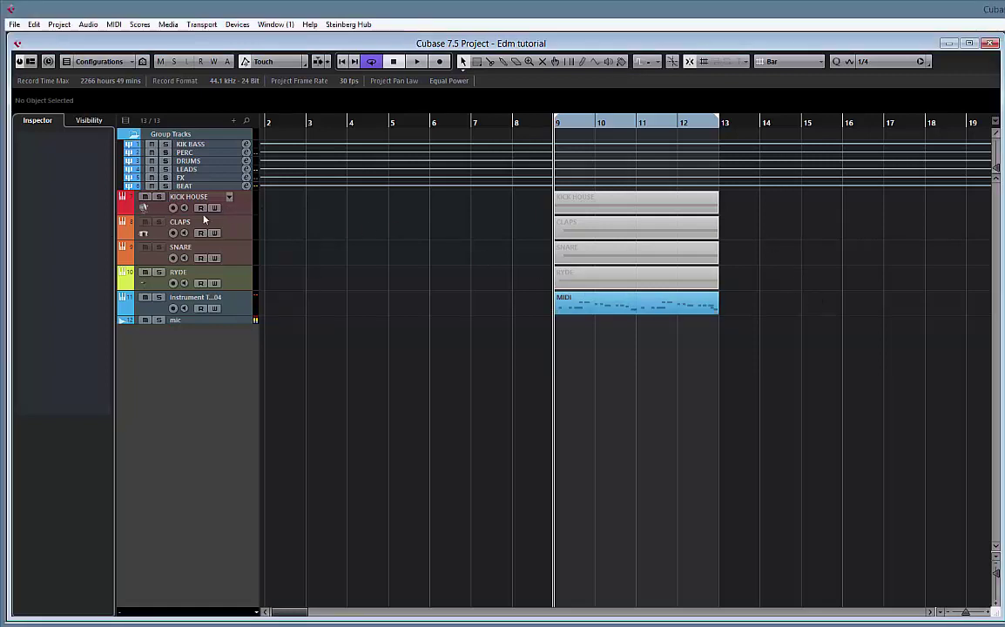
- Go through the KICK HOUSE, CLAPS, SNARE, RYDE and Instrument Track 04 tracks to review their instruments
click(239, 209)
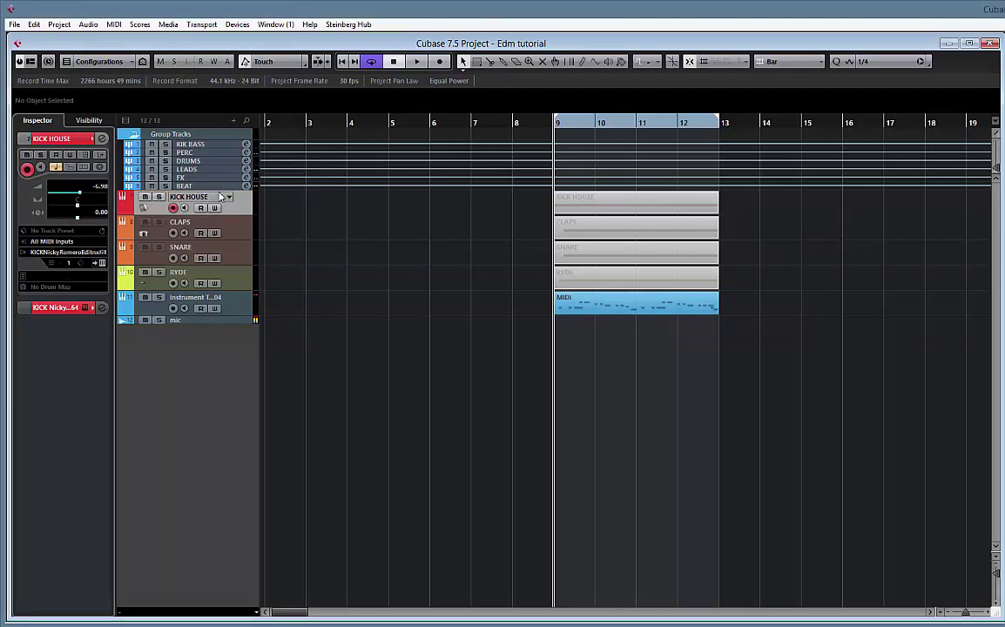
click(246, 234)
click(235, 256)
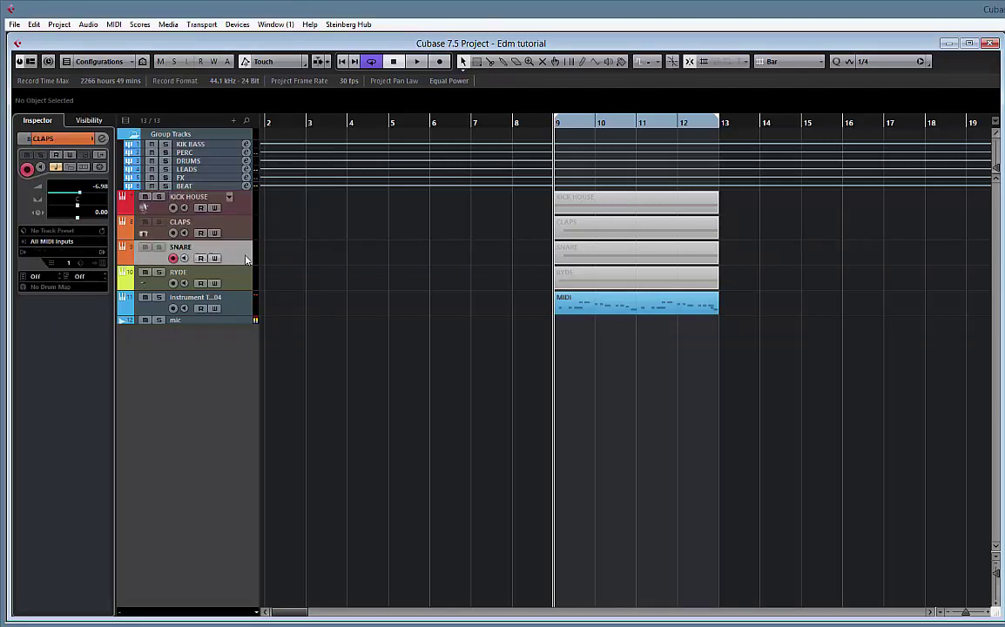
click(243, 283)
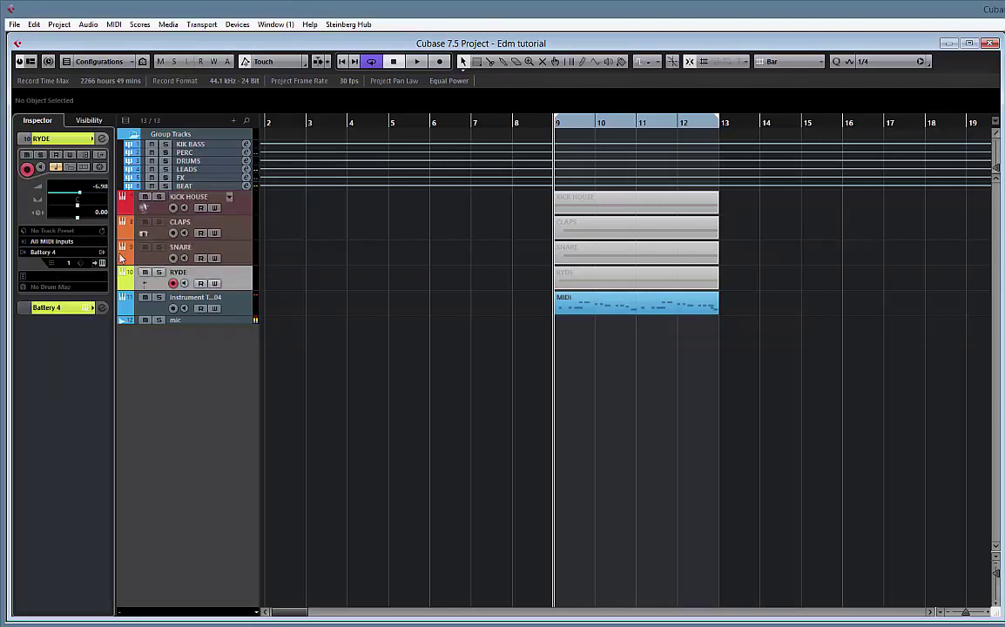
click(227, 301)
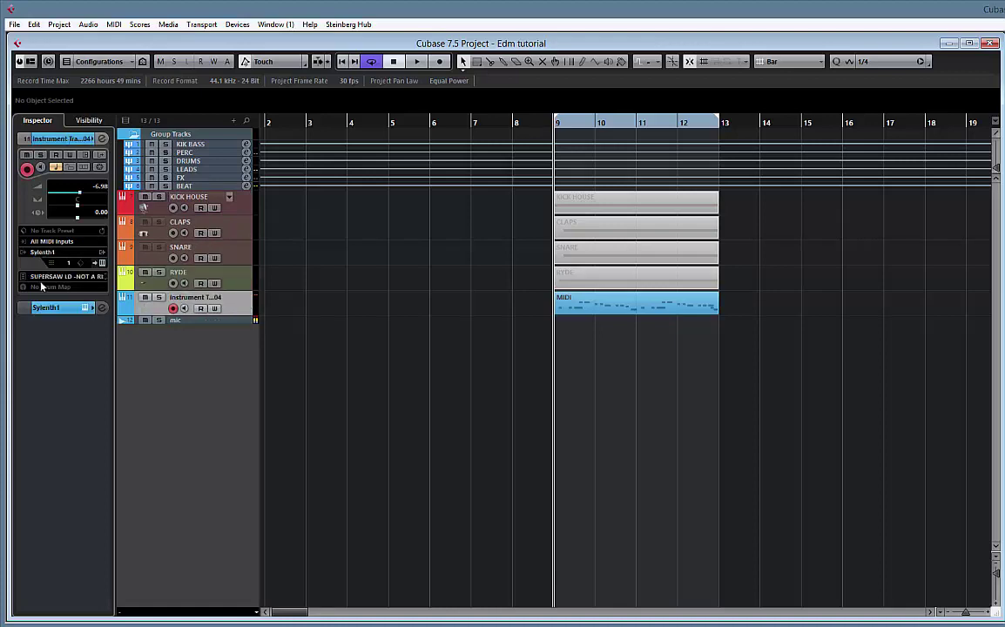
- Hide the mic track from the track list and return to the Inspector view
click(202, 322)
click(229, 322)
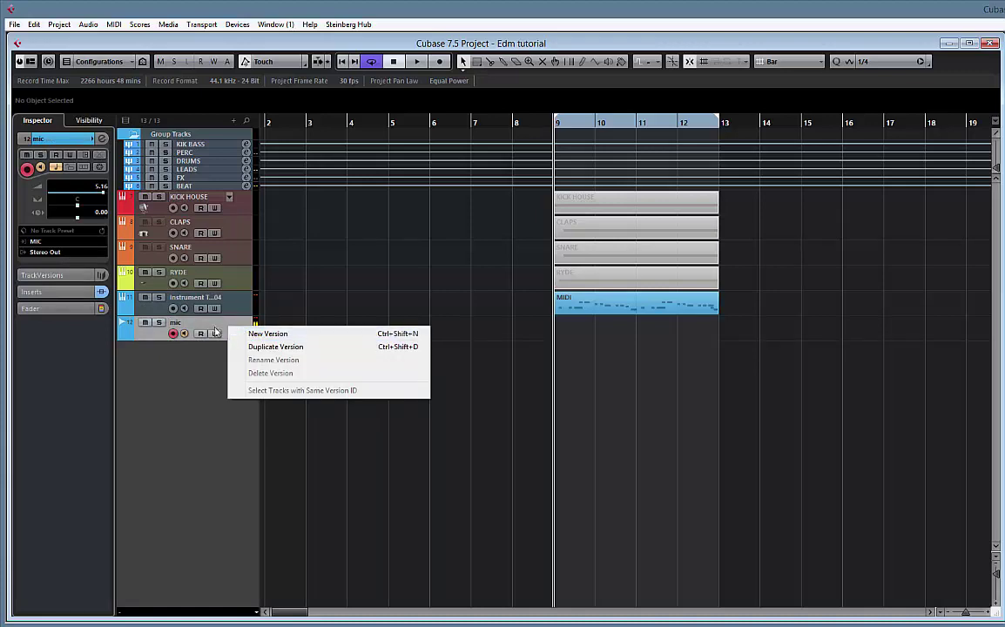
click(201, 323)
click(90, 120)
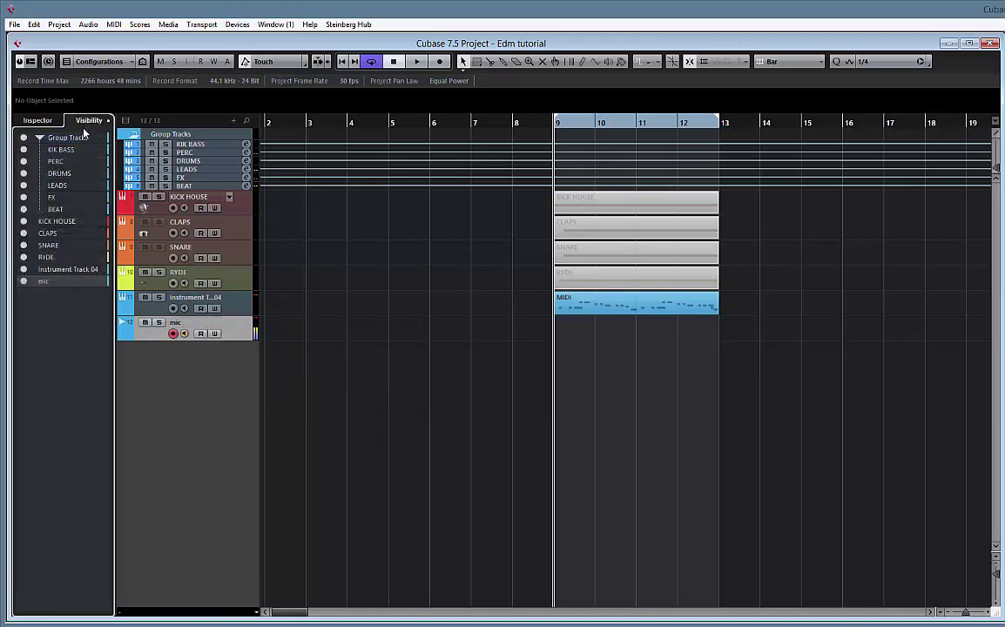
click(23, 281)
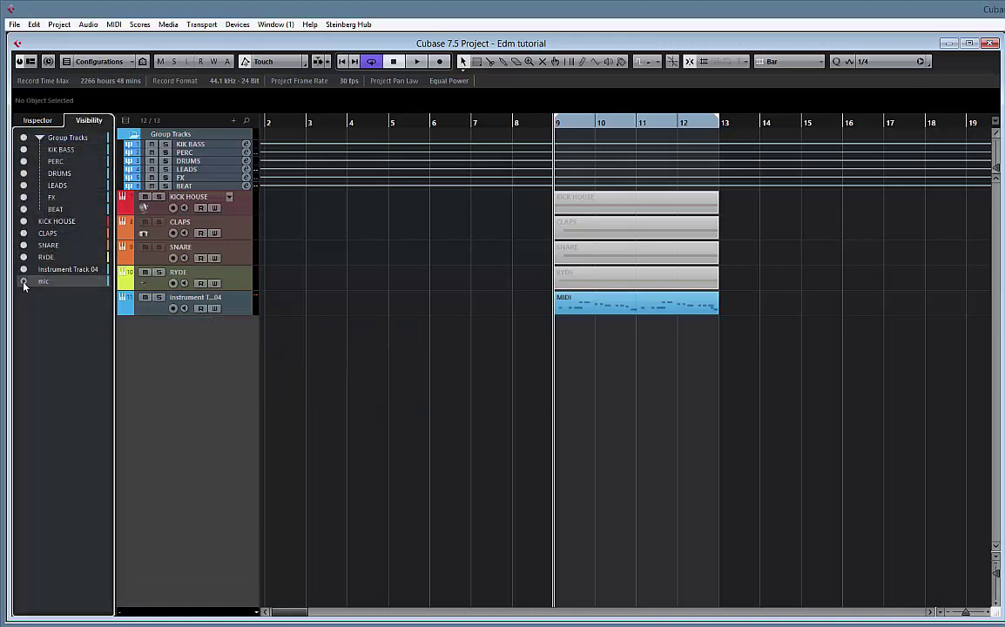
click(54, 121)
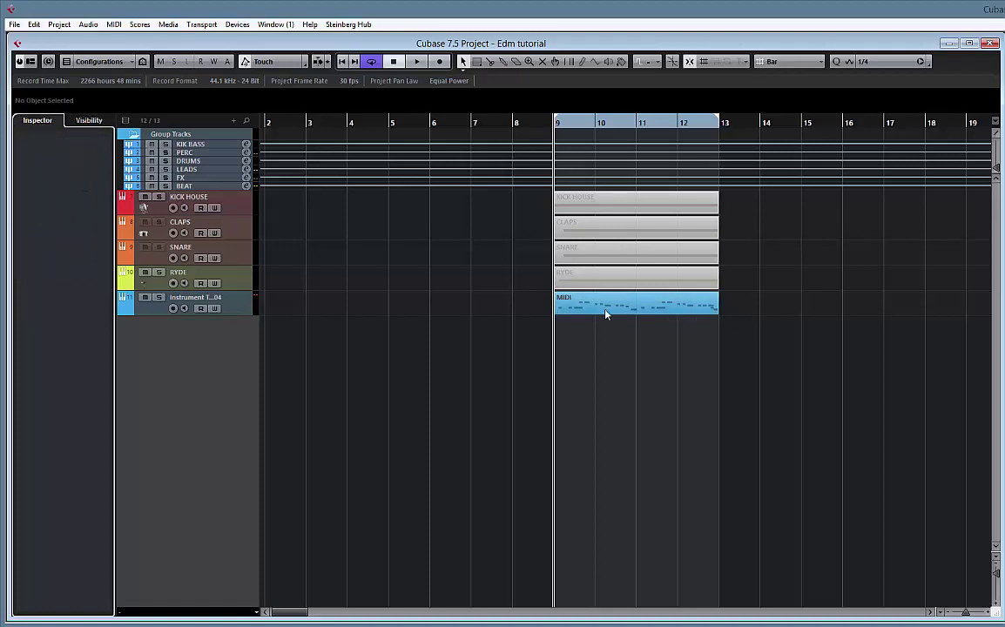
- Select Instrument Track 04 and play its MIDI part within the loop range to hear the melody
click(238, 312)
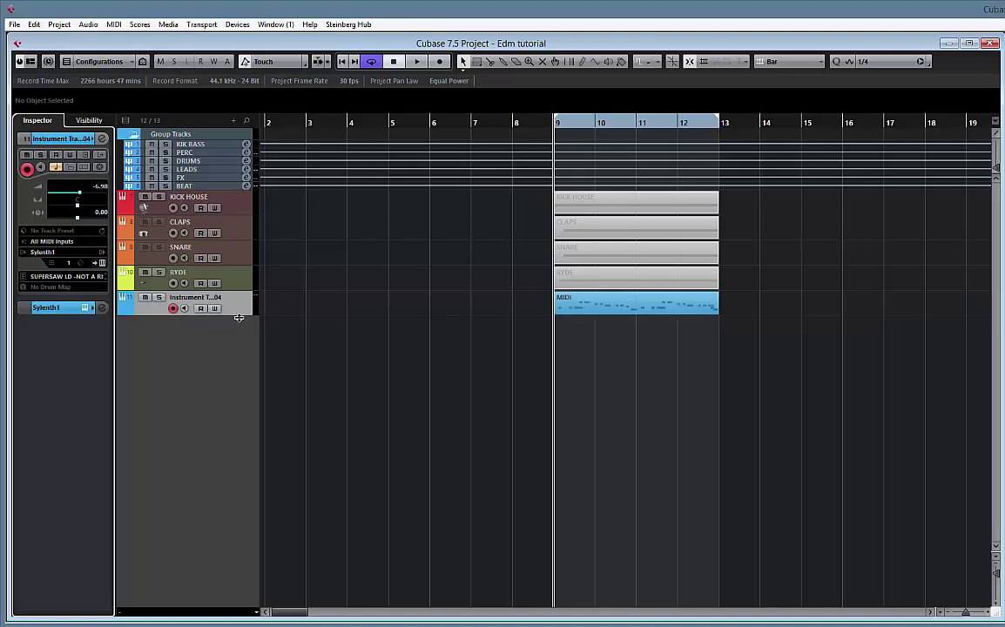
click(679, 309)
key(space)
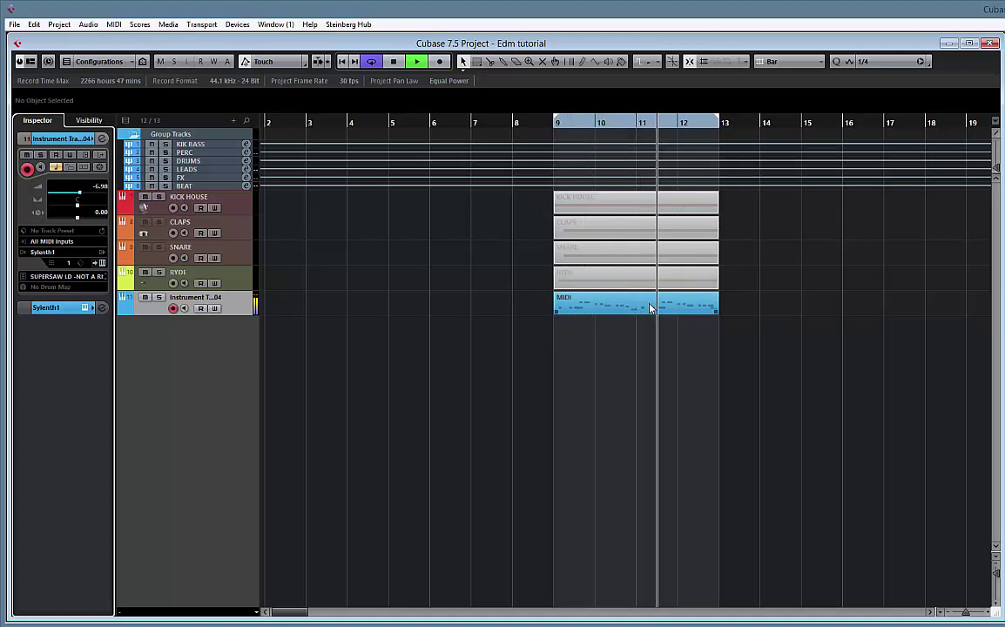
key(space)
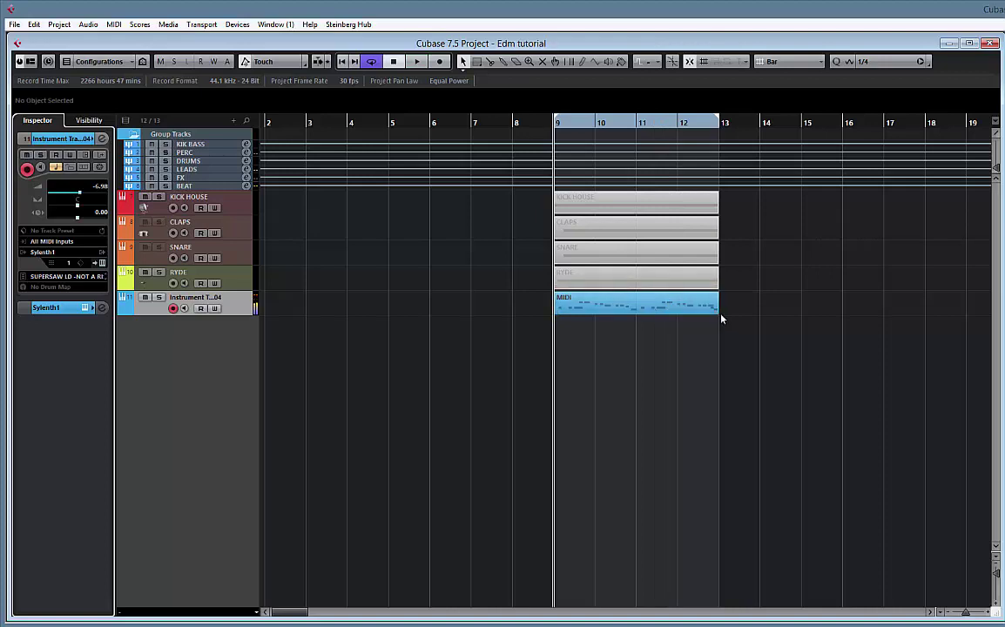
- Split the Instrument Track 04 MIDI part at bar 11 and set the loop range to its first half
alt+click(640, 306)
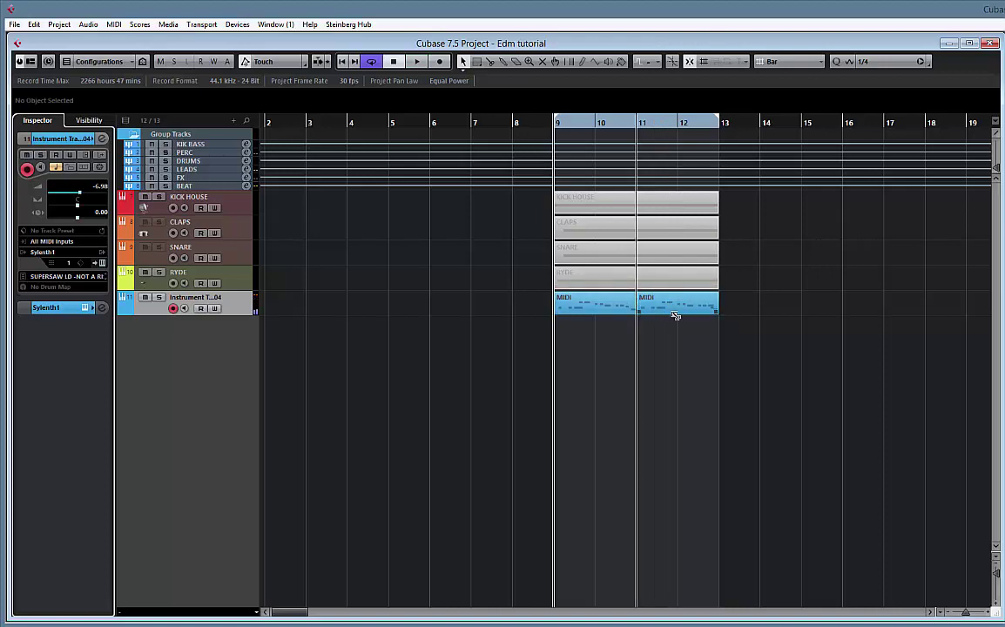
click(613, 307)
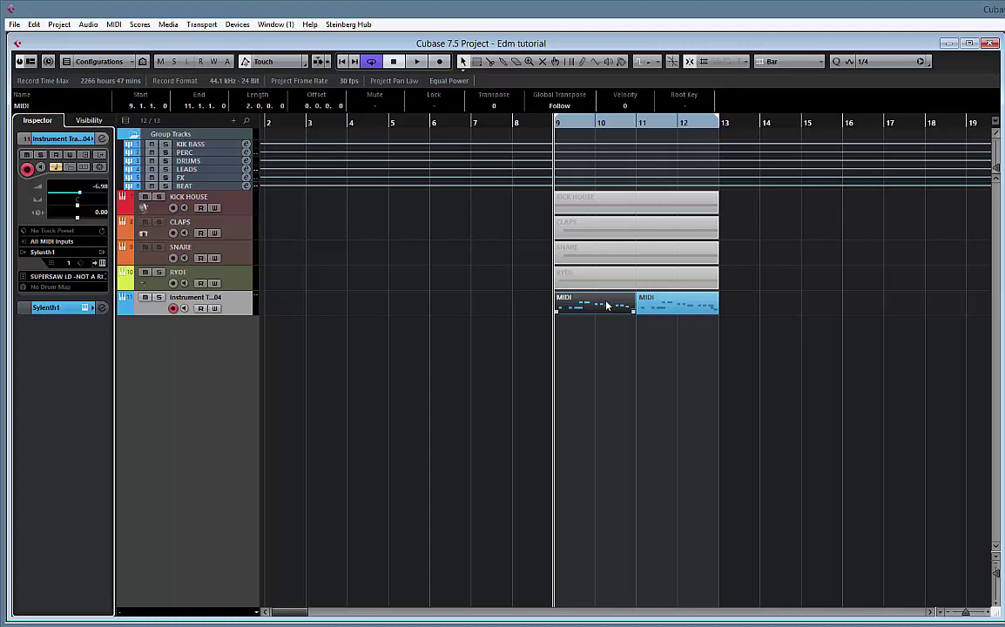
key(F4)
key(F4)
double_click(599, 301)
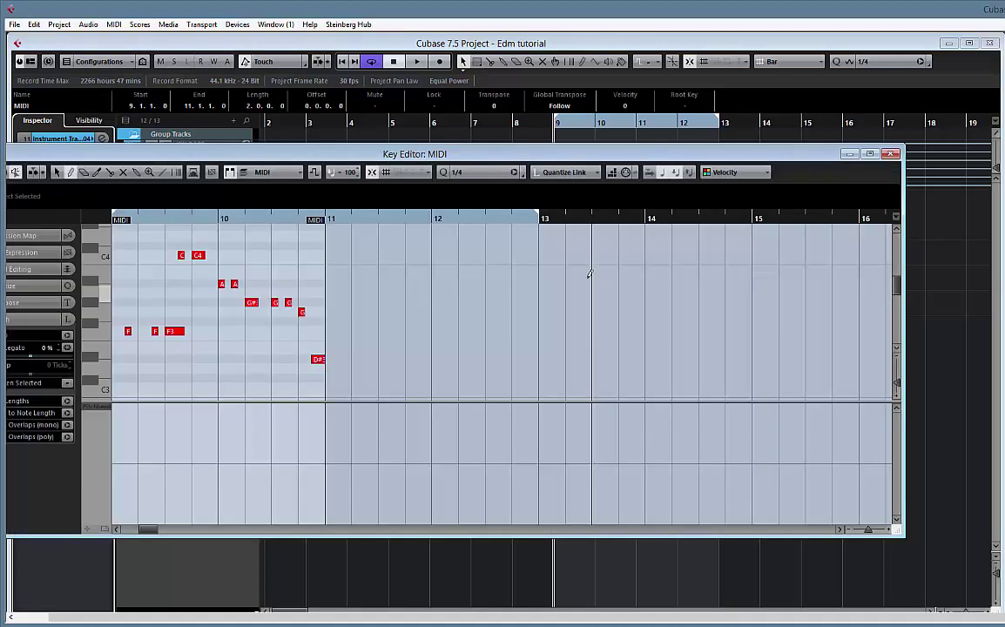
key(Return)
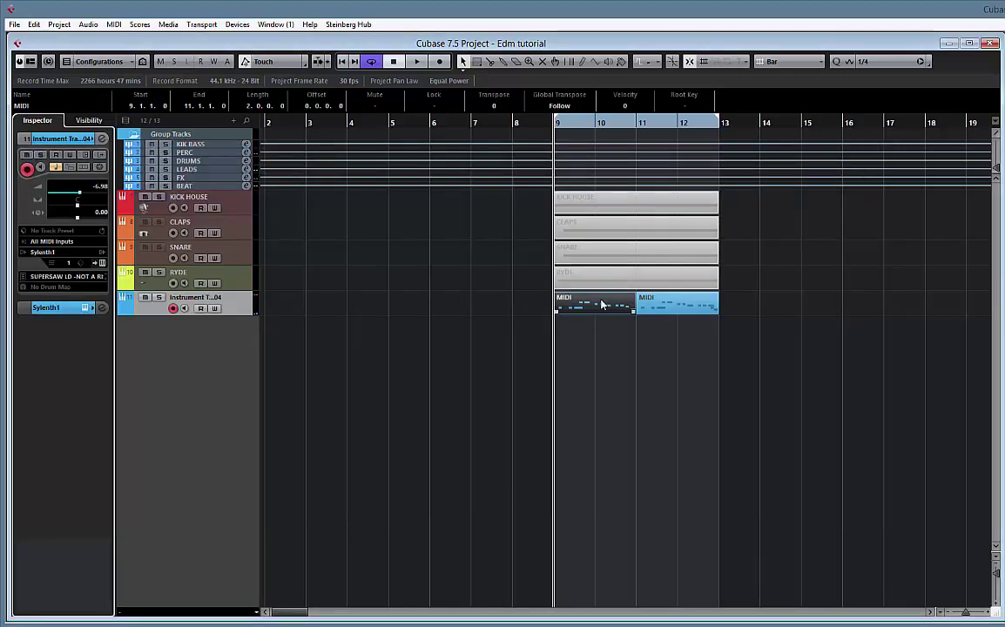
key(p)
key(space)
key(space)
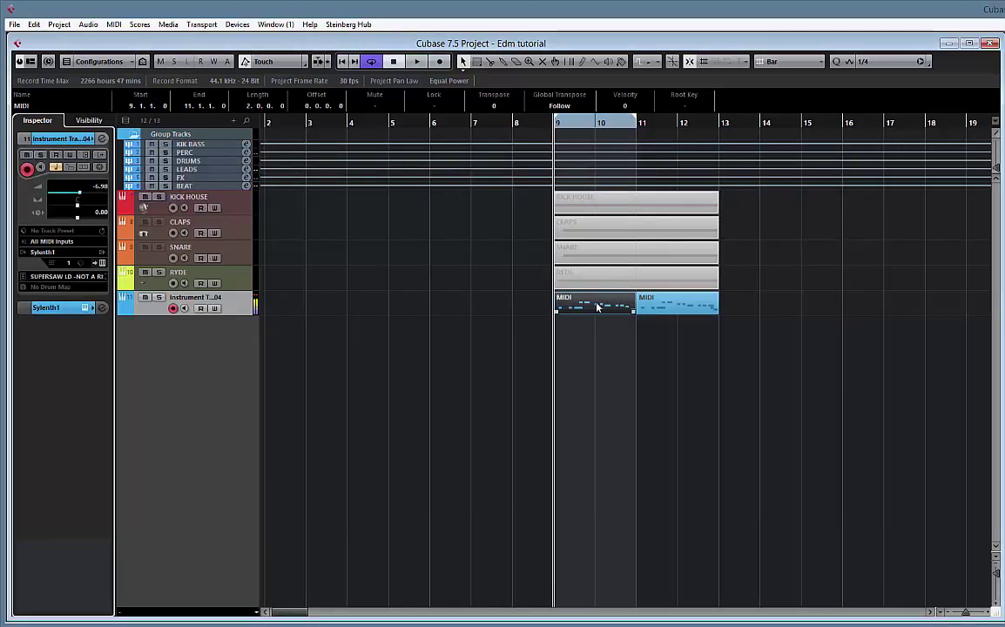
- Open the first MIDI part in an enlarged Key Editor window, bring its notes into view and play them briefly
double_click(598, 307)
drag(258, 154, 296, 41)
drag(940, 423, 972, 557)
key(h)
key(h)
key(h)
key(h)
key(h)
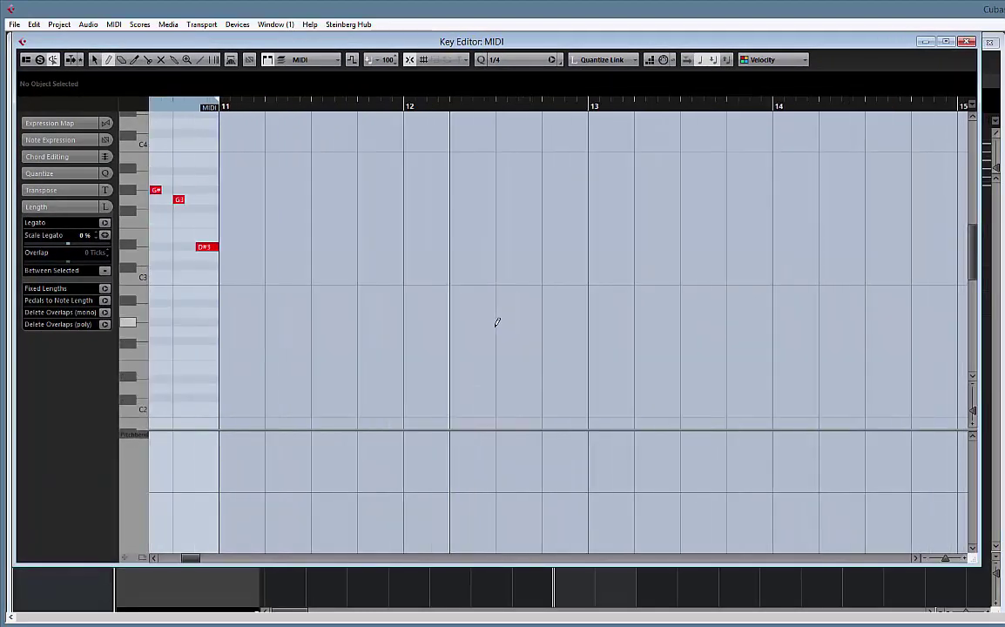
drag(287, 285, 794, 285)
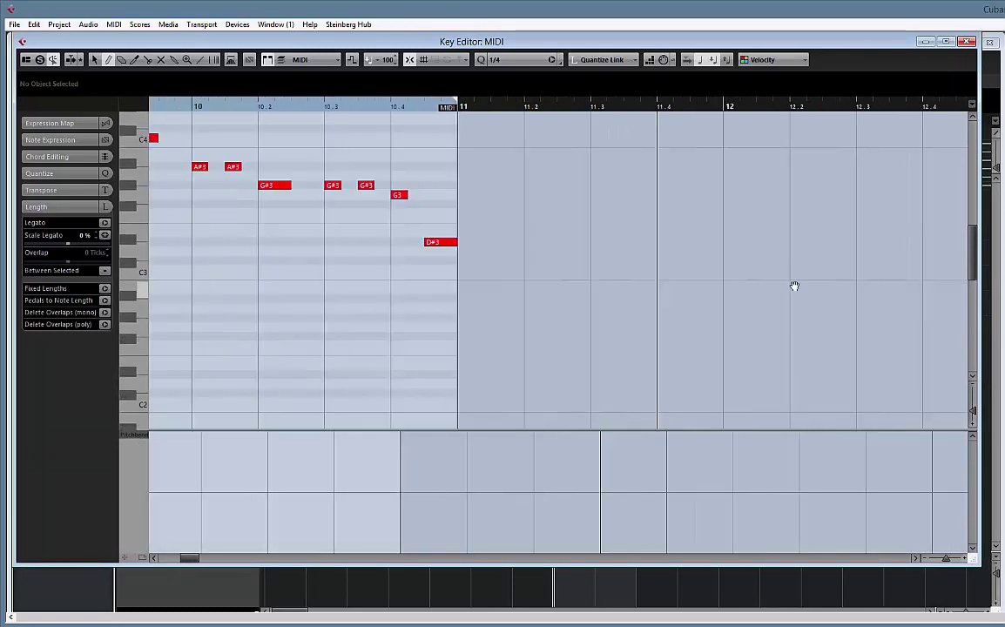
drag(372, 300, 670, 392)
key(space)
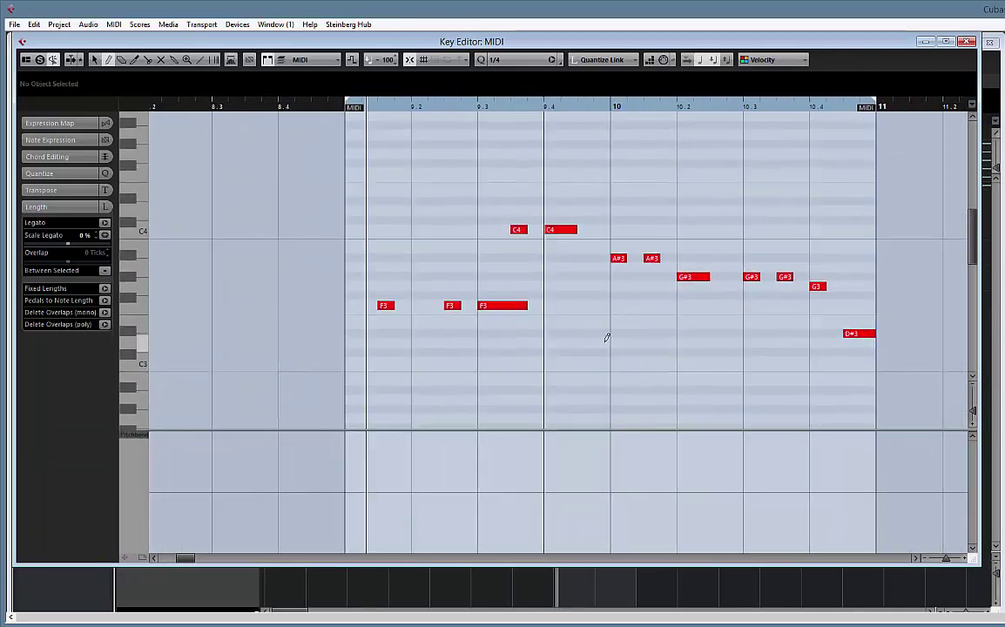
key(space)
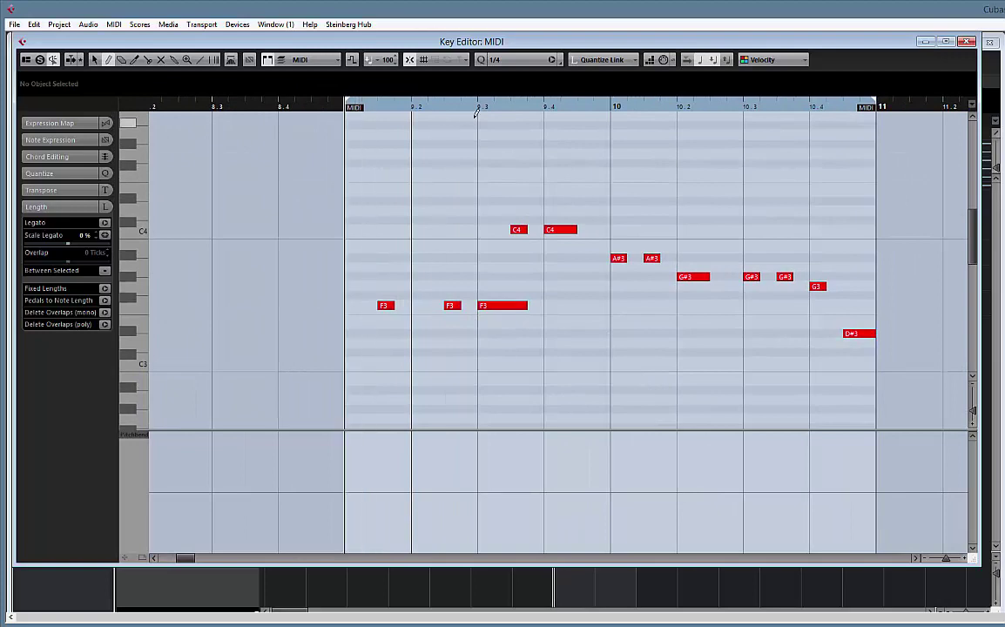
- Set the quantize grid to 1/16, move the first F3 note to 9.2 and check it with playback
click(596, 60)
click(518, 59)
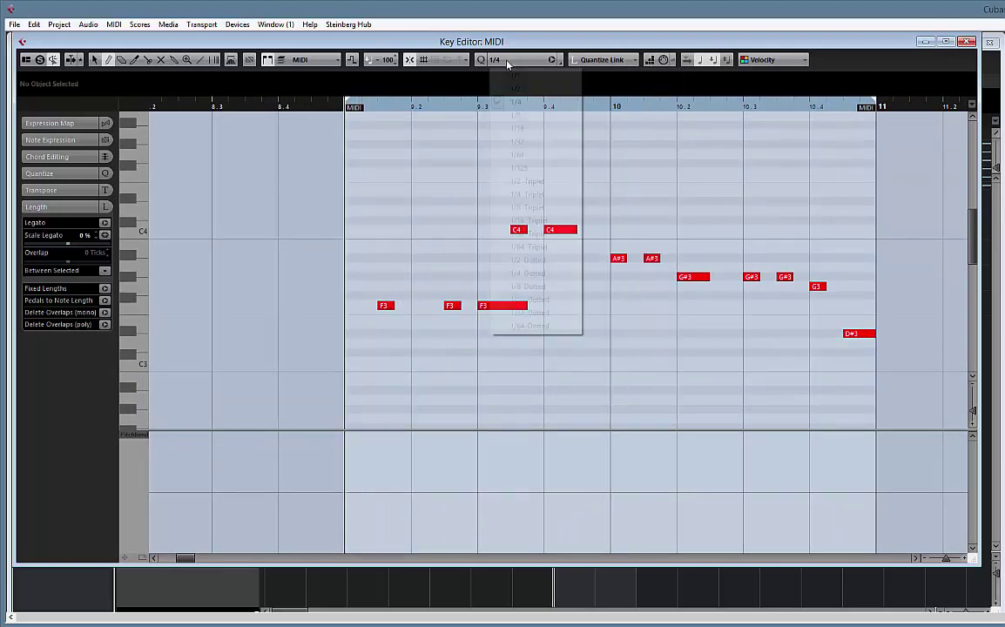
click(527, 129)
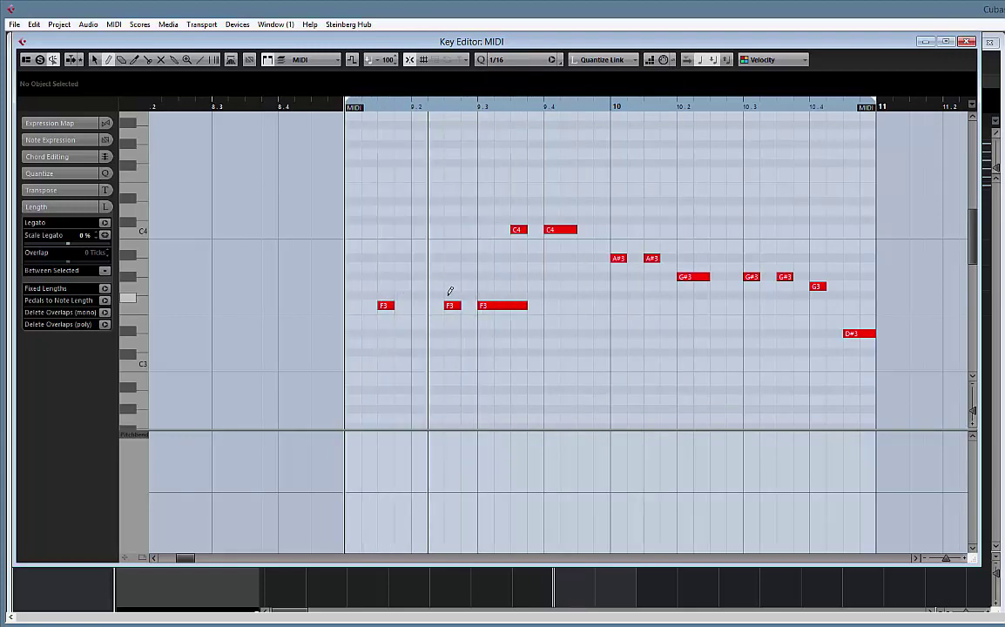
scroll(417, 268, down, 3)
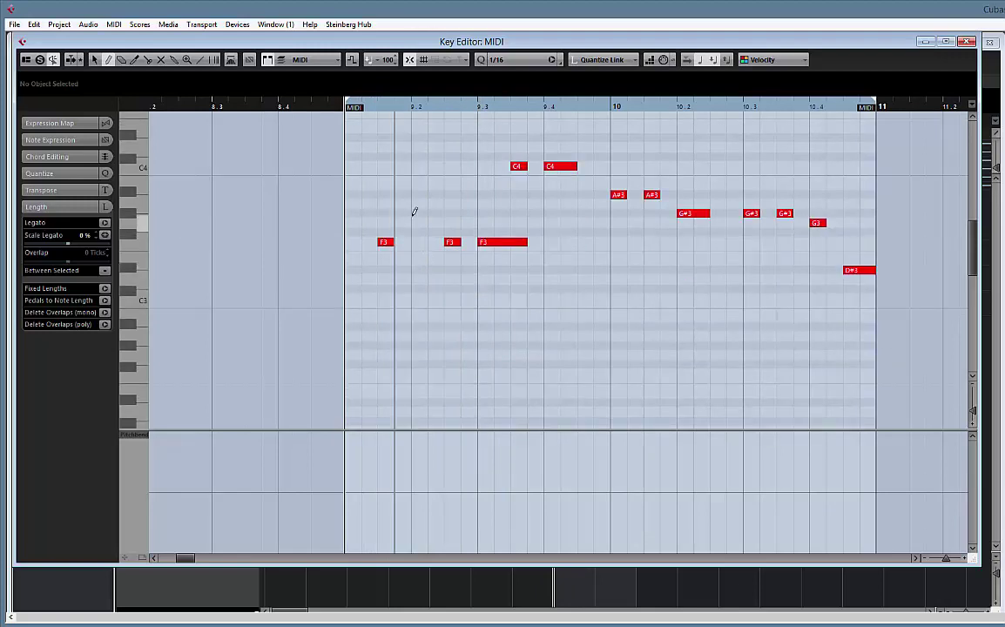
right_click(439, 186)
click(440, 187)
drag(389, 243, 423, 244)
key(space)
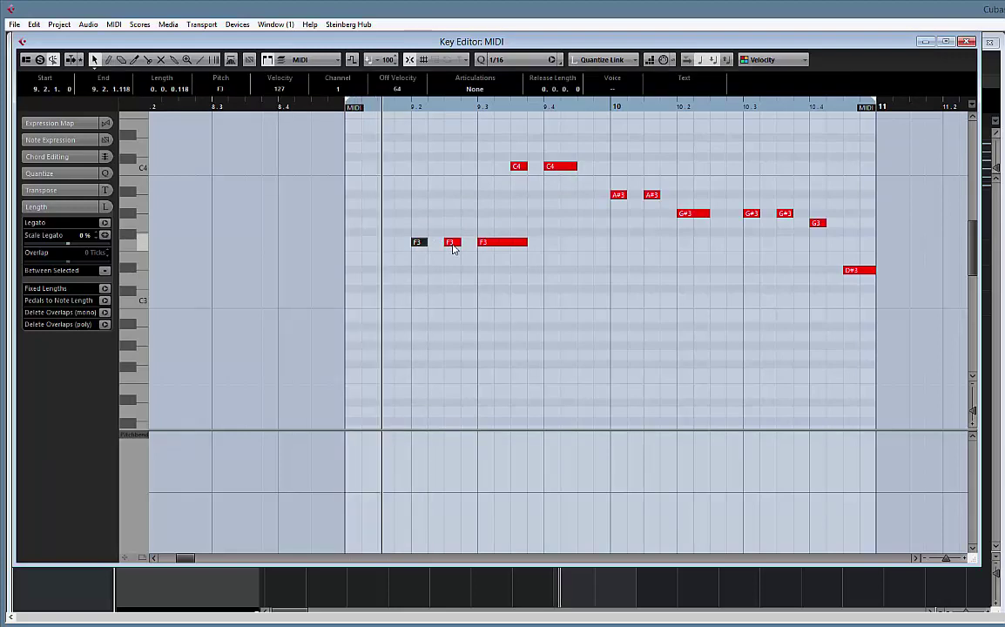
key(space)
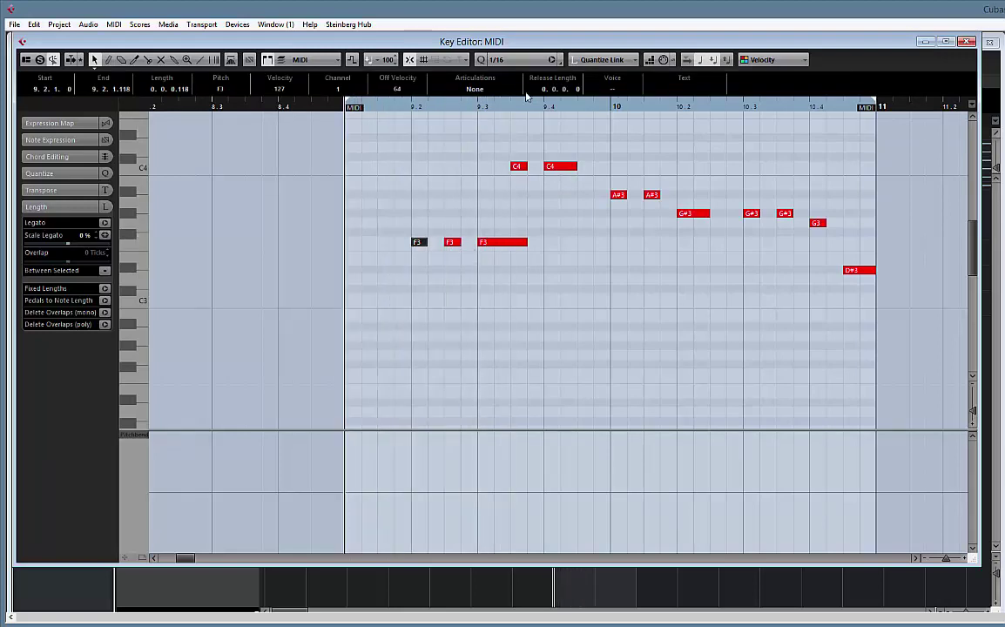
- Set the quantize grid to 1/32, move the second F3 note slightly earlier and place a copy at 9.2.4
click(514, 60)
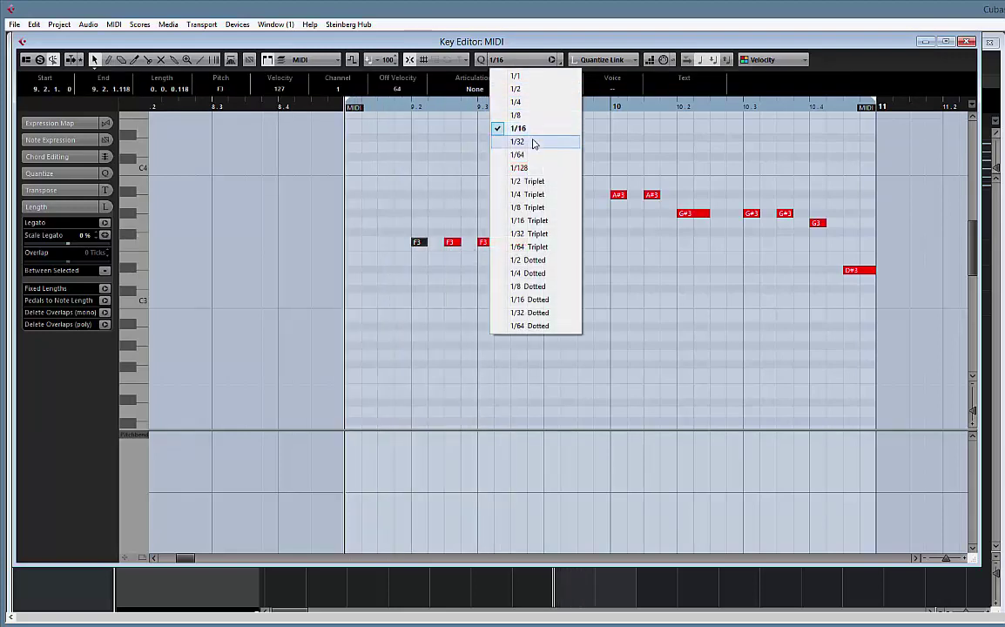
click(534, 143)
mouse_move(451, 244)
mouse_down()
mouse_move(441, 244)
mouse_move(470, 250)
mouse_up()
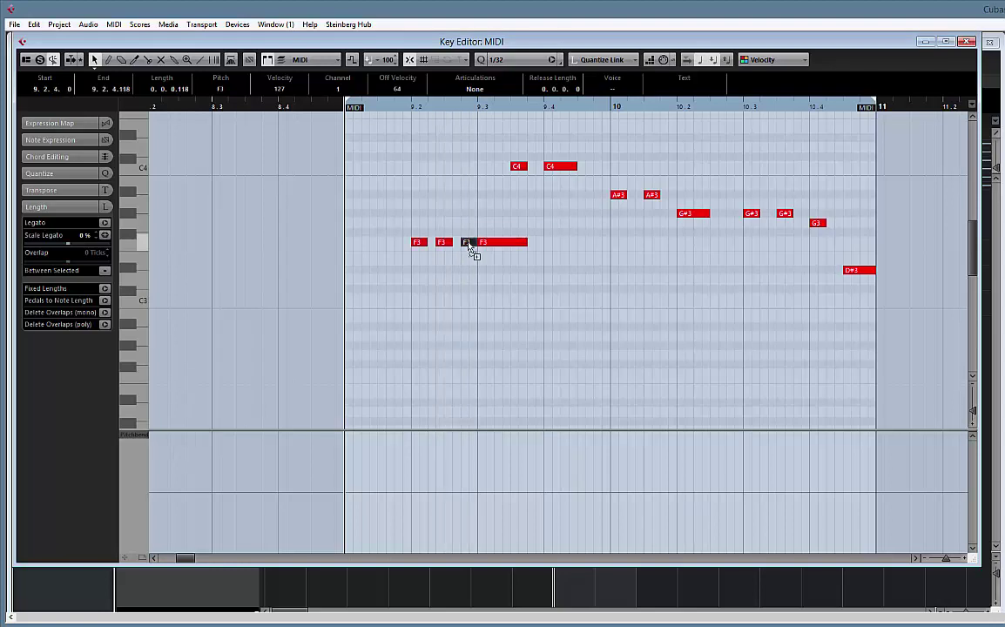
- During playback, copy the short C4 note to 9.4.4 and shorten the long F3 note to end at 9.3.3
key(space)
drag(516, 166, 598, 169)
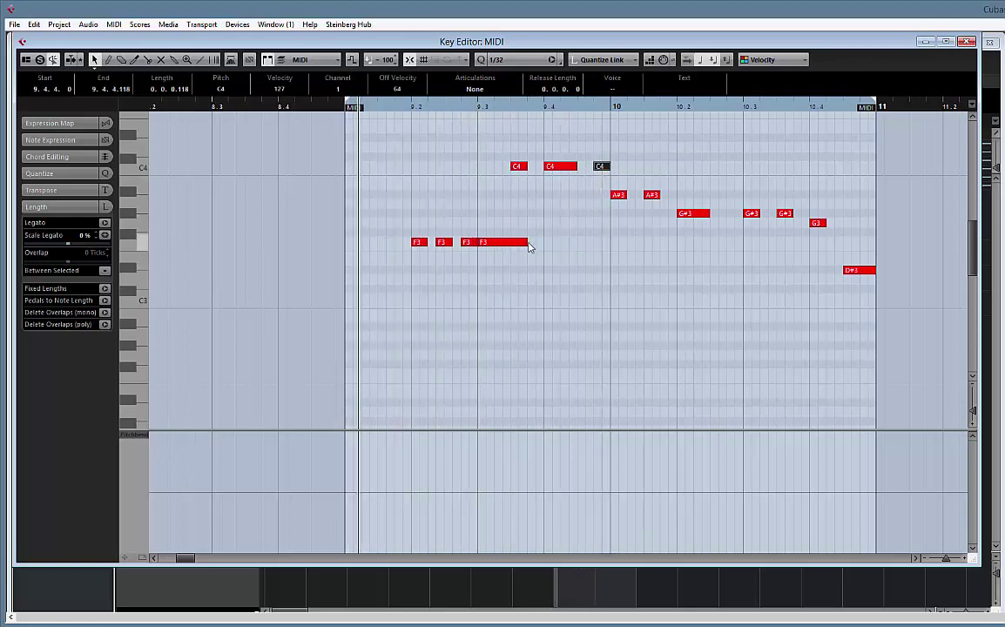
drag(528, 244, 511, 243)
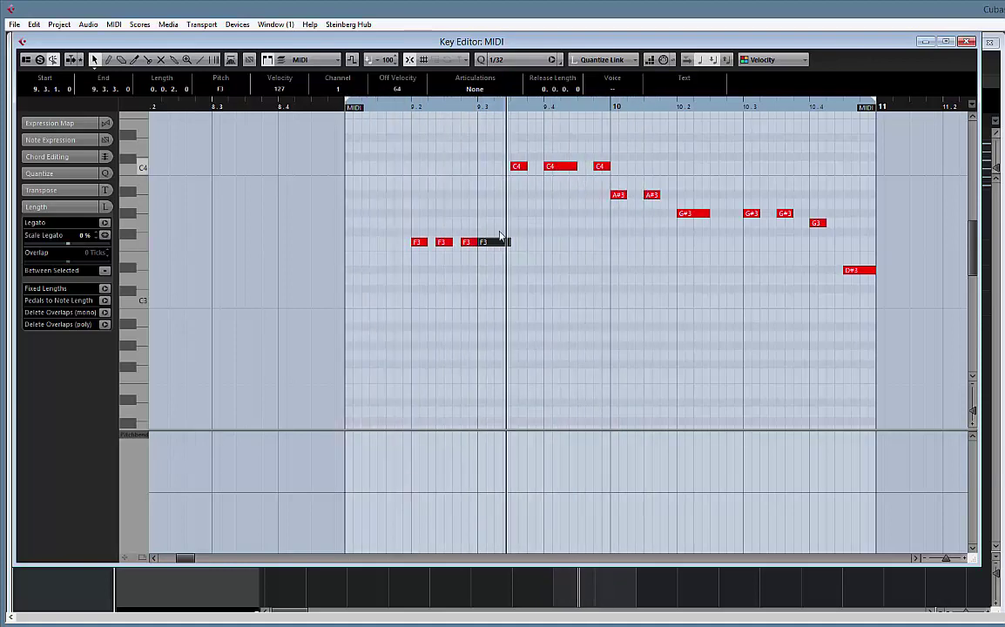
- Copy the group of four F3 notes to the start of bar 10 and mute the two A#3 notes
drag(552, 235, 617, 251)
drag(588, 188, 691, 206)
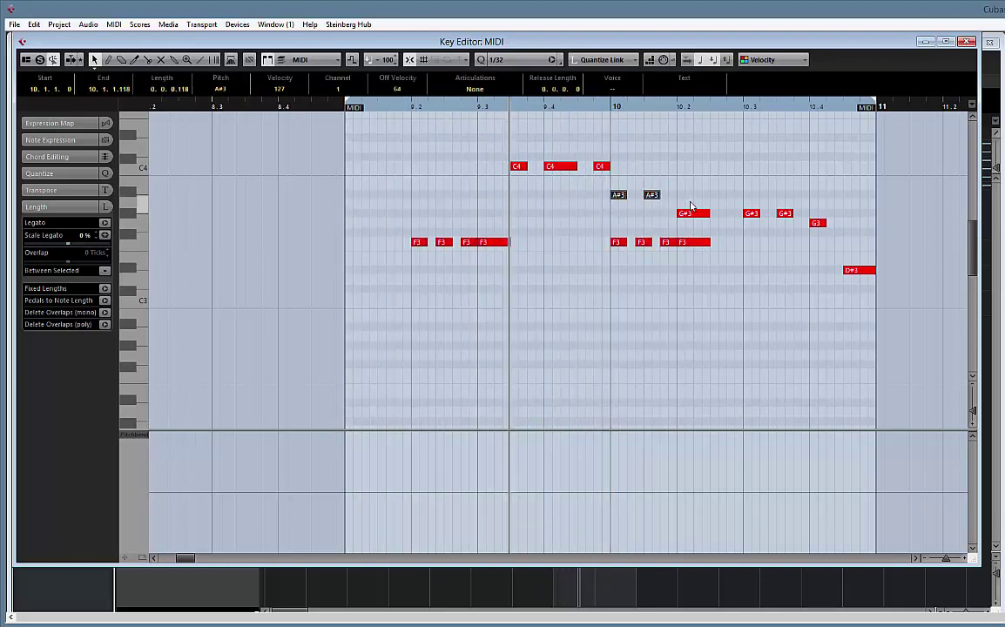
key(shift+m)
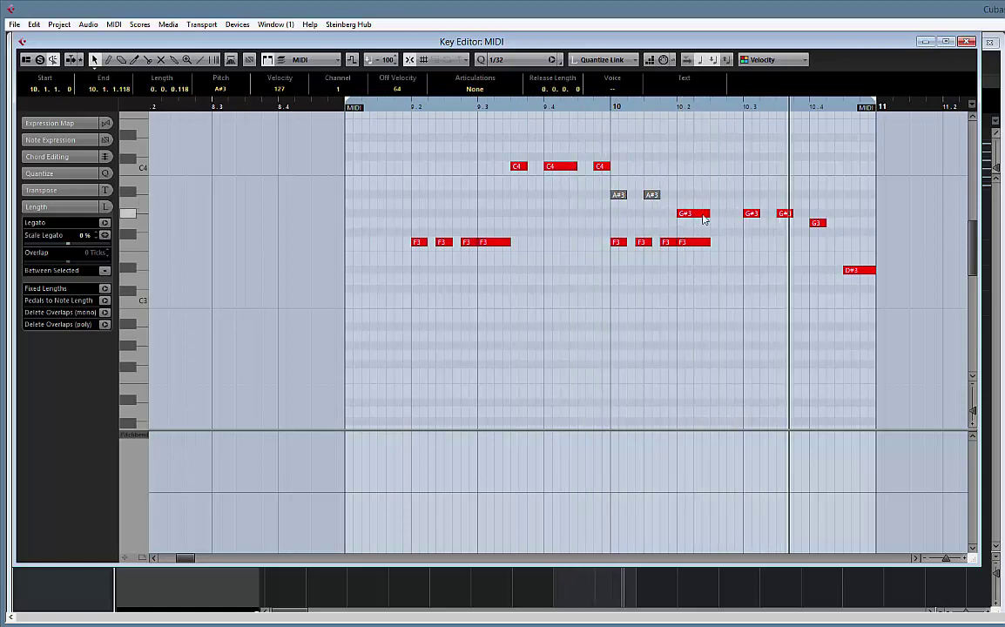
- Delete the long F3 note at 10.2 and the three G#3 notes in bar 10
click(691, 243)
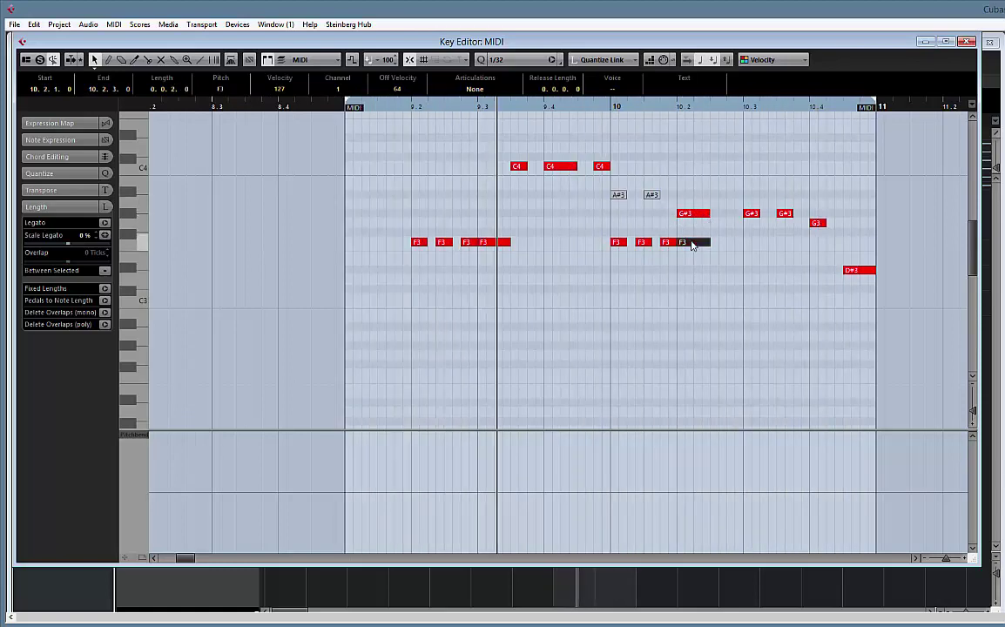
key(Delete)
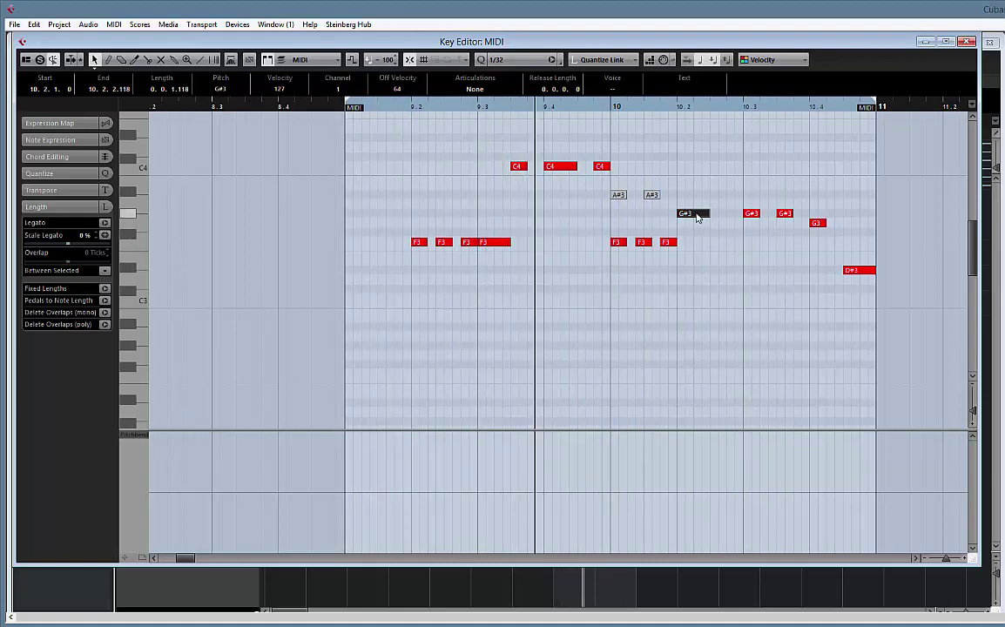
key(Delete)
drag(695, 231, 607, 252)
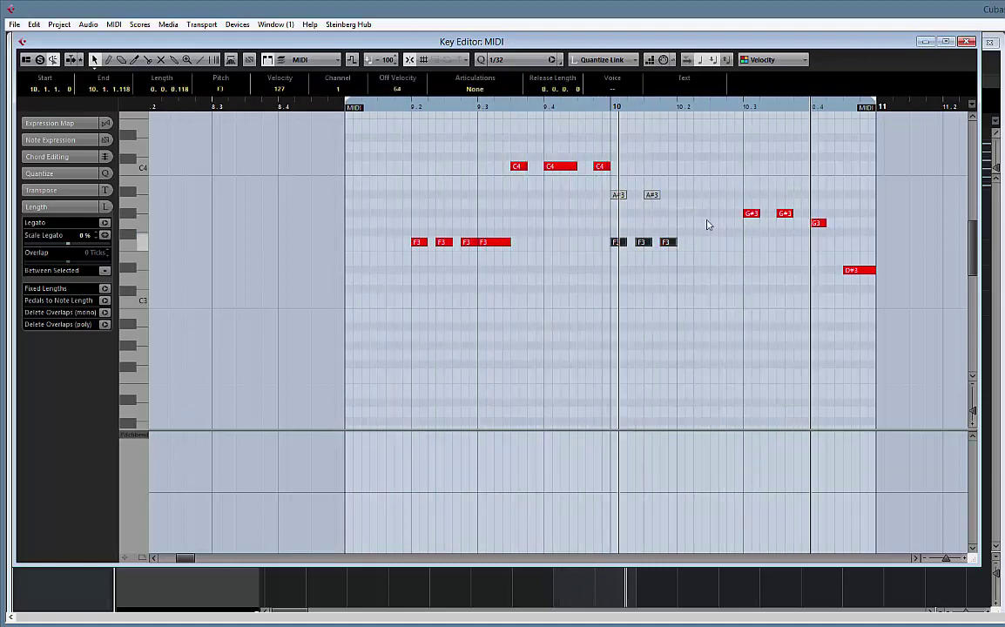
drag(720, 209, 788, 222)
key(Delete)
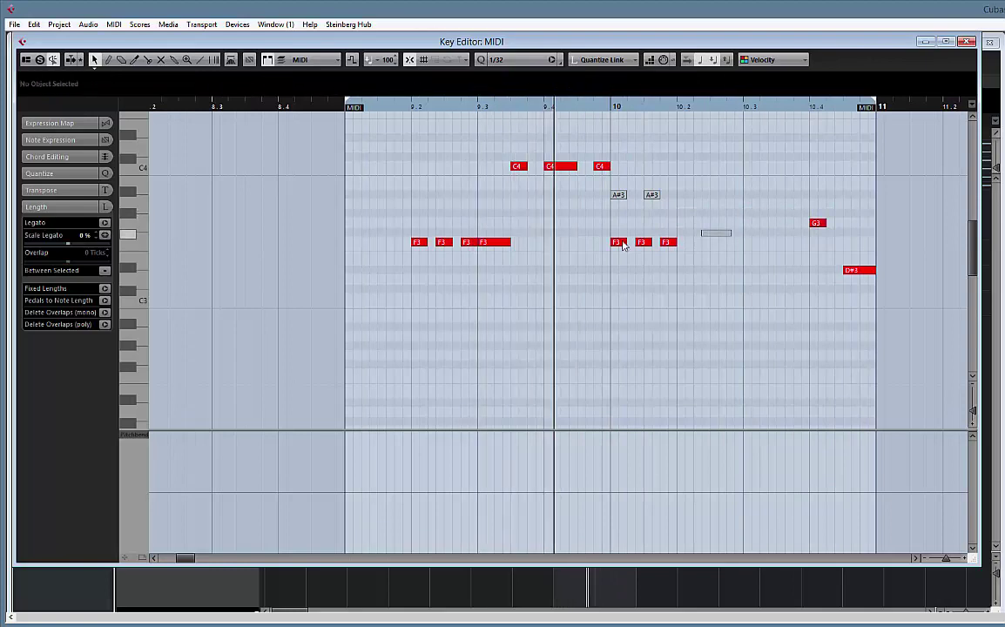
- Place three short G#3 notes starting at 10.2.1 and add a long F3 note from 10.2.1 to 10.2.3.60
drag(621, 242, 616, 244)
drag(687, 221, 690, 215)
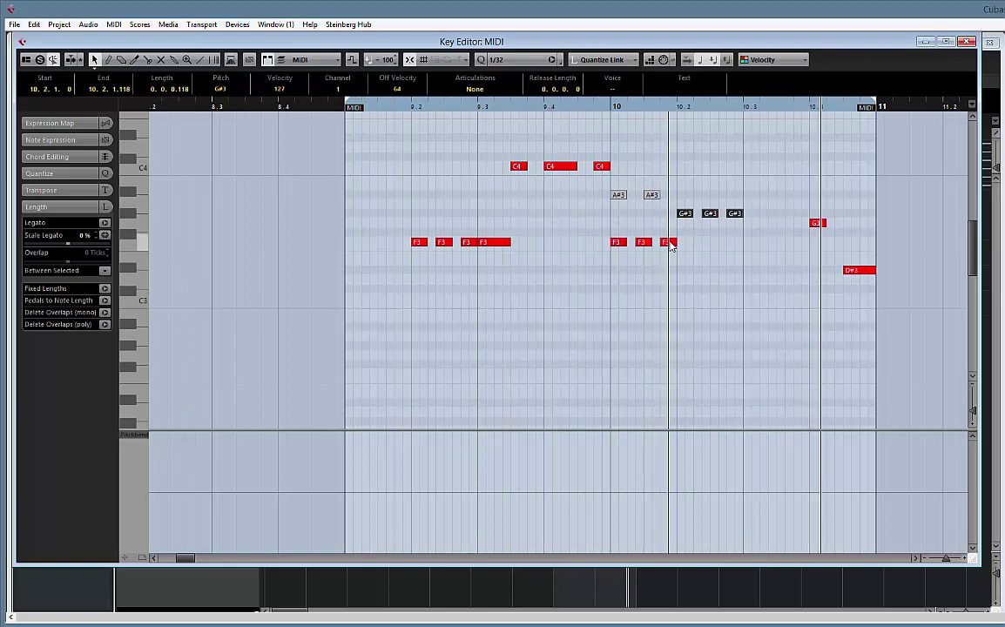
drag(669, 243, 719, 242)
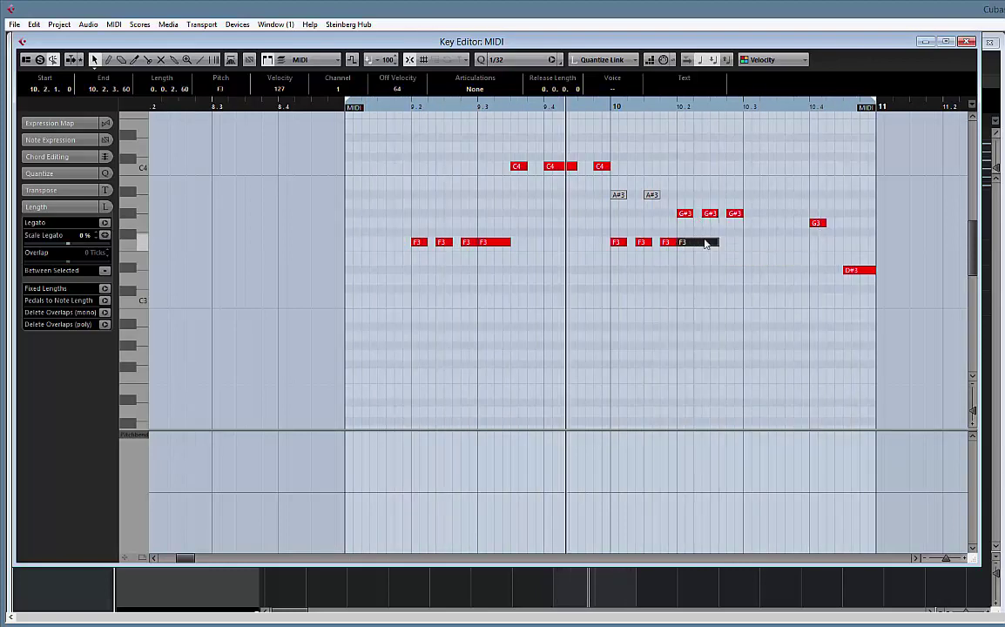
- Move the three G#3 notes to start at 10.4.1 and mute the G3 and D#3 notes at the end of bar 10
drag(682, 199, 745, 220)
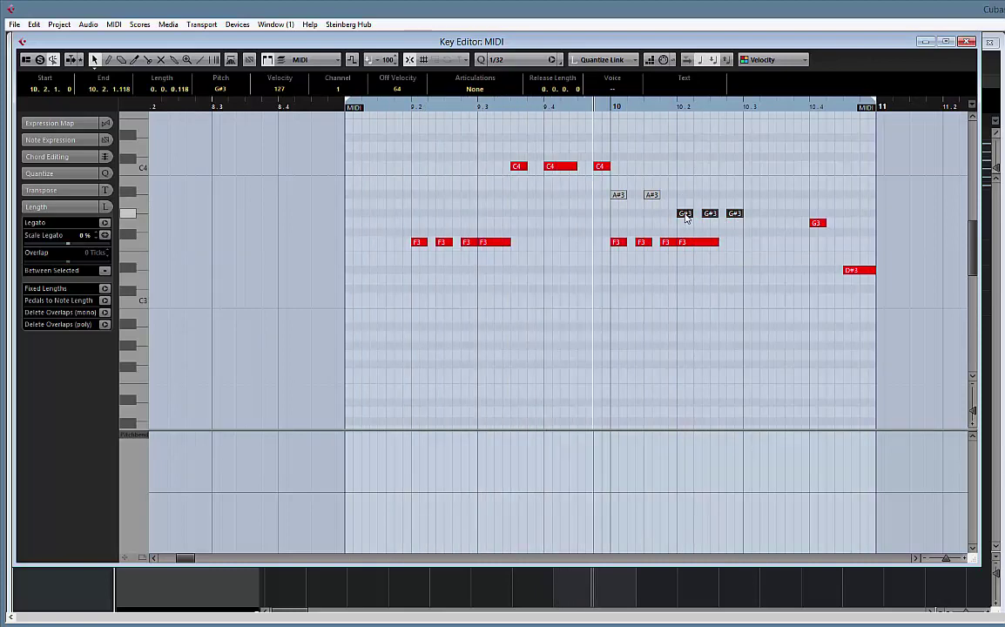
drag(685, 217, 728, 222)
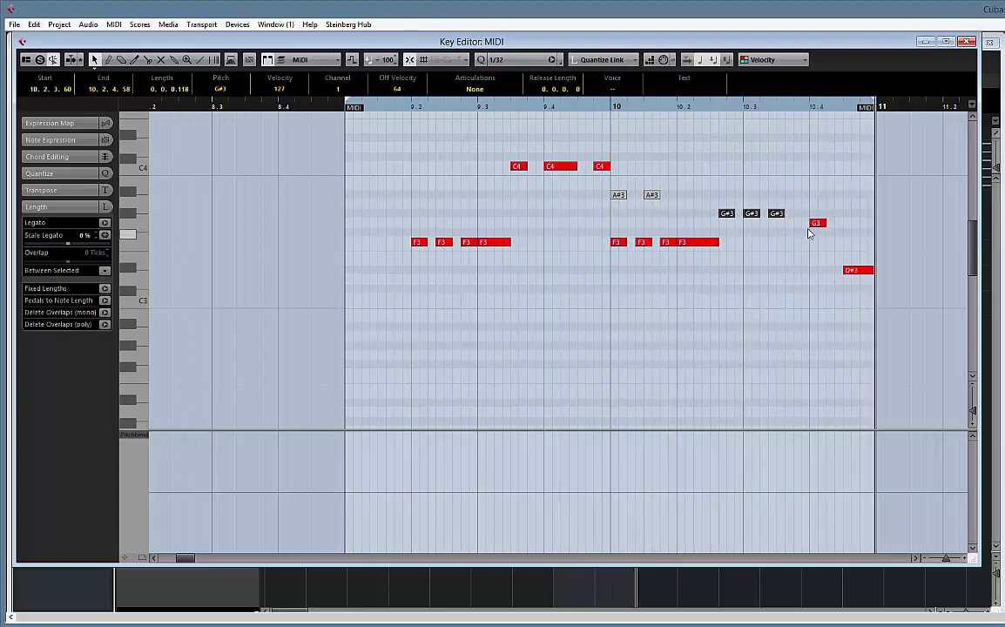
mouse_move(727, 215)
mouse_down()
mouse_move(747, 224)
mouse_move(728, 219)
mouse_up()
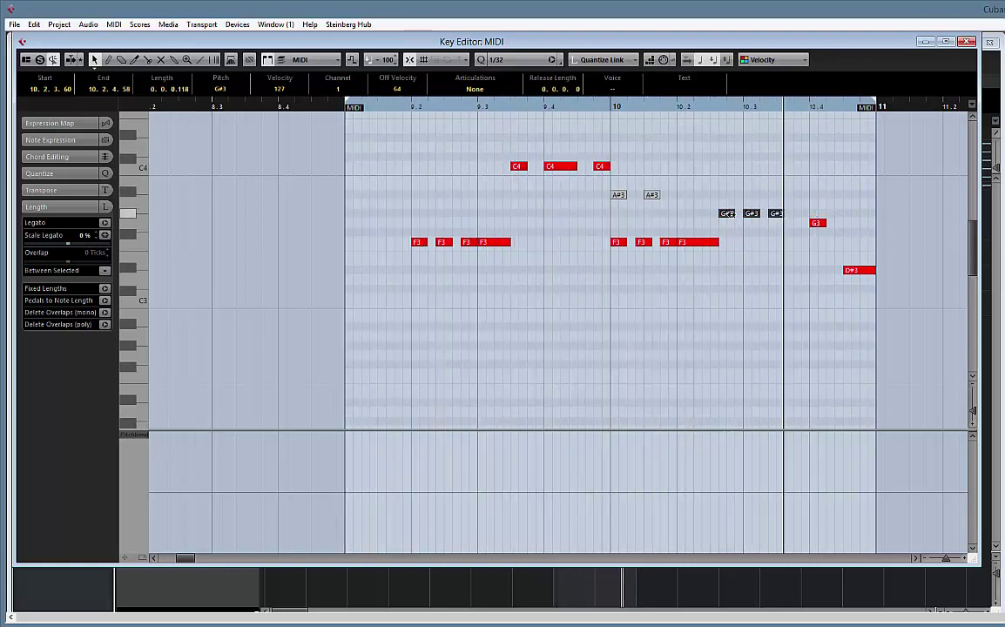
key(space)
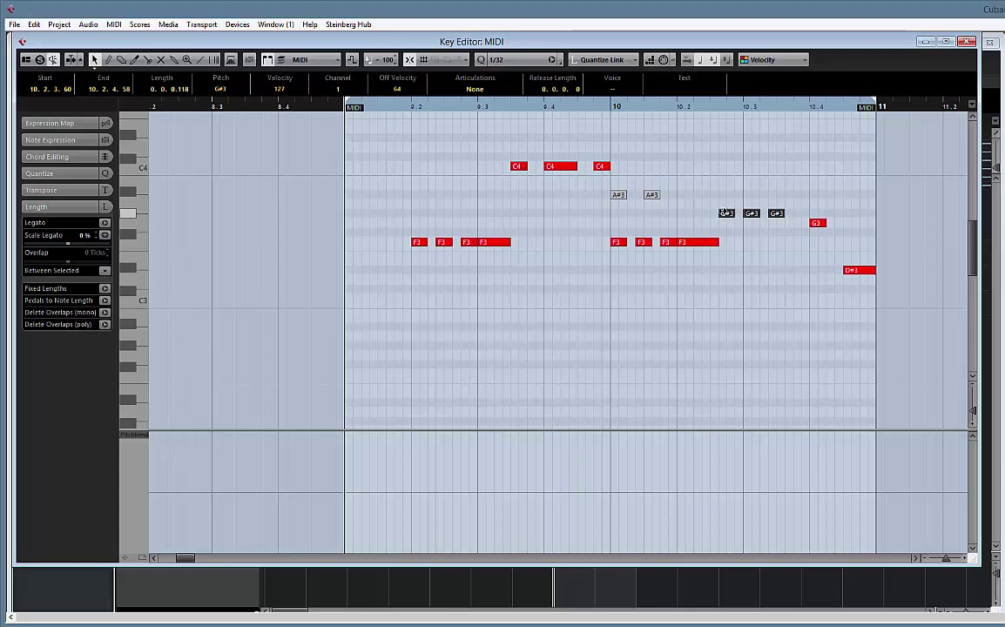
drag(795, 216, 886, 280)
key(shift+m)
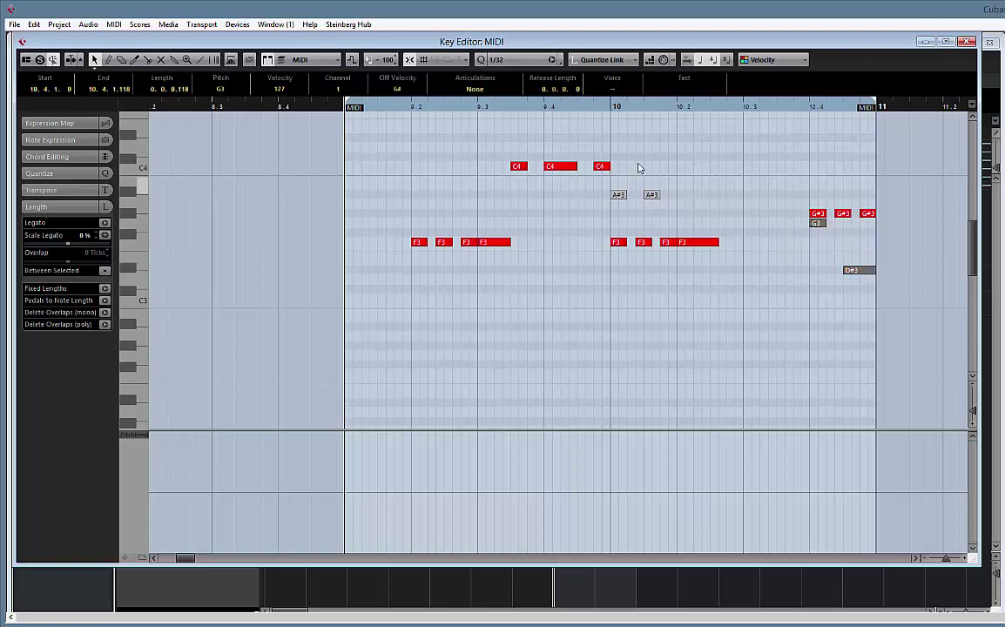
- Copy the three C4 notes to start at 10.2.3 and shorten the long F3 note in bar 10 to end there
drag(633, 162, 723, 172)
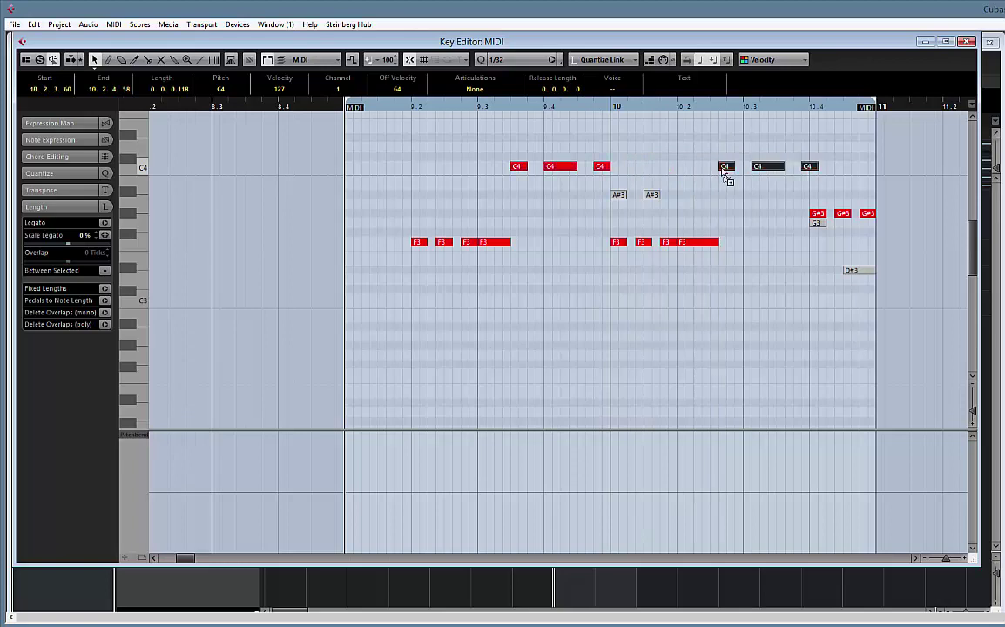
key(space)
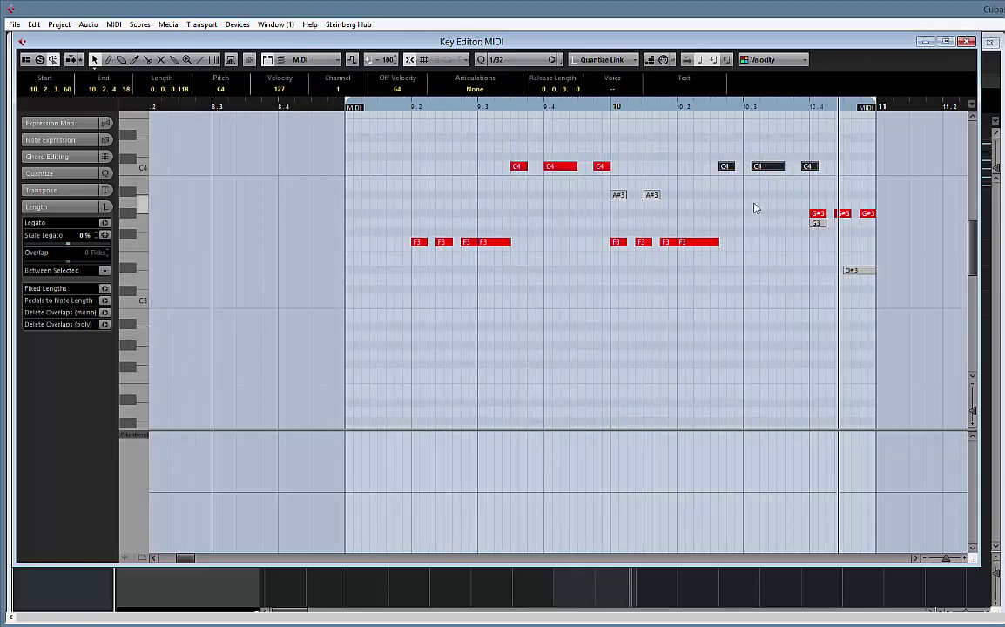
right_click(842, 172)
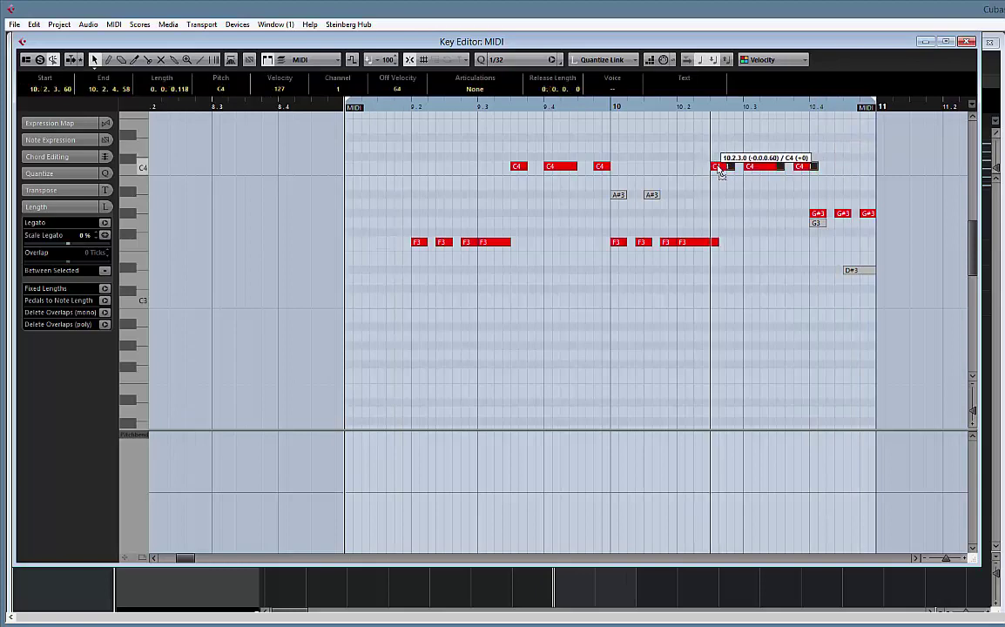
drag(721, 172, 721, 172)
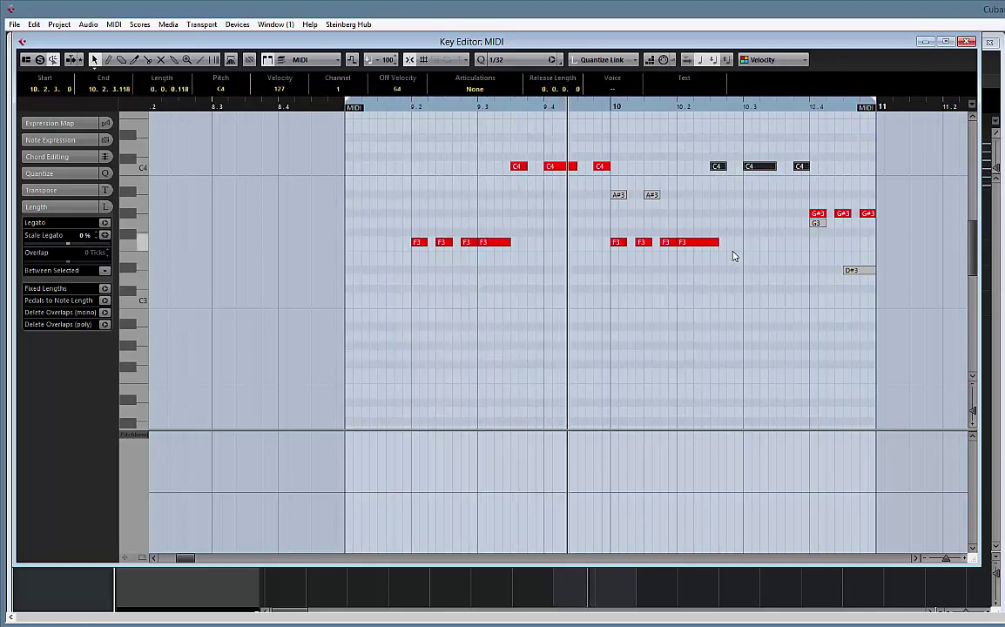
drag(716, 242, 710, 243)
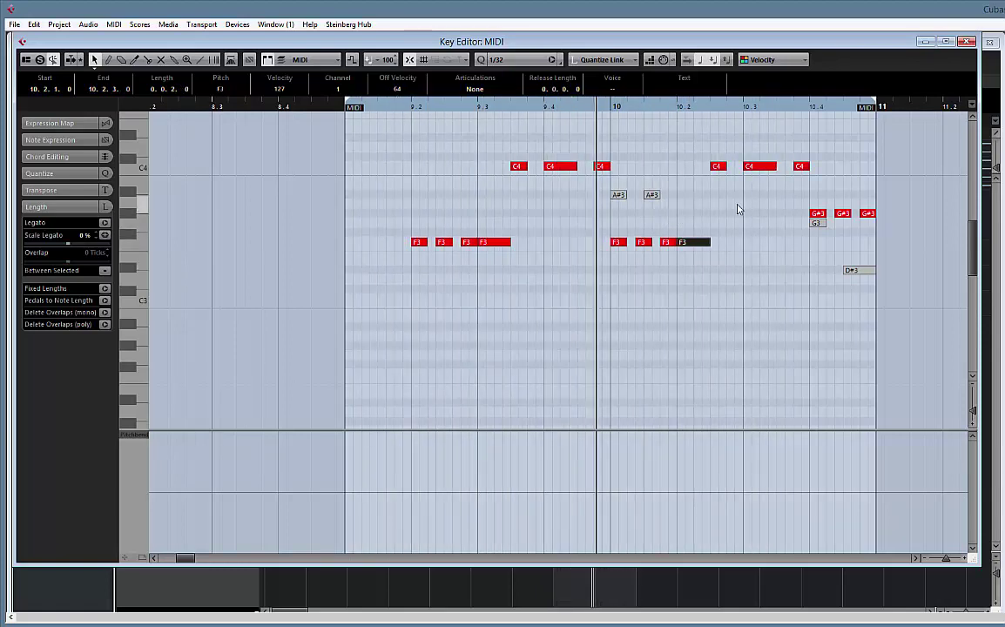
- Close the Key Editor and duplicate the edited MIDI part three times so the copies fill bars 11 to 17
click(966, 42)
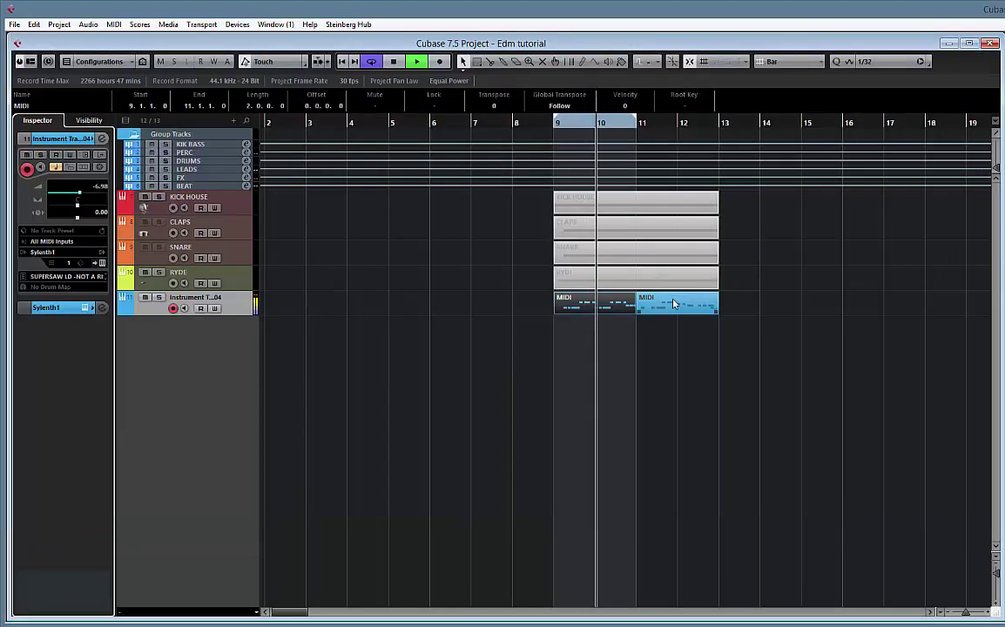
click(609, 304)
key(ctrl+d)
key(ctrl+d)
key(ctrl+d)
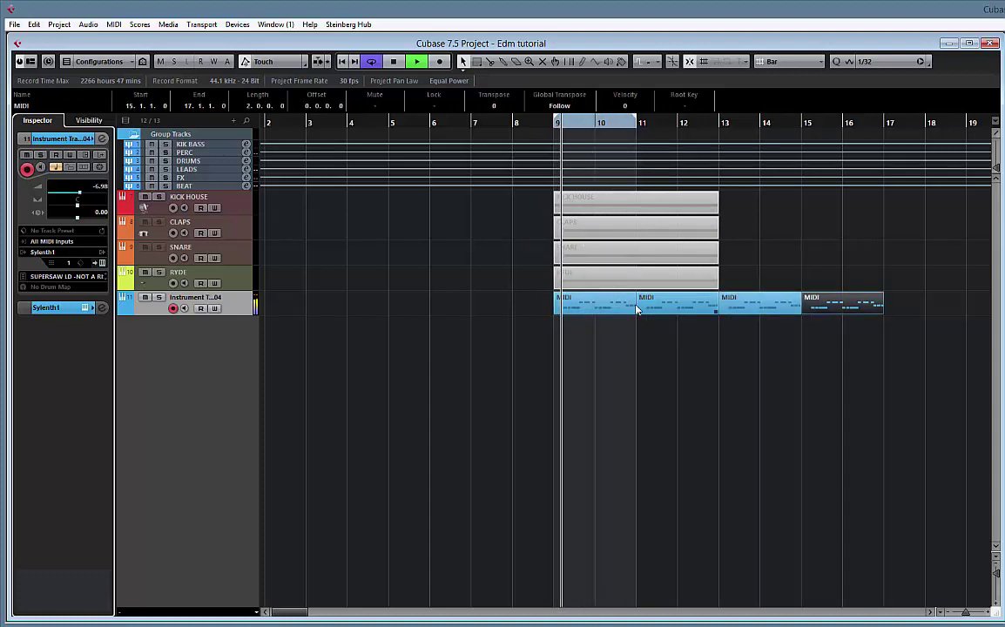
- Open the first MIDI part in the Key Editor and raise the four F3 notes in bar 10 to D#4
double_click(562, 302)
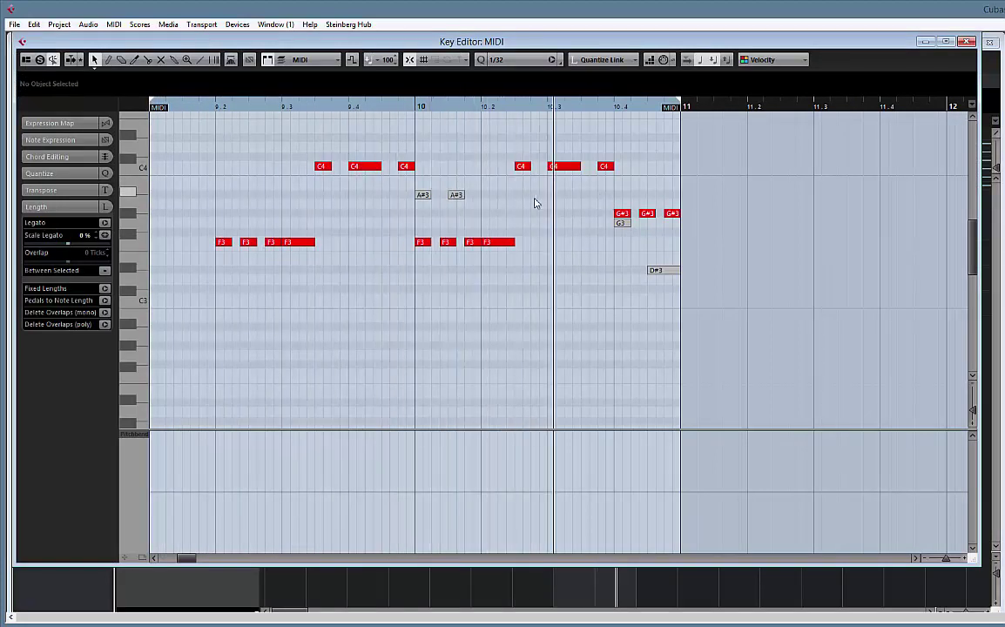
key(space)
drag(483, 186, 555, 224)
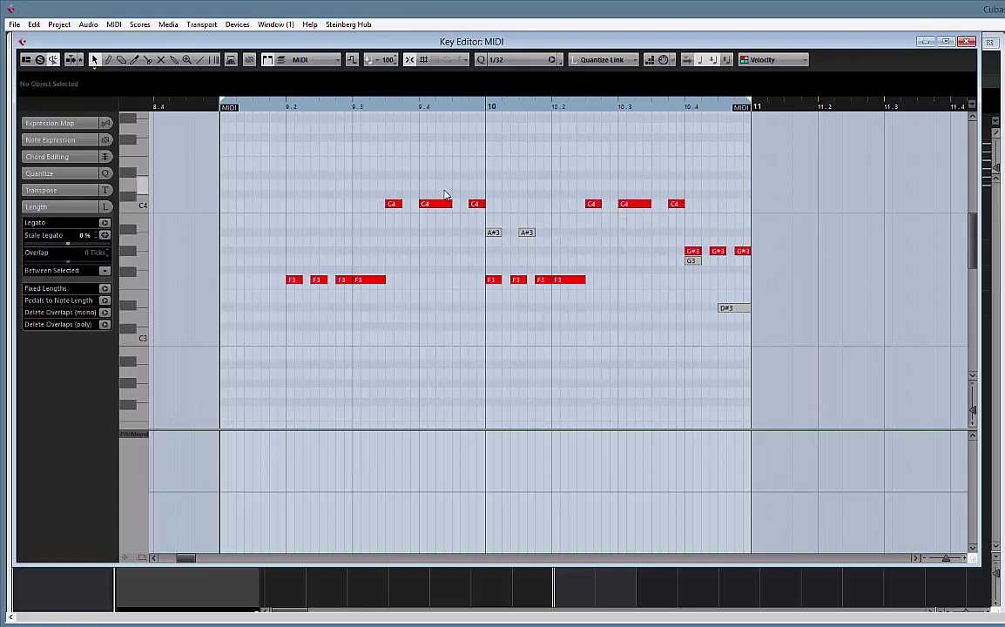
key(space)
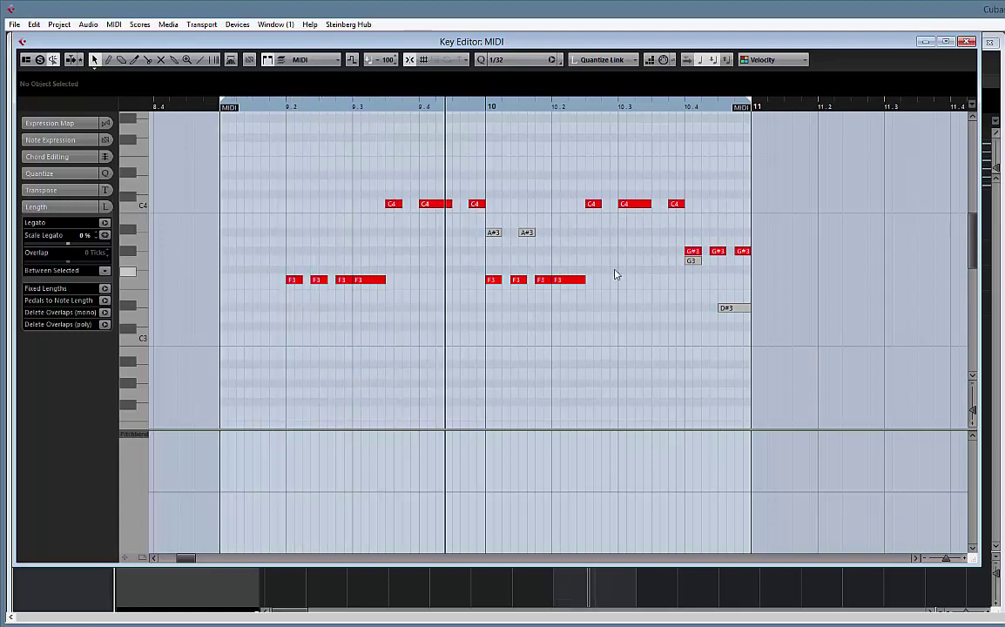
drag(611, 280, 492, 177)
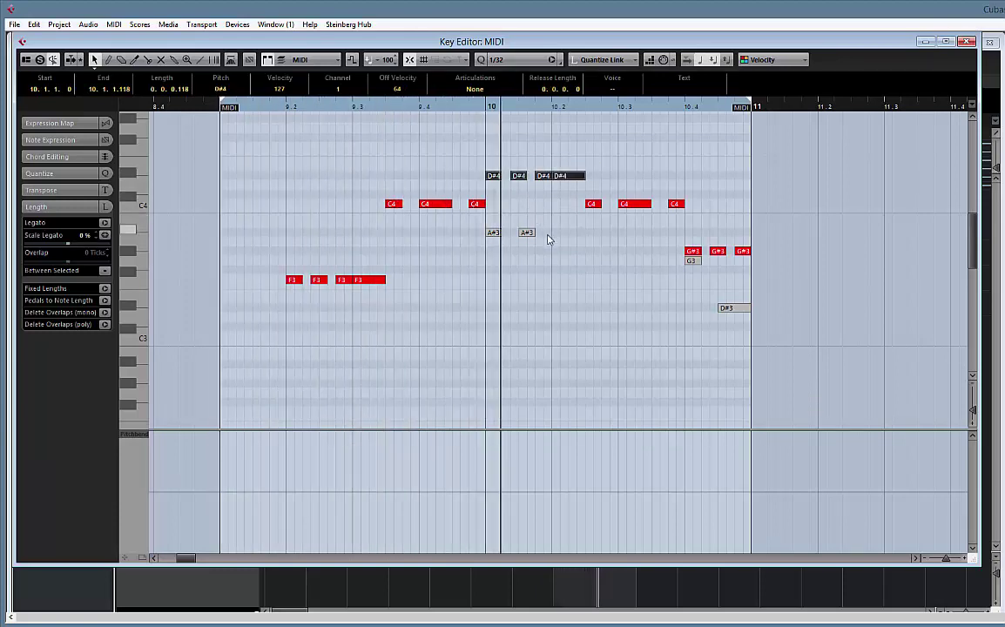
click(540, 159)
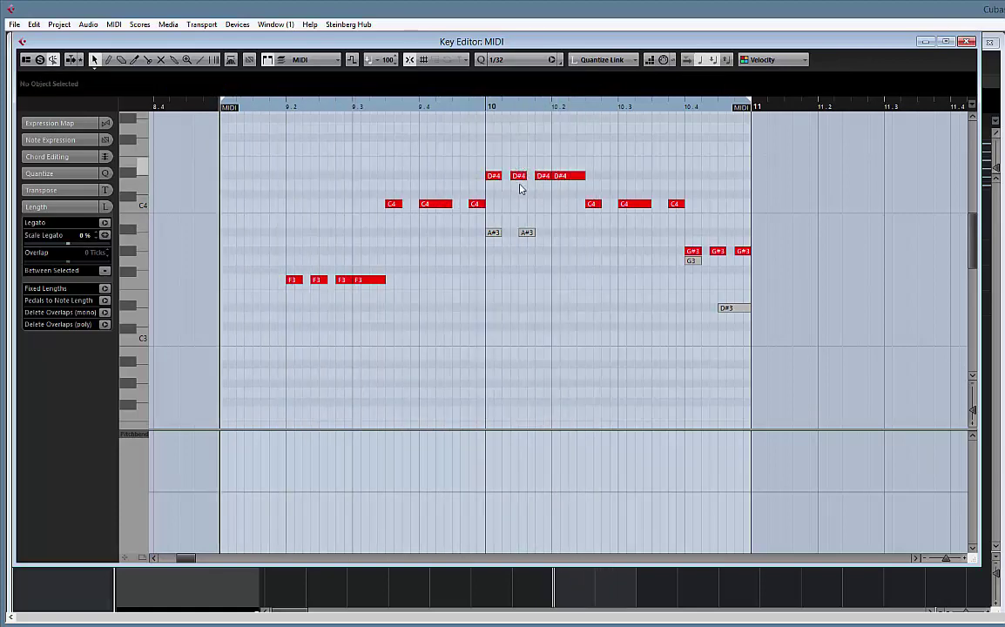
- Merge the first two D#4 notes into one longer note and lower the long D#4 note at 10.2 to G#3
click(519, 178)
drag(498, 176, 566, 242)
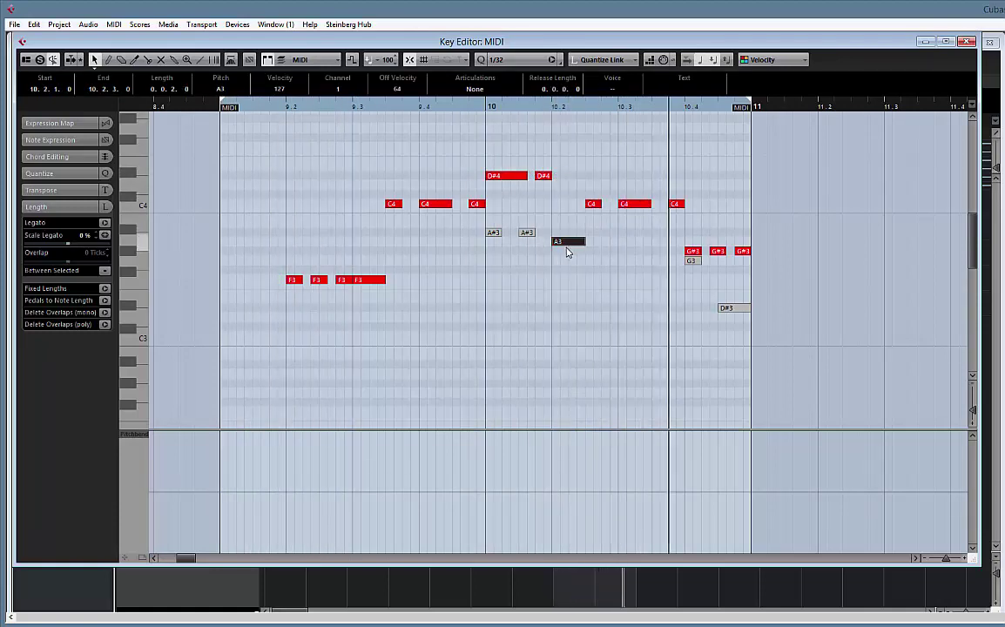
key(Down)
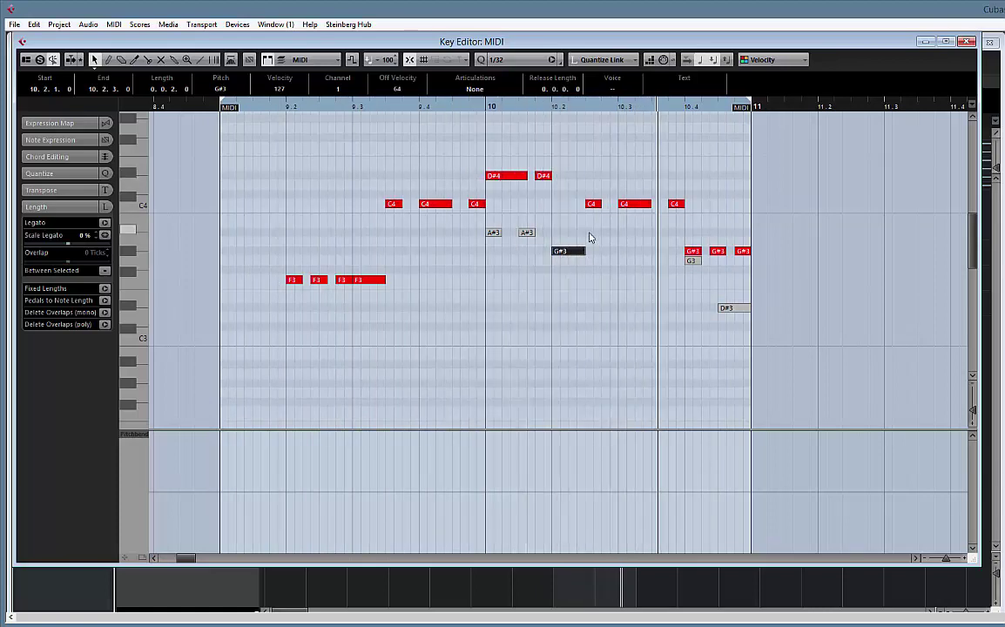
- Move the long G#3 note to 10.2.2.60 and lengthen the second D#4 note to reach it
key(space)
drag(567, 254, 592, 253)
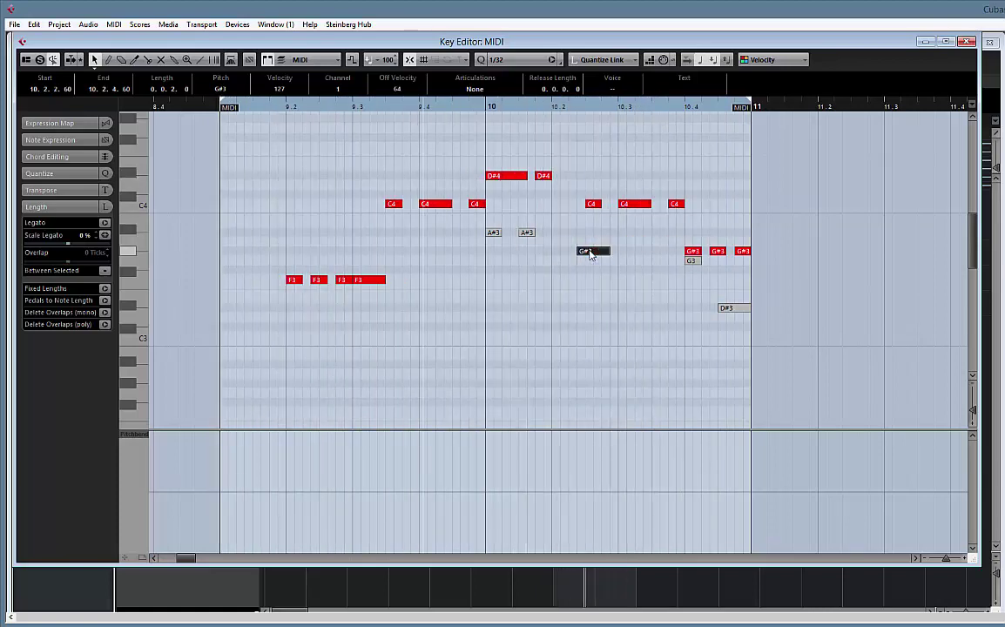
drag(551, 177, 577, 178)
key(space)
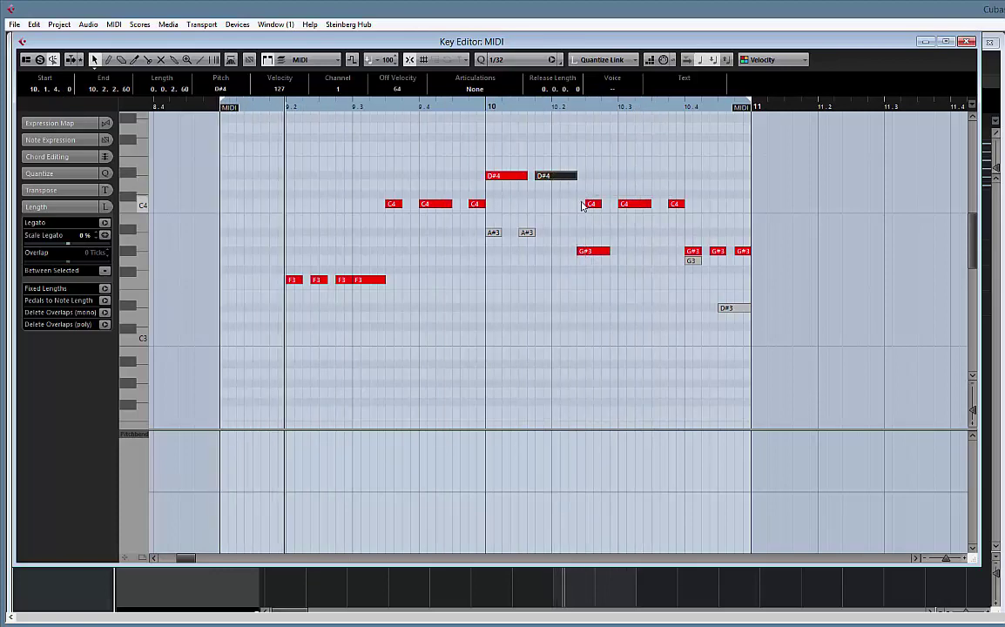
- Delete the short C4 note at 10.2.3, lower the long C4 to G#3 and shift the two long G#3 notes to 10.2.3 and 10.3.2
click(592, 204)
key(Delete)
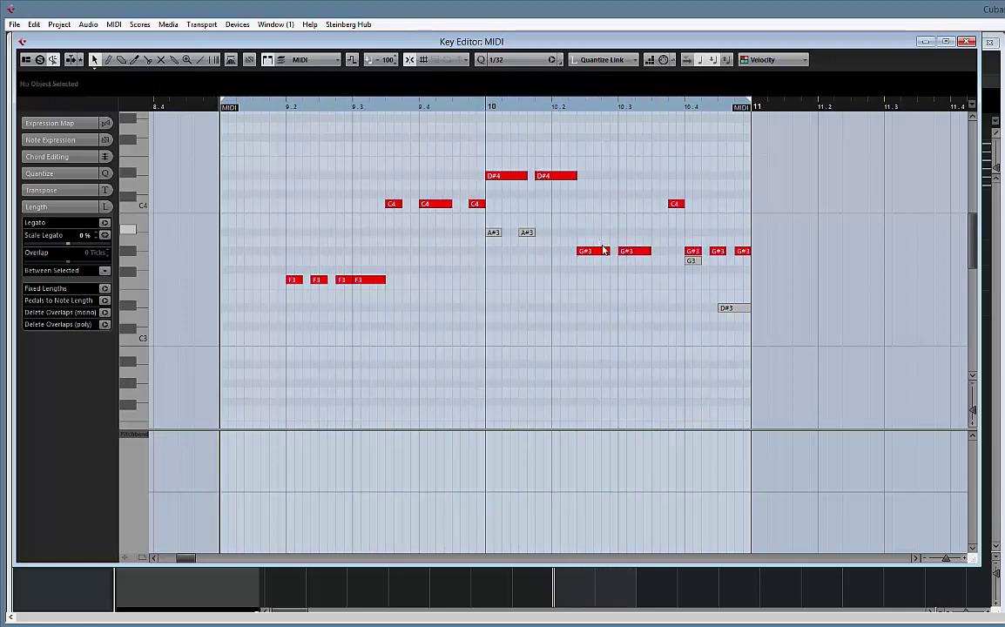
click(591, 252)
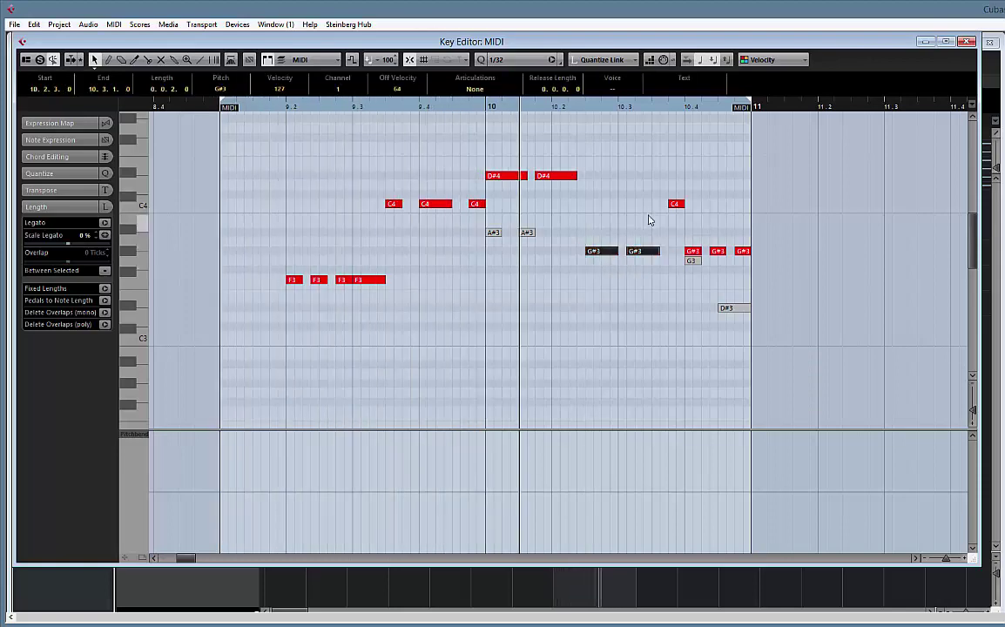
click(642, 252)
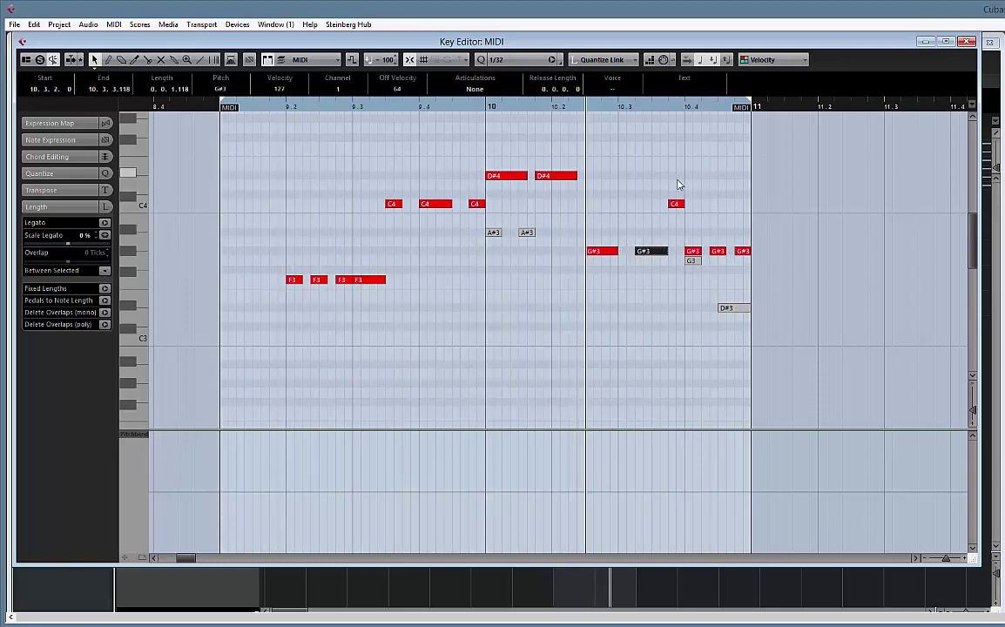
- Mute the last C4 and three short G#3 notes, and copy the two long G#3 notes to F3 from 10.4.1, exceeding the part boundary
drag(669, 180, 745, 251)
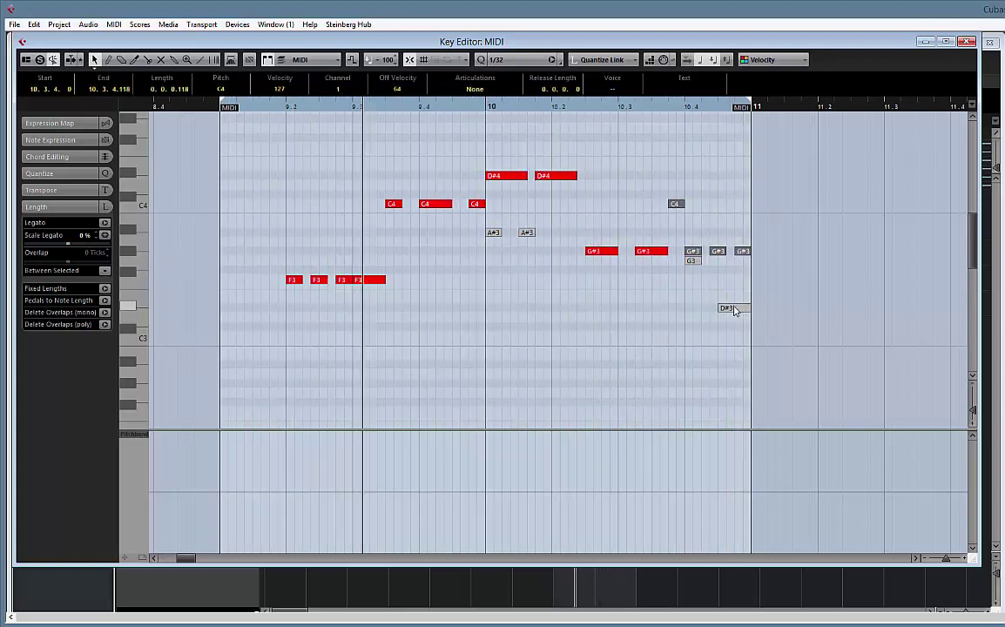
drag(606, 229, 713, 326)
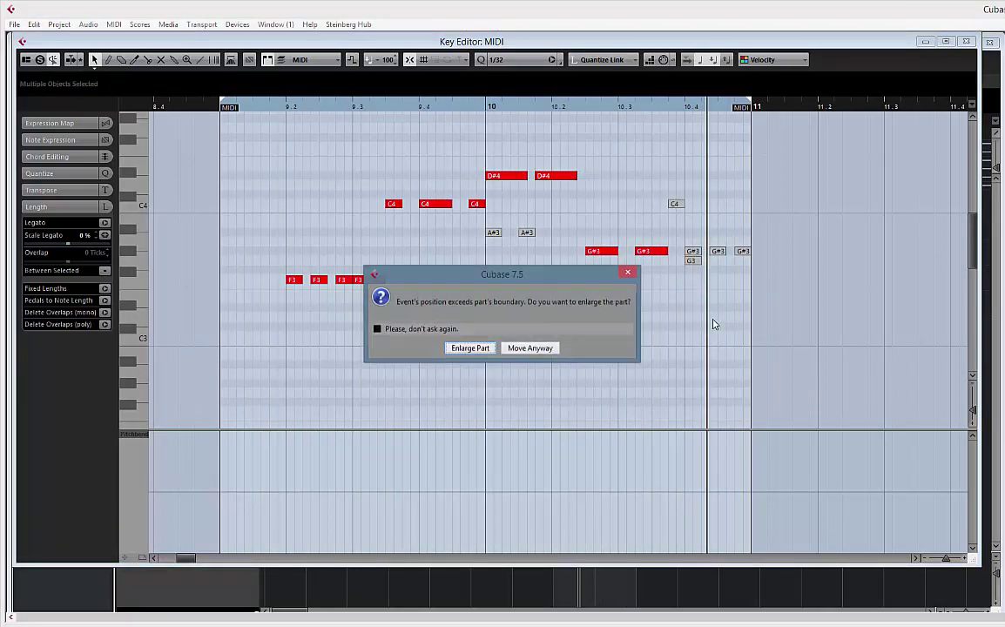
click(527, 348)
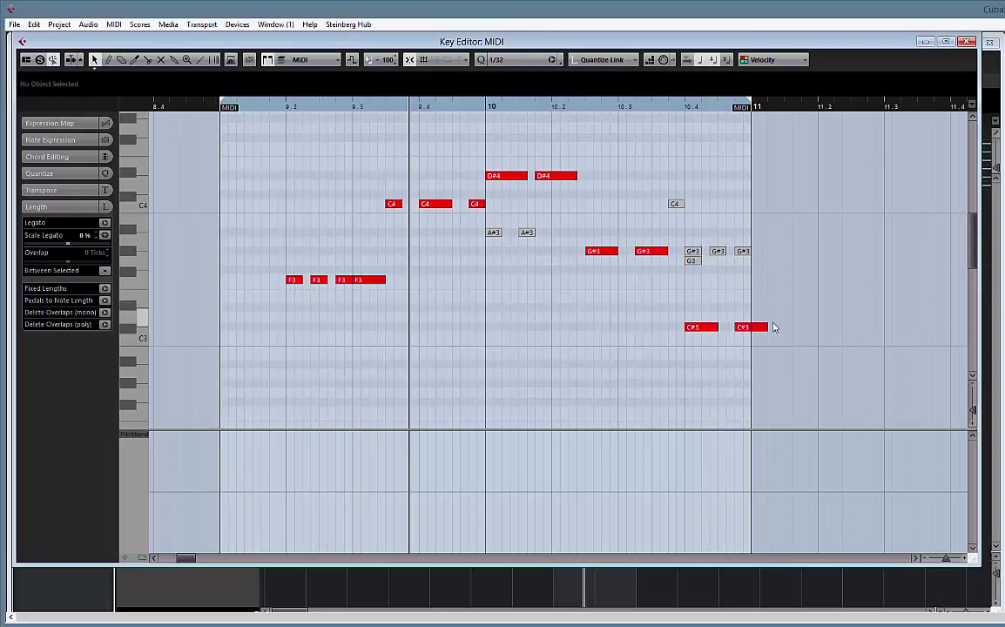
drag(764, 330, 701, 281)
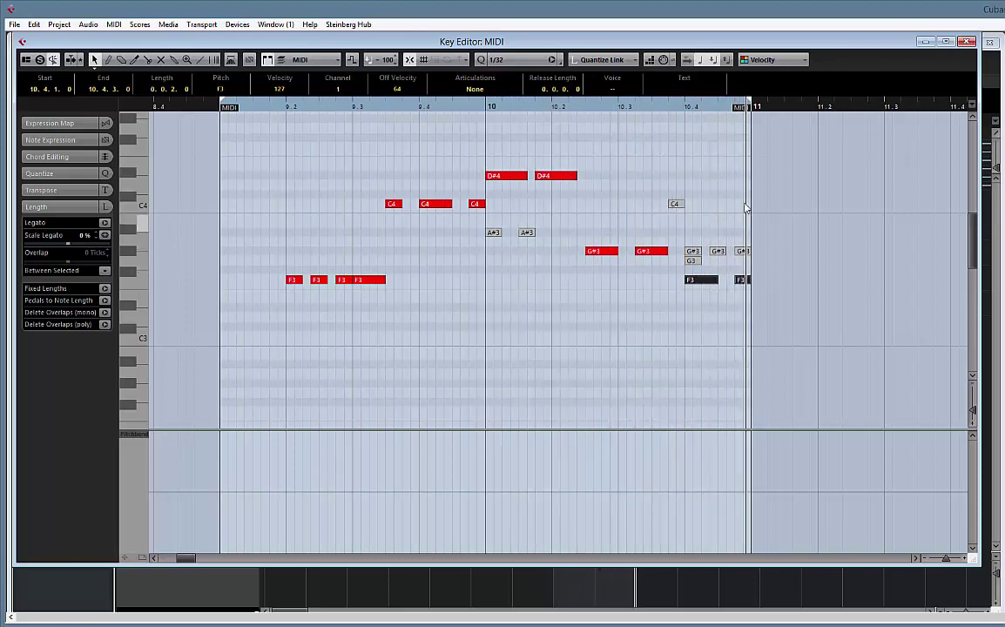
- Move the varied MIDI part to the end of the four-part sequence, shift the sequence back to bar 9 and set the locators around it
click(966, 44)
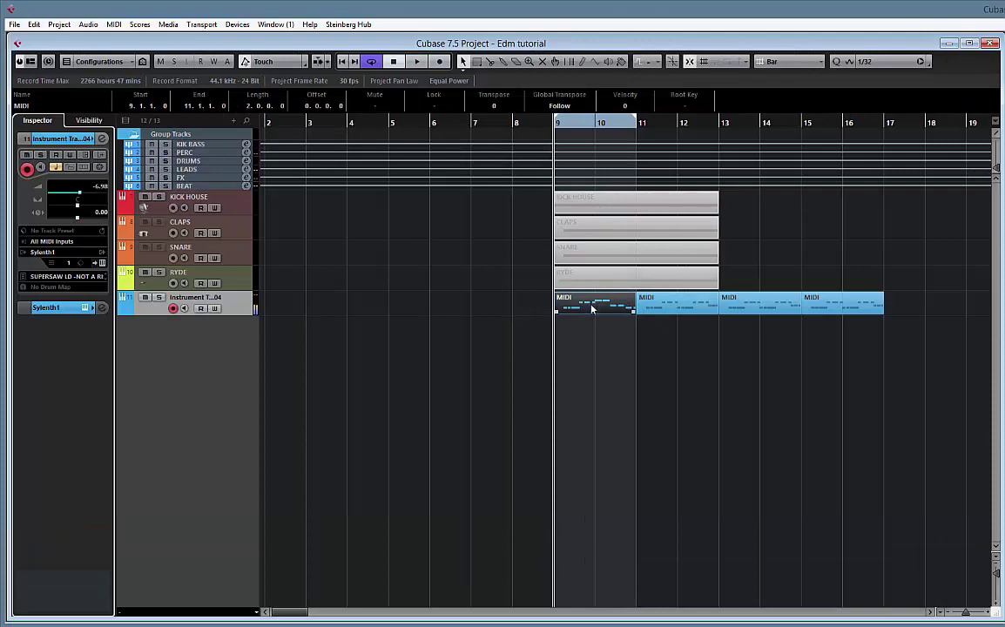
drag(592, 309, 907, 317)
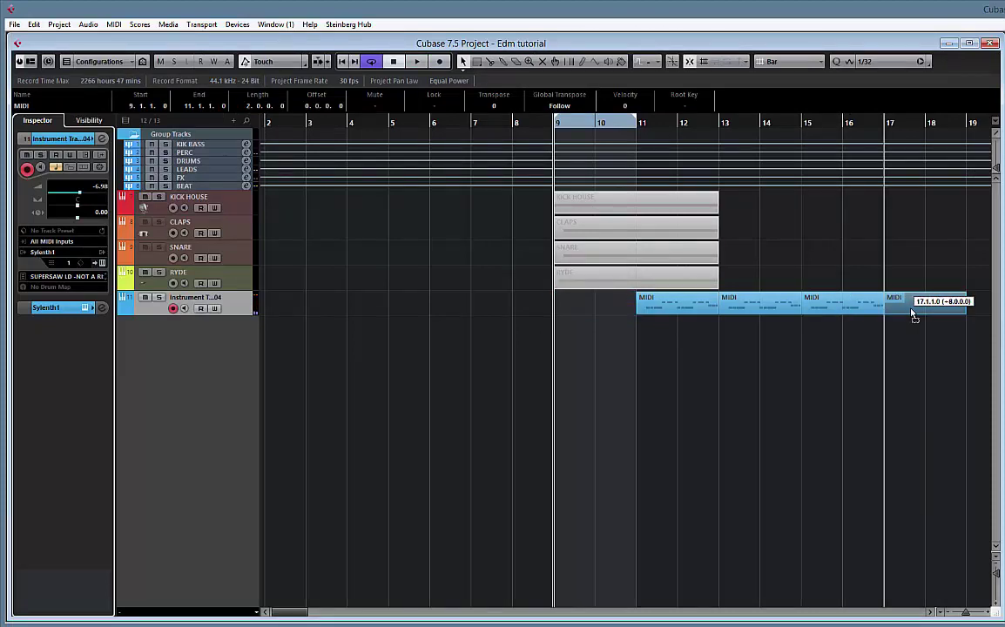
drag(972, 307, 608, 309)
drag(917, 312, 583, 317)
key(p)
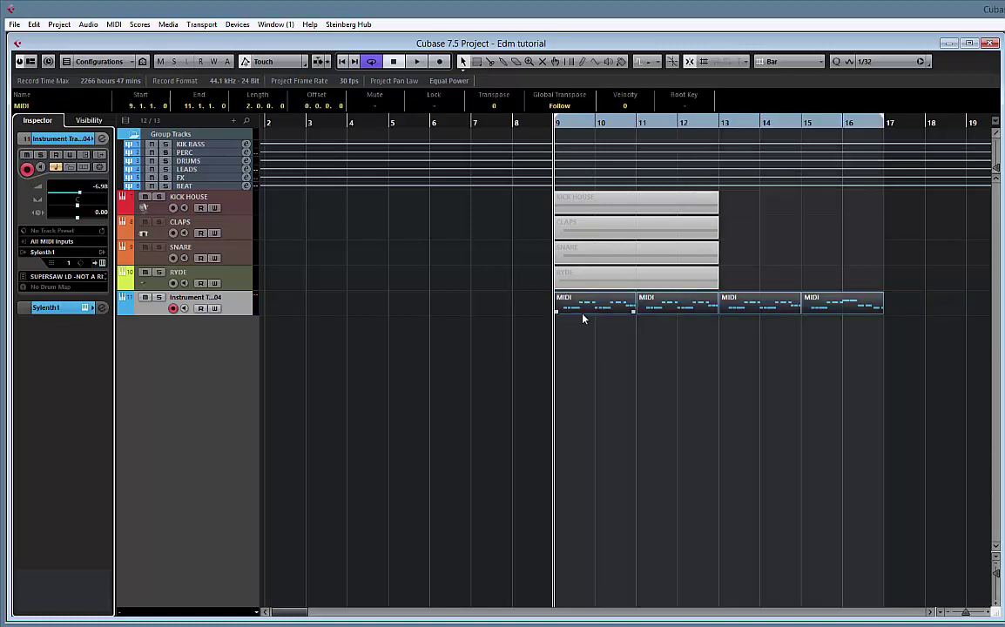
- Play the four-part lead sequence from bar 9 and check the G#3 notes at 12.4 of the second MIDI part in the Key Editor
key(space)
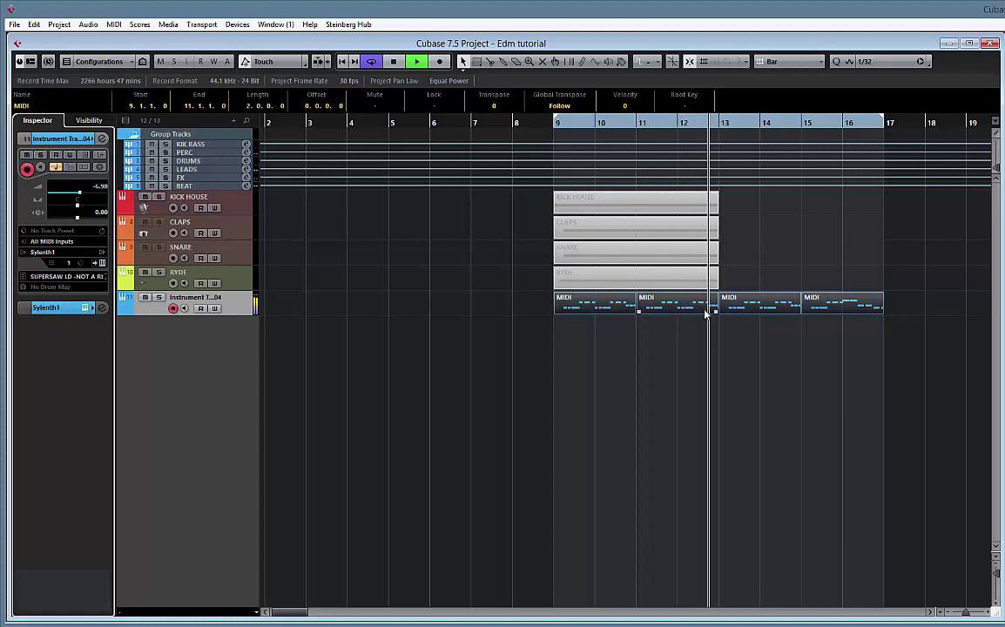
double_click(702, 306)
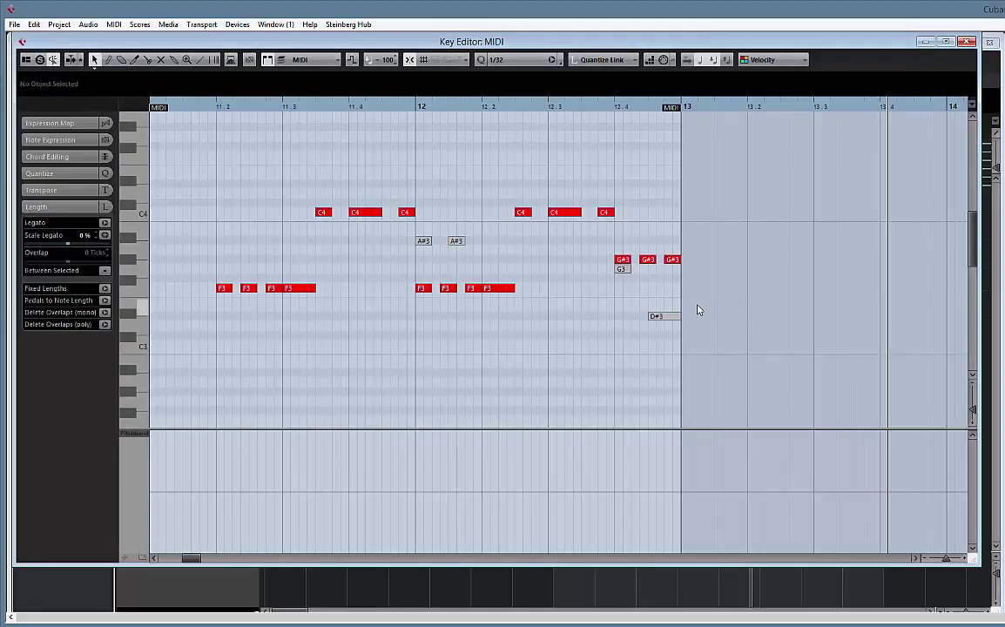
drag(729, 249, 603, 264)
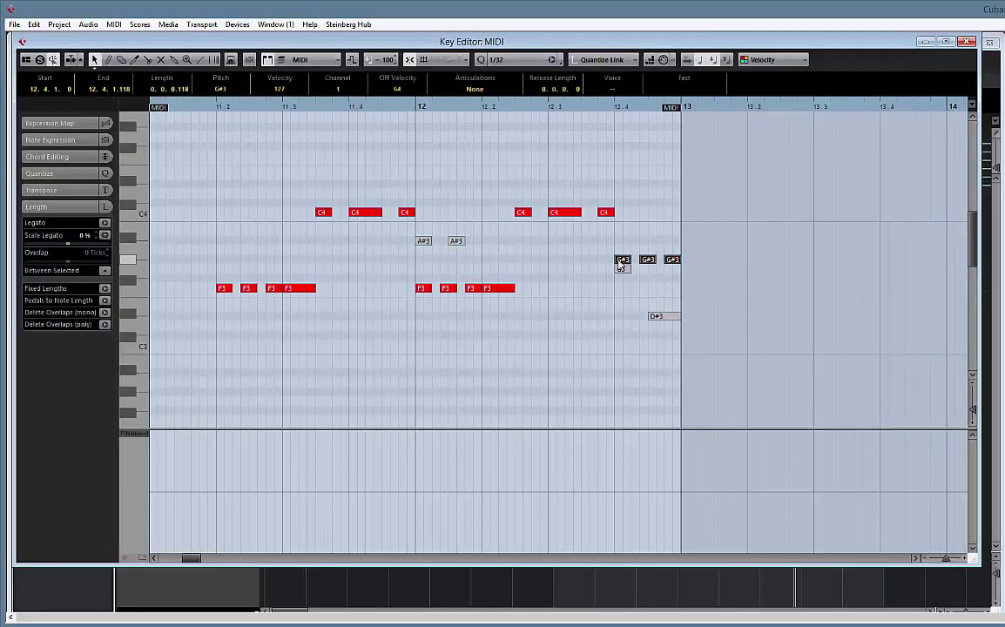
click(965, 43)
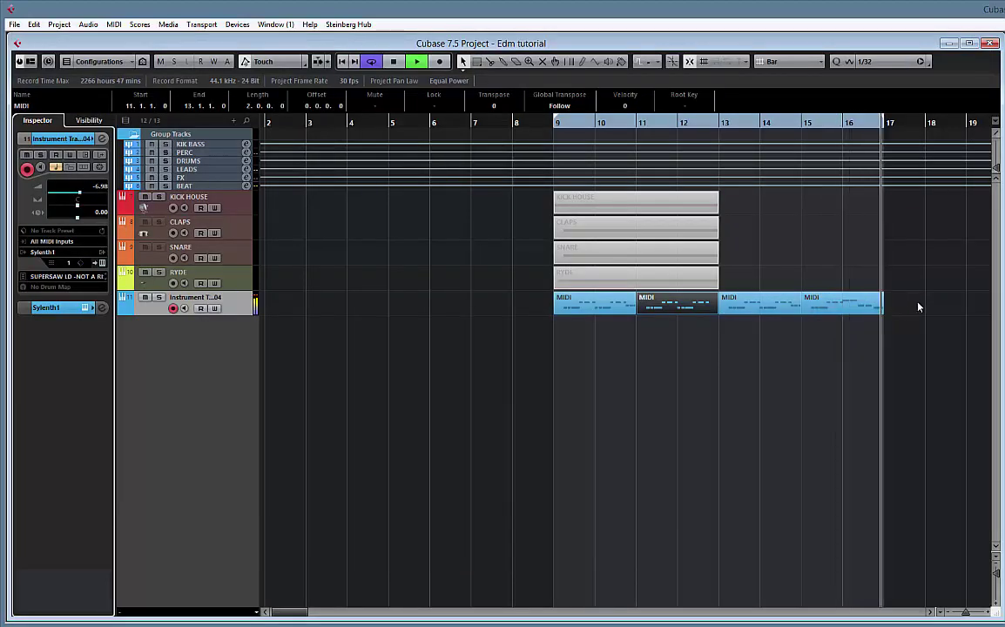
key(space)
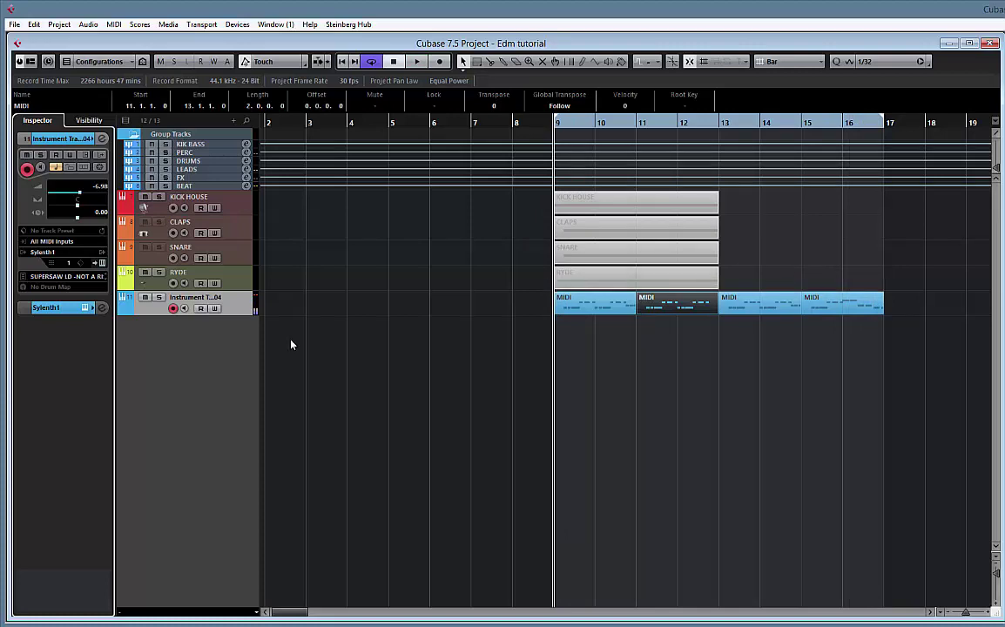
- Select all four MIDI parts, switch off the reverb in the Sylenth1 supersaw preset and play the melody
drag(505, 291, 905, 322)
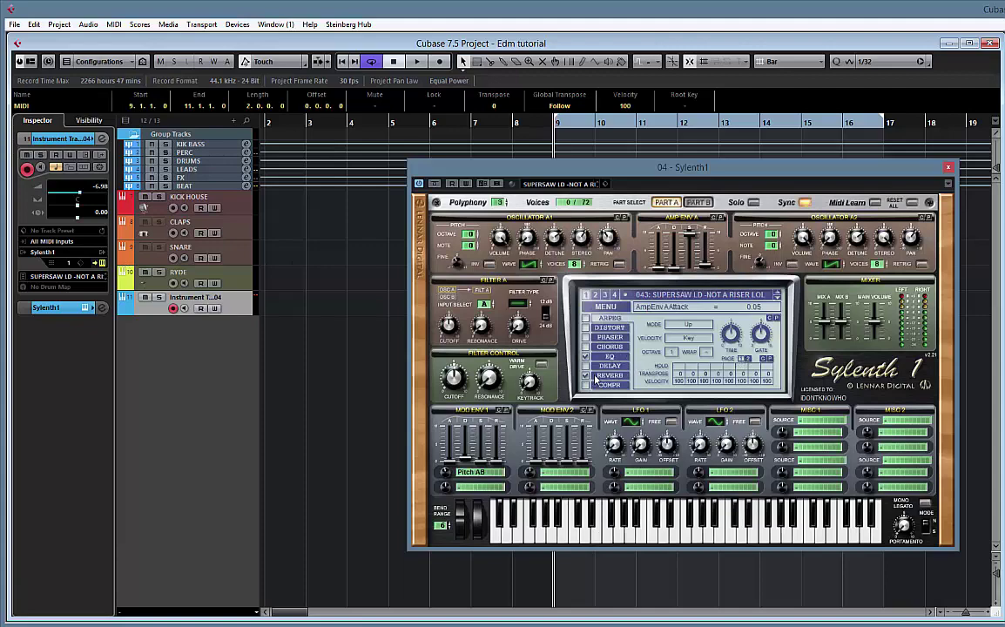
click(586, 376)
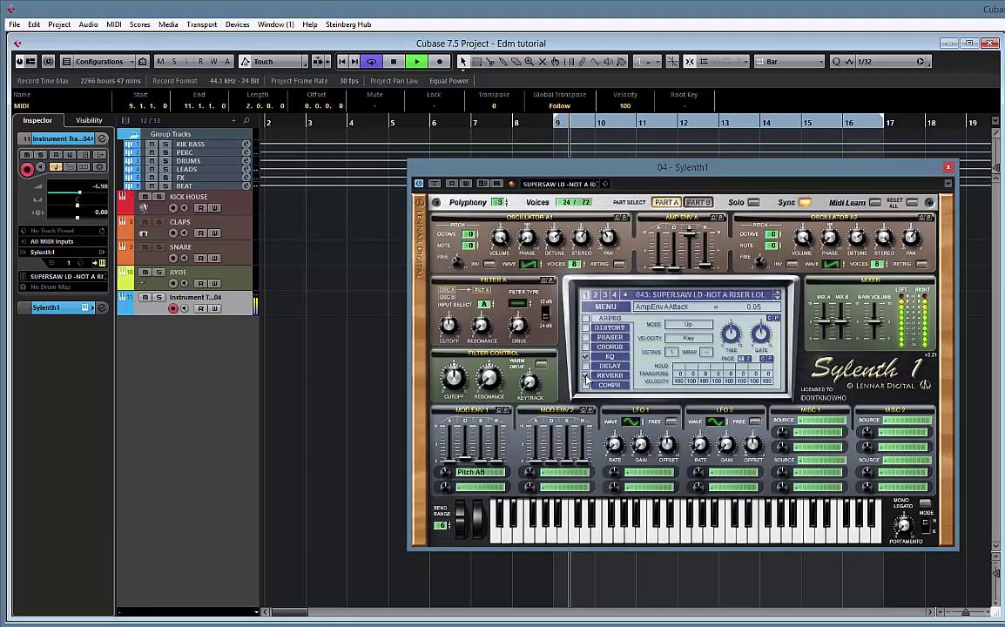
click(948, 166)
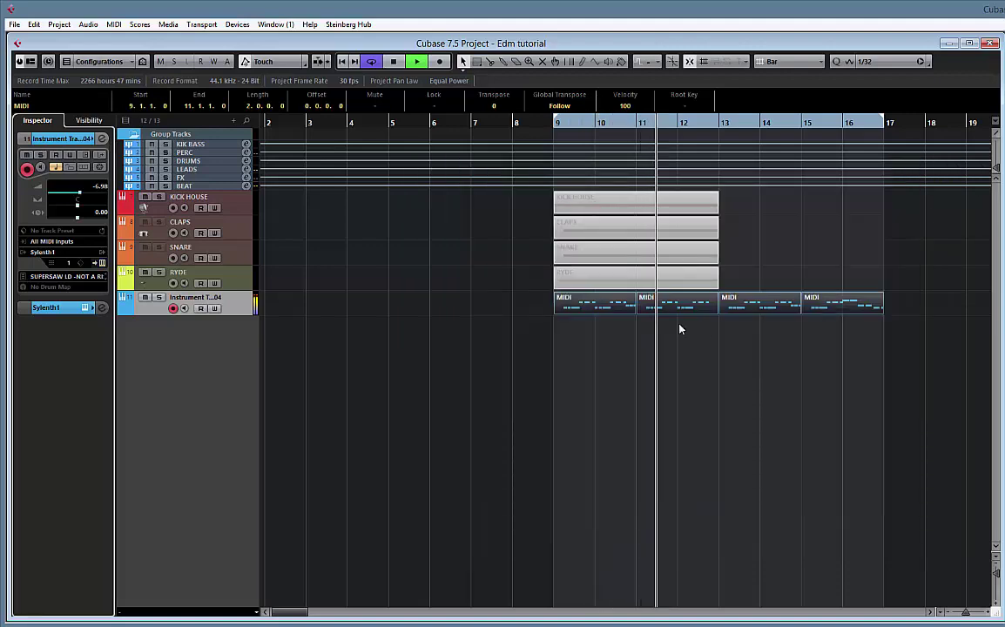
key(space)
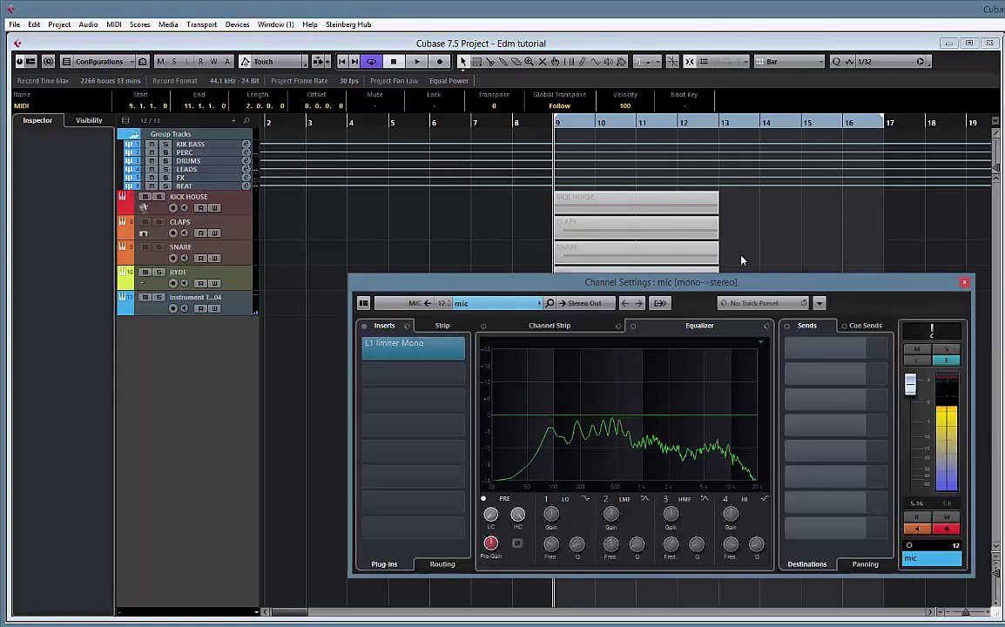
- Add a stereo FX channel with RoomWorks SE to the first send of the mic channel
drag(794, 285, 650, 122)
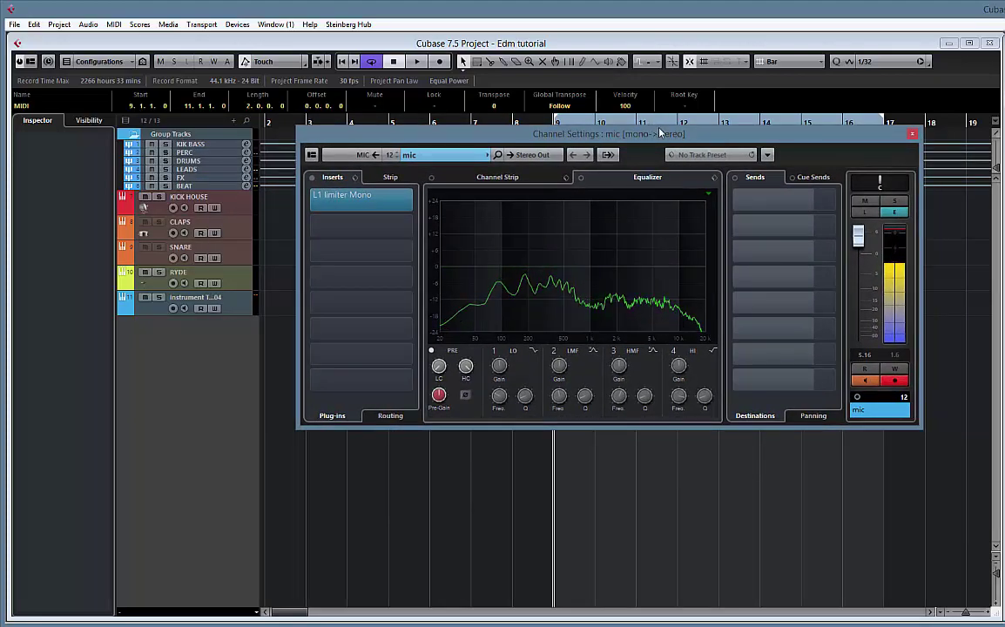
drag(659, 133, 635, 130)
right_click(764, 200)
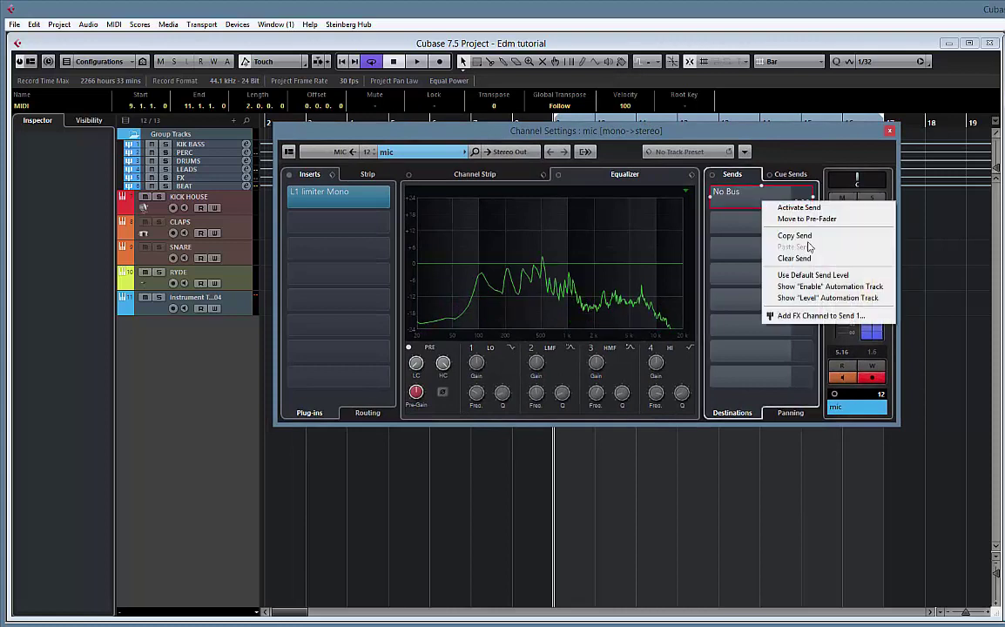
click(796, 316)
click(439, 325)
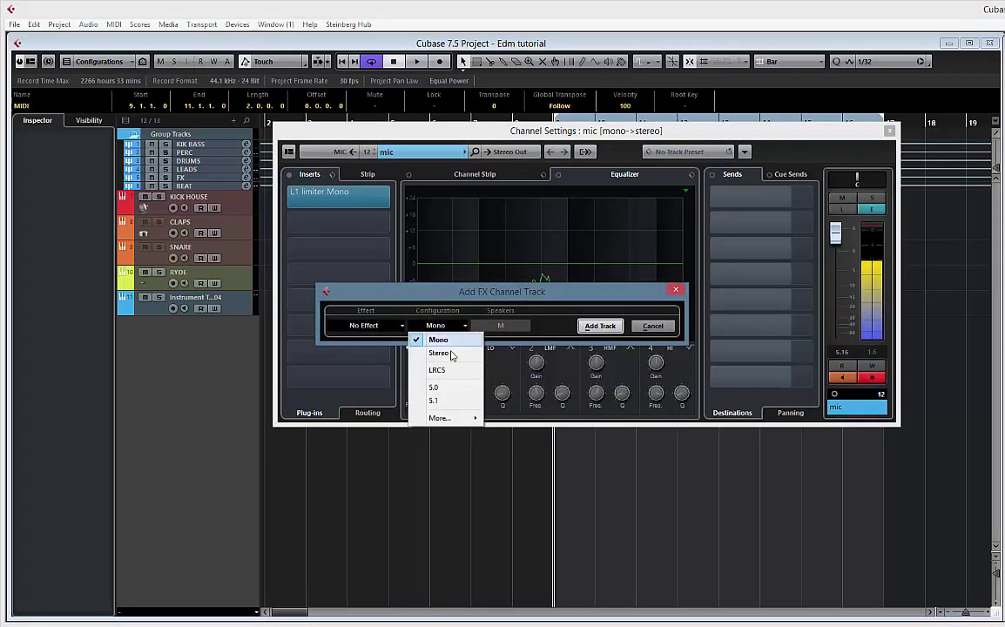
click(439, 353)
click(365, 324)
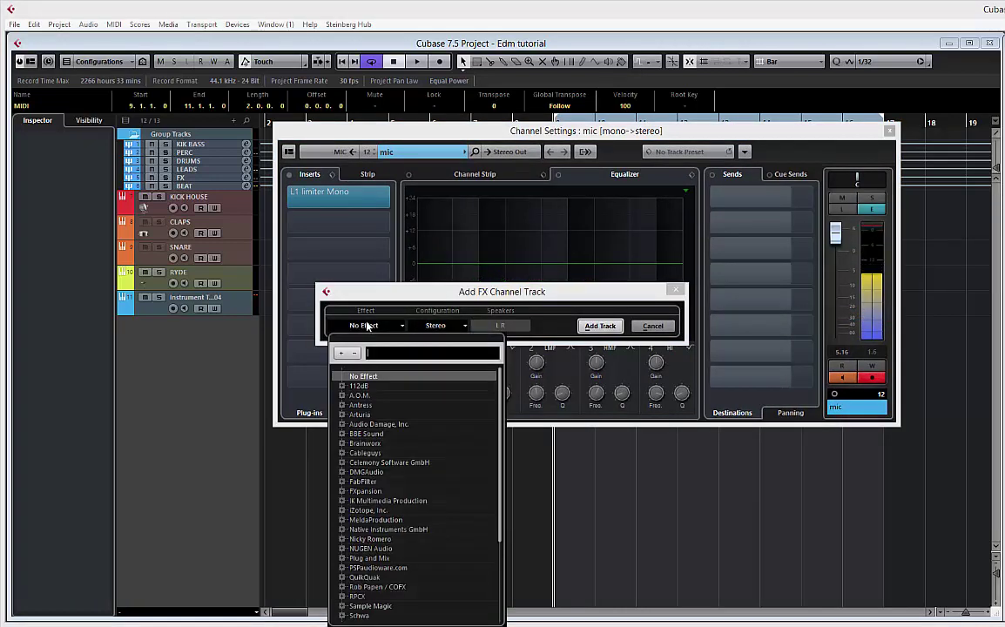
text(room)
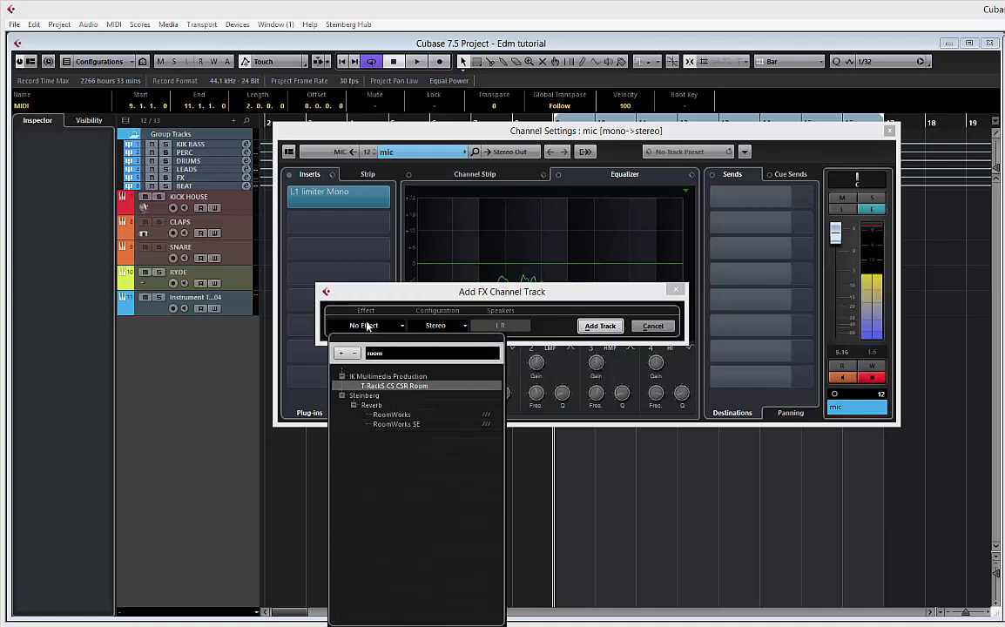
click(399, 424)
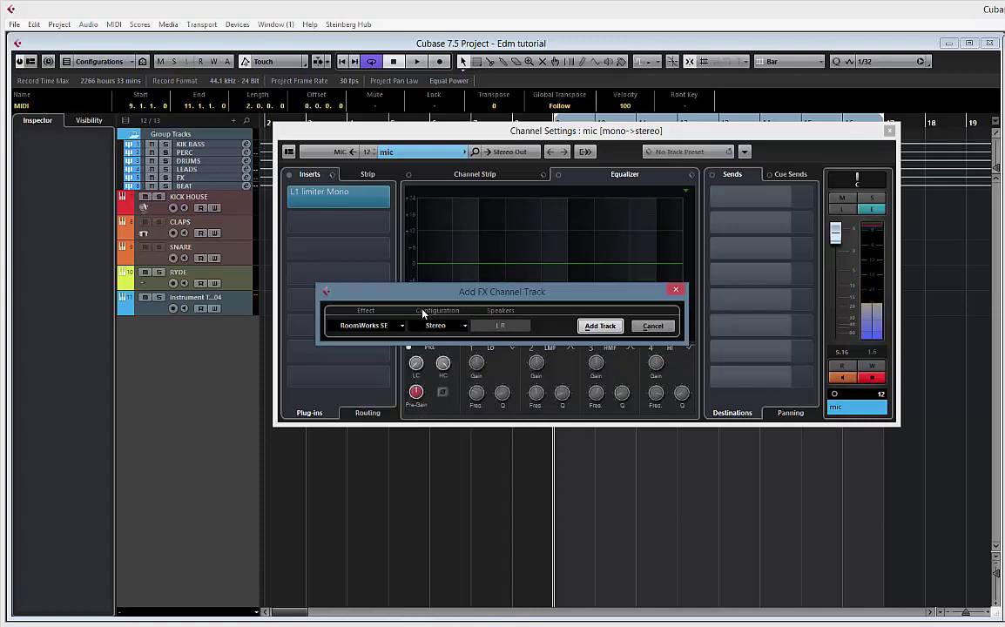
click(599, 327)
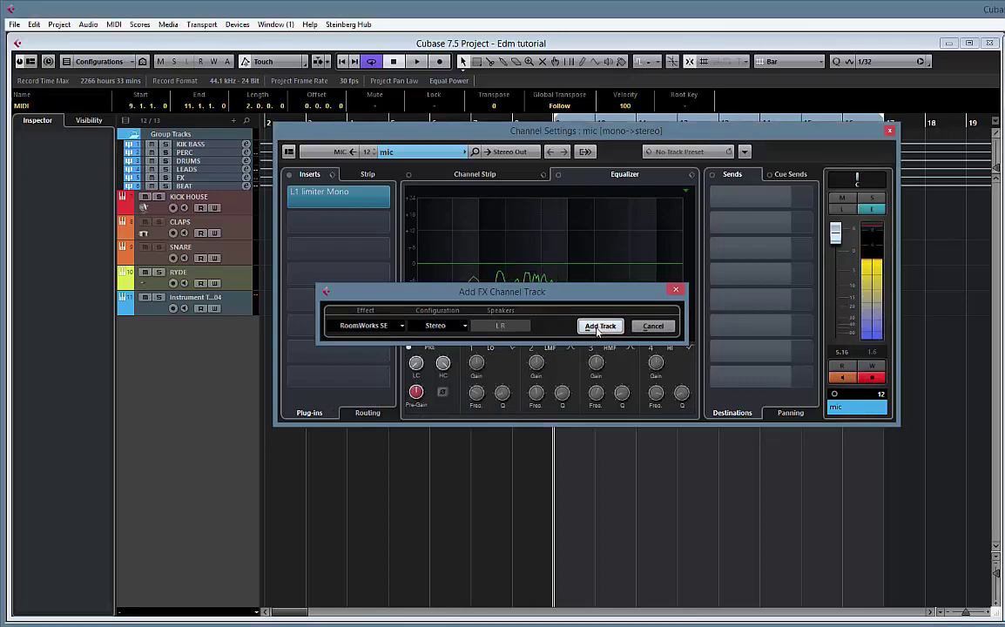
click(812, 199)
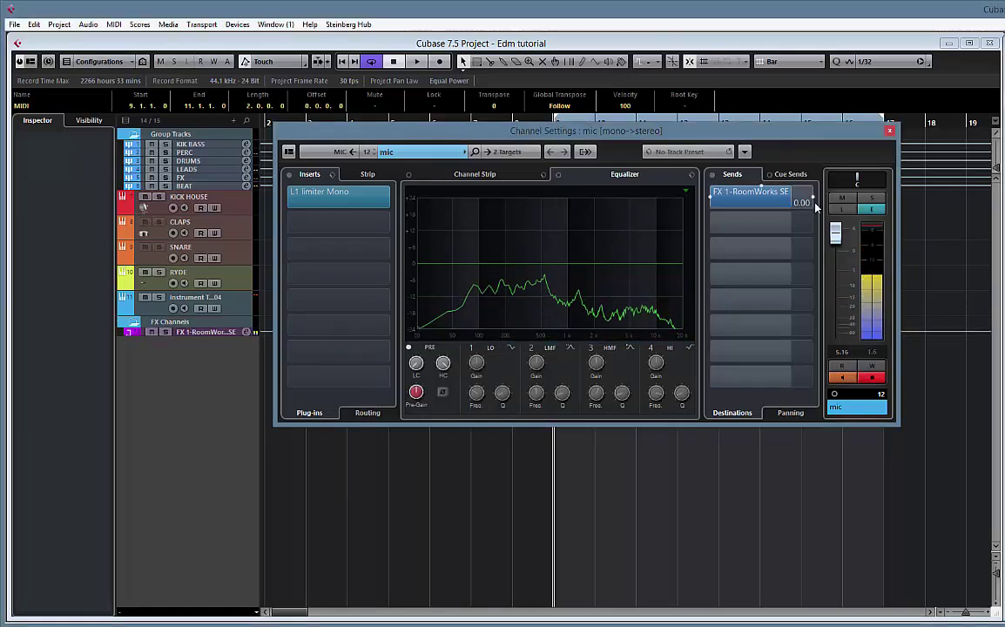
- Route the first send of Instrument Track 04 to FX 1-RoomWorks SE and activate it
drag(791, 130, 757, 377)
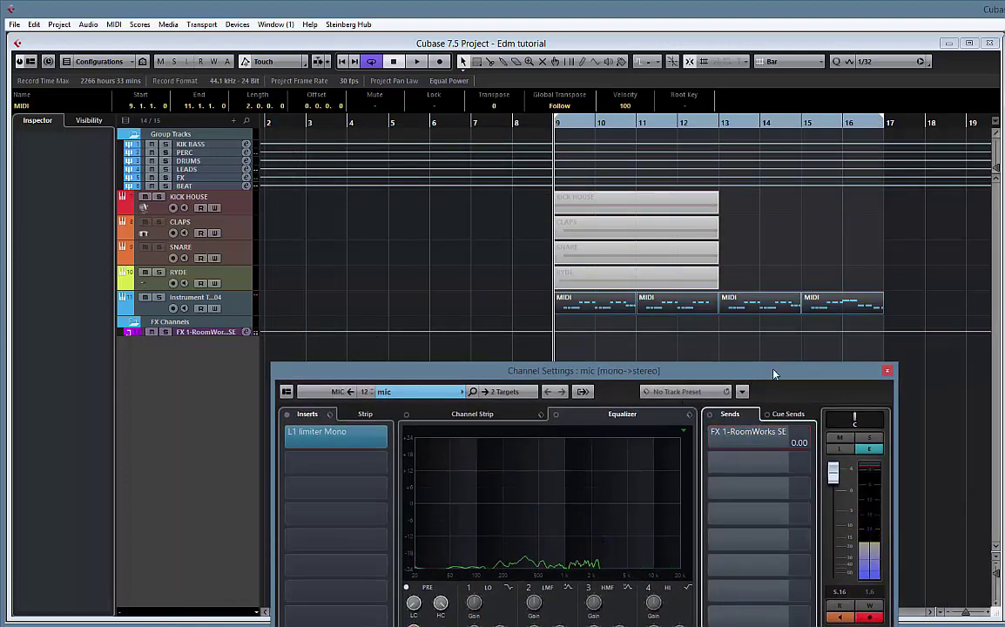
drag(774, 372, 800, 240)
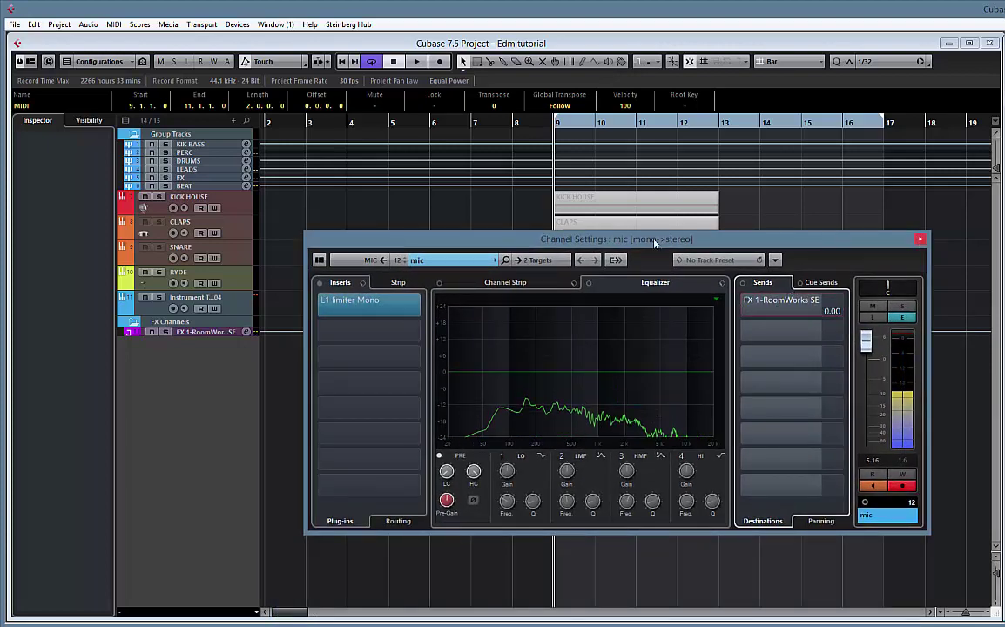
click(232, 310)
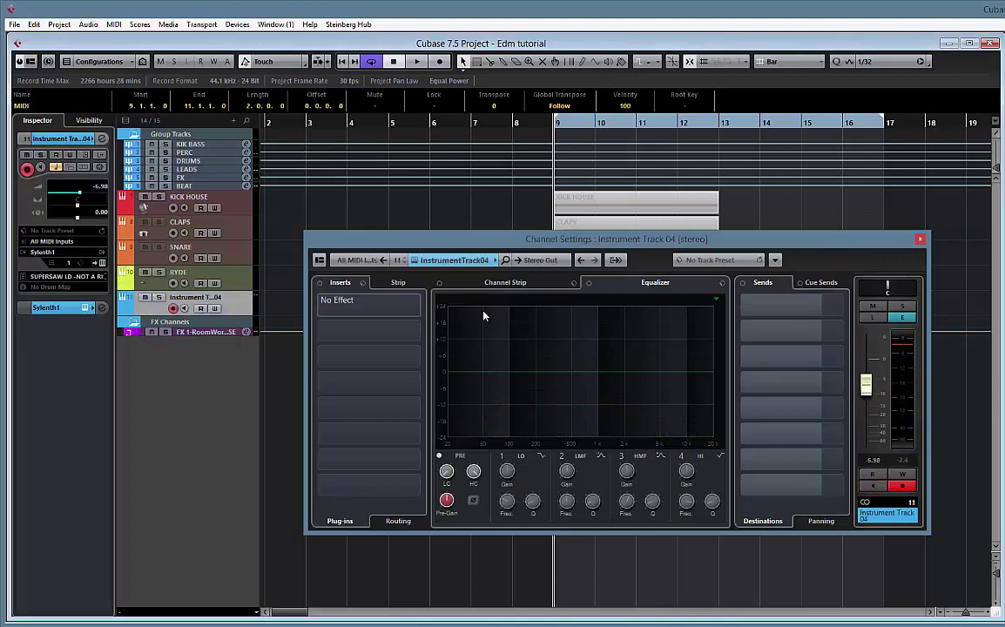
click(836, 312)
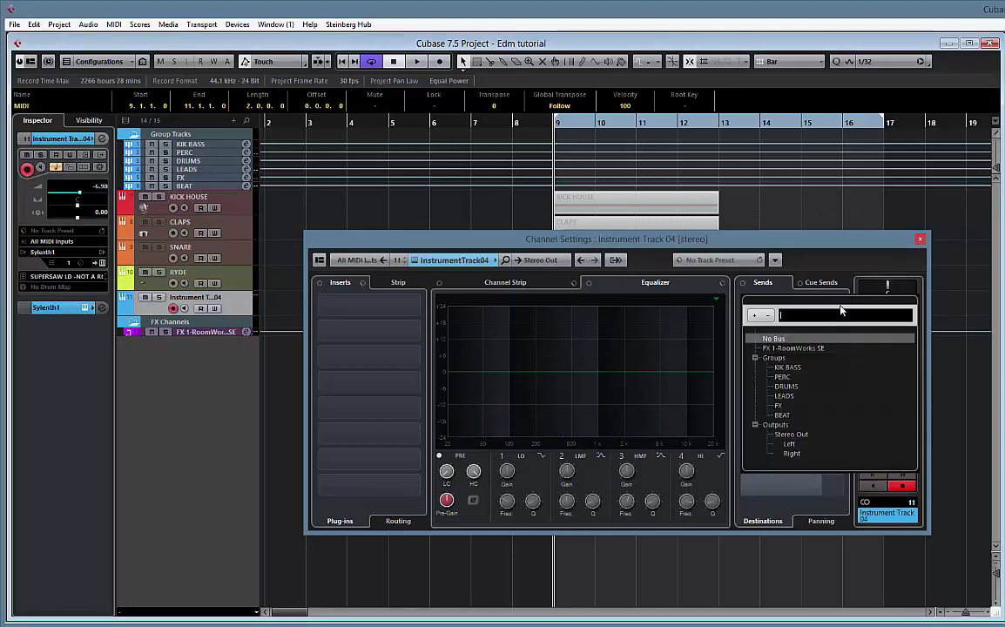
click(792, 348)
click(743, 300)
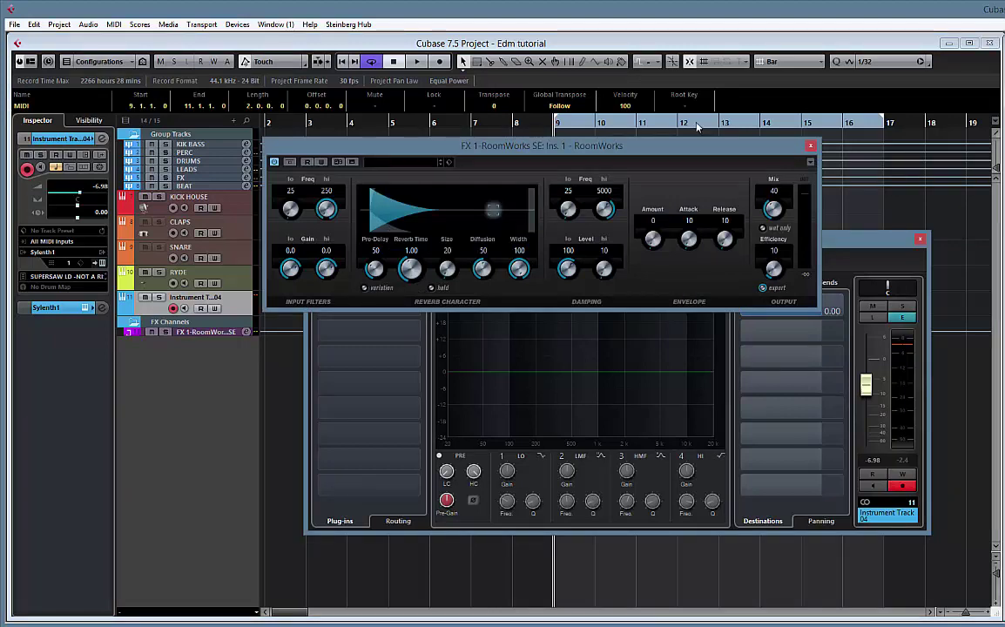
- During playback, set the RoomWorks reverb on the FX channel to mix 100 and reverb time 5.31
key(space)
drag(773, 208, 774, 135)
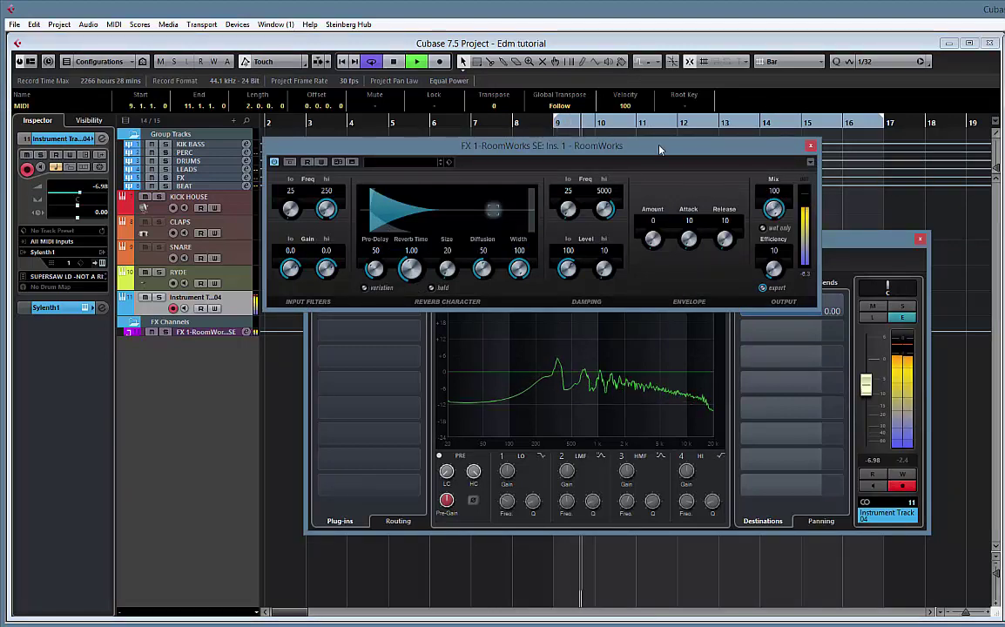
drag(637, 149, 696, 151)
drag(471, 272, 471, 232)
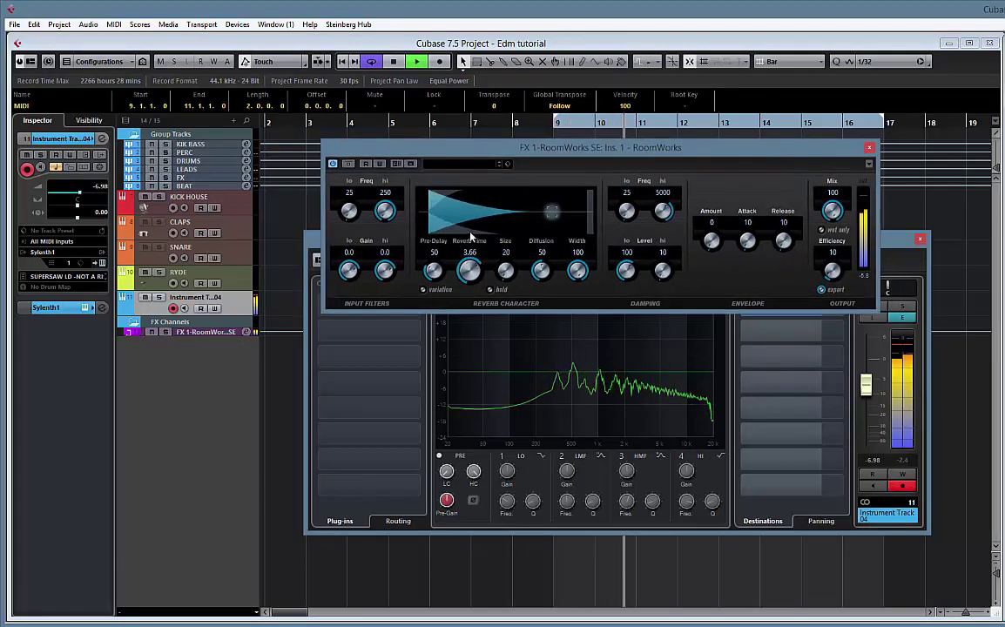
drag(471, 272, 471, 261)
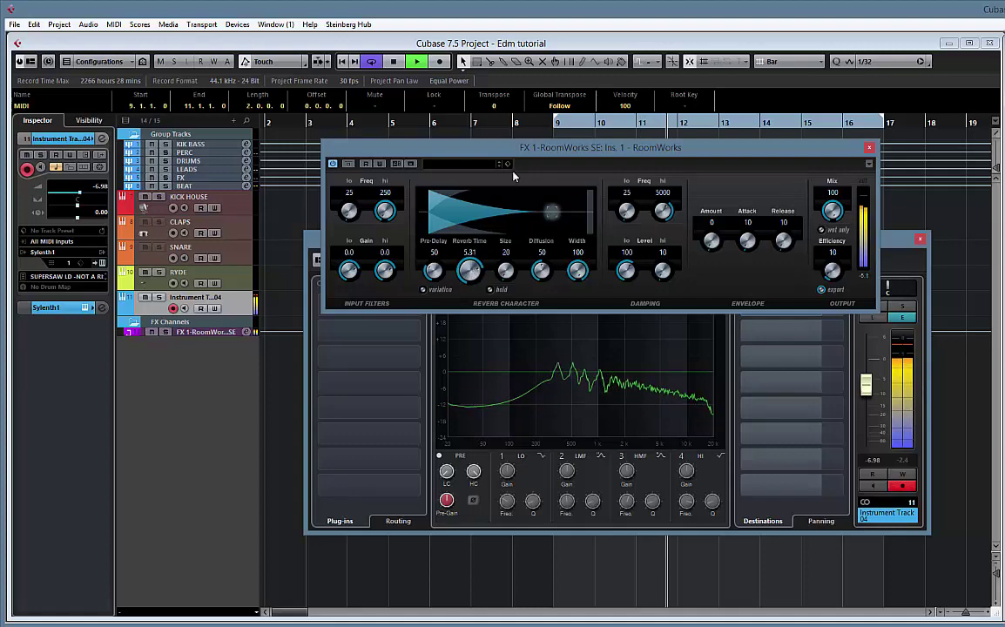
click(868, 147)
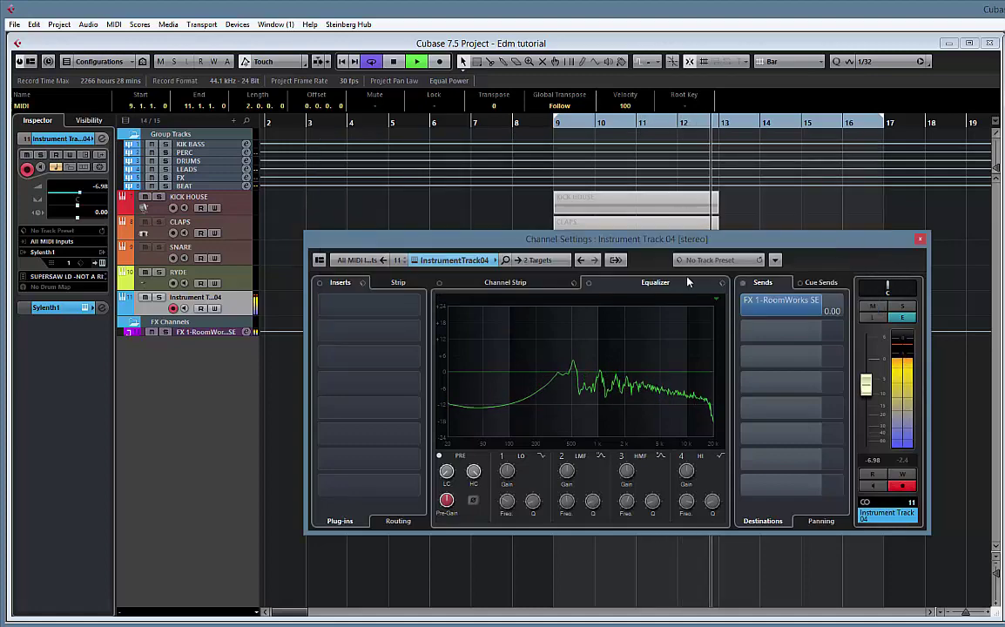
mouse_move(607, 240)
mouse_down()
mouse_move(619, 262)
mouse_move(587, 269)
mouse_move(575, 290)
mouse_move(604, 240)
mouse_up()
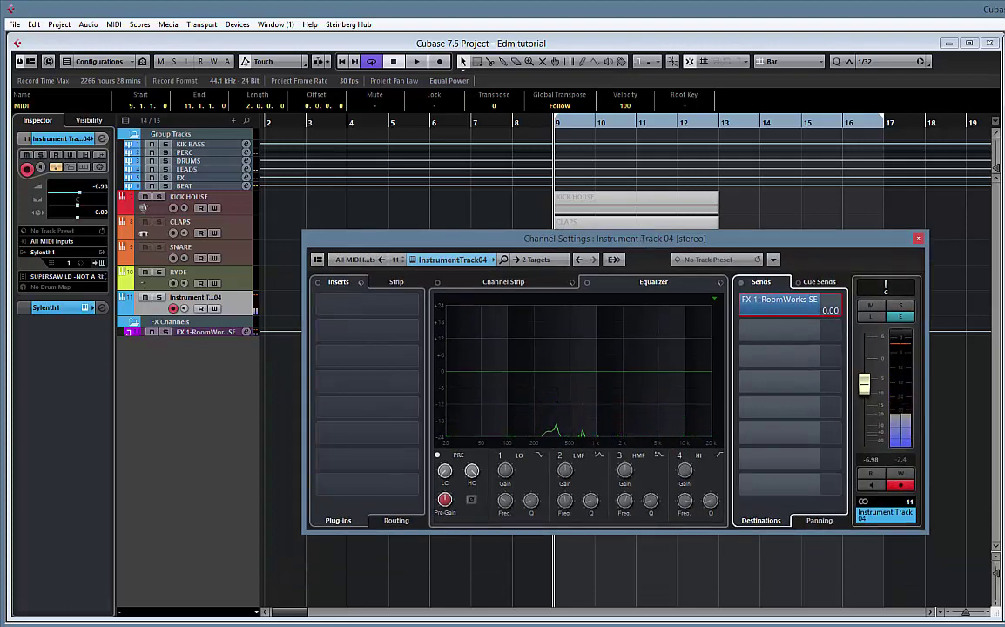
- Load the Standard Compressor in the channel strip of FX 1-RoomWorks SE and enable its side-chain
click(246, 332)
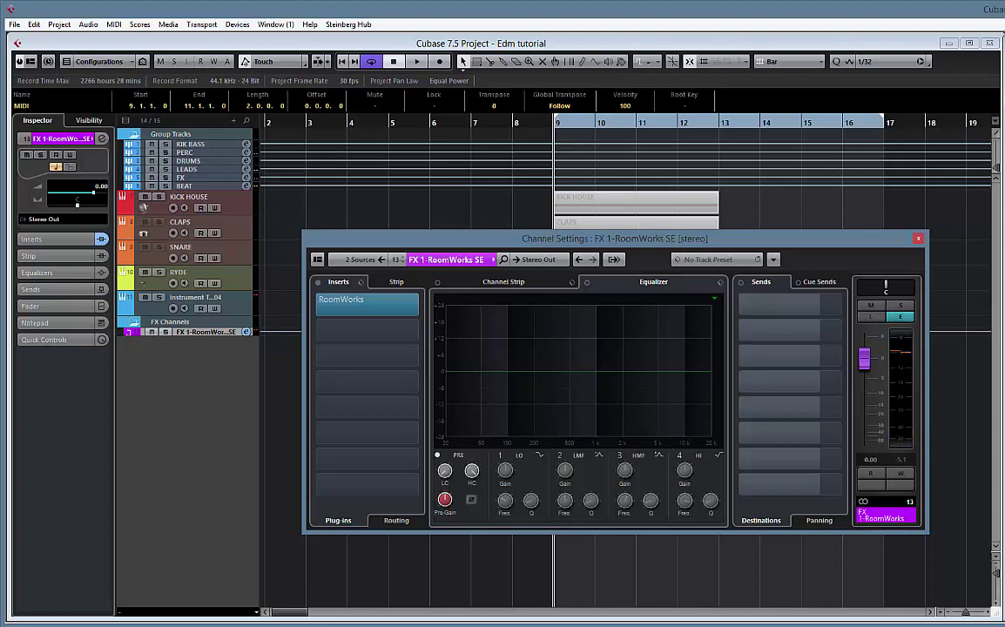
click(518, 284)
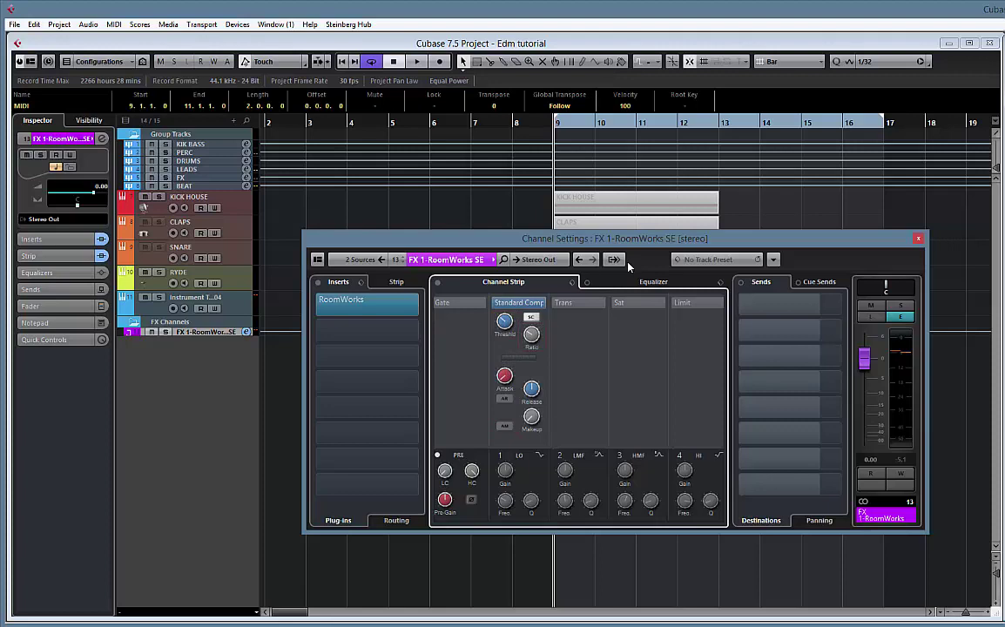
click(230, 317)
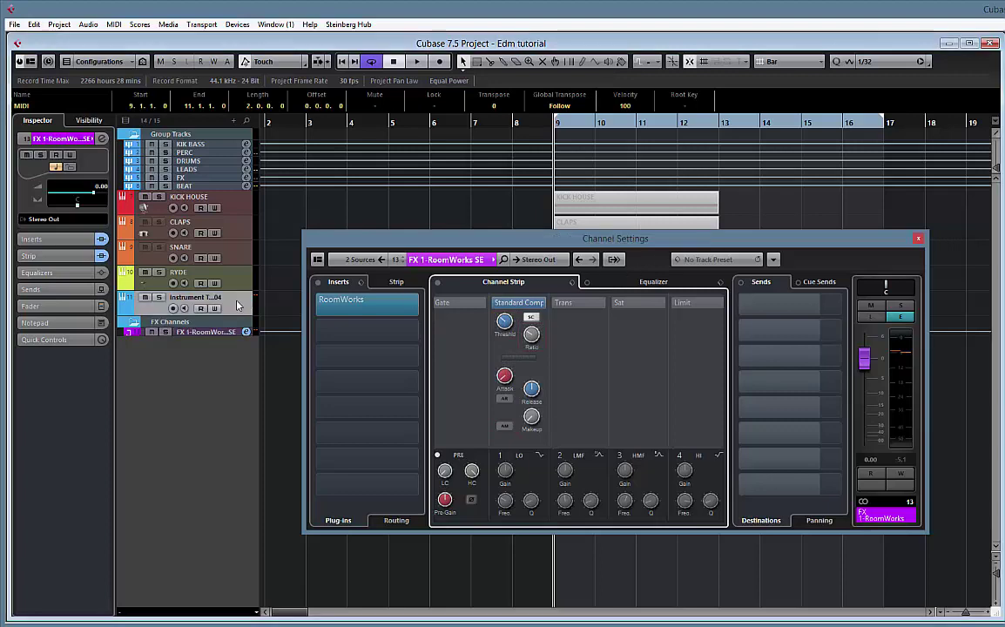
click(197, 334)
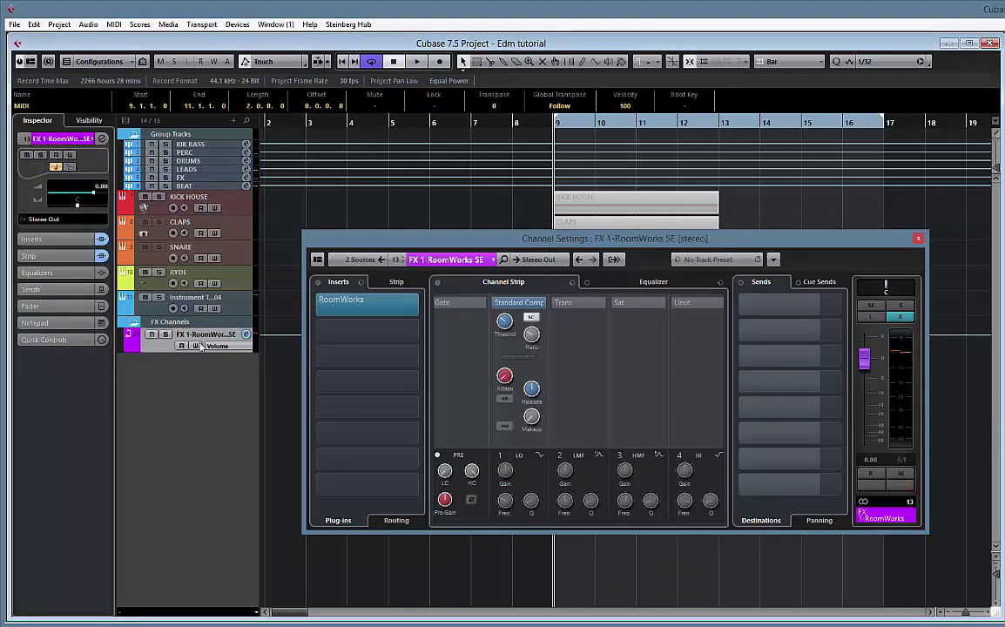
- Rename Instrument Track 04 to "lead drop"
click(218, 302)
double_click(185, 297)
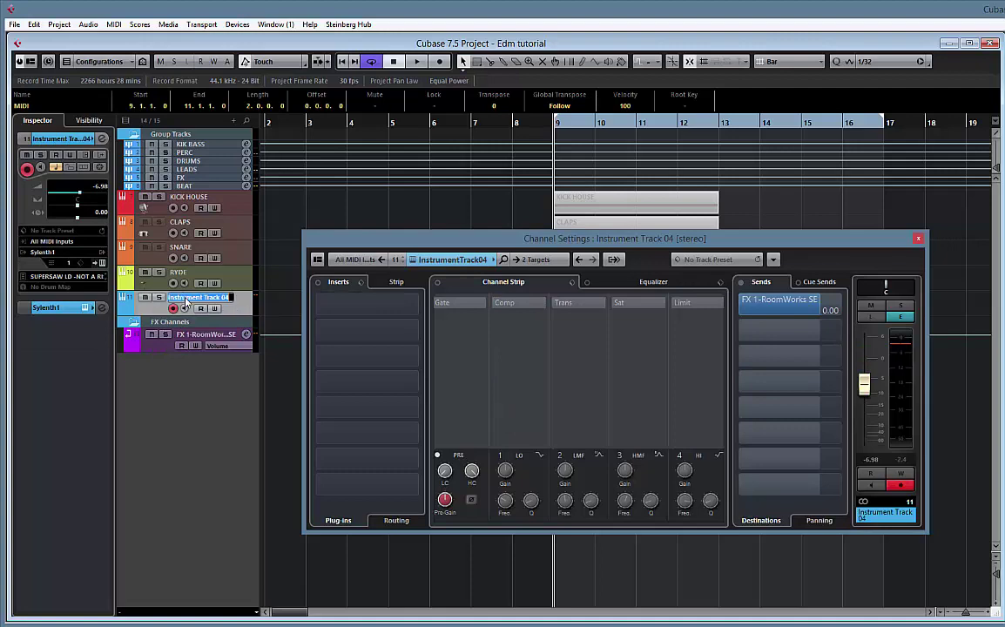
text(lead drop)
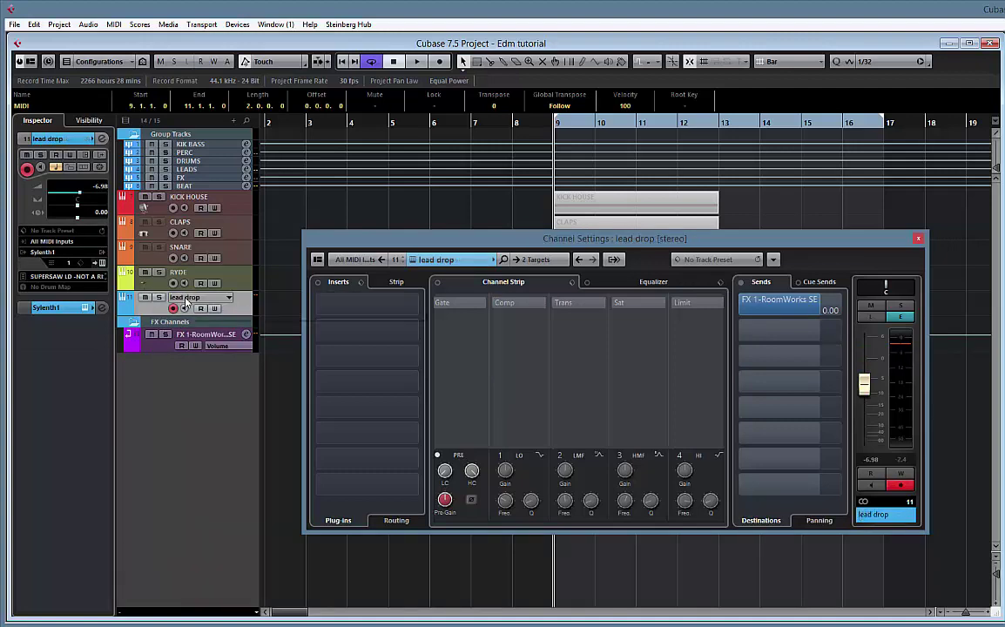
key(Return)
- Route the second send of the lead drop channel to the side-chain of FX 1-RoomWorks SE and activate it
drag(488, 241, 429, 224)
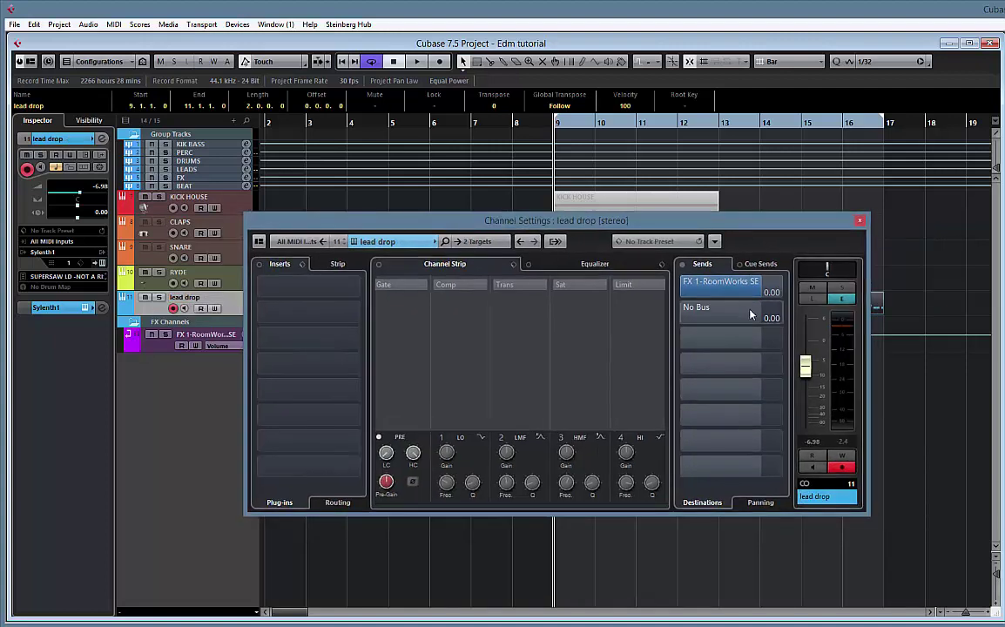
click(782, 317)
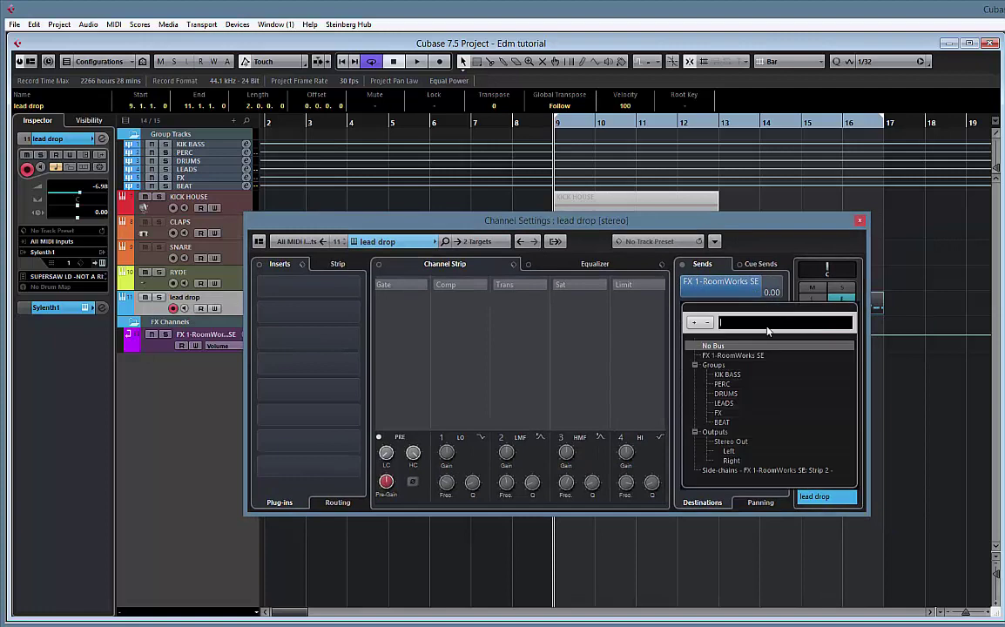
click(709, 470)
click(682, 311)
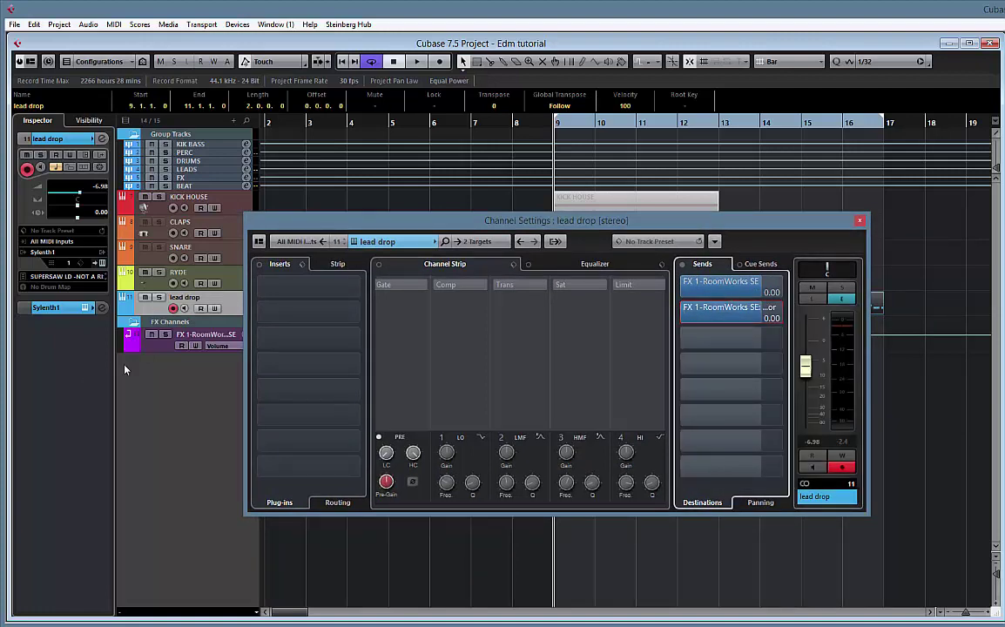
- During playback, fine-tune the Release of the Standard Compressor on FX 1-RoomWorks SE and close its channel settings
click(152, 349)
click(459, 284)
key(space)
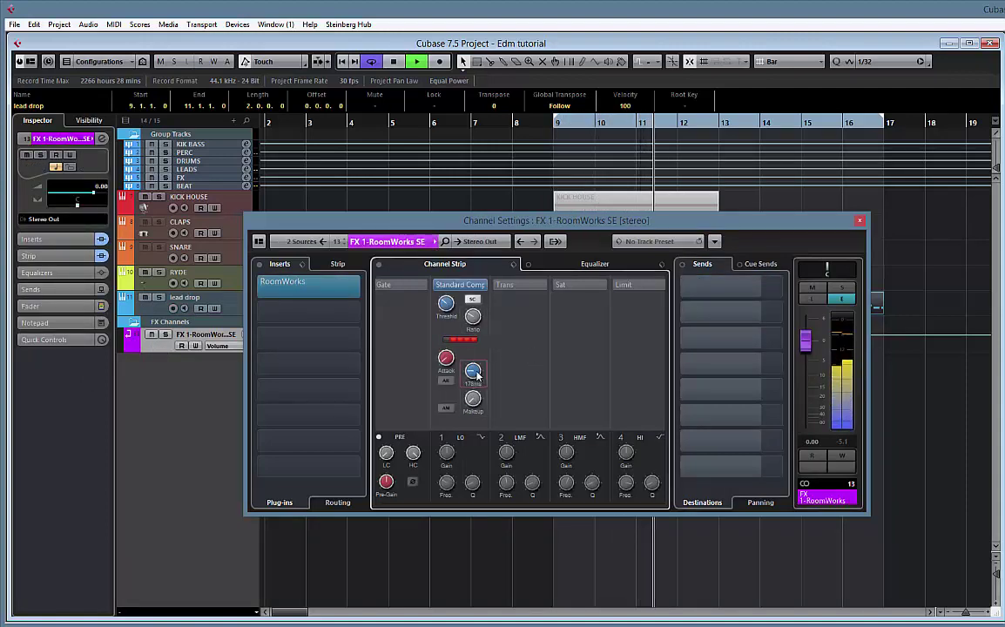
drag(477, 376, 476, 381)
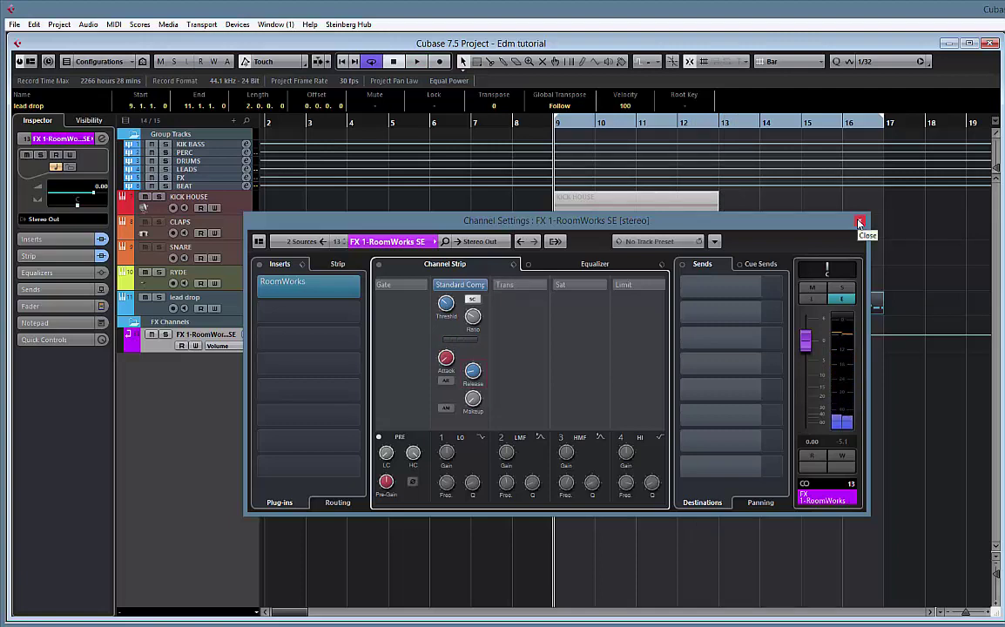
drag(680, 228, 1004, 227)
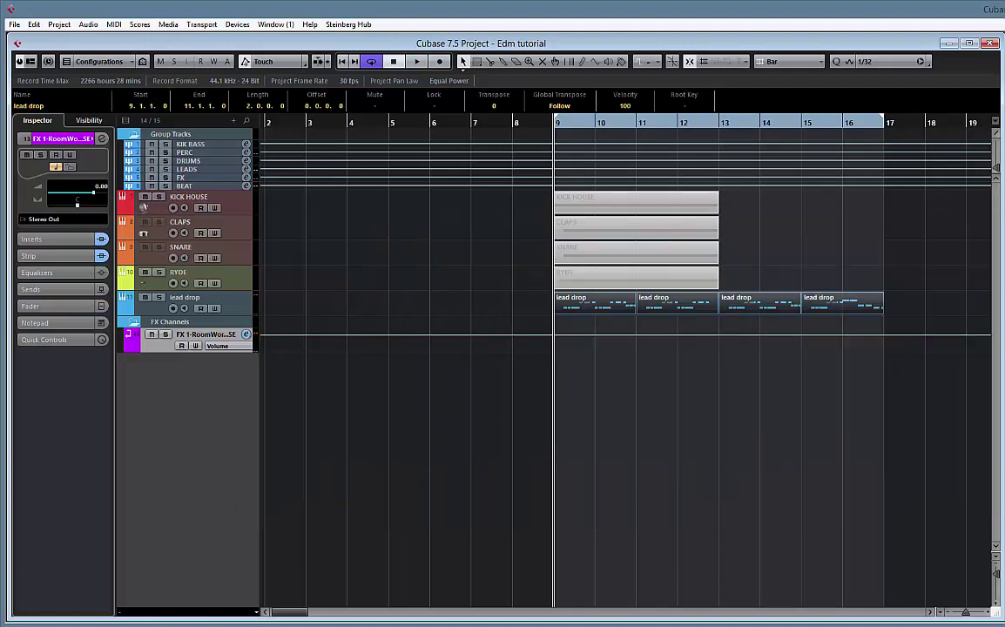
- Transpose all notes of the KICK HOUSE part up one semitone to F3
double_click(592, 209)
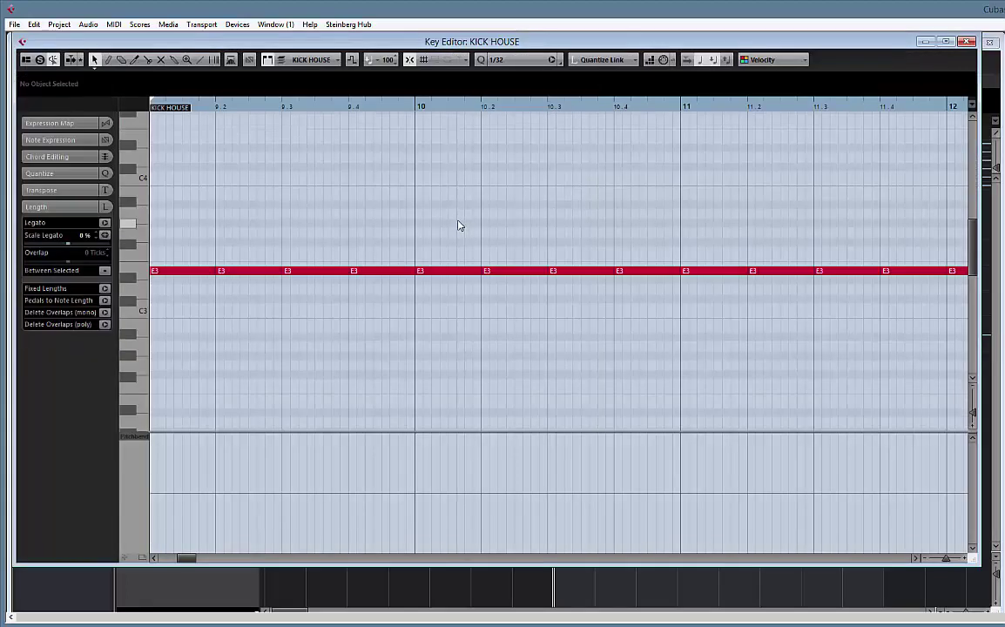
key(ctrl+a)
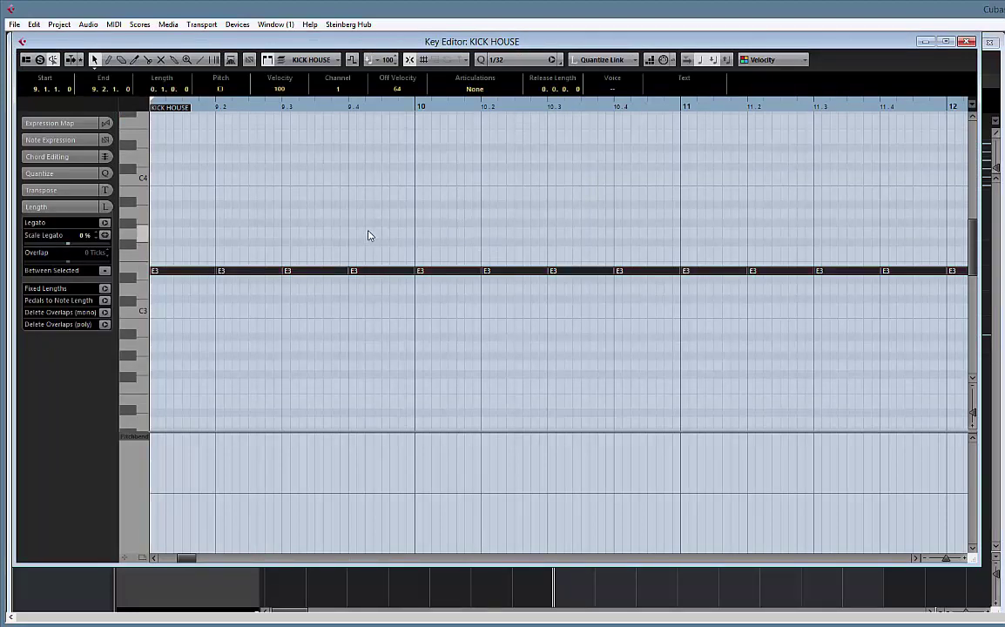
drag(329, 235, 479, 240)
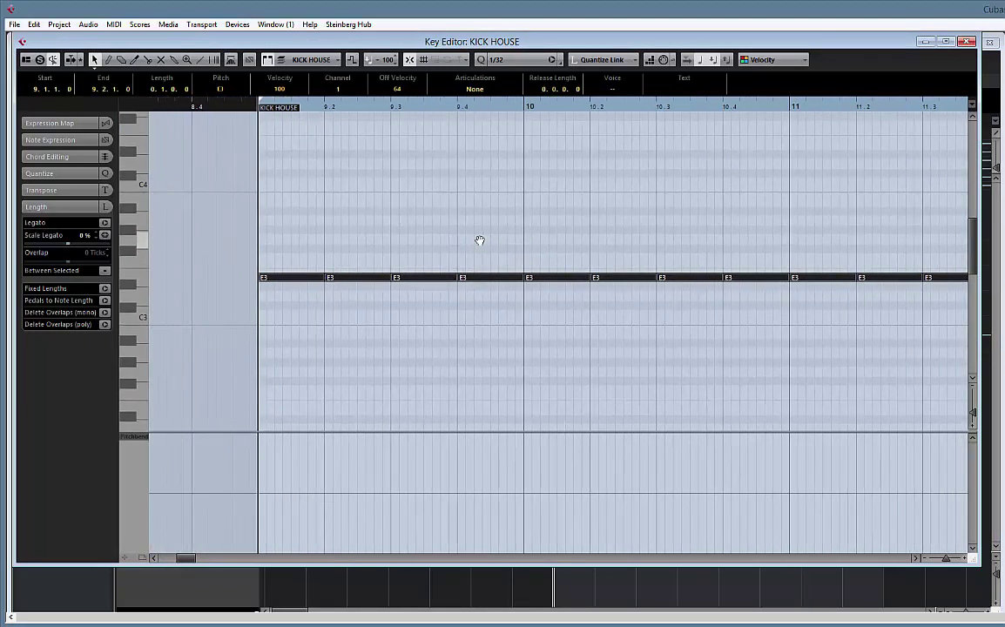
key(Up)
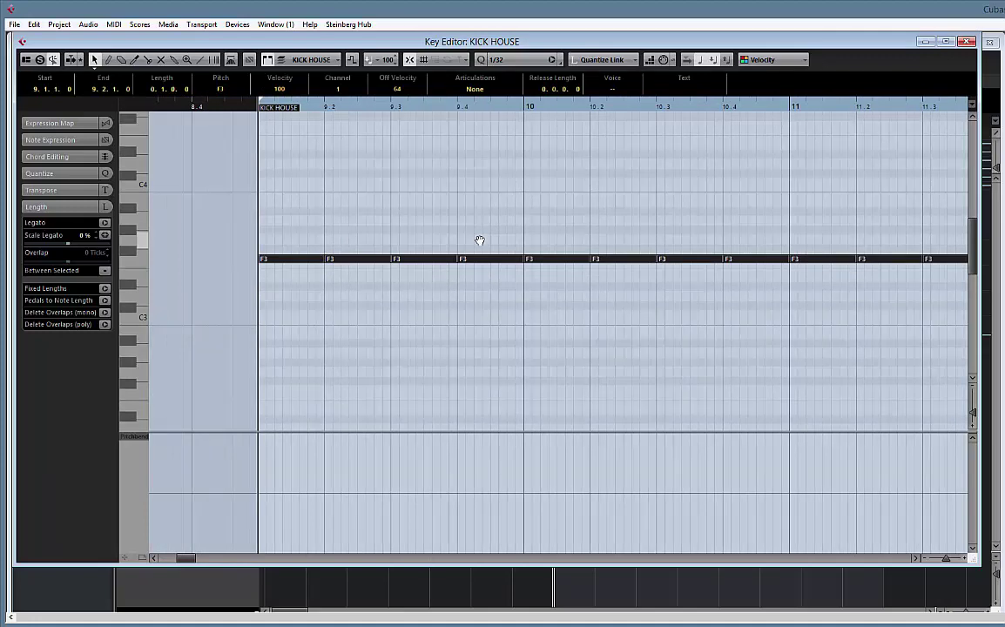
click(968, 42)
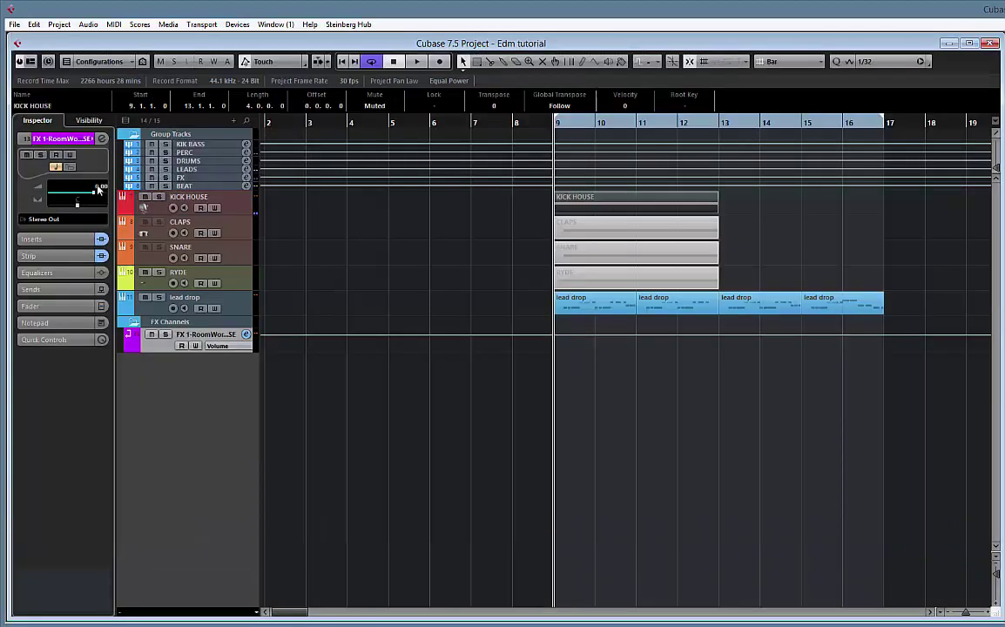
- In the KICK HOUSE track's KICK instrument, choose the Romero category and load the preset Romero 04
click(152, 213)
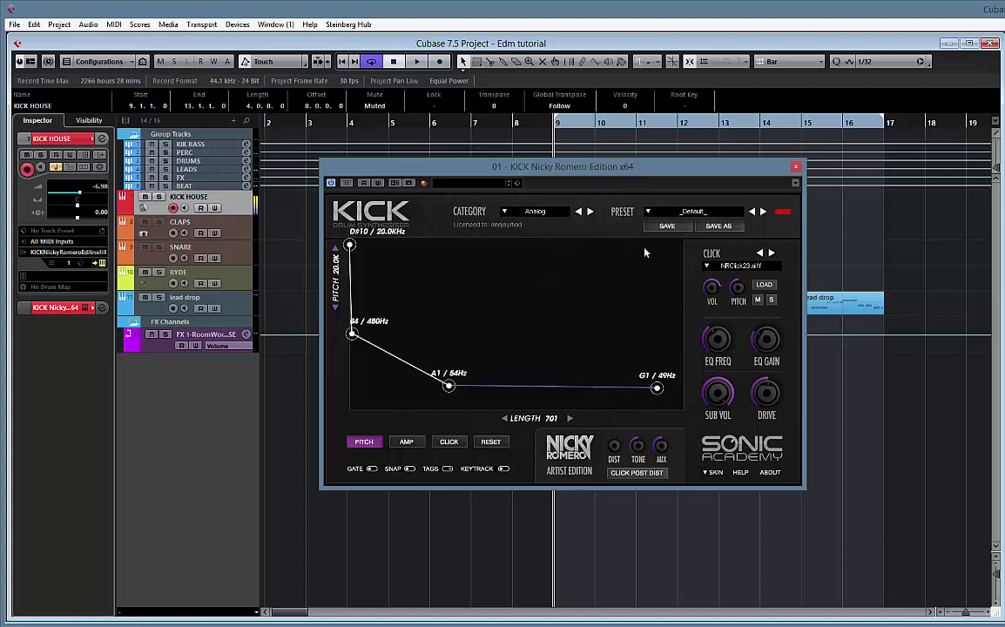
click(542, 219)
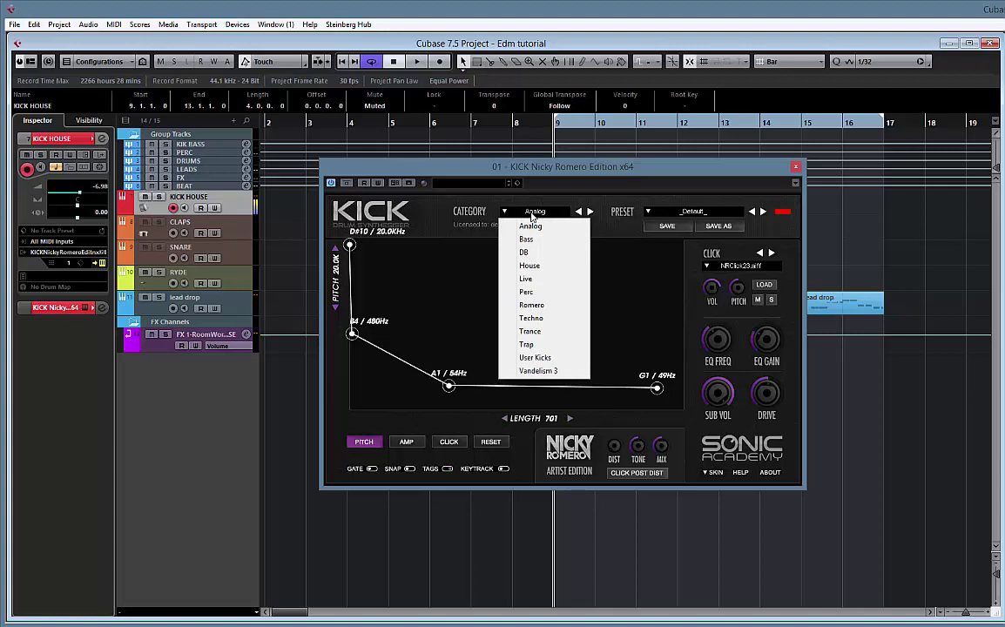
click(548, 299)
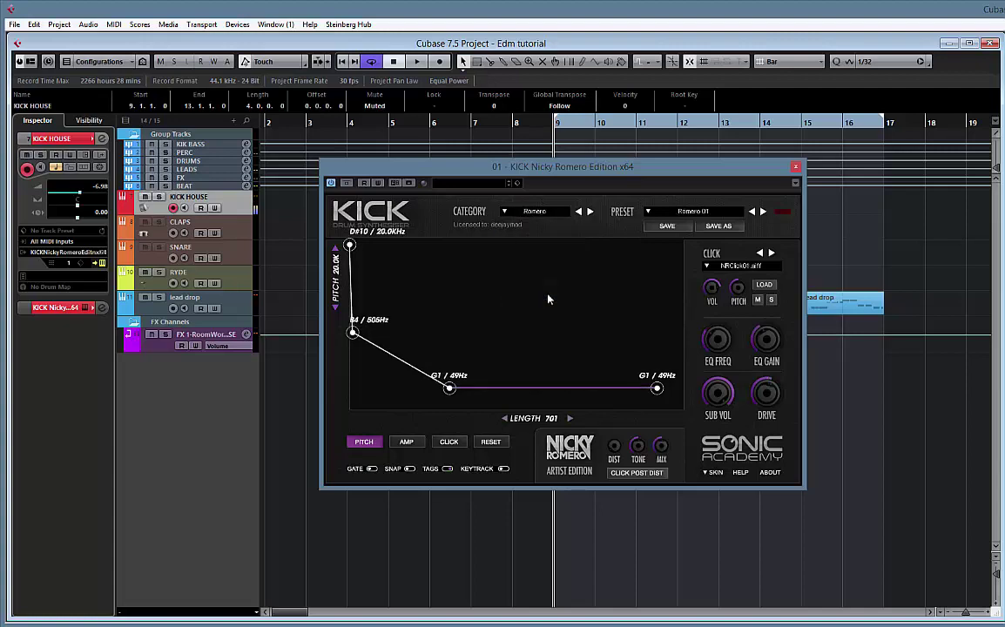
click(762, 212)
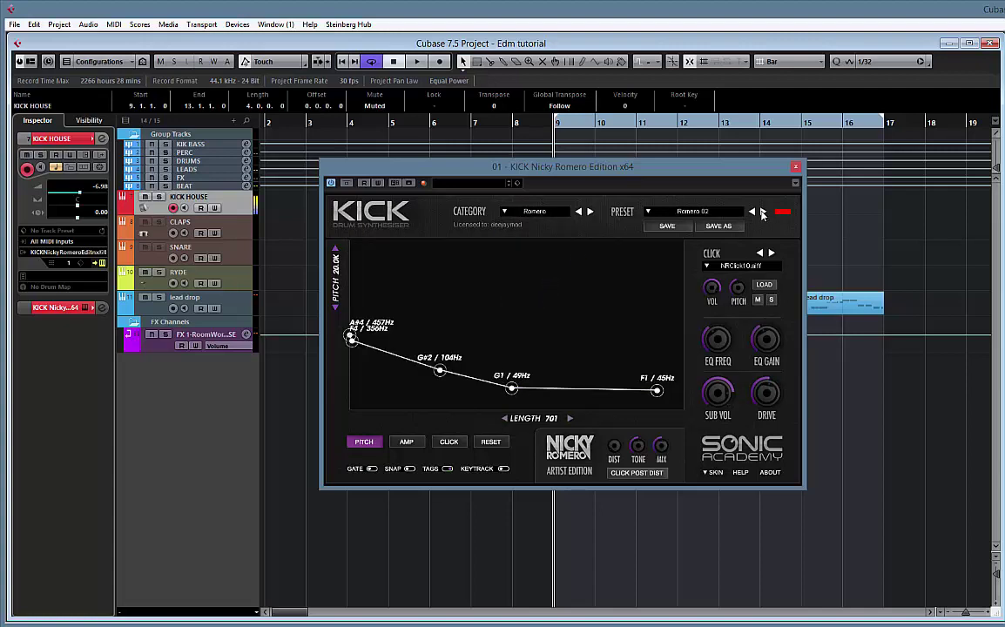
click(761, 212)
click(762, 213)
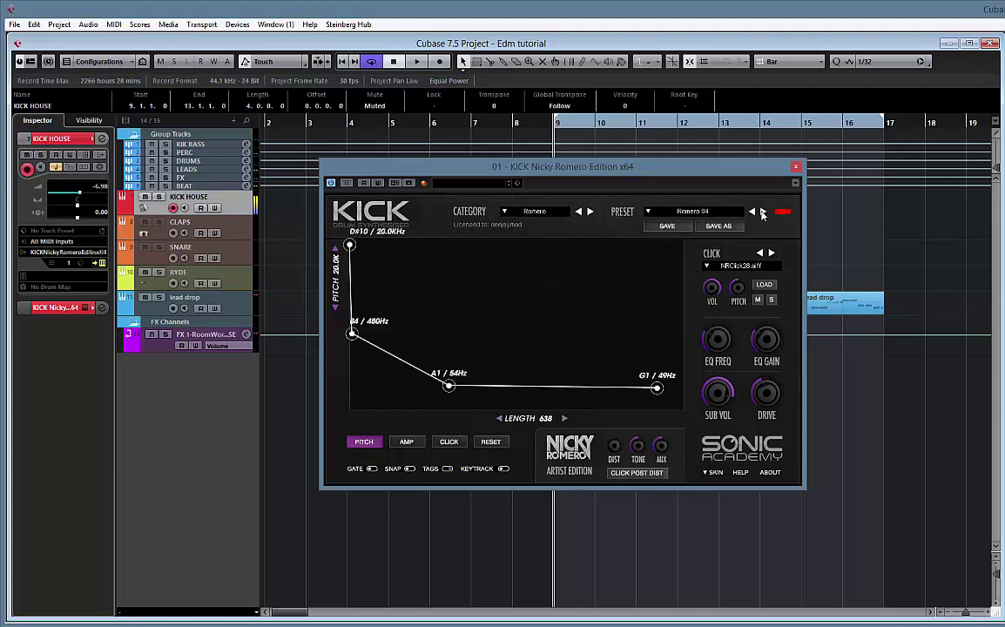
click(762, 212)
click(751, 213)
click(795, 166)
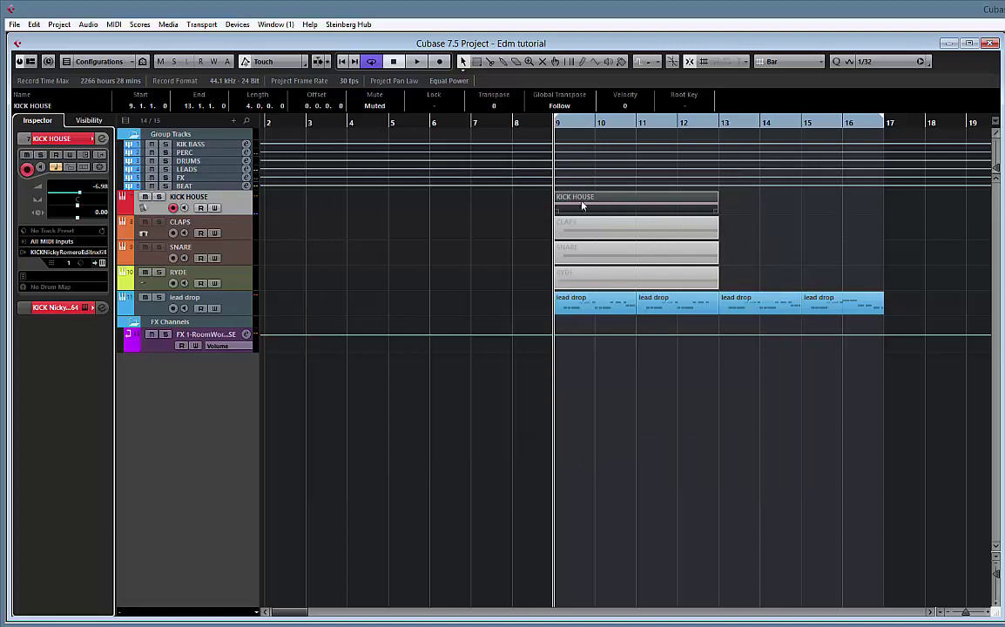
- Unmute the KICK HOUSE part and, during playback, transpose all its notes by octaves to F1
key(shift+u)
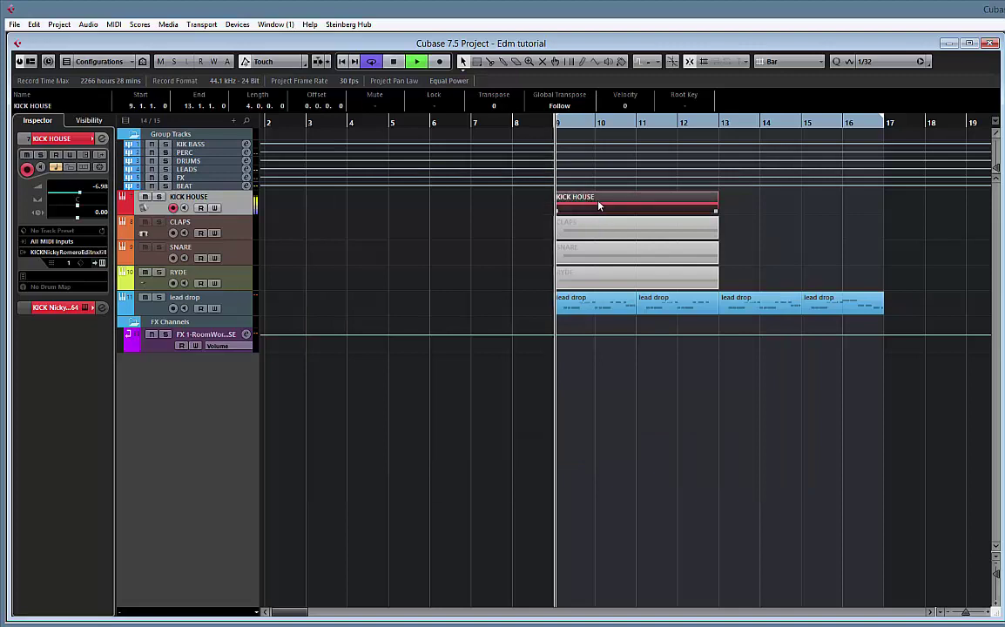
double_click(599, 205)
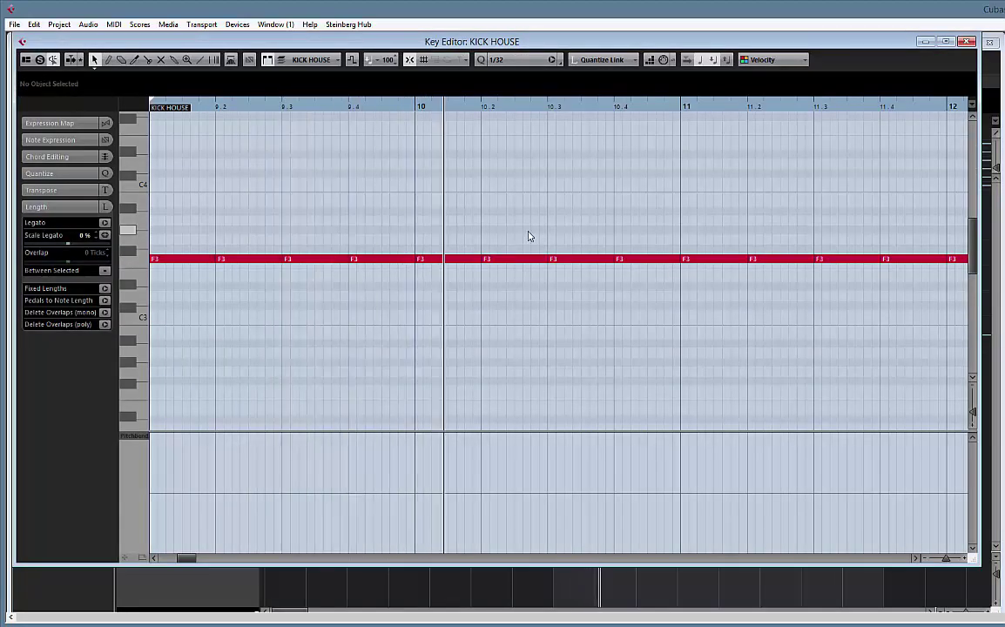
key(ctrl+a)
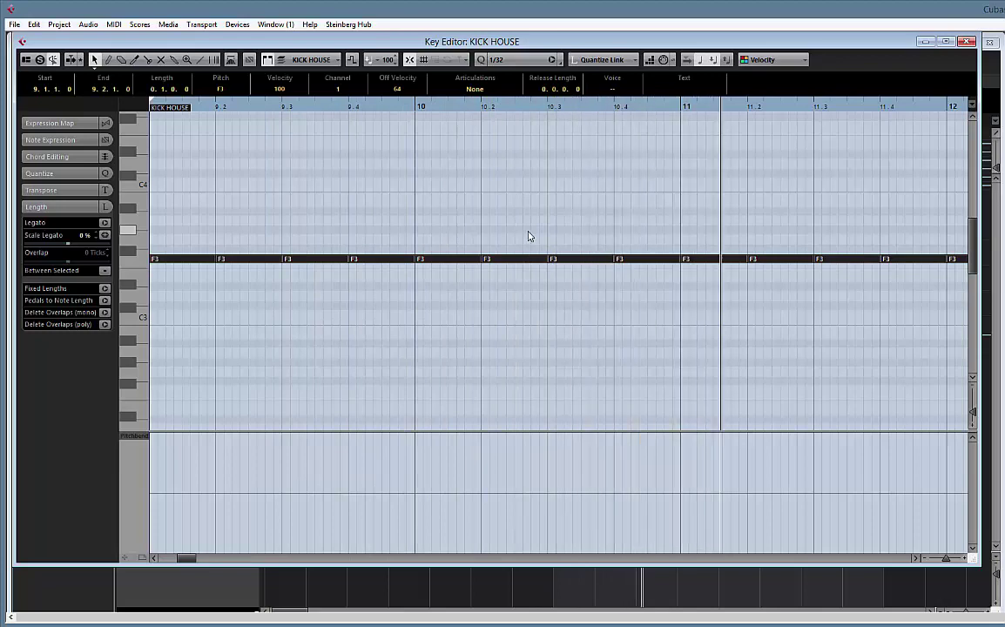
key(shift+Up)
key(shift+Down)
key(shift+Down)
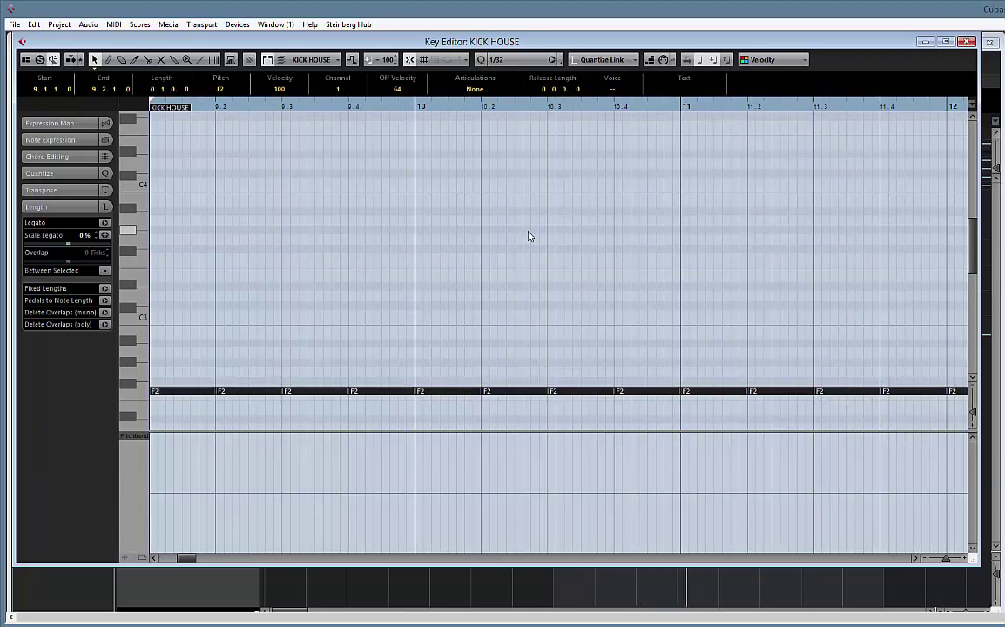
key(shift+Down)
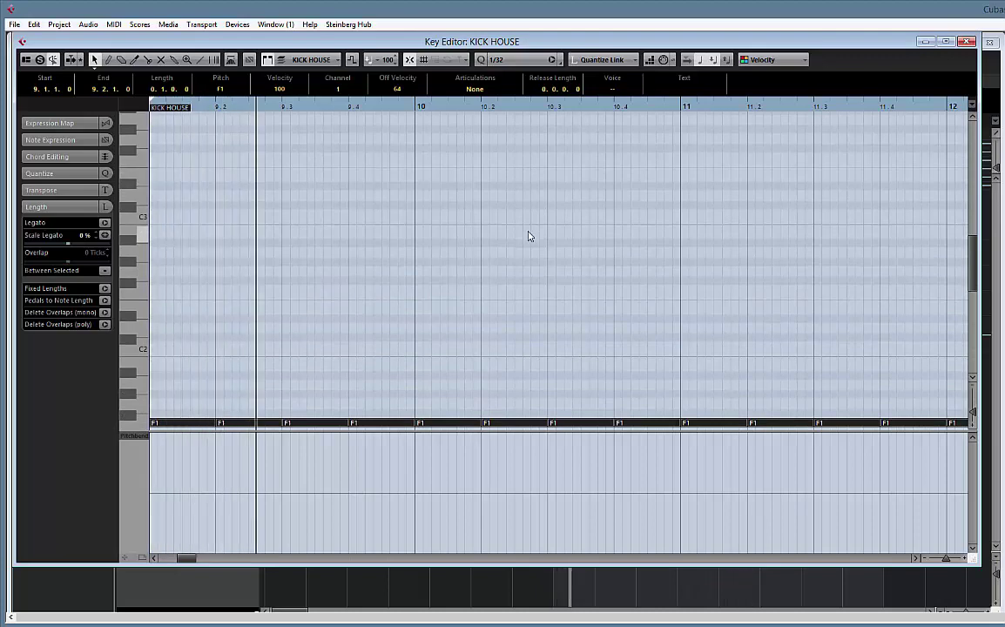
key(shift+Down)
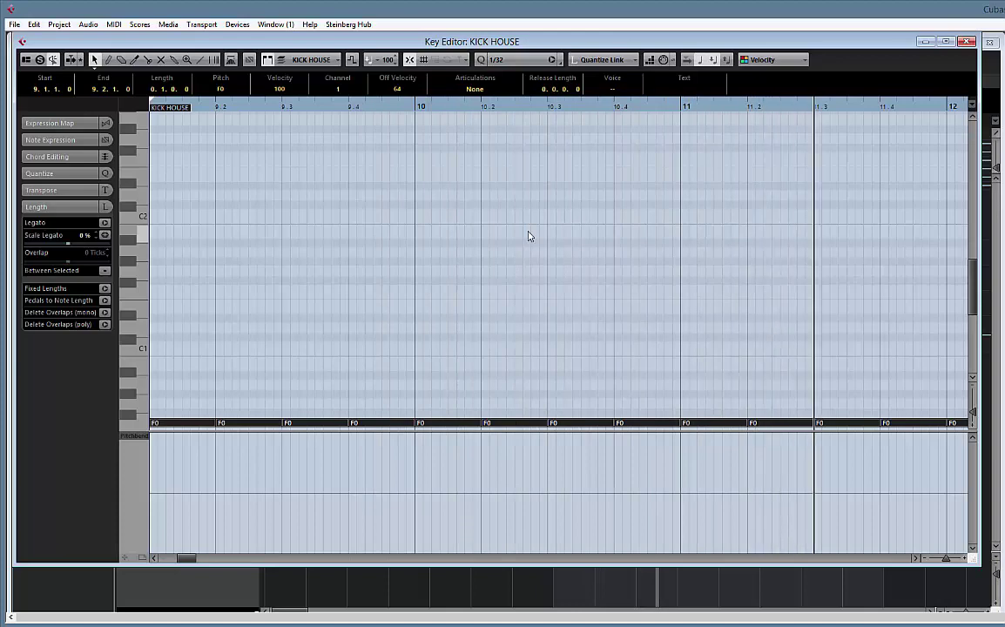
key(shift+Up)
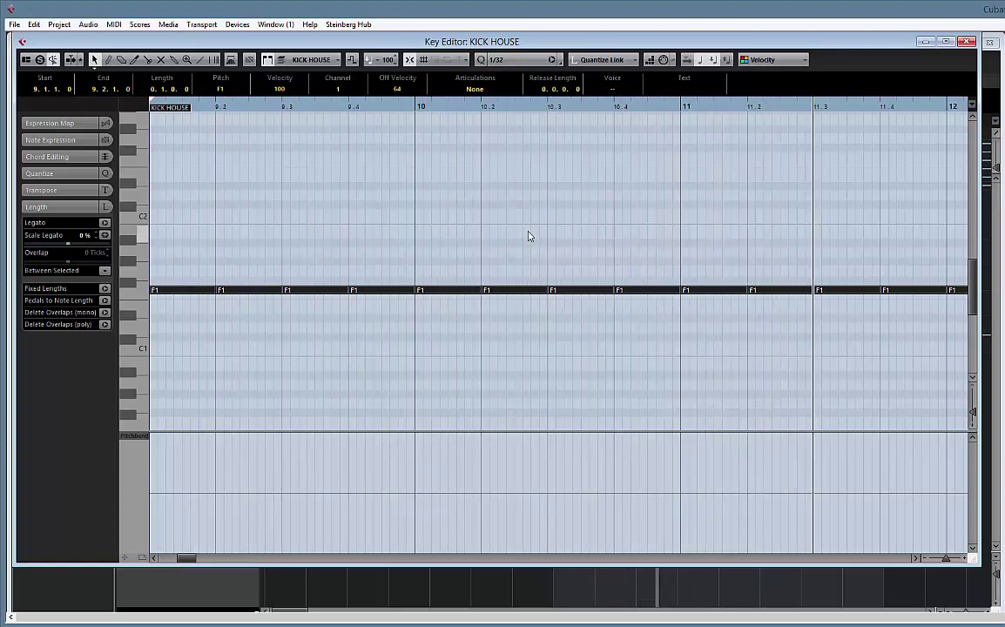
click(967, 42)
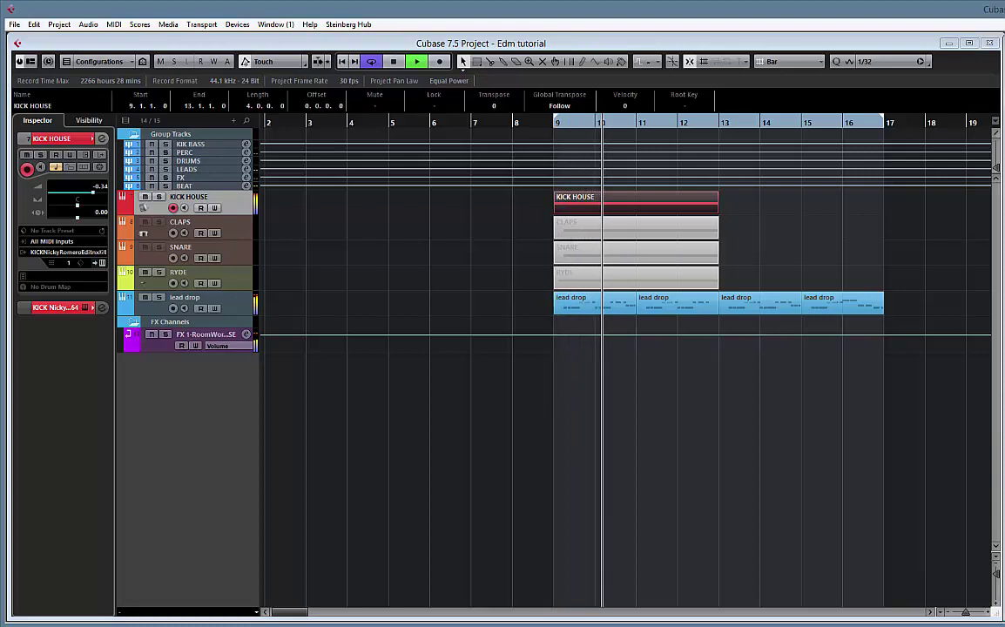
- Play the loop from bar 9 to hear the kick together with the lead drop and its reverb
key(space)
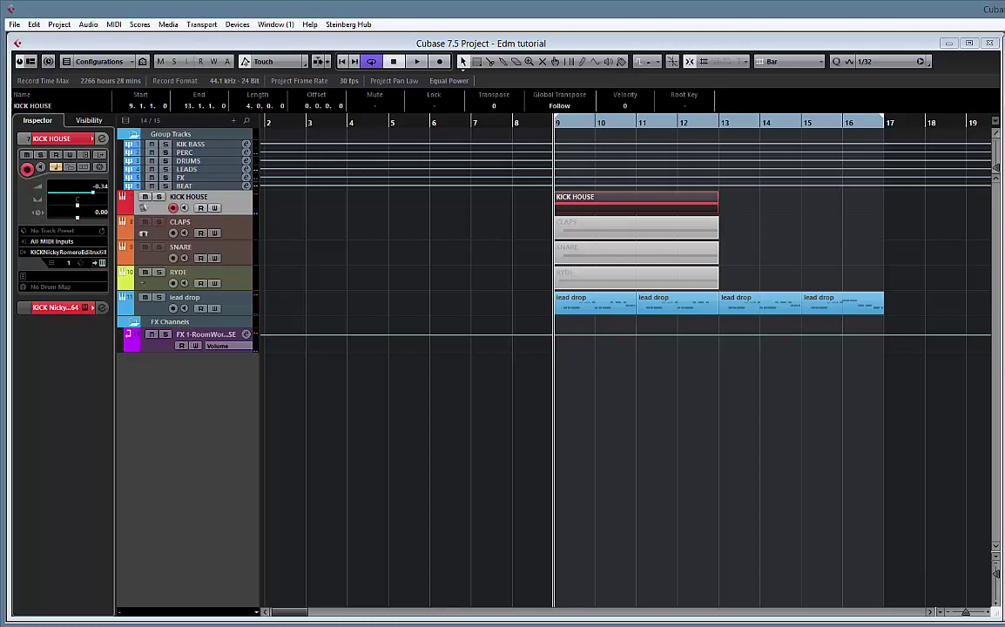
key(space)
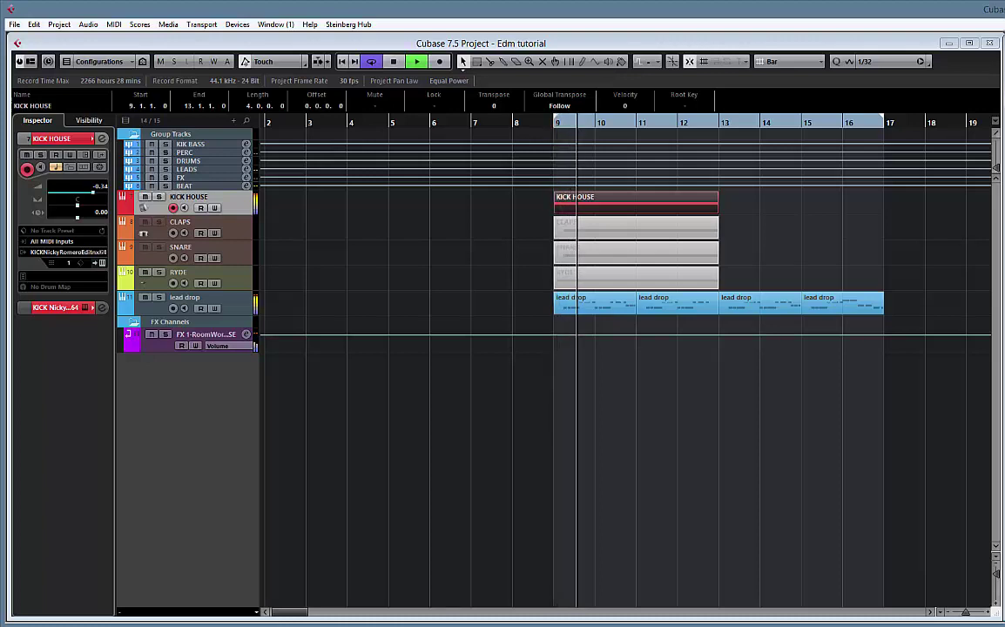
key(space)
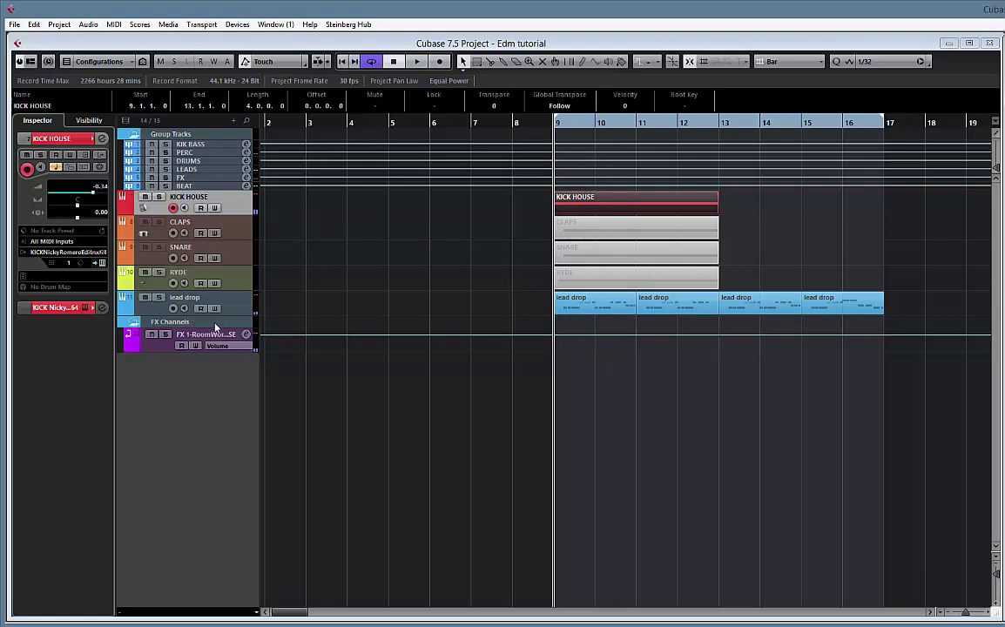
- Collapse the Group Tracks folder, move the FX Channels folder to the start of the track list and collapse it
click(133, 136)
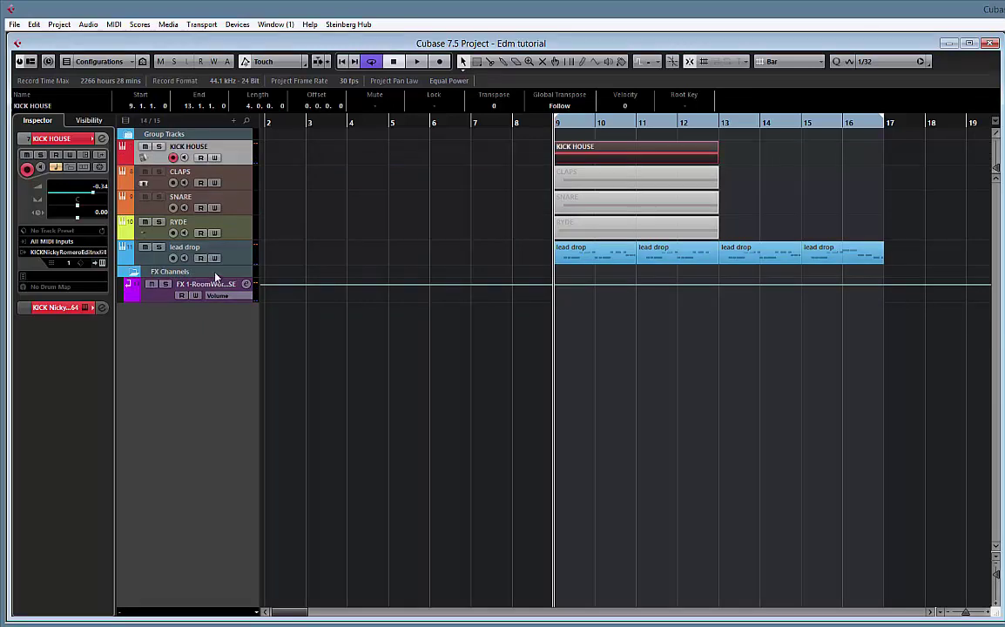
drag(216, 275, 231, 171)
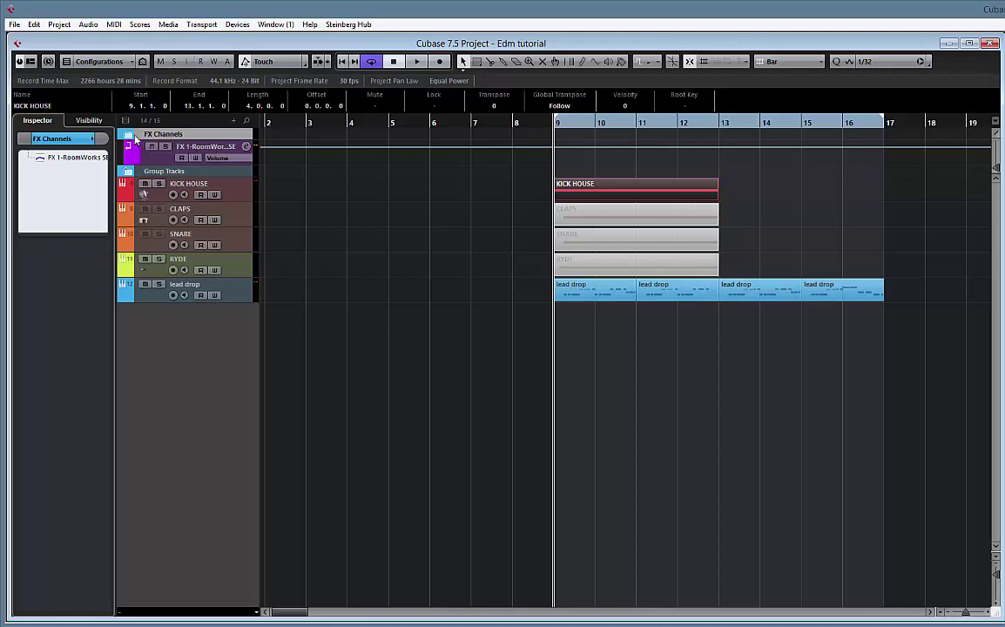
click(134, 137)
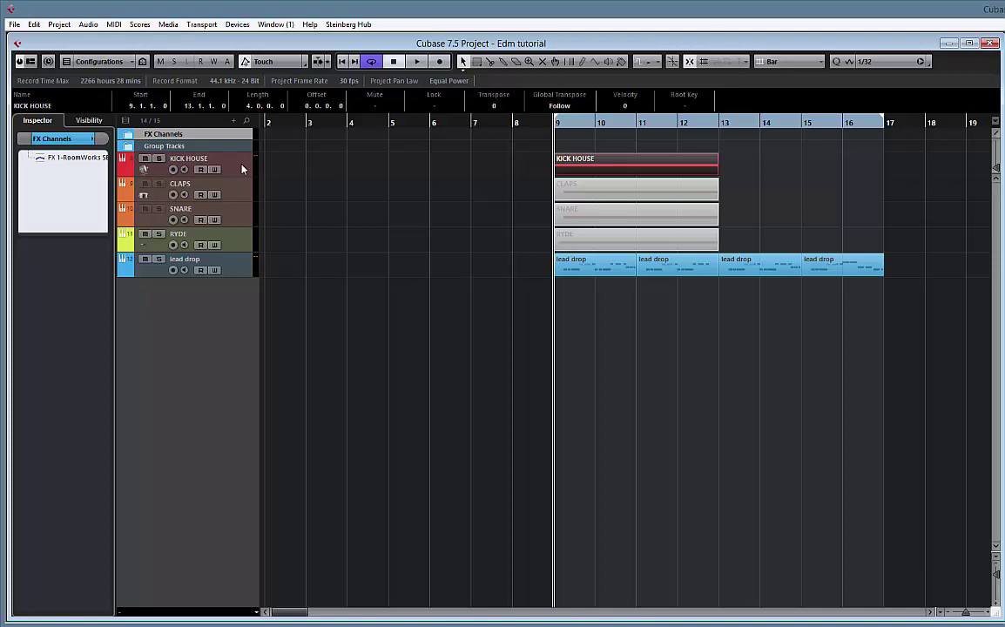
- Open the KICK HOUSE track's KICK instrument and, while playing the kick without the lead drop, set its length to 927 and adjust the distortion amount
click(242, 168)
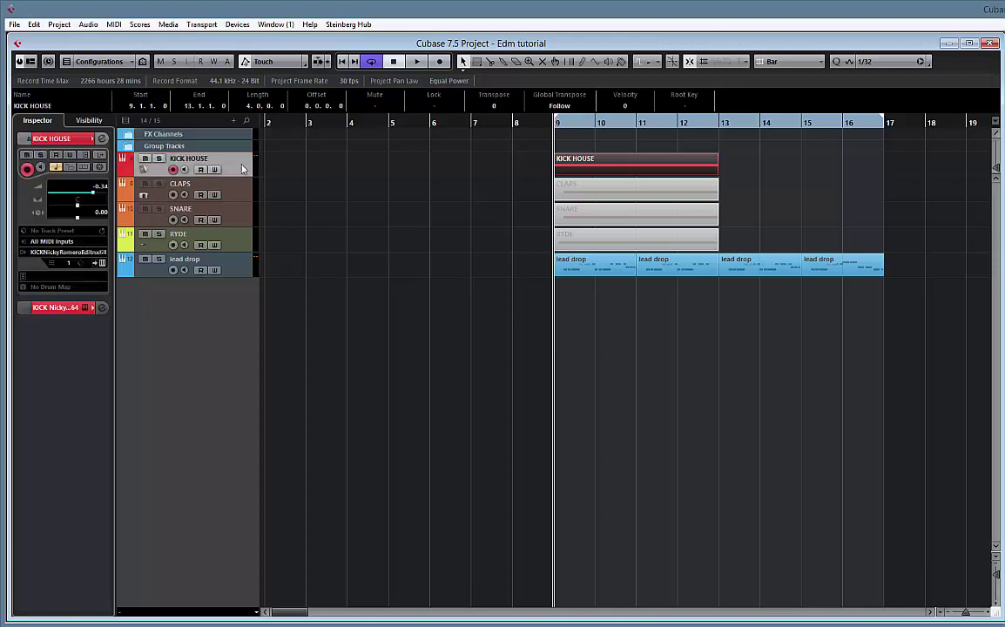
click(102, 263)
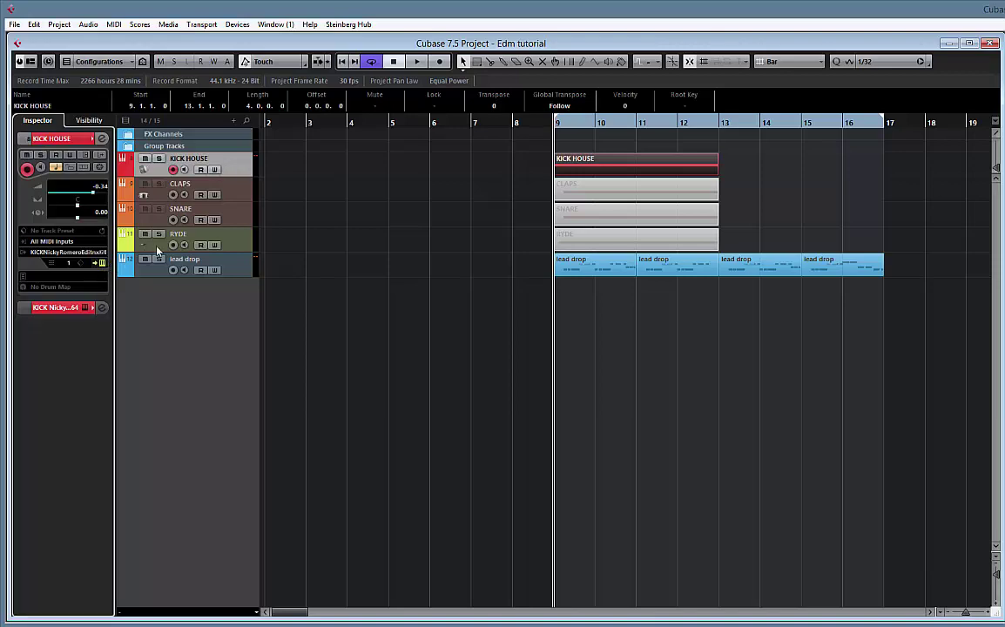
drag(464, 166, 560, 186)
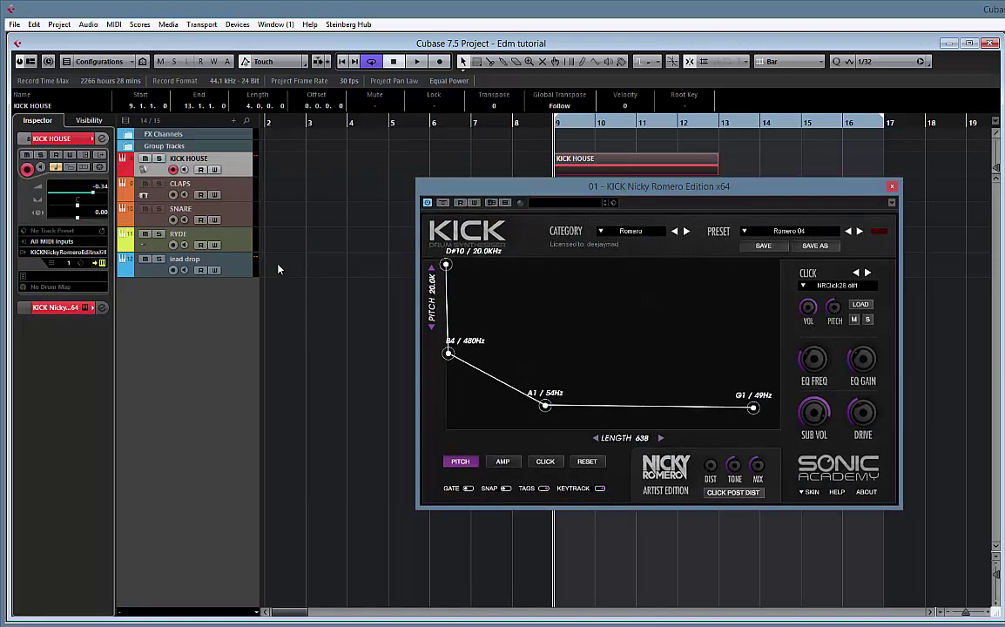
key(space)
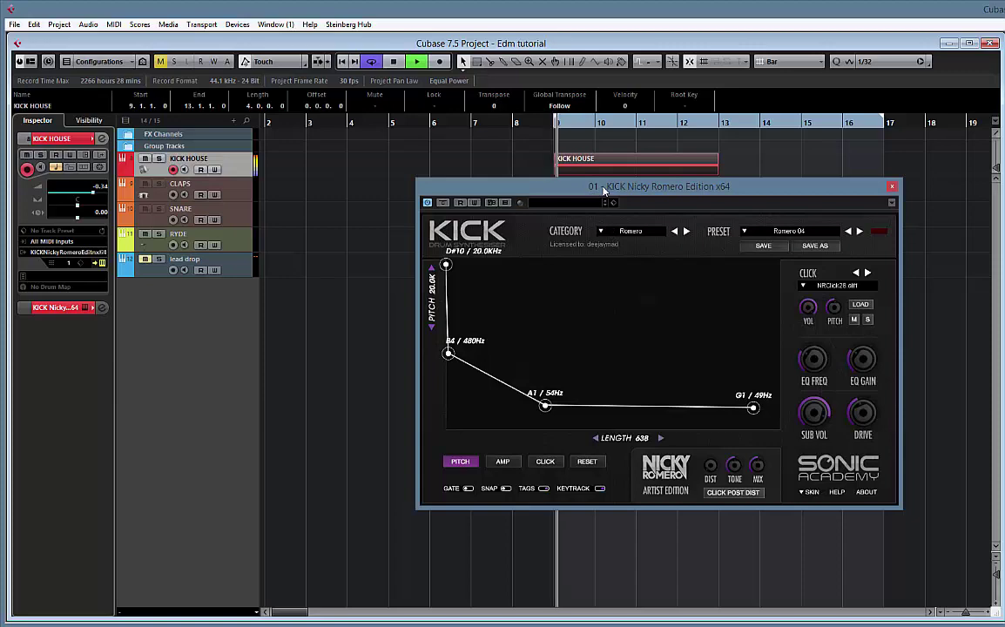
drag(609, 186, 538, 151)
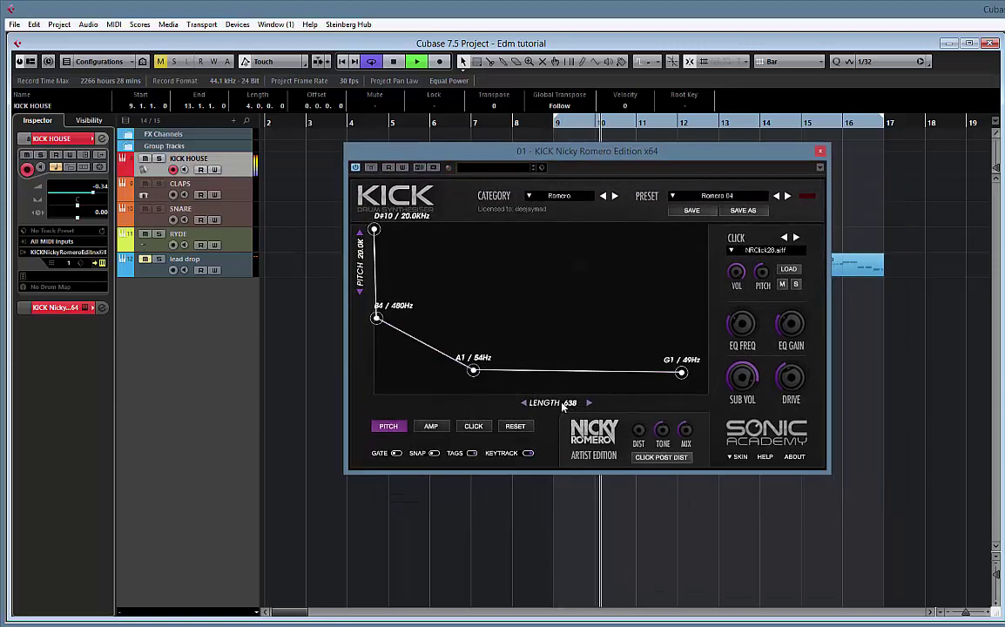
drag(563, 403, 586, 403)
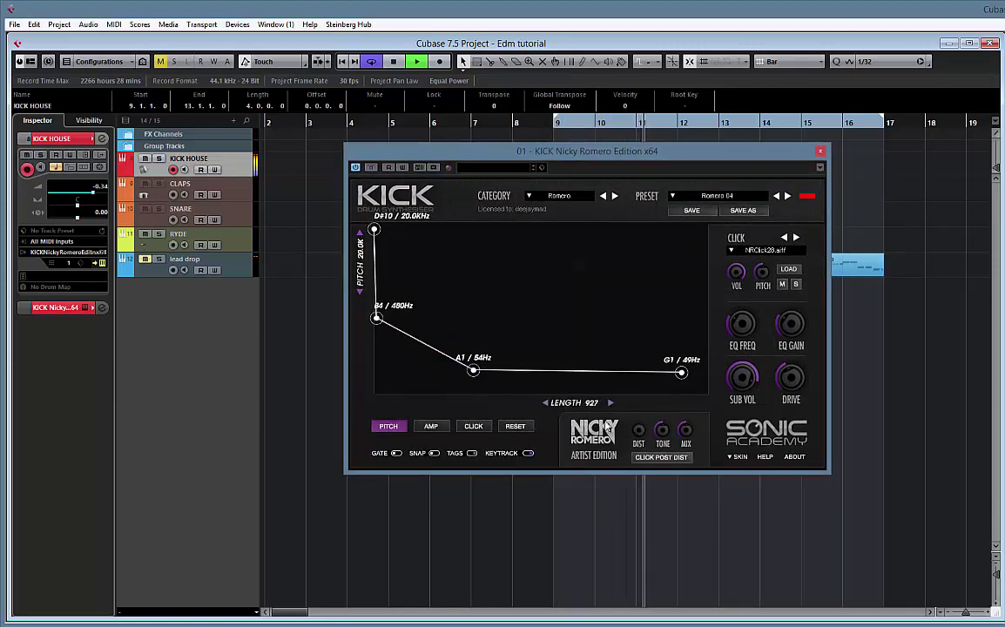
mouse_move(637, 427)
mouse_down()
mouse_move(629, 366)
mouse_move(636, 437)
mouse_up()
key(space)
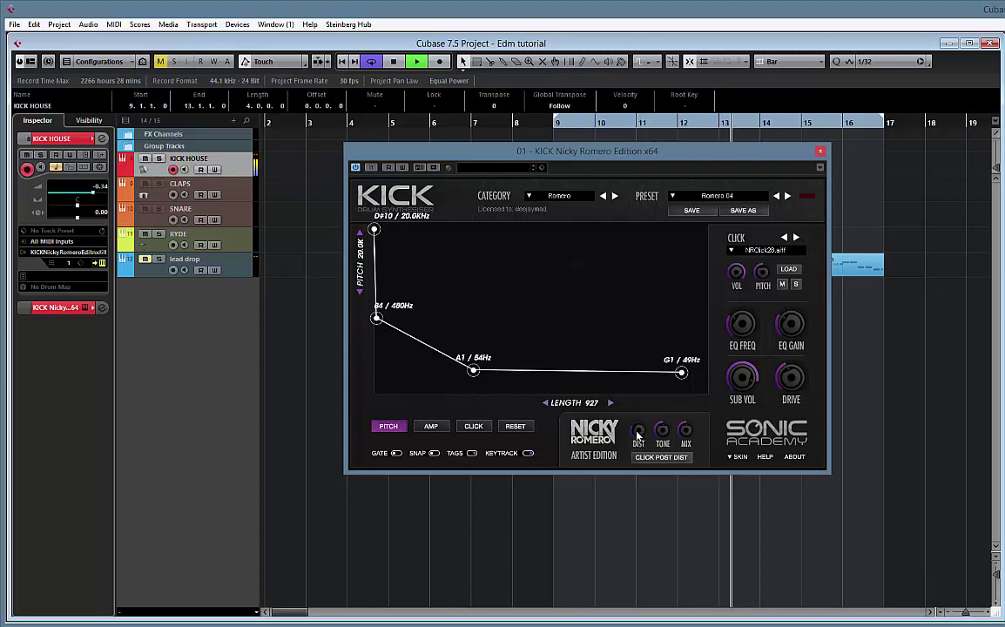
- Duplicate the KICK HOUSE part into bars 13 to 17, listen to the kick, and close the KICK instrument
drag(640, 151, 637, 185)
key(ctrl+d)
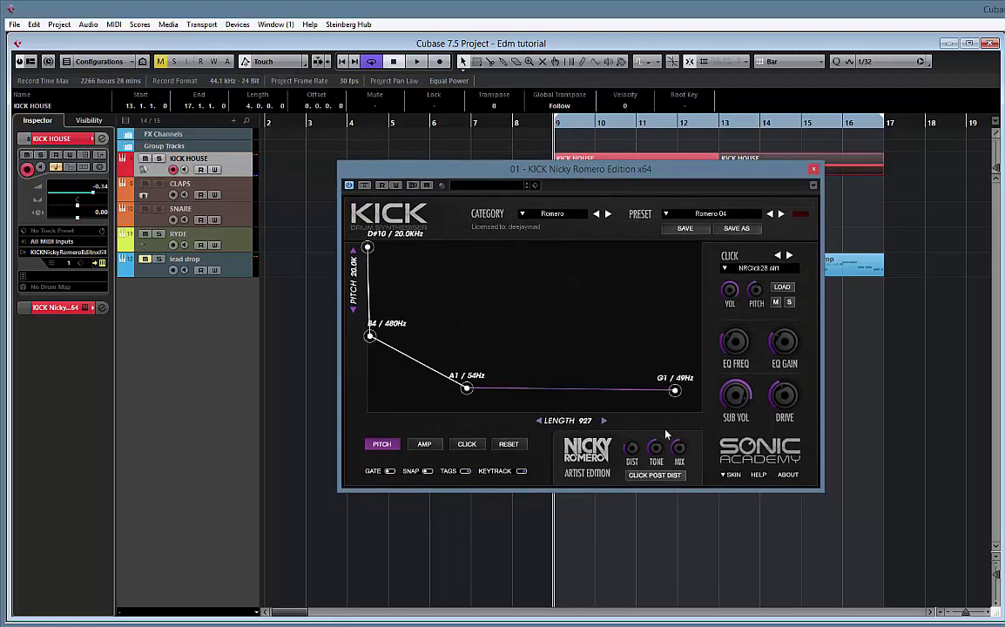
key(space)
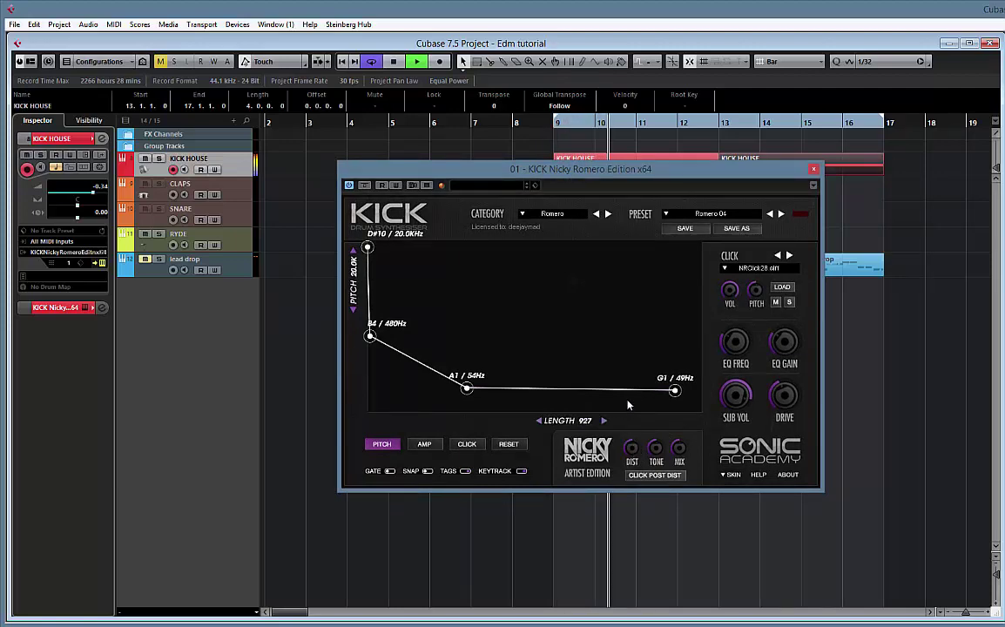
key(space)
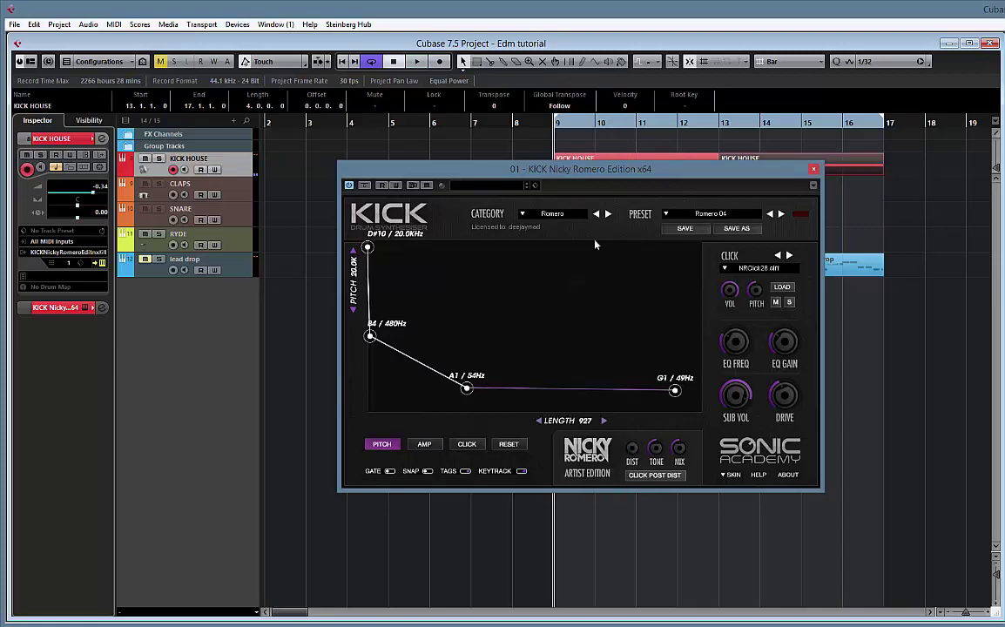
drag(685, 175, 686, 222)
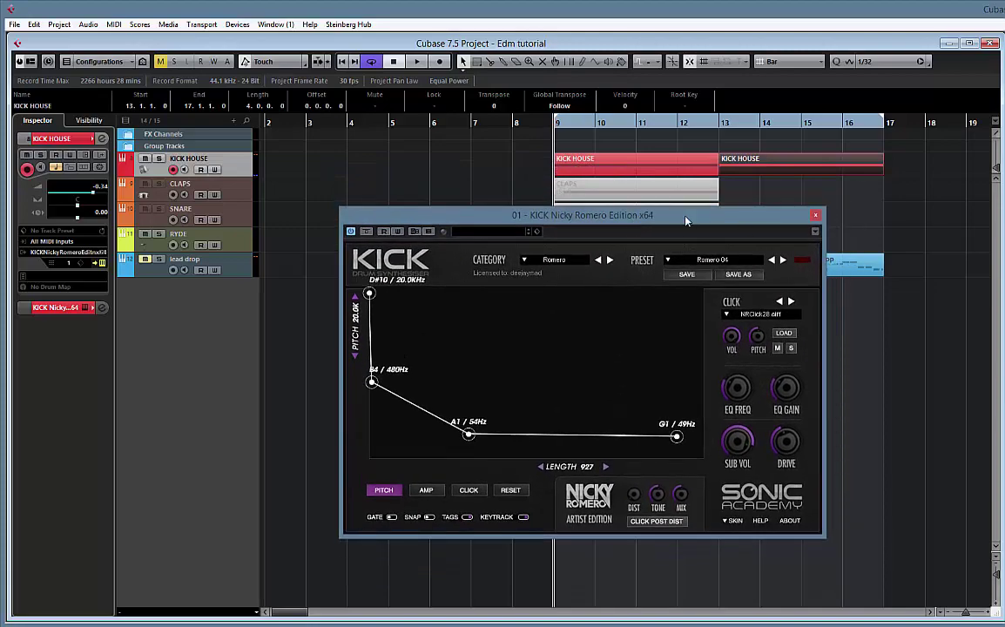
click(815, 216)
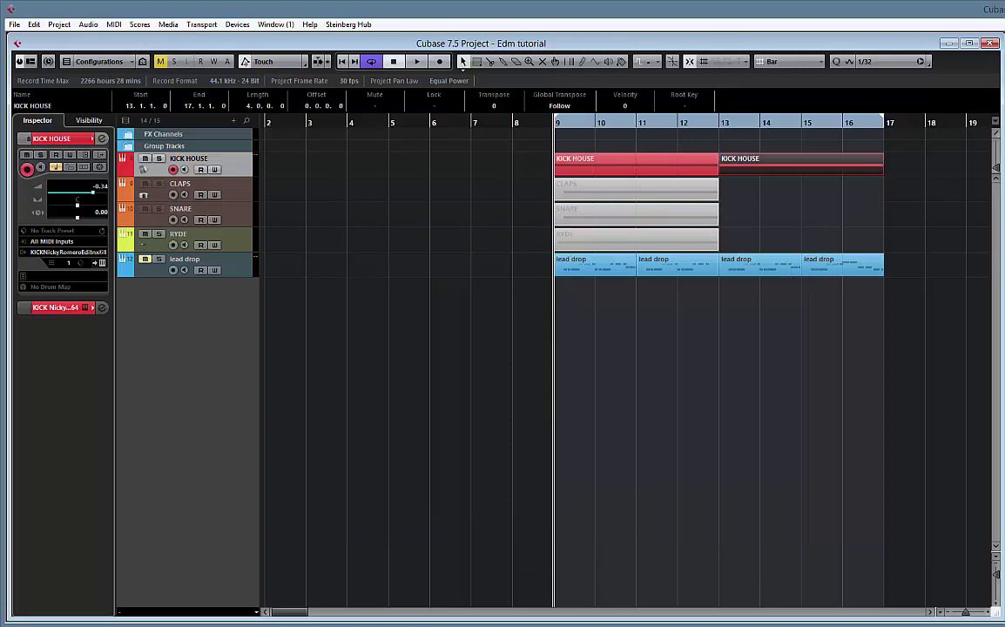
- Open the KICK HOUSE channel settings and load the Maul plug-in into the first insert slot
click(92, 138)
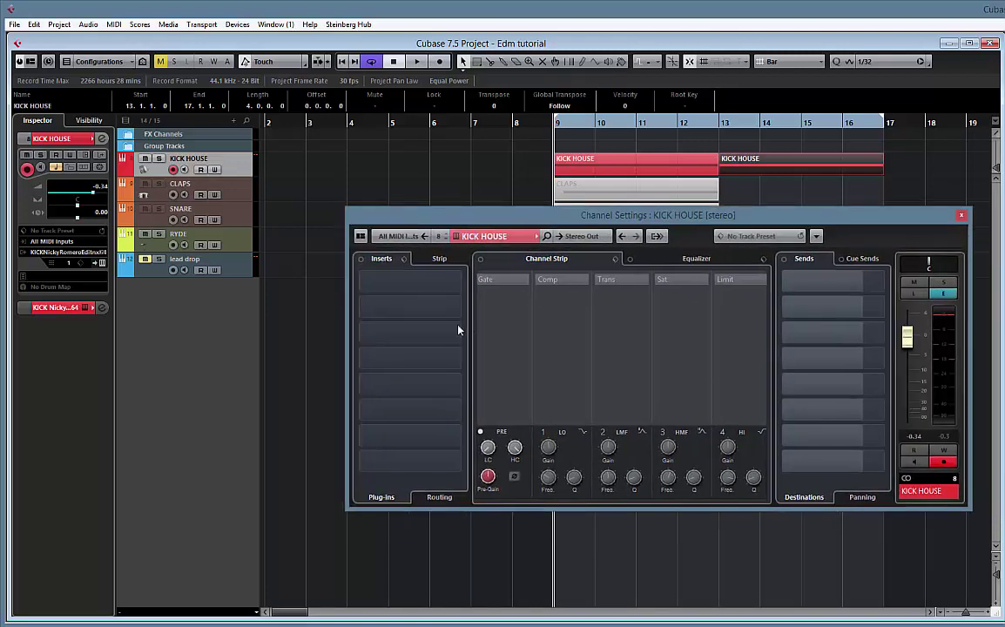
click(459, 282)
text(m)
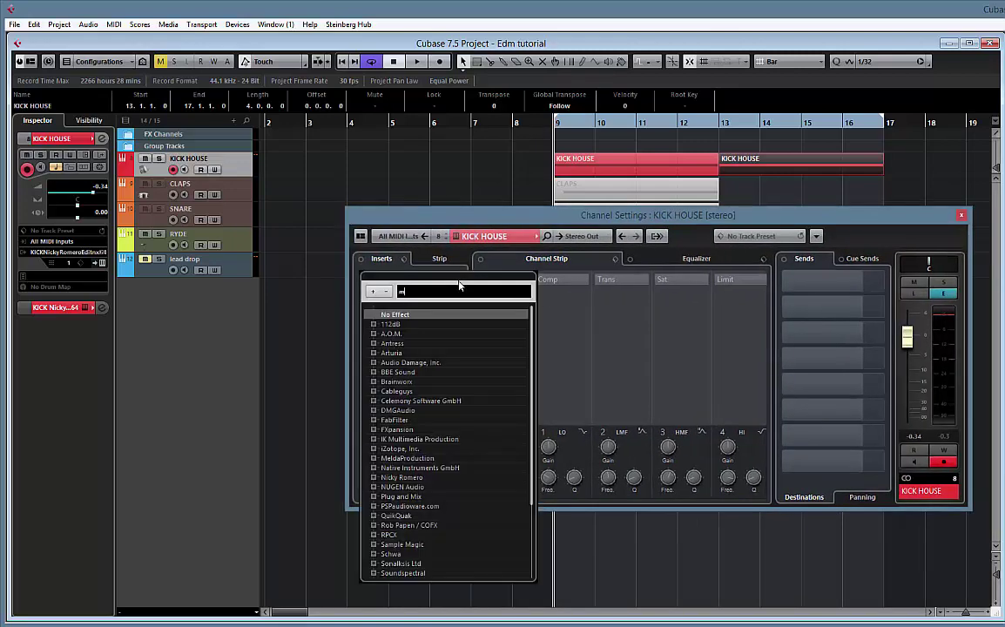
text(au)
key(Return)
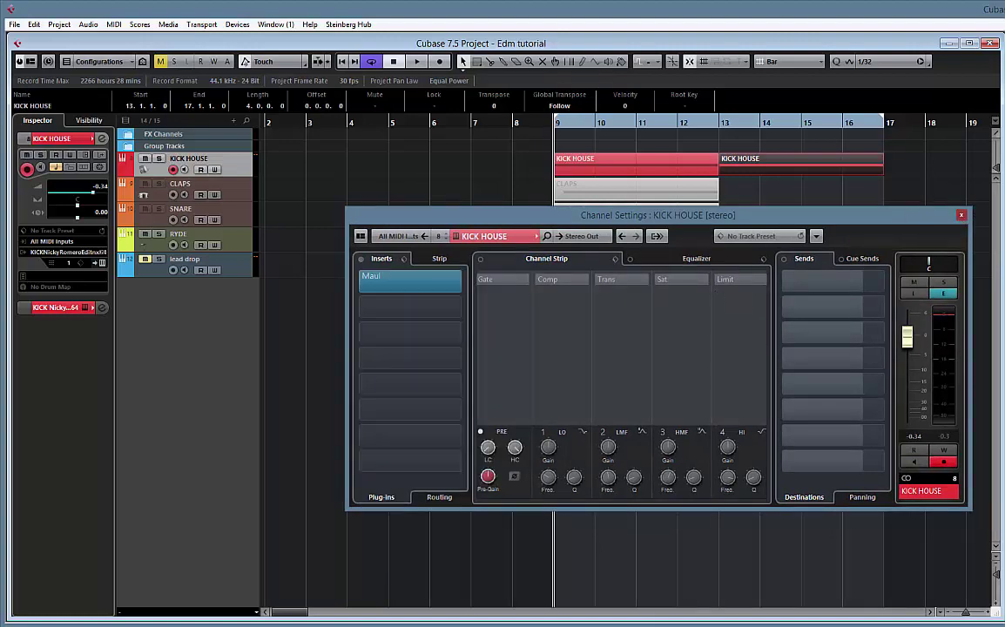
drag(632, 110, 449, 96)
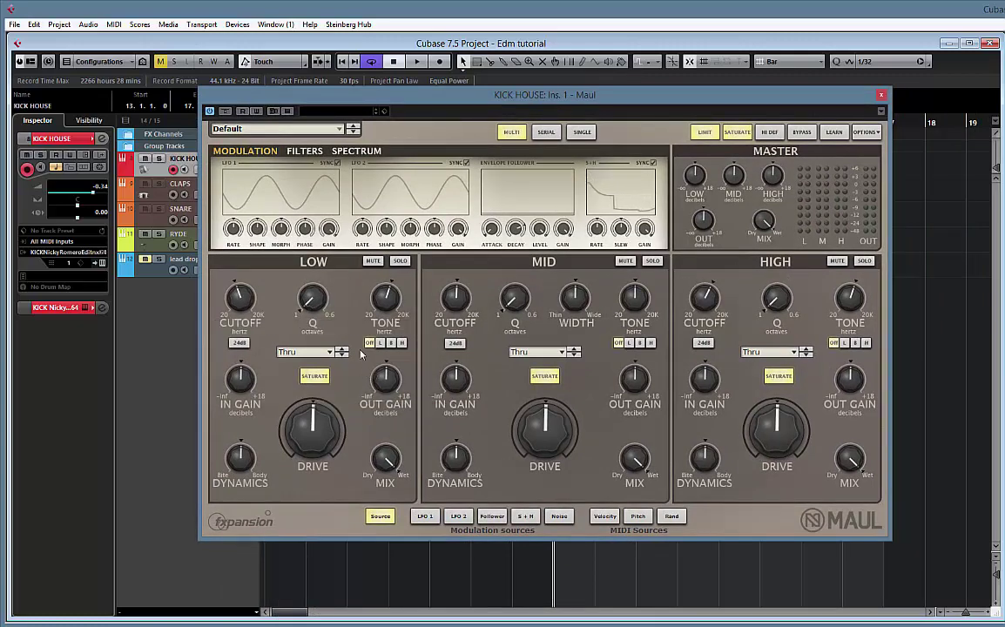
click(330, 352)
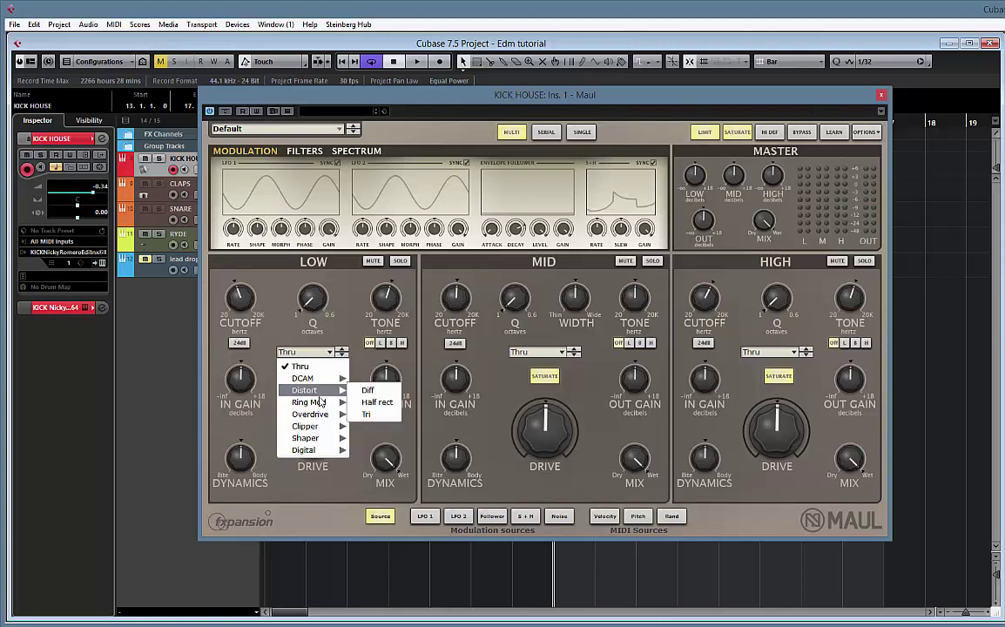
mouse_move(322, 404)
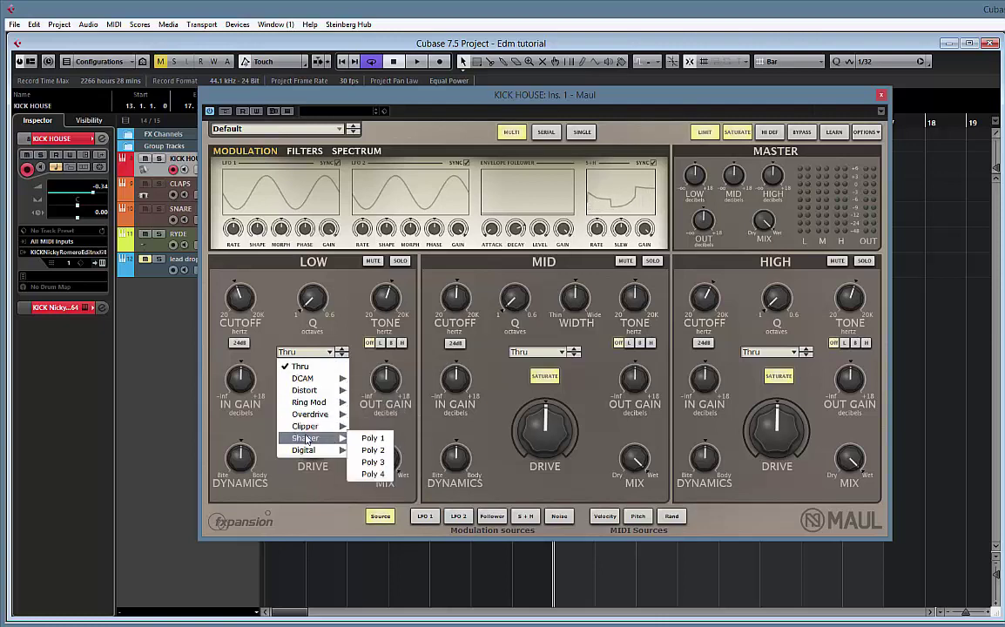
mouse_move(321, 442)
click(410, 324)
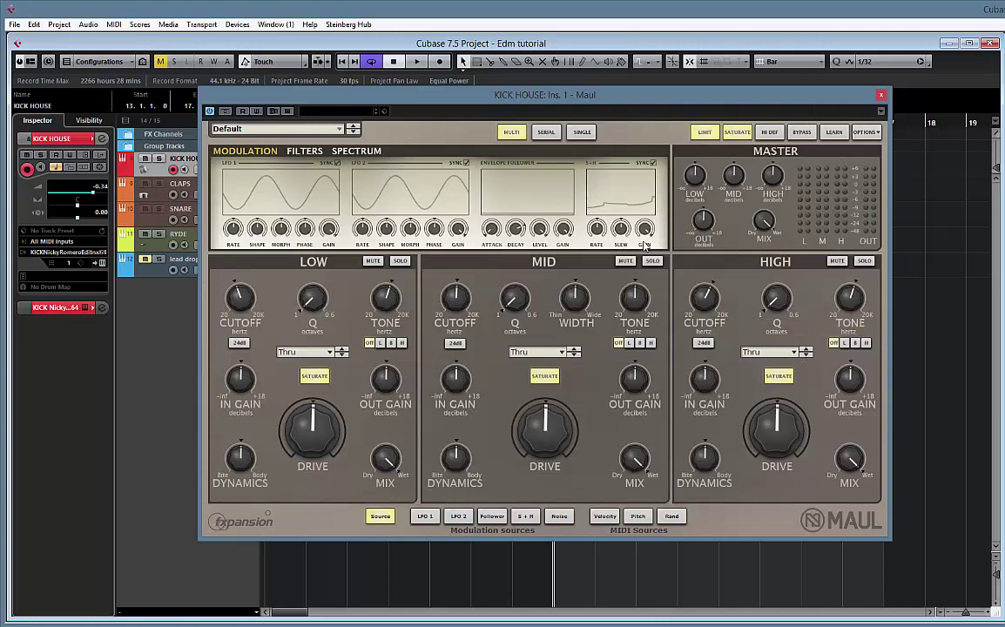
- Load Maul's Kick Drum Saturator DV preset from the Drums category and play the kick through it
drag(488, 88, 499, 85)
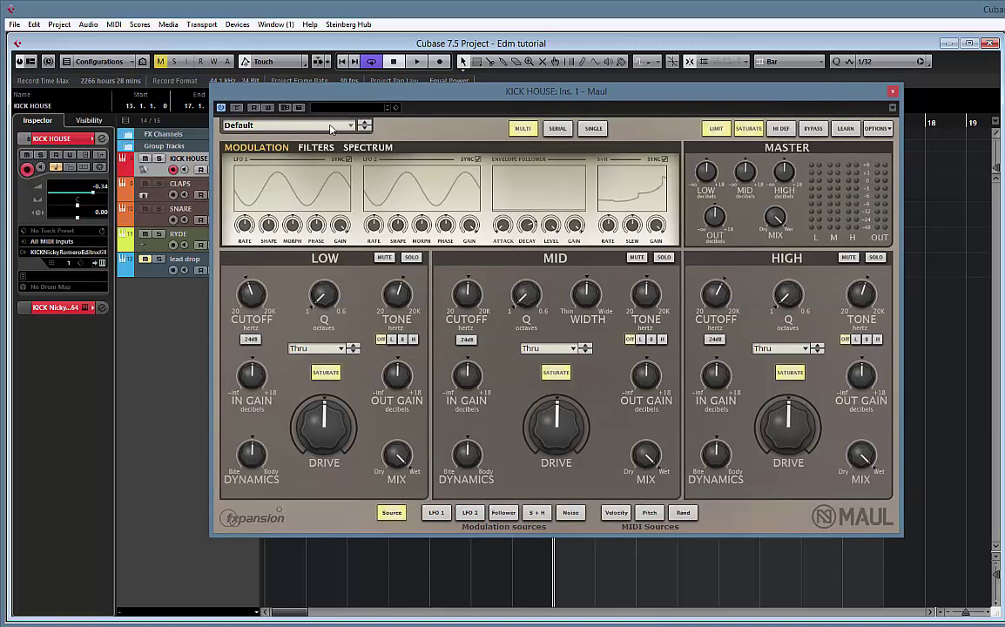
click(332, 129)
mouse_move(248, 265)
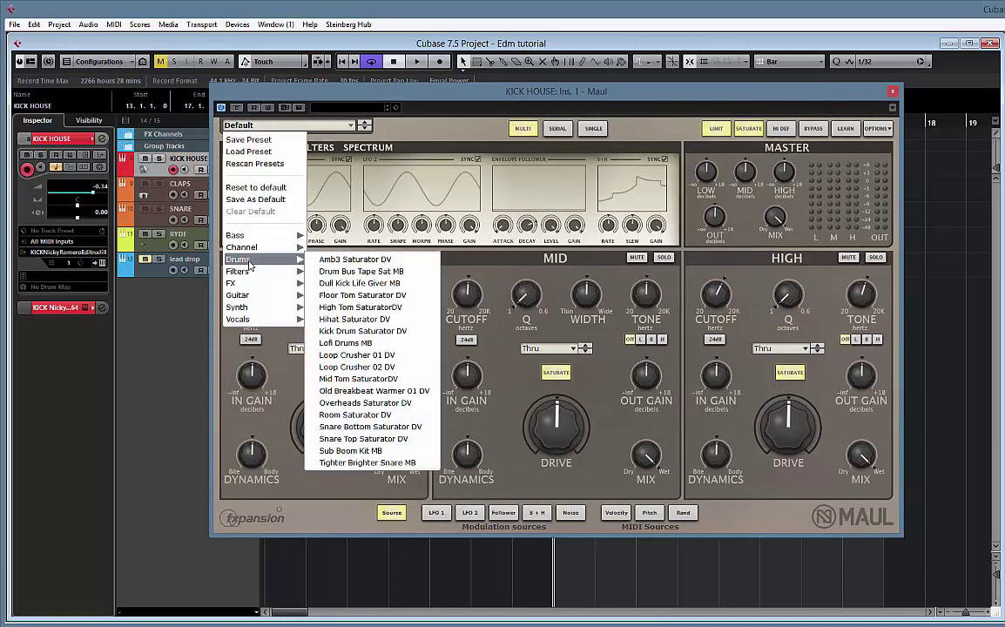
click(362, 331)
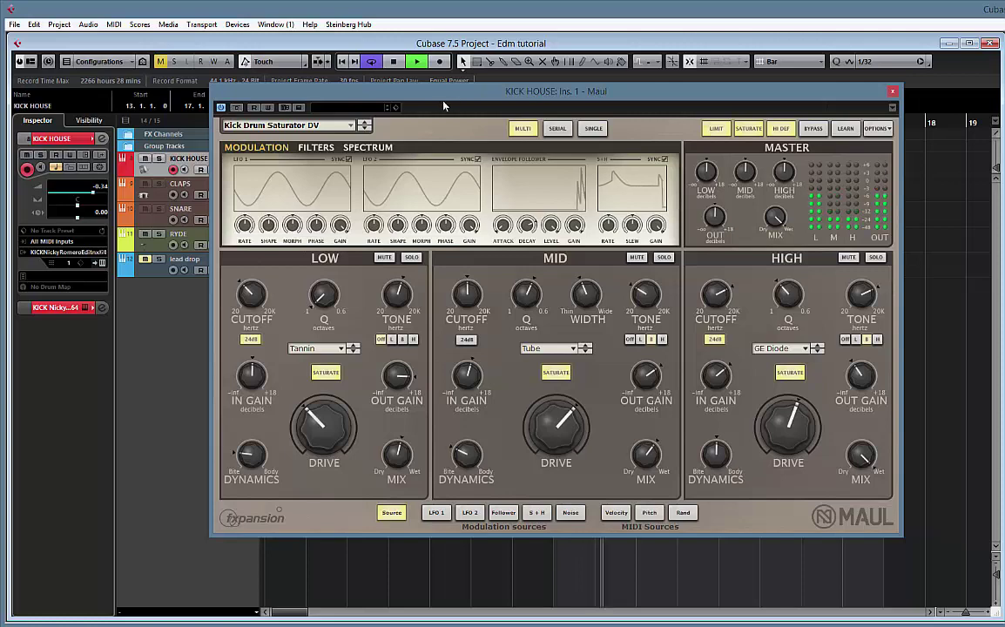
key(space)
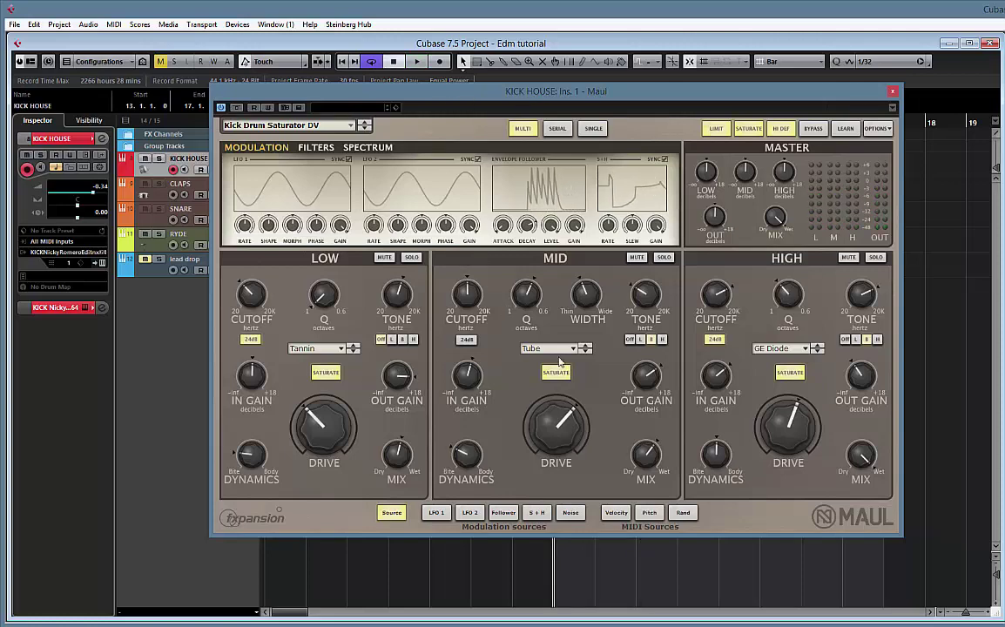
- Set Maul's high-band drive mode to Diff and, during playback, raise the high-band drive to 99%
mouse_move(570, 422)
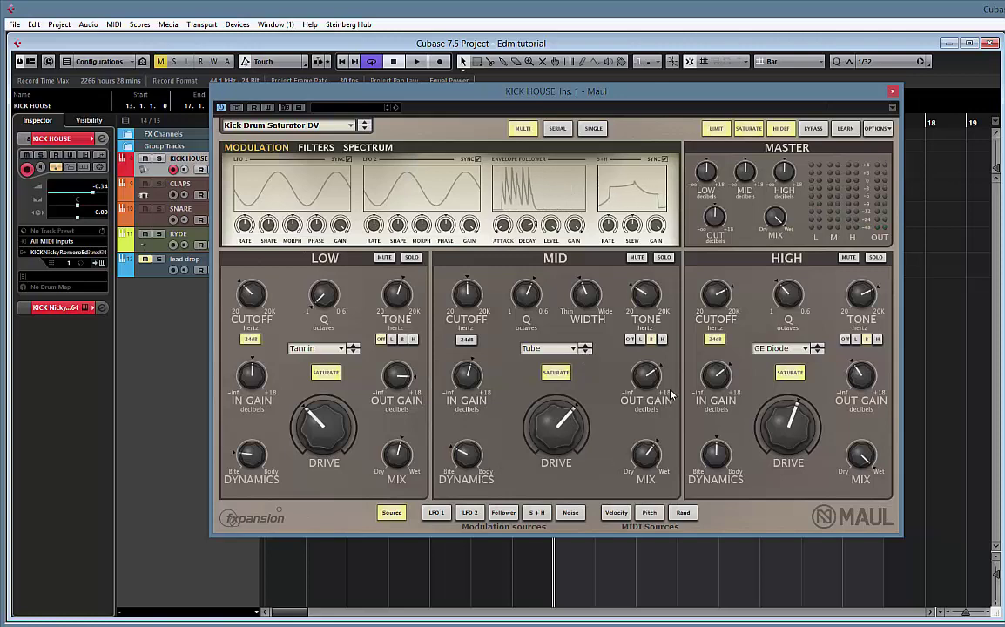
click(781, 349)
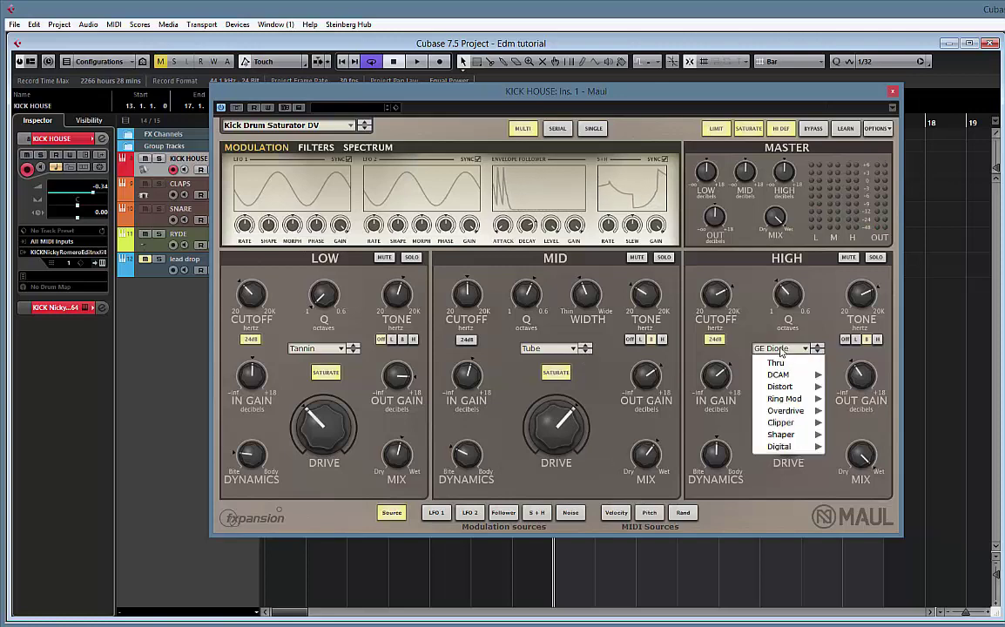
mouse_move(788, 388)
click(841, 386)
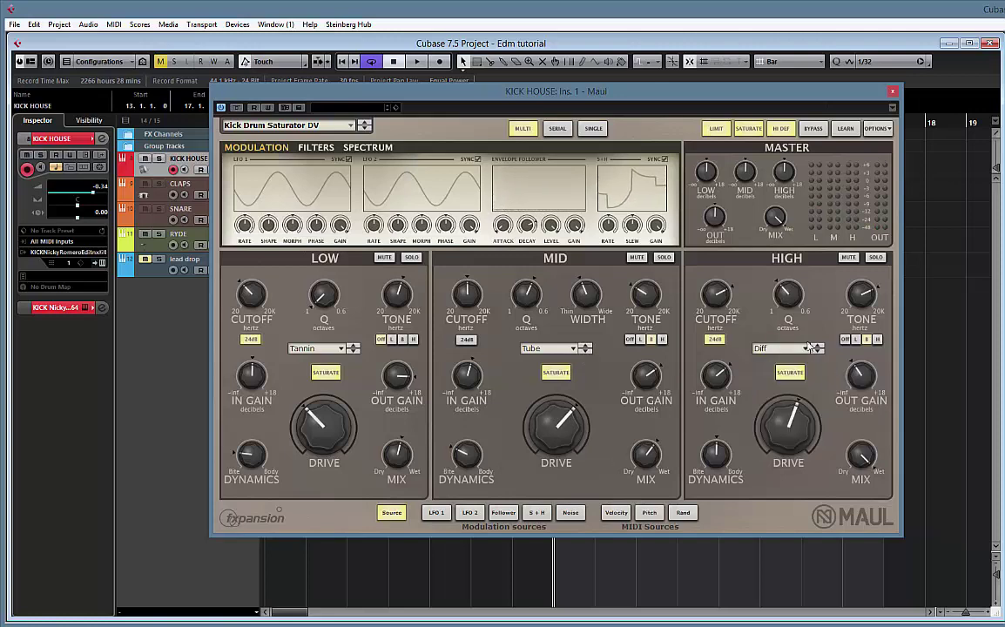
key(space)
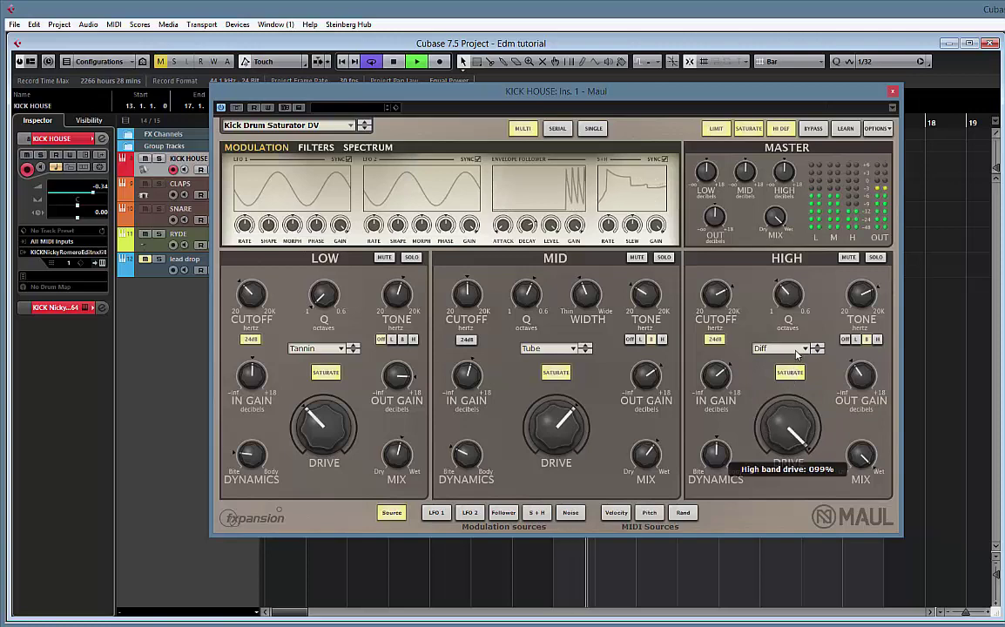
- Try successive drive modes on Maul's high band, choose GE Diode, and set the high-band drive to 100%
click(818, 353)
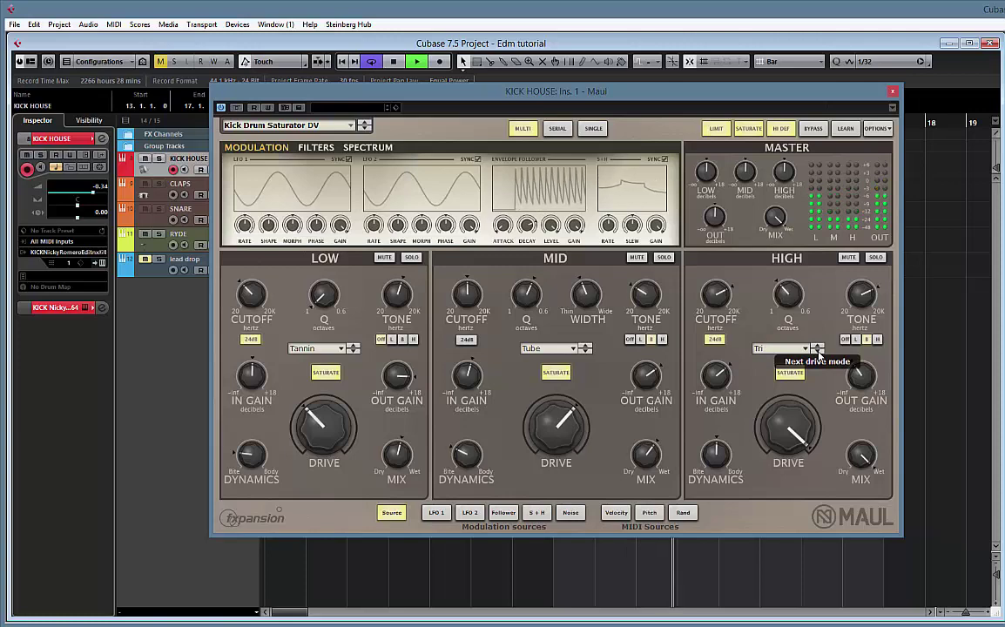
click(819, 353)
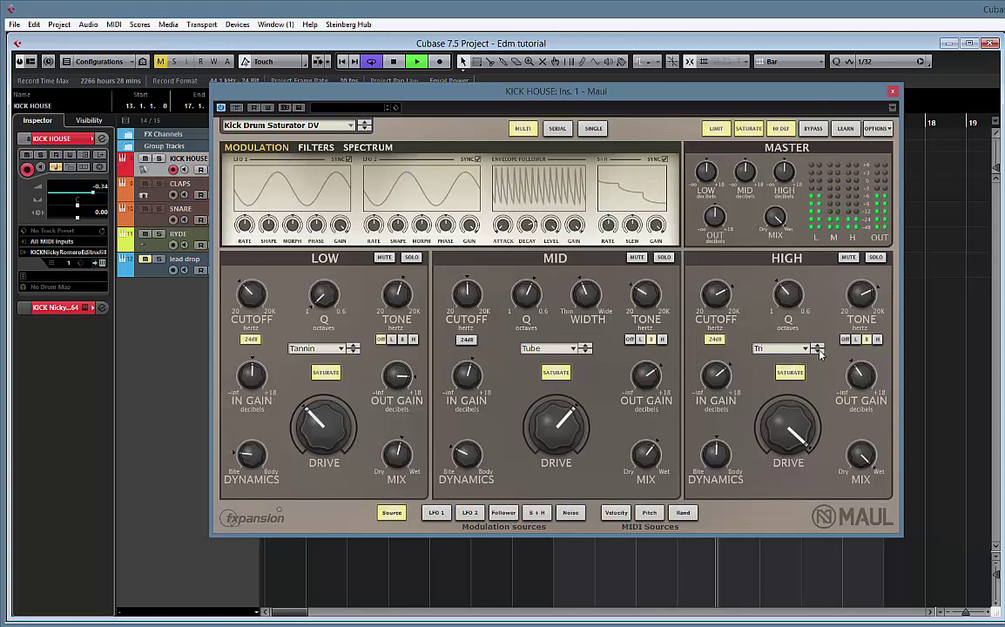
click(818, 352)
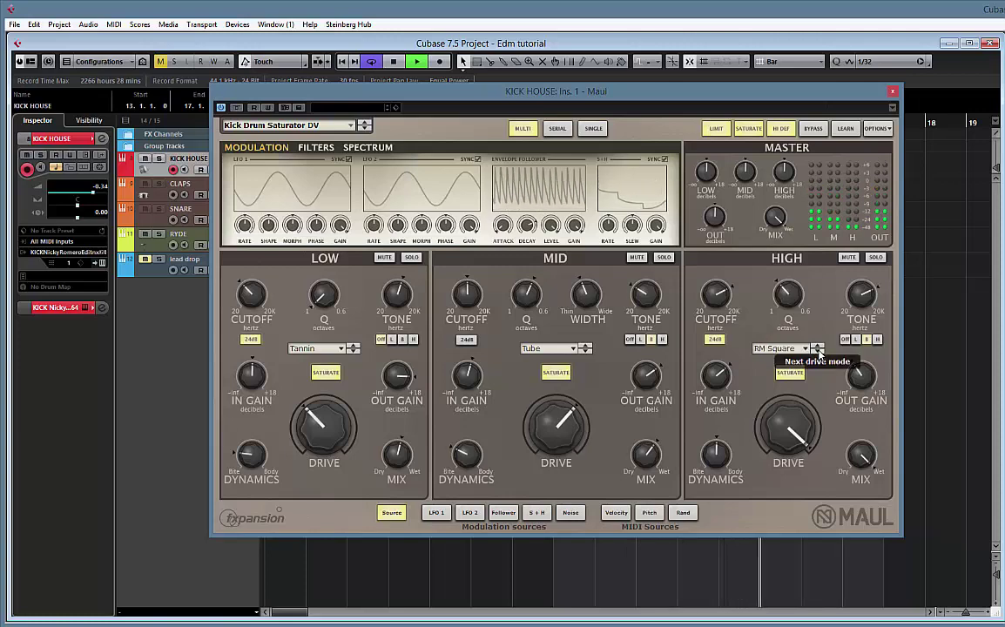
click(819, 353)
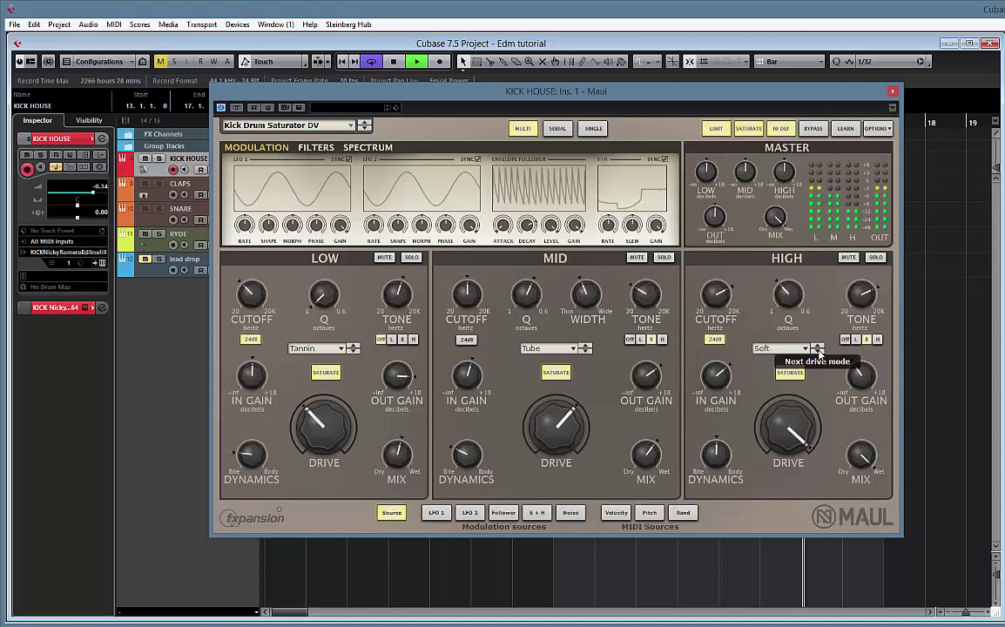
click(819, 353)
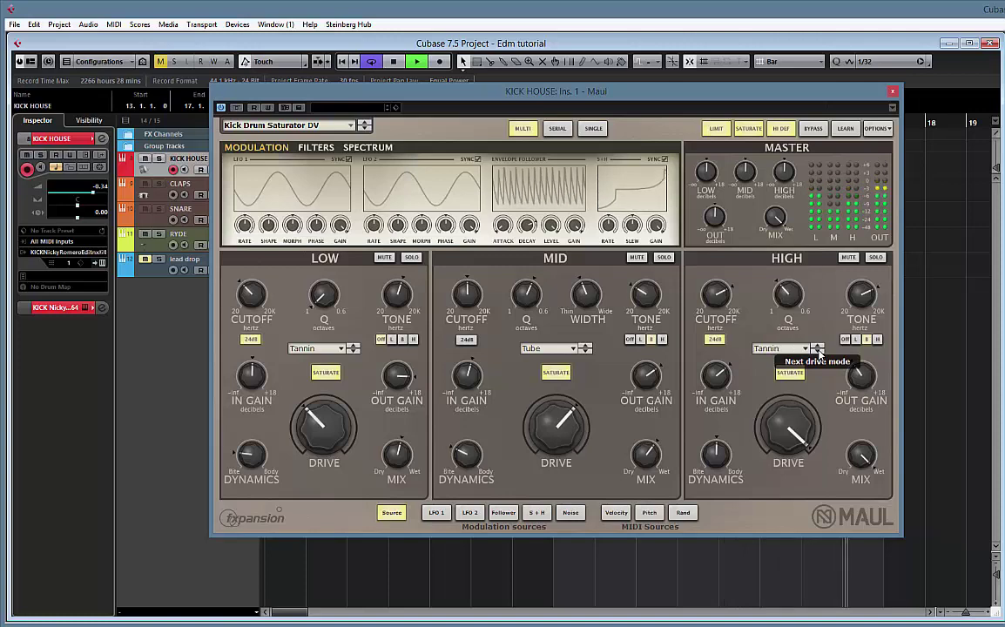
click(819, 351)
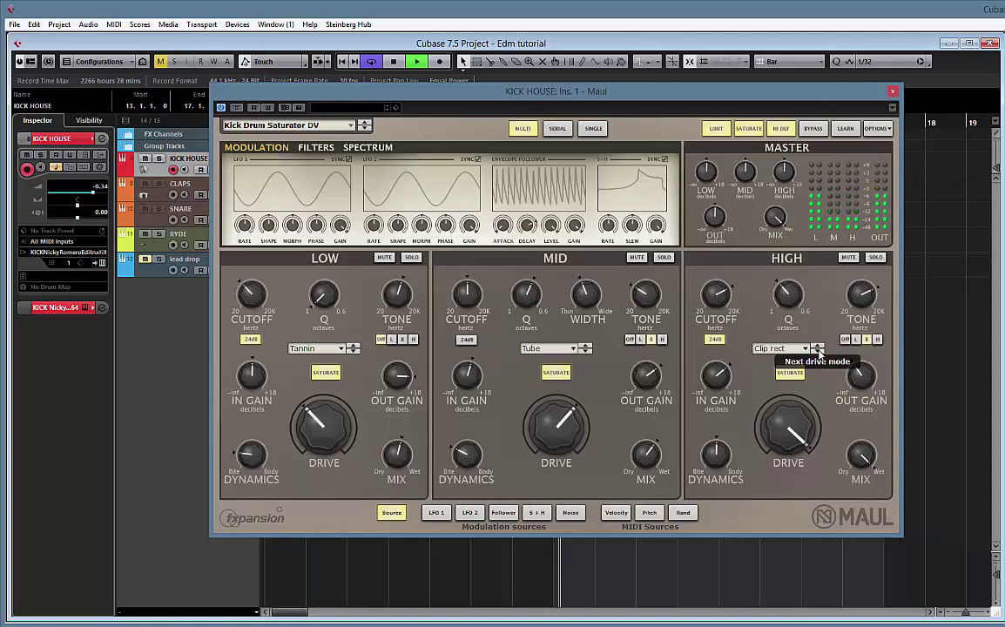
click(818, 352)
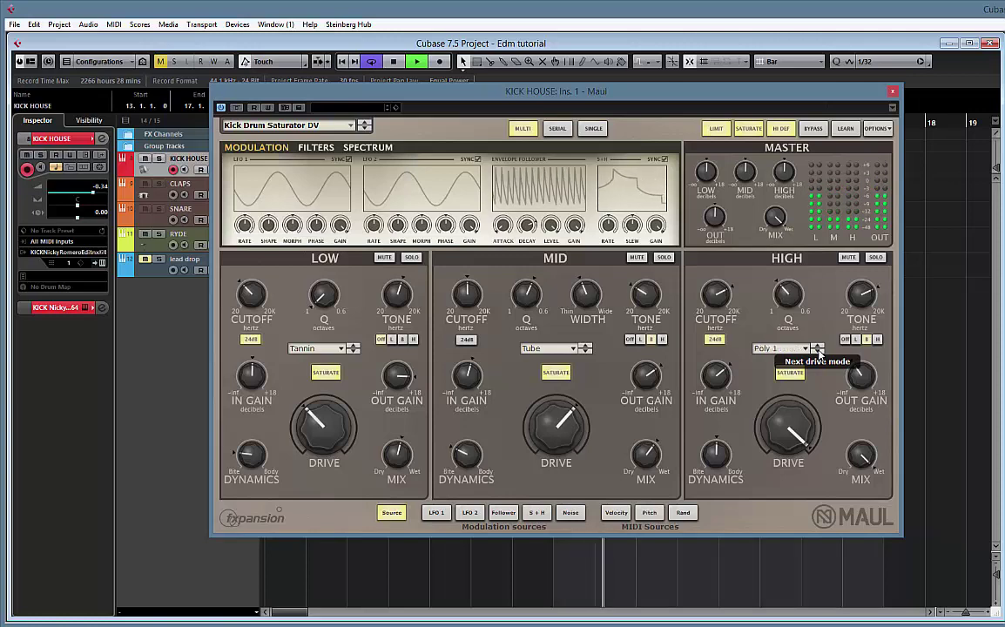
click(819, 351)
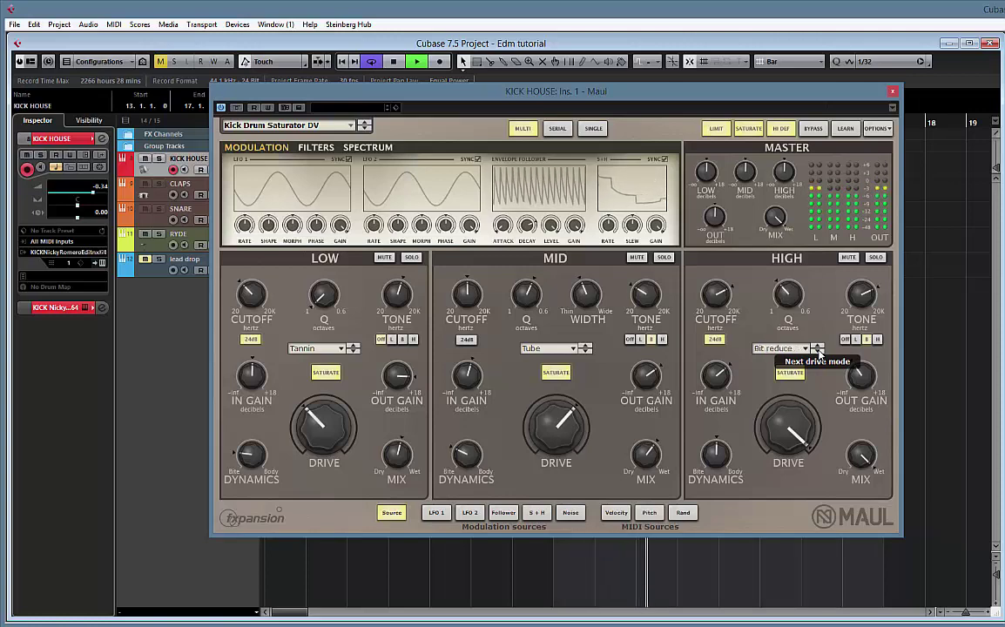
click(818, 352)
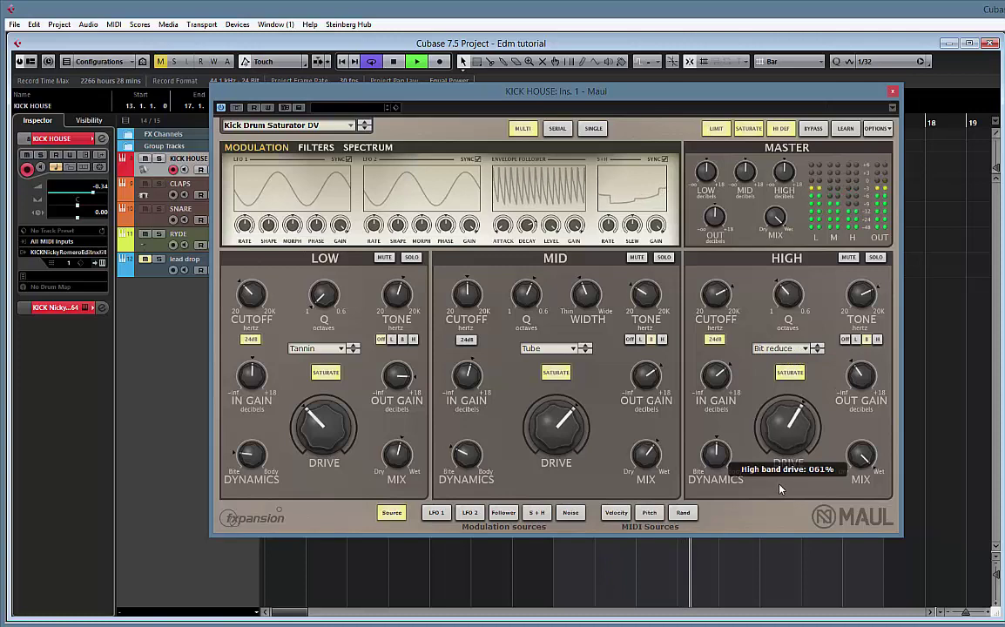
click(818, 352)
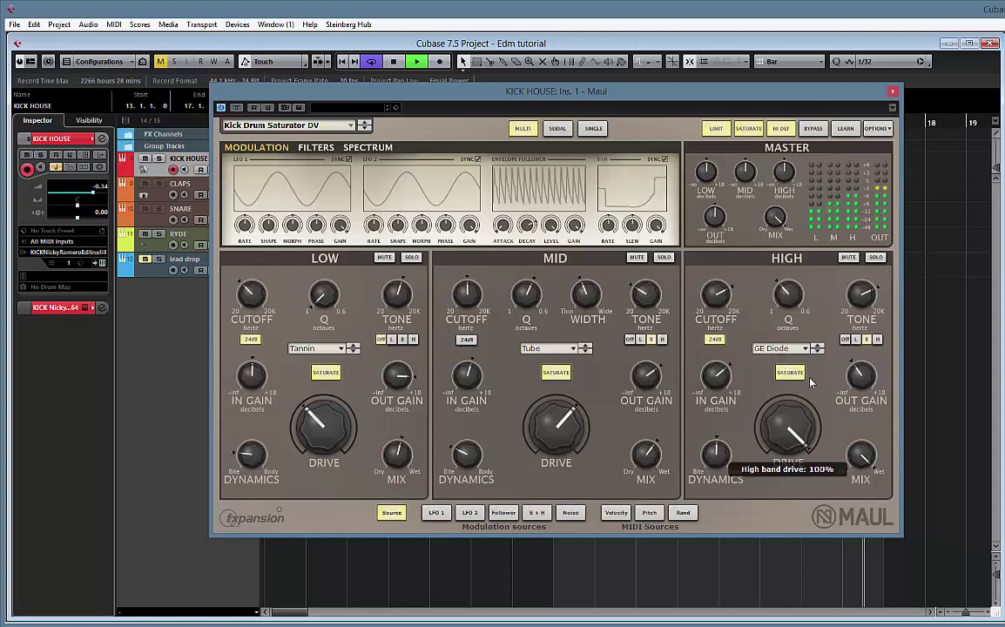
- Set Maul's low-band drive mode to Diff after trying the Tri mode
click(317, 348)
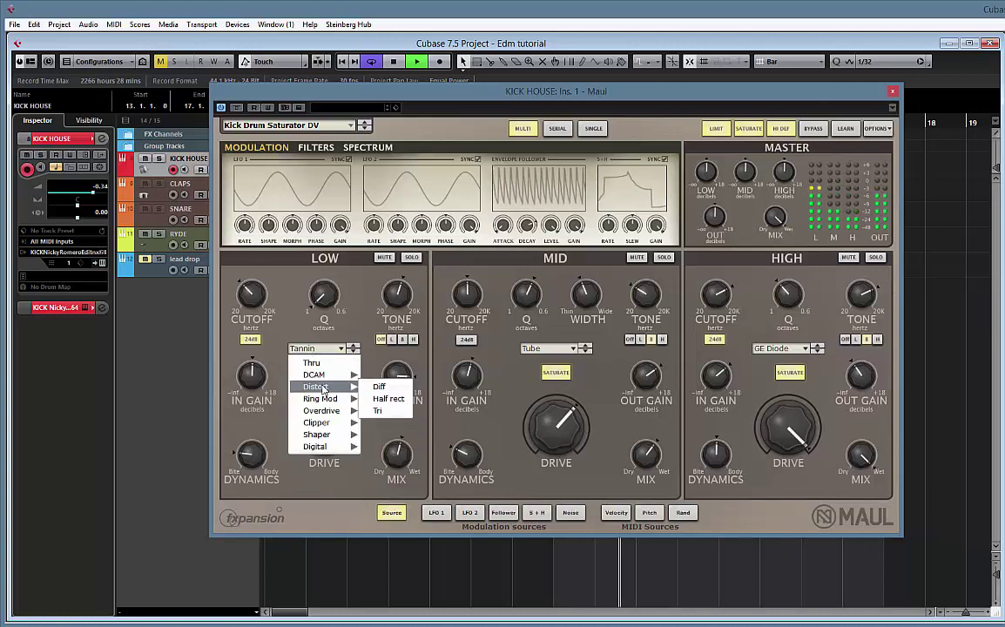
mouse_move(321, 369)
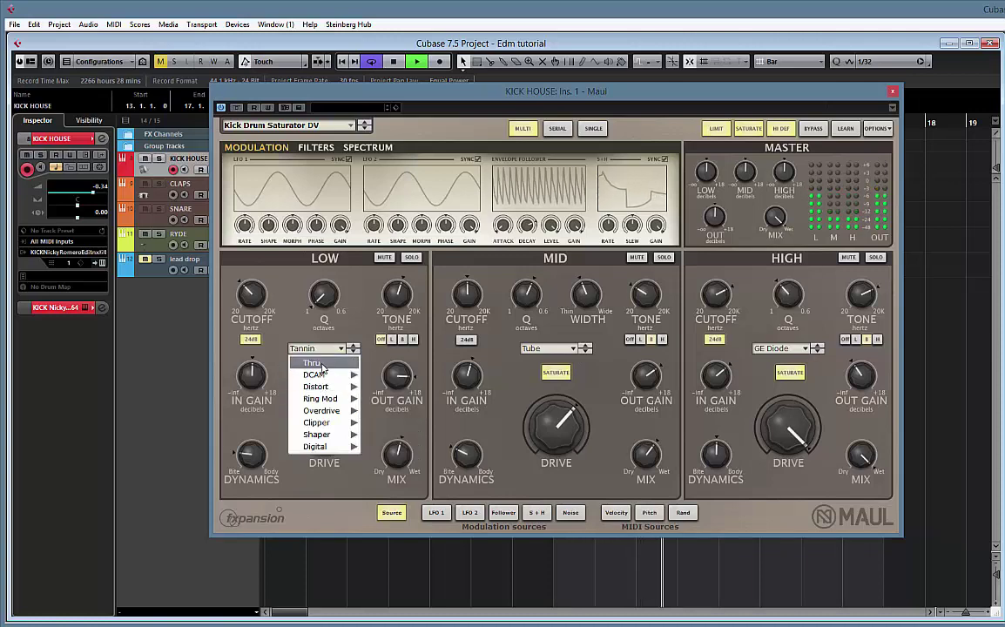
mouse_move(326, 415)
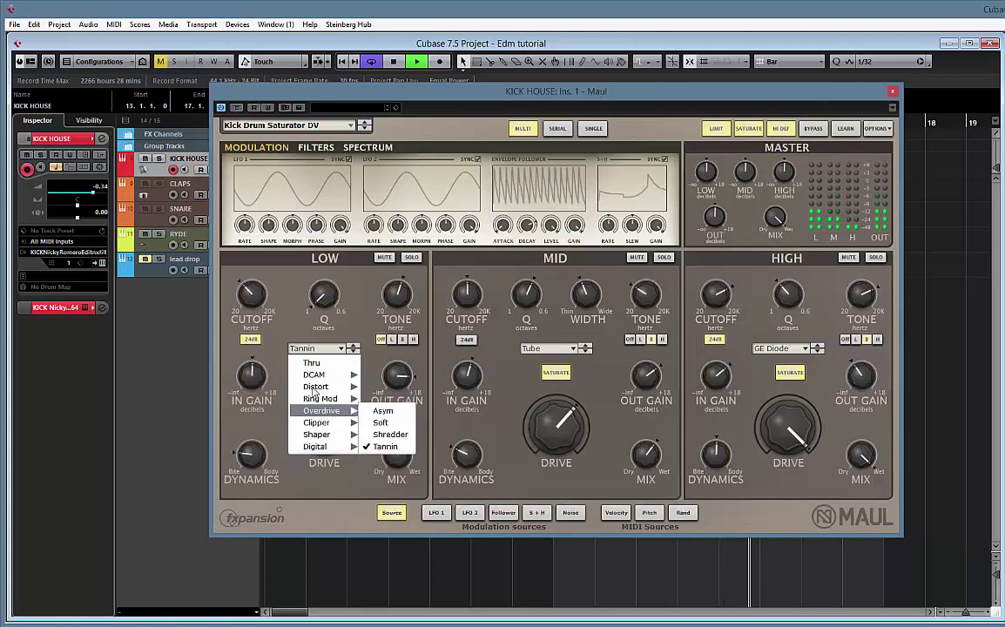
click(383, 398)
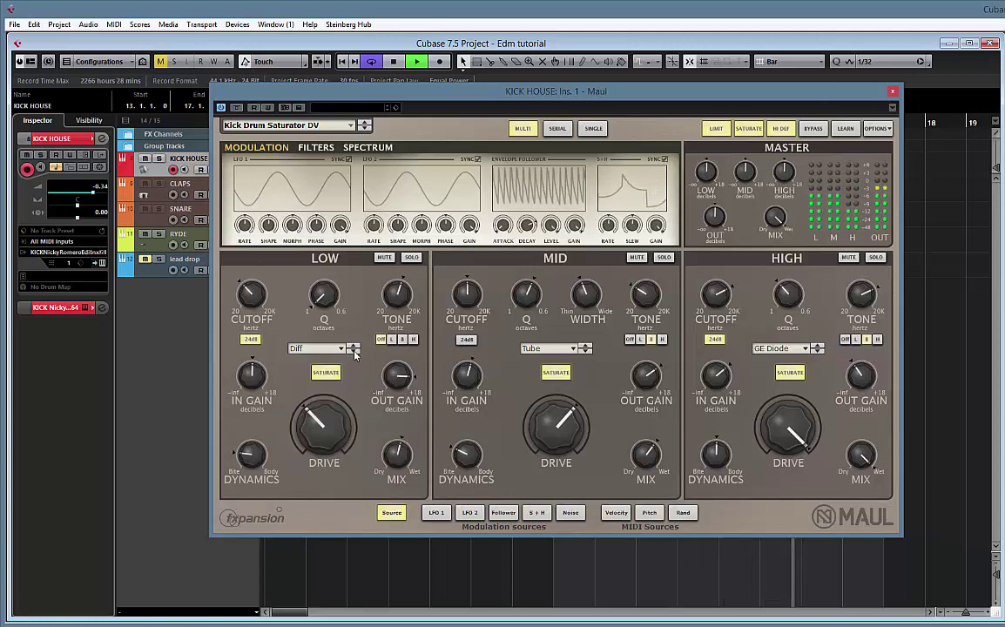
click(354, 352)
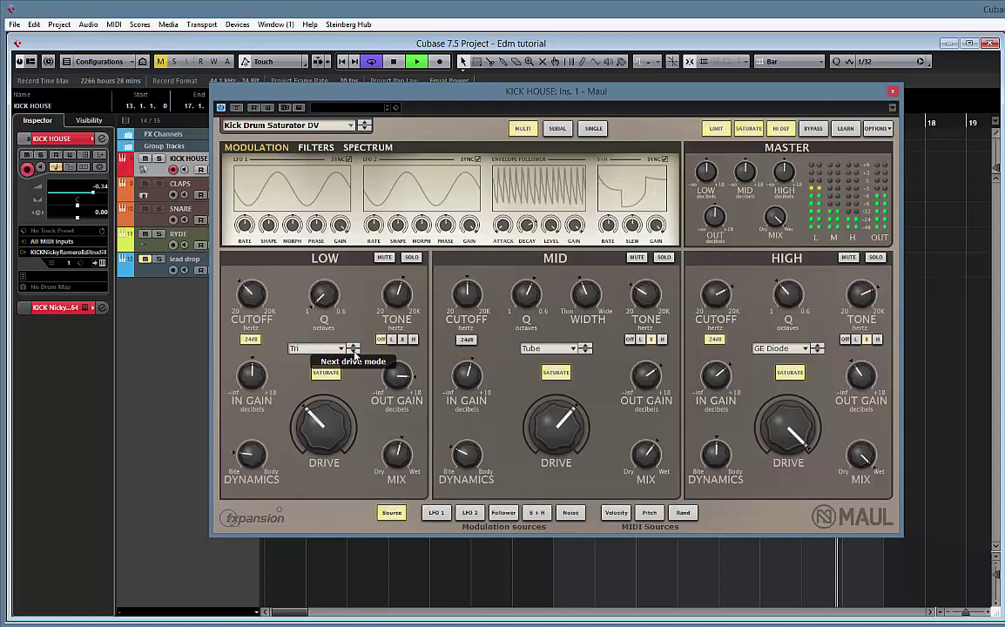
click(354, 349)
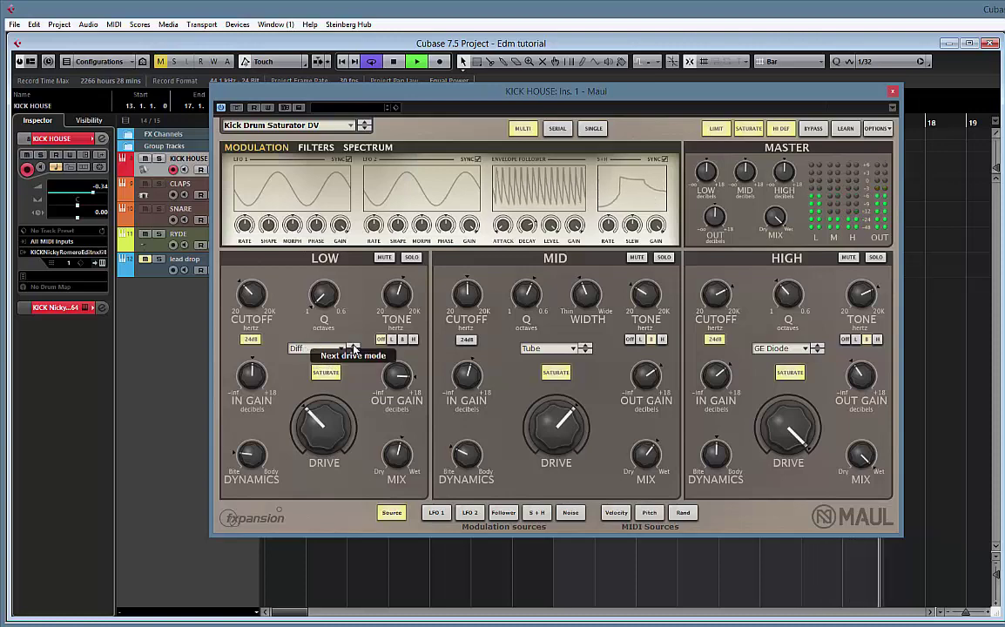
- Lower Maul's low-band drive slightly and raise the mid-band drive a little, briefly soloing the mid band
mouse_move(323, 420)
mouse_down()
mouse_move(330, 475)
mouse_move(322, 392)
mouse_move(318, 440)
mouse_up()
drag(553, 423, 569, 541)
mouse_move(544, 414)
mouse_down()
mouse_move(556, 453)
mouse_move(557, 568)
mouse_move(555, 413)
mouse_up()
click(666, 261)
click(665, 262)
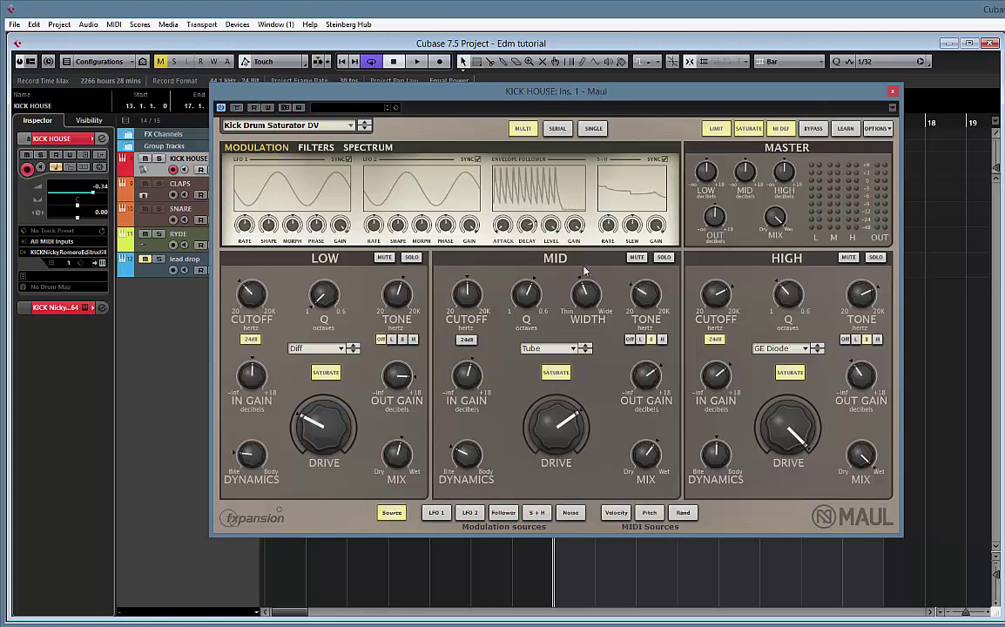
- Close Maul and open the KICK HOUSE channel settings, moving the window clear of the track list
click(892, 92)
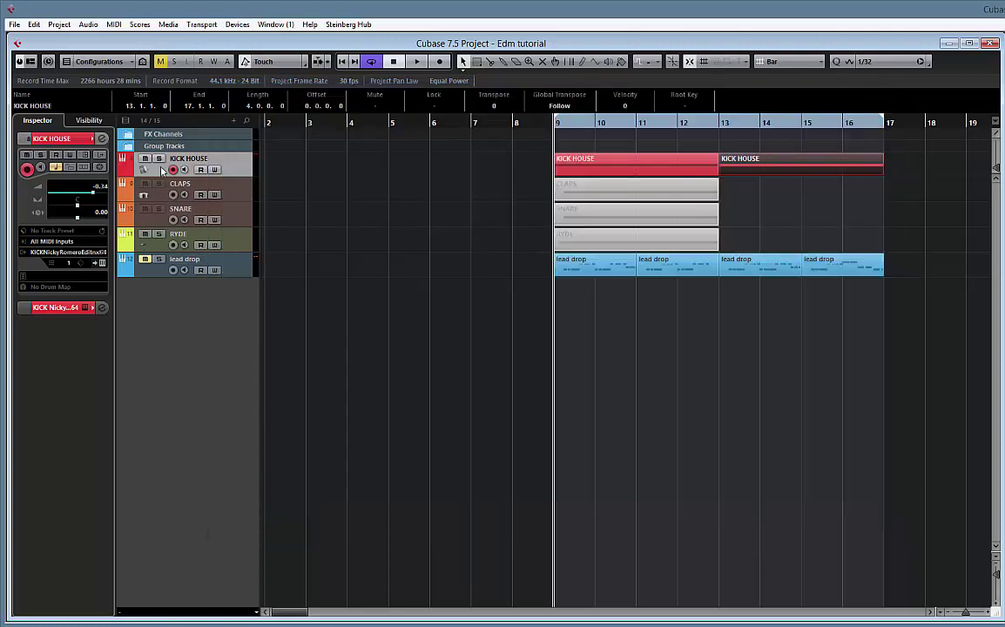
click(102, 139)
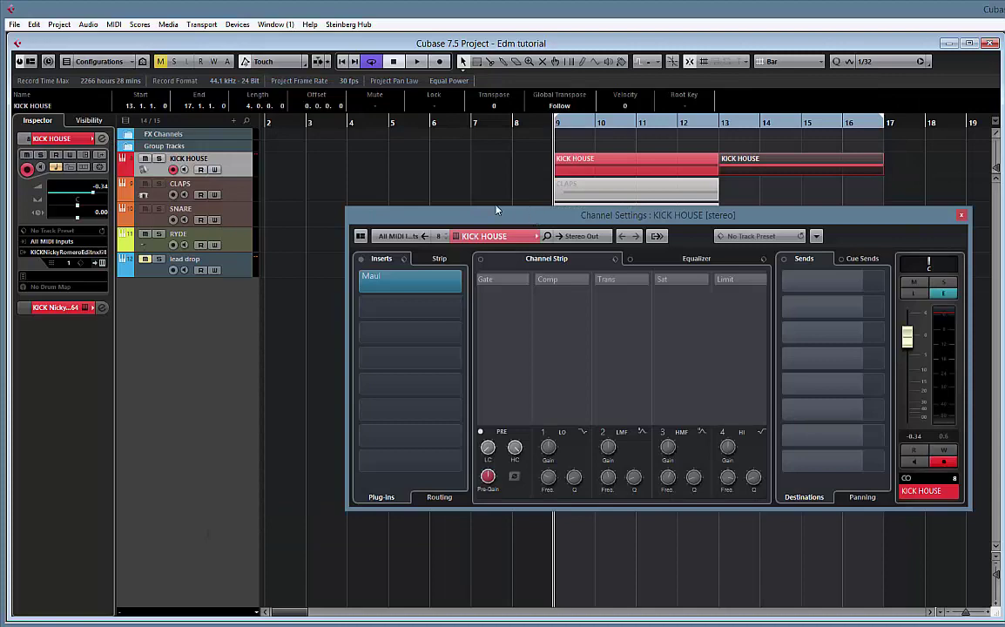
drag(496, 209, 400, 178)
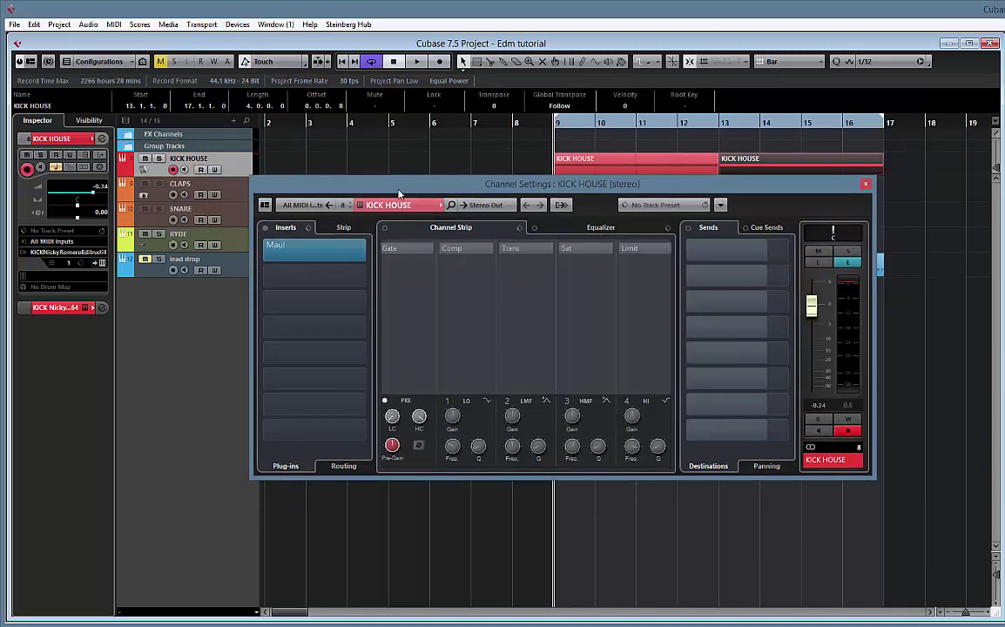
drag(400, 193, 430, 210)
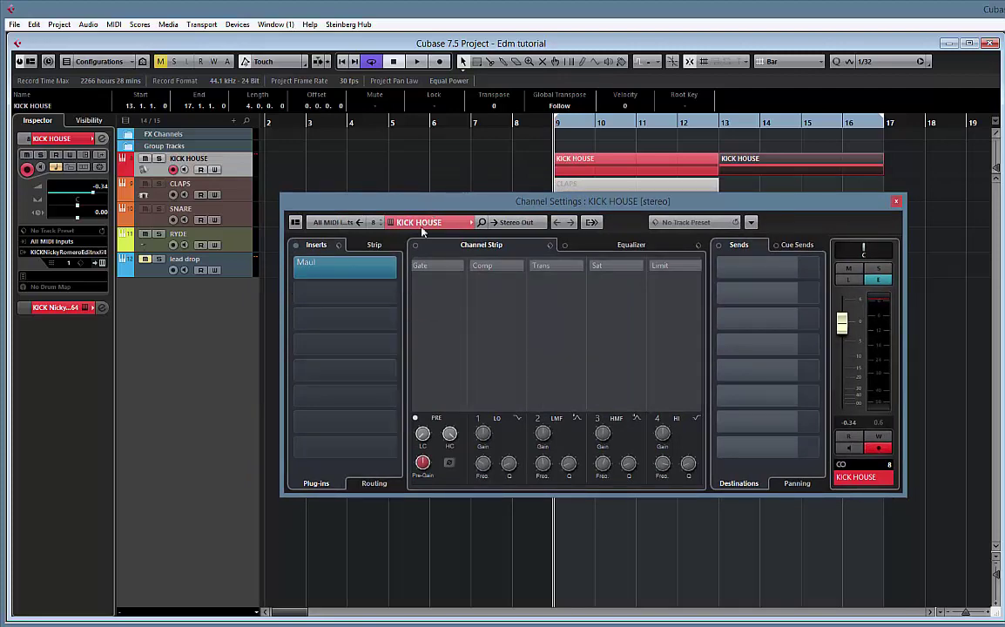
drag(411, 206, 529, 227)
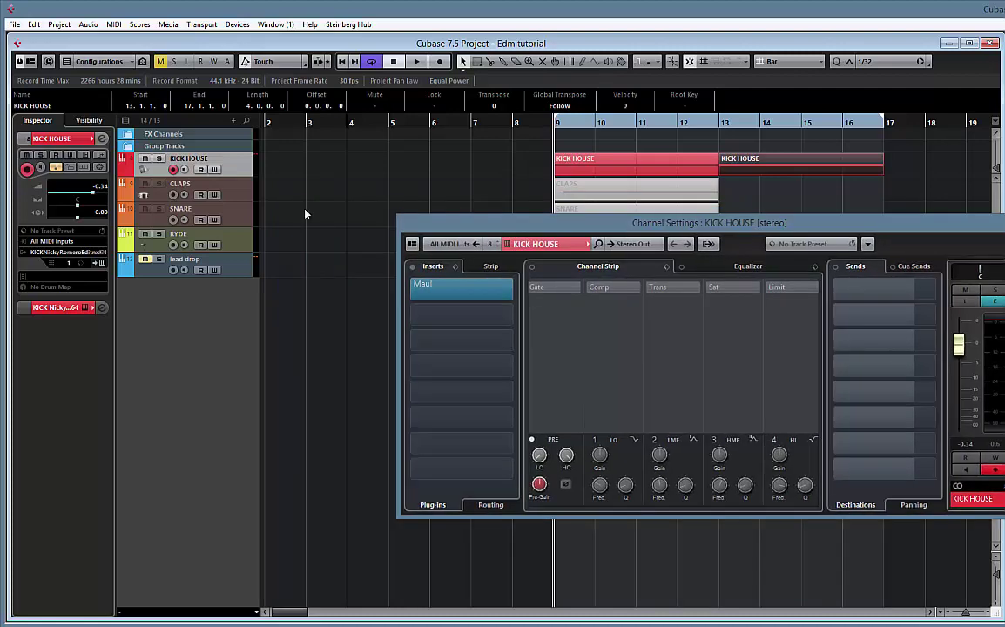
- Duplicate the KICK HOUSE track and set the length to 467 in the copy's KICK instrument
right_click(236, 174)
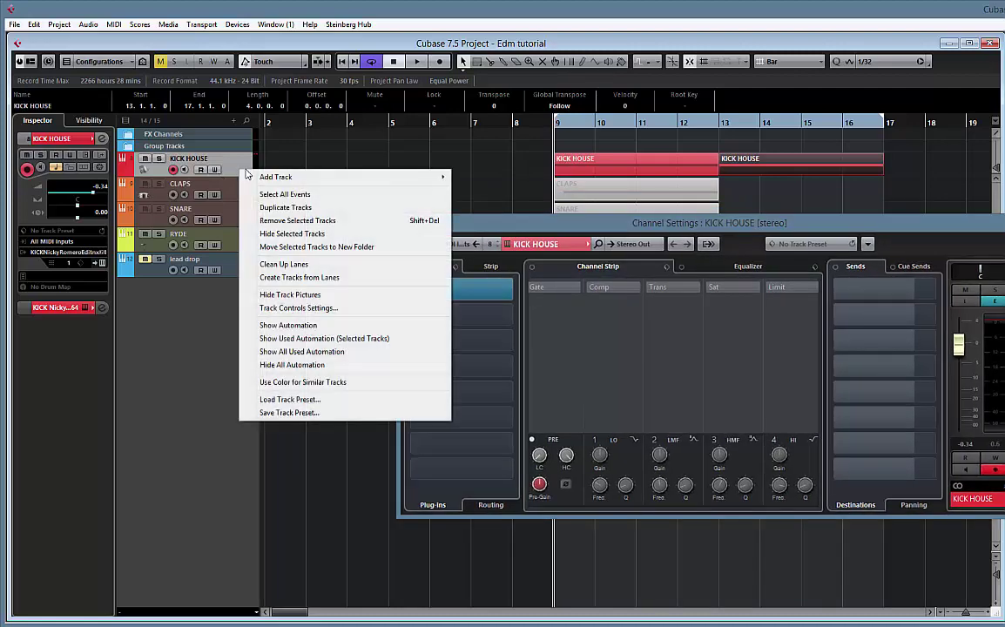
click(283, 208)
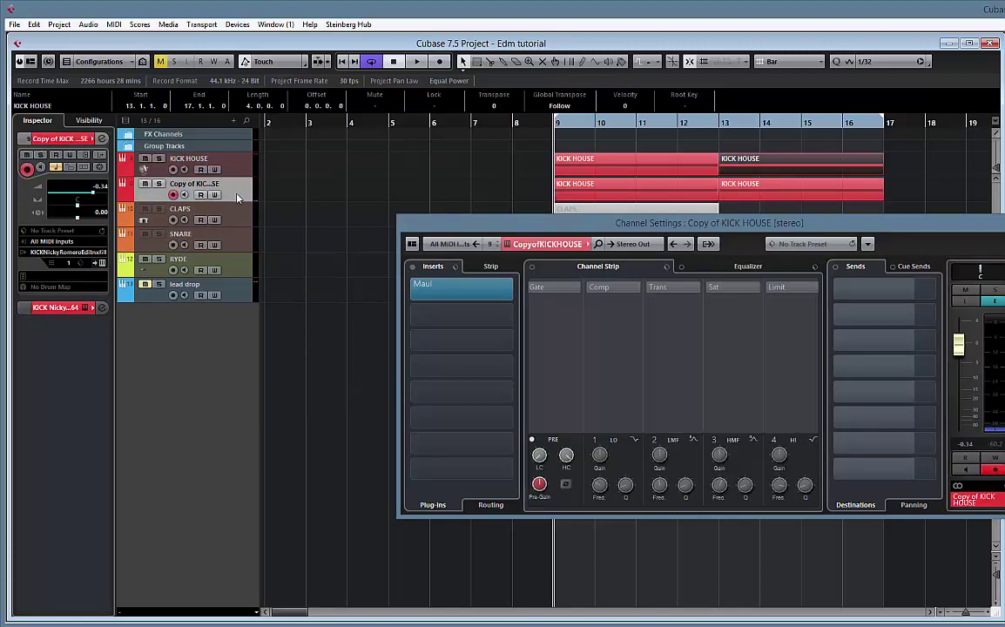
click(102, 263)
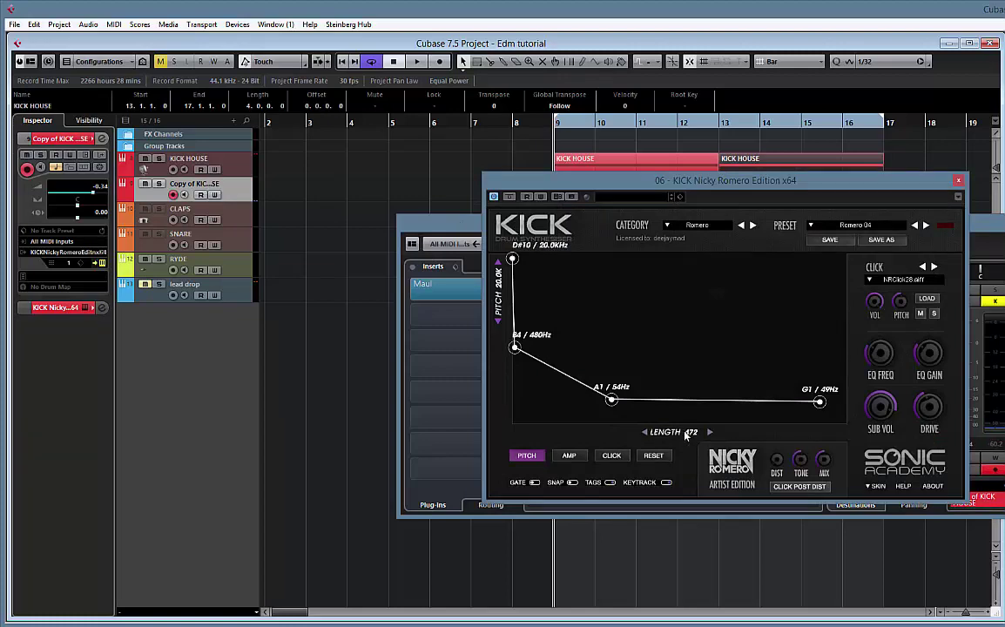
drag(685, 435, 685, 438)
- Mute the original KICK HOUSE track and bypass Maul on the copied track, keeping its KICK instrument in view
drag(546, 186, 938, 185)
click(471, 345)
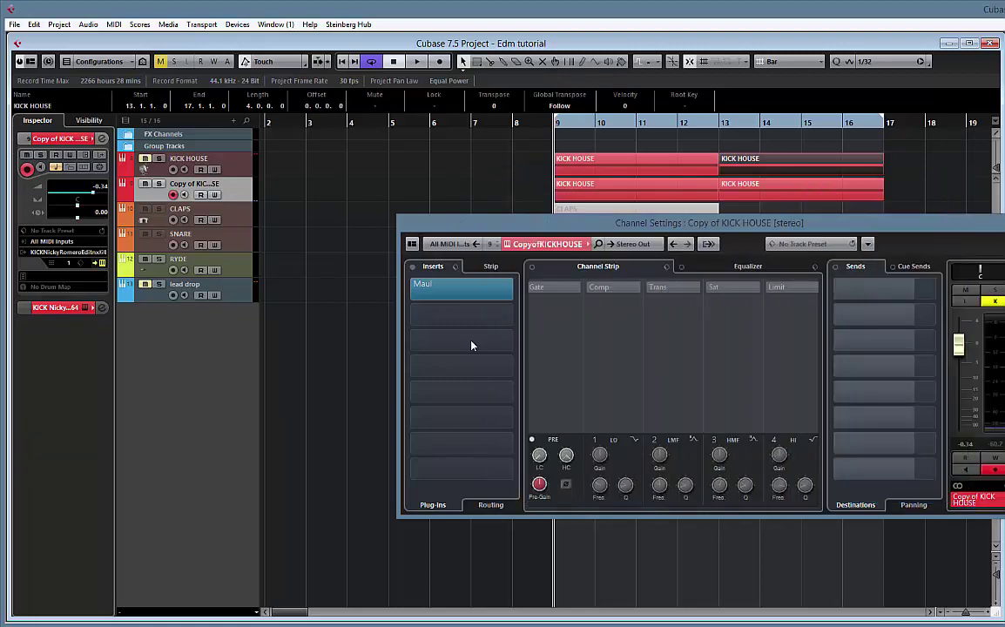
click(426, 290)
drag(1001, 191, 483, 184)
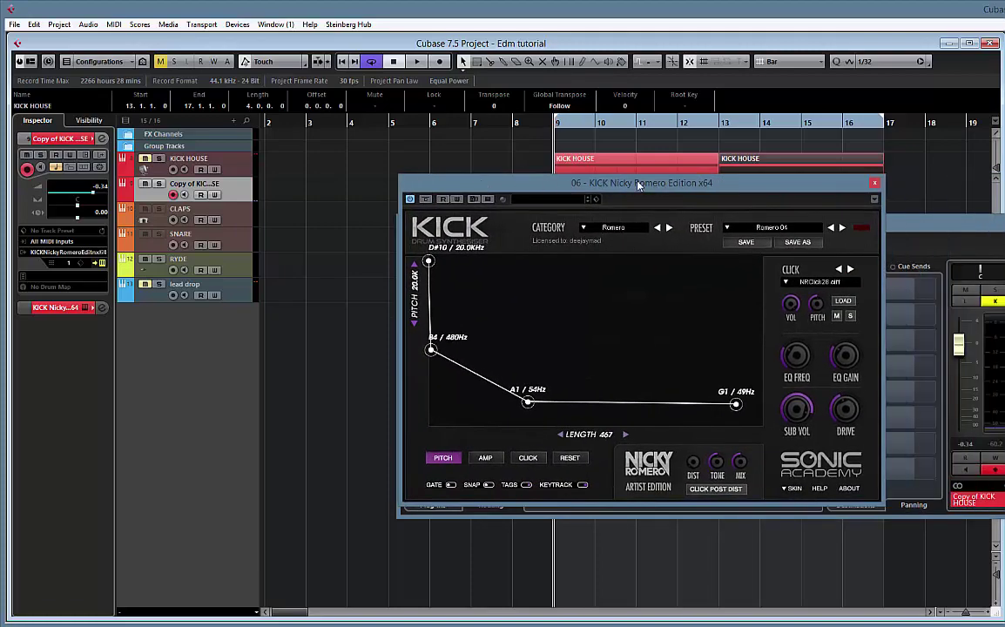
drag(628, 187, 667, 156)
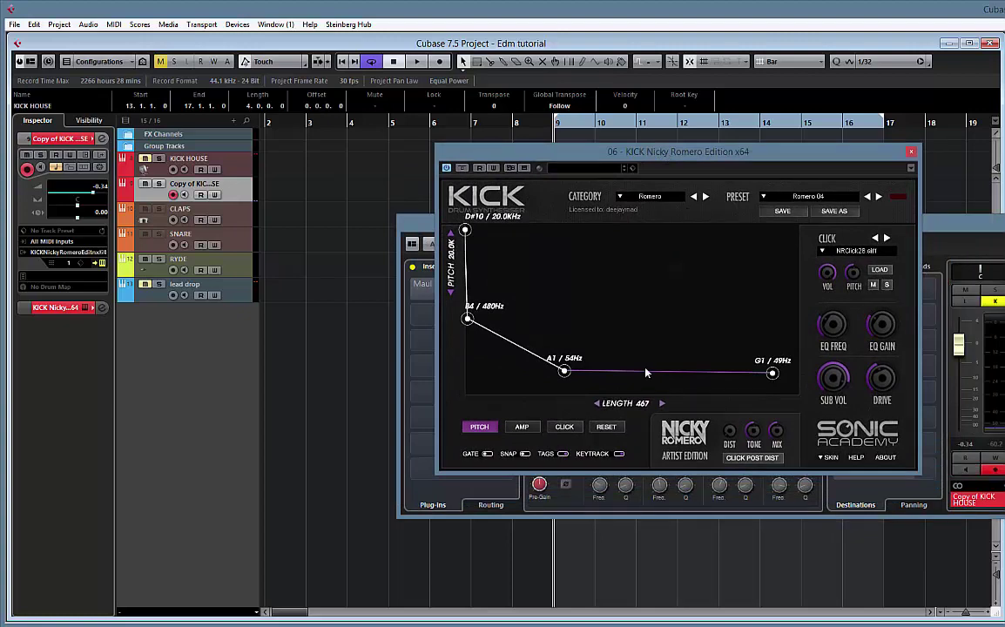
- During playback, reshape the copied kick's amp envelope with a faster attack, a flat peak at maximum level and an earlier decay
key(space)
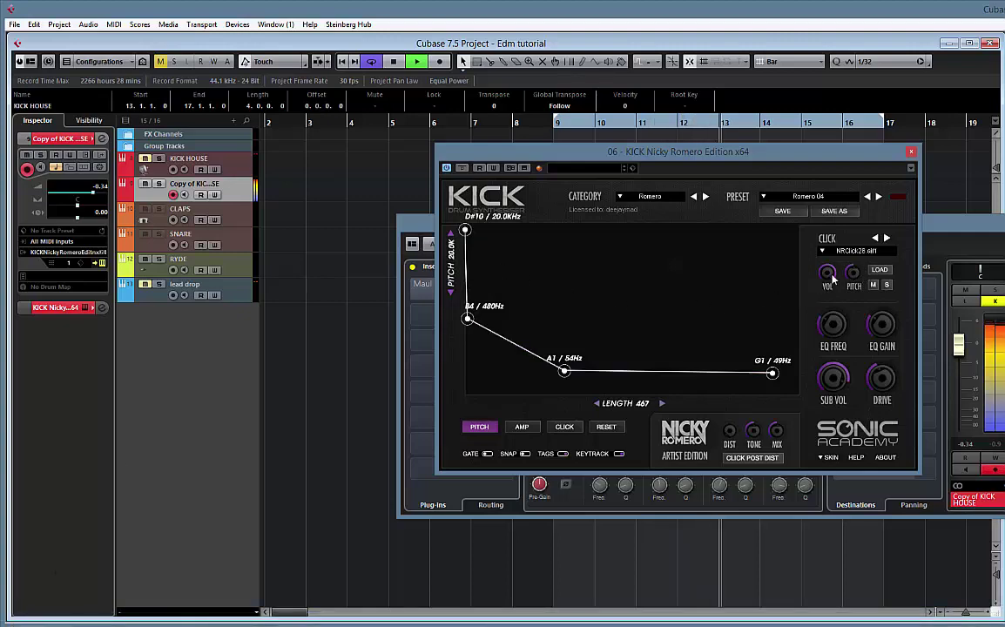
click(521, 426)
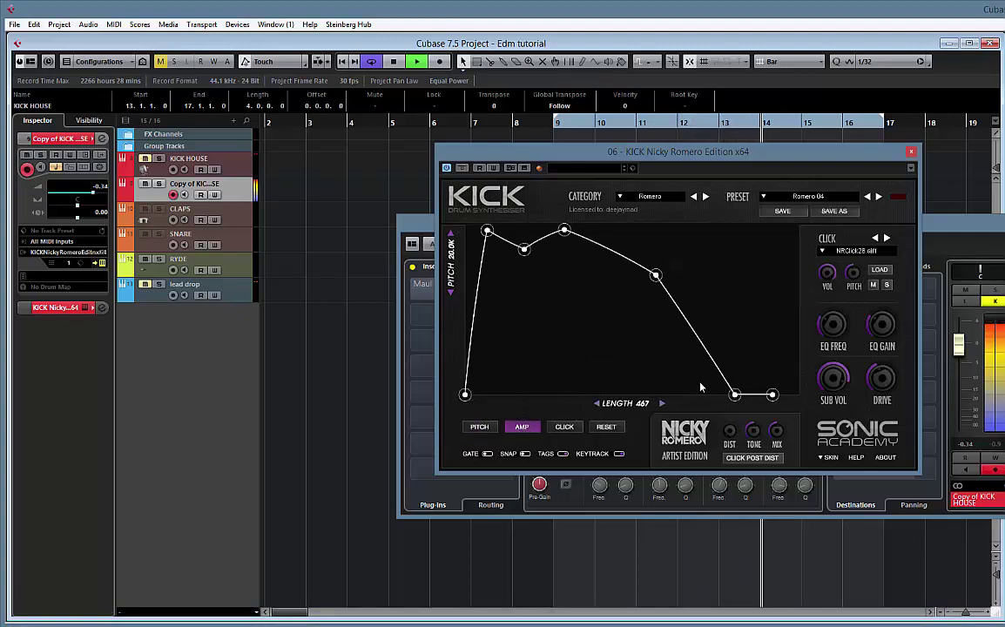
drag(735, 394, 704, 394)
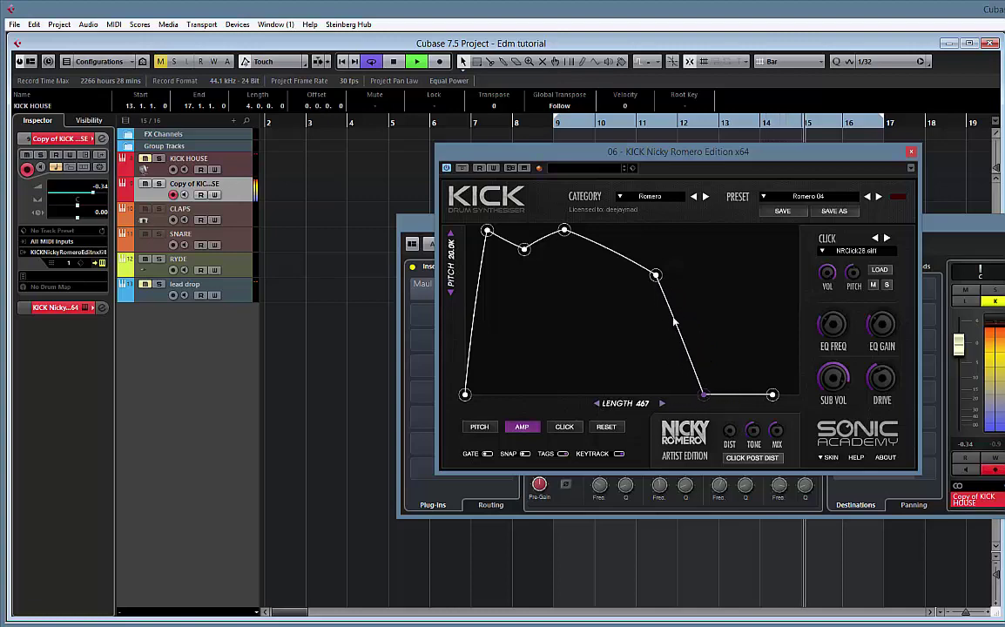
drag(656, 275, 614, 249)
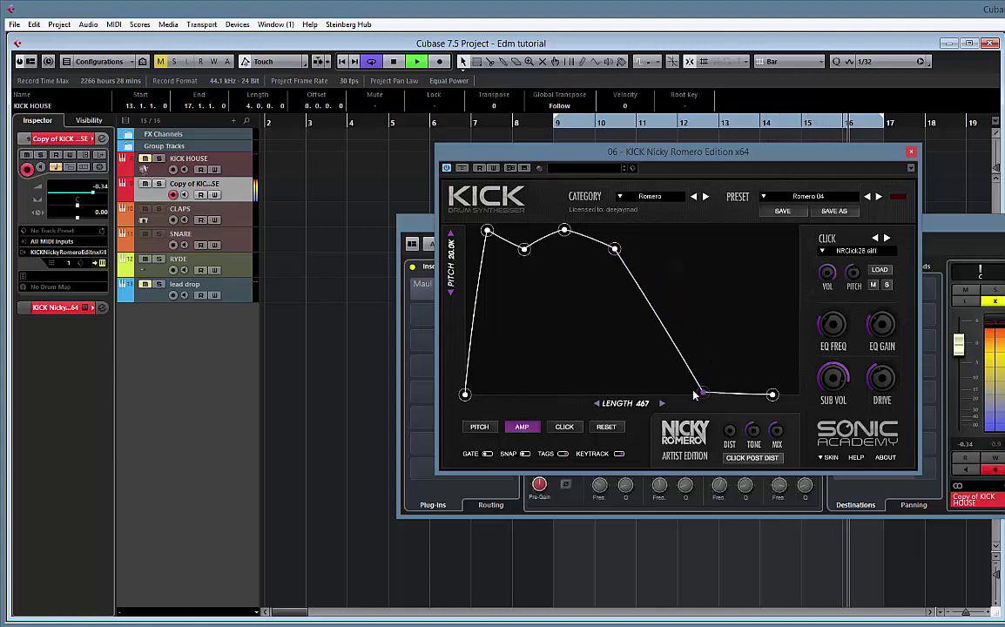
drag(694, 395, 691, 395)
drag(524, 249, 483, 237)
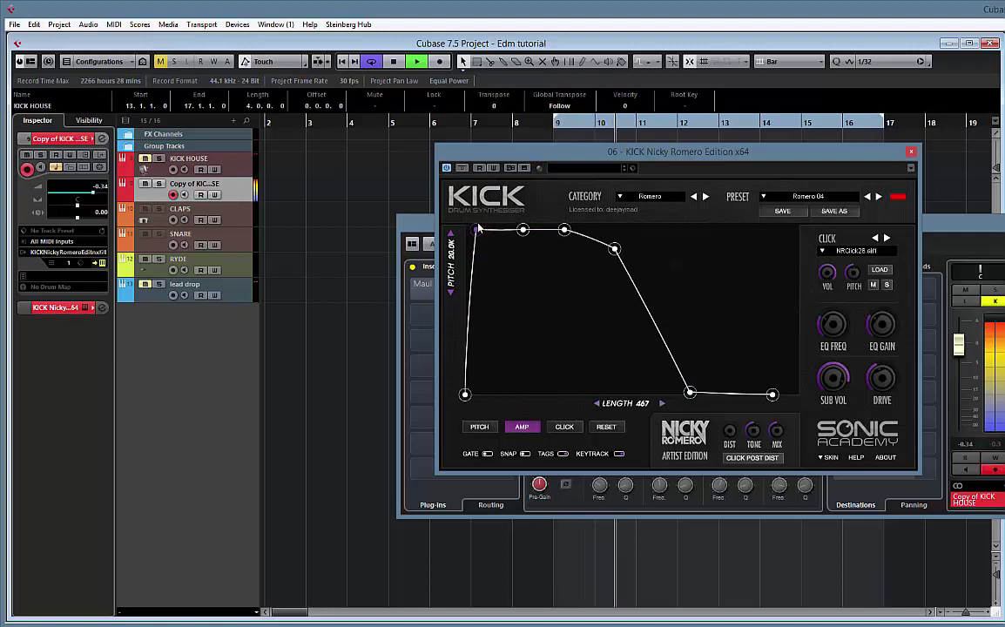
click(911, 152)
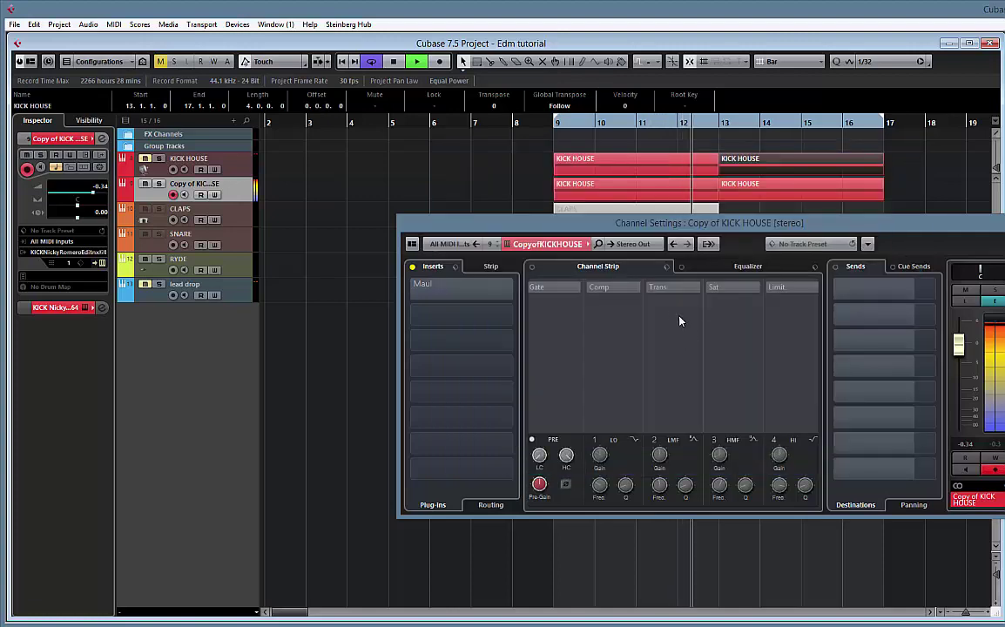
click(93, 253)
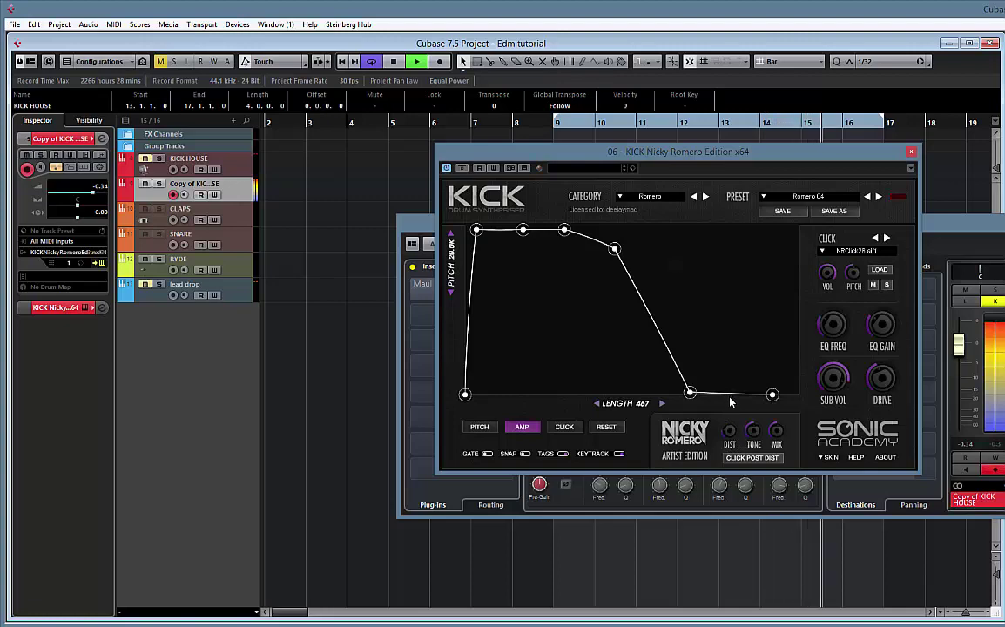
- Reshape the copied kick's amp envelope decay into a rounded curve reaching zero slightly earlier, and close the KICK instrument
drag(689, 392, 668, 388)
drag(651, 337, 662, 327)
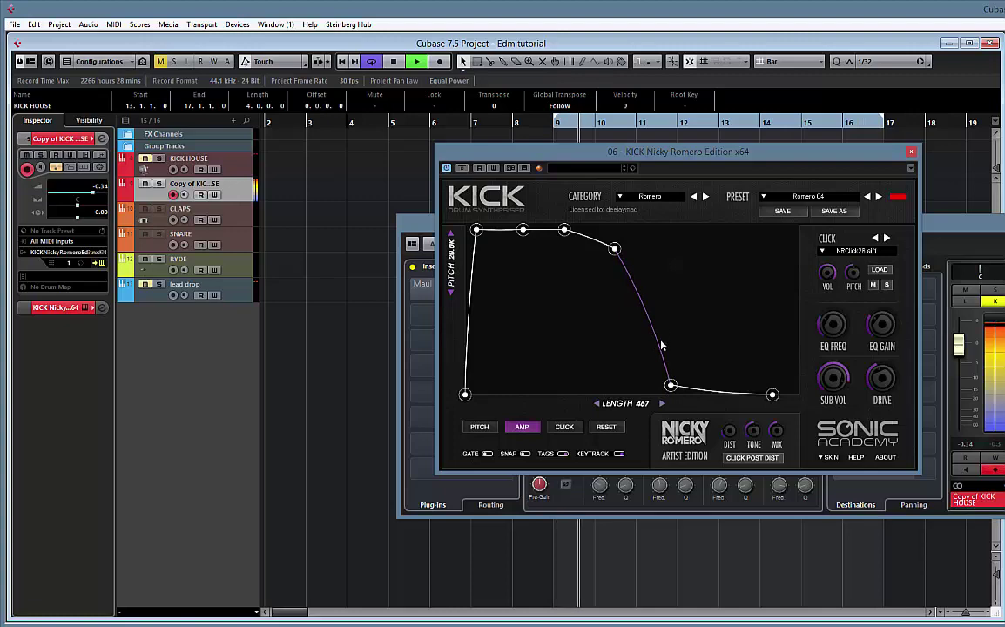
mouse_move(668, 389)
mouse_down()
mouse_move(655, 393)
mouse_move(680, 402)
mouse_up()
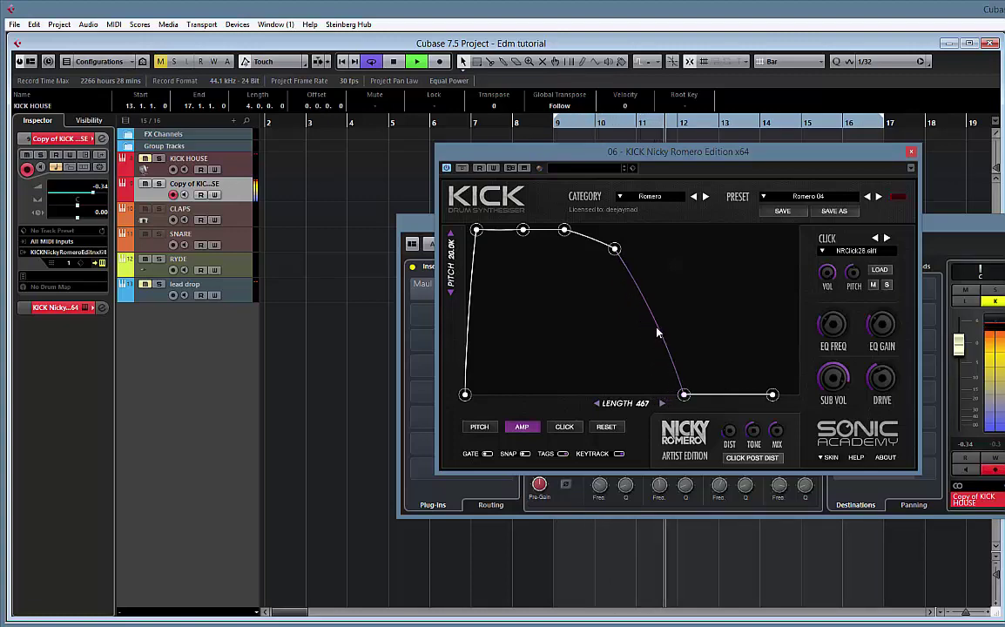
drag(655, 332, 663, 328)
drag(681, 401, 684, 403)
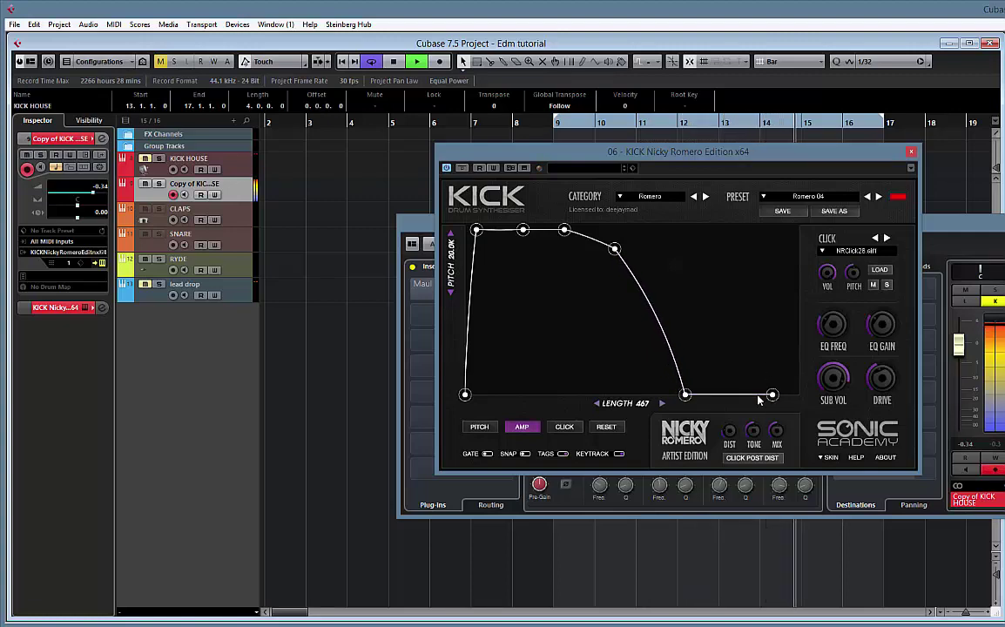
click(912, 154)
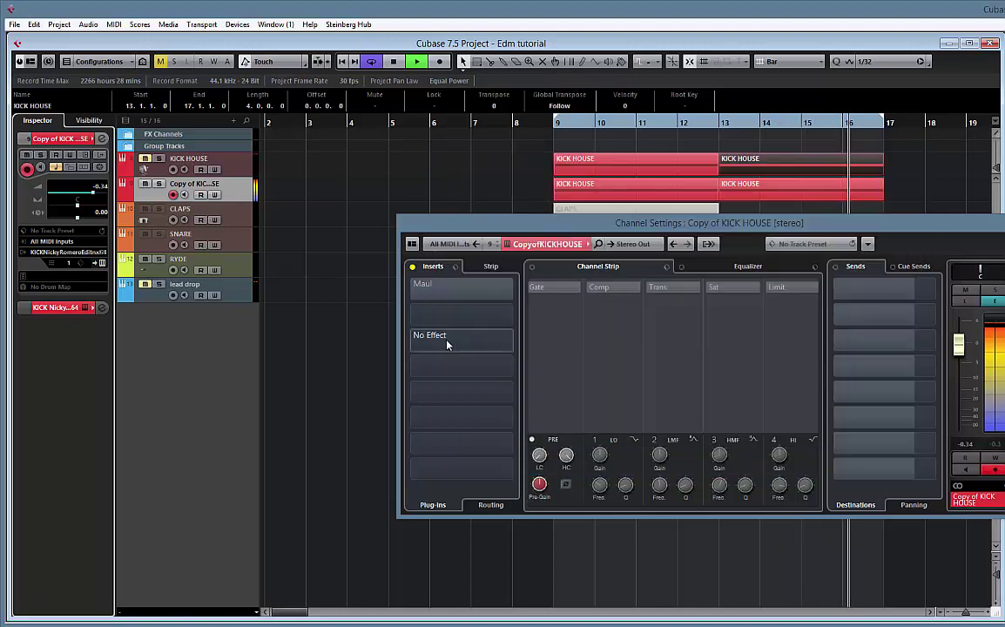
- Replace the bypassed Maul insert on the copied KICK HOUSE channel with FabFilter Pro-Q 2
click(512, 290)
click(507, 225)
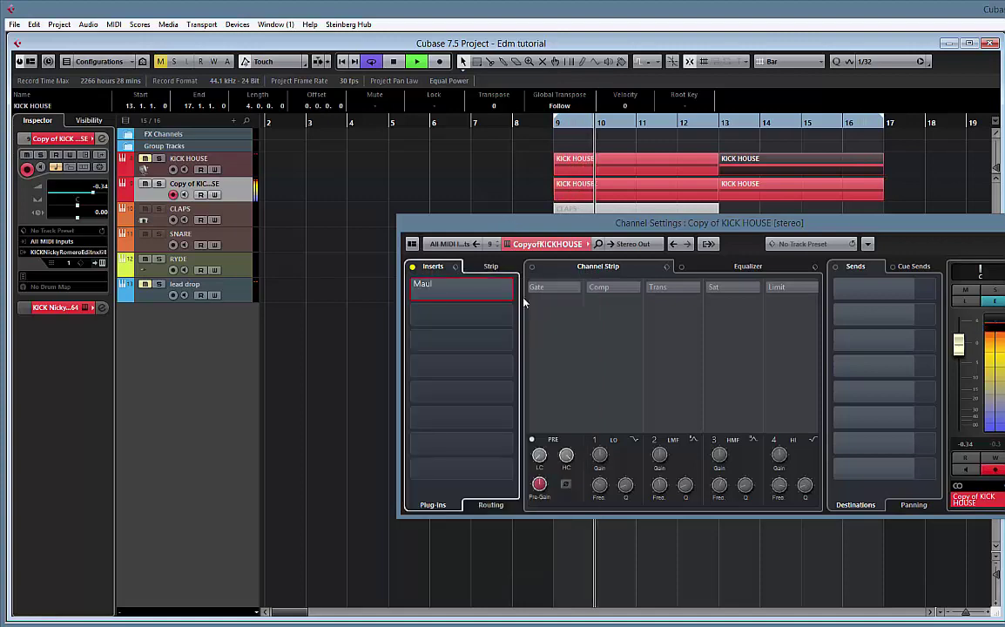
click(512, 291)
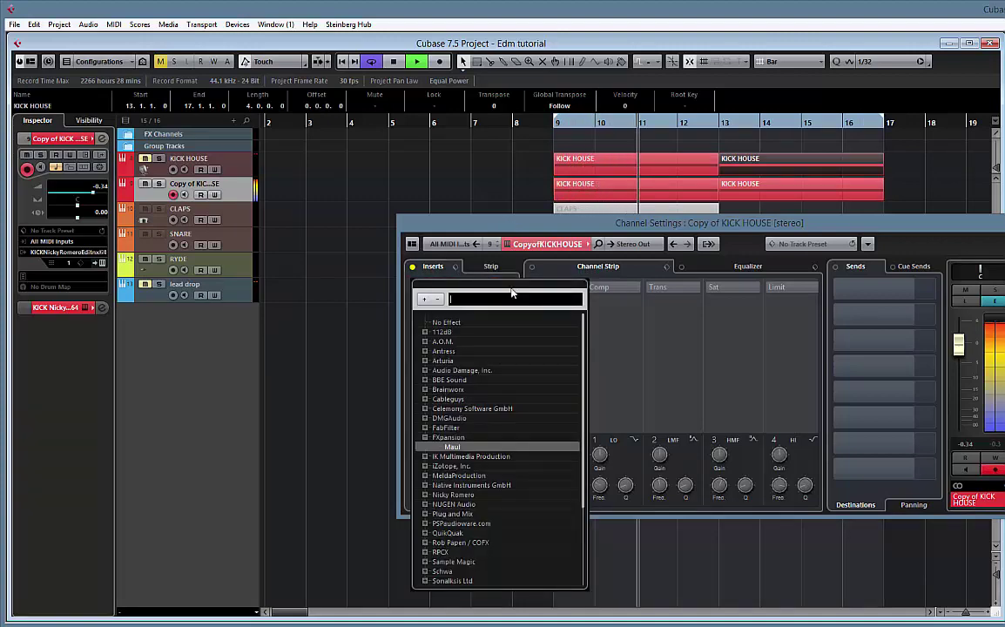
text(fab)
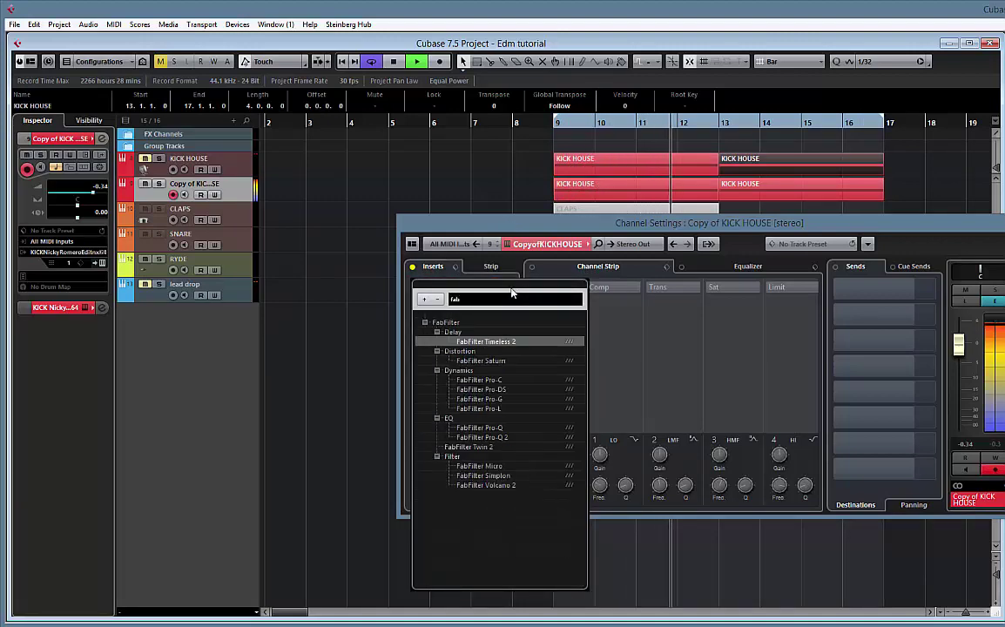
click(492, 437)
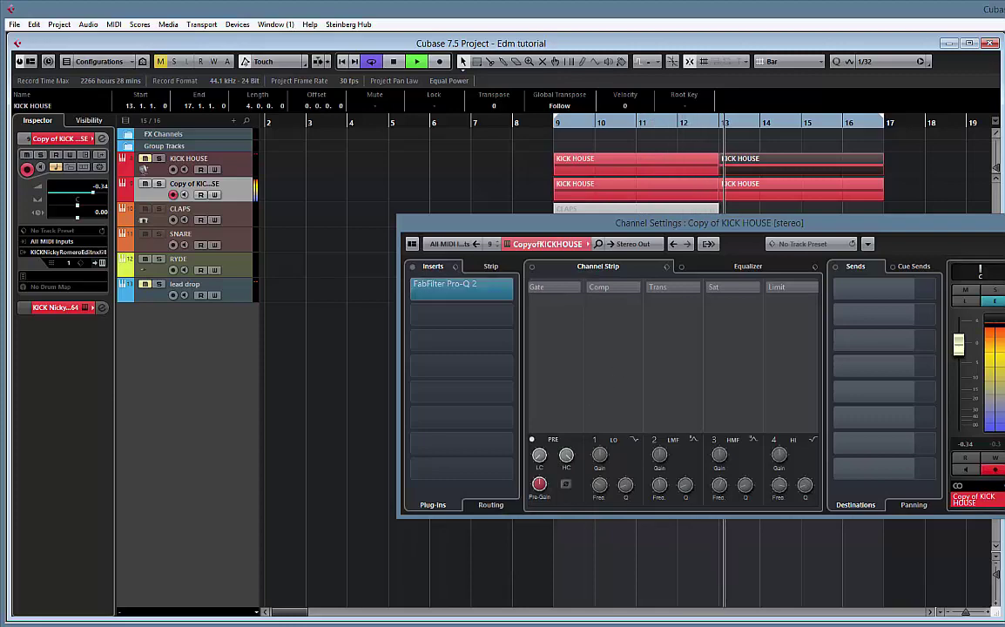
- Load the Low Cut Brickwall preset in the copied kick's Pro-Q 2 and close the plug-in
drag(398, 103, 386, 115)
click(725, 155)
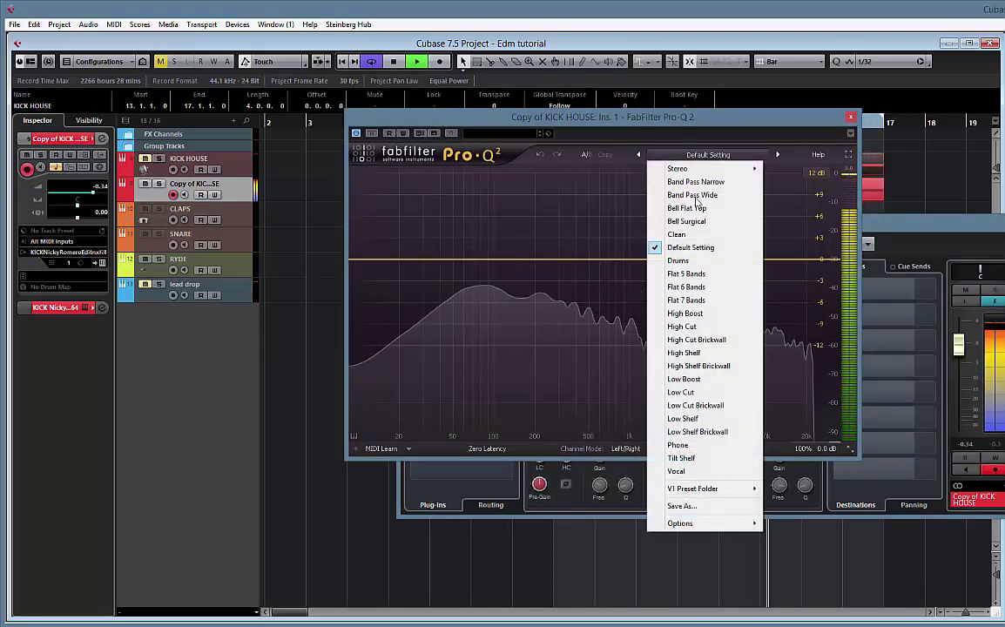
click(714, 407)
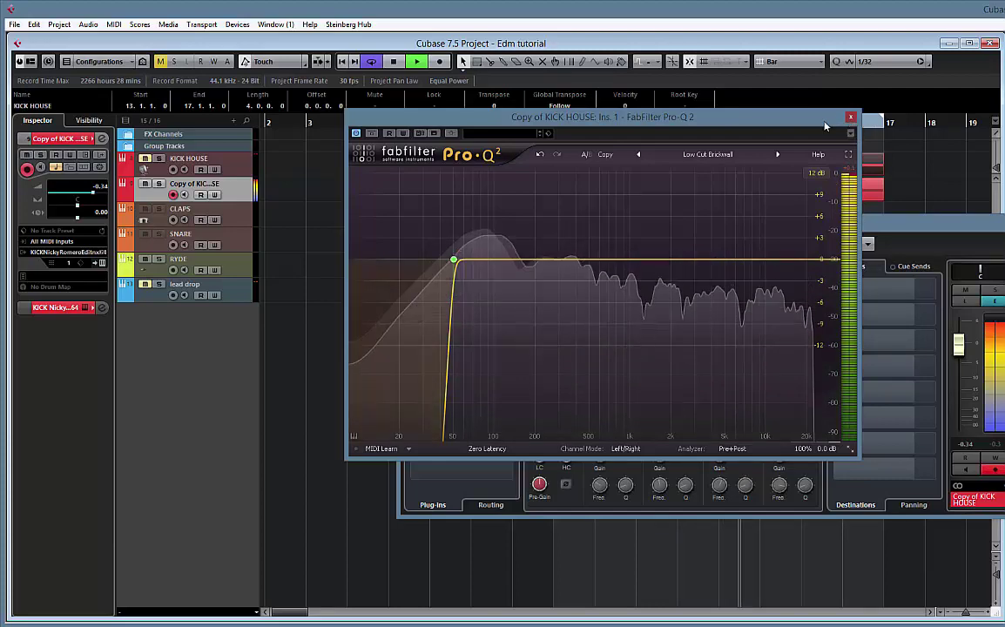
click(851, 118)
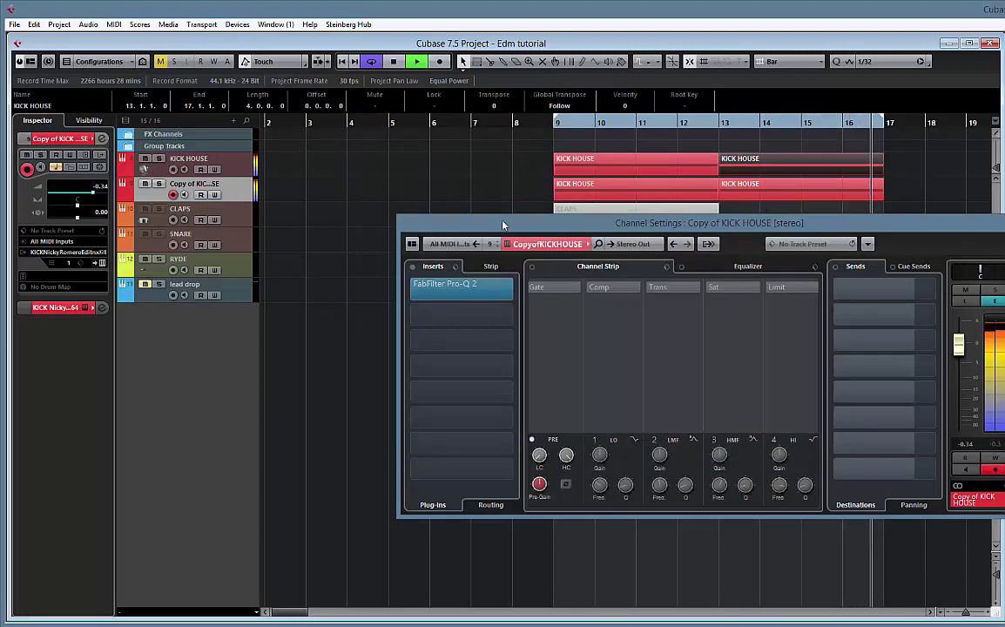
- Select the original KICK HOUSE track and insert VolumeShaper3-64bit after Maul on its channel
drag(505, 222, 473, 218)
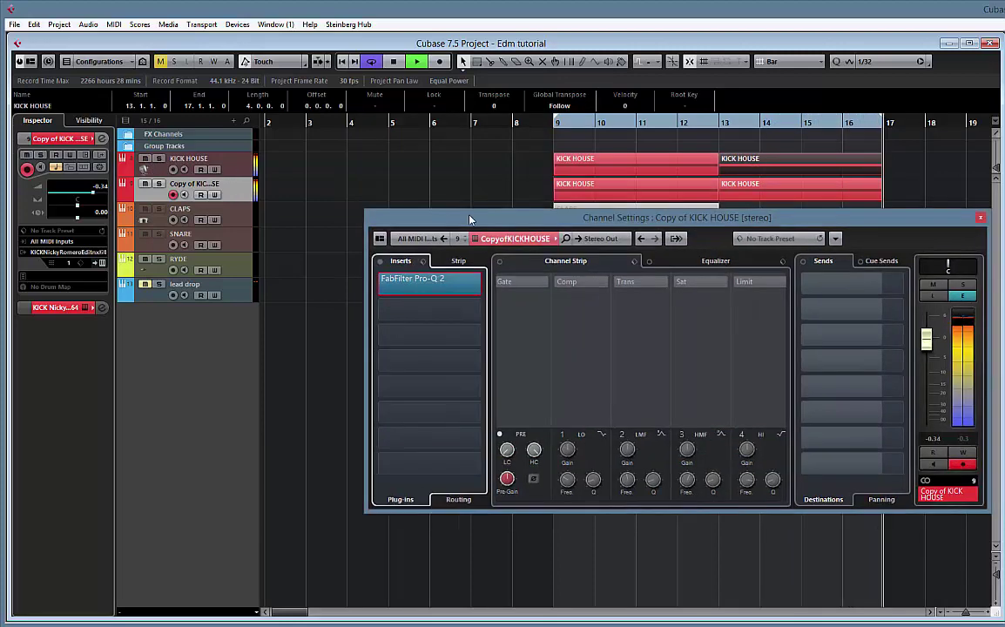
click(236, 170)
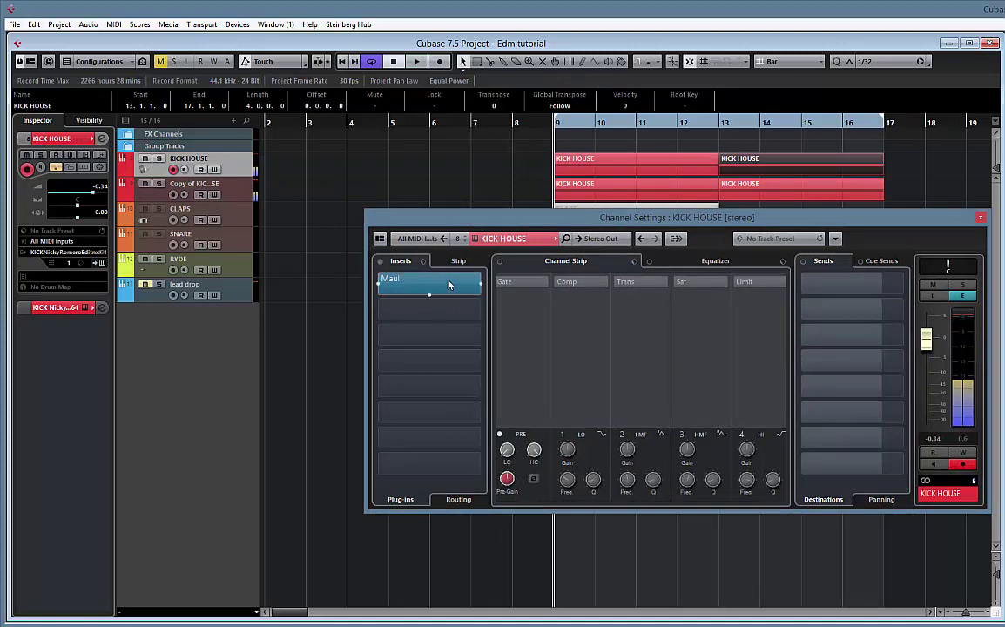
click(479, 310)
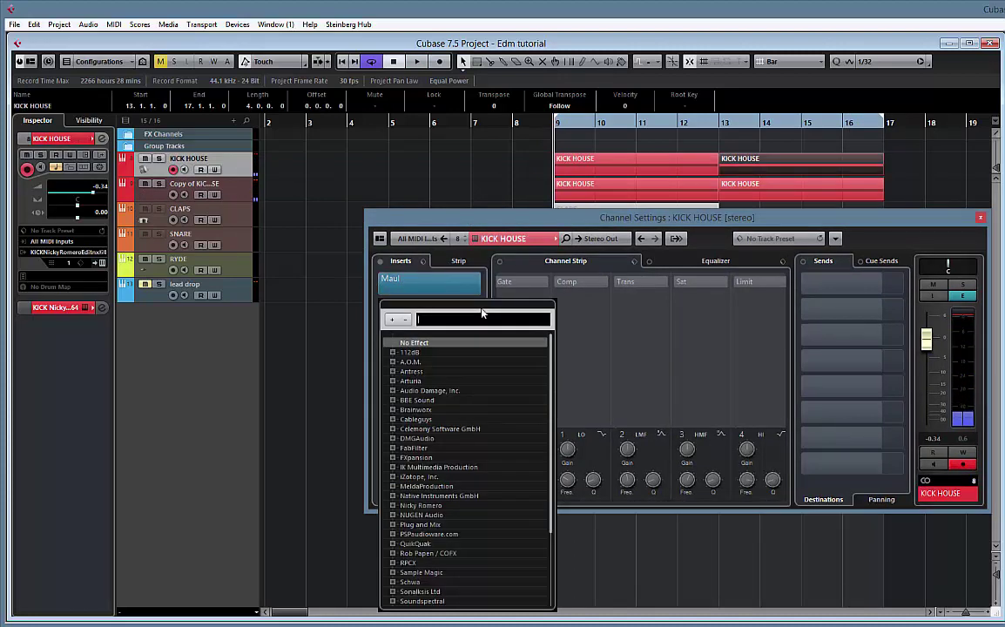
text(volume)
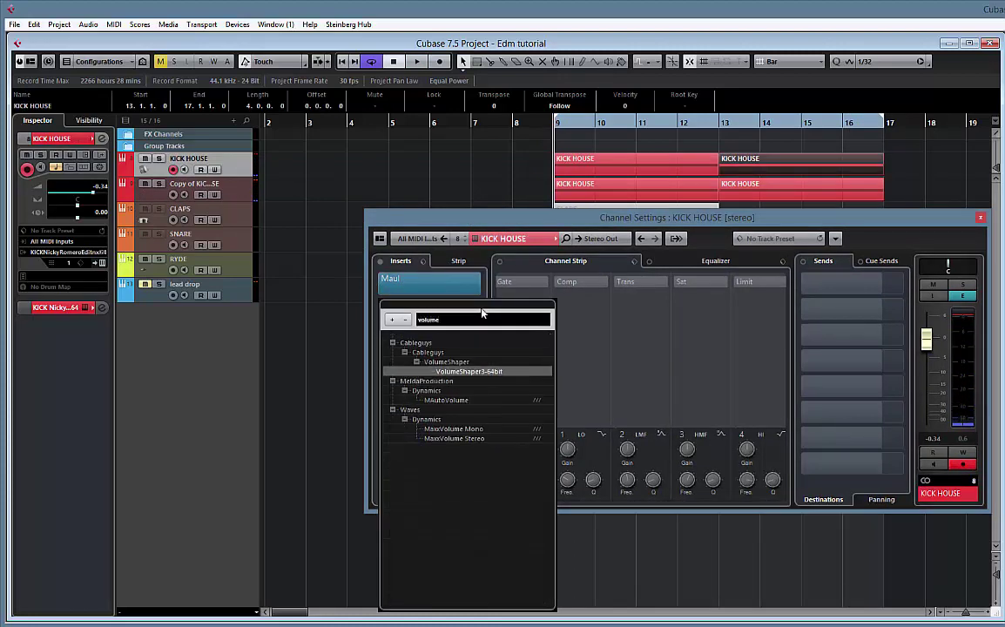
key(Return)
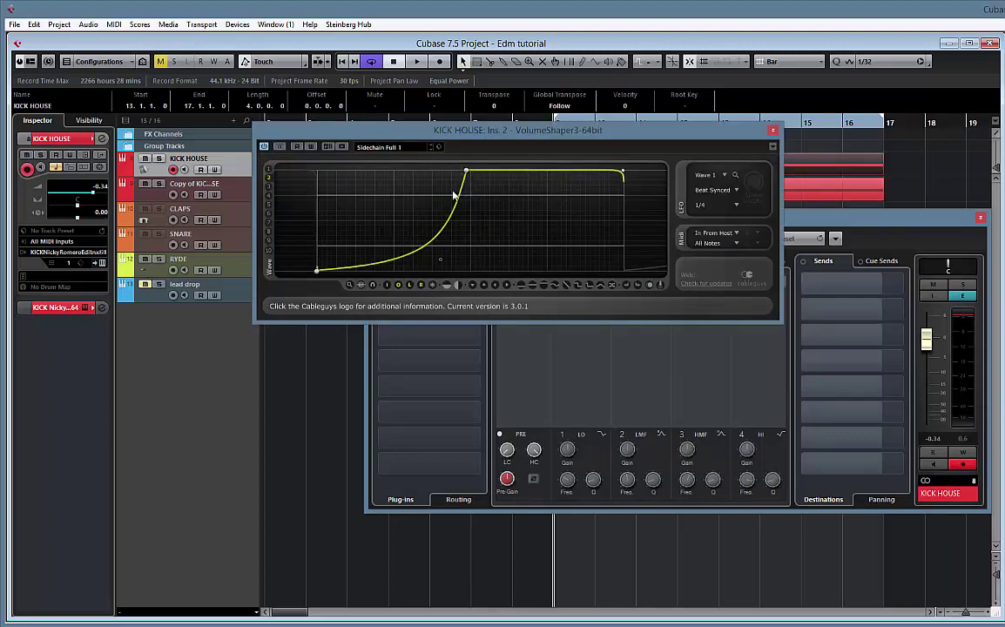
- During playback, reshape the VolumeShaper curve to start above silence and rise gradually to full level just before mid-cycle
drag(440, 263, 377, 267)
drag(466, 171, 404, 171)
key(space)
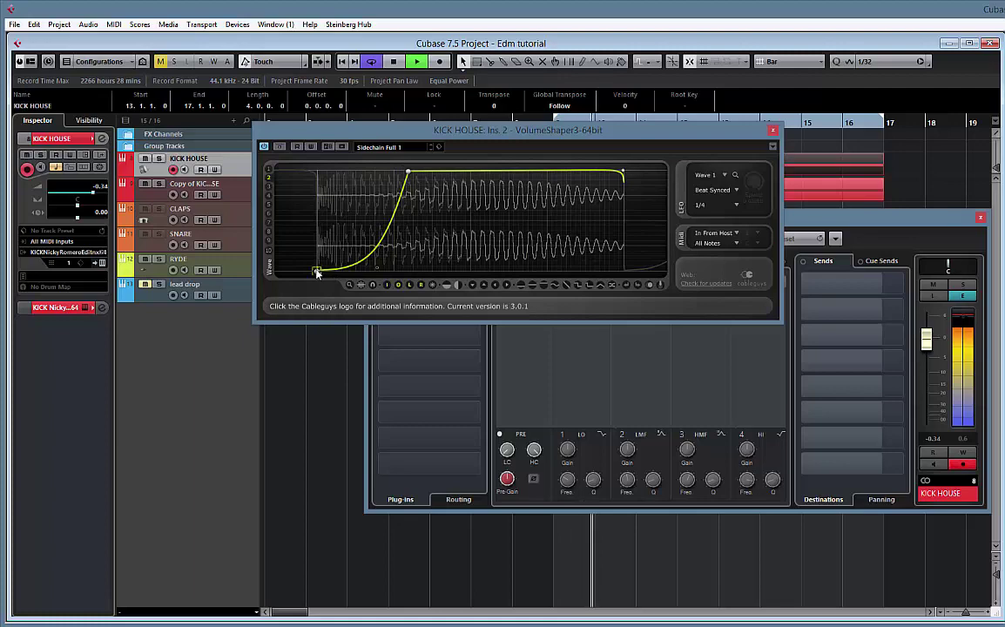
drag(316, 273, 380, 245)
drag(407, 171, 458, 172)
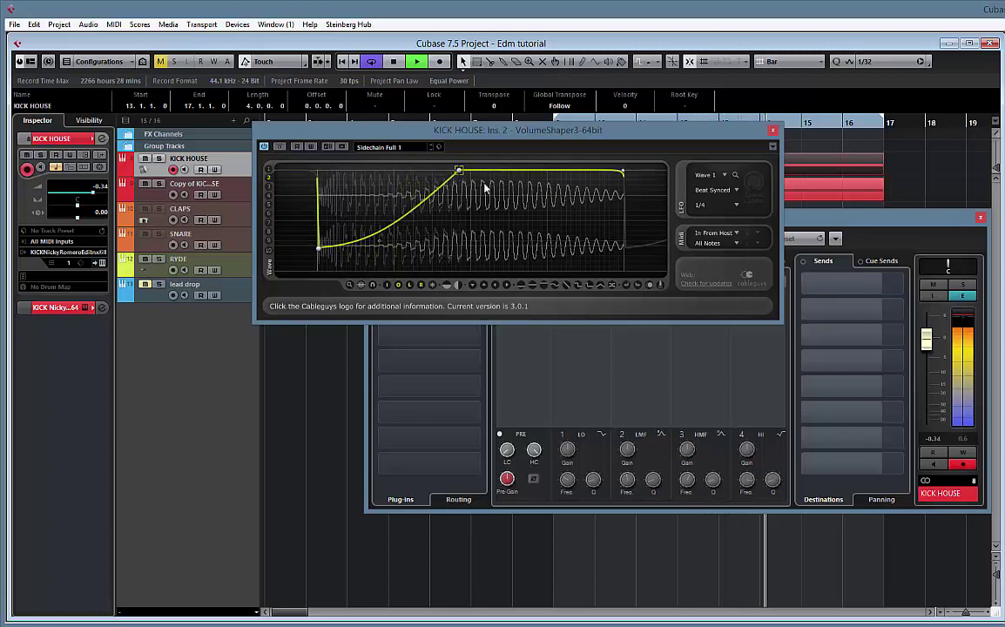
key(space)
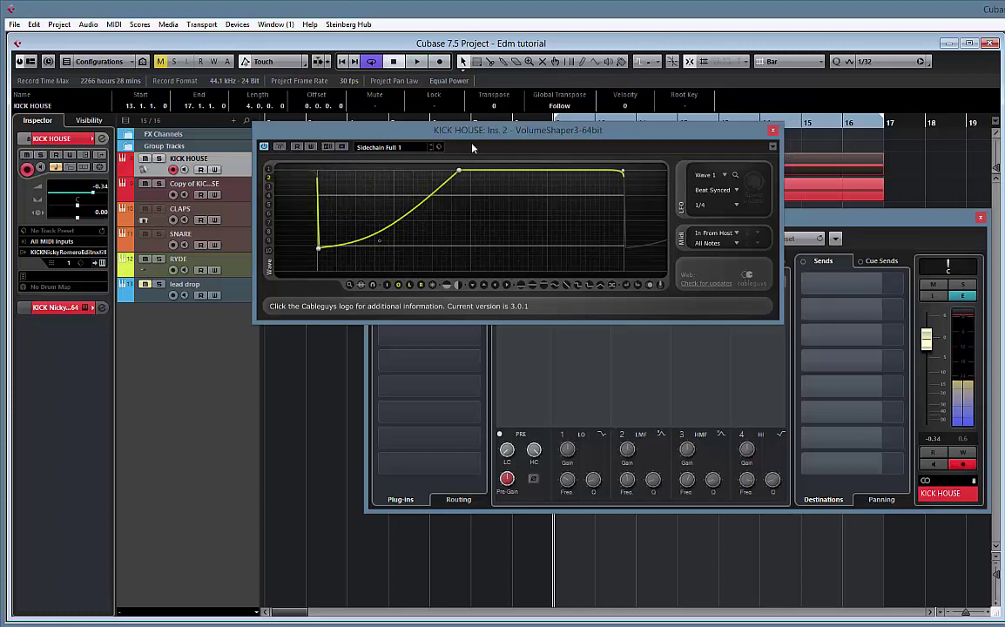
- Compare the layered kick's sound with VolumeShaper bypassed and active
click(279, 147)
key(space)
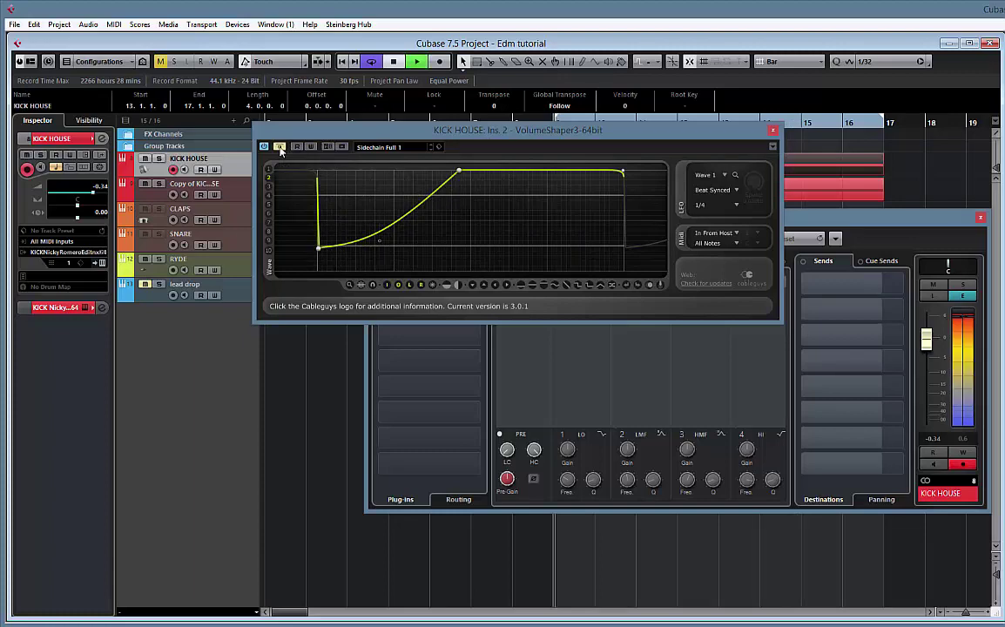
key(space)
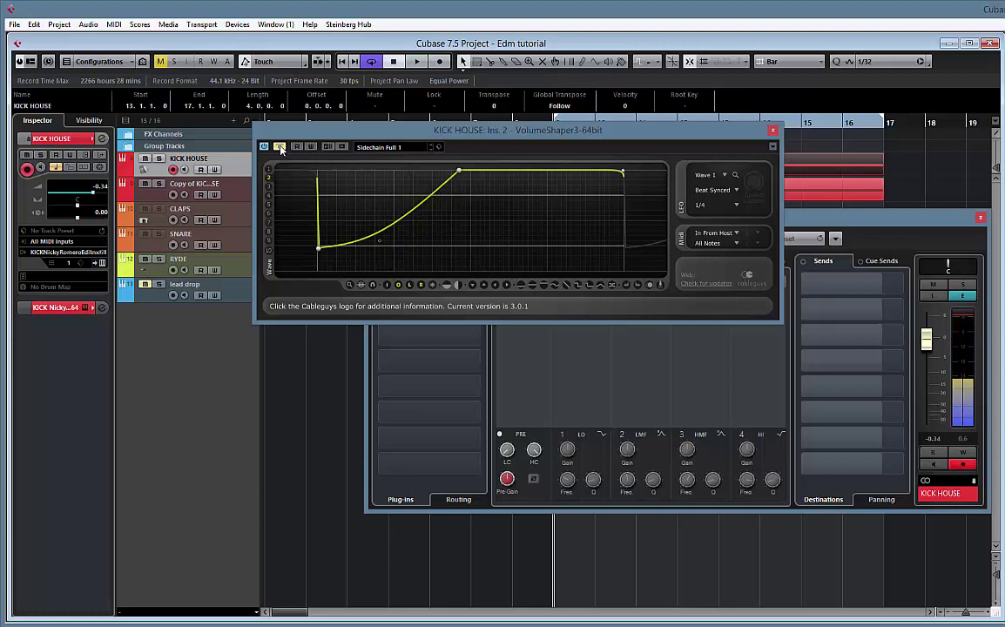
key(space)
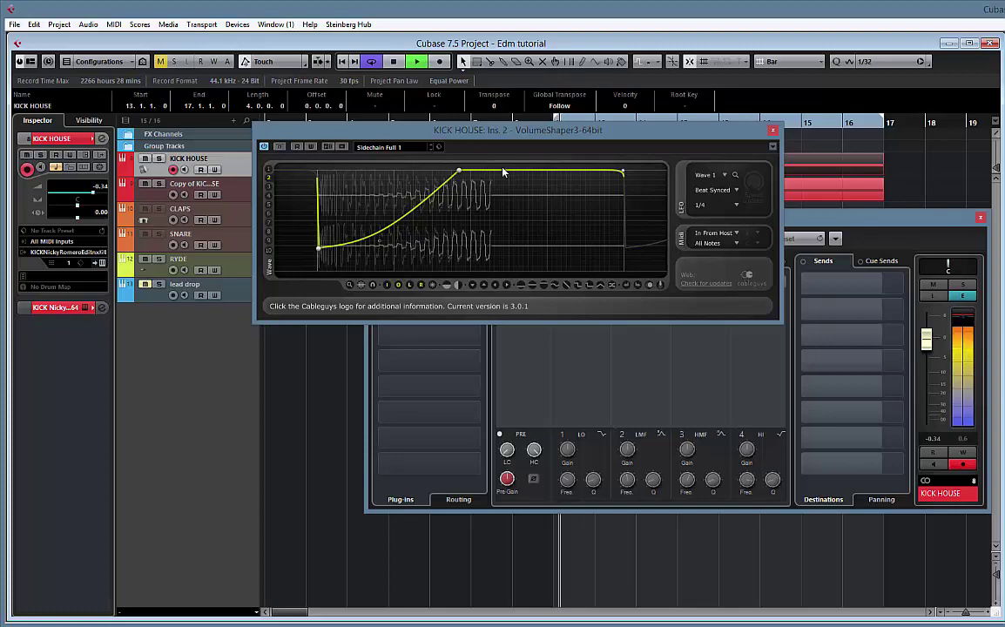
key(space)
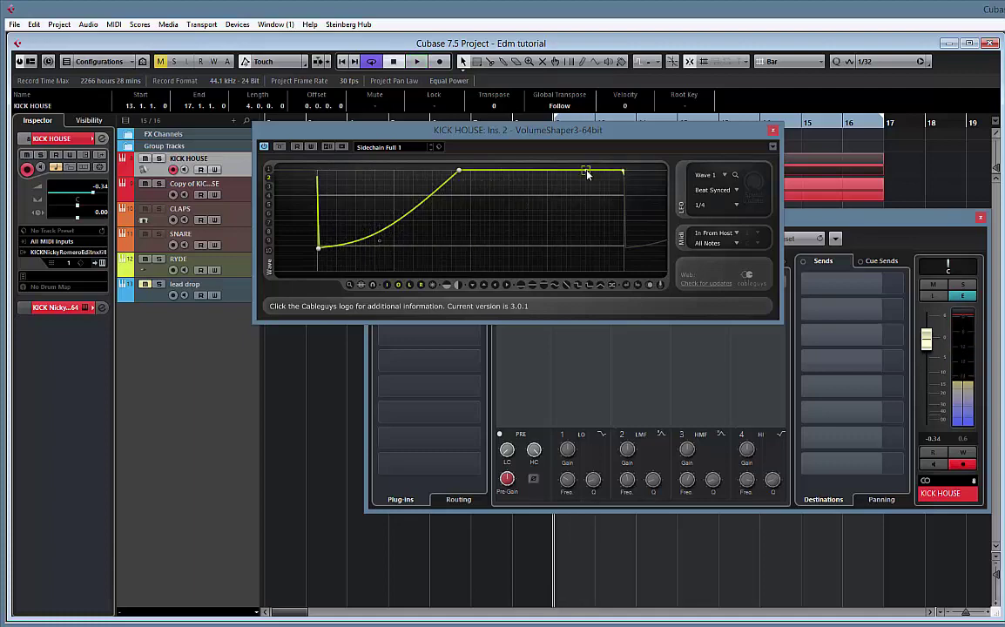
- Shape the end of the VolumeShaper curve into a steep, inward-curved fall from full level to zero, checking it in playback
drag(624, 172, 622, 269)
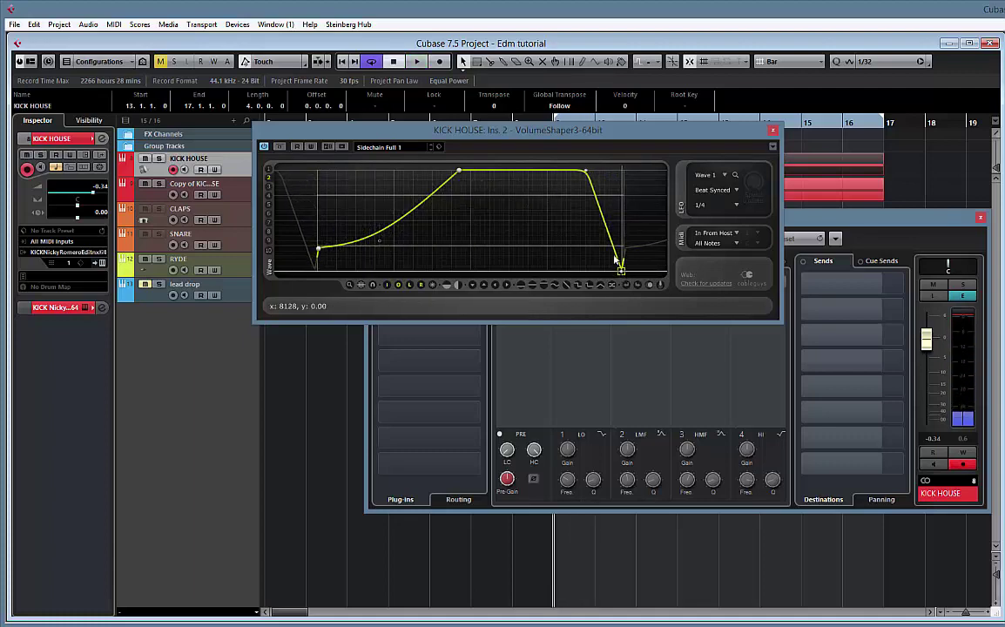
key(space)
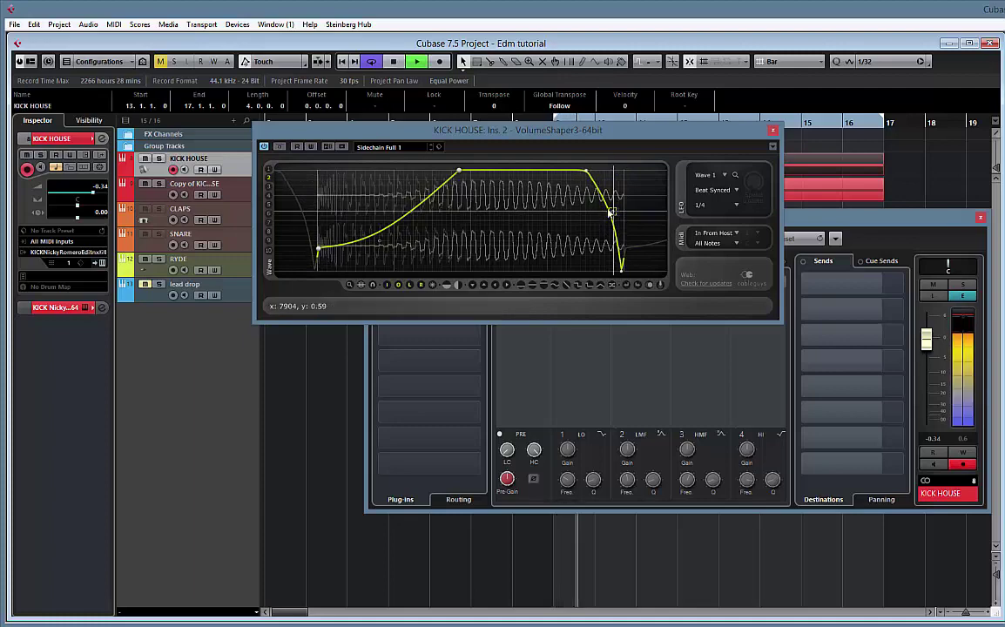
drag(587, 172, 559, 172)
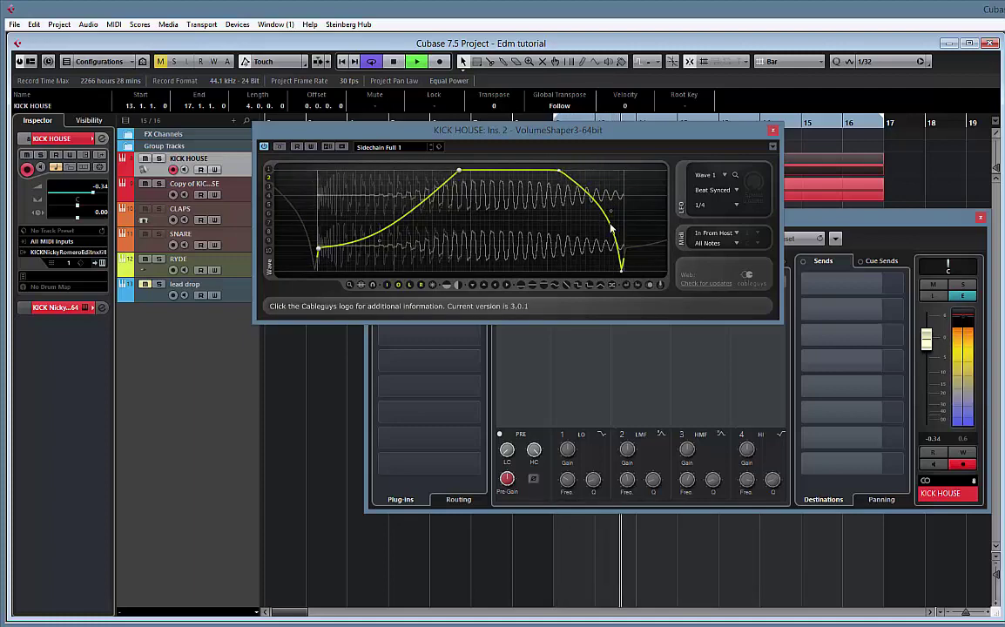
drag(612, 228, 631, 272)
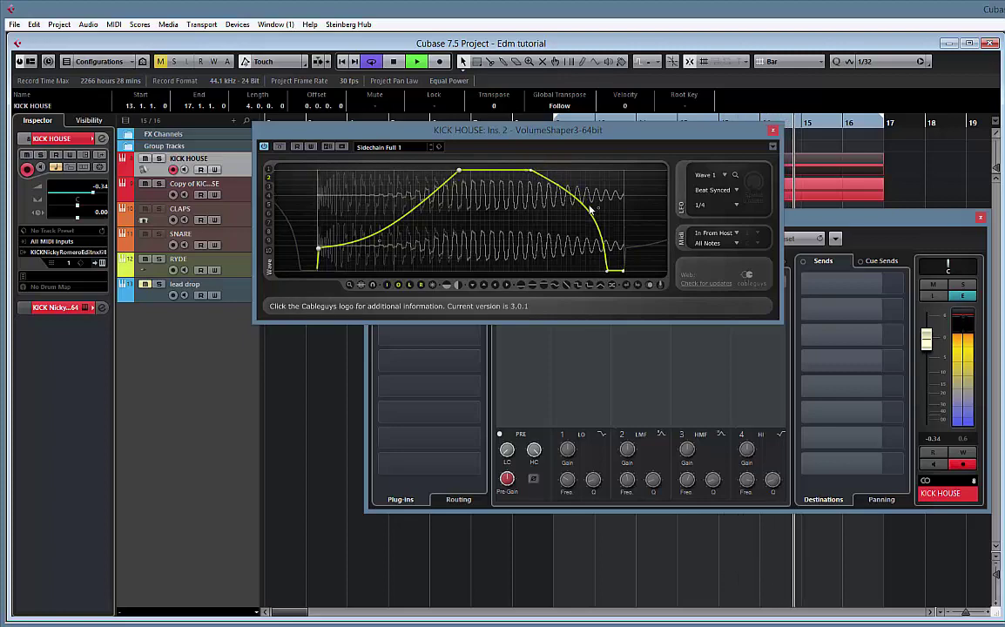
drag(550, 173, 558, 227)
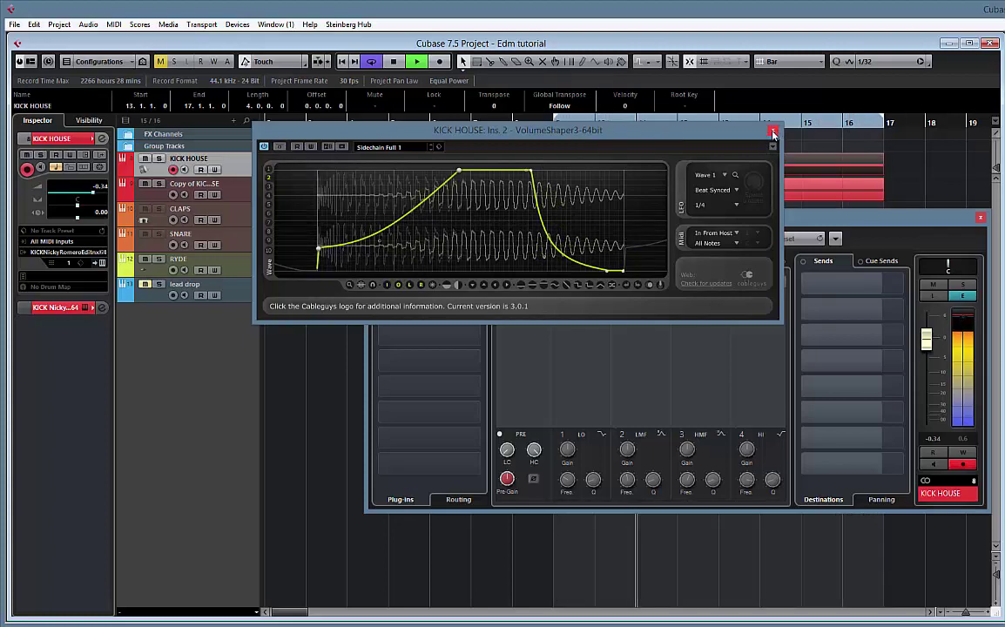
key(space)
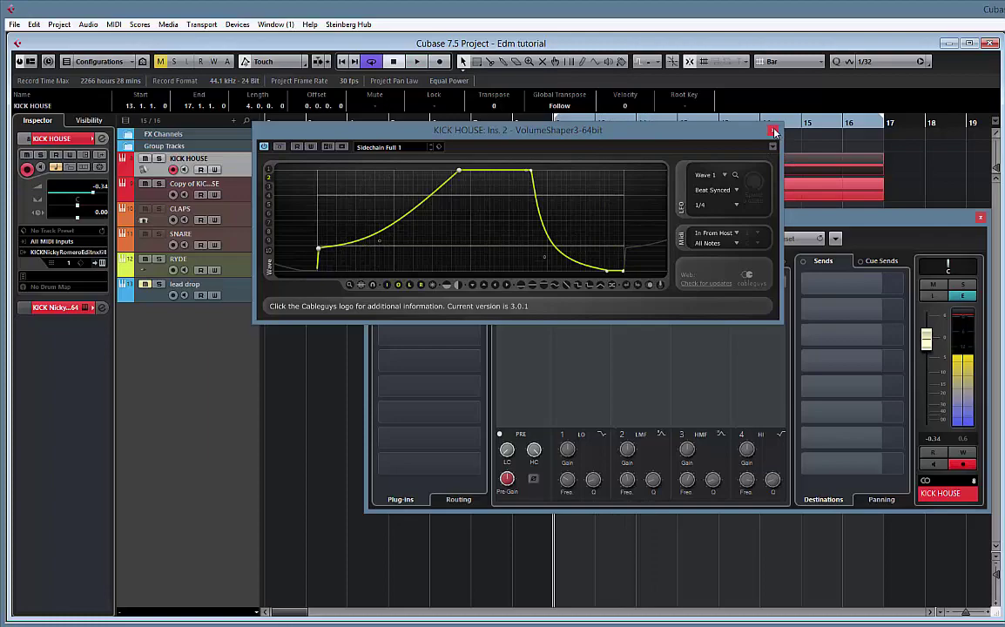
- Close VolumeShaper and the KICK HOUSE channel settings to reveal the arrangement
click(773, 132)
drag(754, 230, 627, 246)
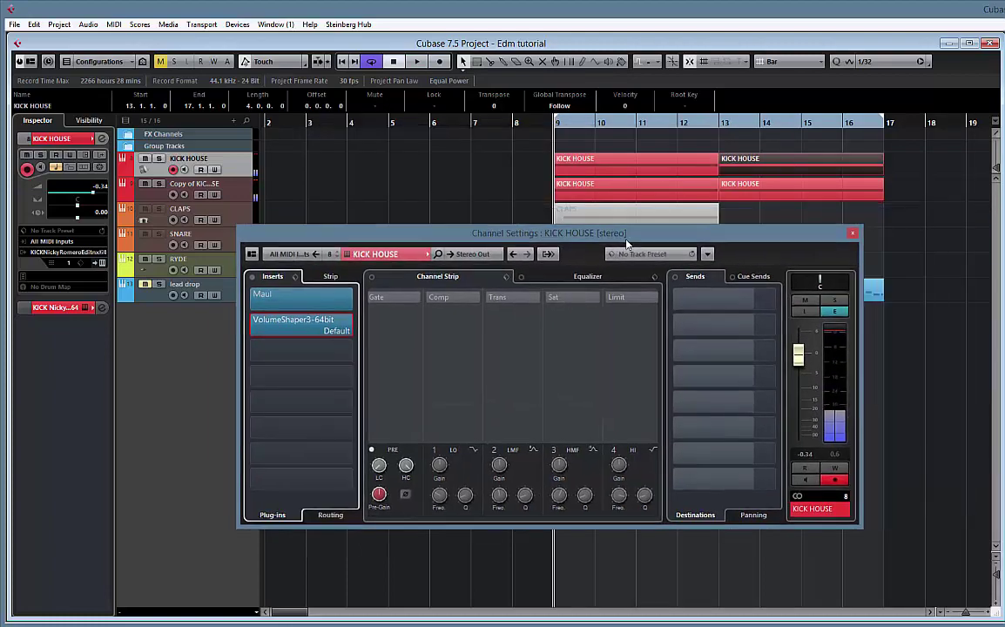
drag(748, 252, 820, 286)
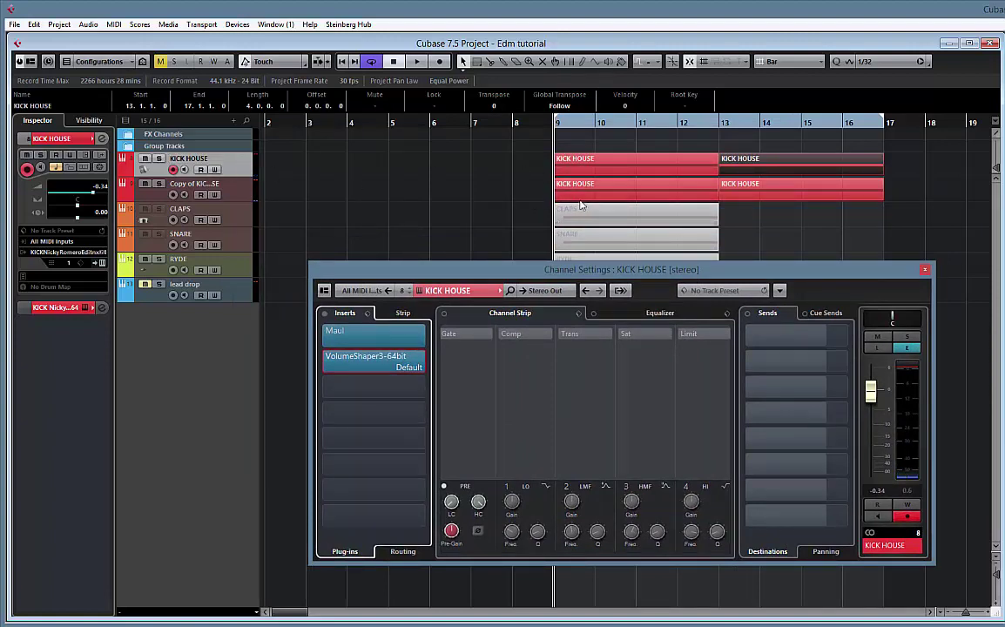
click(925, 270)
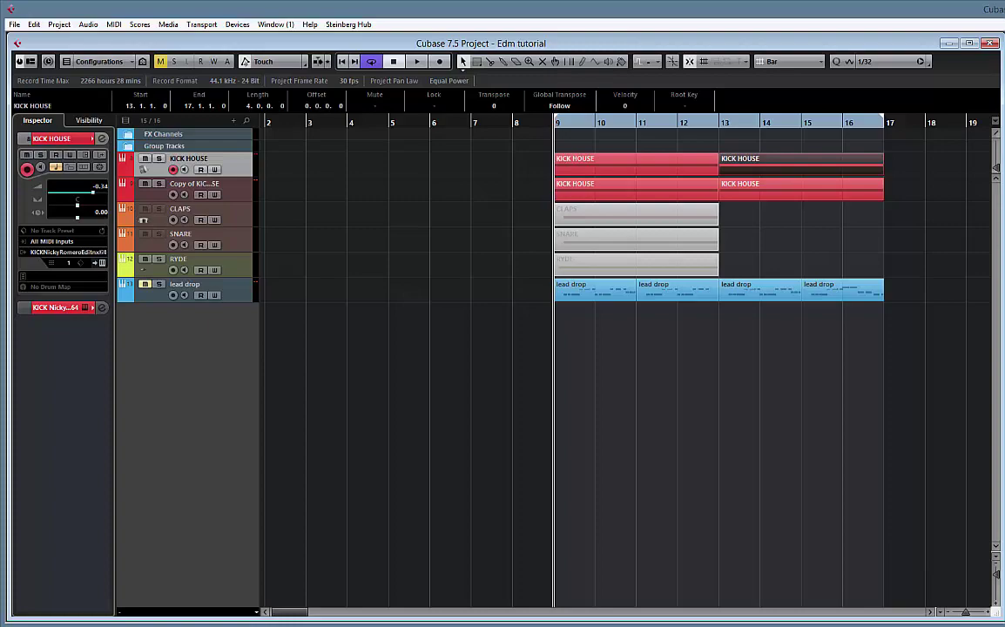
- Open MediaBay and browse the Melbourne Melody Loops Vol. 1 and Sounds to Sample - Melbourne Drops folders in the EDM location
key(F5)
drag(727, 58, 585, 52)
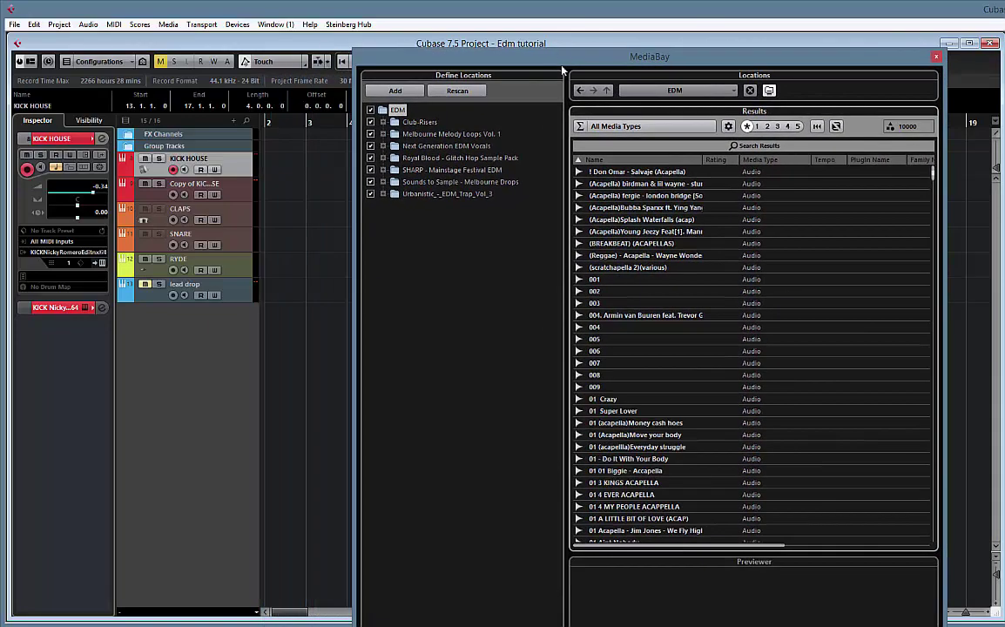
click(383, 134)
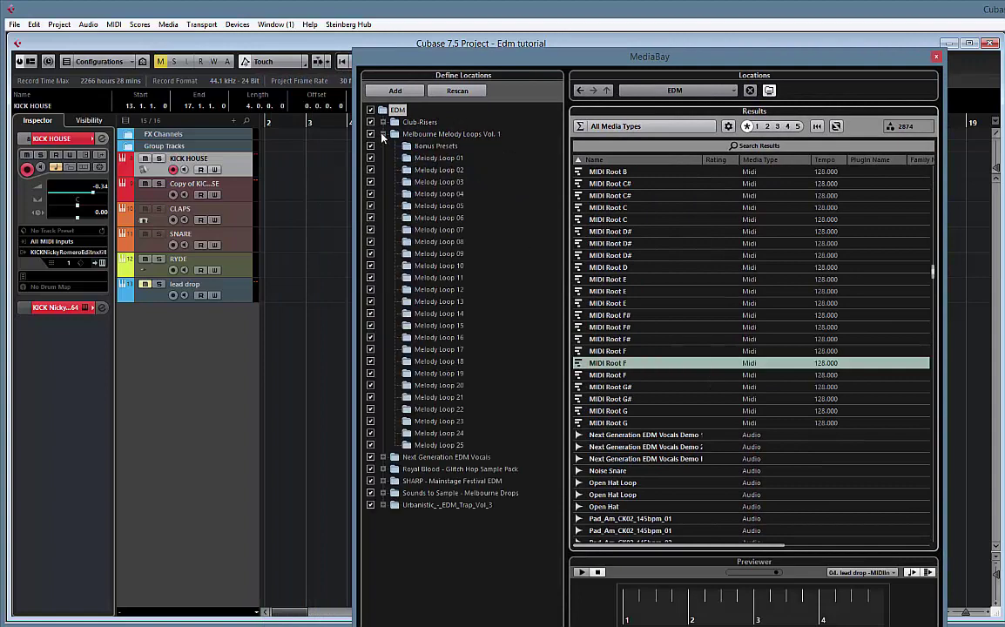
click(383, 135)
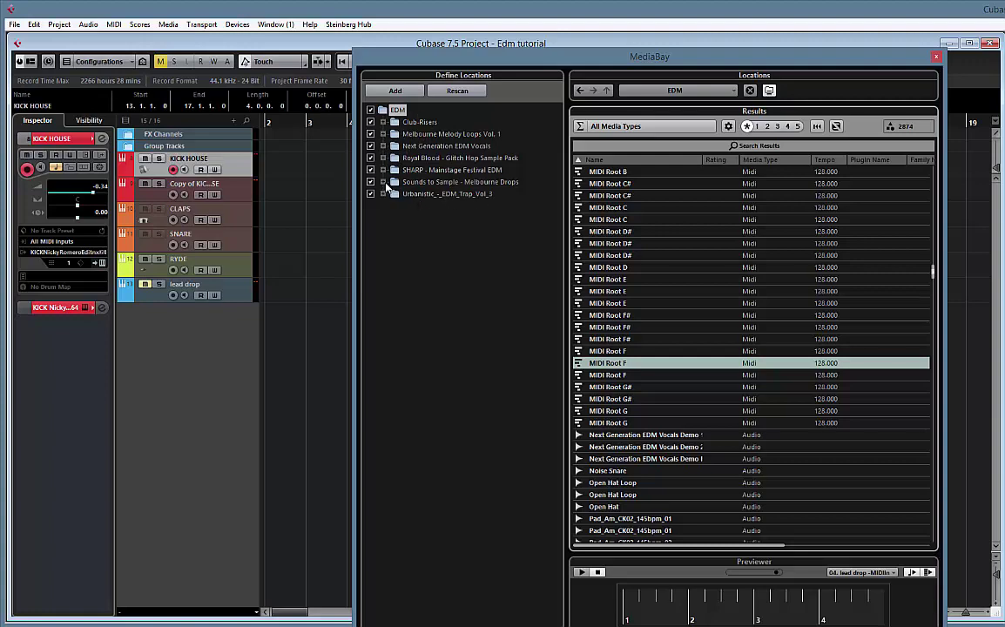
click(383, 182)
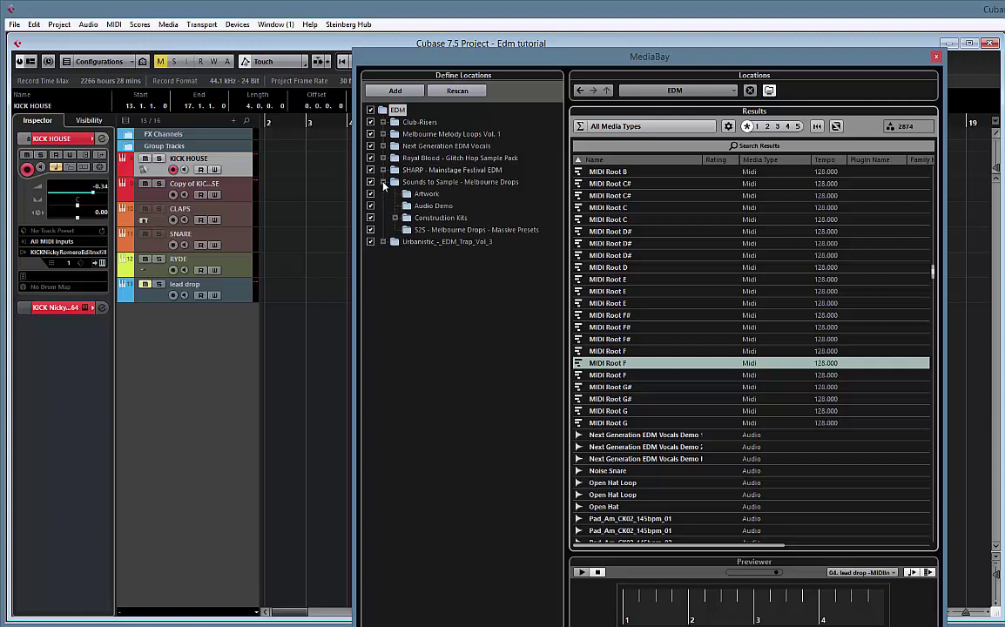
click(383, 182)
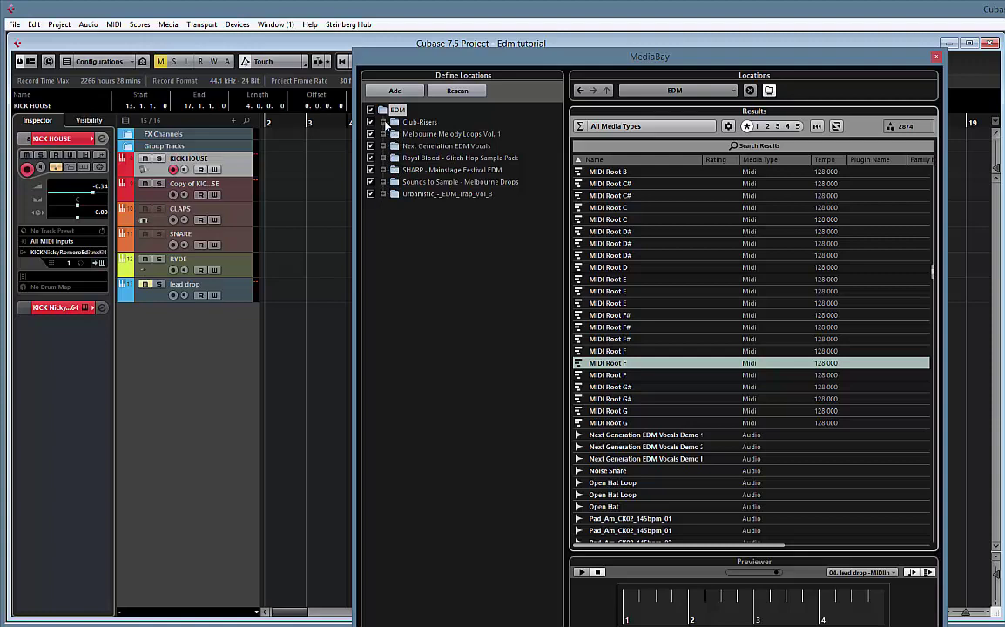
- Switch the media location to VEngence Sounds and list the VEE3 Kicks samples inside Vengeance.Electro.Essentials.Vol.3
click(685, 90)
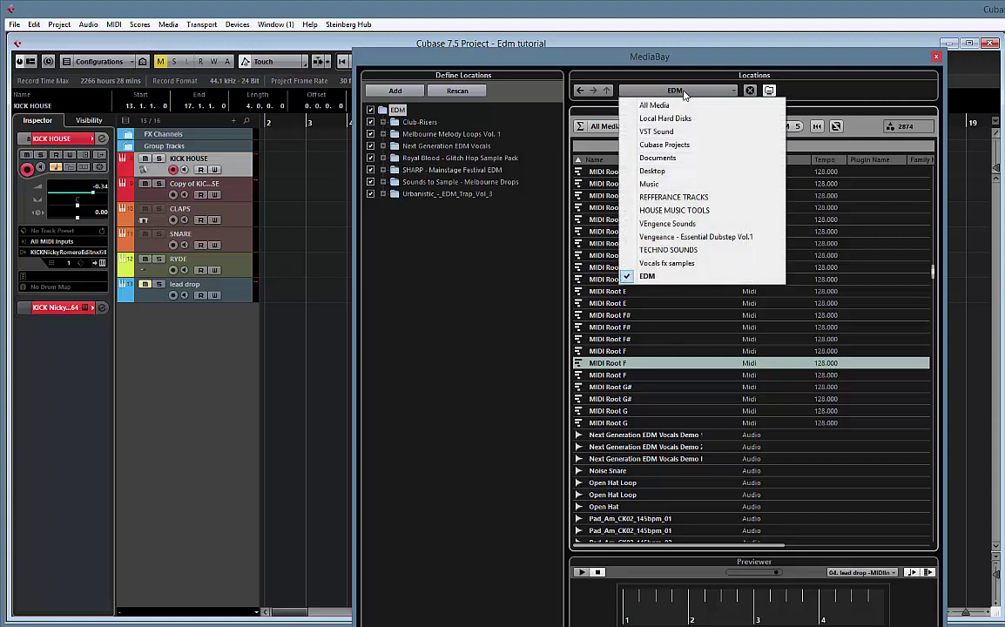
click(667, 224)
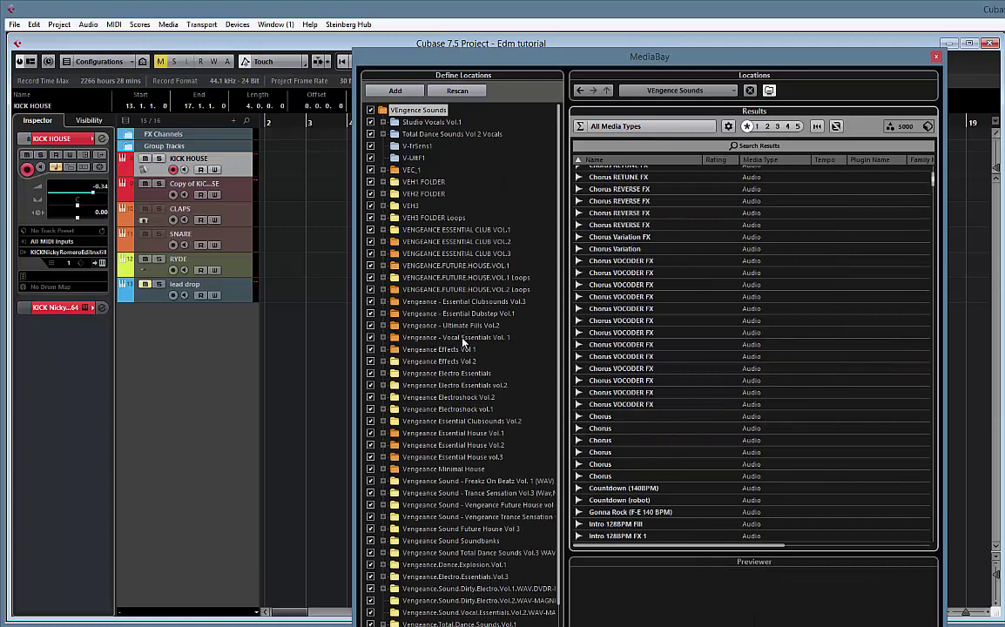
scroll(459, 383, down, 1)
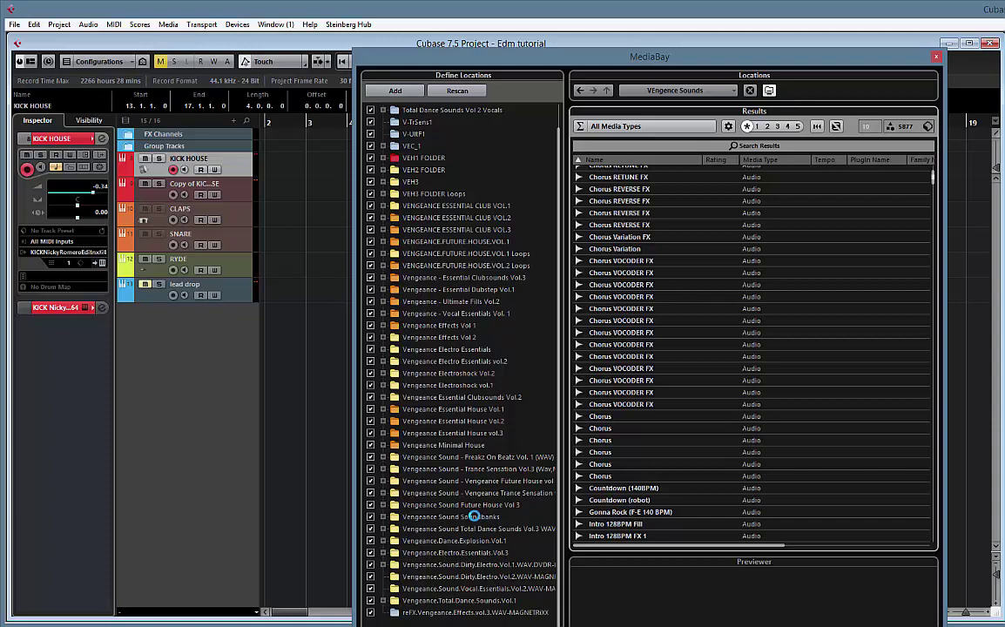
scroll(469, 522, down, 5)
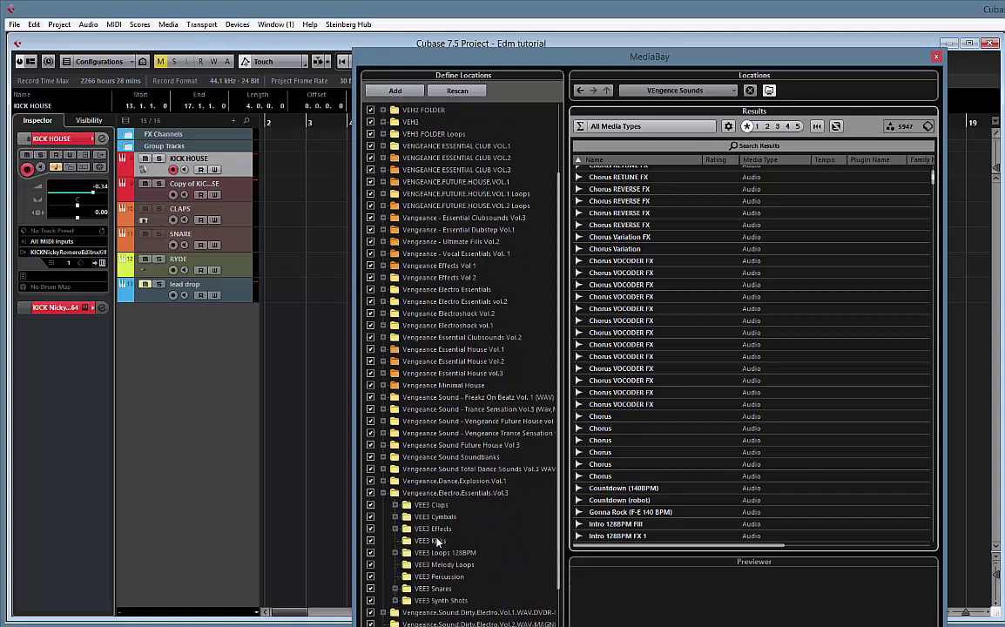
click(435, 540)
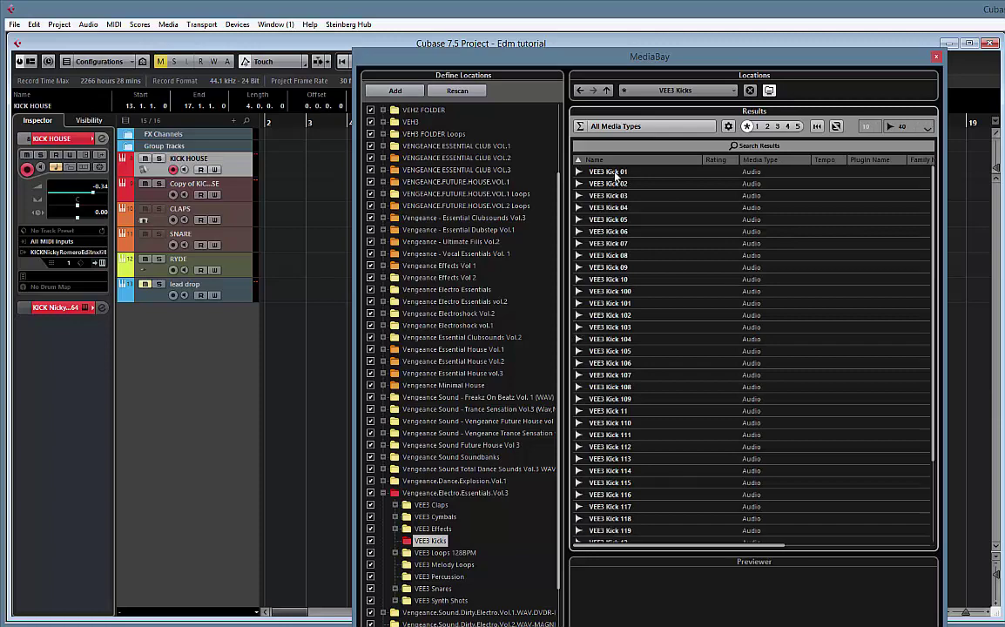
- Audition the samples VEE3 Kick 01, 02 and 03, and close MediaBay
click(615, 173)
click(634, 183)
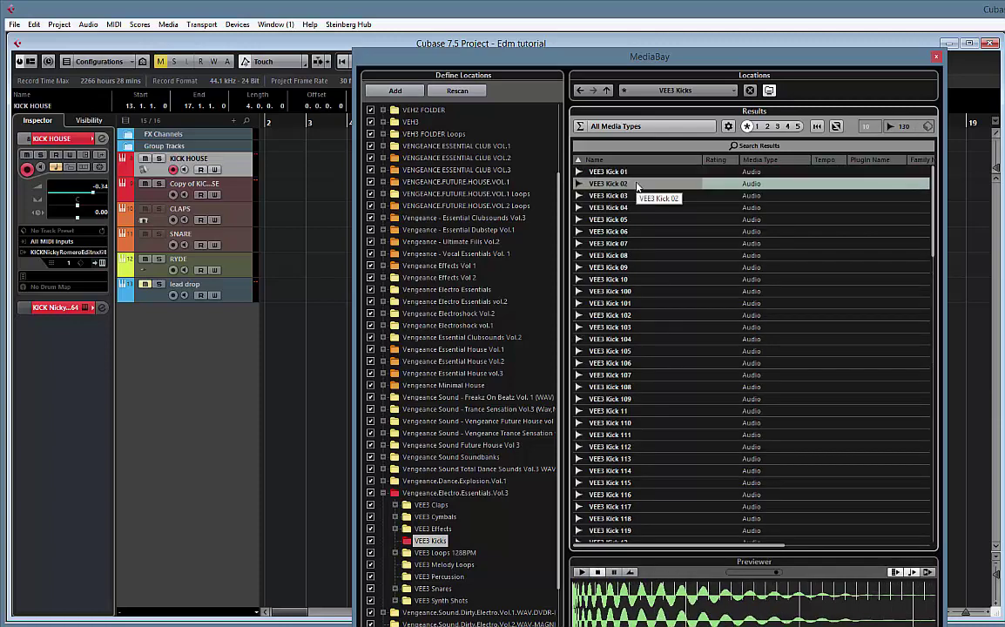
click(645, 198)
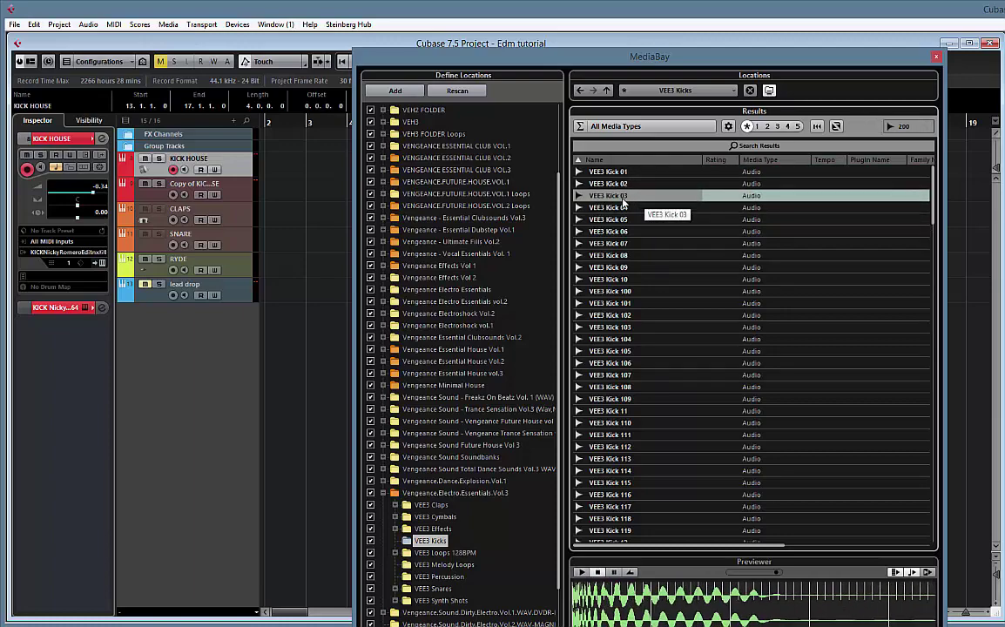
click(936, 56)
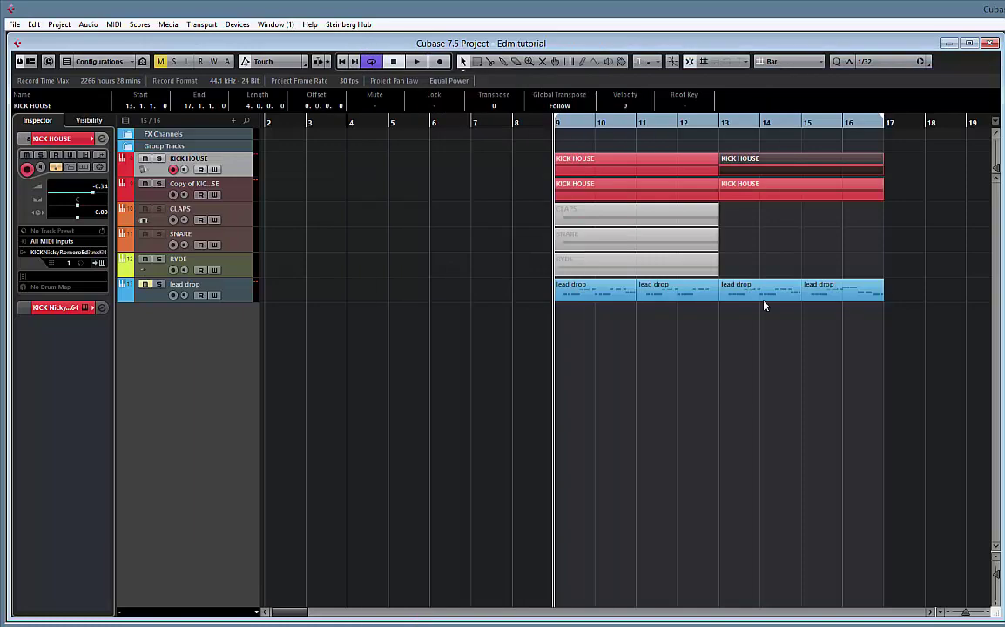
- Add one instrument track with Groove Agent SE below the Copy of KICK HOUSE track
right_click(244, 191)
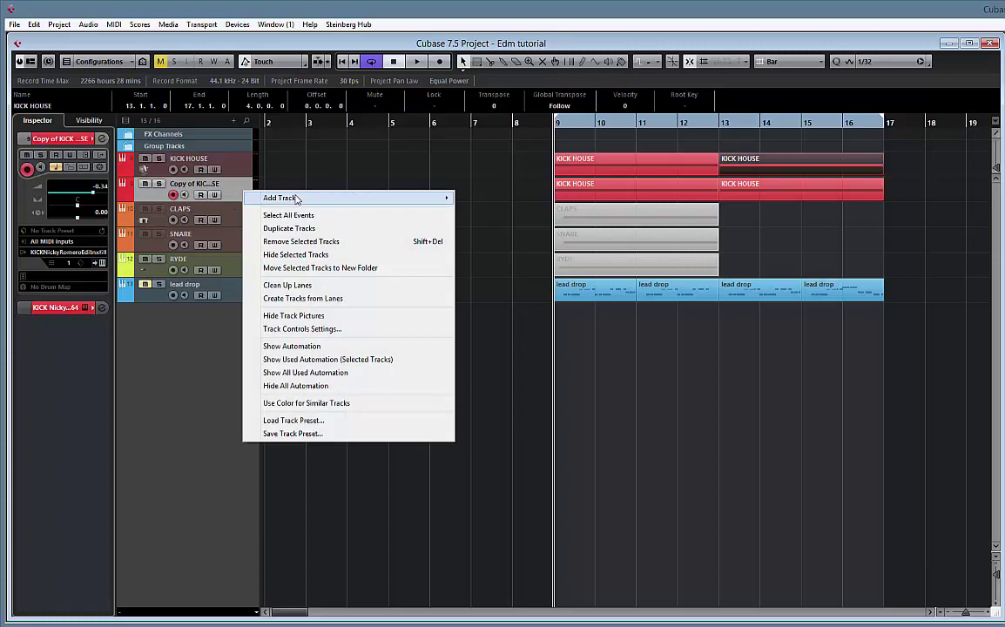
mouse_move(435, 197)
click(496, 211)
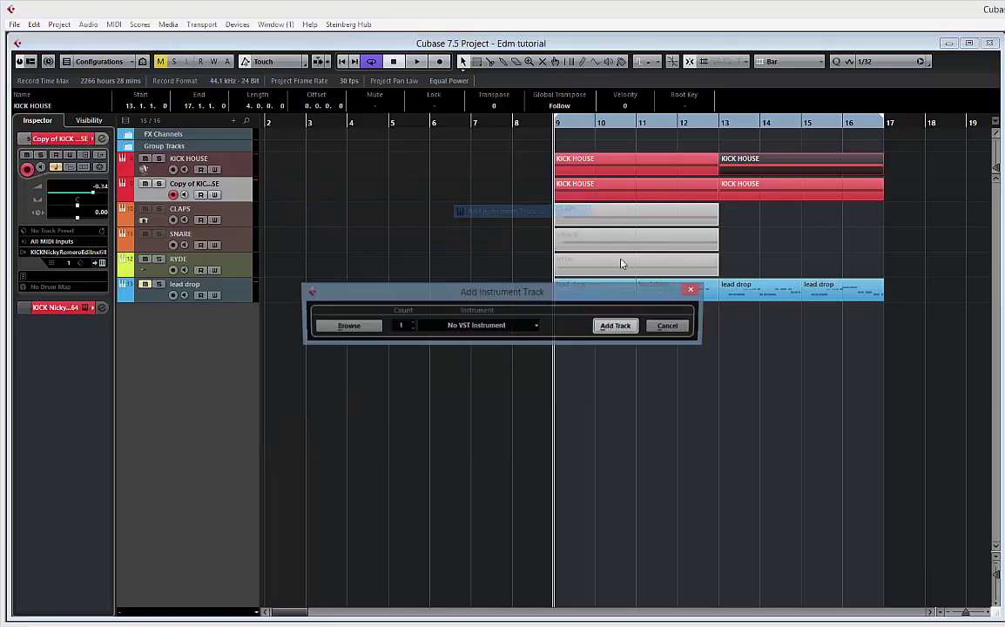
click(476, 326)
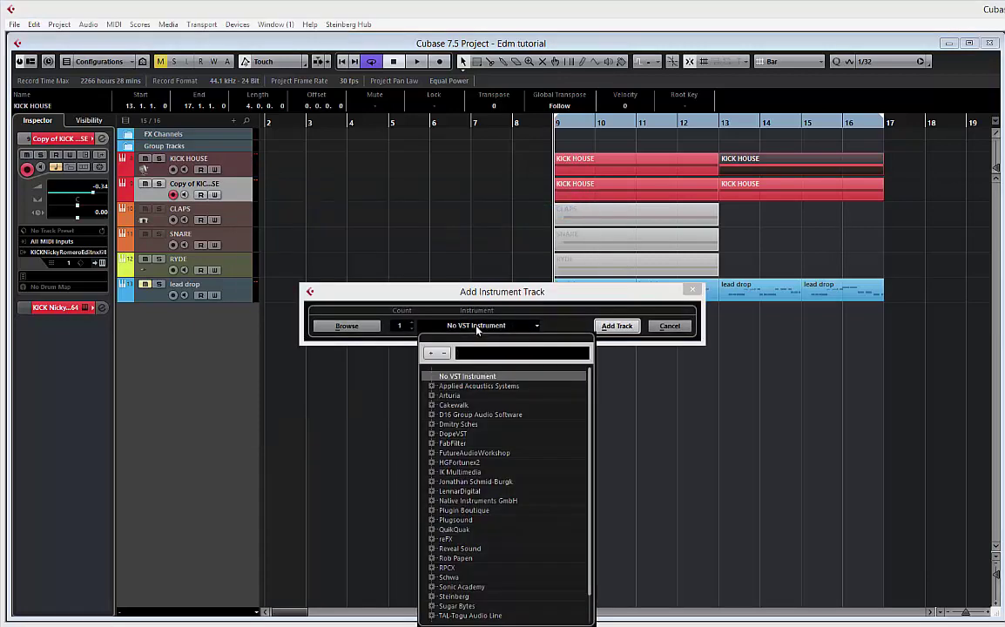
text(groo)
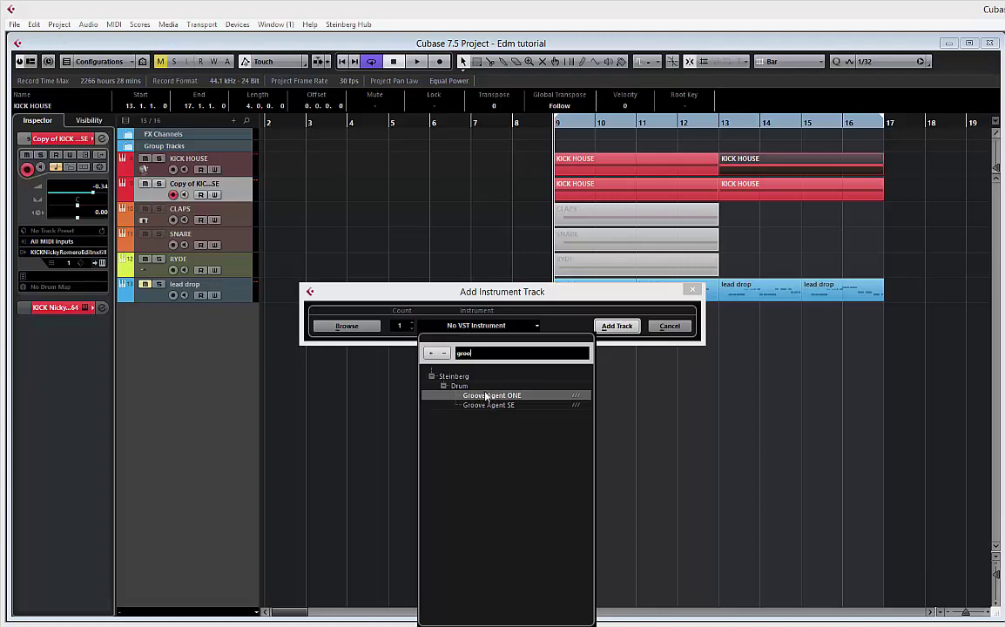
click(488, 405)
click(615, 328)
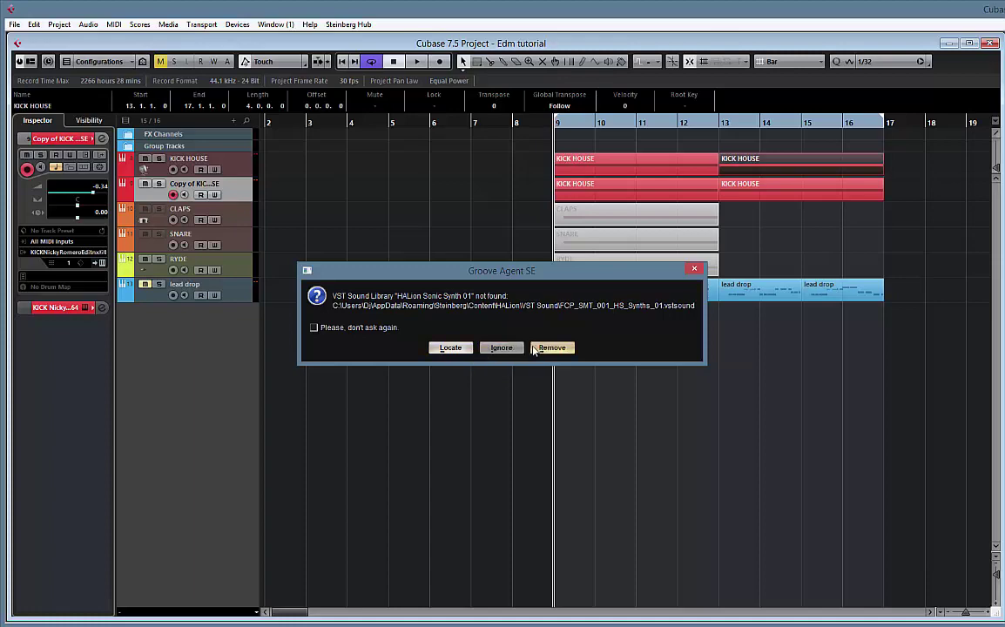
- Ignore the missing HALion Sonic sound libraries and suppress further prompts about them
click(503, 348)
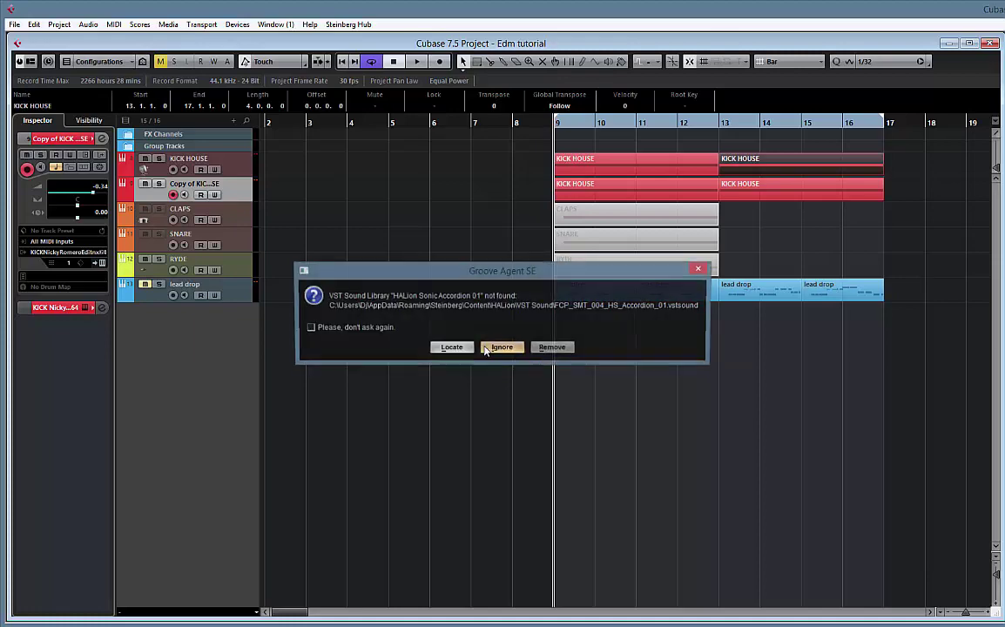
click(546, 350)
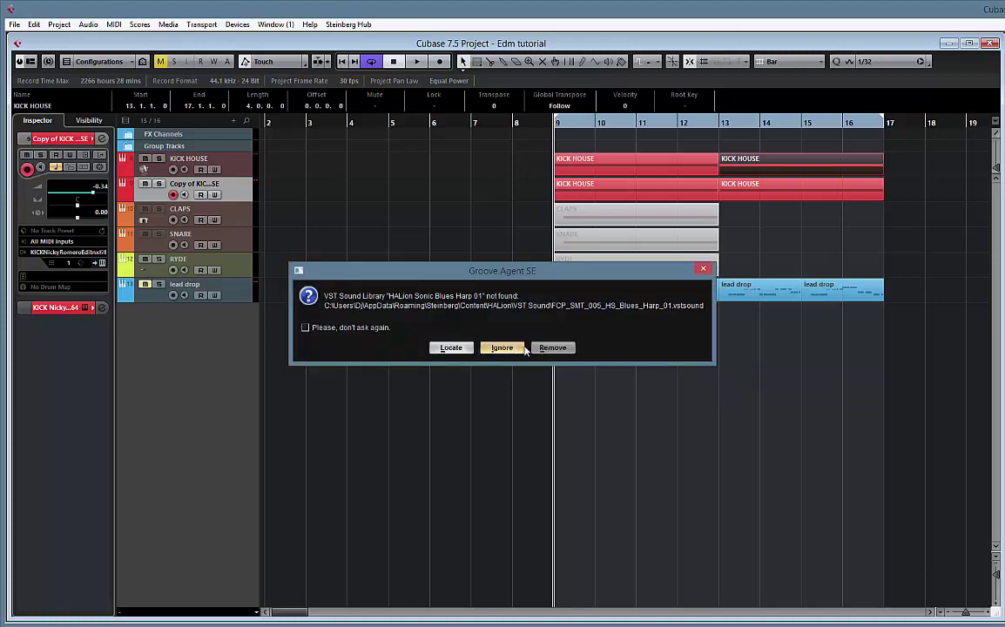
click(532, 349)
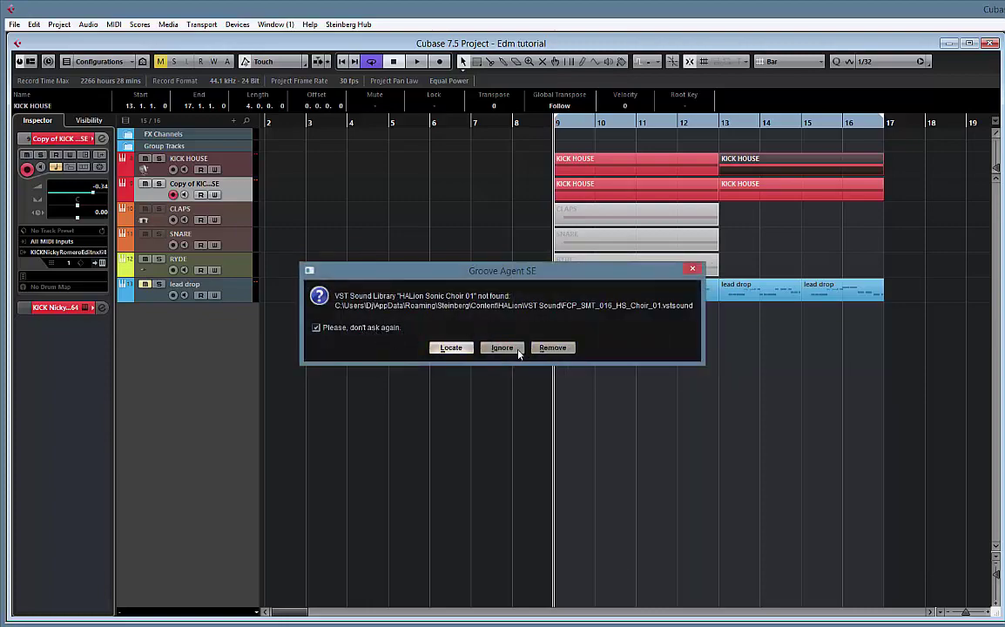
click(502, 347)
- Load the VEE3 Kick 03 sample onto Groove Agent SE's C2 pad and trigger it
drag(570, 254, 466, 134)
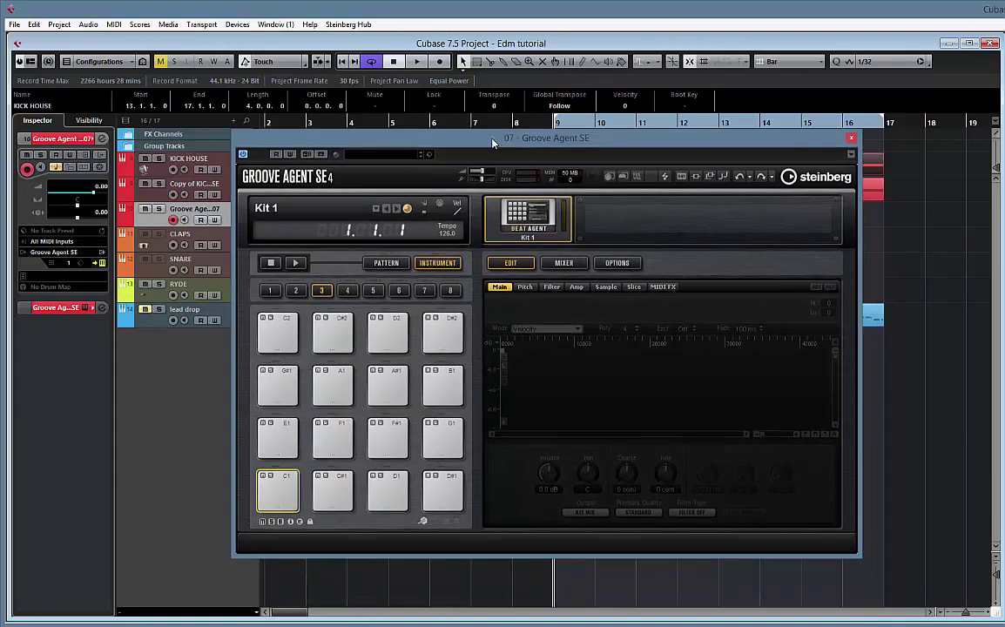
drag(540, 138, 615, 116)
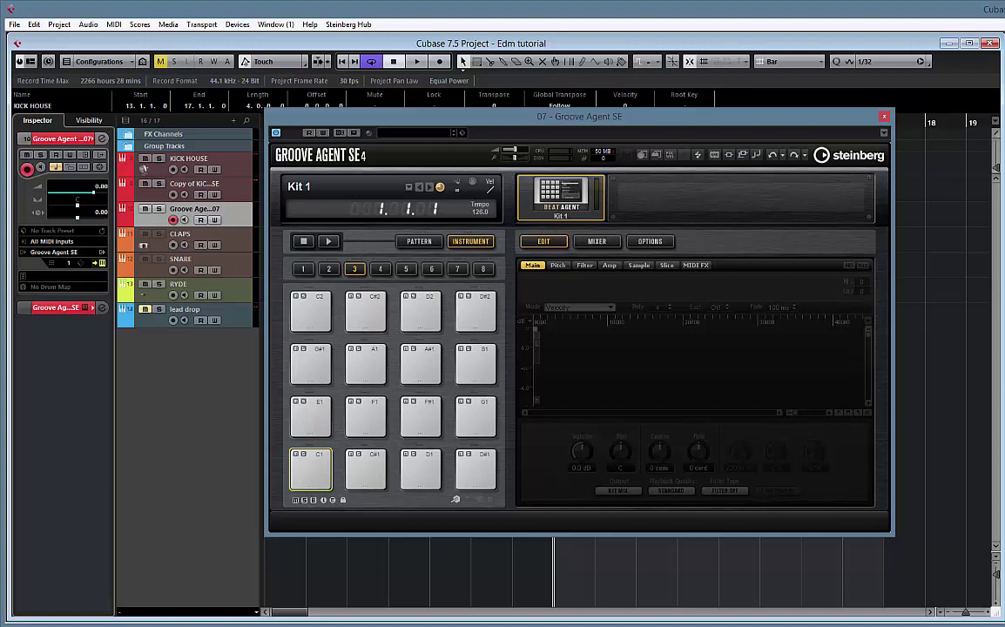
click(312, 303)
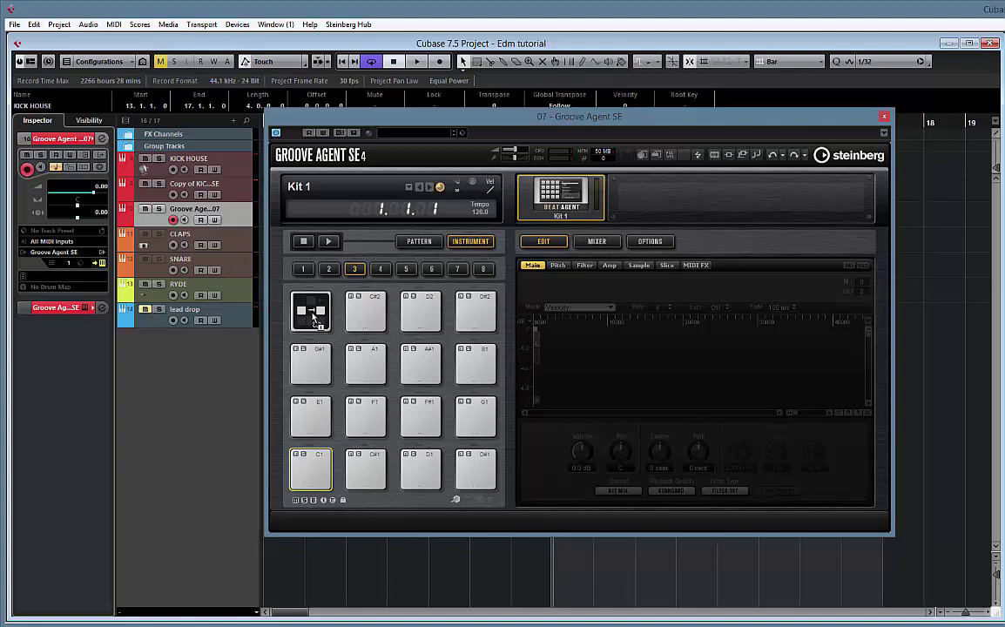
click(314, 304)
drag(315, 305, 313, 309)
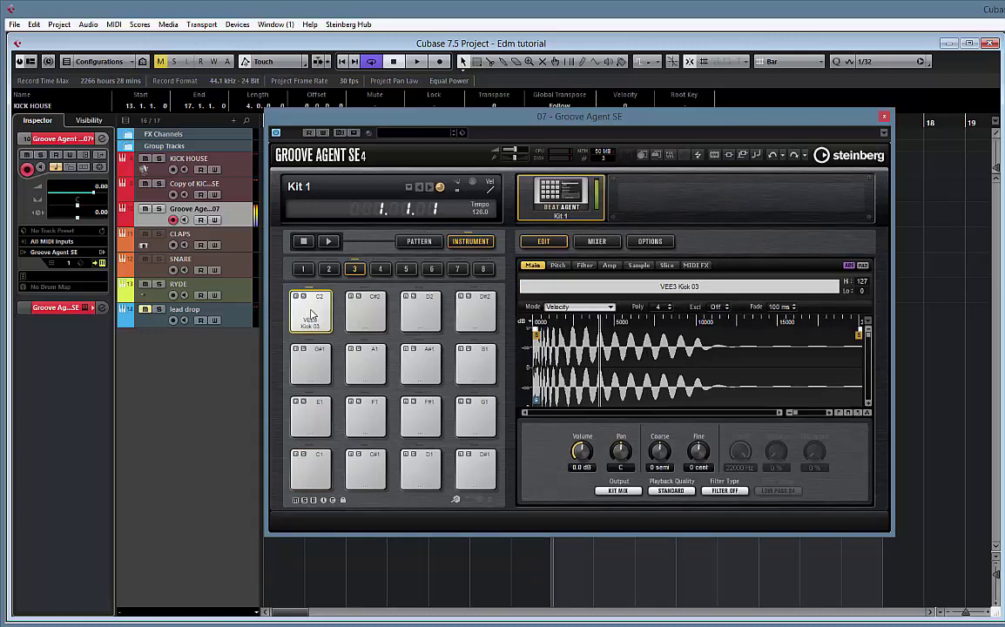
- Copy both KICK HOUSE parts from the Copy of KICK HOUSE track onto the Groove Agent track at bar 9
drag(421, 118, 931, 212)
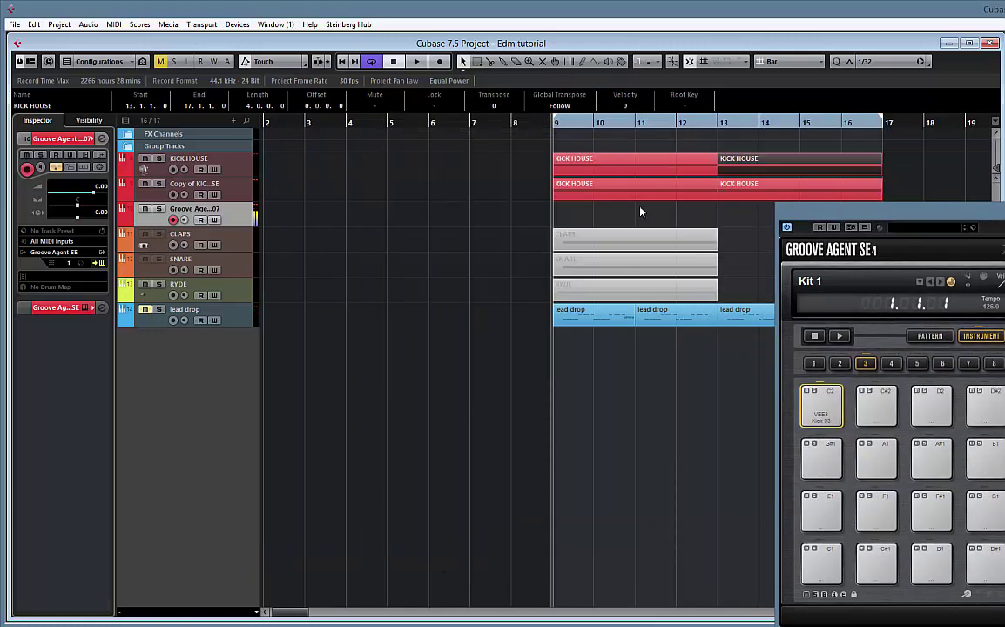
drag(533, 193, 743, 192)
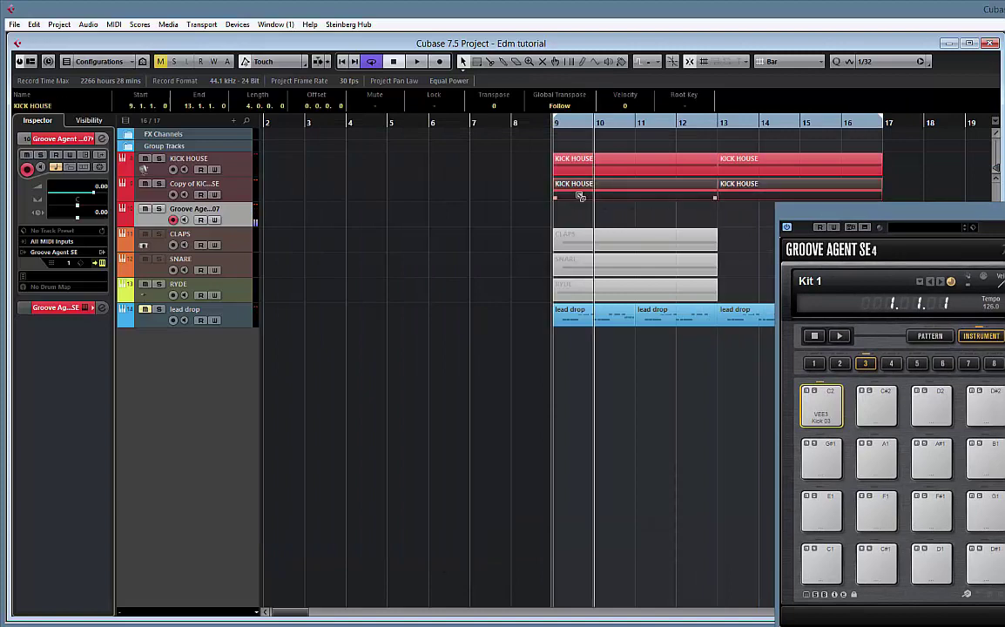
drag(580, 191, 580, 217)
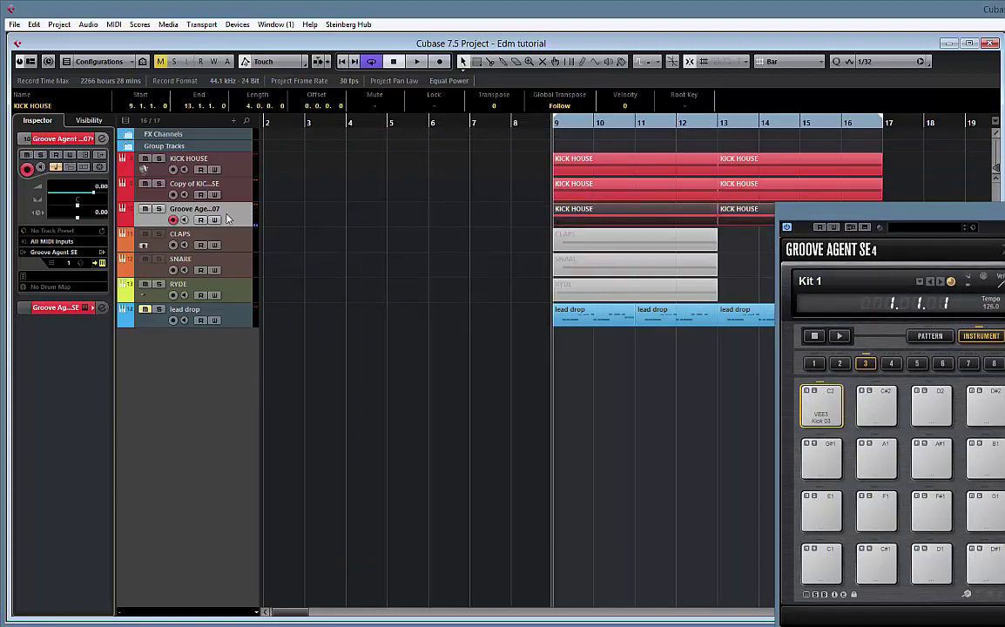
- Mute the KICK HOUSE track and its copy, and play the drop while watching which Groove Agent pad is triggered
click(145, 184)
key(space)
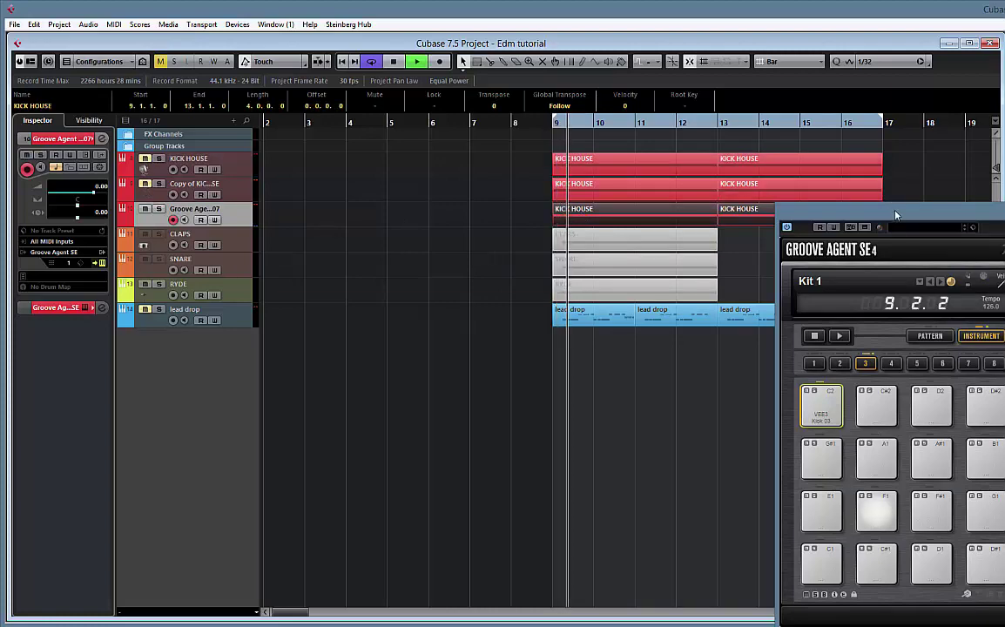
drag(896, 215, 595, 171)
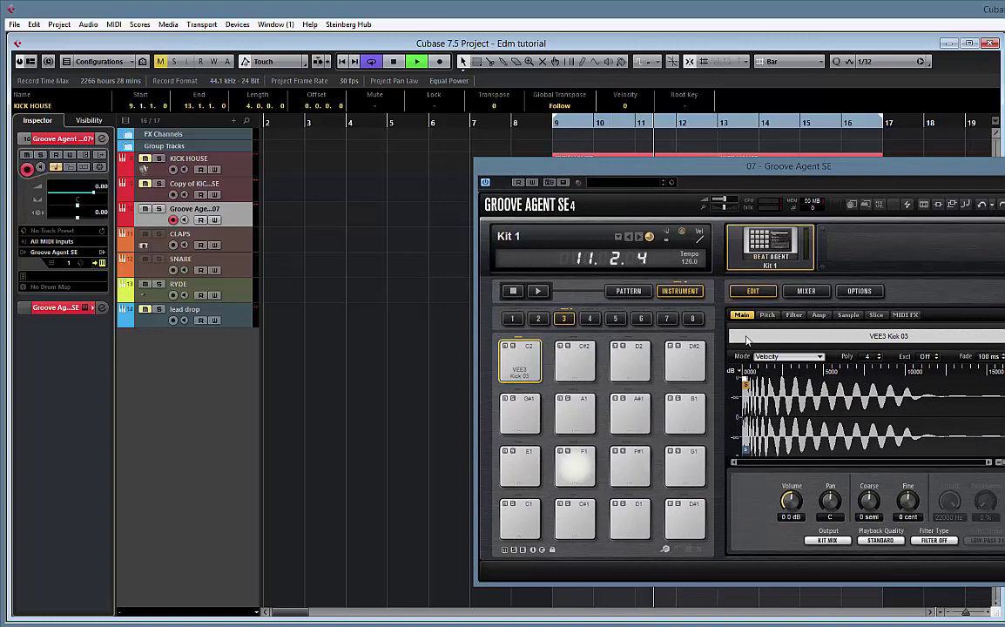
key(space)
key(space)
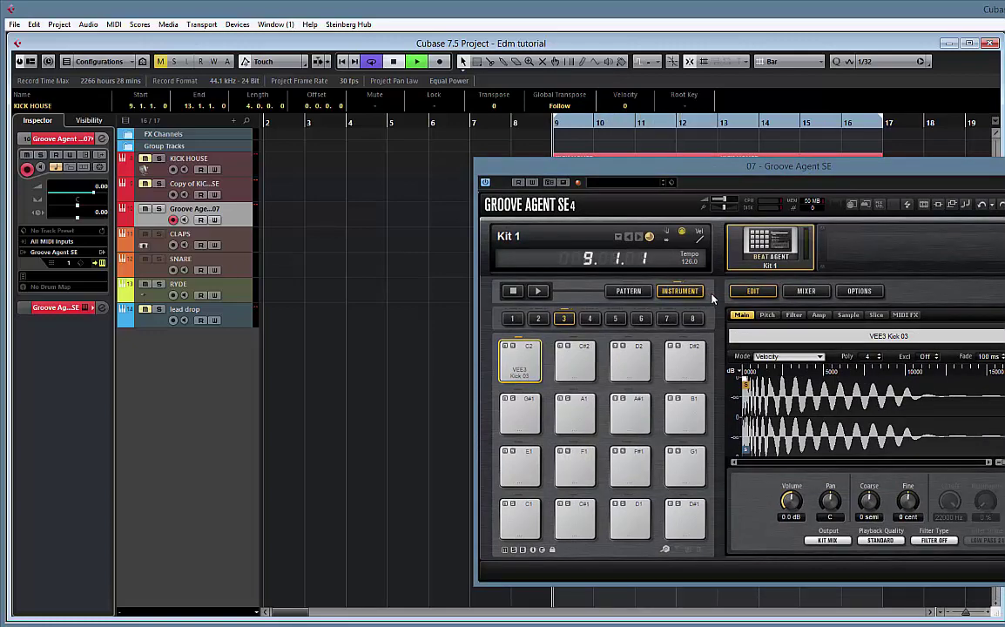
- Move VEE3 Kick 03 from the C2 pad to the F1 pad, audition it in playback and close Groove Agent SE
key(space)
key(space)
key(space)
drag(519, 364, 579, 468)
key(space)
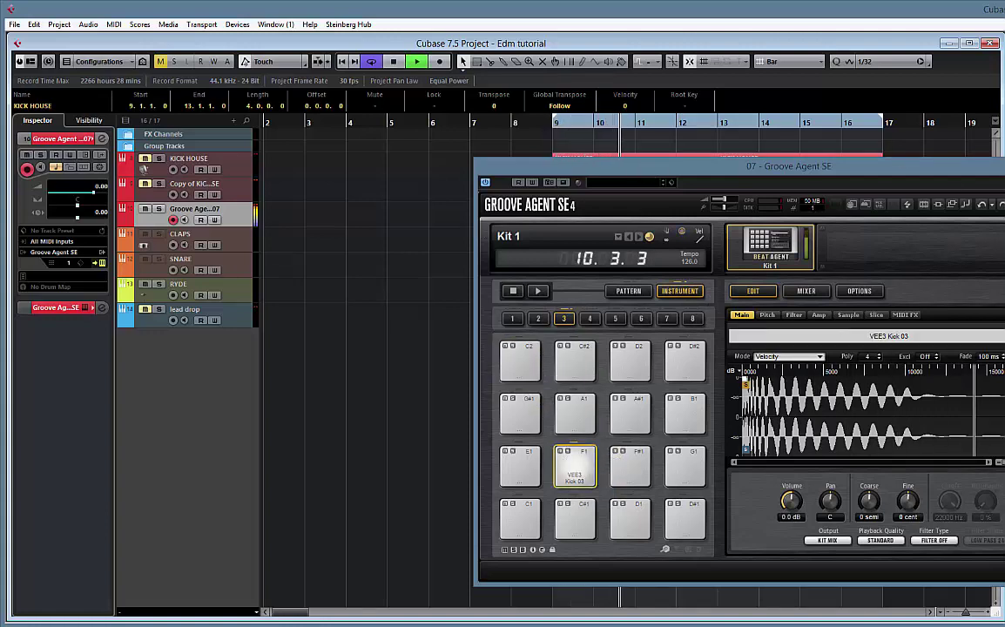
click(1003, 165)
key(space)
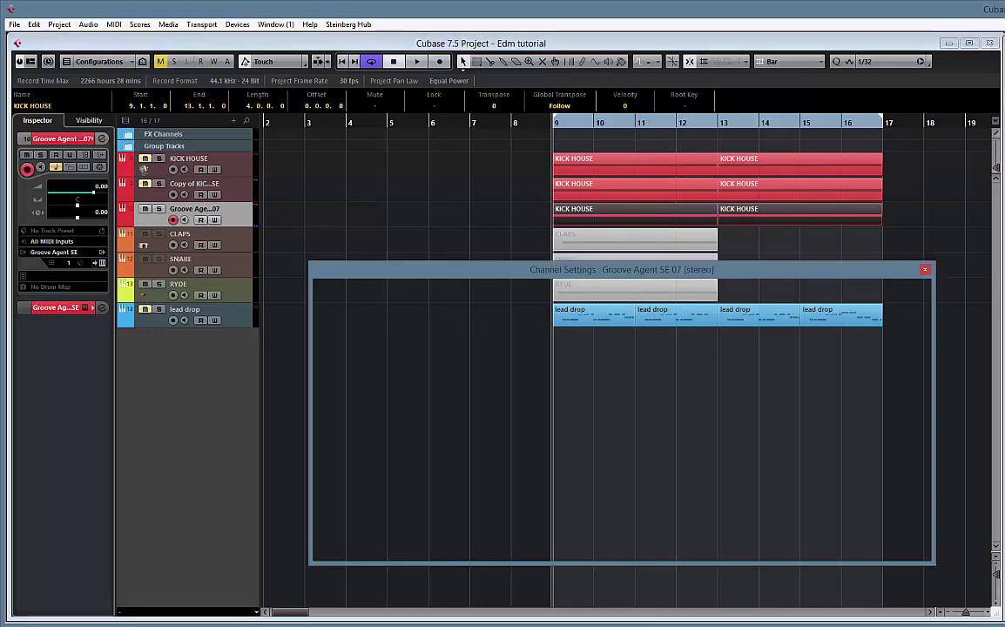
- Insert FabFilter Pro-Q 2 in the first insert slot of the Groove Agent SE 07 channel and close the channel settings
click(424, 337)
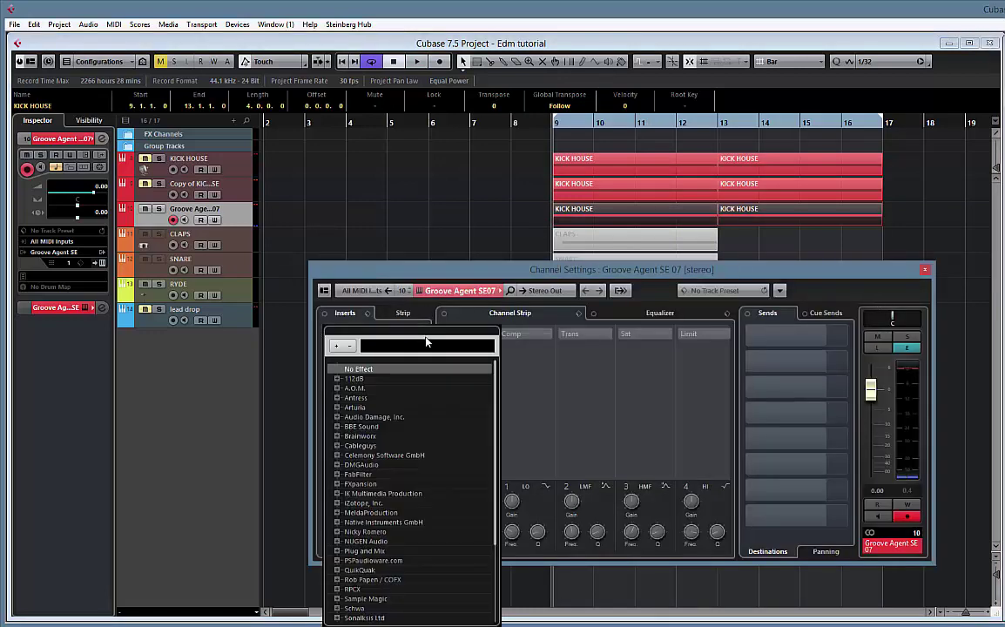
text(fab)
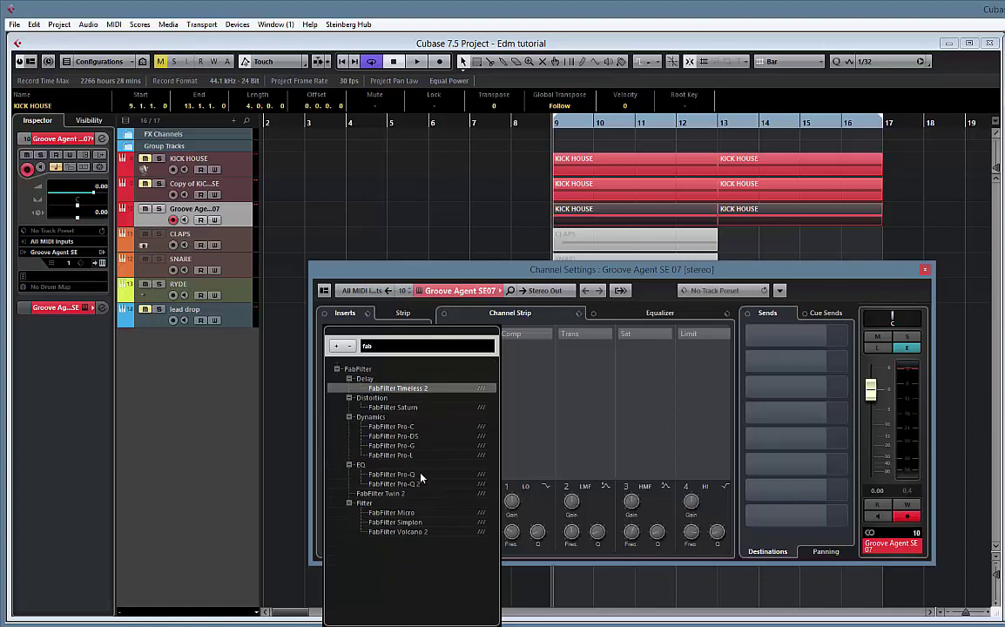
click(414, 483)
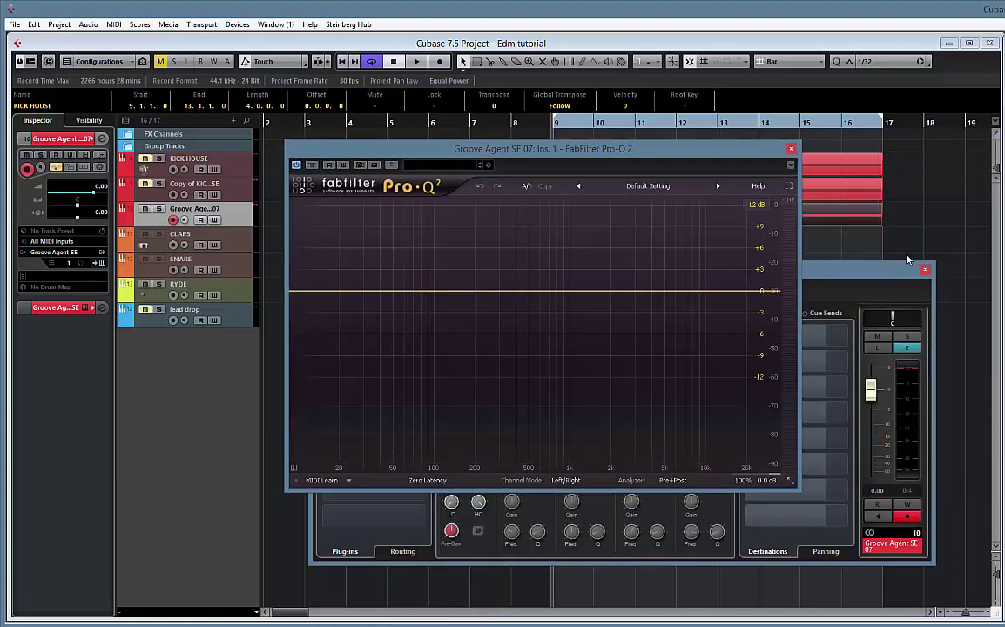
click(925, 271)
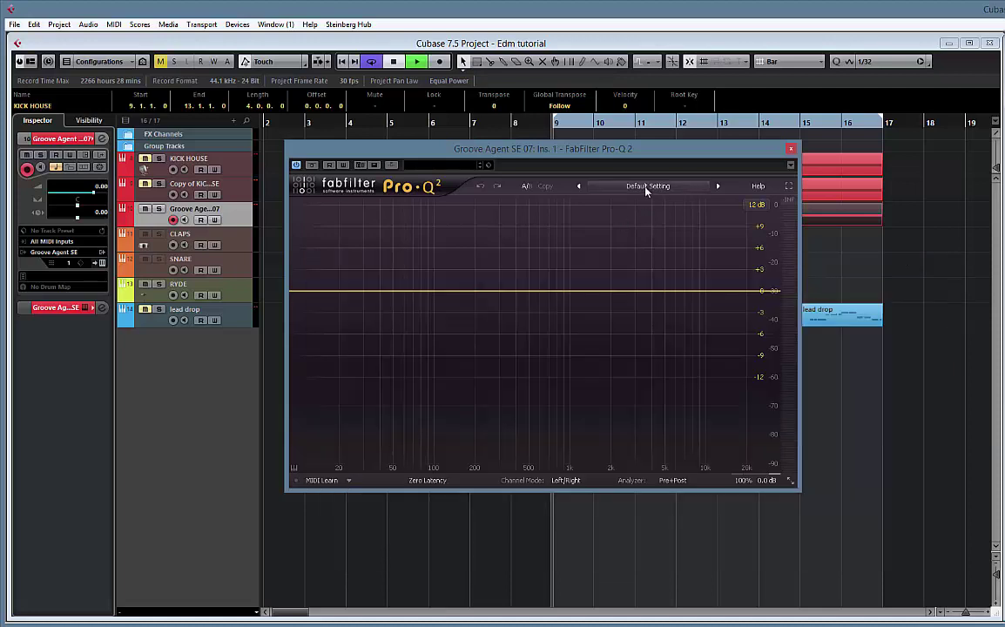
- During playback, load Pro-Q 2's Low Cut Brickwall preset and raise the low-cut frequency to about 87 Hz
click(648, 187)
key(space)
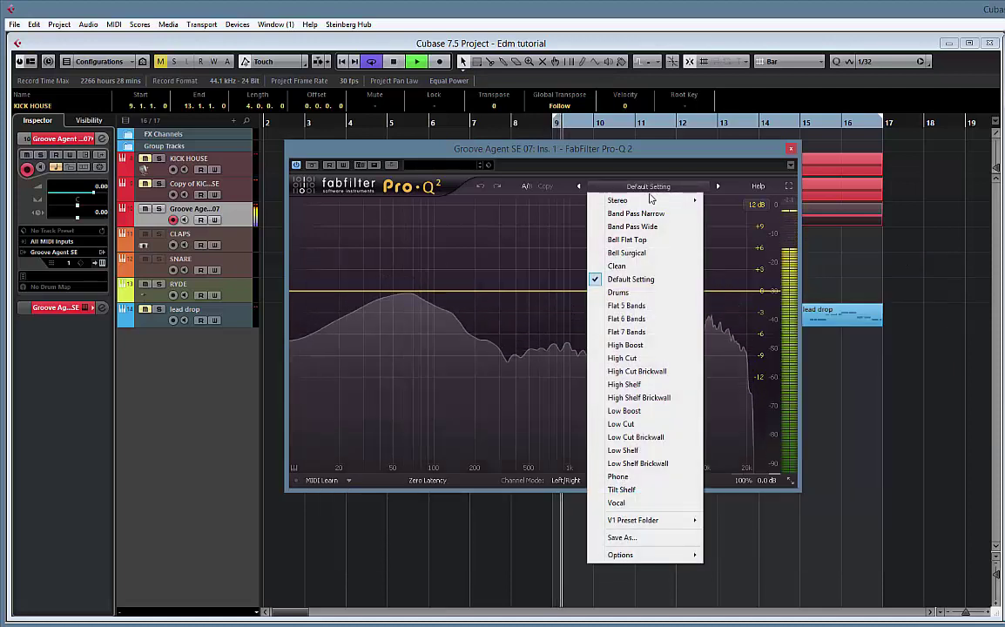
click(652, 463)
click(664, 186)
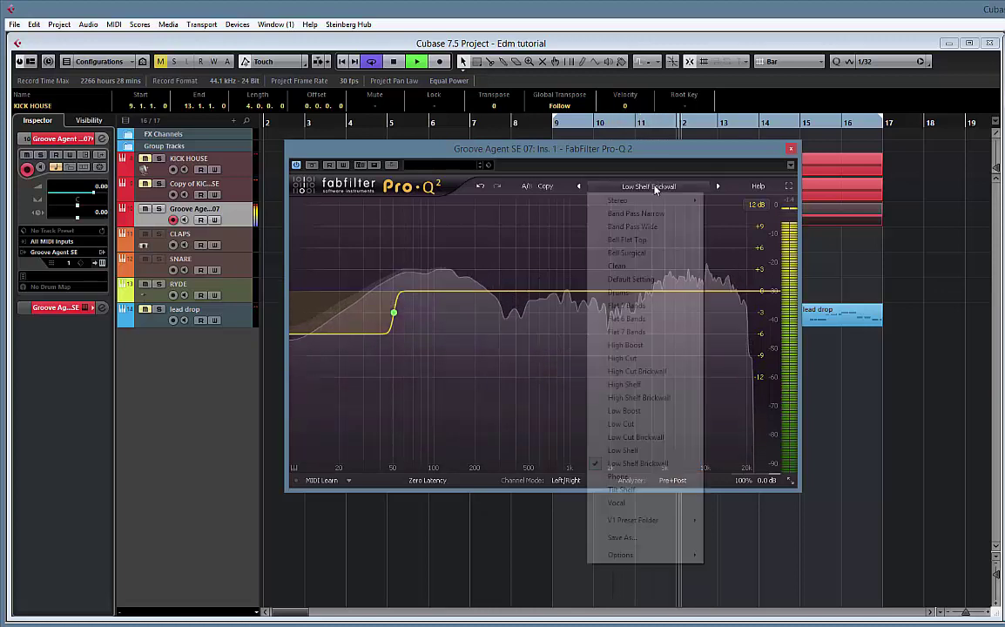
click(652, 436)
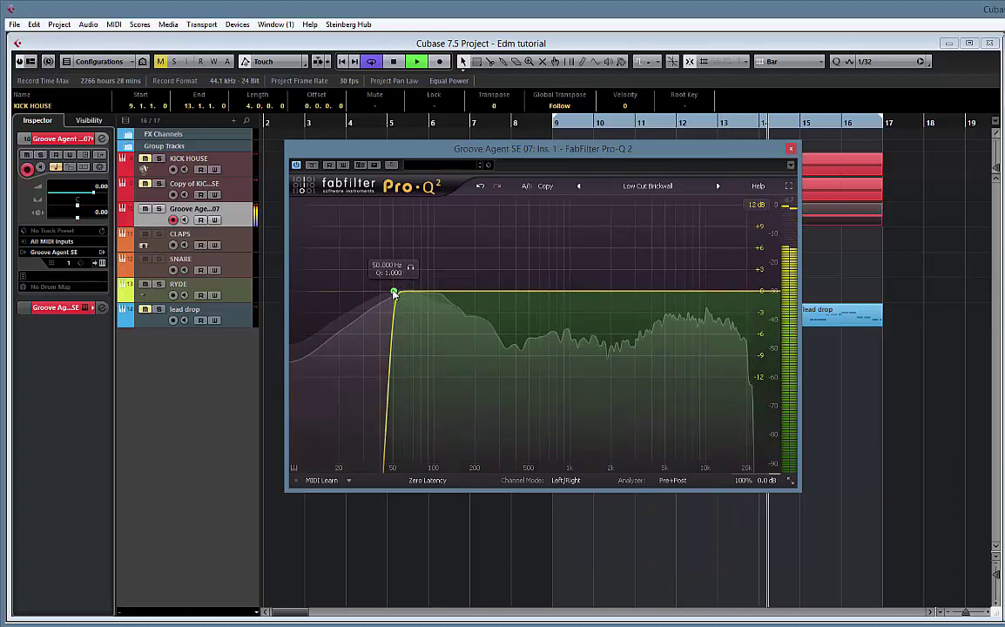
drag(394, 292, 425, 292)
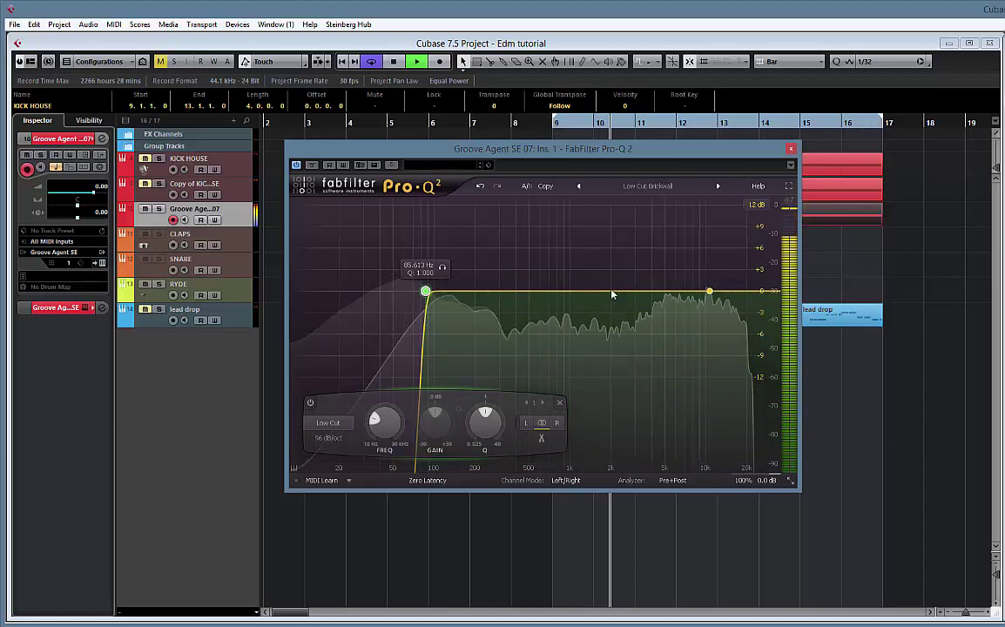
mouse_move(426, 292)
mouse_down()
mouse_move(460, 297)
mouse_move(389, 294)
mouse_move(426, 294)
mouse_up()
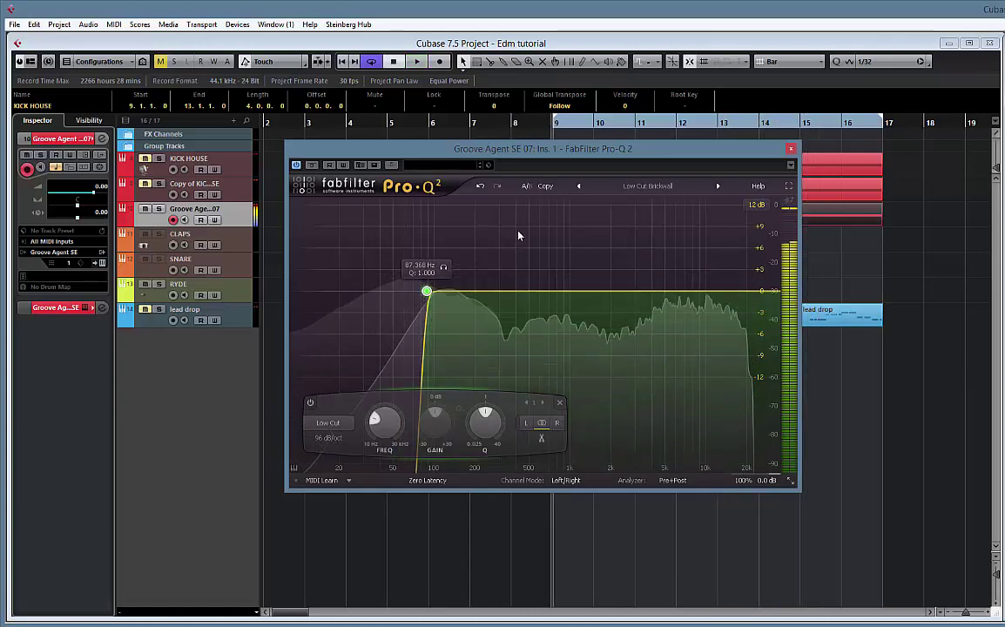
key(space)
- Unmute KICK HOUSE and its copy, compare the drop with and without the Groove Agent kick, and close Pro-Q 2
drag(577, 145, 708, 188)
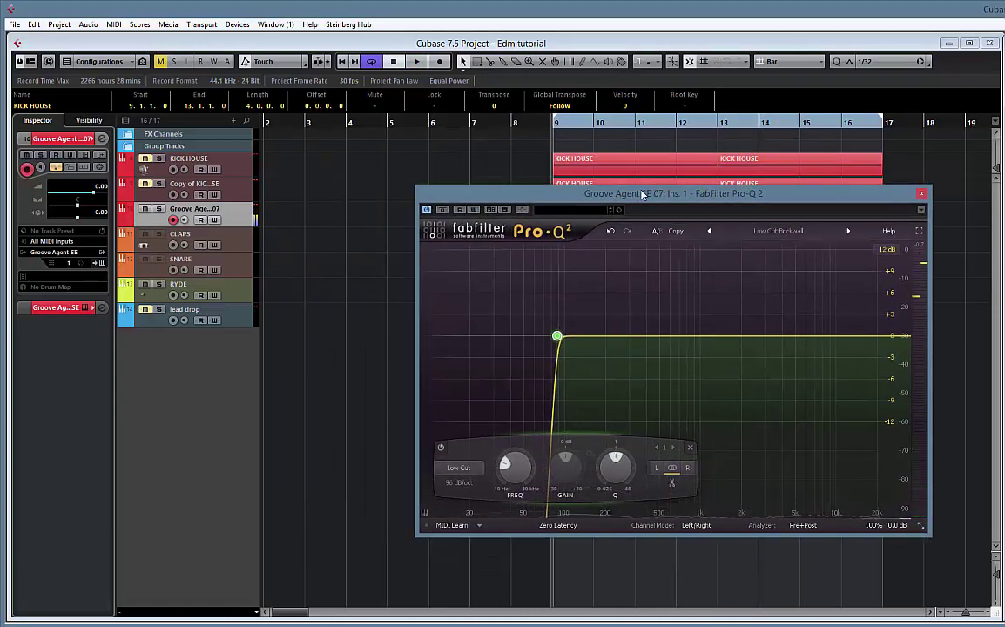
drag(642, 194, 676, 202)
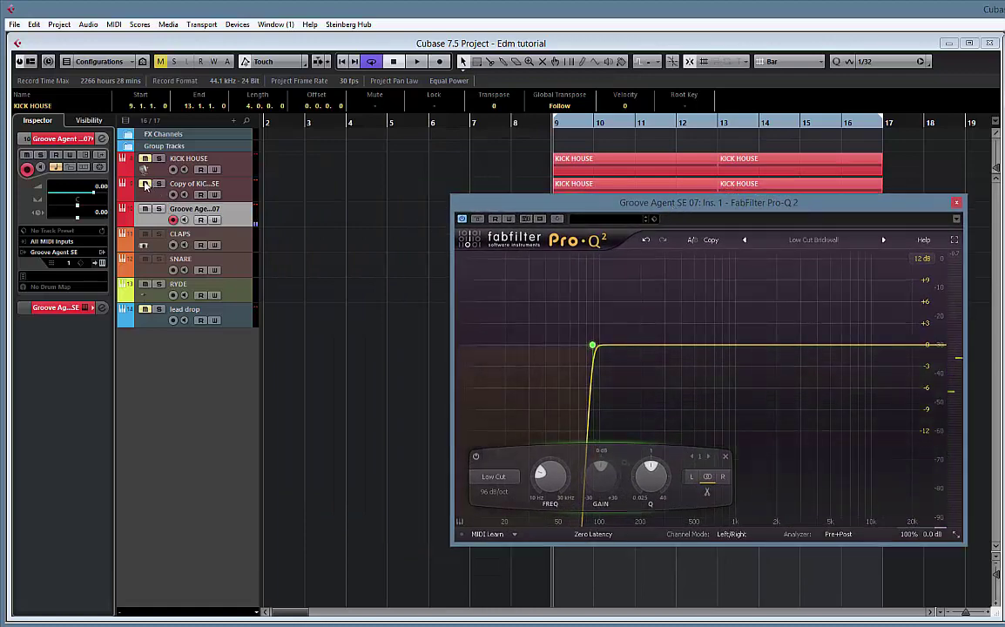
key(space)
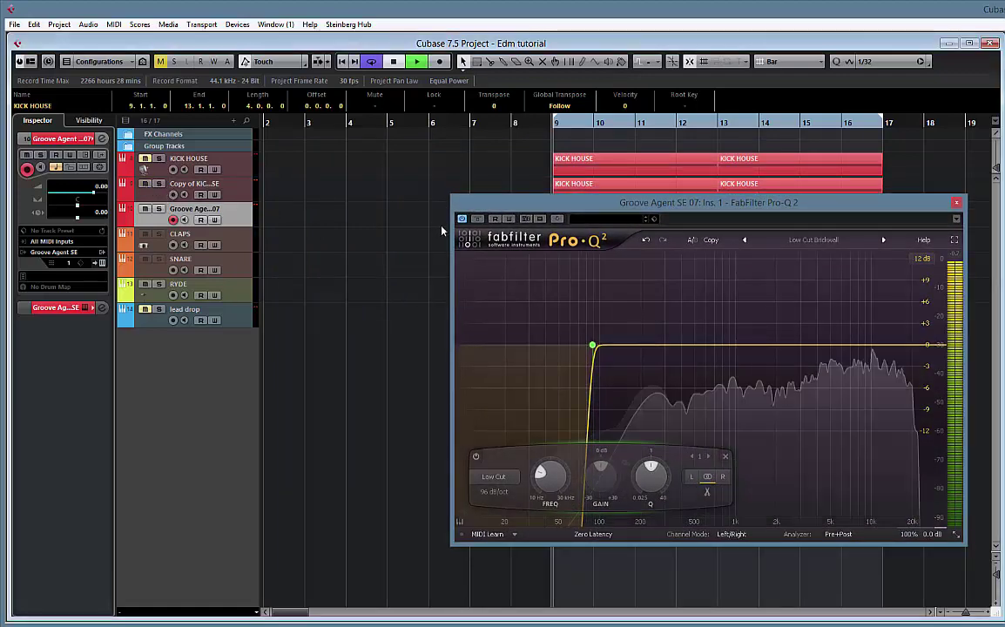
click(144, 210)
click(144, 210)
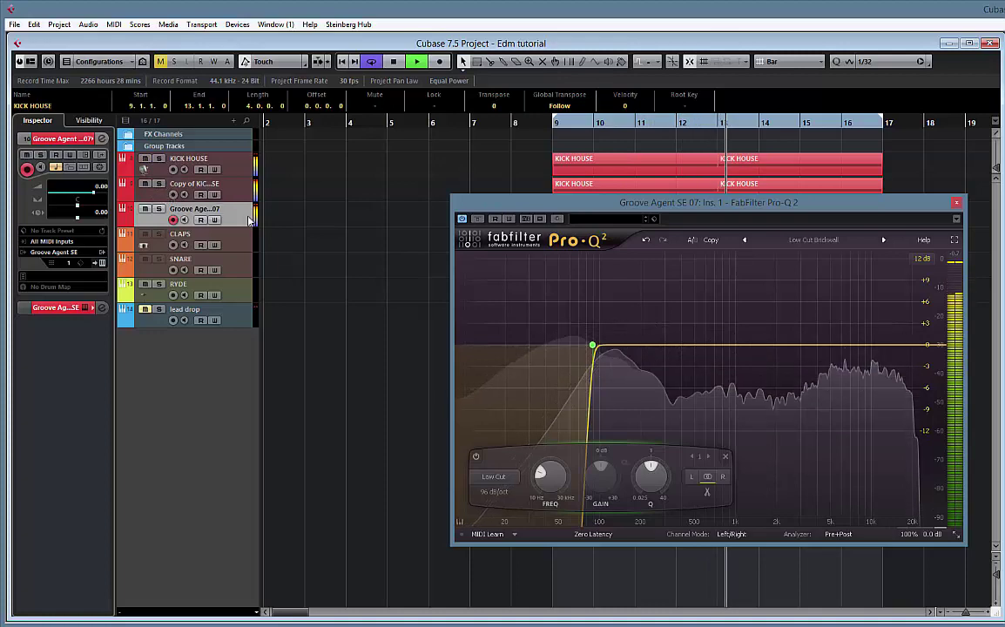
click(956, 202)
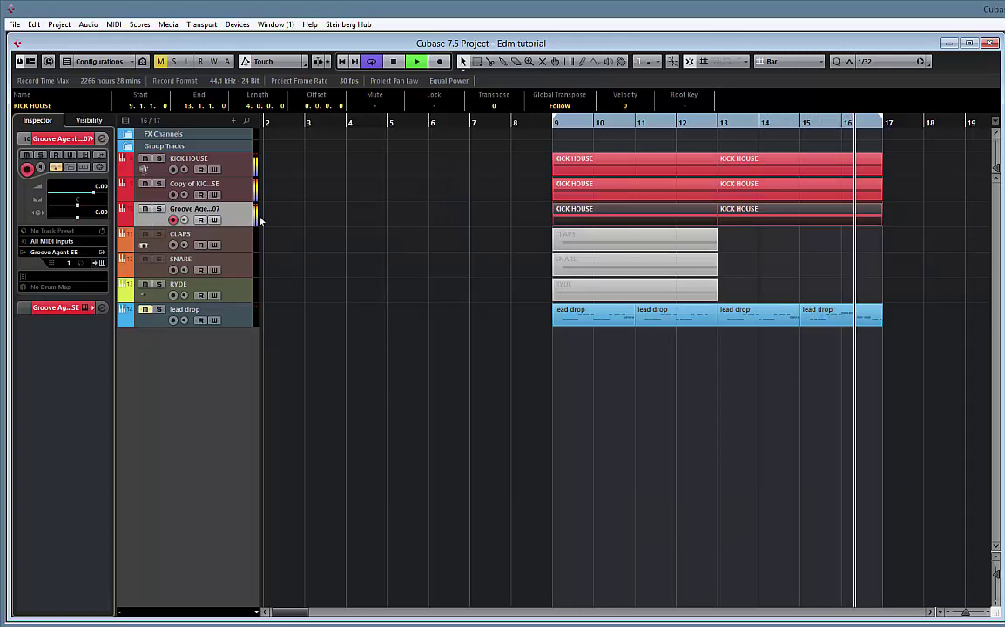
- Trim the end of VEE3 Kick 03 in Groove Agent SE to about the 10000 mark with a fade-out, then close the instrument
click(101, 262)
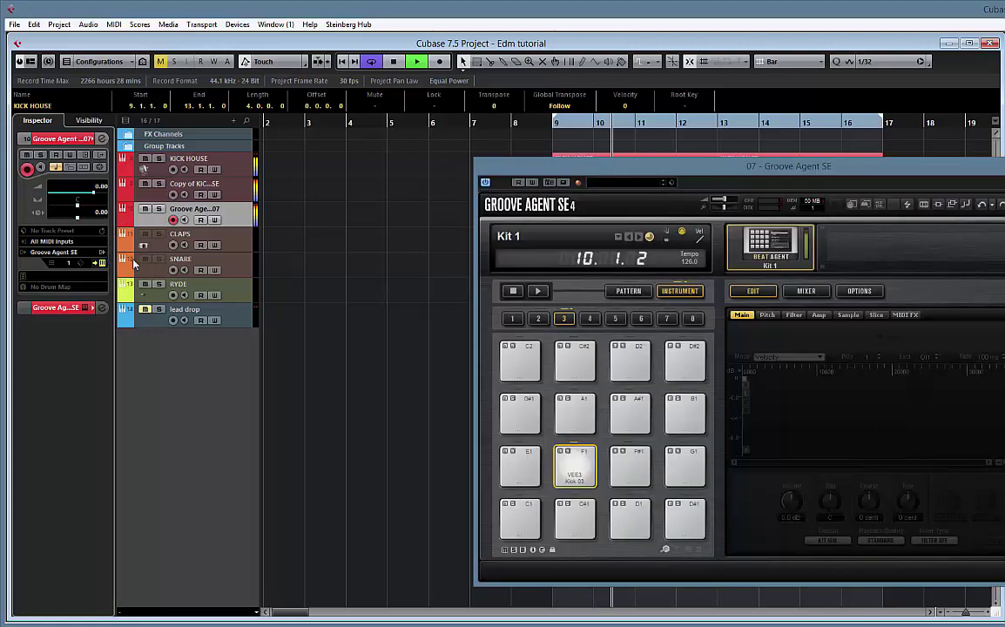
drag(726, 168, 468, 137)
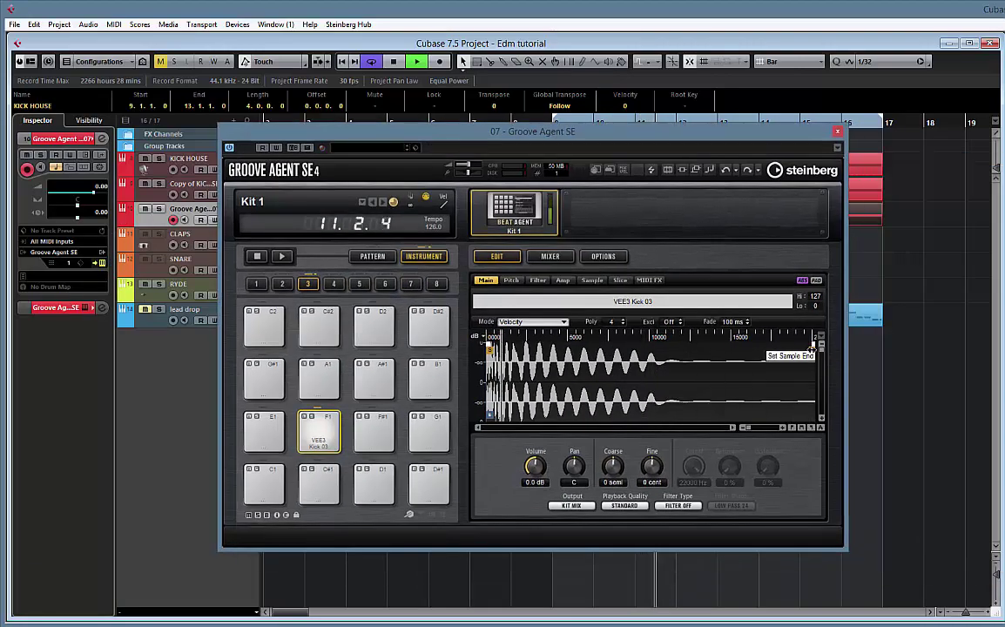
drag(811, 350, 741, 341)
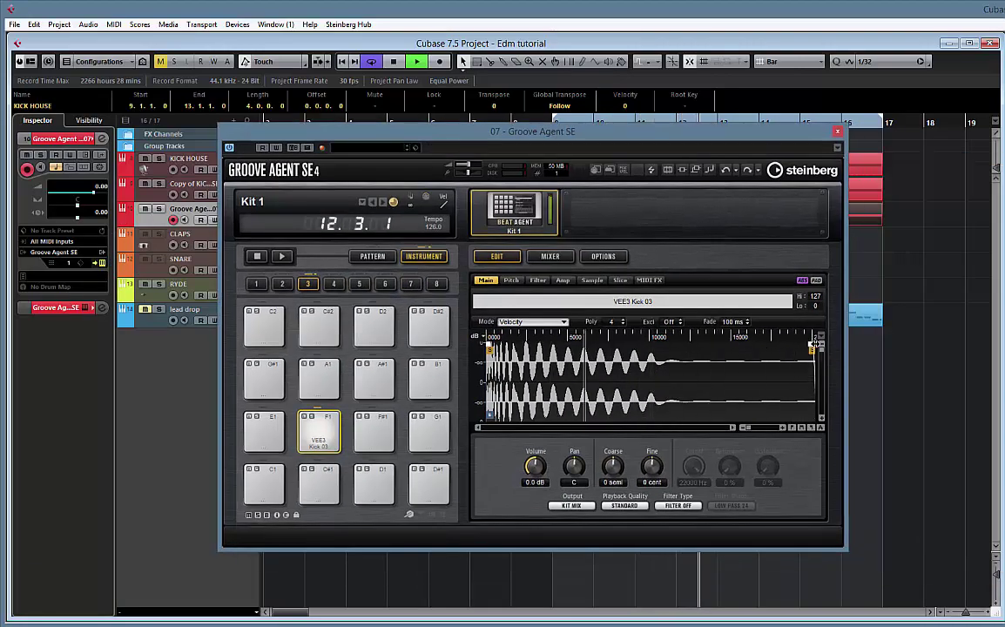
mouse_move(801, 349)
mouse_down()
mouse_move(566, 346)
mouse_move(655, 346)
mouse_move(626, 341)
mouse_up()
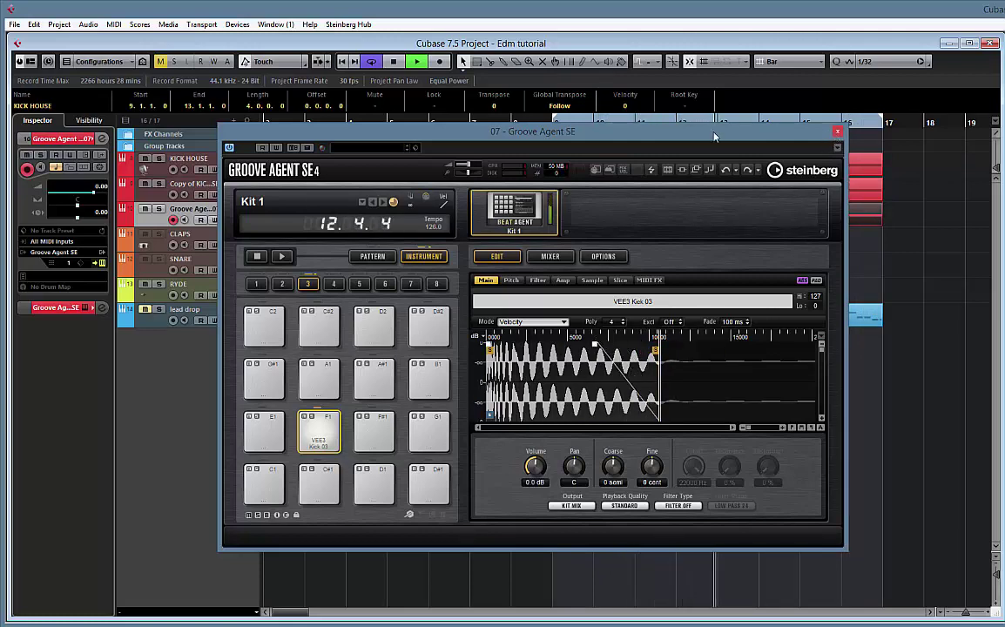
click(836, 133)
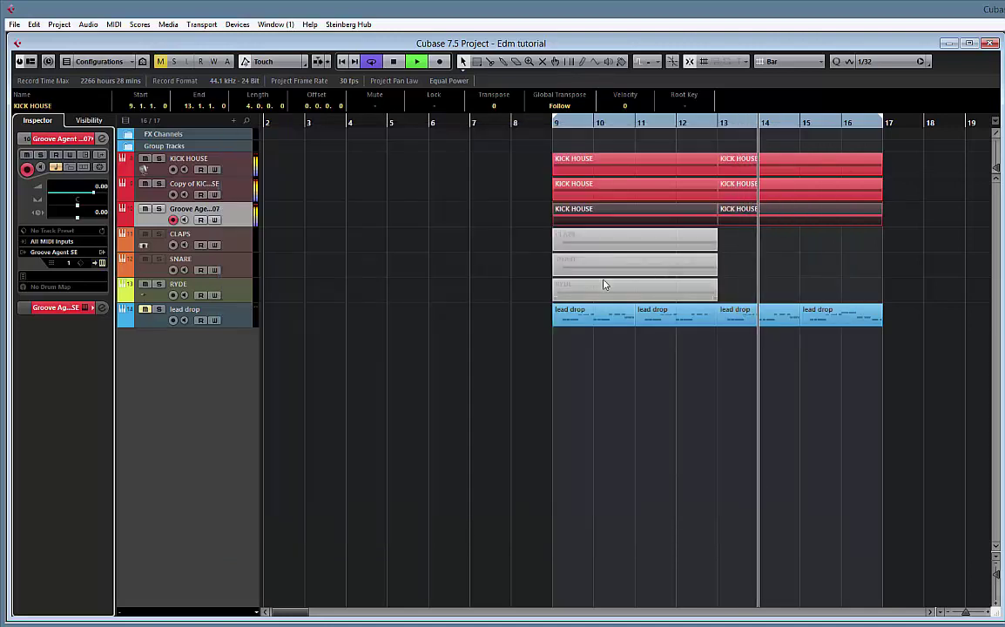
- Unmute the lead drop track and play it together with the three layered kicks
click(145, 310)
key(space)
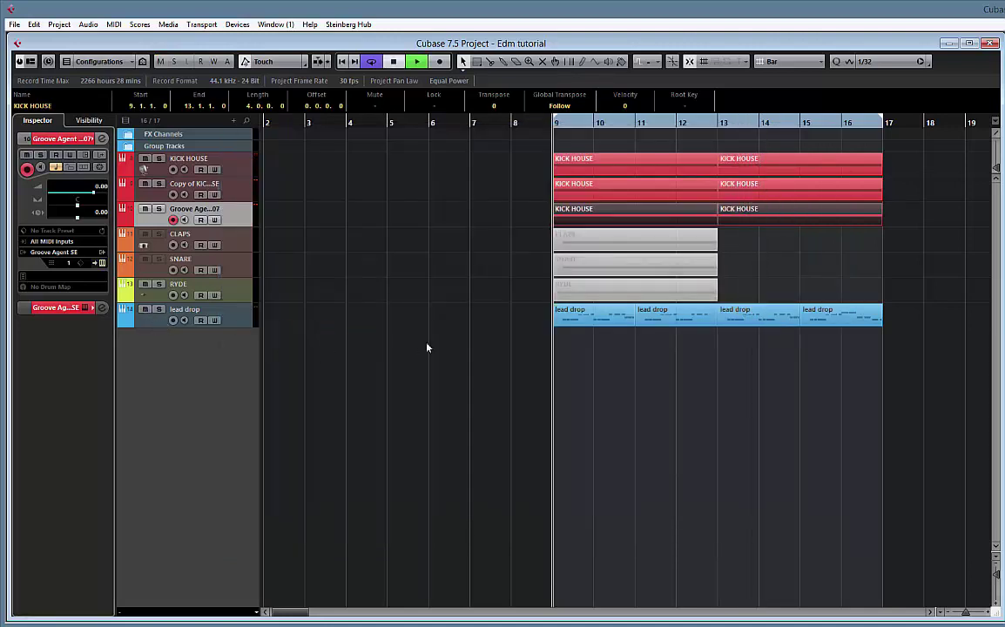
click(243, 321)
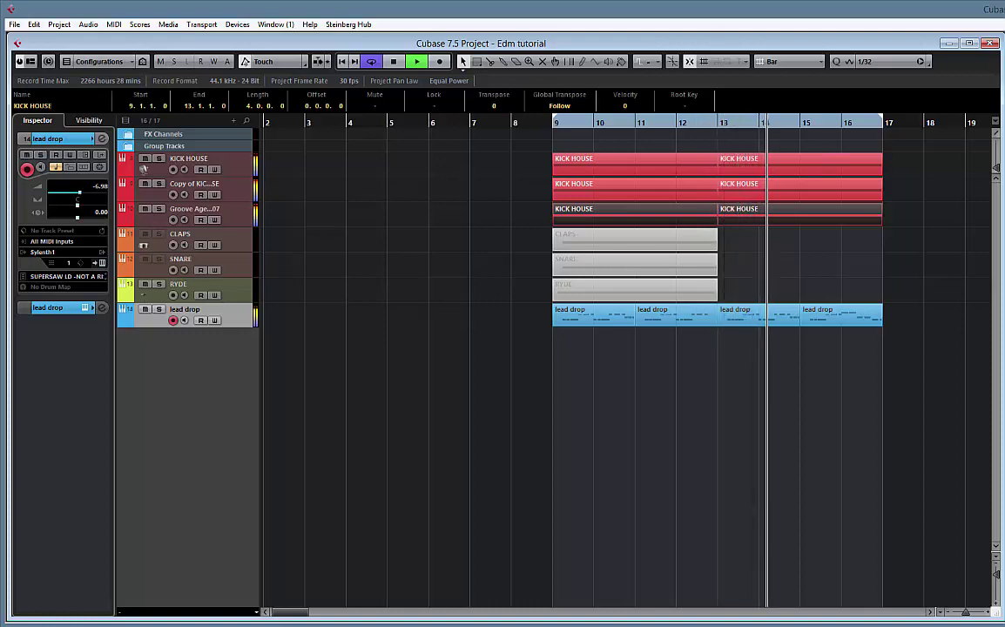
key(space)
- Lower all tracks' volumes together, bringing lead drop to -12.6, and set KICK HOUSE to -4.78 while listening to the drop
click(145, 169)
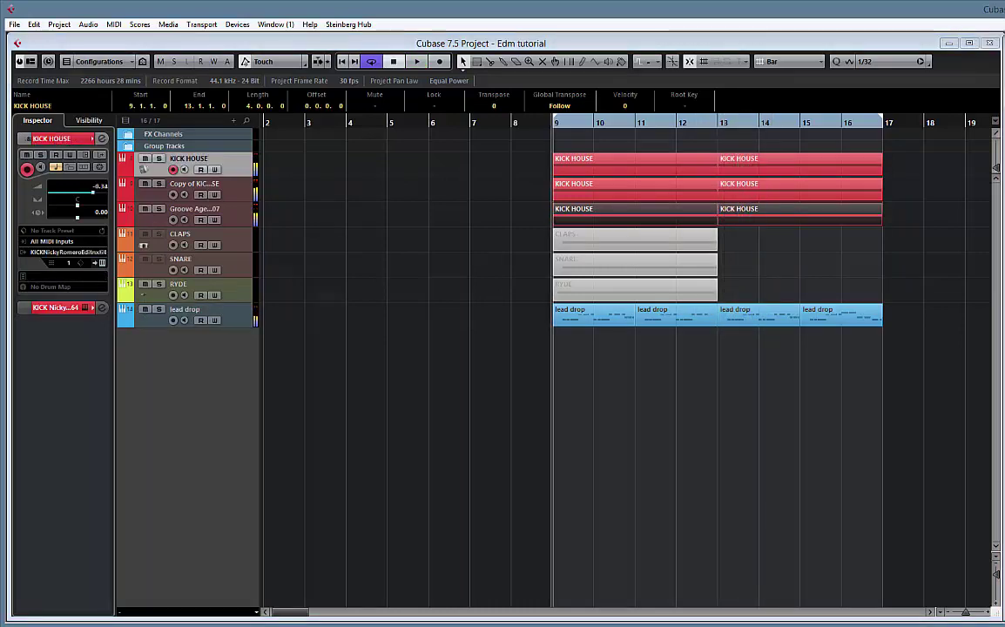
key(ctrl+a)
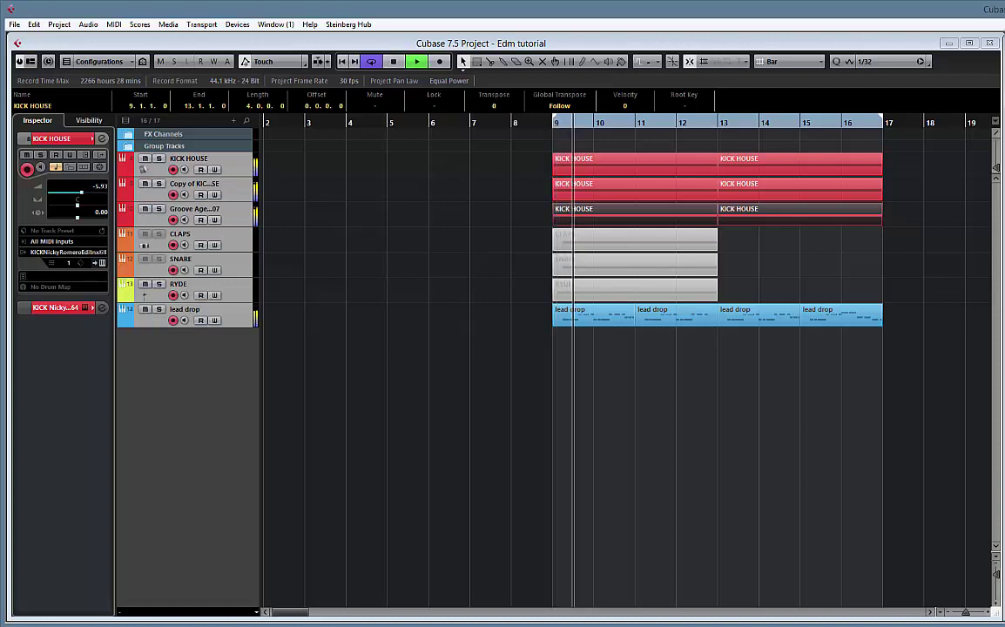
click(193, 311)
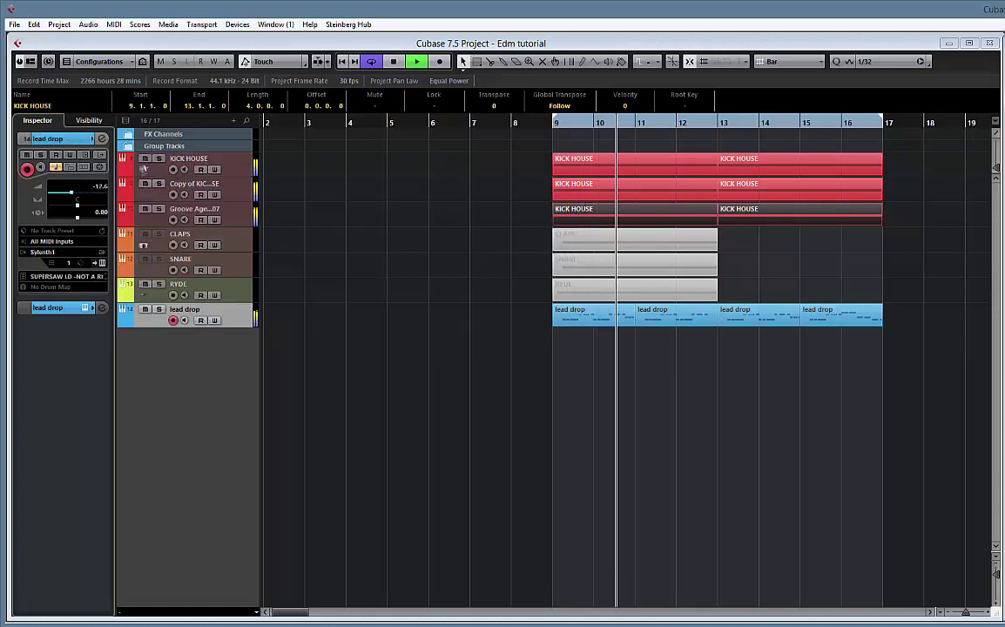
click(193, 161)
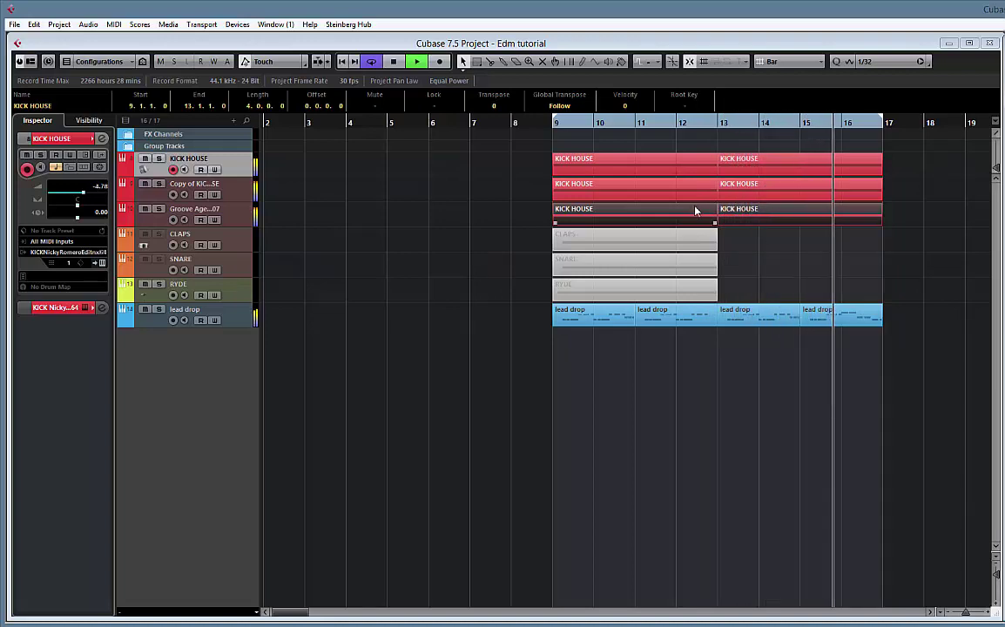
key(space)
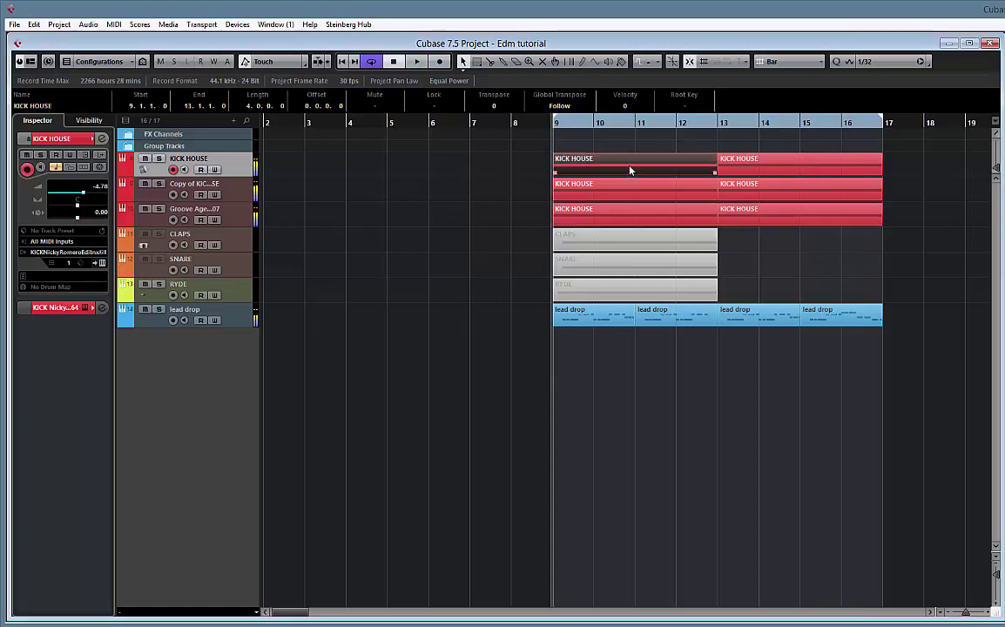
- Try all notes of the first KICK HOUSE part an octave lower at F0 during playback, and return them to F1
double_click(631, 168)
key(ctrl+a)
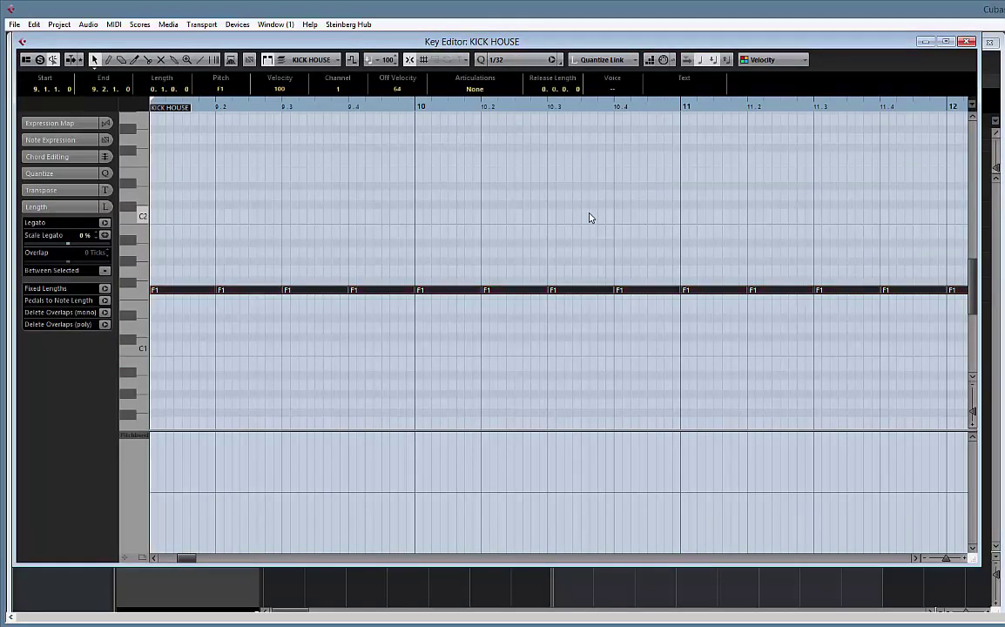
key(shift+Down)
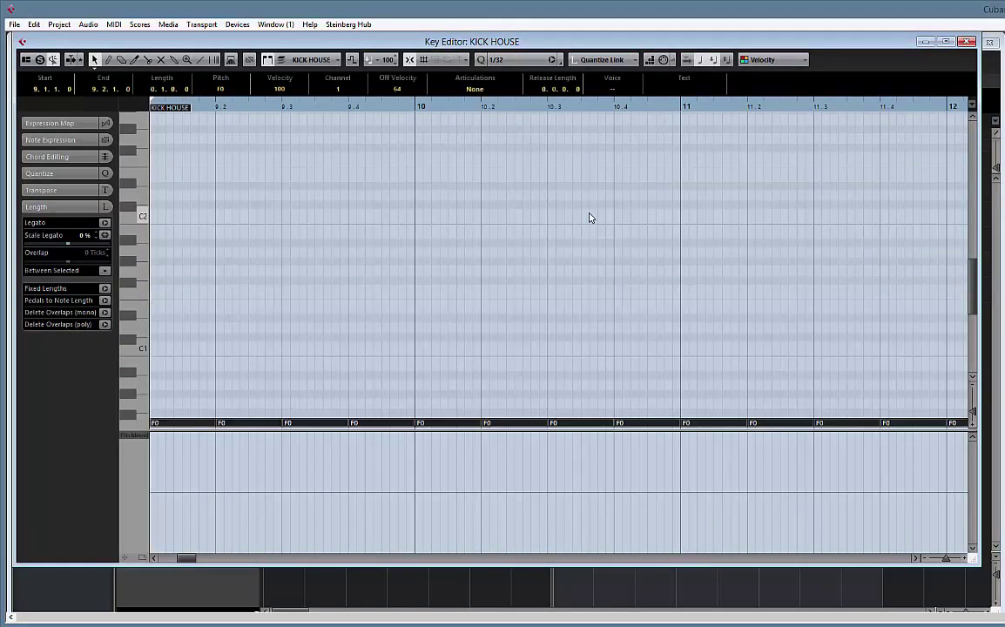
key(space)
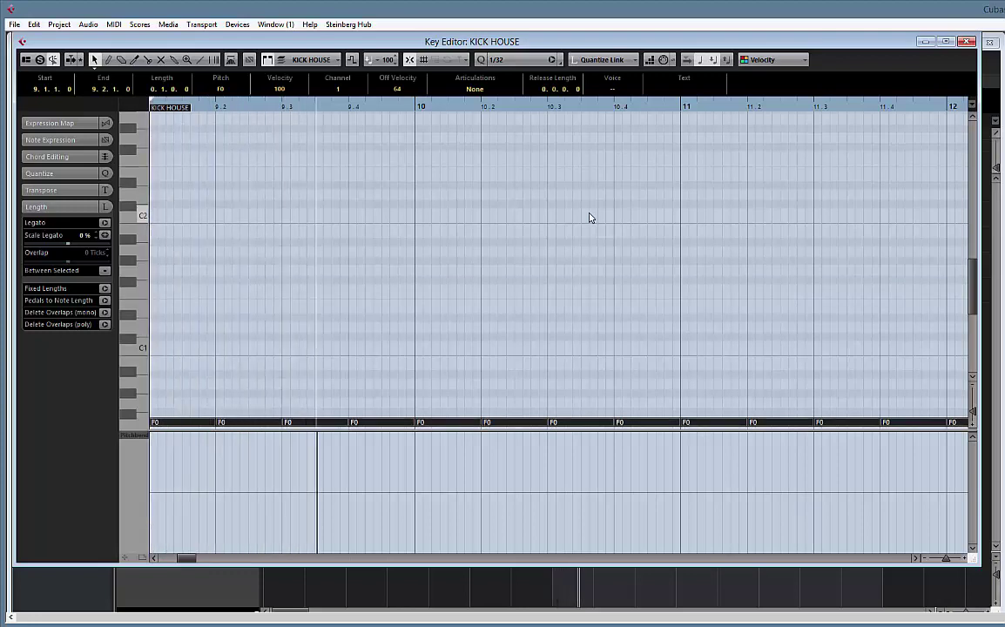
key(shift+Up)
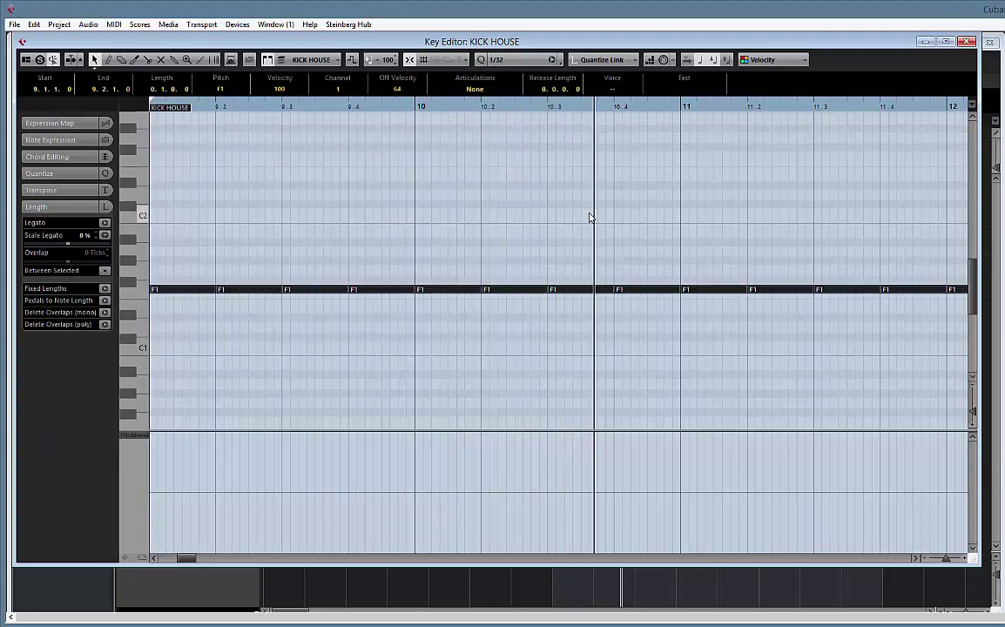
click(966, 41)
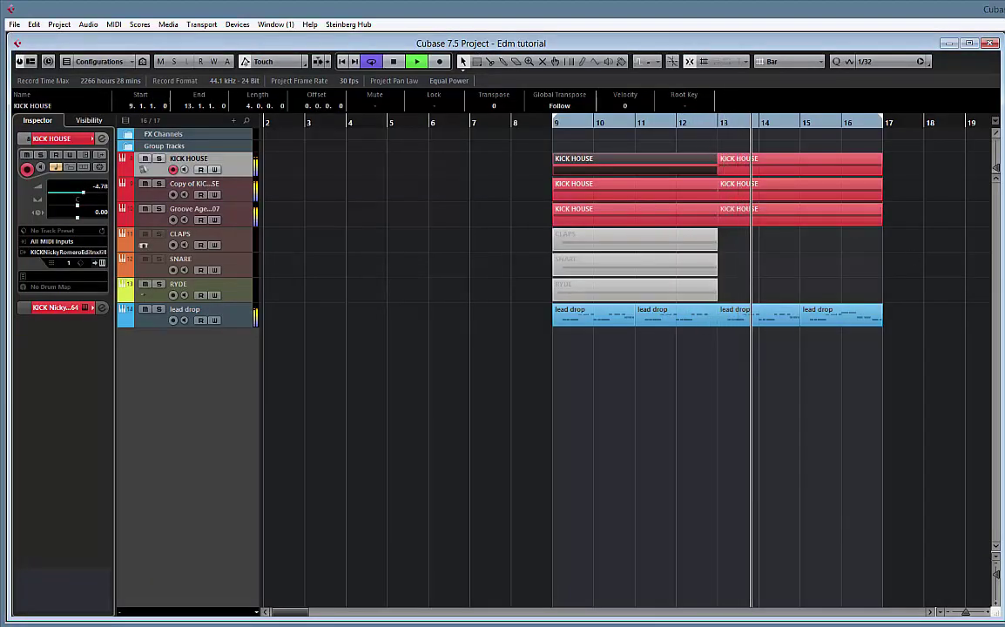
key(space)
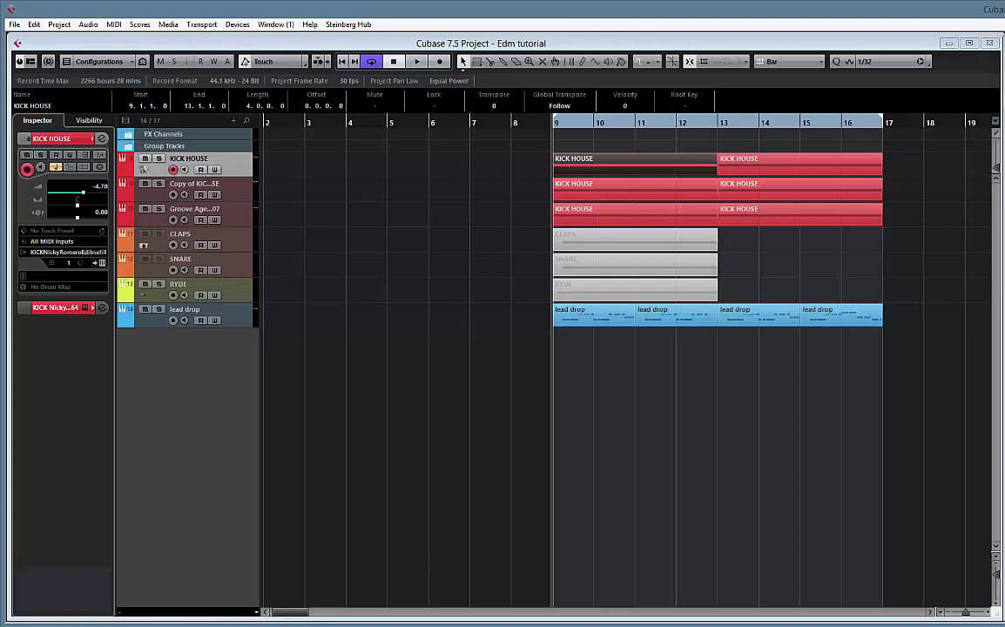
- Select the three kick tracks, add a stereo group channel named kicks, and expand the Group Tracks folder
shift+click(194, 209)
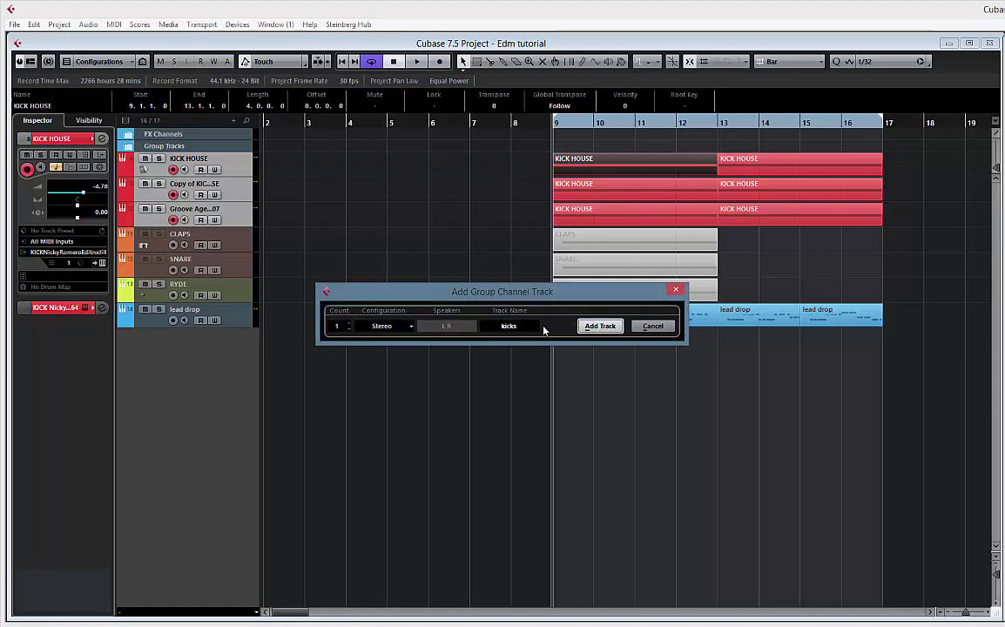
click(601, 328)
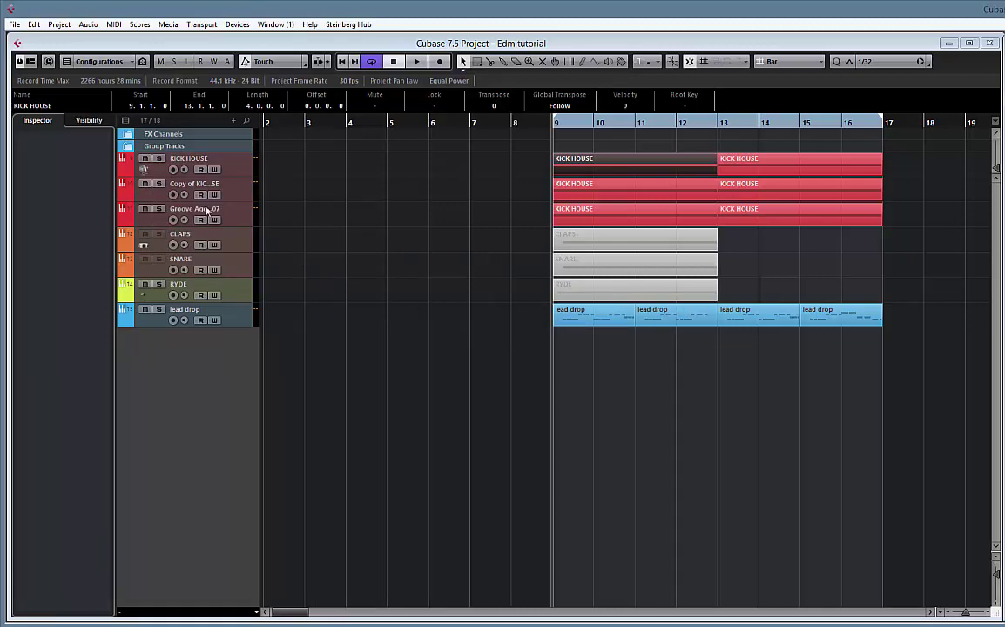
click(130, 146)
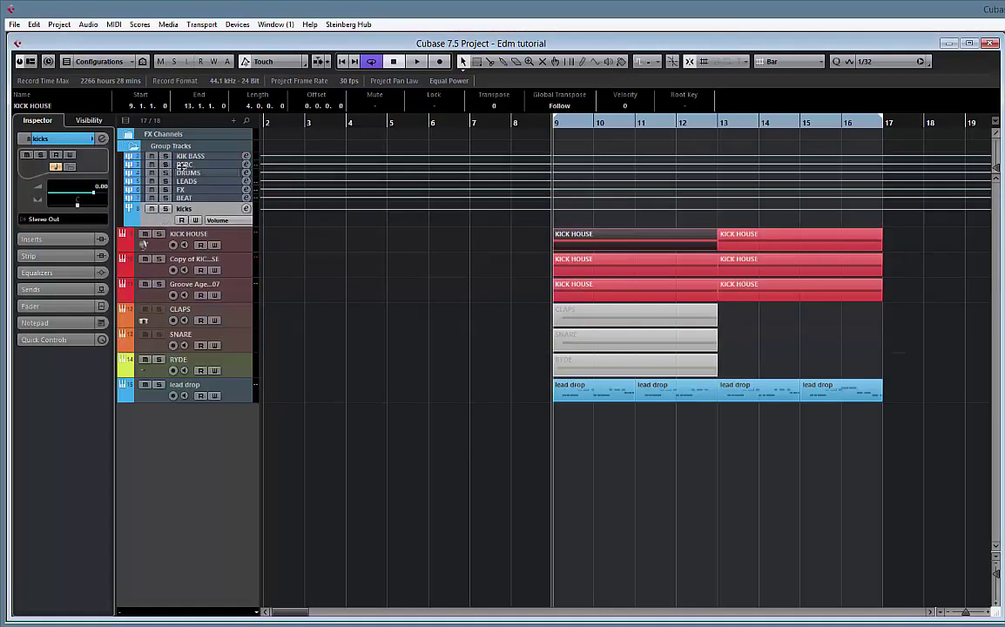
- Move the kicks group to the top of the Group Tracks folder, and play its channel with the lead drop track muted
drag(174, 162, 176, 158)
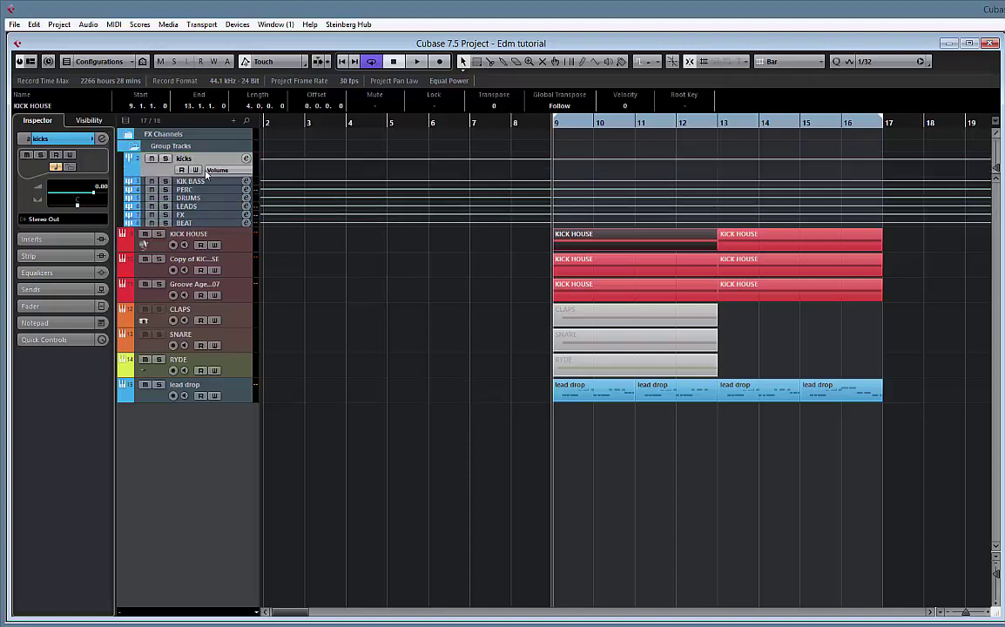
click(101, 139)
key(space)
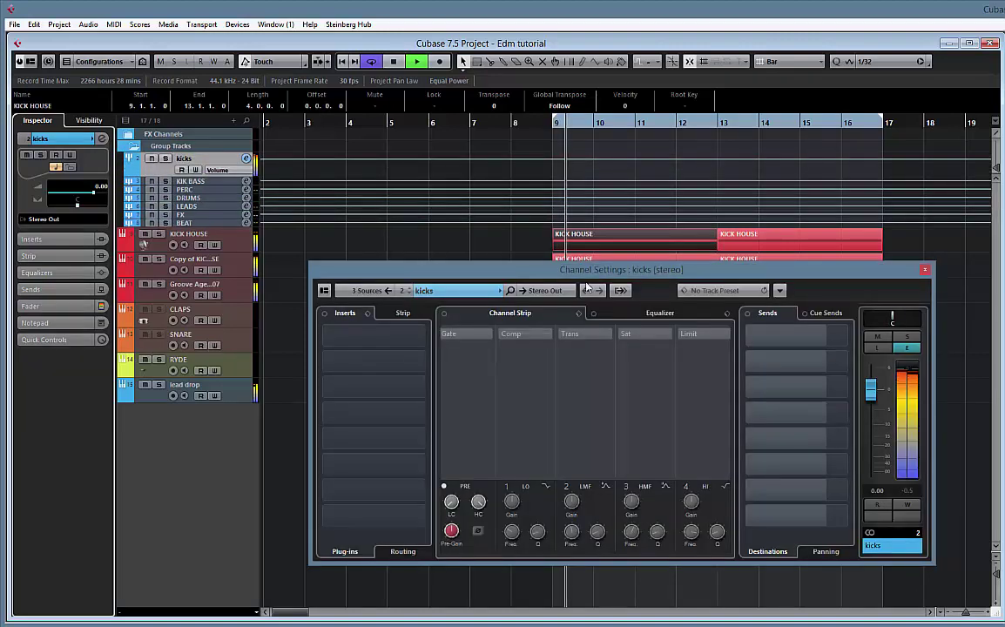
click(146, 384)
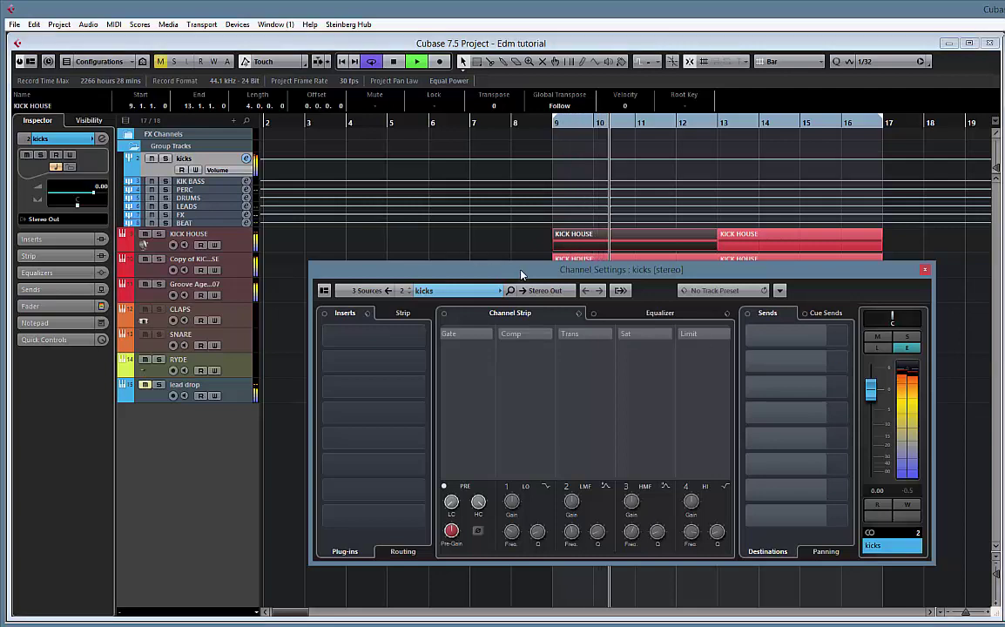
- Insert the SSLComp Stereo compressor in the first insert slot of the kicks group channel
drag(521, 275, 475, 194)
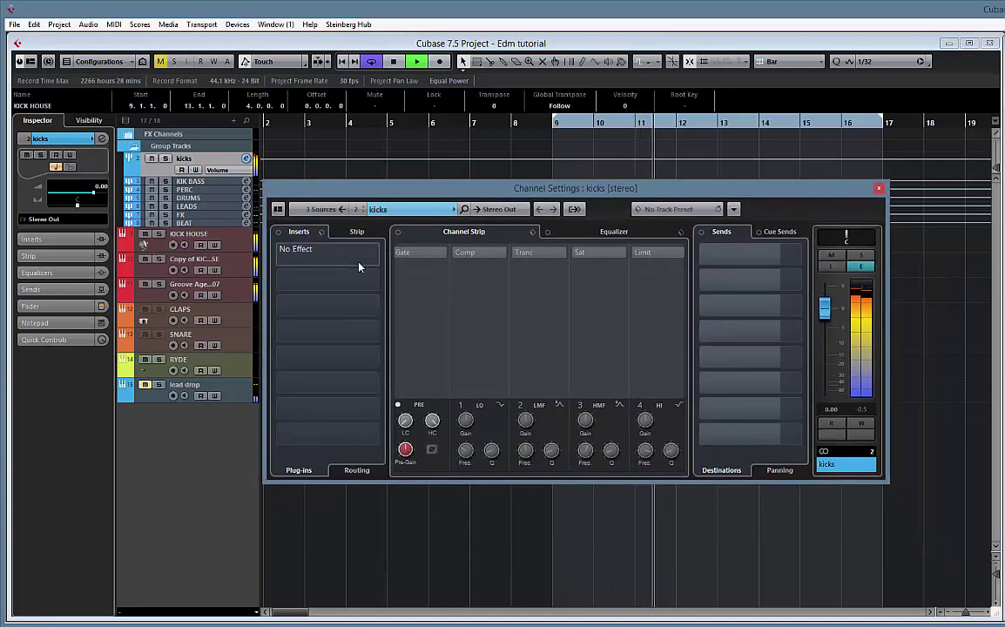
click(379, 255)
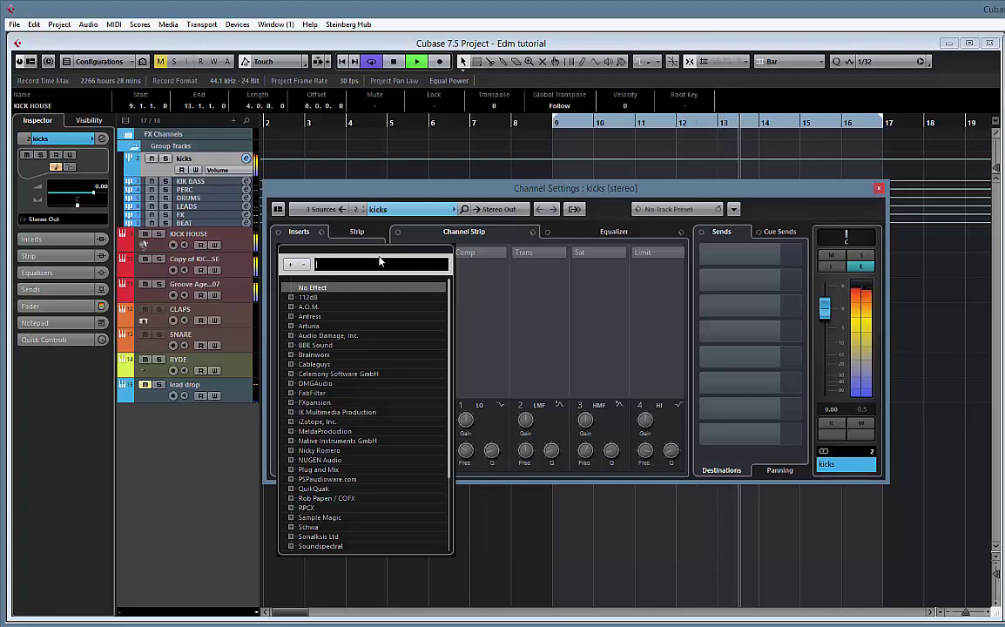
text(ssl)
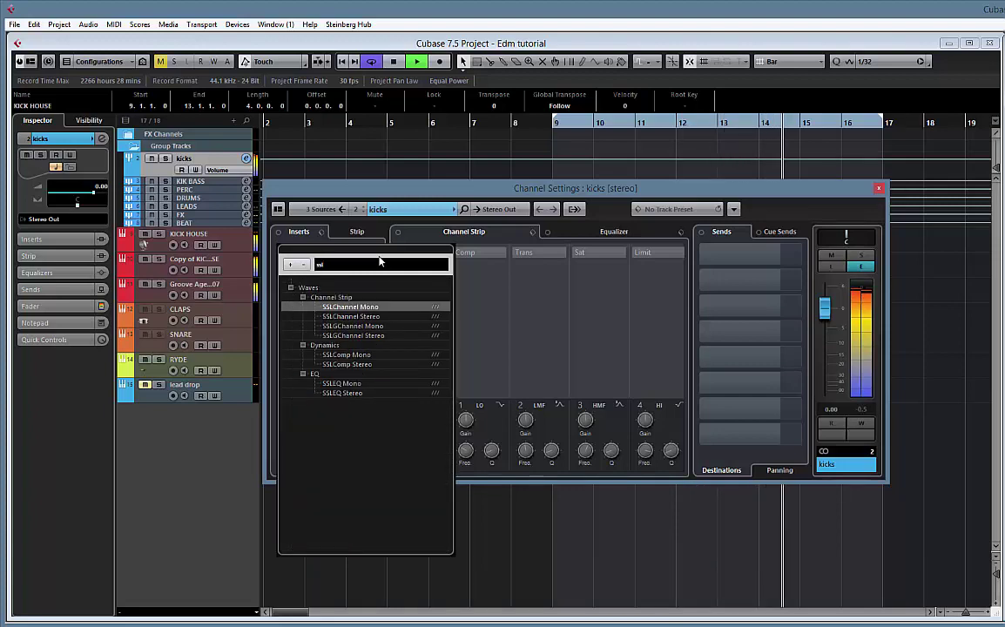
click(350, 365)
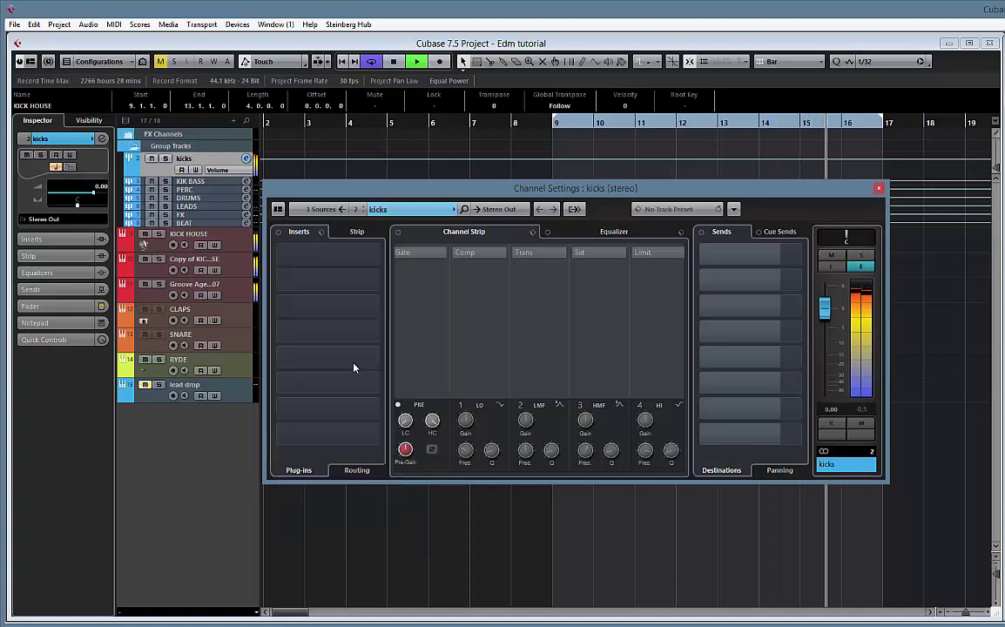
drag(738, 87, 572, 99)
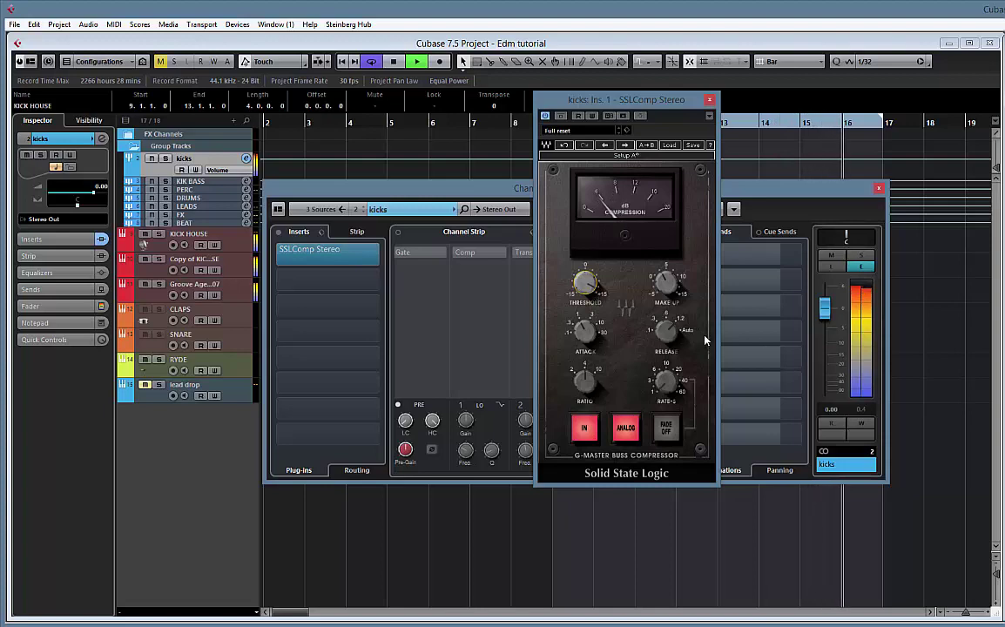
- Raise the SSLComp release on the kicks group and compare the sound with the compressor bypassed and active
drag(667, 333, 657, 275)
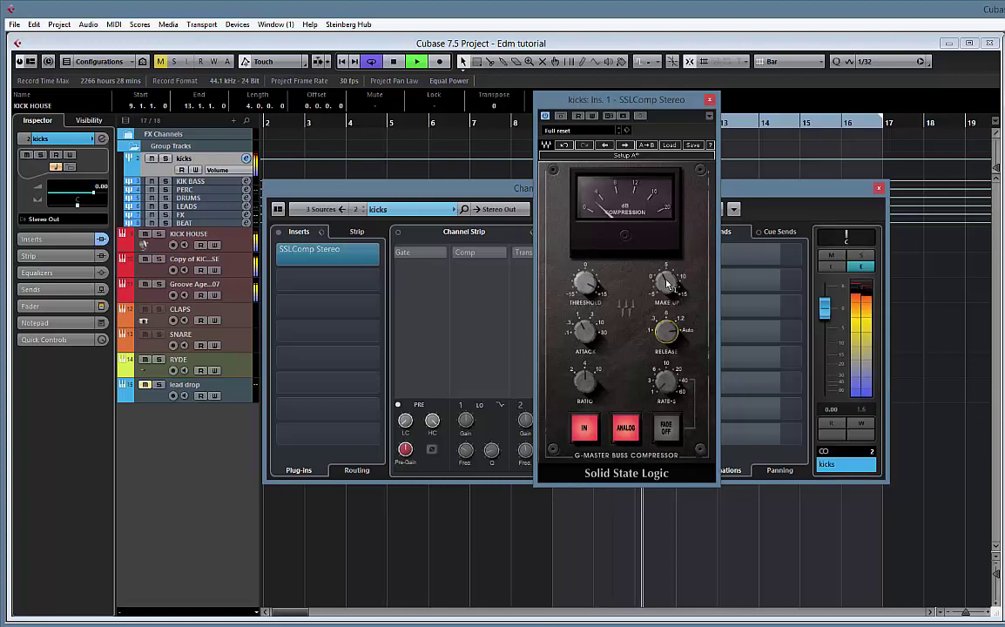
click(561, 117)
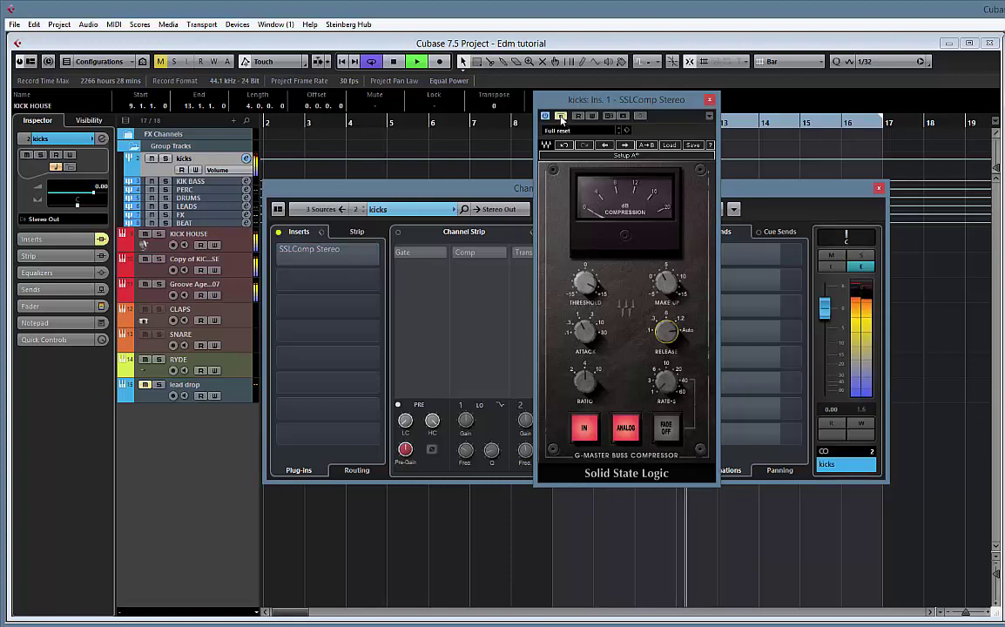
click(562, 117)
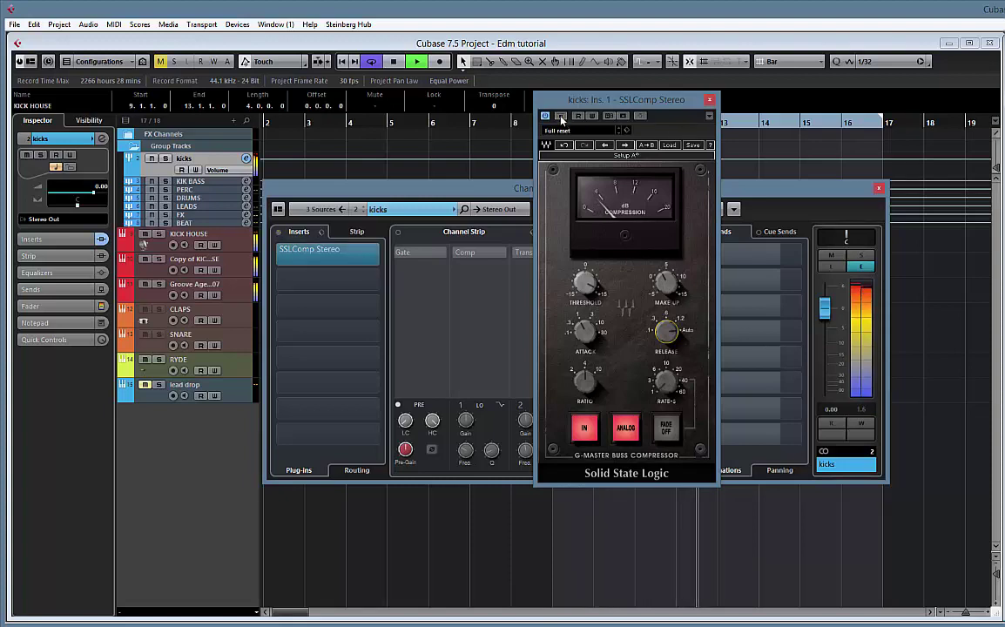
click(710, 99)
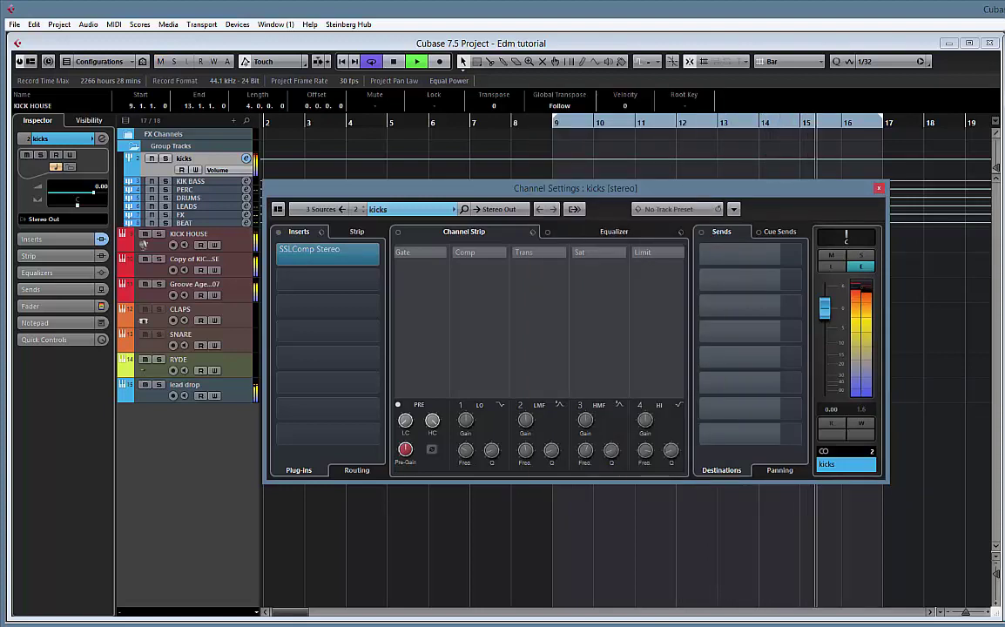
- Set the lead drop channel's volume to -8.51 while listening to it with the kicks, and stop playback
click(200, 389)
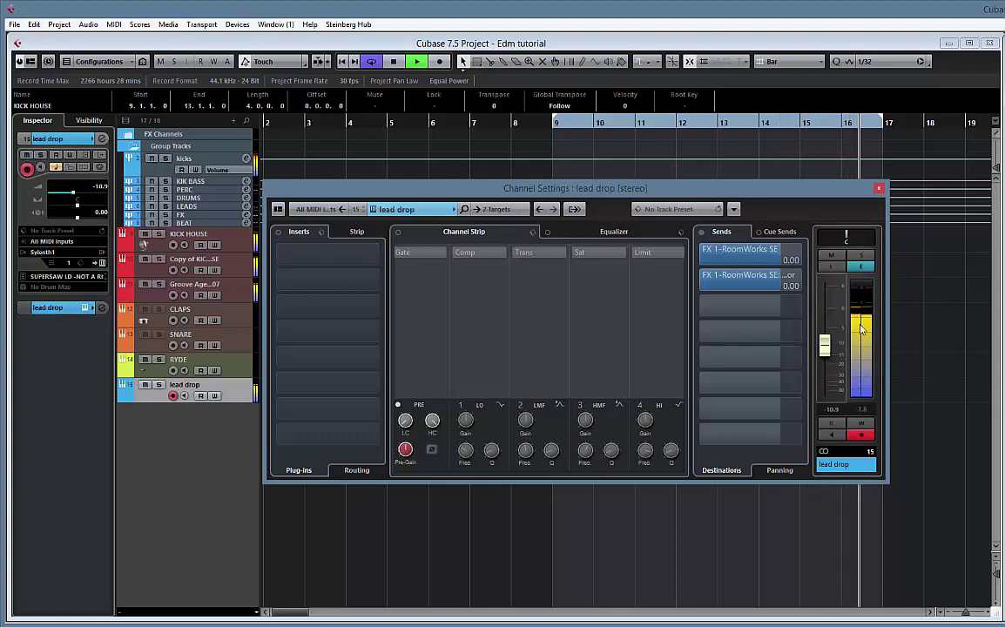
drag(827, 331, 826, 339)
key(space)
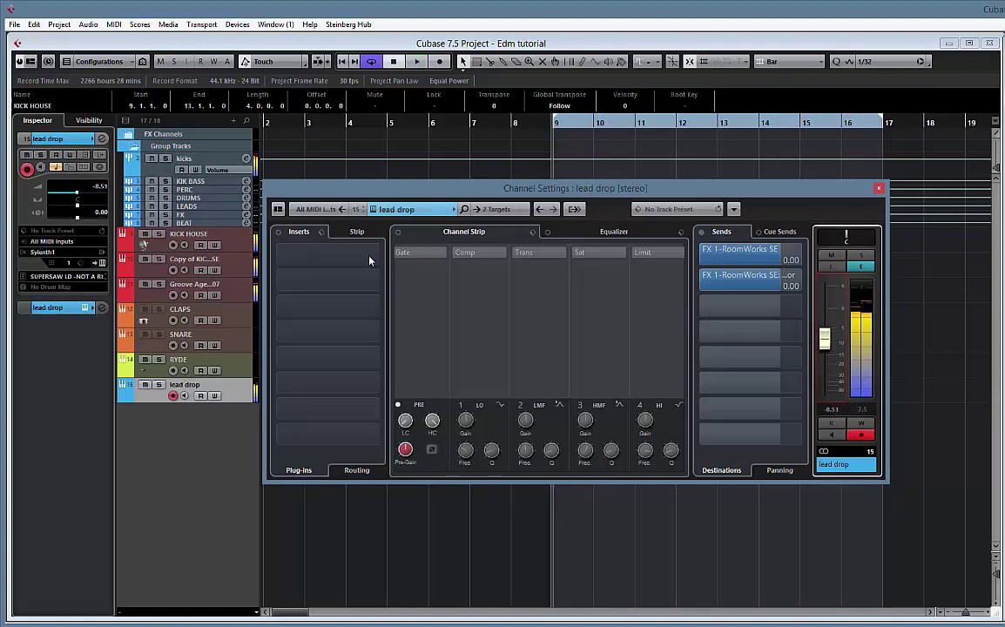
- Insert the Kickstart-64bit sidechain effect in lead drop's first insert slot and listen to it with the kicks
click(378, 255)
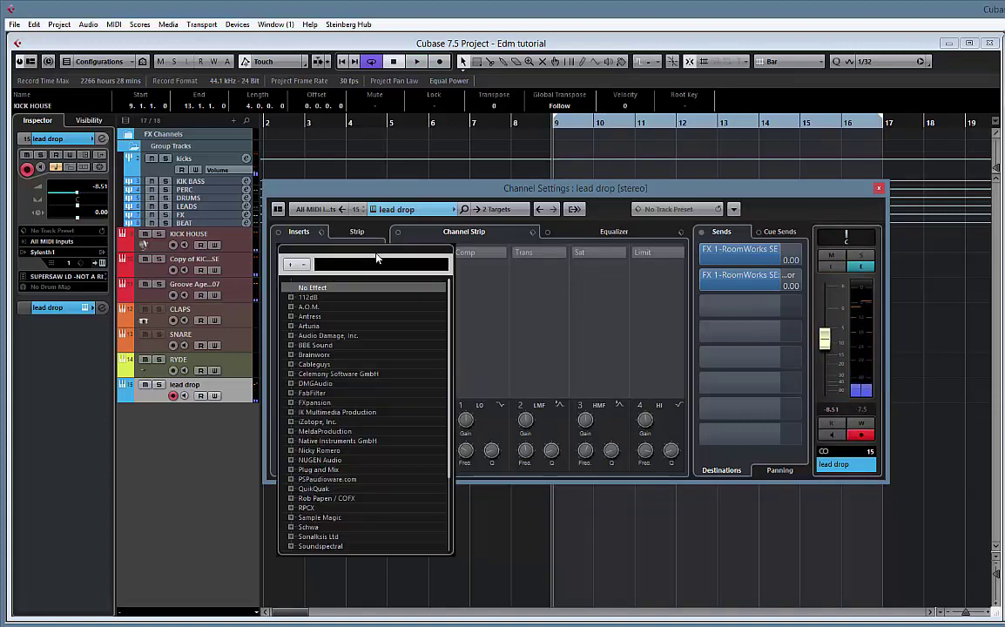
text(kick)
key(Return)
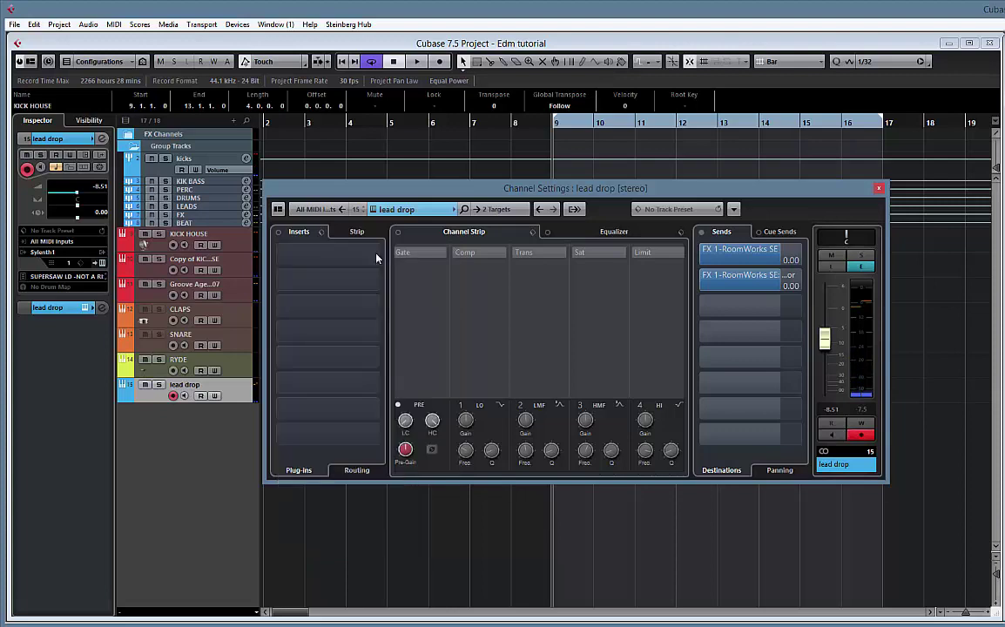
key(space)
drag(356, 221, 670, 158)
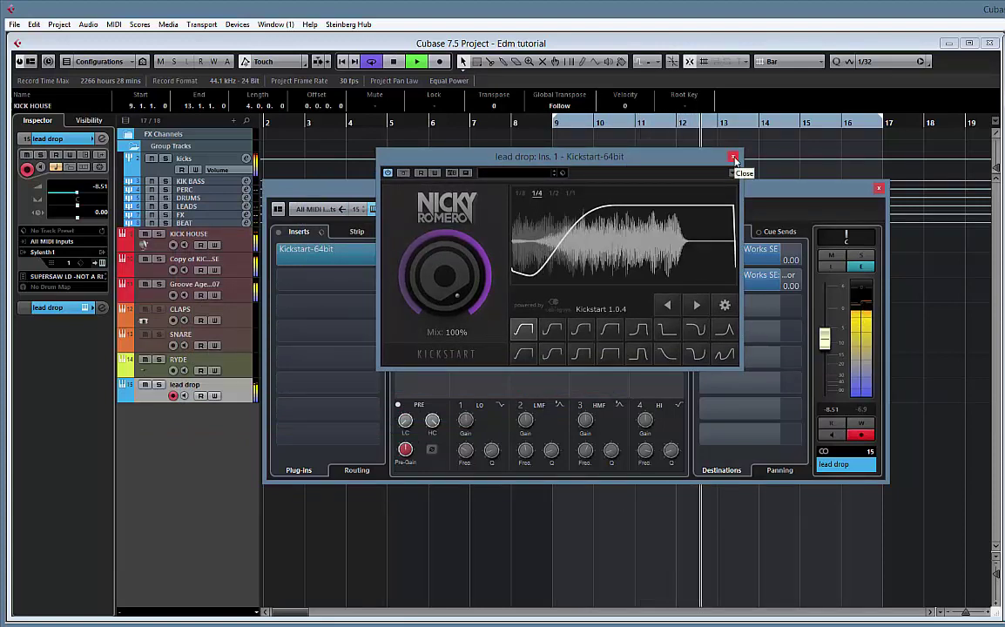
- Set the lead drop volume to -6.78, stop playback, and close its channel settings and Kickstart windows
drag(827, 338, 829, 335)
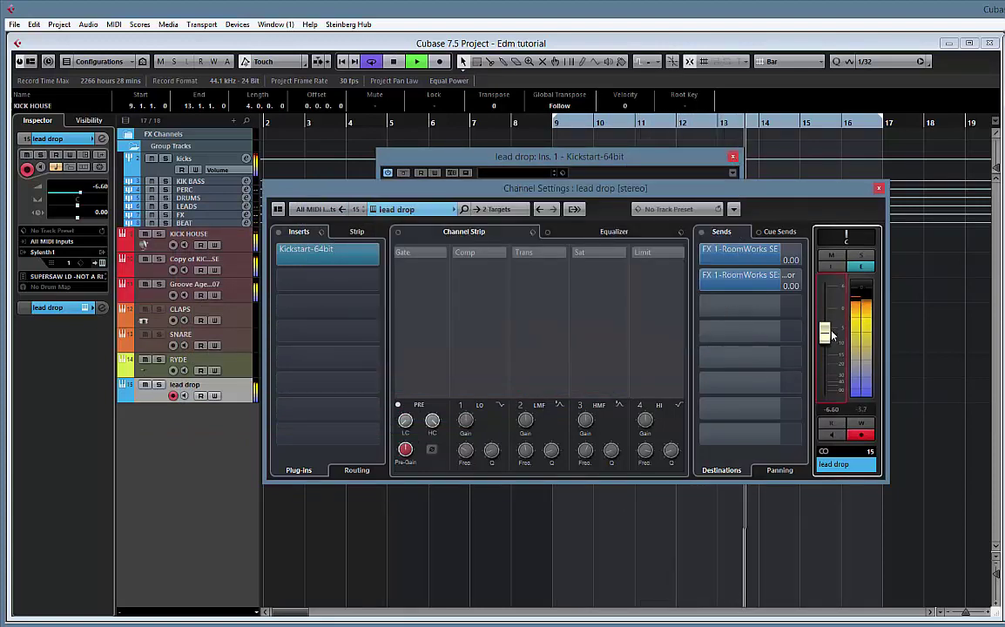
key(space)
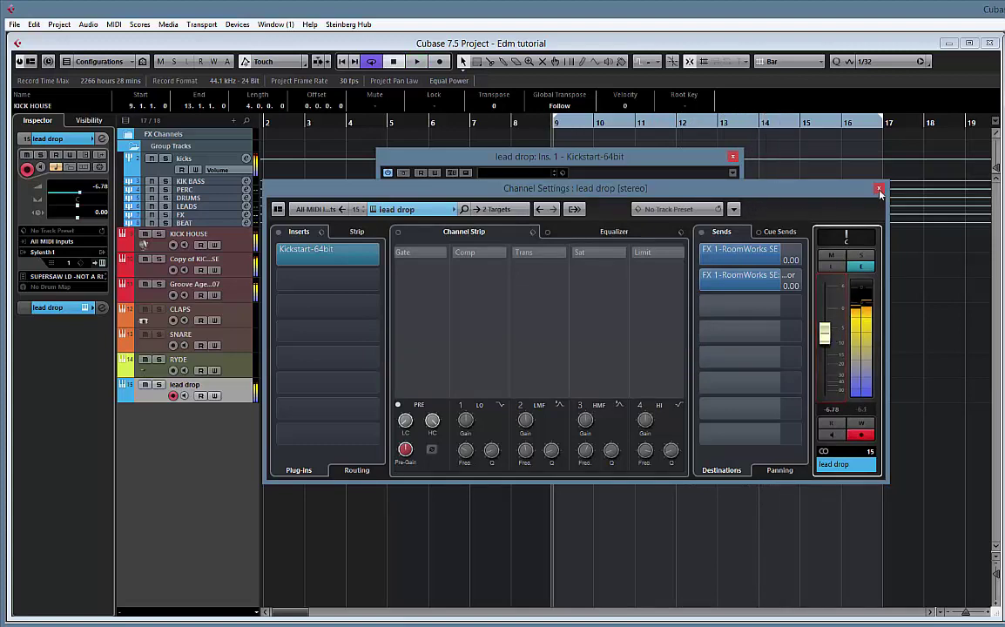
click(879, 189)
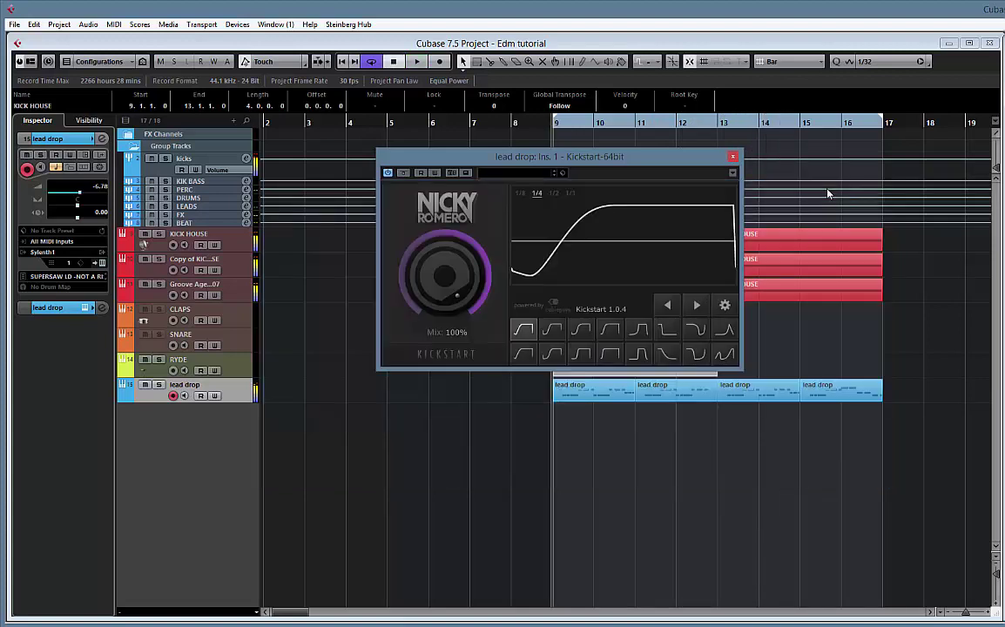
click(734, 158)
- Duplicate the lead drop track with its parts, and set the loop range to the copy's first part, bars 9 to 11
right_click(249, 395)
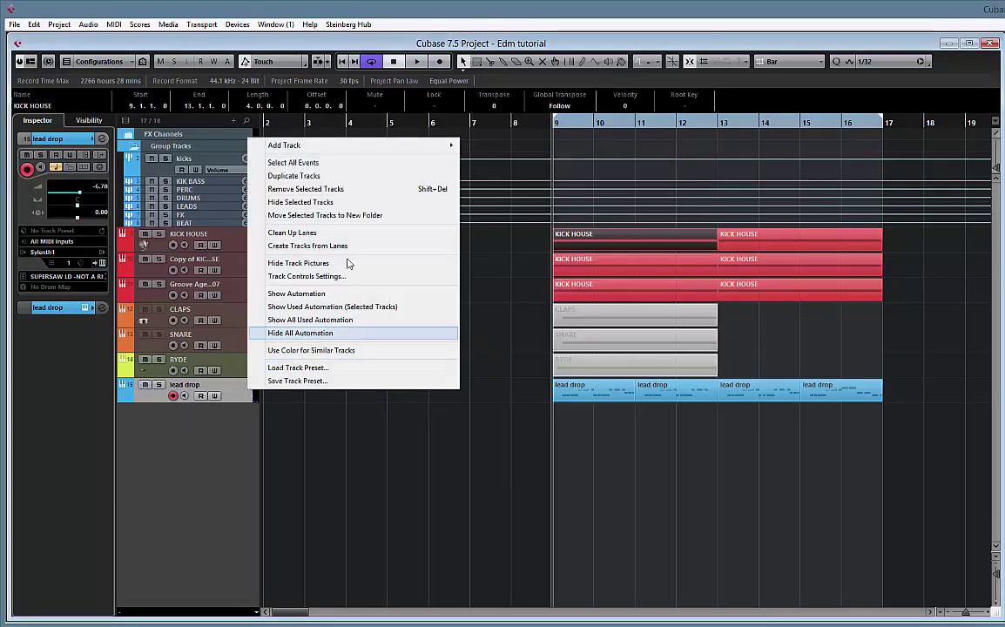
click(296, 177)
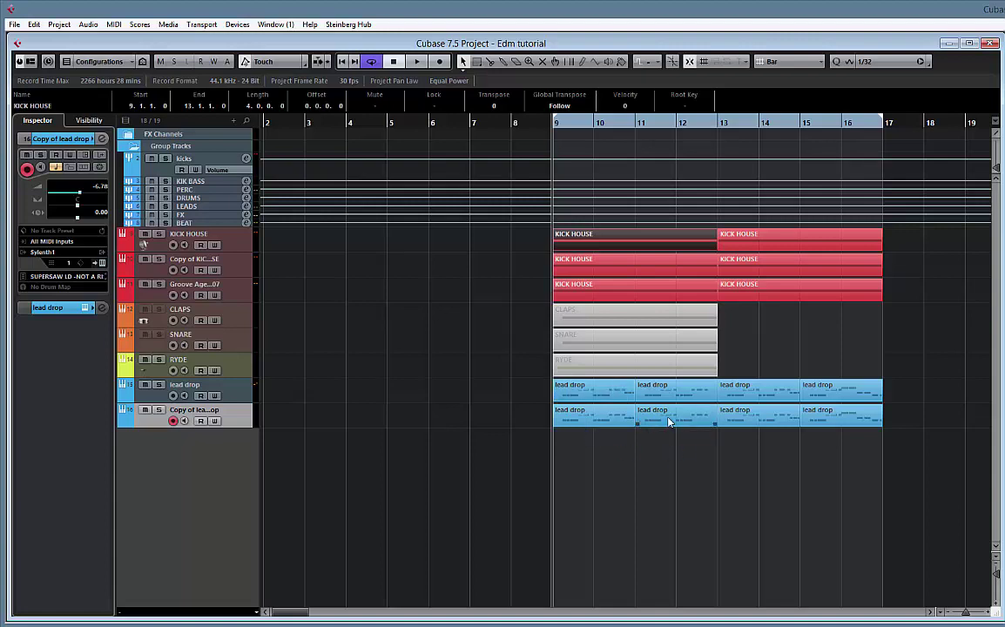
click(592, 421)
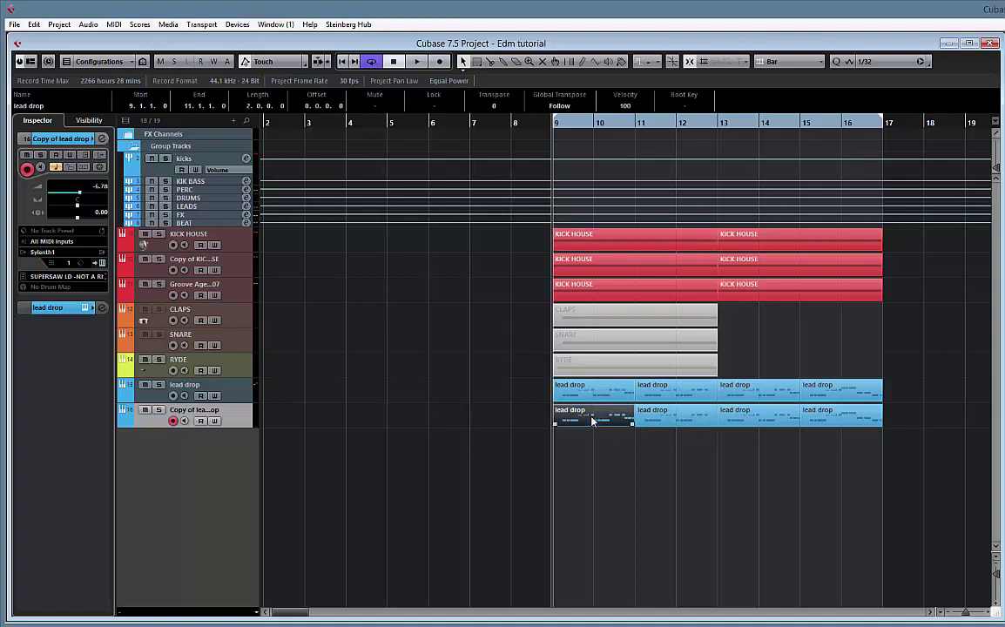
key(super+p)
key(Escape)
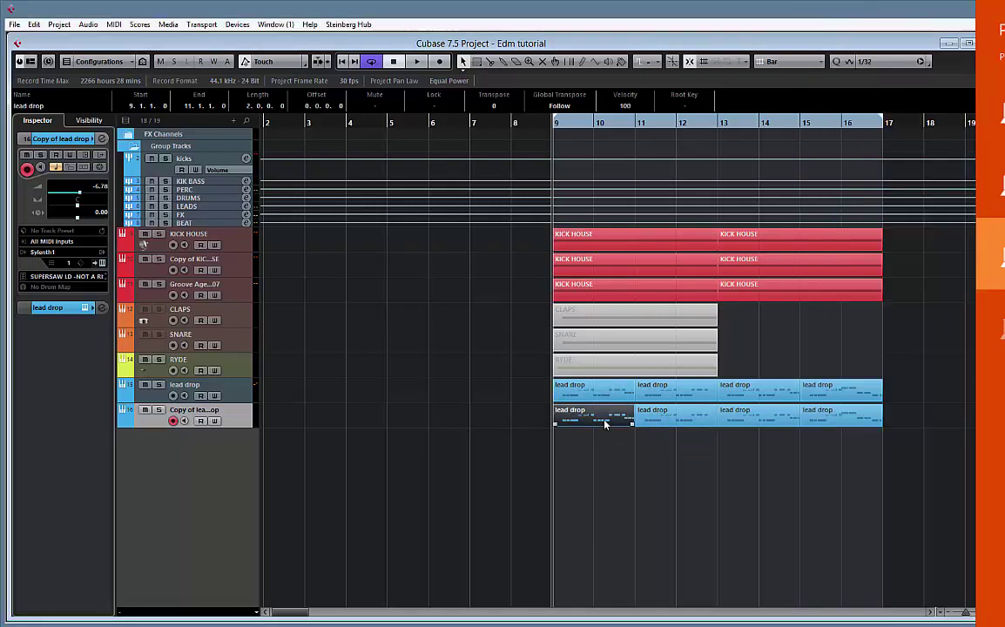
key(ctrl+p)
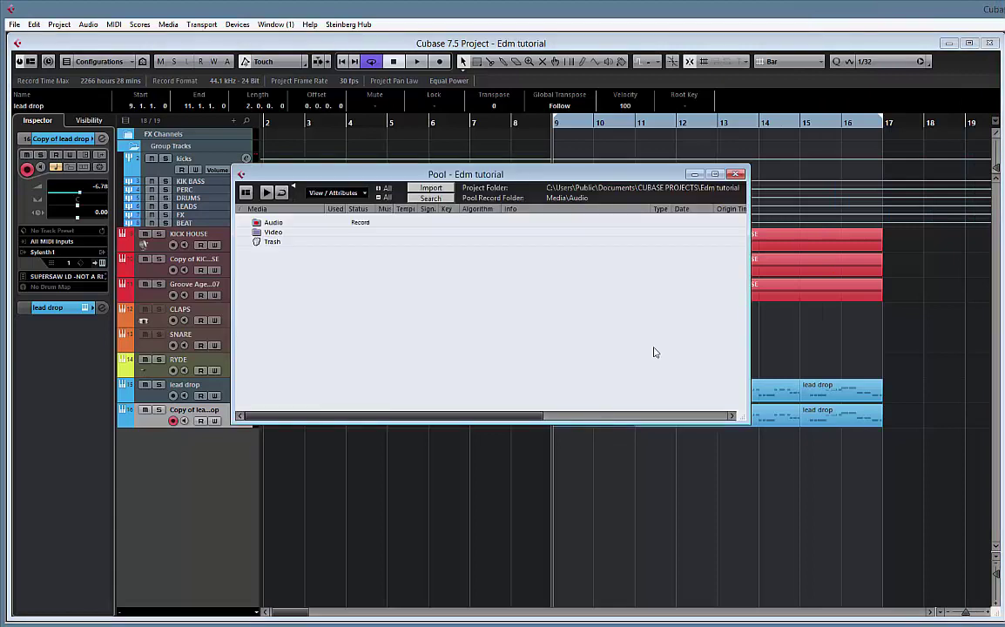
click(740, 178)
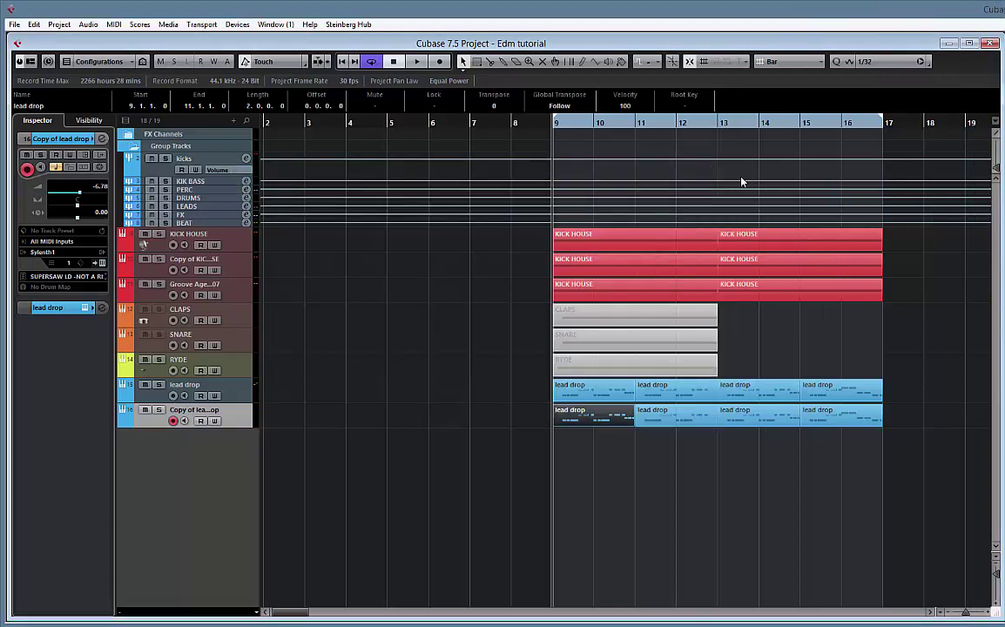
key(p)
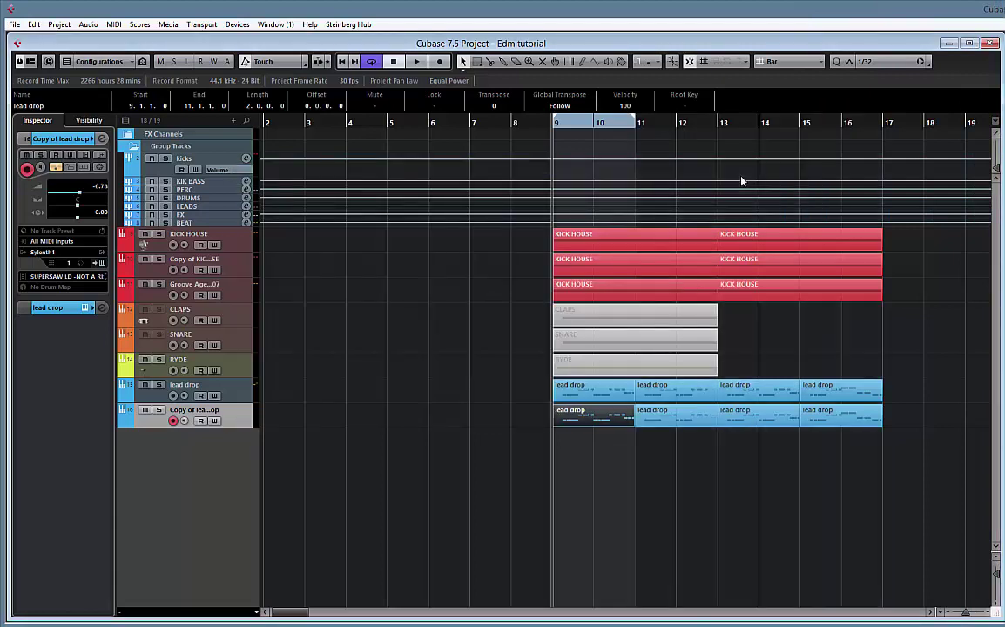
- Open Sylenth1 for the copied lead drop track and load the KSADE 3 FINGERS DOWN preset
double_click(599, 419)
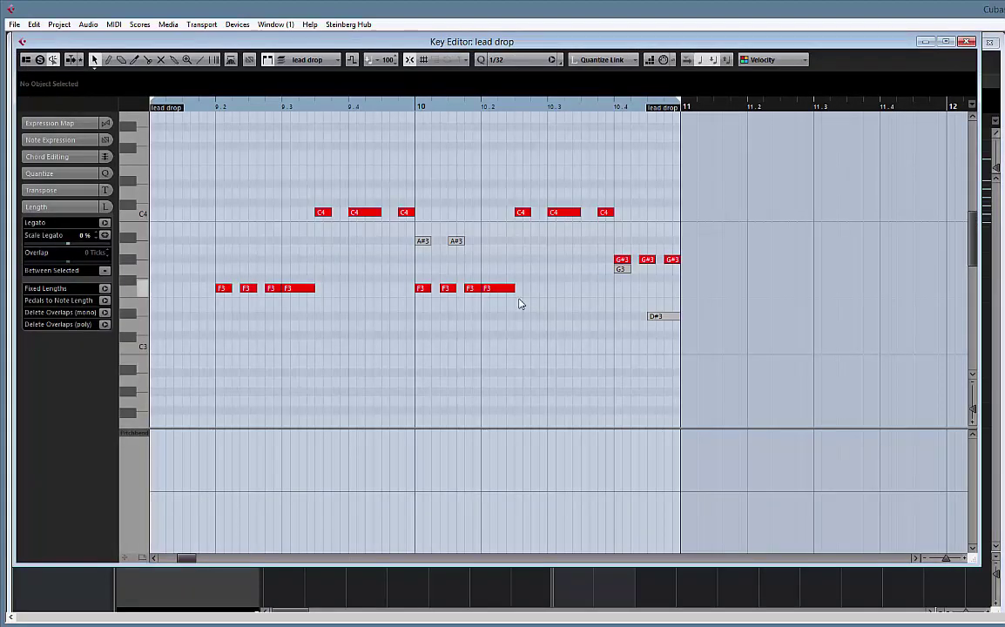
click(966, 42)
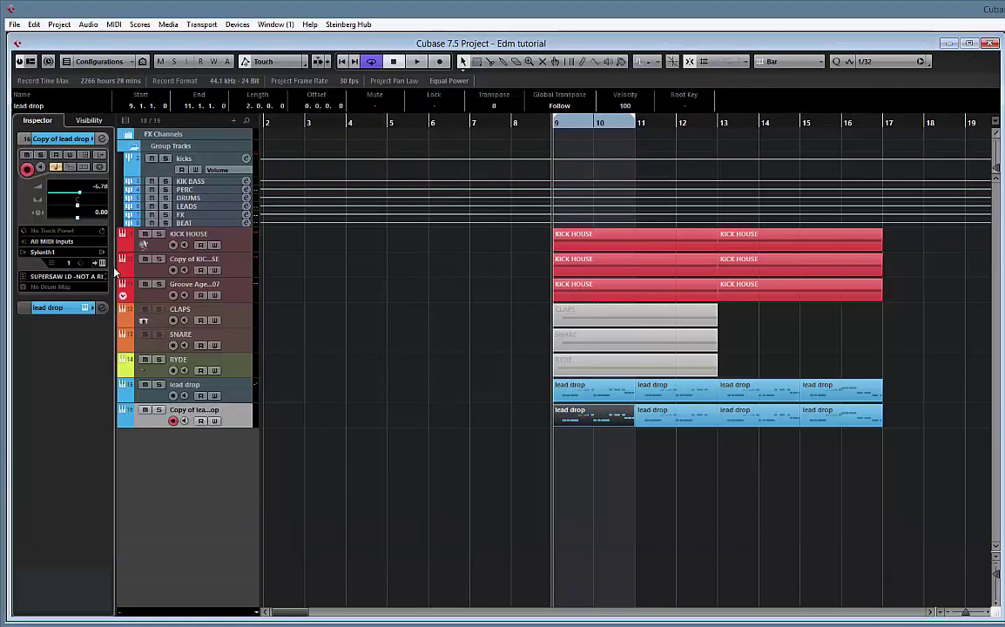
click(102, 263)
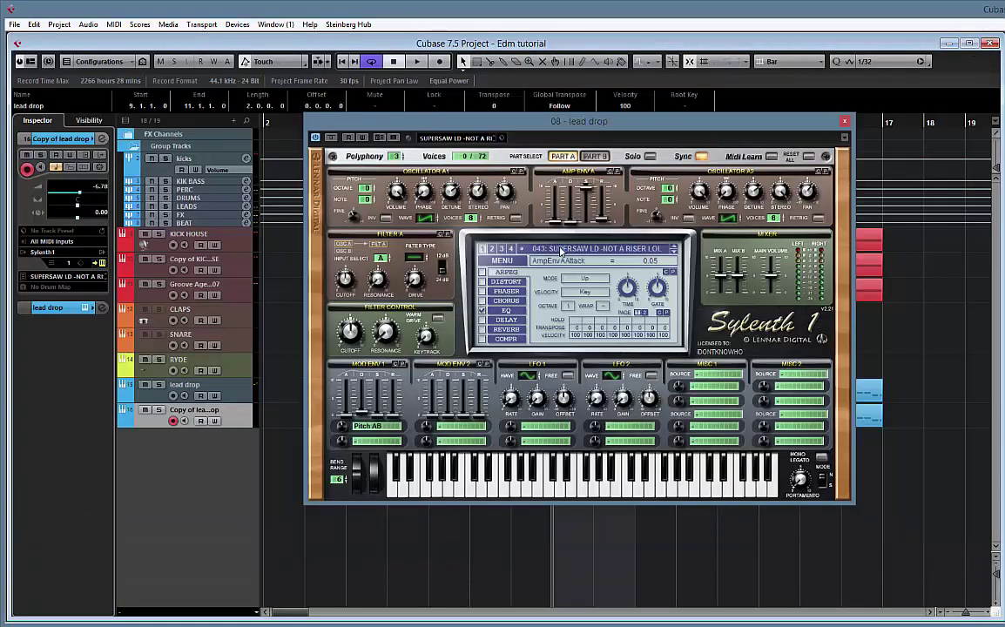
click(562, 251)
click(540, 237)
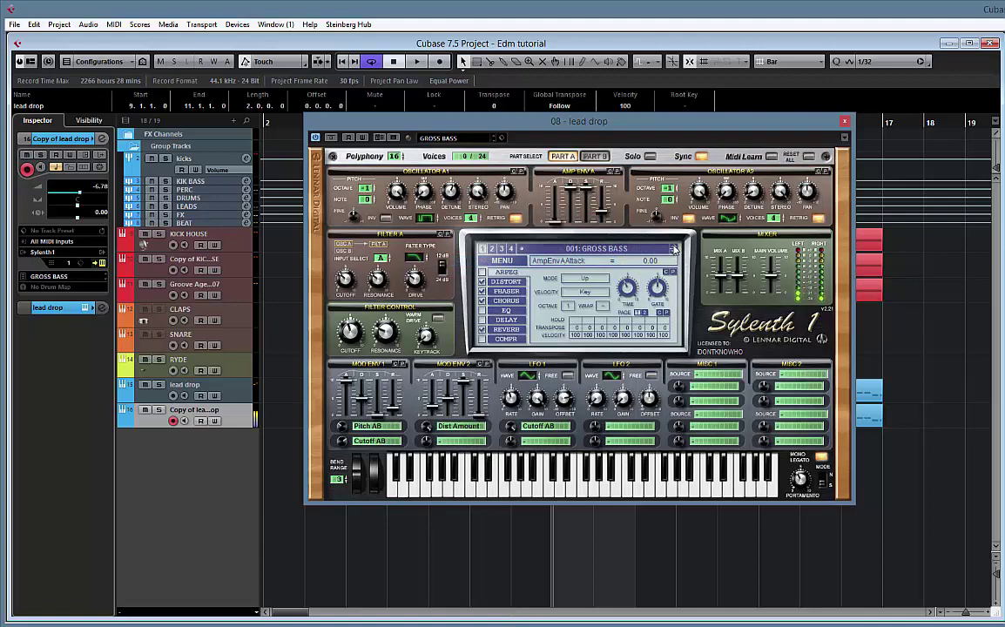
click(674, 250)
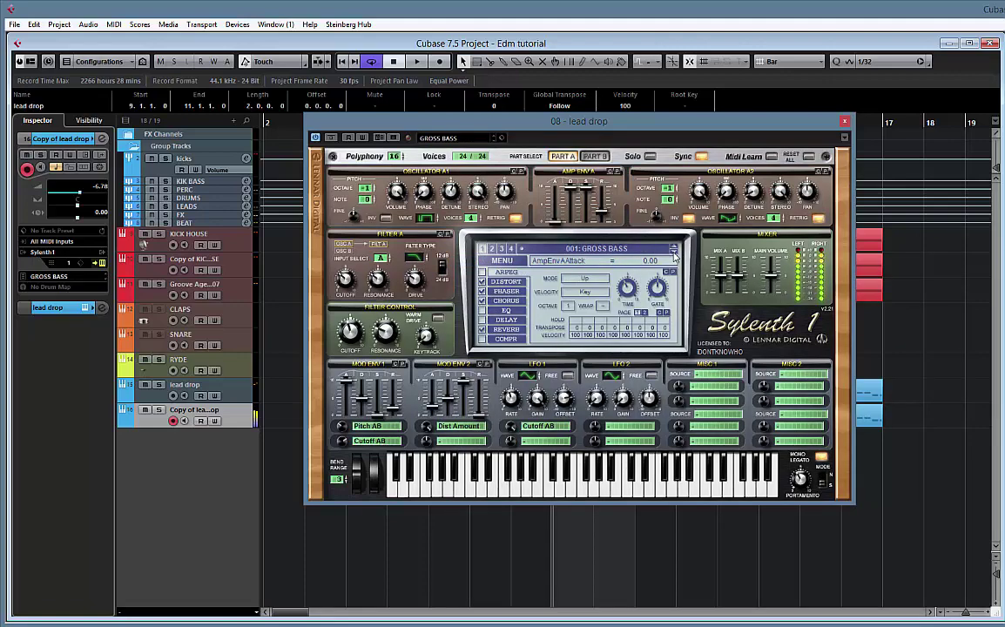
click(675, 252)
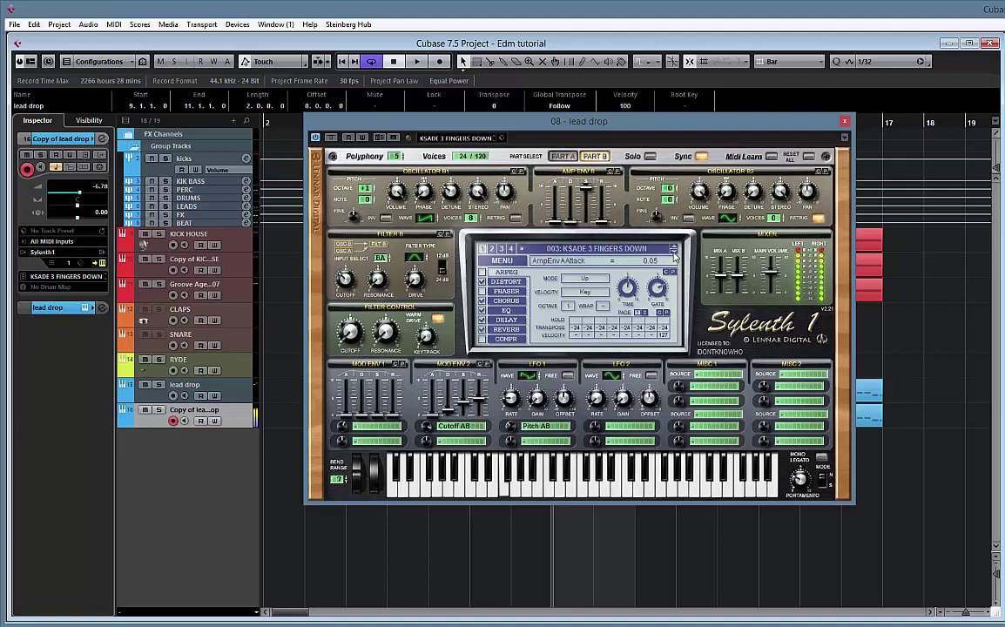
- Turn off both FX 1-RoomWorks SE sends in the channel settings of the copied lead drop track
click(85, 154)
click(699, 254)
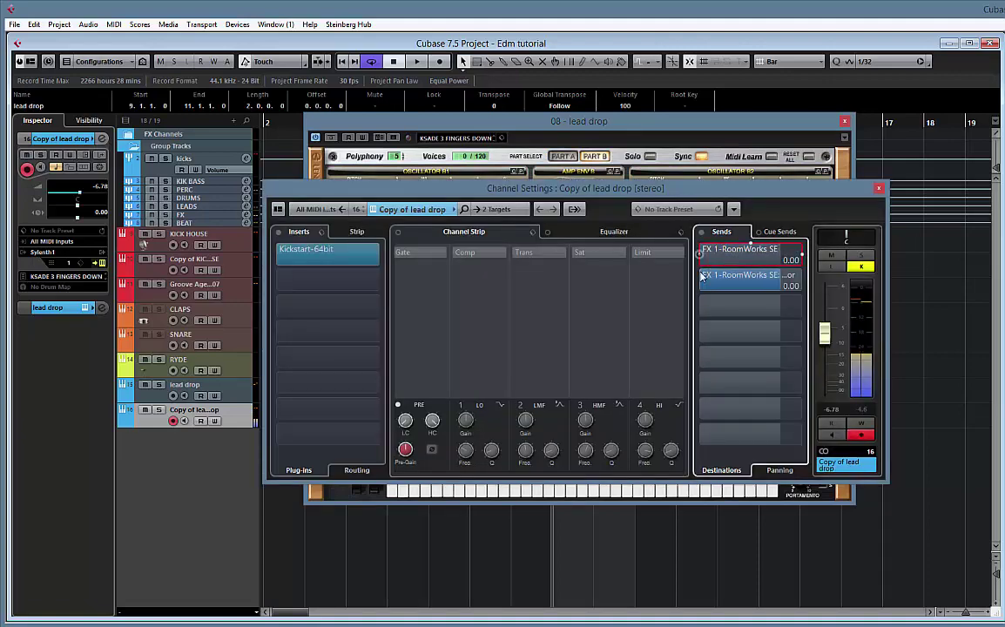
click(699, 279)
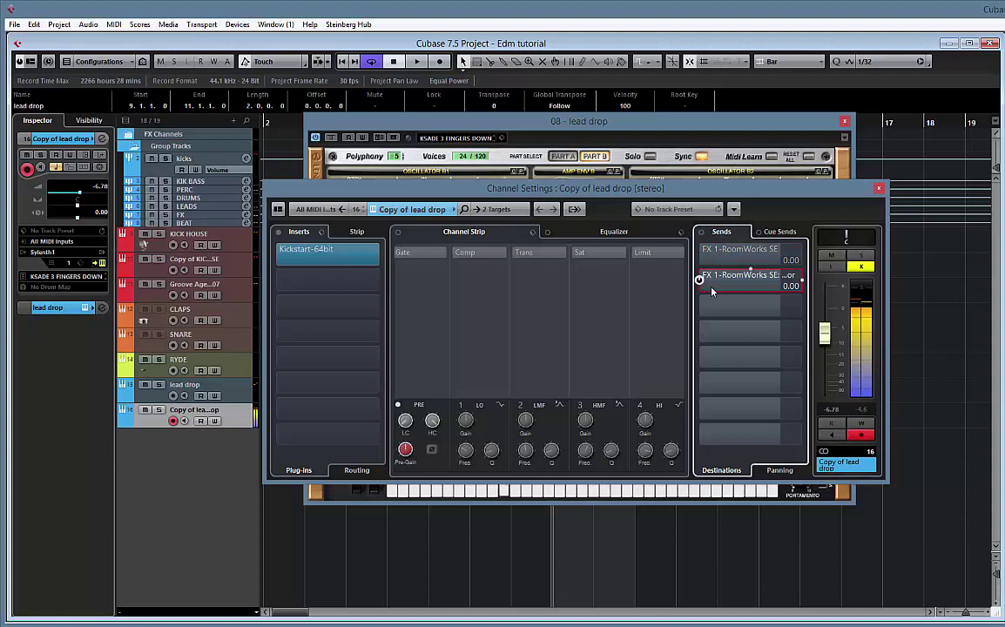
click(878, 190)
- Deactivate the Kickstart-64bit insert on the copied lead drop channel and close its channel settings
drag(623, 121, 545, 185)
click(103, 138)
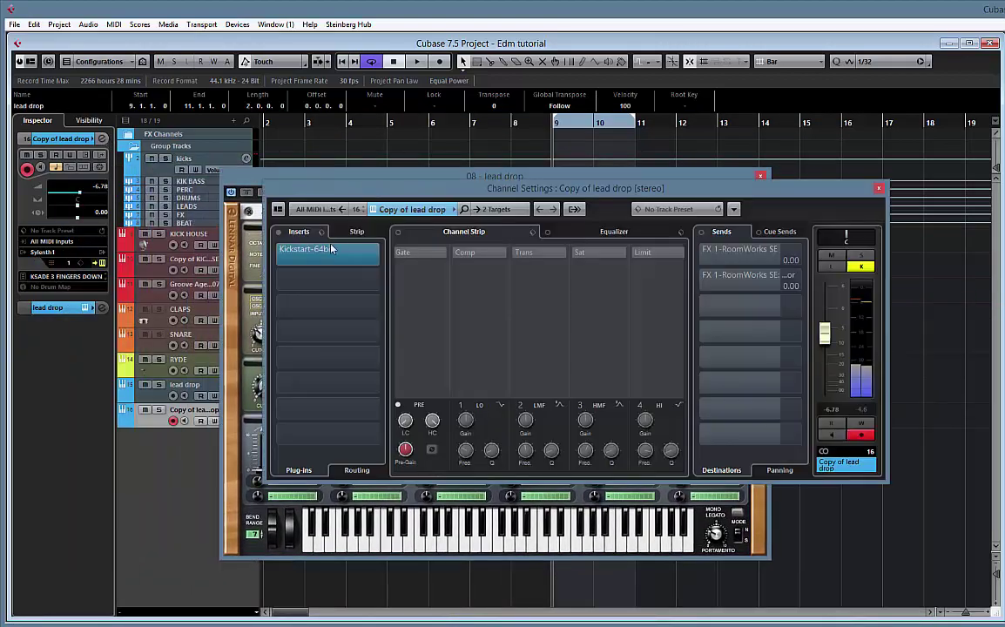
click(277, 253)
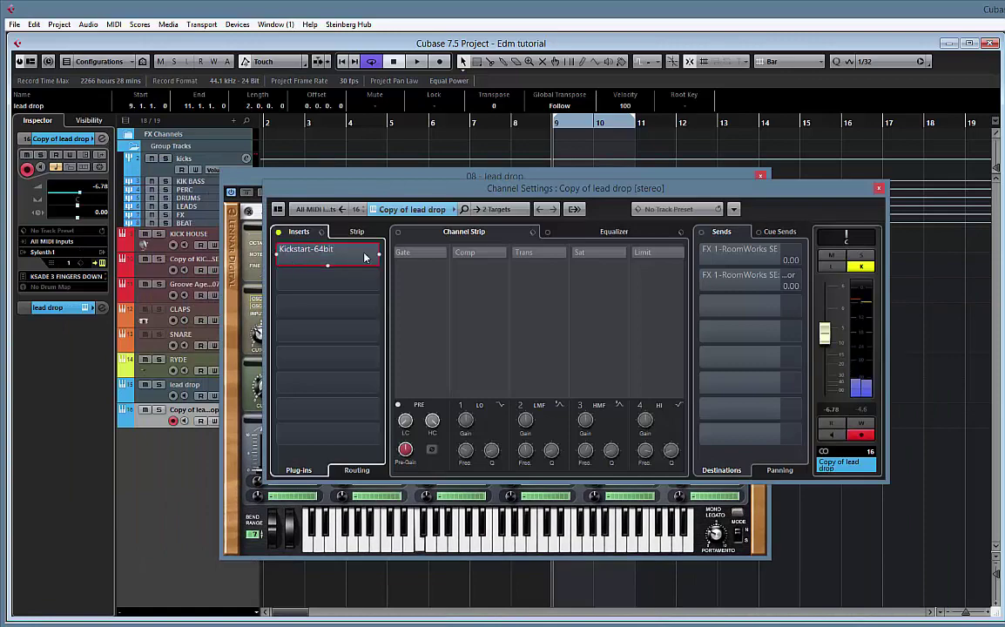
click(878, 188)
- Load the KSADE BECOMES CODE preset in Sylenth1 and lower its Mod Env 1 decay to 0.00
click(590, 306)
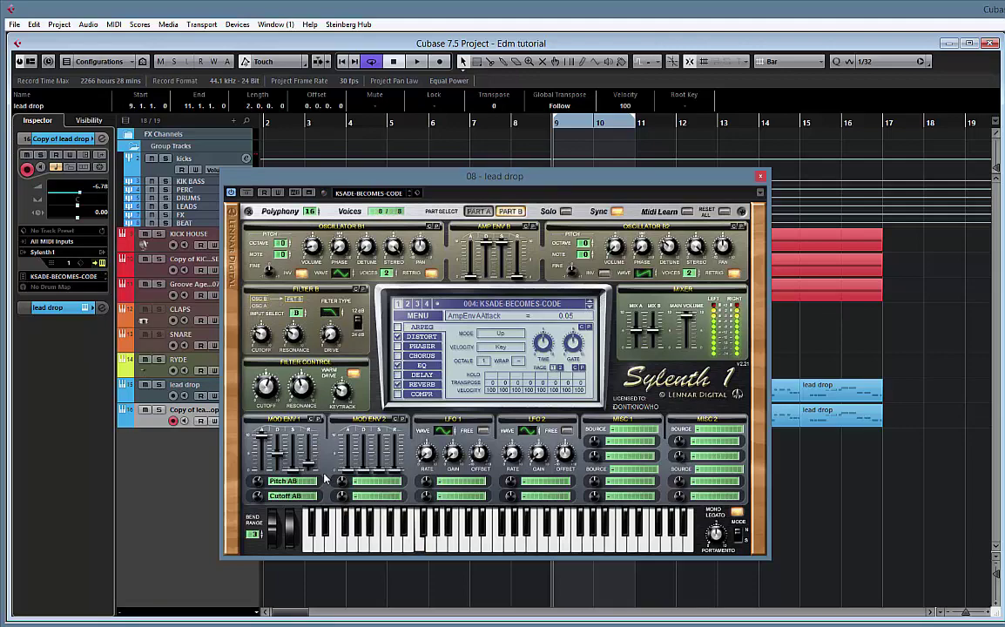
click(265, 438)
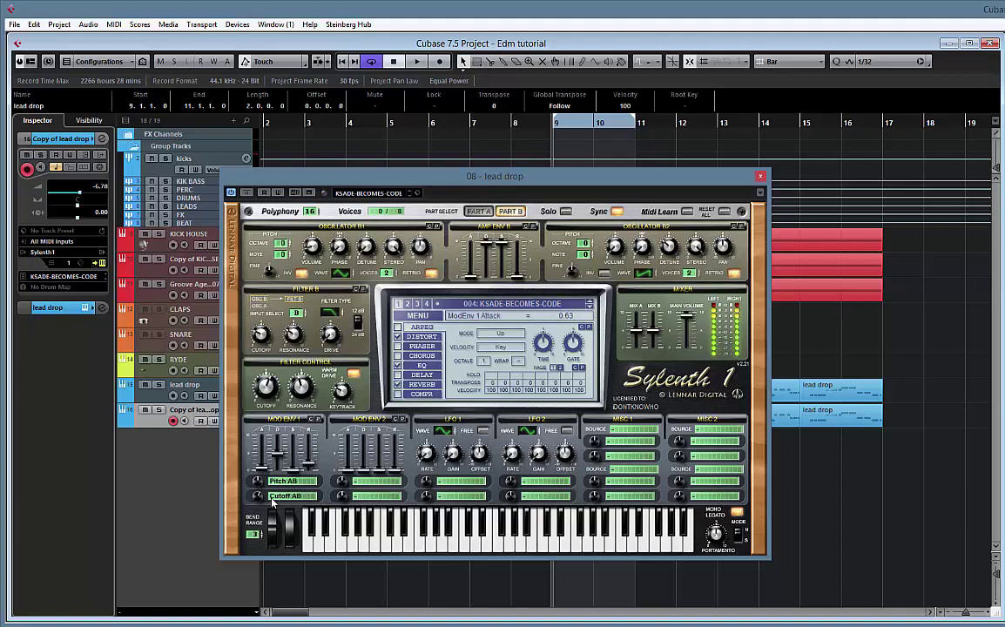
drag(261, 469, 279, 535)
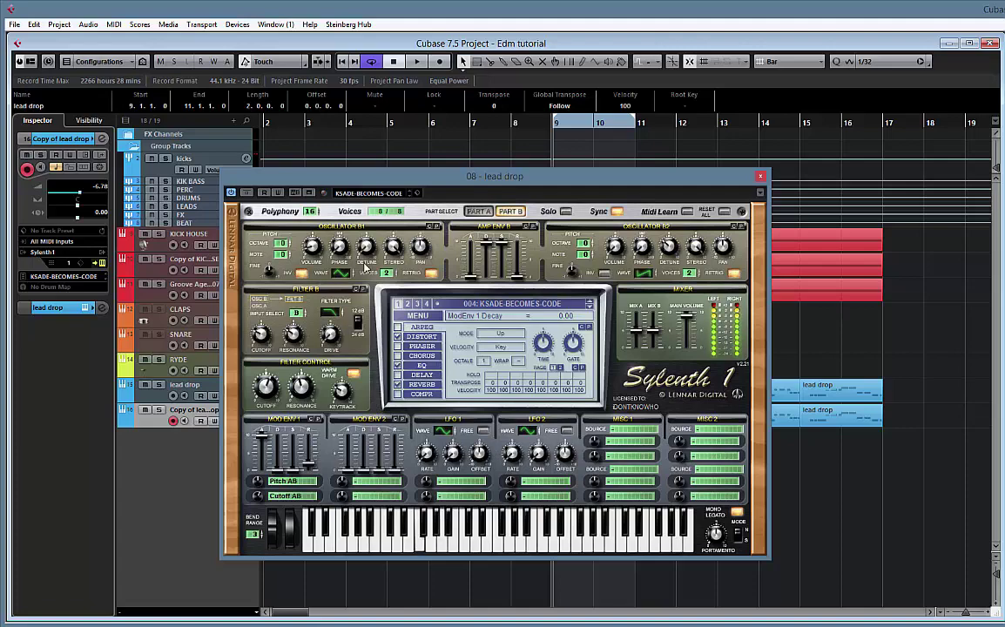
- Move the synth window aside and mute the KICK HOUSE parts in bars 9 to 12 on the three kick tracks
drag(478, 177, 1004, 143)
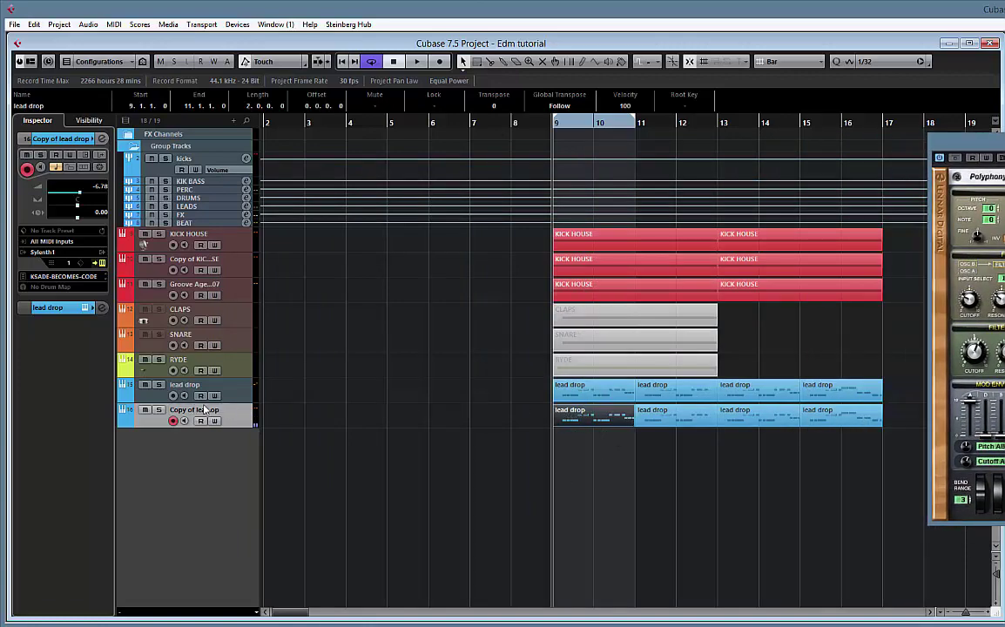
click(526, 394)
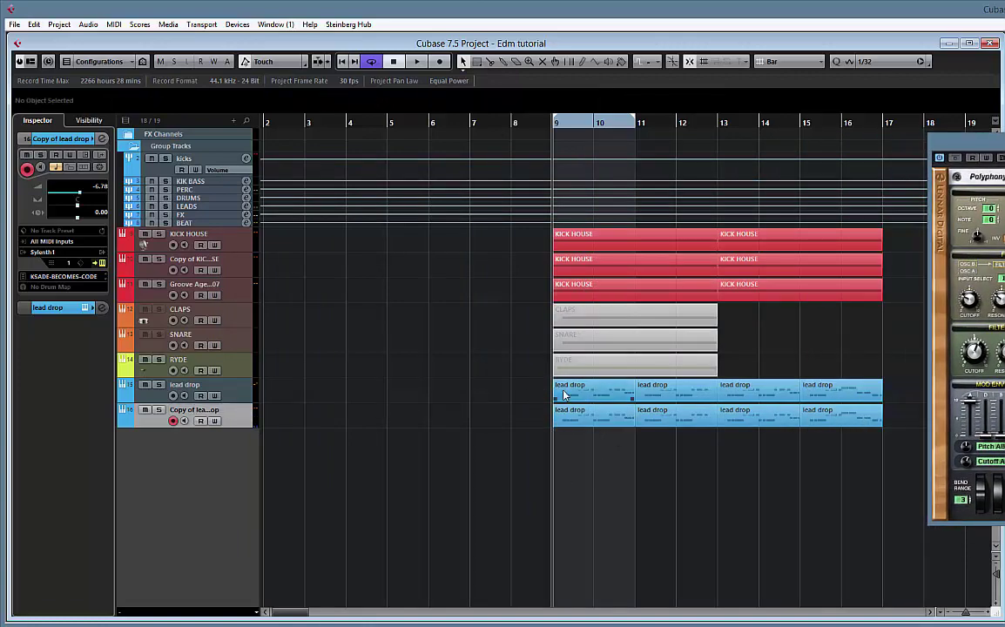
drag(525, 234, 609, 286)
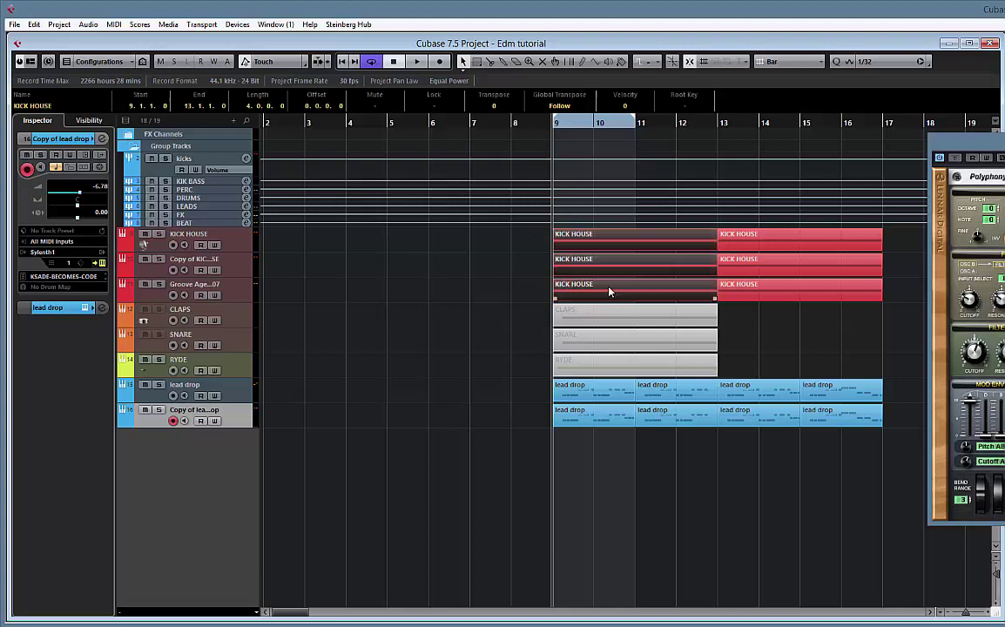
key(shift+m)
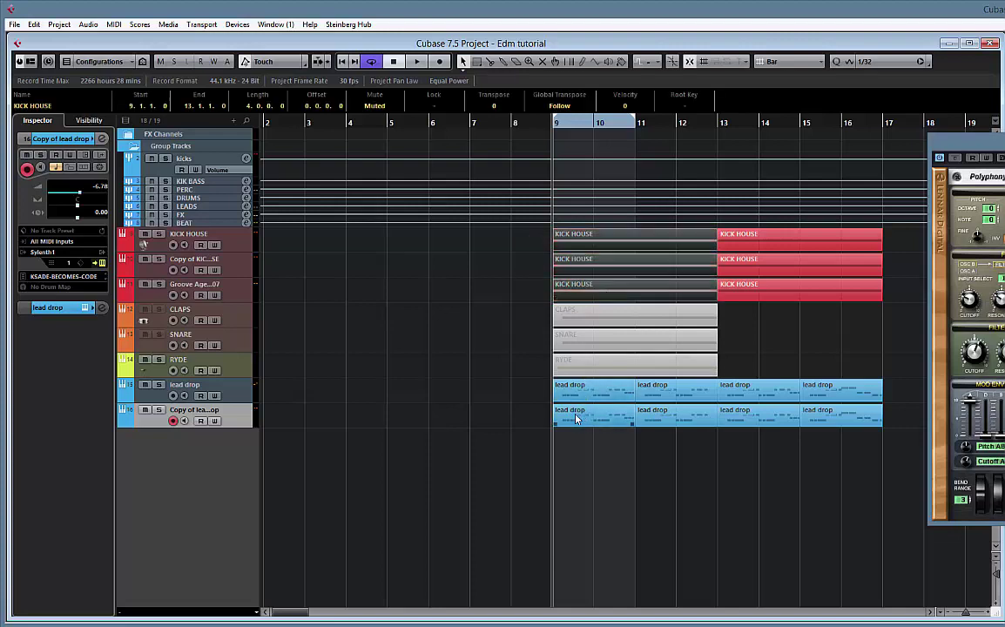
- Open the first part of the copied lead drop track for note editing and make its first F3 start at 9.1.1 with length 0.1.0.0
click(575, 419)
double_click(575, 418)
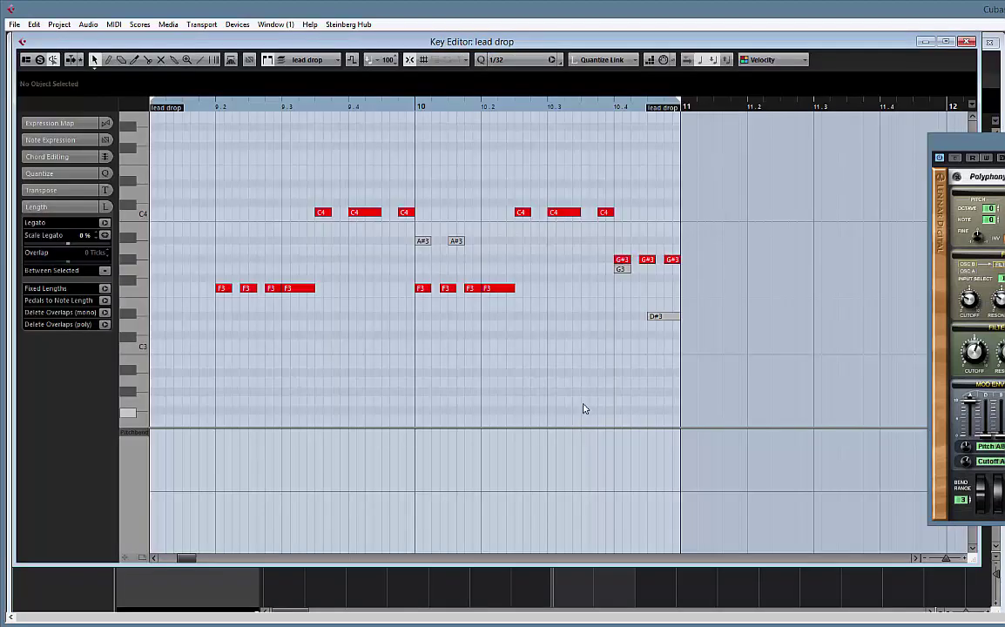
drag(276, 252, 430, 251)
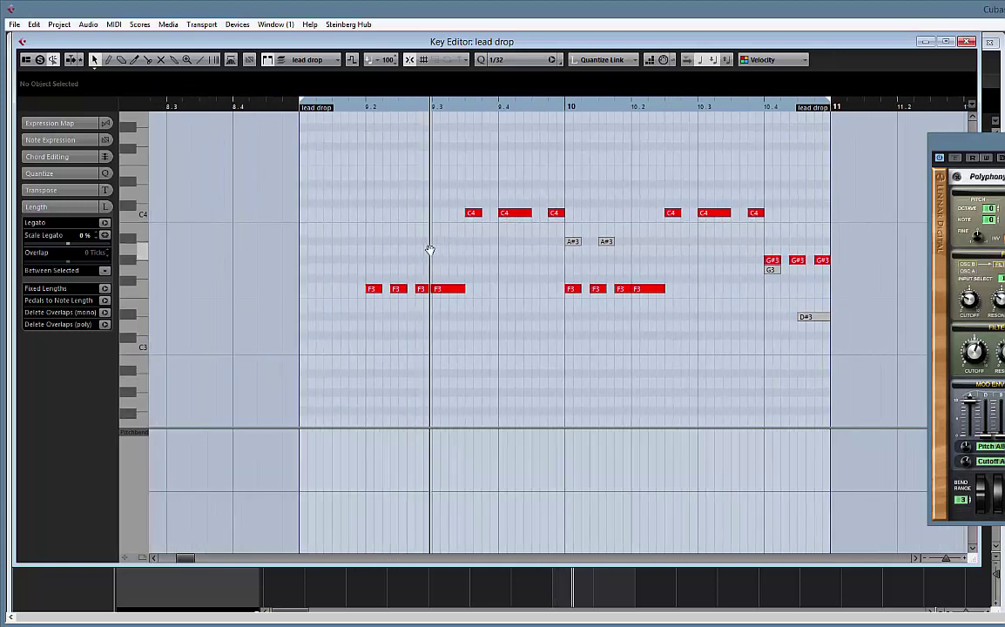
drag(509, 248, 538, 256)
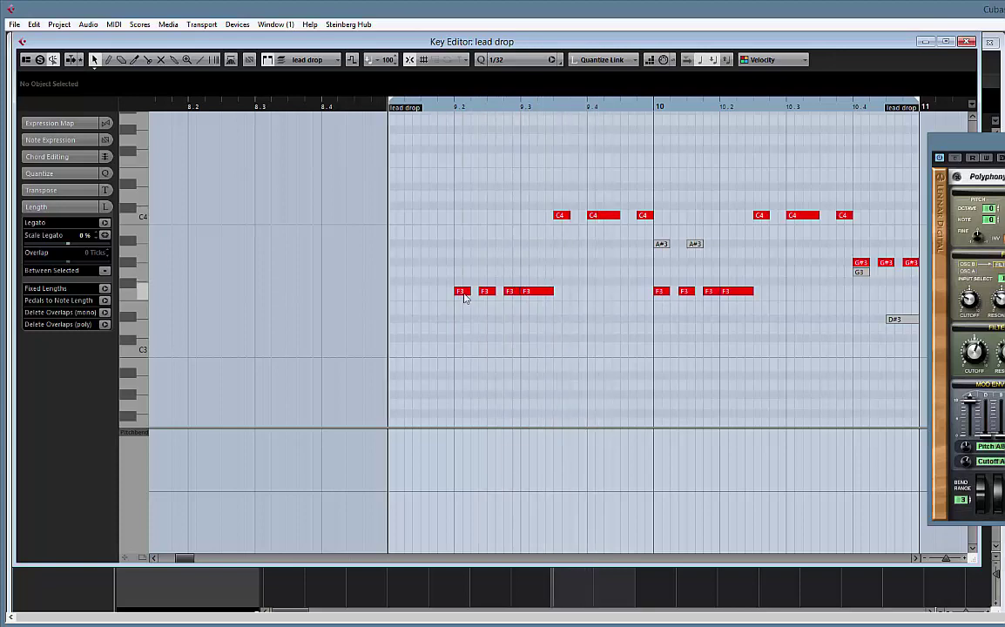
mouse_move(462, 294)
mouse_down()
mouse_move(394, 294)
mouse_move(455, 303)
mouse_up()
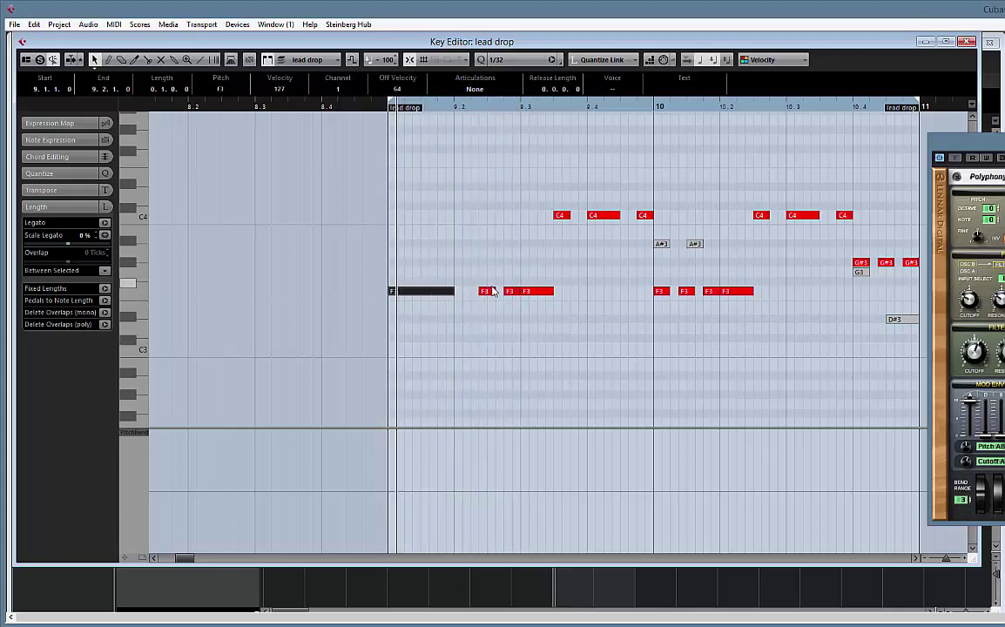
- Place a C4 at 9.2.1 and an A#3 at 9.2.3, each 0.0.2.0 long, and lengthen the F3 at 9.3.1 to 0.1.0.0
drag(489, 293, 487, 215)
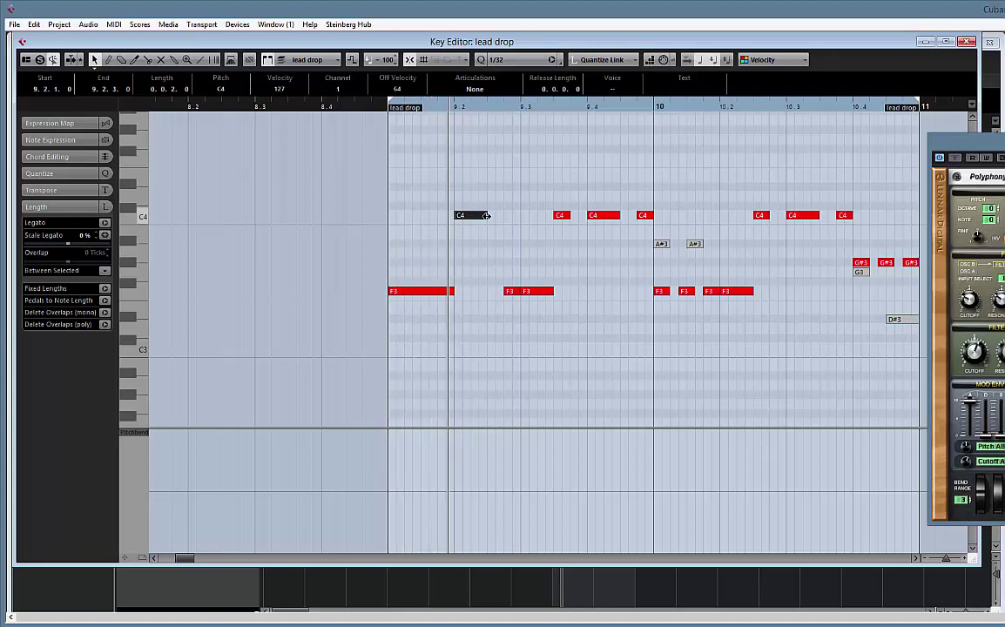
drag(510, 287, 496, 248)
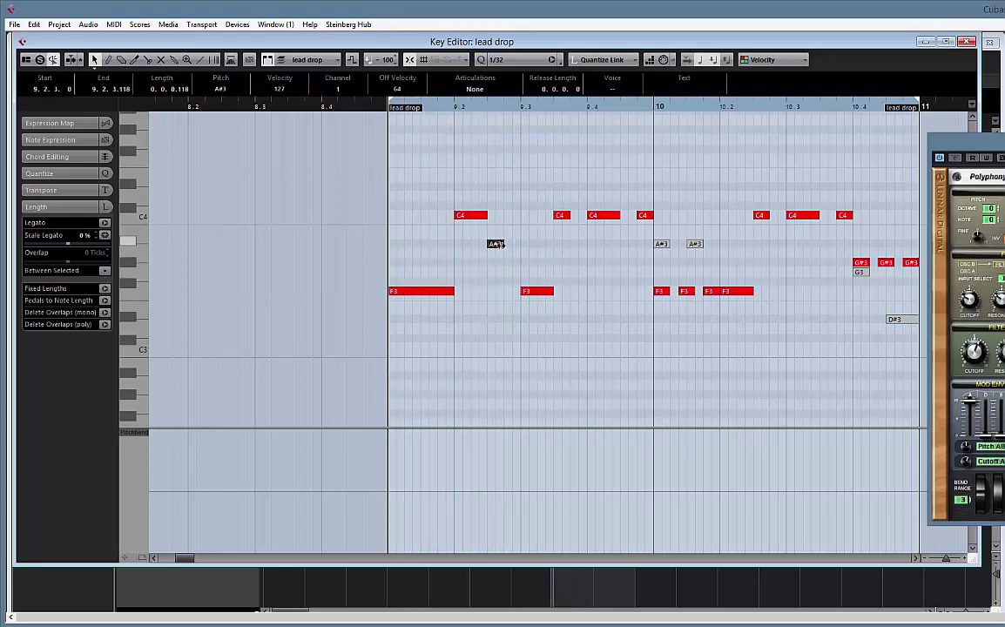
mouse_move(529, 293)
mouse_down()
mouse_move(514, 300)
mouse_move(540, 292)
mouse_move(522, 292)
mouse_up()
drag(502, 243, 520, 245)
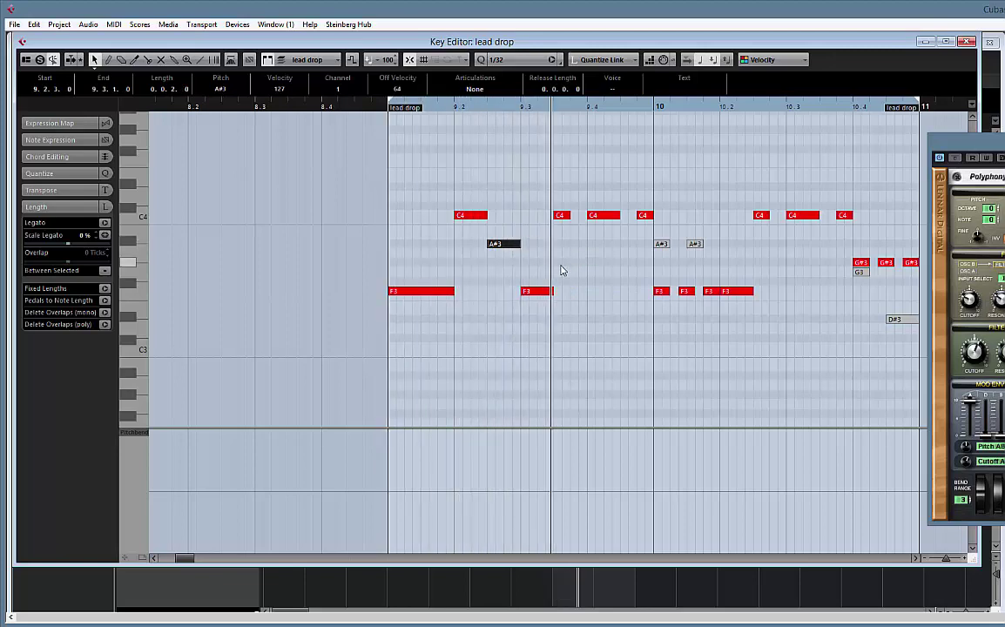
drag(551, 291, 586, 292)
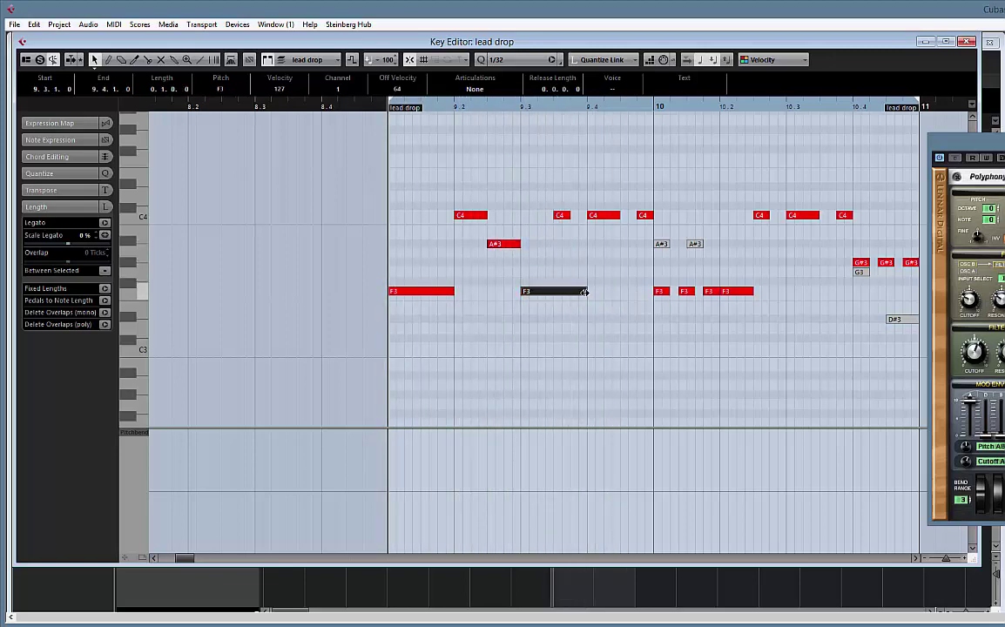
- Place an A#3 after the C4 at 9.4.1 and replace the short notes in bar 10's first beat with one F3
click(561, 215)
drag(563, 215, 595, 215)
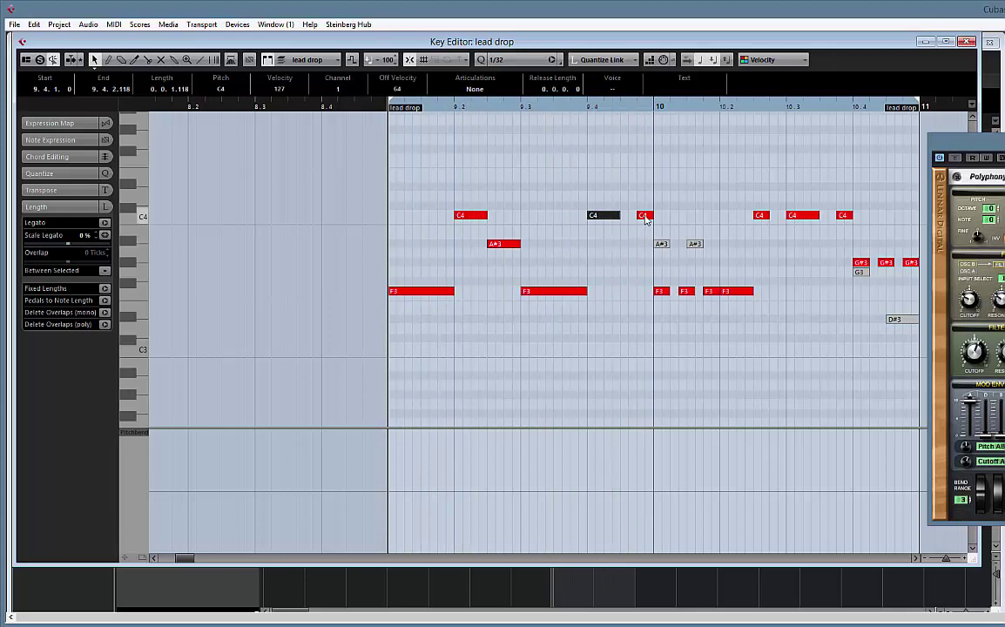
drag(646, 219, 718, 302)
click(690, 264)
key(Delete)
key(Delete)
key(space)
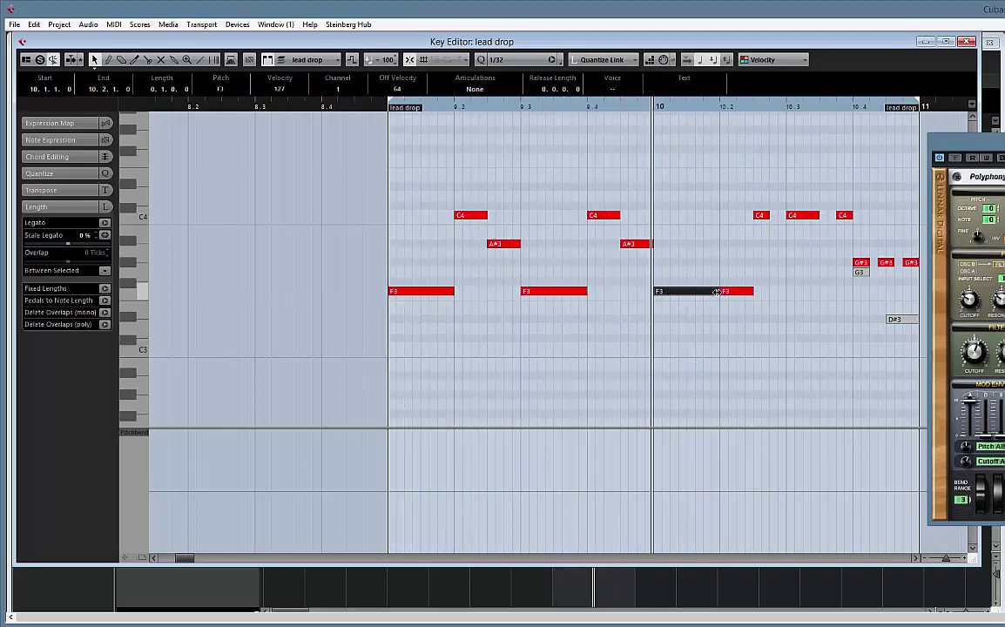
- Shorten the F3 at 10.1.1 to 0.0.2.0 and put an equally long D#4 at 10.1.3
drag(716, 292, 688, 296)
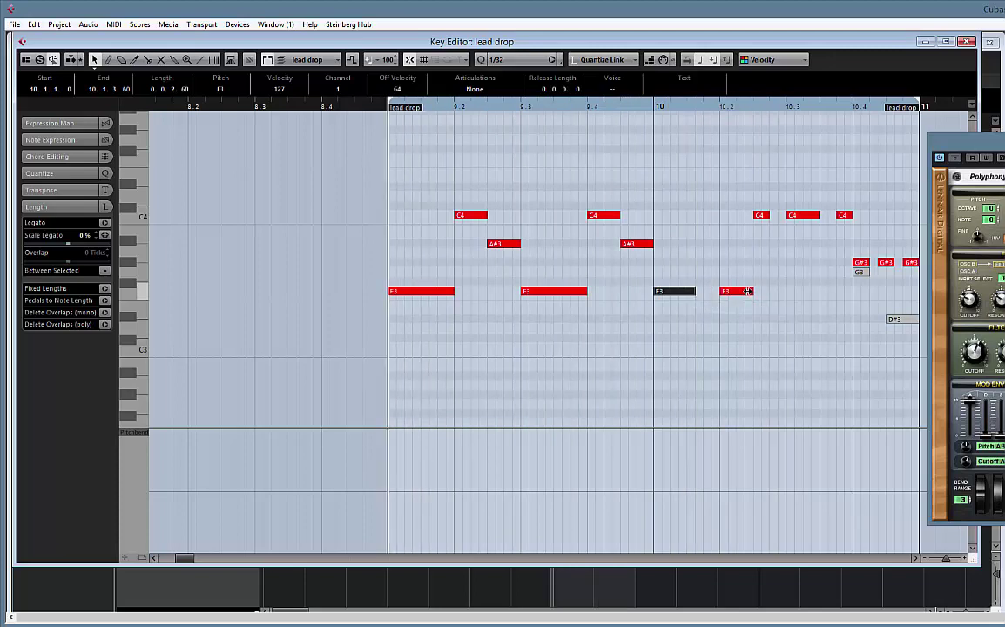
drag(732, 292, 686, 294)
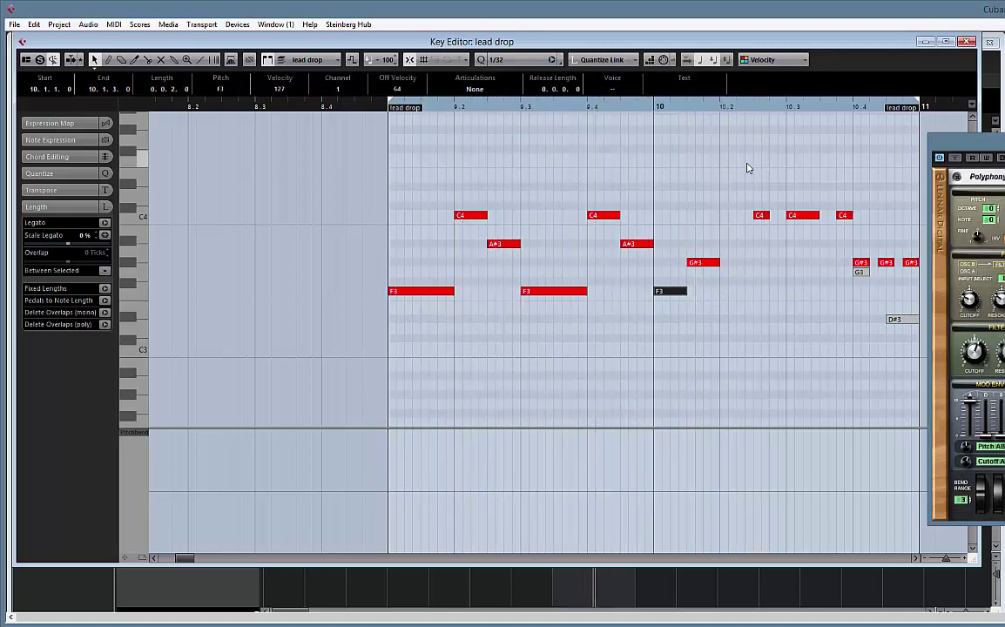
click(702, 264)
drag(702, 262, 703, 193)
key(space)
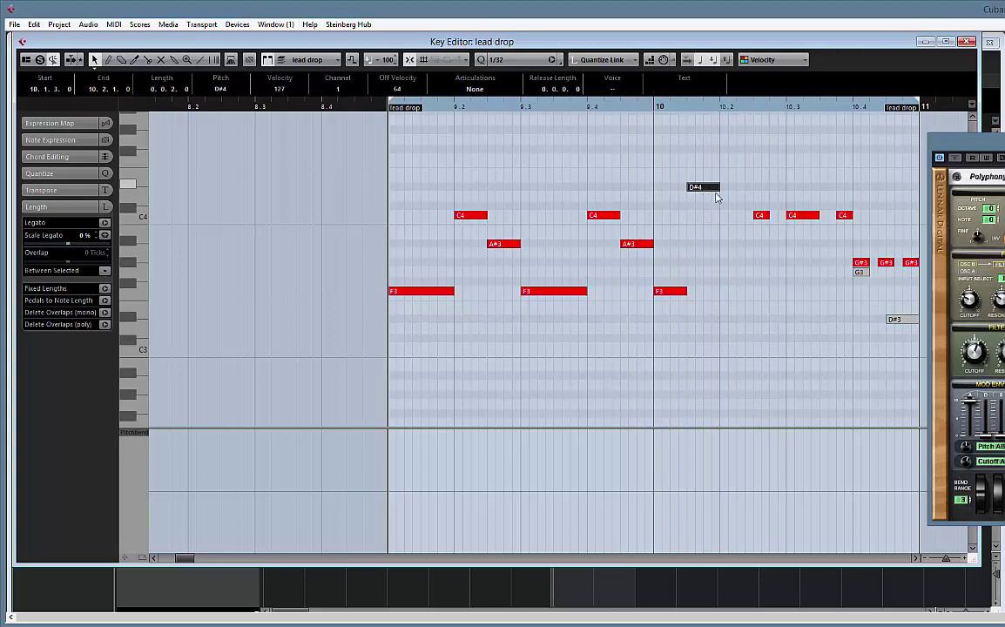
- Replace the old C4 notes in bar 10 with a C4 at 10.2.1 and an A#3 at 10.2.3, each 0.0.2.0 long
drag(715, 190, 737, 236)
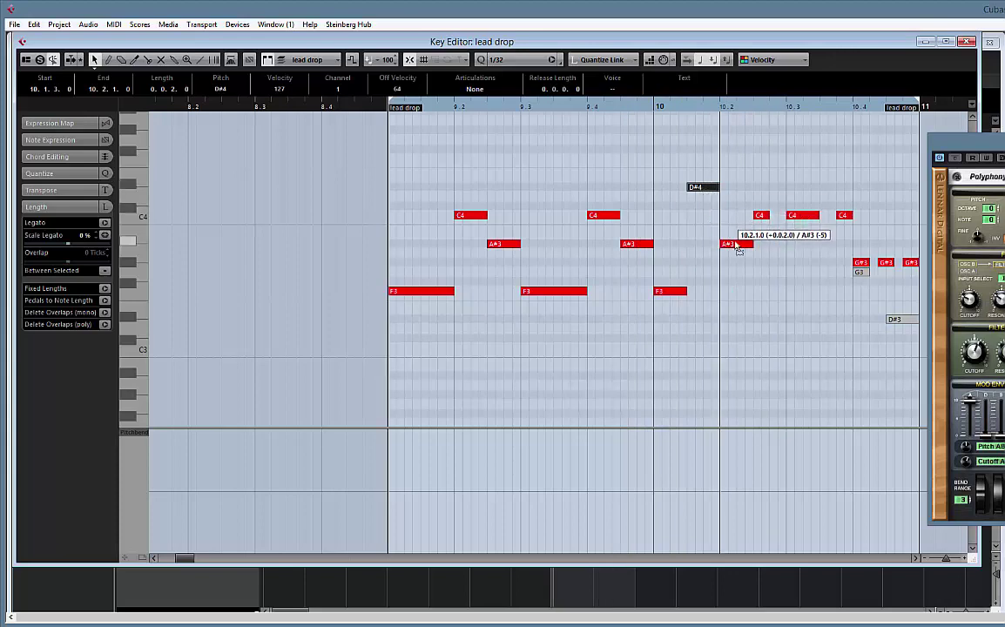
drag(734, 220, 835, 227)
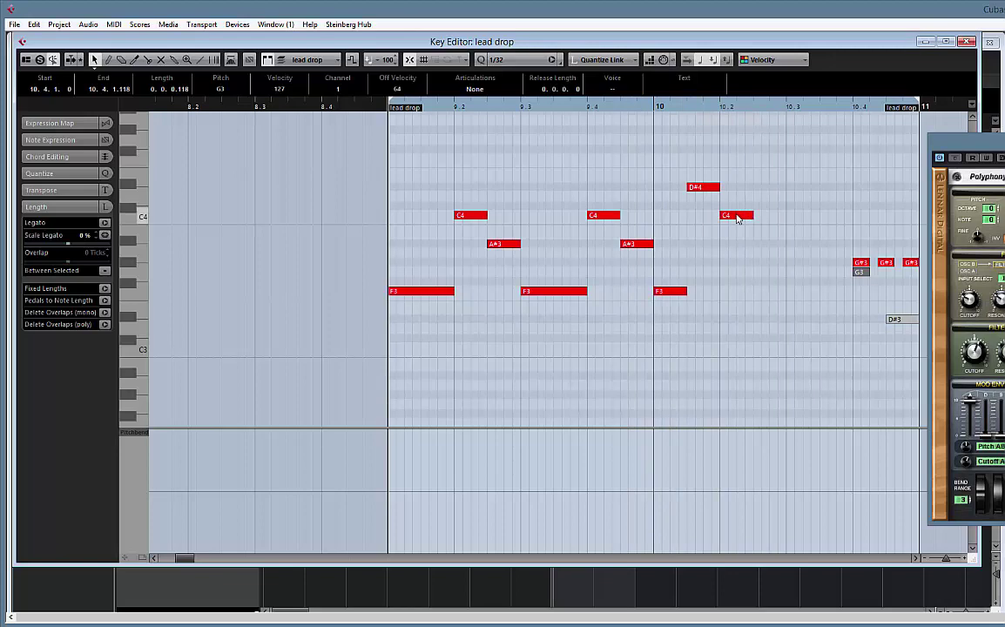
drag(739, 218, 781, 250)
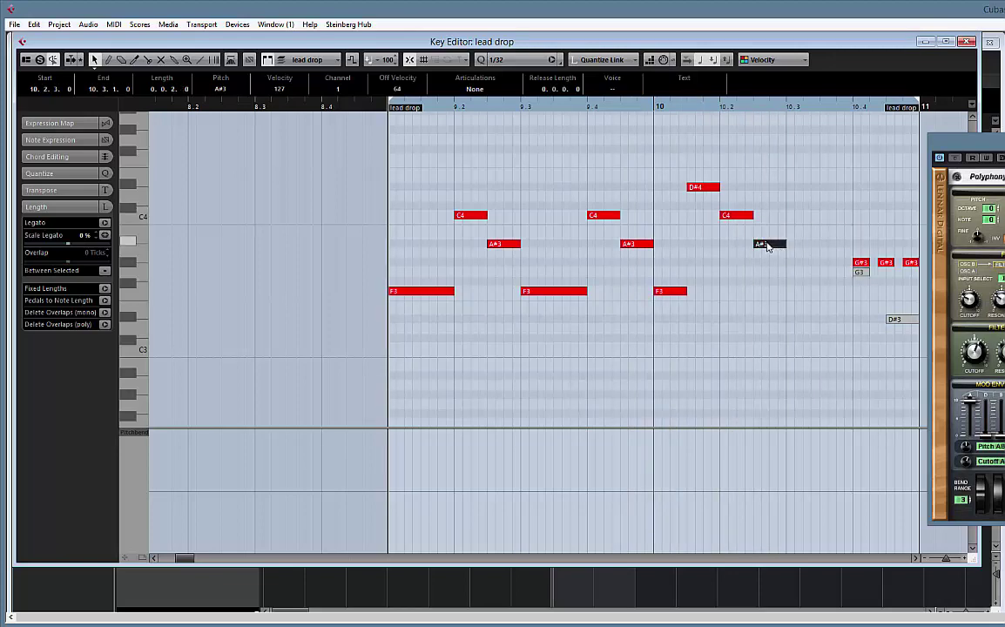
- End the melody with an F3 at 10.3.1 and a G#3 at 10.3.3, deleting the leftover notes in bar 10's fourth beat
drag(770, 244, 912, 319)
key(Delete)
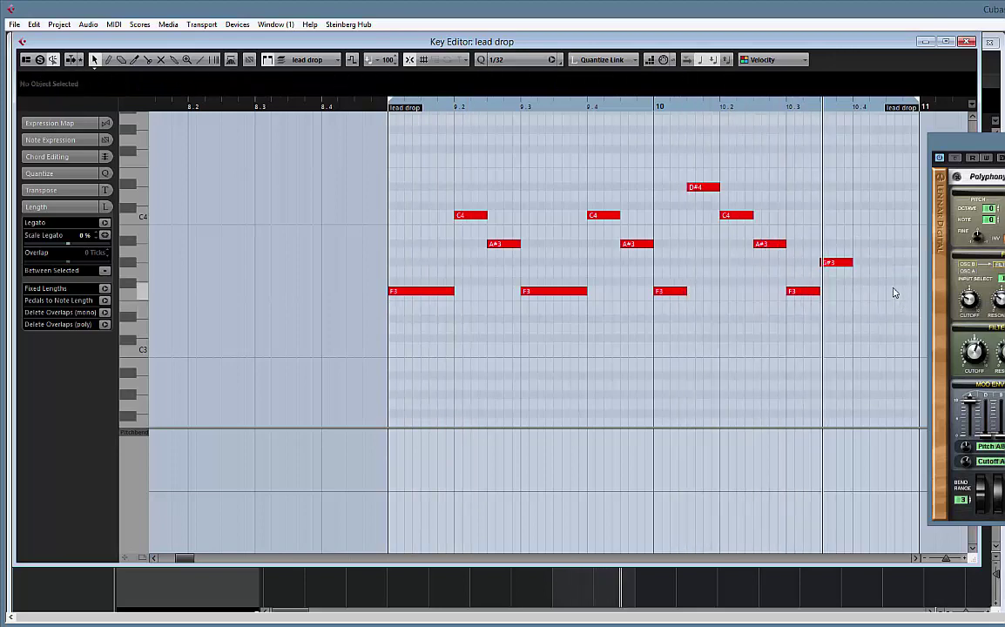
key(space)
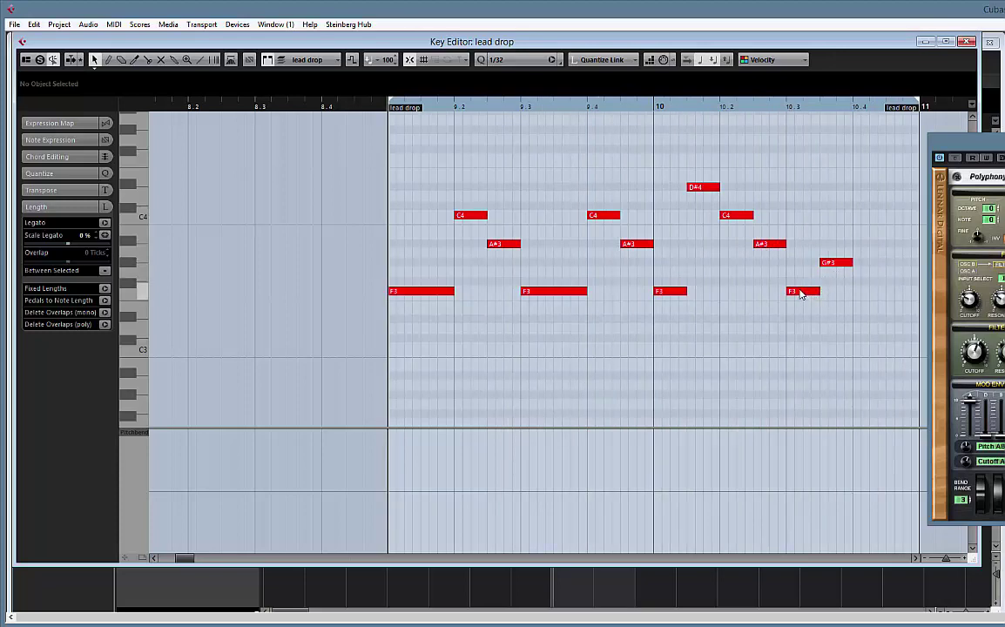
- Add an F3 at 10.4.1 by copying the G#3, and lengthen it to end just before bar 11
click(834, 263)
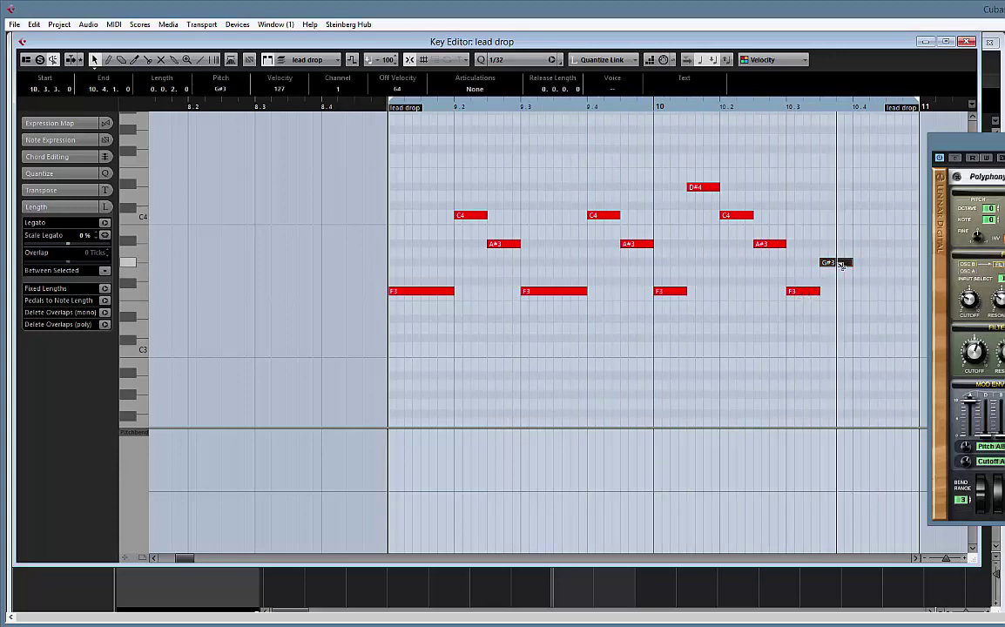
drag(840, 265, 875, 289)
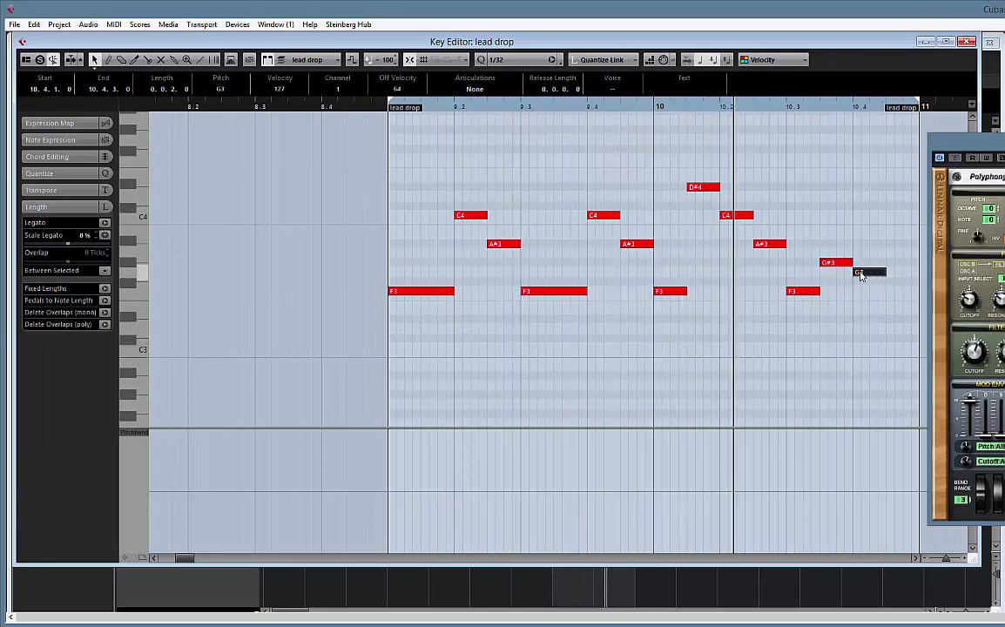
drag(859, 274, 919, 294)
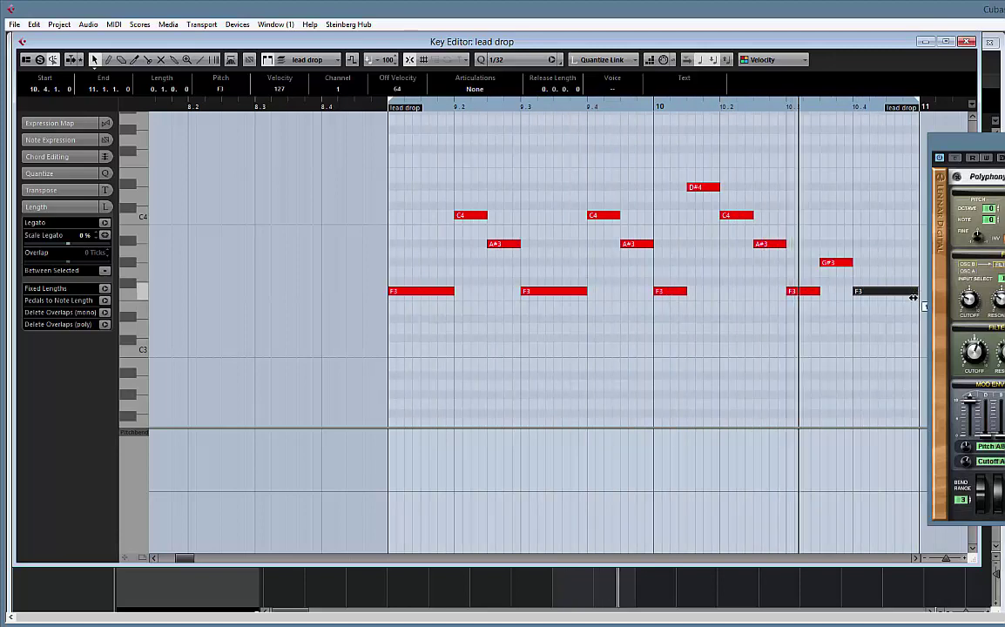
click(830, 217)
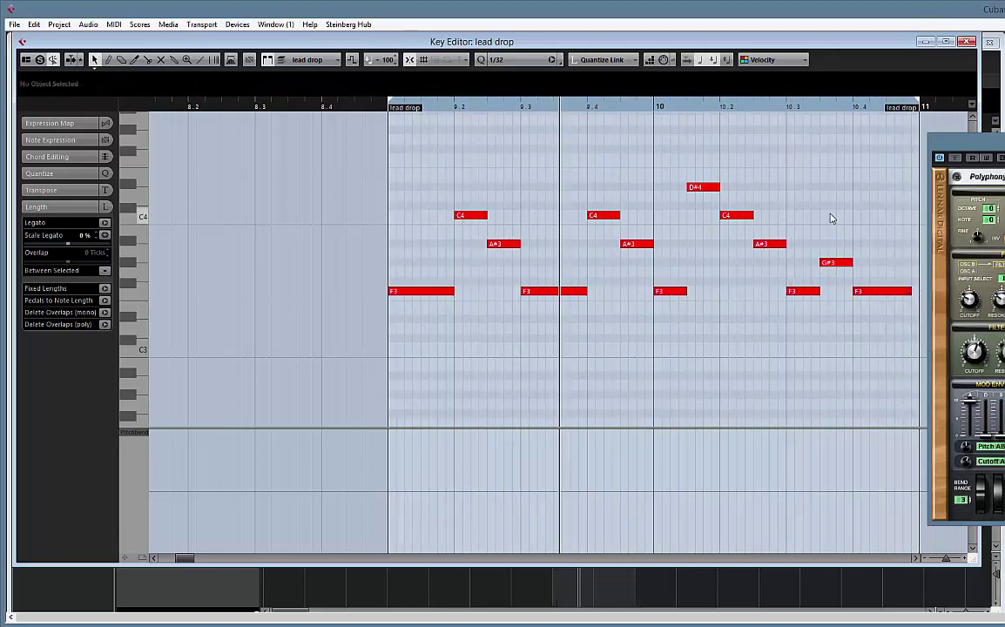
- Transpose all notes of the rewritten melody down one octave
key(ctrl+a)
key(shift+Down)
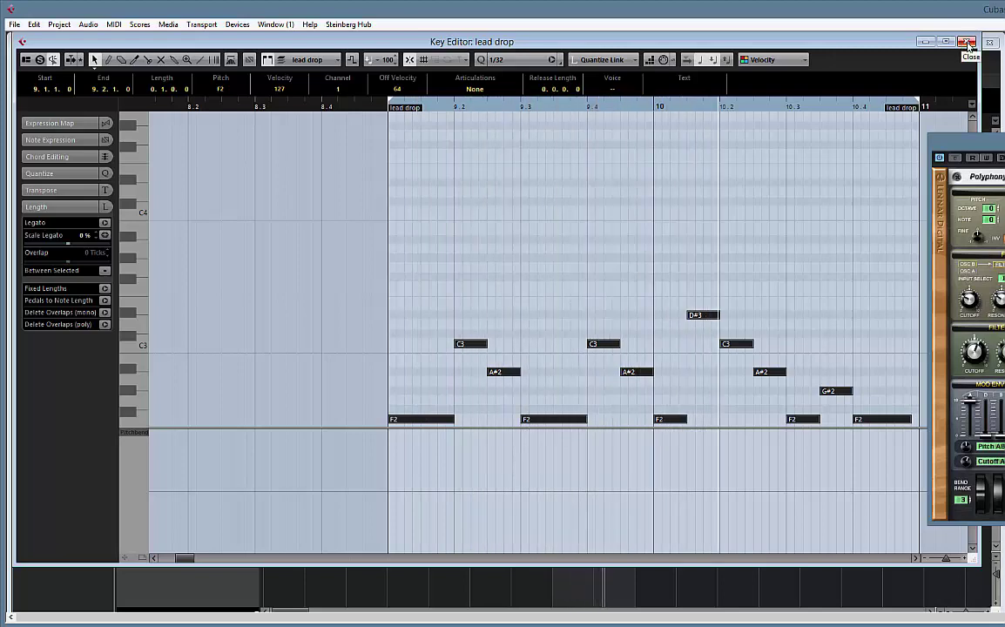
scroll(693, 180, down, 3)
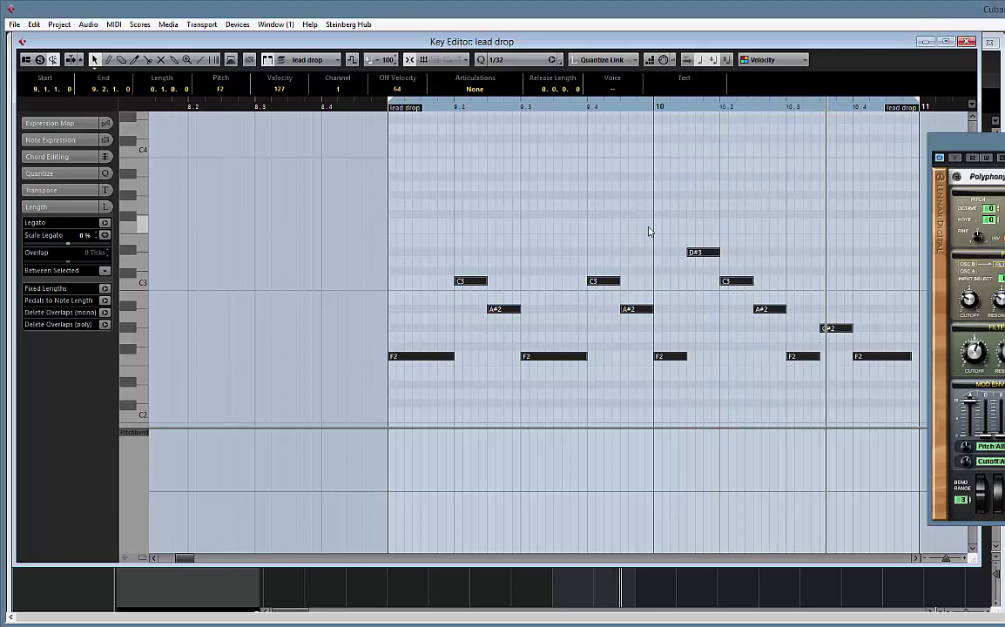
- Close the key editor and Sylenth1, lower the copied lead's volume to -17.6, and play both leads together
click(965, 43)
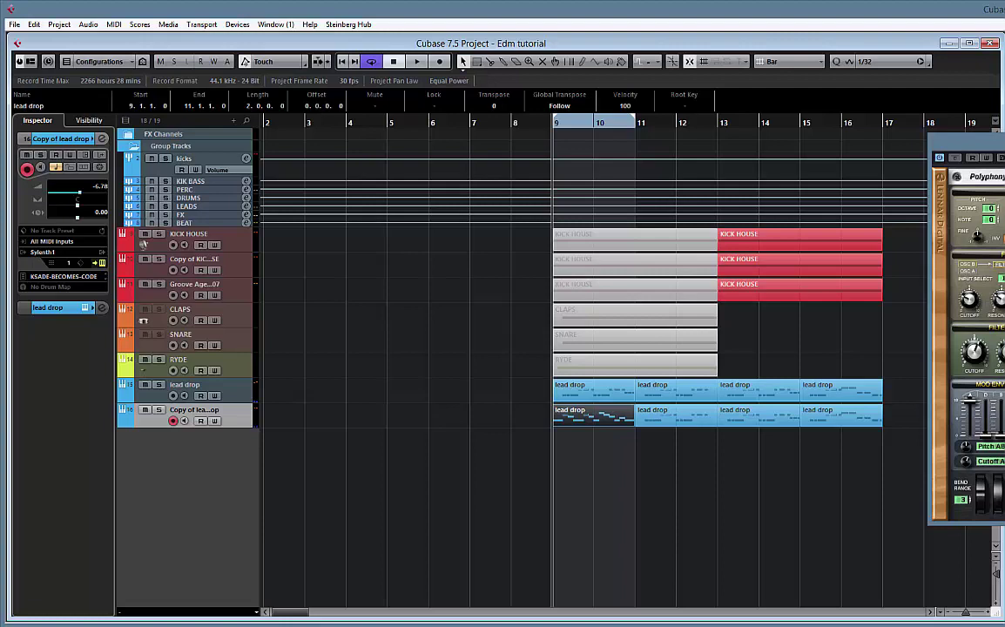
key(ctrl+w)
key(space)
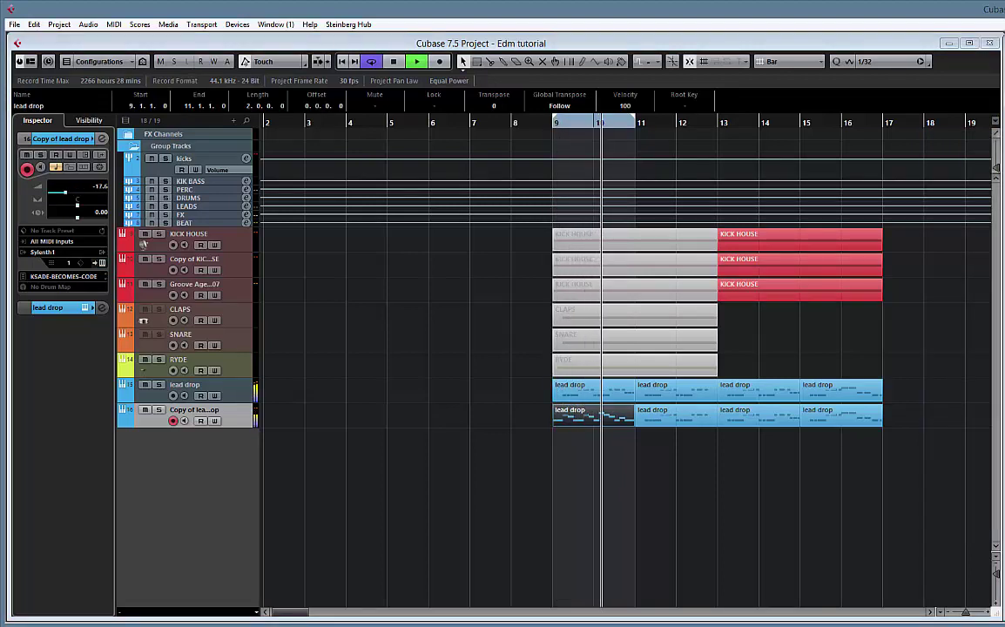
- Reopen the rewritten part, shorten the F2 at 9.3.1 slightly, and move the C3 at 9.4.1 down to F2, checking by playback
double_click(582, 419)
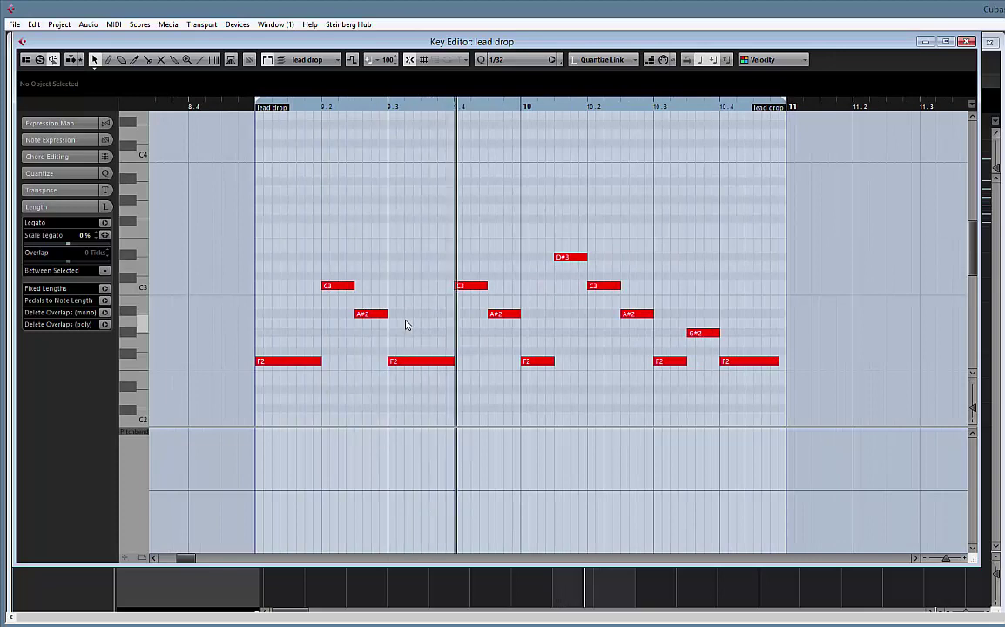
key(space)
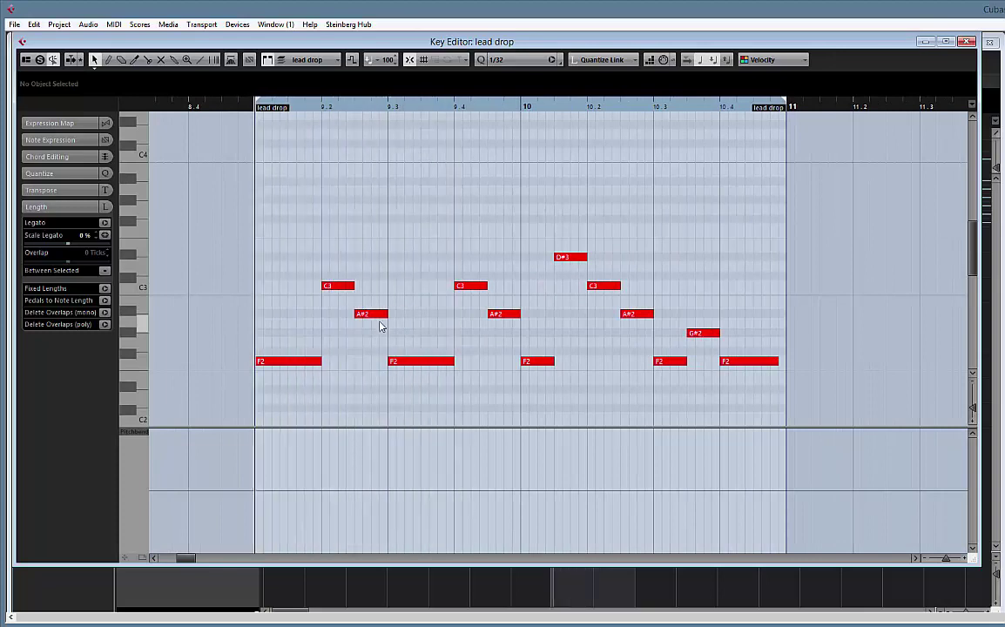
key(space)
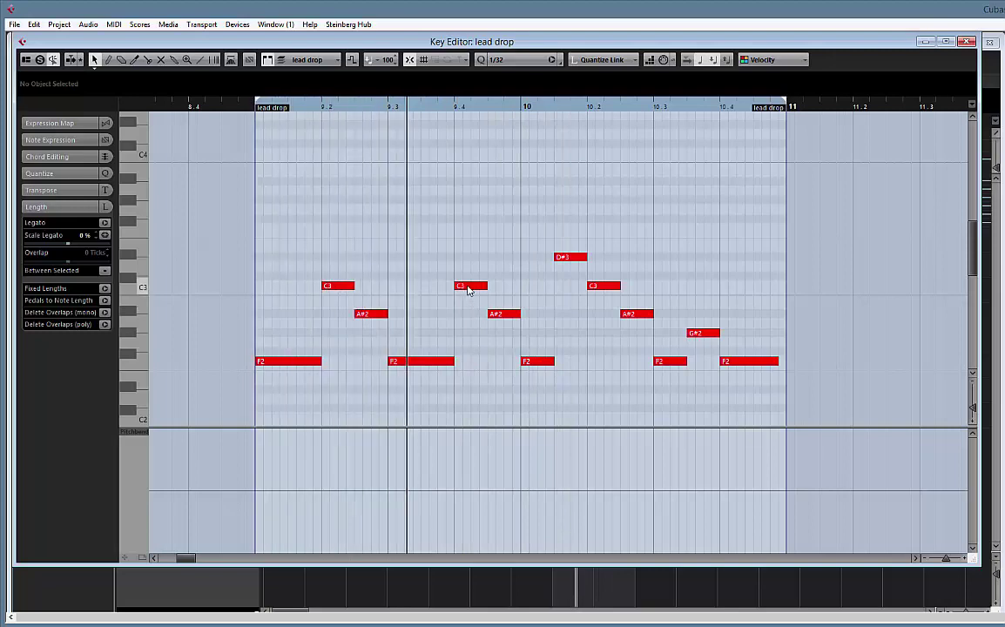
key(space)
mouse_move(452, 361)
mouse_down()
mouse_move(446, 373)
mouse_move(463, 367)
mouse_up()
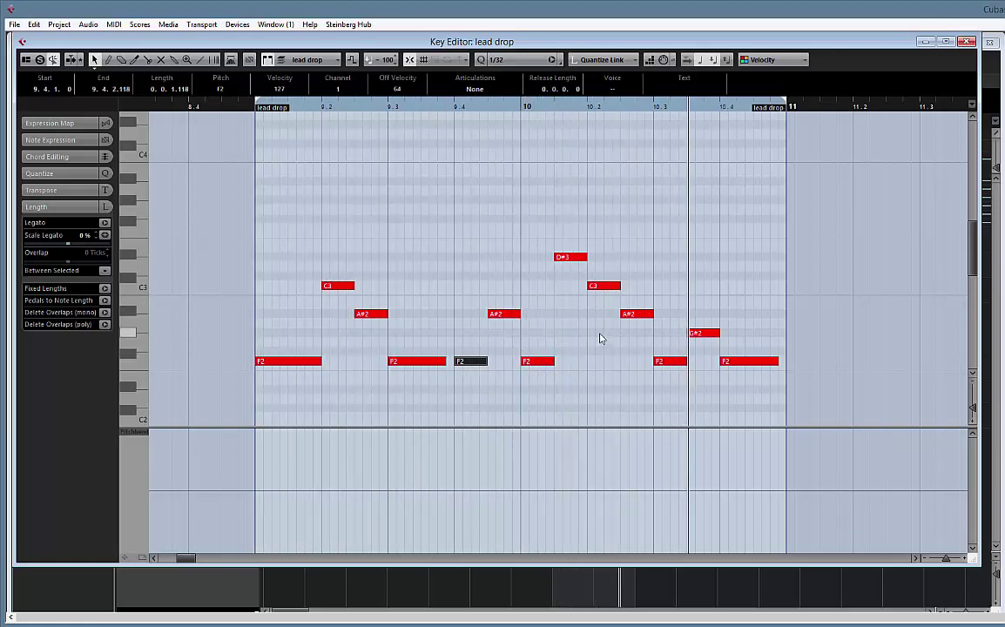
key(space)
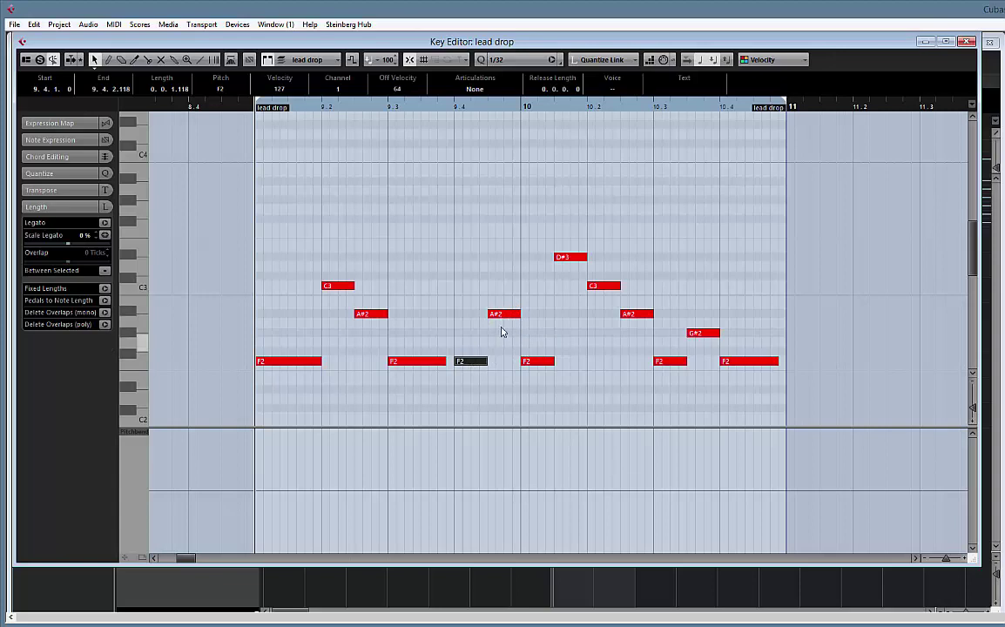
key(space)
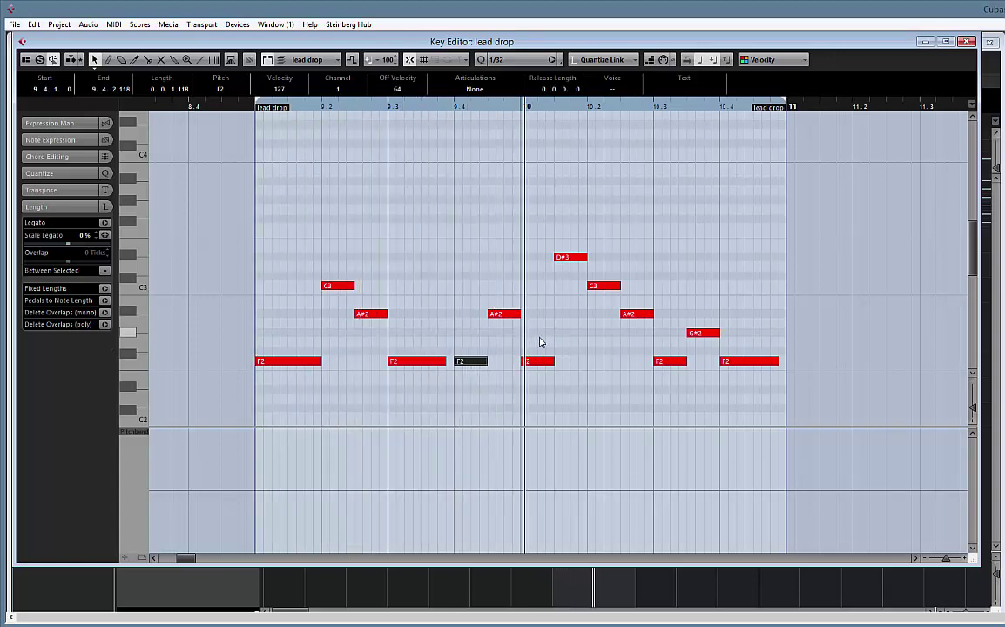
- Rework bar 10's first half to C3 at 10.1.1, A#2 at 10.1.3, and one F2 at 10.2.1 lasting 0.0.3.60
drag(513, 314, 567, 301)
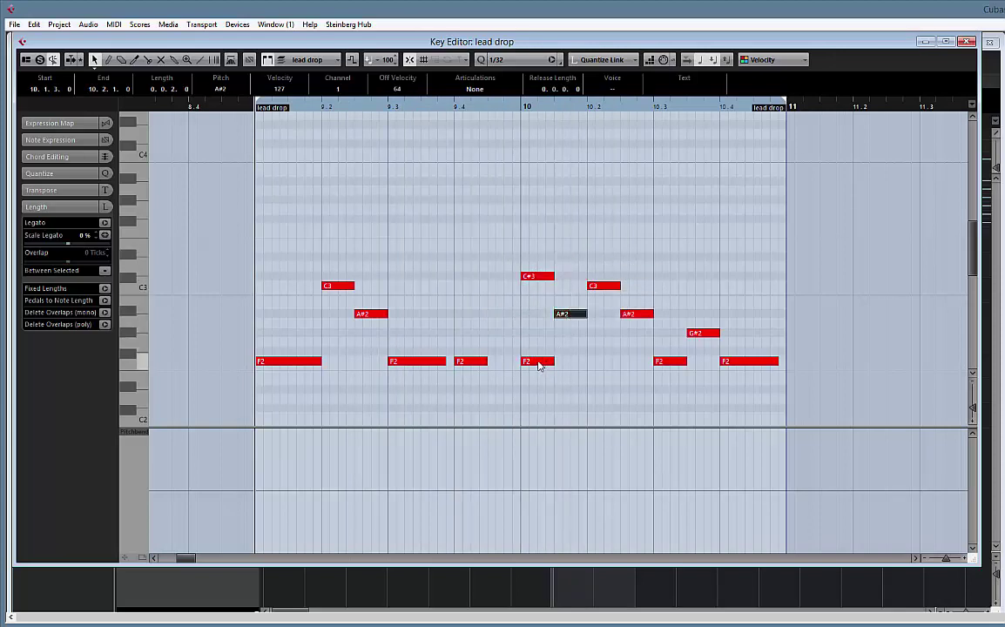
drag(538, 366, 605, 364)
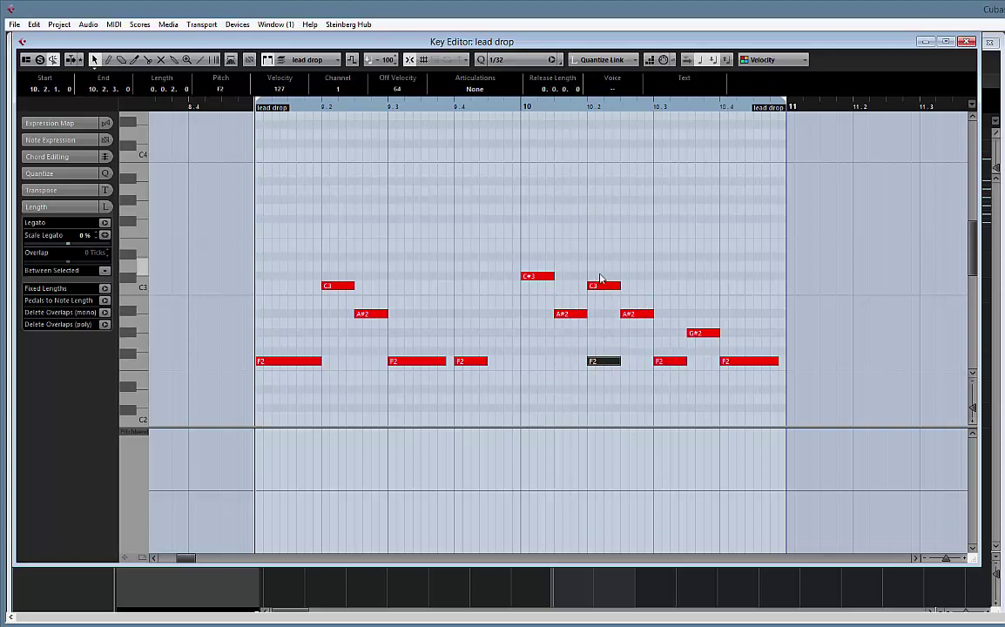
drag(599, 278, 645, 362)
key(space)
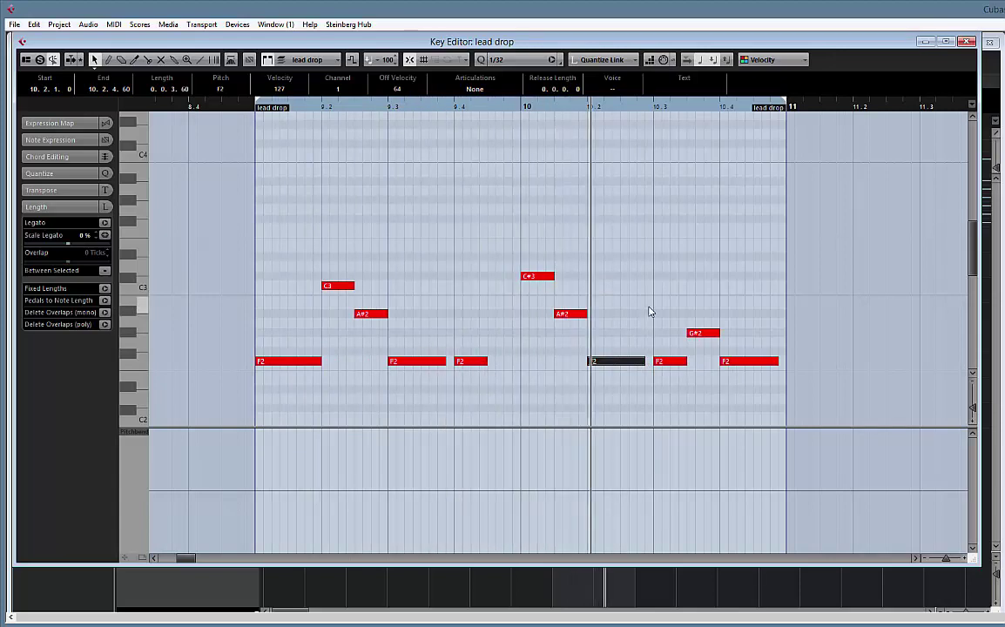
drag(534, 279, 536, 288)
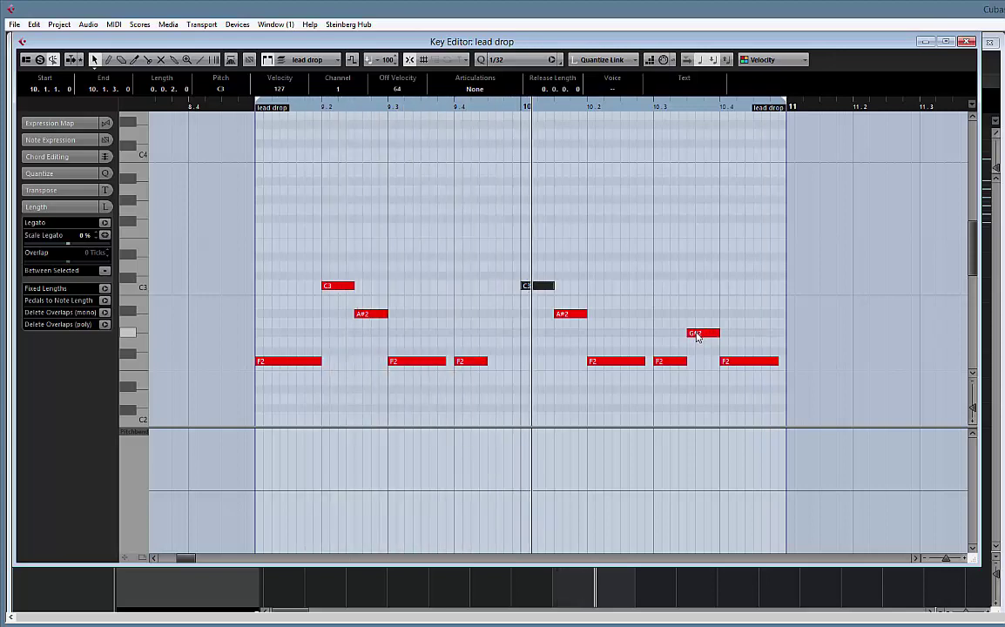
- Move the G#2 to 10.4.1 and delete the long F2 below it
click(707, 335)
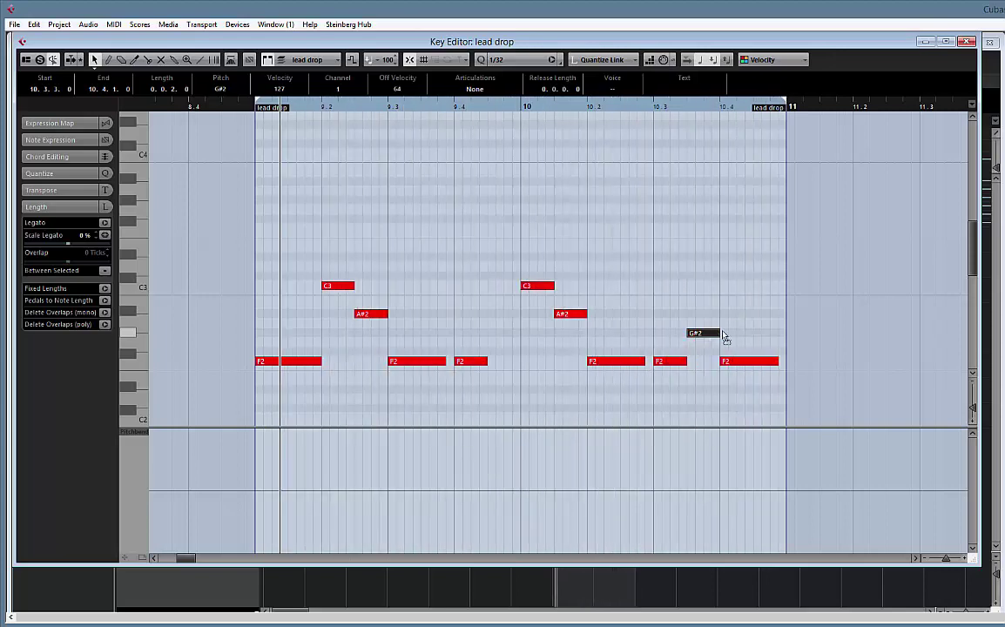
drag(719, 334, 736, 347)
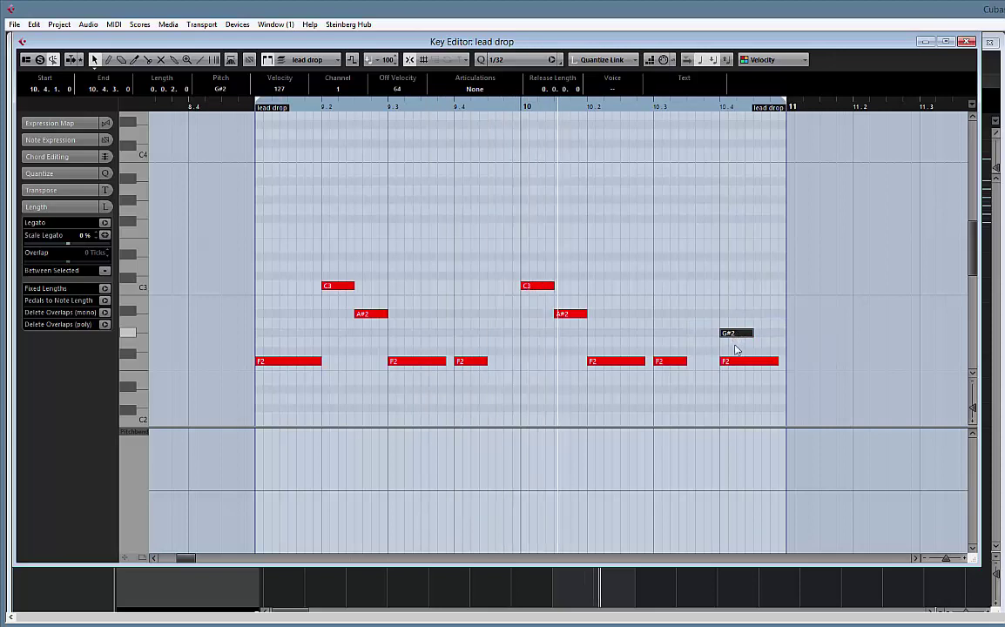
click(734, 360)
key(Delete)
click(748, 335)
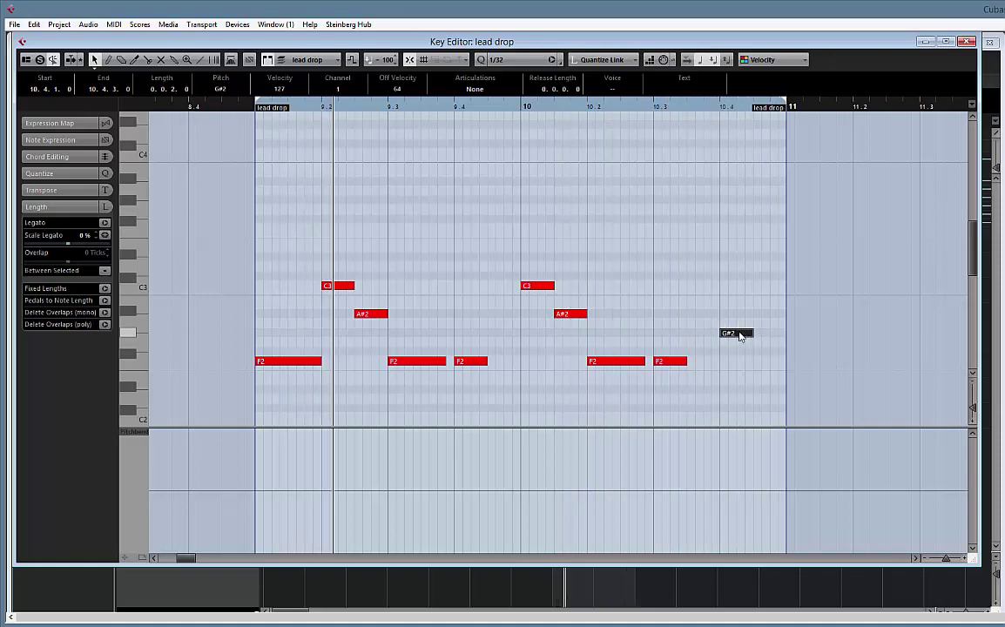
- Copy the last note to 10.4.3, set the closing pair to C3 and A#2, and close the key editor
drag(739, 337, 779, 360)
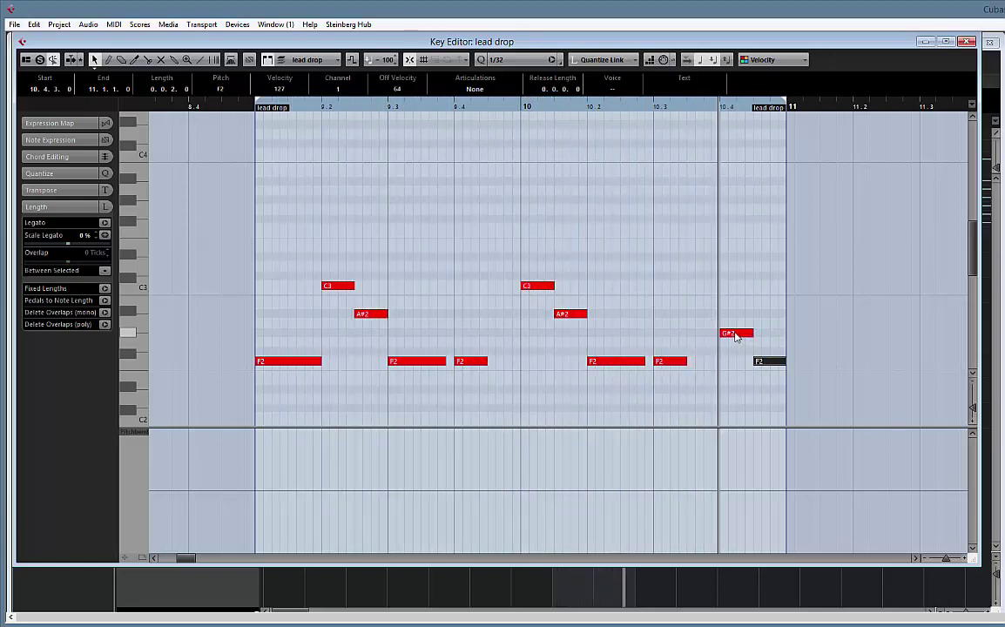
drag(736, 336, 738, 279)
drag(768, 359, 769, 313)
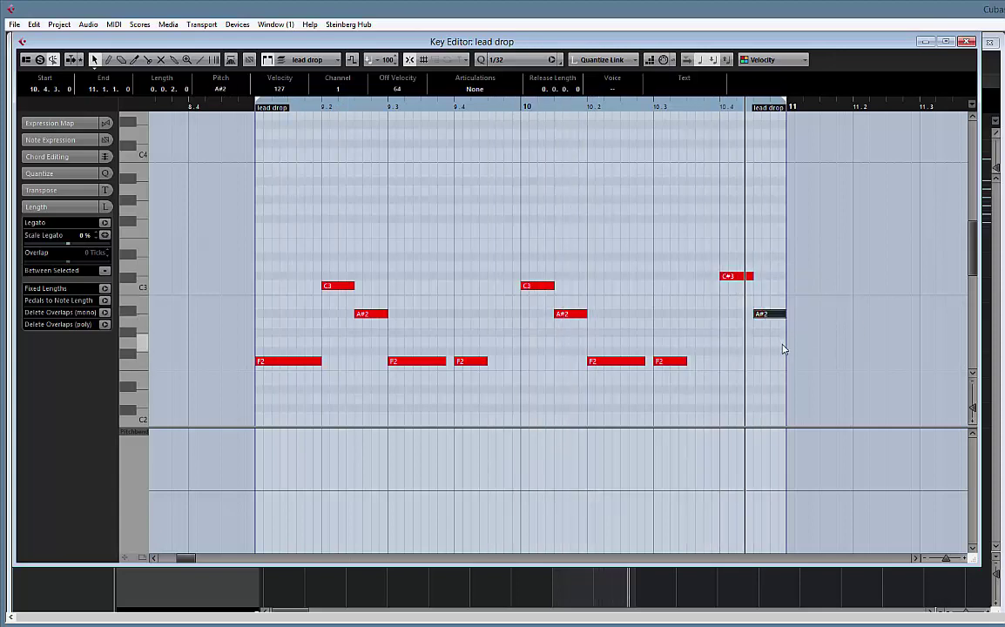
drag(746, 276, 745, 292)
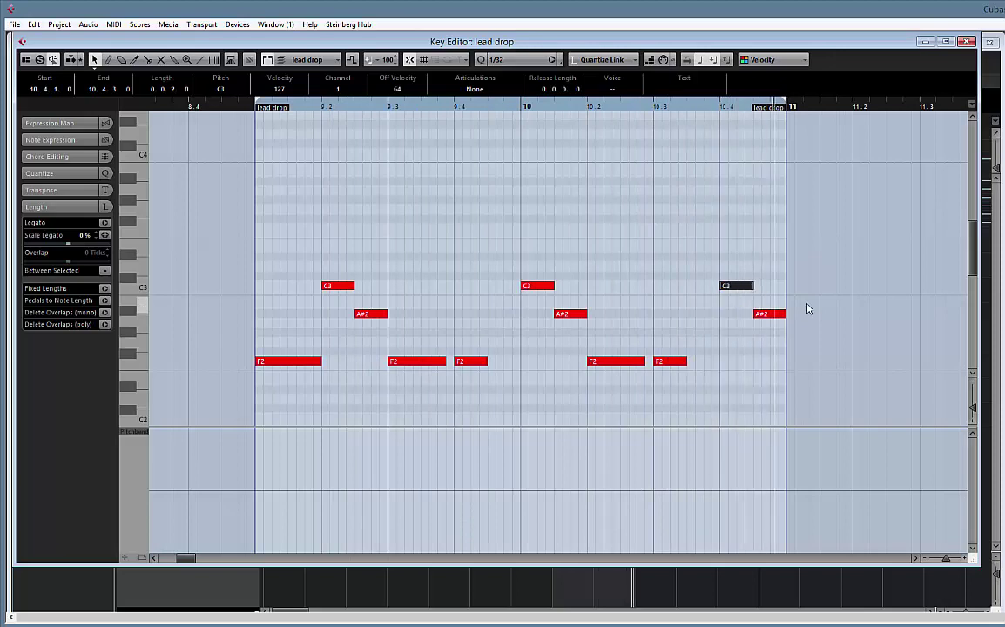
click(965, 42)
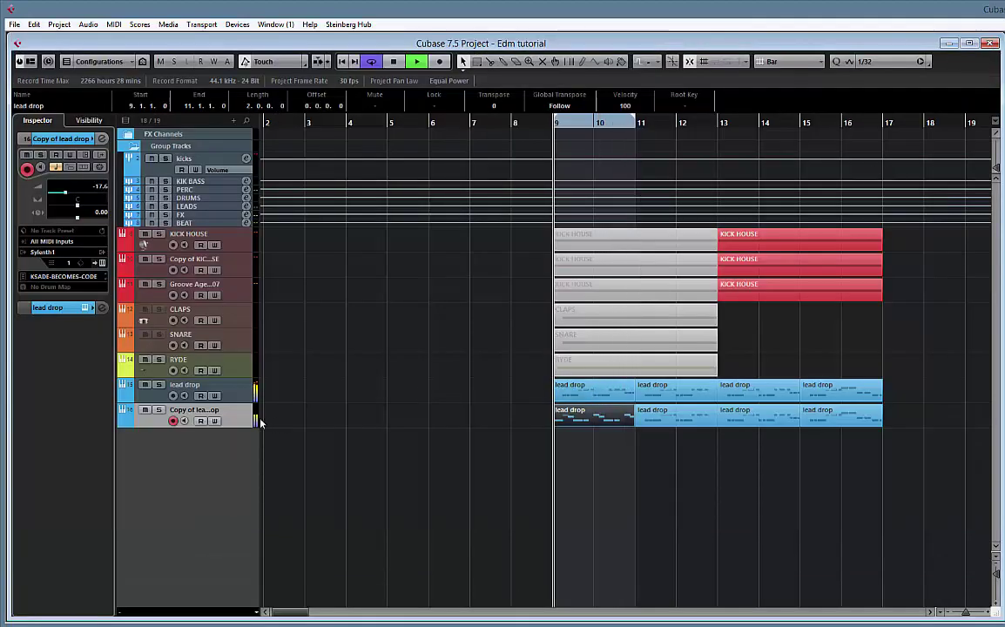
- Check the Kickstart insert in the copied lead's channel settings during playback, and close the window
click(102, 261)
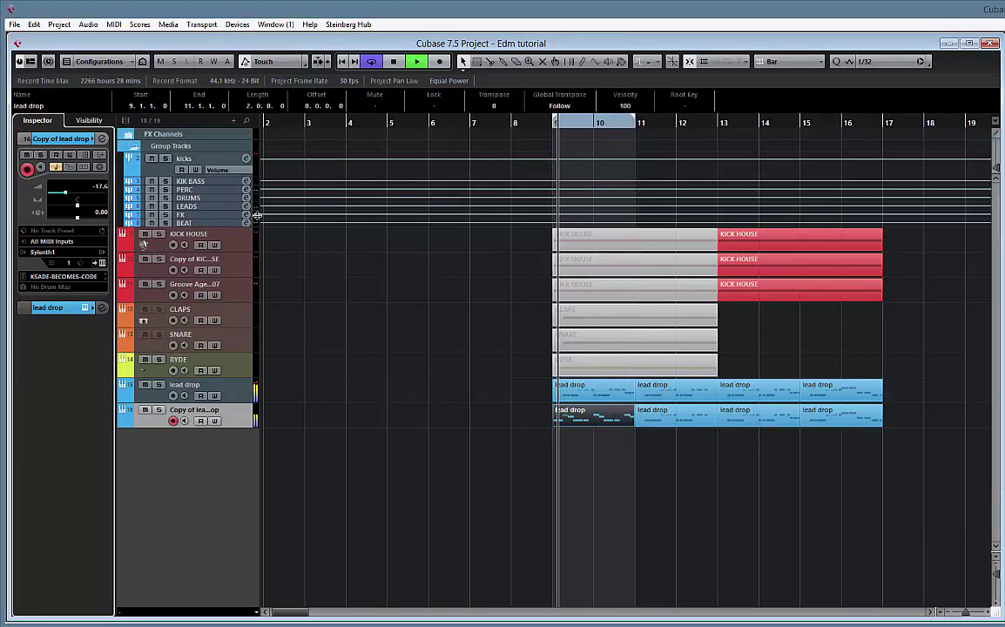
click(96, 137)
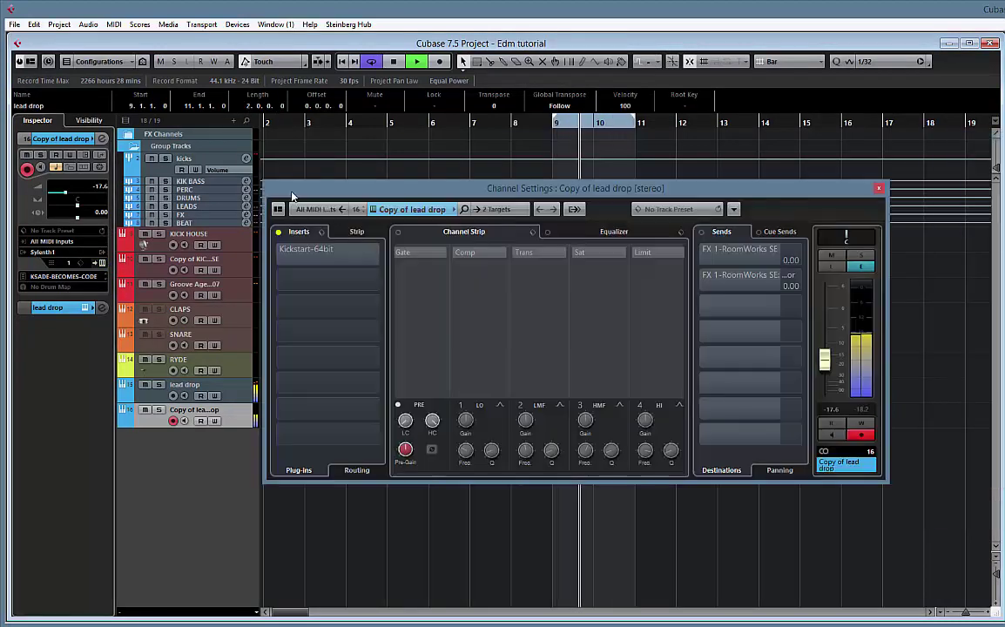
click(311, 266)
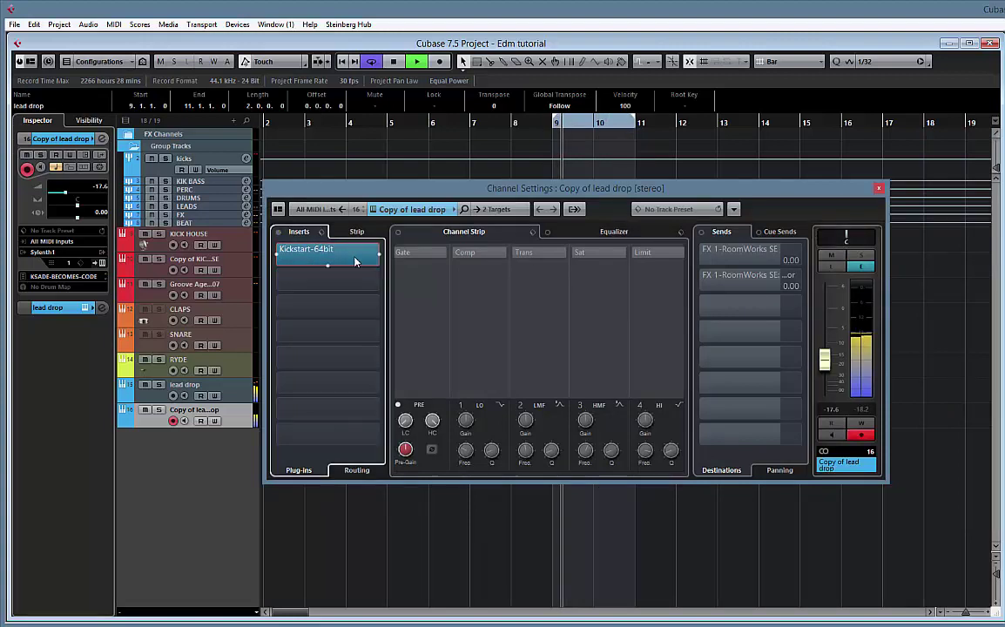
click(880, 190)
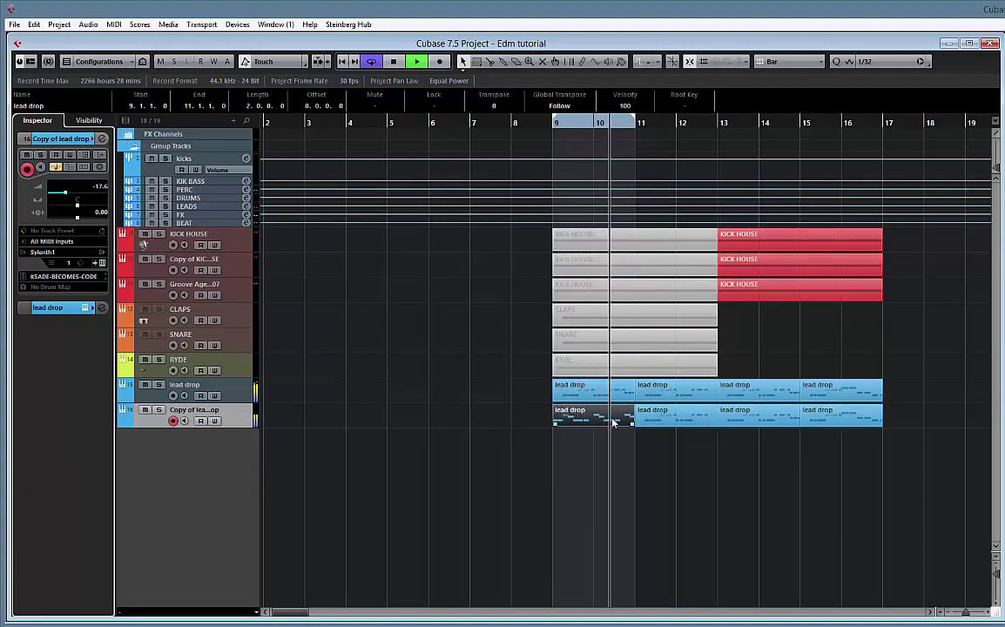
- Delete the three older parts from bar 11 onward on the copied lead track, and move the rewritten part to bar 11
click(666, 421)
shift+click(756, 423)
key(Delete)
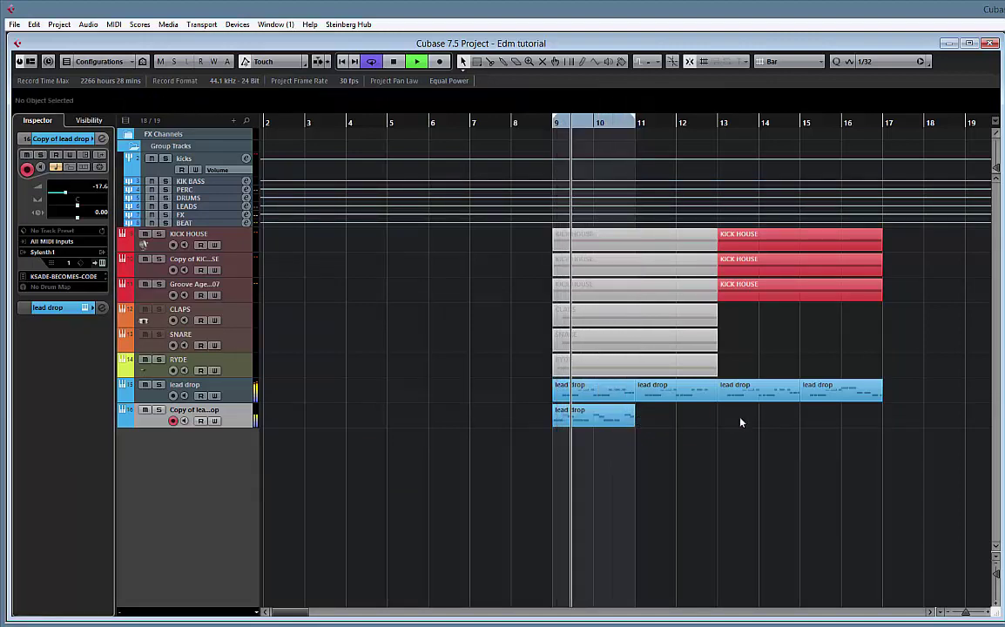
key(space)
drag(595, 420, 659, 419)
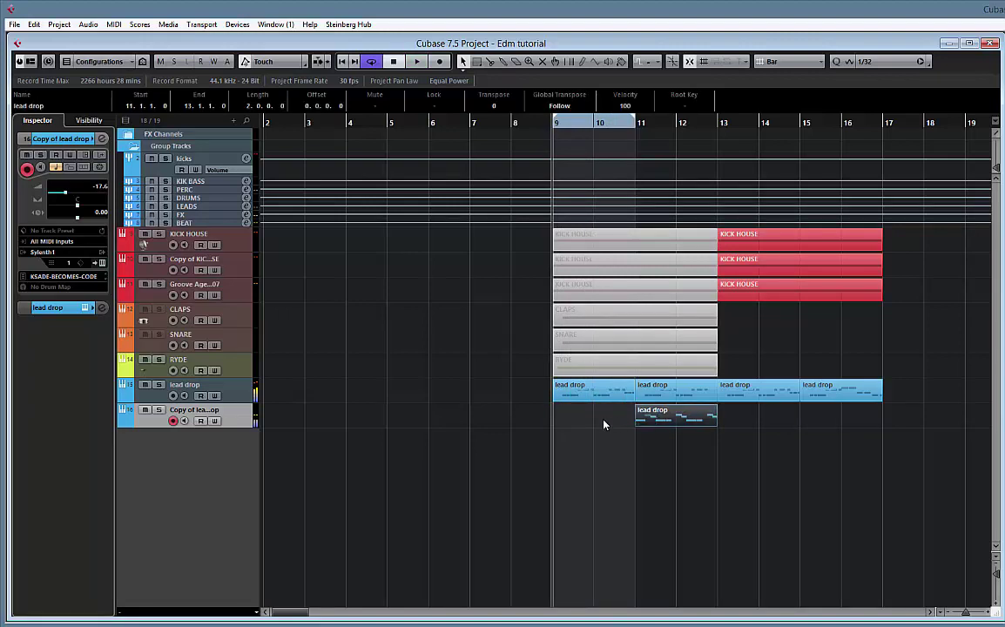
- Reopen the copied lead's channel settings, move the window clear of the arrangement, and audition the loop
click(101, 140)
click(277, 255)
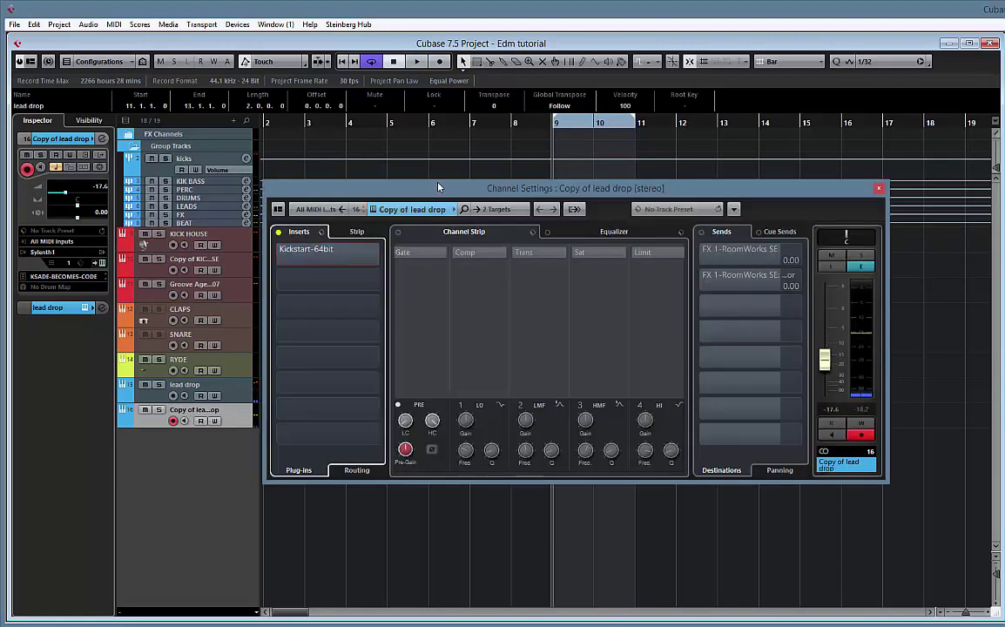
drag(423, 187, 1004, 181)
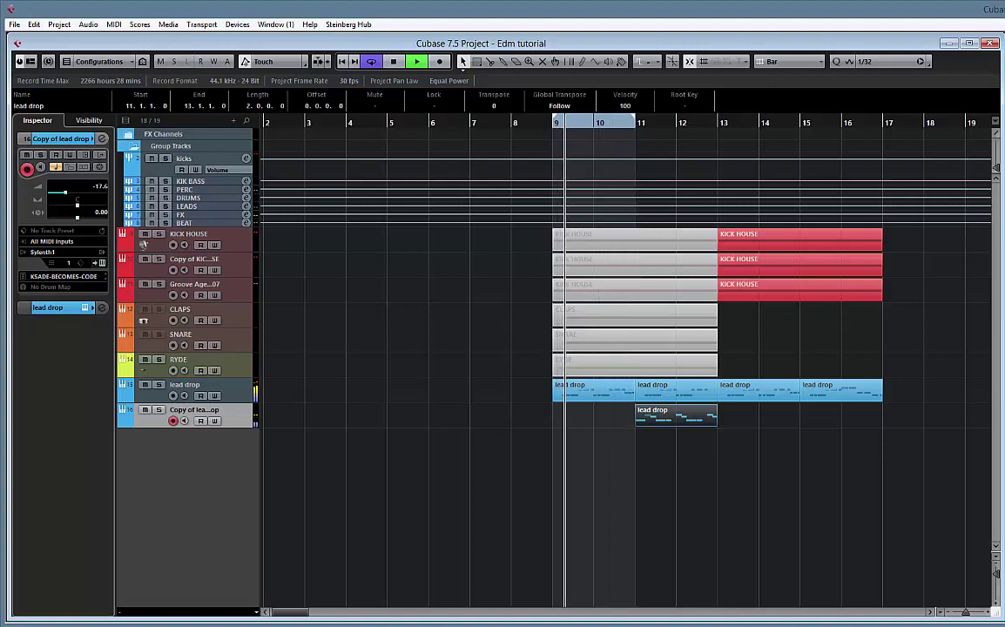
key(space)
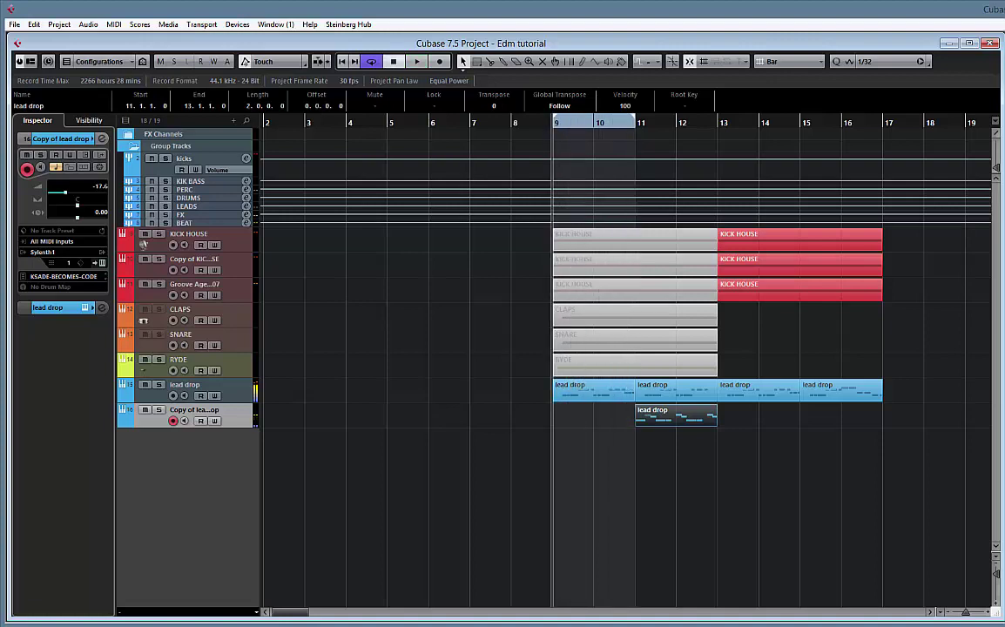
- Unmute the three KICK HOUSE parts starting at bar 9 and audition the loop with the lead
click(538, 253)
click(603, 293)
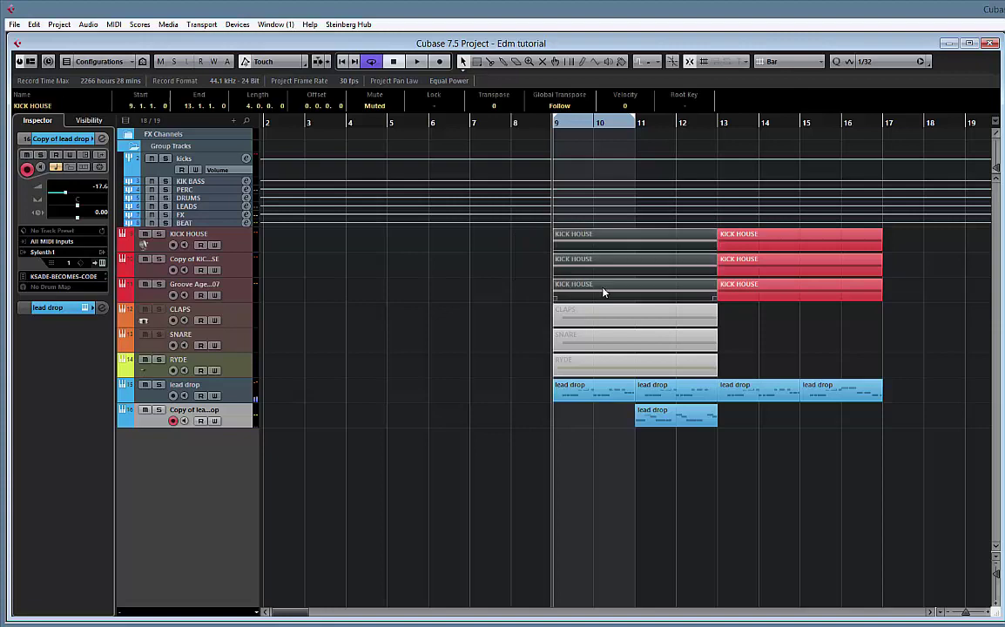
key(space)
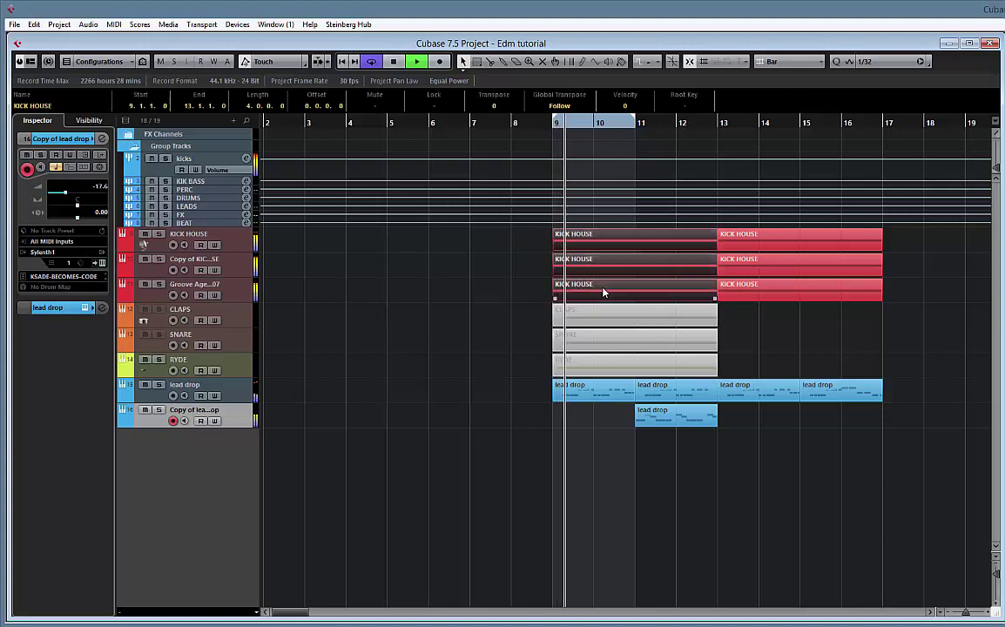
click(577, 248)
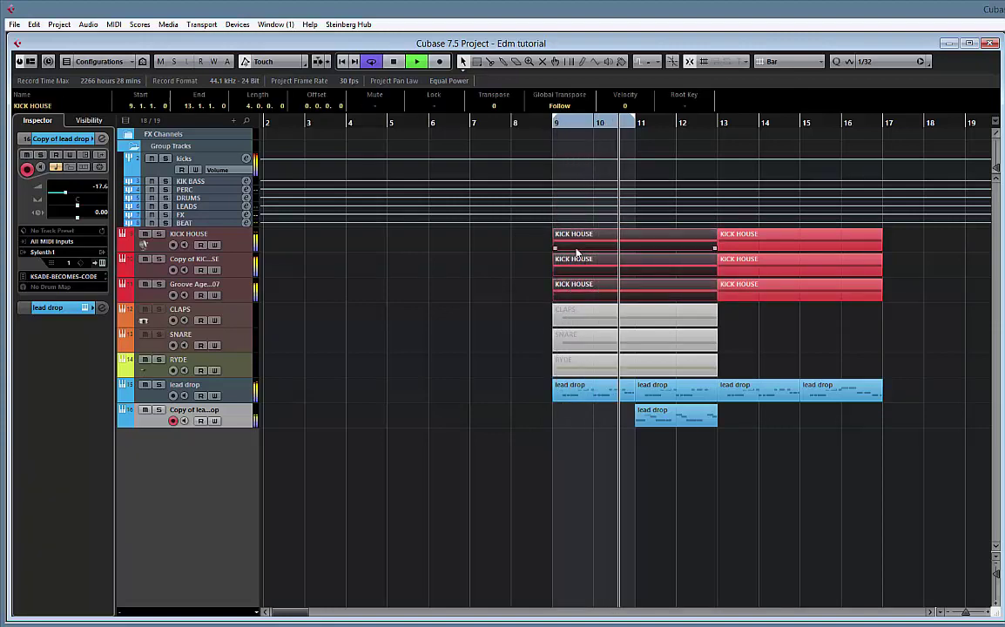
key(space)
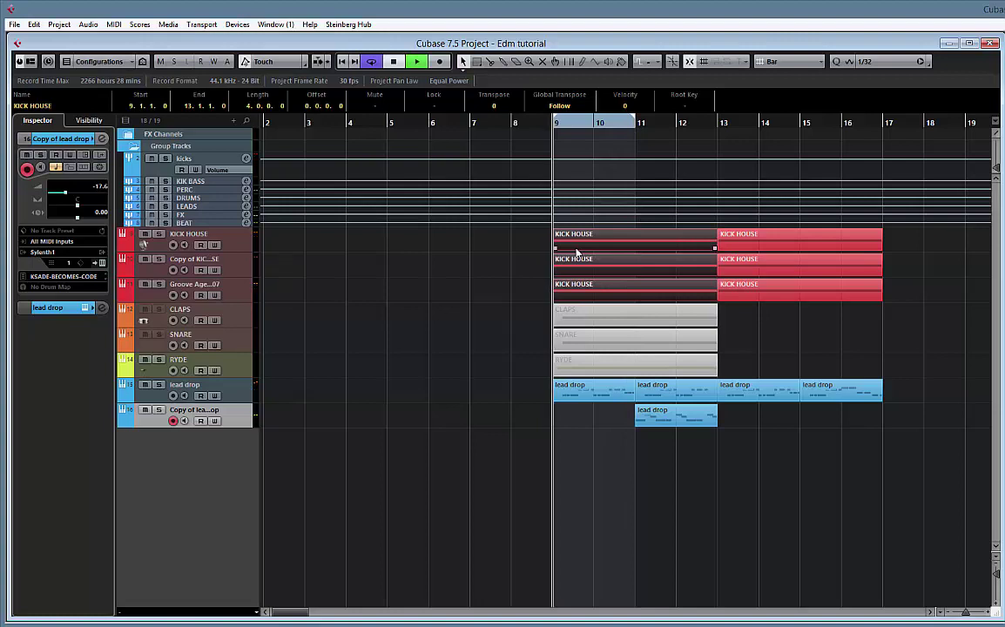
key(space)
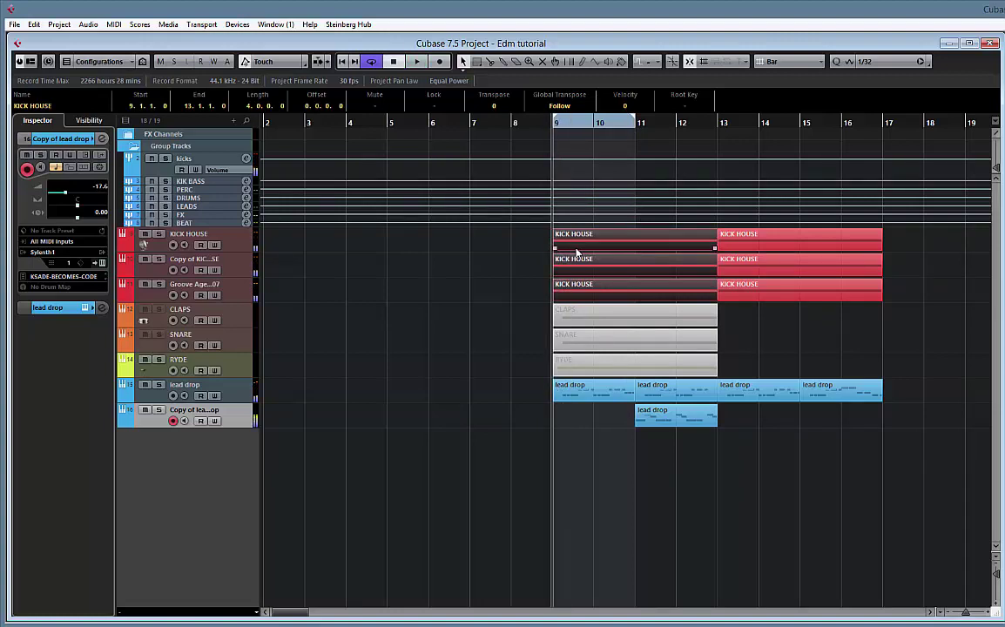
key(space)
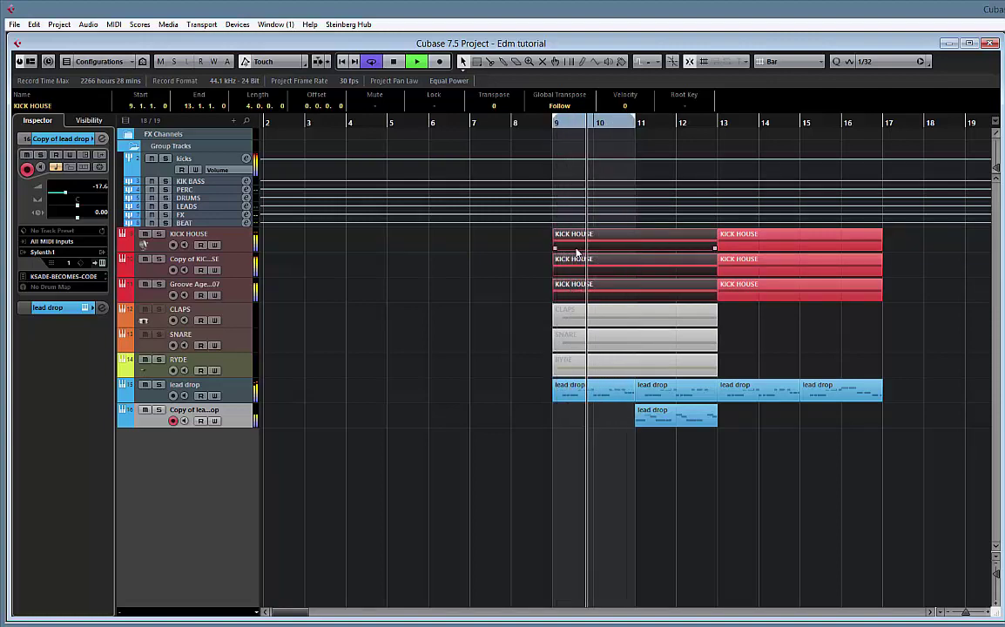
key(space)
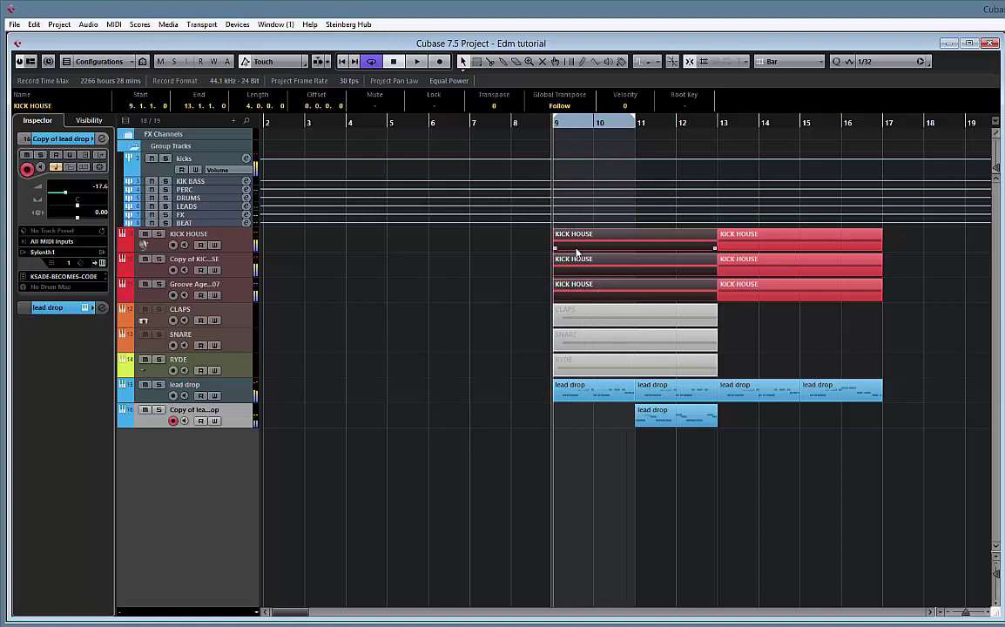
- Record a new two-bar part at bar 9 on the copied lead track, and delete the old part at bar 11
key(KP_Multiply)
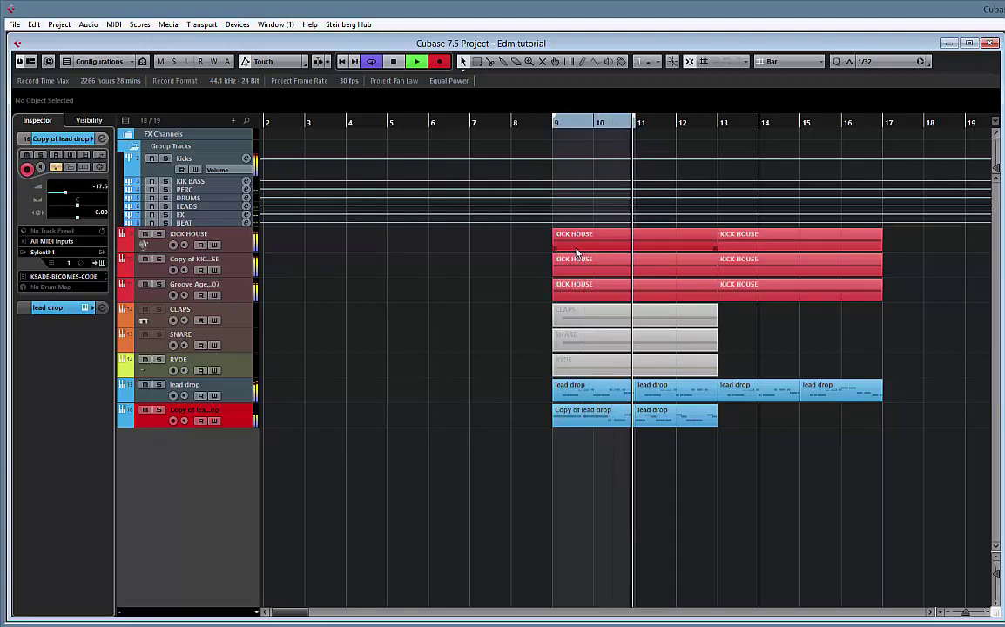
key(KP_Multiply)
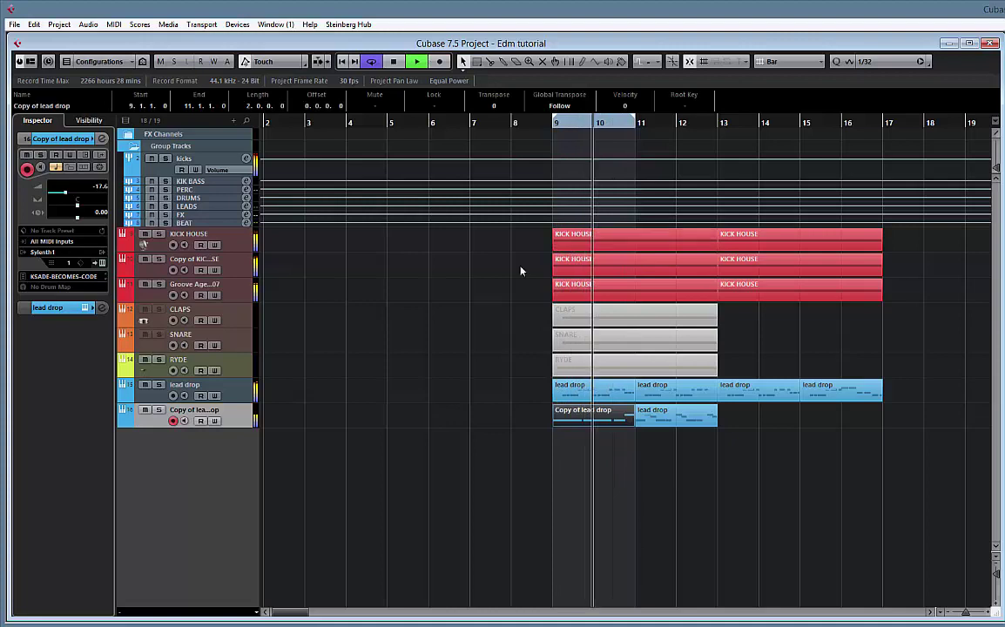
click(663, 422)
key(Delete)
- Duplicate the recorded part three times up to bar 17, extend the loop range to bar 17, and audition it
click(604, 424)
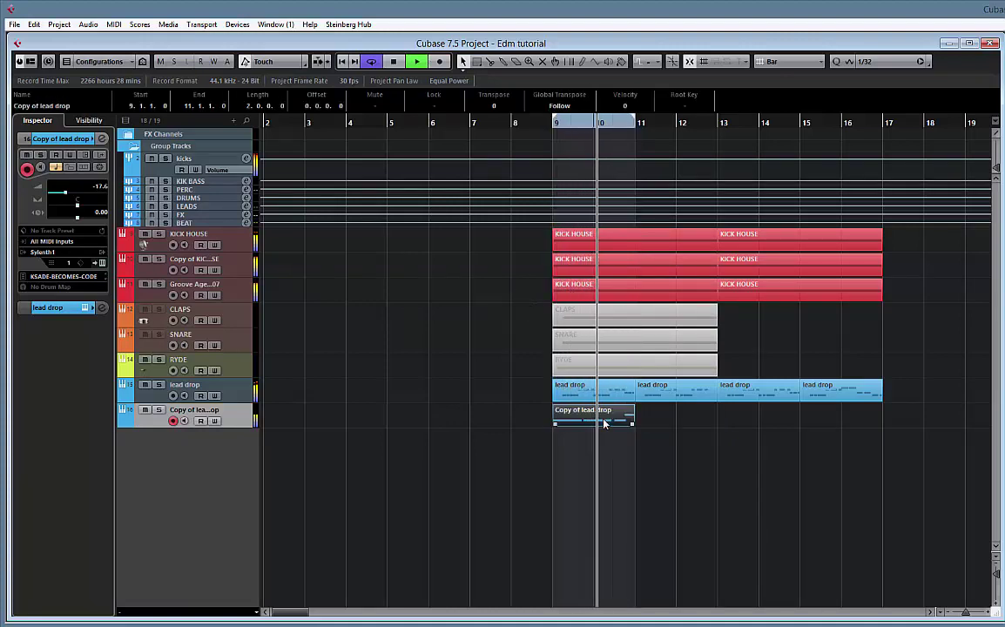
key(ctrl+d)
key(ctrl+d)
key(ctrl+d)
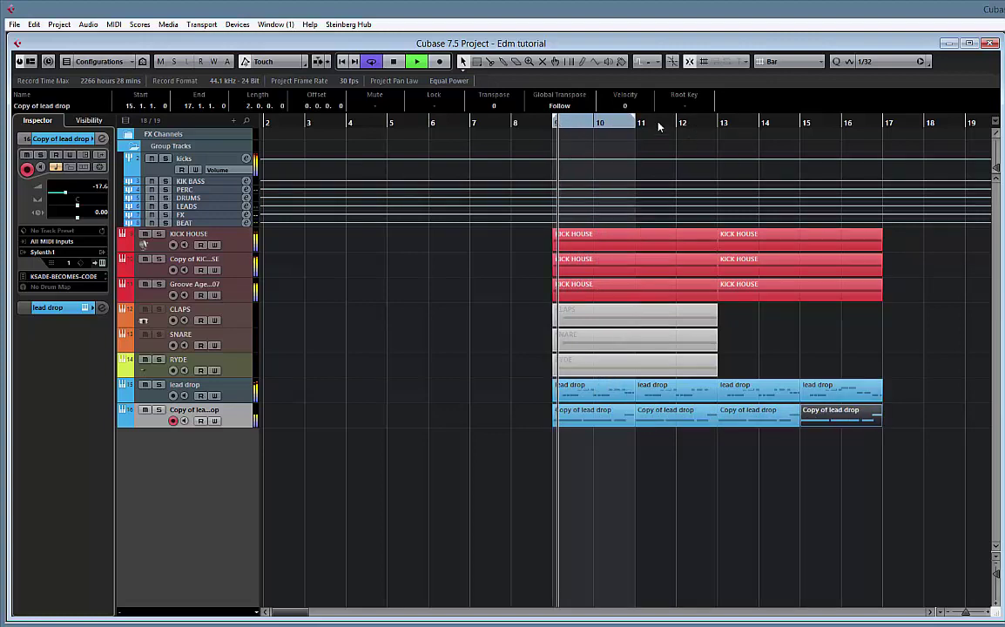
drag(673, 124, 885, 143)
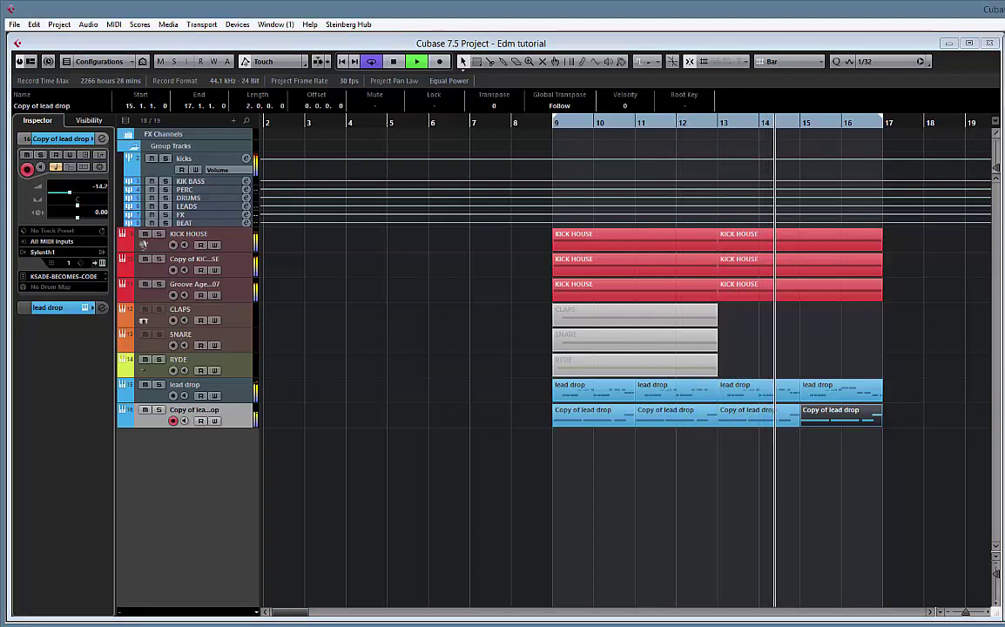
key(space)
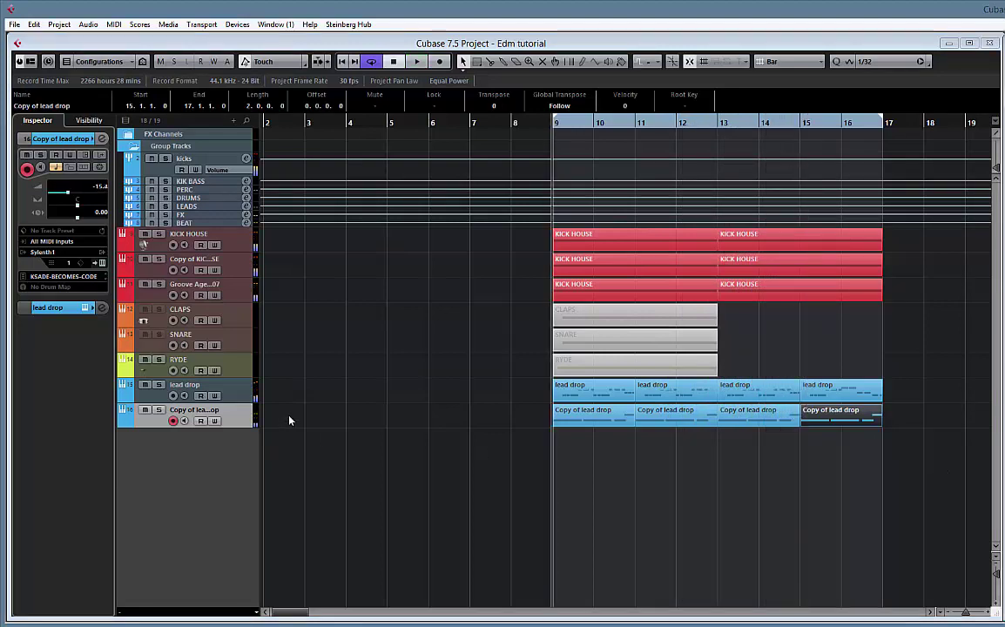
- Open the copied lead's Sylenth1 instrument and move its window fully into view over the arrangement
click(102, 263)
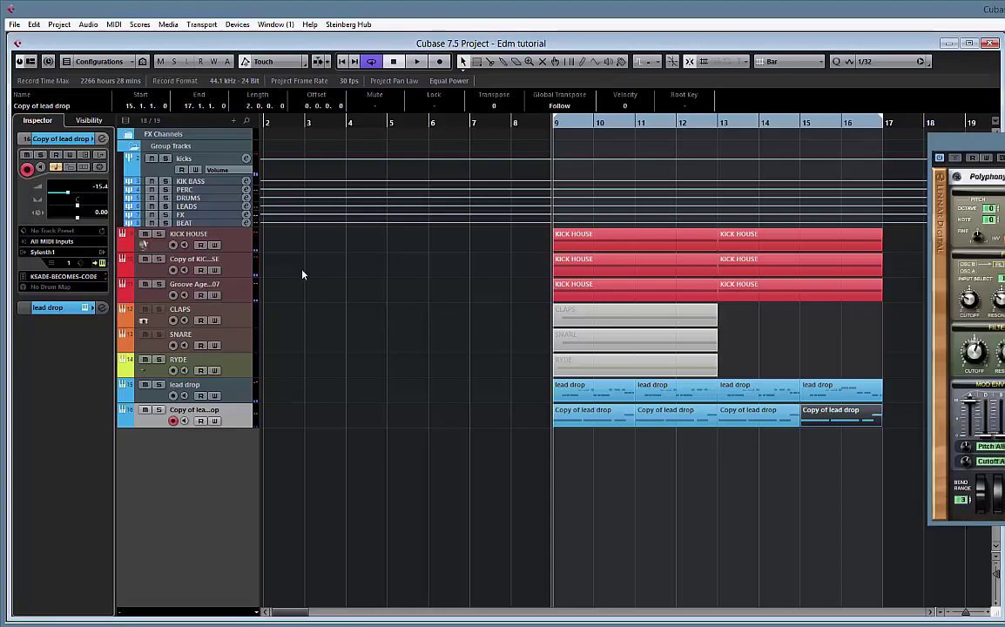
drag(967, 142, 369, 98)
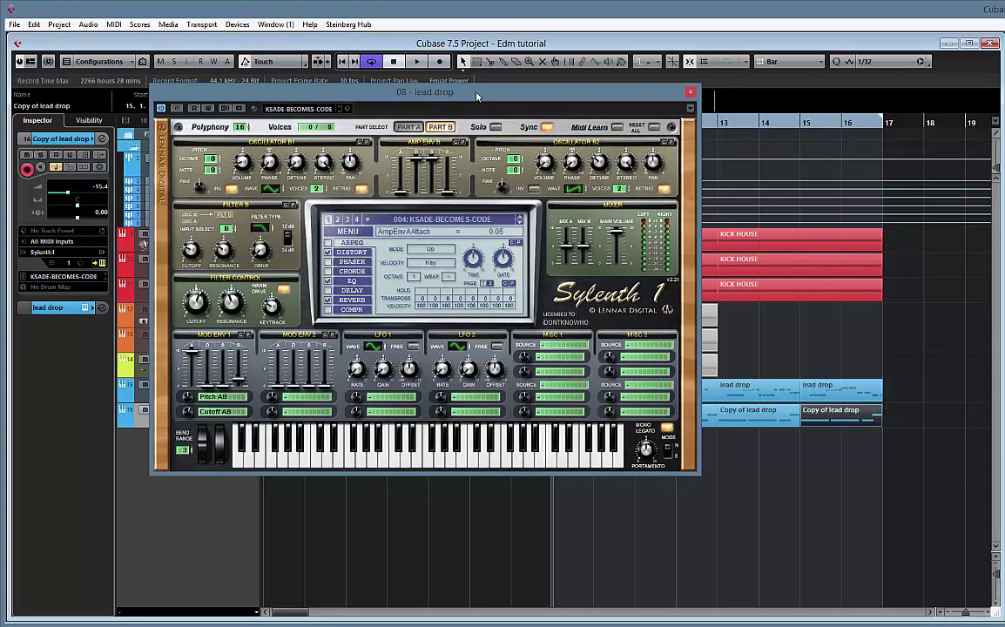
mouse_move(464, 98)
mouse_down()
mouse_move(491, 82)
mouse_move(462, 93)
mouse_up()
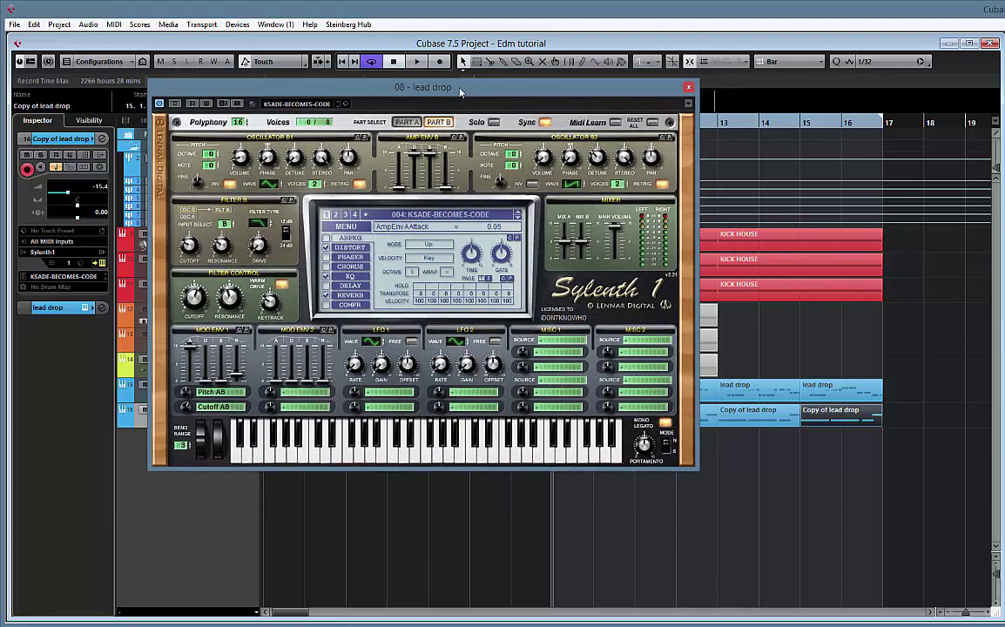
- Audition Sylenth1 presets one by one during playback, from KSADE DOES TJR to MORD FUSTANG LIKE CHORDS
click(517, 218)
key(space)
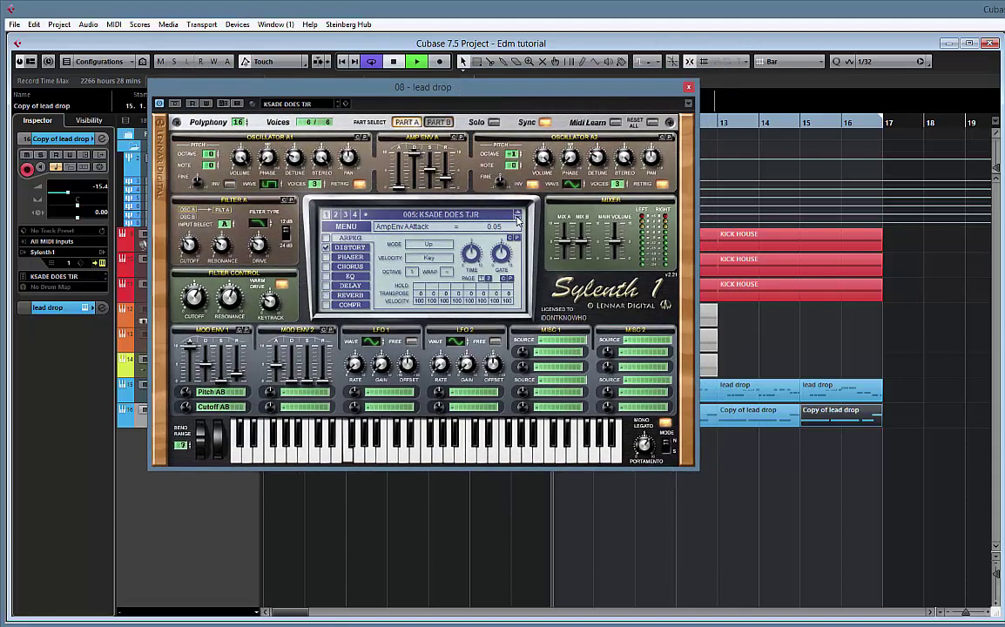
click(517, 218)
click(517, 217)
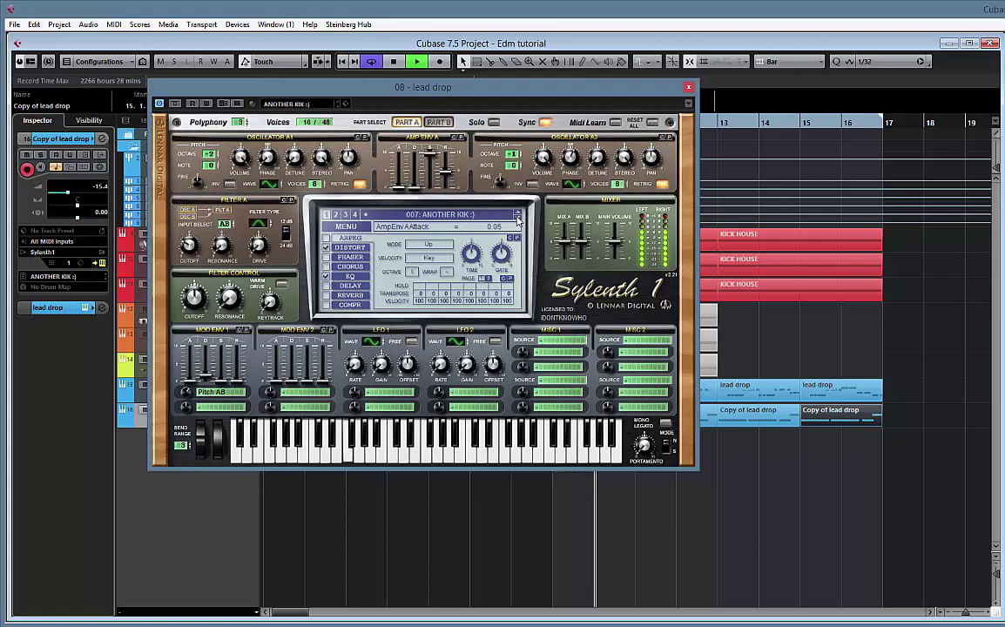
click(517, 217)
click(517, 217)
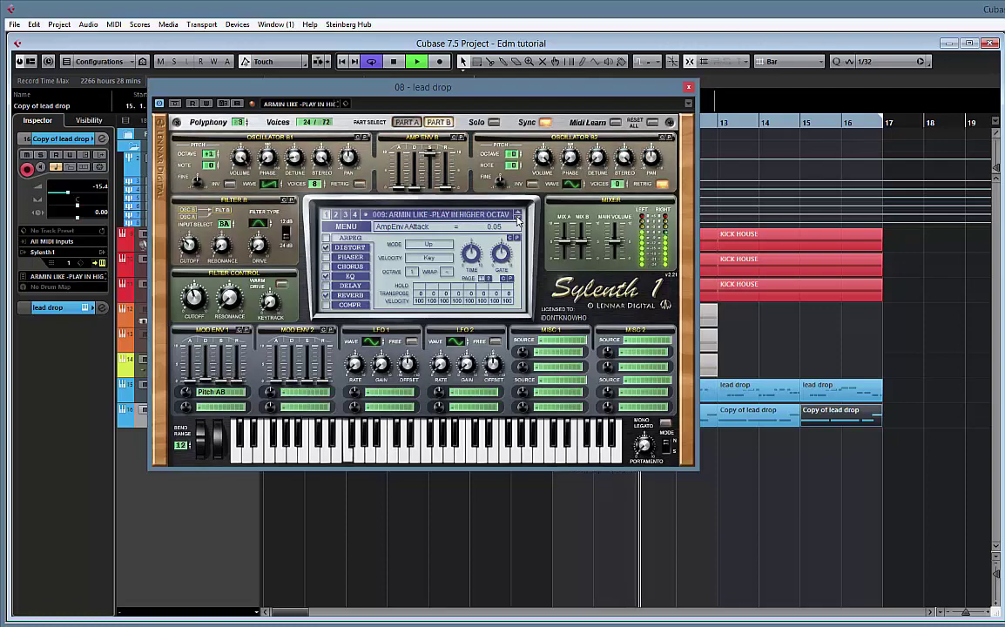
click(518, 218)
click(517, 218)
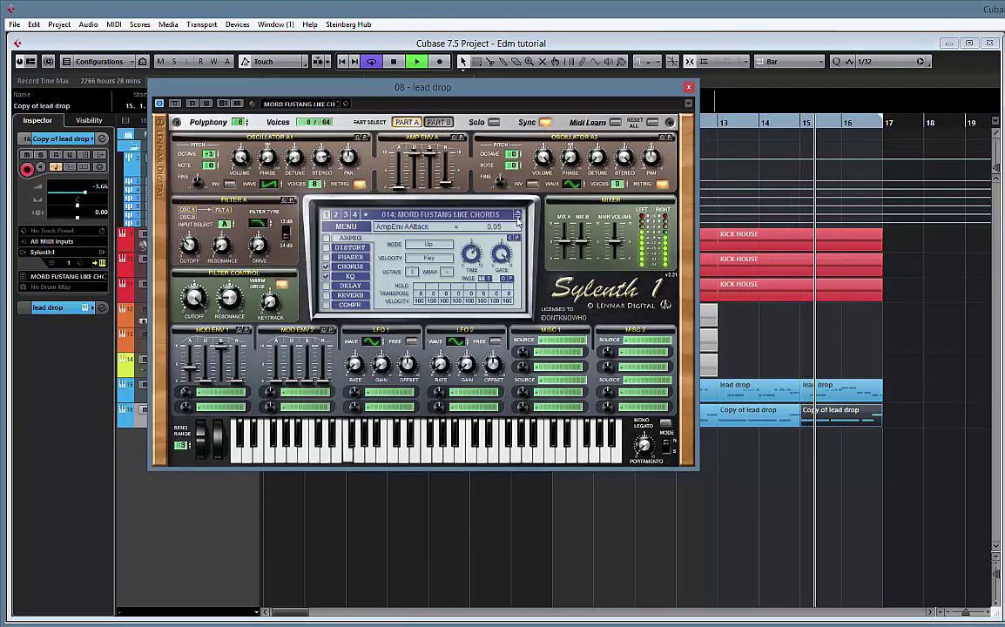
- Step on to the preset 020: KSADES LFO MACHINE, set its filter control cutoff to about 2085 Hz, and close Sylenth1
click(442, 123)
click(517, 218)
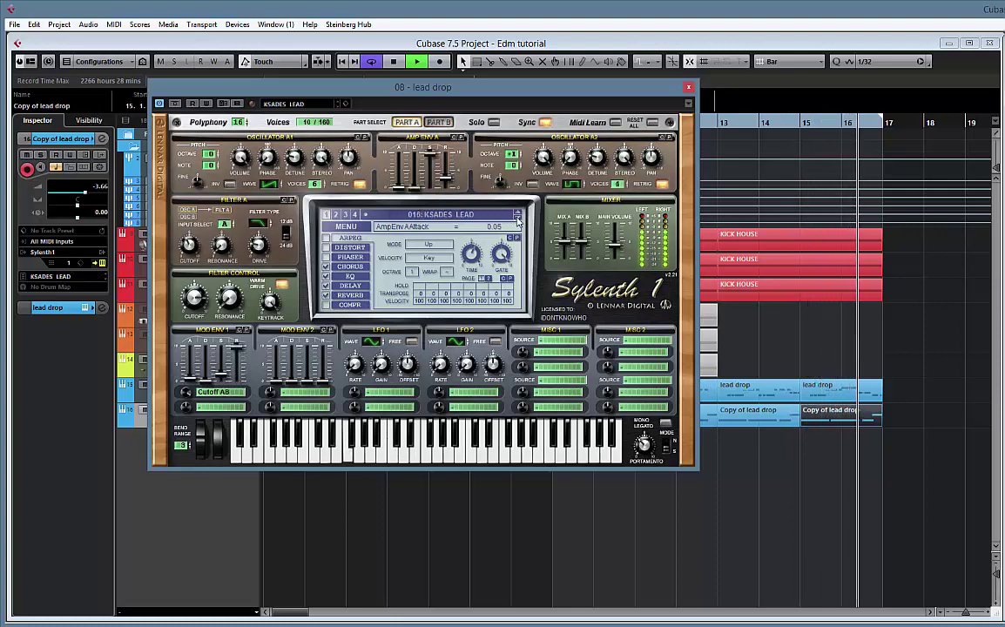
click(517, 218)
click(518, 218)
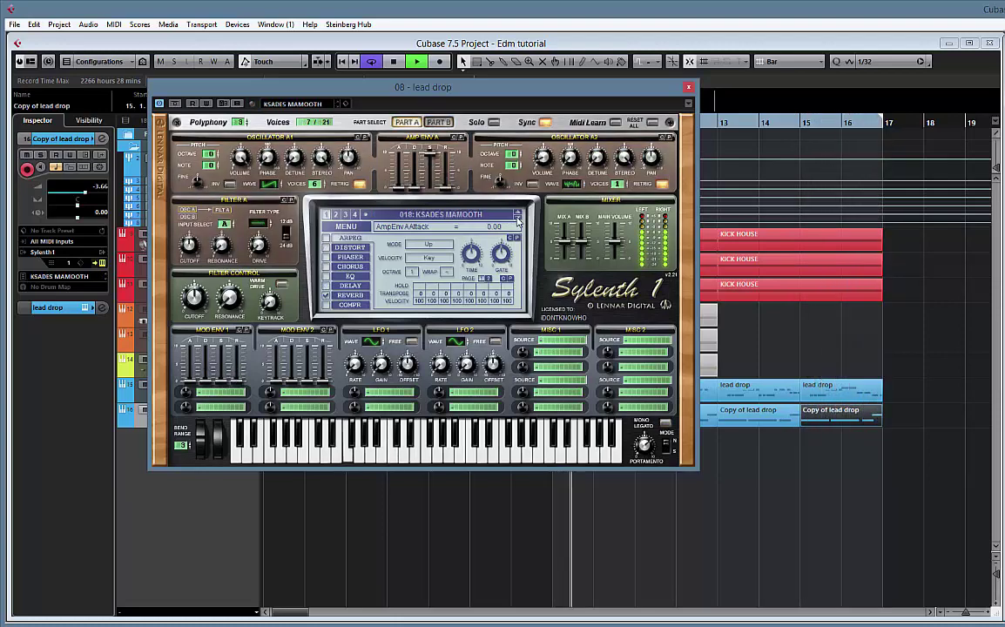
click(517, 218)
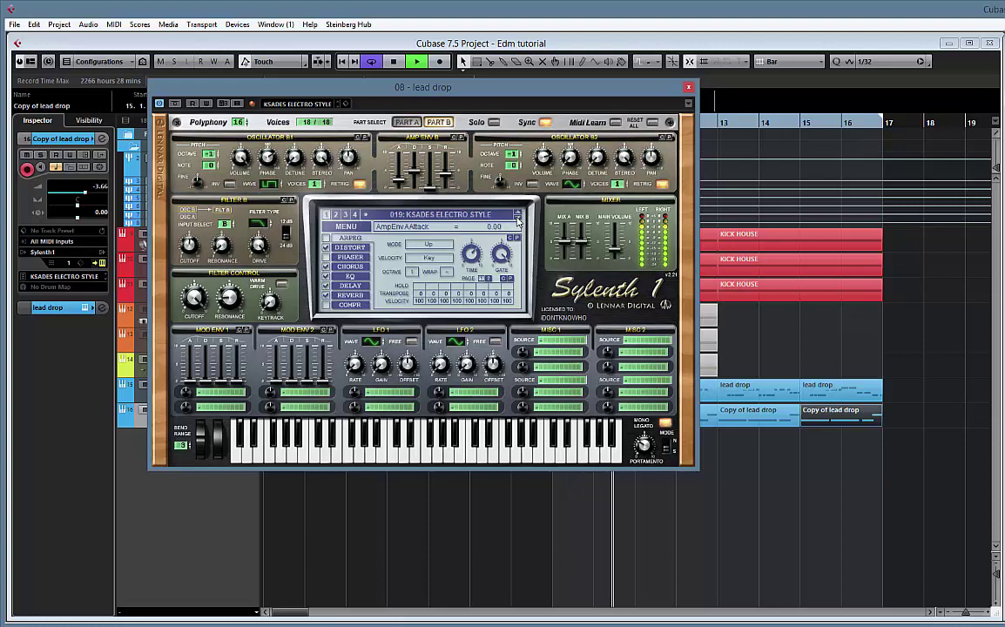
click(517, 218)
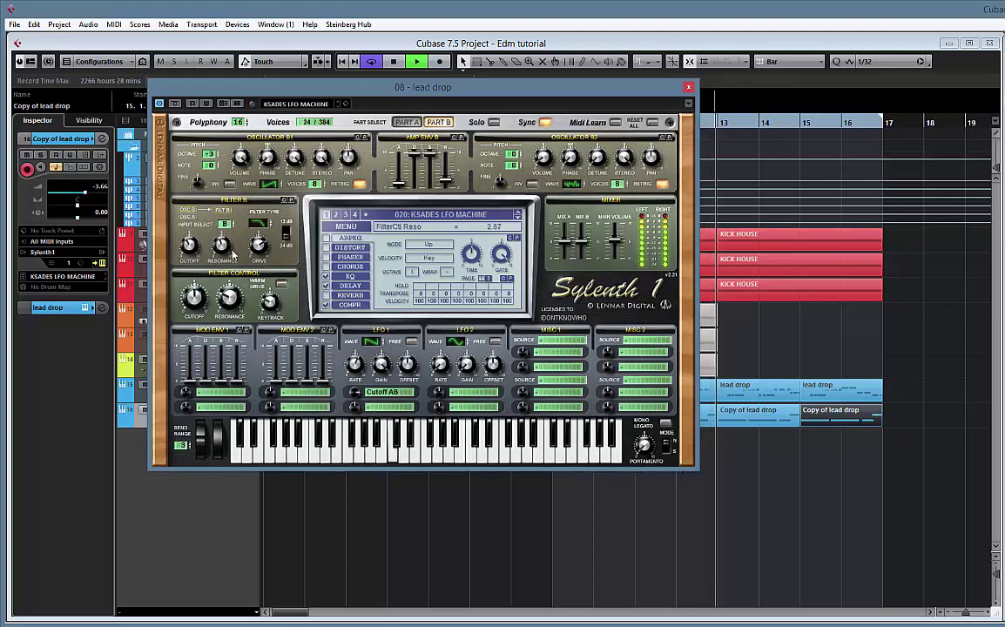
drag(195, 300, 193, 272)
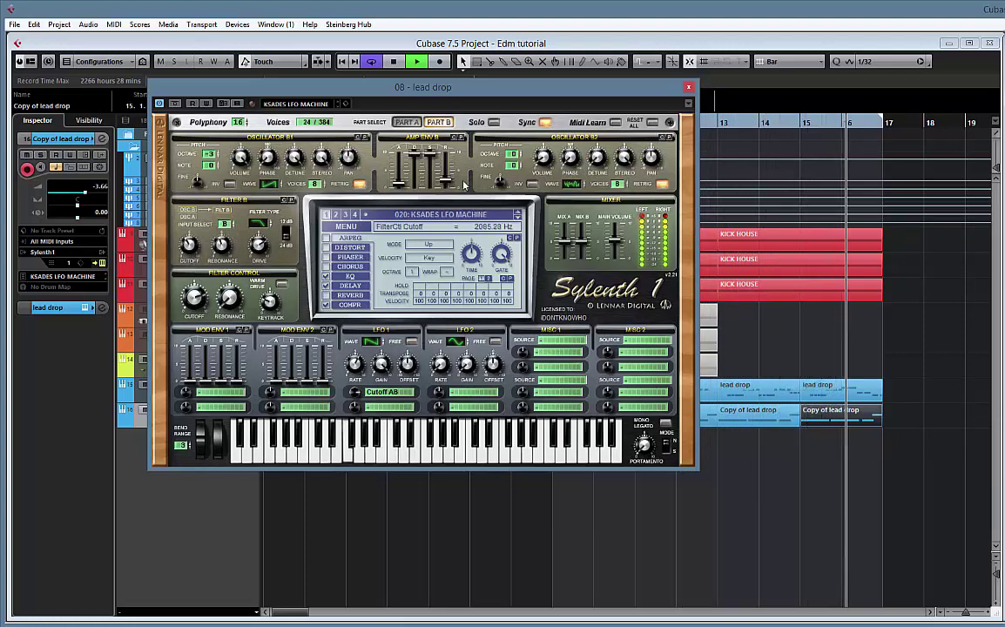
click(688, 87)
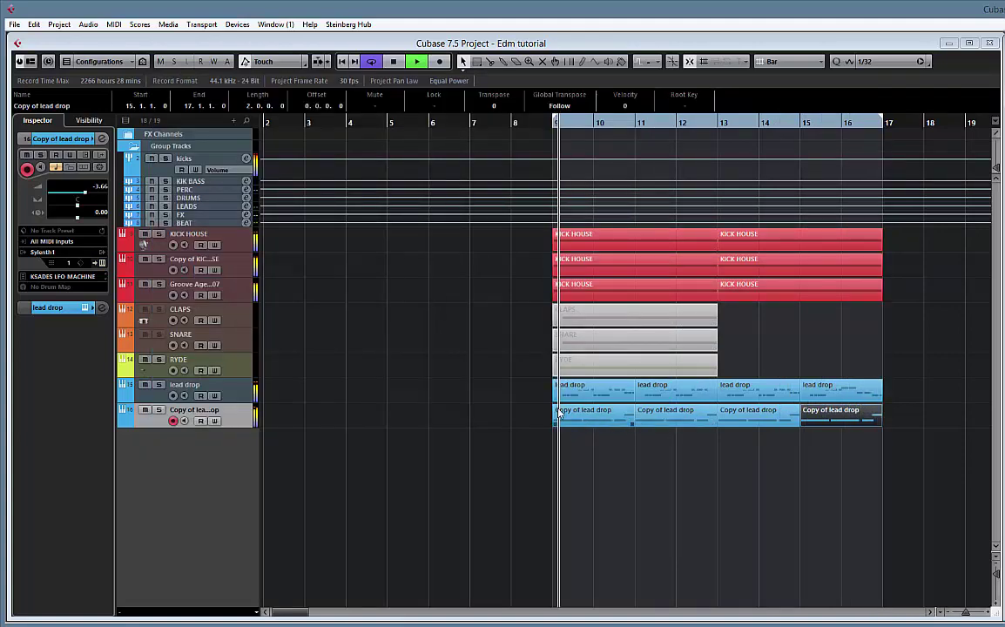
- Mute the three kick tracks and audition the two leads alone, briefly checking the copied lead's channel settings
click(145, 235)
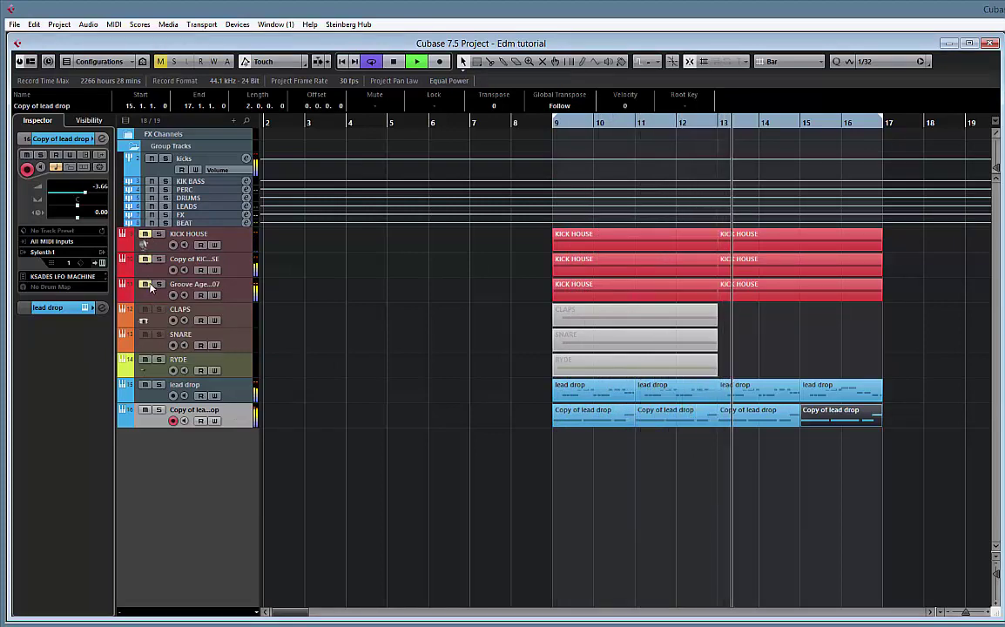
key(space)
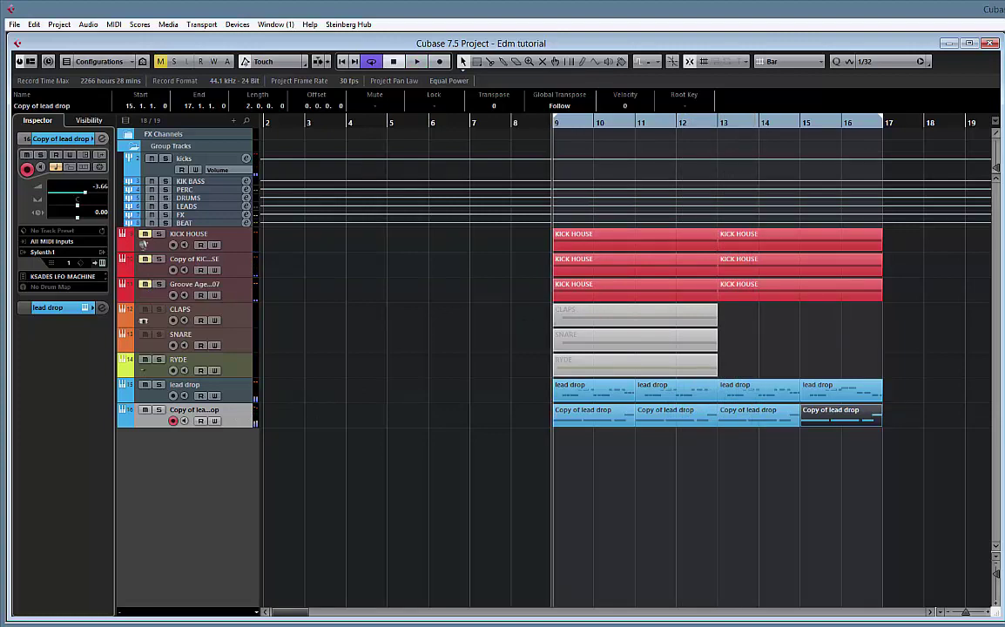
key(e)
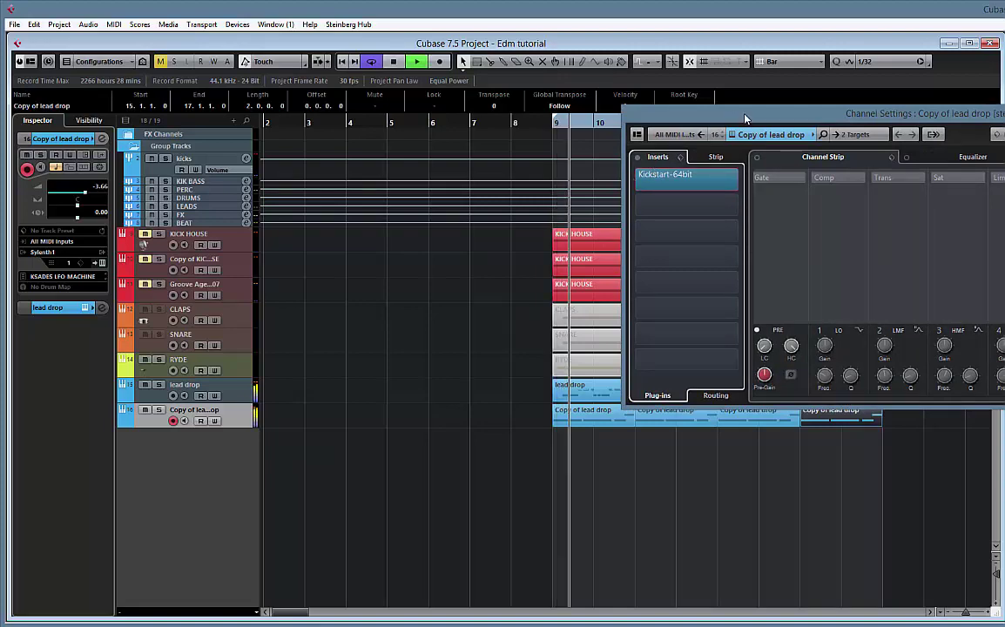
click(1001, 114)
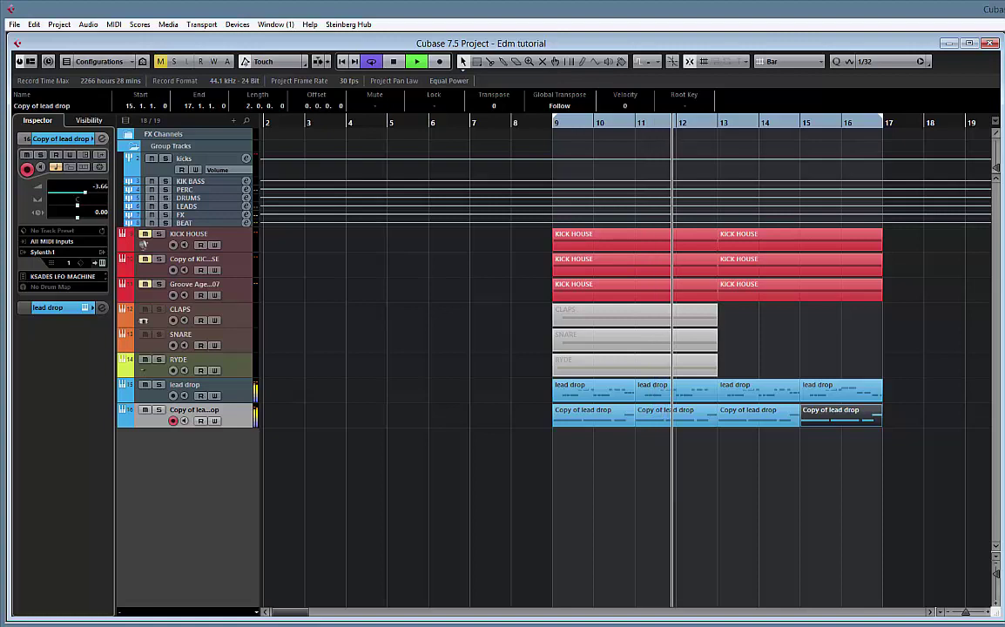
key(space)
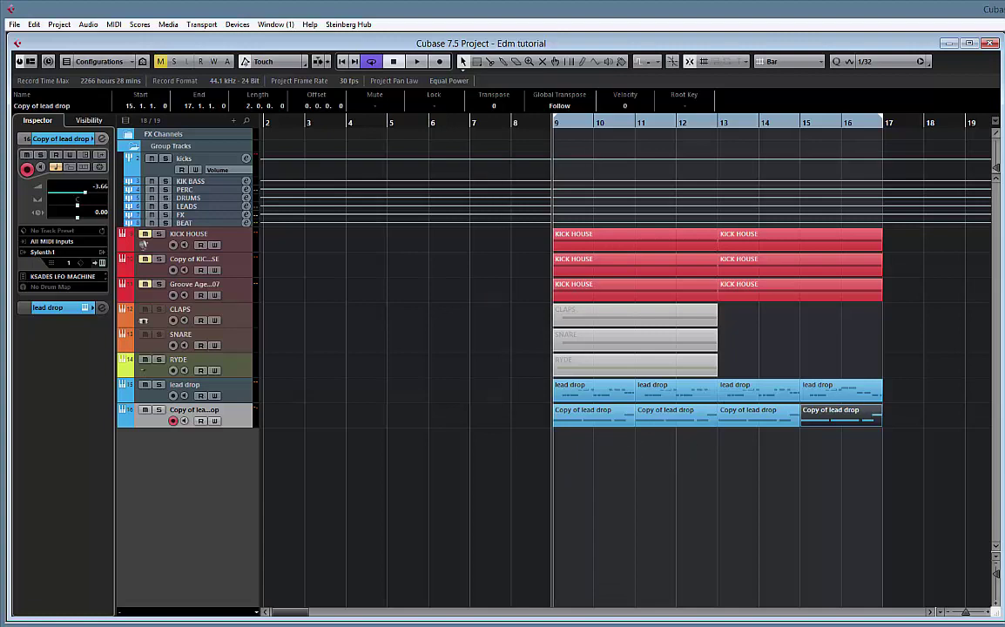
- Place the Clap Loop audio on a new track at bar 9, colour the track orange, and audition it
drag(531, 522, 557, 465)
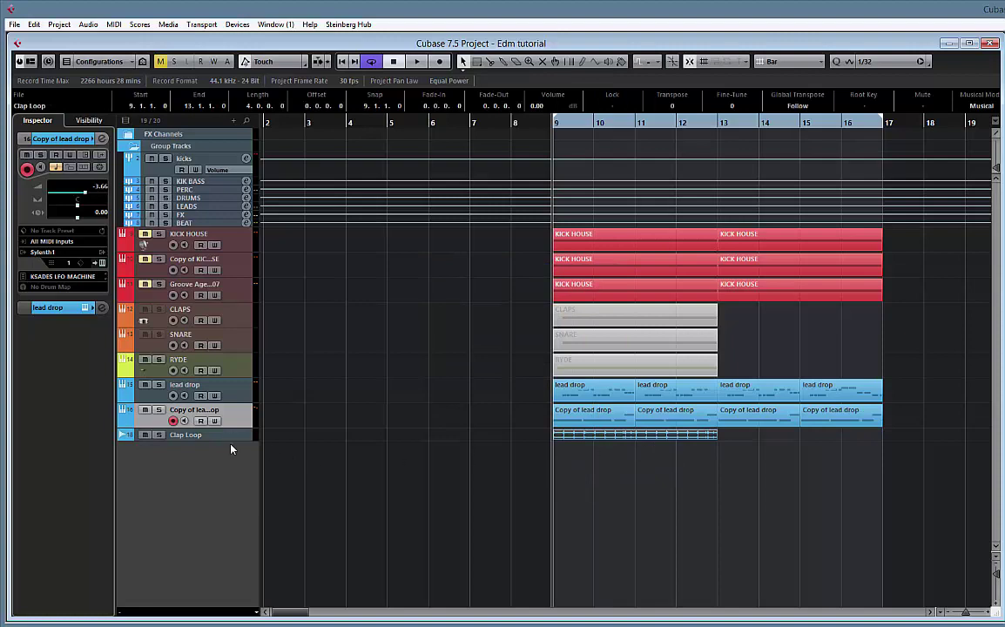
click(209, 434)
click(132, 451)
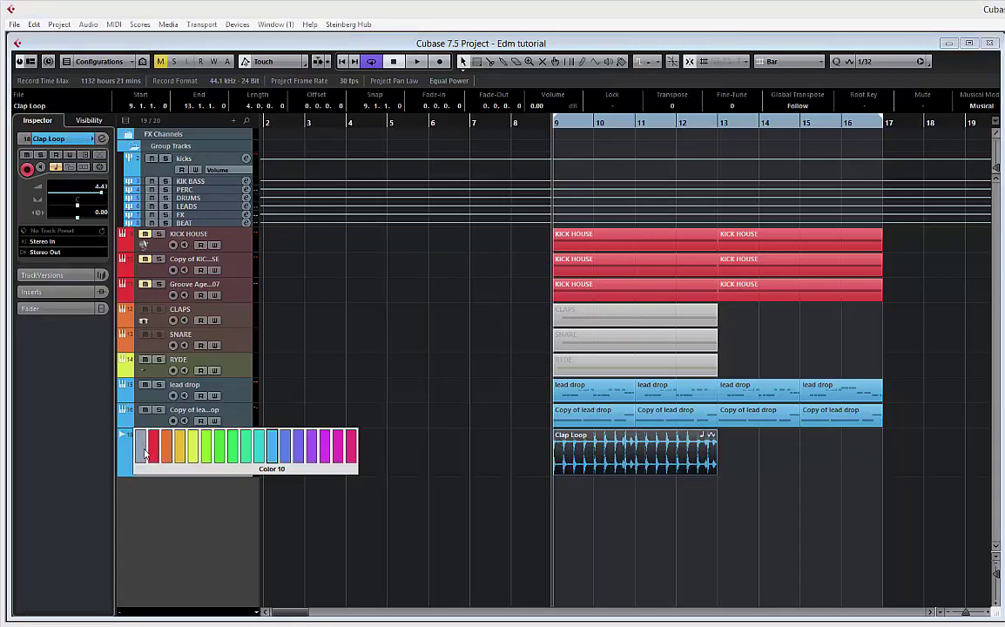
click(154, 449)
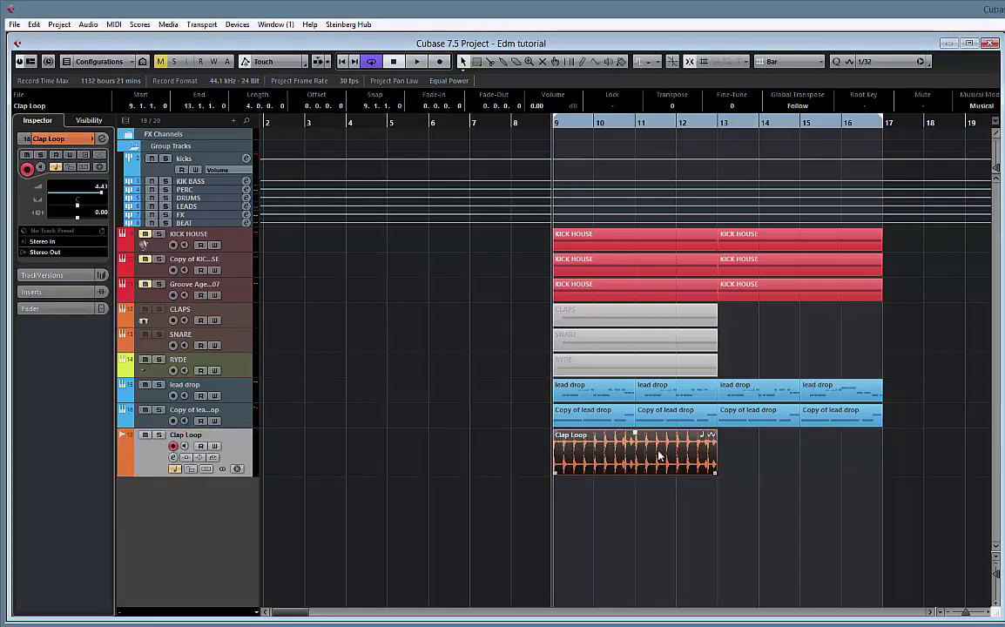
key(space)
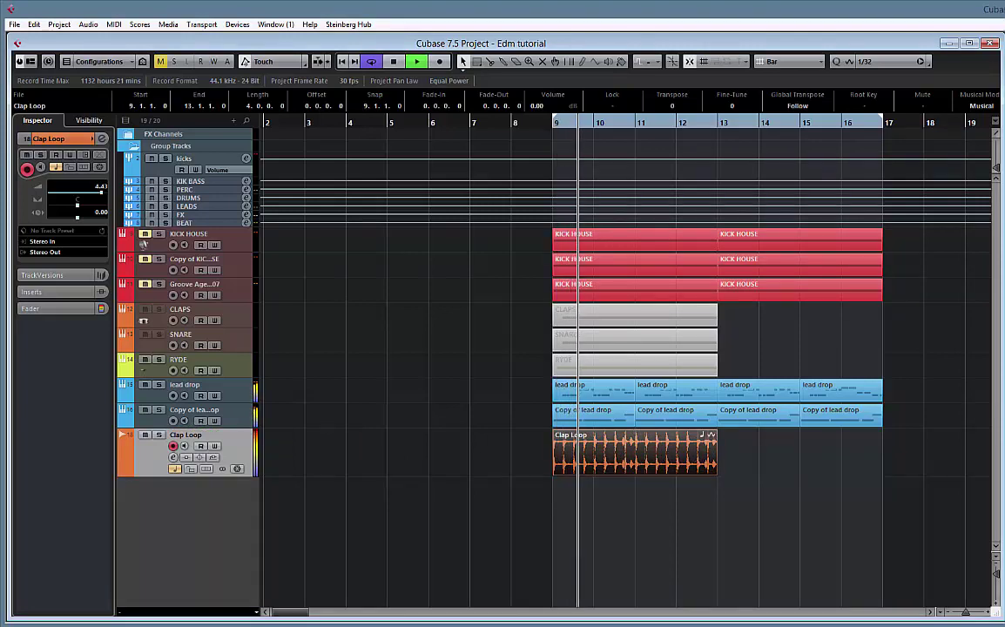
- Stop playback, place the Ride audio on a new track at bar 9, and colour that track yellow
key(space)
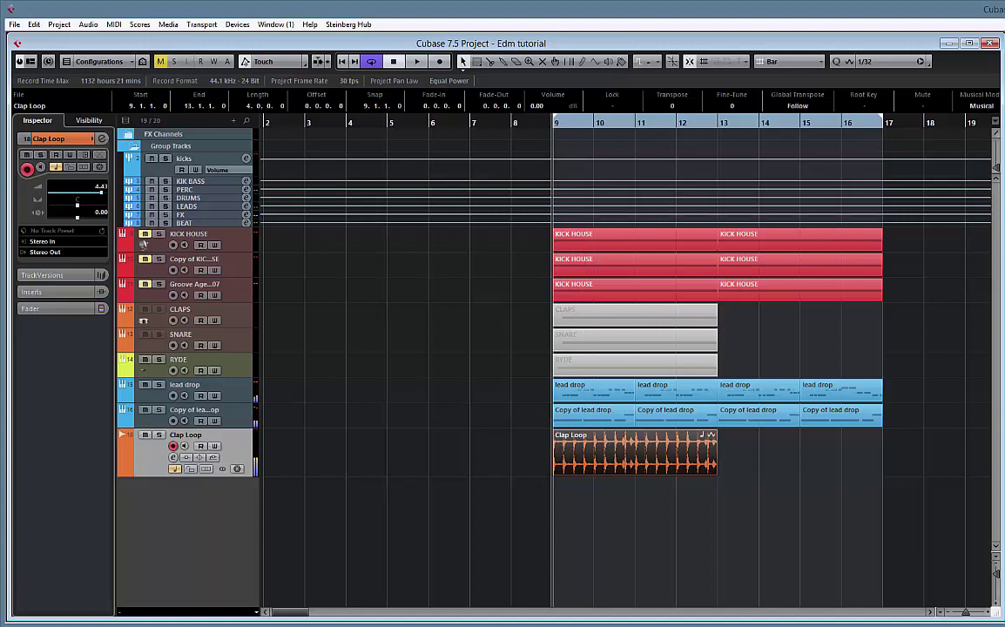
drag(544, 405, 559, 508)
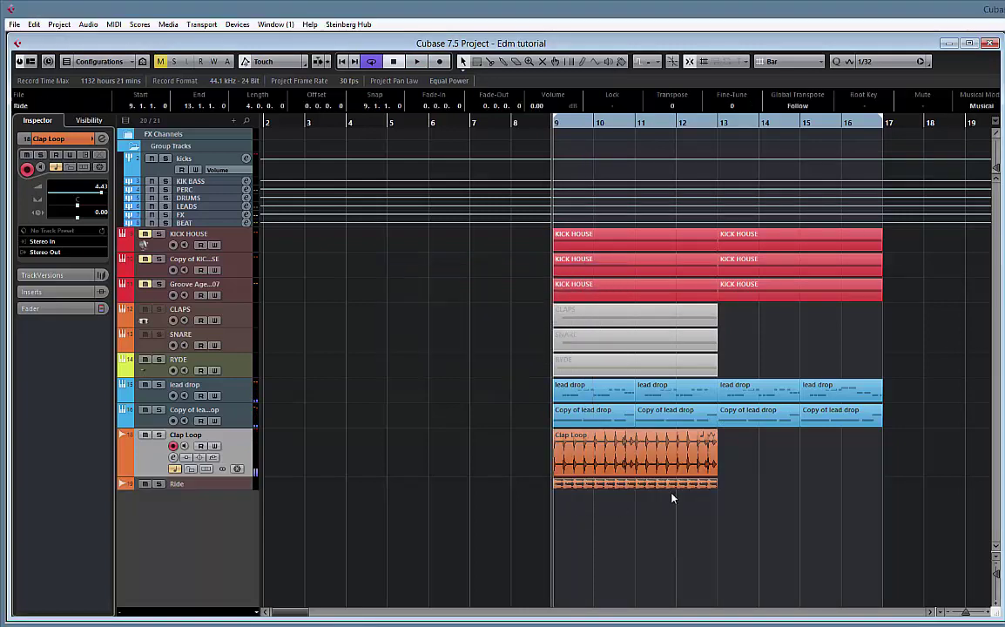
click(209, 486)
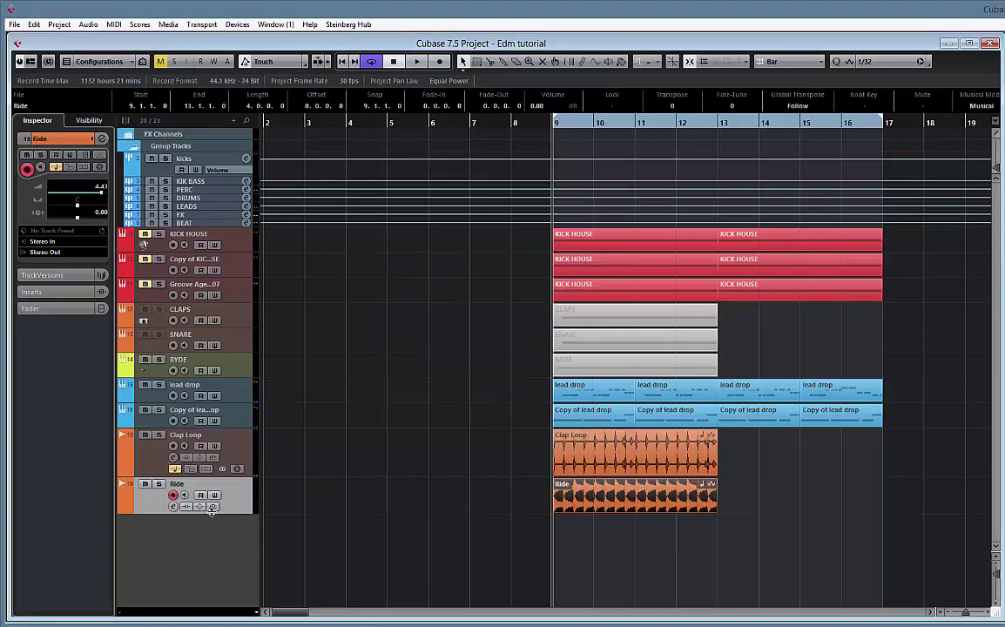
click(124, 496)
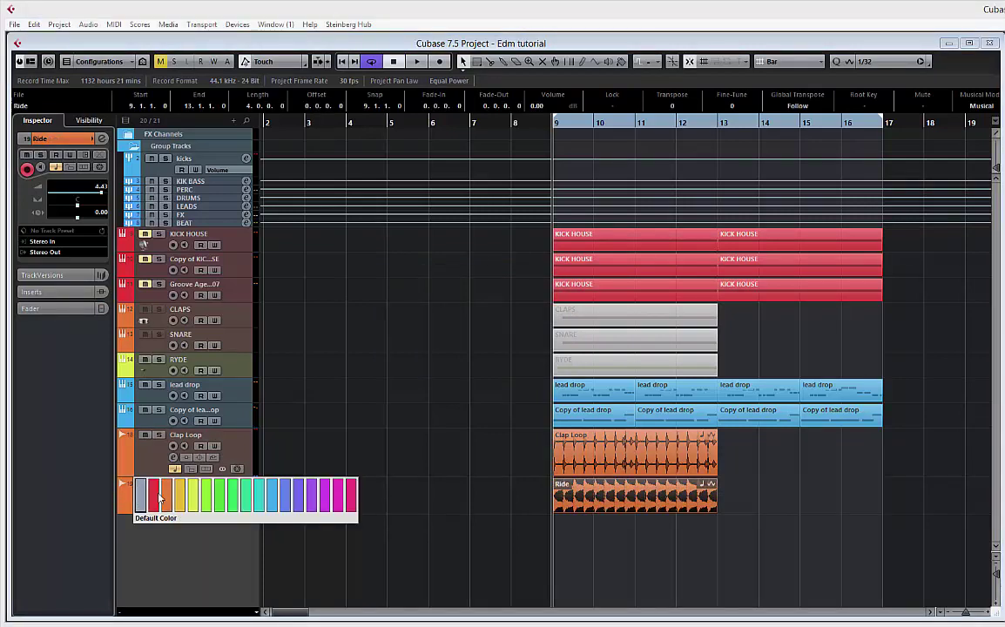
click(184, 500)
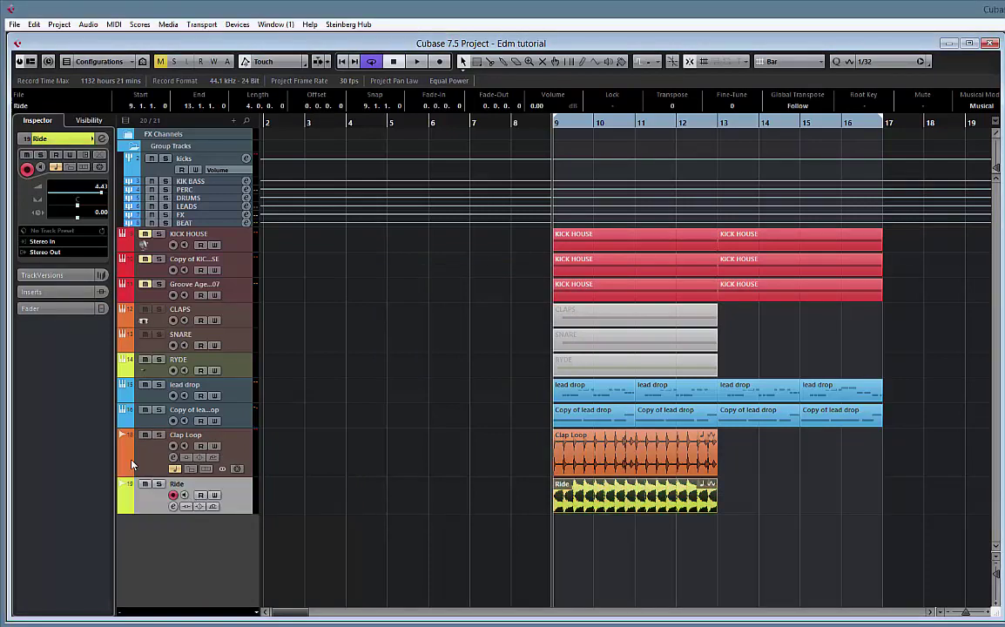
- Move the Clap Loop and Ride tracks directly beneath SNARE, and set the Ride volume to -6.05 during playback
click(160, 449)
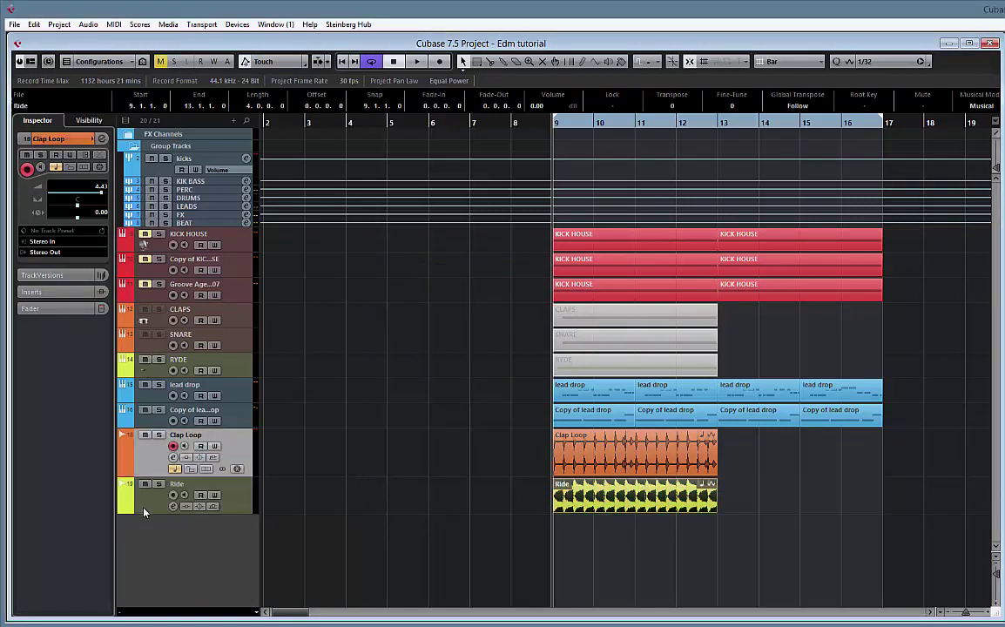
drag(157, 453, 160, 340)
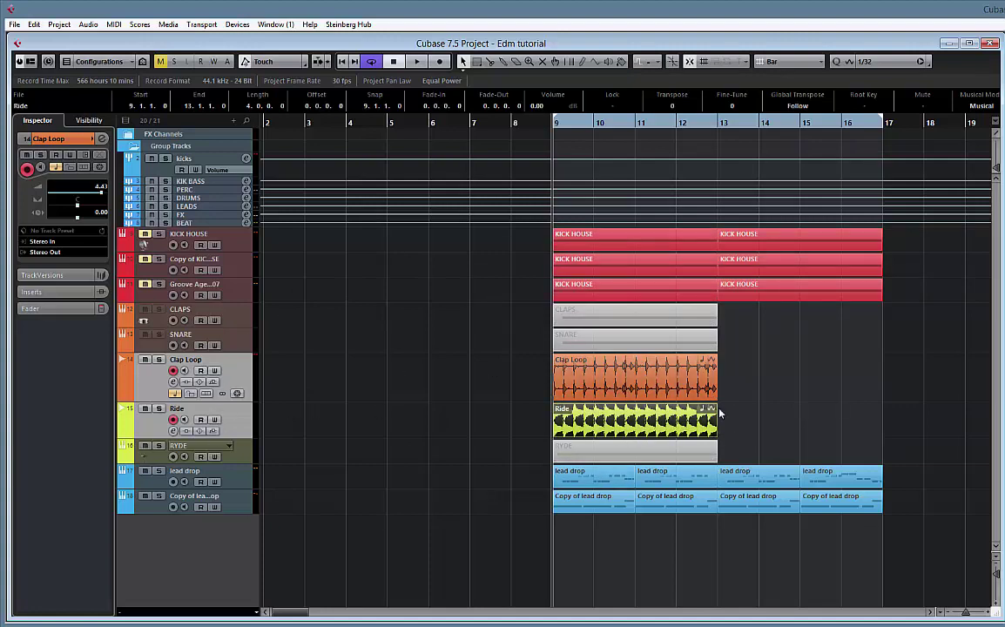
click(209, 411)
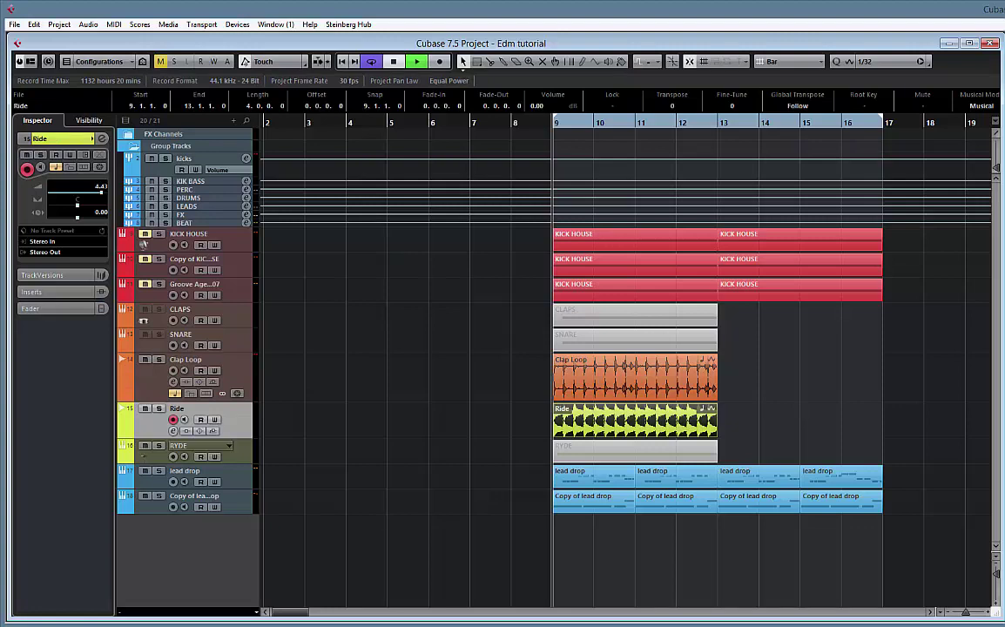
key(space)
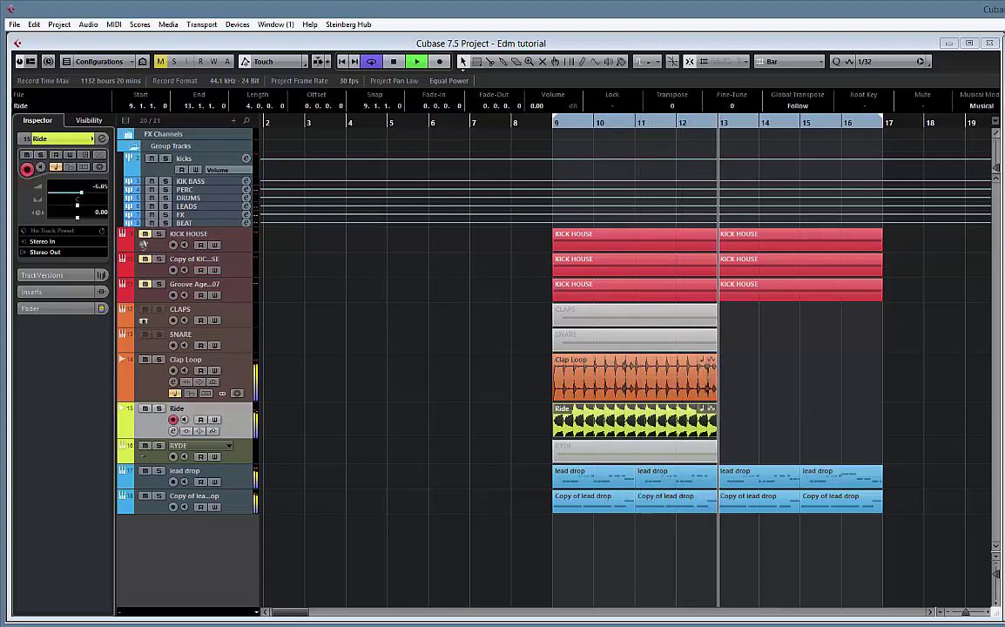
key(space)
- Duplicate the Clap Loop and Ride clips to bar 13, and set the Ride volume to -6.20 while auditioning
drag(740, 375, 628, 399)
drag(740, 390, 639, 419)
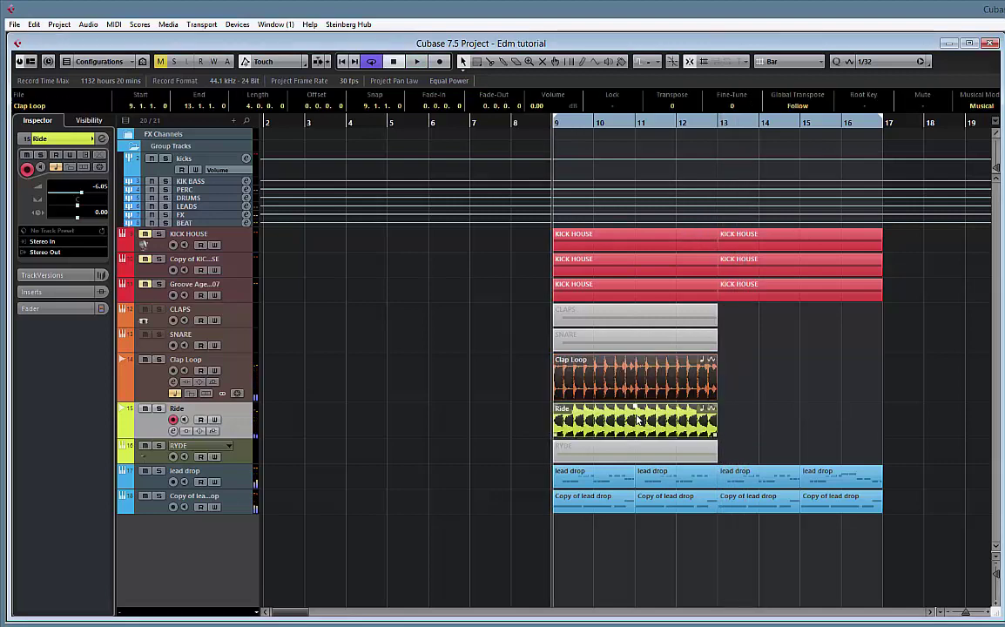
key(ctrl+d)
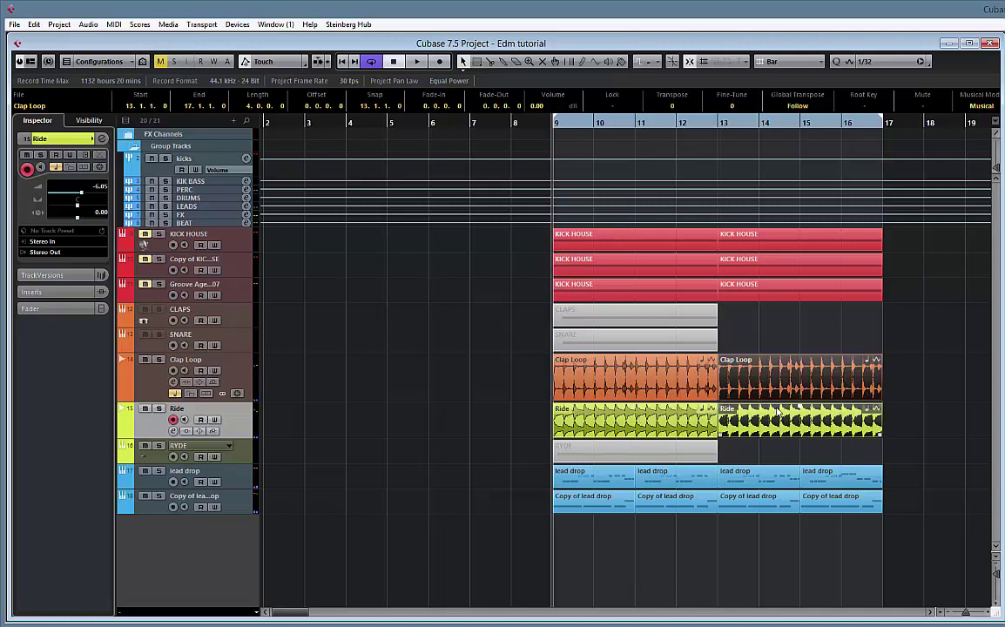
key(space)
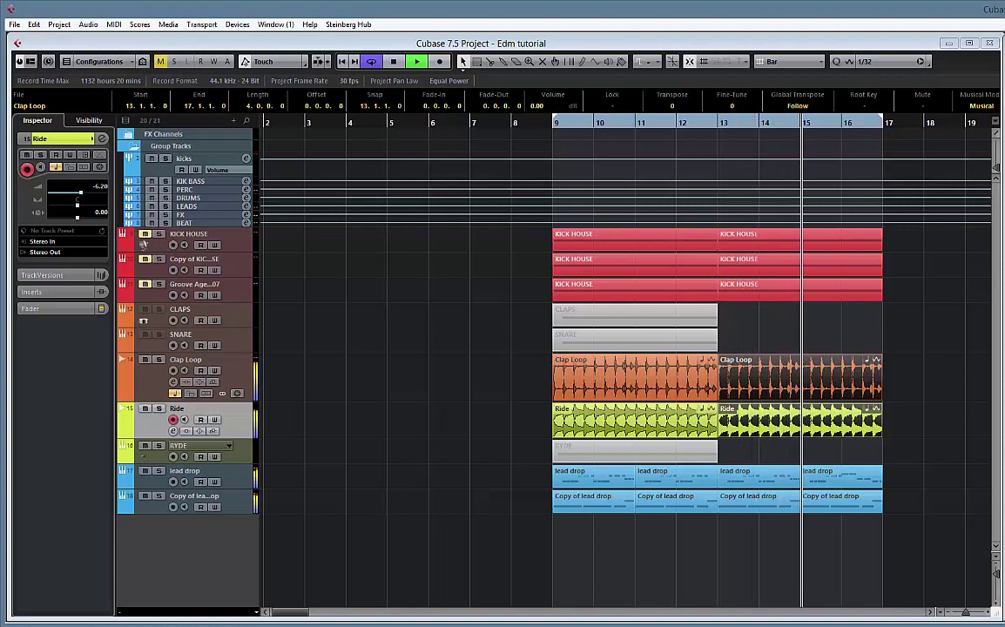
key(space)
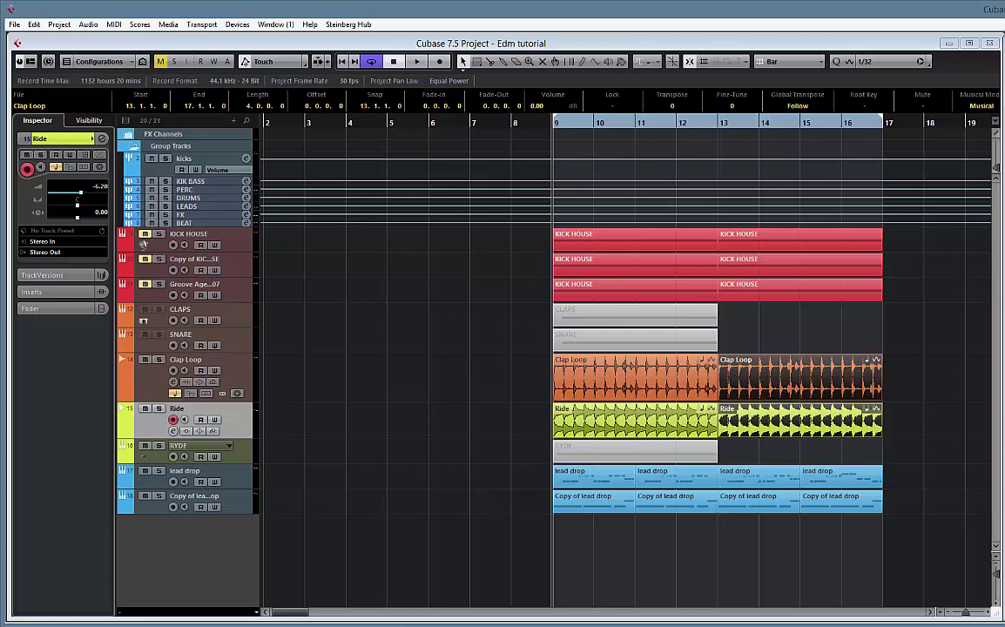
- Place the Shout audio on a new track at bar 10, audition it, and move it to bar 11
drag(787, 398, 612, 522)
click(644, 522)
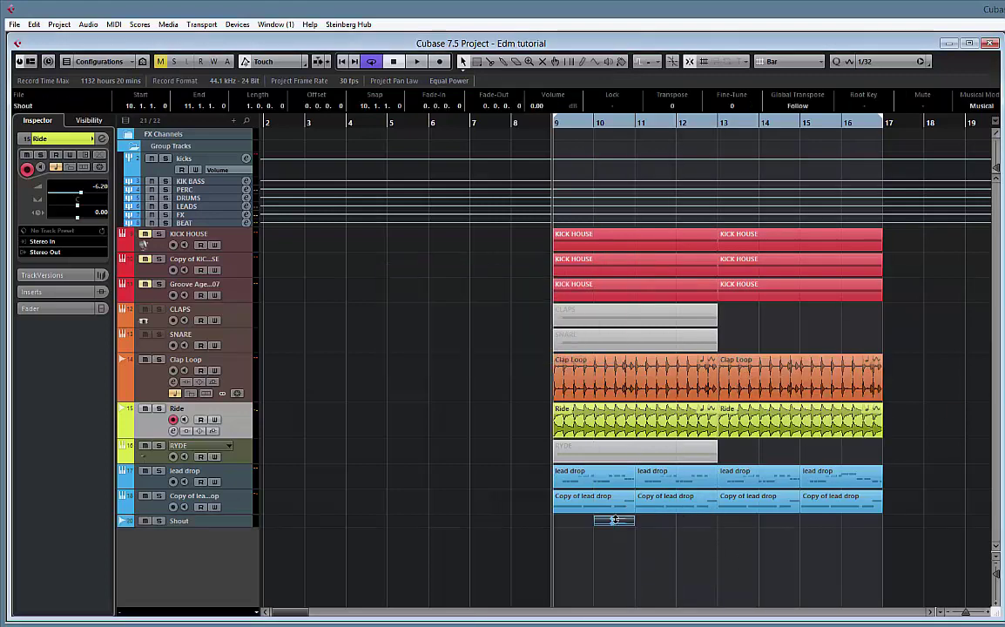
key(space)
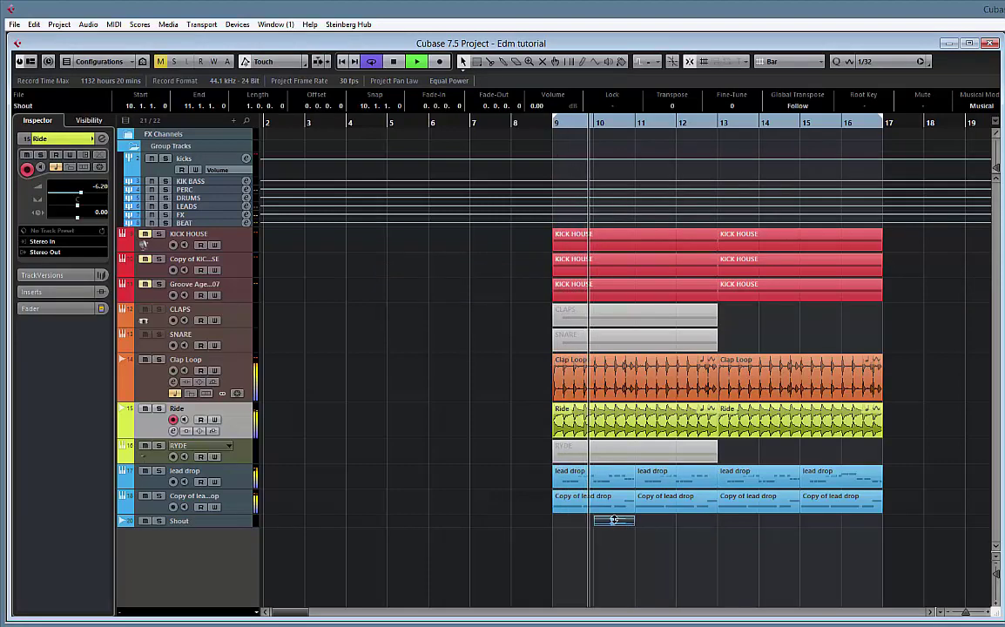
drag(608, 523, 648, 523)
key(space)
- Set the snap grid to Beat and shift the Shout clip first to 10.3.1, then to 10.2.1, auditioning each position
click(788, 61)
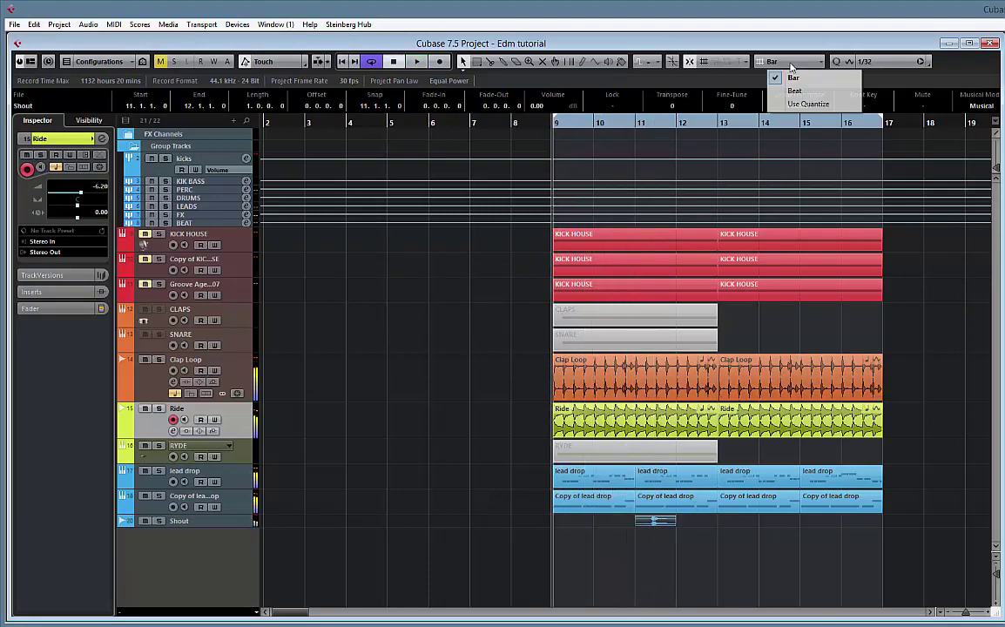
click(731, 87)
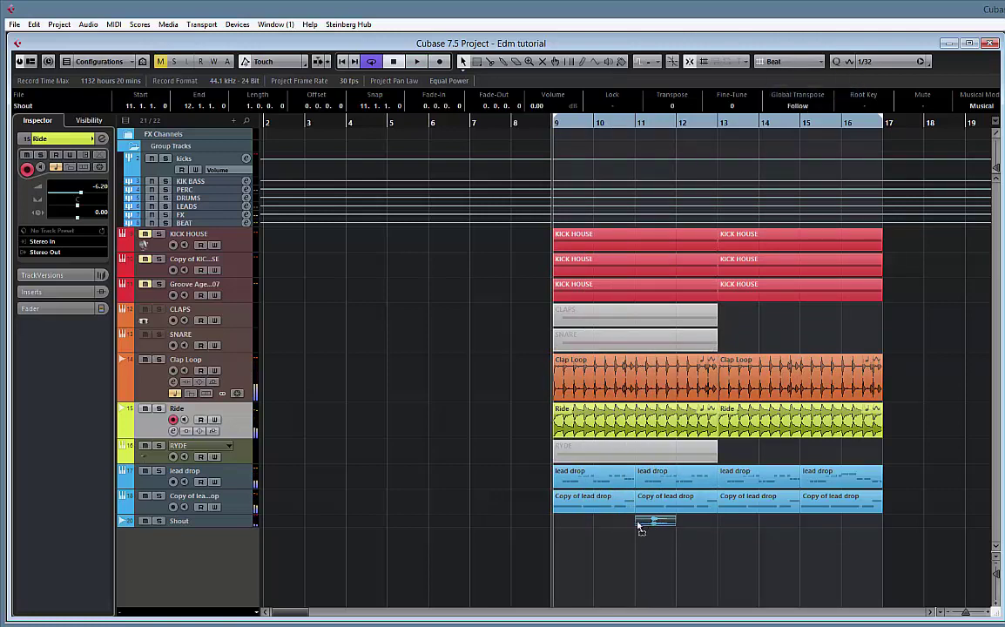
drag(650, 525, 632, 526)
key(space)
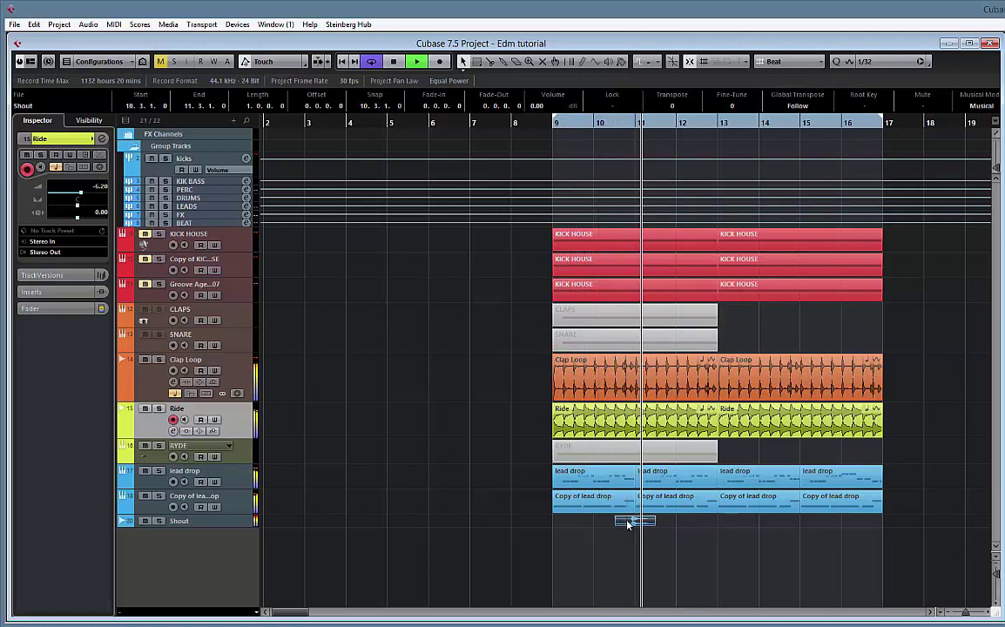
drag(632, 525, 640, 523)
key(space)
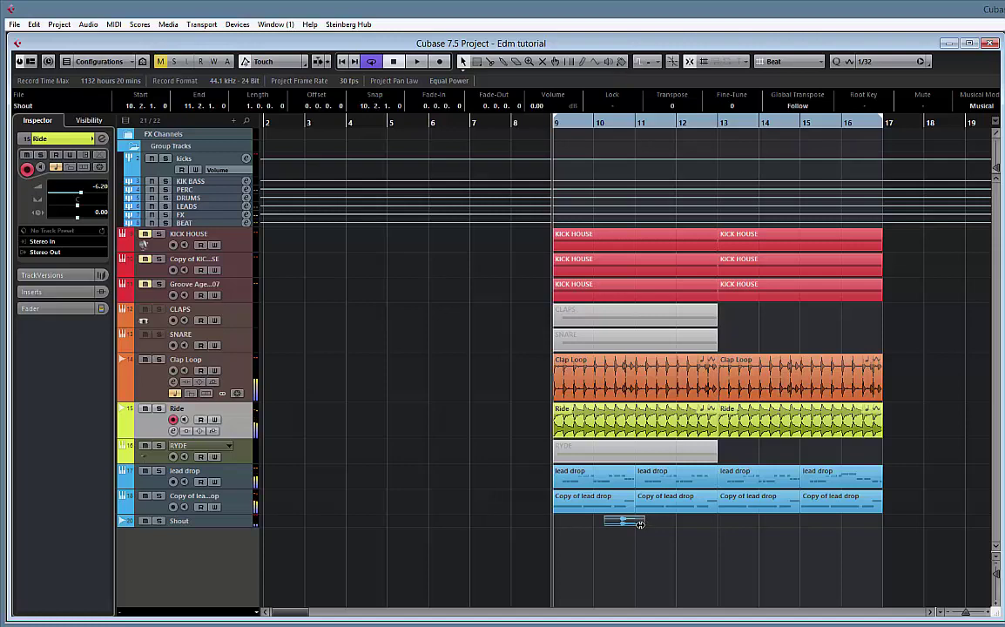
key(space)
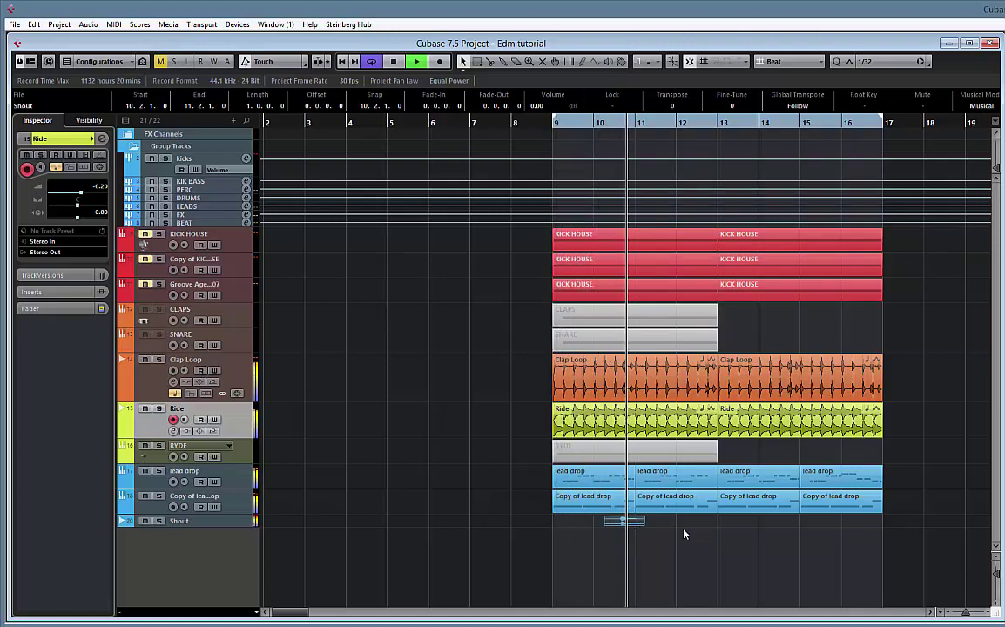
key(space)
- Set the snap grid to Use Quantize at 1/16, move the Shout clip to 10.2.3, and audition it
key(h)
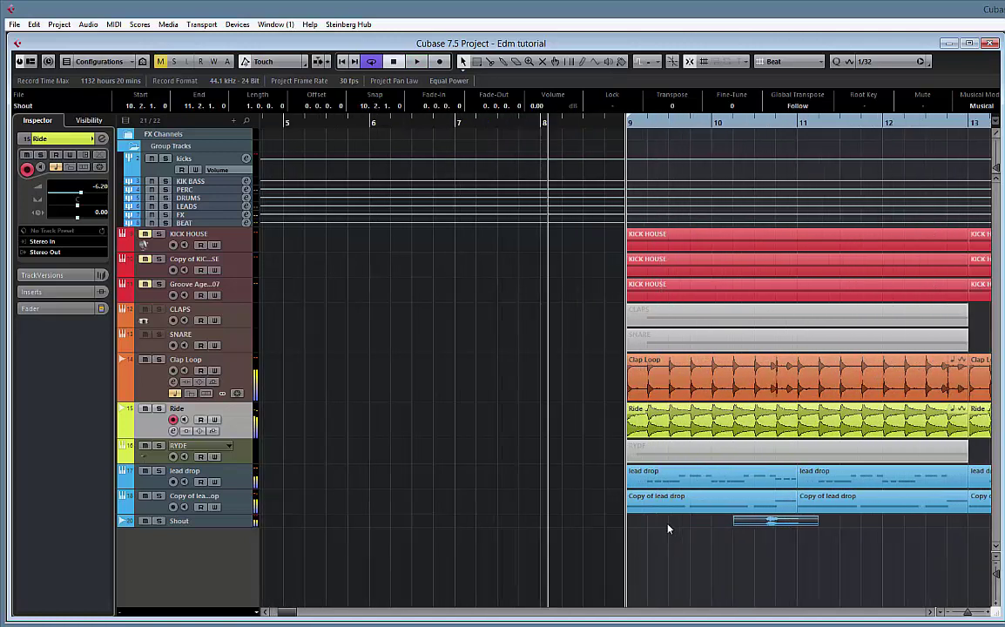
key(h)
click(885, 61)
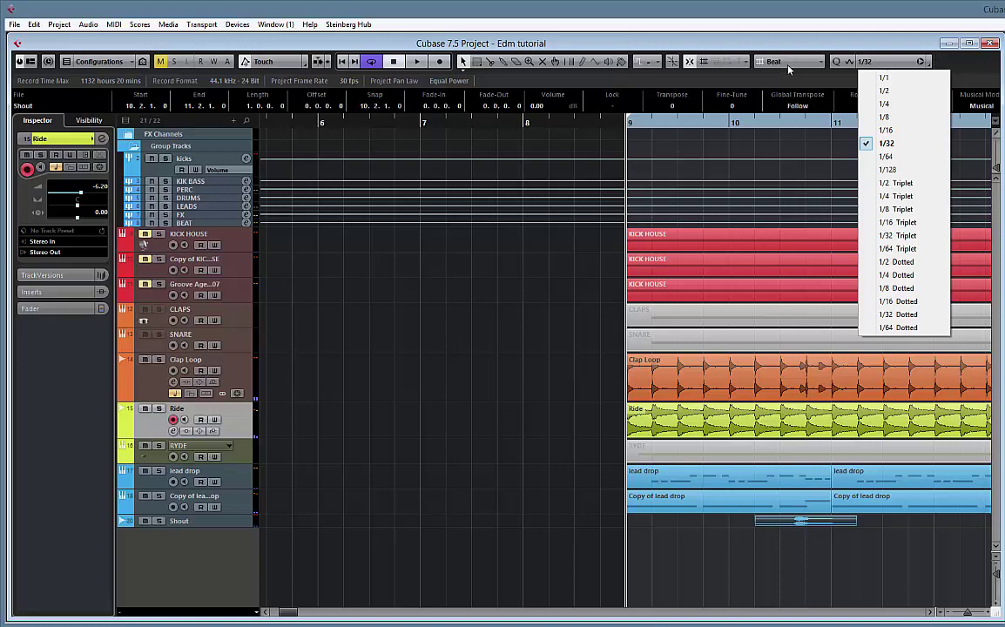
click(887, 61)
click(889, 60)
click(901, 132)
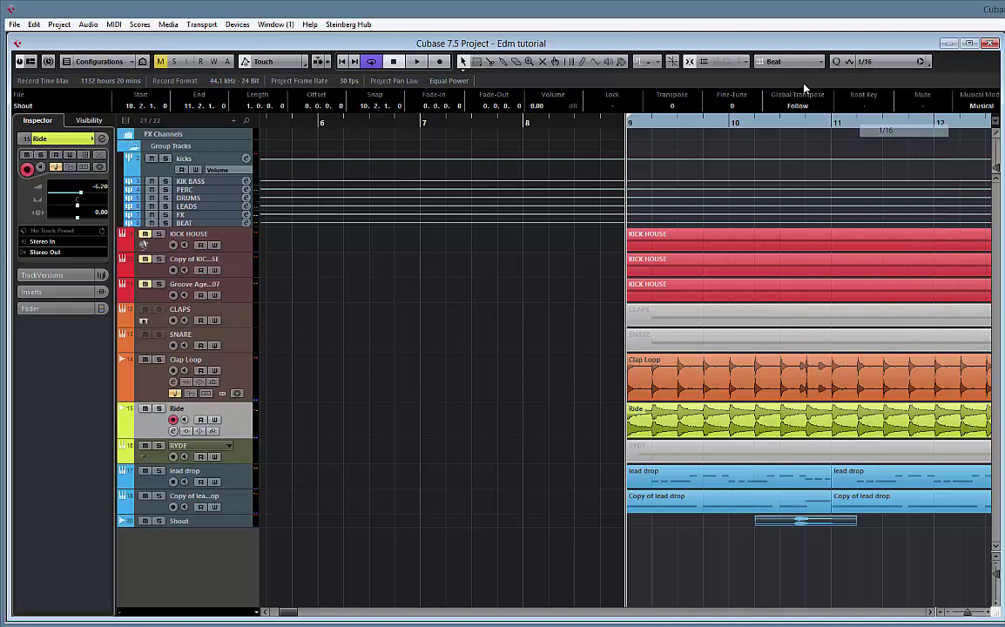
click(795, 63)
click(752, 459)
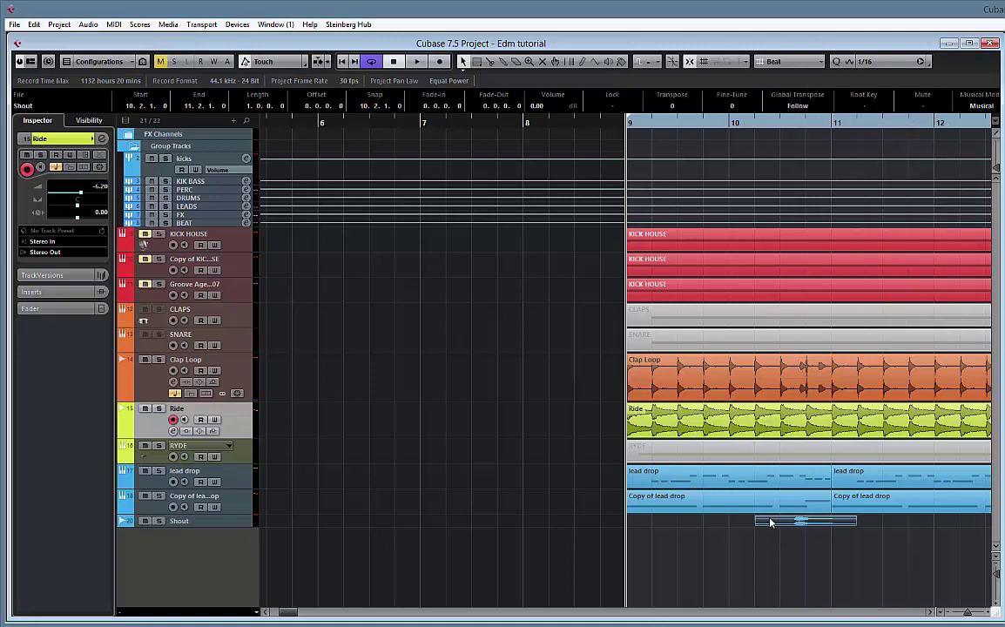
mouse_move(767, 524)
mouse_down()
mouse_move(781, 523)
mouse_move(767, 523)
mouse_up()
click(794, 61)
click(793, 104)
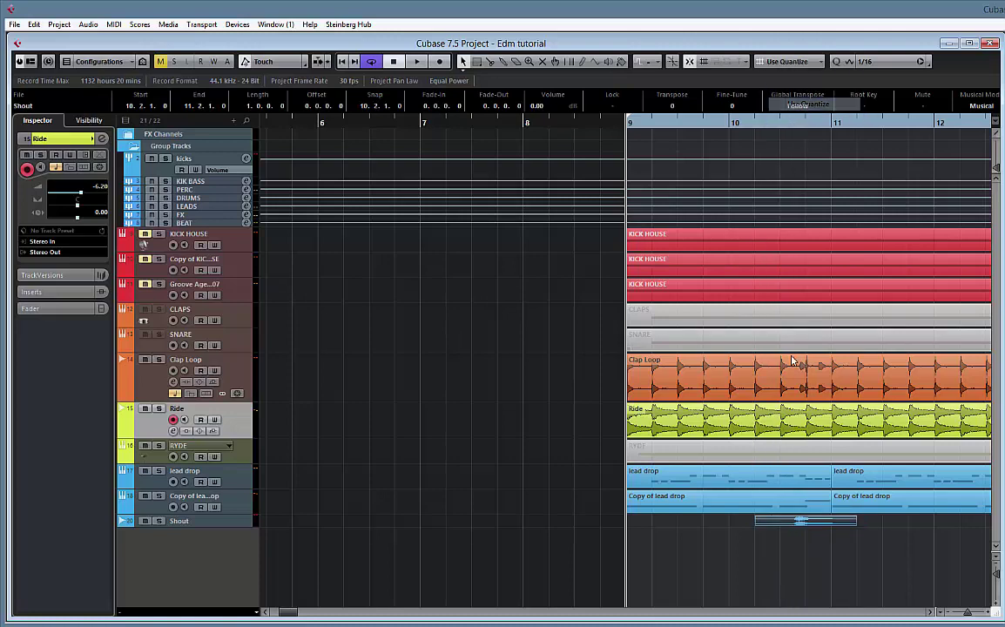
drag(791, 524, 533, 512)
key(space)
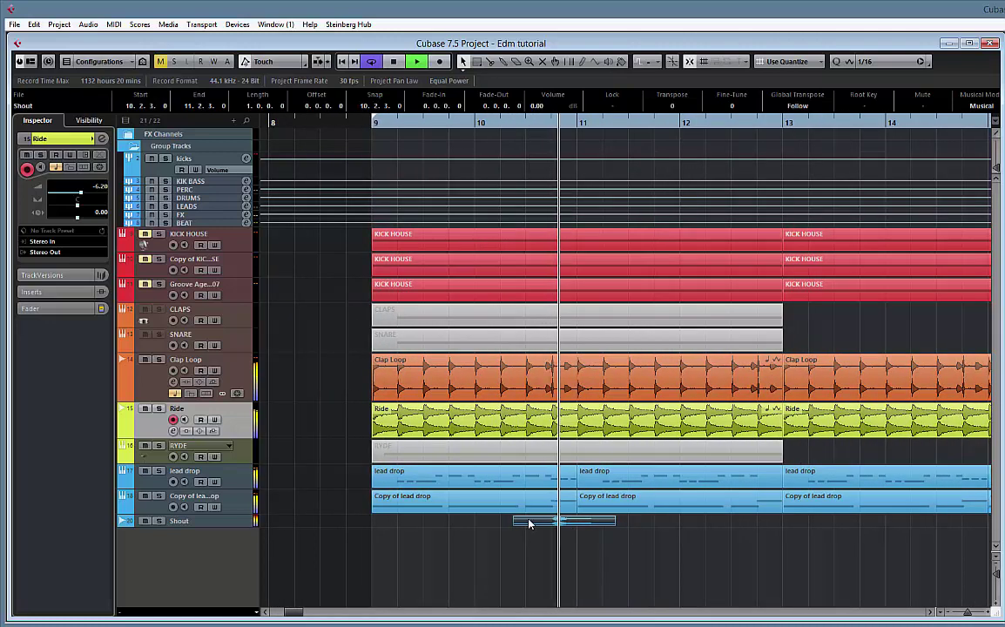
- Split the Shout clip at 10.3.1, copy its second part to 14.3.1, and audition the whole drop
alt+click(527, 524)
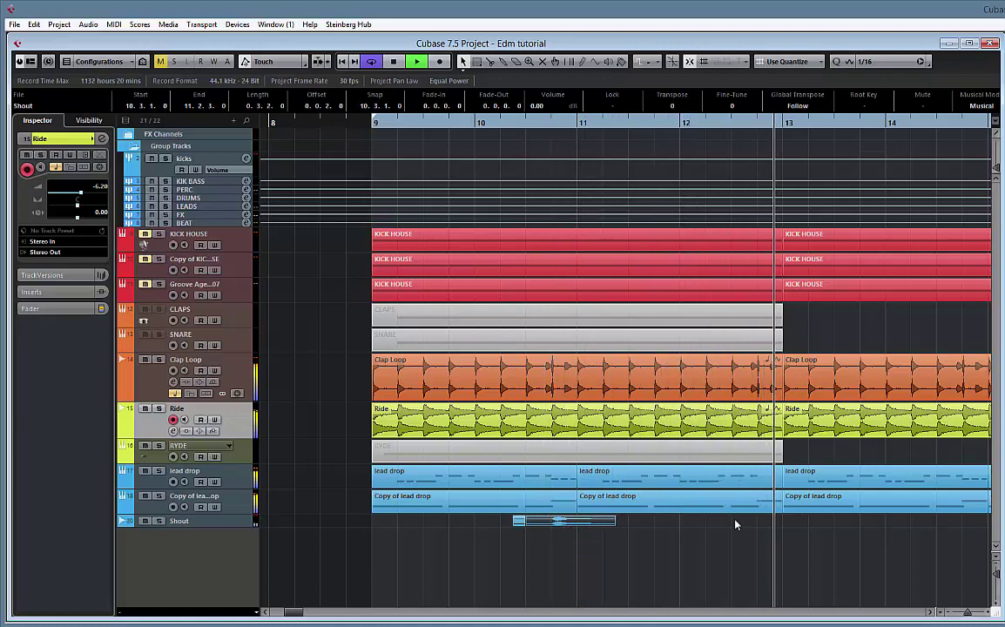
drag(574, 519, 834, 531)
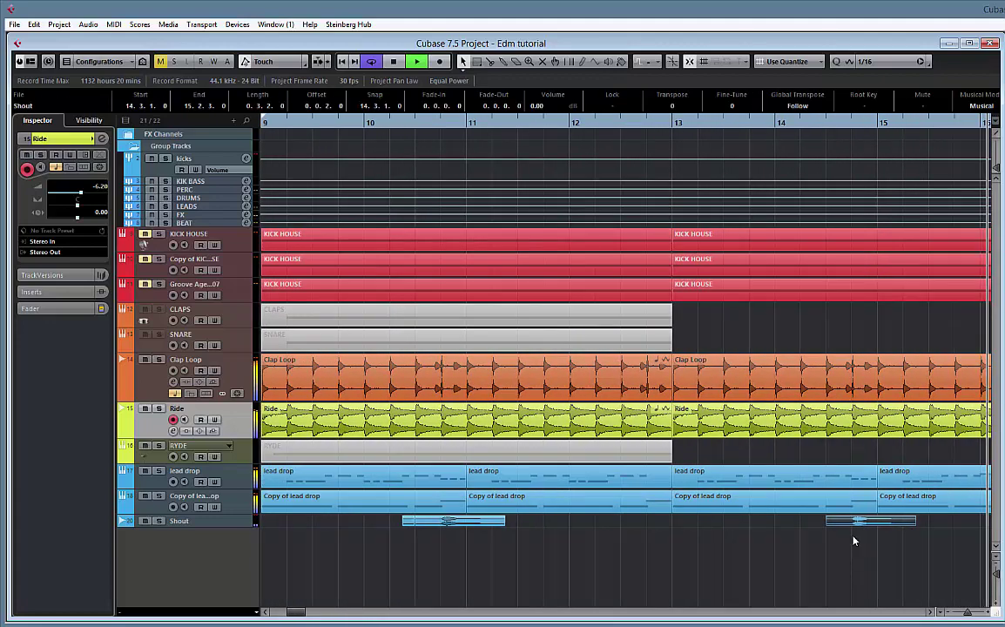
key(g)
key(g)
key(g)
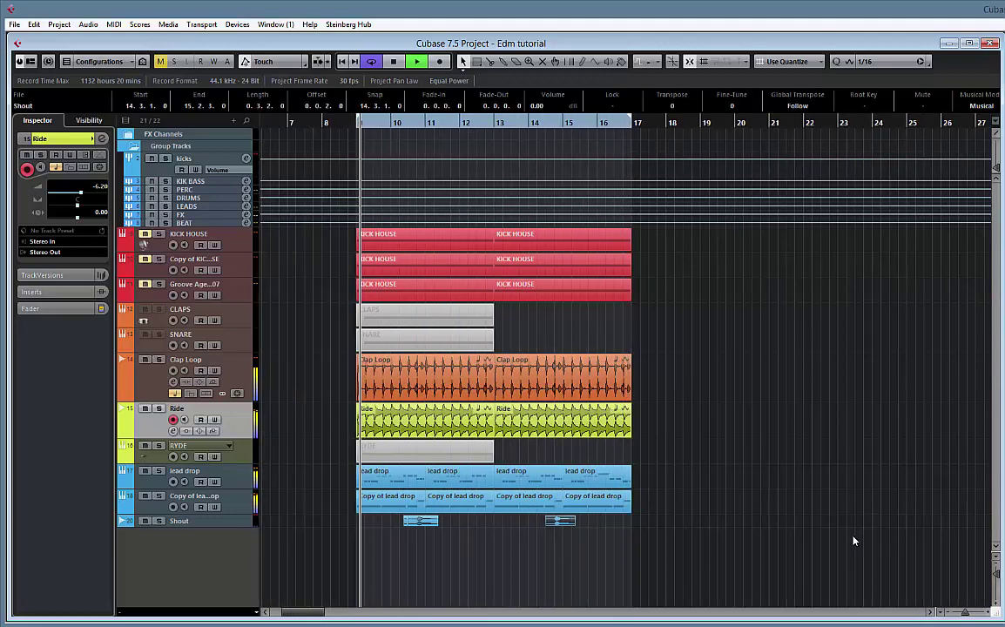
key(space)
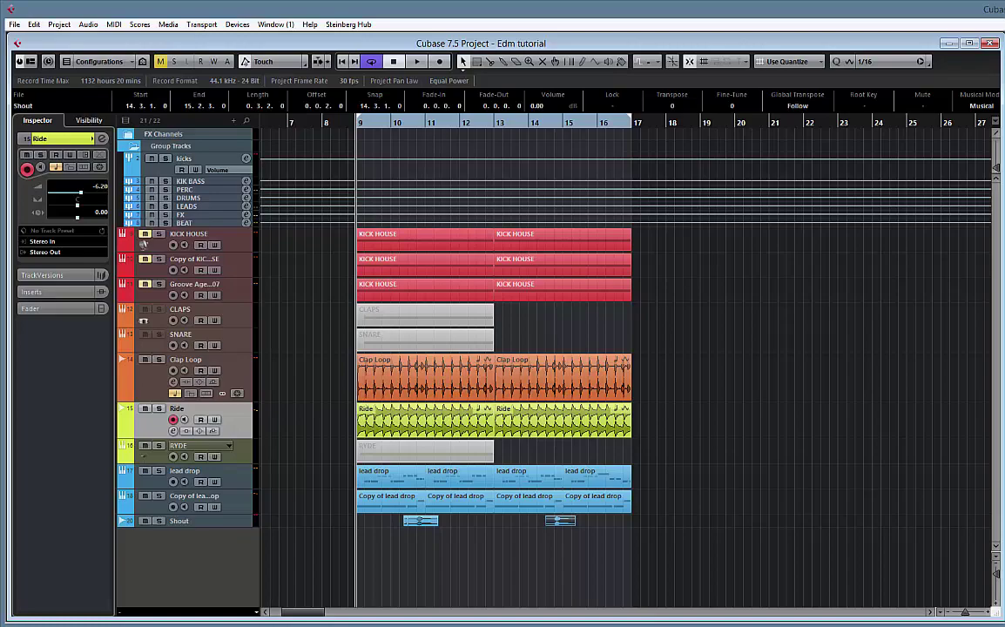
- Preview VEE3 Impact 11 in MediaBay and place it on a new track at 12.1.2
drag(1004, 31, 729, 22)
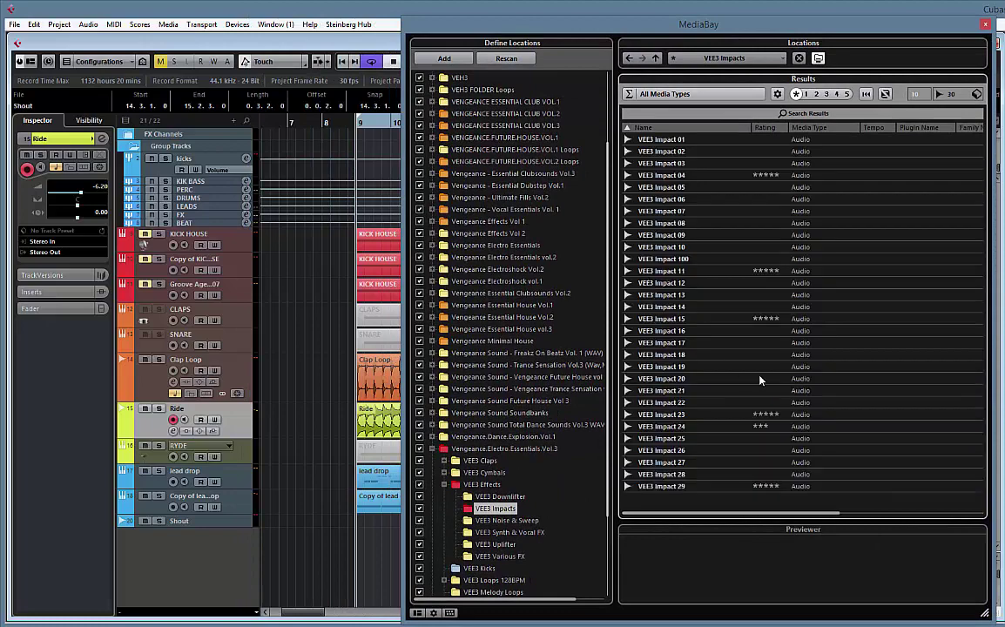
click(736, 271)
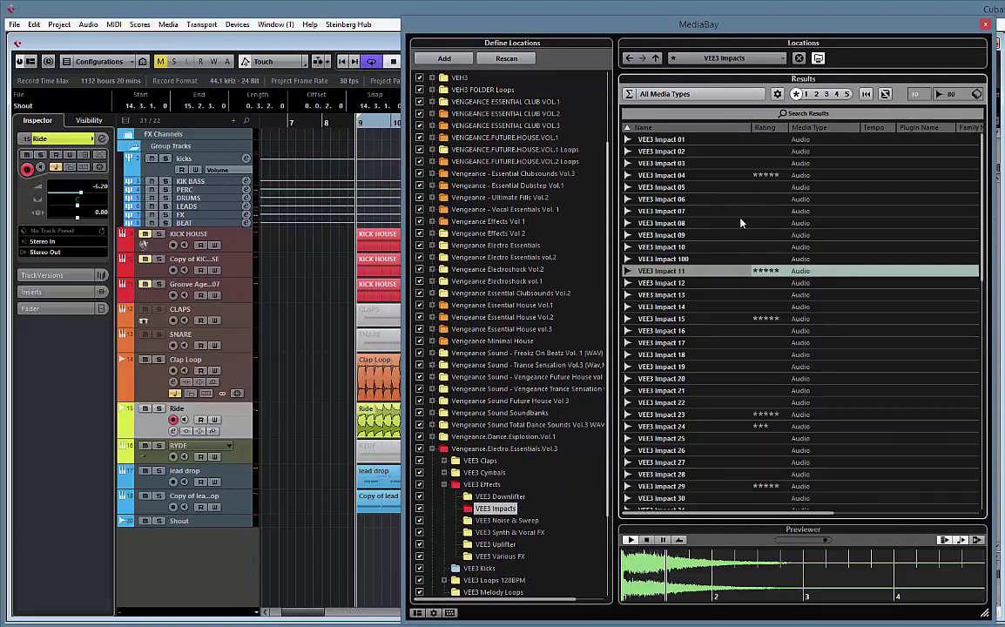
drag(623, 27, 1004, 27)
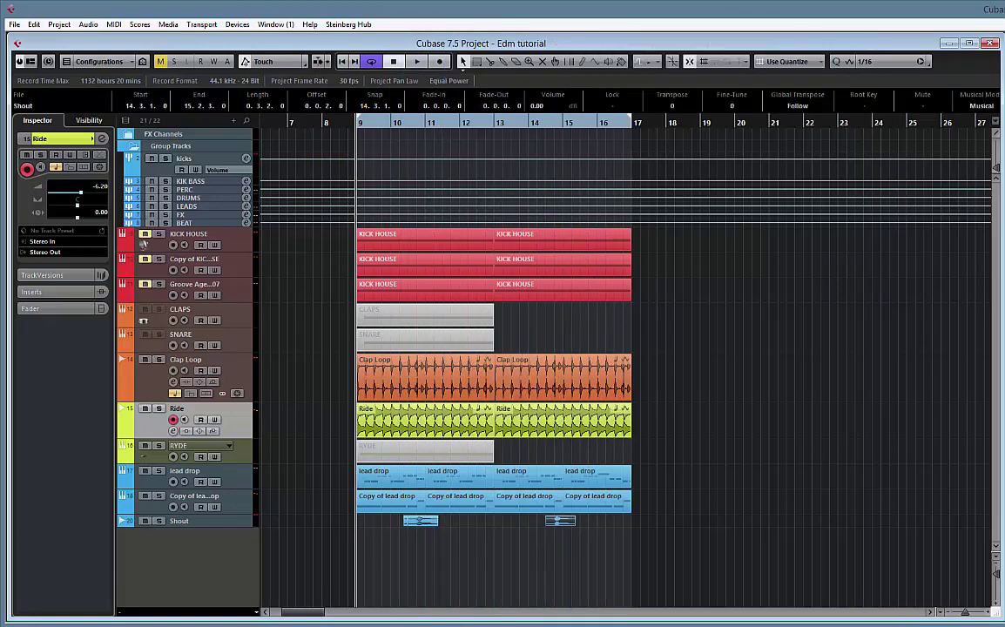
drag(1004, 348, 470, 572)
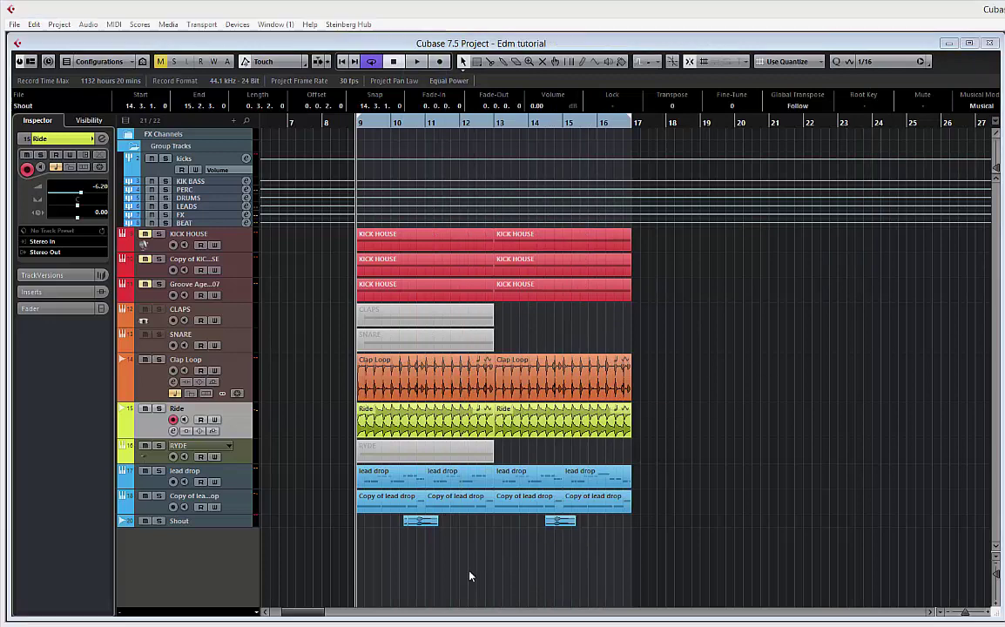
- Set the snap grid to Beat, play the drop, and move the VEE3 Impact 11 clip to 10.4.1
click(784, 61)
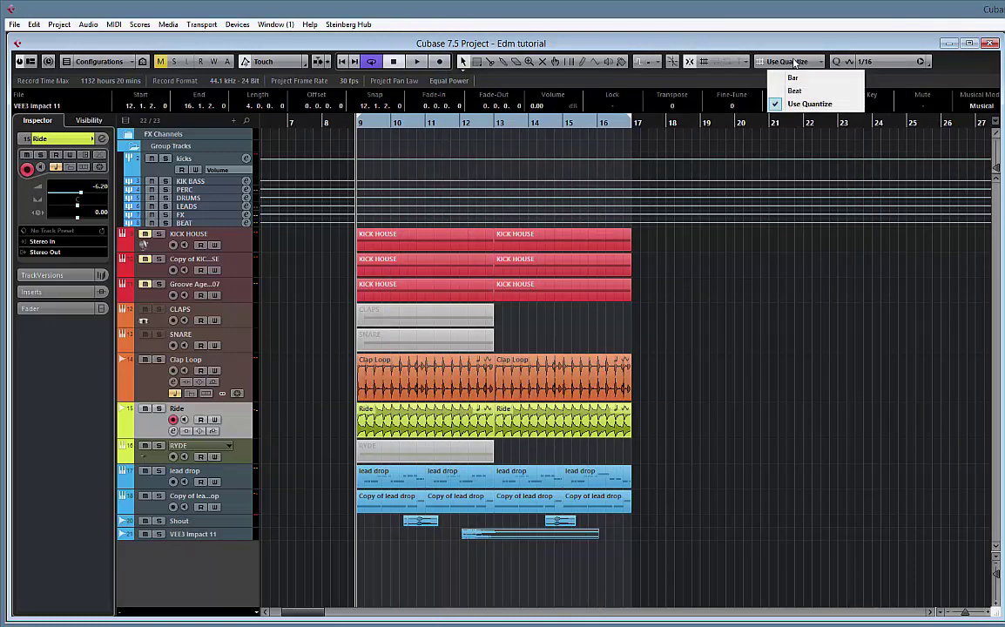
click(794, 90)
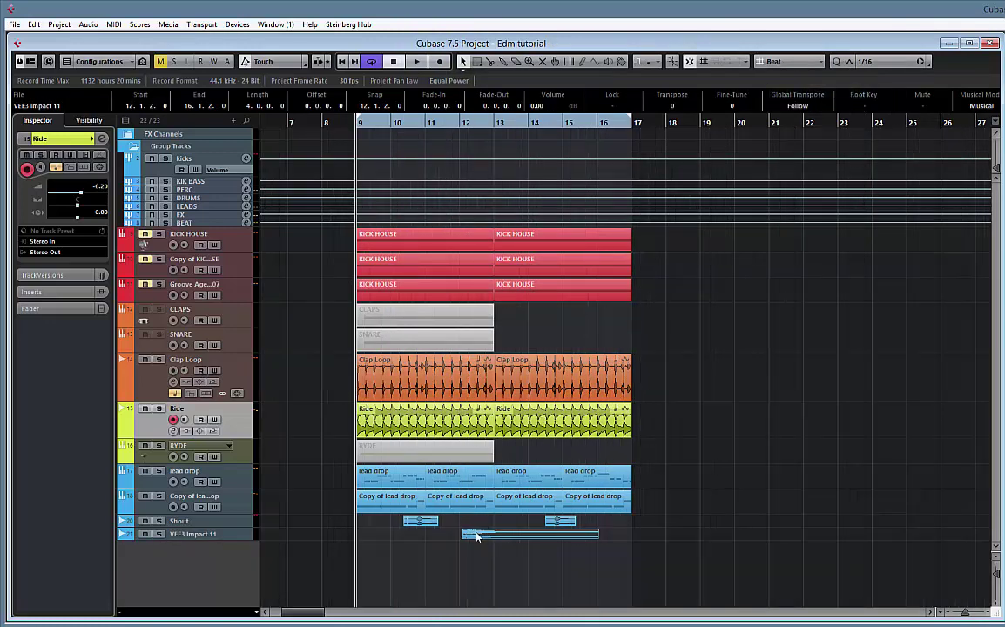
key(space)
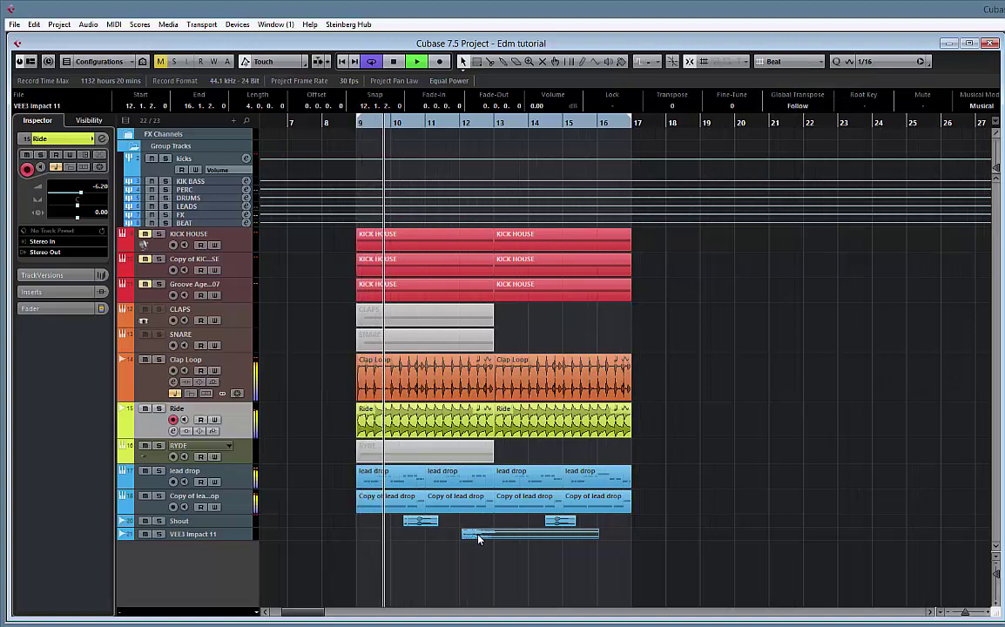
drag(476, 538, 432, 538)
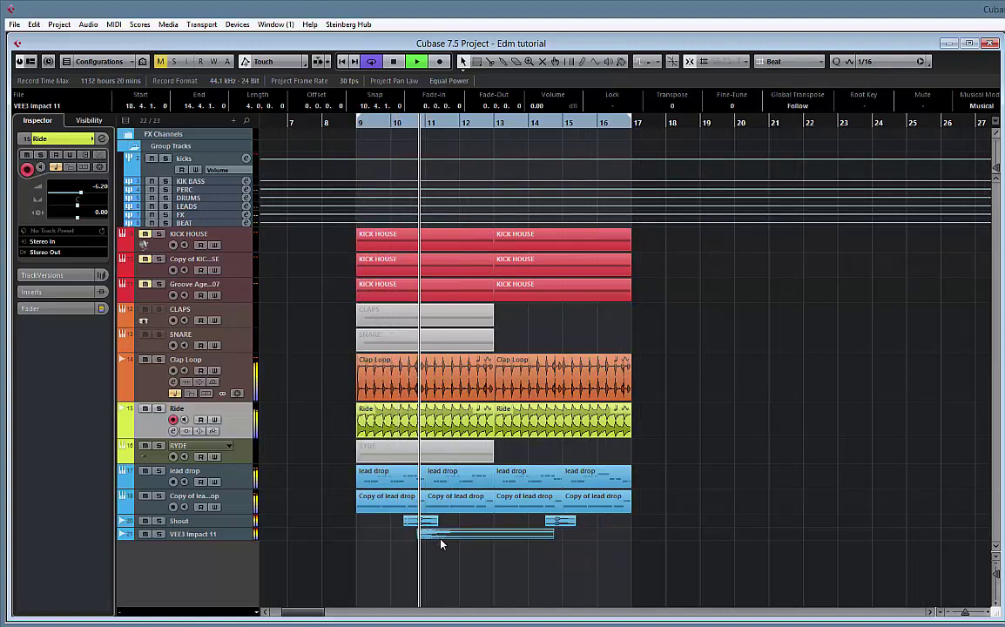
- Shorten the VEE3 Impact 11 clip to one beat and place copies of it at 14.4.1 and 16.4.1
mouse_move(548, 541)
mouse_down()
mouse_move(426, 536)
mouse_move(559, 535)
mouse_up()
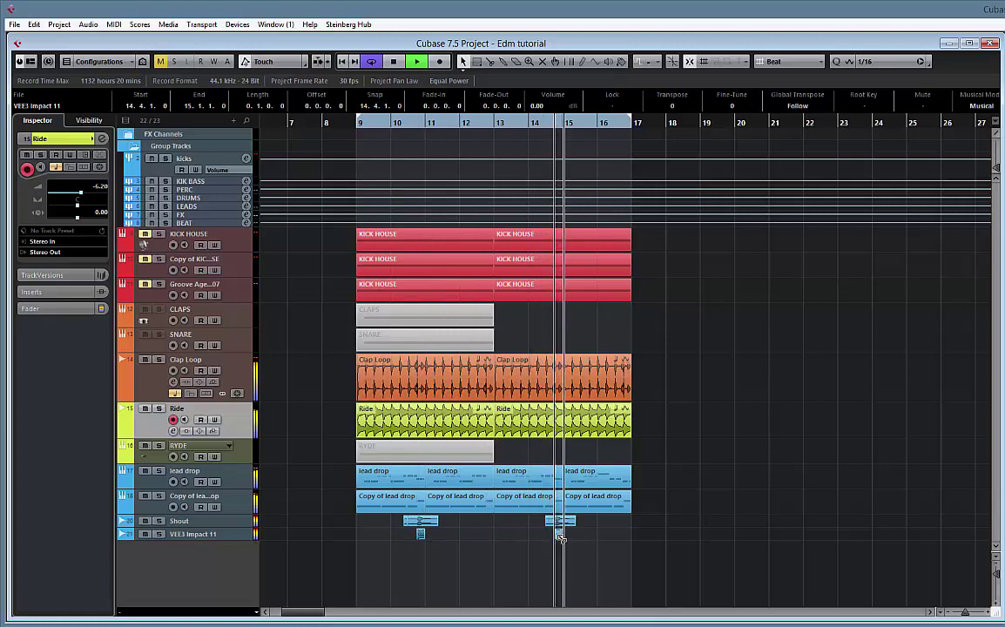
drag(560, 537, 629, 536)
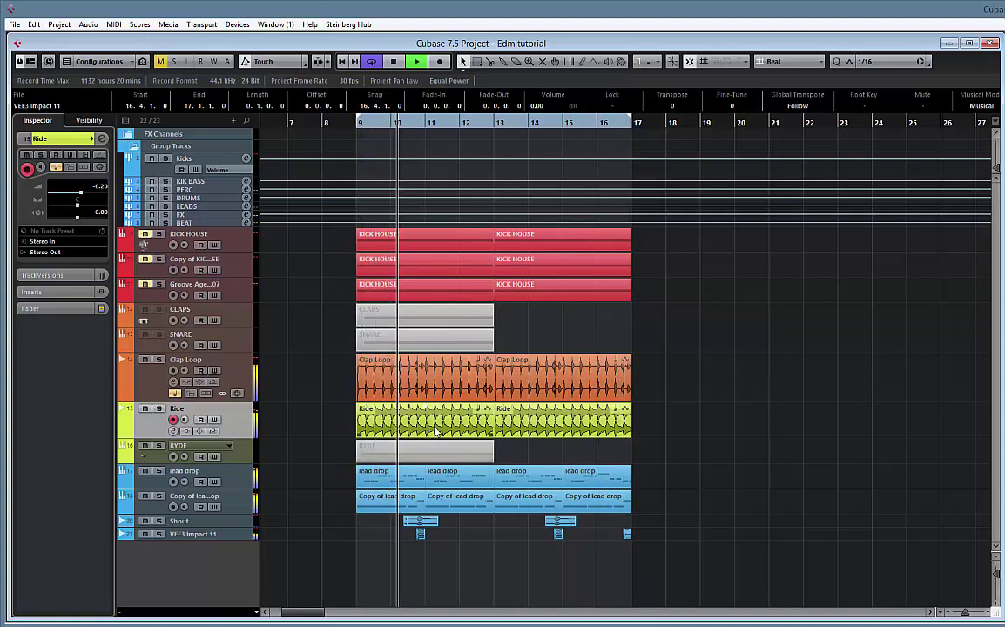
- Move the muted RYDE part onto the SNARE track at 13.1.1, leaving the RYDE track empty, and stop playback
click(241, 342)
click(241, 295)
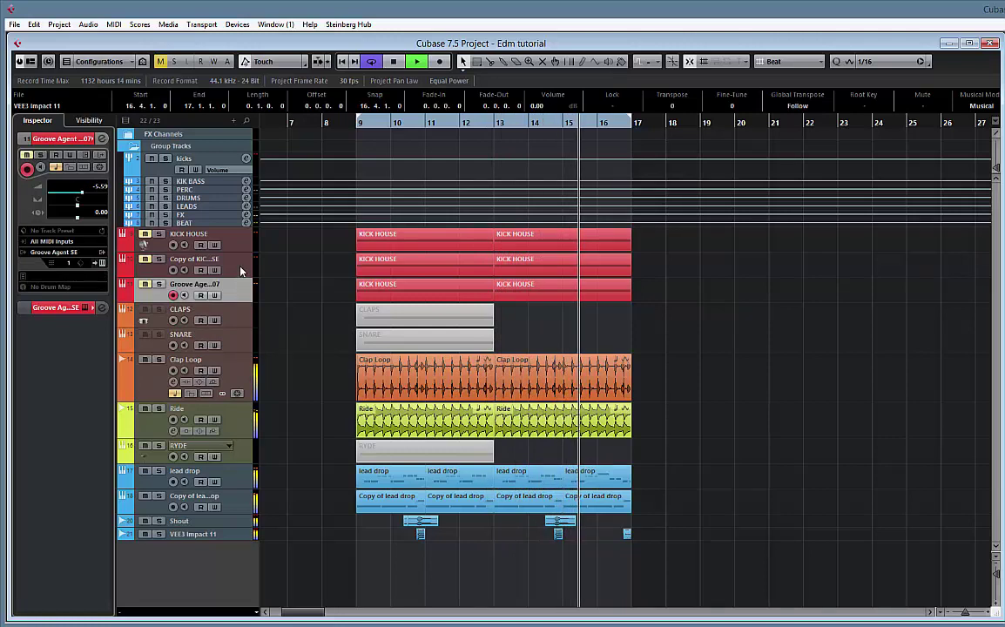
click(246, 455)
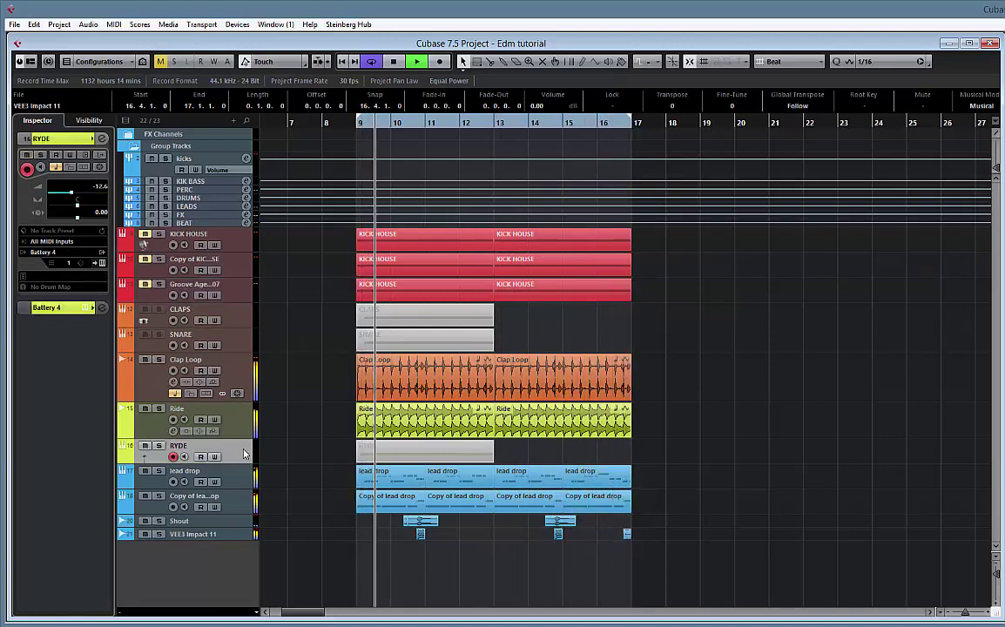
click(428, 454)
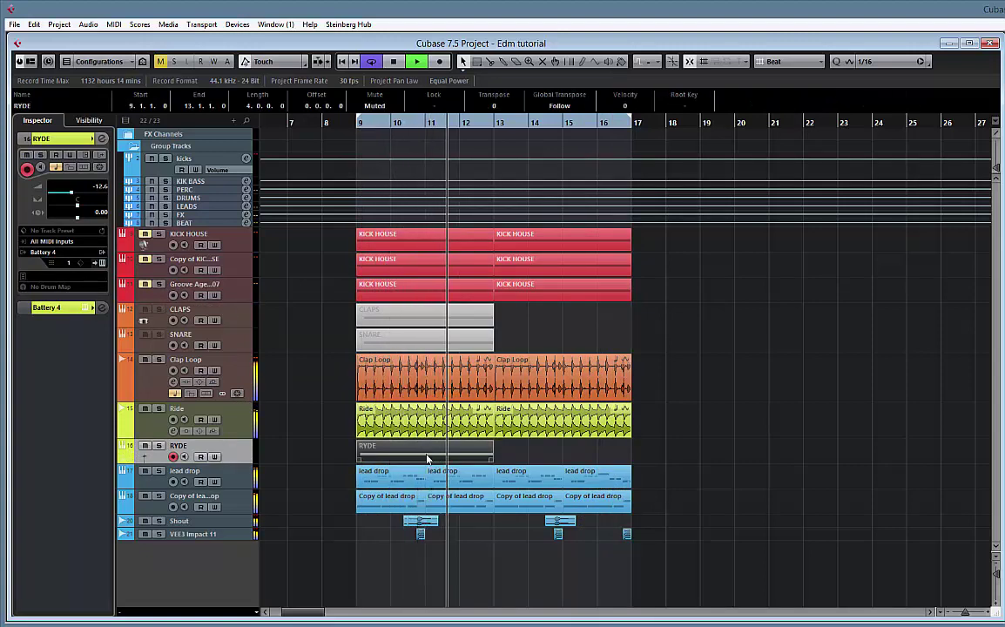
drag(429, 455, 580, 343)
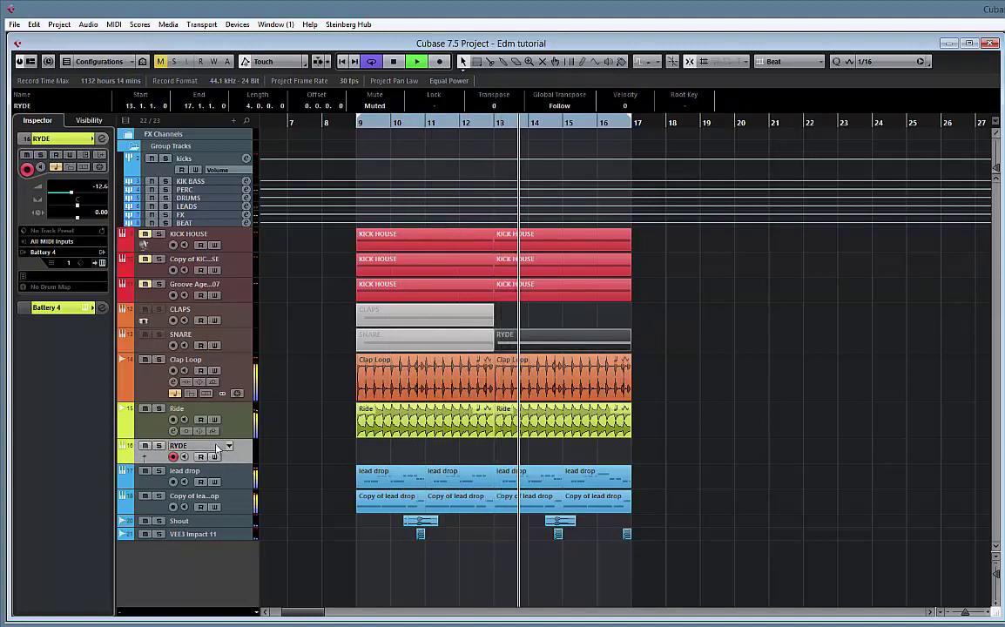
key(space)
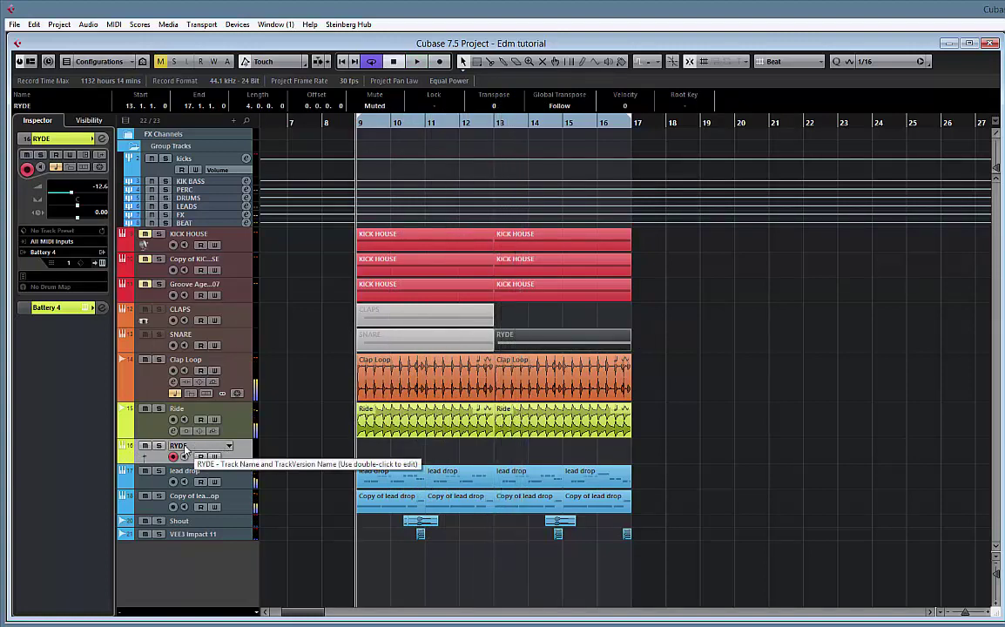
- Open the RYDE track's Battery 4 instrument, audition the Snare 909 25 pad during playback, and raise the track volume to 5.16
click(101, 263)
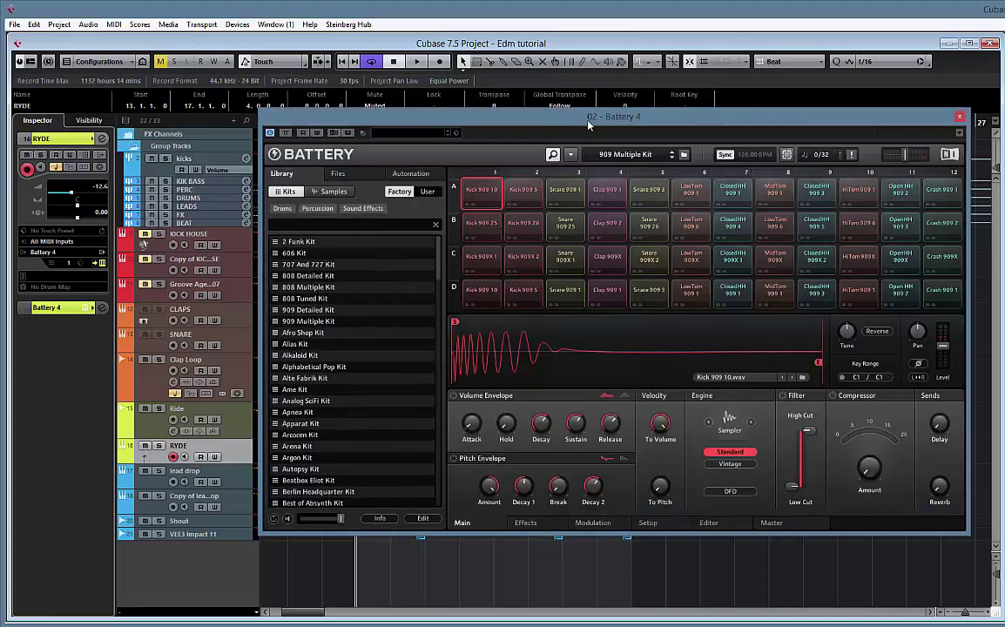
drag(590, 110, 506, 65)
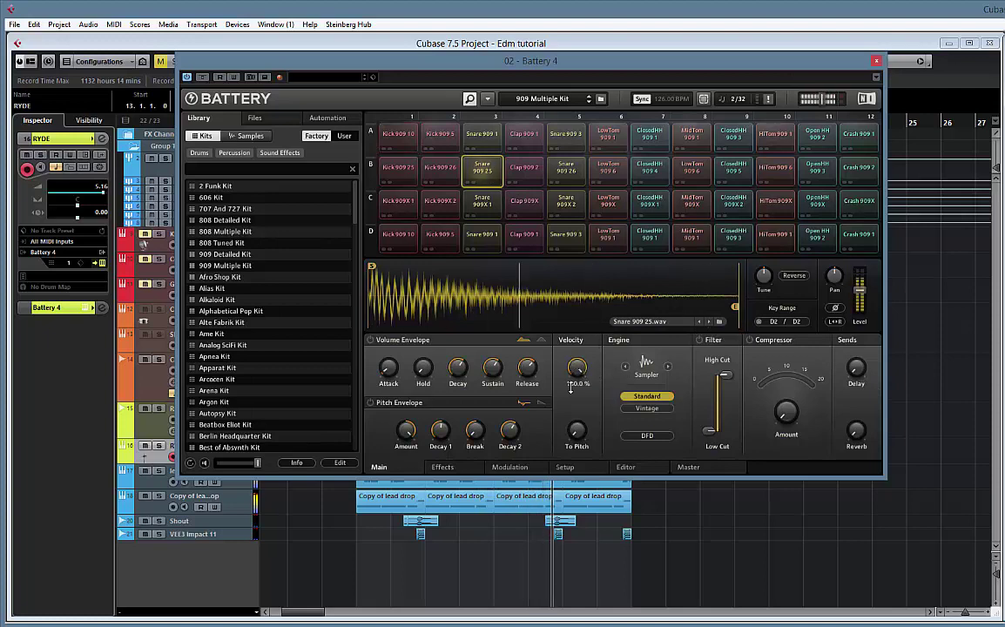
drag(570, 388, 583, 568)
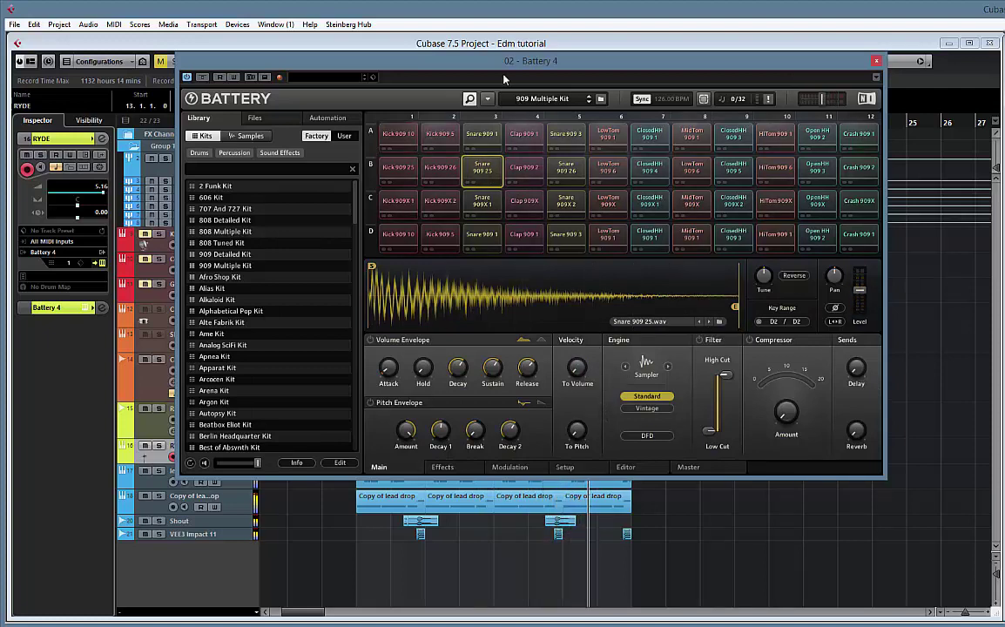
click(875, 62)
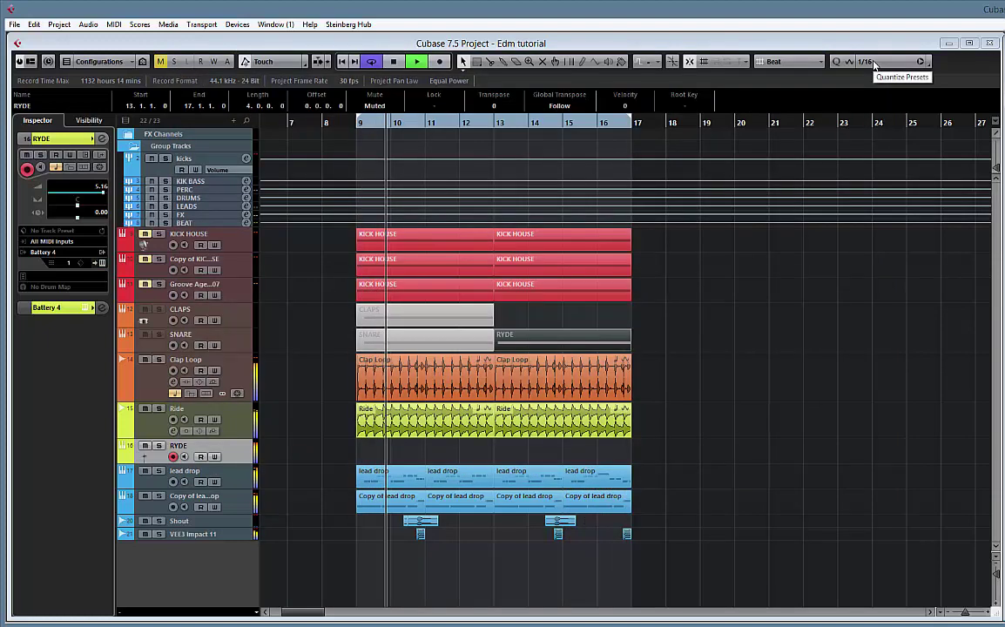
- Restart from bar 9 and record a D2 snare pattern on the RYDE track across bars 9 to 17
key(space)
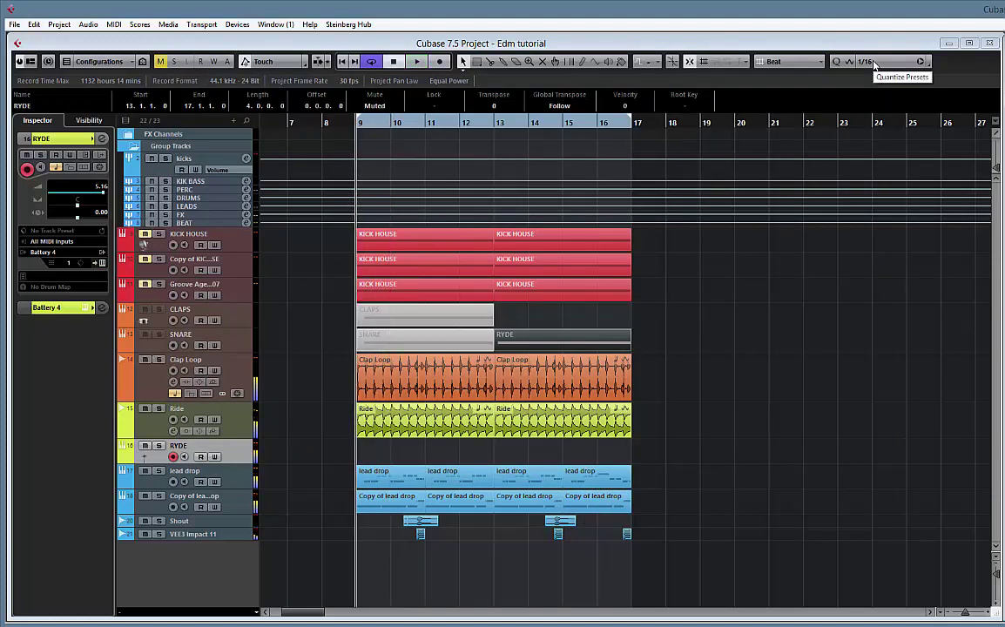
key(KP_Multiply)
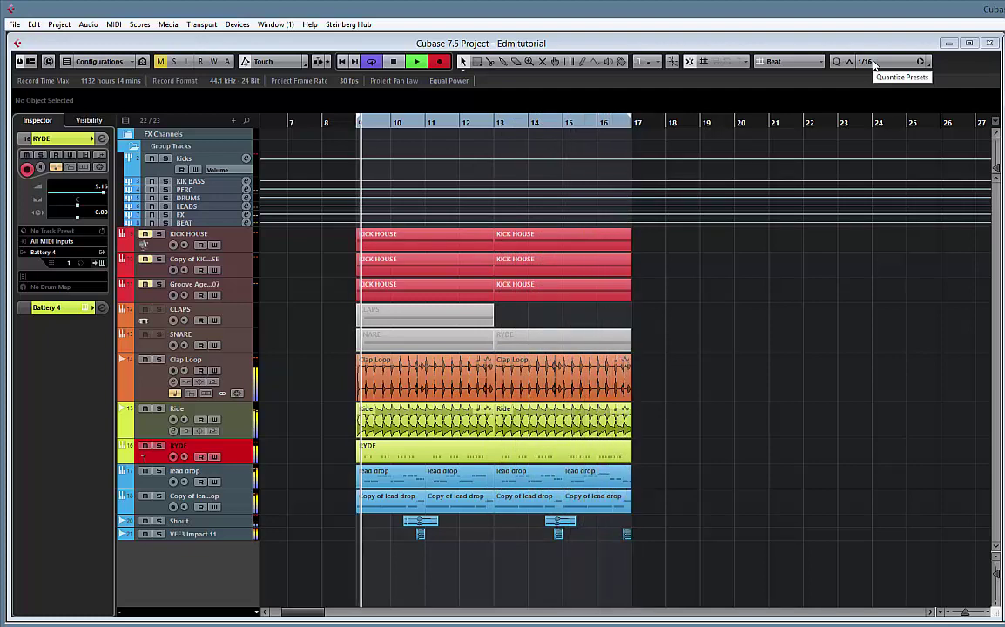
key(KP_Multiply)
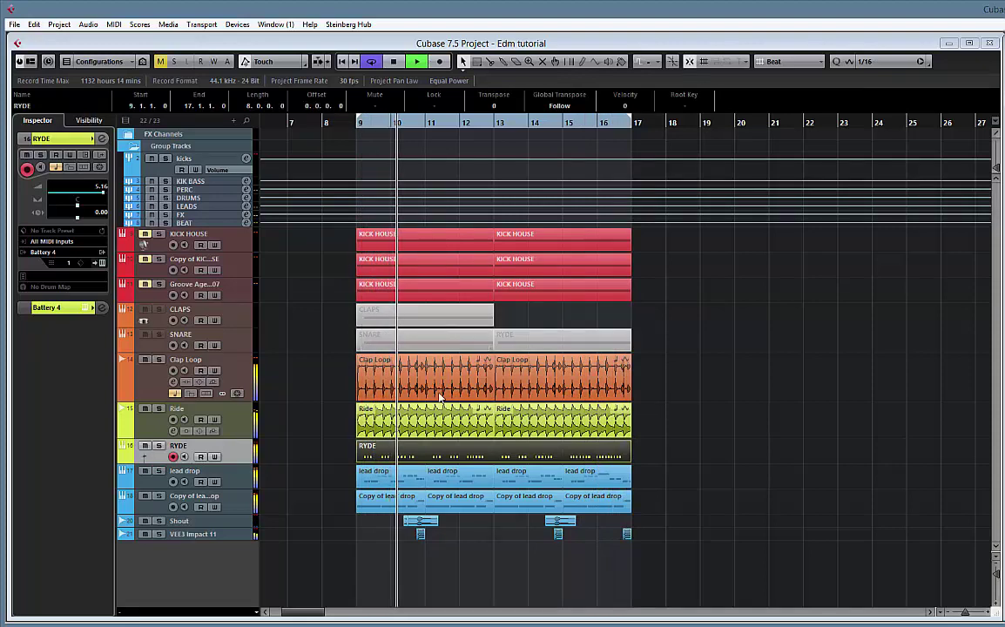
- Open the recorded RYDE part in the Key Editor and set the quantize preset to 1/16
double_click(430, 452)
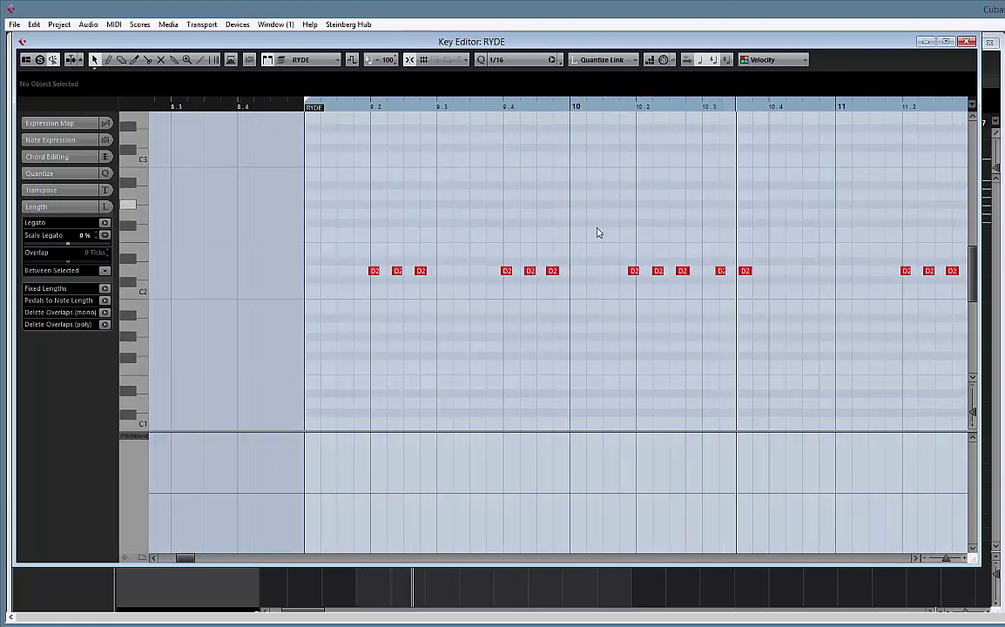
click(509, 61)
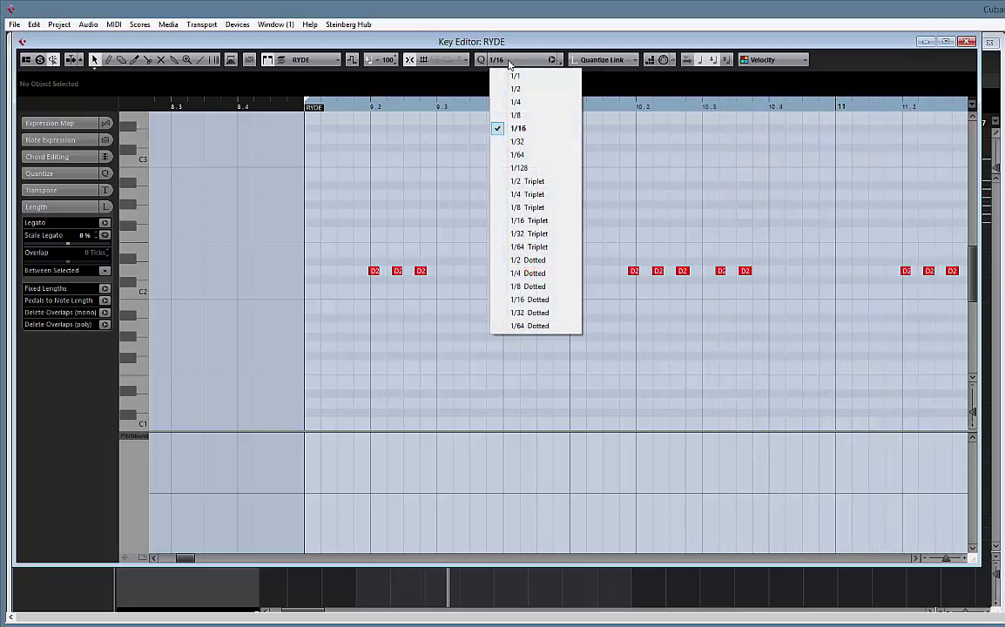
click(507, 61)
click(513, 61)
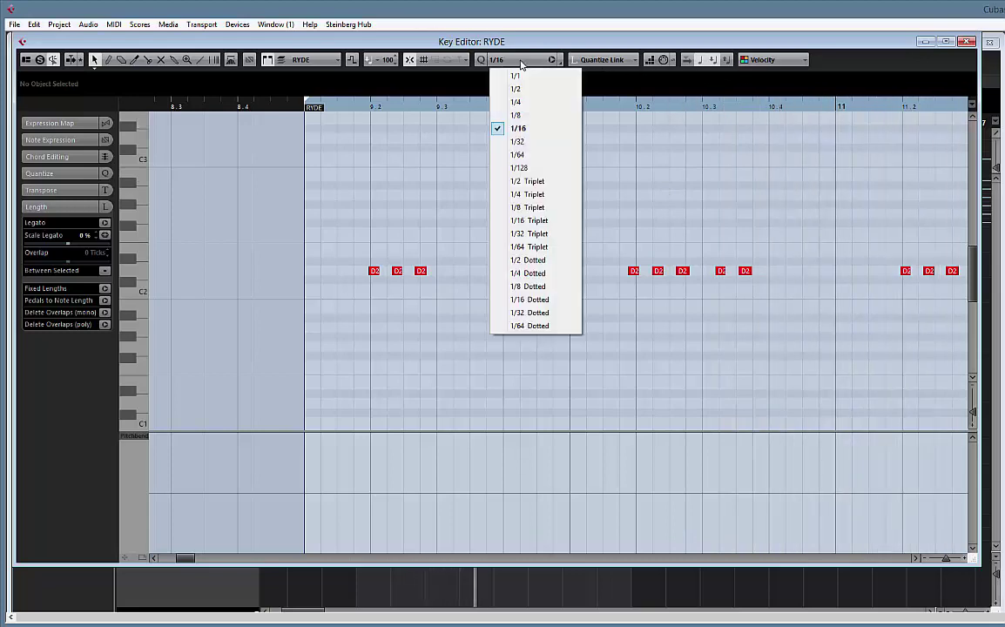
click(522, 115)
click(515, 61)
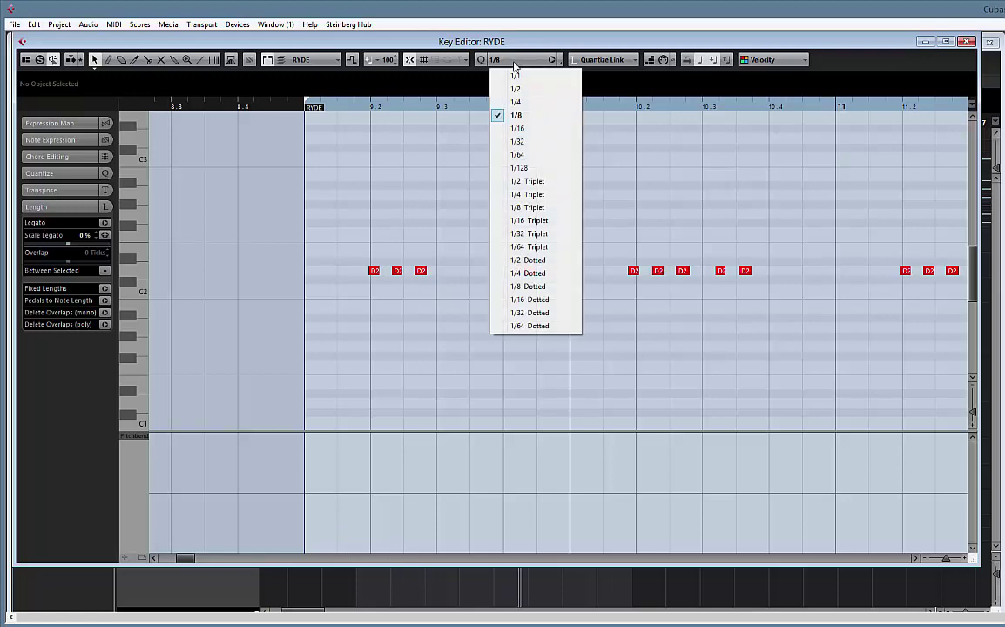
click(529, 129)
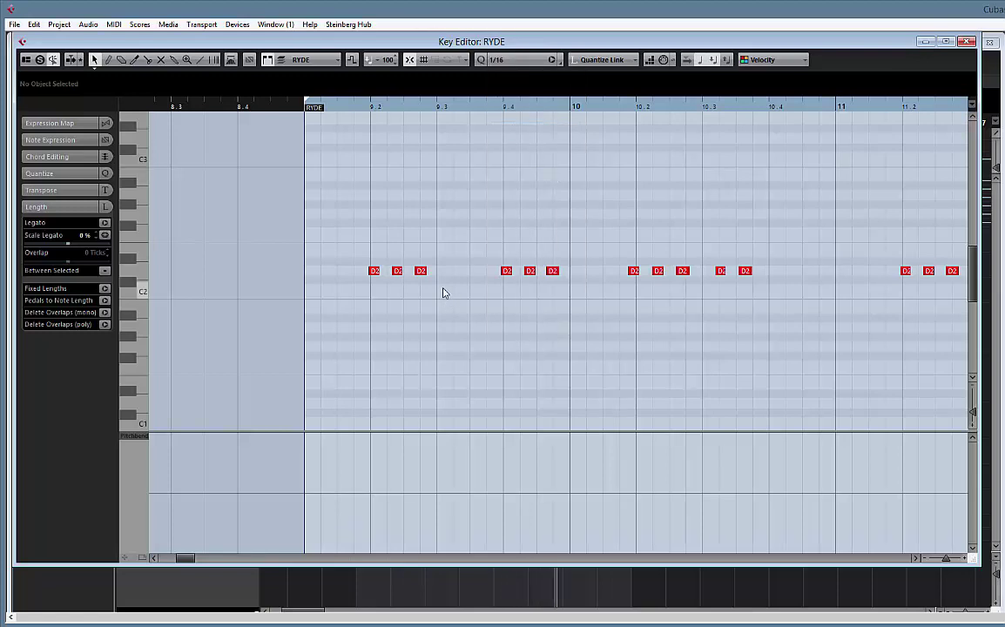
- Listen to the recorded snare pattern and try quantizing all of its D2 notes to 1/16
key(space)
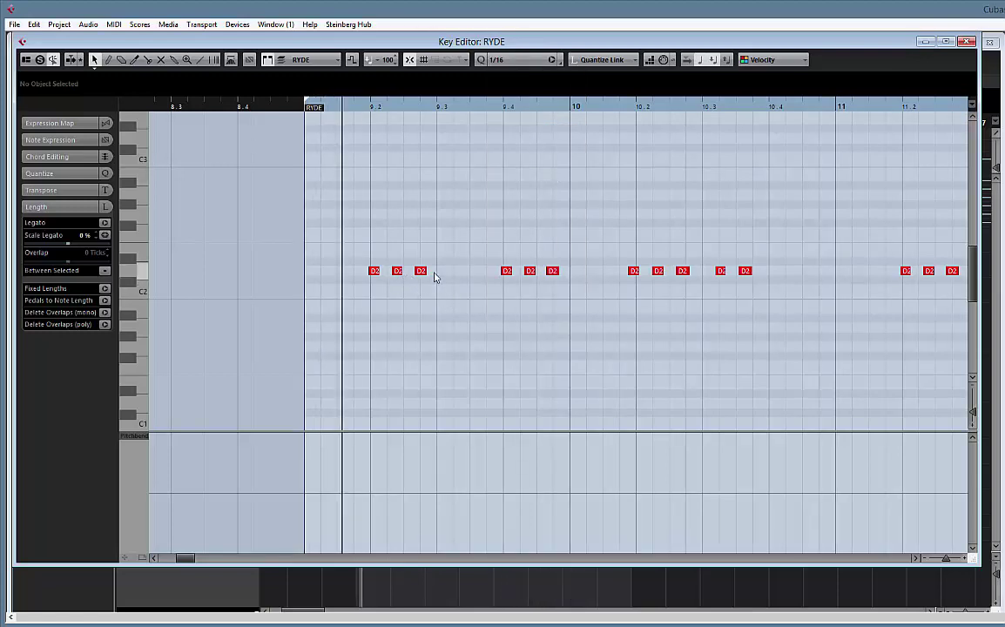
key(space)
key(space)
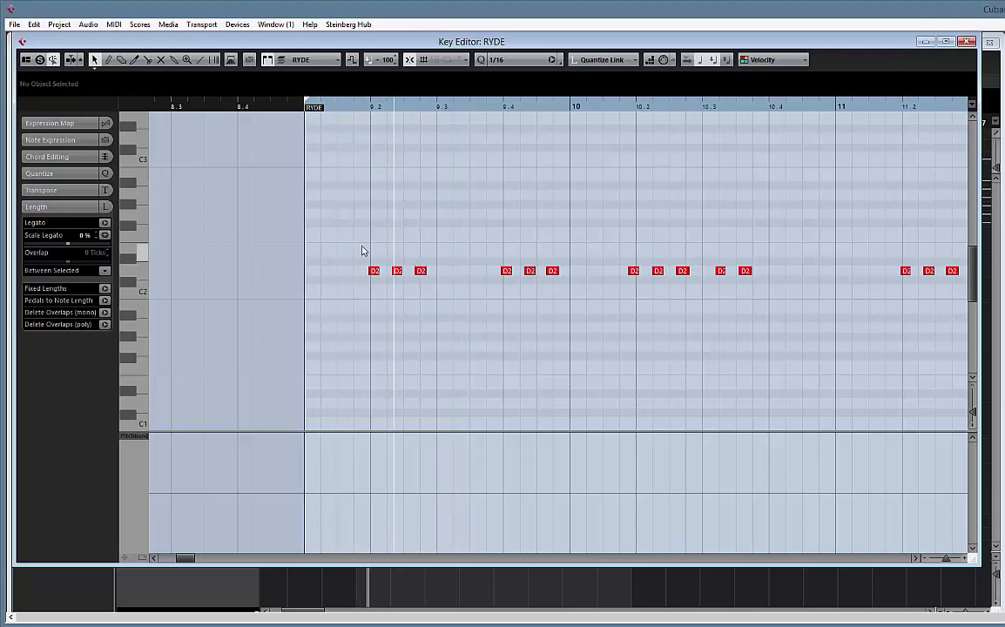
key(ctrl+a)
key(q)
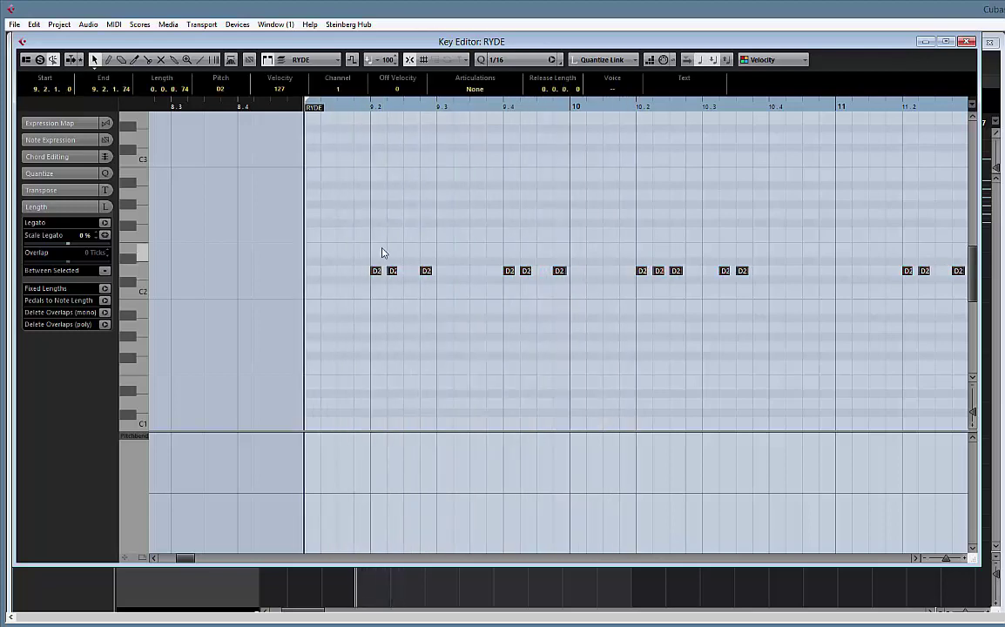
click(450, 257)
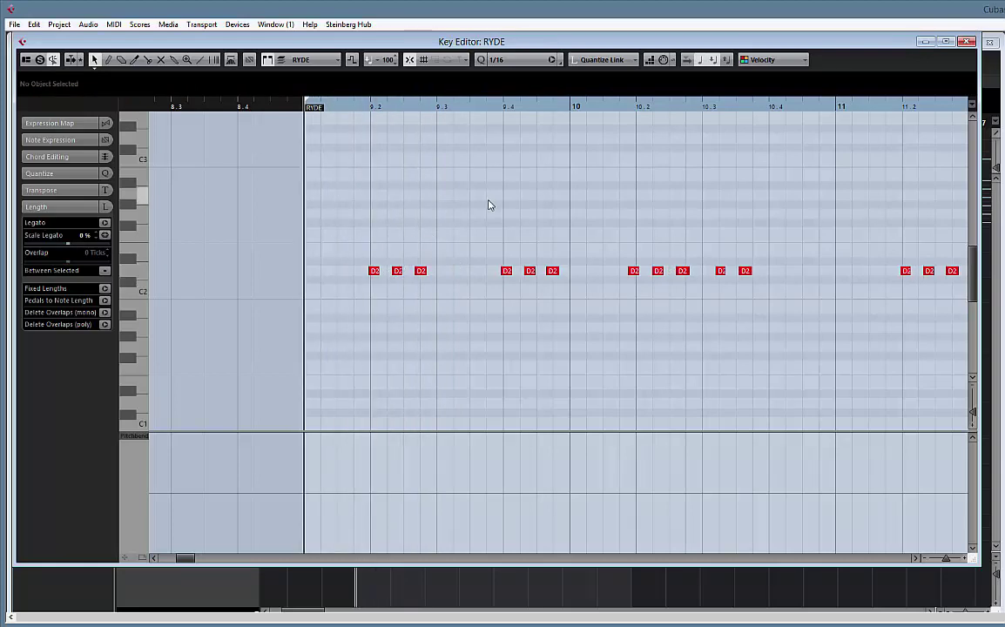
- Set the quantize preset to 1/32 and quantize all D2 notes in the RYDE part
click(518, 59)
click(517, 141)
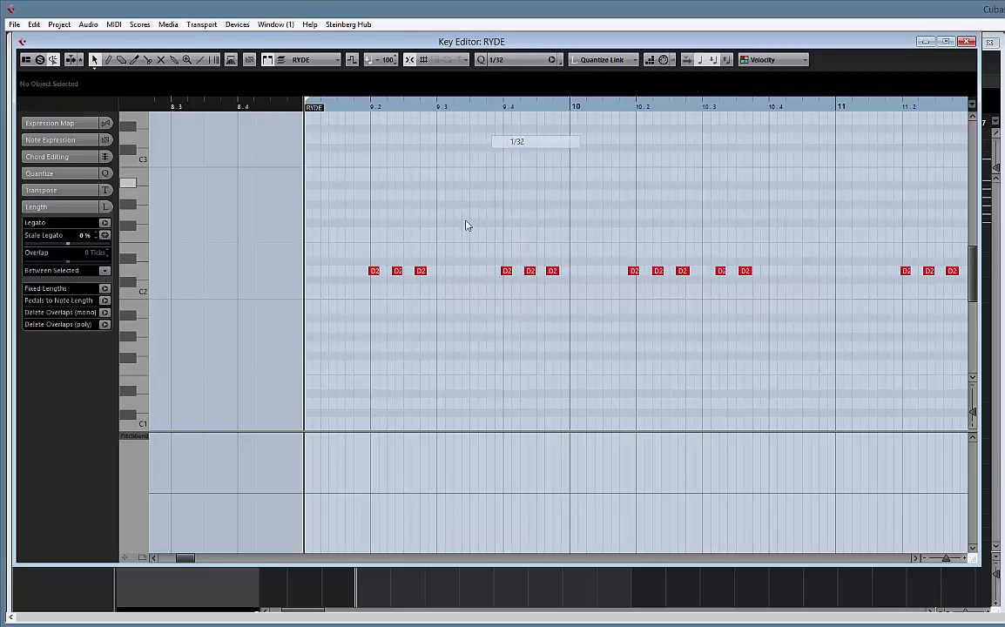
key(ctrl+a)
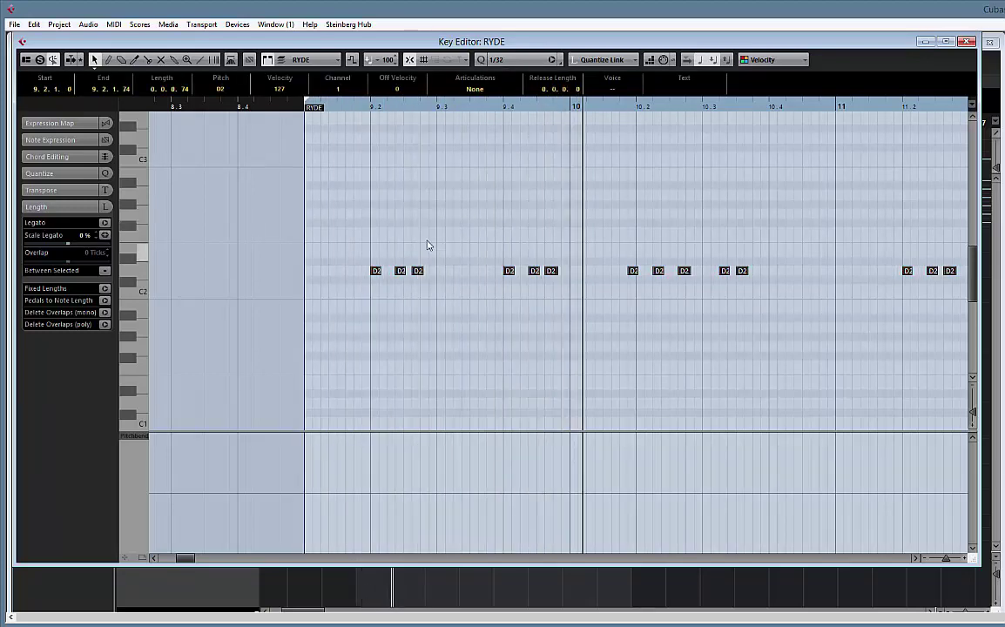
click(490, 265)
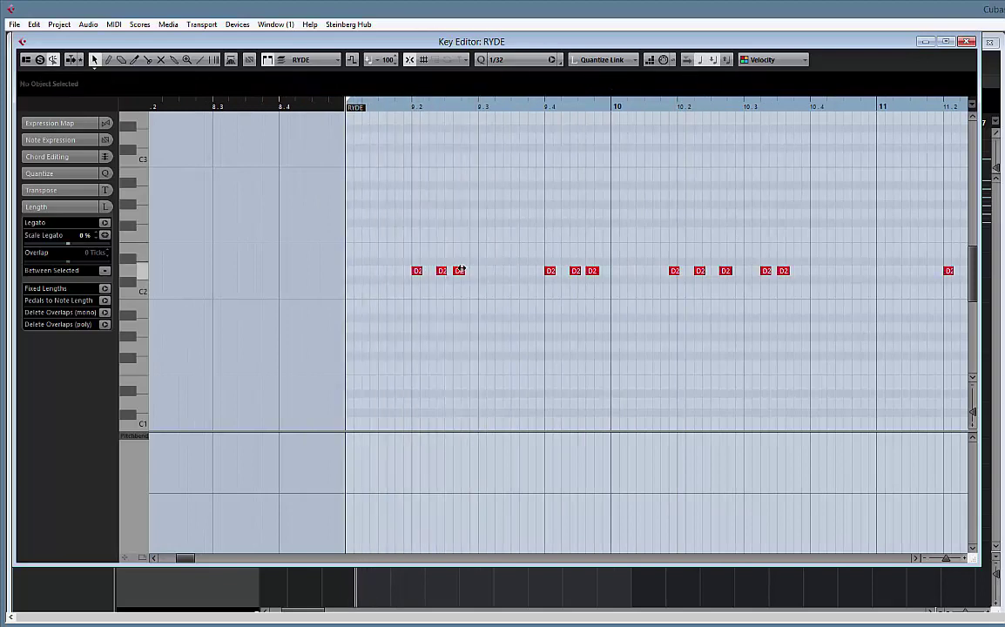
- Move the third D2 note to 9.2.4, the sixth to 9.4.4, and the first note of bar 10 to 10.2.1
click(459, 271)
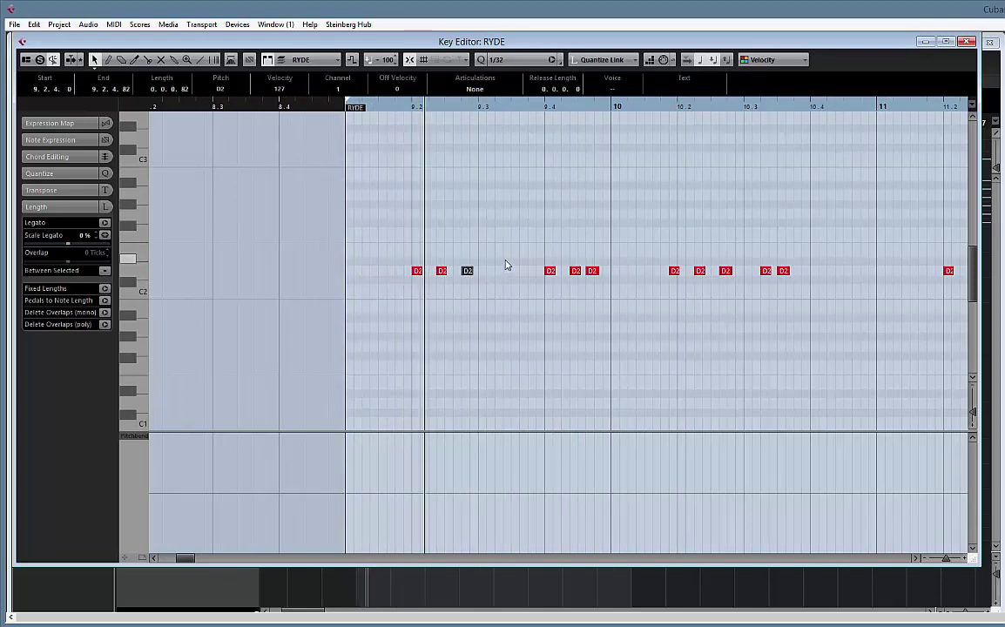
drag(592, 273, 618, 276)
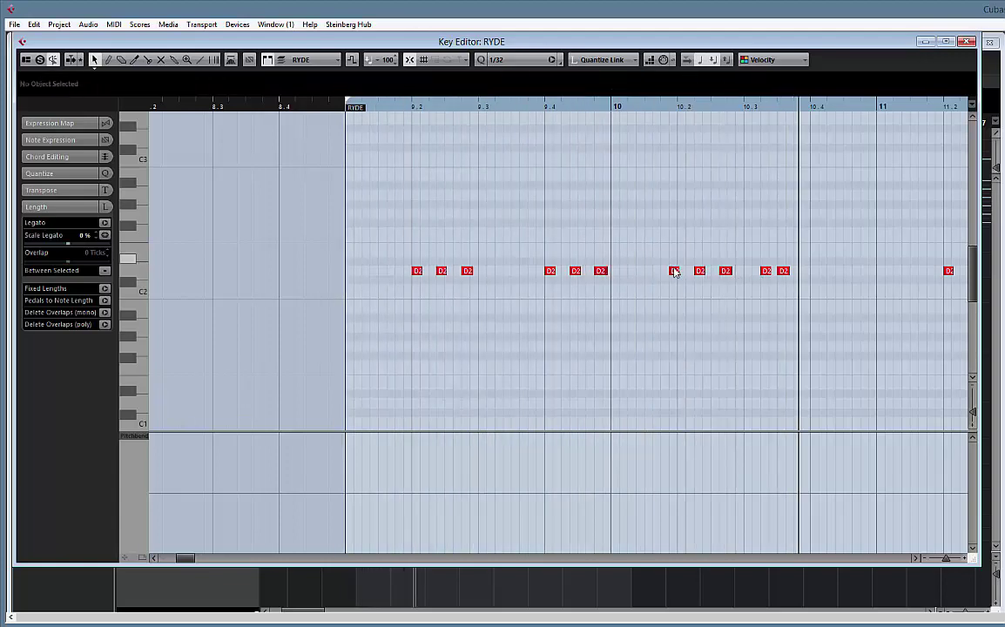
drag(674, 271, 684, 272)
click(634, 106)
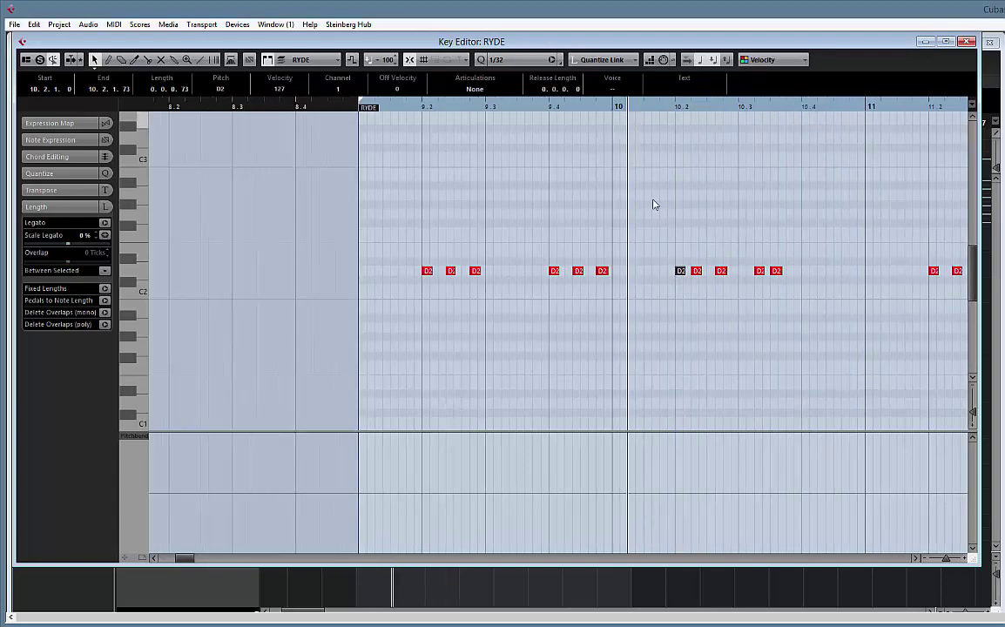
- Shift bar 10's second and third D2 notes one 1/32 later, the second to 10.2.2.60, and place the fourth just after 10.3
drag(690, 258, 767, 282)
drag(698, 275, 706, 273)
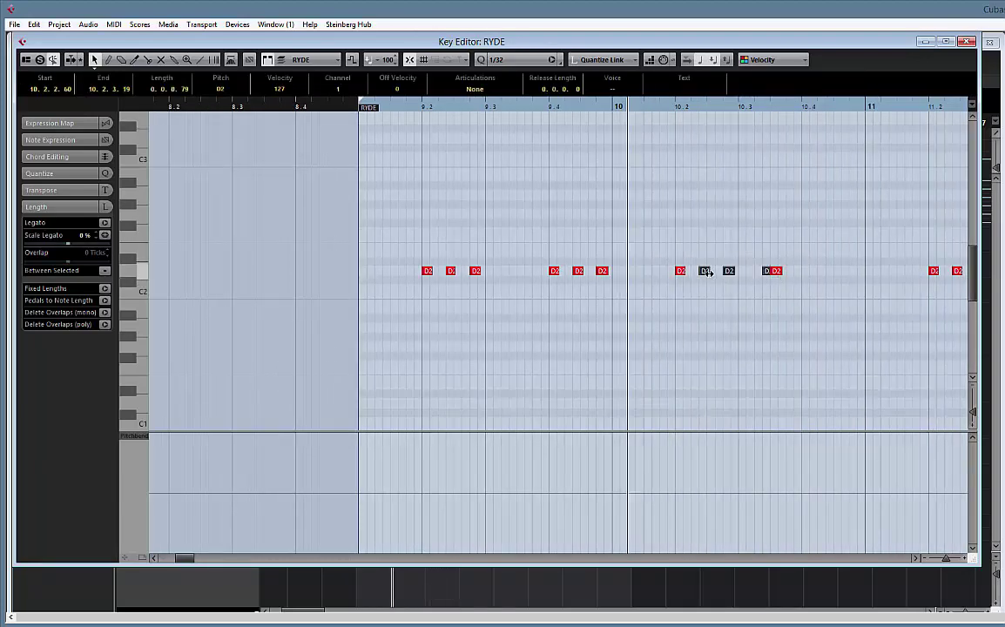
click(760, 274)
drag(767, 273, 651, 275)
click(653, 273)
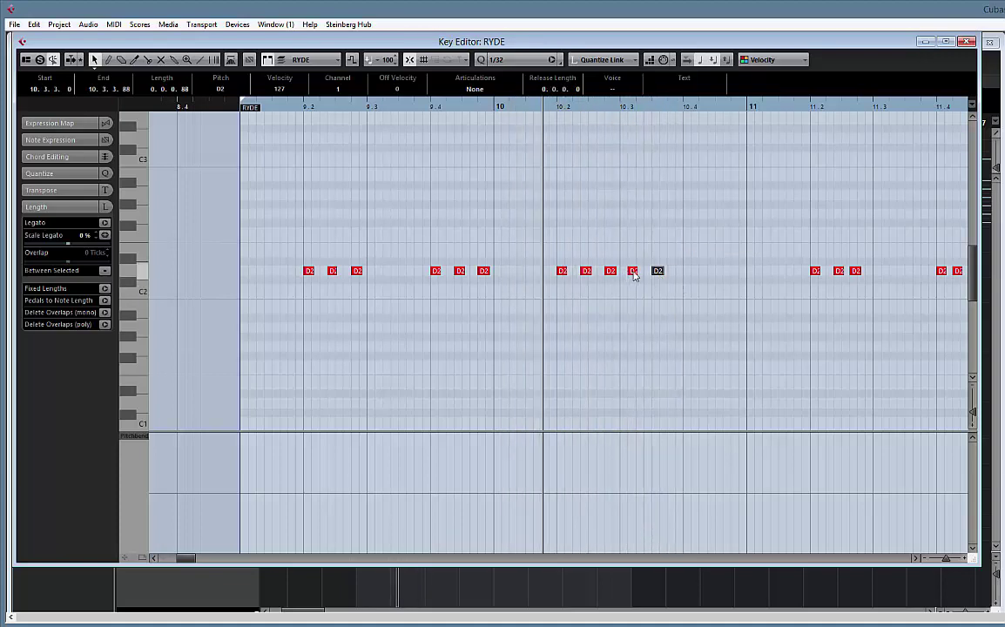
- Move bar 10's fourth D2 note onto 10.3 and the fifth to 10.3.2.60, and add a copy of the fifth at 10.3.3.60
drag(634, 275, 649, 274)
click(658, 273)
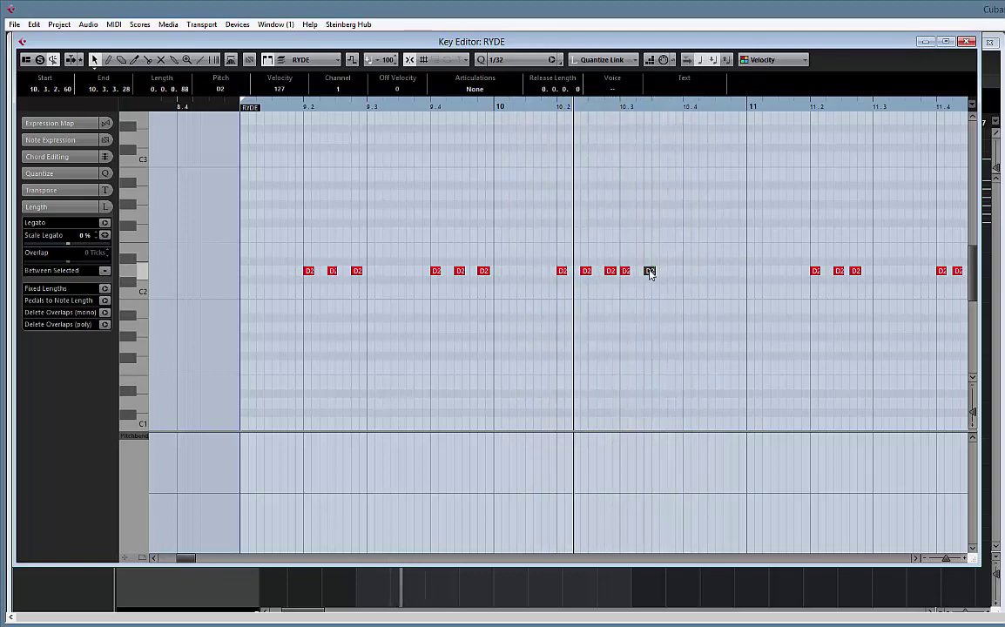
drag(650, 273, 668, 280)
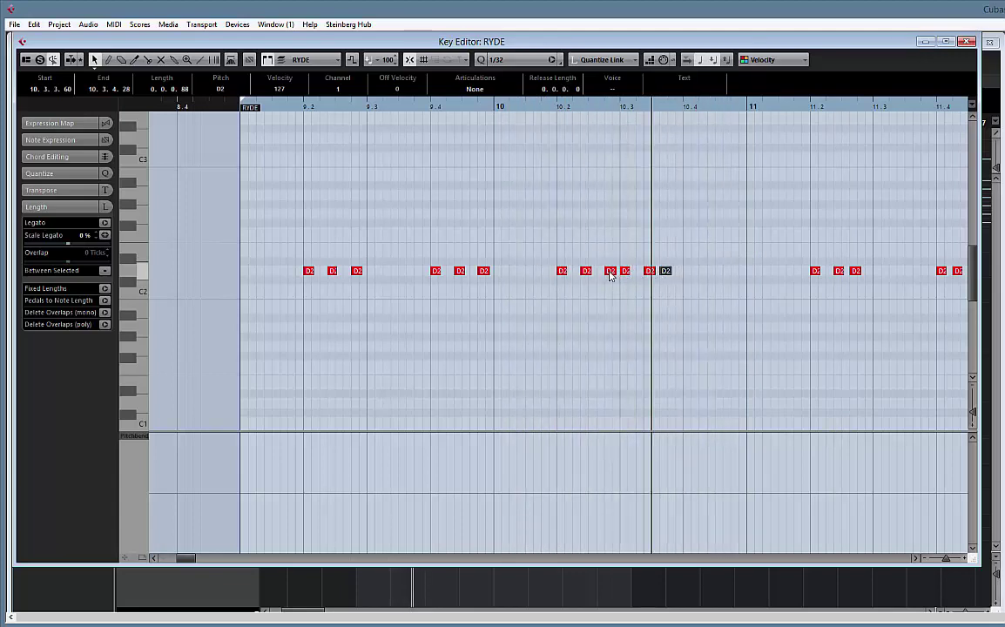
click(610, 271)
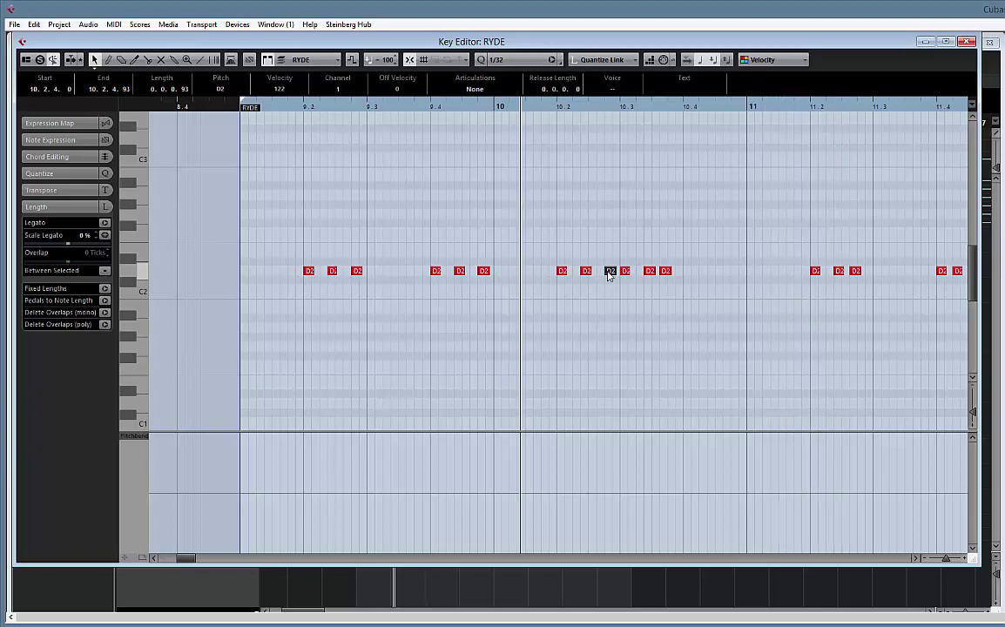
- Shift bar 11's last two D2 notes one 1/32 later, and move bar 12's group of six to start on 12.2.1
drag(714, 275, 525, 272)
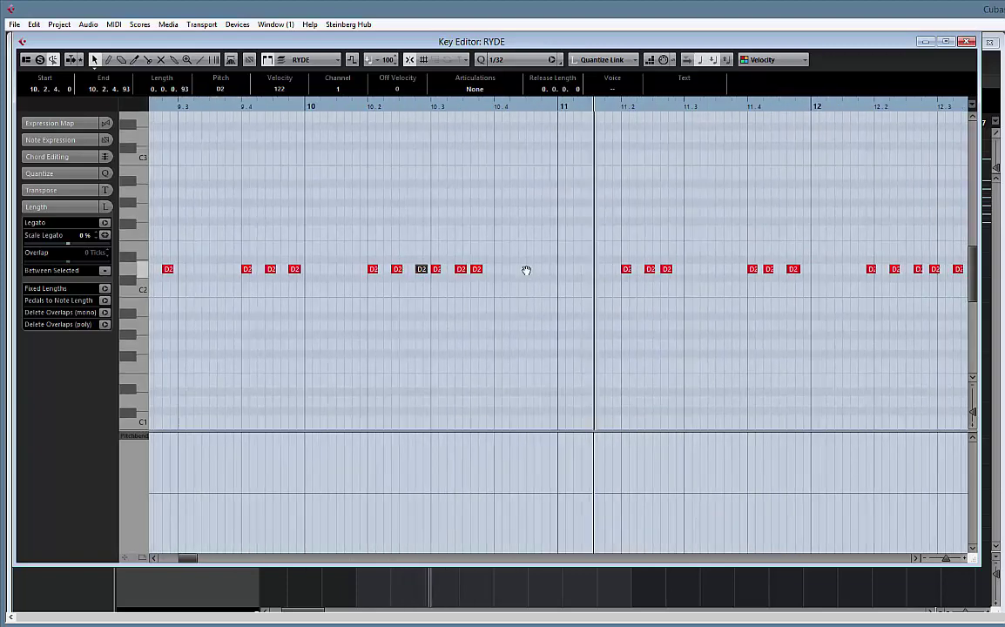
drag(686, 272, 499, 268)
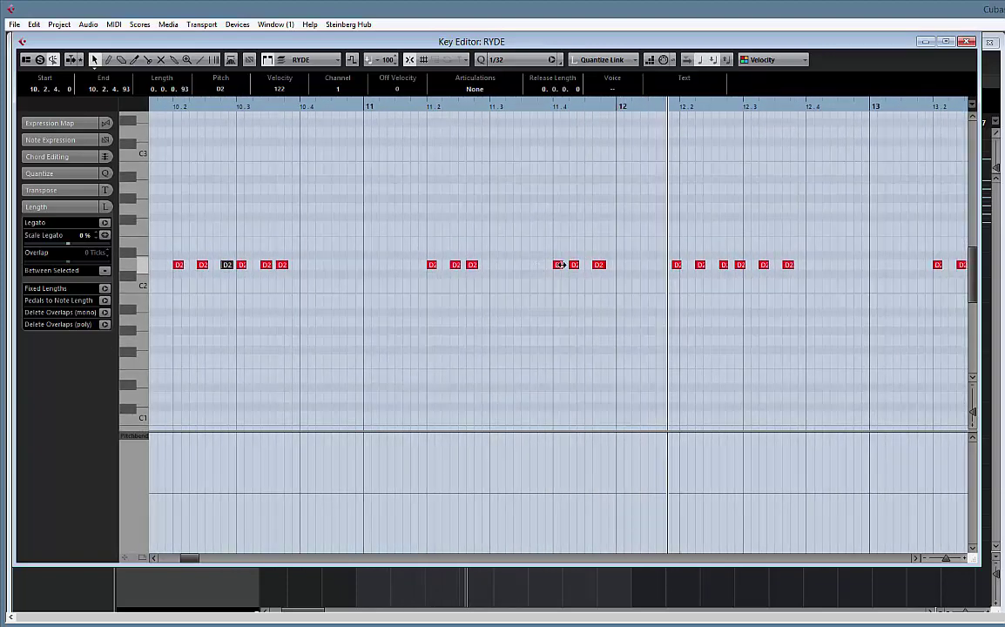
drag(574, 270, 600, 270)
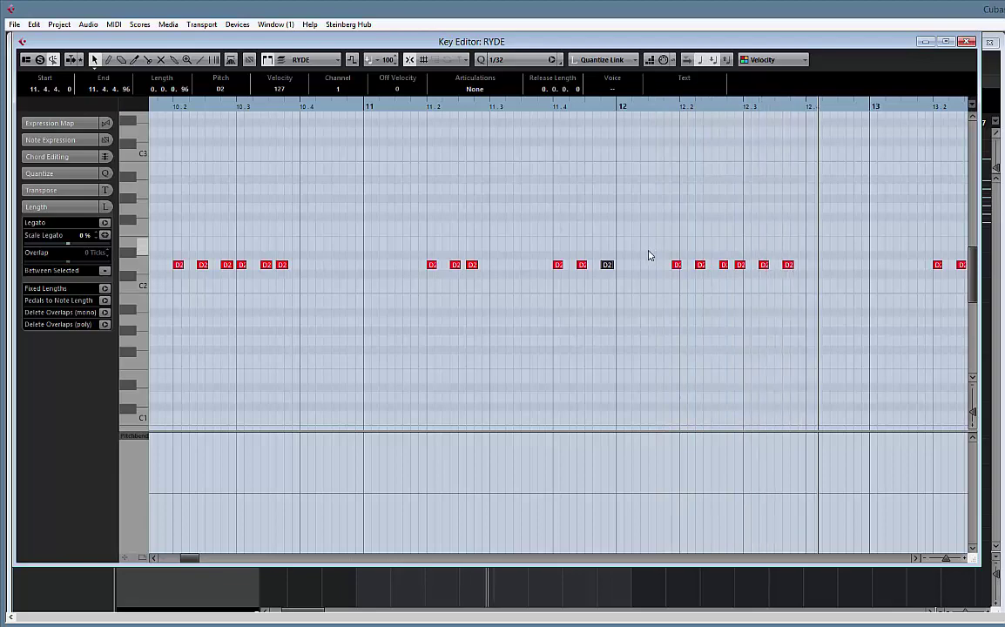
drag(651, 253, 789, 273)
drag(677, 266, 685, 267)
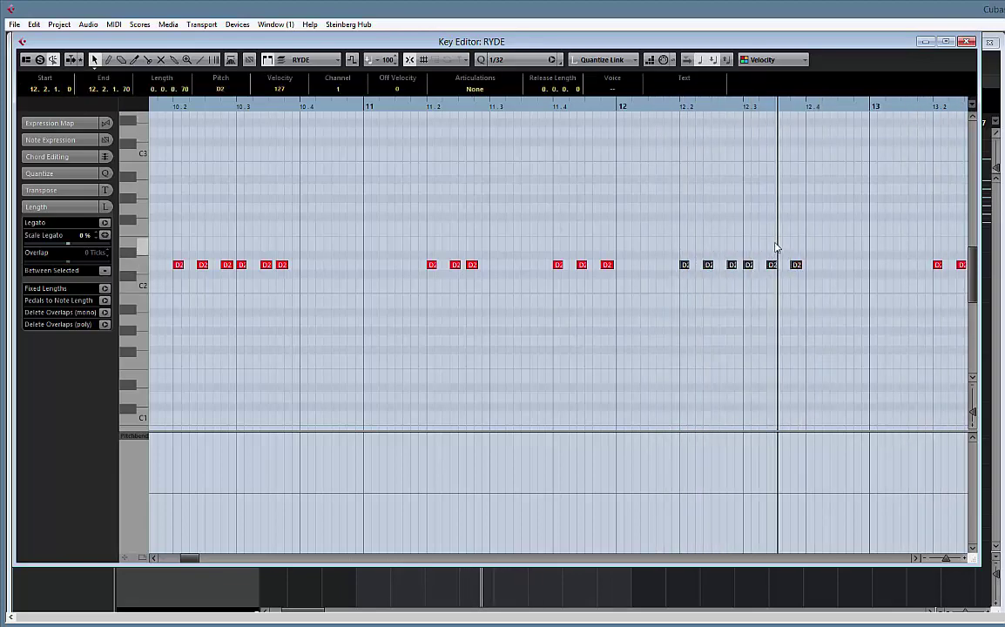
- Move bar 13's third D2 note to 13.2.4 and shift the bar's last three notes to start on 13.4.1
scroll(662, 250, right, 3)
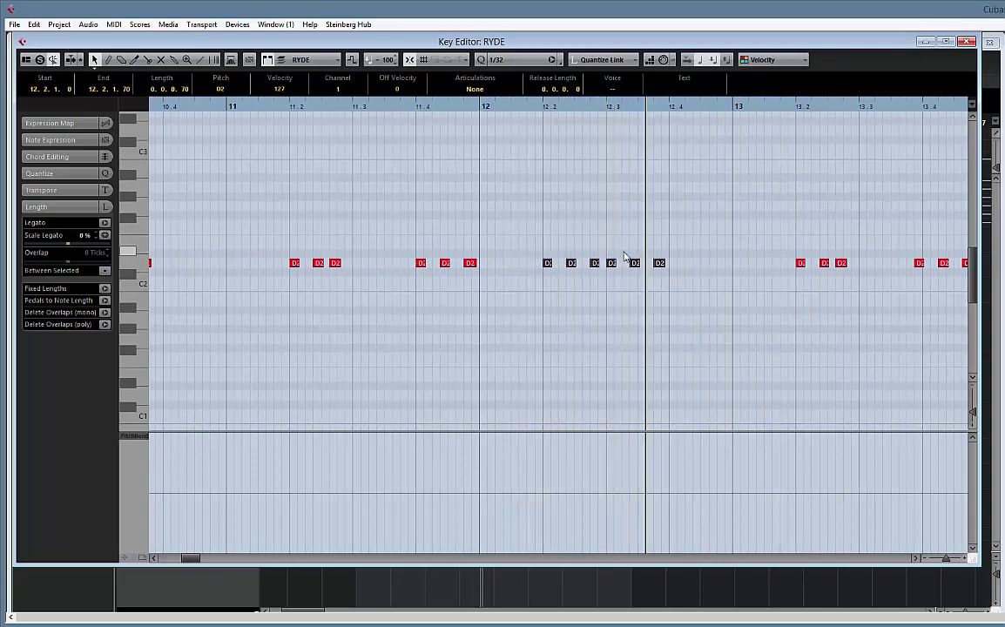
scroll(490, 247, right, 5)
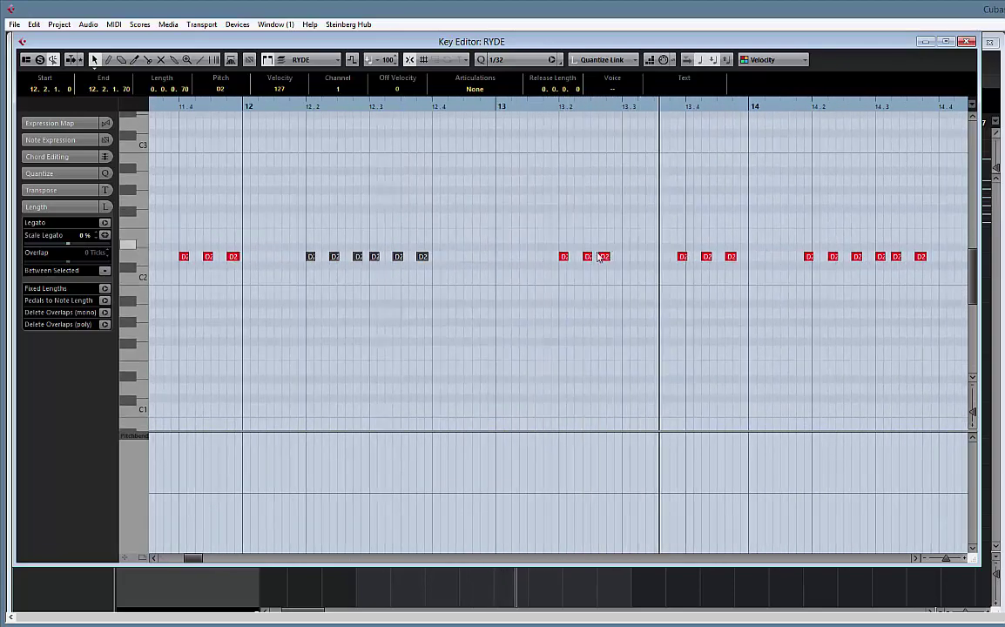
drag(603, 257, 611, 257)
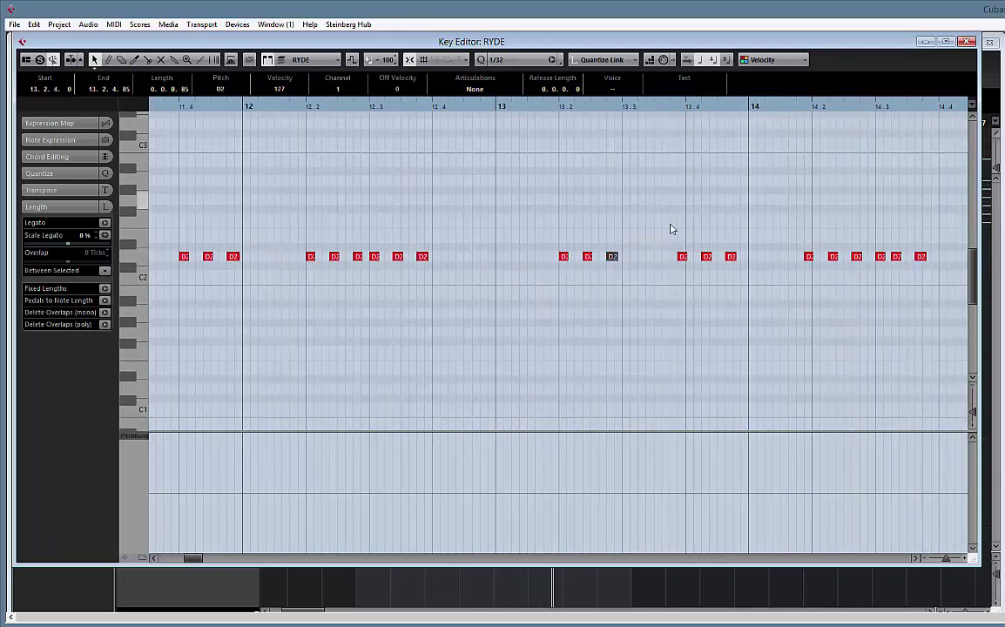
drag(654, 220, 751, 270)
drag(688, 259, 696, 259)
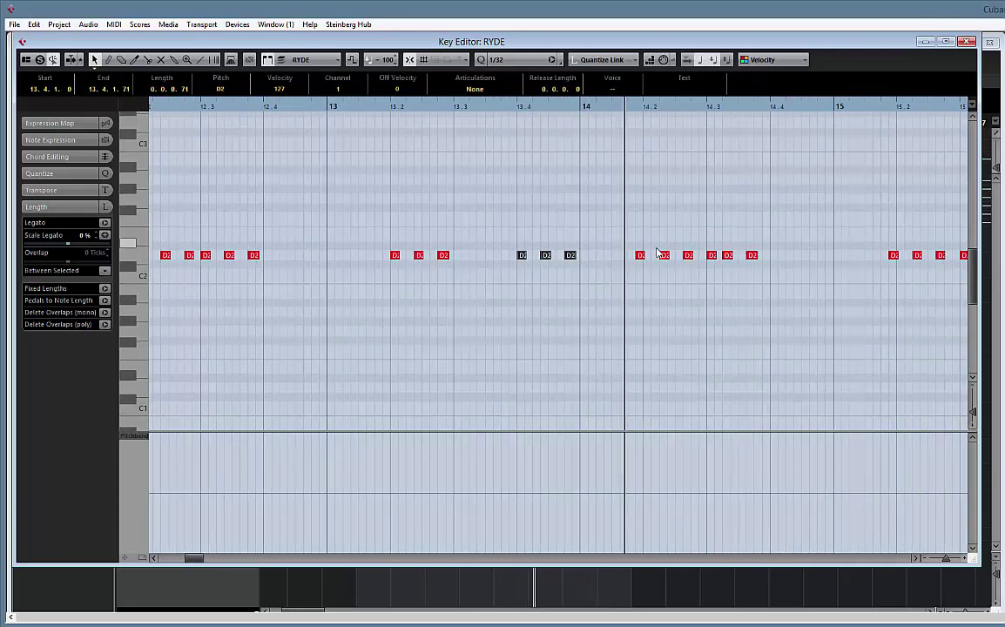
- Shift bar 14's six D2 notes to start on 14.2.1, and all notes of bars 15 and 16 one 1/32 later from 15.2.1
drag(613, 242, 750, 267)
drag(640, 255, 649, 255)
drag(570, 235, 957, 259)
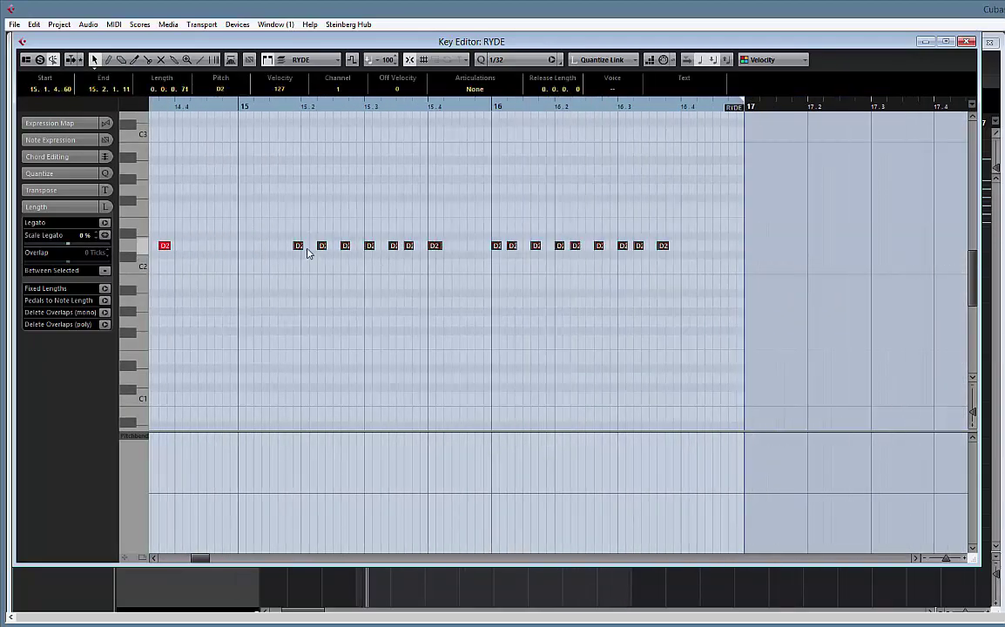
drag(299, 248, 307, 247)
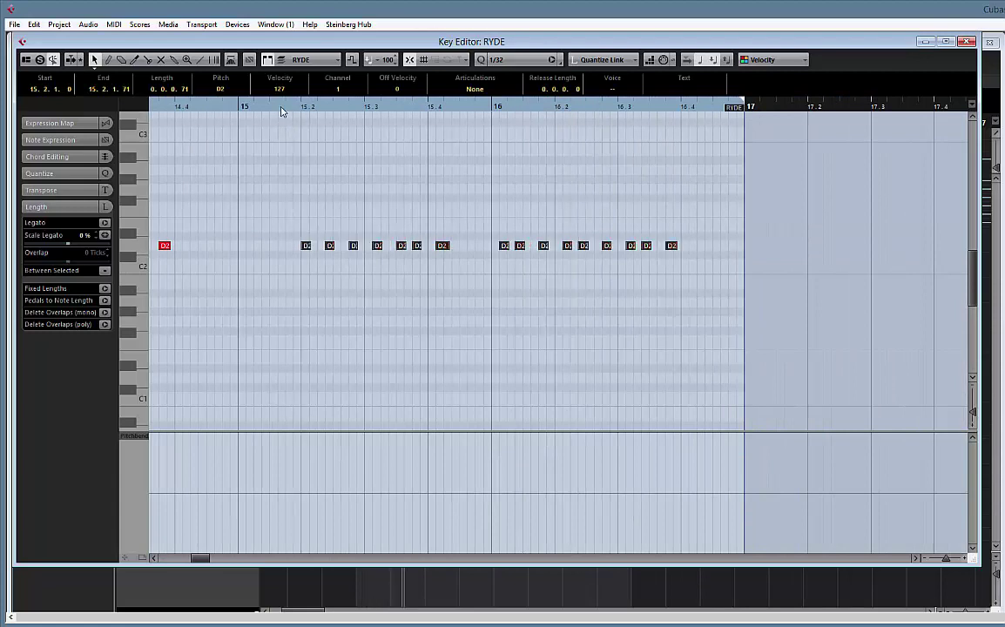
- Move bar 15's last four D2 notes one 1/32 earlier, shift bar 16's notes to start on 16.1.1, and close the editor
click(378, 244)
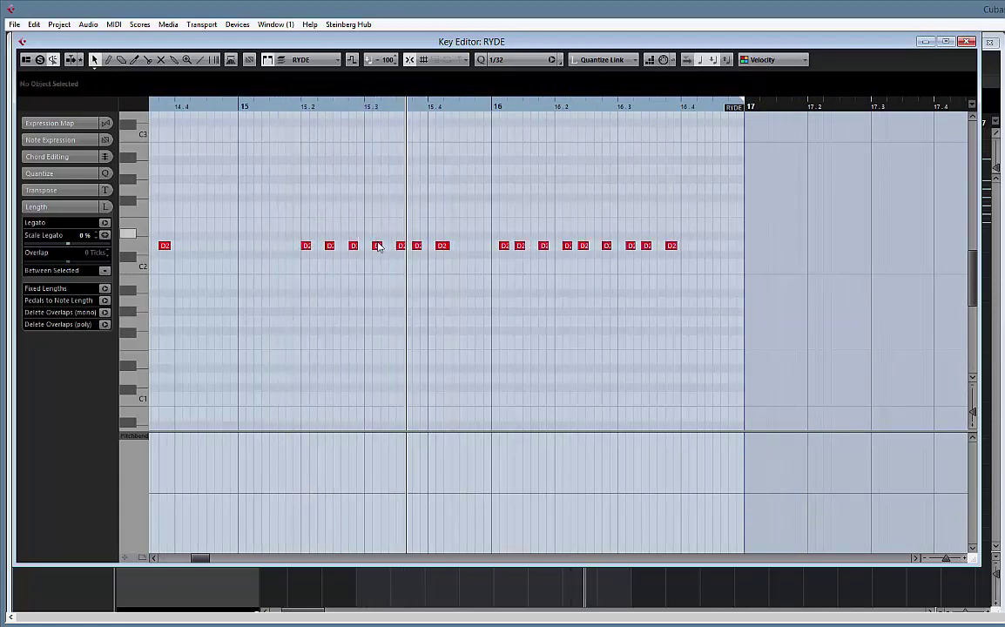
mouse_move(378, 248)
mouse_down()
mouse_move(450, 257)
mouse_move(395, 248)
mouse_up()
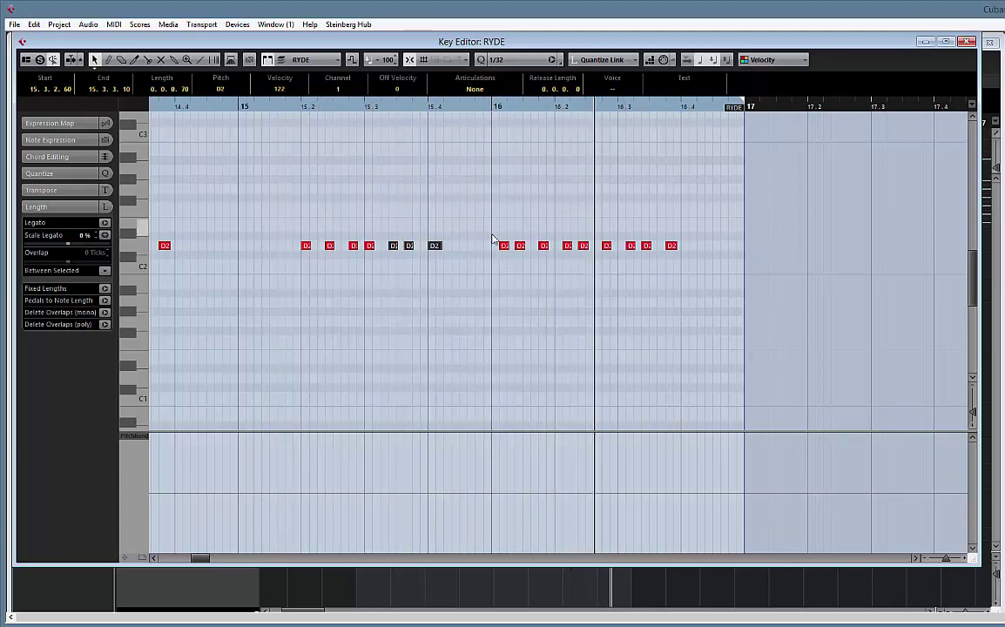
drag(486, 232, 697, 265)
drag(503, 251, 496, 249)
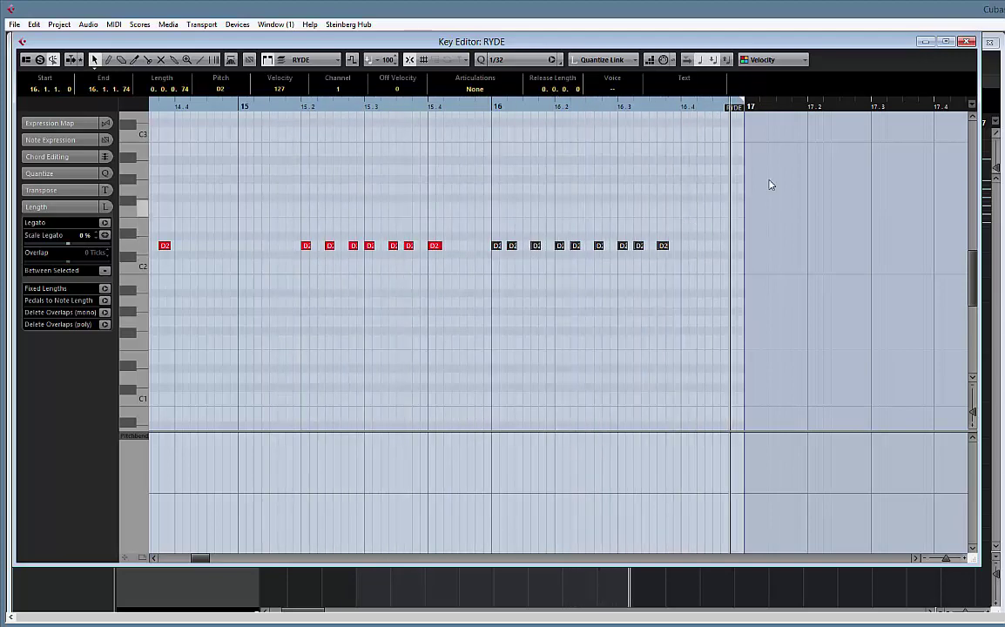
click(967, 43)
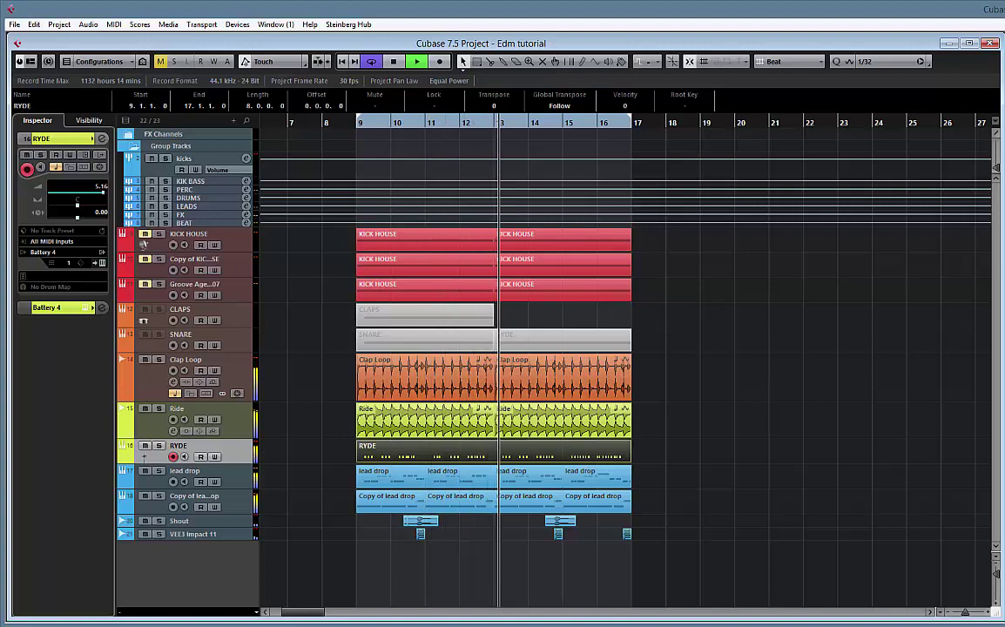
key(space)
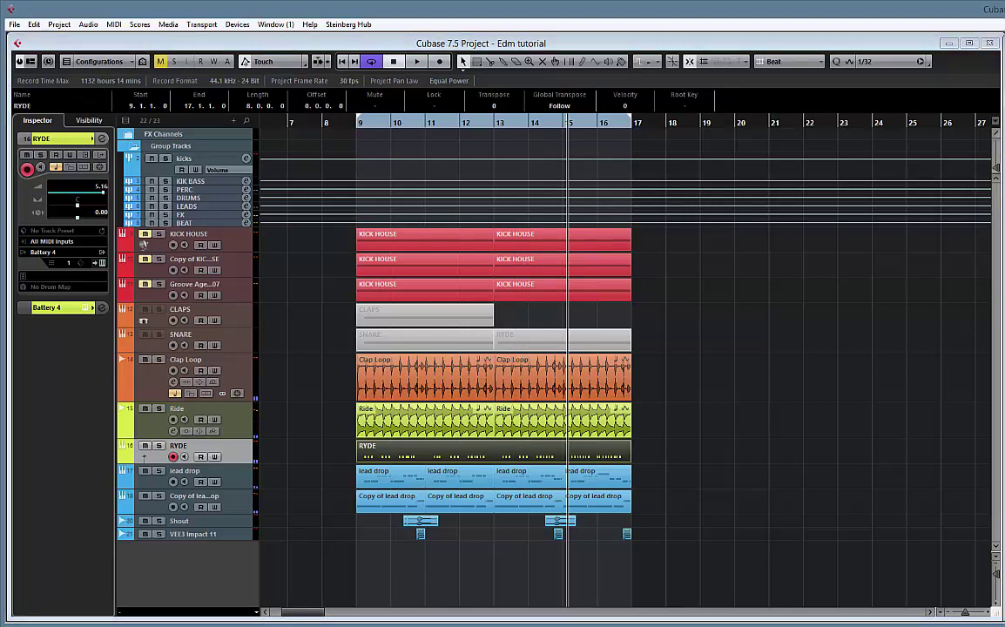
- Insert Kickstart-64bit as the first effect on the RYDE channel and set its mix to 73%
drag(1004, 141, 554, 150)
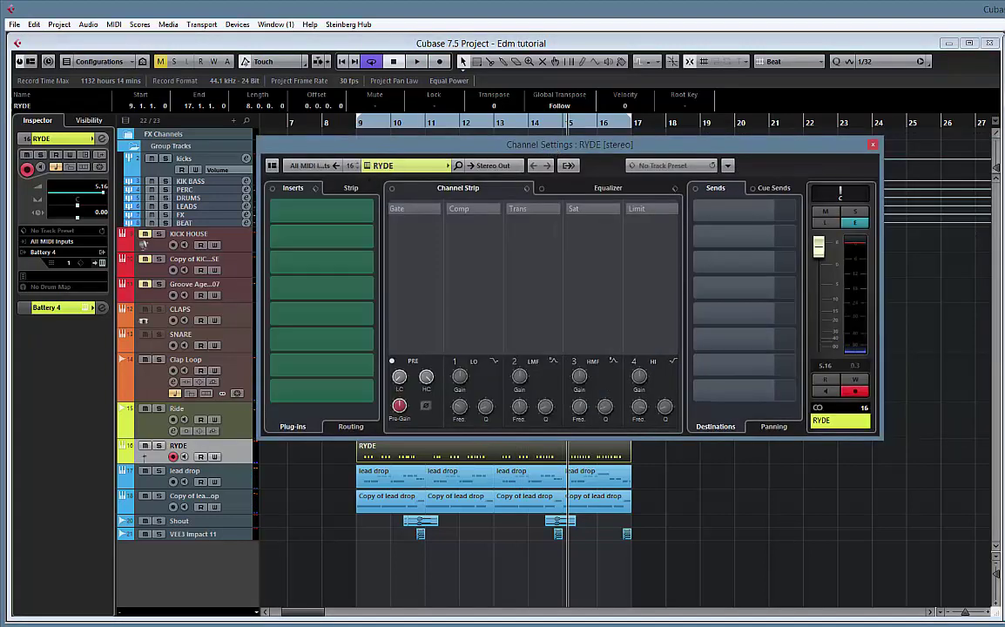
drag(324, 228, 322, 211)
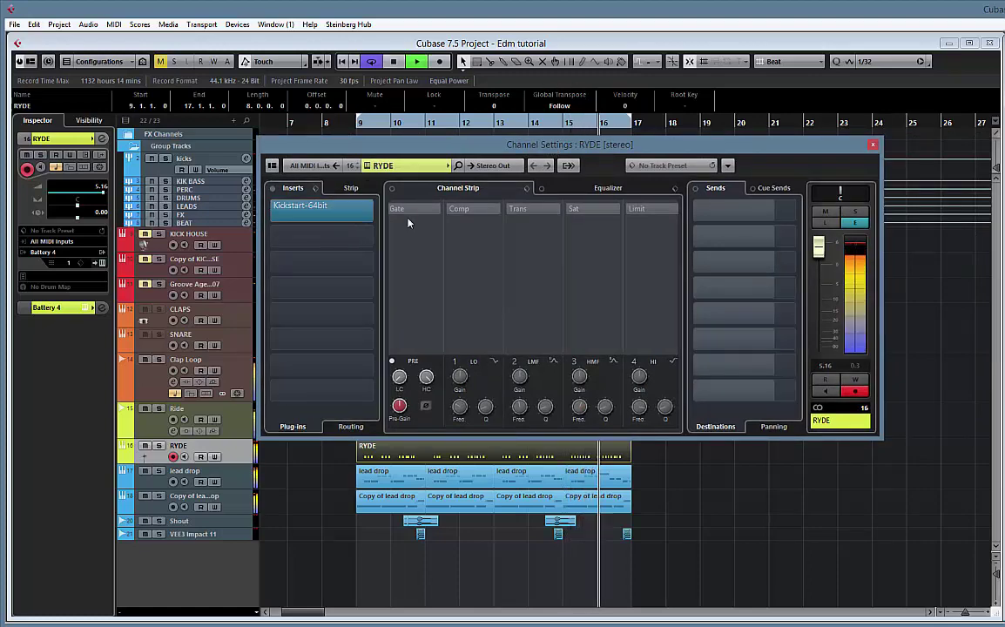
click(321, 205)
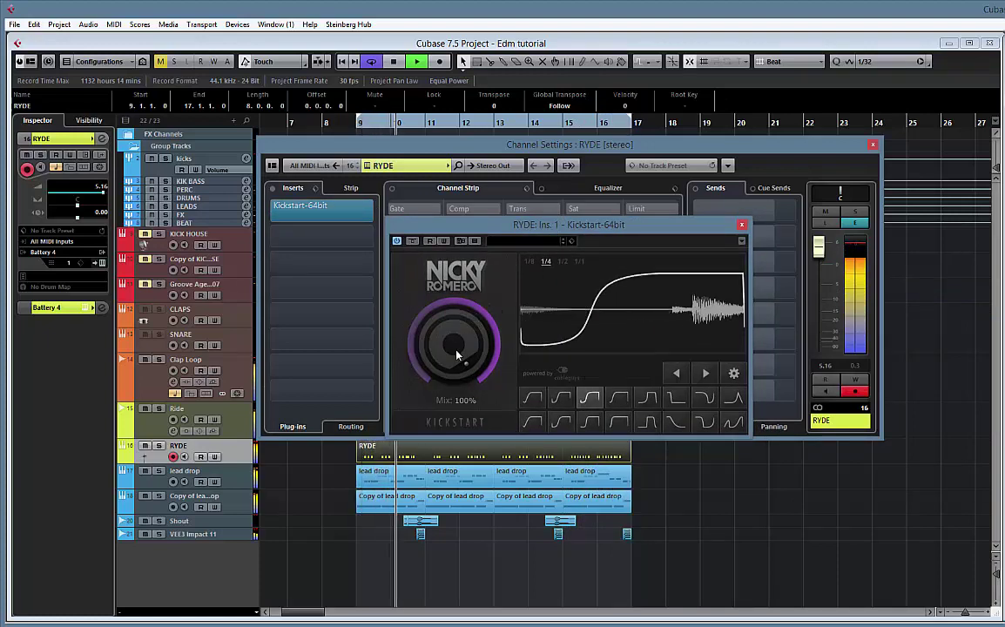
drag(459, 350, 442, 383)
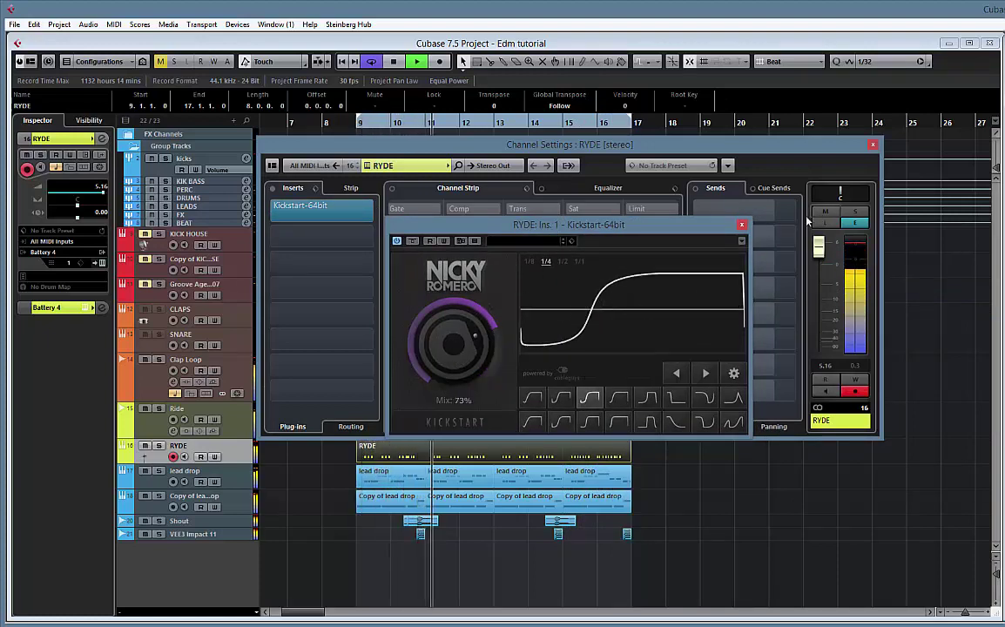
click(741, 225)
- Add RVox Stereo as the second insert on the RYDE channel, with the gate at about -40 and the compression at about -9
click(368, 237)
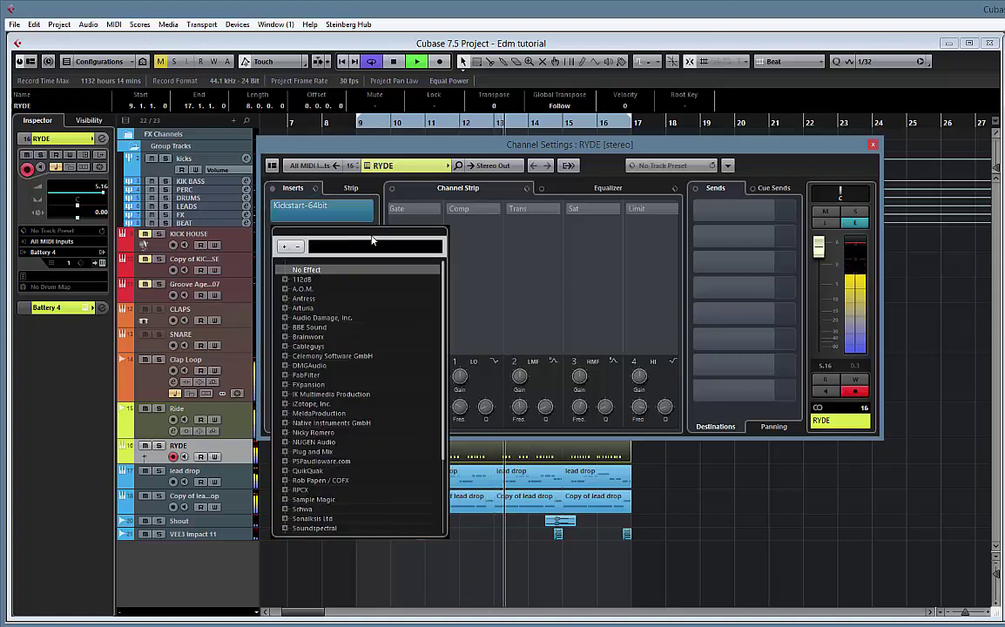
text(rvo)
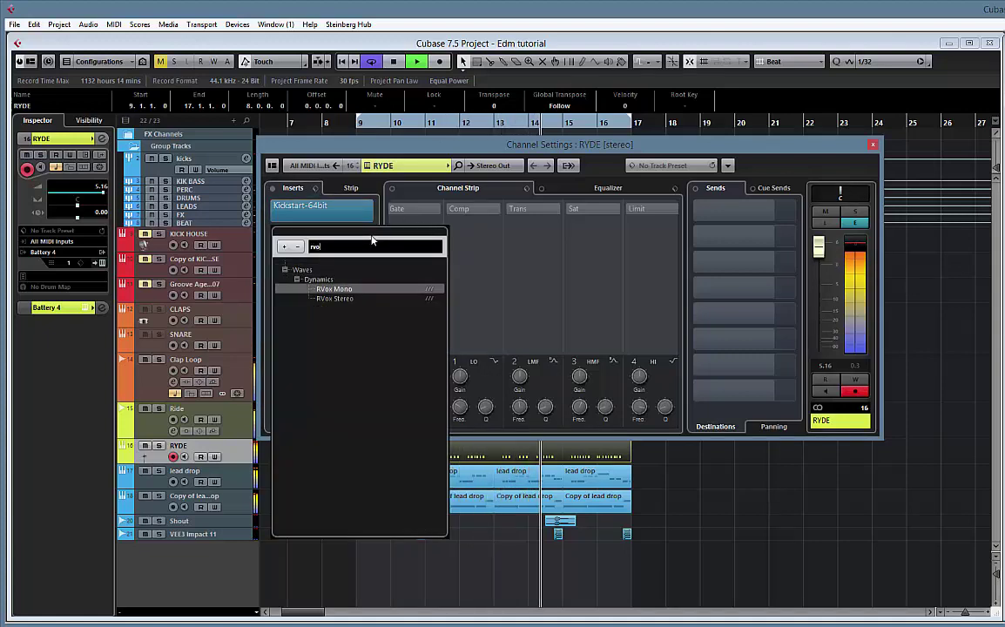
click(338, 299)
drag(562, 388, 570, 346)
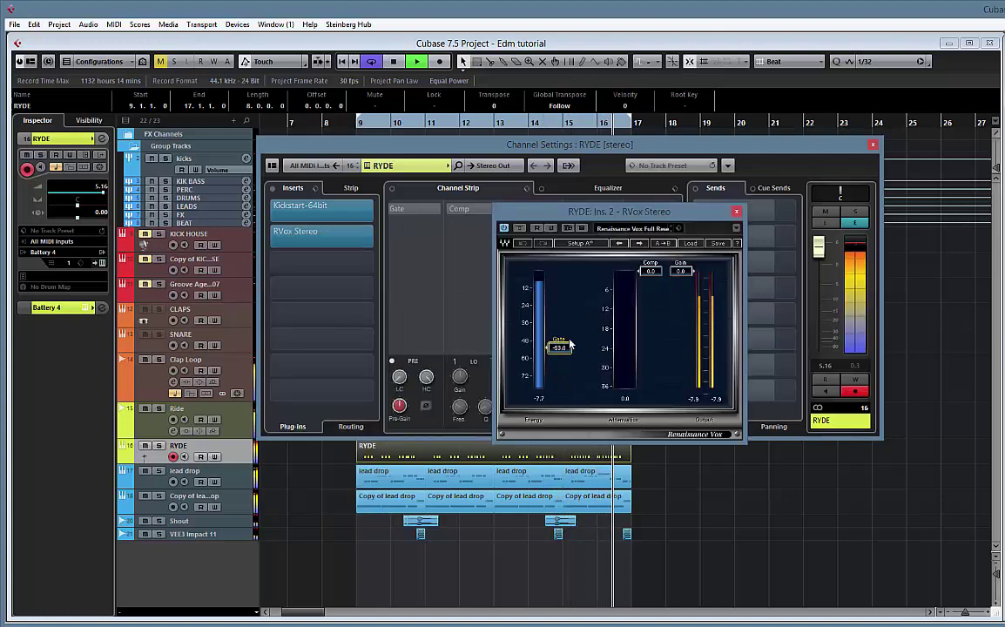
drag(640, 277, 638, 336)
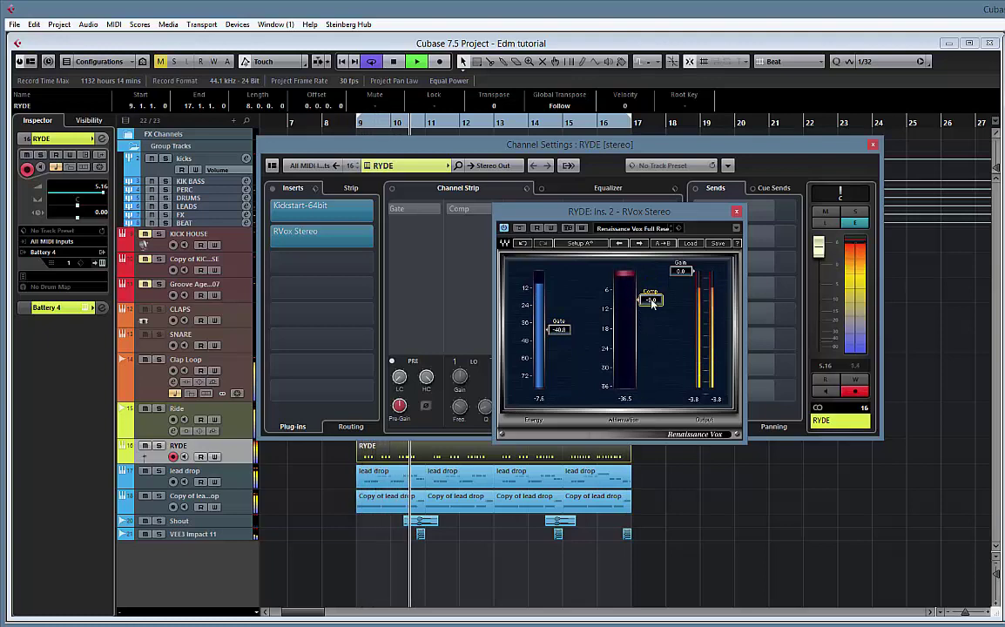
click(736, 213)
click(872, 145)
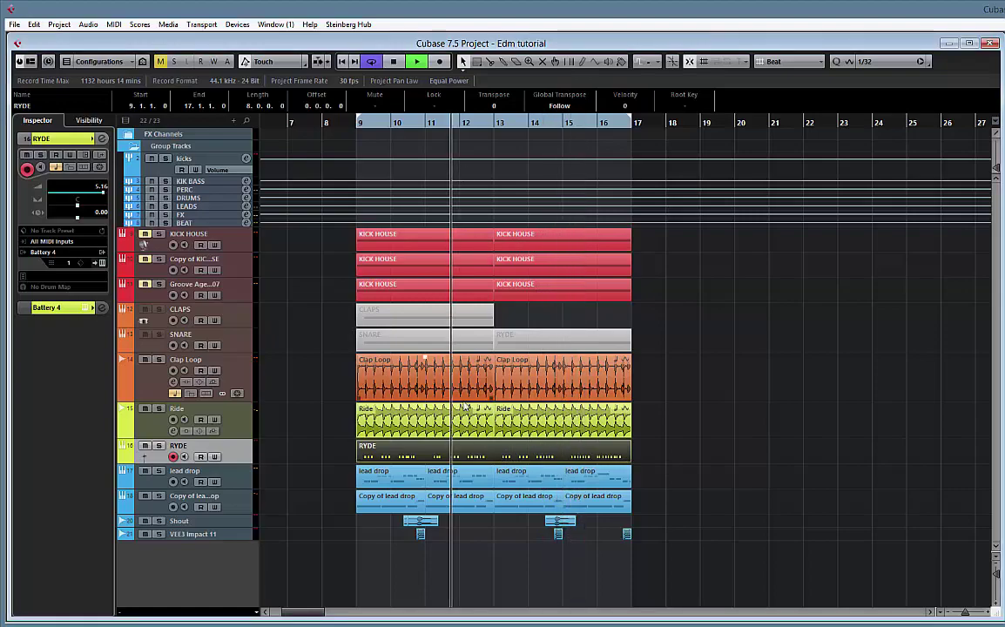
- Review the timing of the RYDE part's D2 notes in the Key Editor across bars 9 to 16
double_click(476, 454)
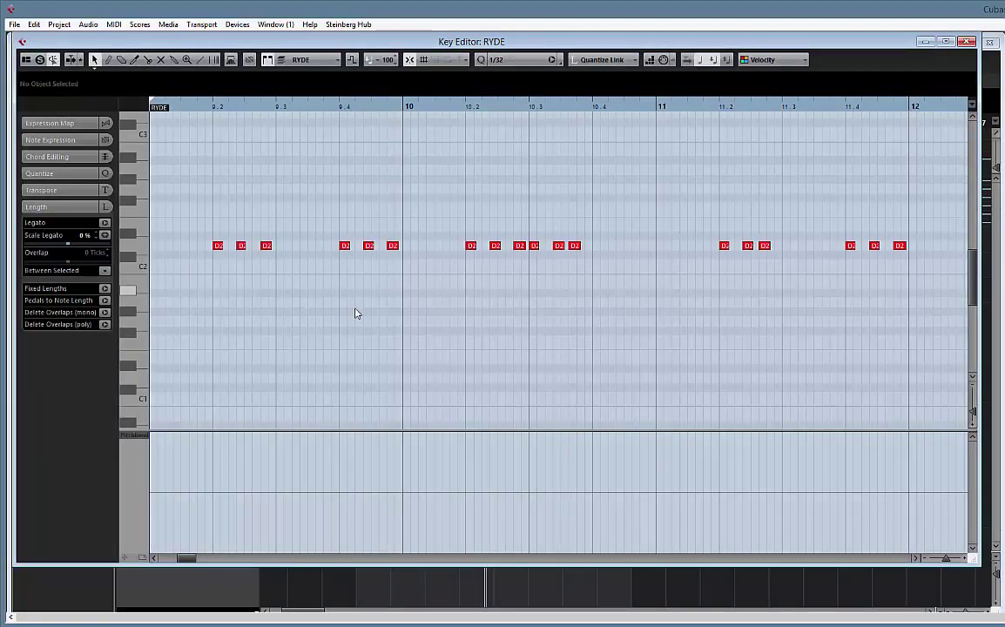
drag(356, 312, 240, 310)
drag(587, 307, 194, 298)
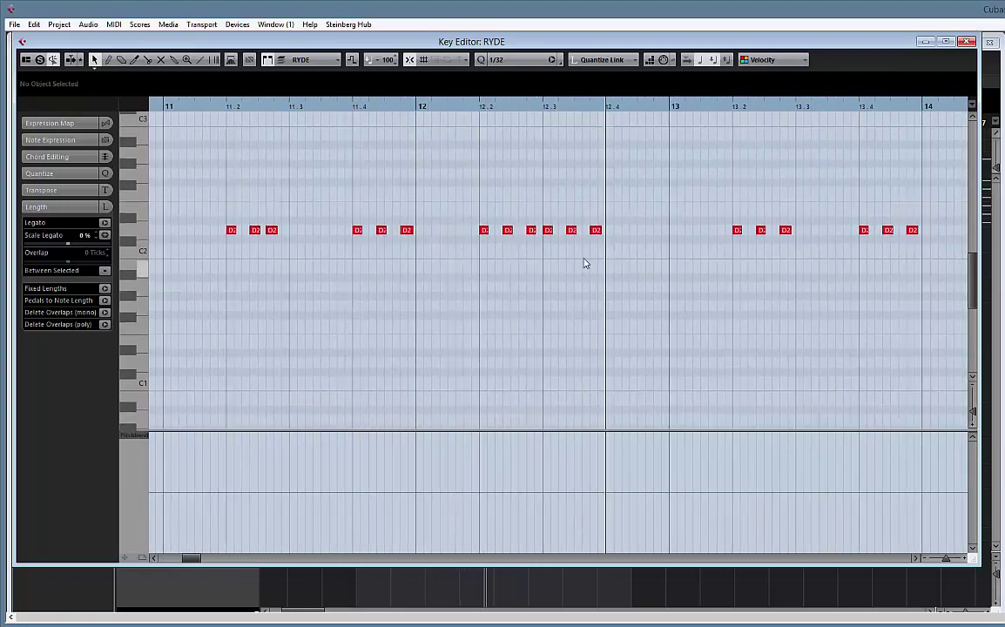
drag(685, 262, 467, 258)
drag(594, 268, 404, 262)
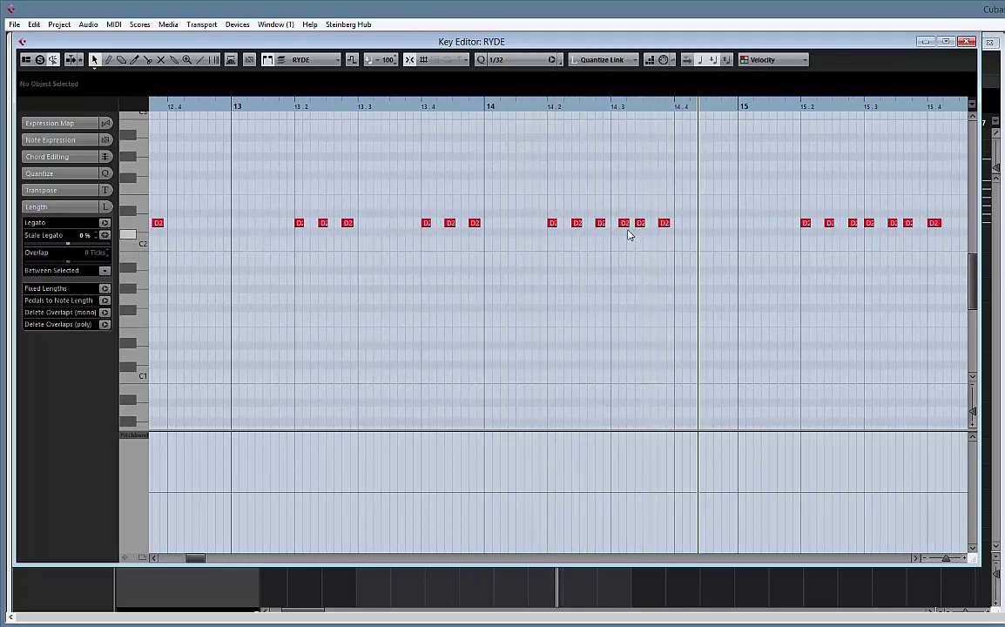
click(623, 223)
drag(623, 223, 450, 255)
drag(584, 264, 404, 262)
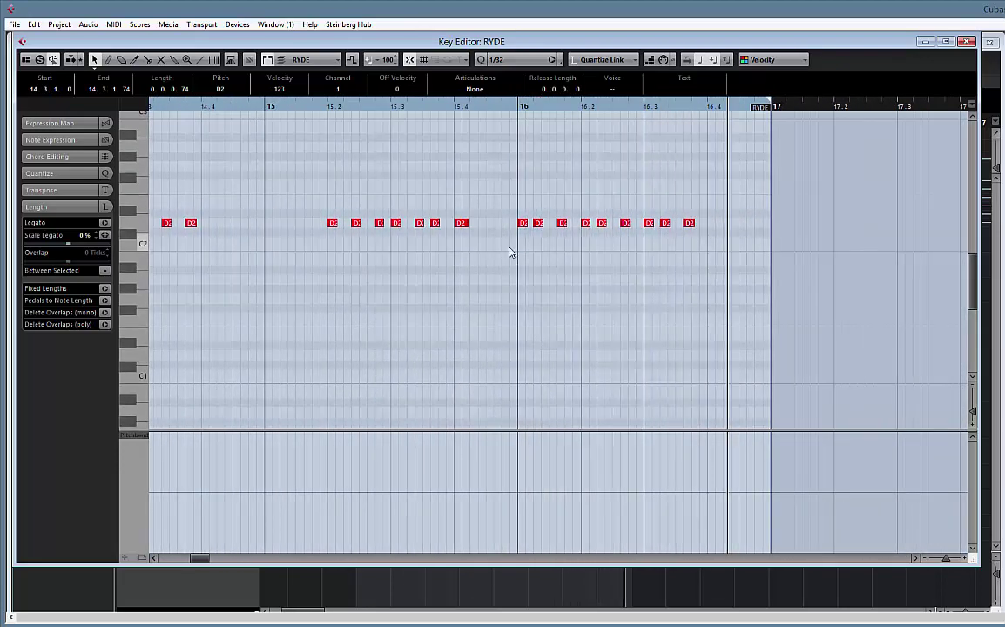
click(967, 41)
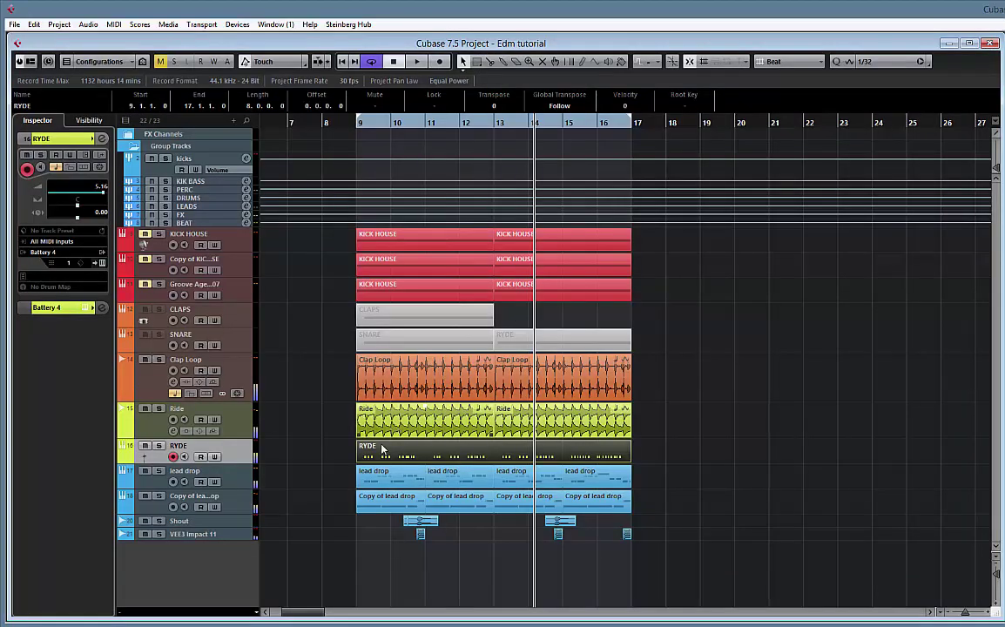
- Assign the GM Map drum map to the RYDE track and check the part in the Drum Editor
click(61, 287)
click(67, 312)
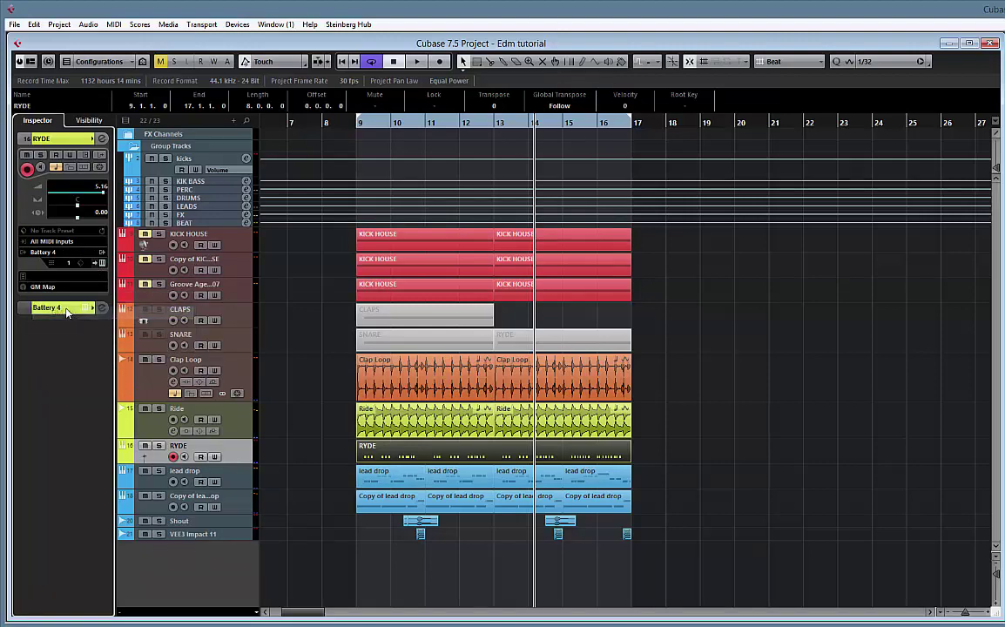
double_click(437, 457)
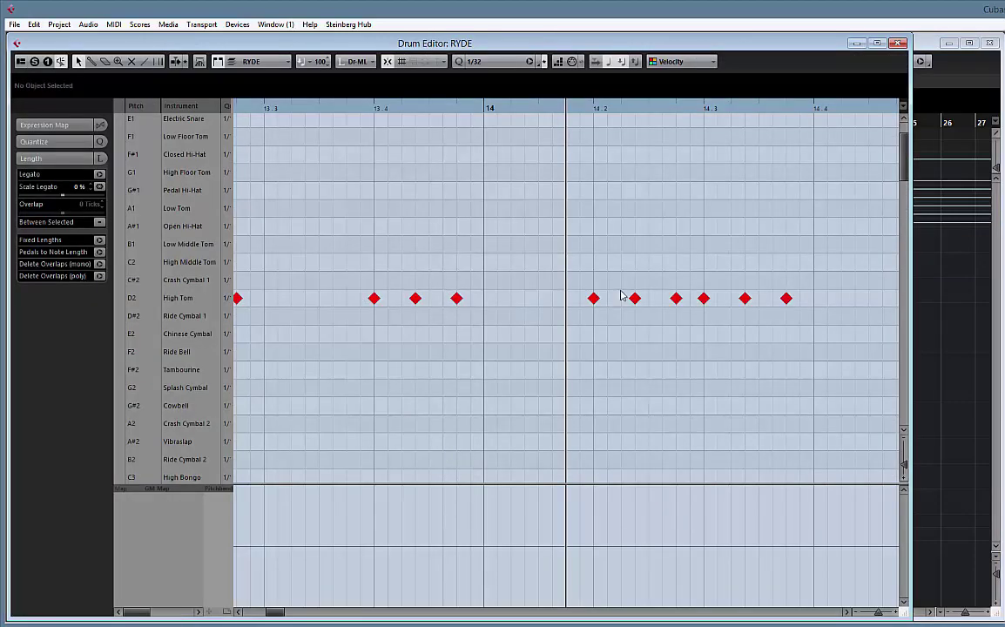
click(897, 43)
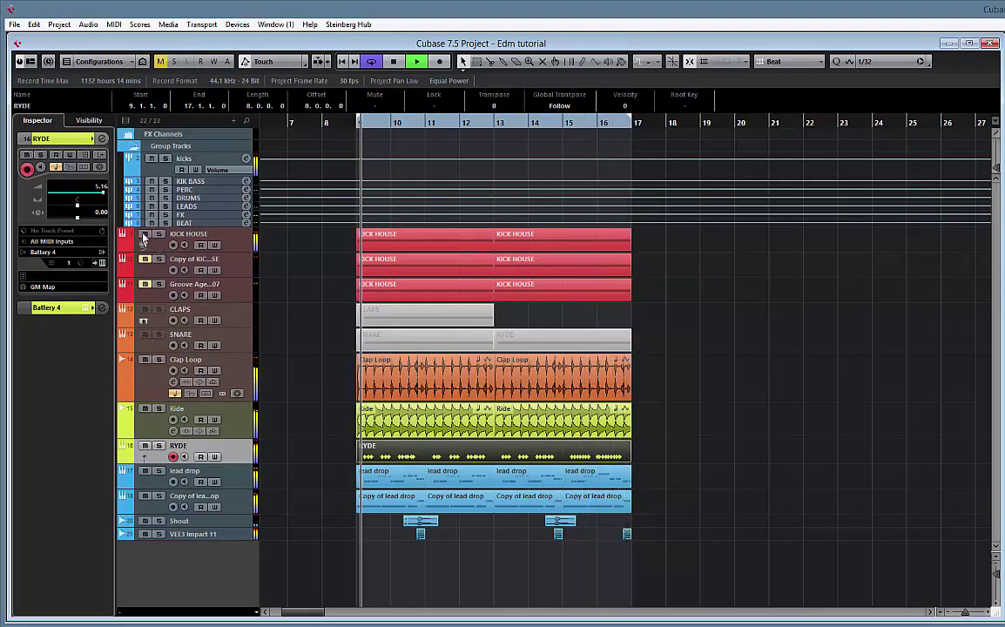
- Unmute the Copy of KICK HOUSE track and mute KICK HOUSE, comparing the two kicks during playback
key(space)
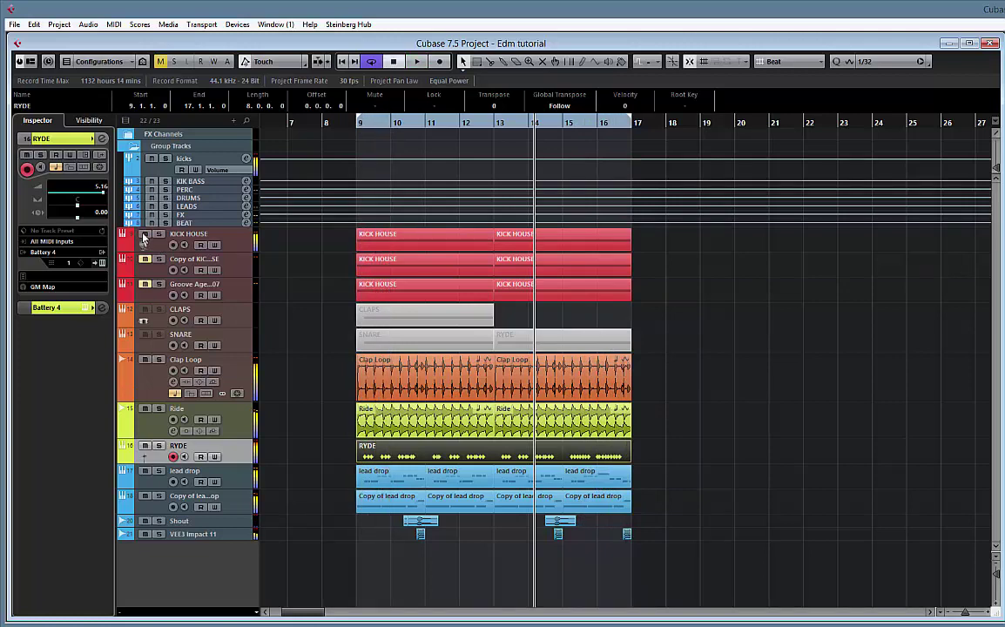
click(224, 244)
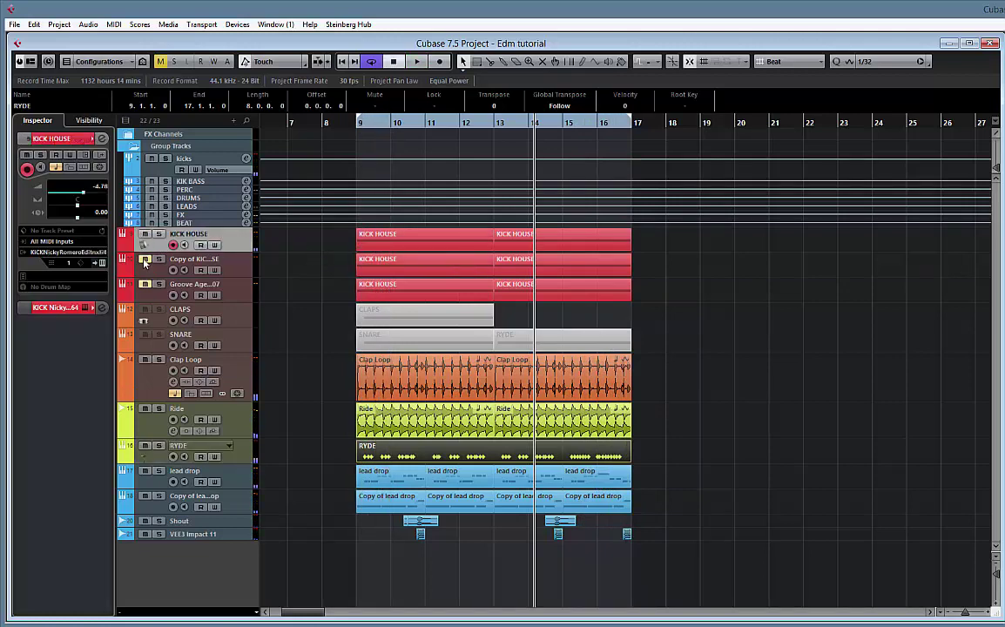
key(space)
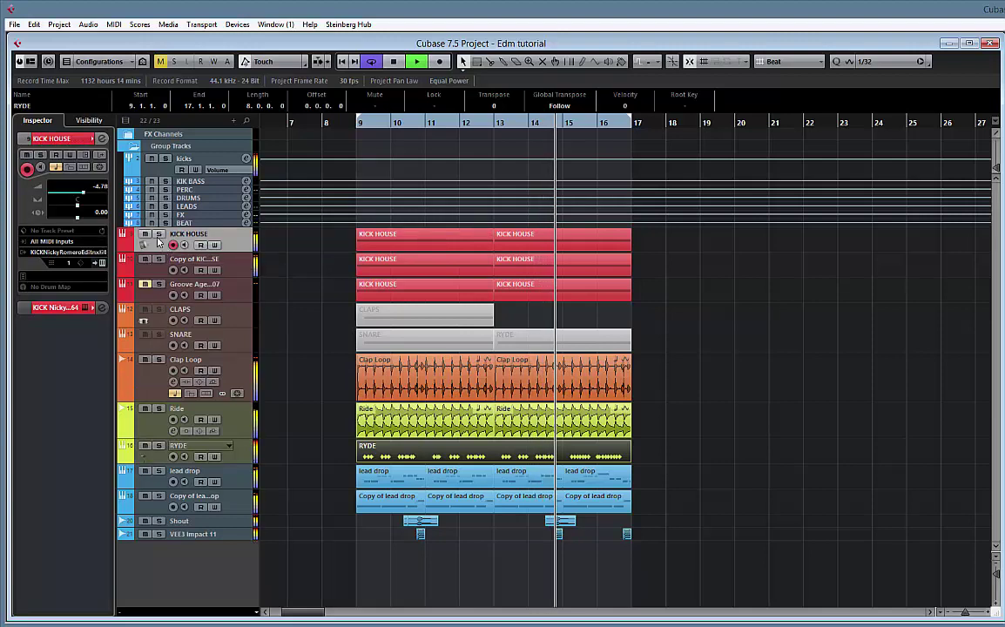
click(145, 235)
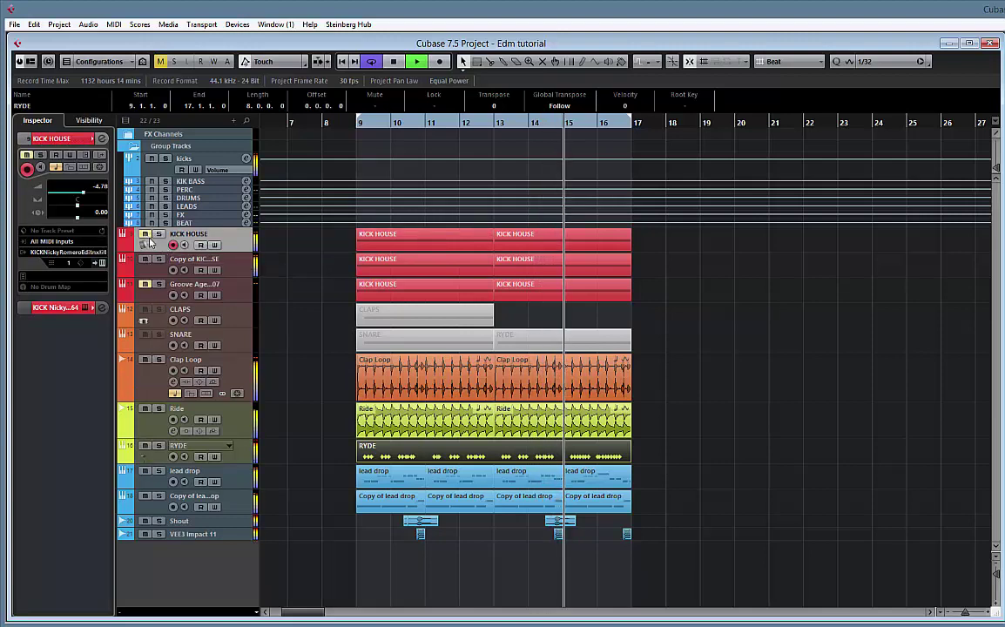
click(241, 270)
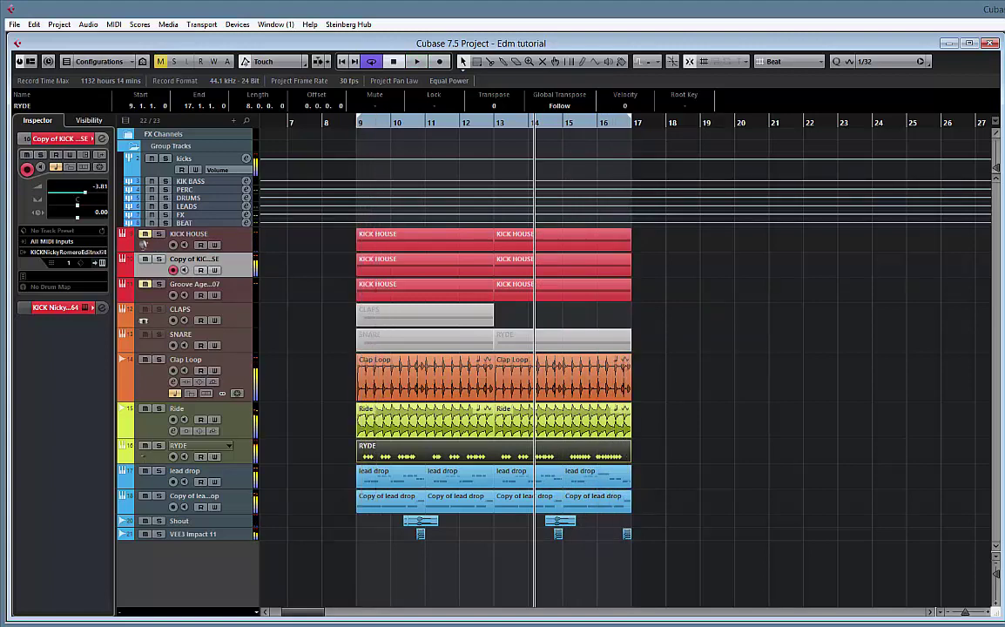
- Lower the volumes of all the drop's tracks together, bringing KICK HOUSE to -13.3, and select the Copy of KICK HOUSE track
click(144, 245)
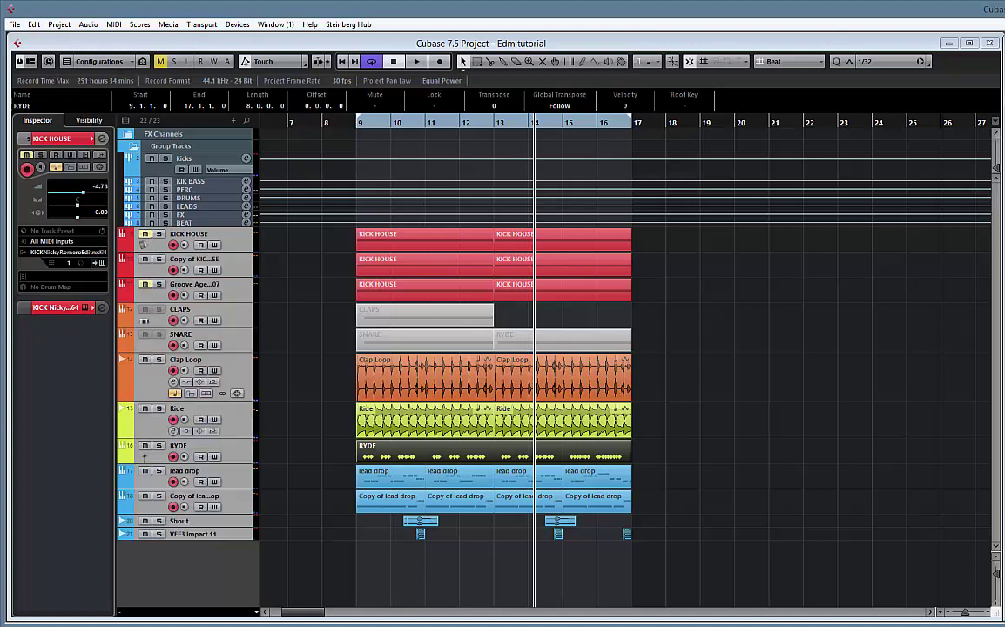
key(space)
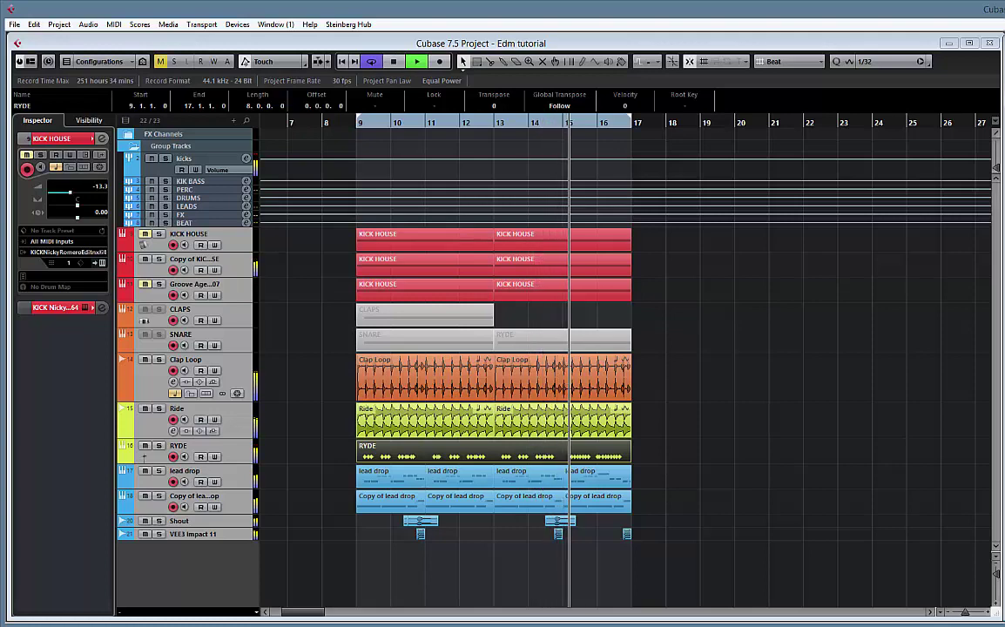
key(space)
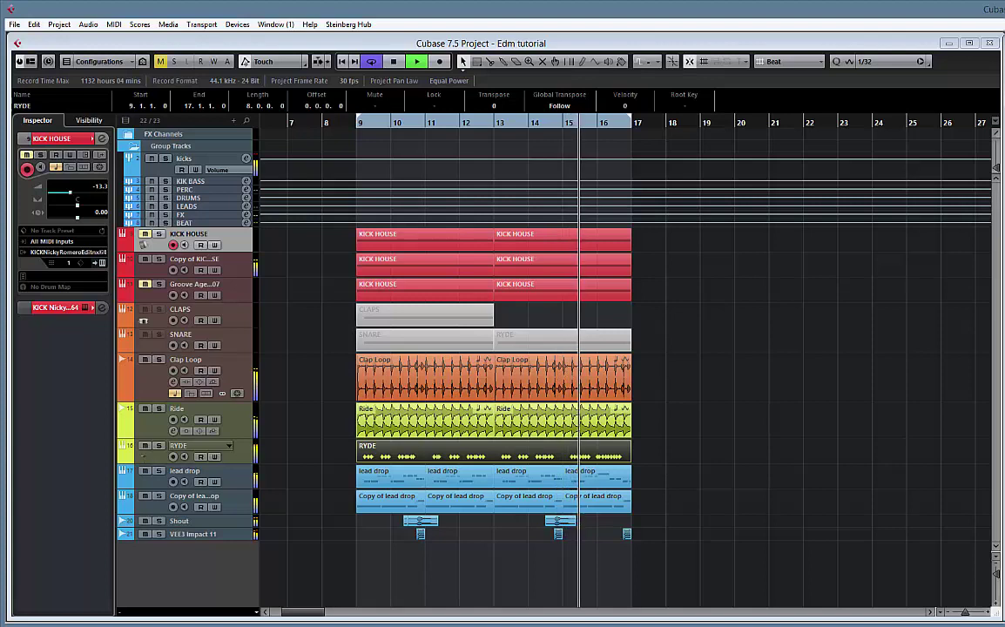
key(Down)
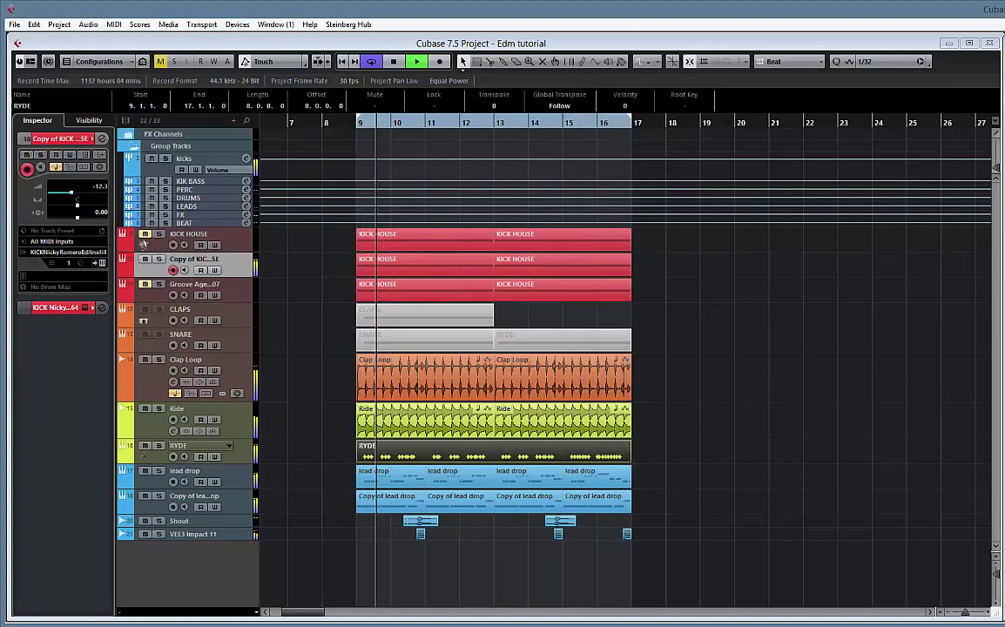
- Set the Copy of KICK HOUSE volume to -6.05 and switch its KICK instrument to the Analog category
click(102, 263)
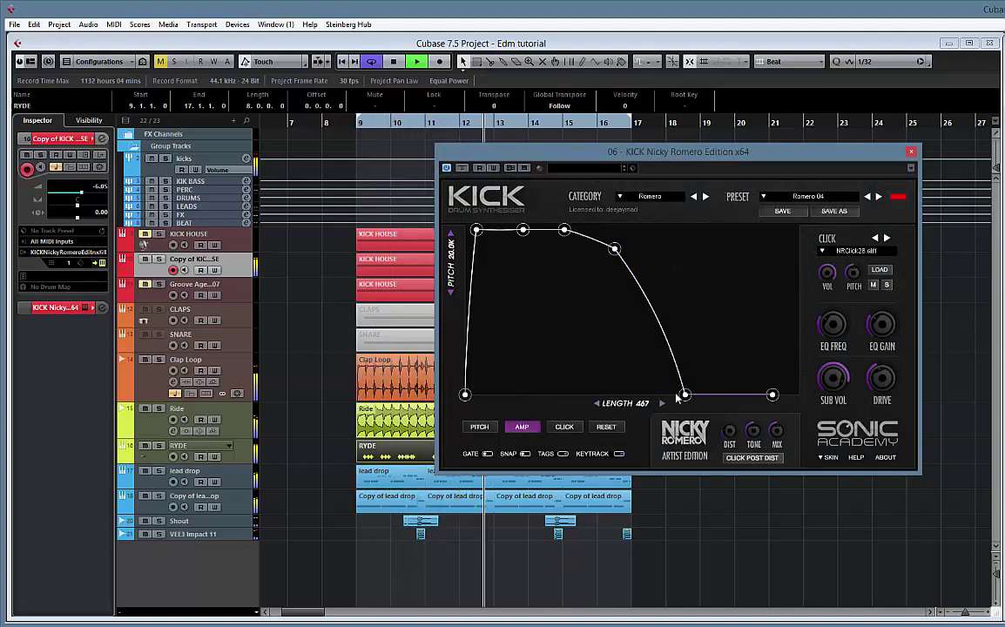
click(659, 199)
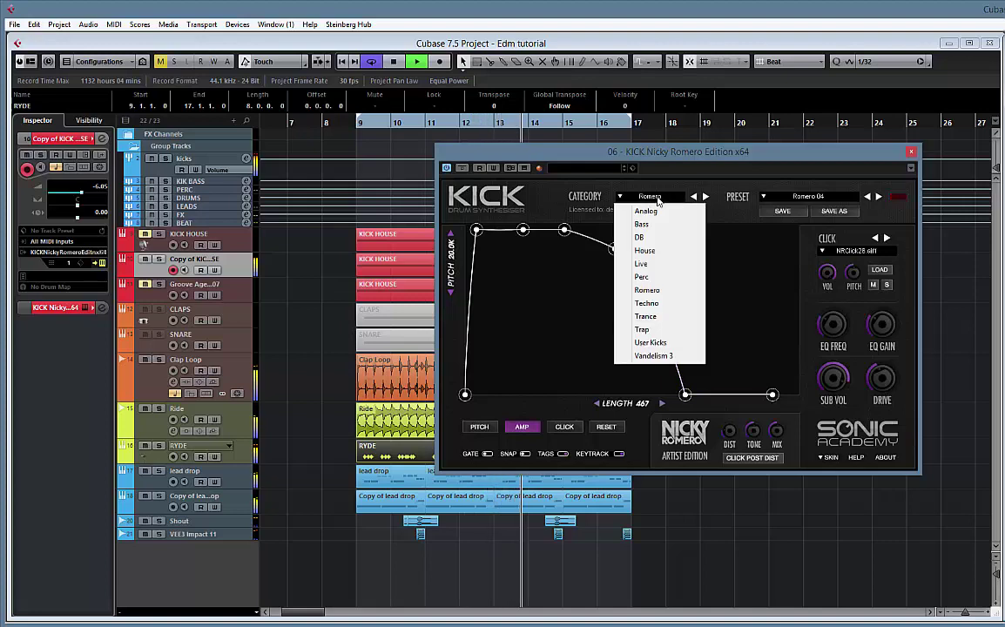
click(646, 212)
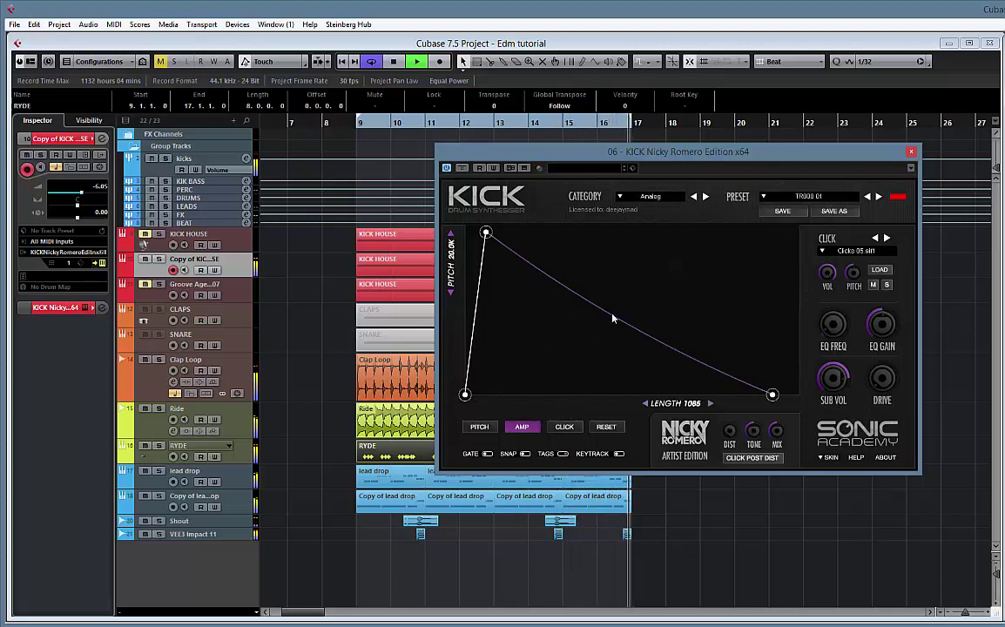
- Reshape the KICK amp envelope with a long sustained level and rounded decay, using length 1268 and keytracking on
drag(612, 319, 658, 231)
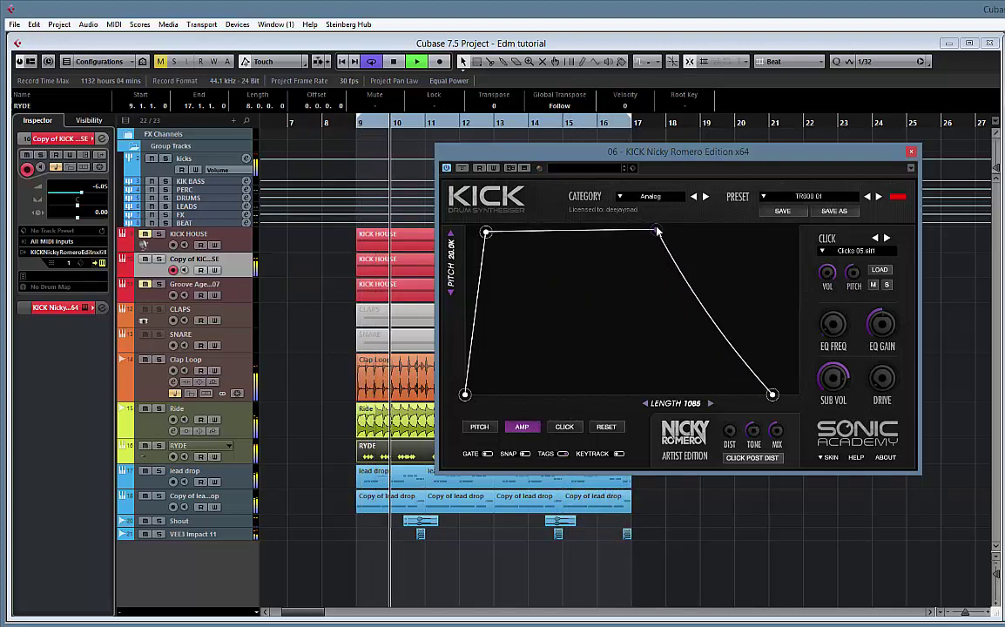
drag(693, 295, 751, 285)
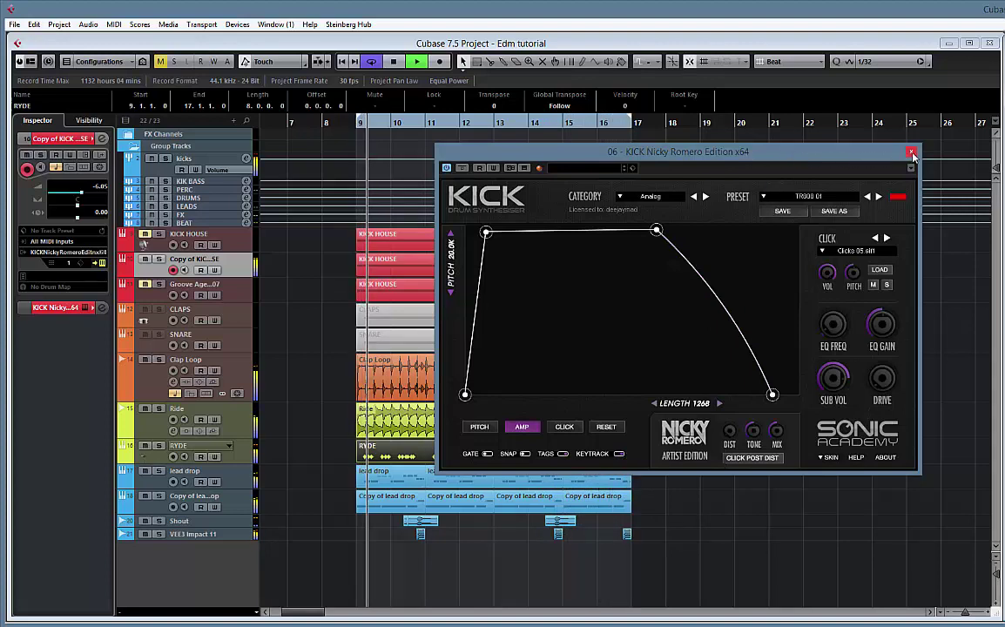
click(910, 153)
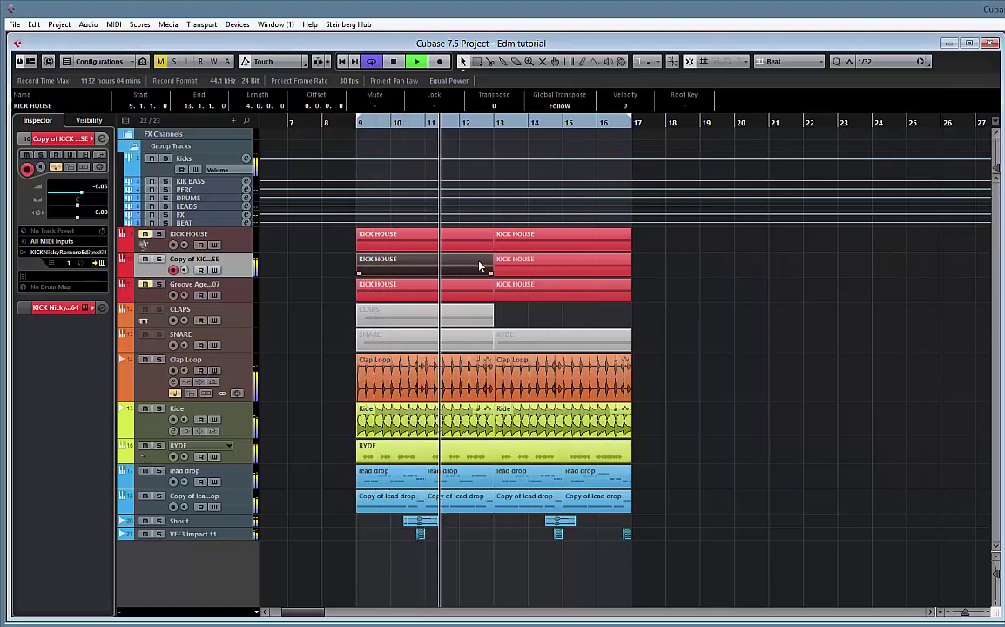
- Compare the notes of the first Copy of KICK HOUSE part at F1 and an octave lower, leaving them at F0
click(444, 265)
key(KP_1)
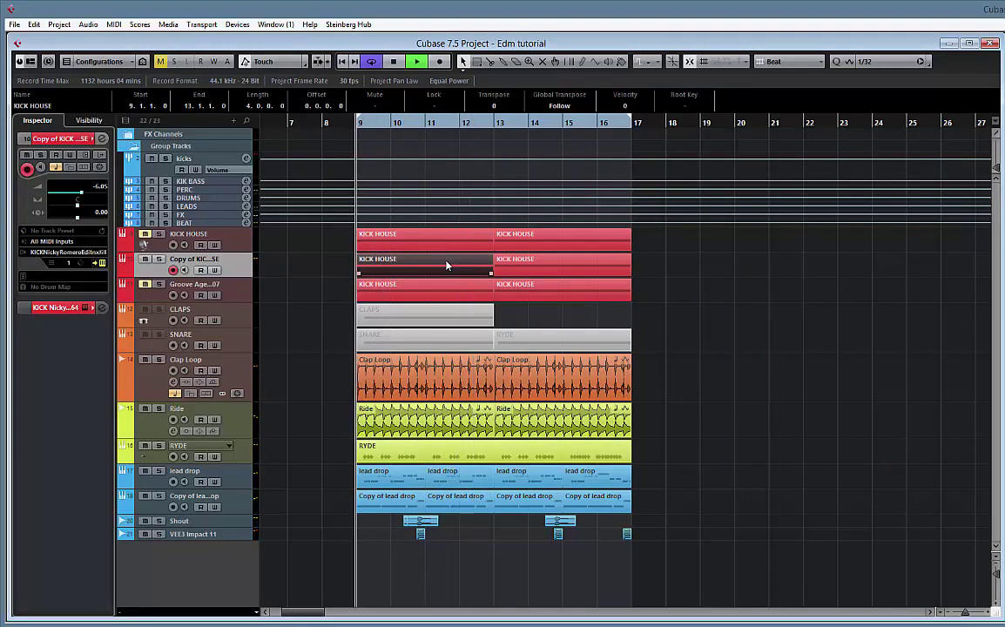
double_click(431, 264)
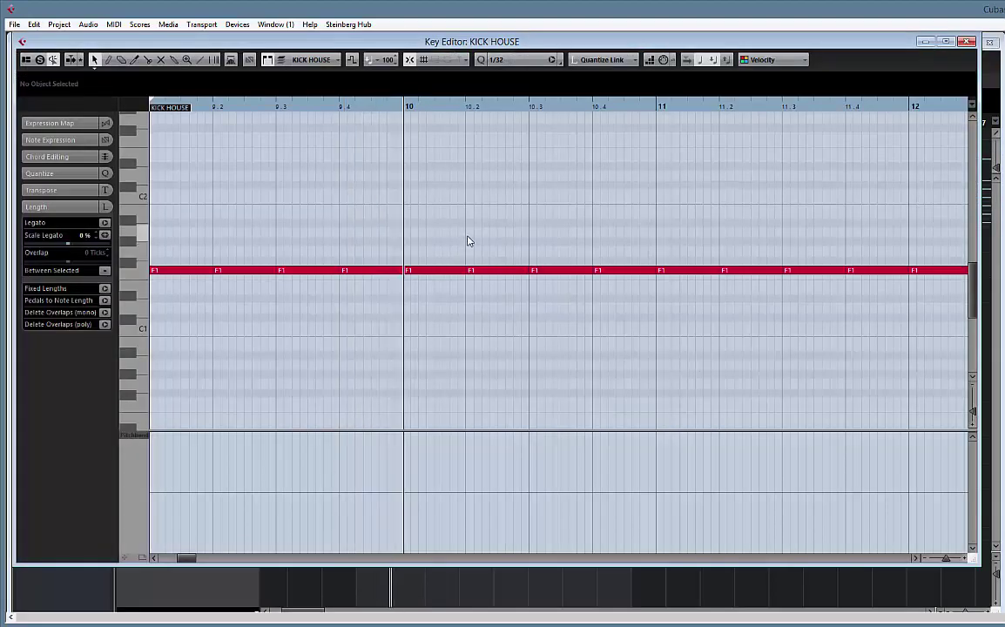
key(shift+Down)
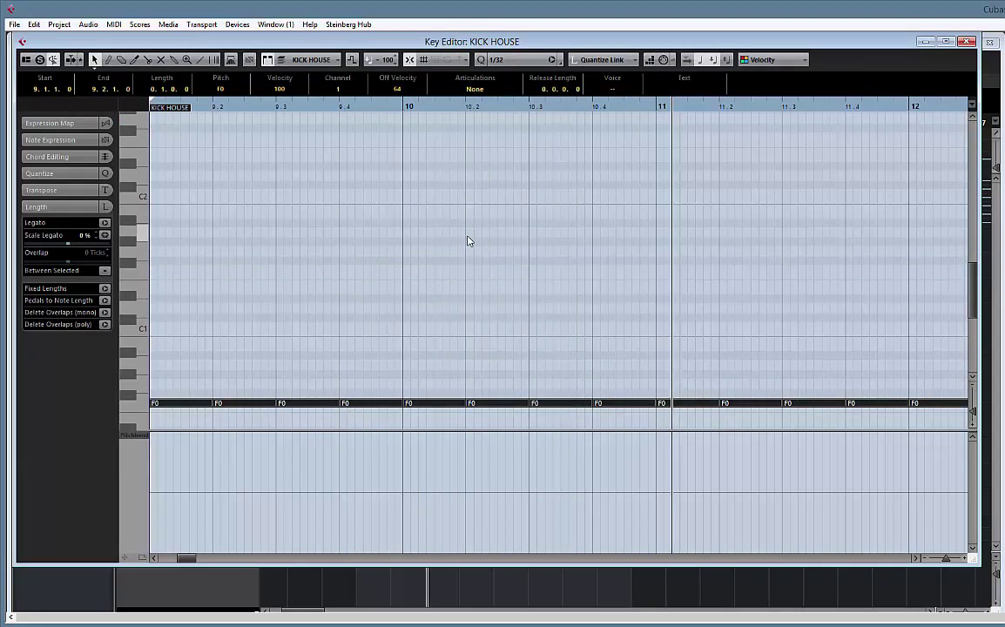
key(shift+Up)
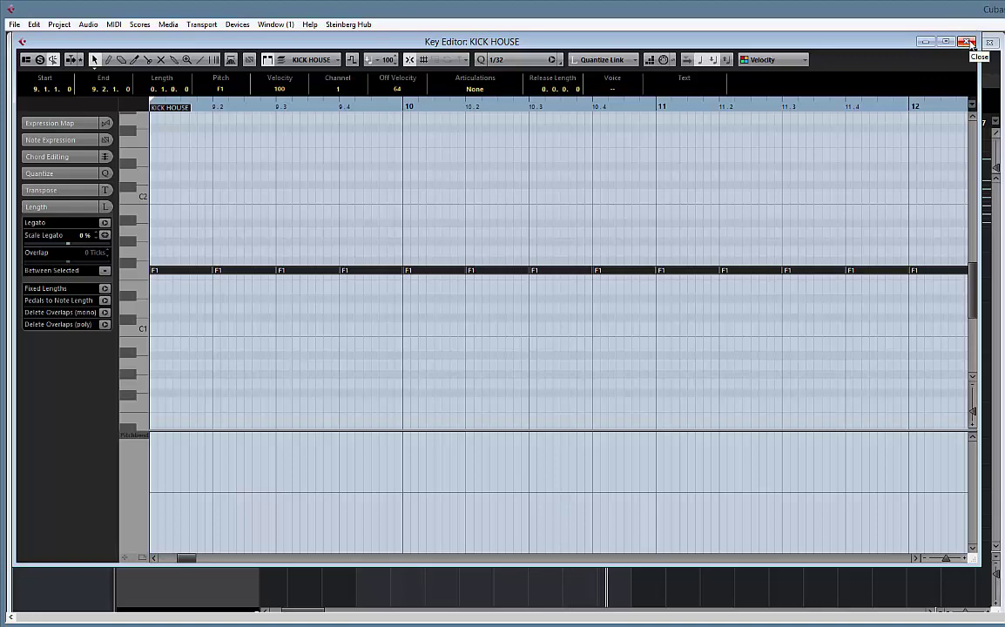
key(shift+Down)
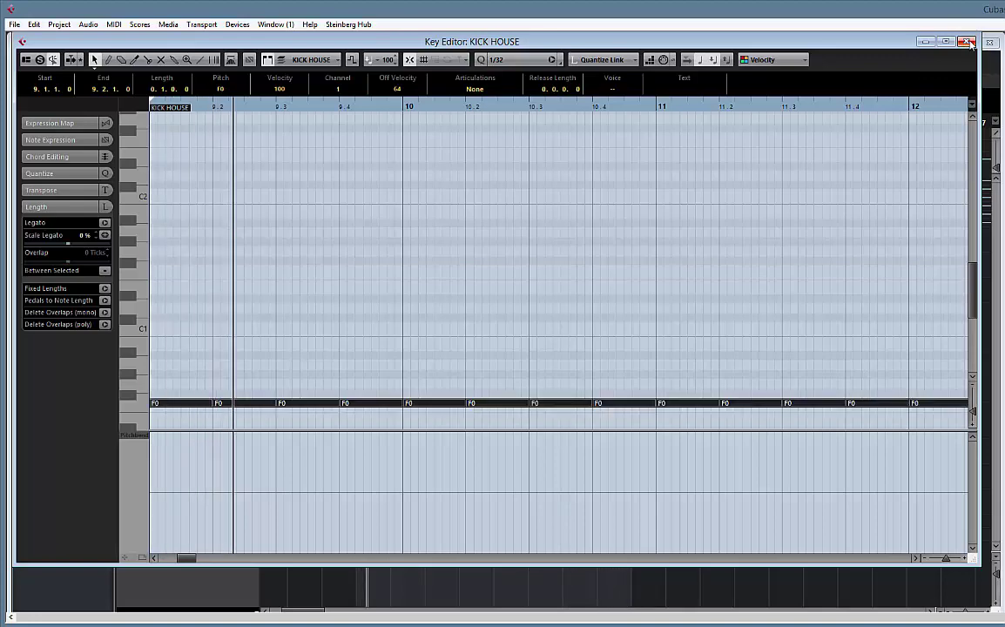
- Raise all the kick notes semitone by semitone from F0 to G1 while auditioning the pitches against the drop
key(Up)
key(Up)
key(Up)
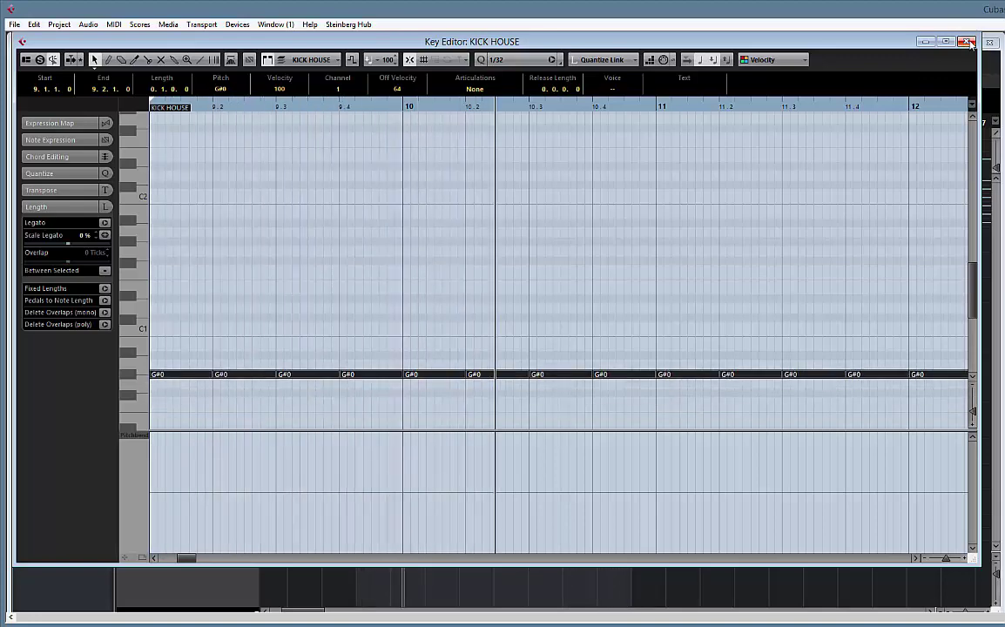
key(Up)
key(Up)
key(Up)
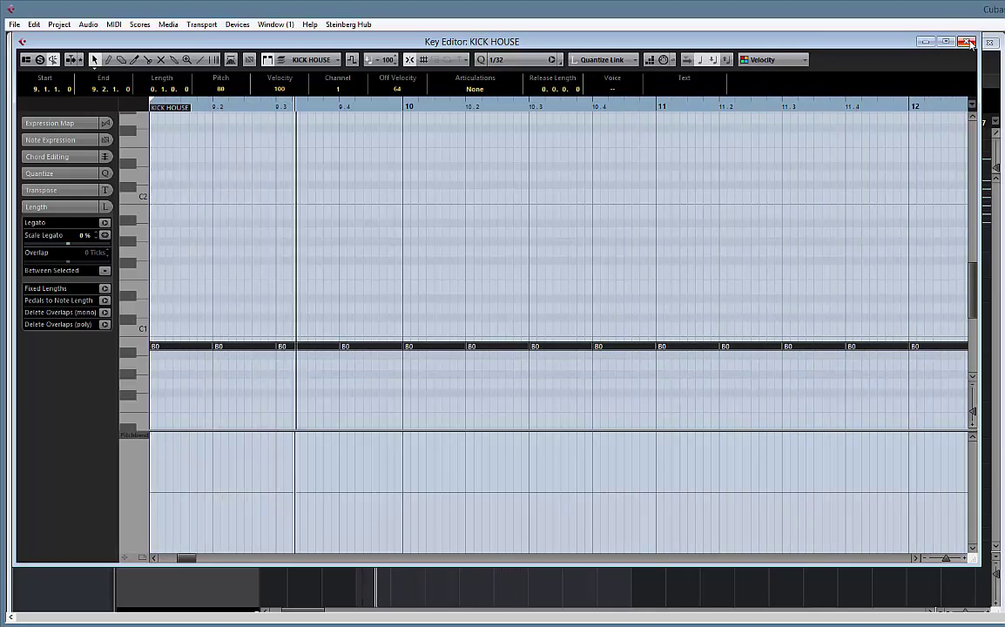
key(Up)
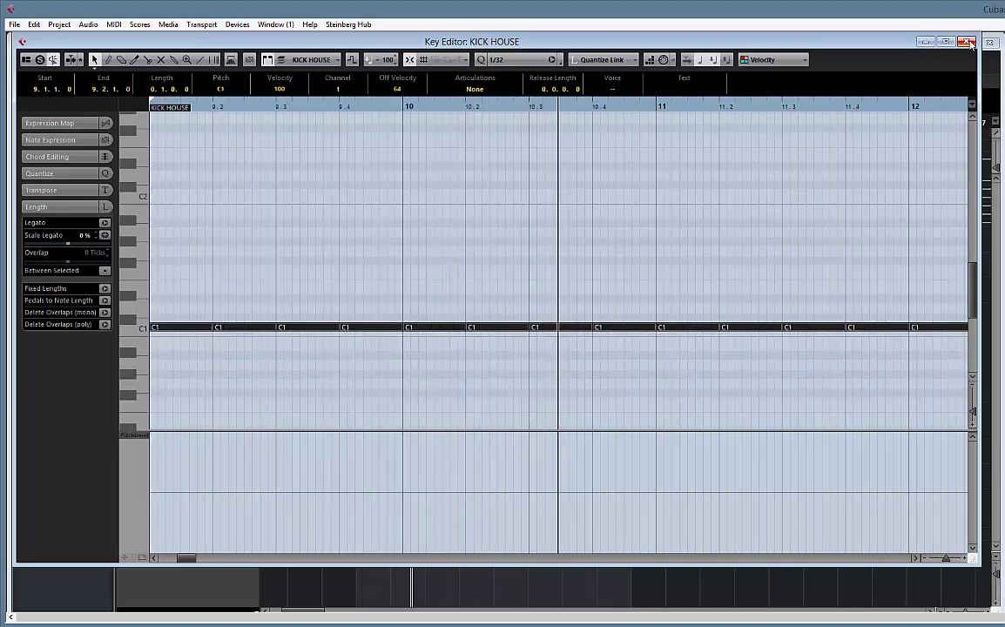
key(Up)
key(Up)
key(Up)
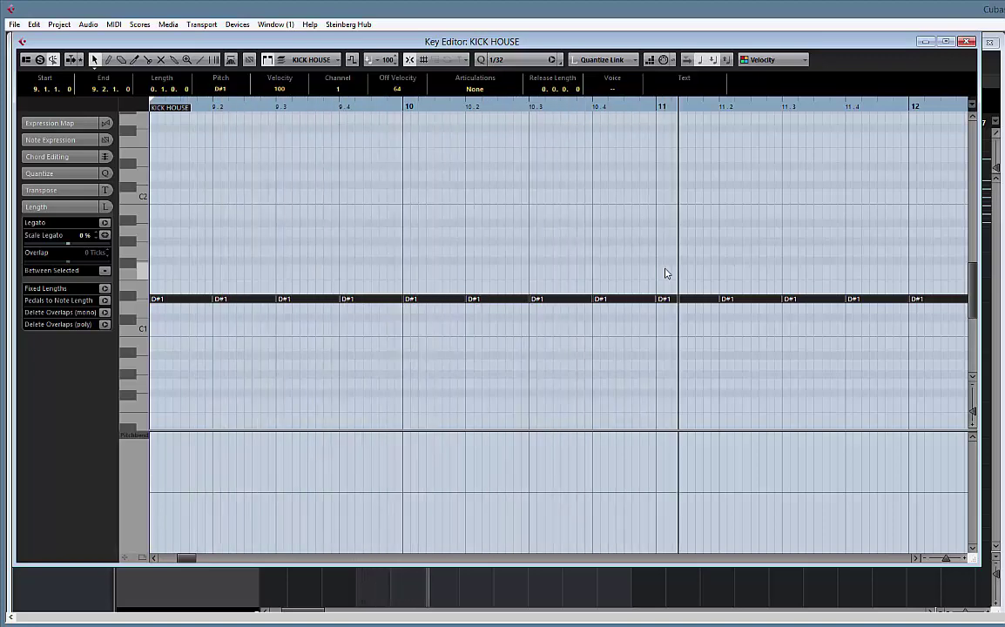
key(Up)
key(Up)
key(Up)
key(Up)
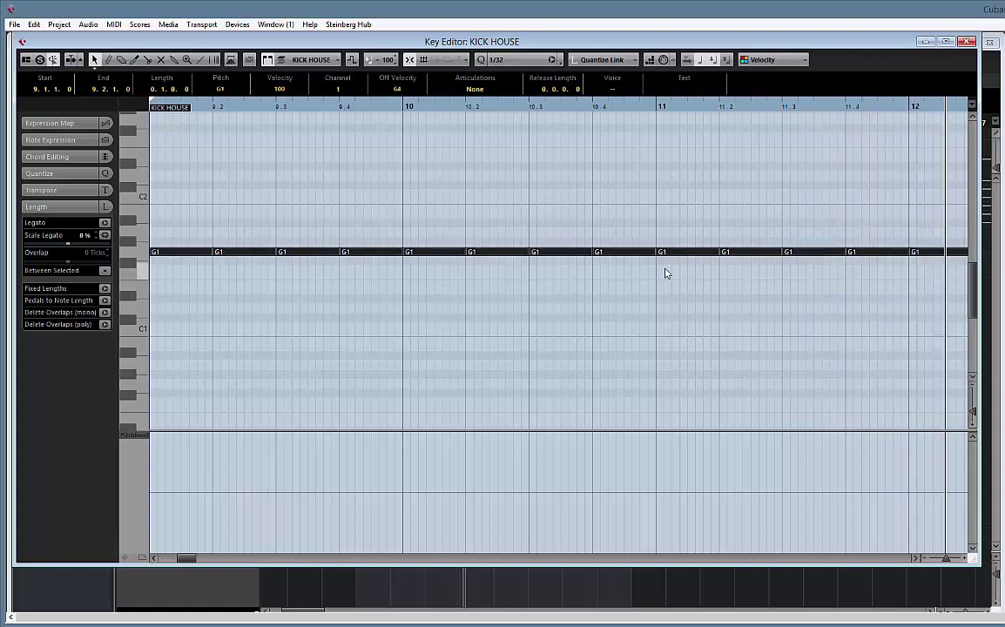
- Lower all the kick notes to D#1, audition them against the drop and close the Key Editor
key(Up)
key(Down)
key(Down)
key(Down)
key(Down)
key(Down)
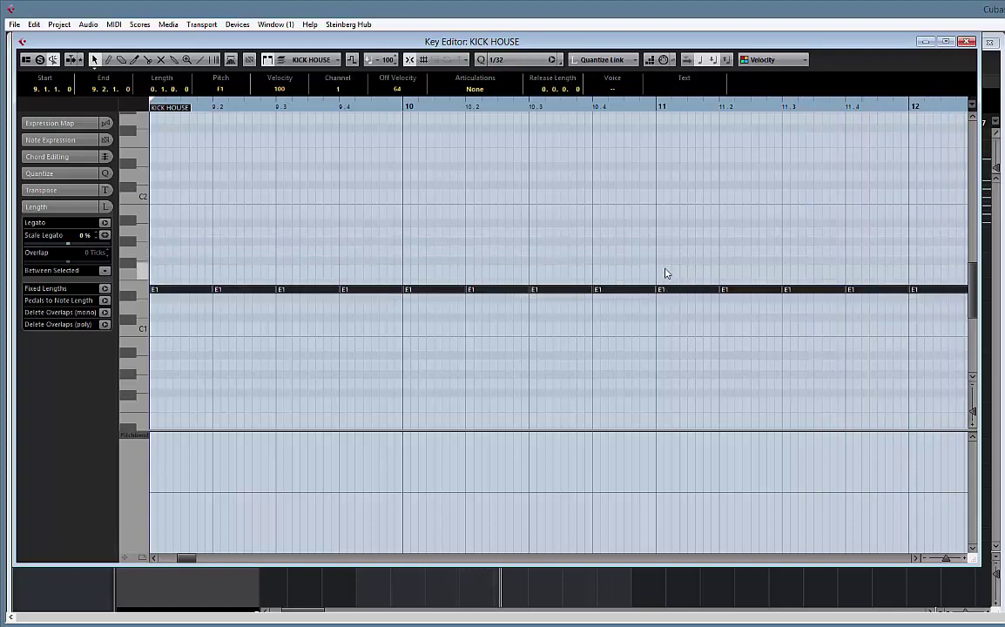
key(space)
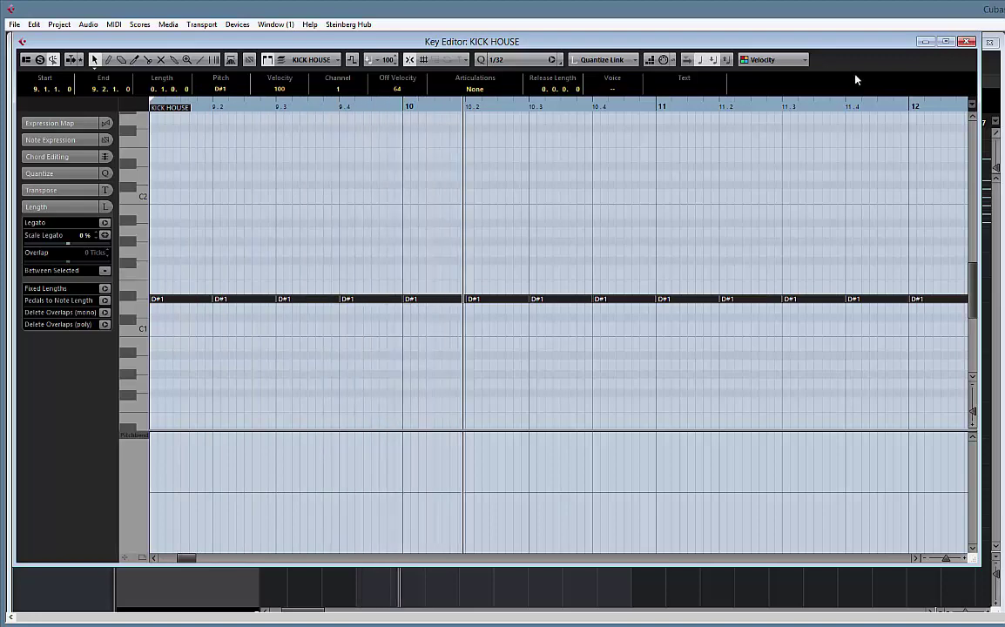
key(space)
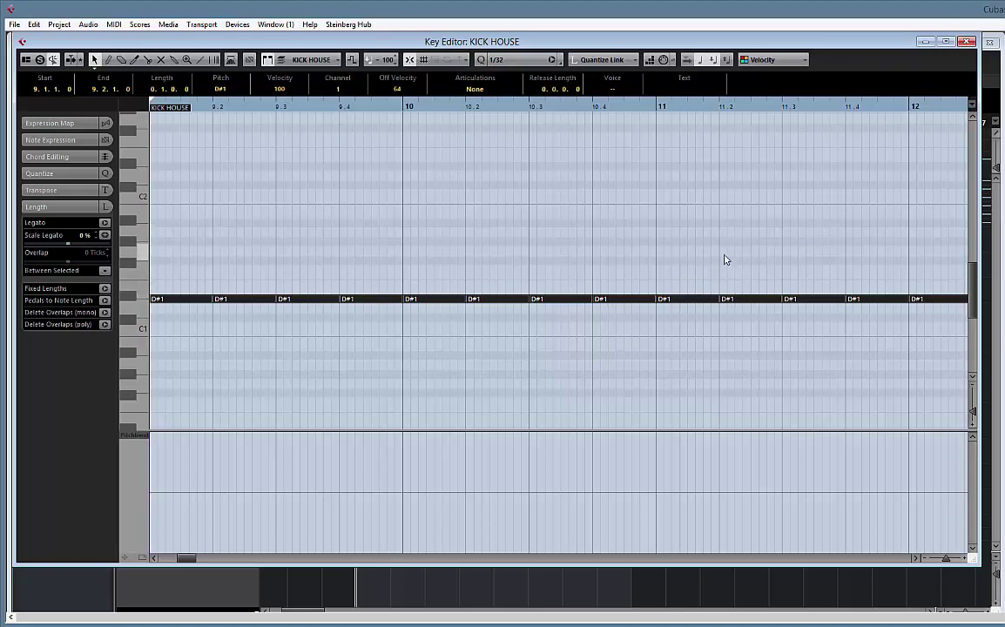
click(967, 42)
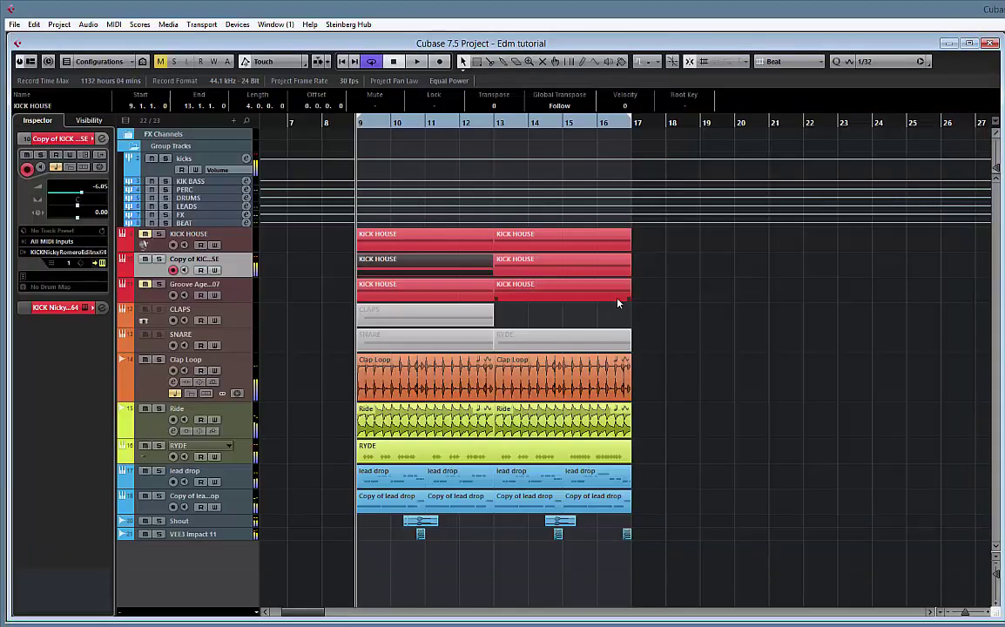
- Check the first lead drop part's notes, and transpose all notes of the first Copy of KICK HOUSE part to C1
double_click(384, 479)
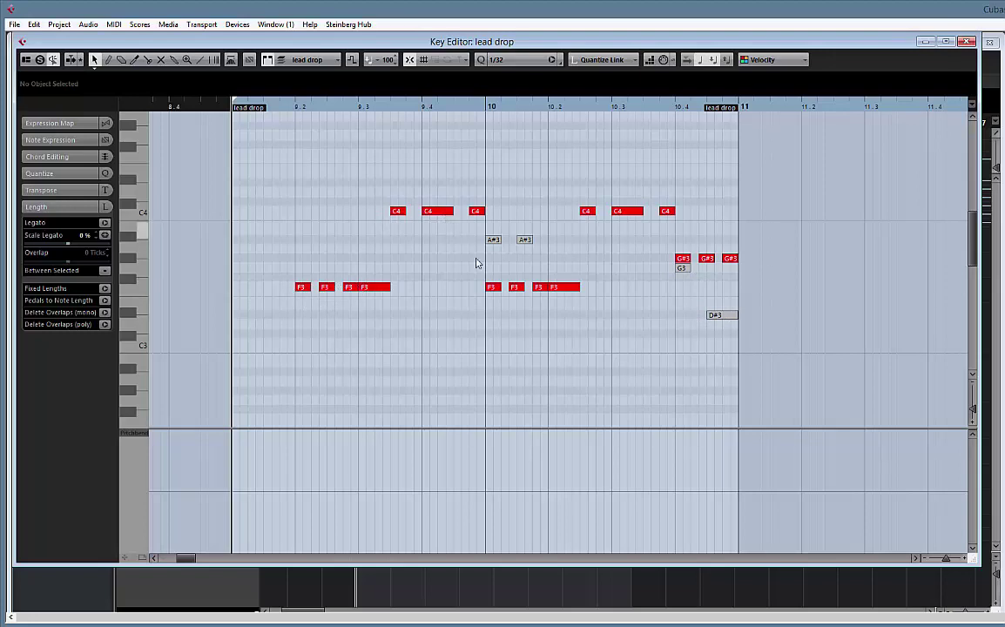
click(966, 43)
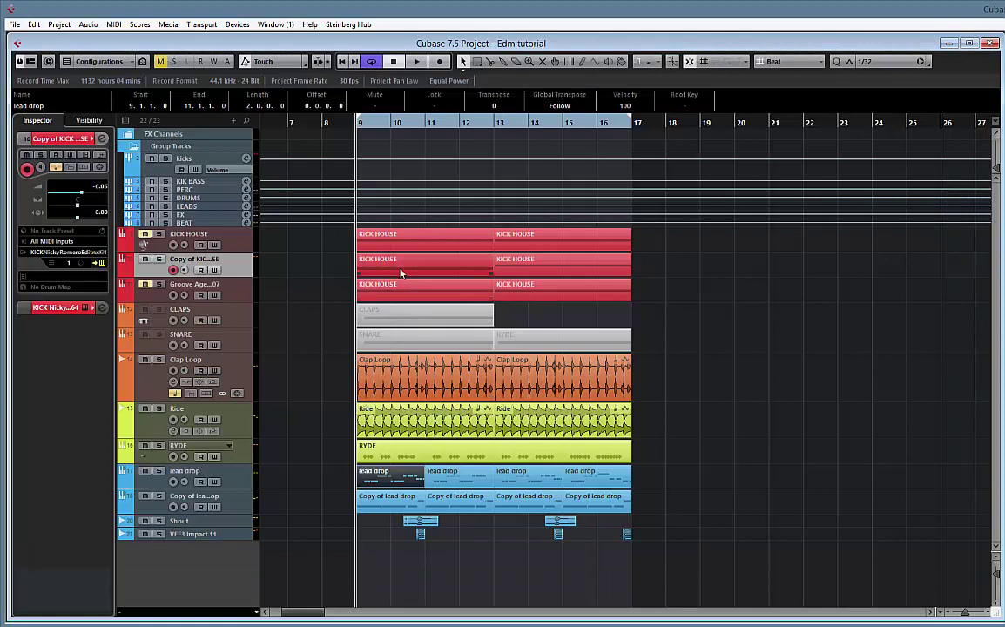
double_click(400, 274)
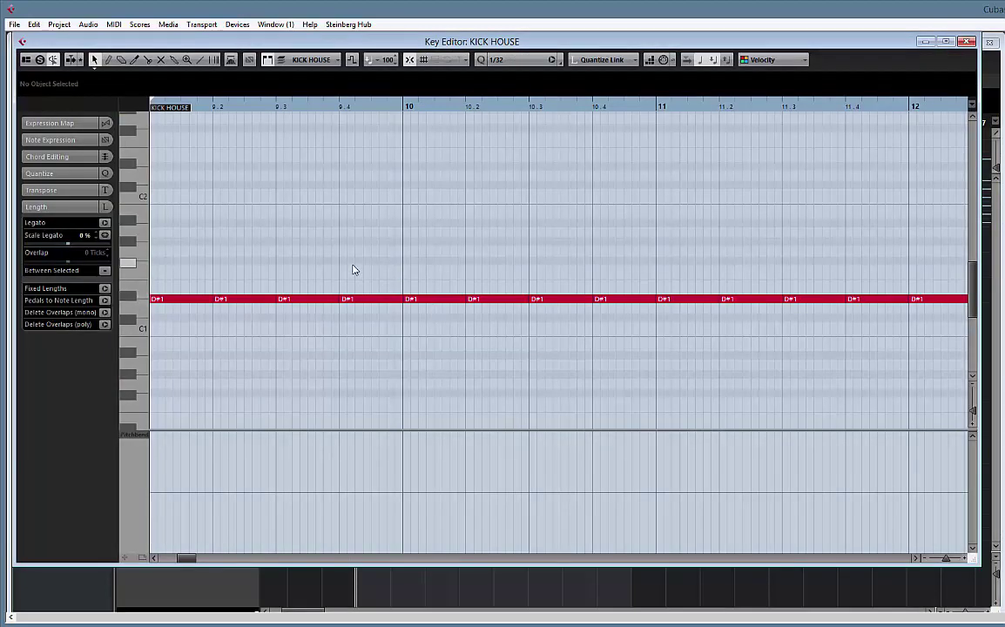
key(ctrl+a)
key(Down)
key(Down)
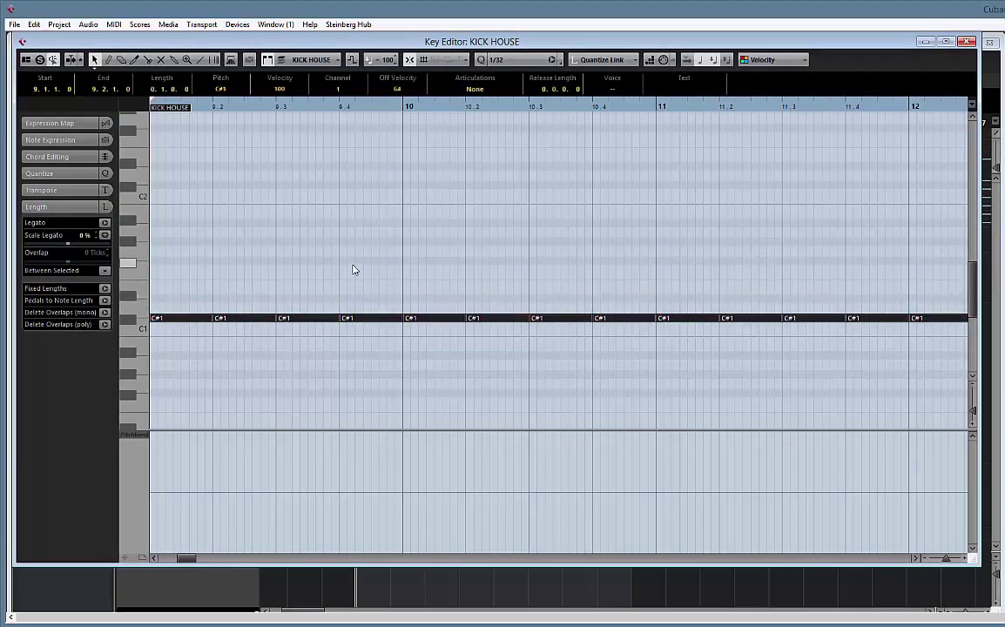
key(Down)
key(space)
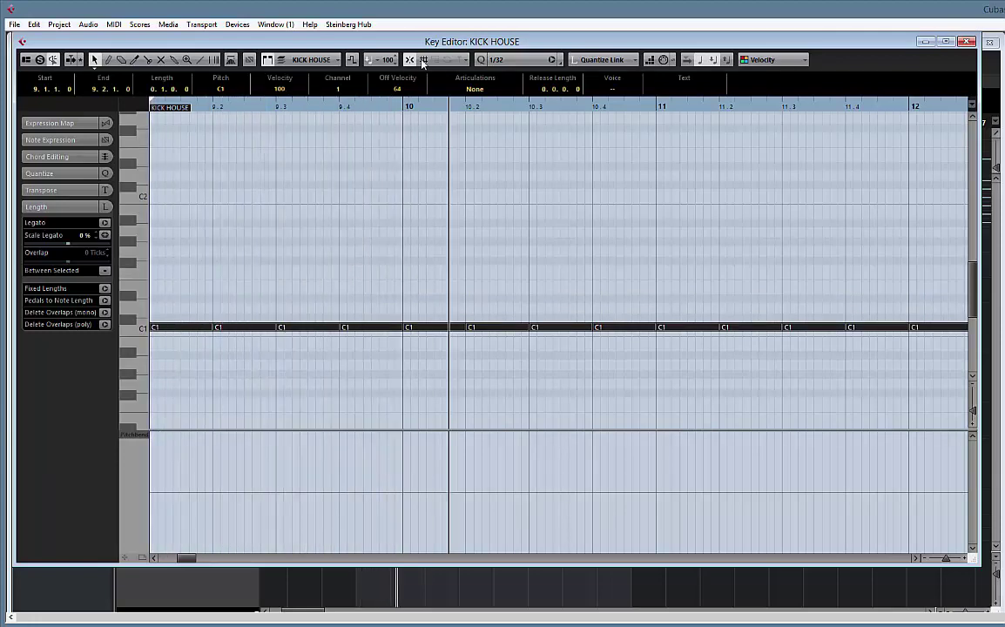
key(space)
click(966, 42)
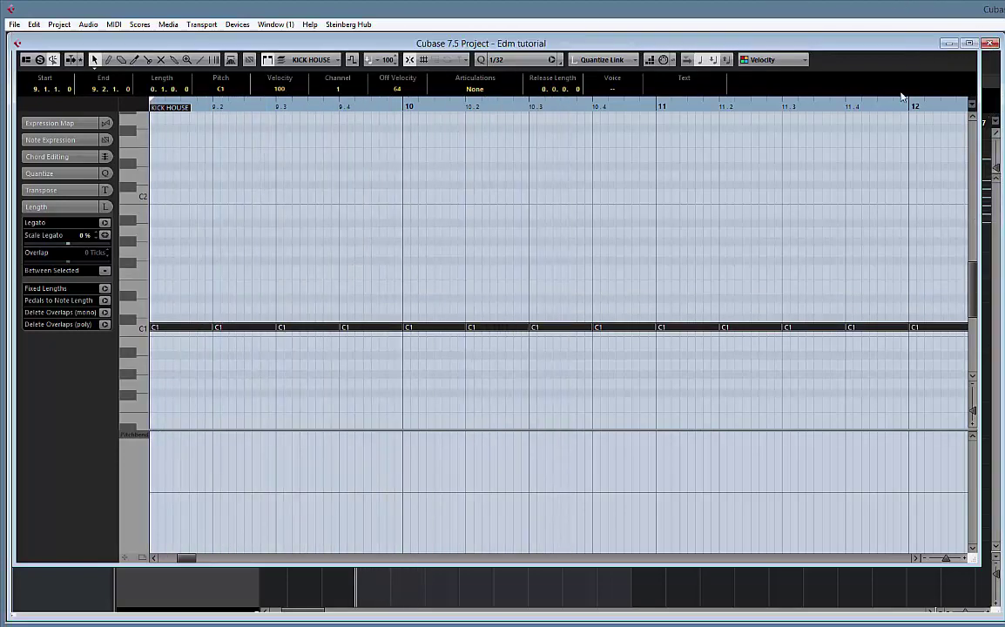
- Delete the second parts on the KICK HOUSE and Copy of KICK HOUSE tracks, and the first KICK HOUSE part
drag(661, 239, 548, 270)
key(Delete)
click(439, 245)
key(Delete)
- Move the remaining Copy of KICK HOUSE part up to the KICK HOUSE track at bar 9 and duplicate it to bar 13
drag(420, 265, 421, 240)
key(space)
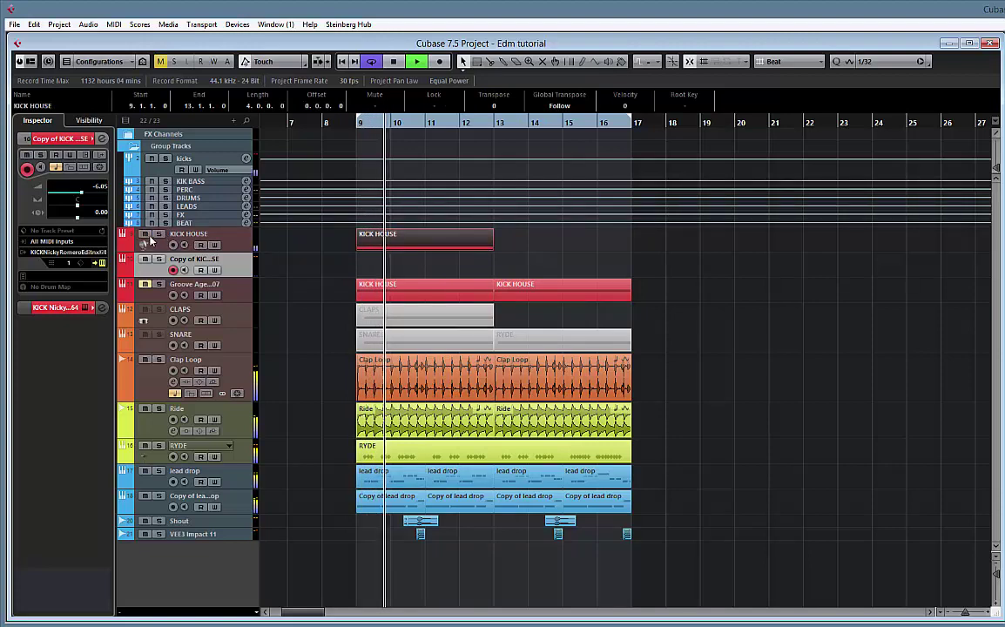
click(248, 246)
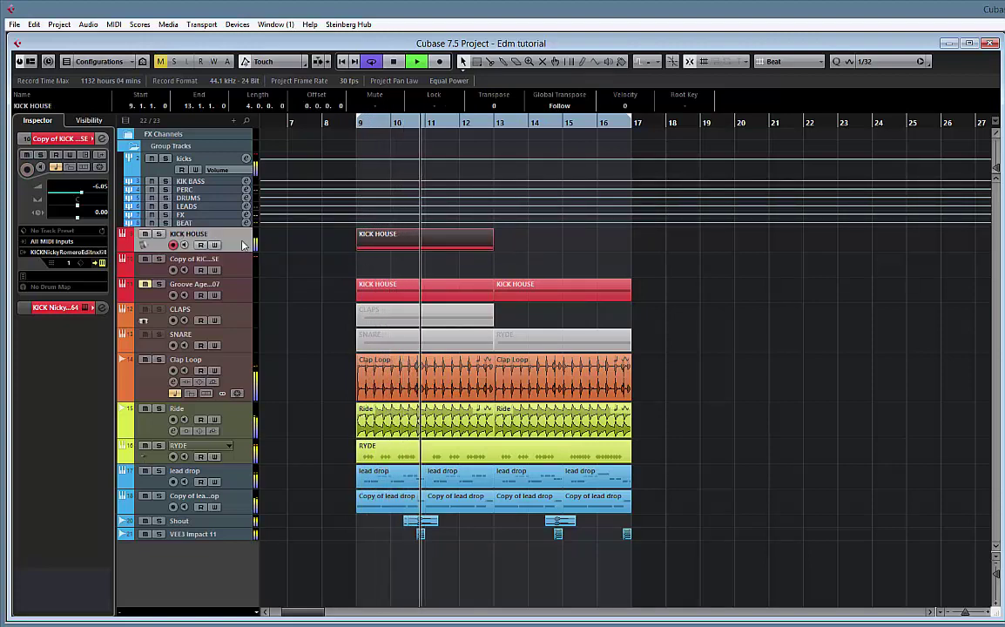
key(ctrl+d)
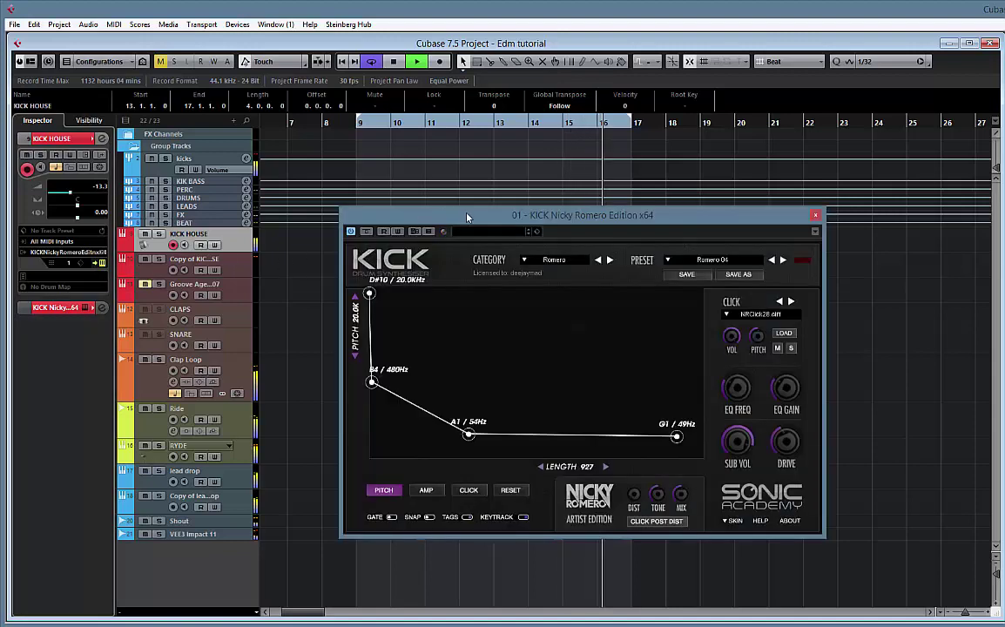
- Switch the KICK HOUSE track's KICK synth to the Analog preset category and raise the channel volume to about -3 dB
drag(422, 216, 387, 170)
click(522, 217)
click(512, 231)
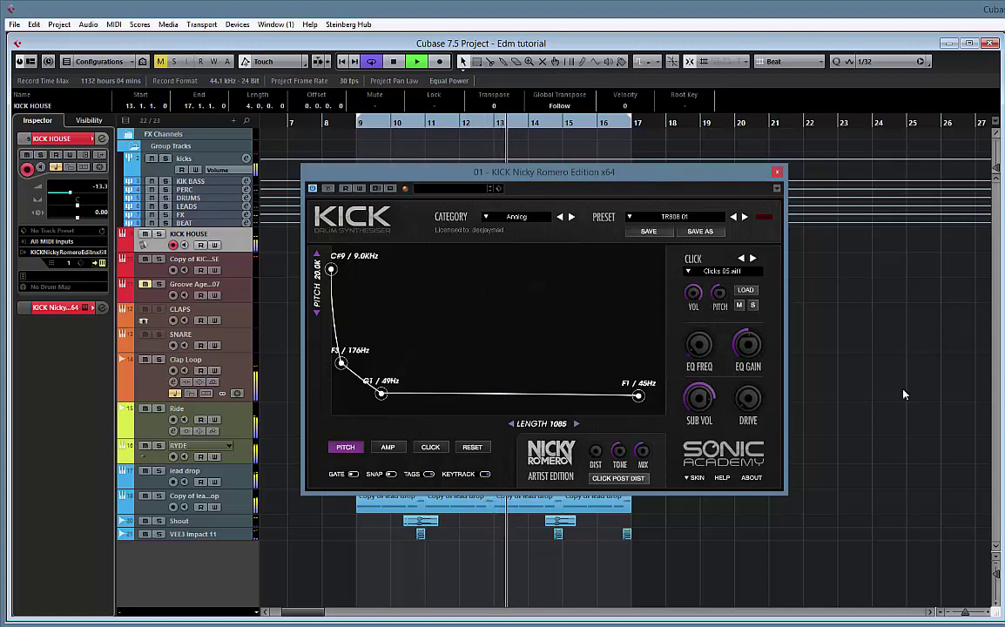
click(102, 139)
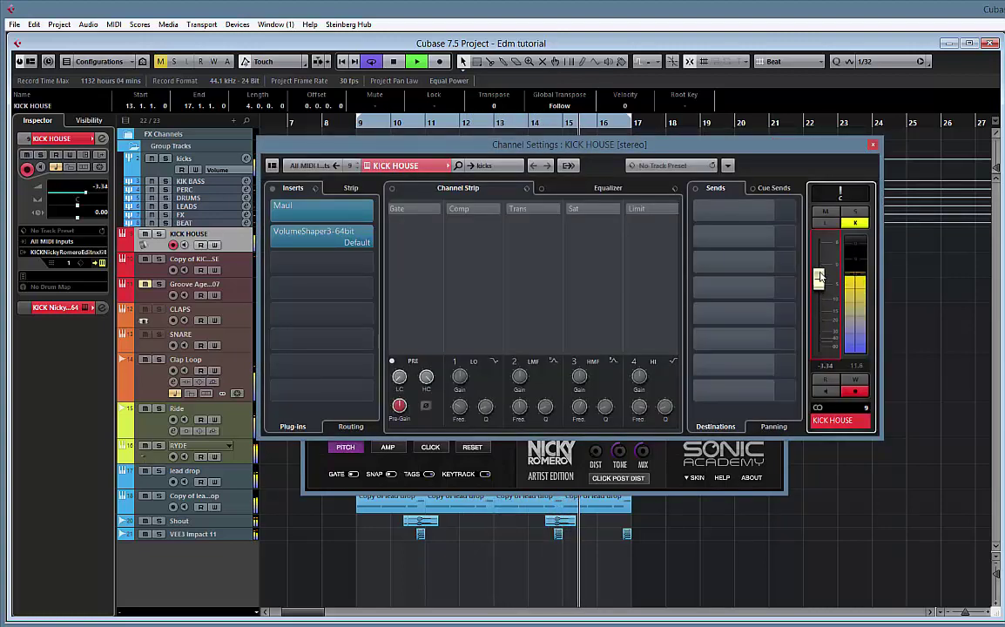
drag(819, 307, 819, 281)
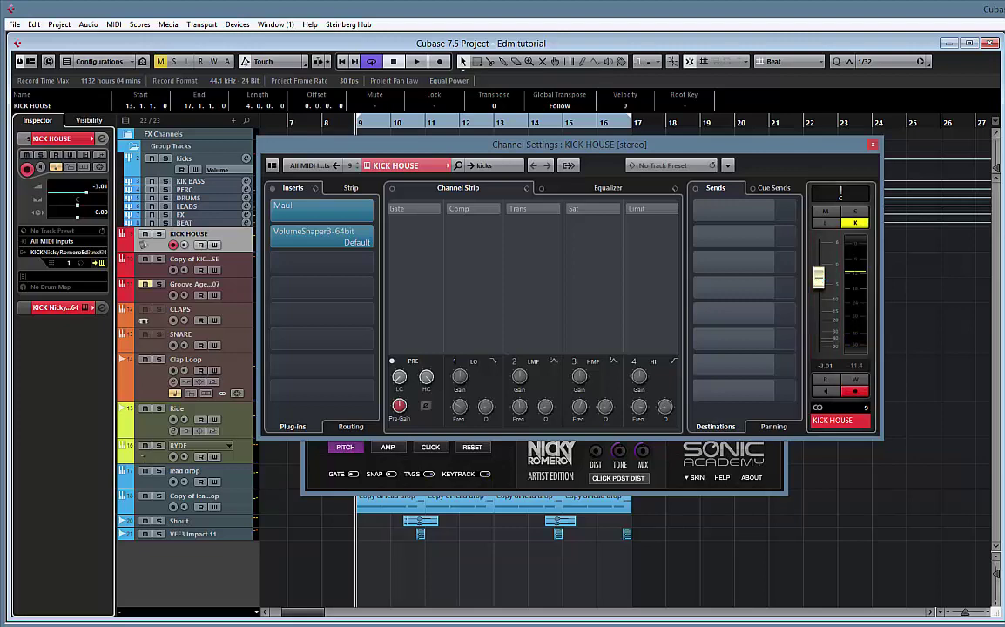
- Mute the lead drop and Copy of lead drop tracks and close the Channel Settings window
click(185, 471)
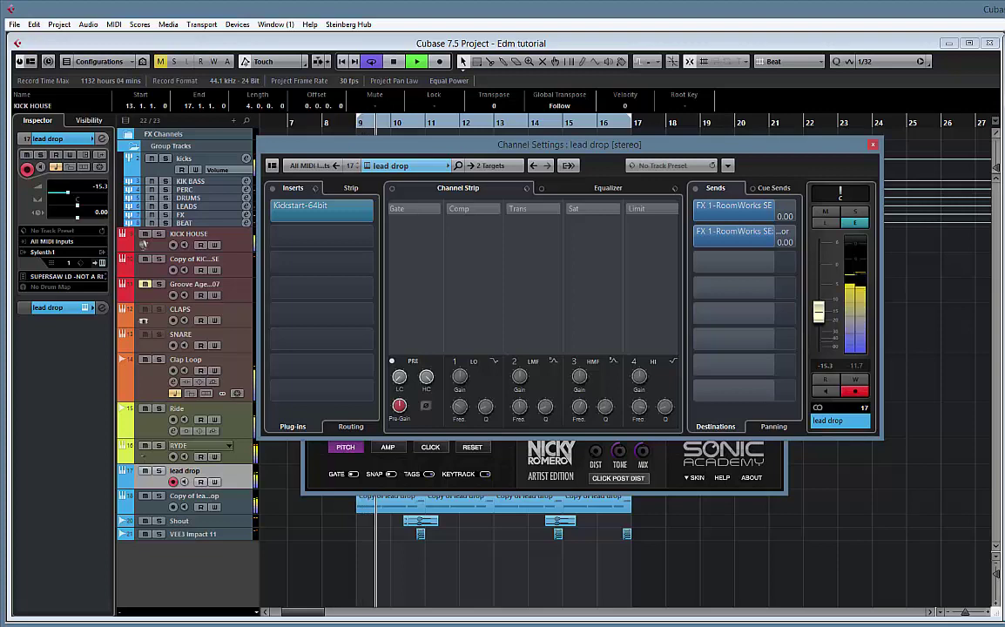
click(145, 471)
click(146, 496)
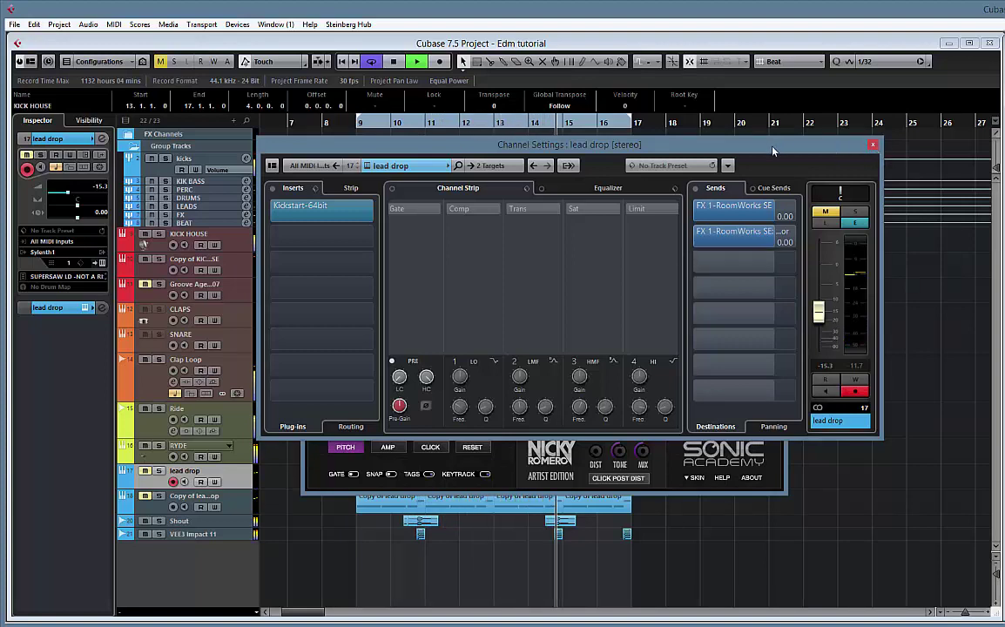
click(874, 146)
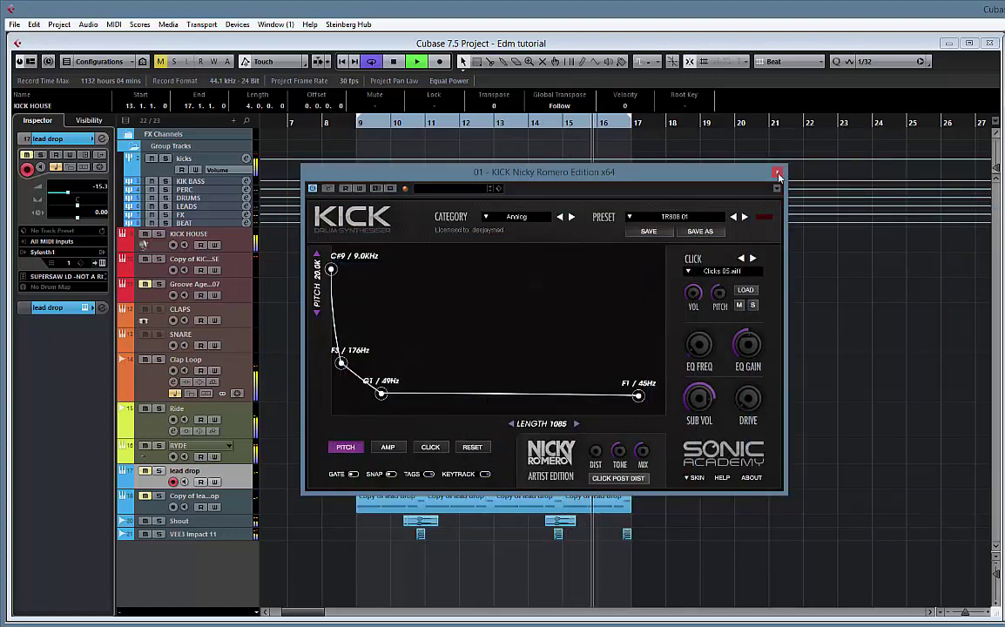
- Reshape KICK HOUSE's amp envelope with an added full-level point and an outward-curved decay, set the length to 1216, and close the synth
click(389, 446)
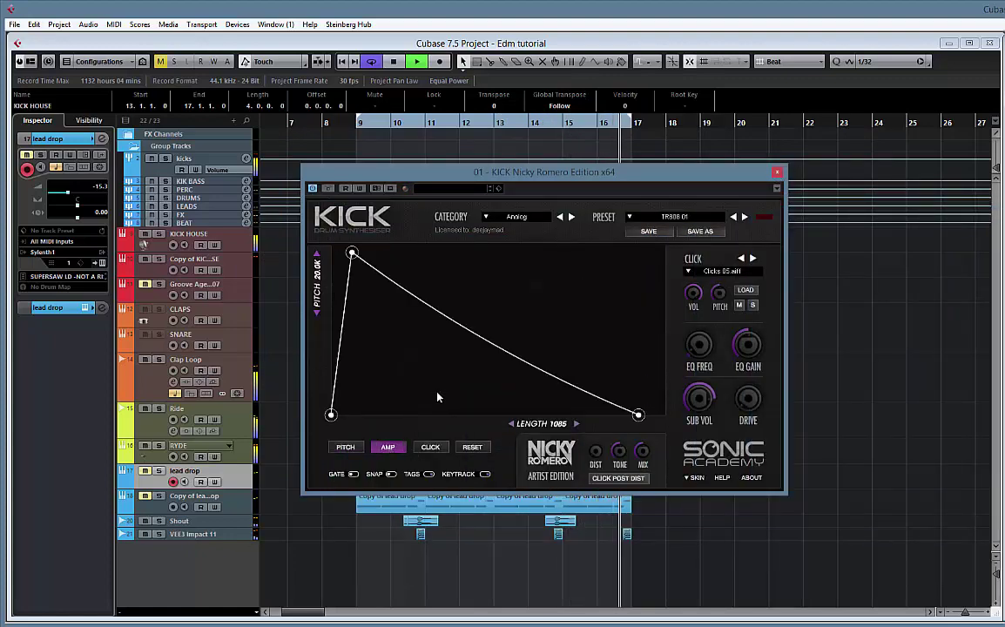
double_click(495, 348)
drag(496, 347, 550, 251)
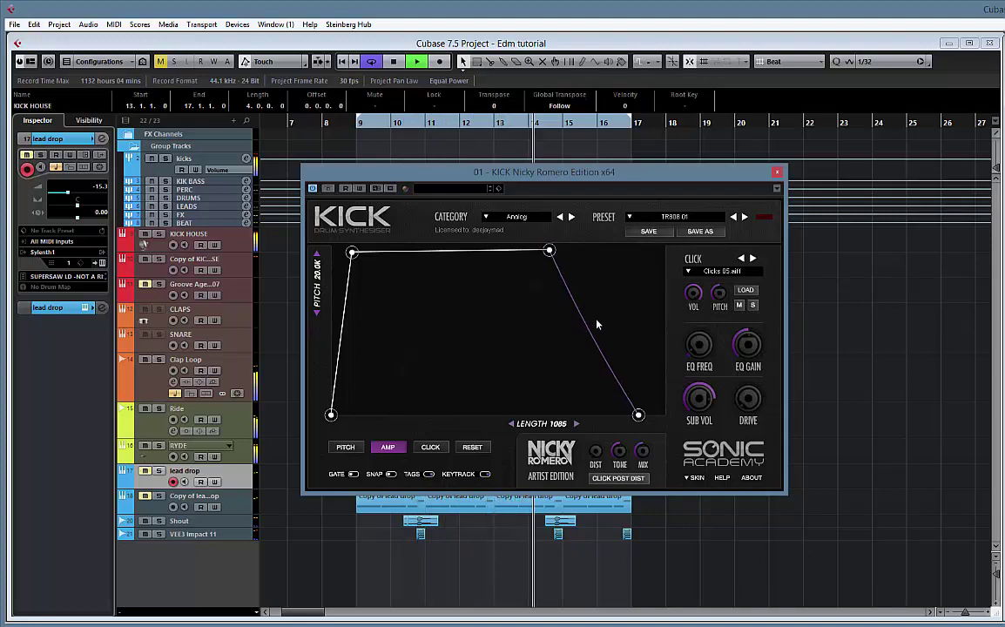
drag(595, 324, 644, 305)
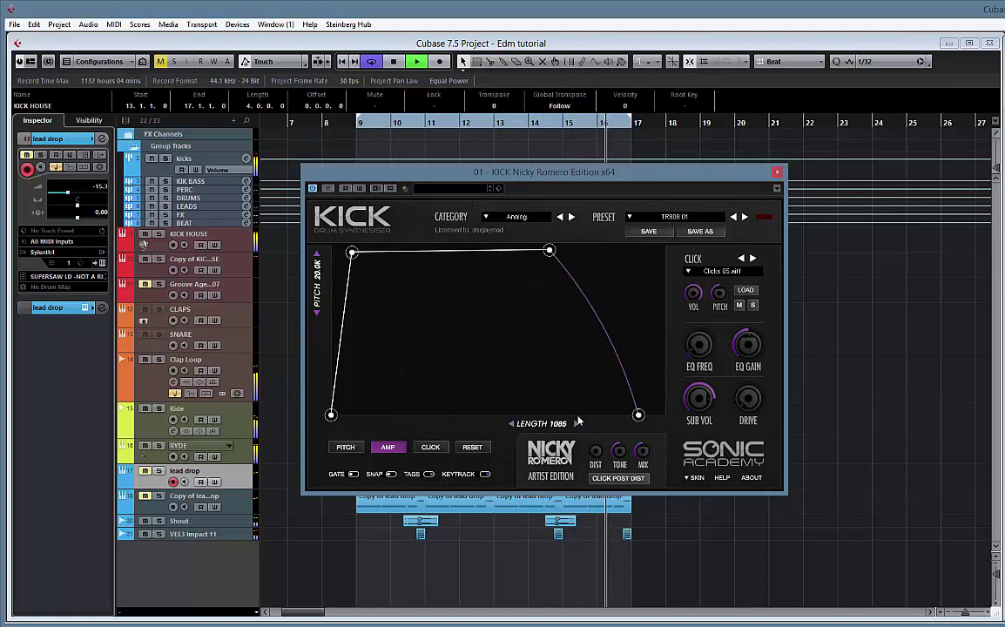
mouse_move(555, 424)
mouse_down()
mouse_move(584, 425)
mouse_move(563, 425)
mouse_up()
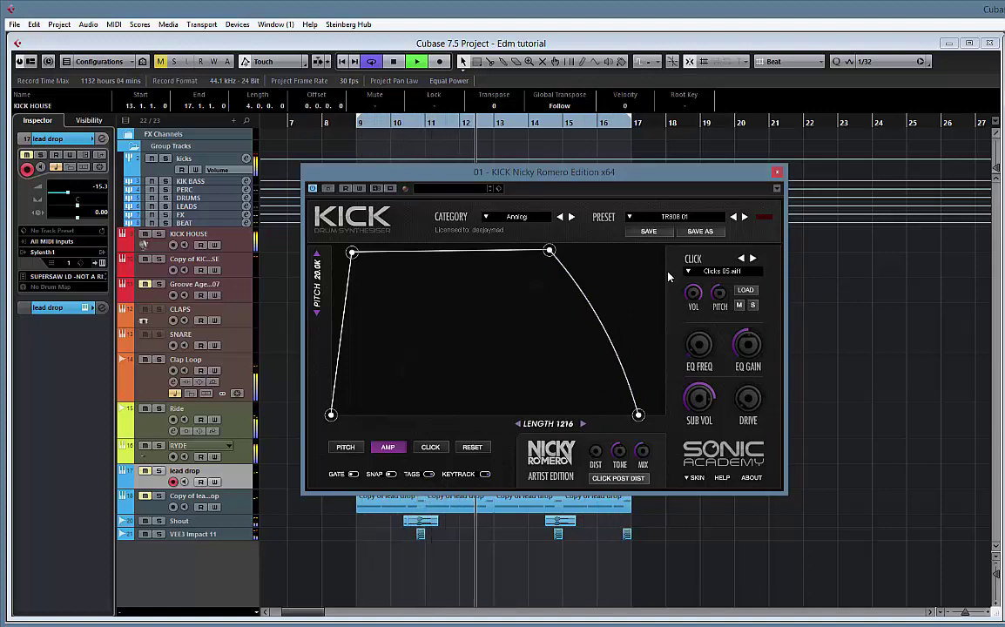
click(779, 174)
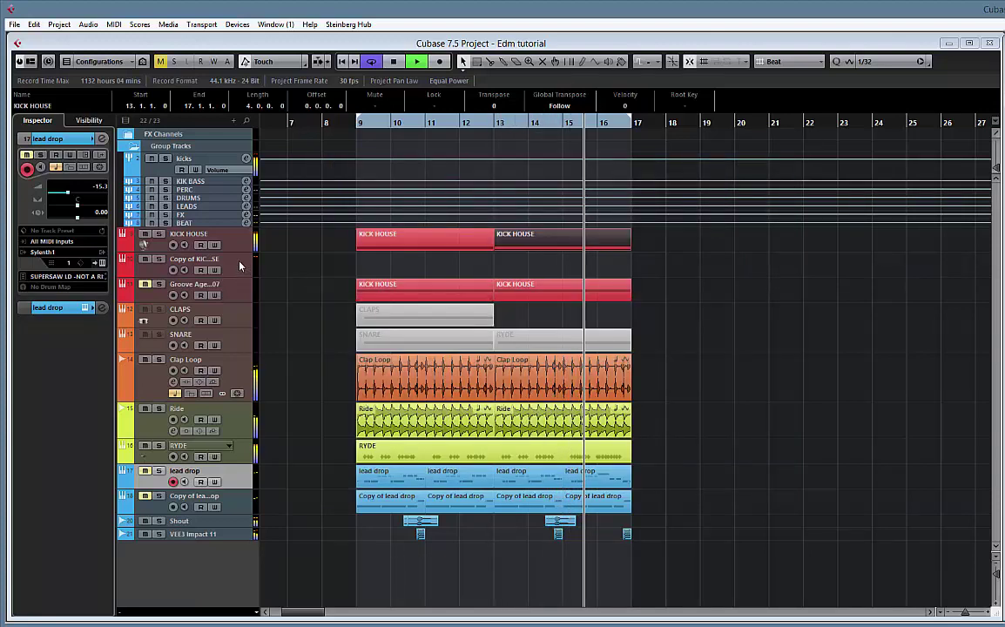
- Move both KICK HOUSE parts down to the Copy of KICK HOUSE track
click(366, 254)
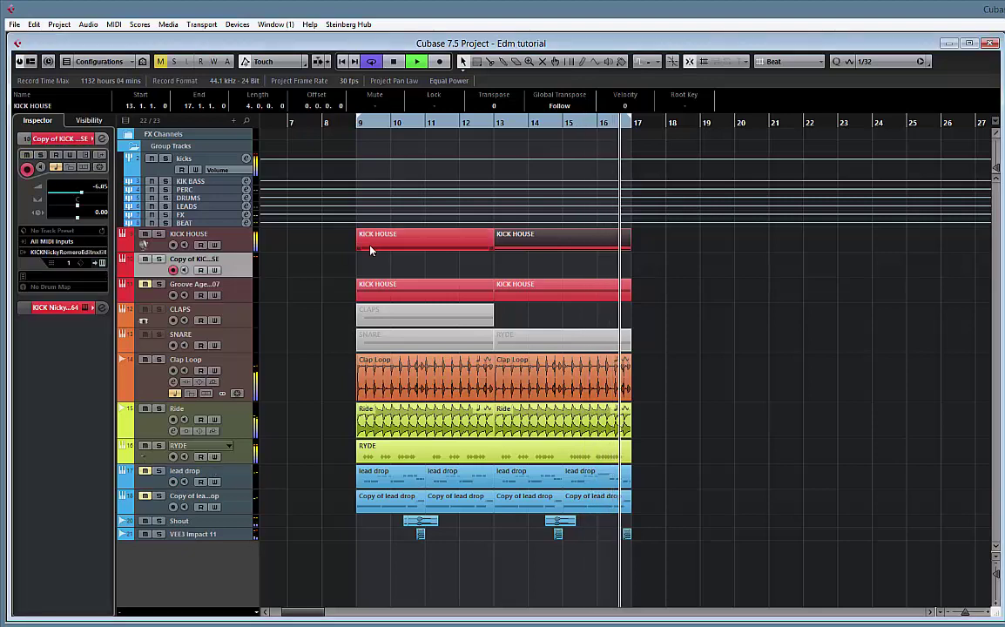
click(500, 251)
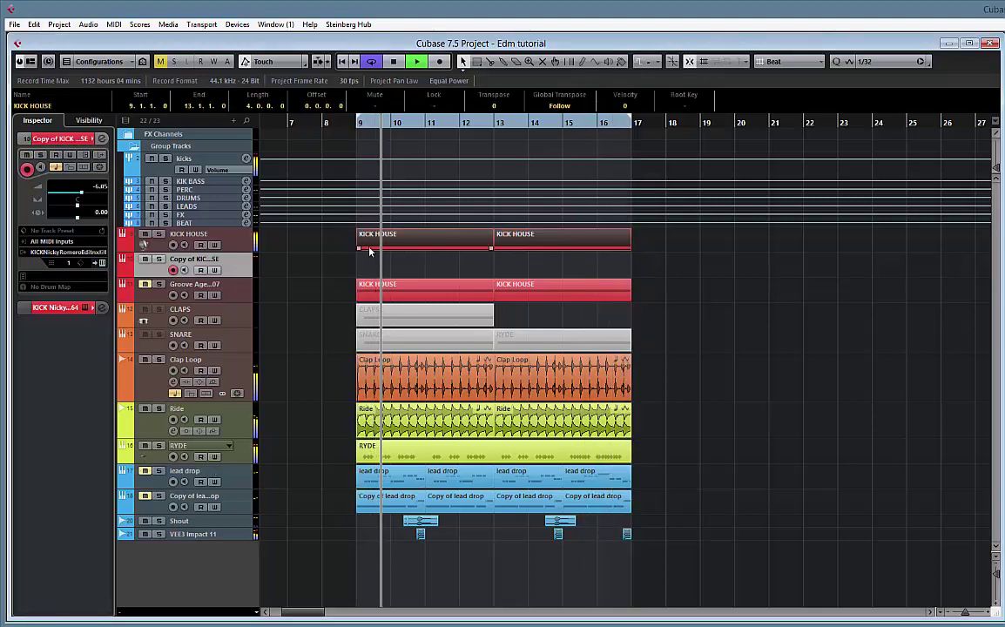
drag(381, 242, 383, 267)
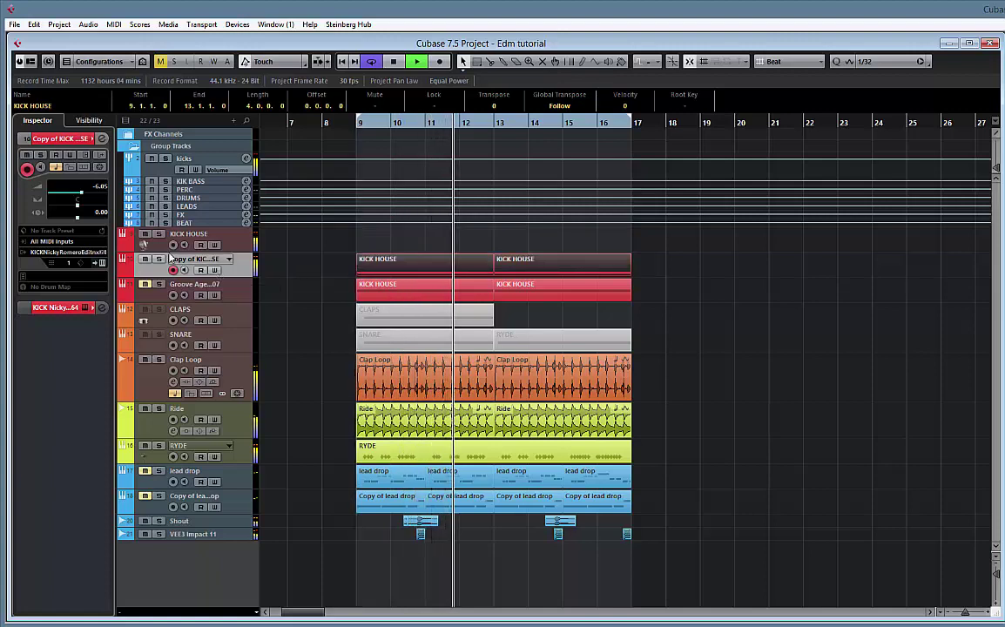
- Shorten the amp envelope's plateau in Copy of KICK HOUSE's synth, and load the Romero 01 preset from the Romero category
click(102, 263)
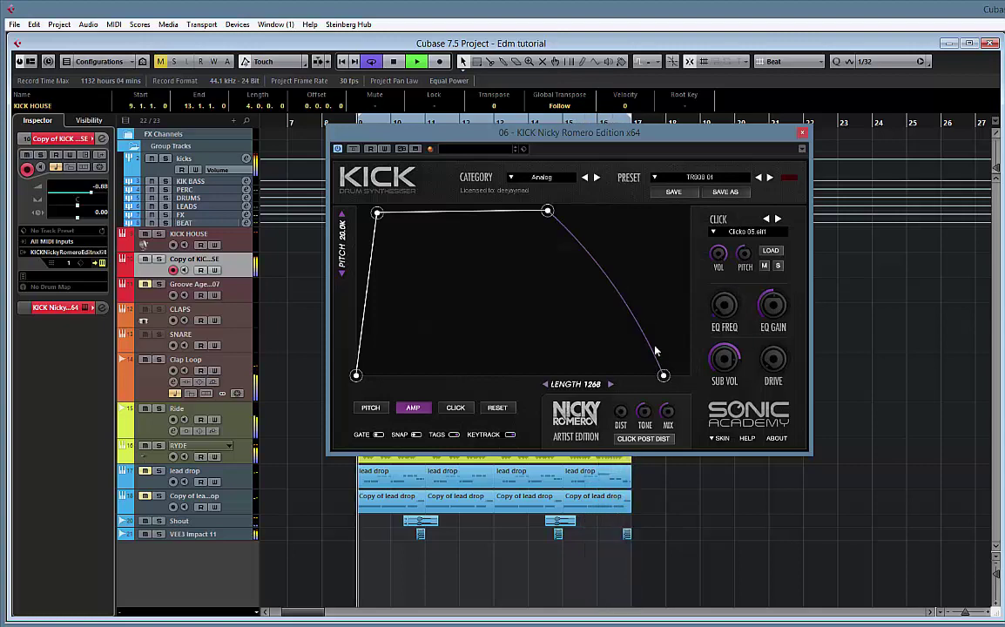
drag(547, 211, 477, 211)
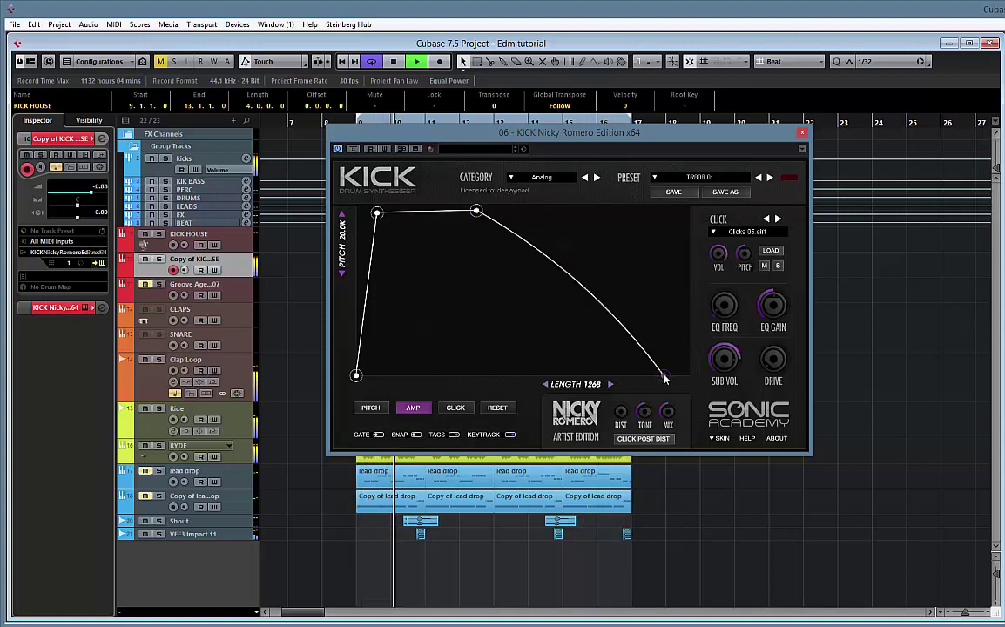
click(552, 180)
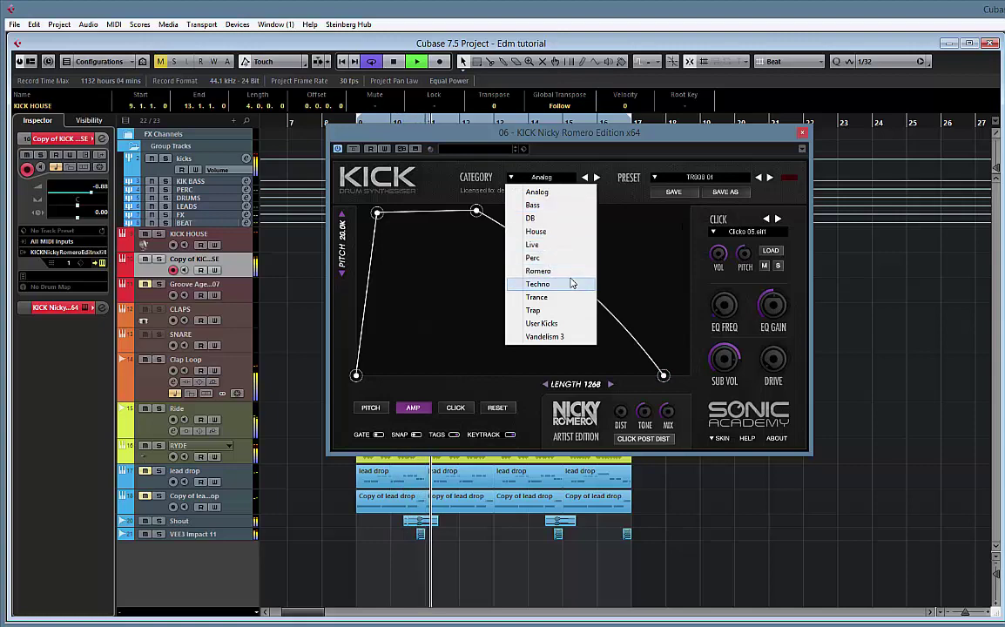
click(548, 271)
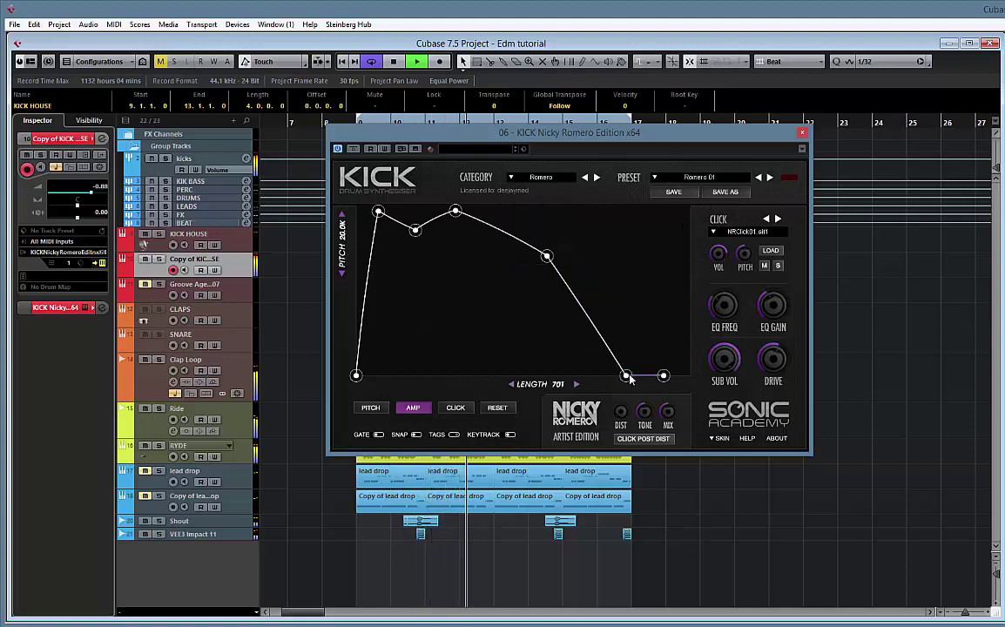
- Reshape the Romero 01 amp envelope so it holds near full level and falls steeply to zero around mid-length
drag(626, 376, 561, 376)
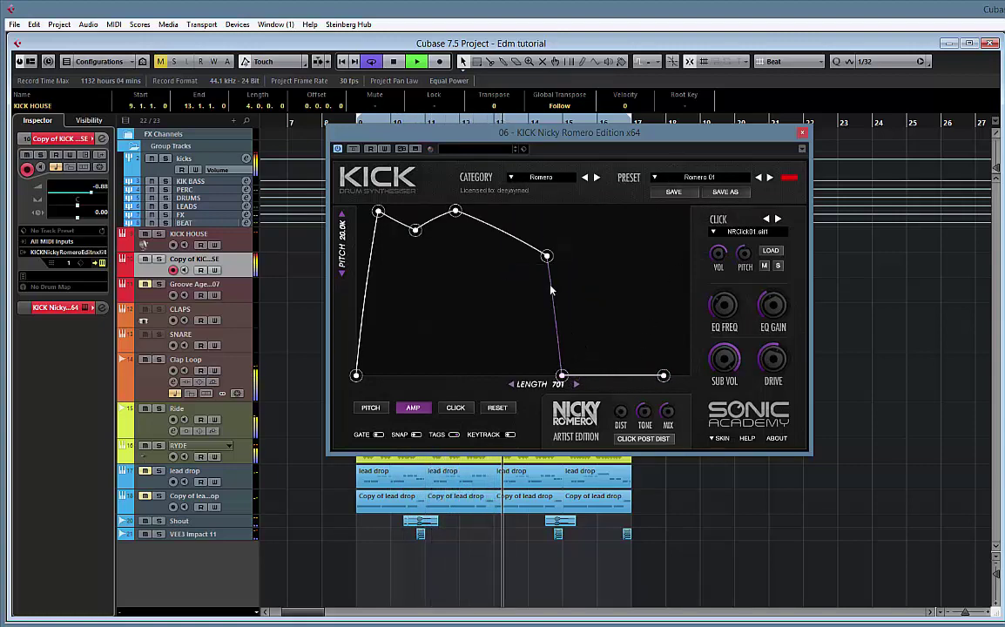
drag(545, 255, 533, 216)
drag(562, 377, 556, 377)
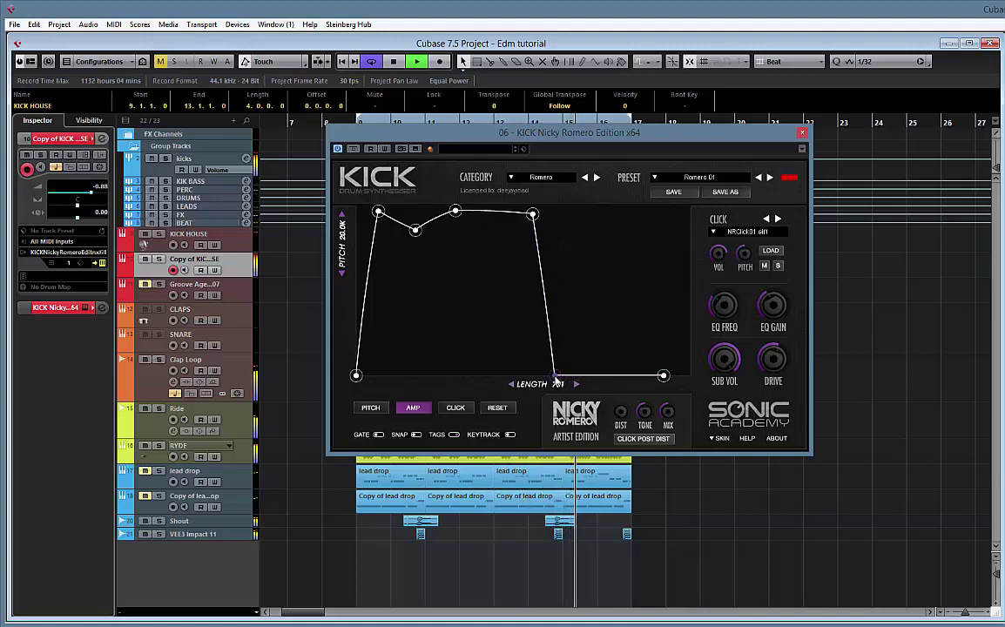
drag(533, 214, 518, 213)
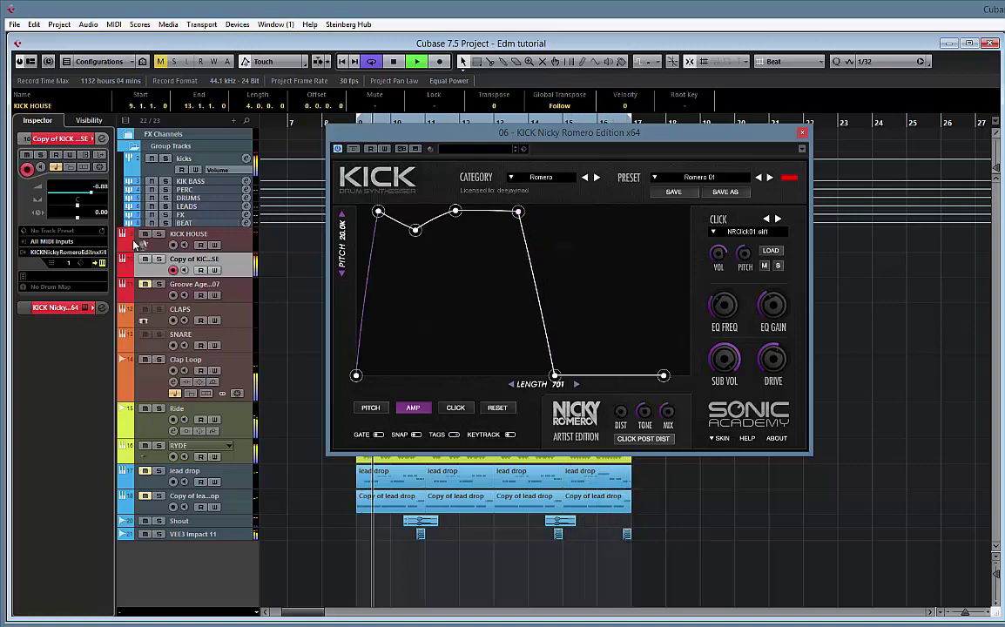
- Undo the move of the kick parts, copy both from KICK HOUSE onto Copy of KICK HOUSE instead, and close the KICK synth
drag(380, 127, 568, 313)
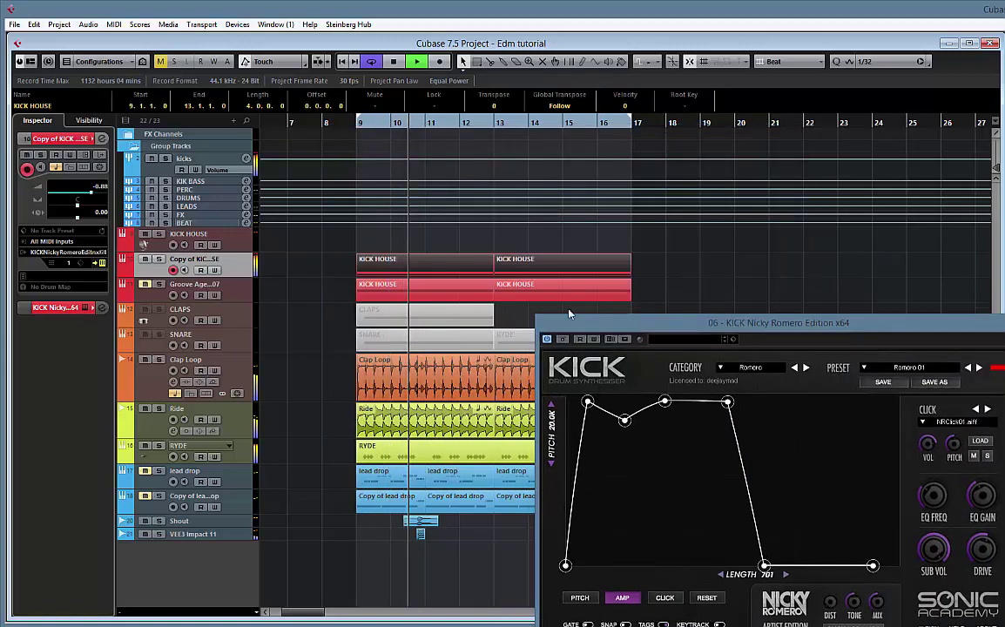
click(407, 259)
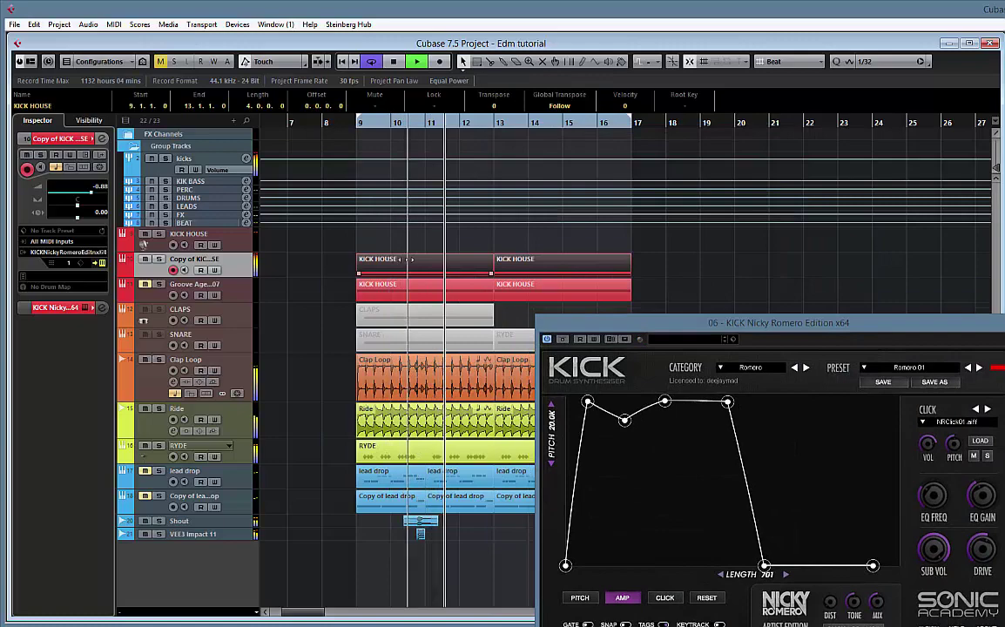
mouse_move(407, 260)
mouse_down()
mouse_move(409, 247)
mouse_move(403, 264)
mouse_up()
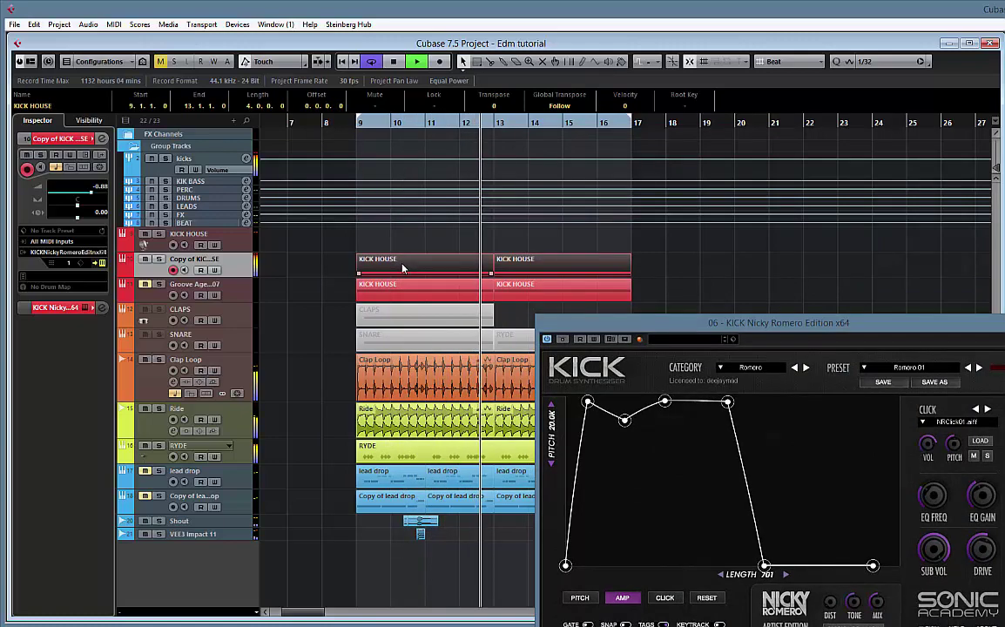
key(ctrl+z)
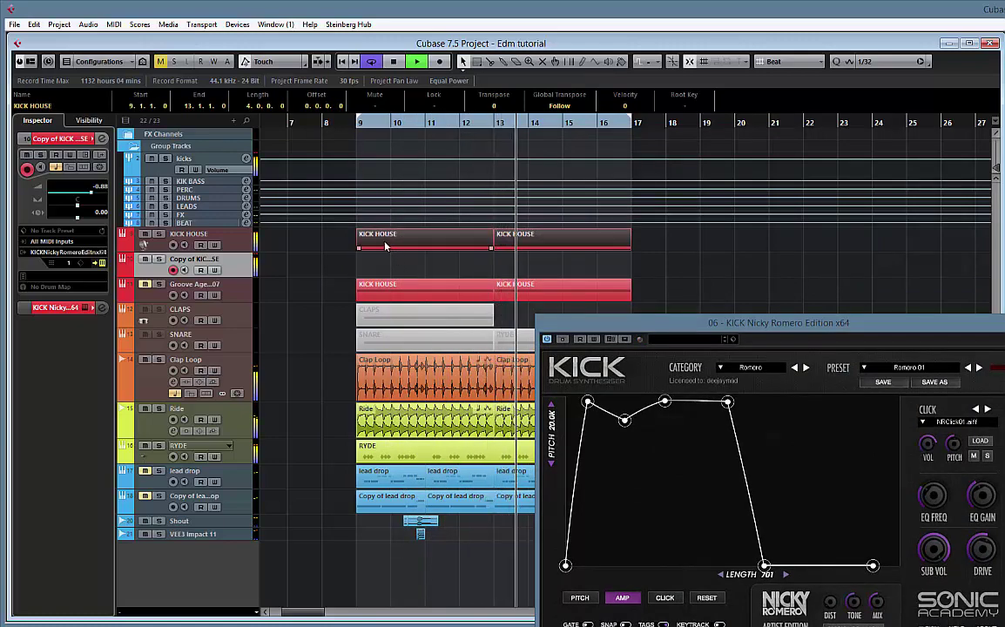
drag(381, 246, 385, 260)
drag(640, 330, 496, 243)
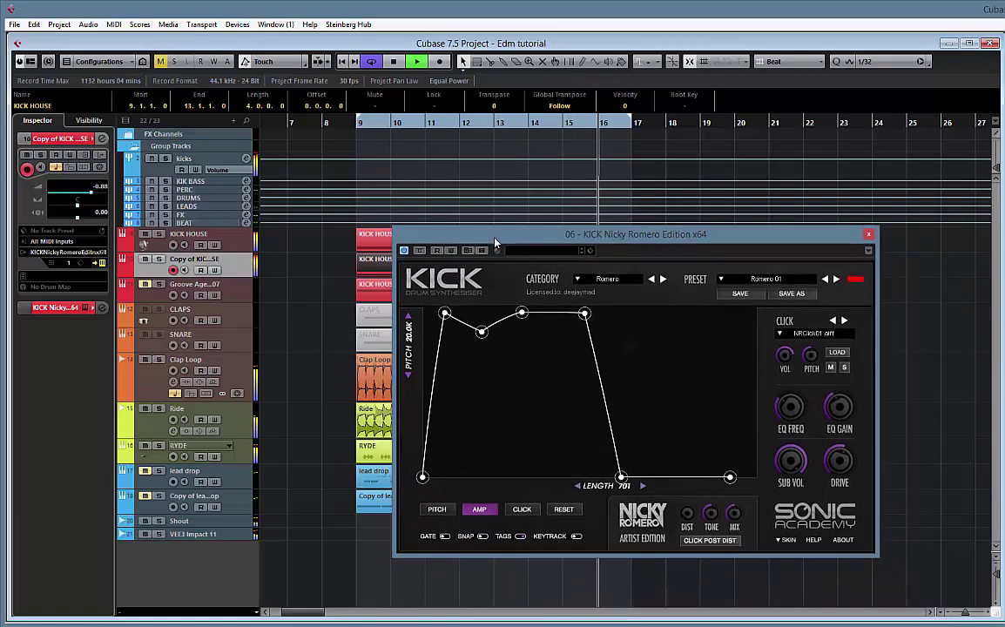
click(868, 236)
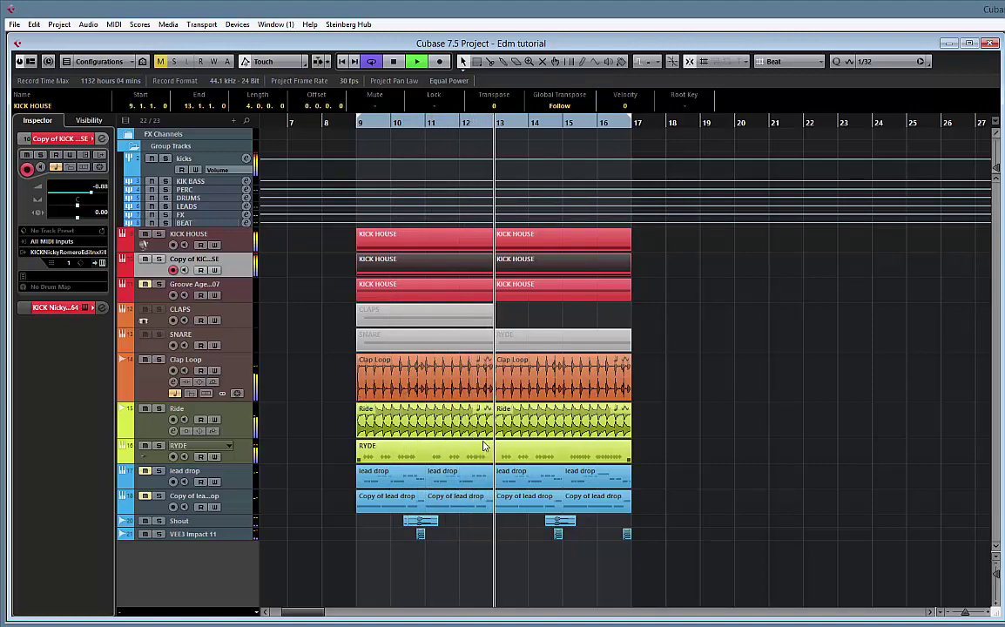
- Open the RYDE part in the Drum Editor and move the third High Tom note after 11.2 to 11.2.4.0
key(KP_1)
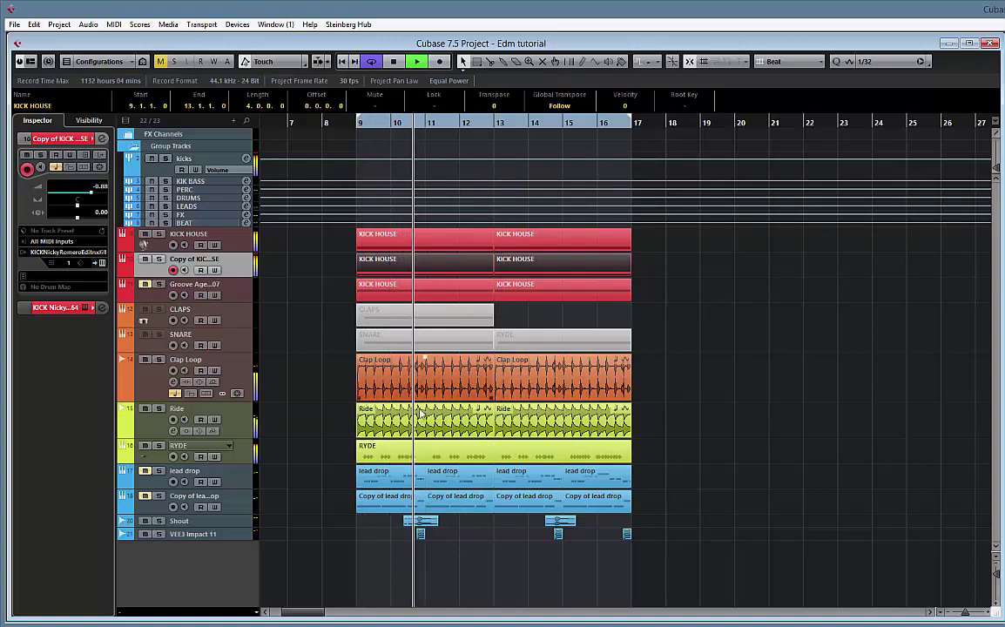
double_click(405, 457)
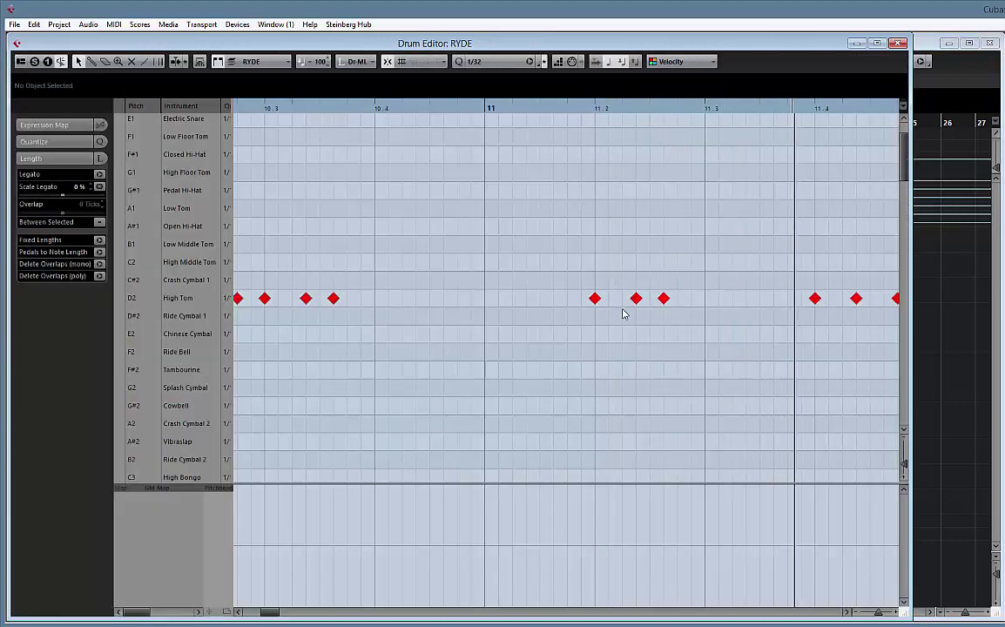
drag(610, 298, 625, 302)
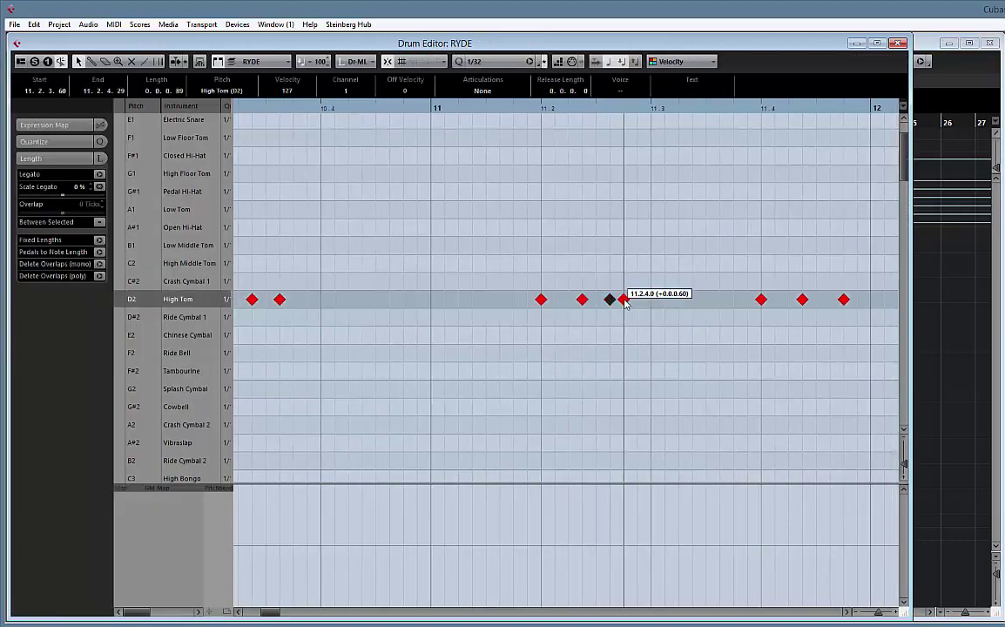
click(490, 108)
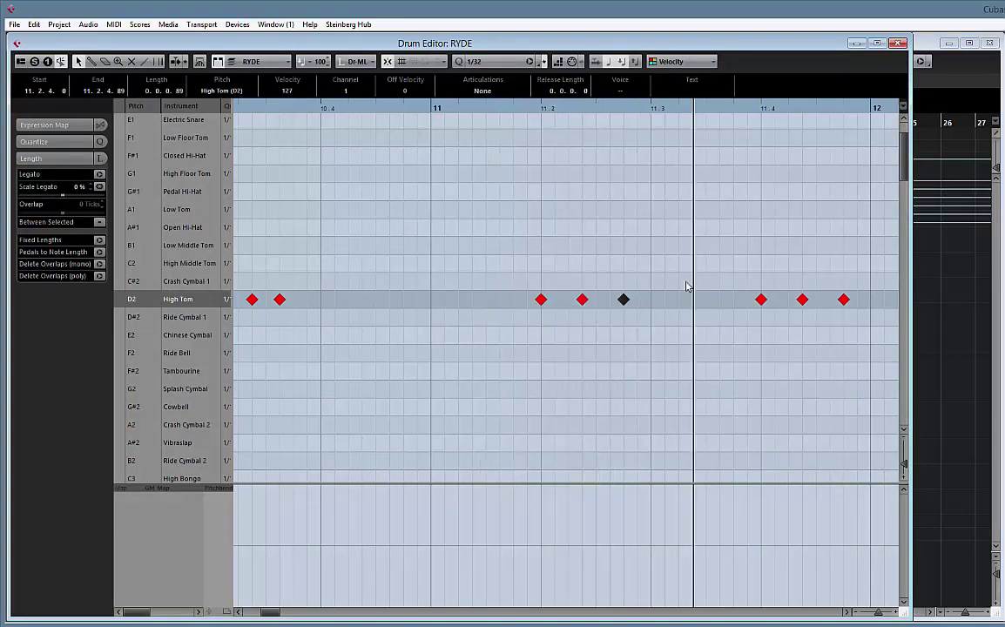
drag(679, 284, 284, 273)
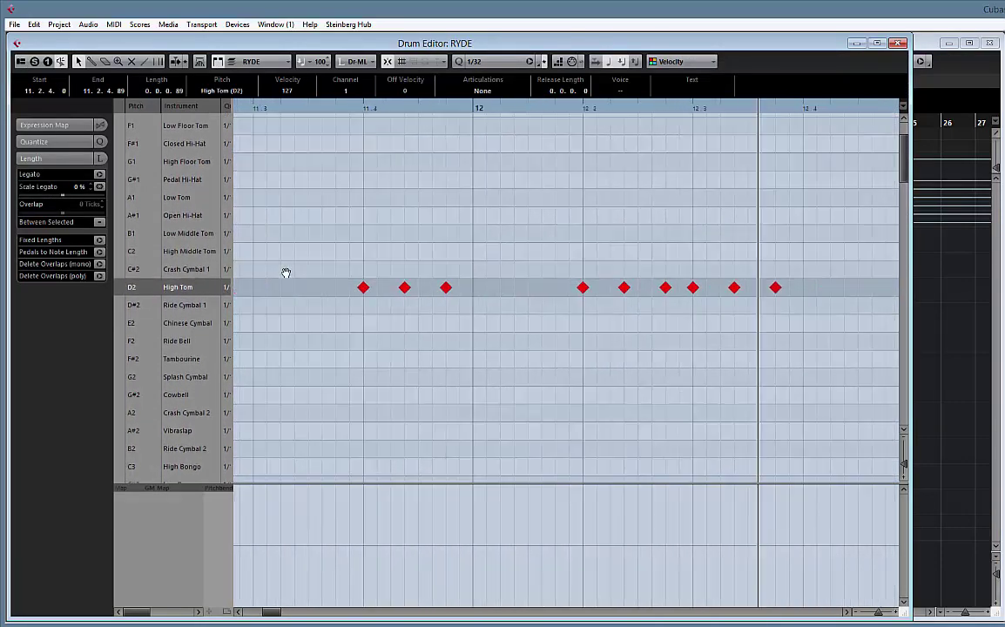
- Move the third High Tom note after 15.3 in the RYDE part to 15.3.4.0
drag(517, 269, 209, 264)
drag(591, 261, 323, 261)
drag(623, 252, 374, 250)
drag(673, 243, 403, 246)
drag(764, 248, 554, 249)
drag(693, 249, 413, 247)
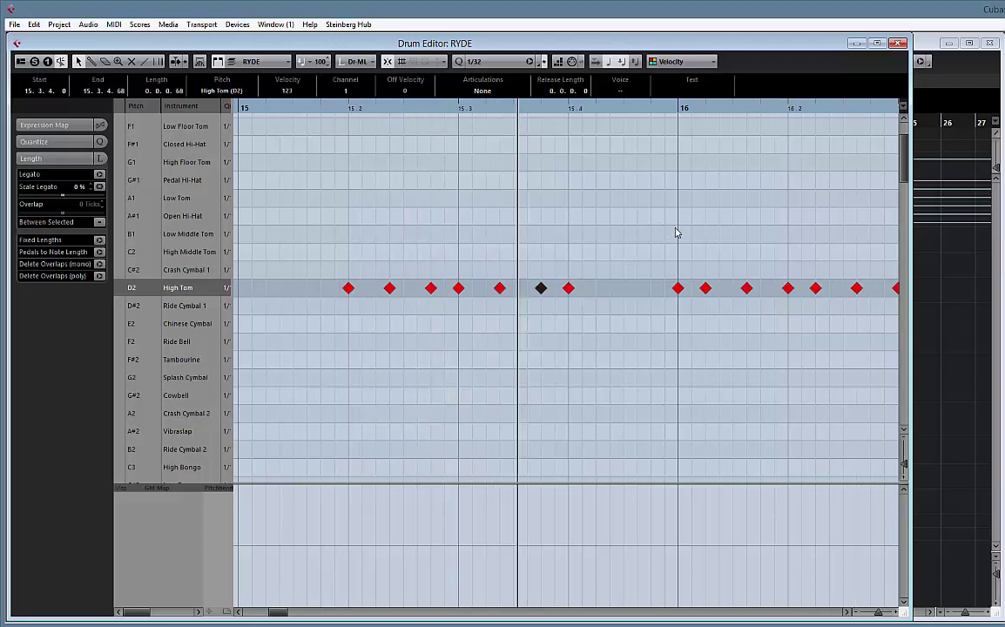
- Respace the High Tom notes in the first three beats of bar 16, placing the last at 16.3.2.60 and 16.3.4.0
drag(696, 231, 459, 228)
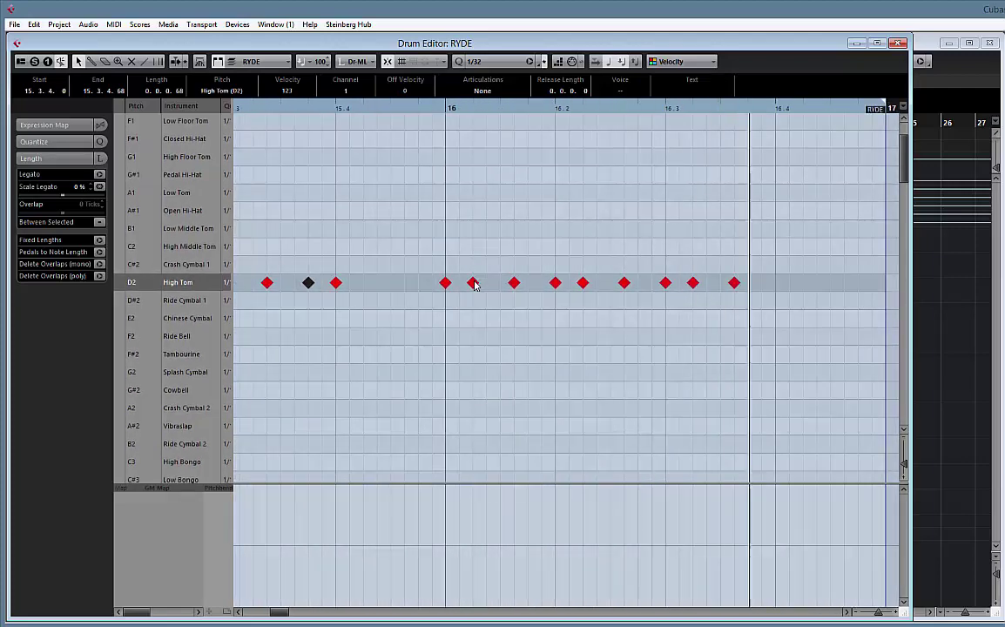
drag(476, 284, 487, 284)
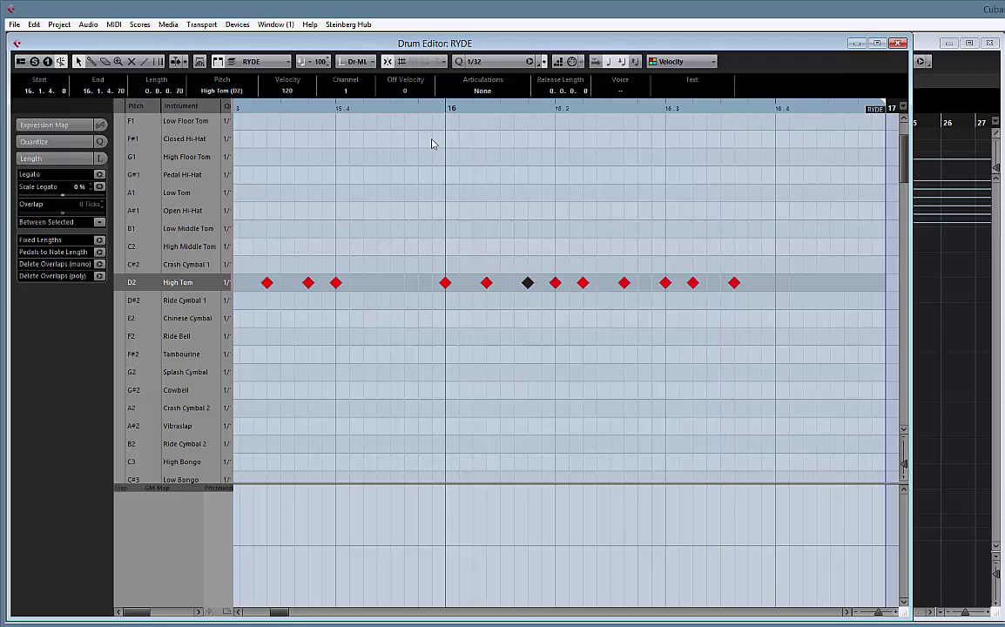
drag(609, 219, 543, 220)
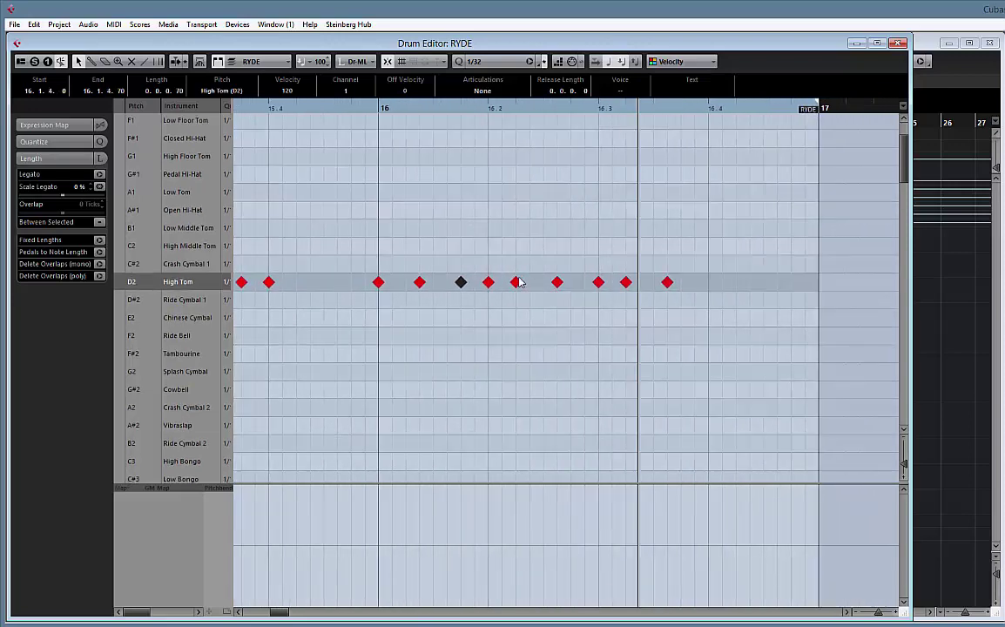
drag(519, 283, 539, 284)
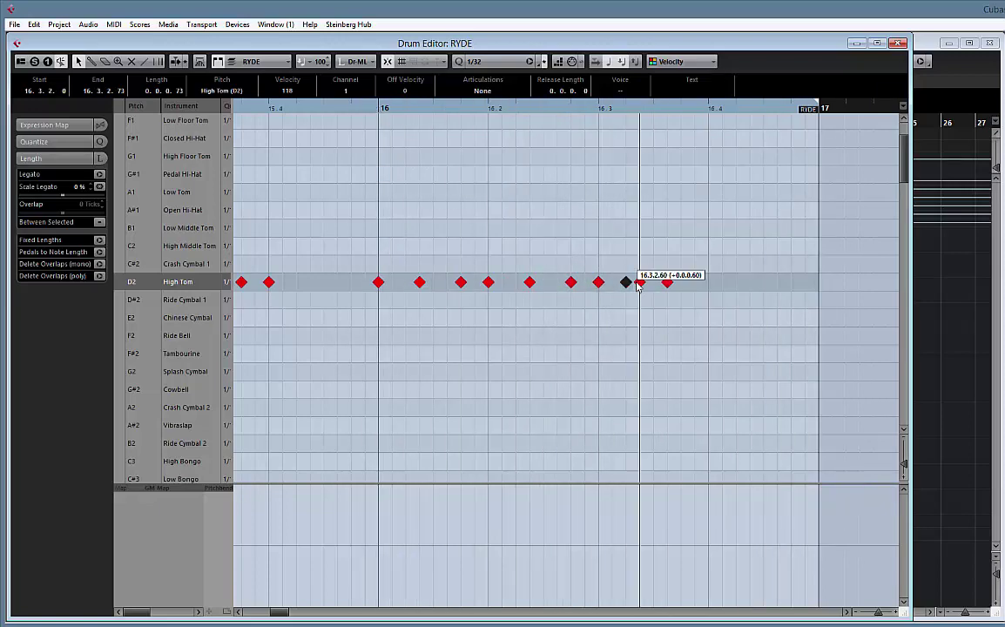
- Move the third High Tom note after 10.3 to 10.3.4.0
mouse_move(377, 225)
mouse_down()
mouse_move(828, 231)
mouse_move(817, 236)
mouse_up()
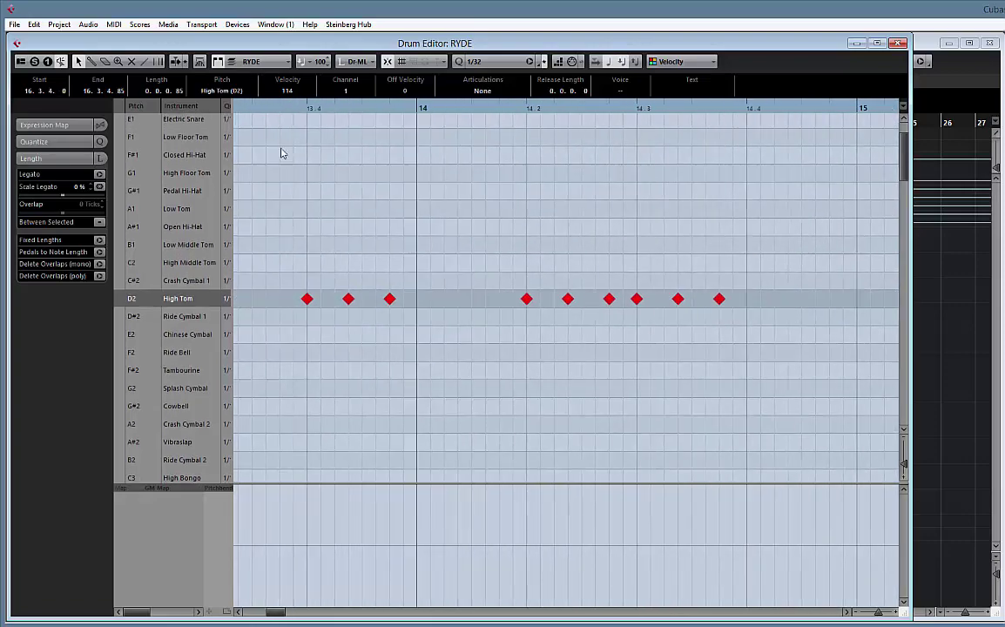
drag(281, 153, 572, 192)
drag(353, 218, 607, 209)
drag(340, 236, 692, 230)
mouse_move(294, 258)
mouse_down()
mouse_move(665, 256)
mouse_move(691, 305)
mouse_up()
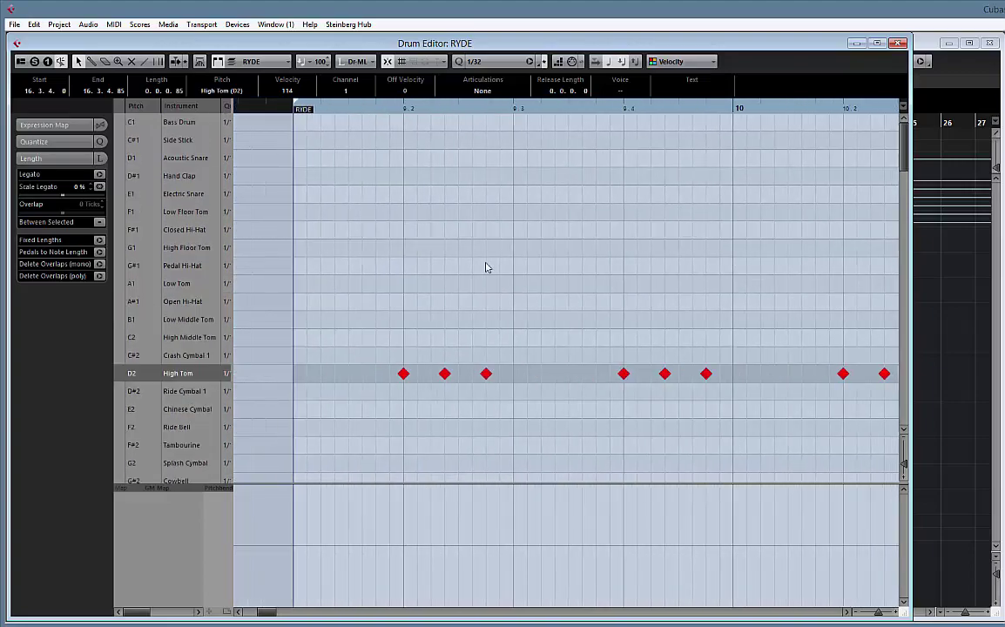
drag(457, 267, 508, 223)
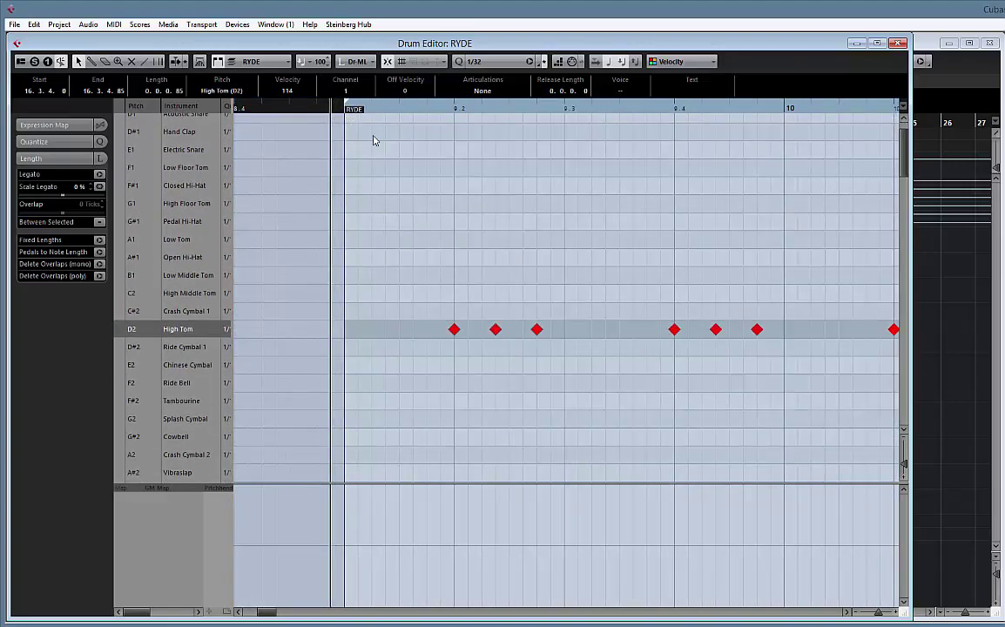
drag(641, 268, 431, 259)
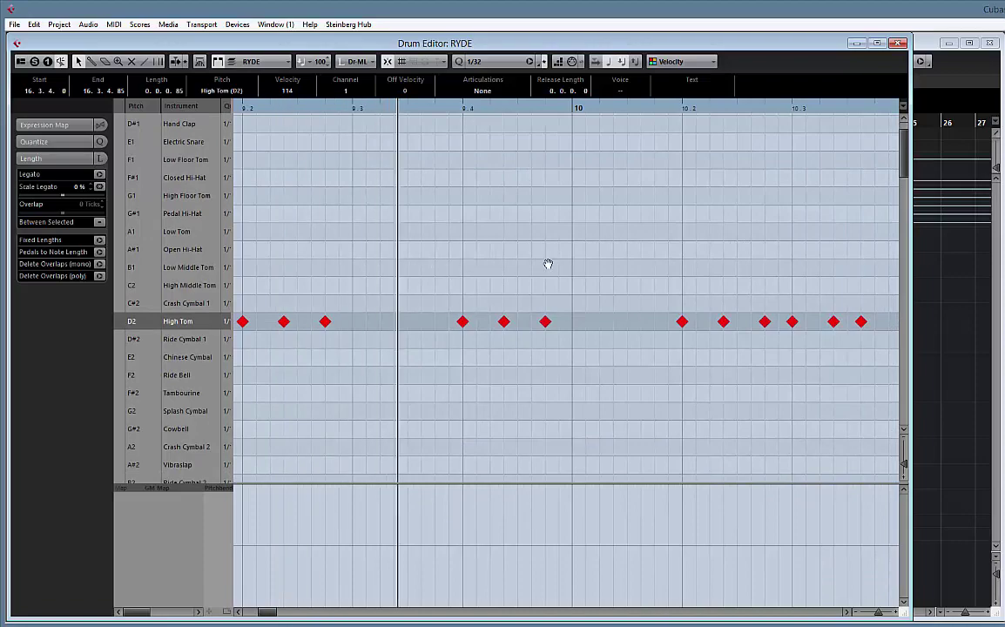
drag(548, 264, 426, 265)
drag(544, 270, 400, 263)
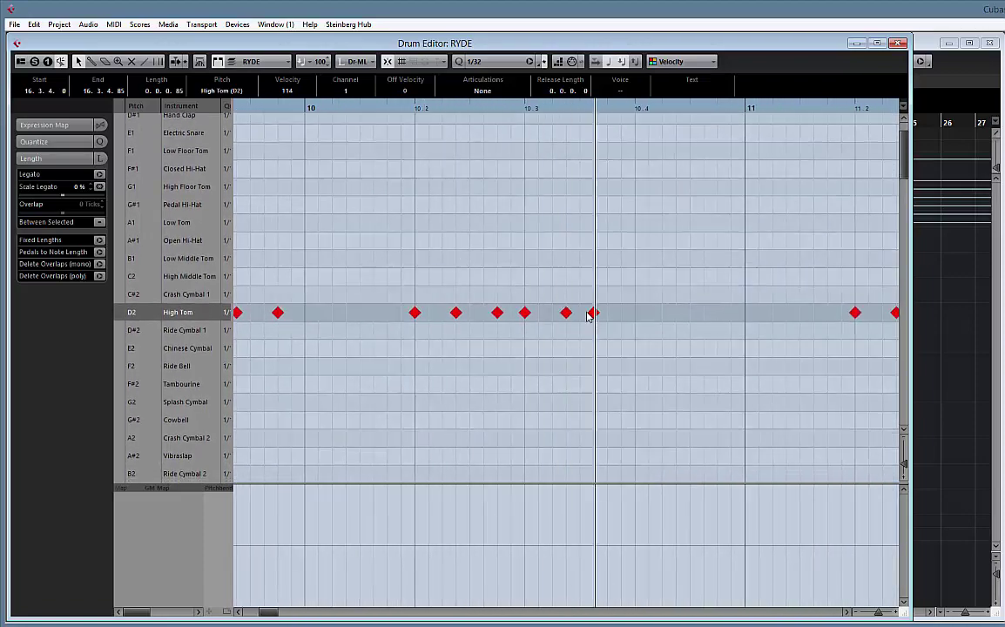
drag(595, 316, 609, 314)
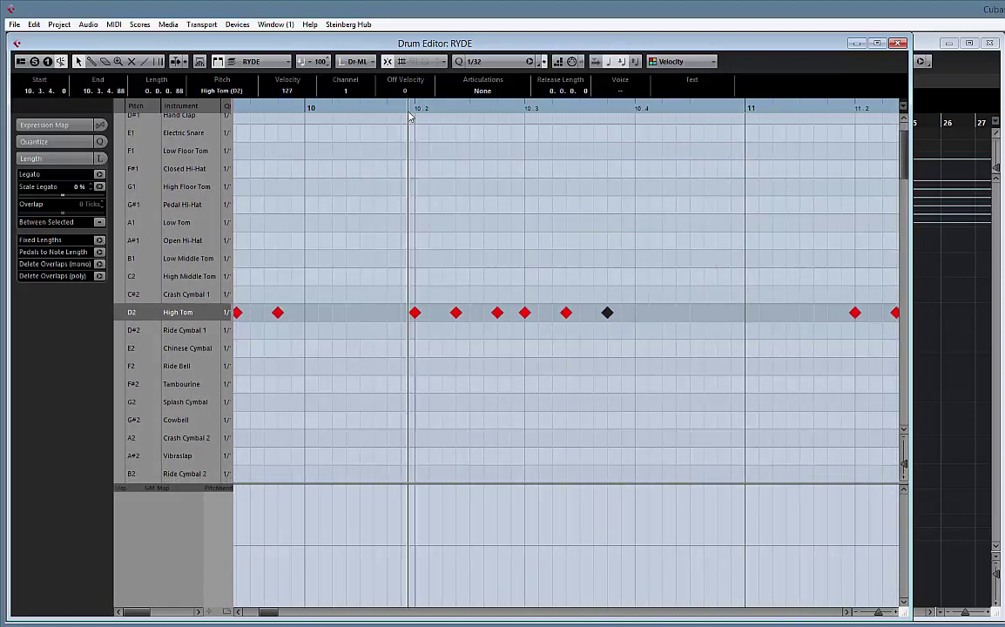
- Check the spacing of the High Tom notes from bar 11 to the part's end at bar 17, and close the Drum Editor
drag(697, 276, 457, 278)
drag(518, 278, 410, 272)
drag(689, 276, 553, 272)
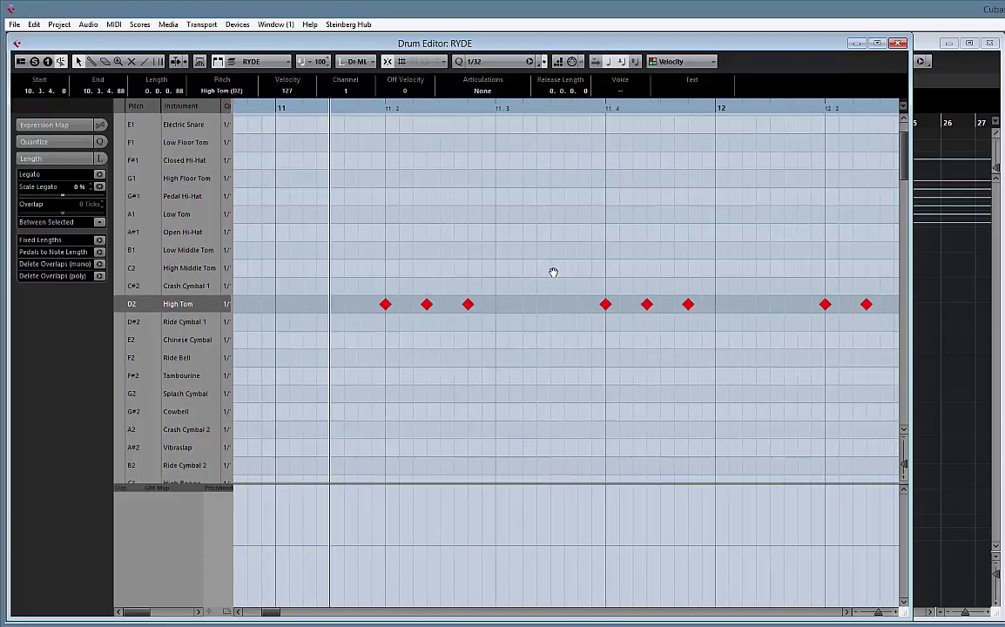
drag(702, 261, 483, 257)
drag(678, 257, 484, 253)
drag(697, 256, 431, 251)
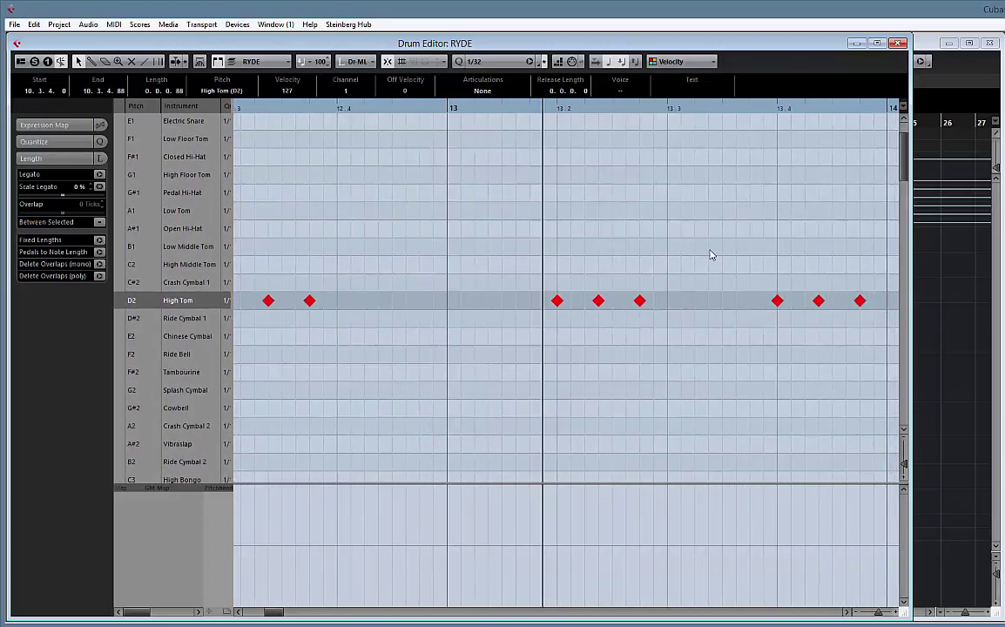
drag(635, 254, 492, 253)
drag(743, 251, 483, 250)
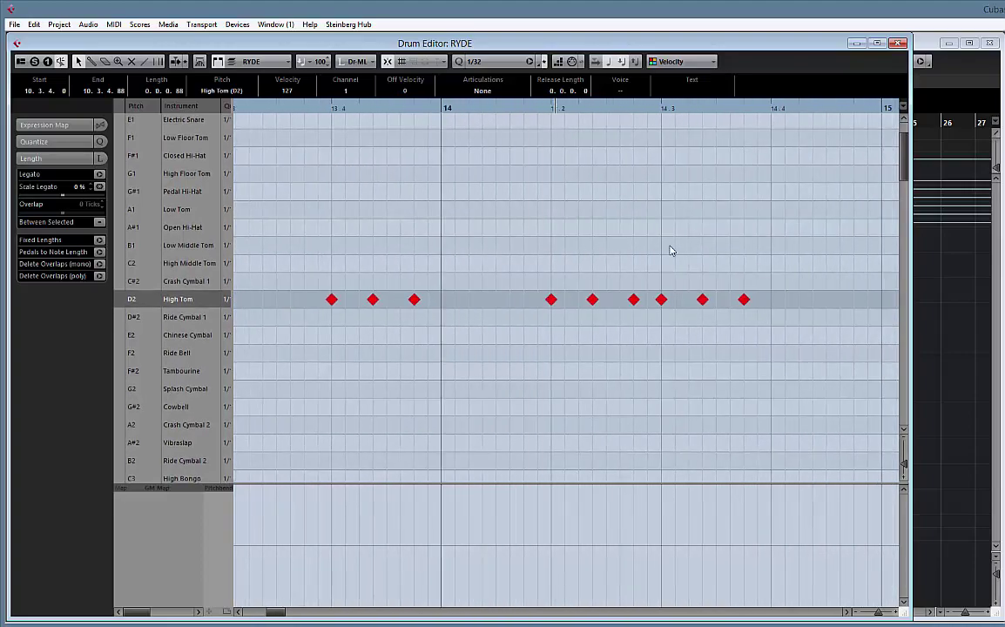
drag(669, 251, 427, 257)
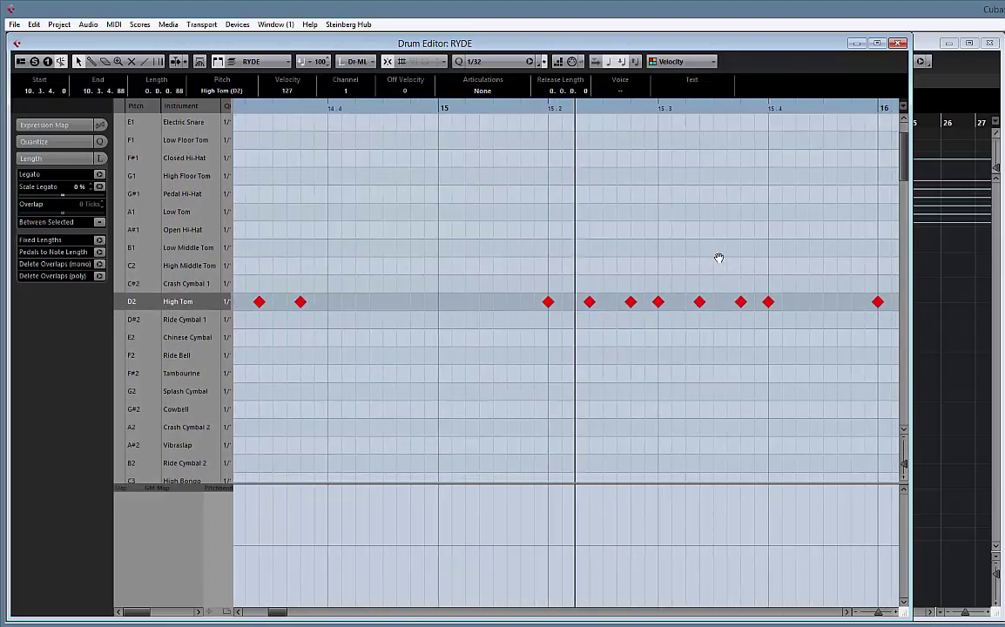
drag(717, 257, 500, 258)
drag(767, 259, 529, 258)
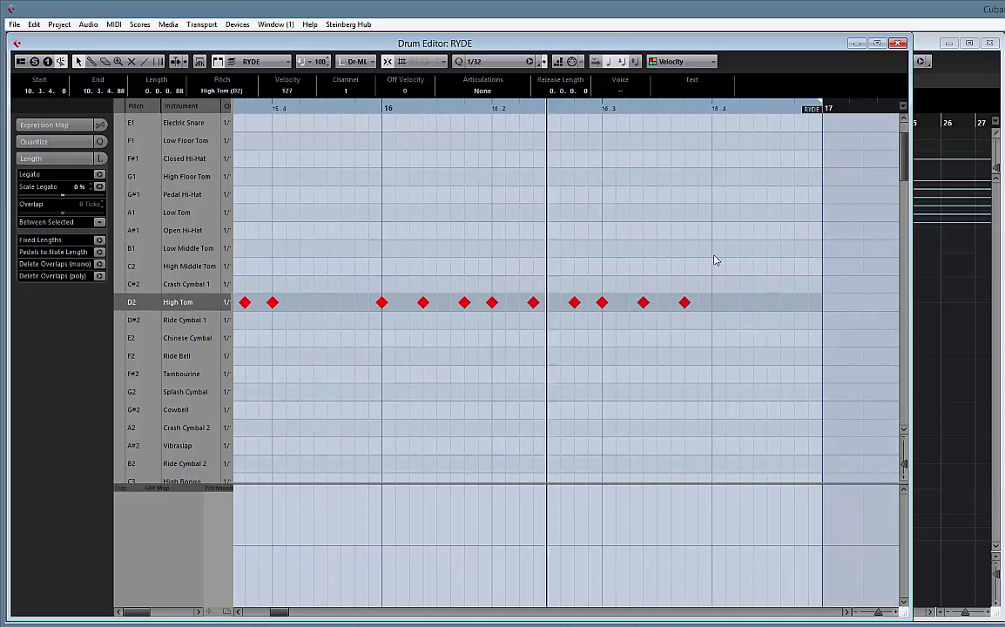
drag(716, 262, 561, 260)
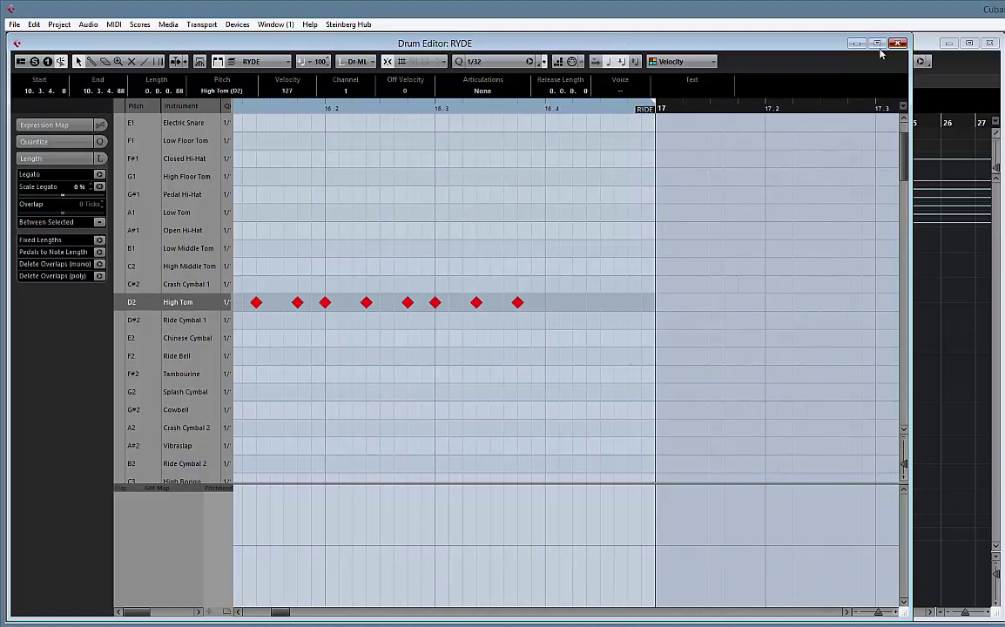
click(896, 43)
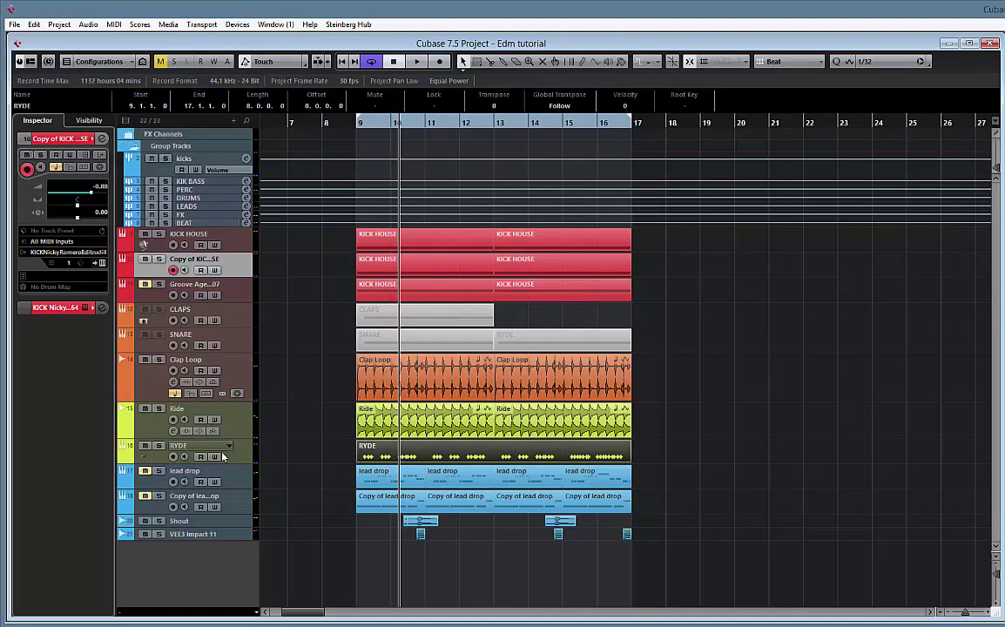
- Recolor the RYDE instrument track orange and rename it "snare rool"
click(131, 454)
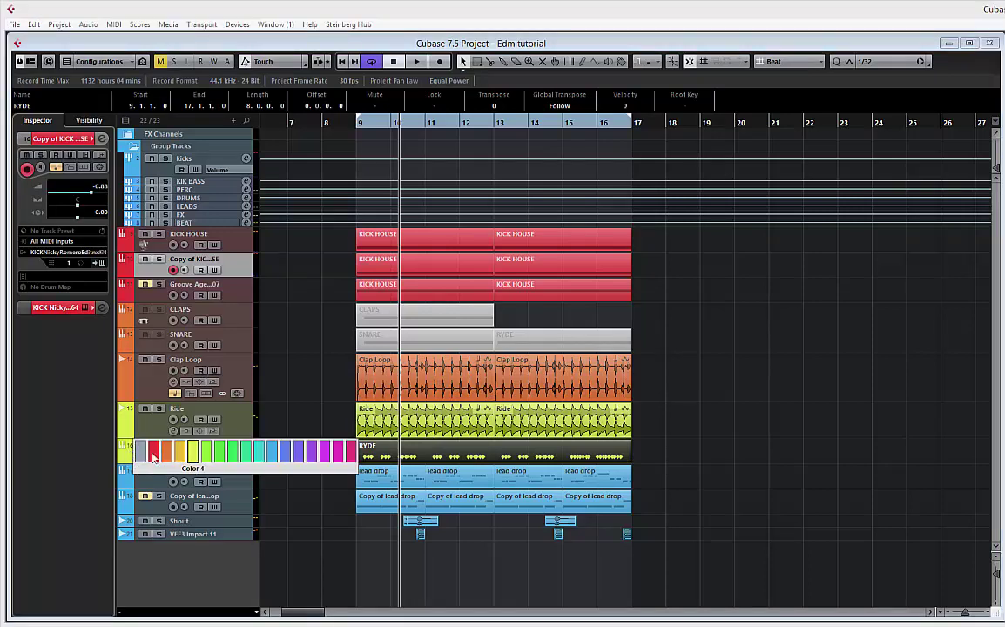
click(171, 455)
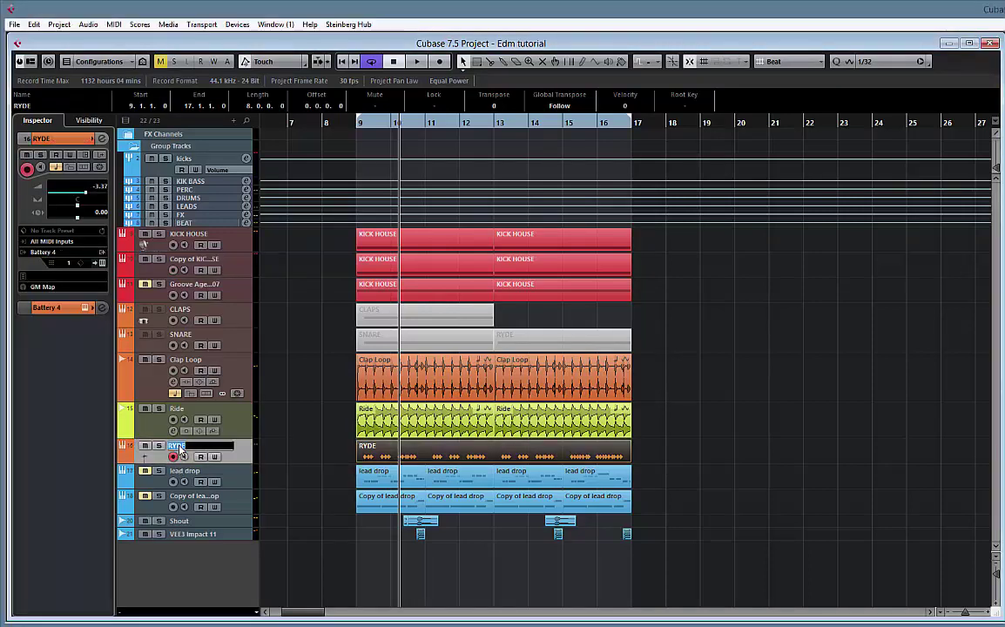
click(180, 450)
text(snare rool)
key(Return)
- Duplicate the snare rool track and delete the part on the duplicate
right_click(193, 449)
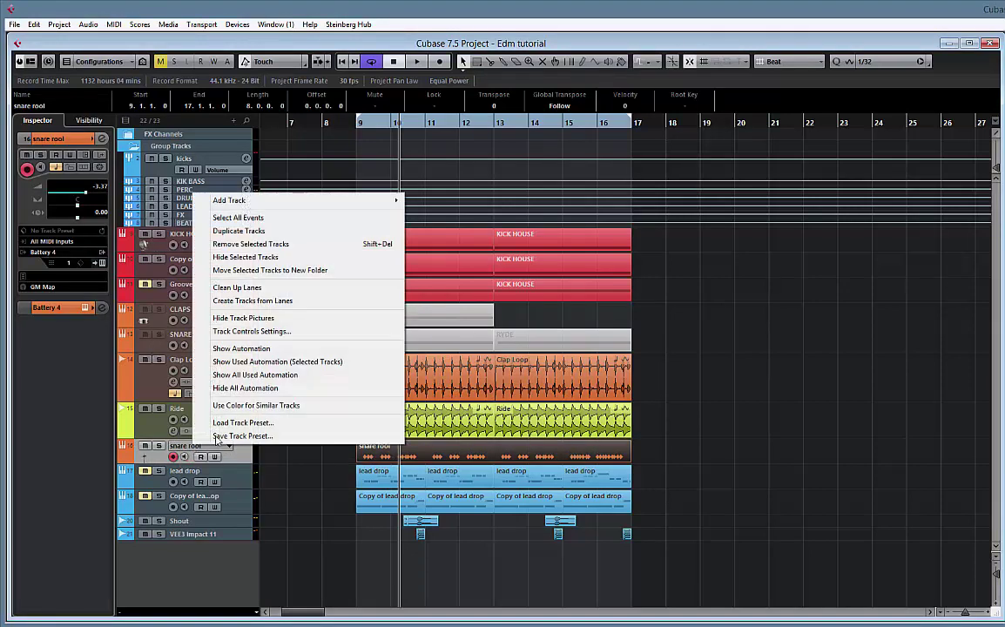
click(233, 231)
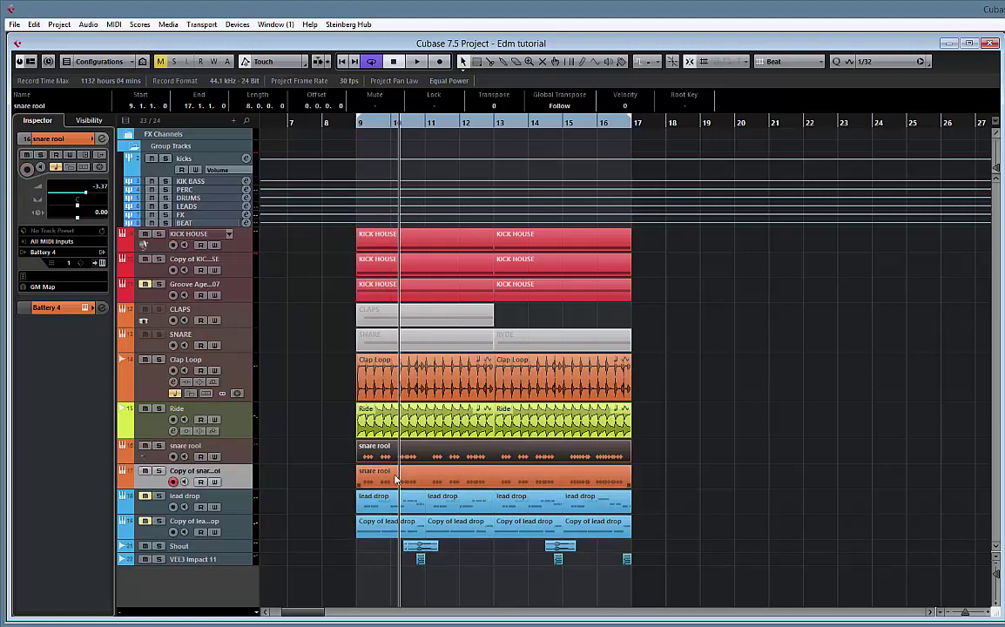
drag(340, 482, 545, 483)
key(Delete)
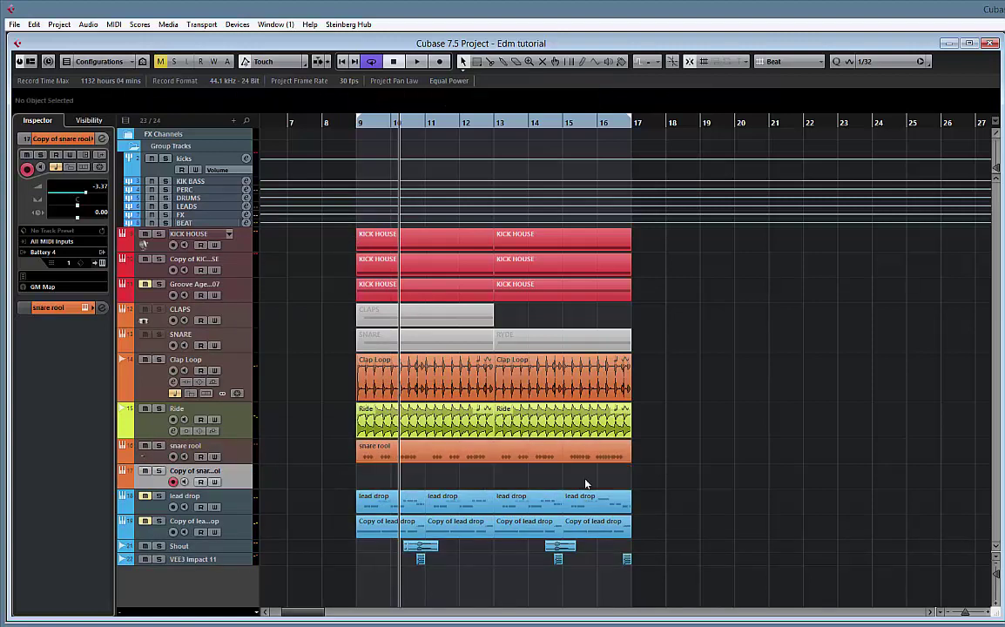
- Play the drop to audition sounds on Copy of snare rool, and set that track's volume to -1.13
key(space)
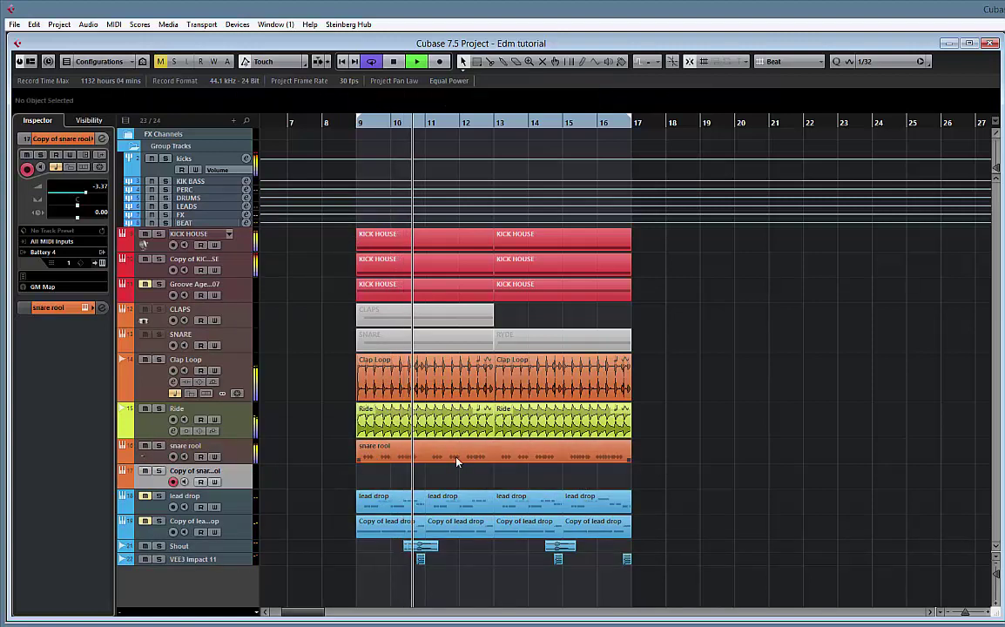
key(space)
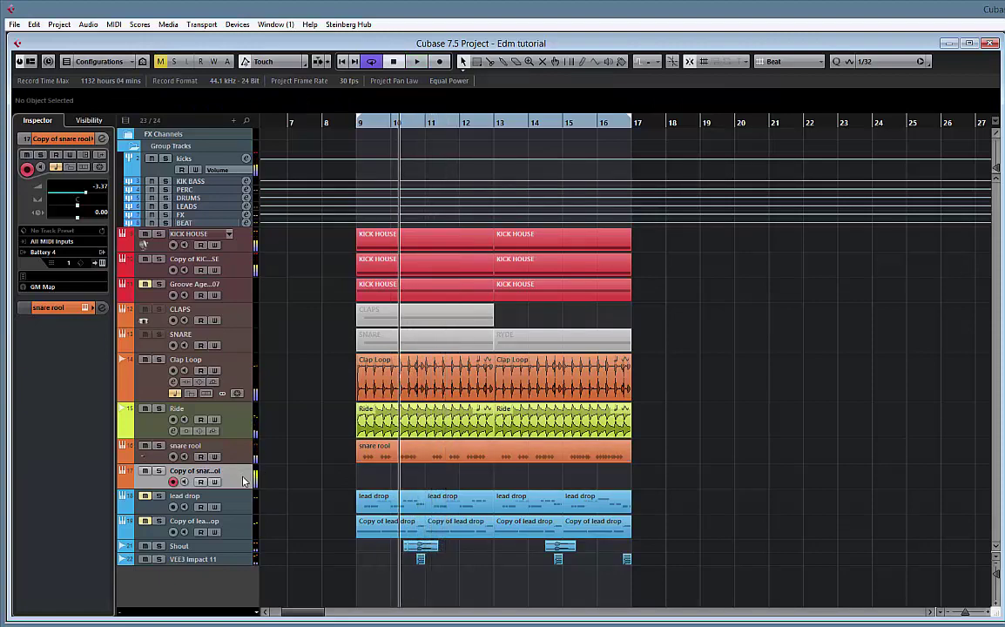
key(space)
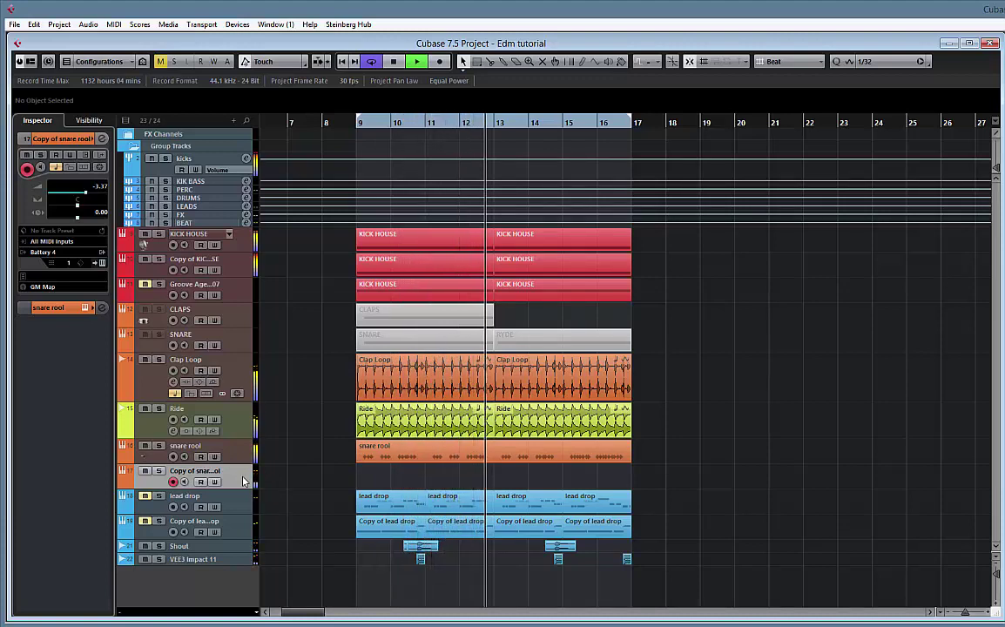
key(space)
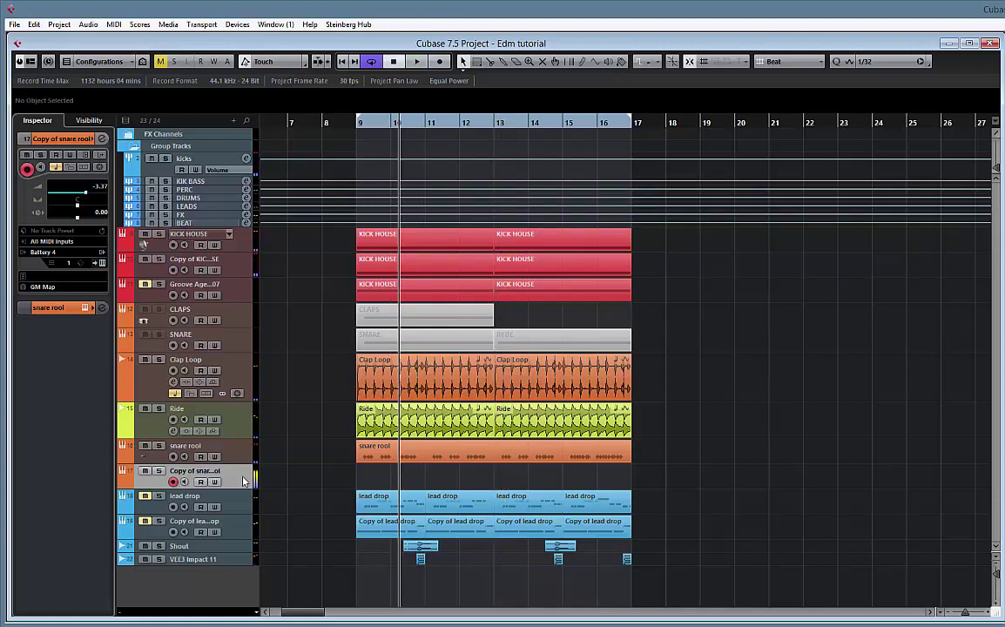
key(KP_1)
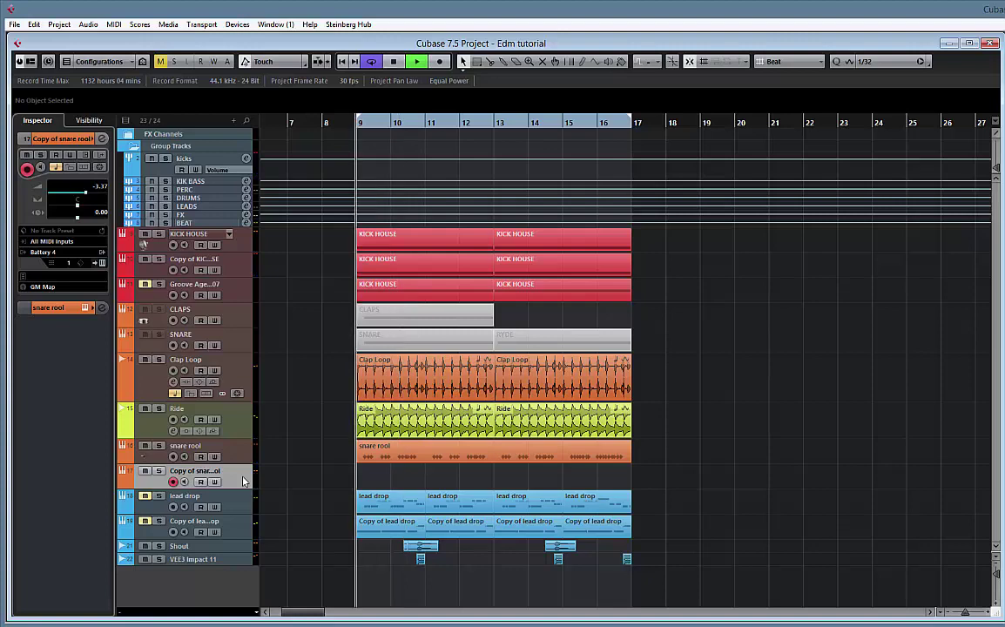
key(space)
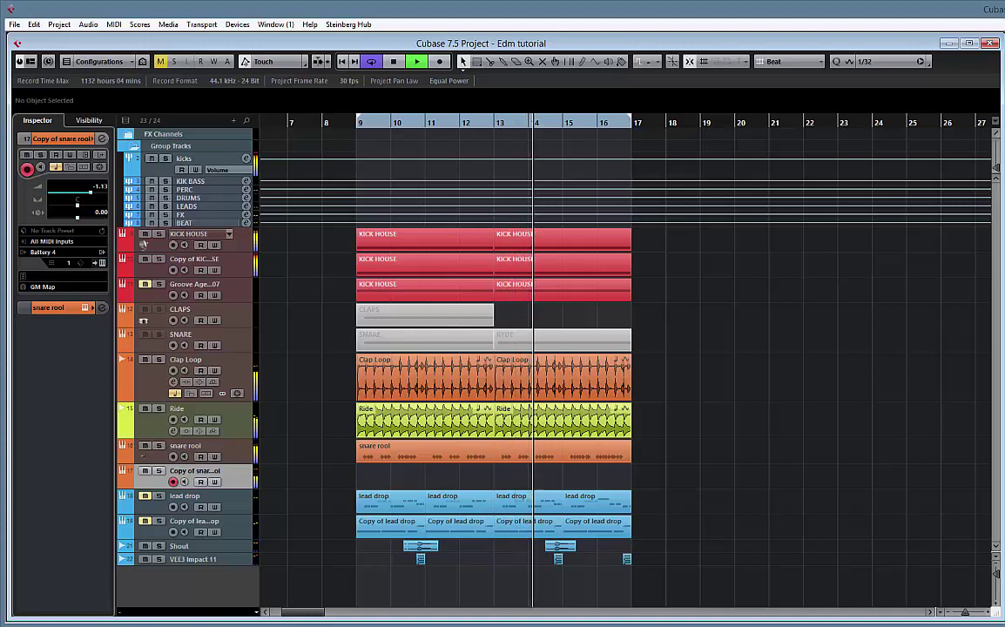
- Record Hand Clap hits on every beat from bar 9 to 17 on the Copy of snare rool track
key(space)
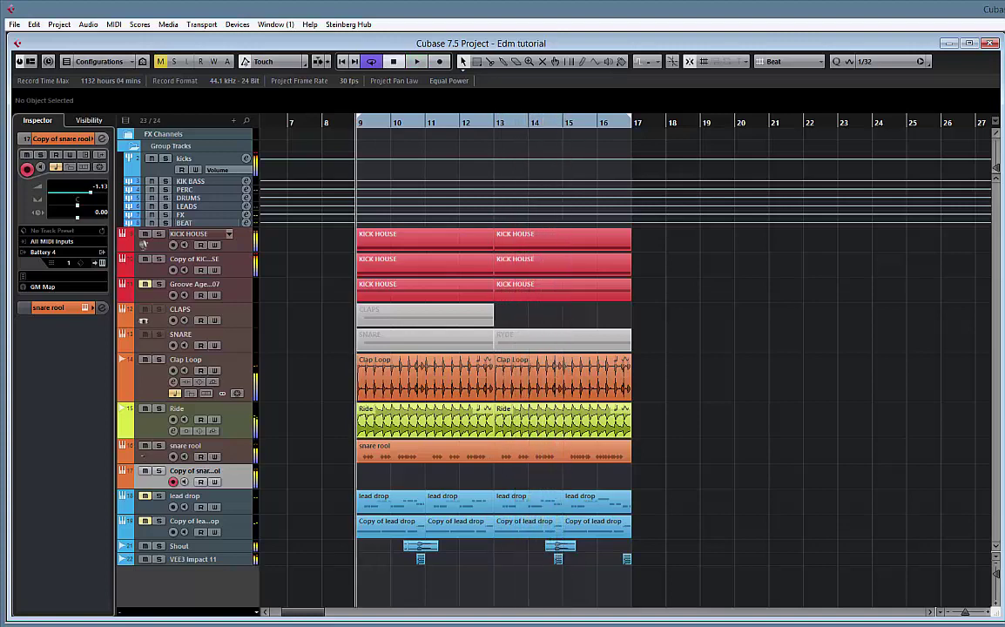
key(KP_Multiply)
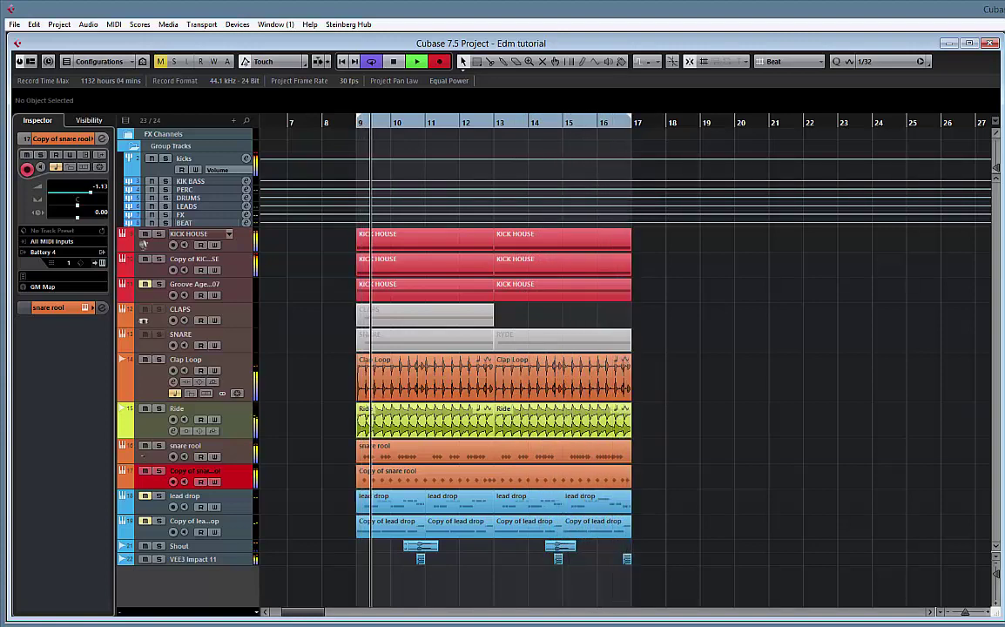
key(KP_Multiply)
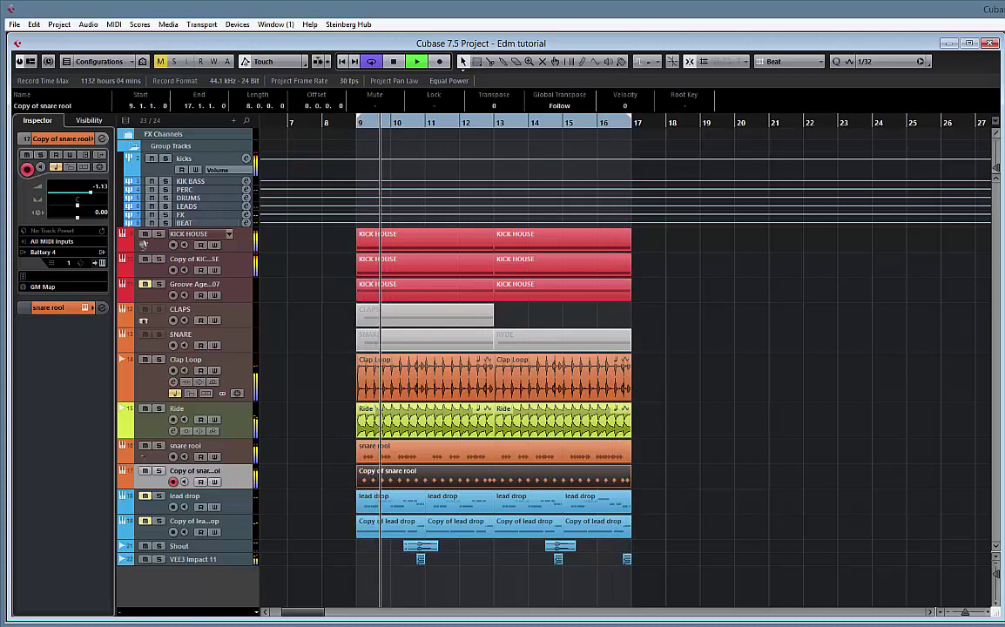
- Check the recorded Hand Clap notes in the Drum Editor and set Copy of snare rool's volume to 3.73
double_click(598, 480)
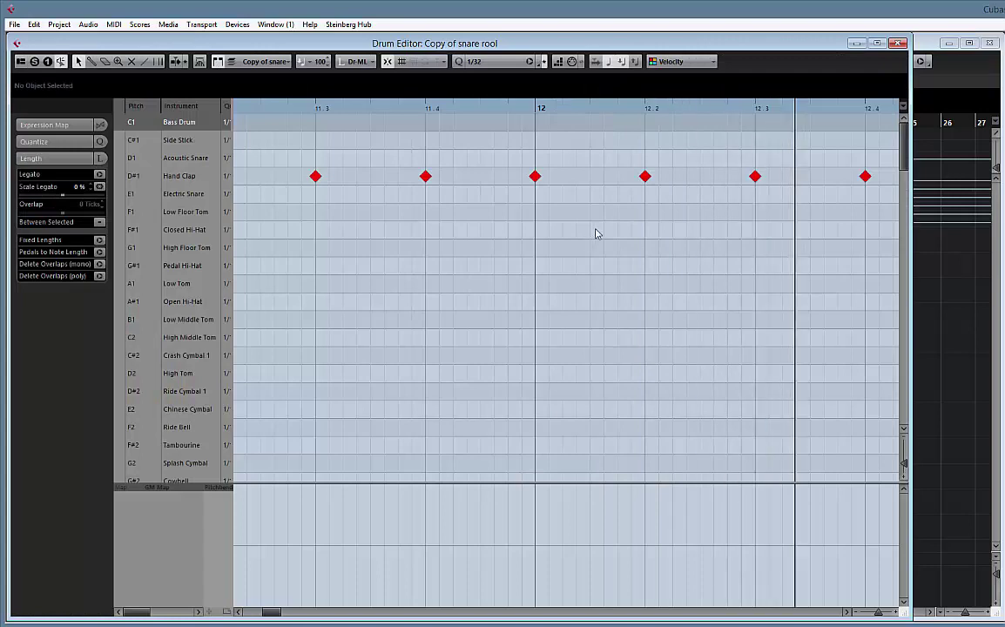
click(897, 43)
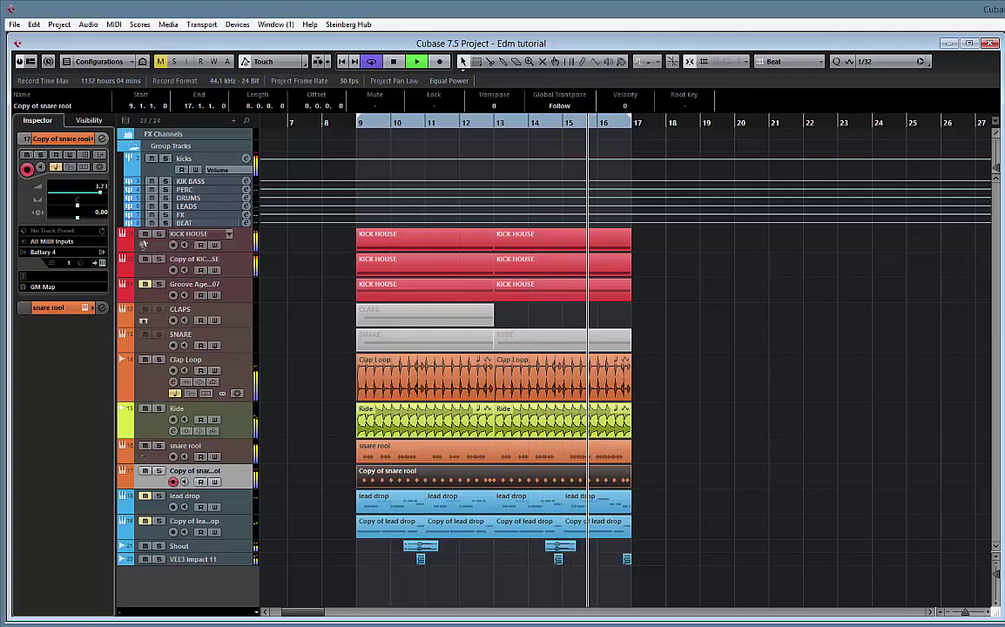
- Rename the Copy of snare rool track to claps
double_click(195, 471)
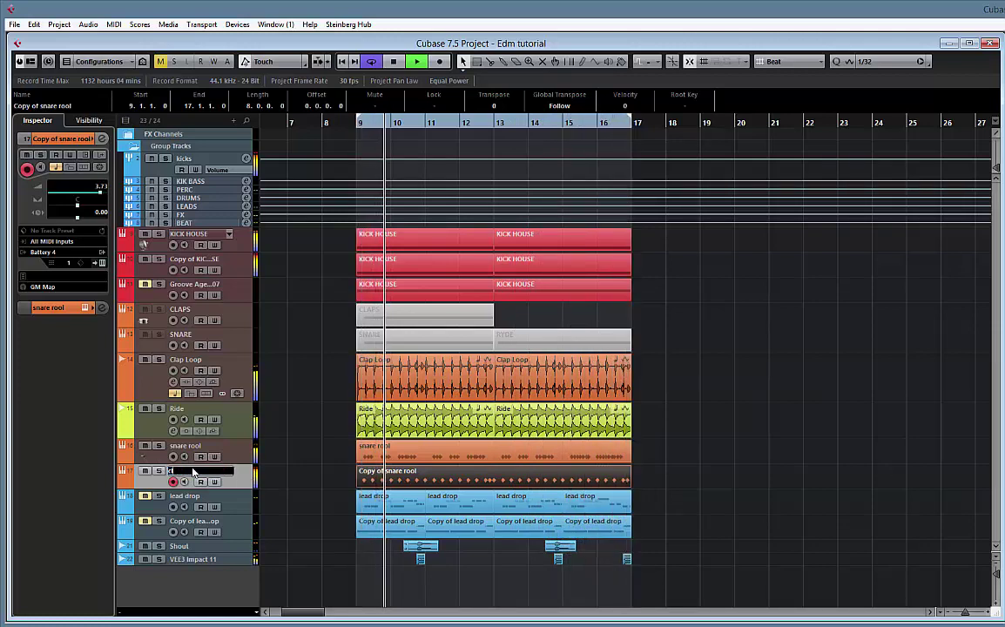
text(claps)
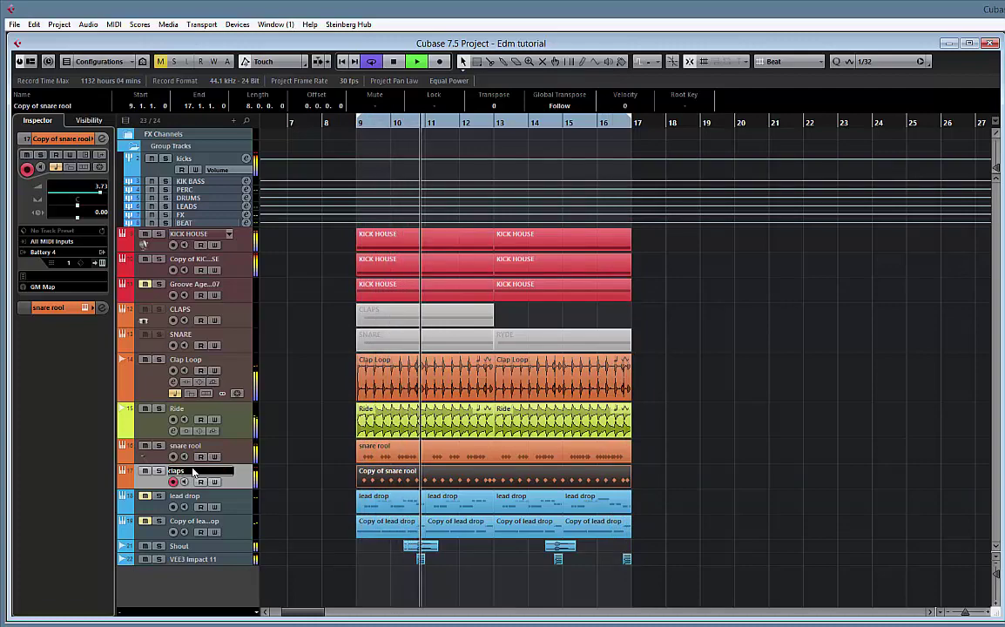
key(Return)
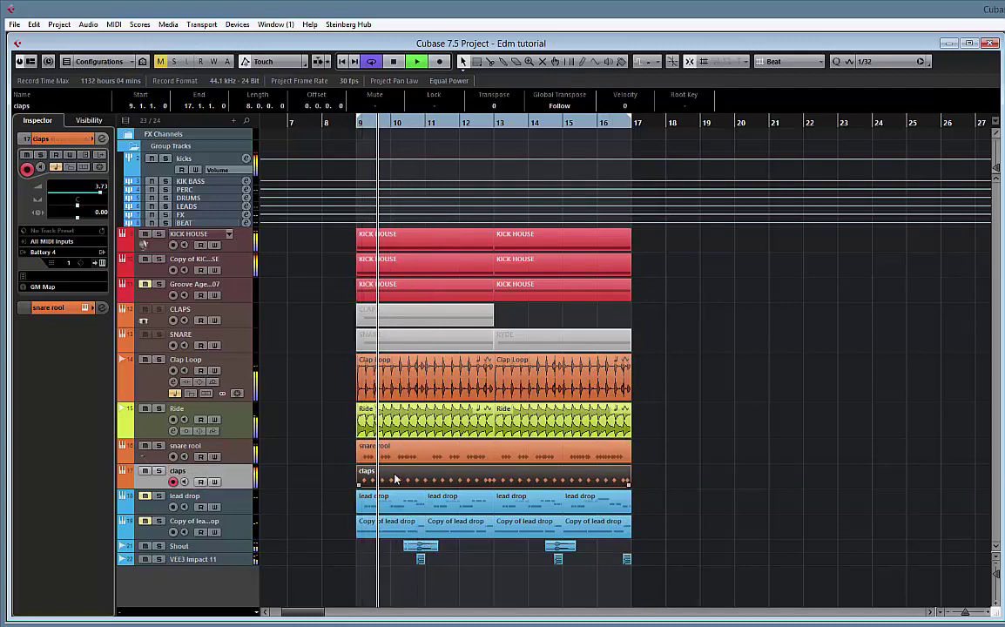
- Quantize all the recorded Hand Clap notes in the claps part to a 1/16 grid in the Drum Editor
double_click(366, 477)
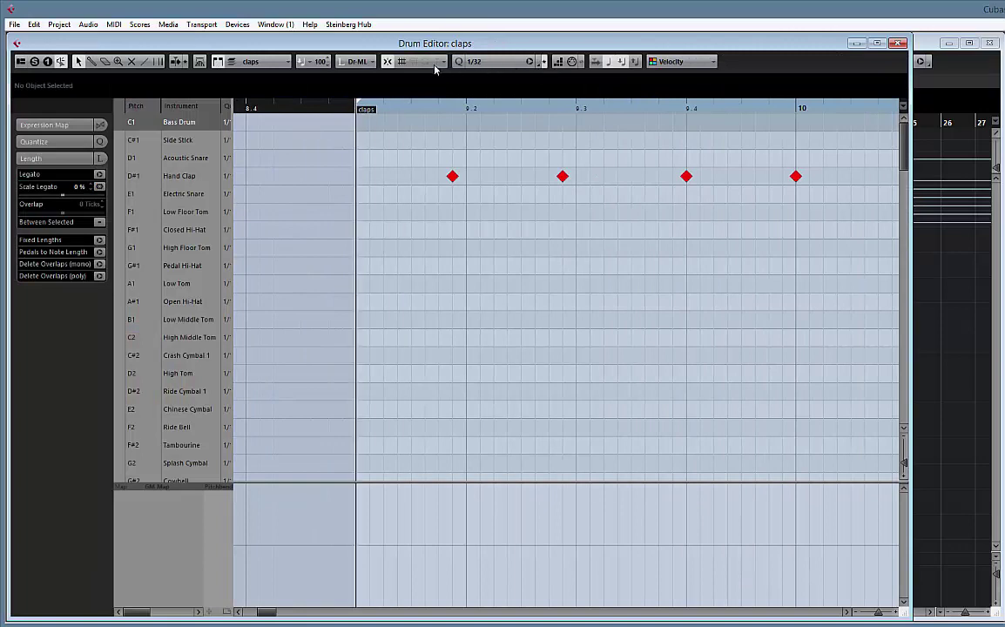
click(508, 64)
click(514, 131)
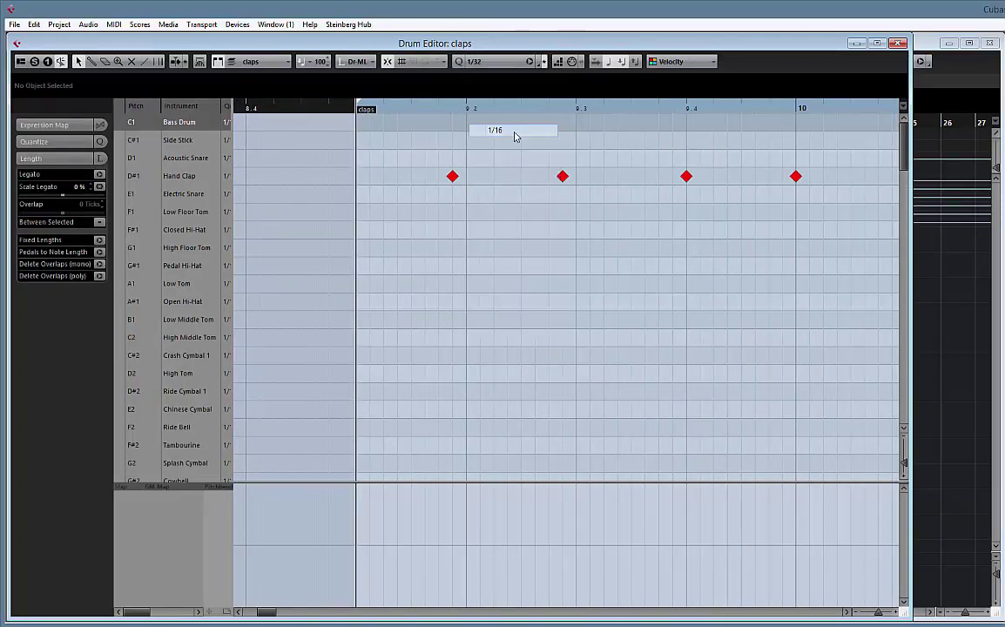
key(ctrl+a)
key(q)
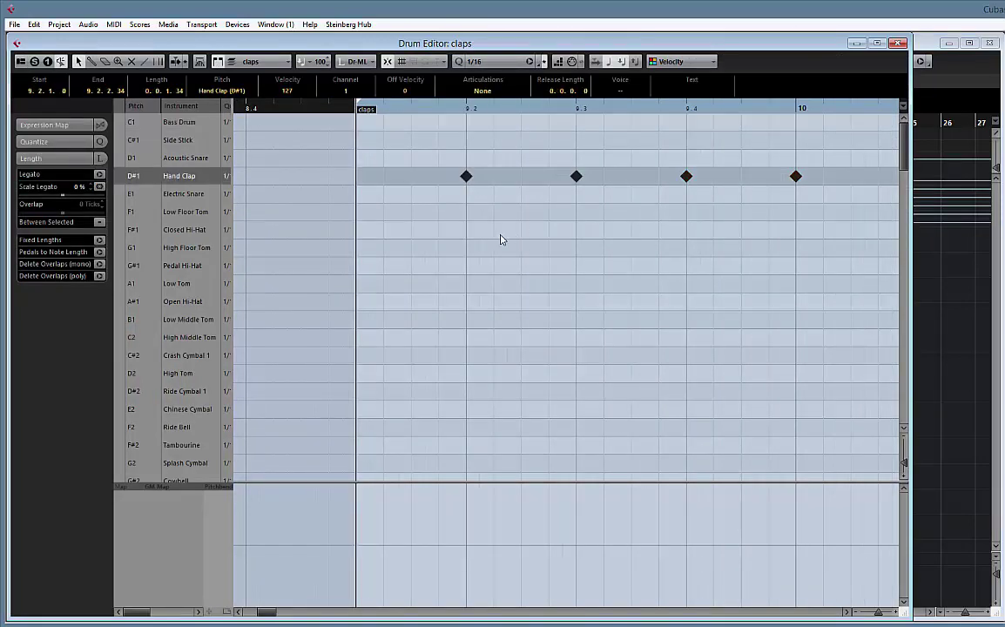
- Play back the claps part and add a Hand Clap note on the first beat of bar 9
key(space)
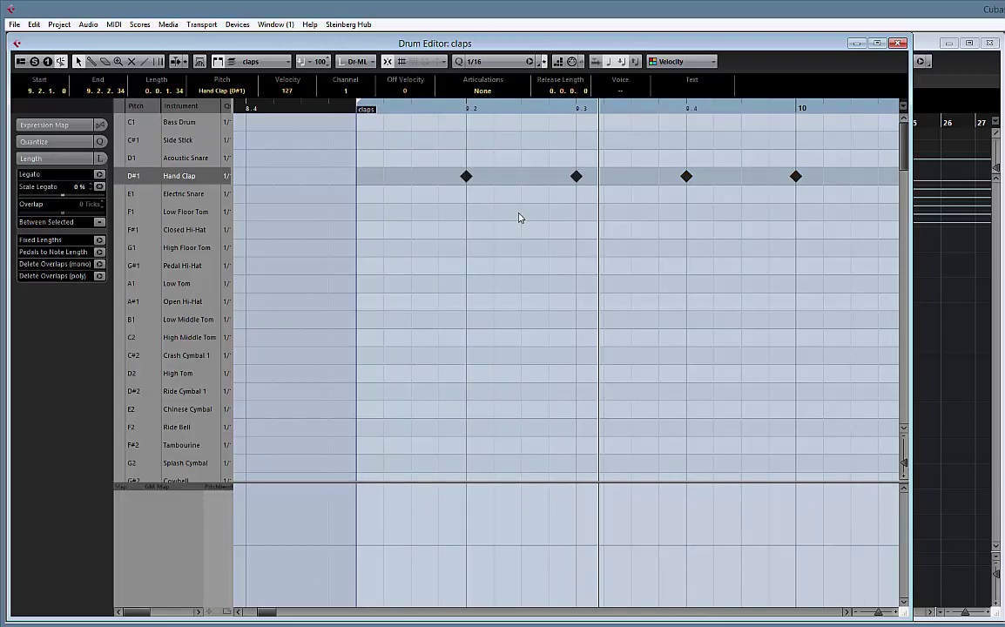
click(474, 209)
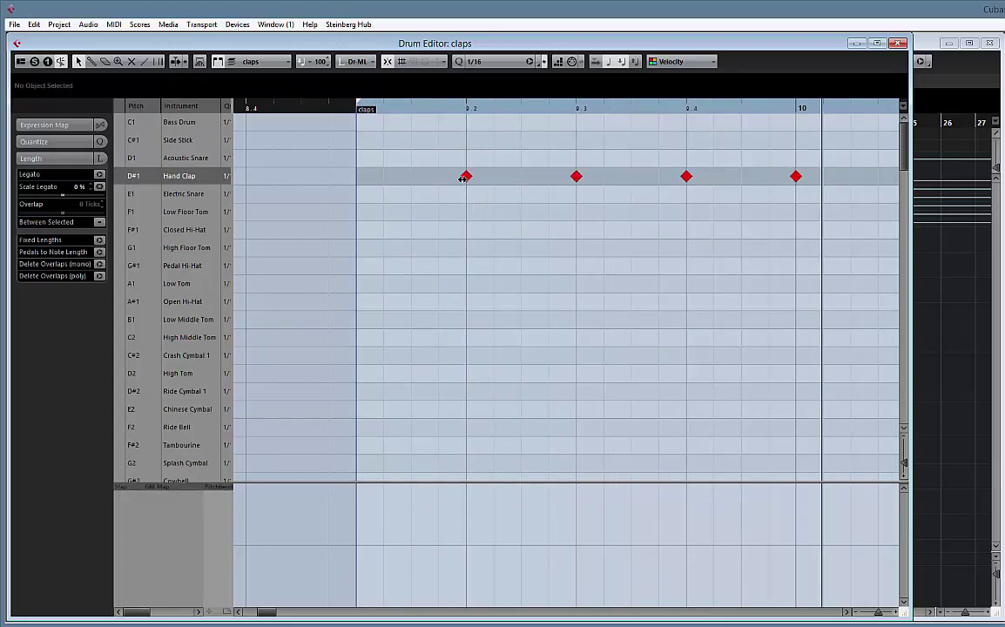
click(357, 177)
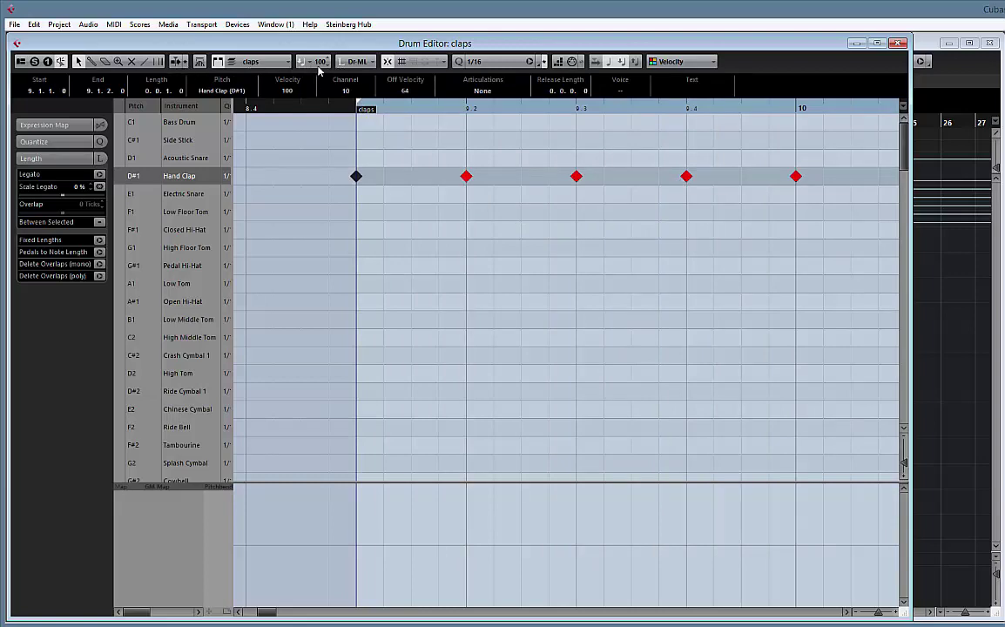
- Close the claps Drum Editor and collapse the Group Tracks folder in the project's track list
click(897, 42)
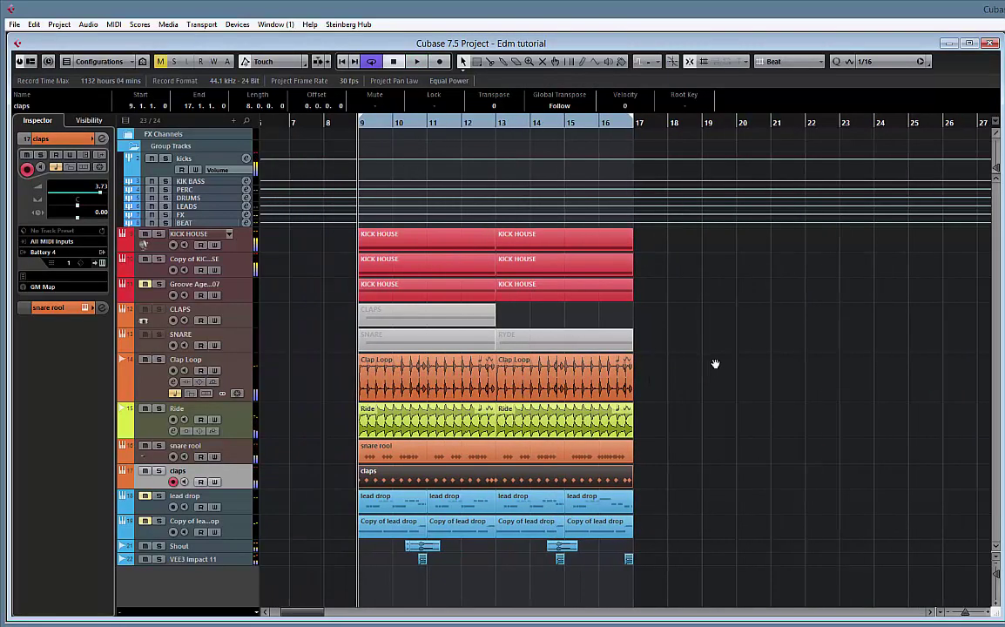
click(131, 146)
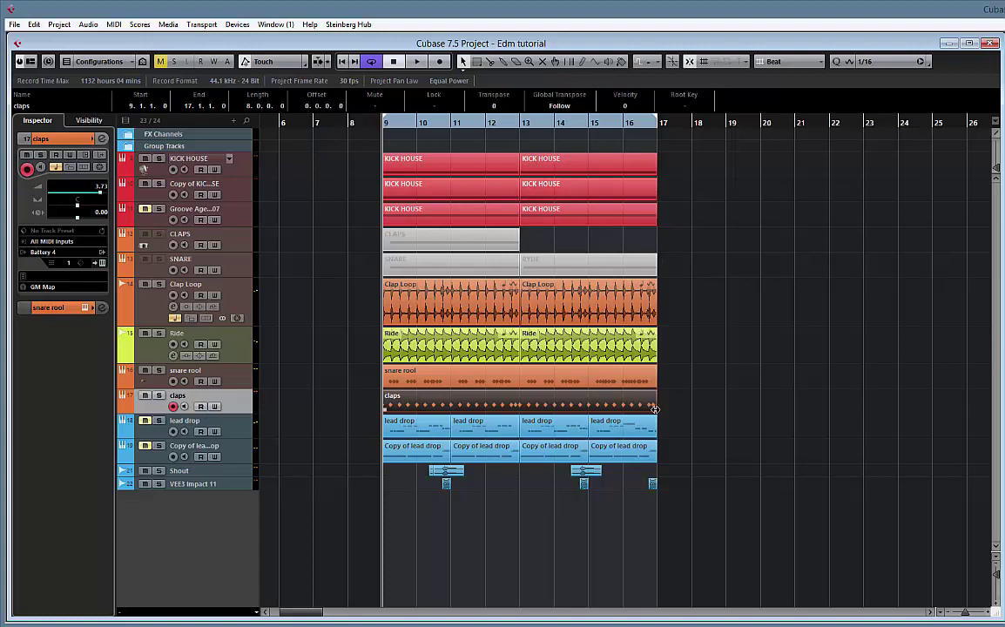
drag(746, 371, 786, 334)
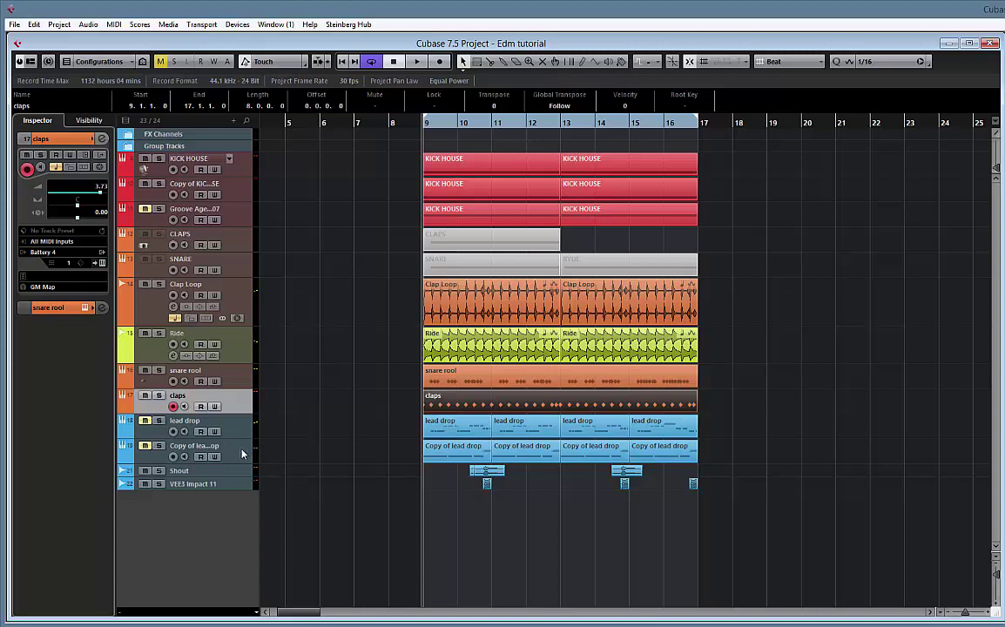
scroll(771, 429, right, 2)
scroll(727, 383, left, 2)
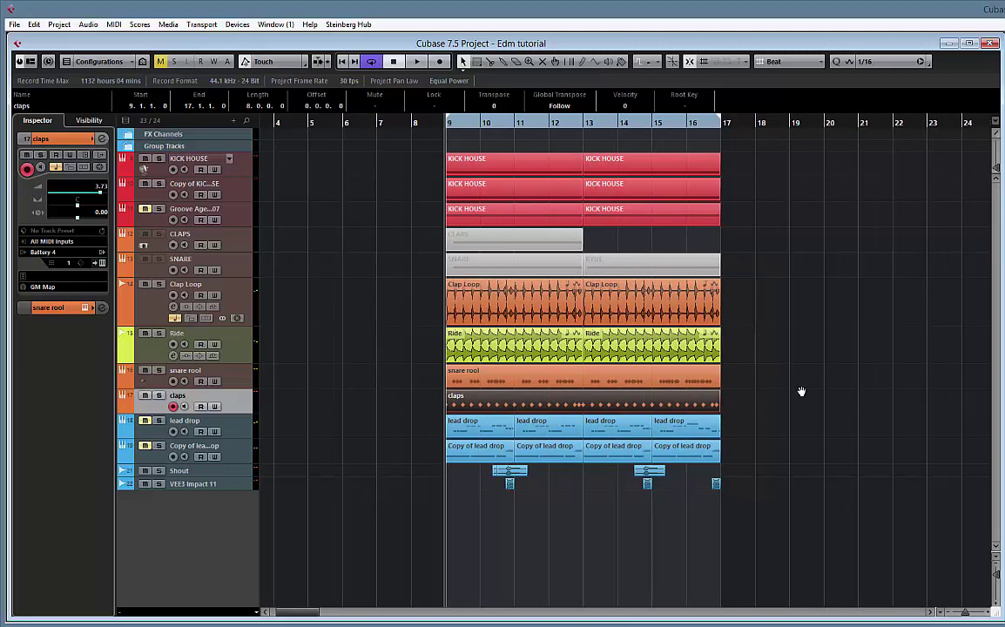
scroll(801, 395, right, 1)
scroll(744, 391, right, 1)
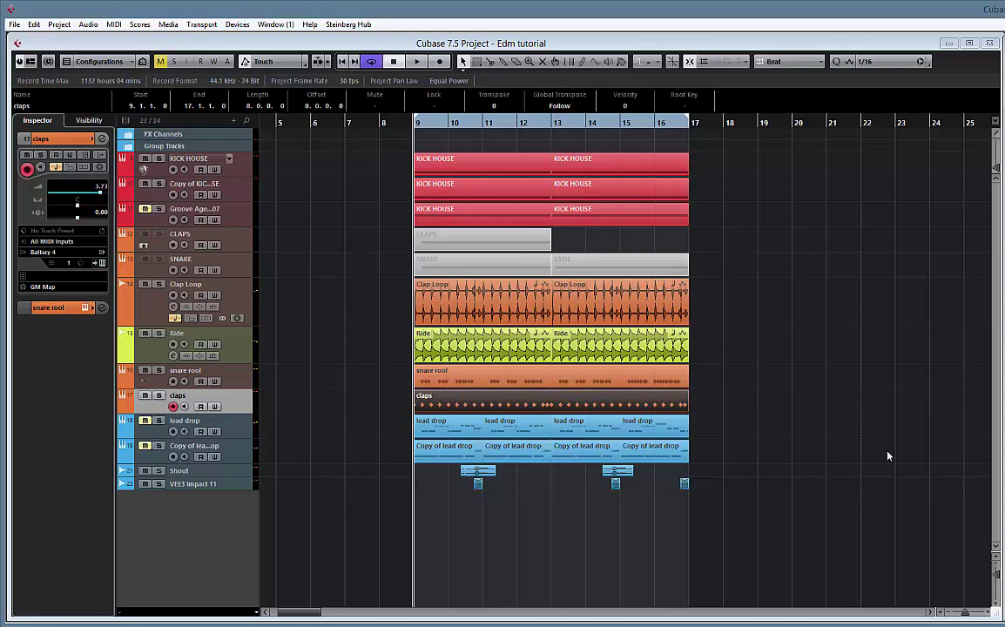
- Open the channel settings of the claps track and shrink the window to show only inserts, sends and the fader
click(101, 139)
drag(486, 87, 346, 32)
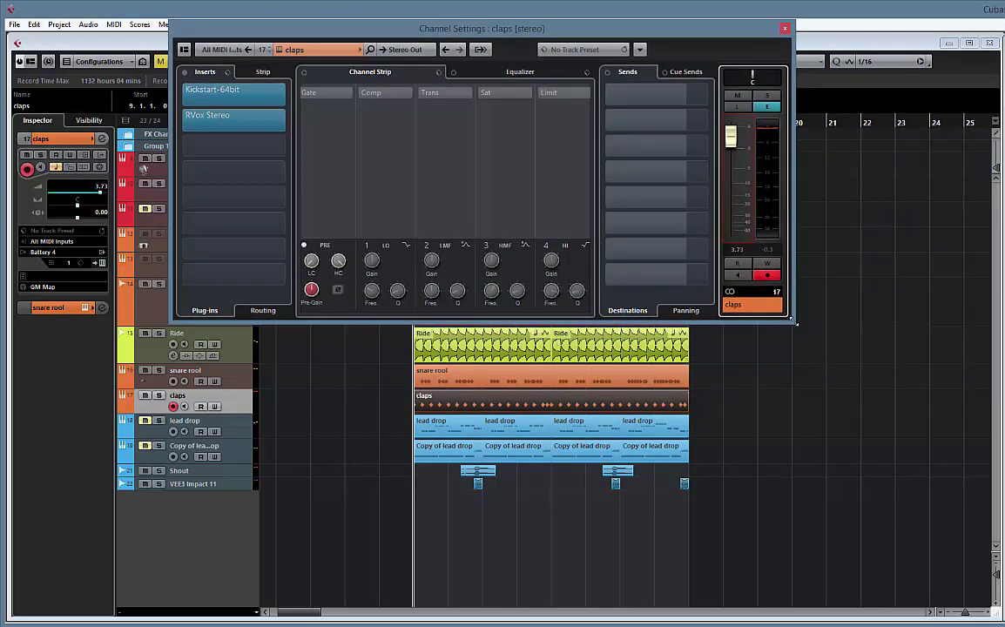
mouse_move(791, 323)
mouse_down()
mouse_move(484, 324)
mouse_move(832, 323)
mouse_move(795, 323)
mouse_up()
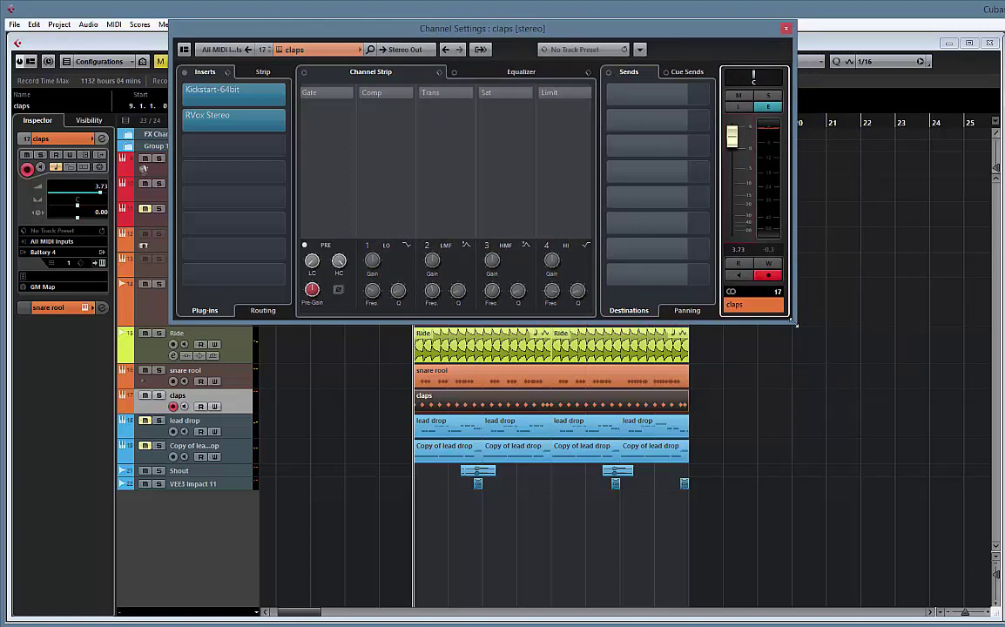
drag(792, 322, 358, 255)
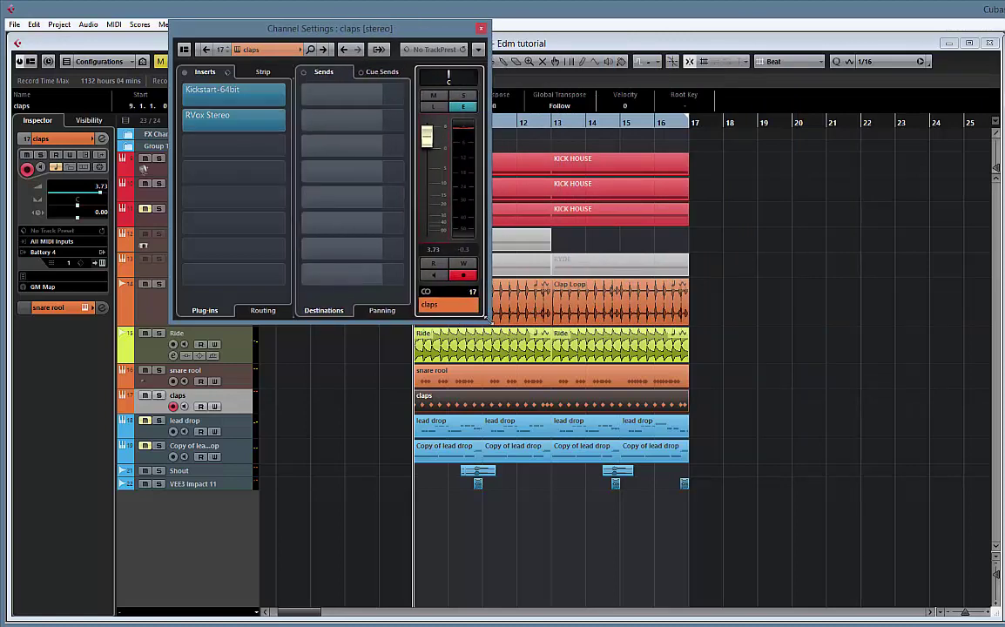
drag(519, 319, 483, 328)
mouse_move(352, 30)
mouse_down()
mouse_move(394, 28)
mouse_move(358, 28)
mouse_up()
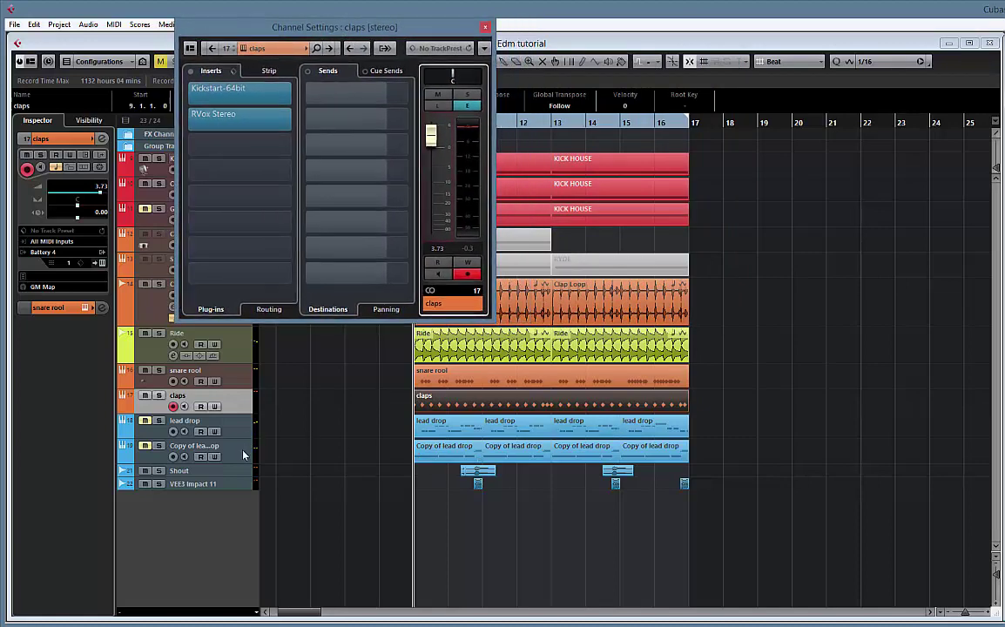
- Show the Copy of lead drop channel, start playback and raise its volume to -6.05
click(156, 447)
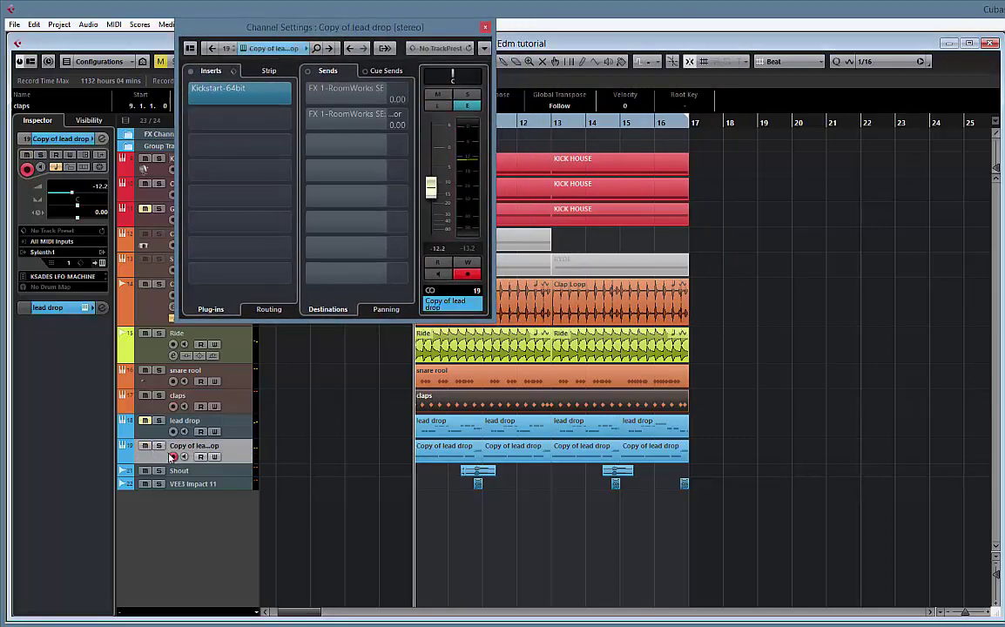
key(space)
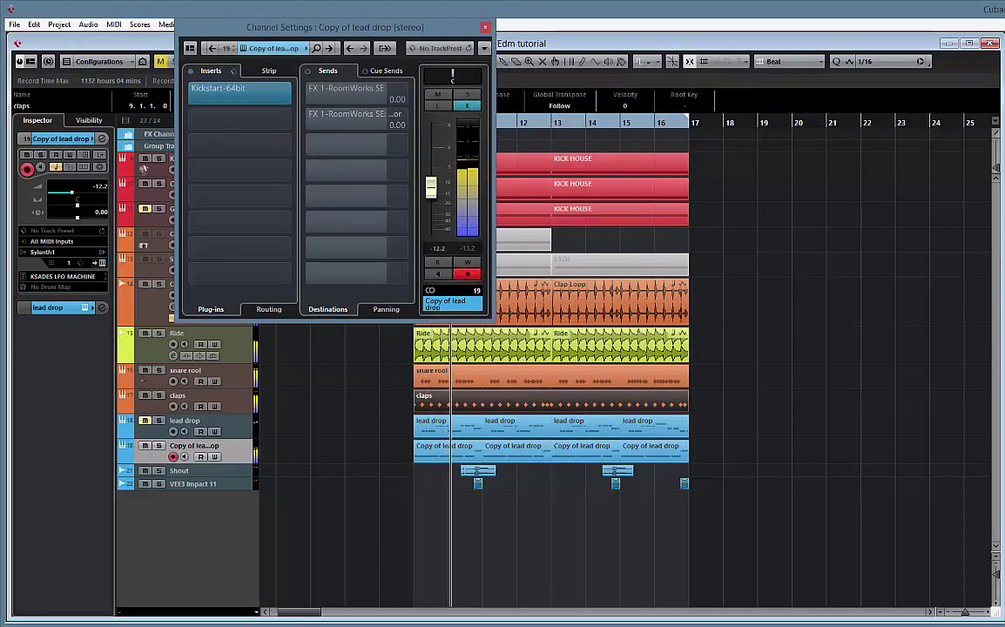
drag(431, 187, 431, 175)
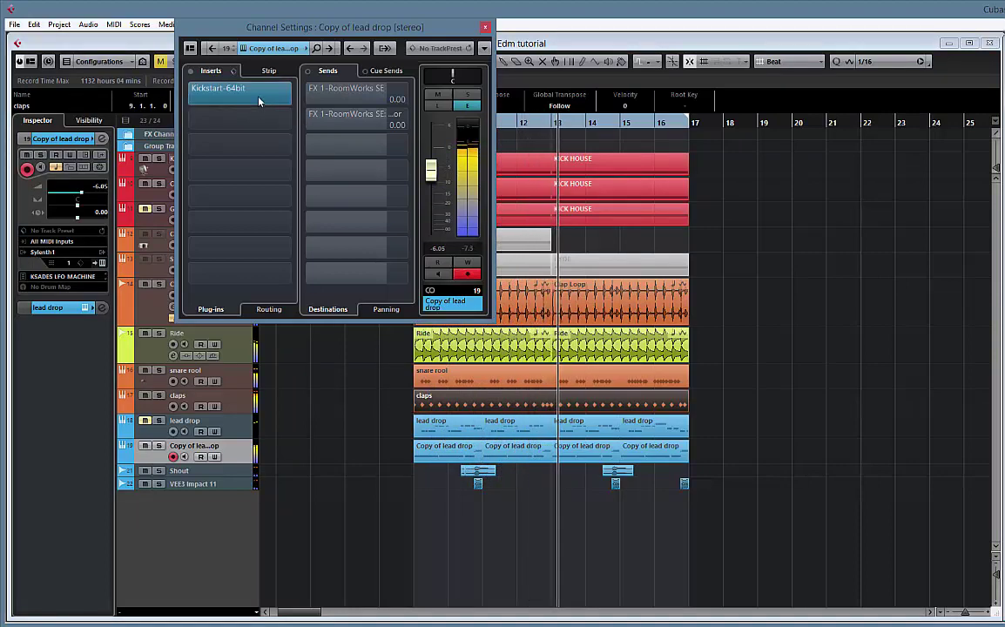
- Move Kickstart-64bit to the third insert slot of Copy of lead drop and load the EQuality plug-in in the first slot
drag(258, 96, 261, 141)
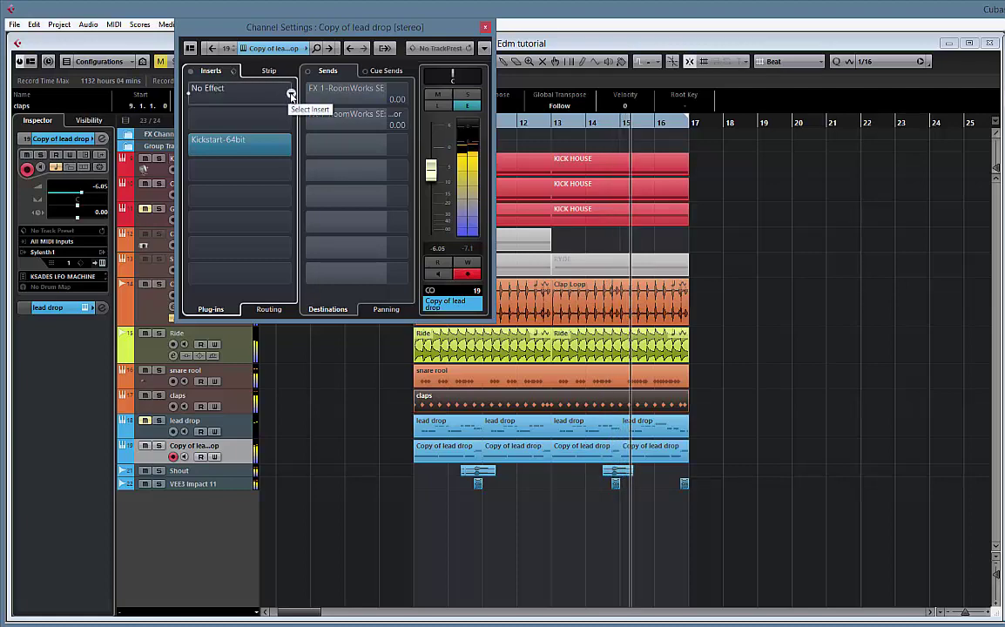
click(291, 94)
text(e)
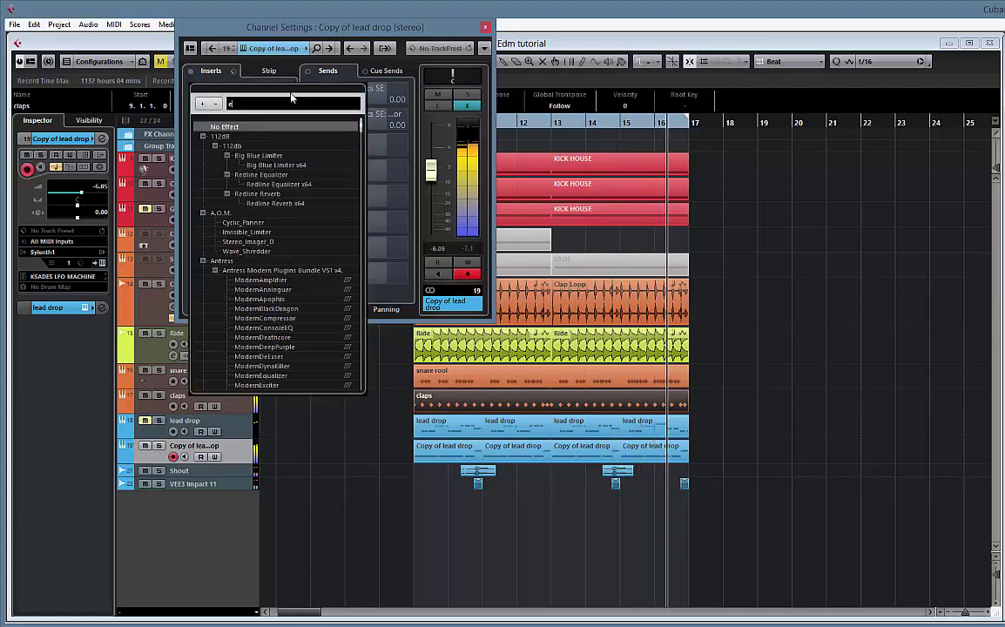
text(qua)
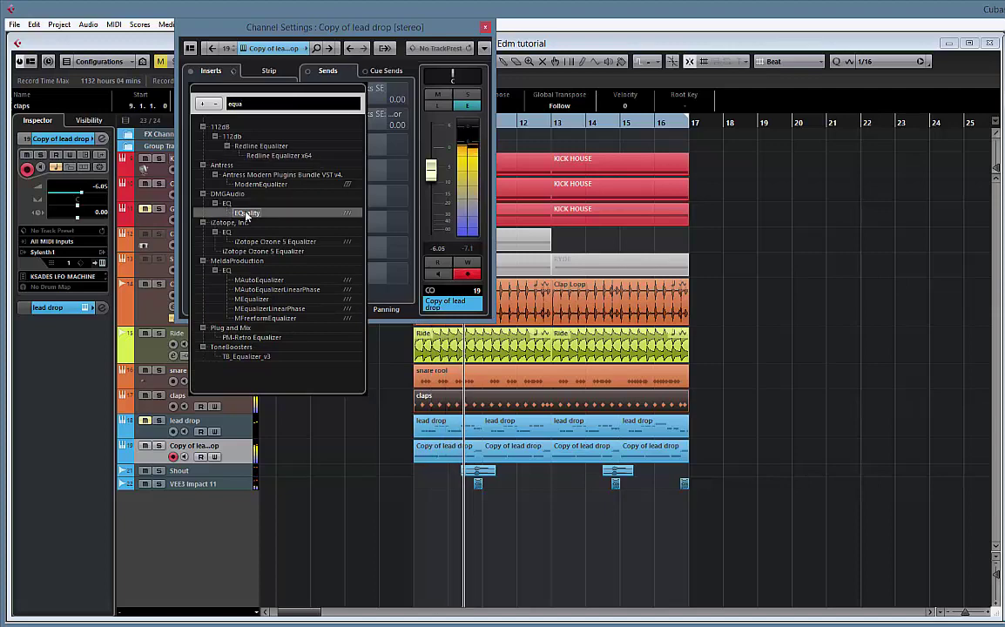
click(381, 197)
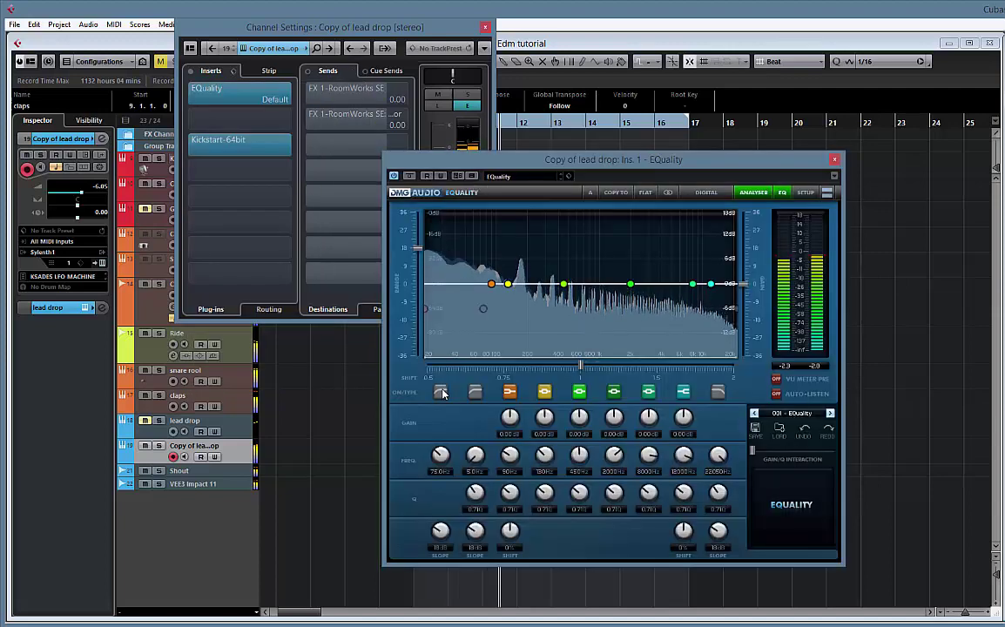
- Enable EQuality's low cut at 134.9 Hz with a 48 dB slope, boost the low shelf by 7.08 dB at 181 Hz, and close it
scroll(441, 530, up, 5)
scroll(442, 453, up, 6)
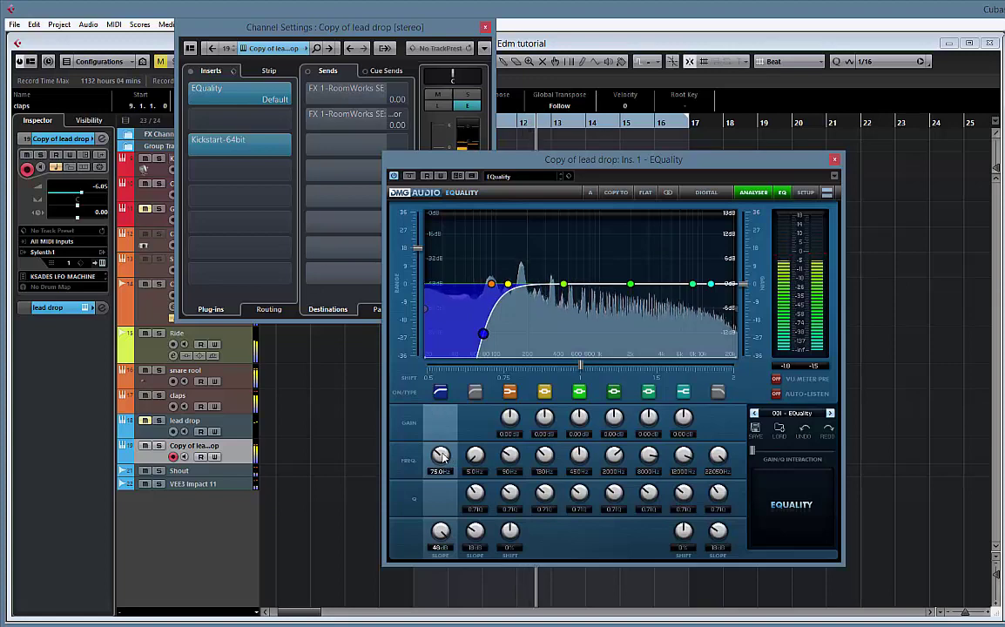
scroll(441, 452, down, 3)
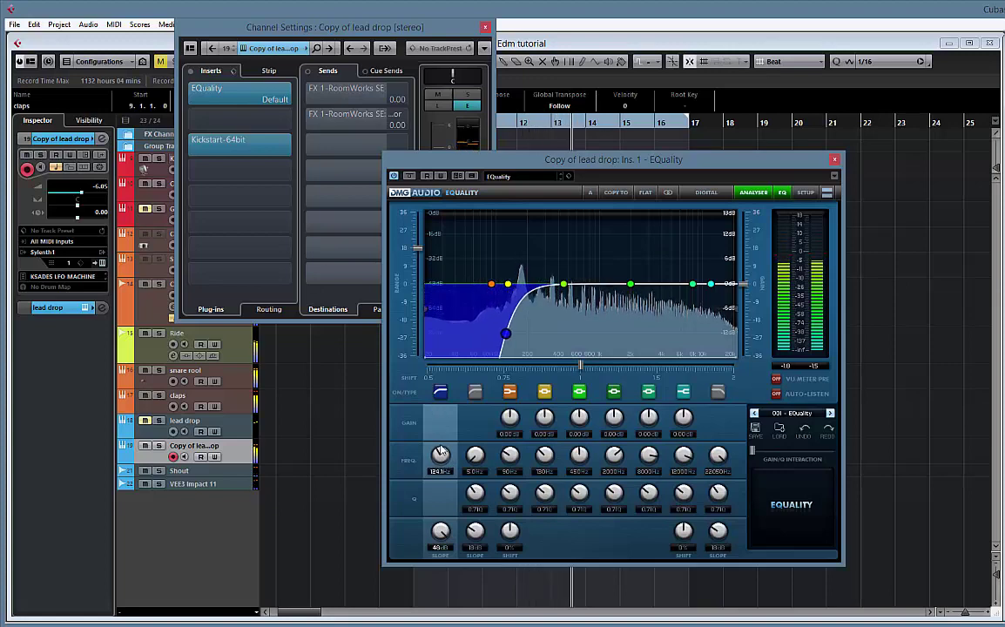
scroll(440, 451, up, 1)
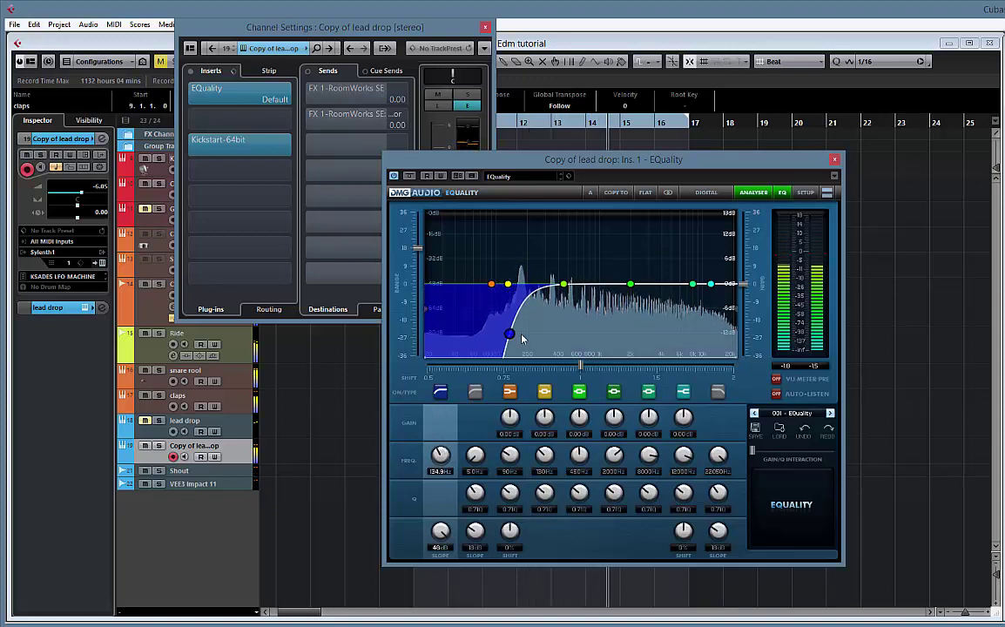
drag(492, 284, 523, 260)
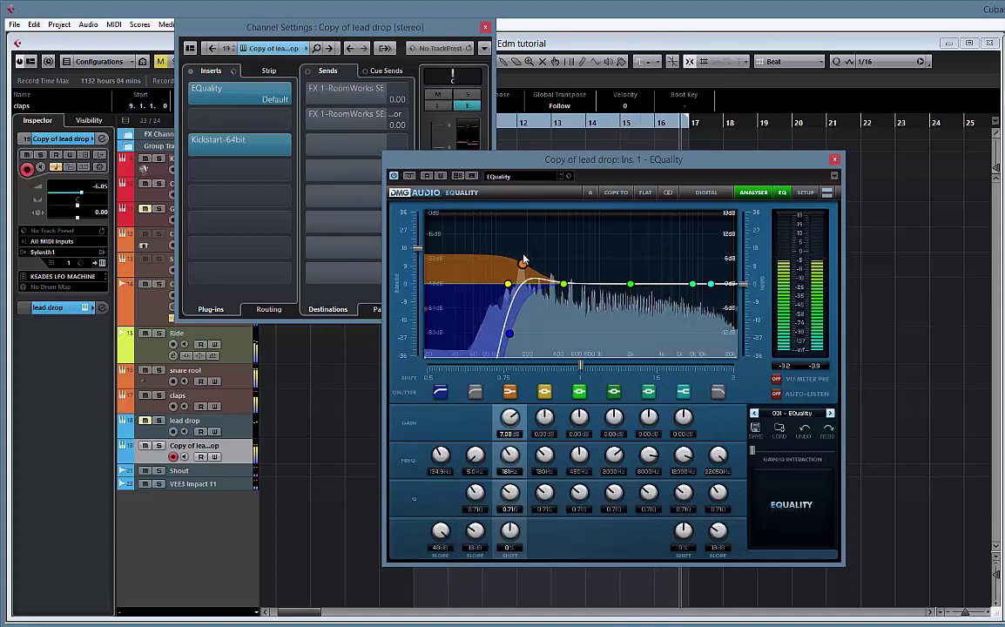
click(834, 161)
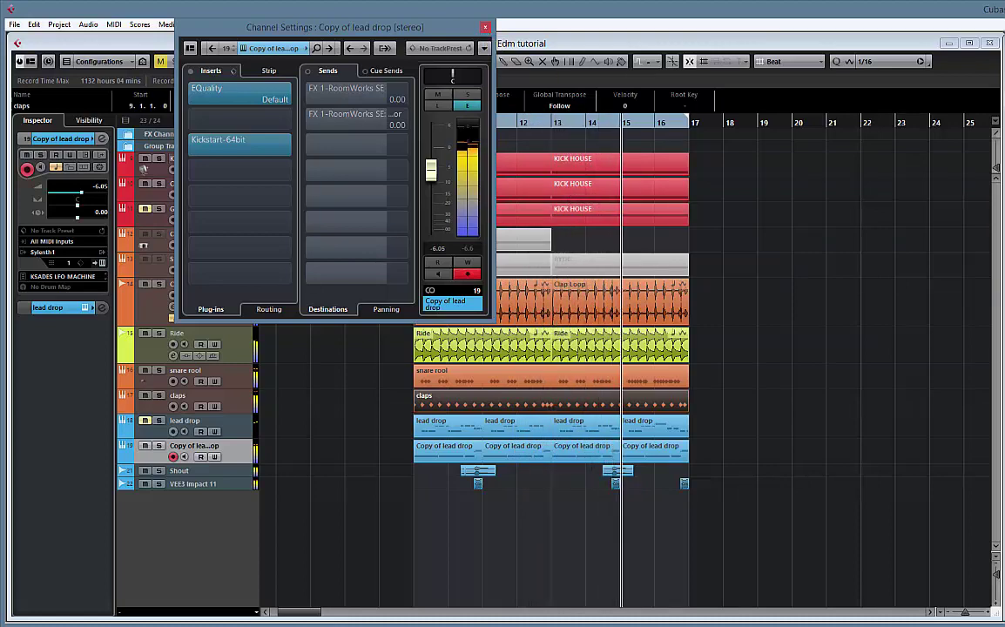
- Color the VEE3 Impact 11 track orange and move it directly below the claps track
click(193, 484)
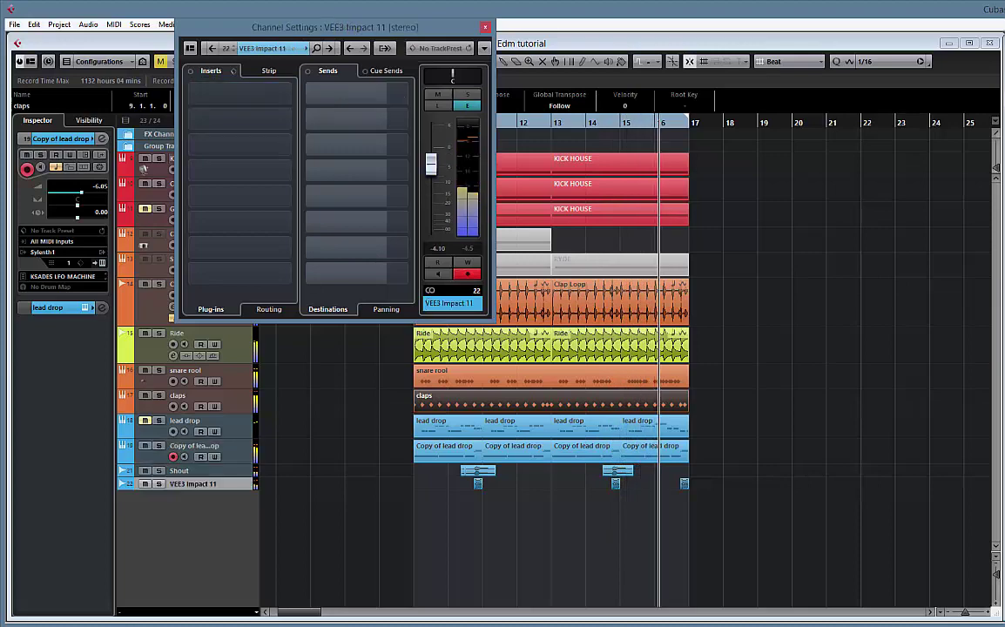
click(331, 536)
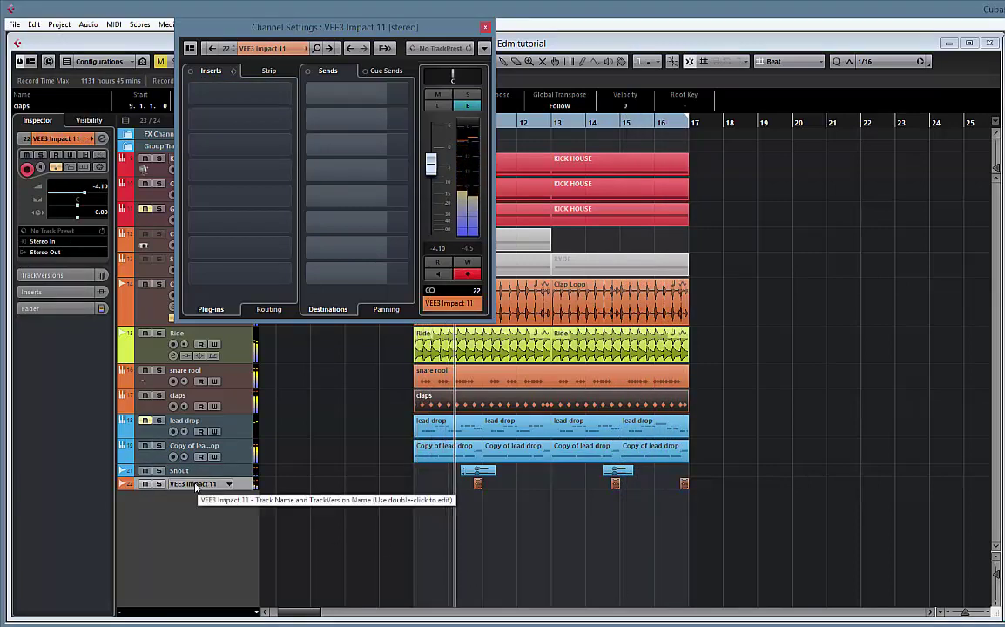
drag(193, 485, 192, 419)
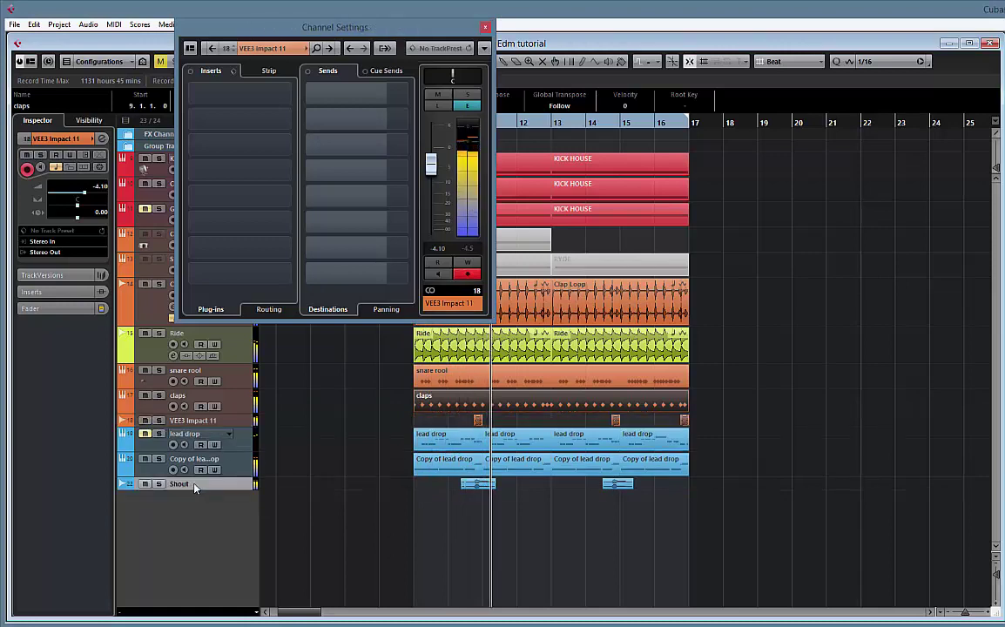
- Color the Shout track yellow and move it directly below the Ride track
click(123, 484)
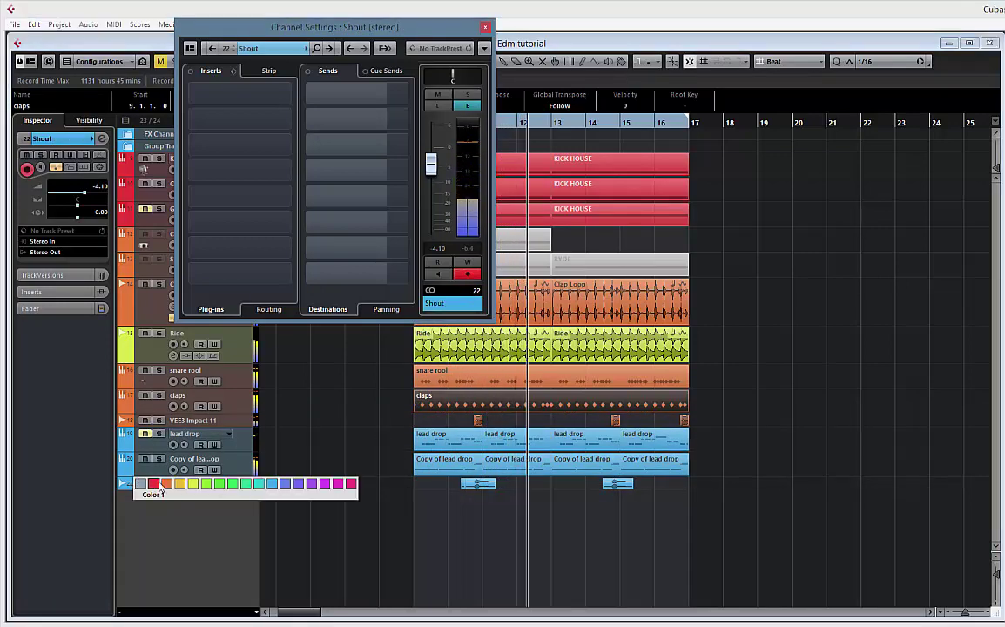
click(205, 484)
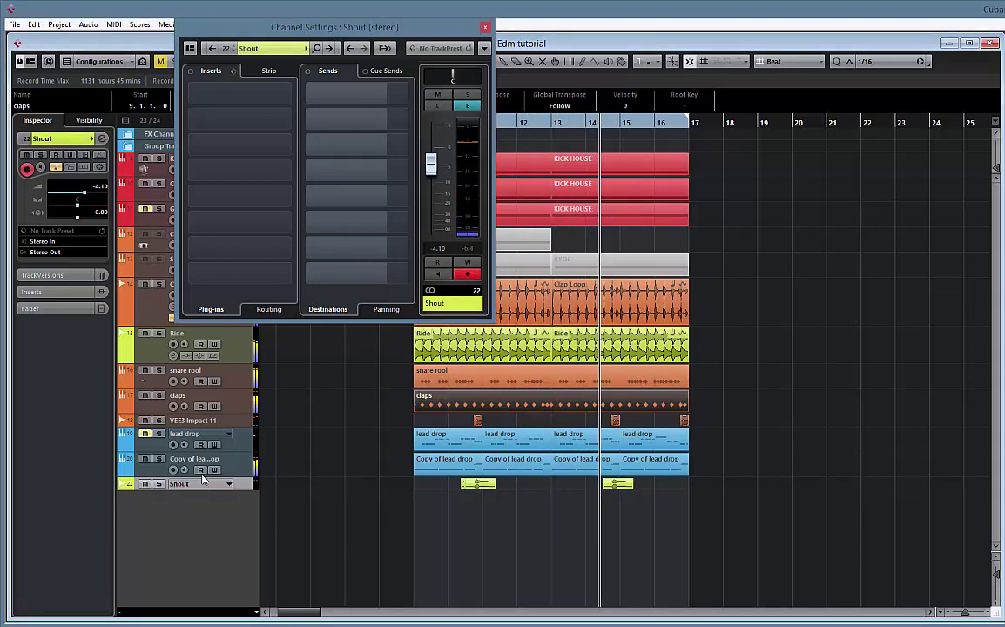
drag(202, 479, 195, 374)
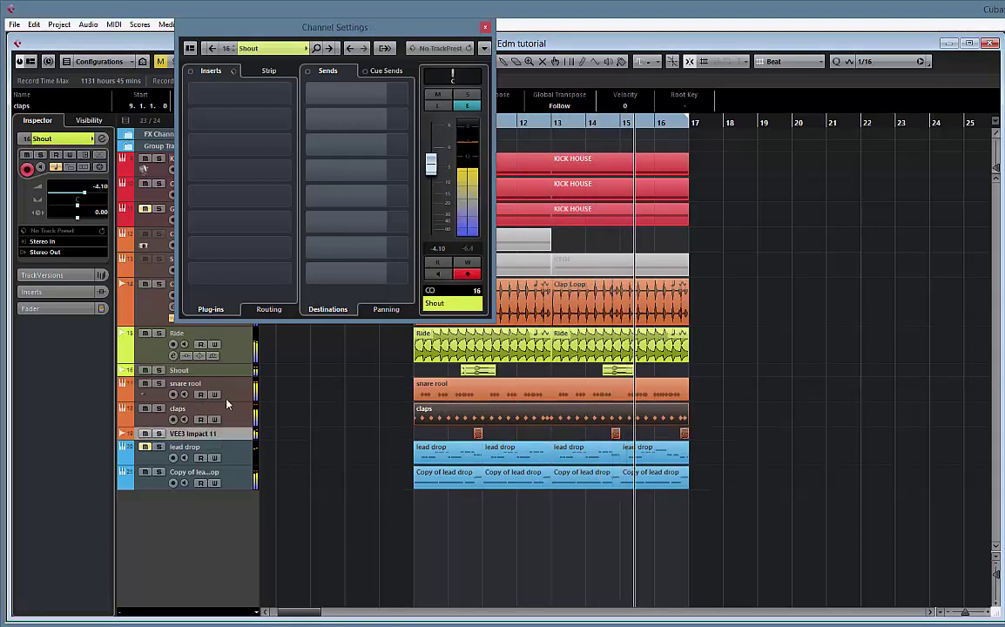
- Arrange the snare rool, claps and VEE3 Impact 11 tracks above Ride and Shout, and enlarge the VEE3 Impact 11 and Shout tracks
click(226, 399)
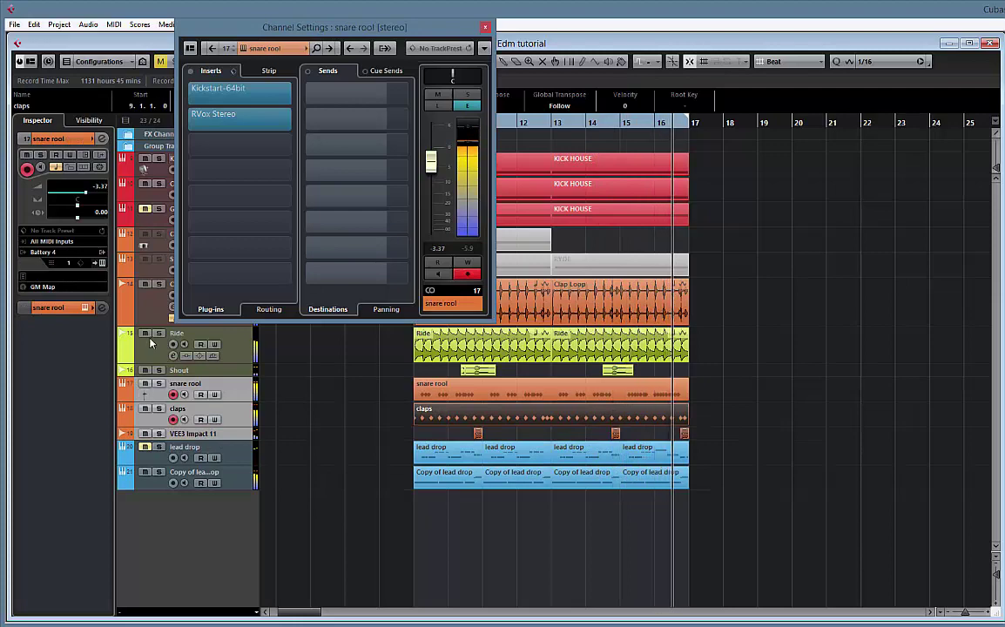
drag(150, 344, 230, 412)
click(229, 386)
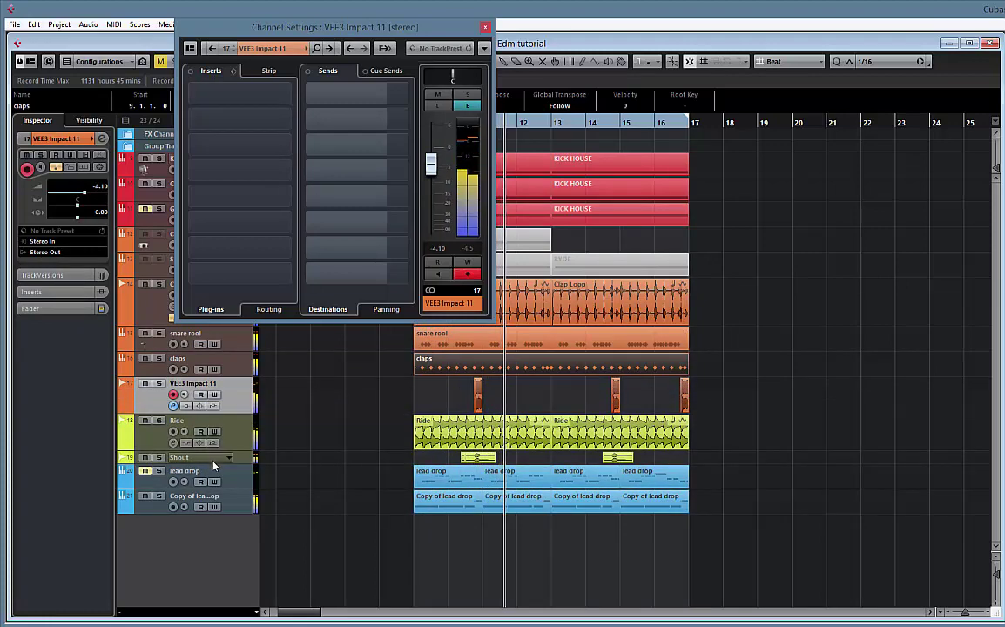
drag(214, 465, 214, 488)
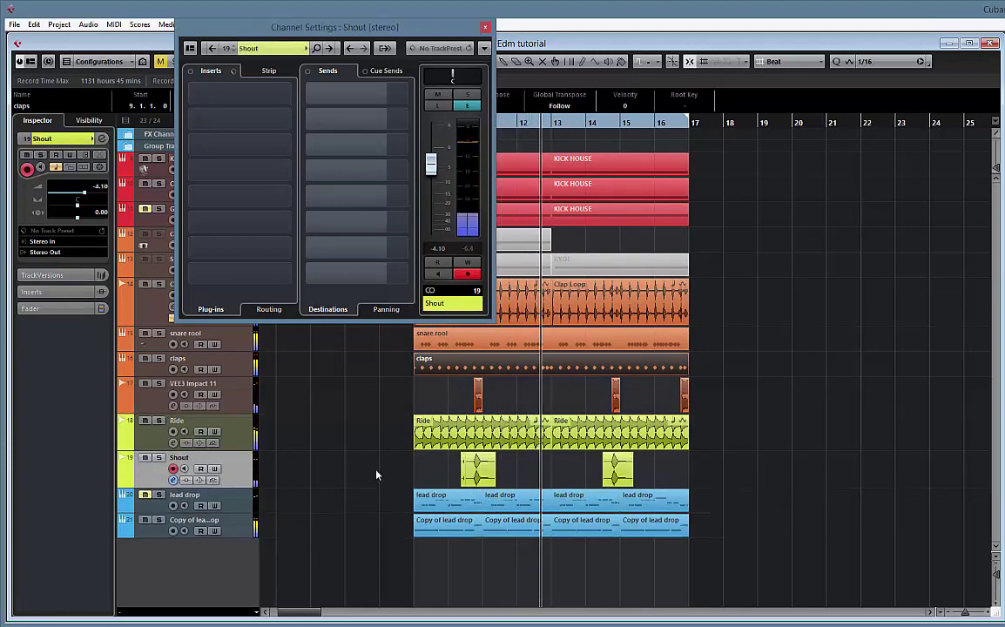
key(space)
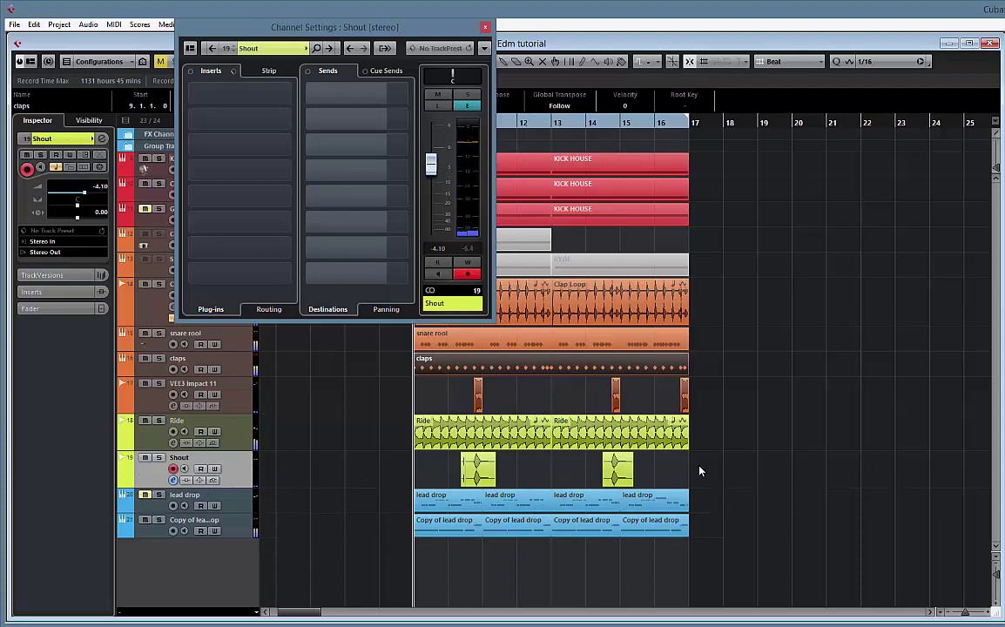
- Bounce the two Shout events into a single audio event, replacing the originals
drag(699, 471, 378, 468)
key(ctrl+b)
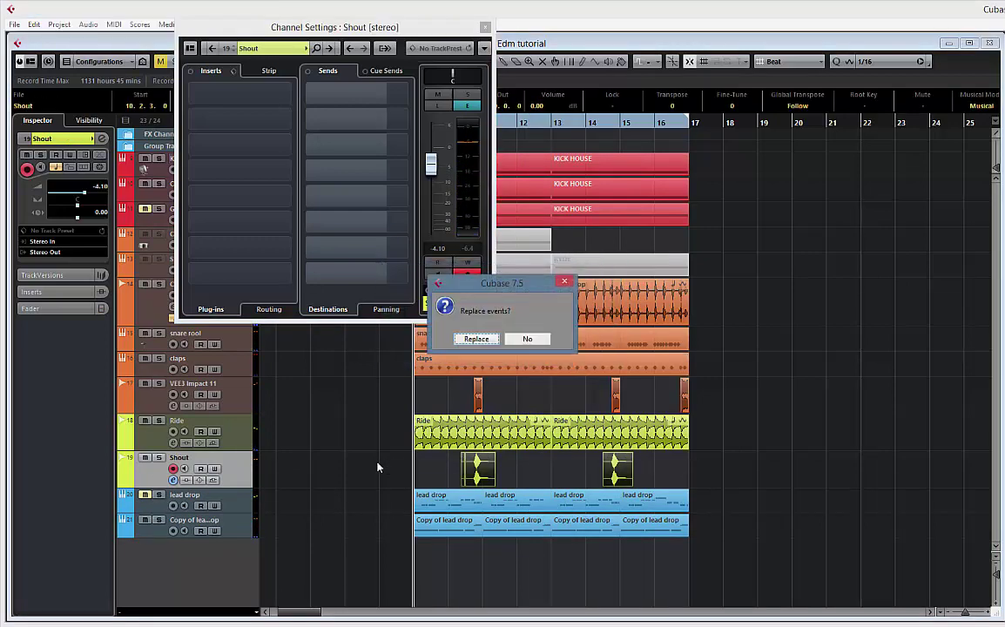
click(474, 339)
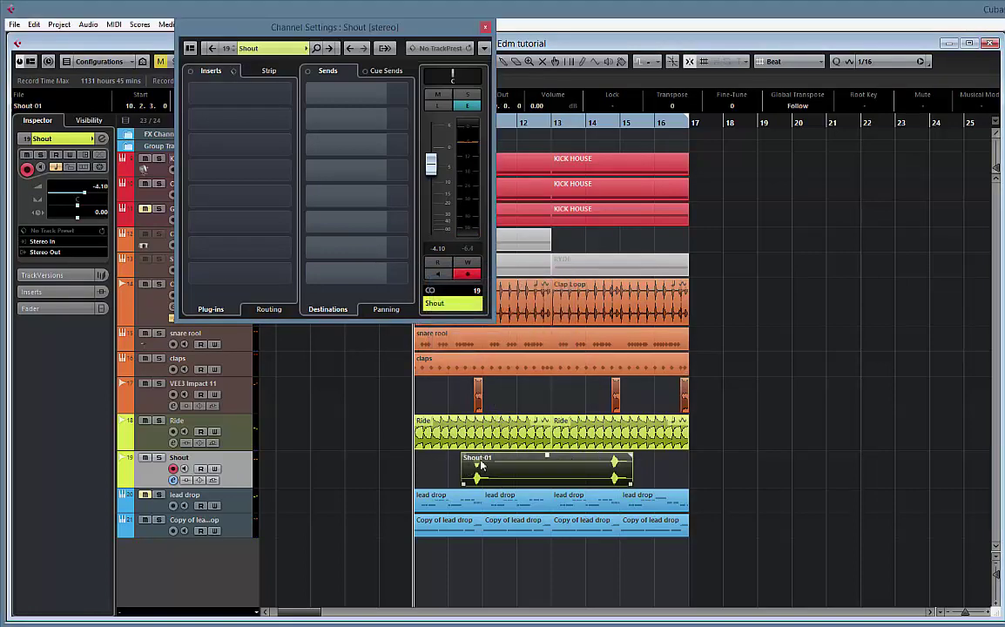
- Split the Shout event at bars 13 and 14, then bounce bars 13 to 17 into one event, padded with a copied silent section
alt+click(554, 475)
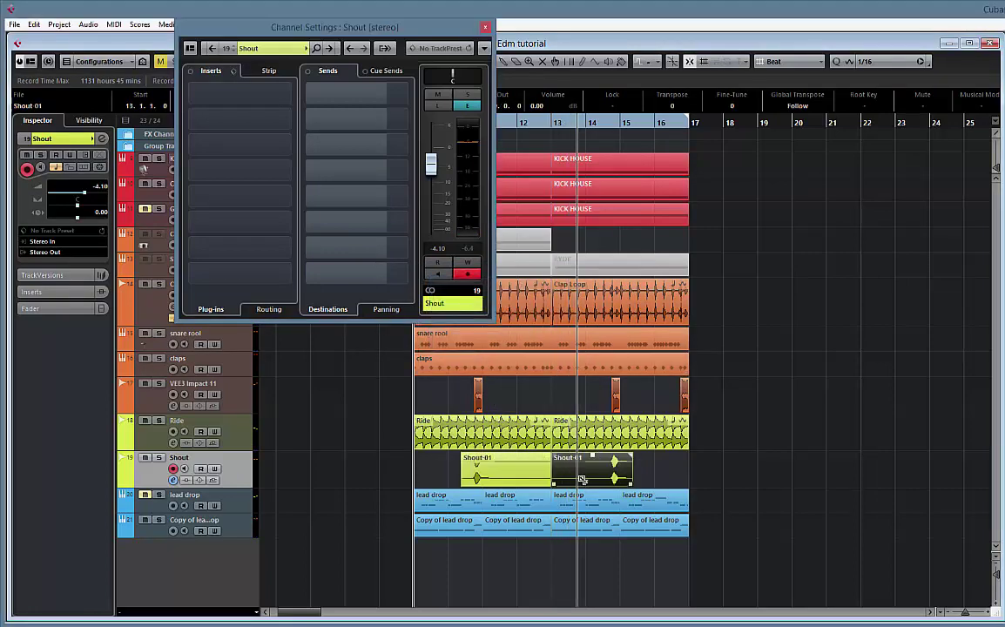
alt+click(586, 479)
drag(571, 477, 668, 477)
drag(754, 472, 564, 481)
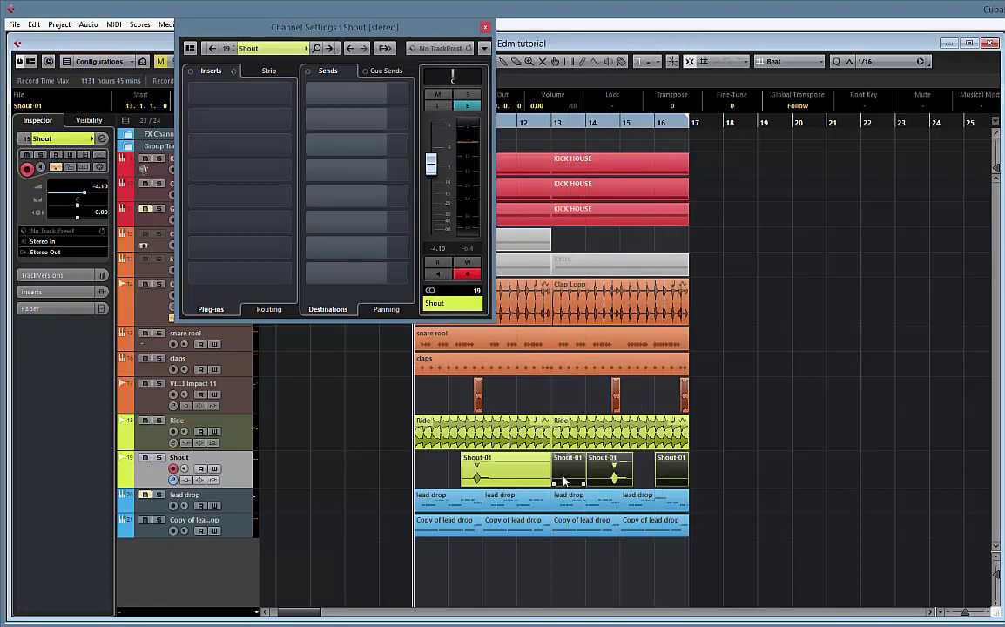
key(b)
key(Return)
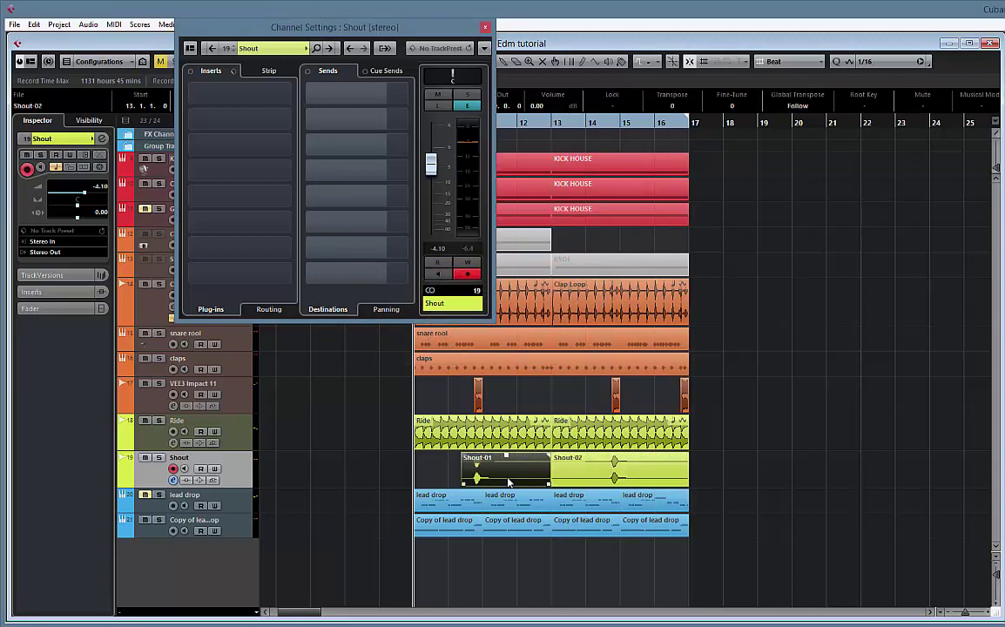
- Replace the first Shout event with a copy of Shout-02 at bar 9 and duplicate it to fill bars 13 to 17
drag(614, 478, 476, 480)
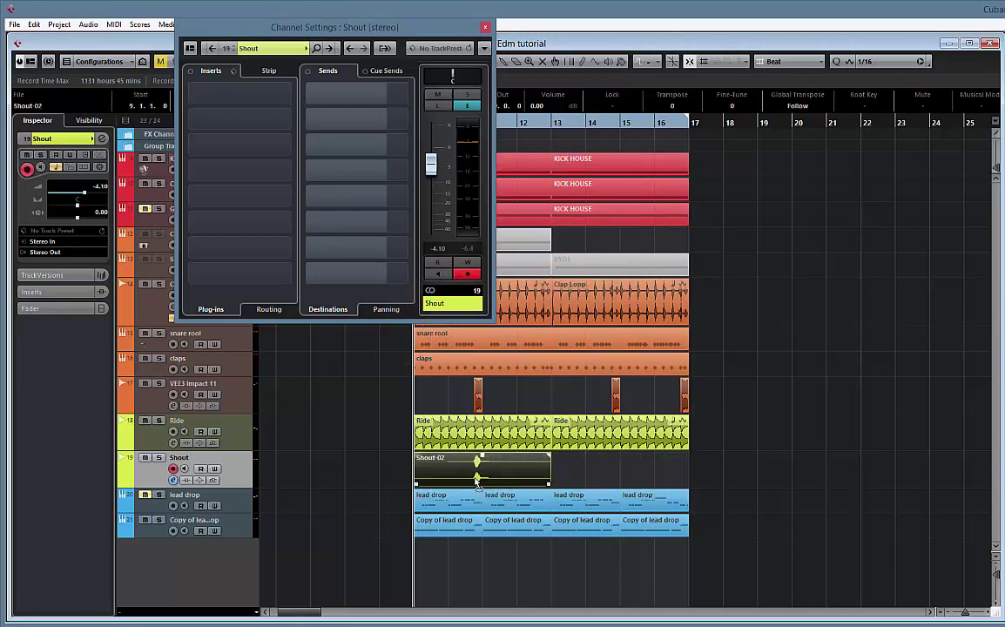
key(ctrl+d)
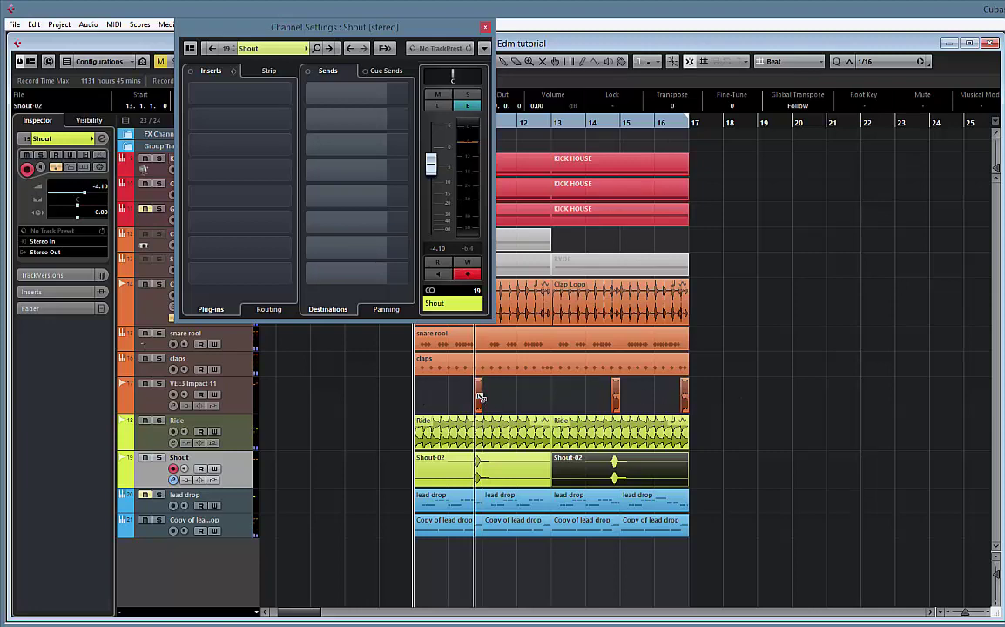
- Add a muted copy of the VEE3 Impact 11 hit at bar 9 and bounce the track's events into one audio event
drag(480, 399, 424, 400)
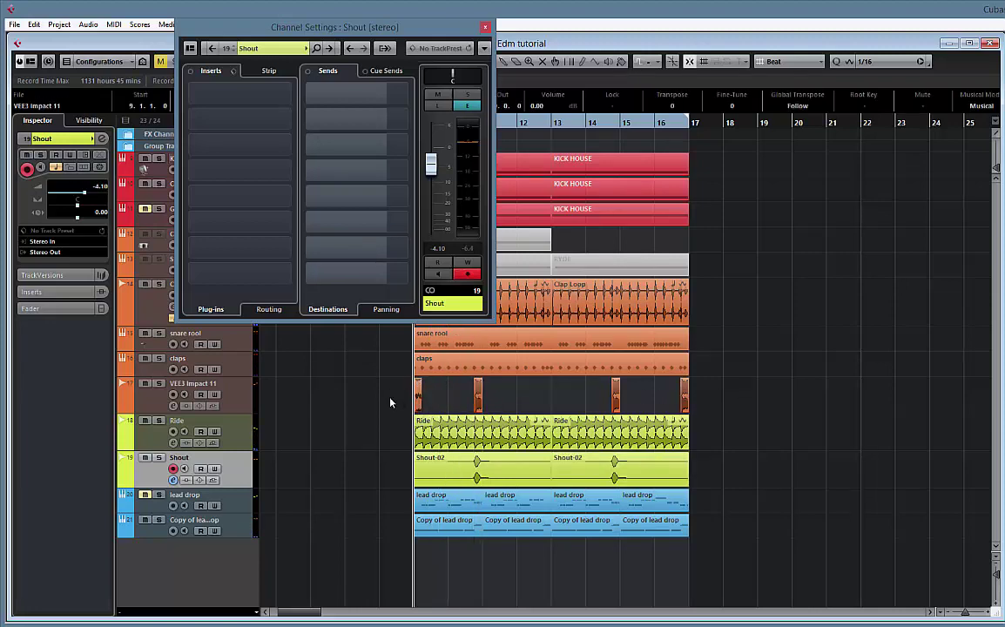
click(665, 402)
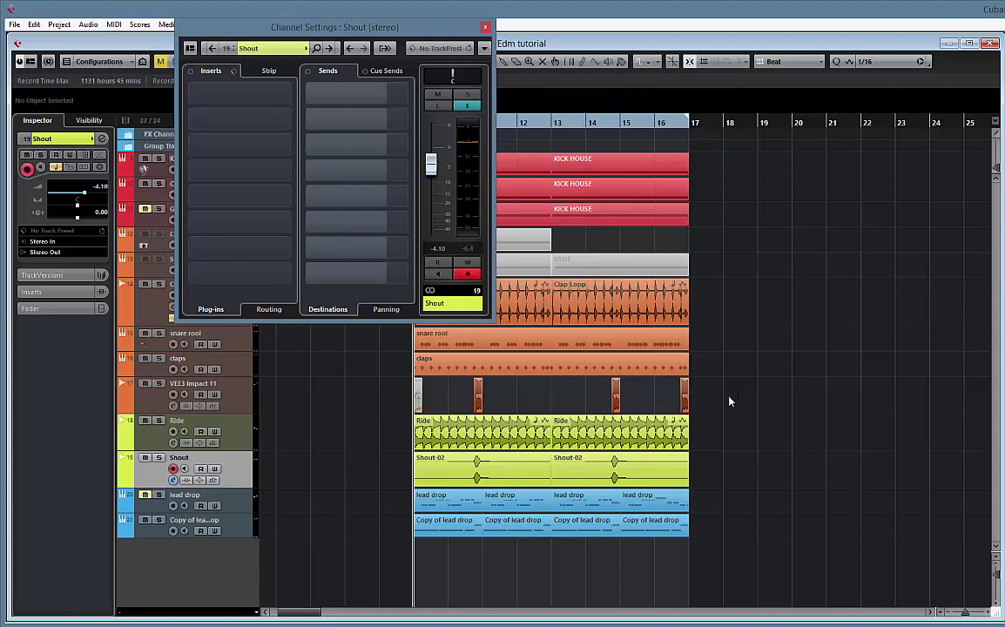
drag(368, 401, 368, 401)
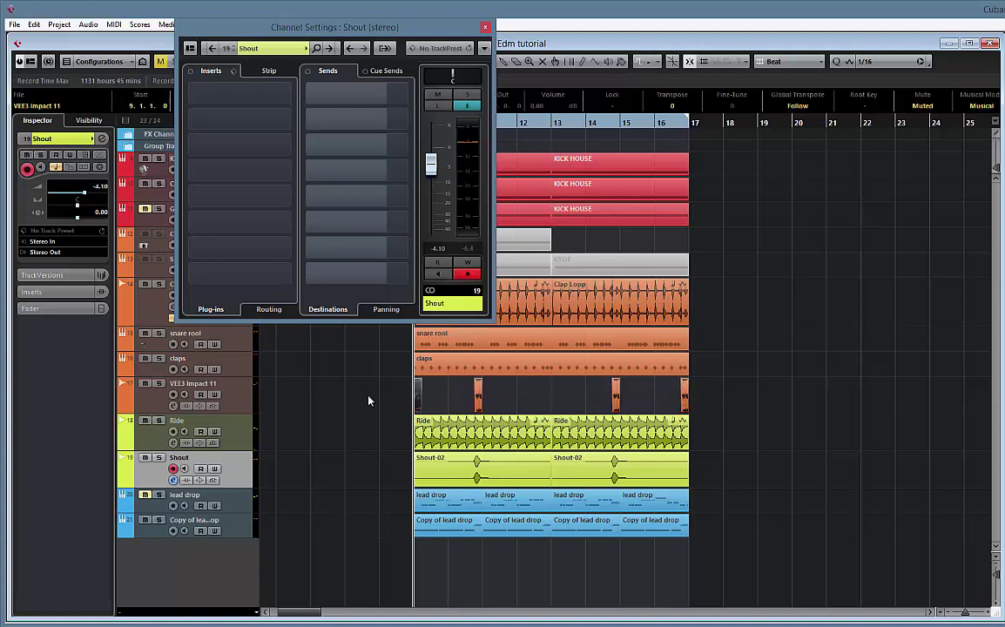
key(ctrl+b)
key(Return)
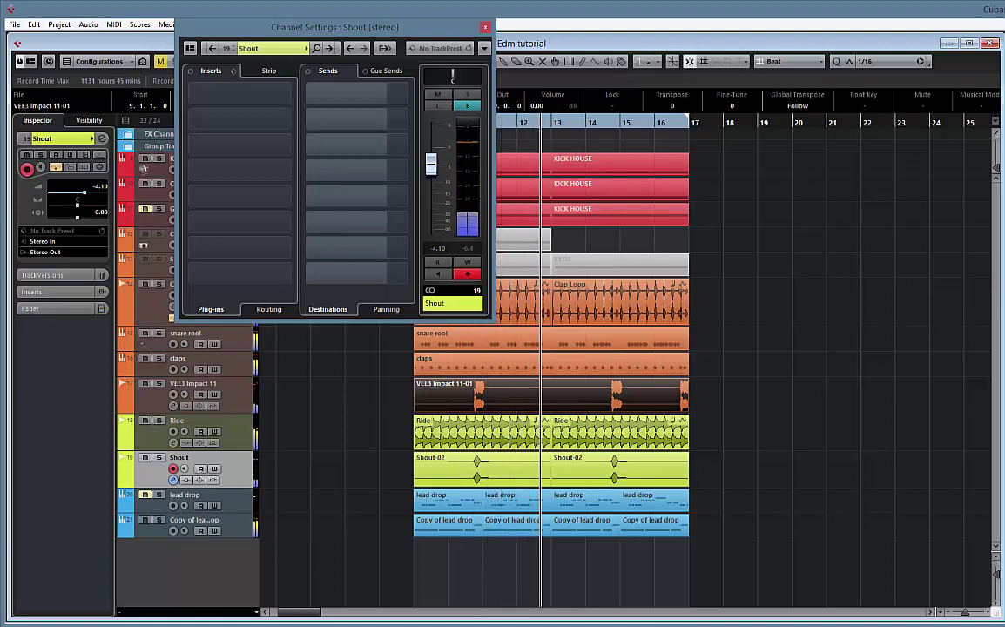
- Select the Copy of lead drop events and move the Shout channel settings window clear of the track list
drag(369, 528, 712, 527)
drag(309, 38, 157, 55)
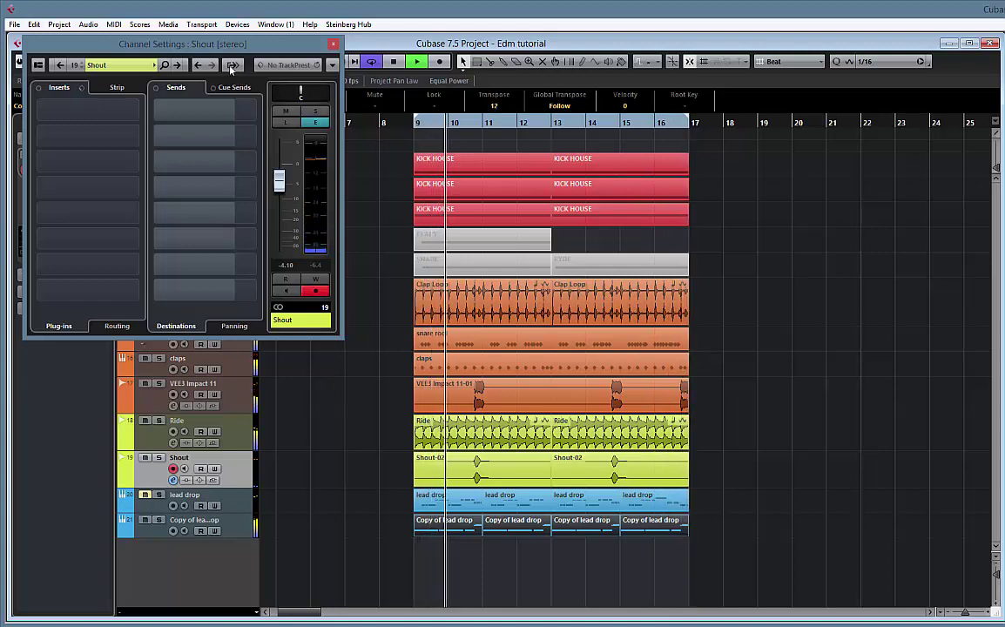
drag(184, 45, 368, 50)
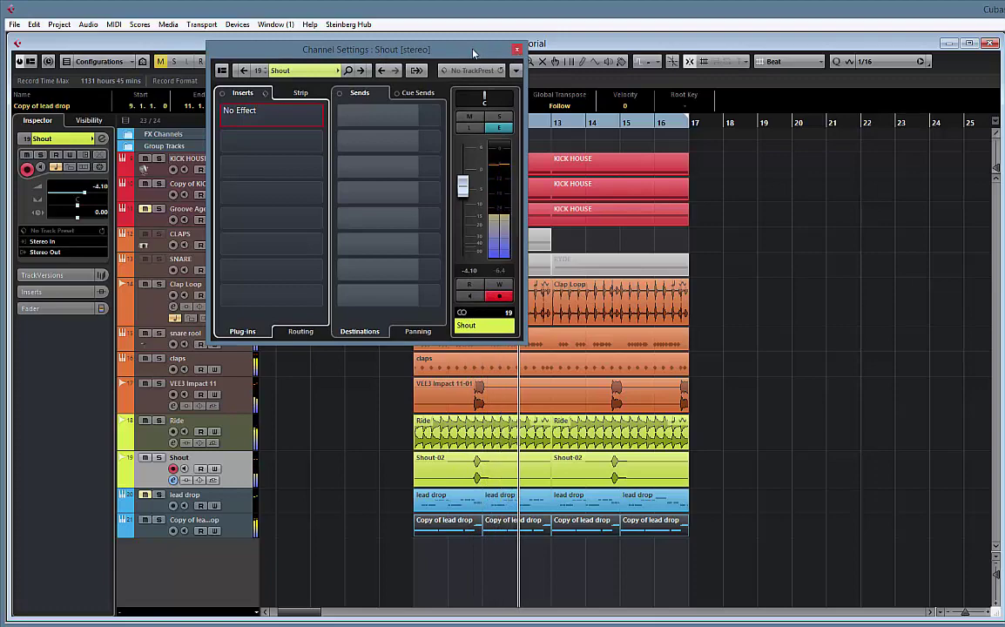
drag(426, 43, 461, 51)
drag(539, 57, 938, 66)
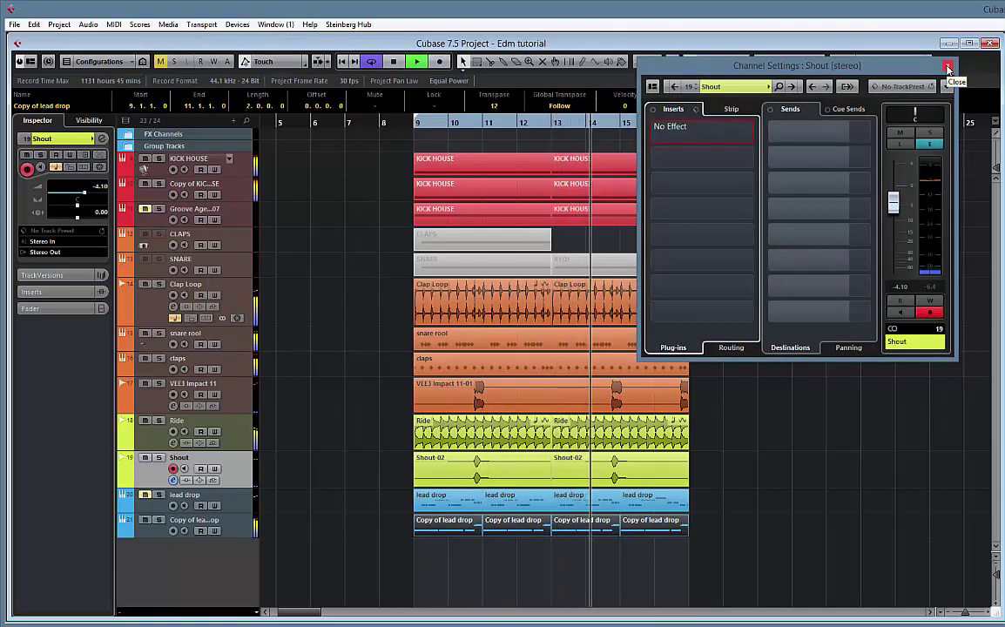
drag(764, 60, 740, 65)
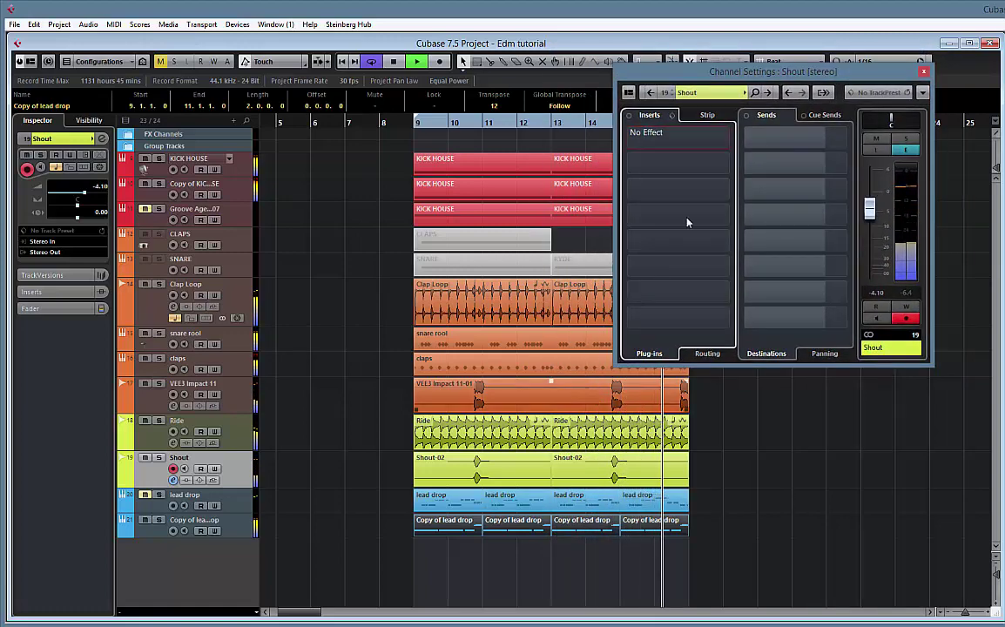
- Unmute the lead drop track, mute Copy of lead drop, and play the drop to hear the main lead
key(space)
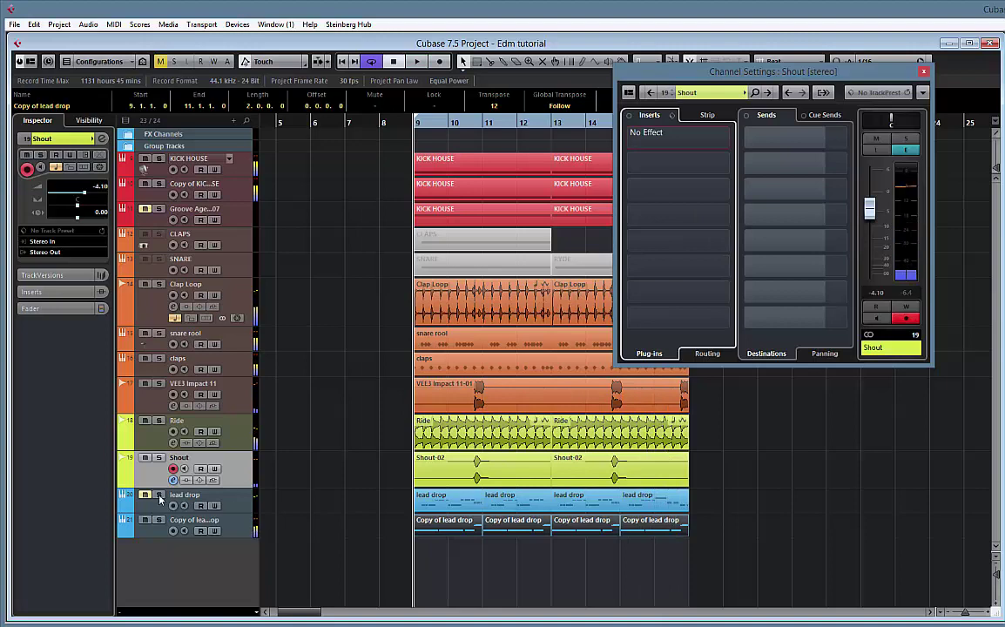
key(space)
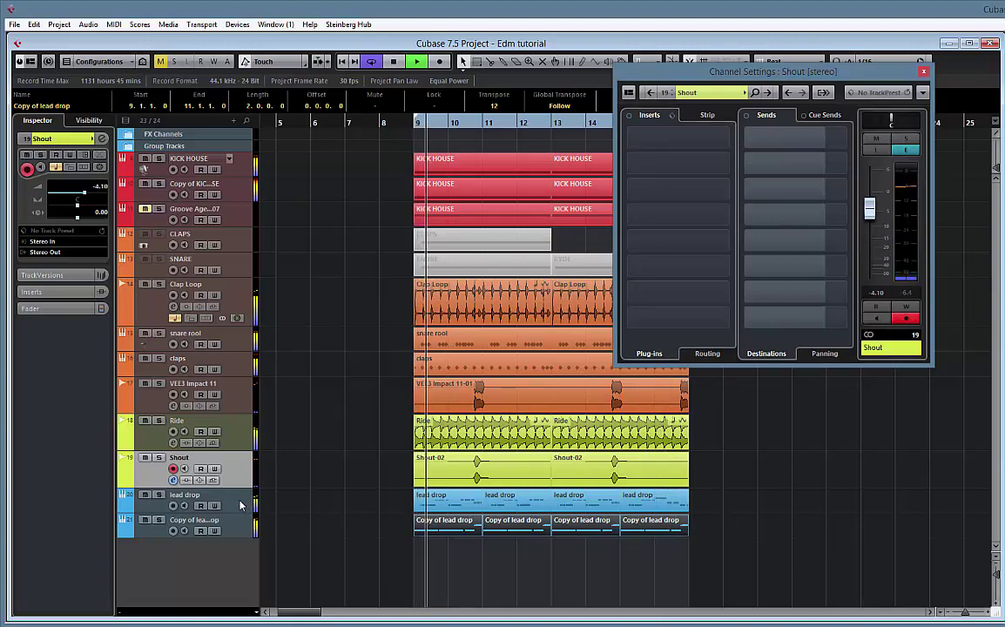
click(251, 505)
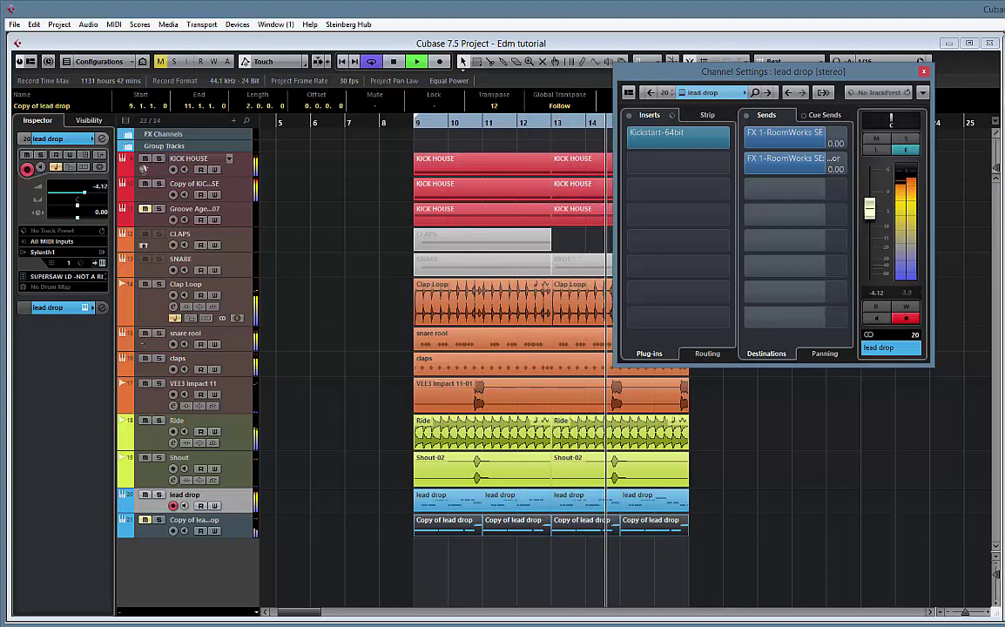
key(space)
- Duplicate the Copy of lead drop track and replace the events on track 21 with copies of the lead drop events
right_click(236, 524)
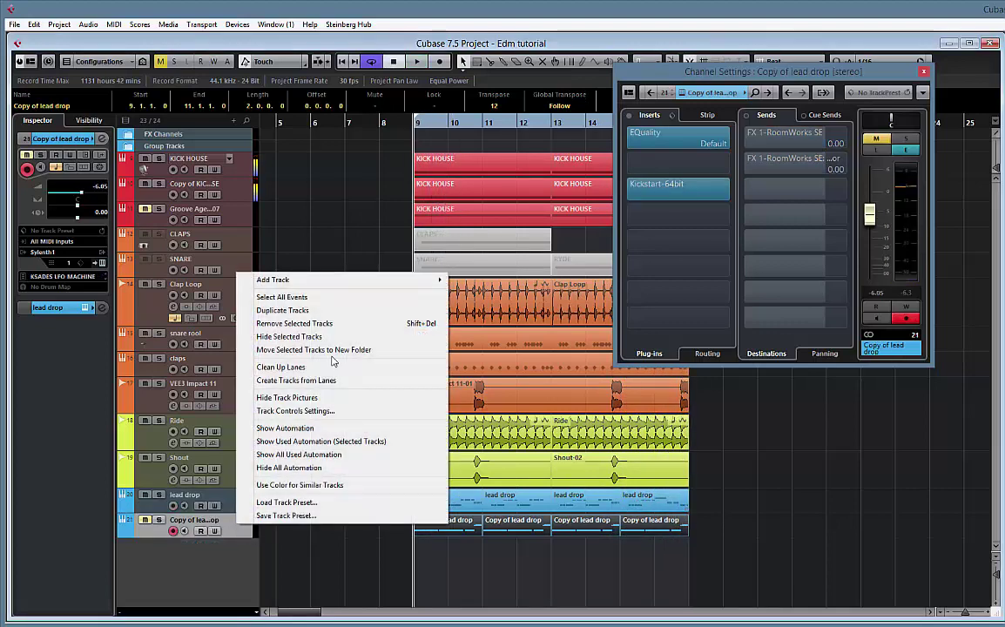
click(284, 311)
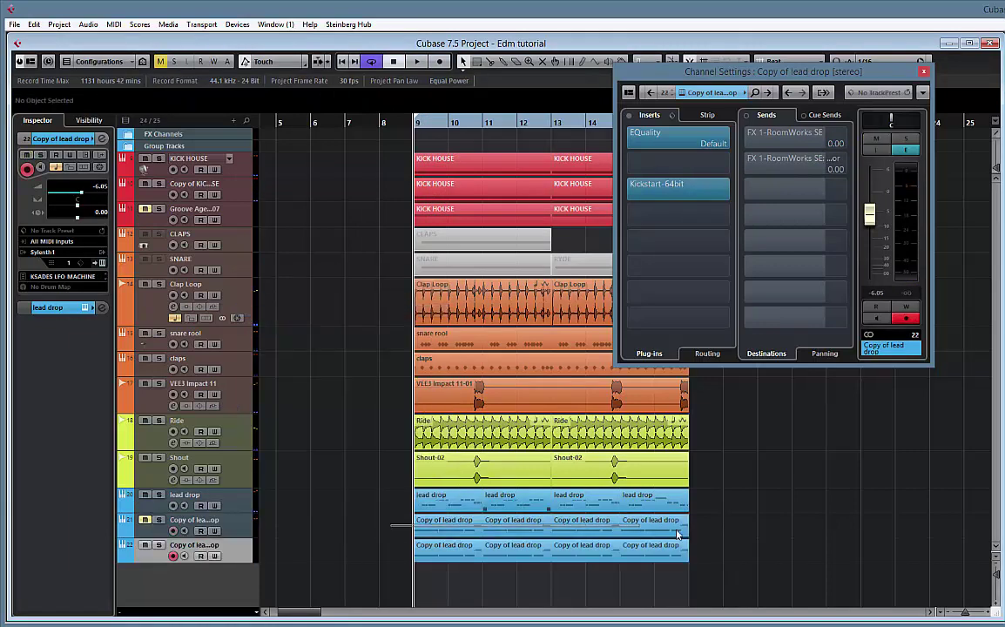
drag(678, 530, 453, 533)
key(Delete)
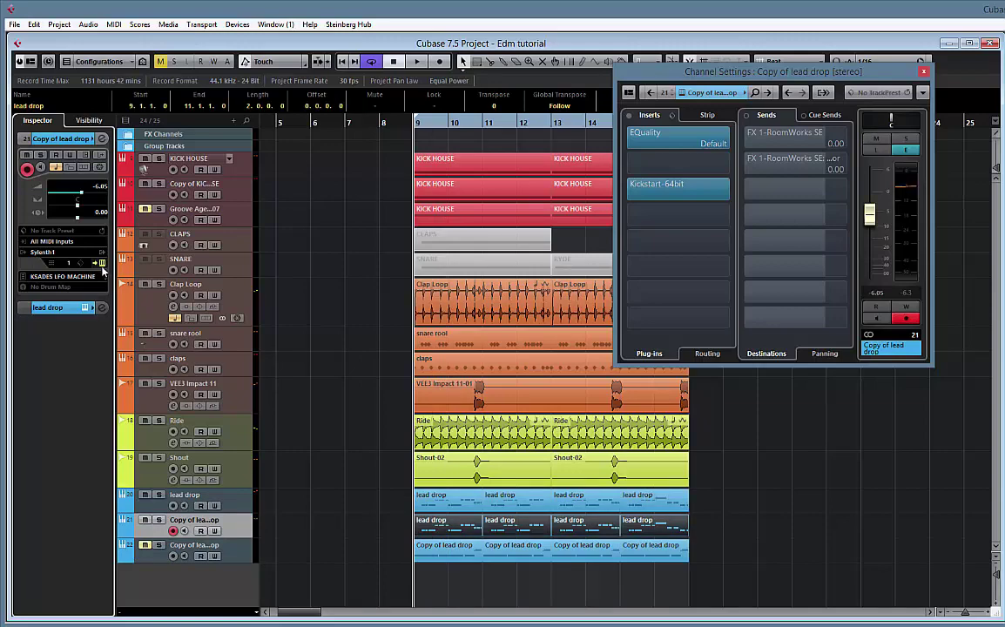
- Solo track 21 and audition its Sylenth1 presets, settling on 029: SUPASAWZZZZ
click(102, 262)
click(517, 218)
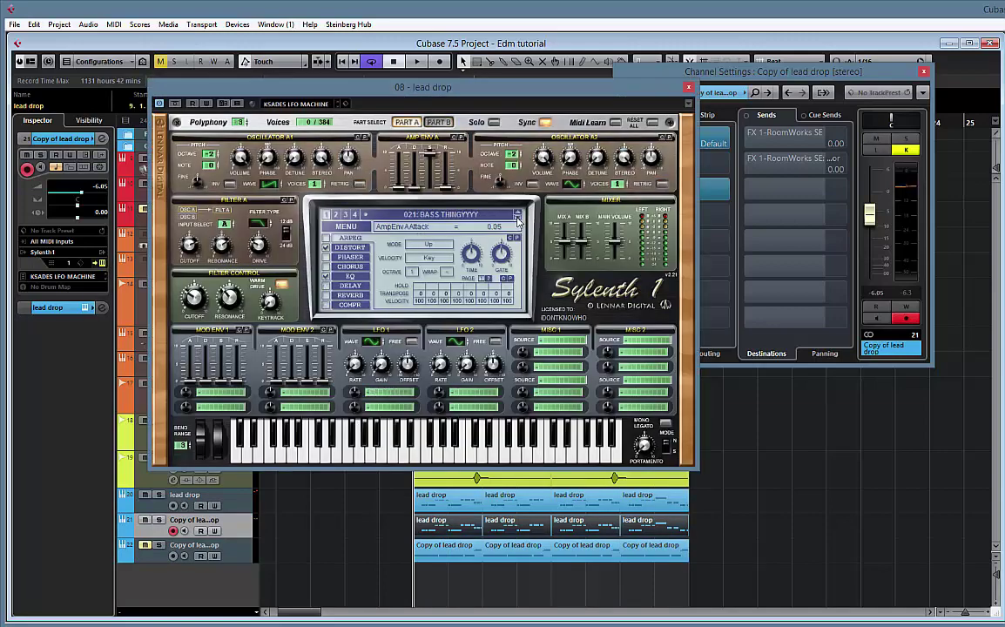
click(158, 520)
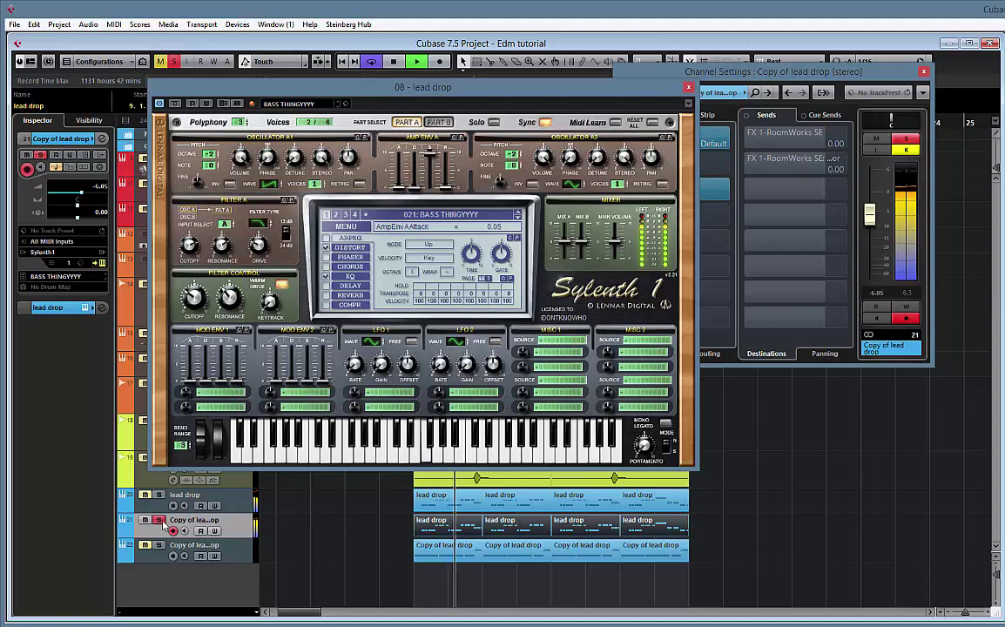
click(517, 219)
click(517, 219)
click(517, 219)
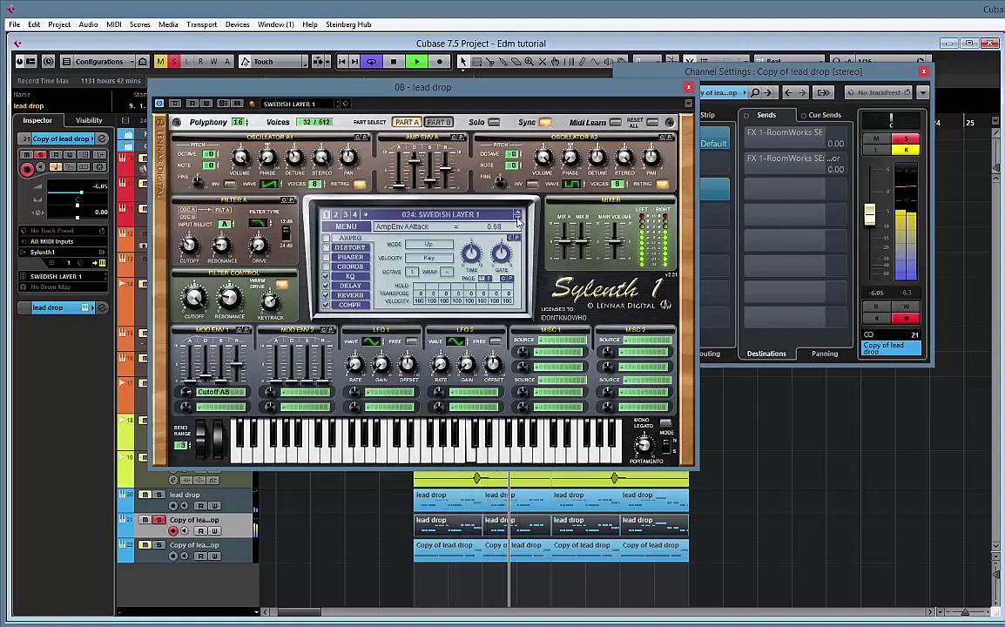
click(518, 219)
click(517, 220)
click(517, 220)
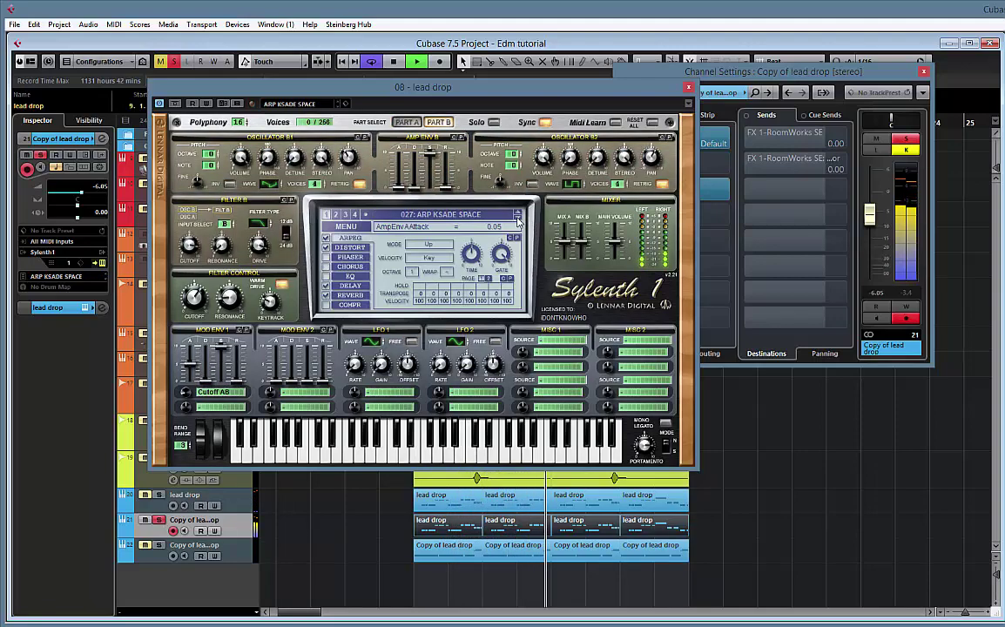
click(517, 219)
click(517, 219)
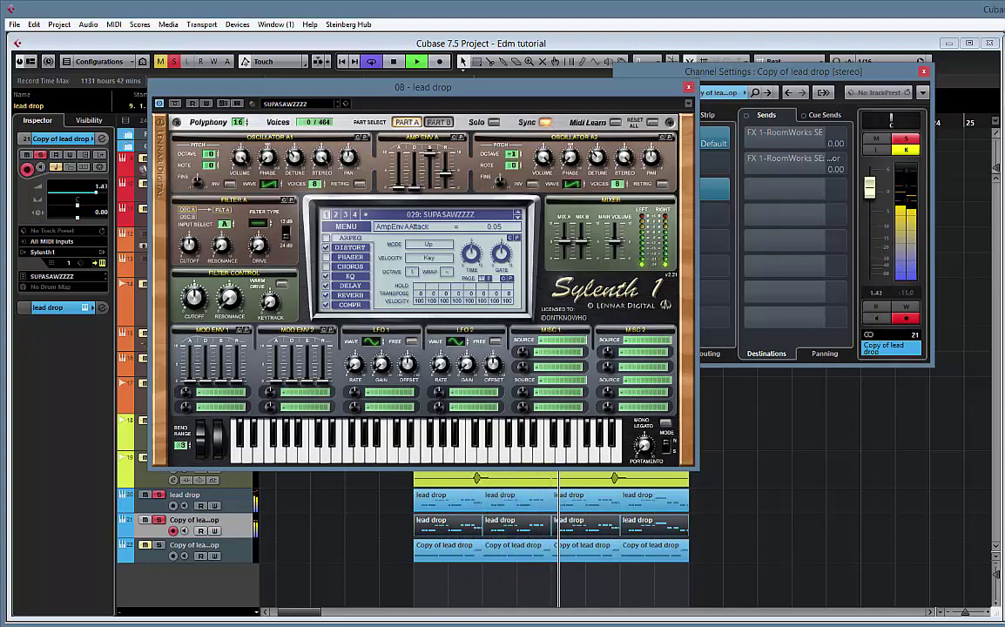
- Unsolo the leads and load bx_solo in the second insert slot of the Copy of lead drop channel on track 21
drag(509, 96, 411, 168)
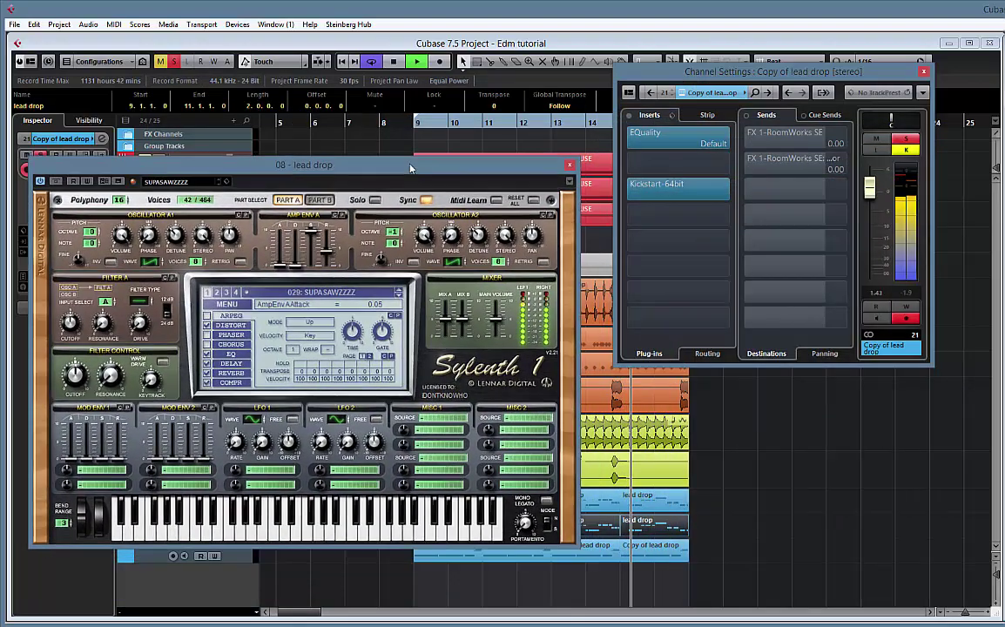
click(729, 166)
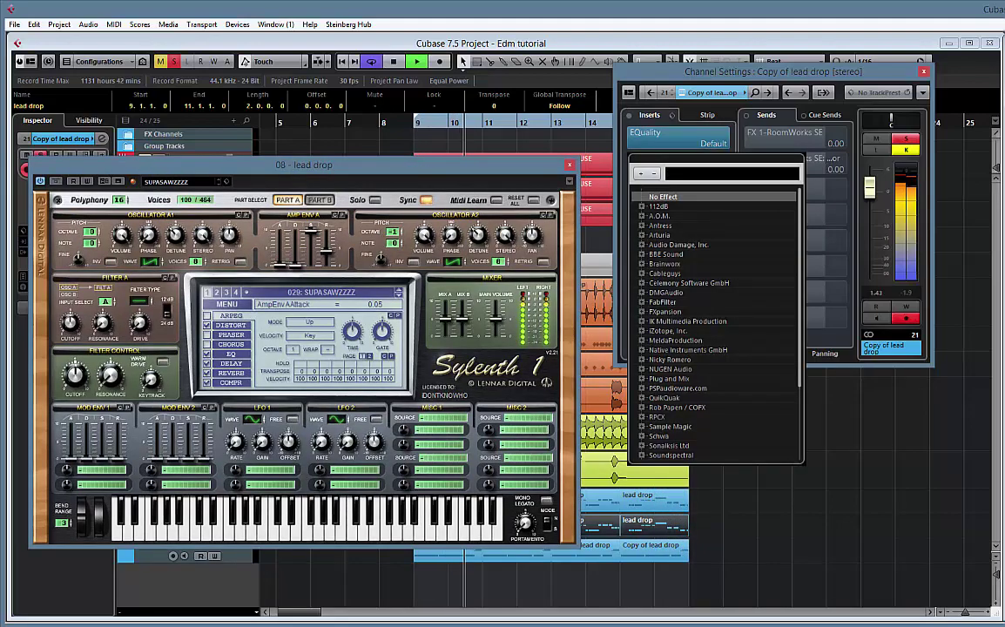
key(Escape)
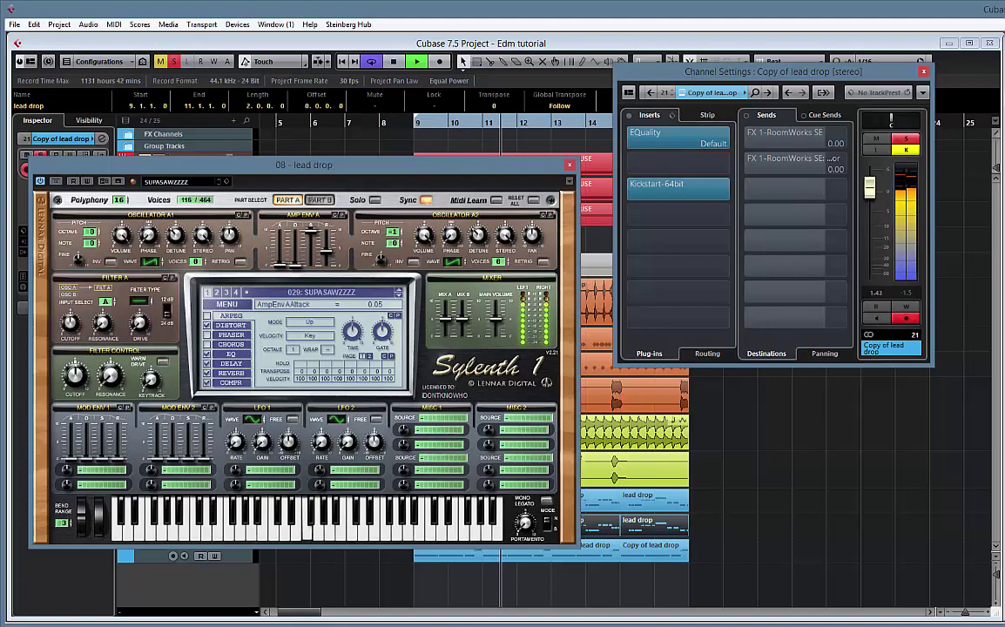
key(s)
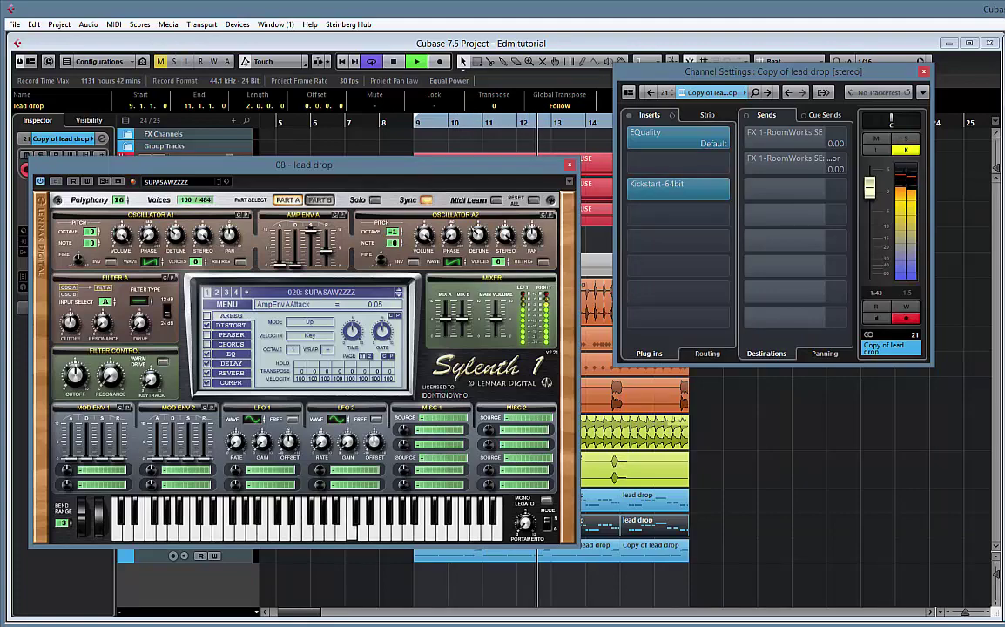
click(728, 165)
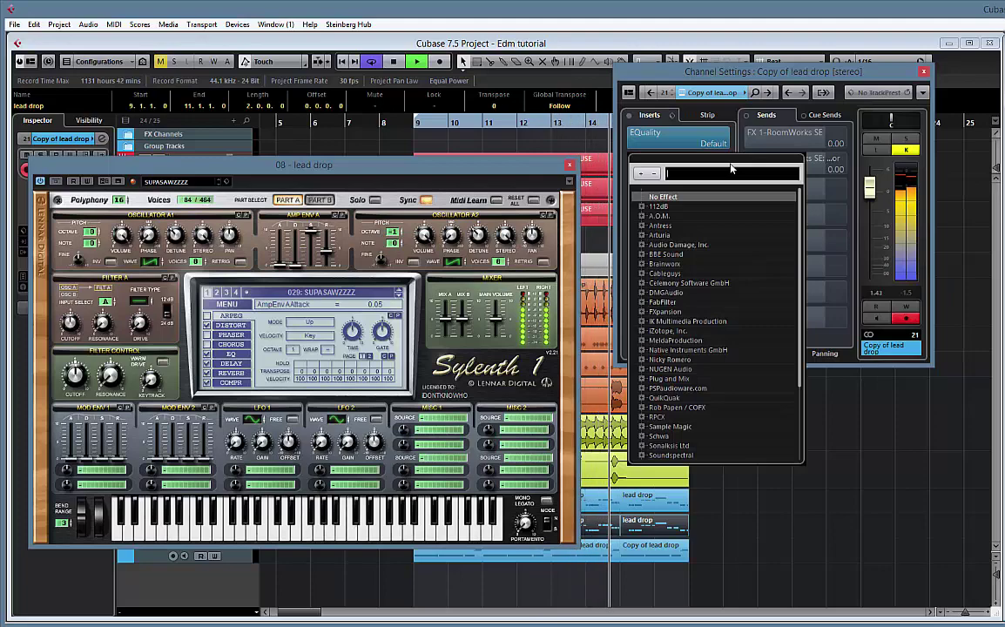
text(bx)
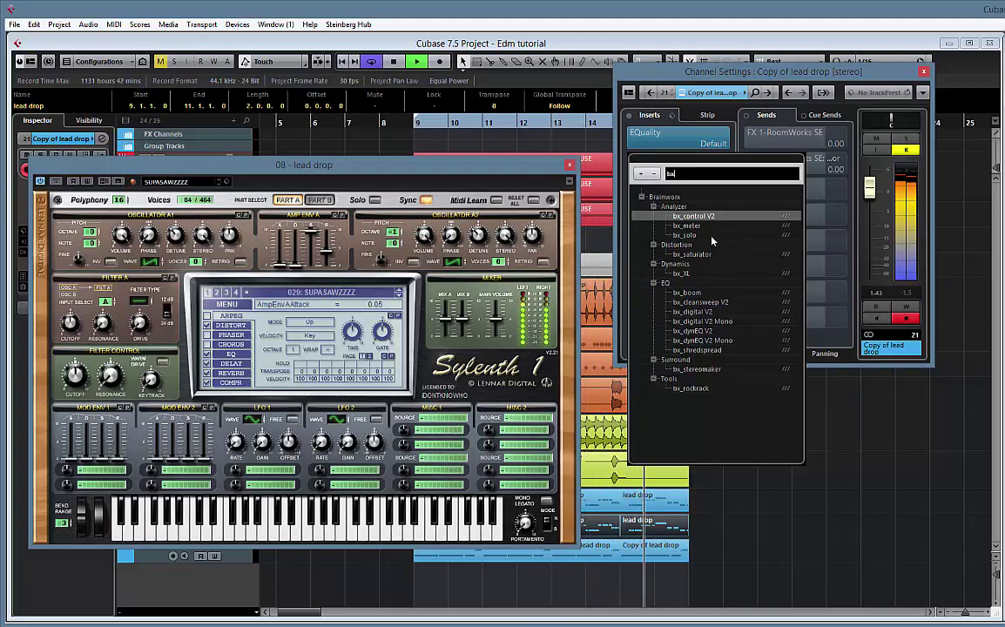
click(688, 235)
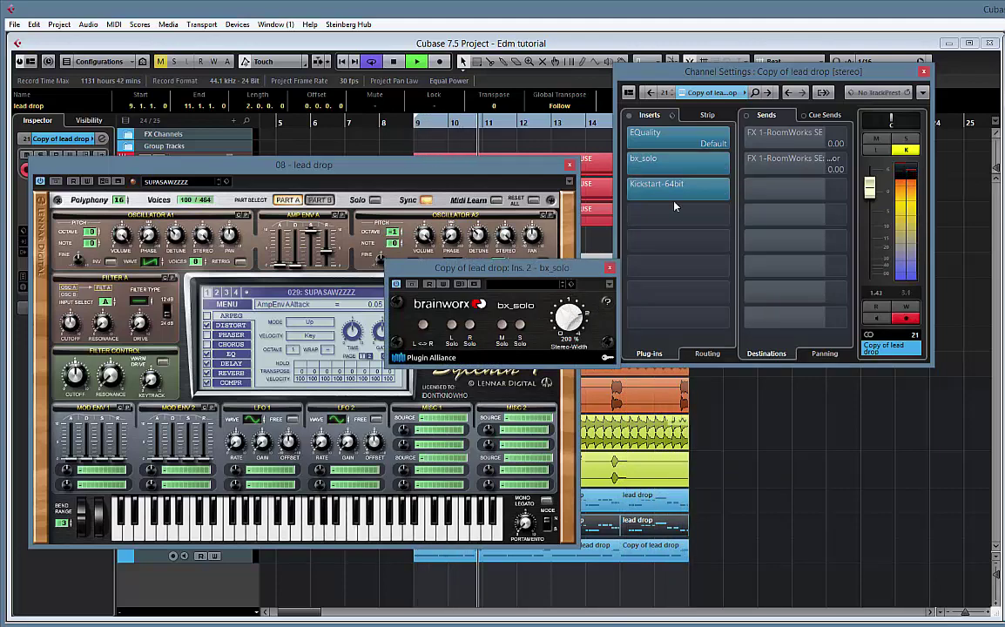
- Shift Kickstart-64bit and bx_solo down one insert slot each and load PanCake2-64bit in the freed second slot
drag(675, 187, 683, 211)
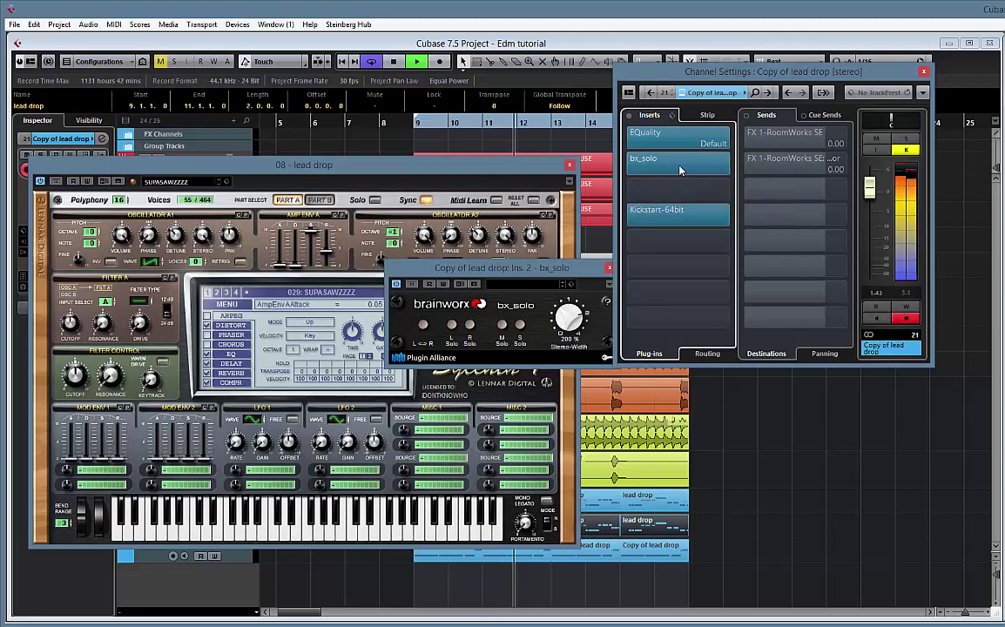
drag(681, 170, 682, 190)
click(728, 165)
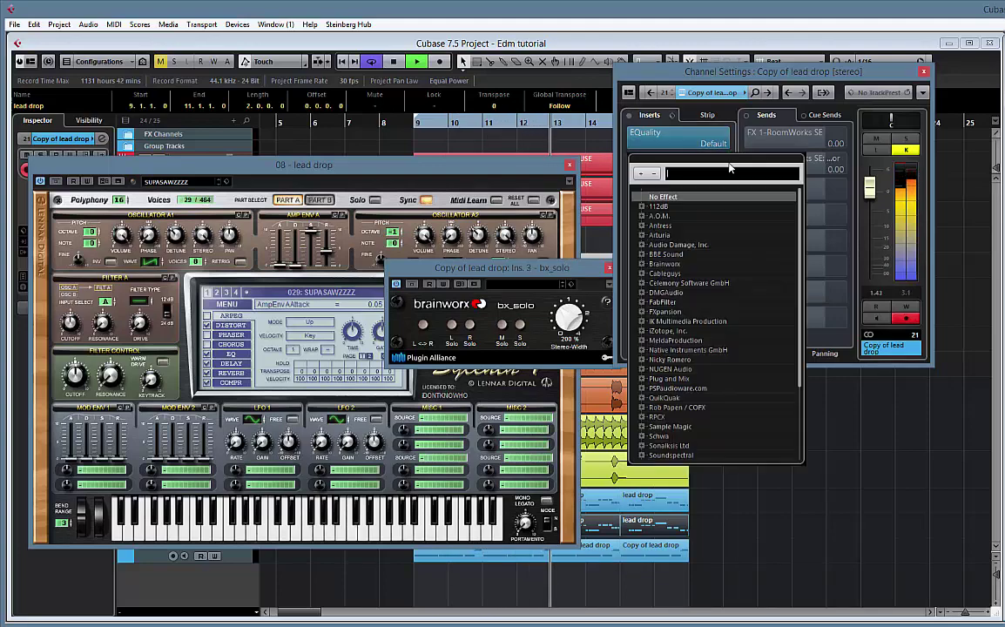
text(panca)
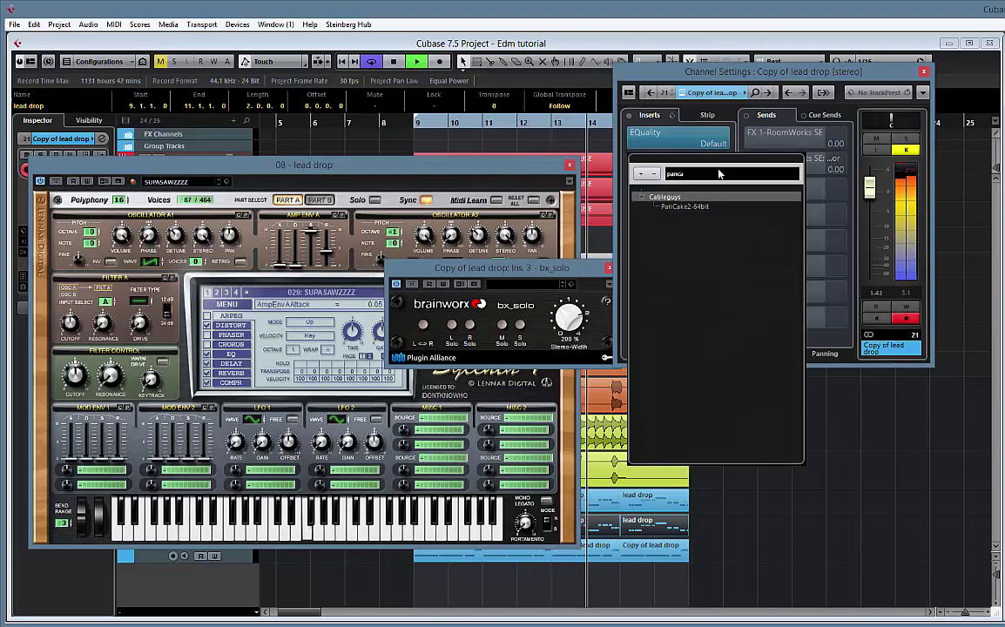
click(674, 206)
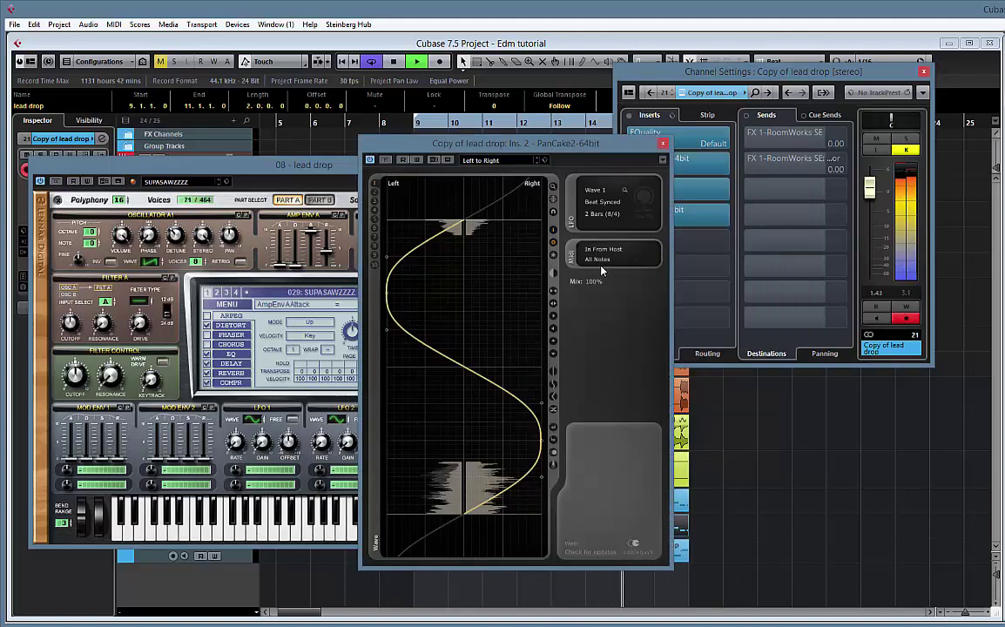
- Set the PanCake2 LFO rate to 3/4 and its mix to 30%, and close the plug-in
click(602, 213)
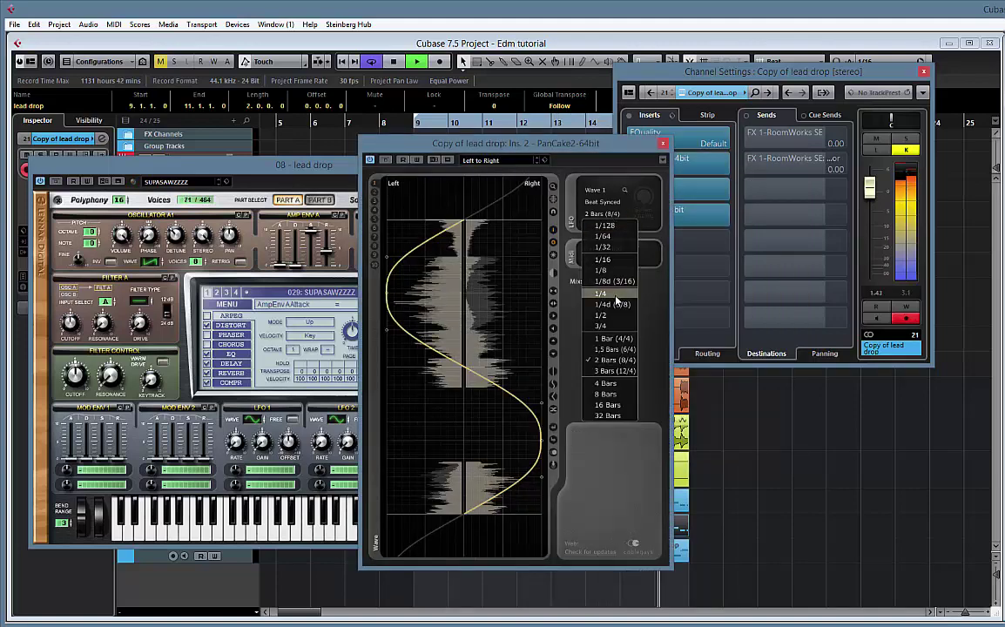
click(609, 326)
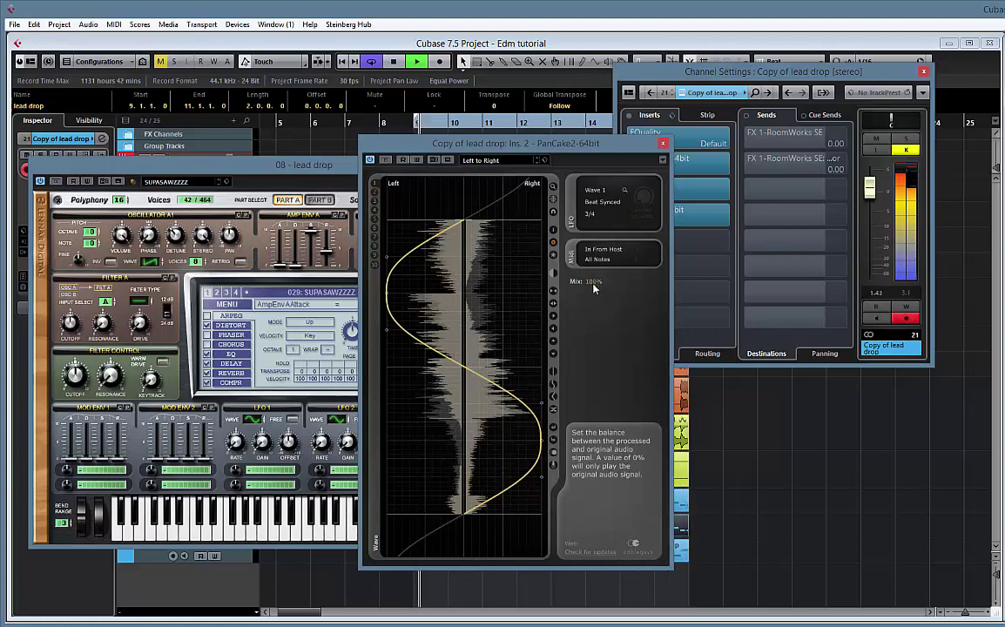
drag(593, 288, 594, 369)
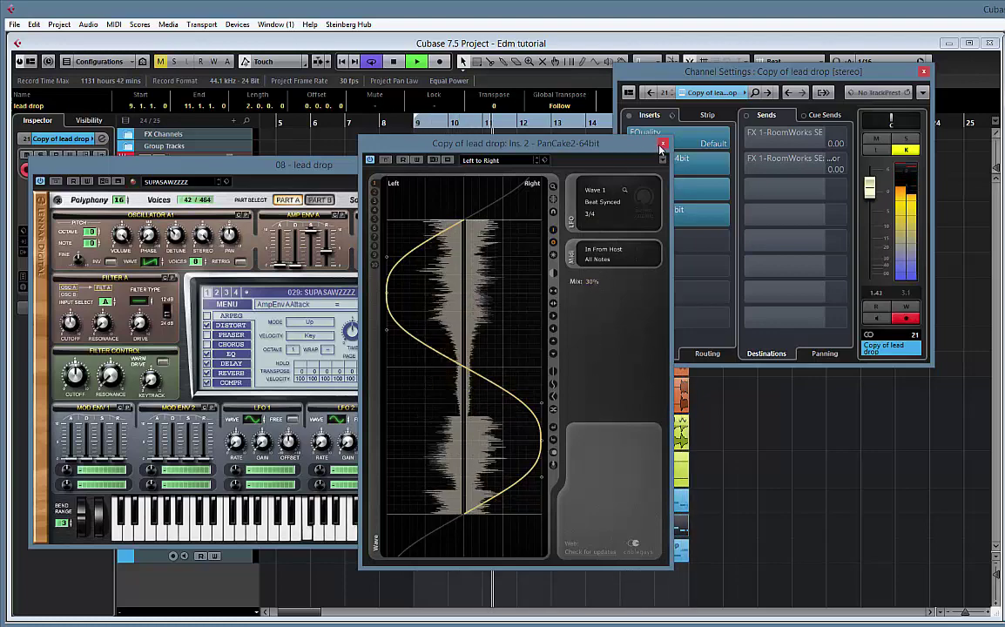
click(662, 145)
- Lower the Copy of lead drop channel to -1.40 dB and close the bx_solo and Sylenth1 windows
mouse_move(869, 186)
mouse_down()
mouse_move(871, 213)
mouse_move(874, 202)
mouse_up()
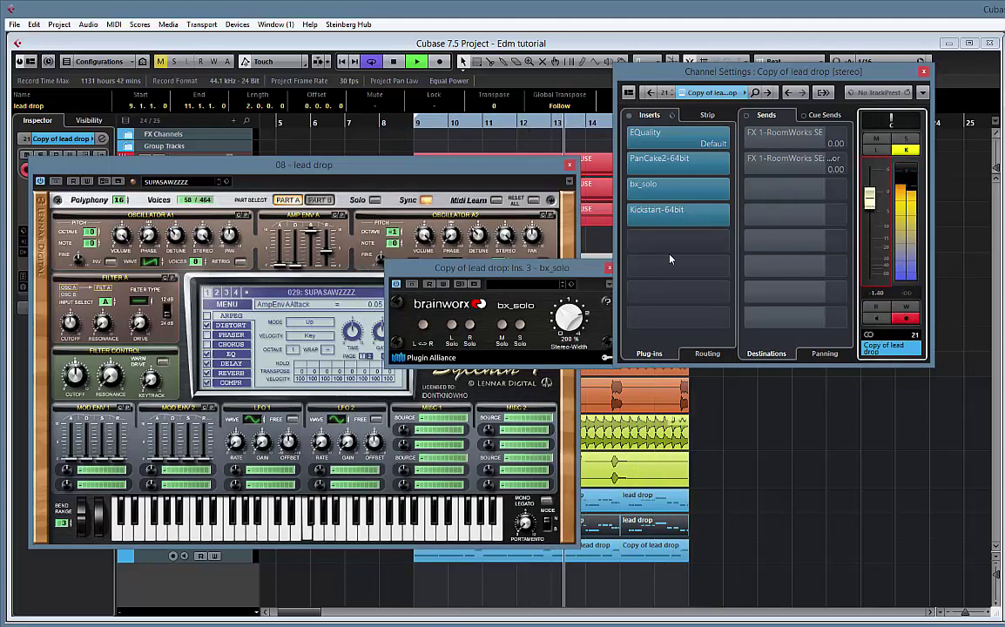
click(607, 267)
drag(523, 165, 657, 160)
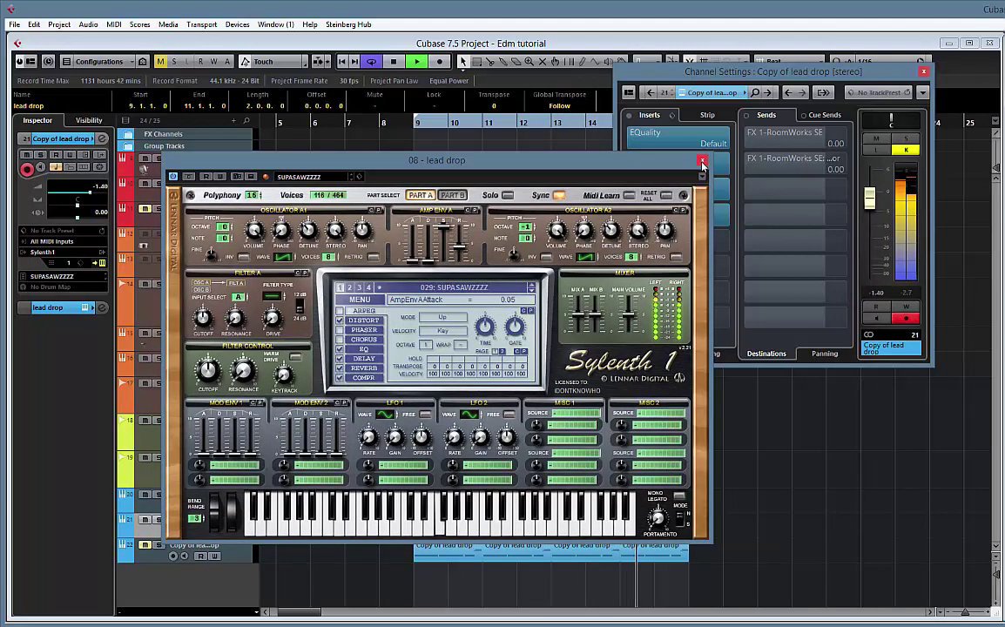
click(702, 163)
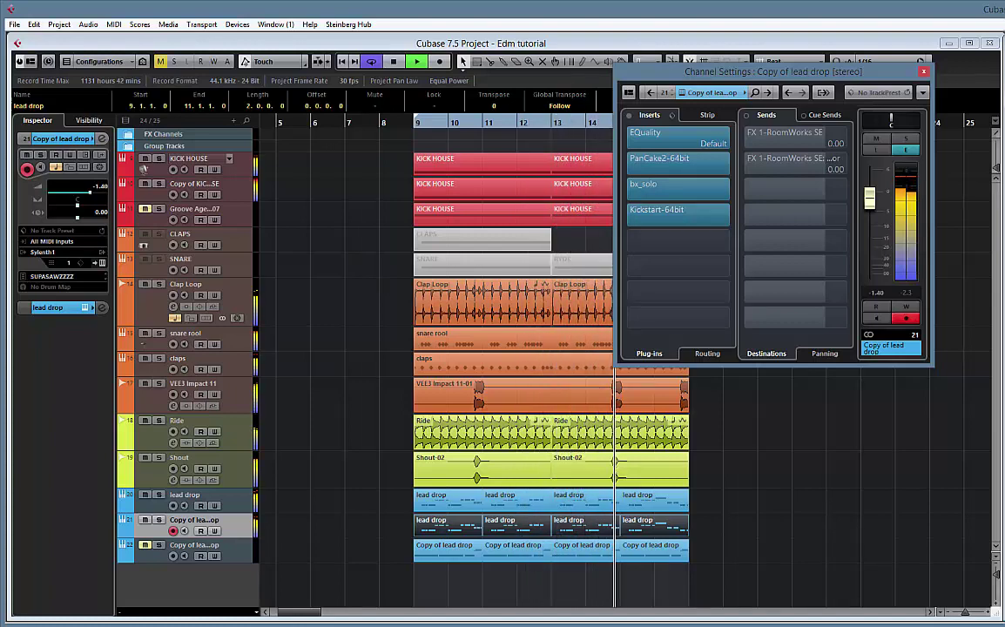
- Stop playback, duplicate the snare rool track and delete the event on the Copy of snare rool track
click(144, 344)
key(space)
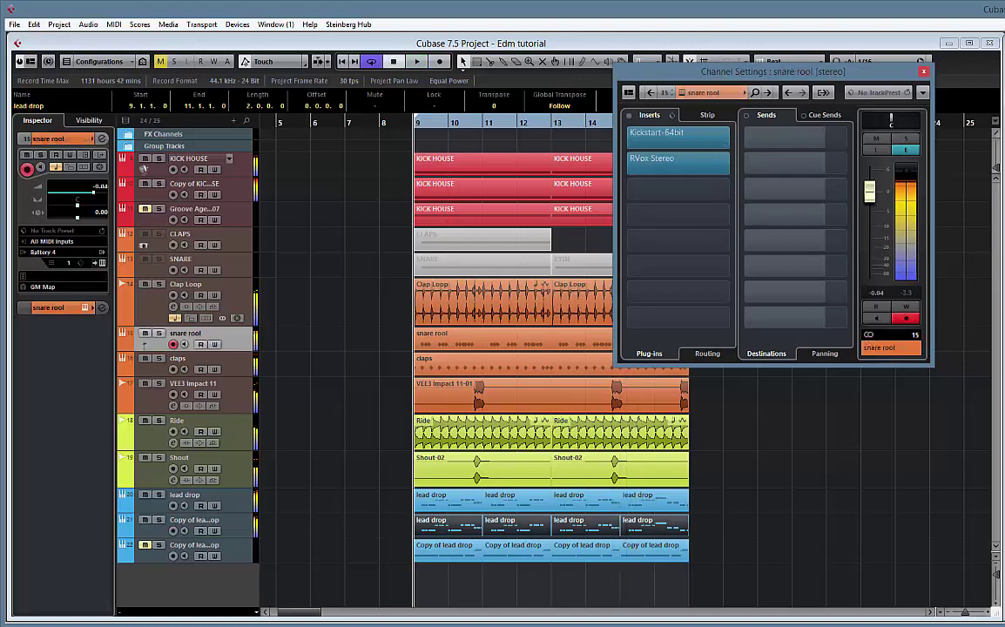
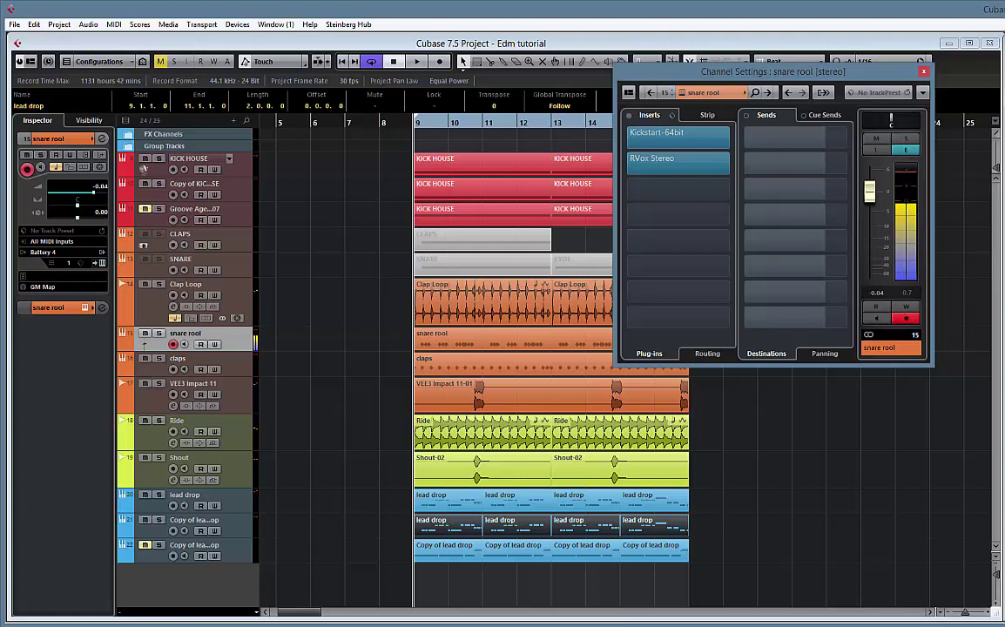
right_click(229, 336)
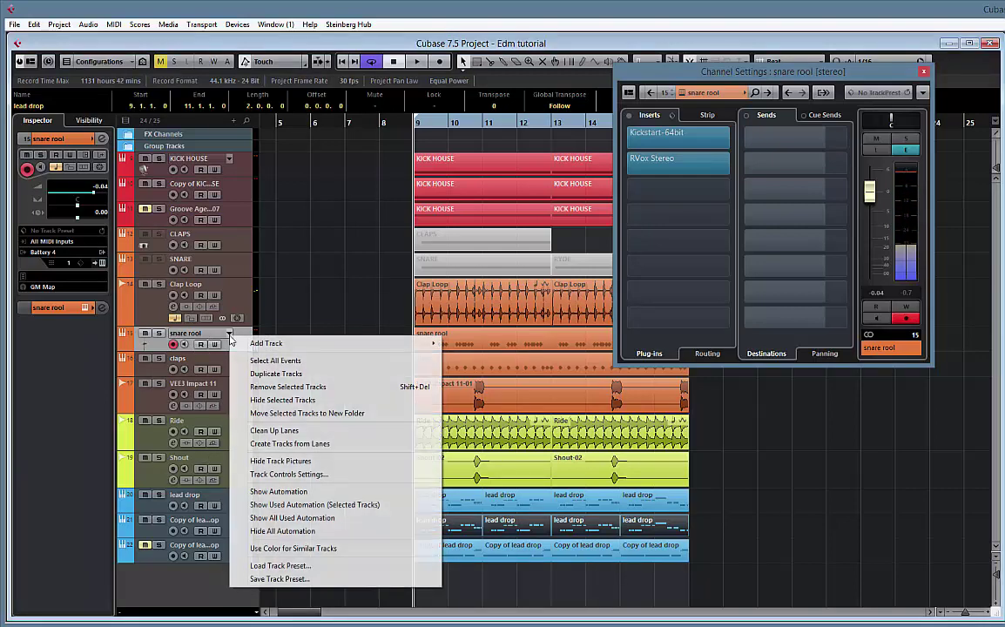
click(274, 374)
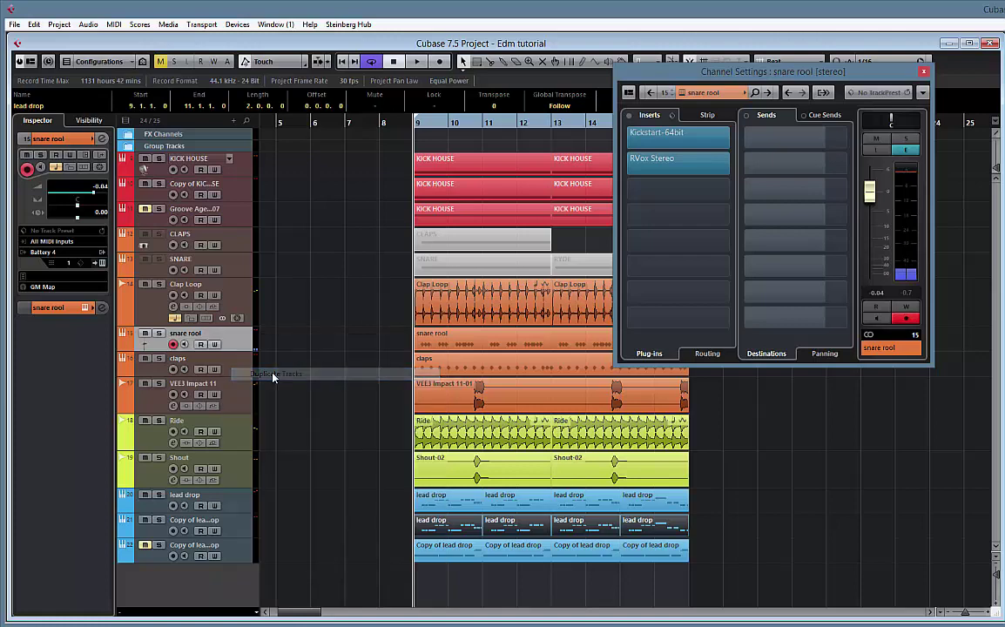
click(446, 368)
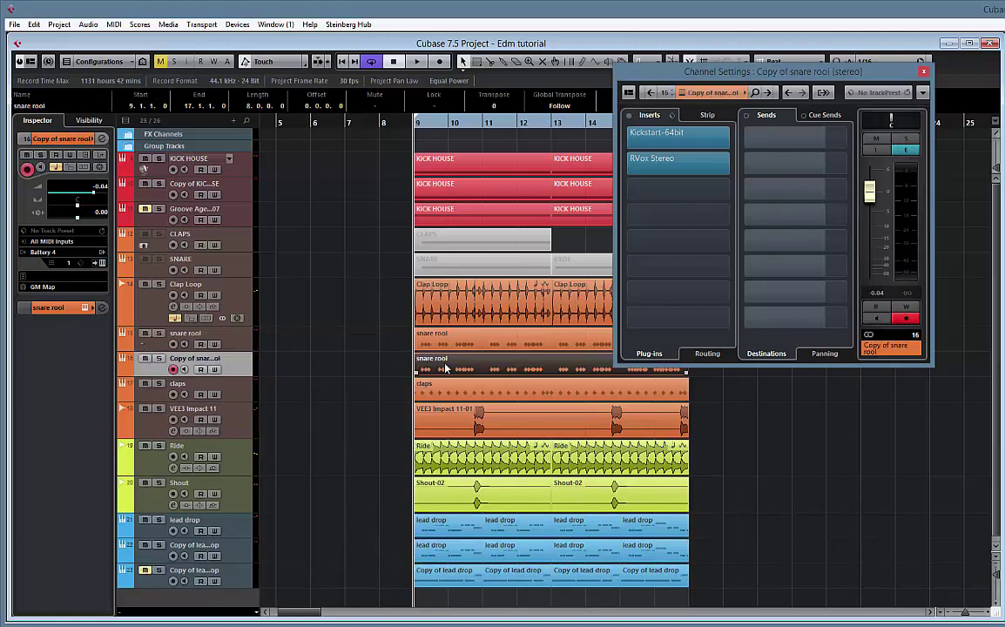
key(Delete)
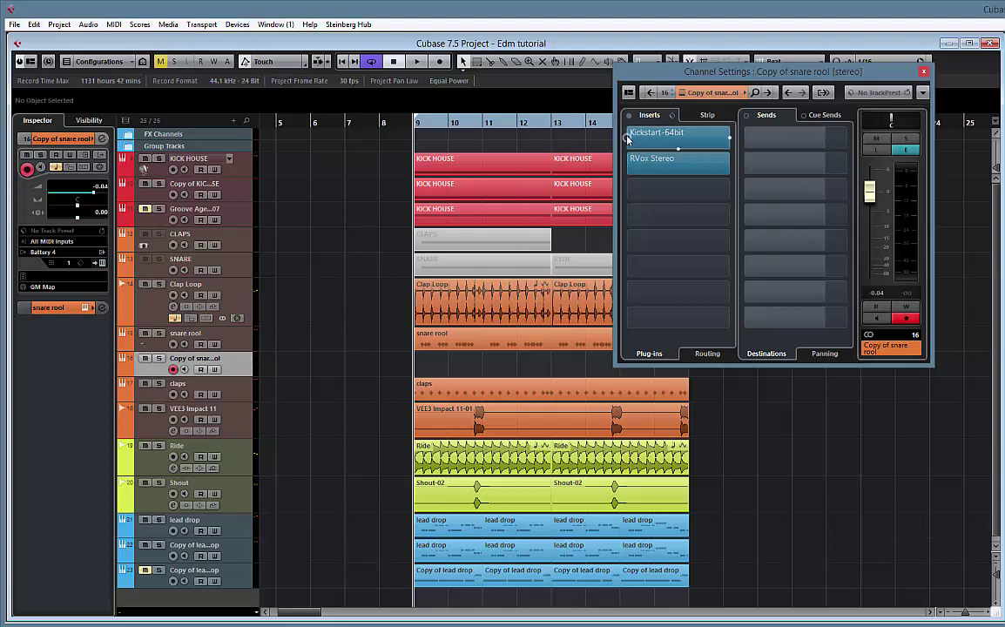
- Bypass Kickstart-64bit and RVox Stereo on the Copy of snare rool channel and play back the drop
click(628, 138)
click(627, 162)
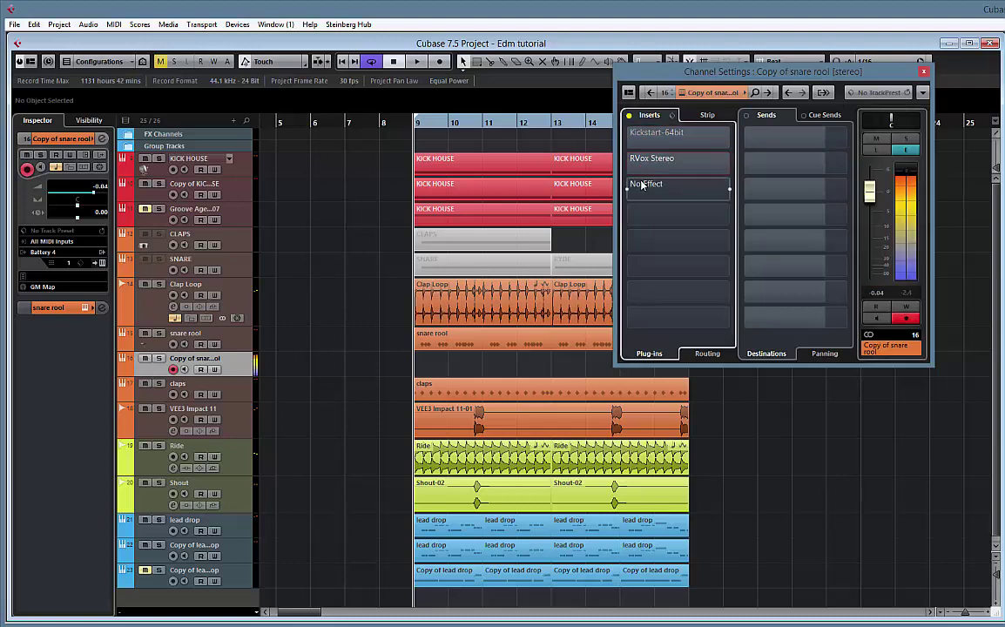
key(space)
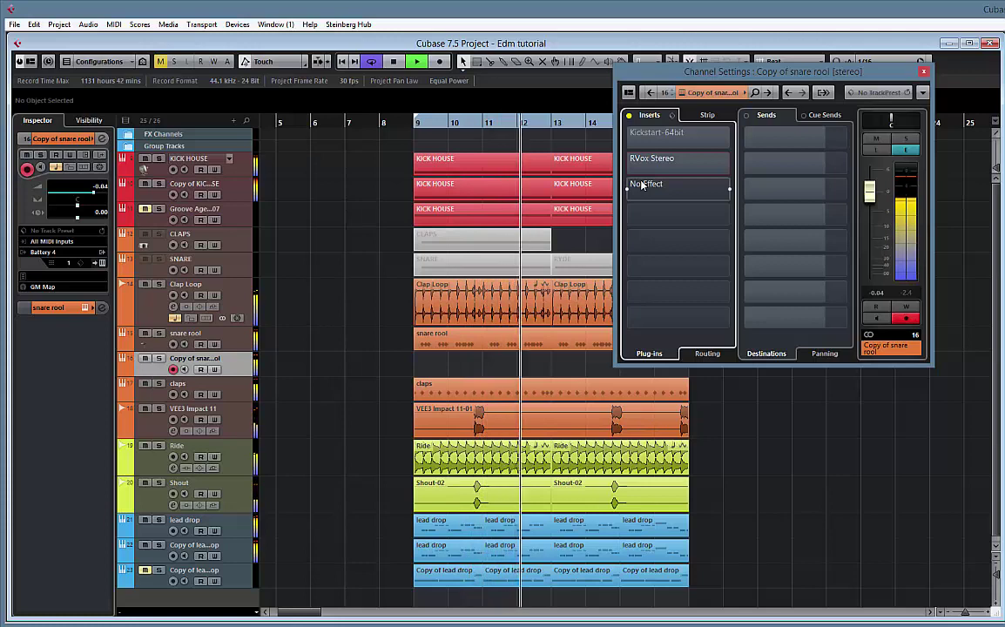
key(space)
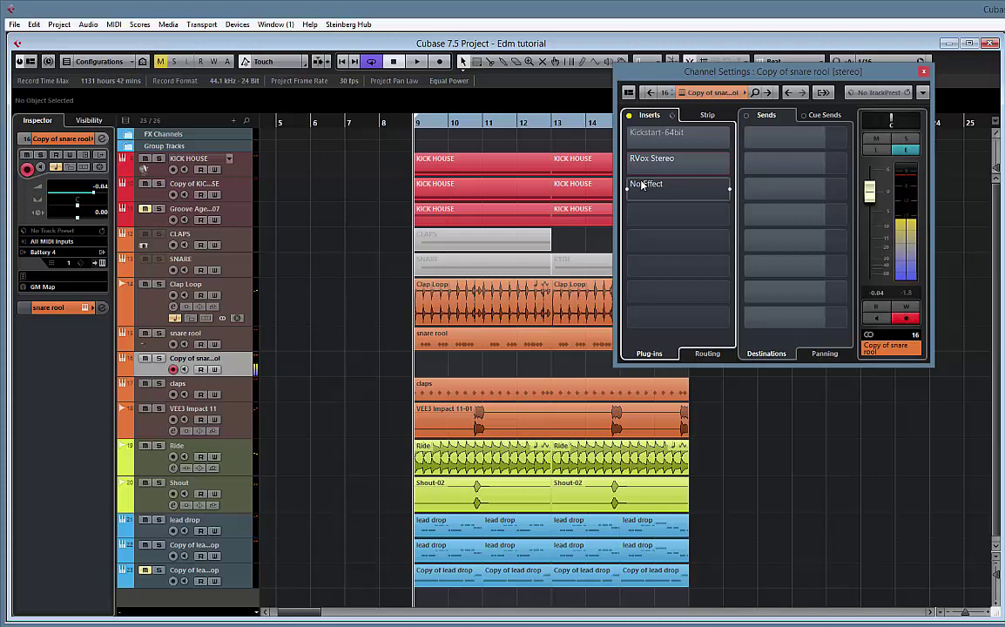
click(54, 244)
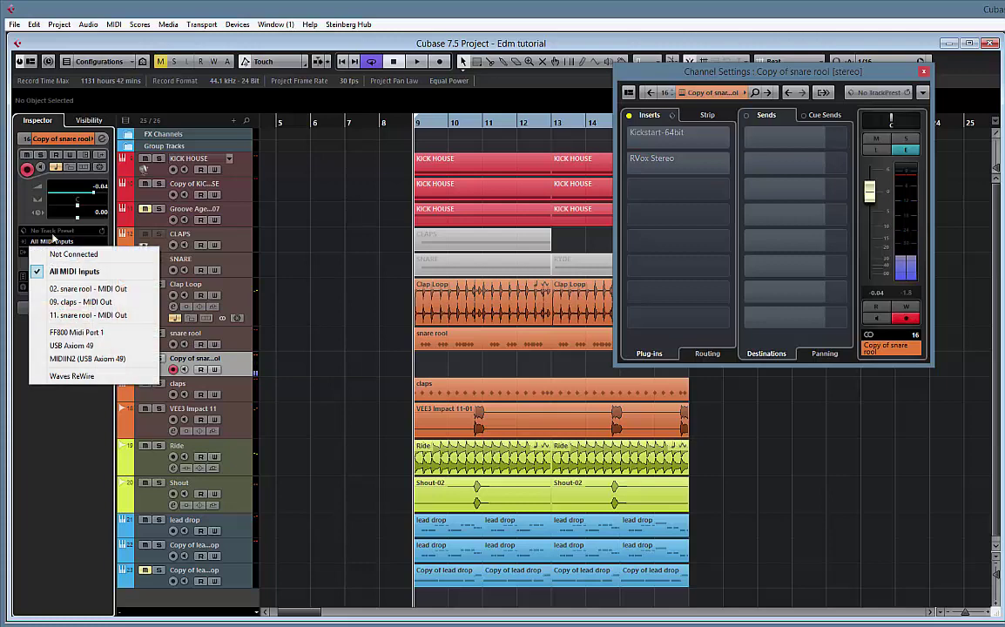
click(108, 258)
click(44, 252)
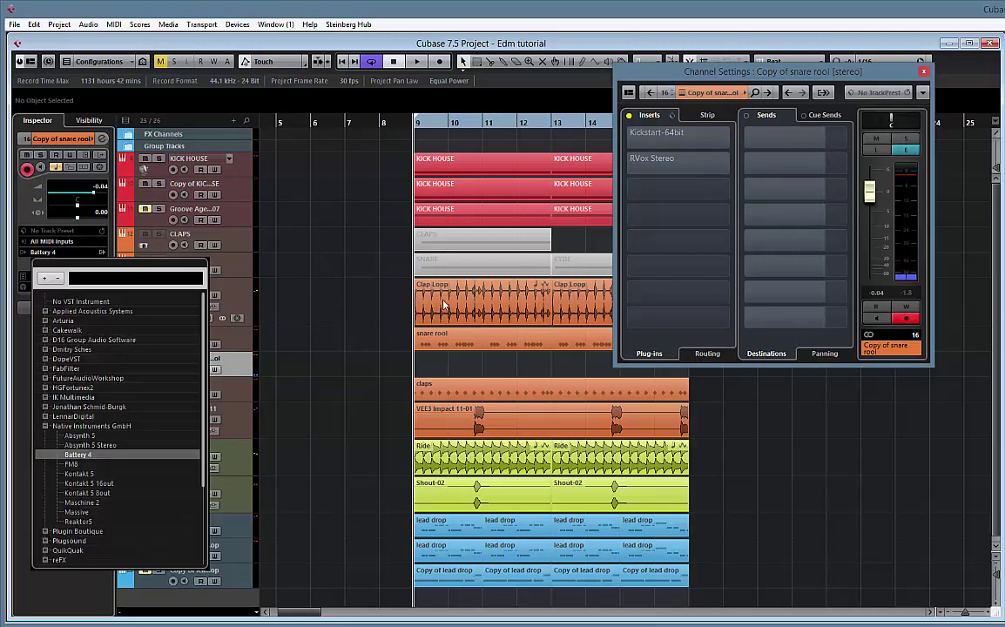
click(482, 372)
- Replace the instrument on the original snare rool track with Nexus.64 and lower its channel to -2.41 dB during playback
click(249, 347)
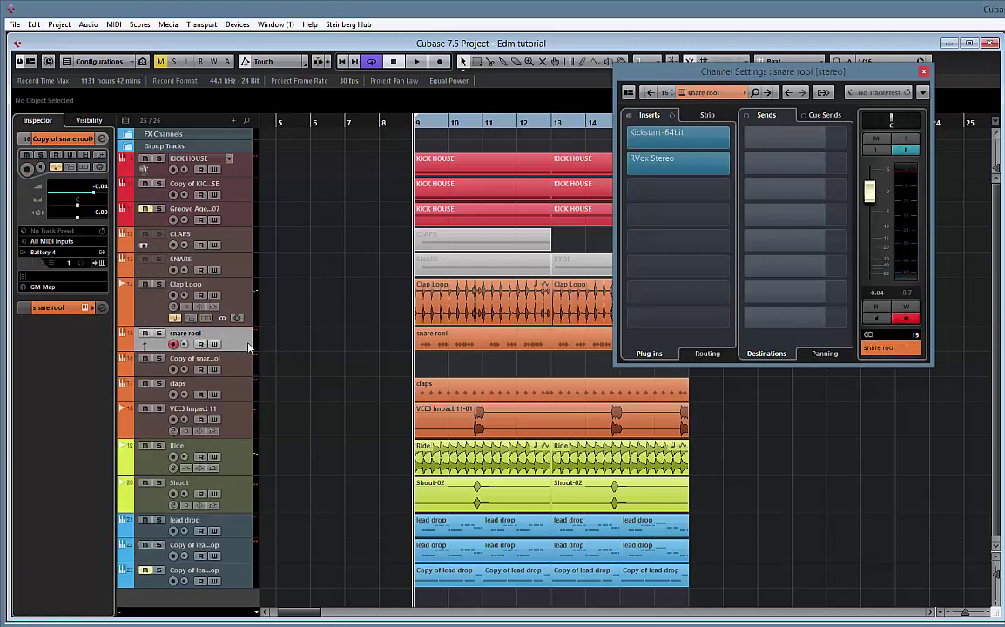
click(49, 253)
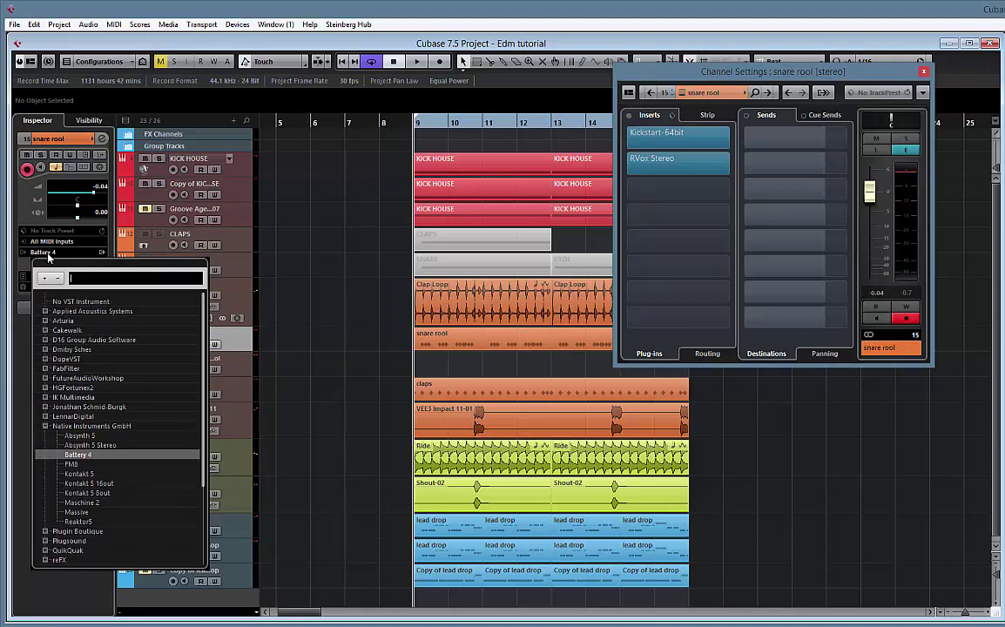
text(nexus)
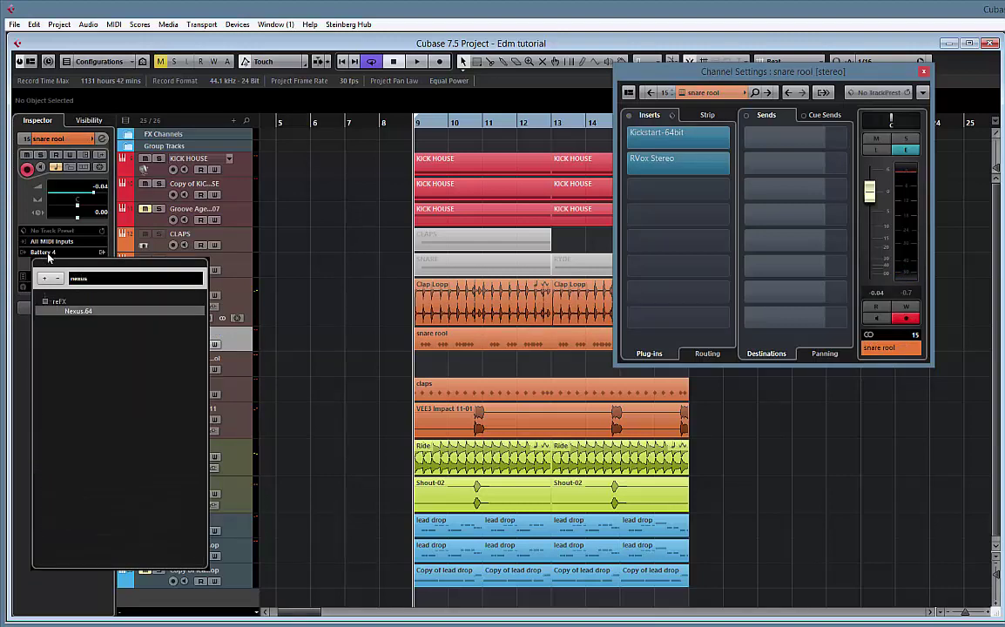
key(Return)
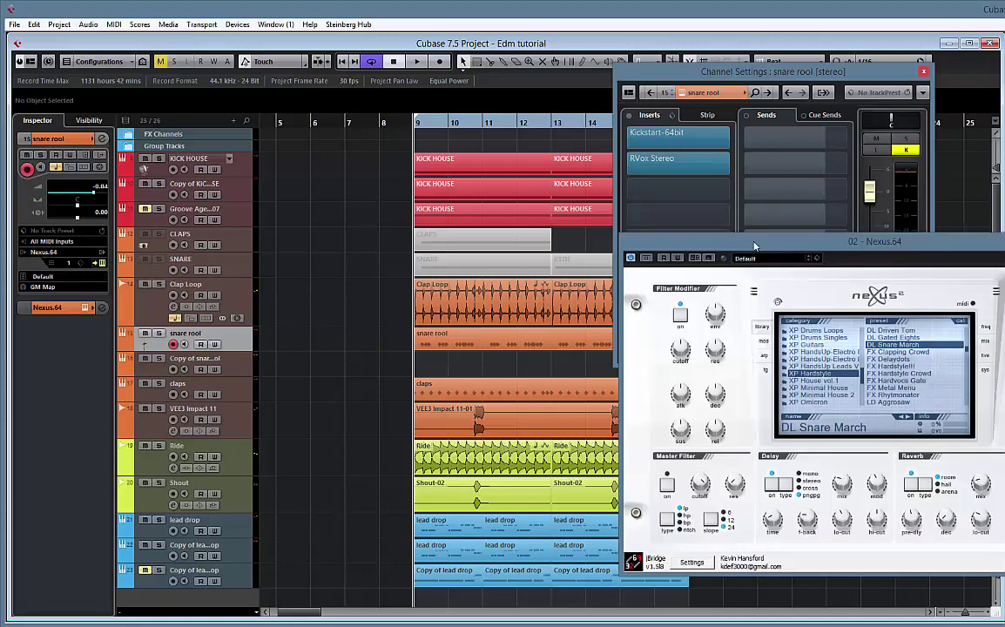
drag(754, 246, 435, 214)
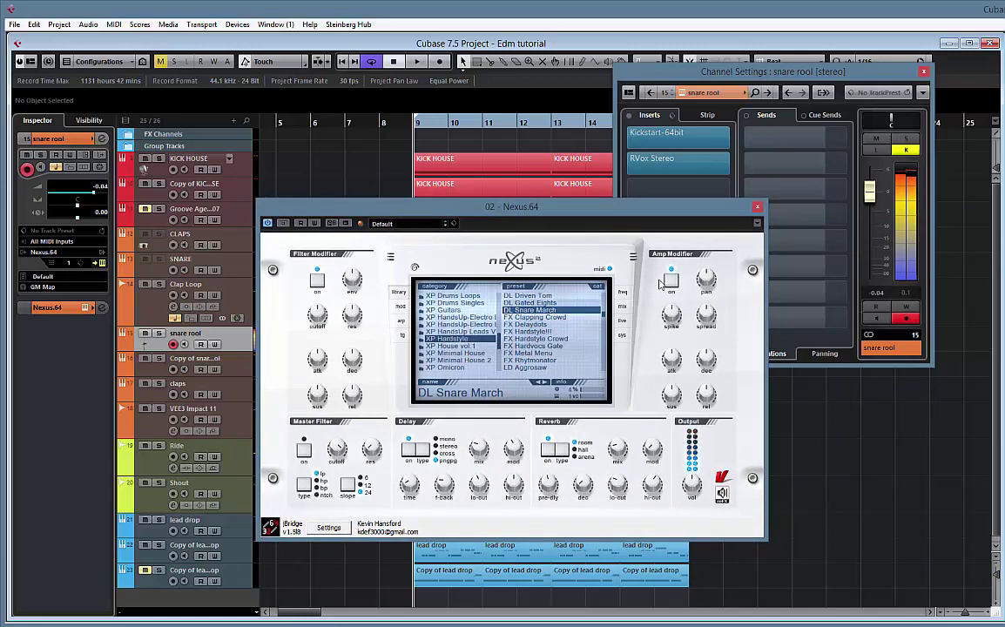
key(space)
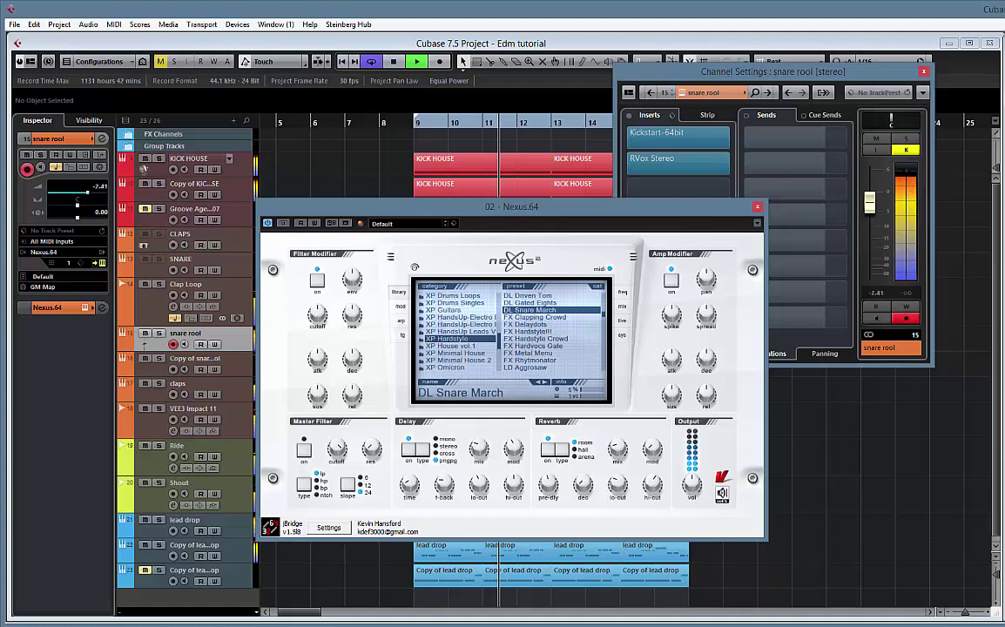
click(757, 210)
- Close the snare rool event's drum editor and set the track to No Drum Map
double_click(483, 340)
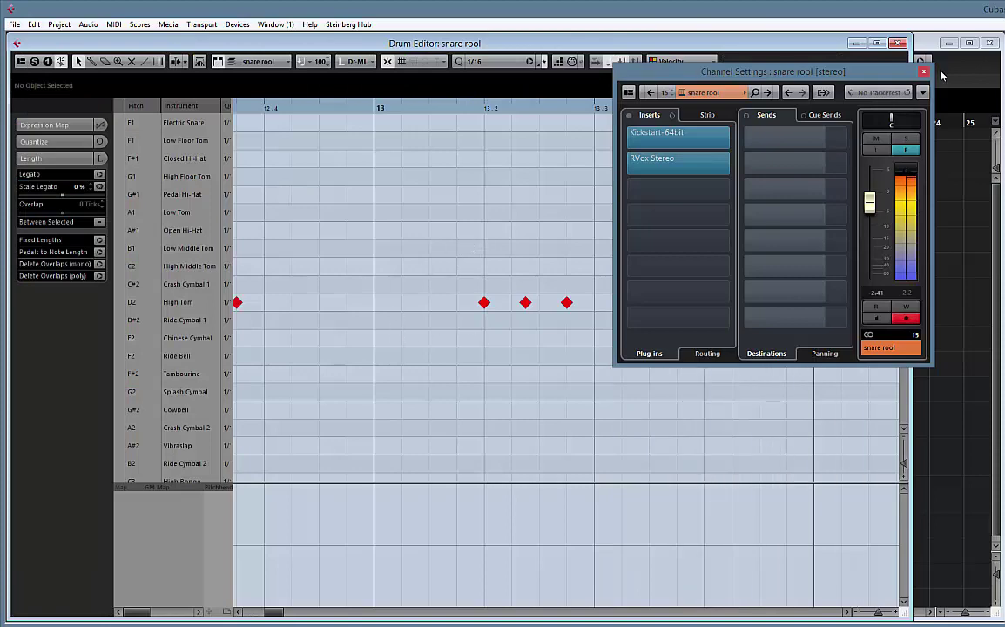
click(897, 43)
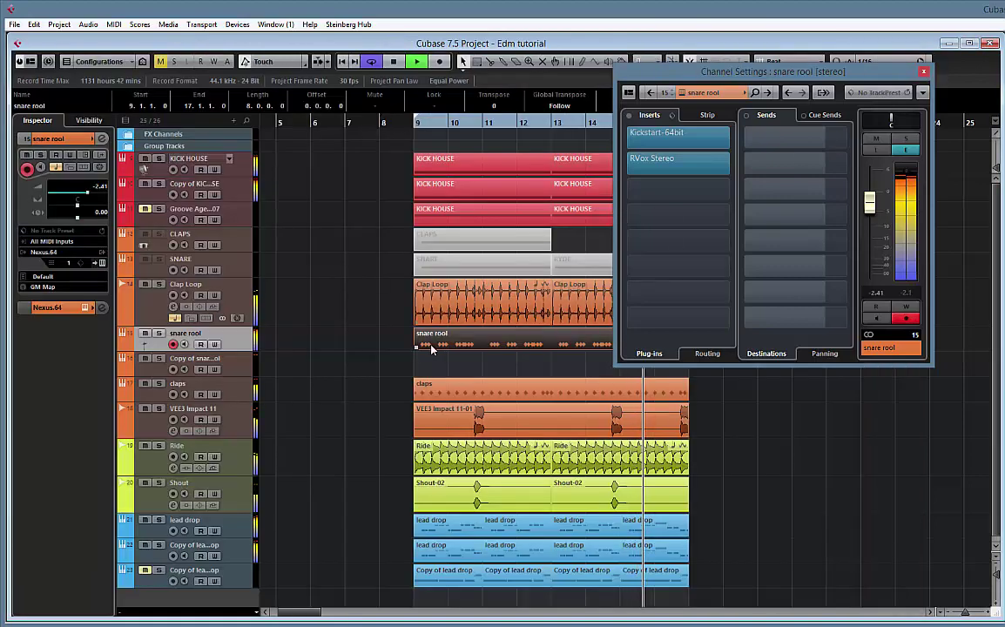
click(44, 287)
click(68, 300)
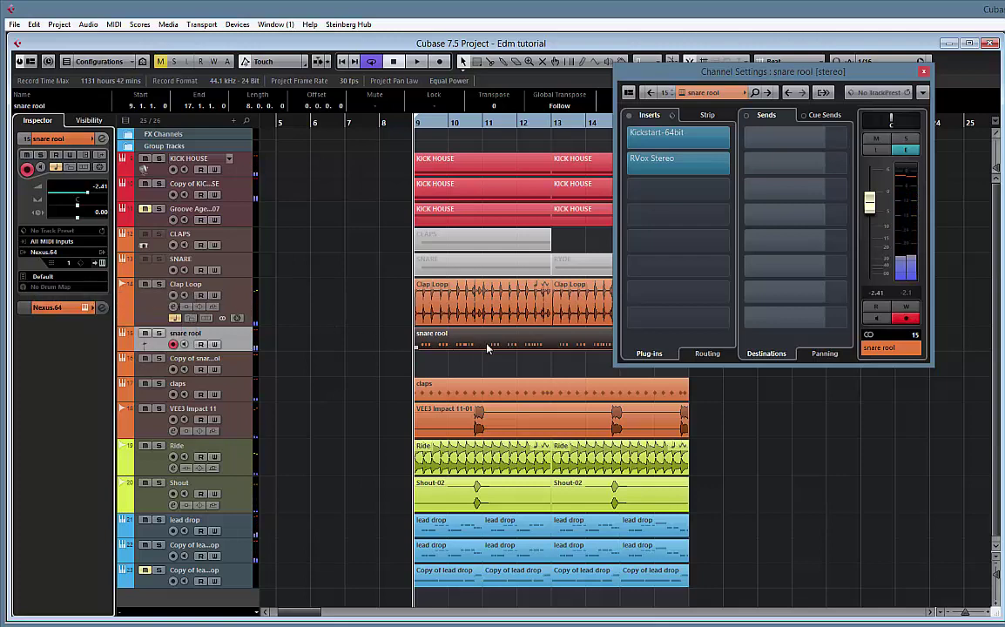
- Transpose all notes of the snare rool event down two semitones to C2 in the Key Editor and play it back
double_click(488, 347)
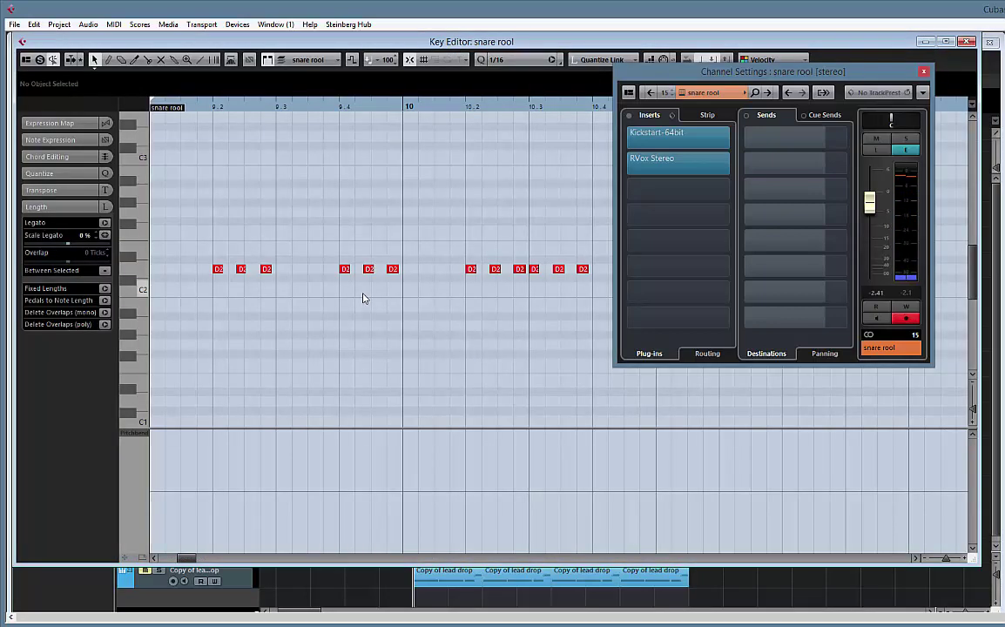
key(ctrl+a)
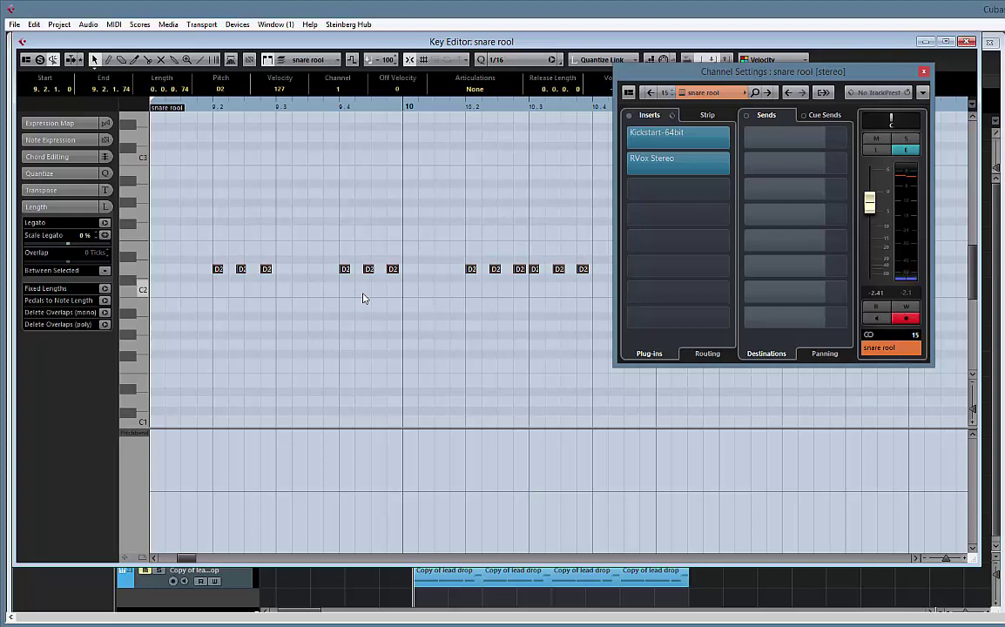
key(Down)
key(Down)
key(space)
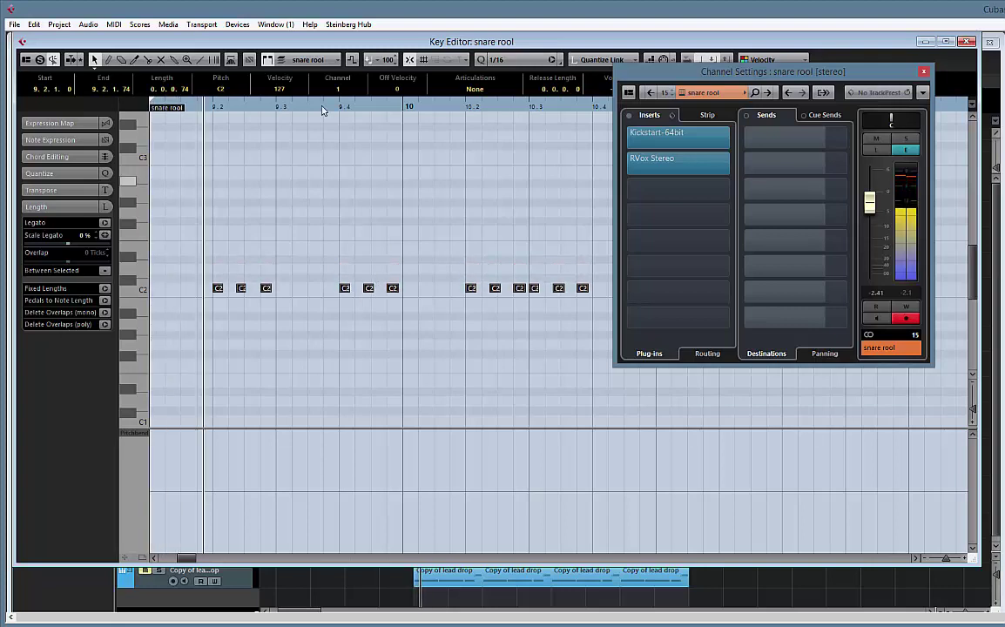
click(966, 42)
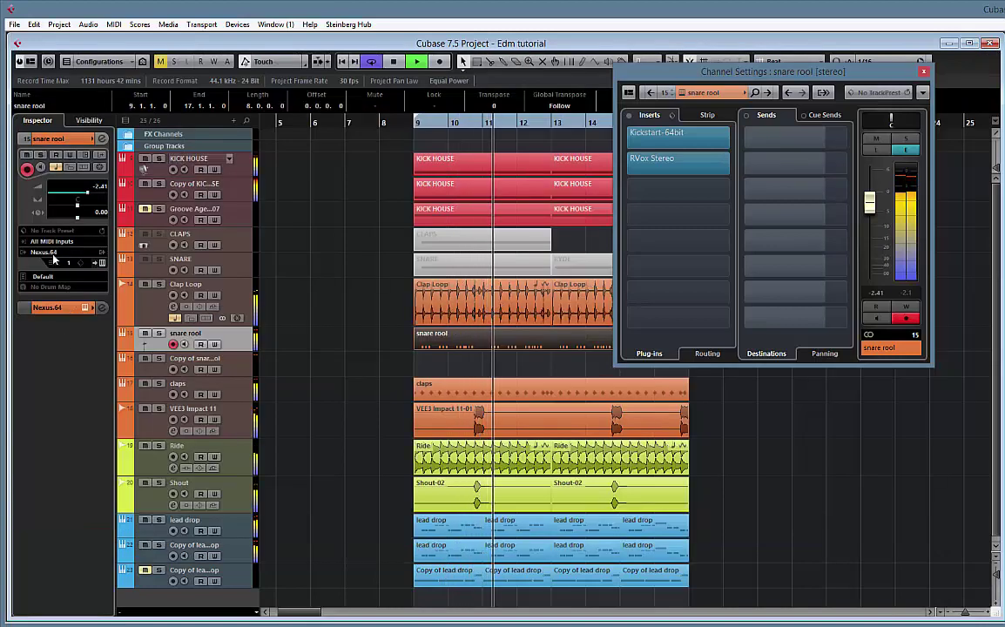
- Assign the GM Map to the snare rool track, lower its channel to -4.12 dB and close the channel settings
click(58, 288)
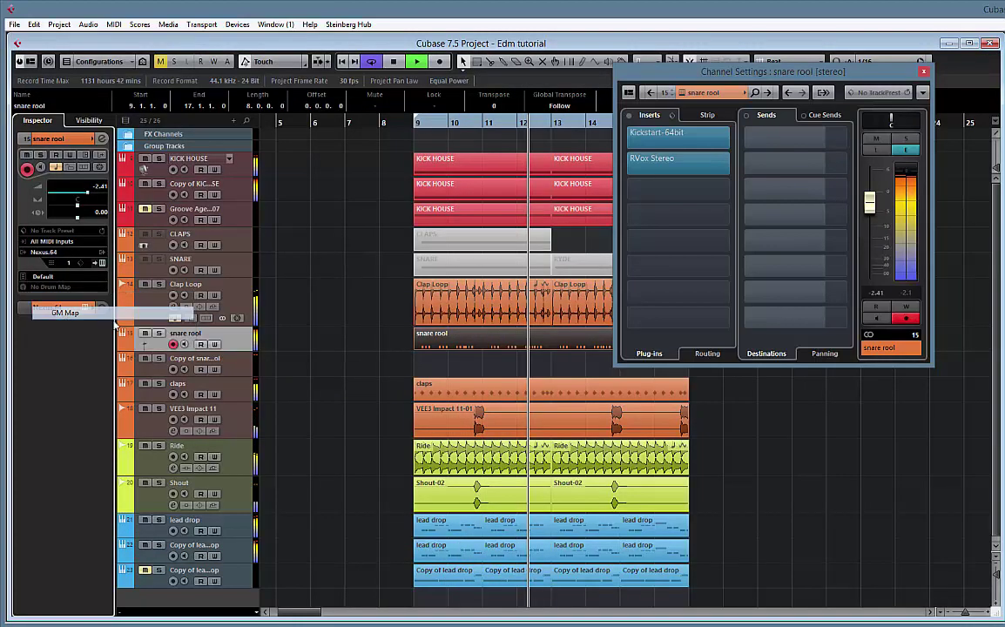
click(65, 313)
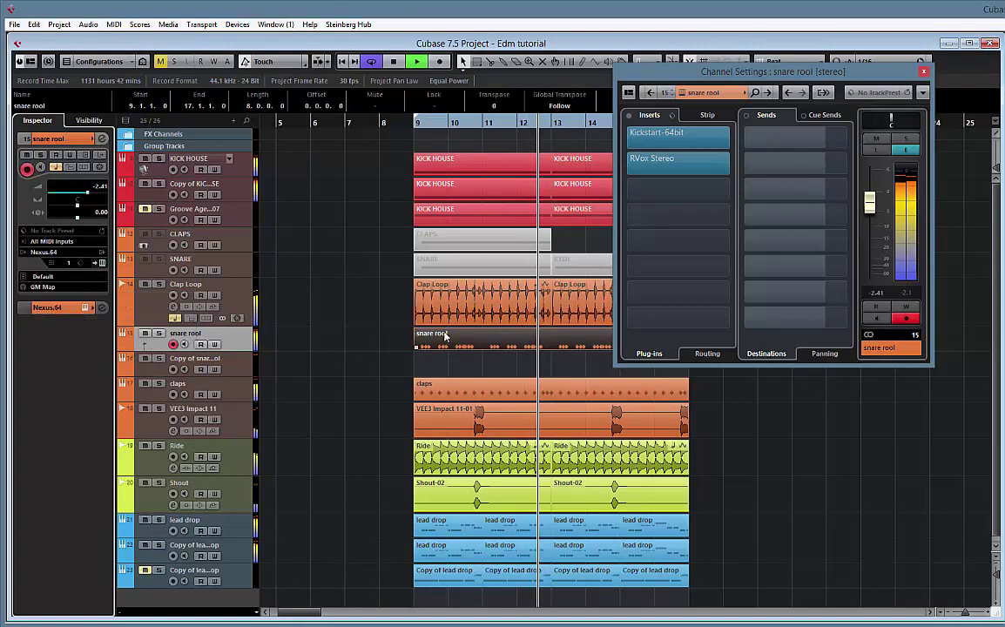
click(922, 72)
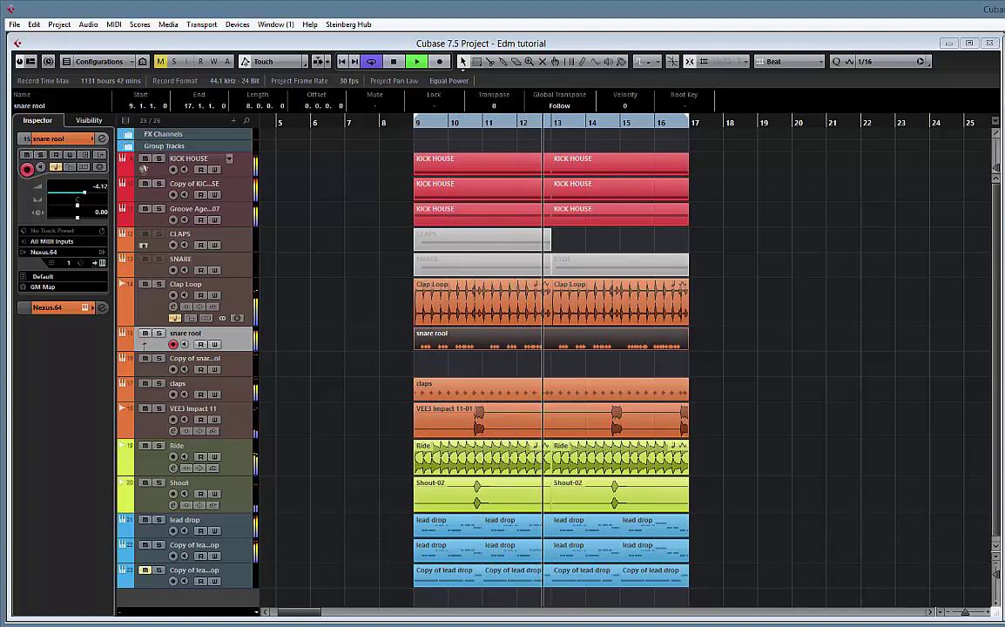
- Solo the Groove Agent track above CLAPS to audition it during playback, and unsolo it
click(158, 209)
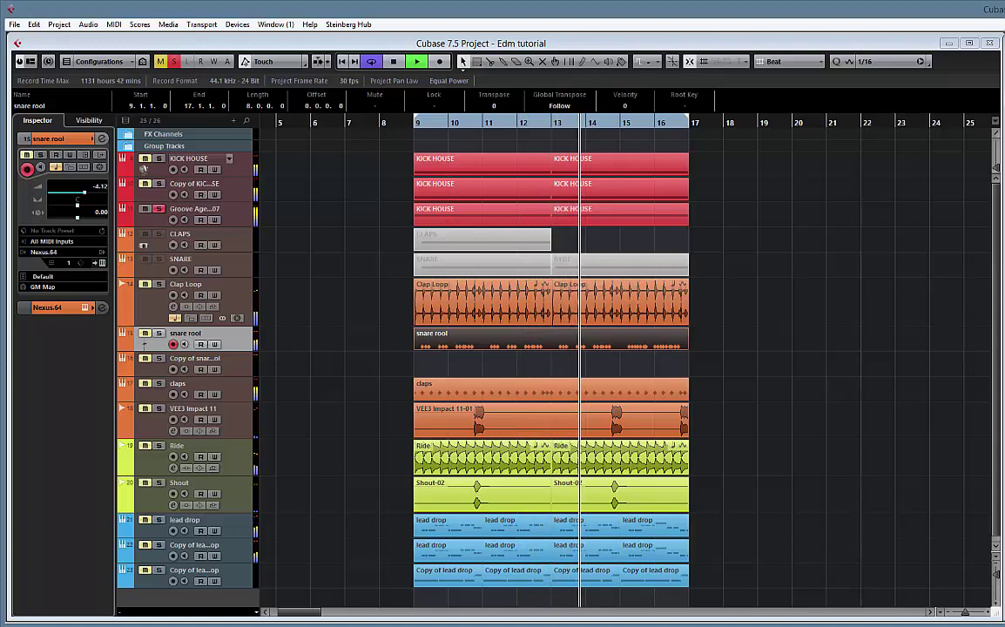
key(space)
click(159, 209)
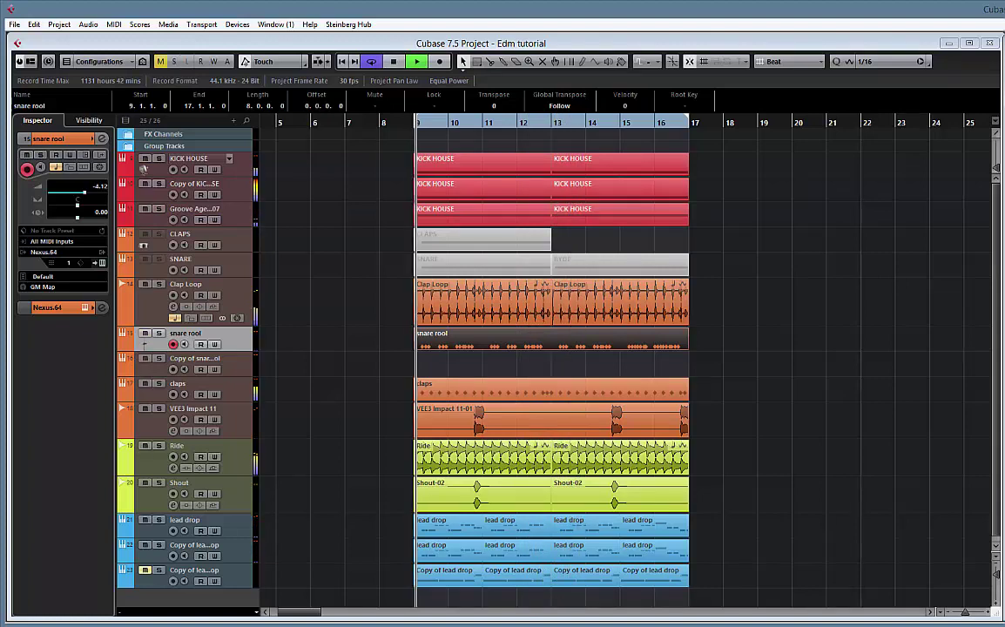
- Remove the Groove Agent track located above CLAPS from the project
click(195, 209)
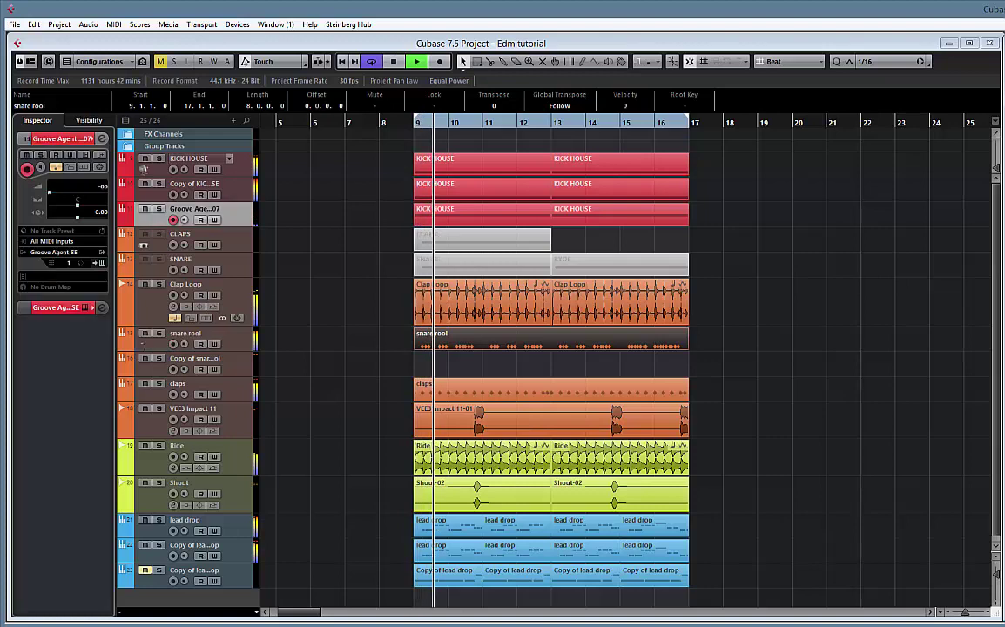
right_click(230, 217)
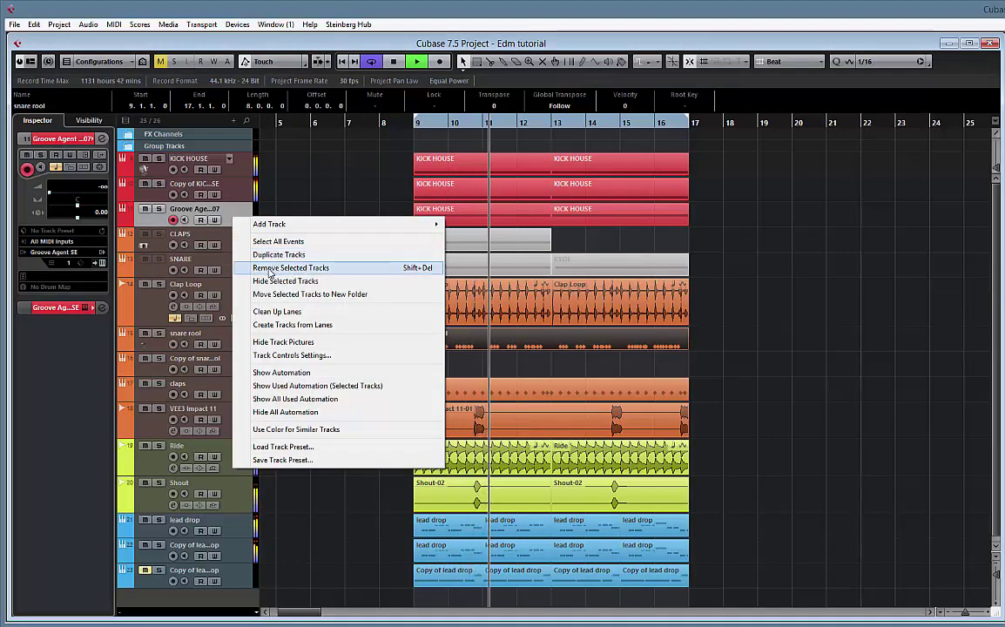
click(270, 268)
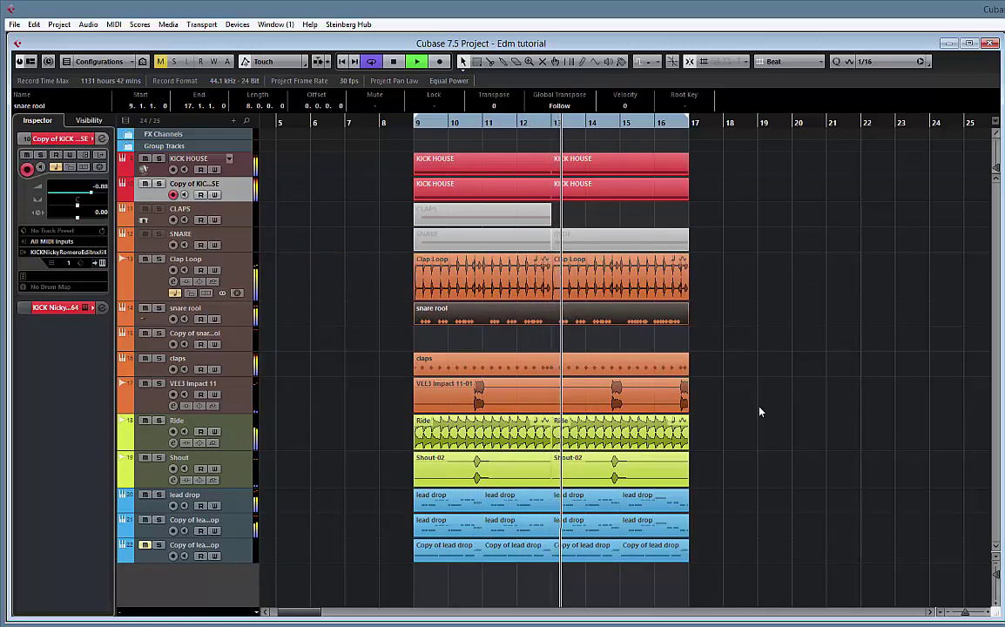
- Shorten the second KICK HOUSE events on both kick tracks so they end at bar 16
scroll(760, 390, left, 2)
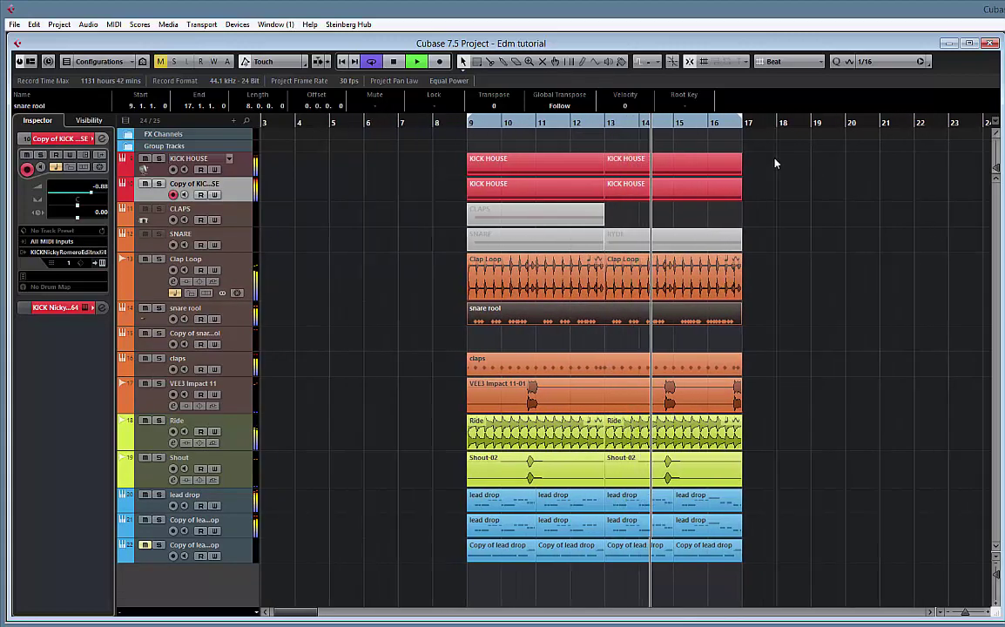
scroll(769, 252, up, 2)
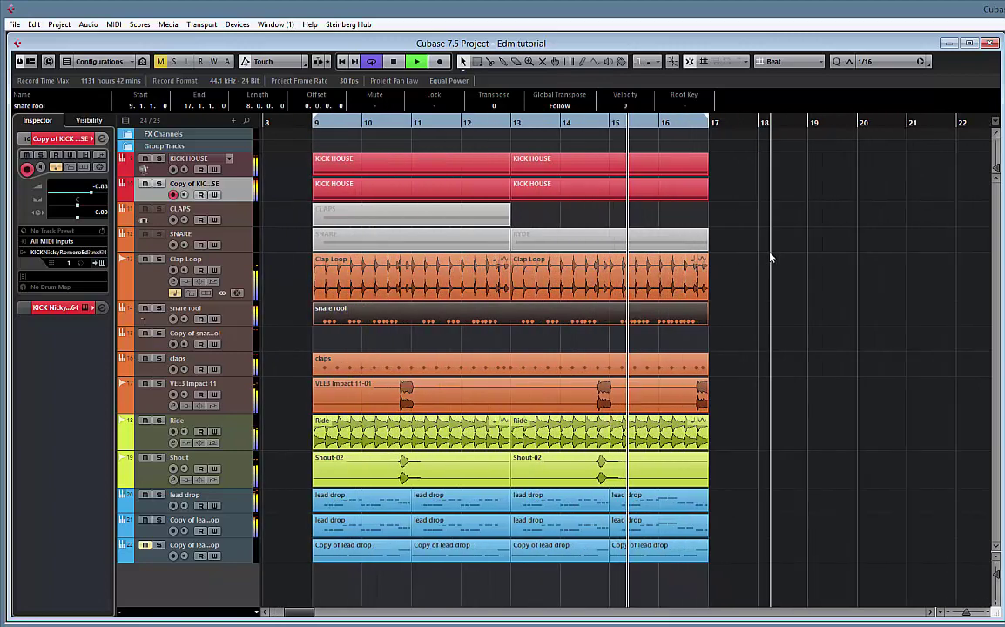
drag(749, 150, 664, 209)
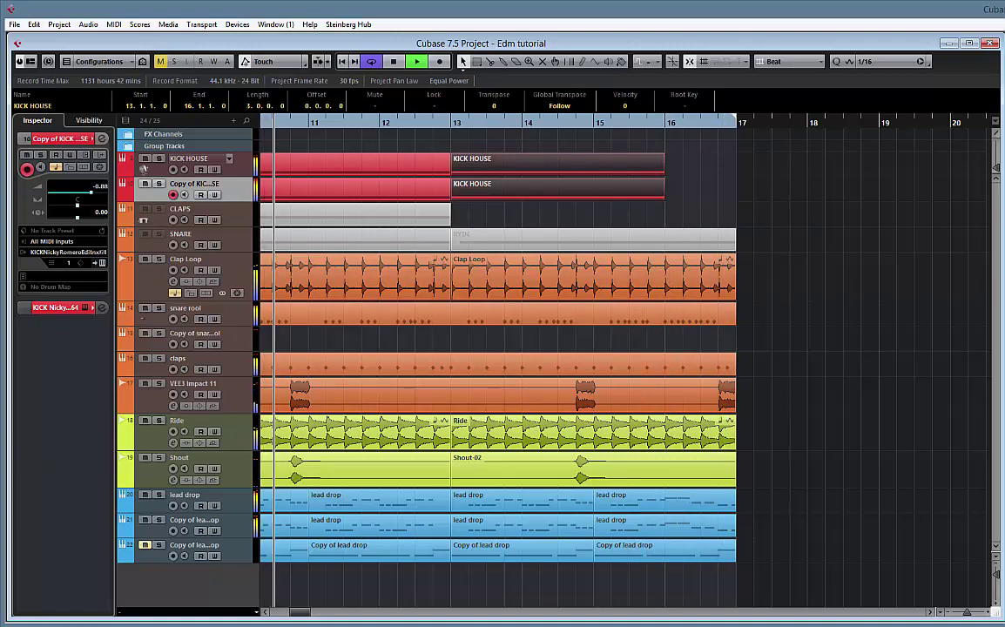
- Stop playback and lower all tracks from KICK HOUSE to the last lead copy together, bringing KICK HOUSE to -13.2 dB
click(244, 402)
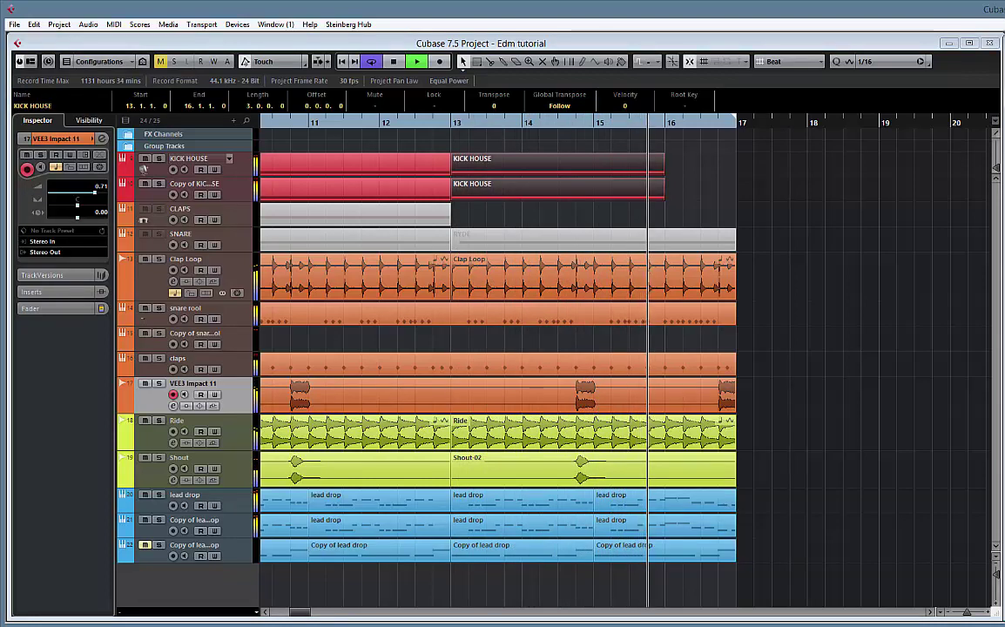
key(space)
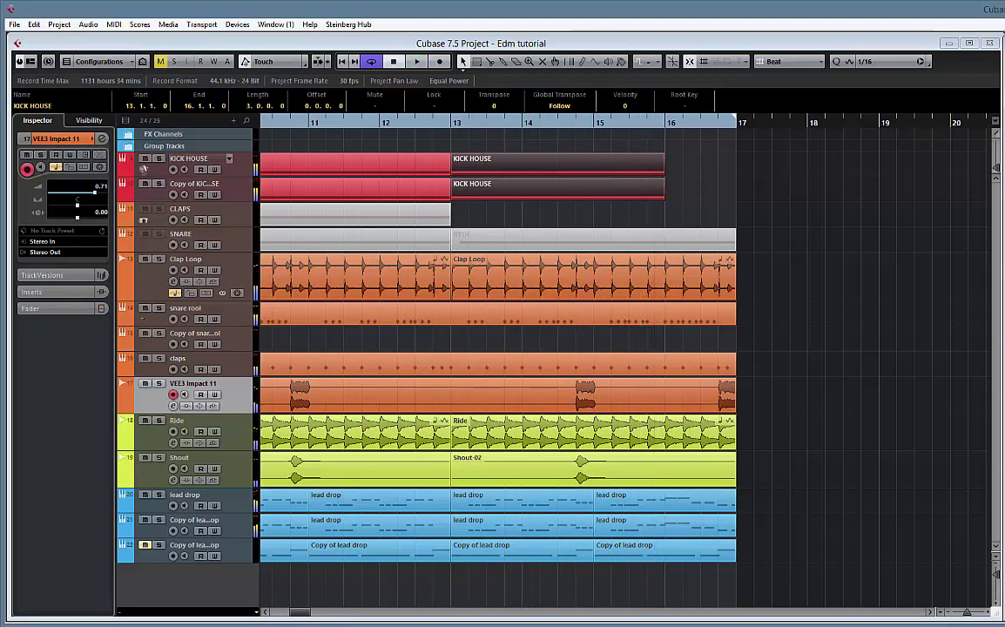
click(192, 159)
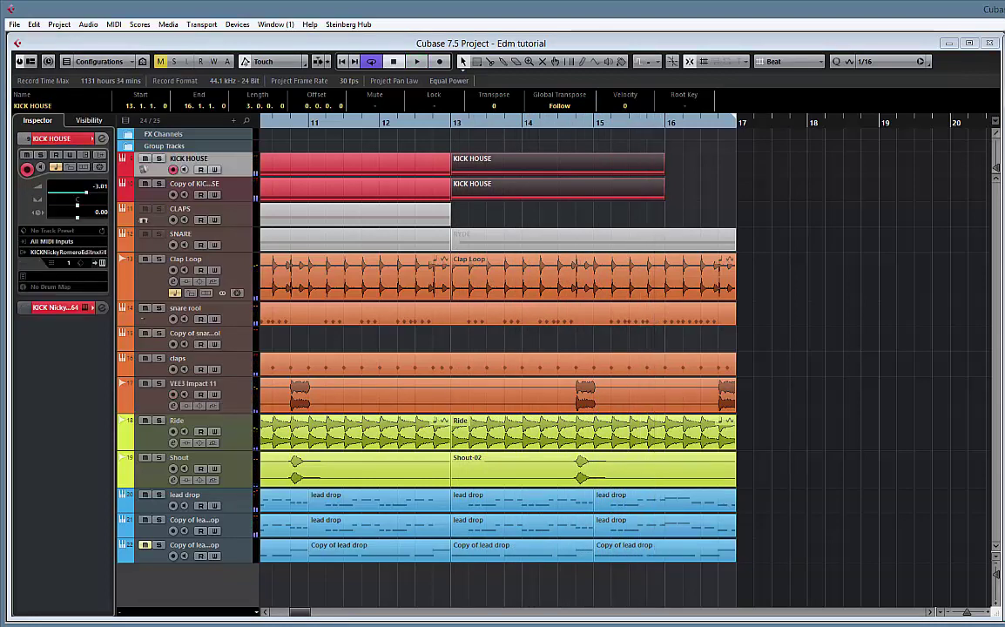
shift+click(195, 546)
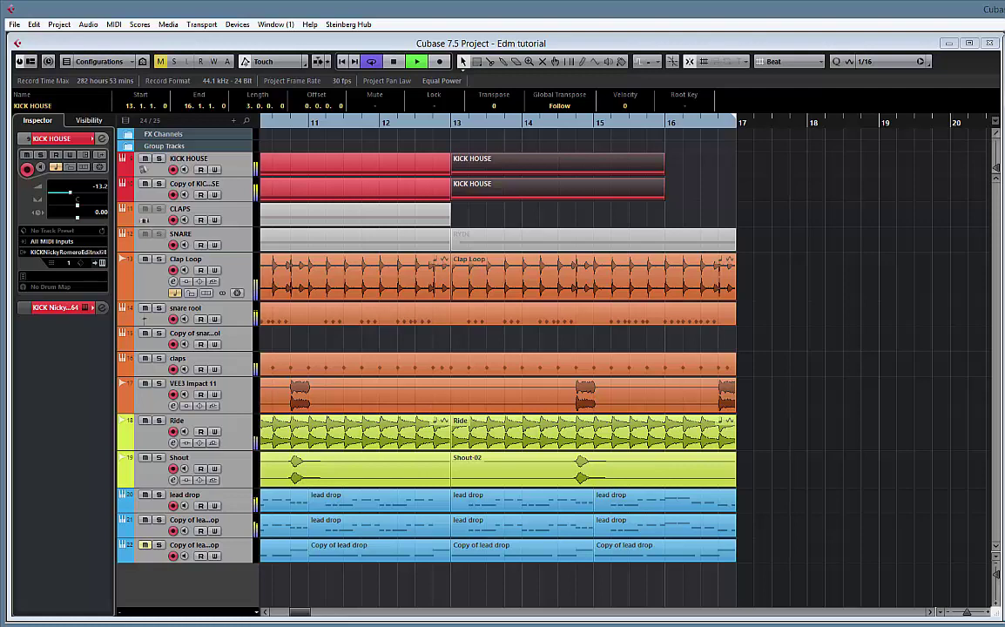
click(209, 209)
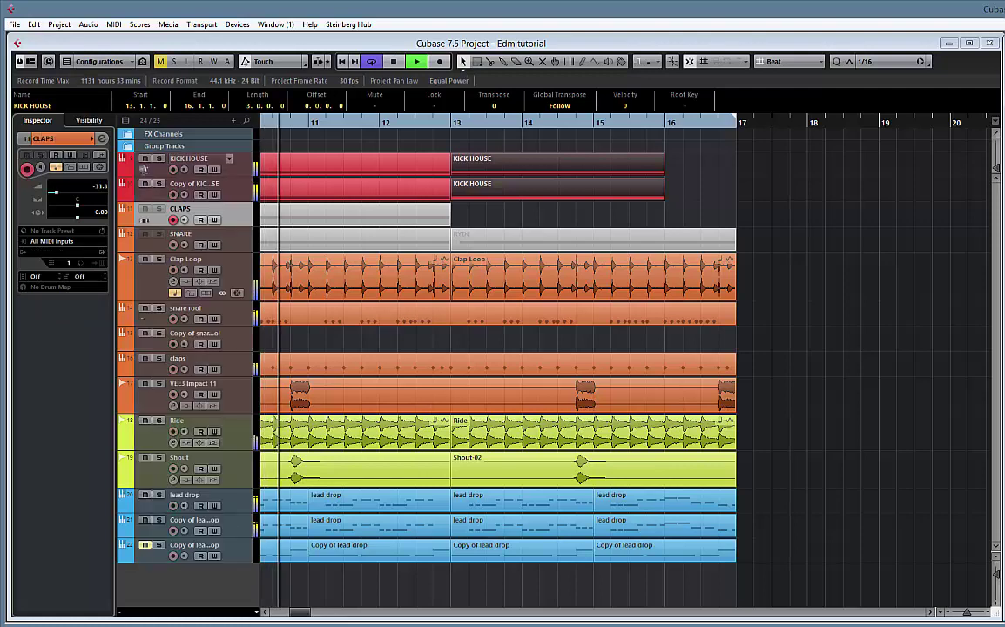
click(209, 234)
click(209, 209)
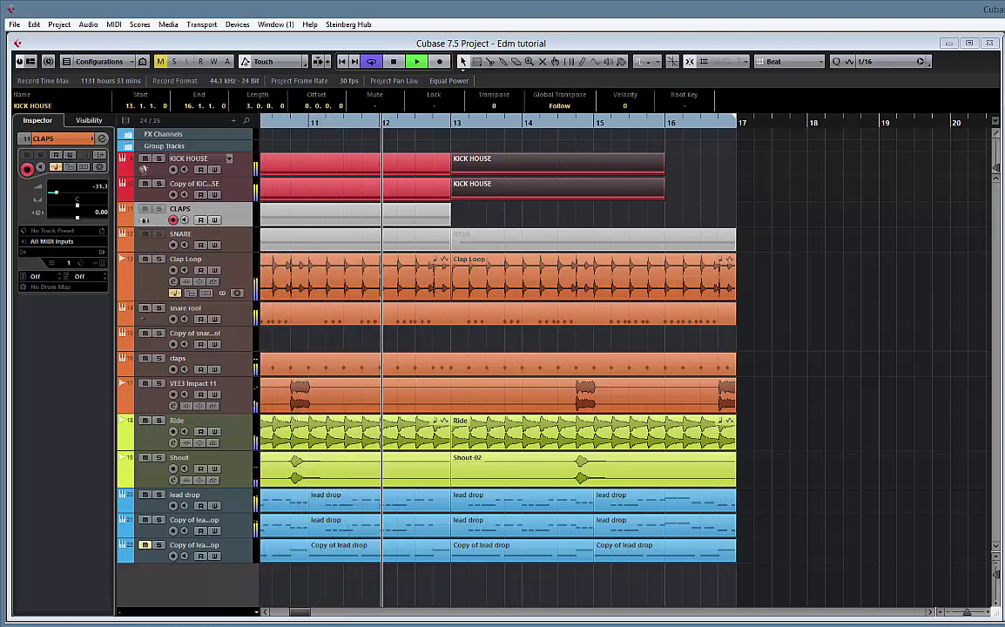
- Open the snare rool channel settings, widen the window and display the equalizer curve
double_click(147, 317)
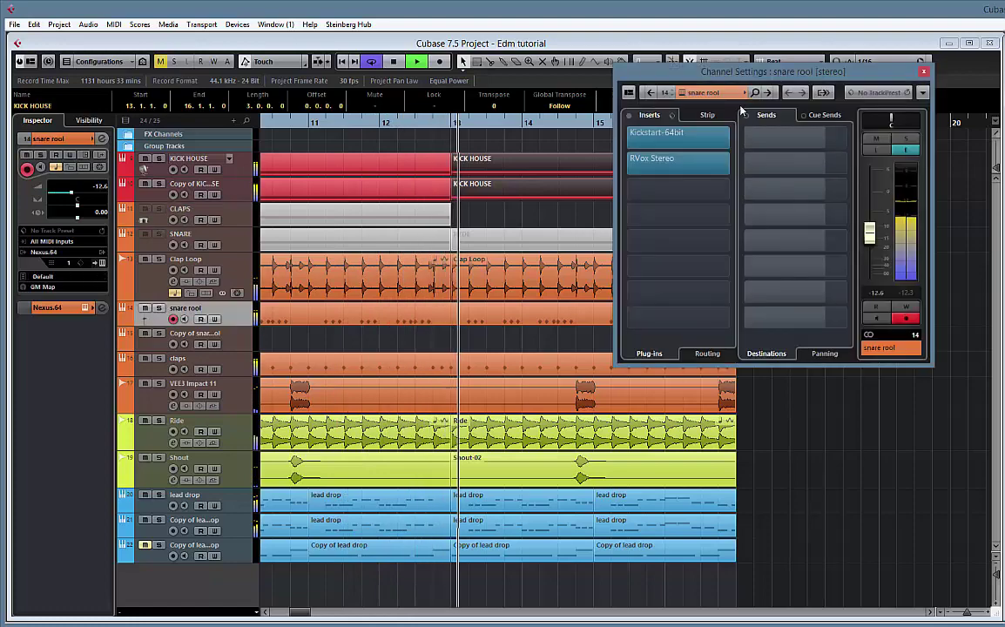
drag(670, 72, 490, 72)
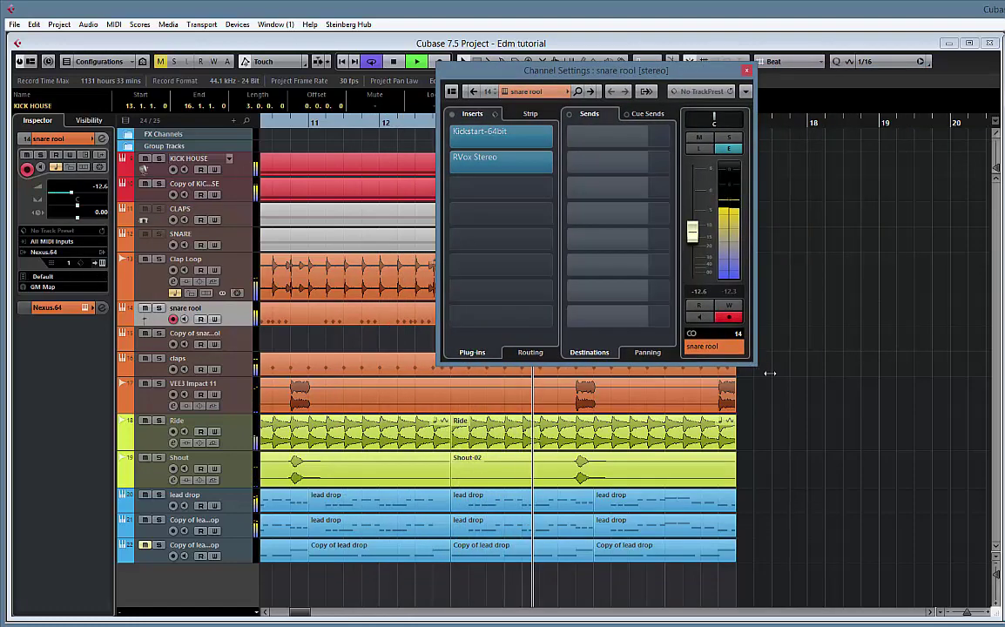
drag(770, 373, 987, 404)
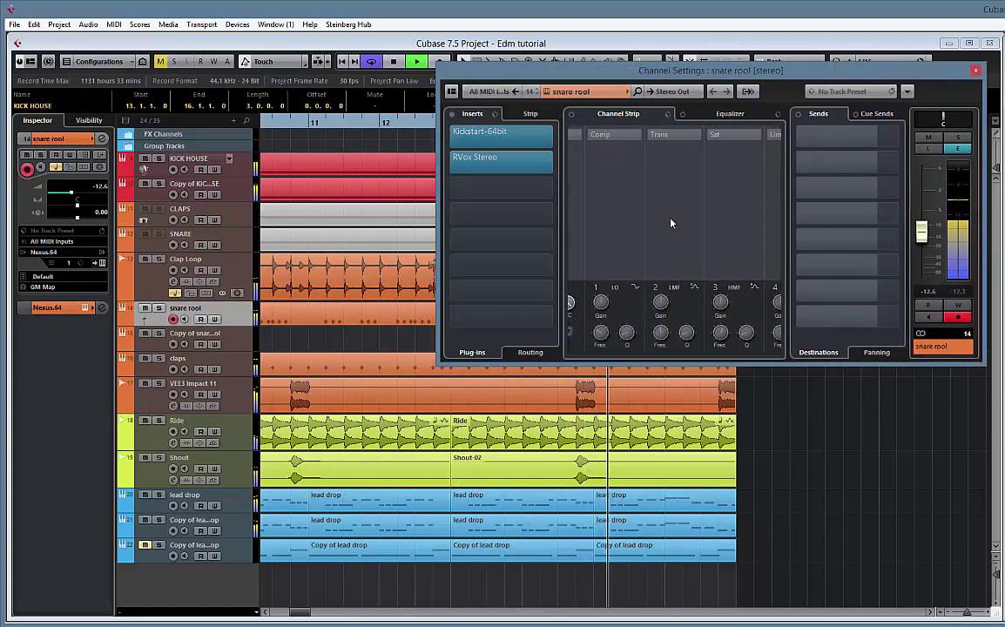
click(706, 121)
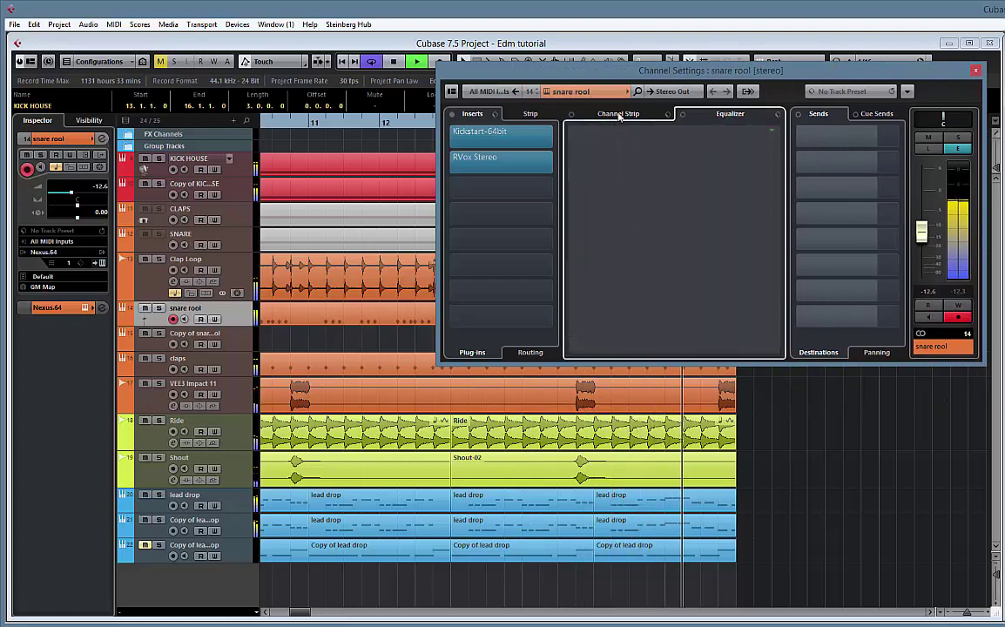
drag(439, 117, 269, 116)
click(500, 116)
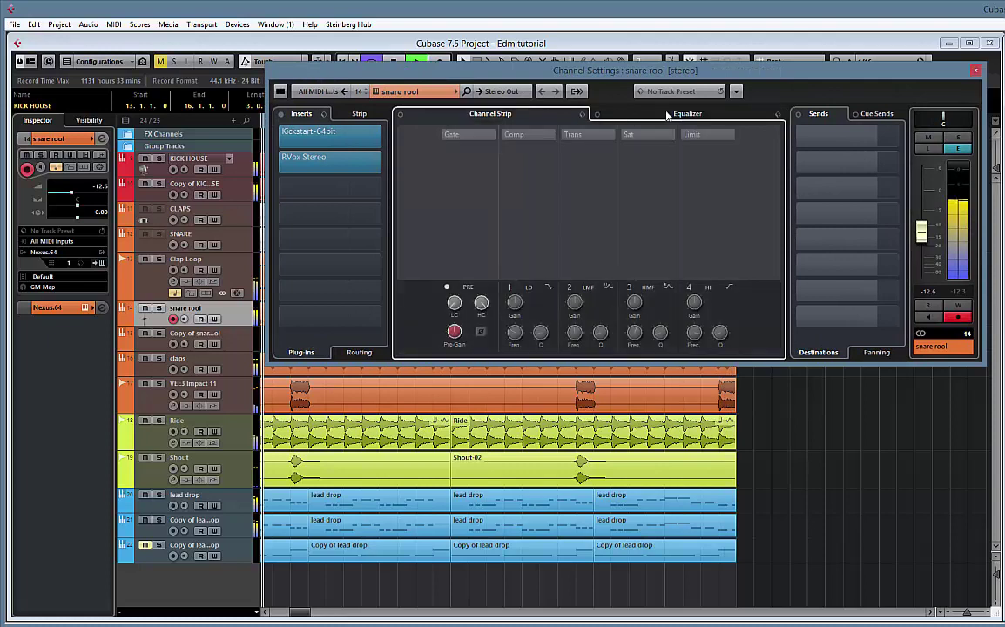
click(666, 115)
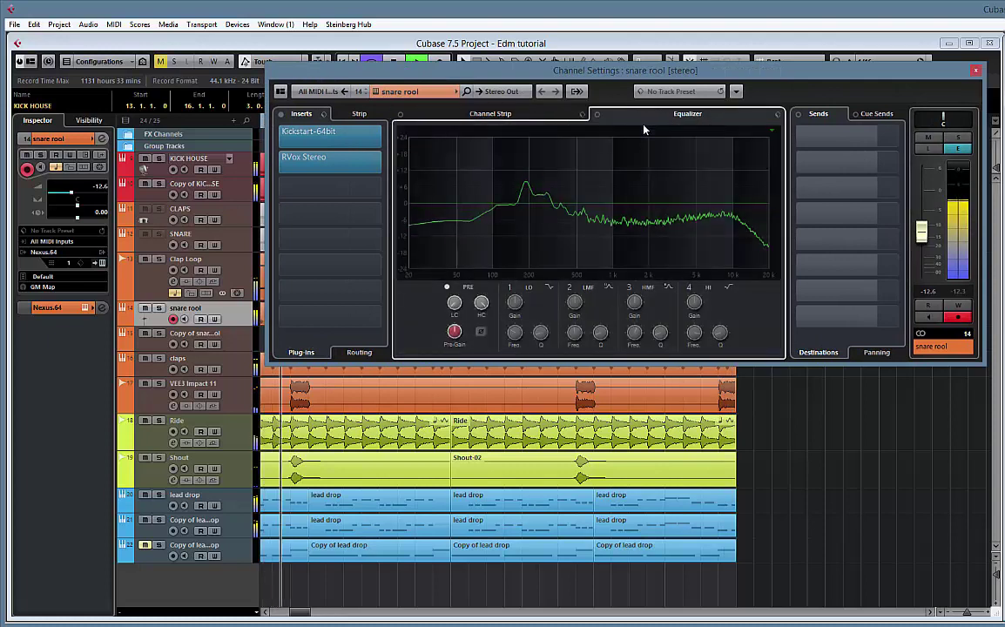
- Enable snare rool's low EQ band at 117 Hz with -24.0 dB gain and set its filter type to Low Shelf IV
click(500, 258)
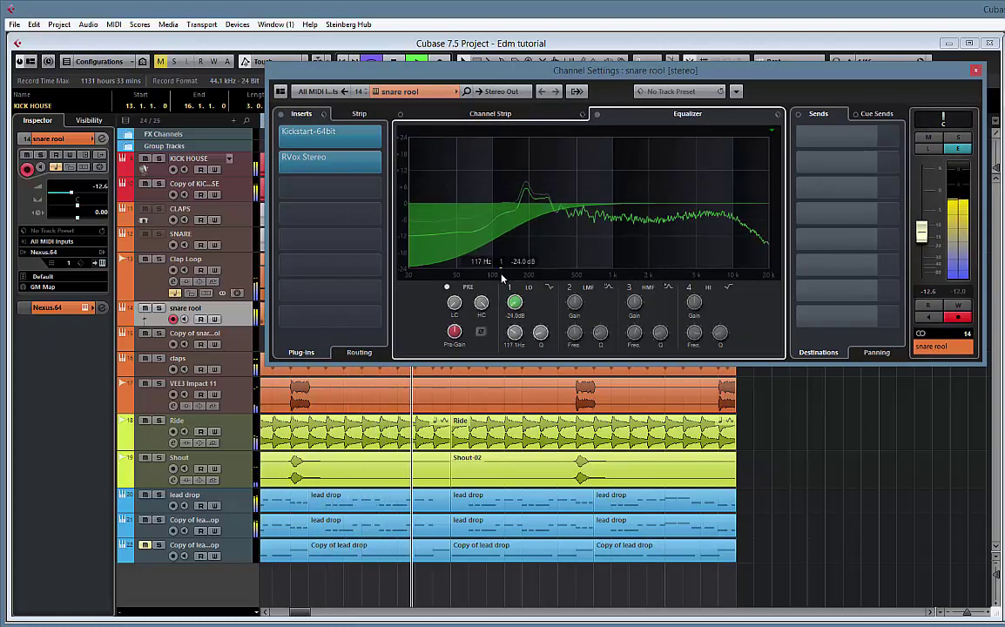
click(548, 287)
click(557, 383)
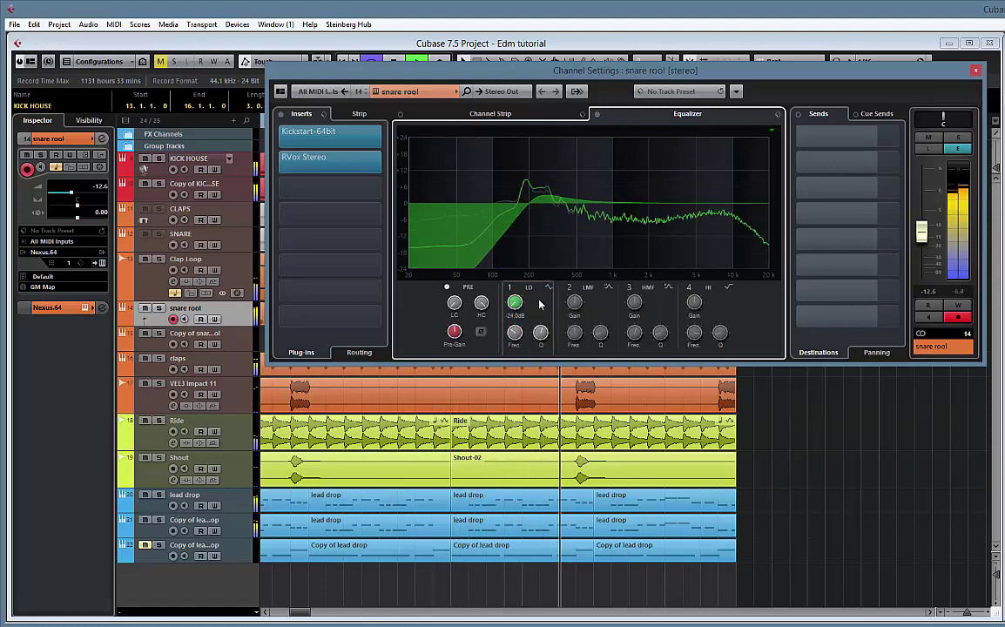
click(528, 287)
click(550, 384)
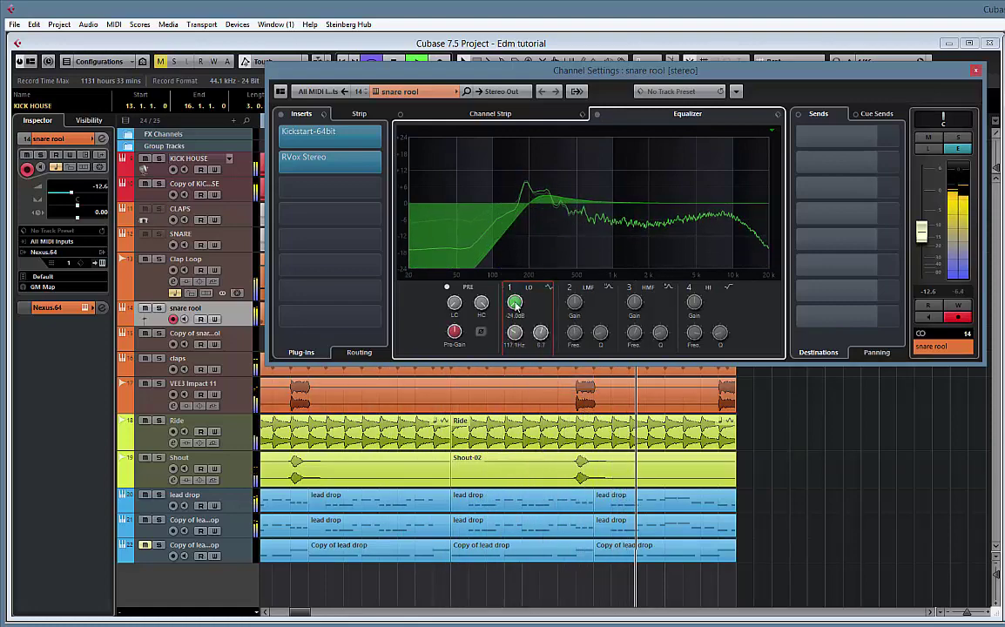
- Lower the low EQ band's frequency to about 85.9 Hz and reduce its Q, keeping the Low Shelf IV type
scroll(515, 334, down, 3)
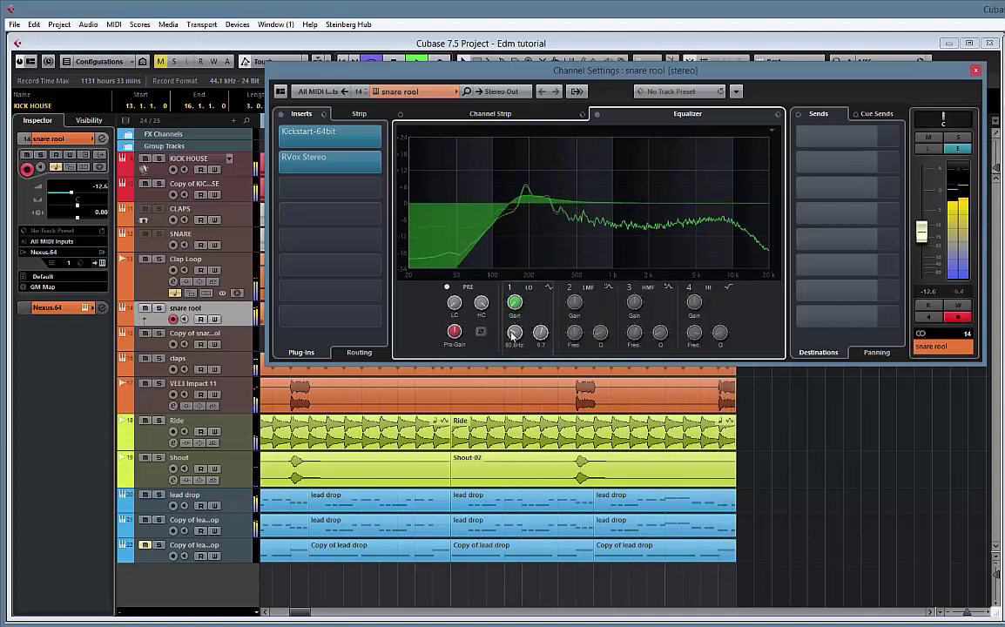
scroll(514, 335, up, 1)
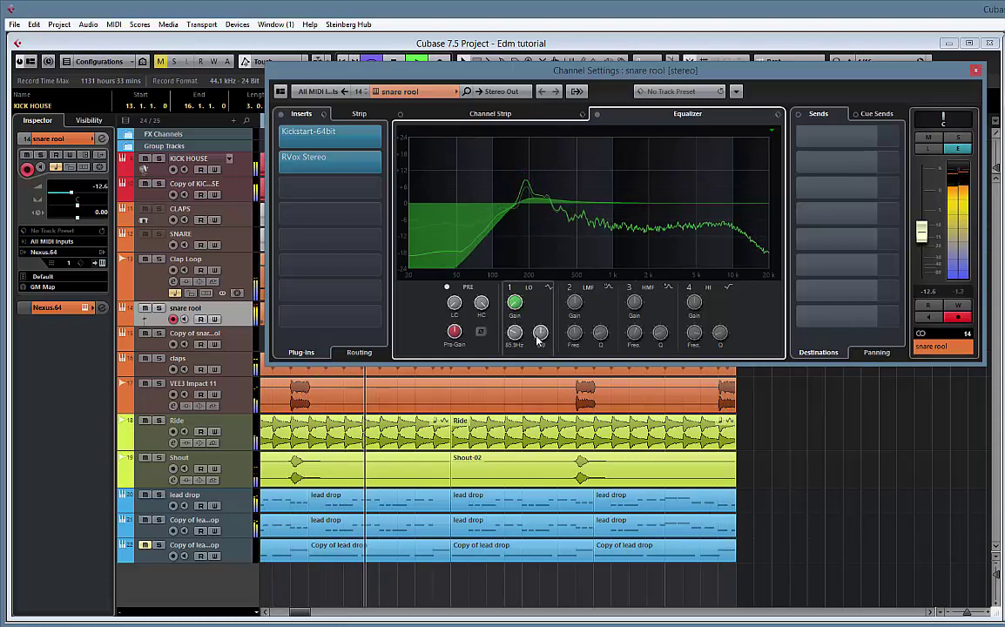
click(549, 288)
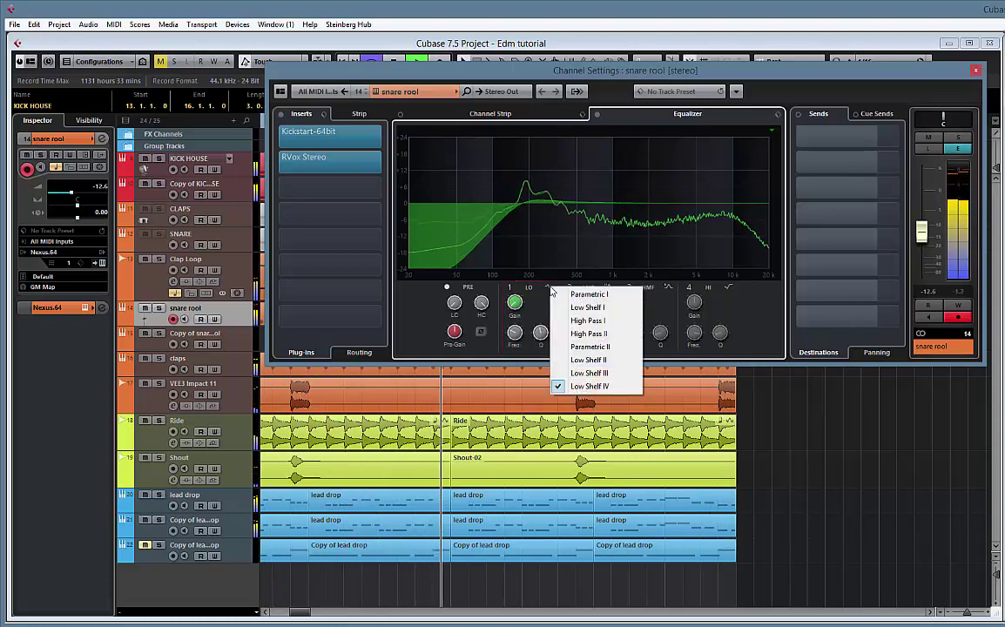
click(493, 289)
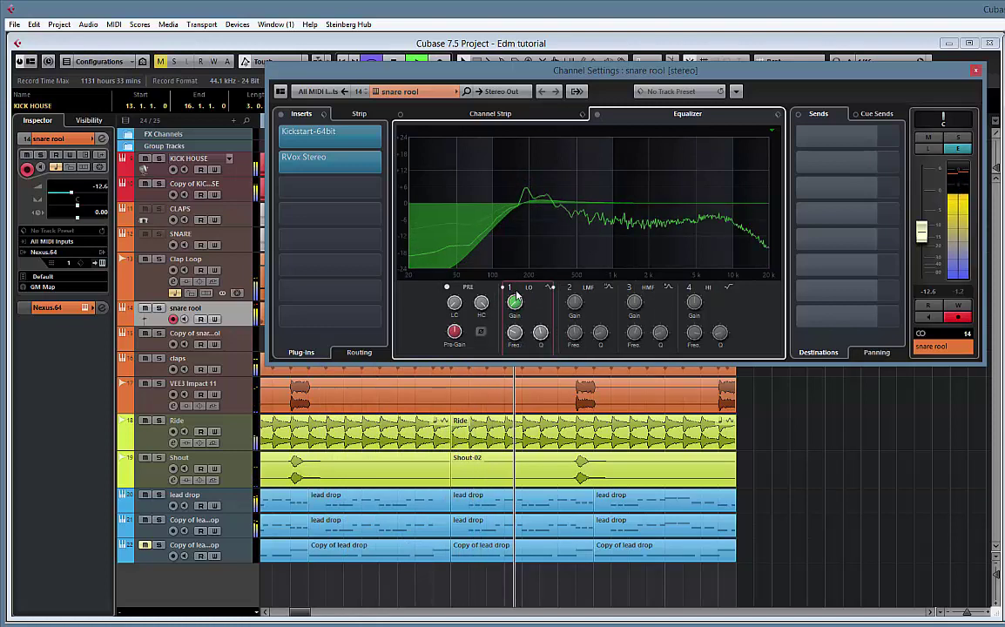
- Compare the snare rool sound with the low EQ band off and on, and close the channel settings
click(502, 288)
click(503, 288)
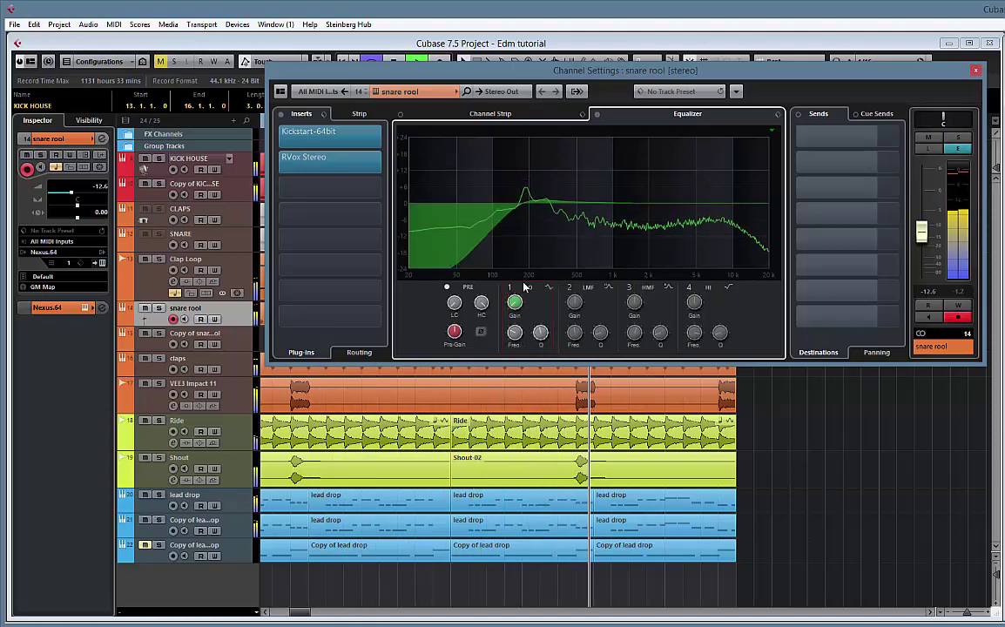
click(976, 71)
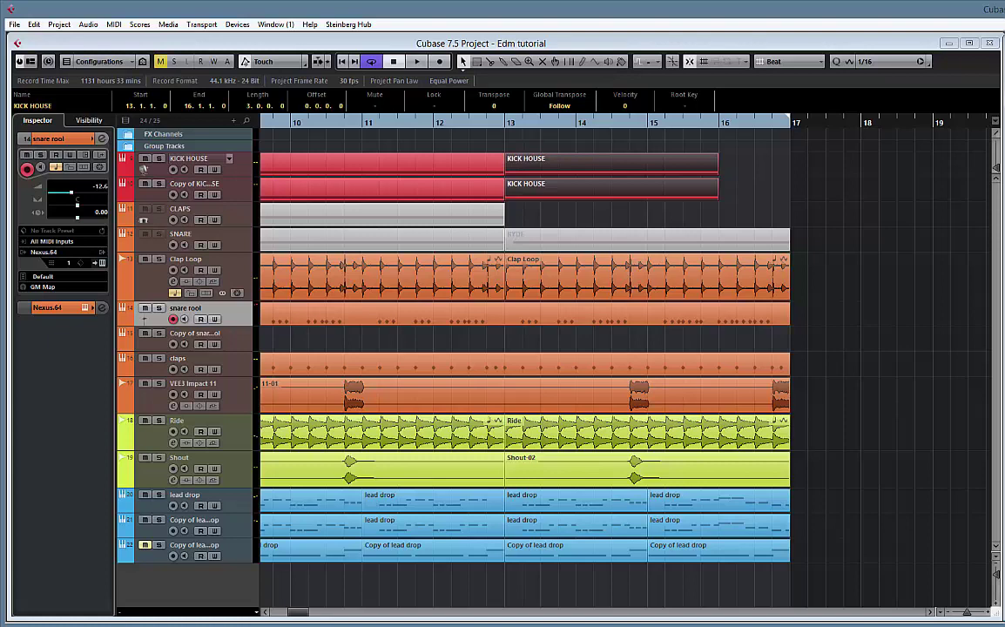
- Add the VEE3 Impact 88 sample on a new track at 14.4.1.0 and trim it to end at 15.1.1.0
drag(653, 626, 628, 600)
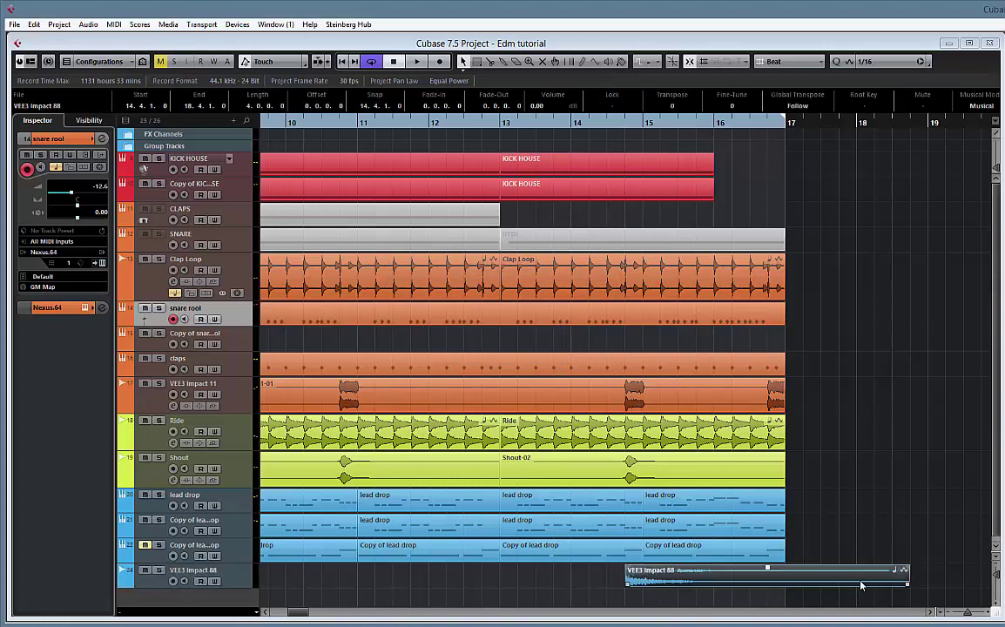
drag(906, 585, 647, 599)
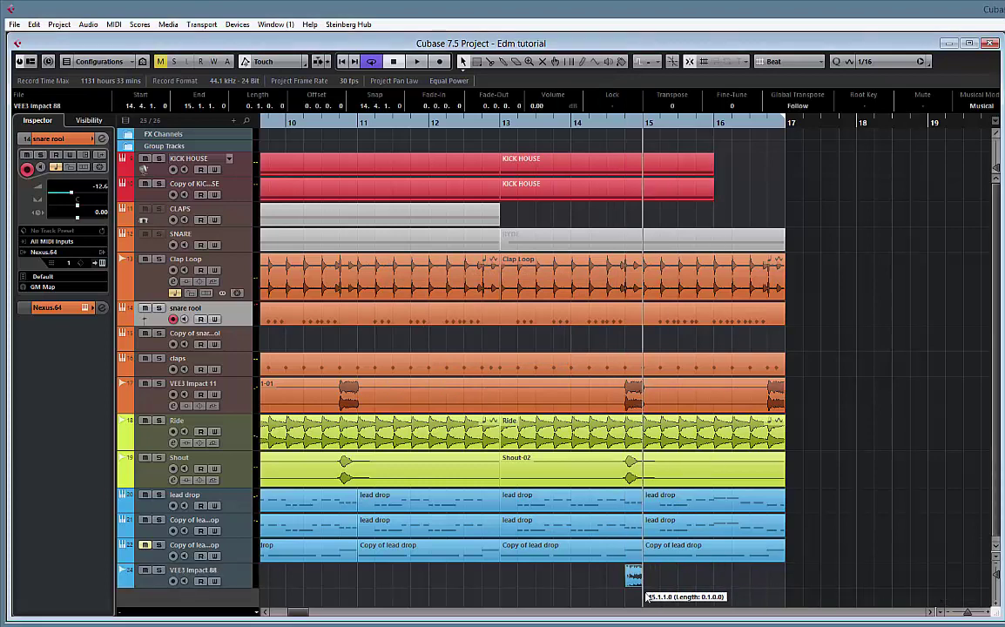
- Copy the trimmed VEE3 Impact 88 event to the last beat of bar 16 and to 10.4.1.0
drag(781, 583, 781, 583)
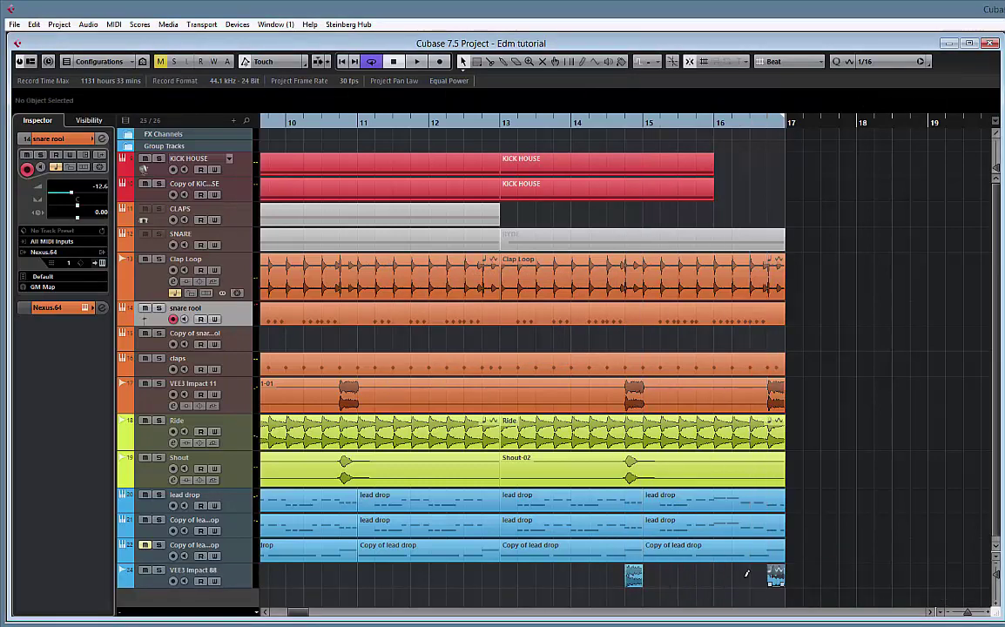
drag(560, 580, 388, 575)
scroll(577, 585, left, 3)
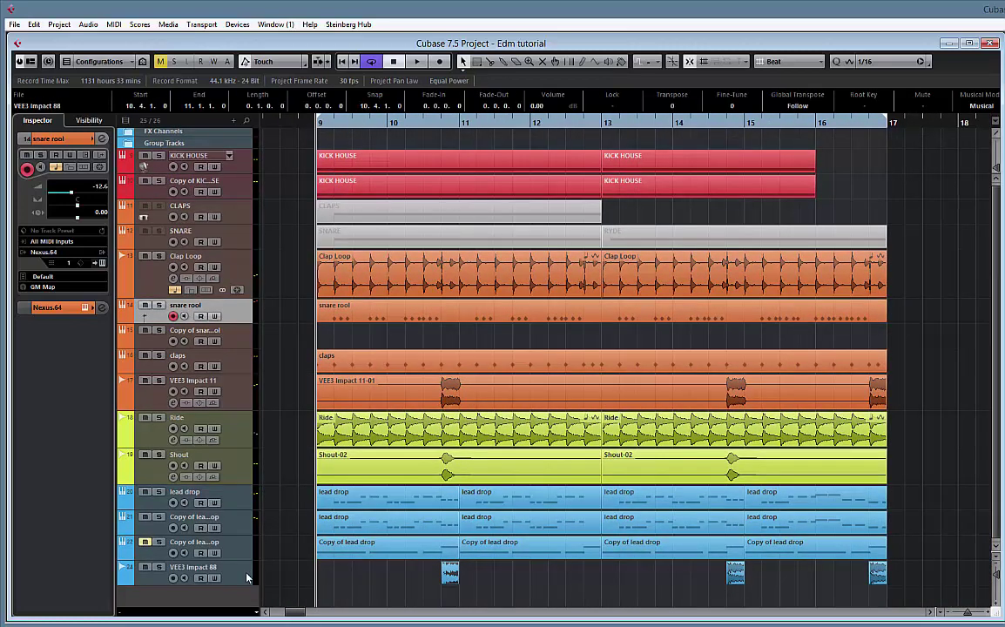
- Place the VEE3 Impact 88 track below VEE3 Impact 11, colour it orange and lower its level to -7.47 dB
drag(247, 578, 169, 425)
click(132, 426)
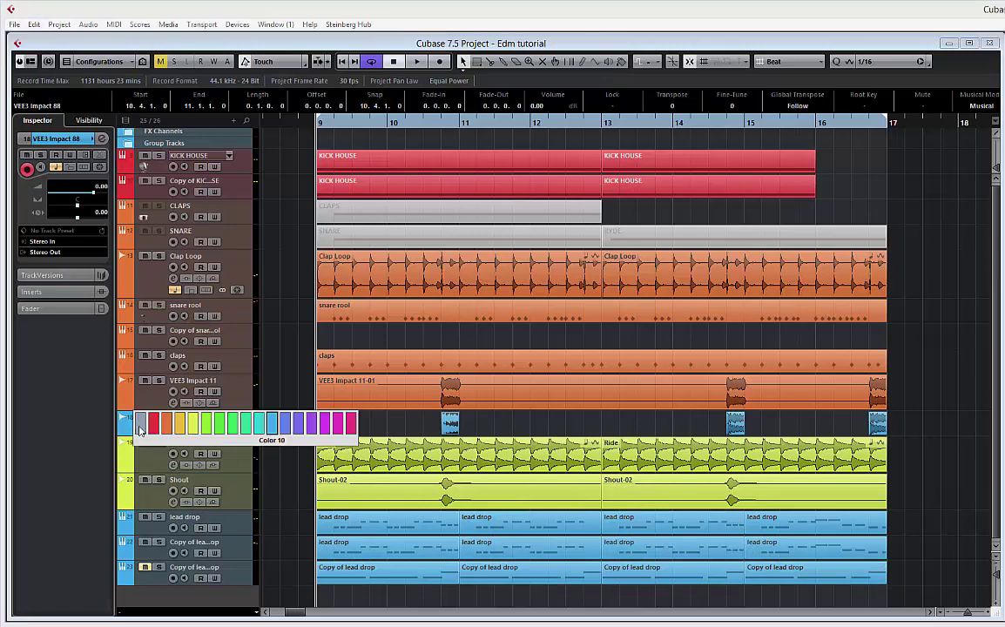
click(165, 425)
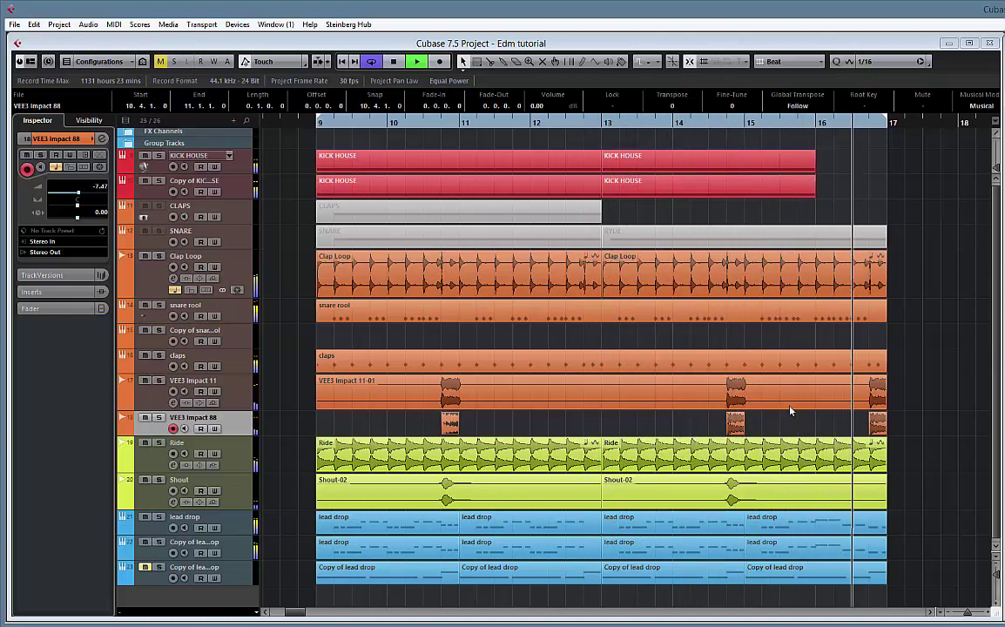
- Split the second Shout-02 event at the last beat of bar 14 and at bar 15 to isolate the shout
scroll(795, 405, down, 1)
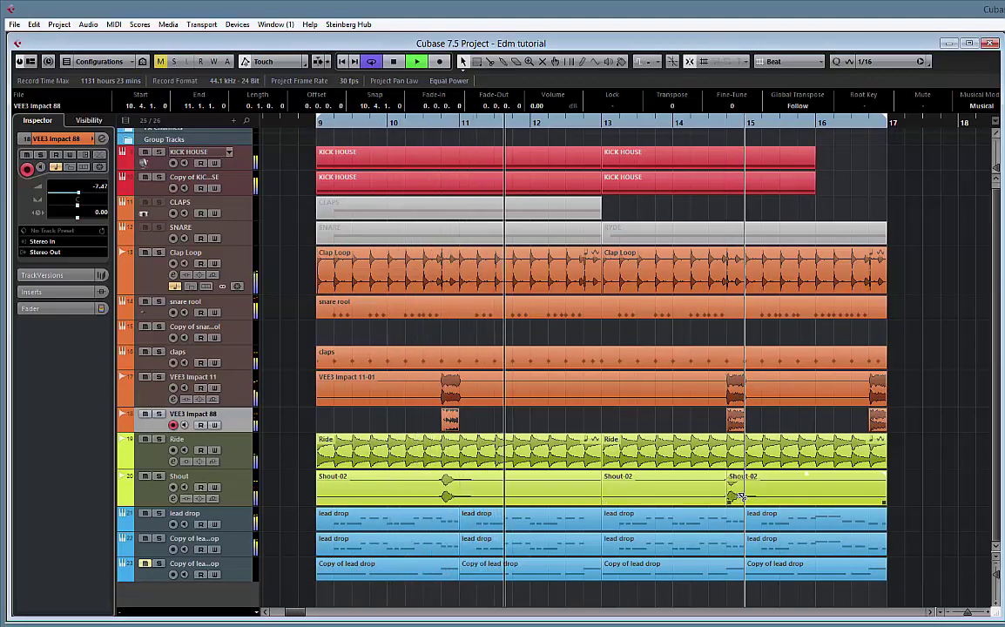
drag(728, 497, 749, 505)
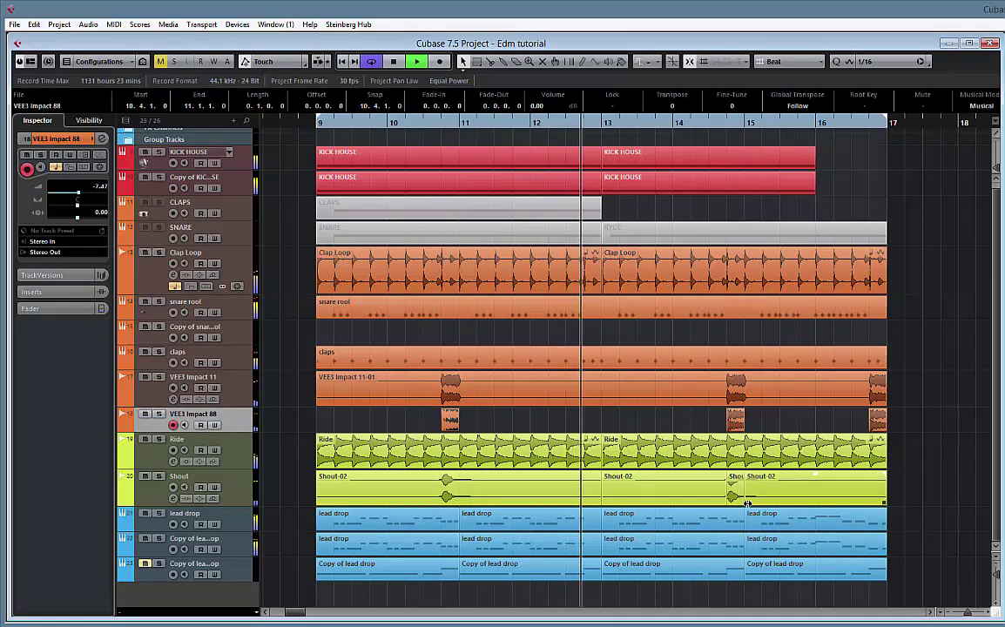
- Delete the Shout-02 remainder after bar 15, copy the isolated shout to 16.1.1.0 and repeat it twice directly after
click(753, 492)
key(Delete)
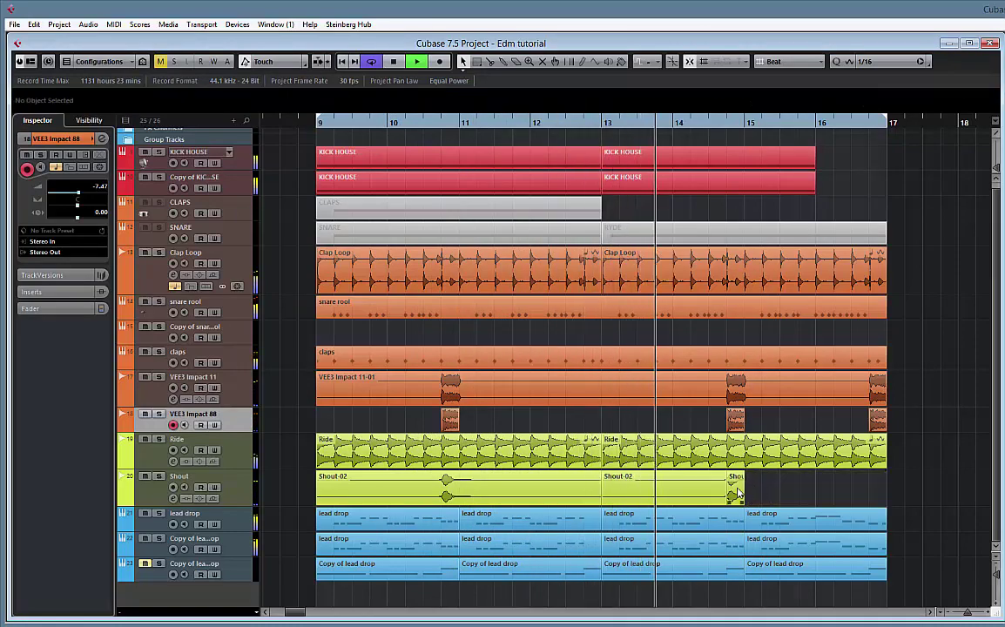
drag(742, 491, 836, 493)
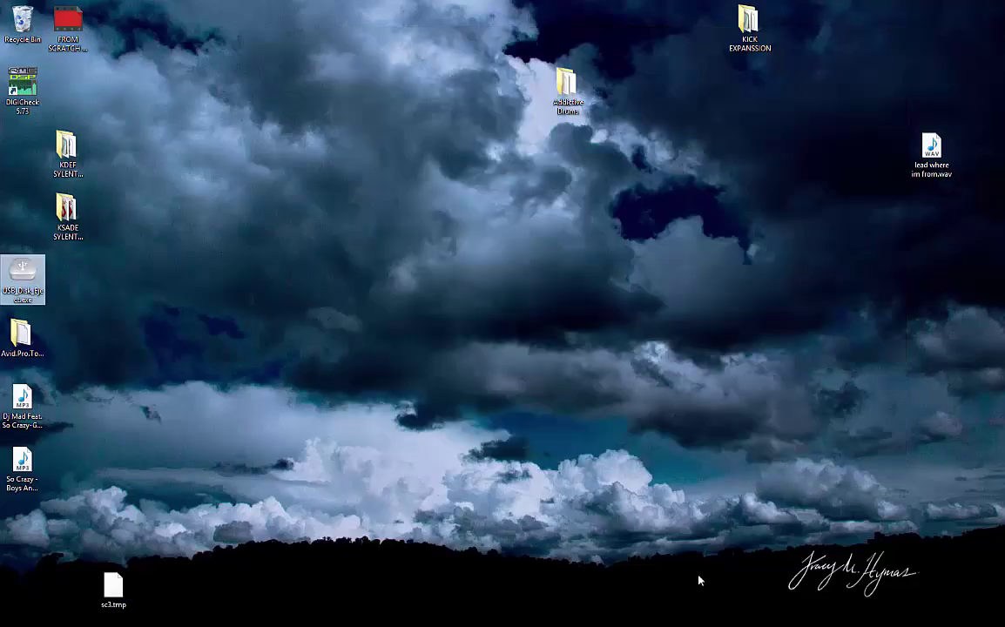
mouse_move(698, 623)
click(163, 616)
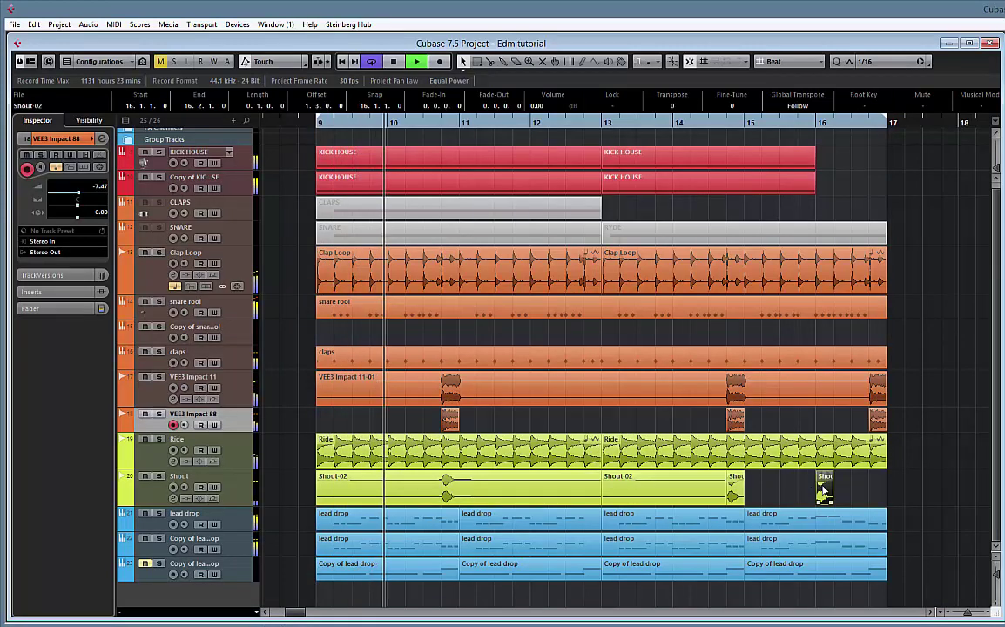
key(ctrl+d)
key(ctrl+d)
click(810, 141)
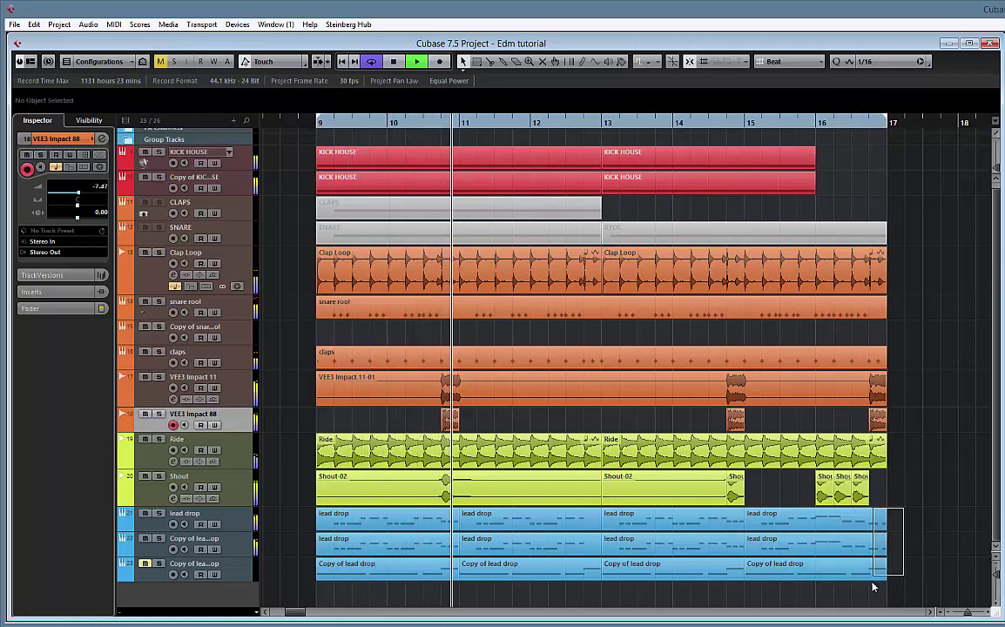
- Shorten the last events on the three lead drop tracks so they end at 16.4.1.0
drag(897, 579, 801, 519)
drag(886, 577, 871, 583)
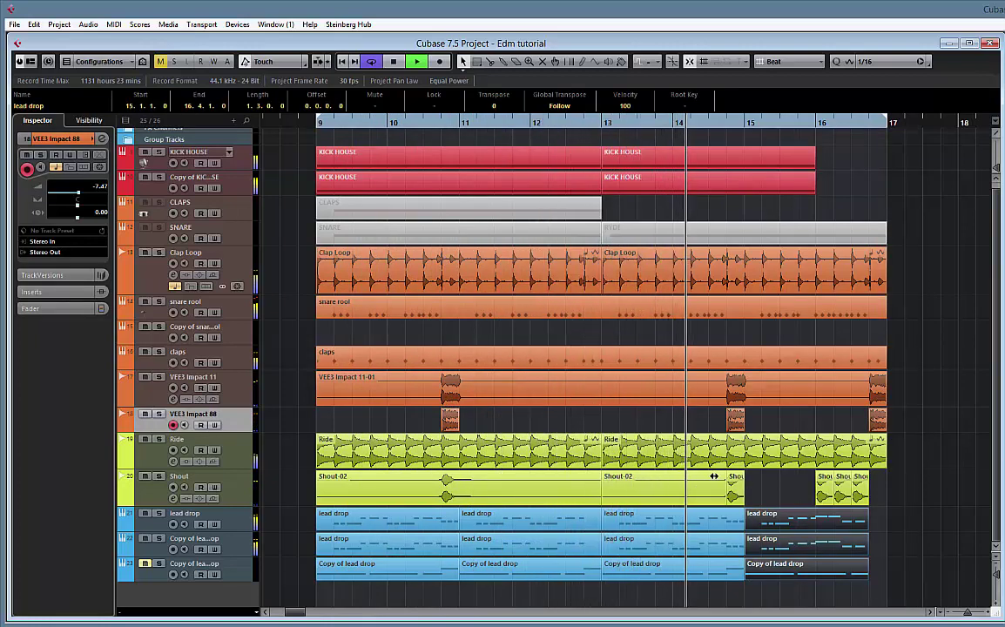
- Briefly solo the first Copy of lead drop track, stop playback and duplicate that track
click(160, 538)
click(159, 538)
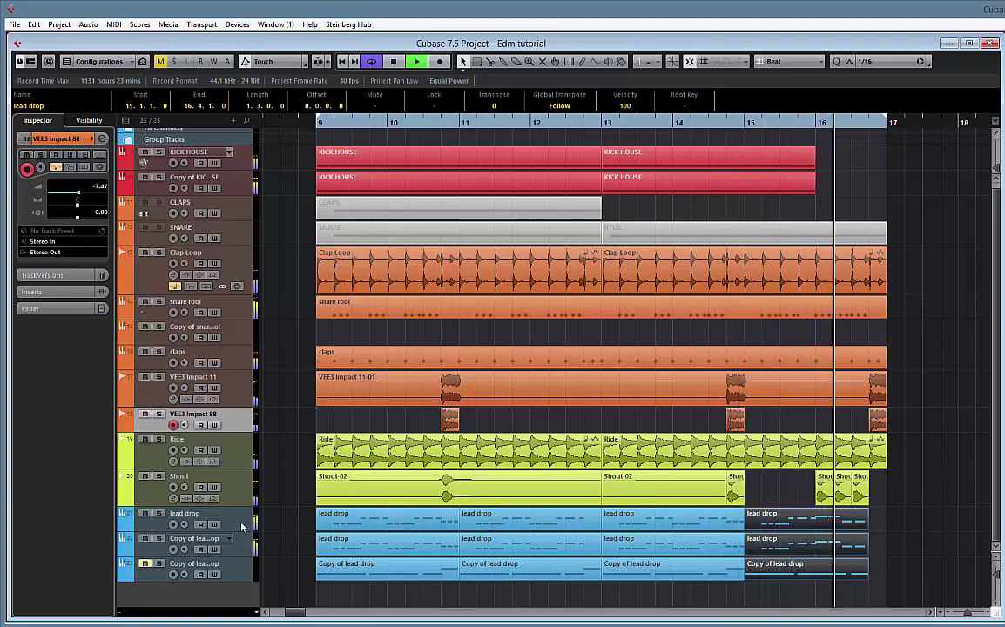
key(space)
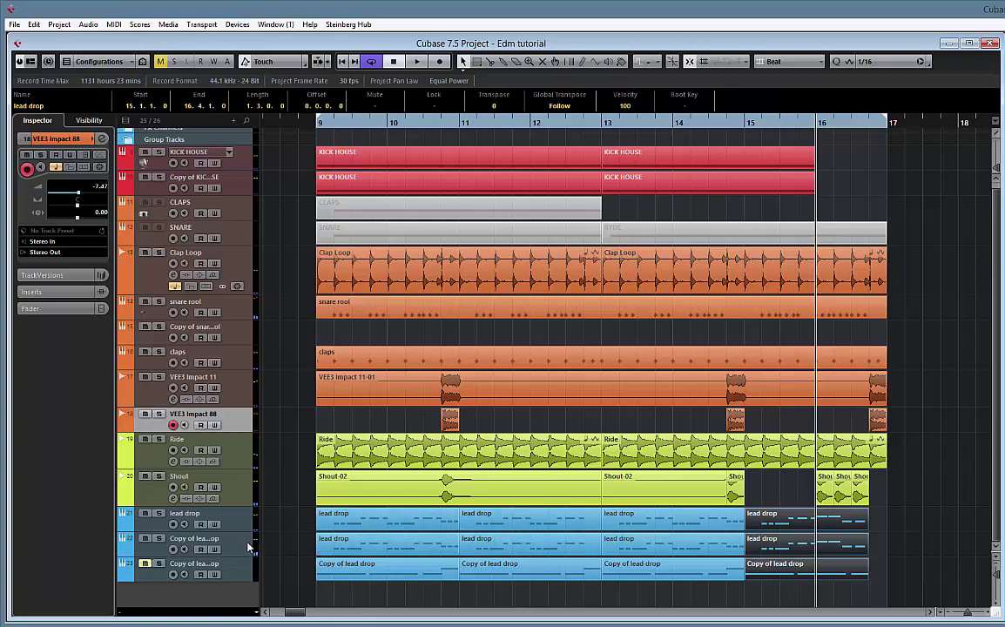
right_click(240, 544)
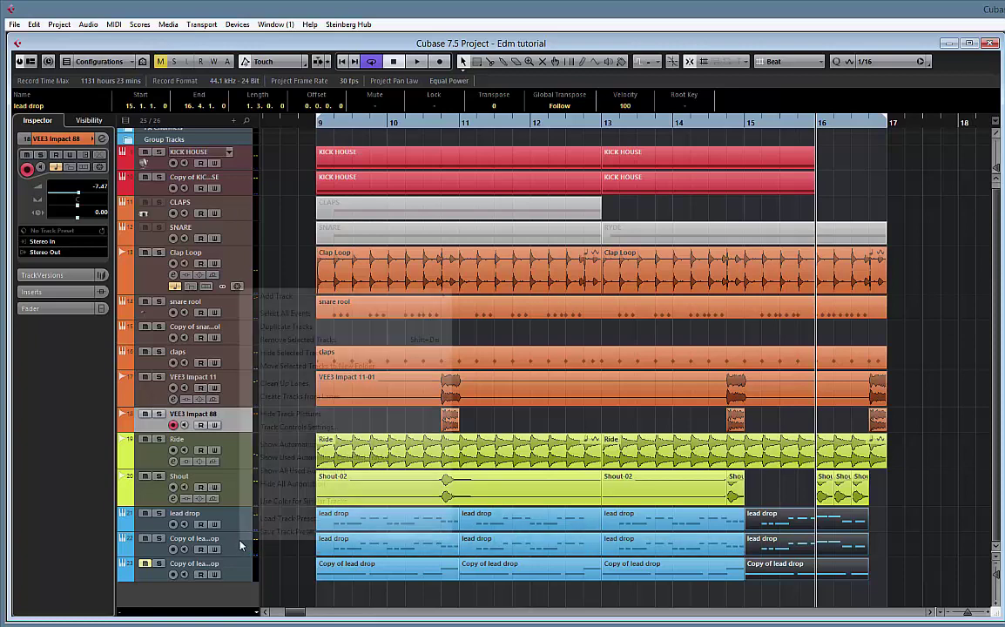
click(282, 329)
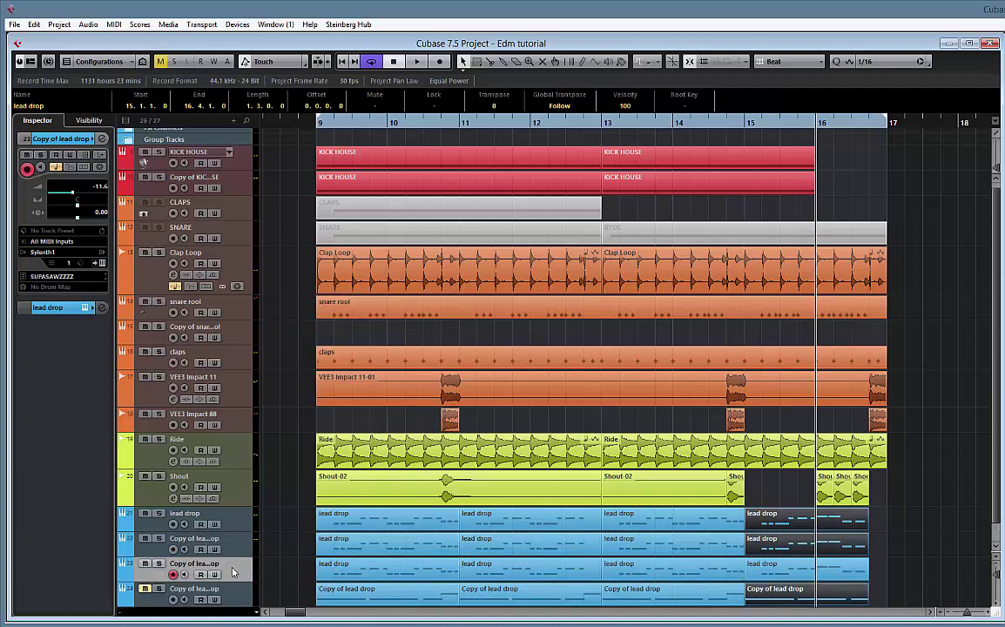
click(407, 528)
- Solo the duplicated lead track during playback and step its Sylenth1 presets forward from SUPASAWZZZZ to PORT LAYER 1
click(159, 564)
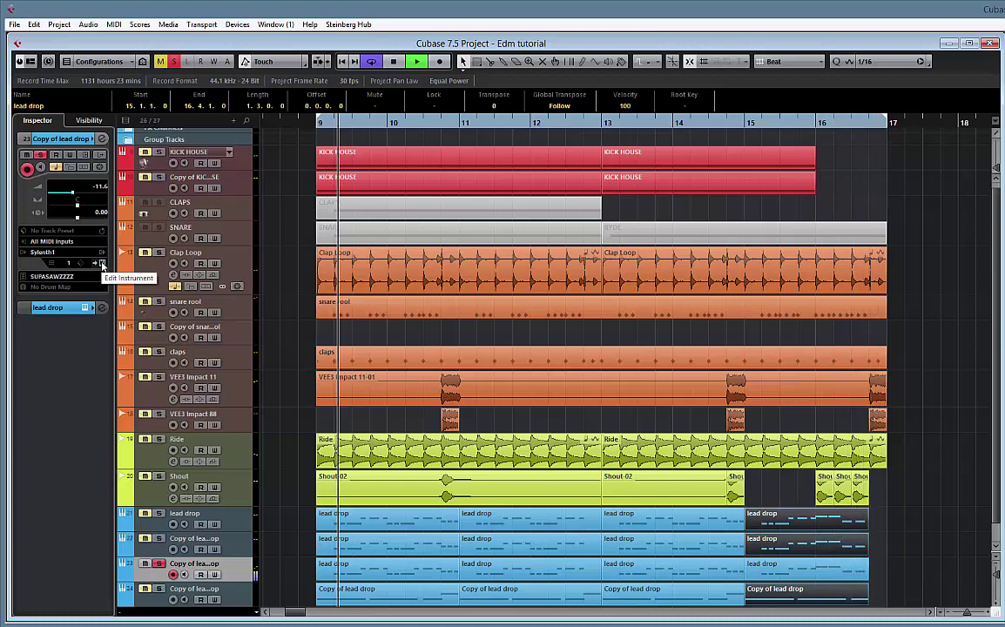
click(102, 264)
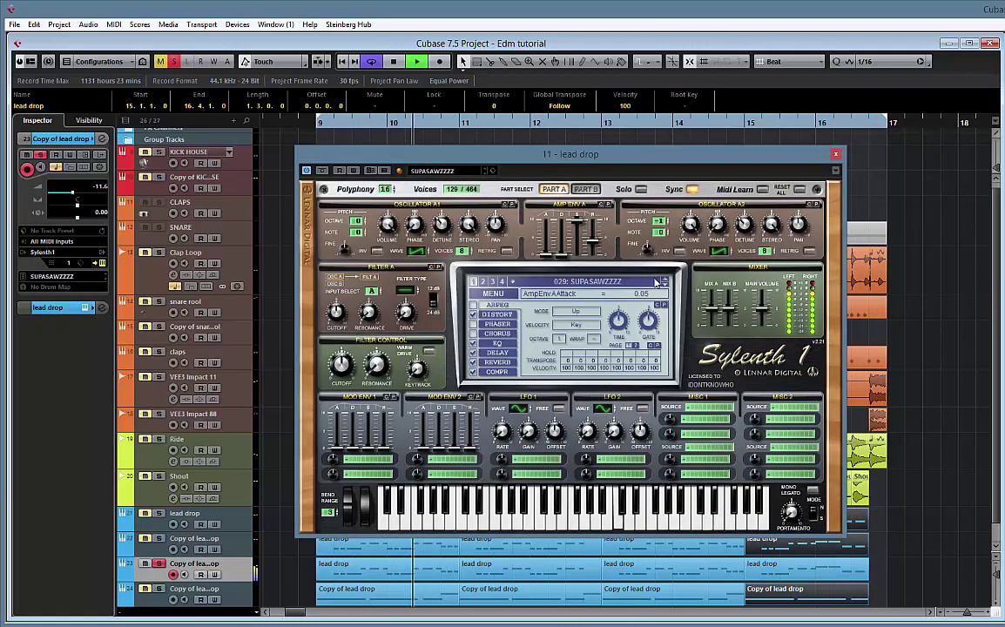
click(664, 284)
click(664, 284)
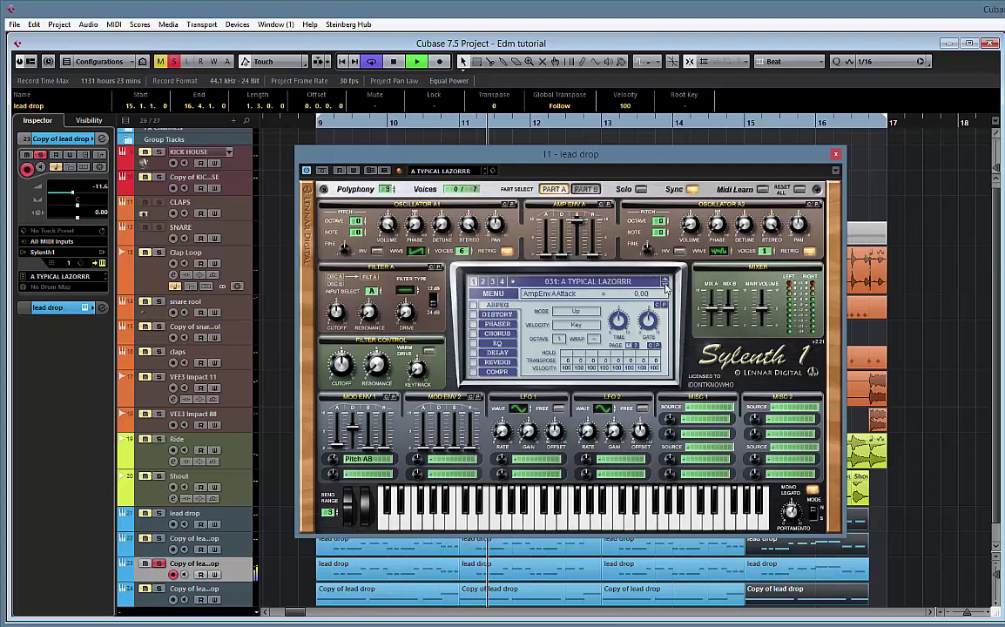
click(664, 284)
click(664, 284)
click(664, 284)
click(664, 283)
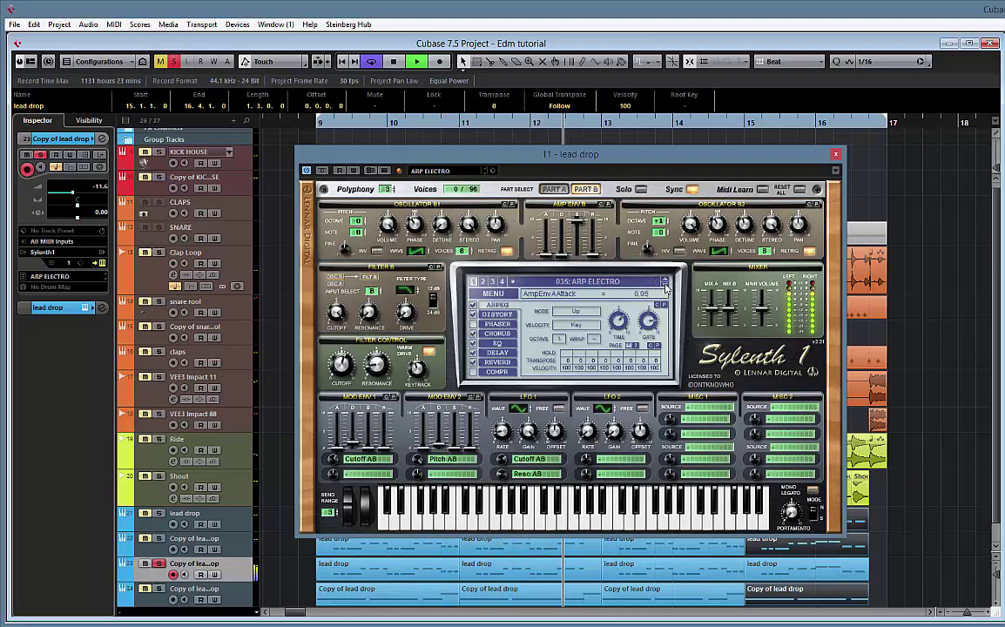
click(664, 284)
click(665, 284)
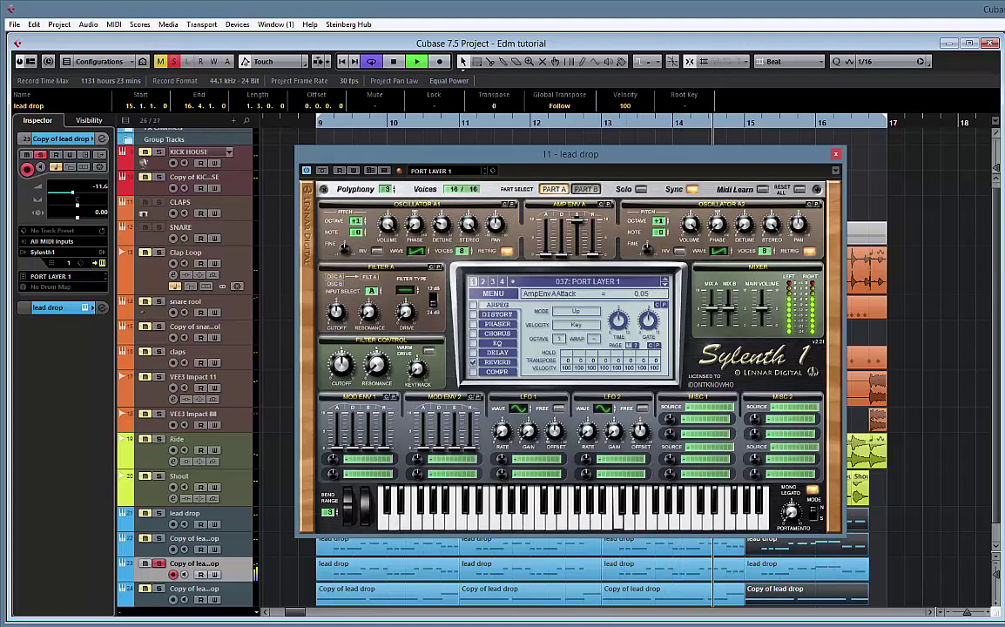
- Bypass the bx_solo and Kickstart-64bit inserts on the duplicated lead track
click(87, 139)
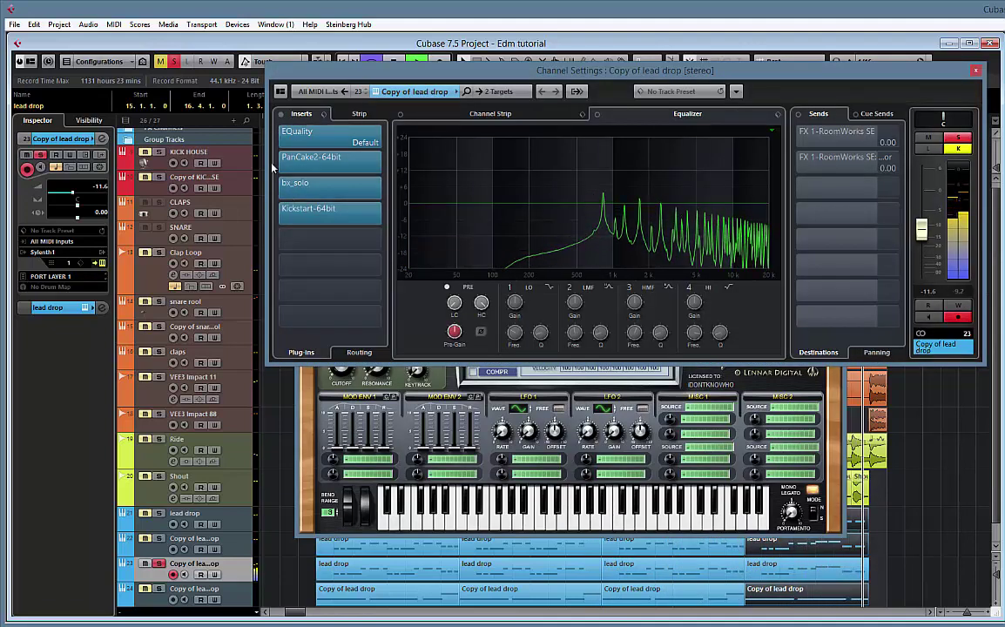
click(281, 189)
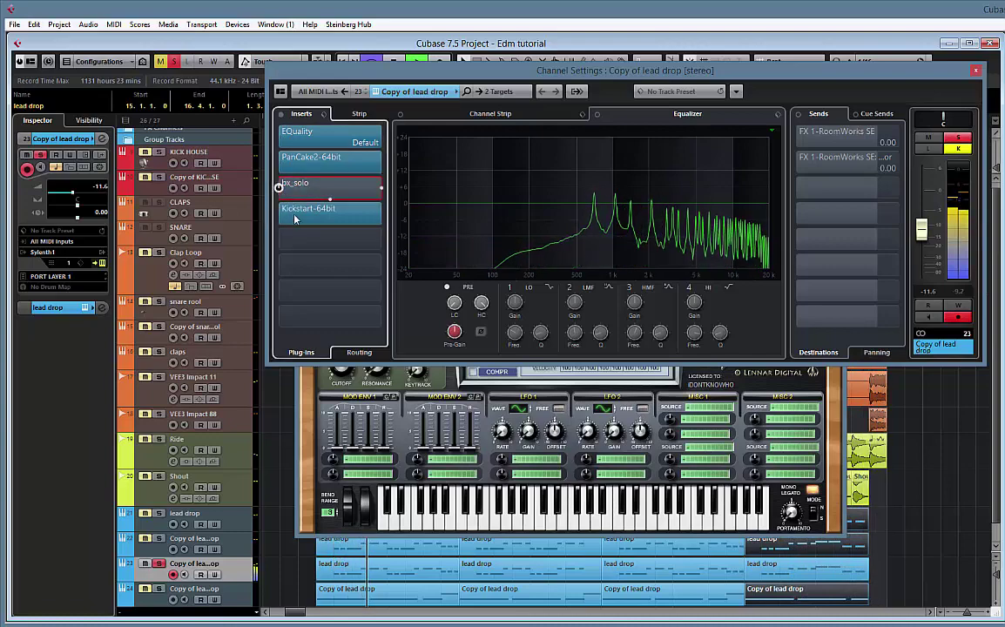
click(280, 214)
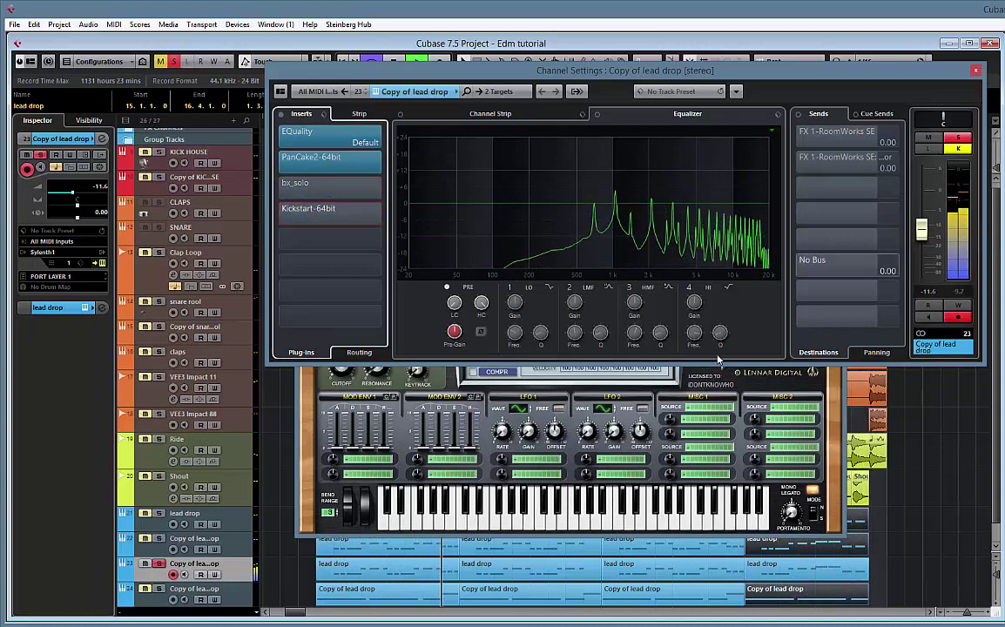
click(688, 373)
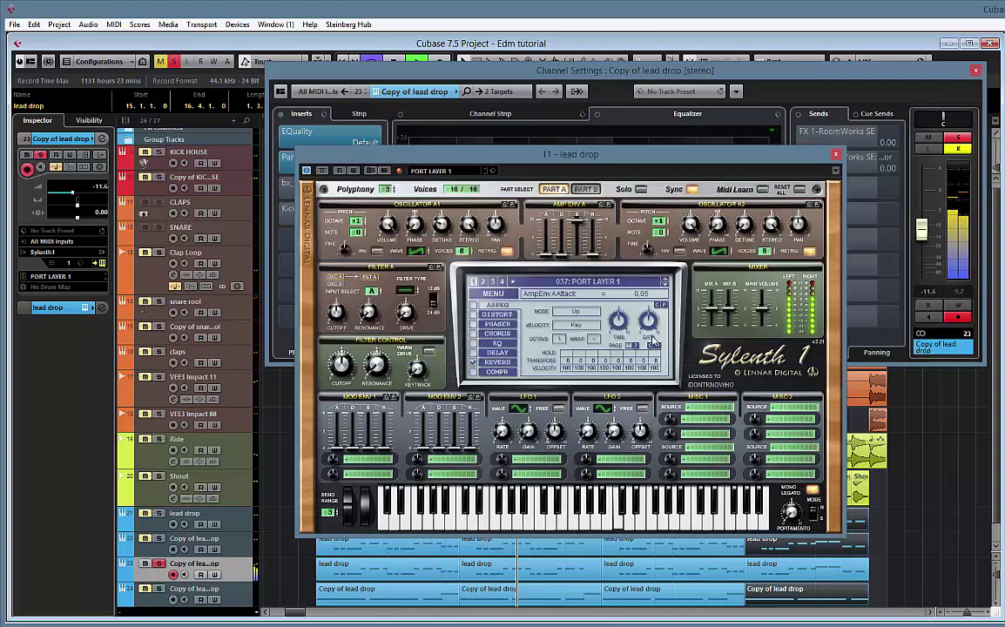
- Advance Sylenth1 to the W&W CODE LIKE preset, then unsolo the duplicated lead track and set its level to -10.1 dB
click(664, 286)
click(664, 286)
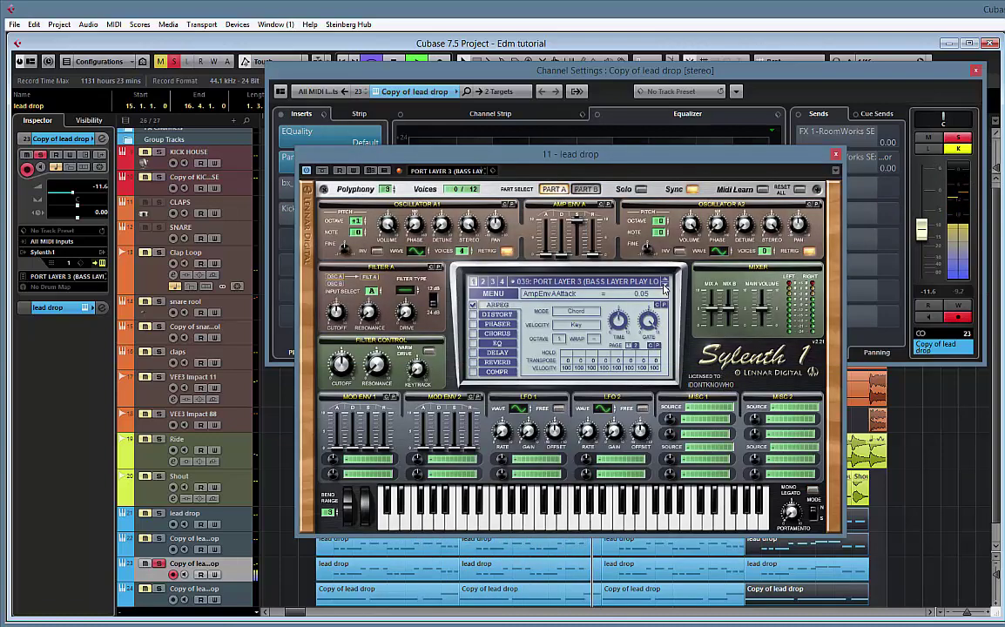
click(665, 286)
click(665, 285)
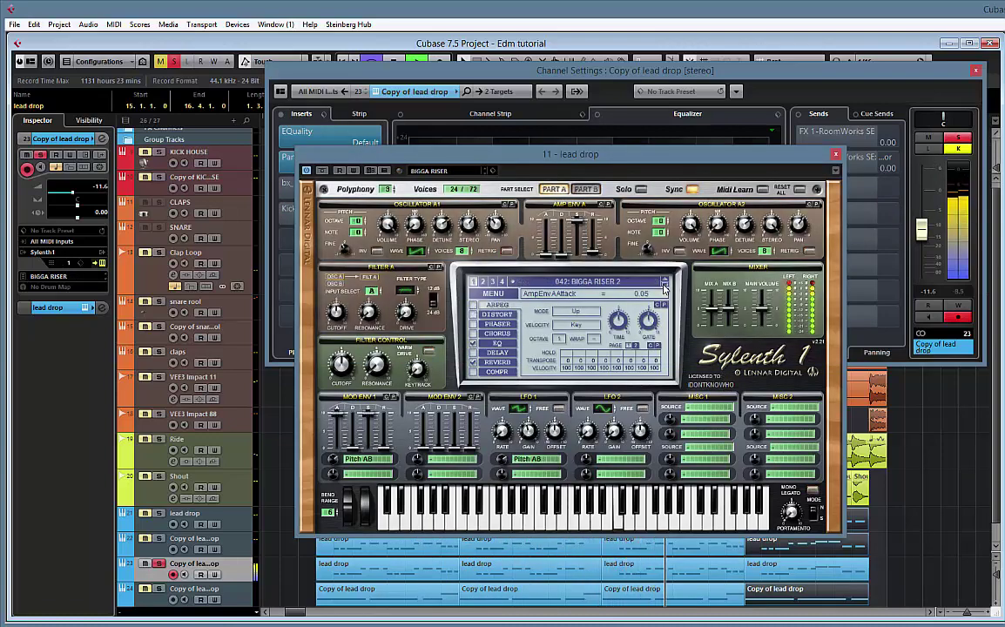
click(665, 286)
click(664, 286)
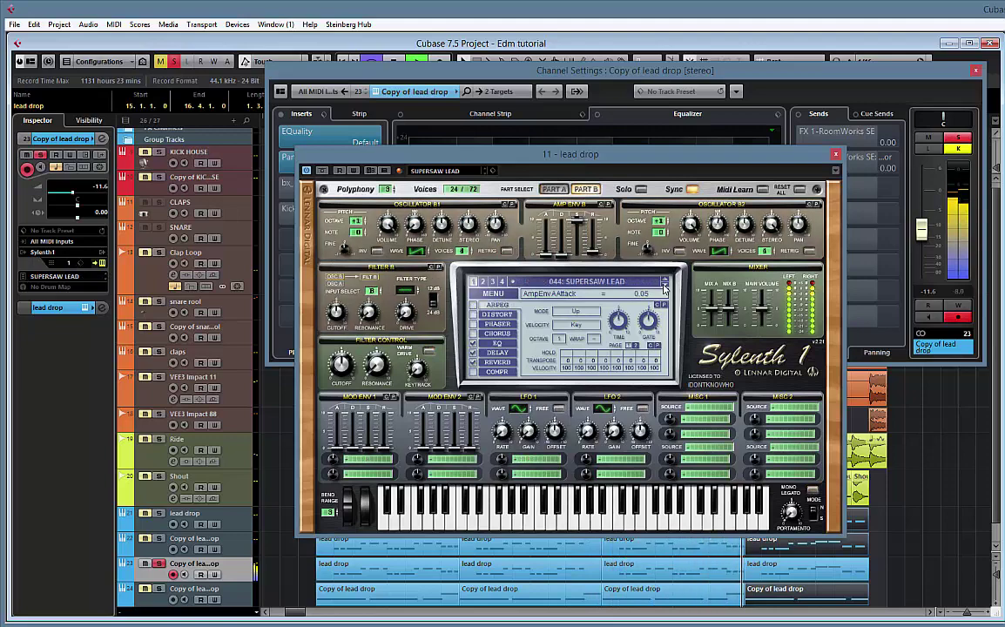
click(664, 286)
click(665, 285)
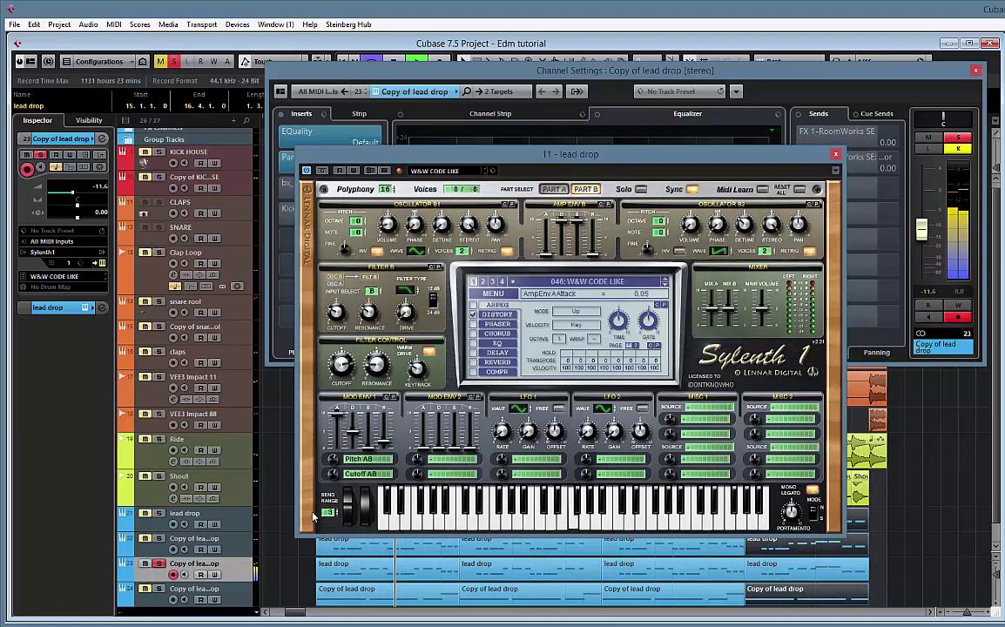
click(159, 564)
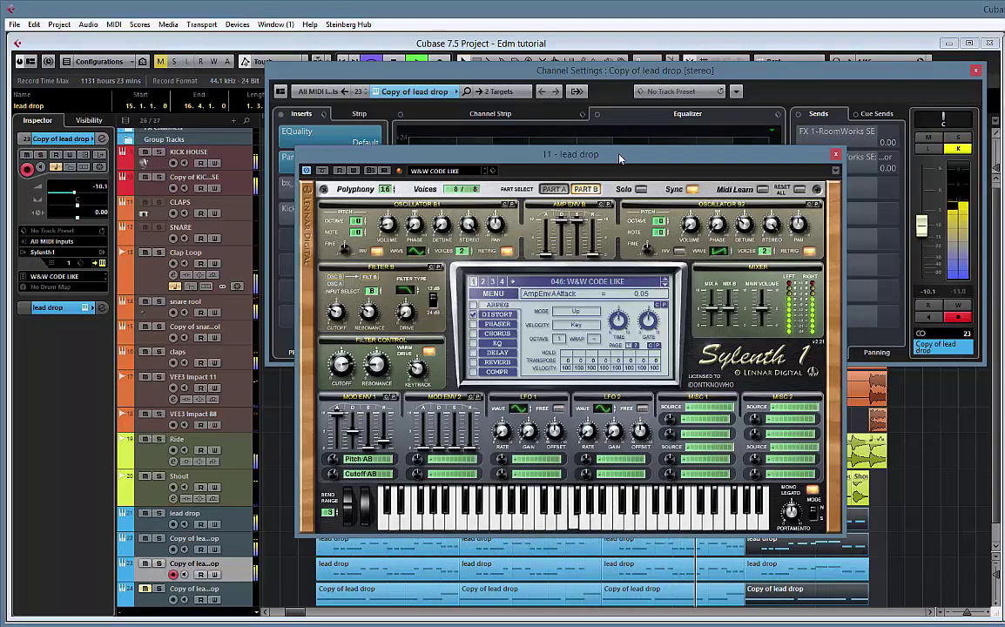
- Transpose all lead drop events on the duplicated lead track up by 12 semitones
drag(620, 158, 722, 69)
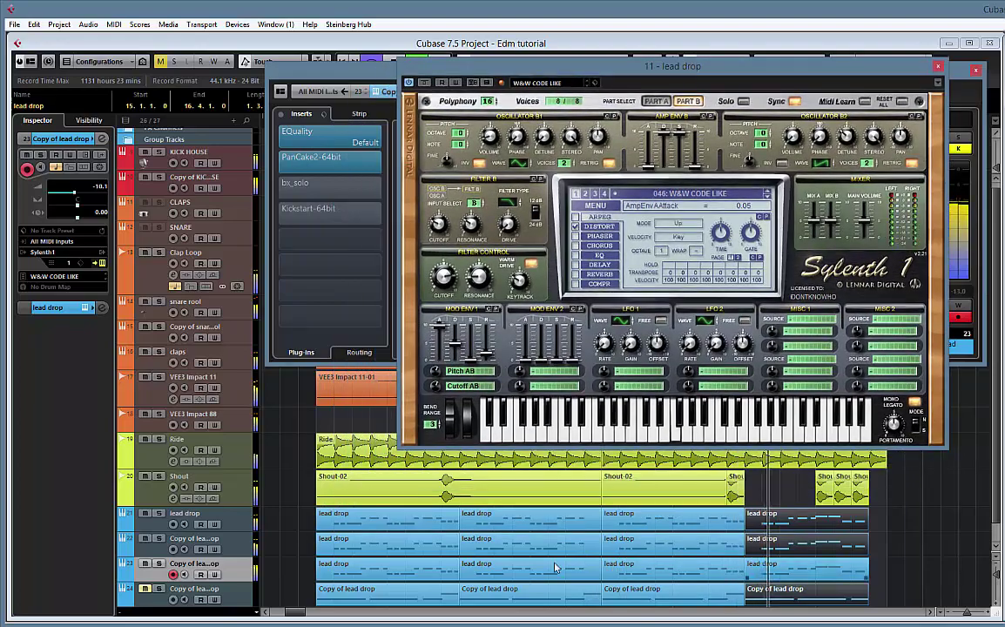
drag(301, 574, 843, 575)
drag(538, 67, 534, 96)
drag(676, 95, 671, 142)
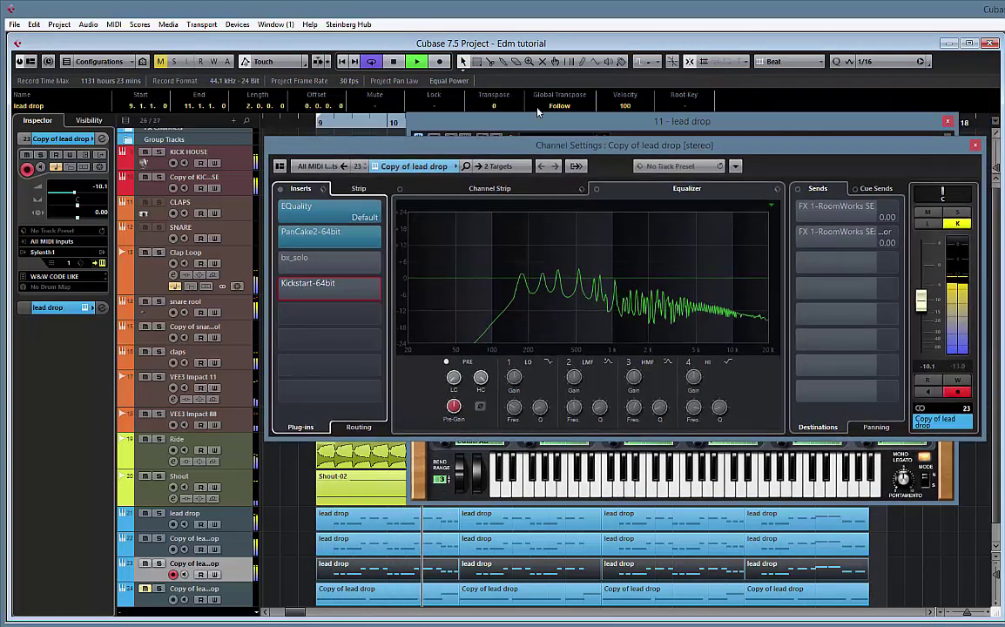
scroll(496, 105, up, 12)
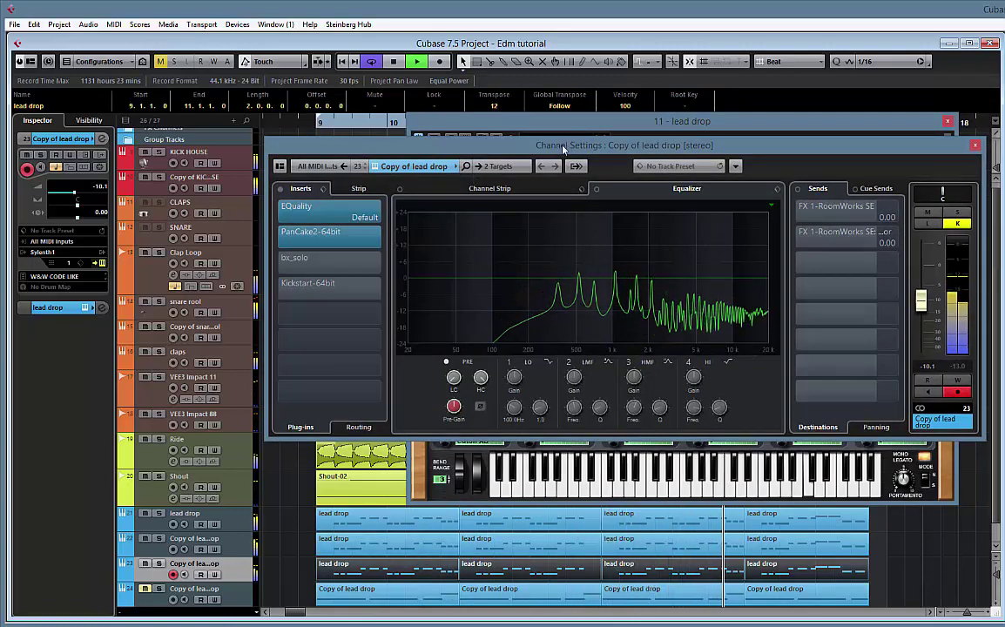
- Load the SUB KIK preset in Sylenth1 on the duplicated lead track and audition presets forward to ARMIN LAYER 1
drag(507, 141, 332, 47)
drag(814, 121, 696, 102)
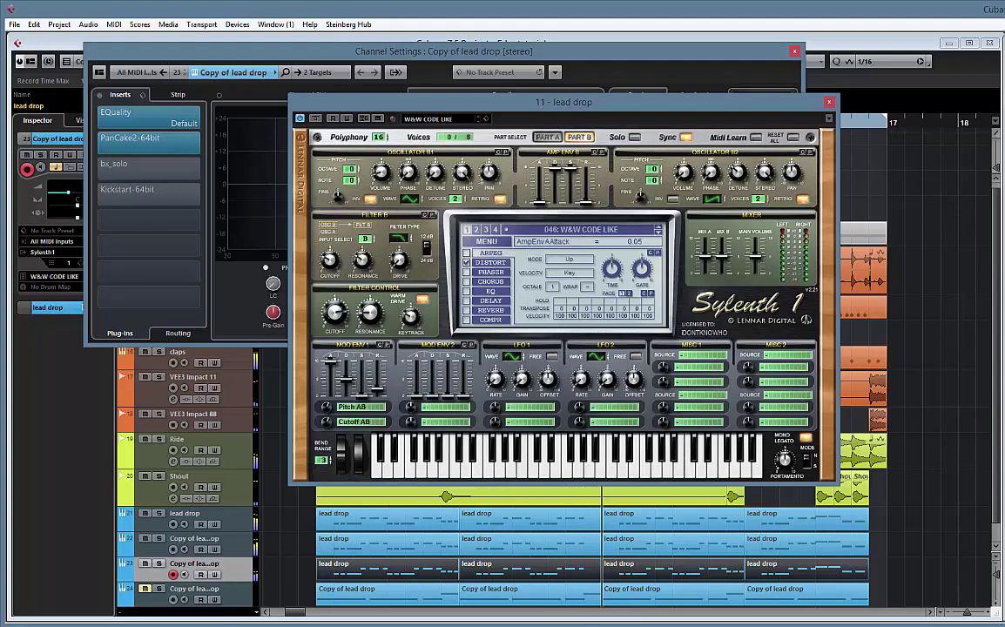
click(604, 231)
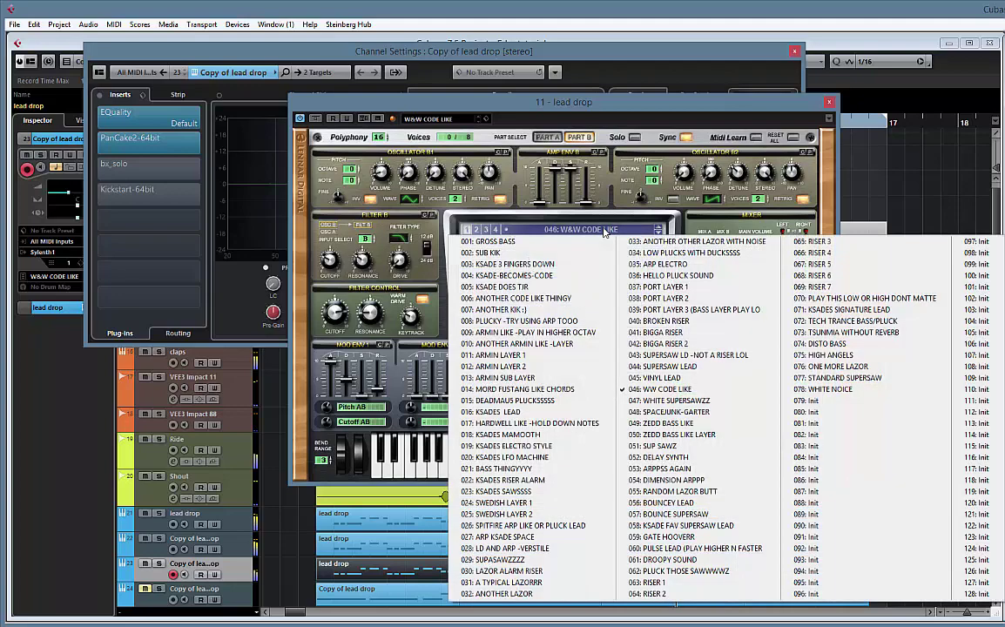
click(548, 253)
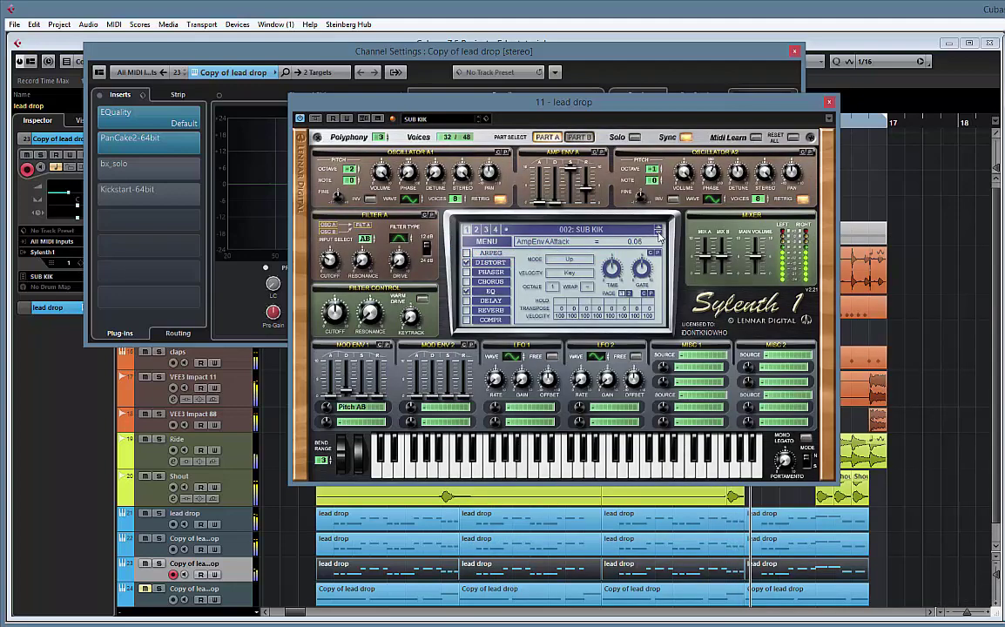
click(659, 236)
click(659, 236)
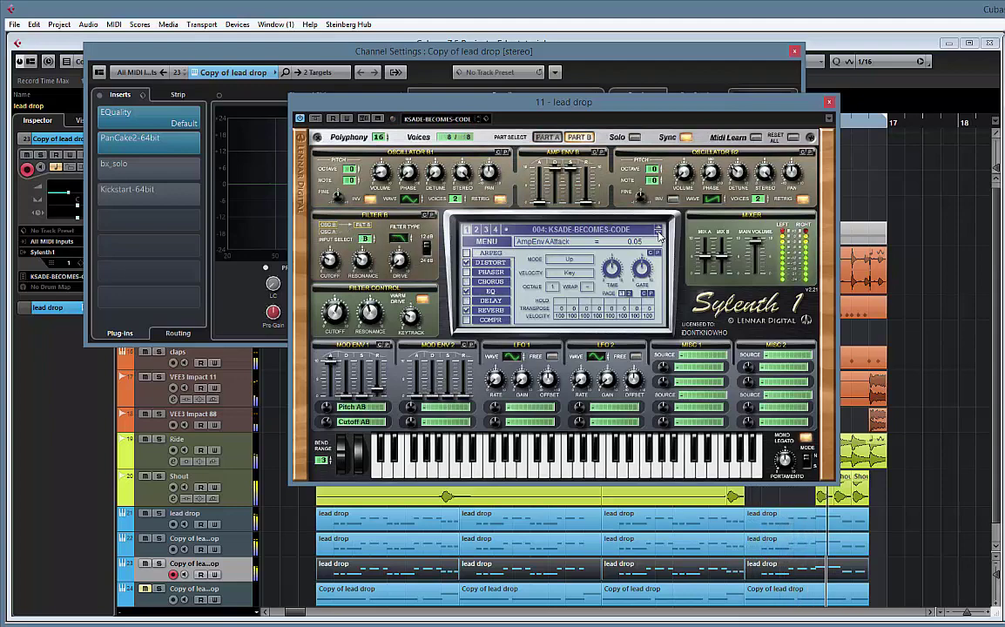
click(659, 236)
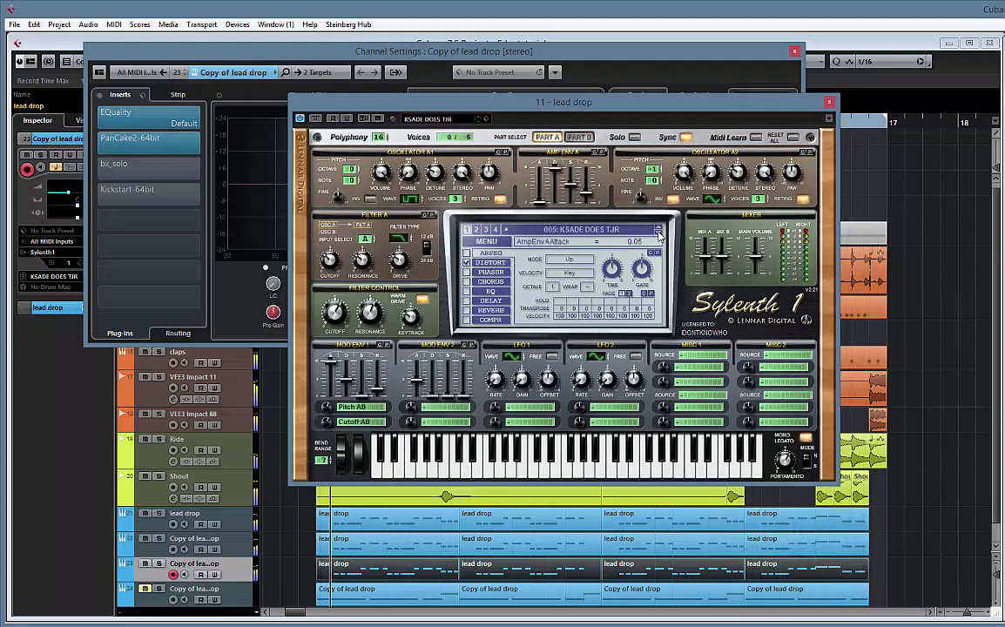
click(659, 236)
click(659, 236)
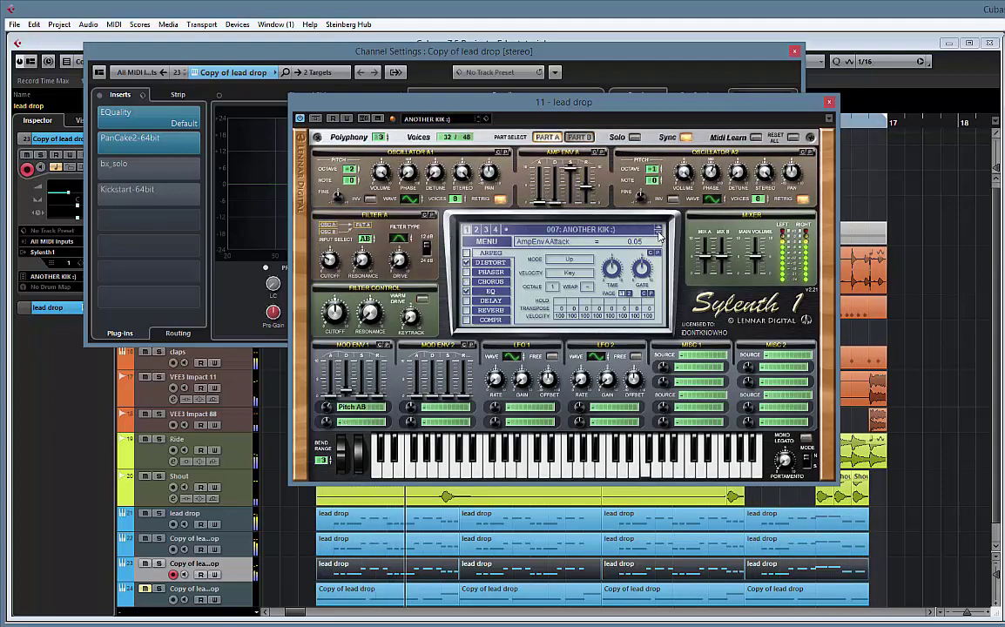
click(659, 236)
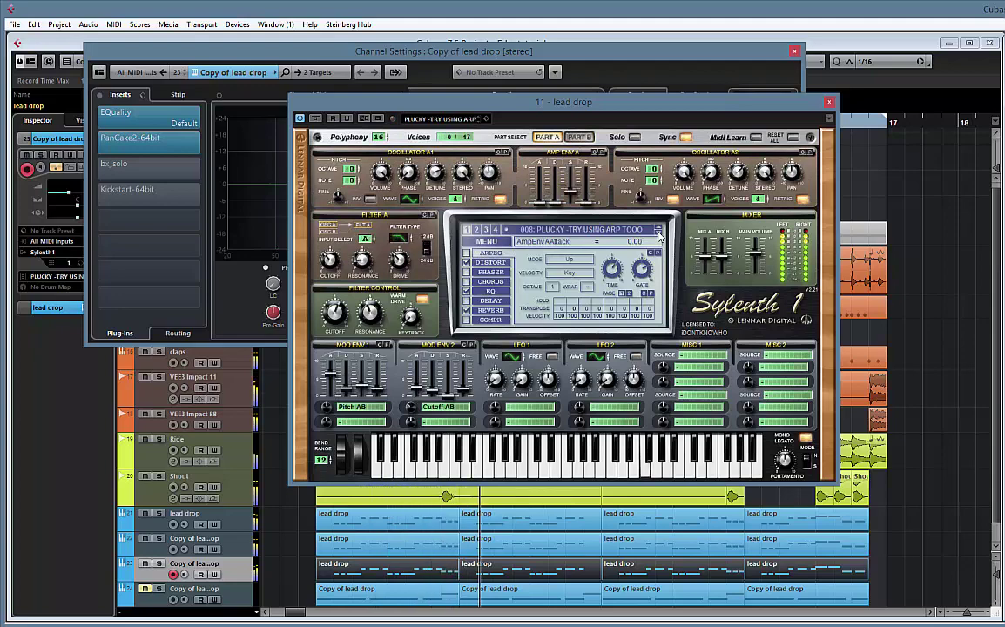
double_click(659, 236)
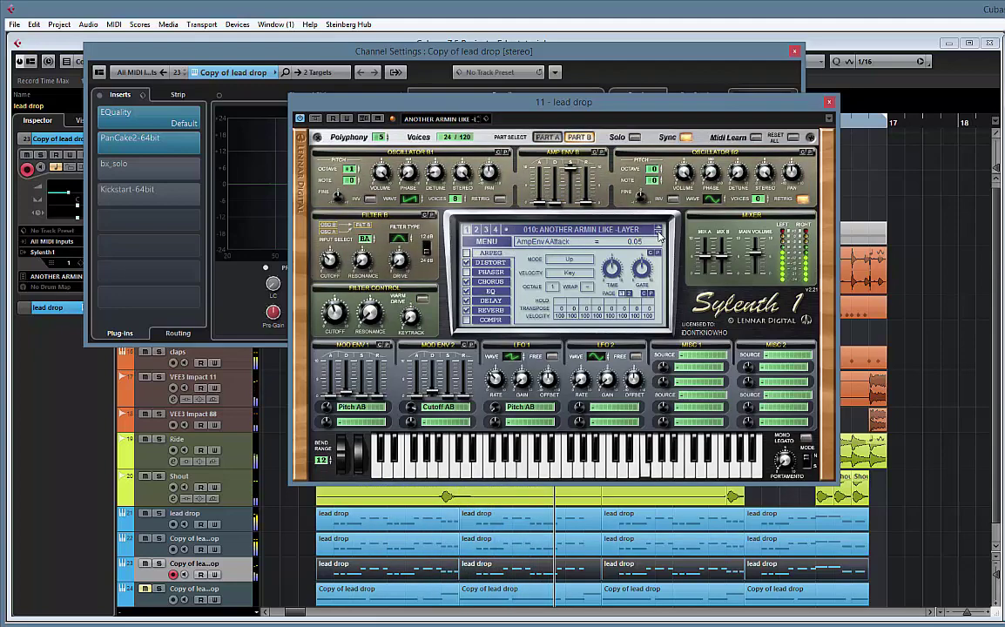
click(660, 236)
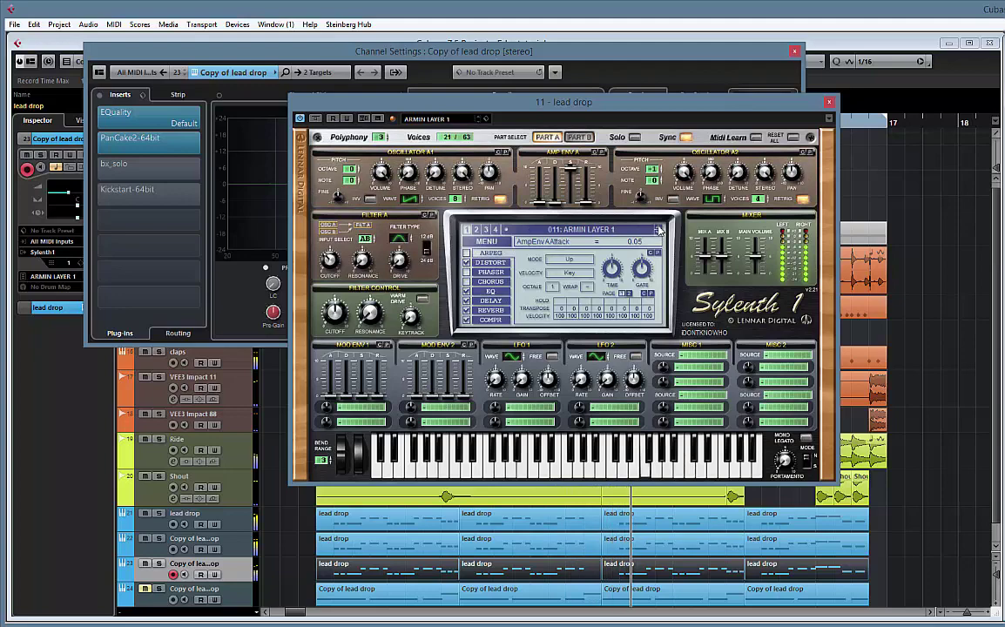
- Step Sylenth1 back to the KSADE-BECOMES-CODE preset and close the instrument and channel settings windows
click(659, 228)
double_click(659, 228)
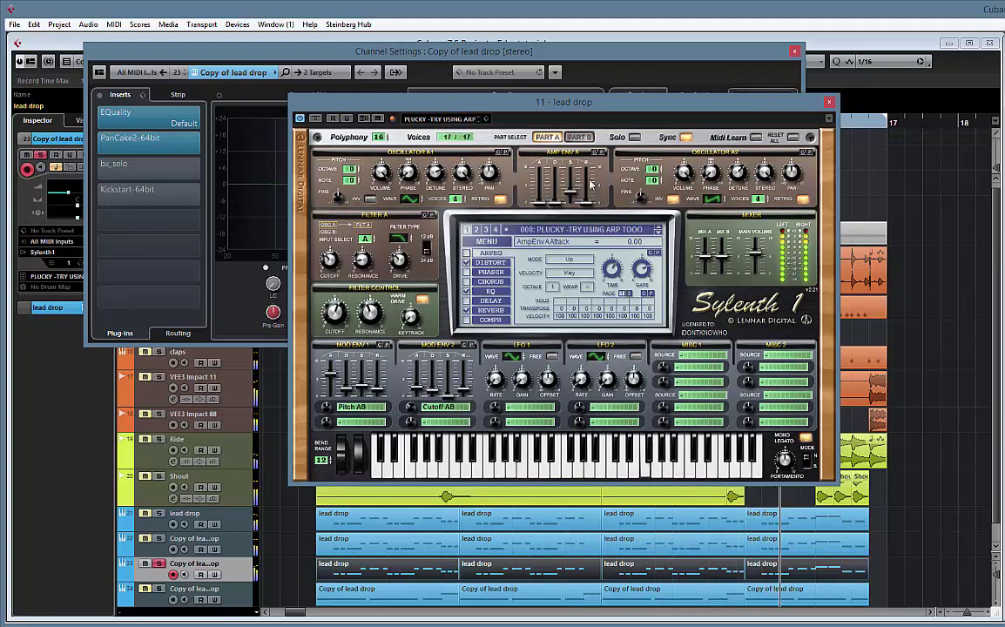
click(660, 229)
click(659, 229)
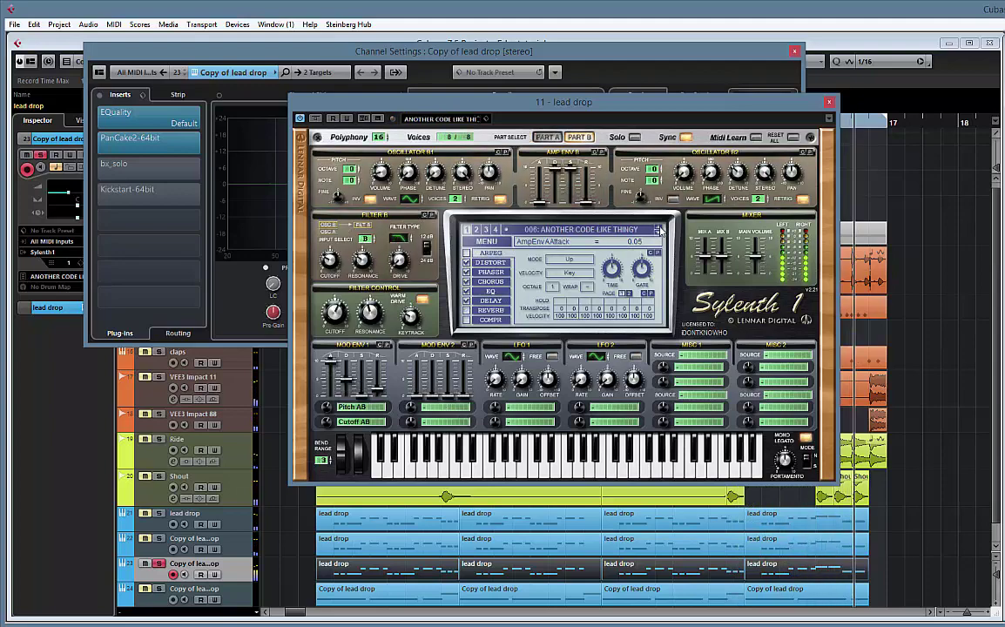
click(659, 229)
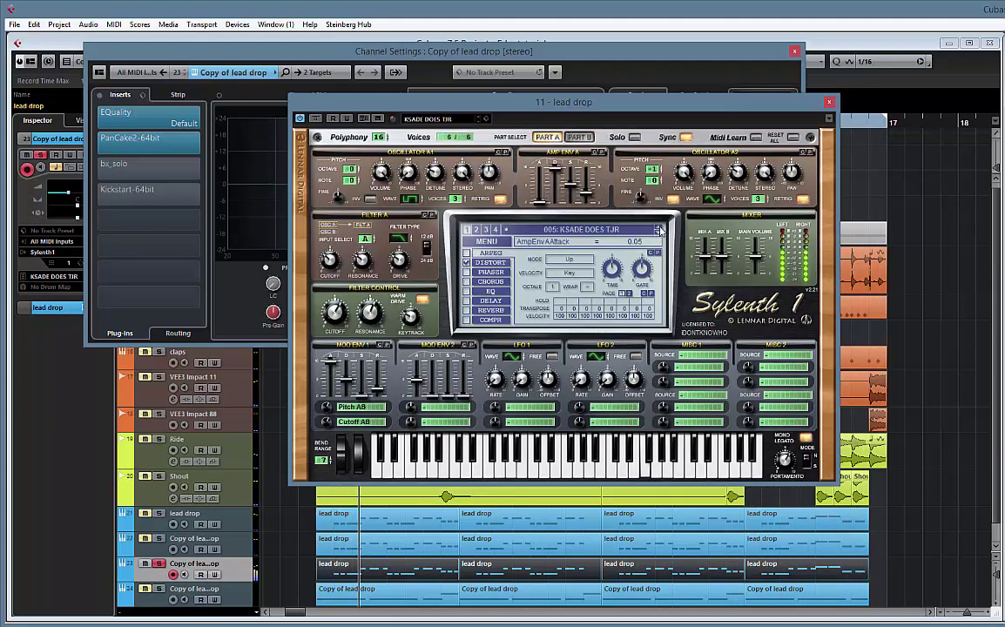
click(659, 229)
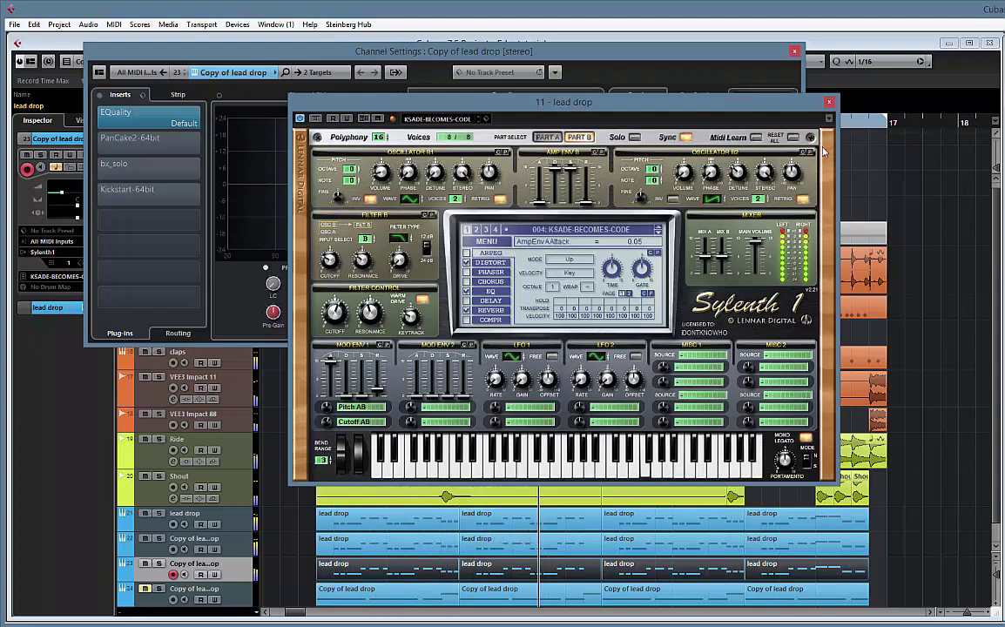
click(828, 103)
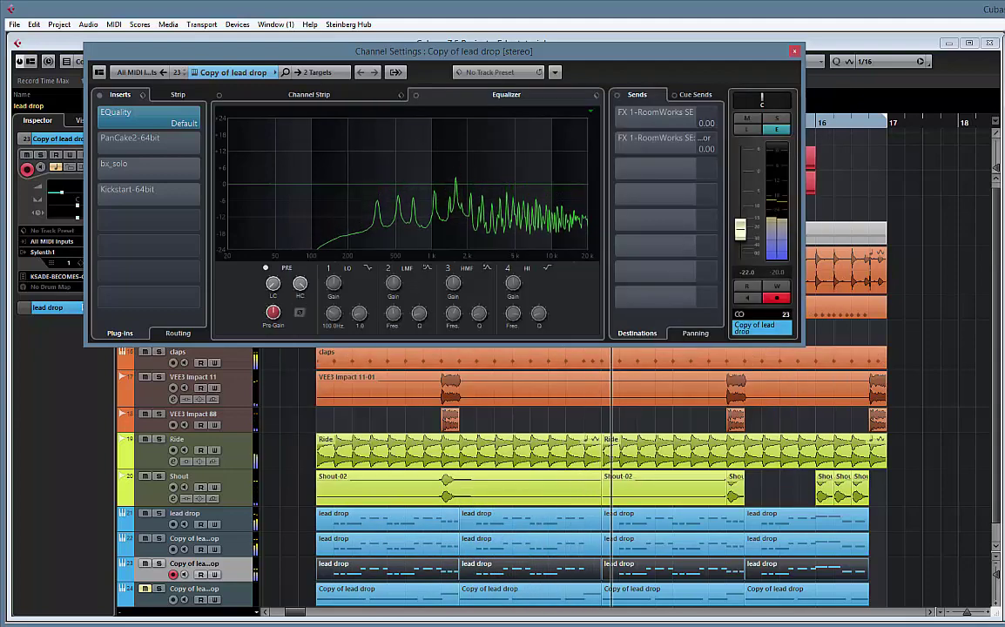
click(795, 53)
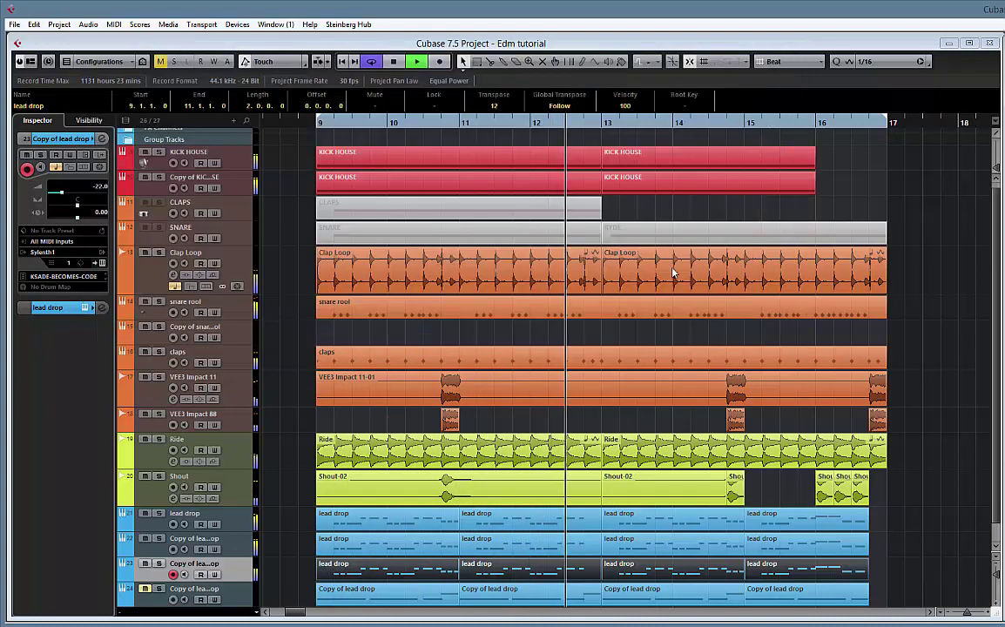
- Examine the notes of the duplicated track's lead drop events in the Key Editor, and close the editor
key(ctrl+e)
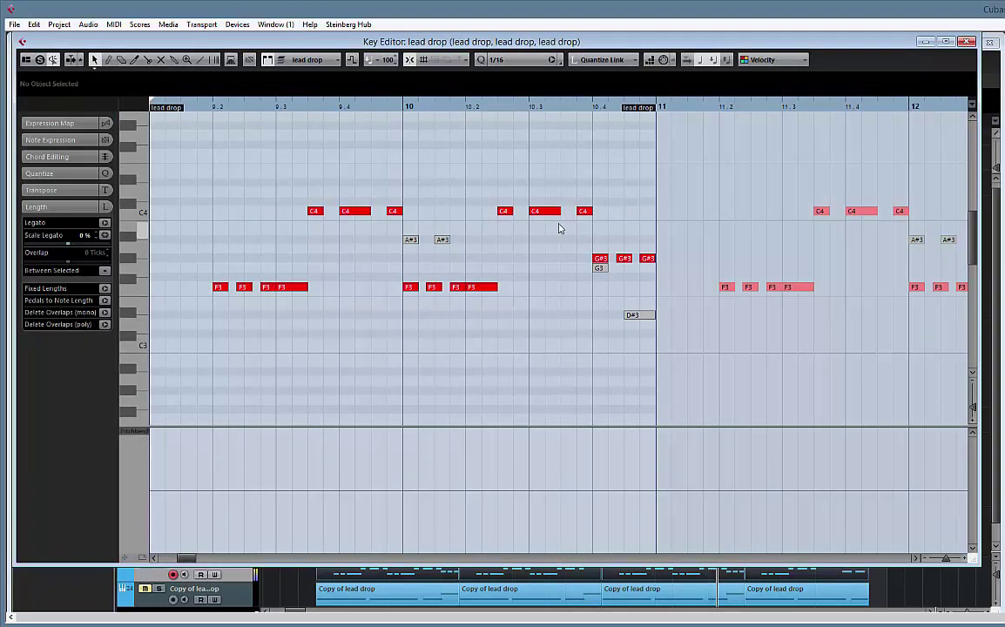
click(966, 42)
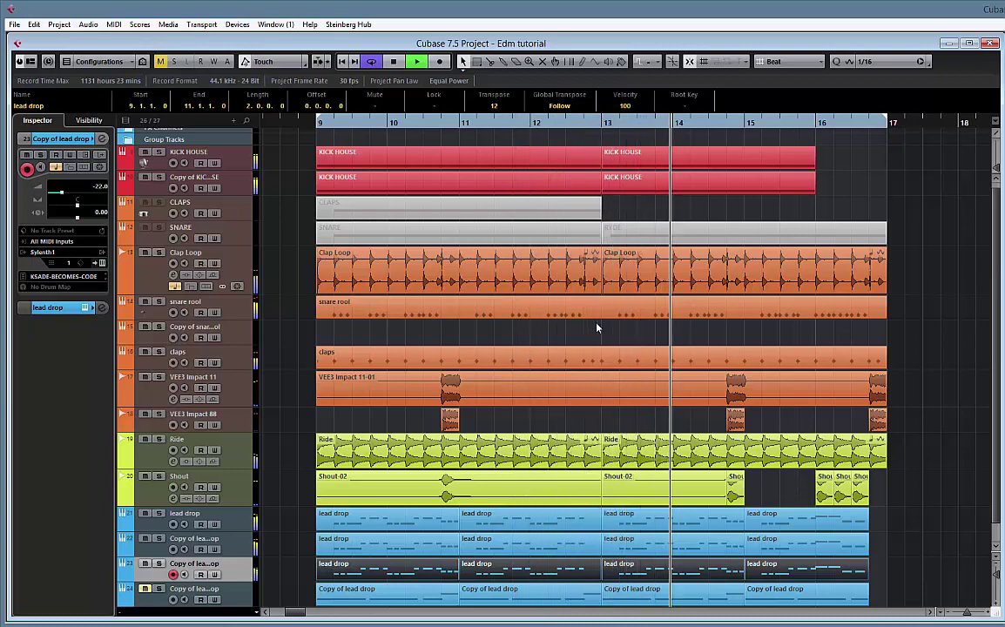
key(space)
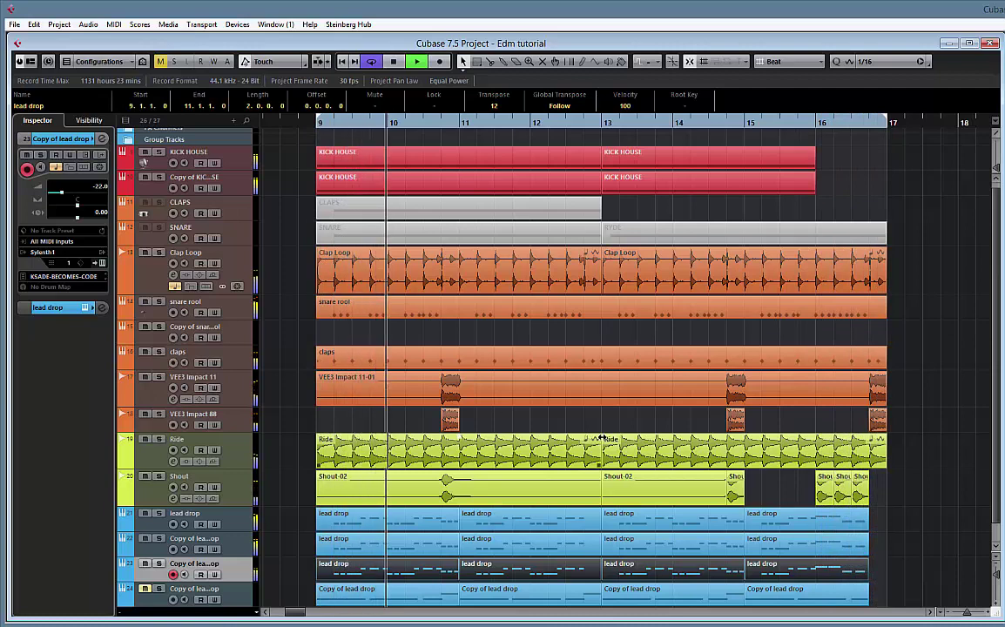
- Mute and unmute all lead drop events on the transposed lead track to compare playback with and without the layer
drag(302, 568, 544, 573)
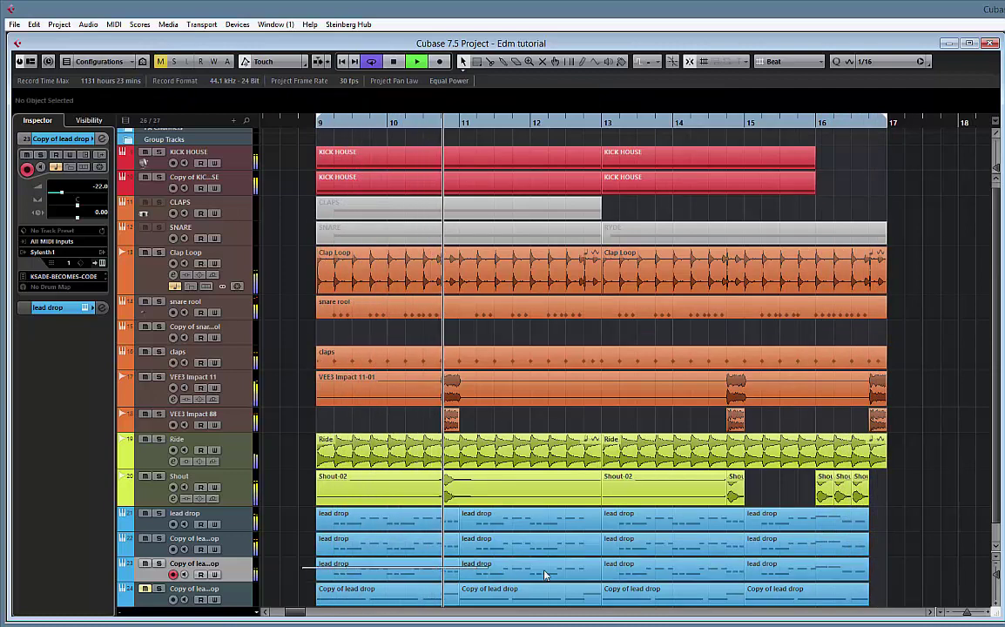
drag(819, 576, 818, 576)
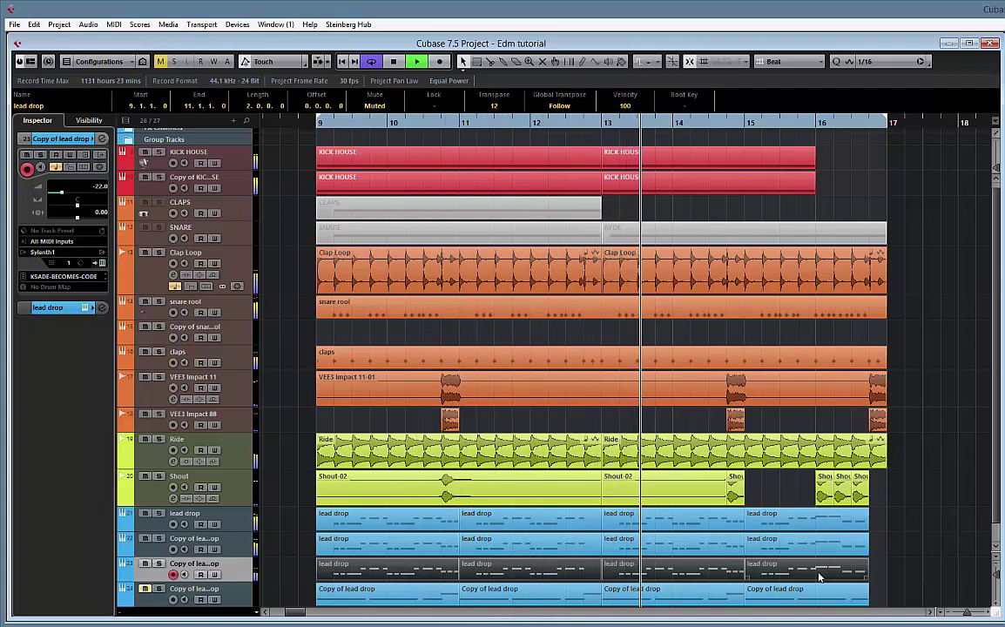
click(817, 576)
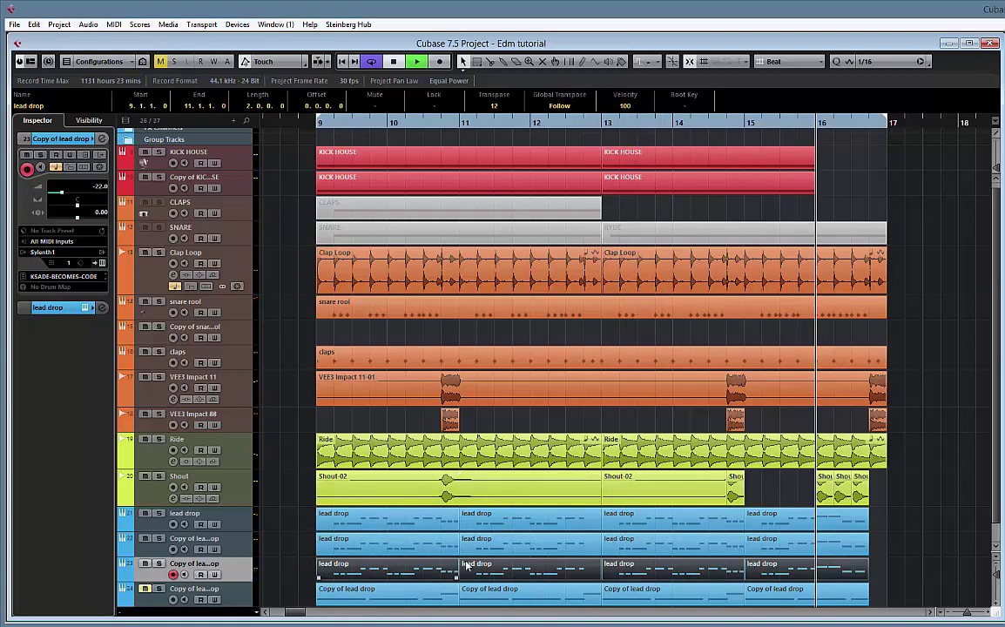
key(space)
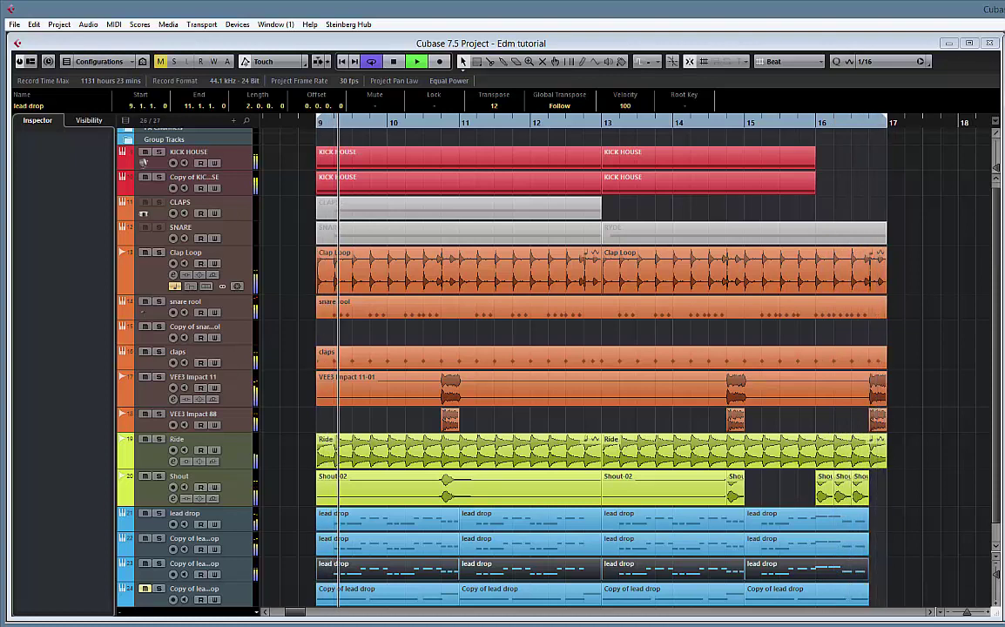
key(space)
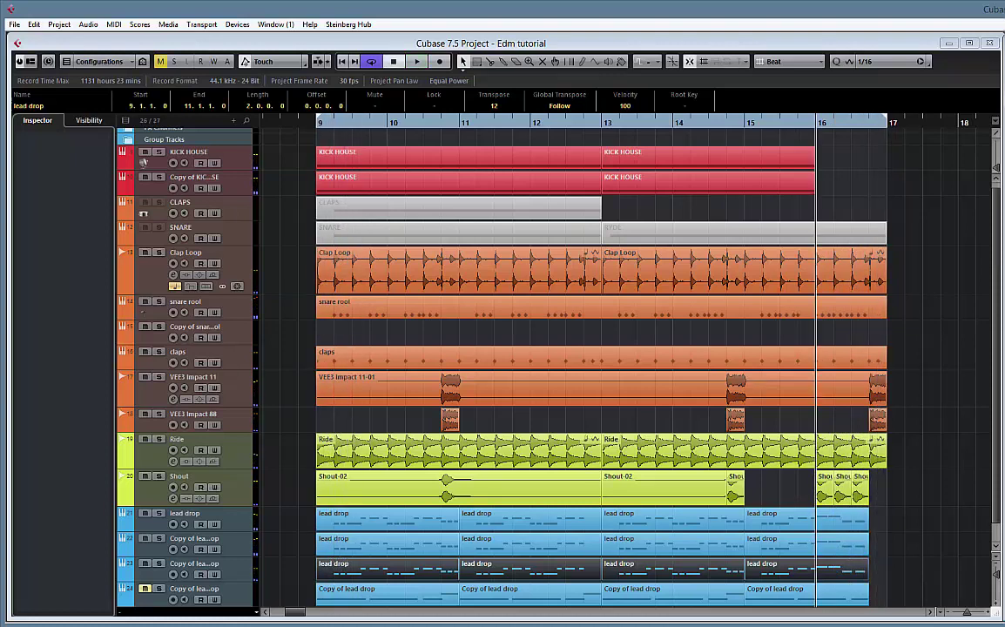
- Solo KICK HOUSE and, in its Maul insert, raise the low band drive and set the mid and high band drives to maximum
click(144, 162)
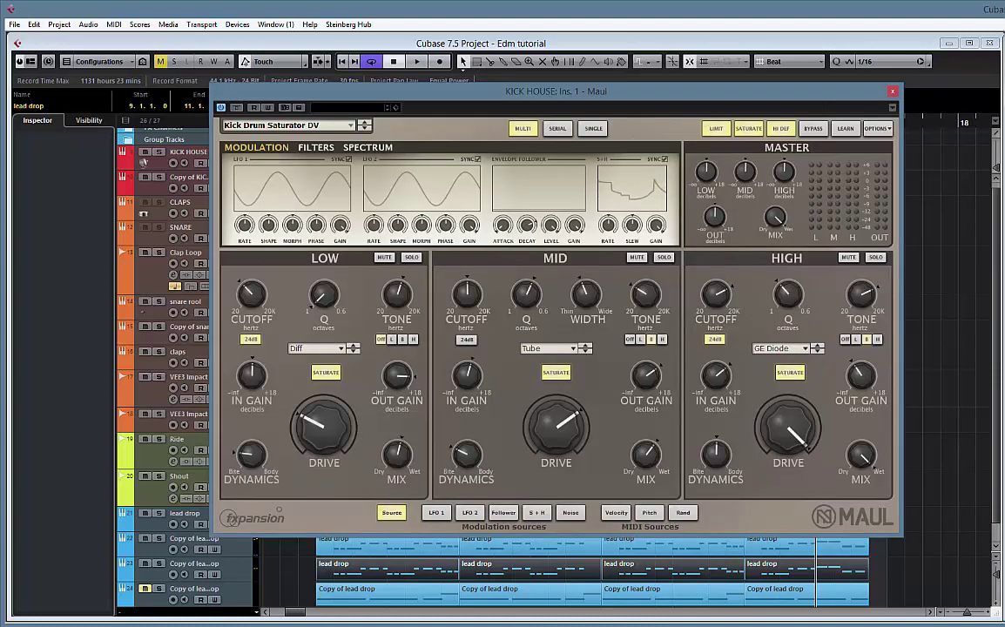
key(s)
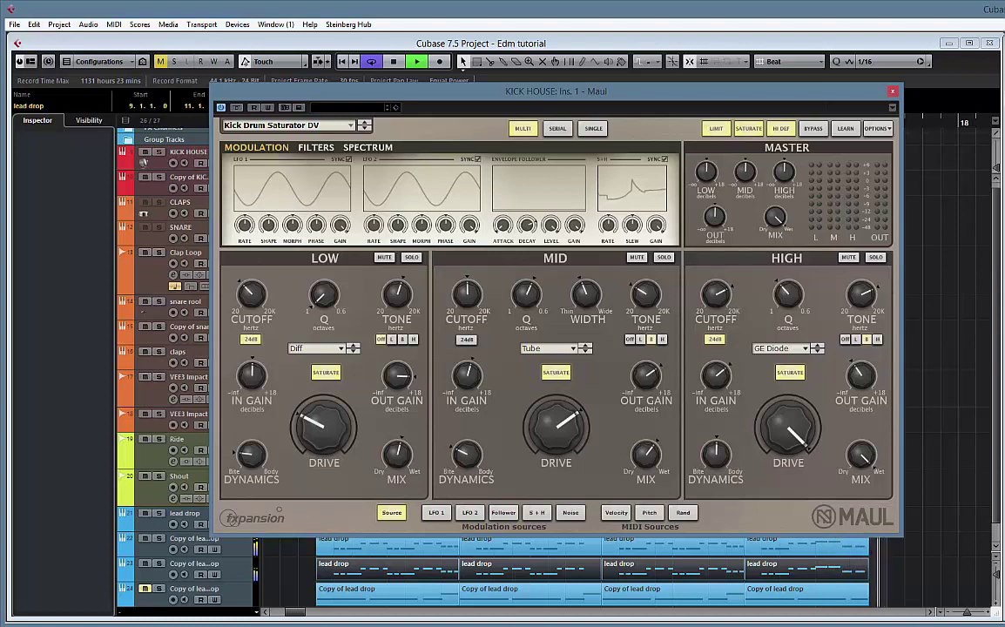
key(s)
drag(330, 420, 332, 389)
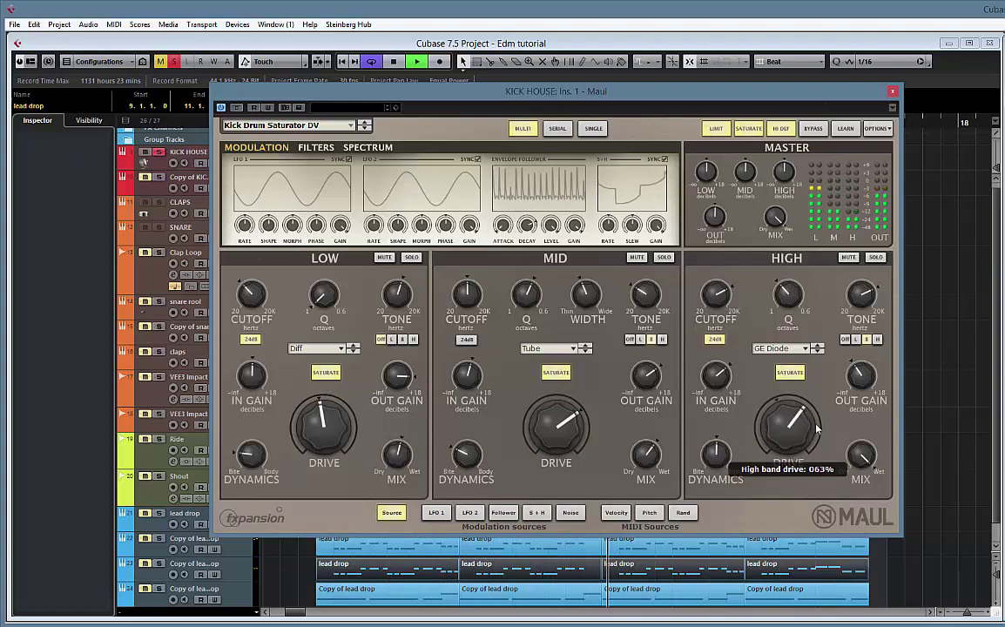
drag(817, 428, 815, 388)
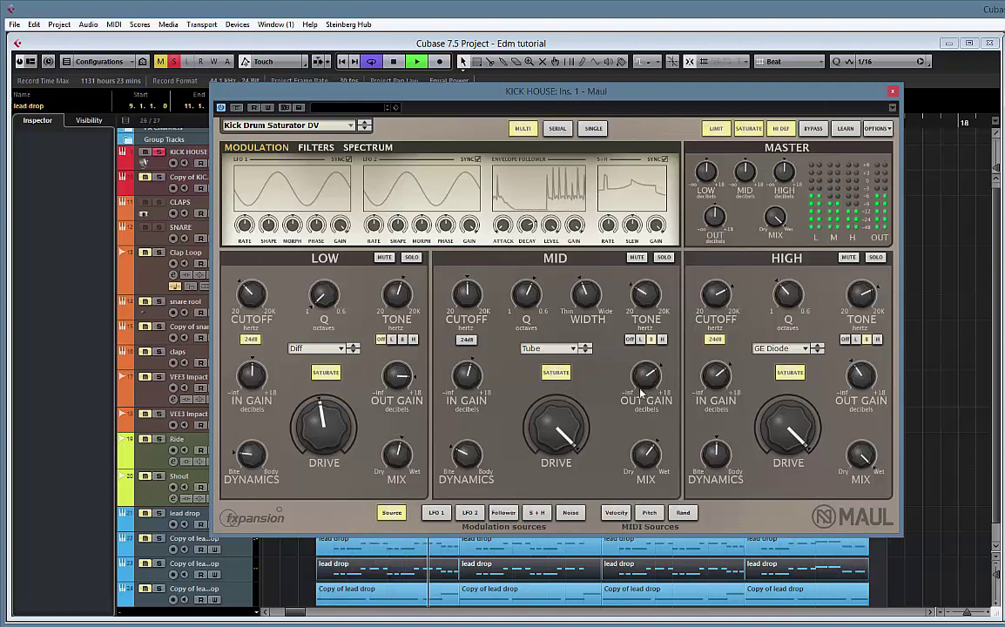
- Raise Maul's mid band output gain, fine-tune the mid tone and input gain, and close the plug-in with the kick unsoloed
mouse_move(650, 381)
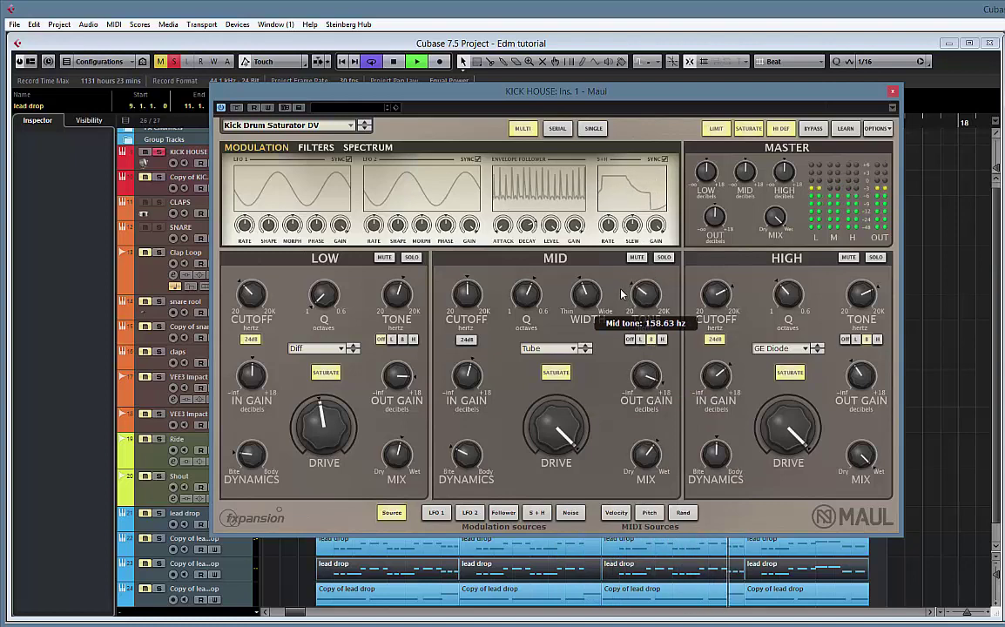
mouse_move(470, 374)
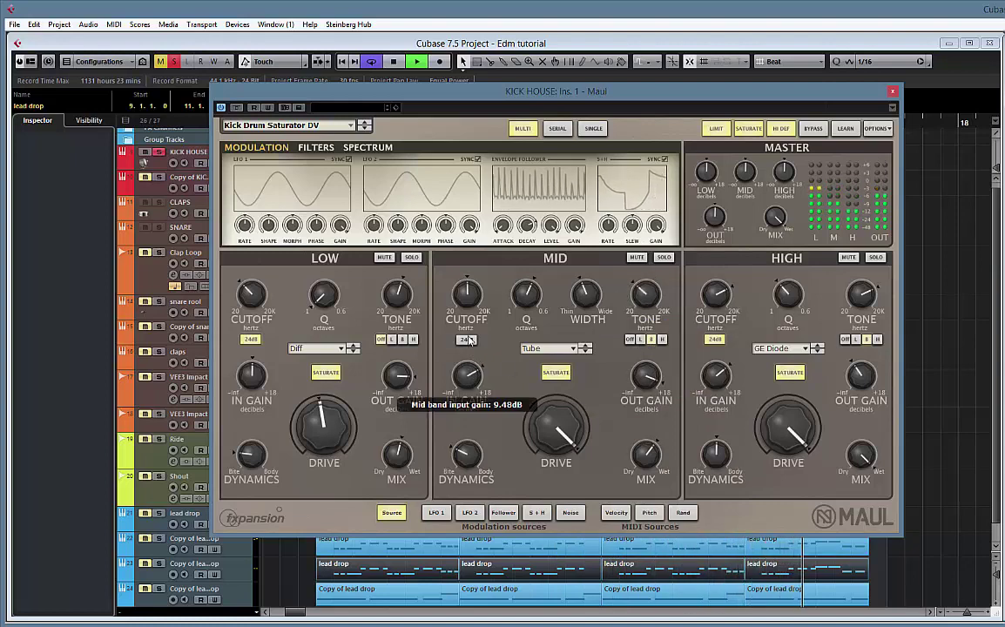
key(space)
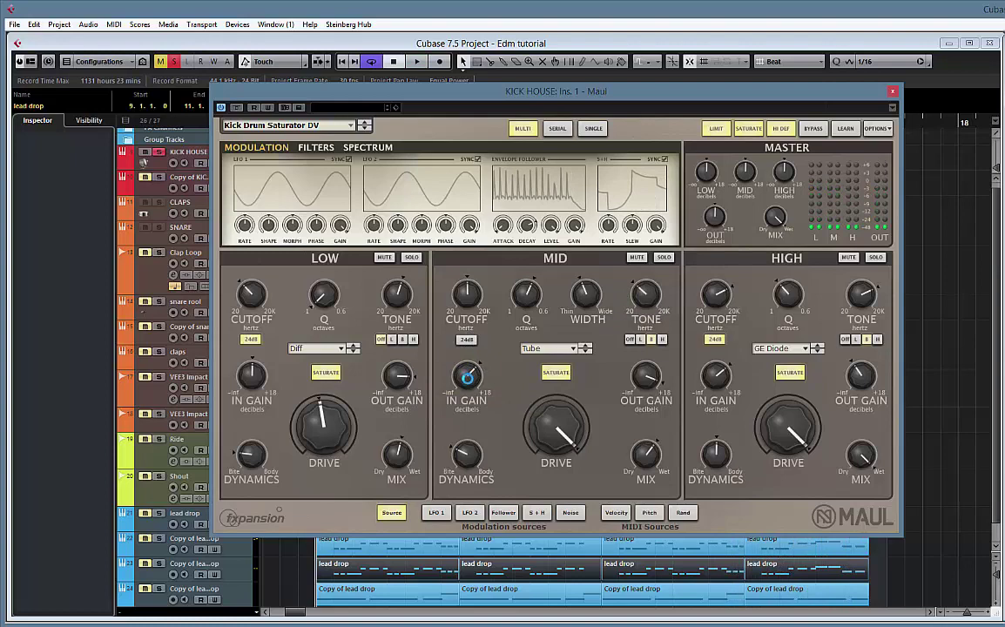
mouse_move(469, 394)
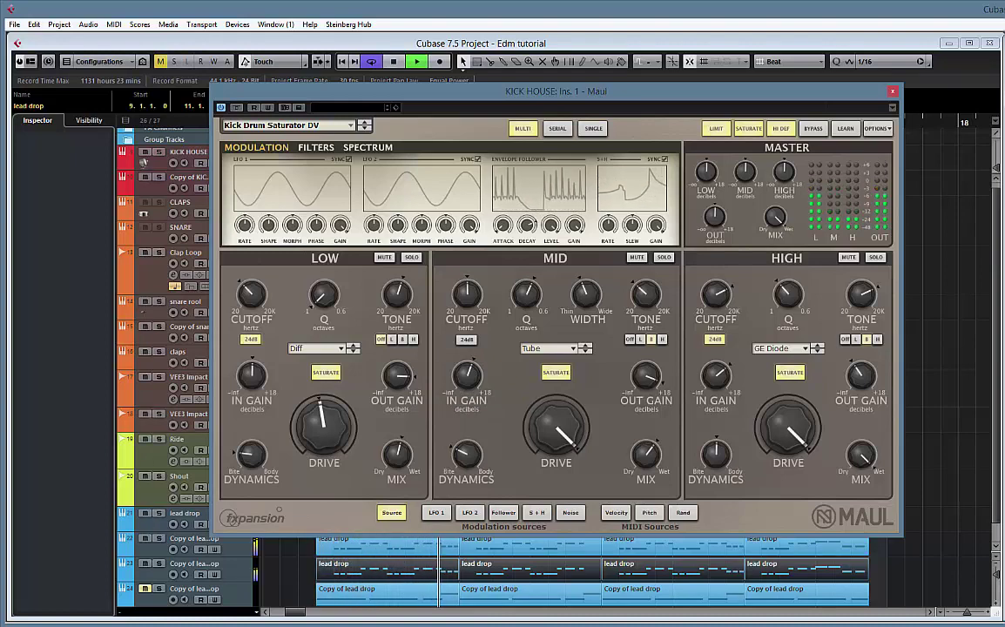
click(892, 93)
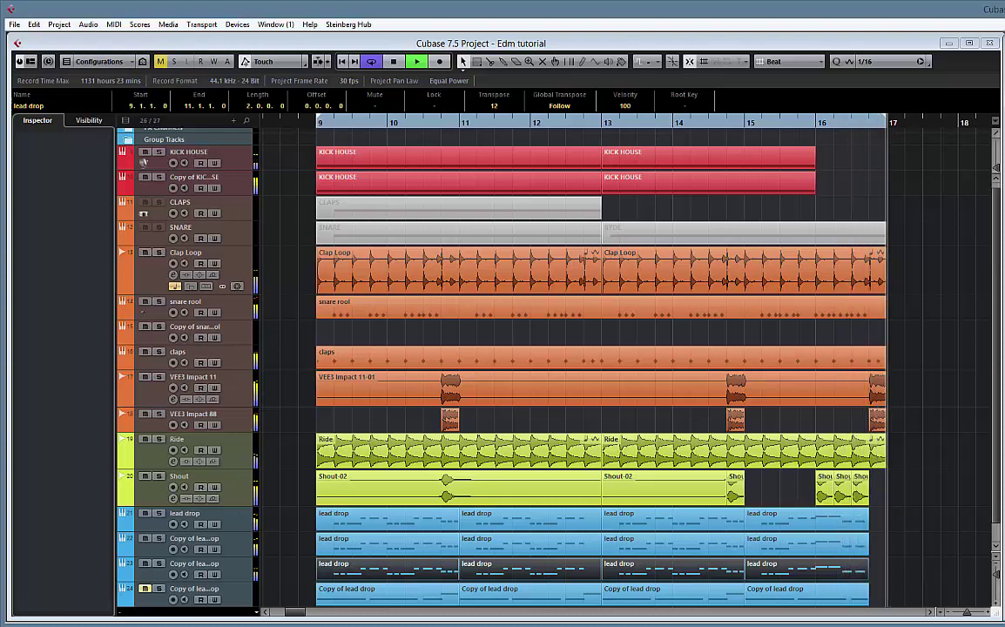
- Record a MIDI part from bar 9 to bar 17 on the Copy of snare rool track
click(248, 338)
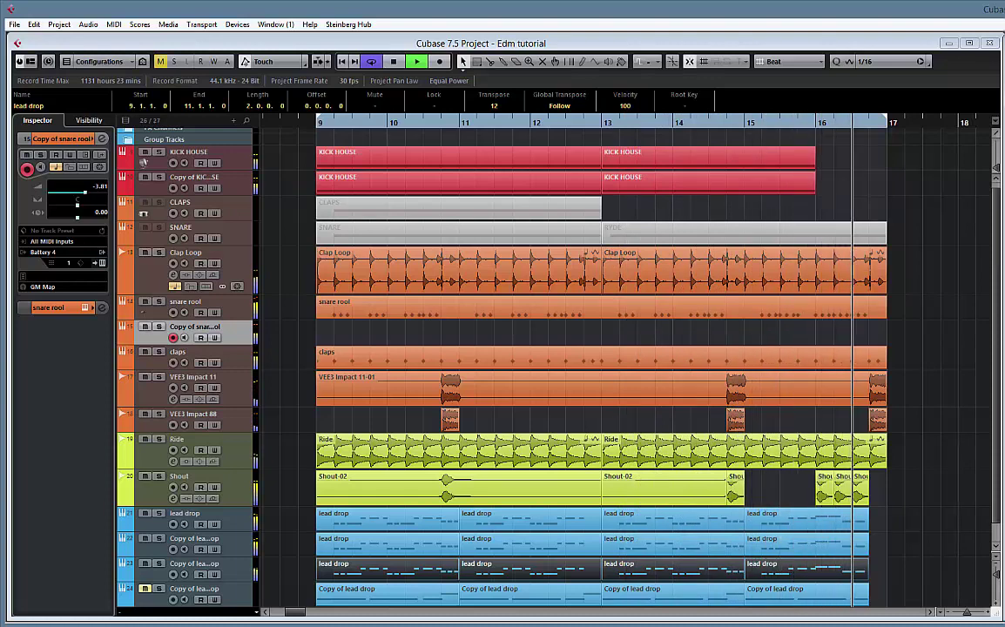
key(KP_Multiply)
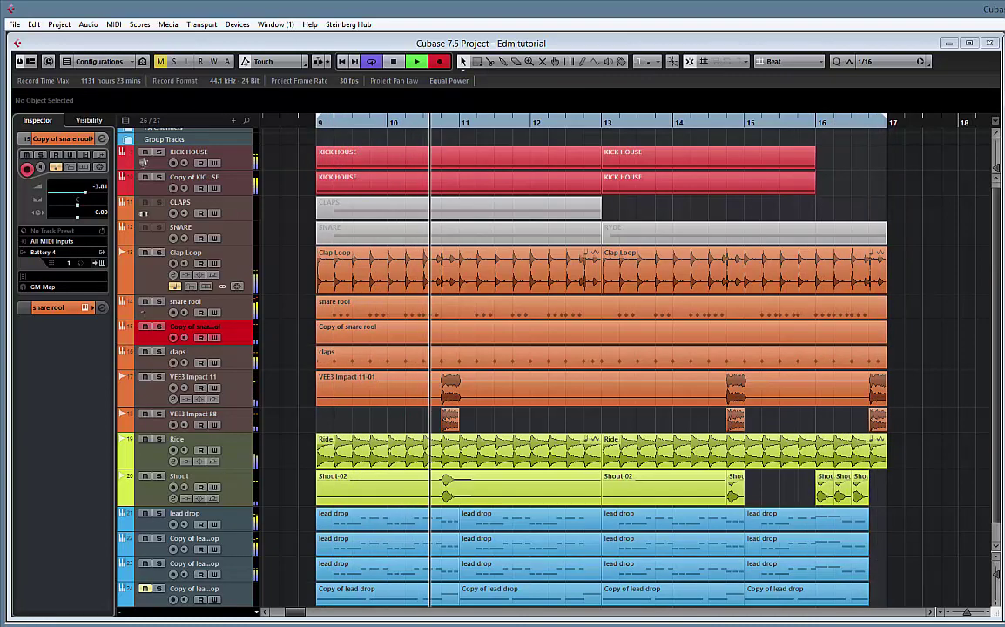
key(KP_Multiply)
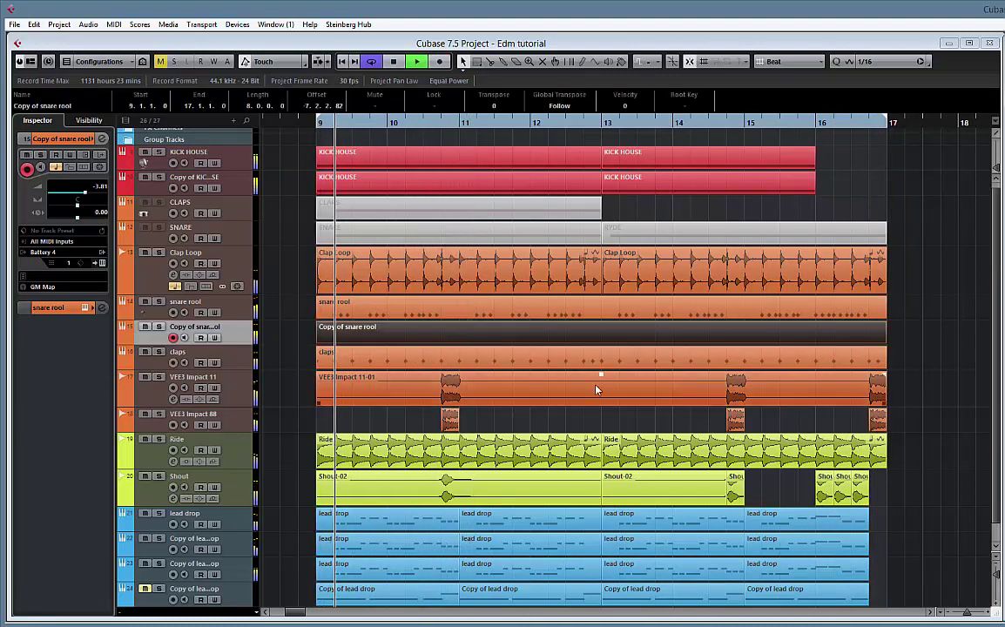
- Turn the Copy of snare rool track into a Color 4 track named crash, placed directly above Ride
key(space)
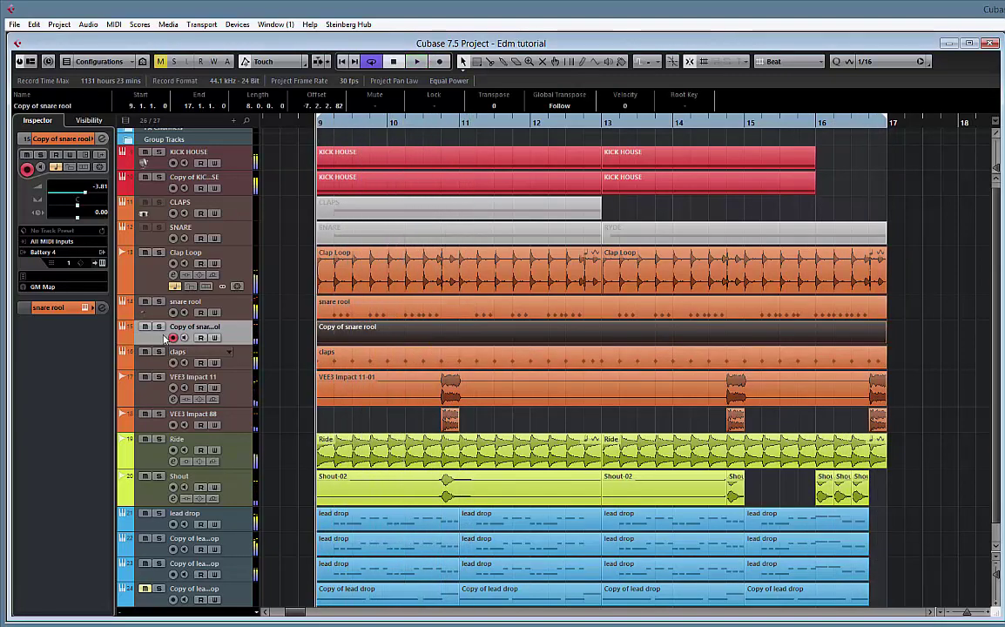
click(129, 331)
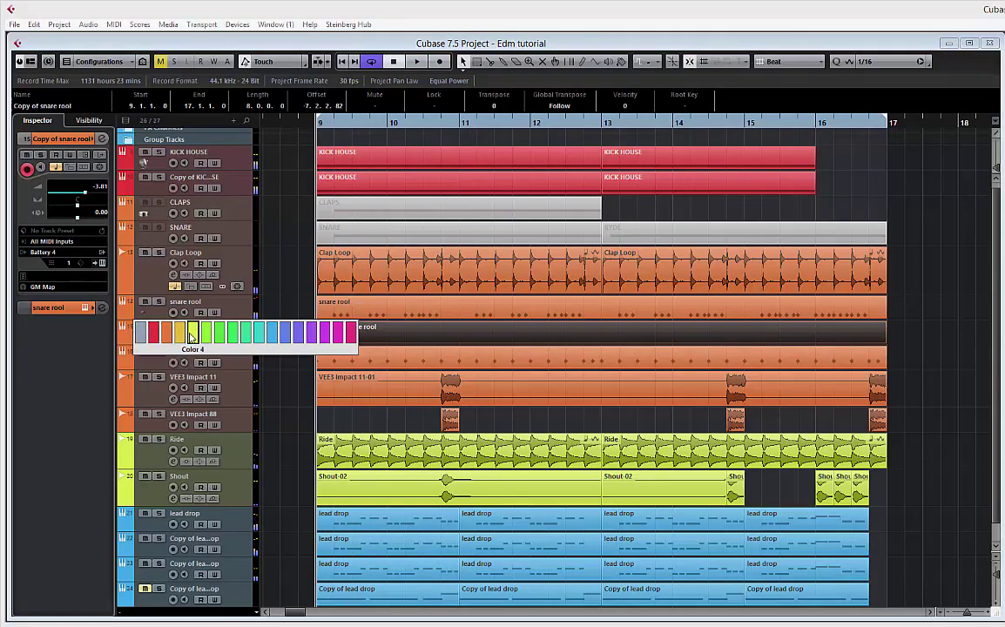
click(173, 338)
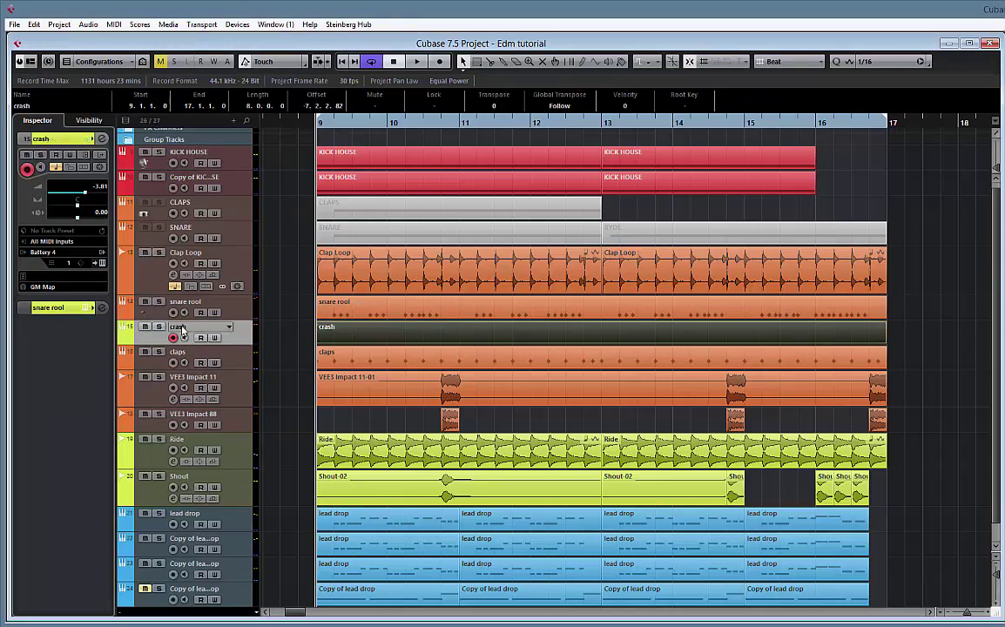
drag(244, 349, 216, 410)
- Shorten the crash part to end at bar 13 and repeat it from bar 13 to bar 17 during playback
key(space)
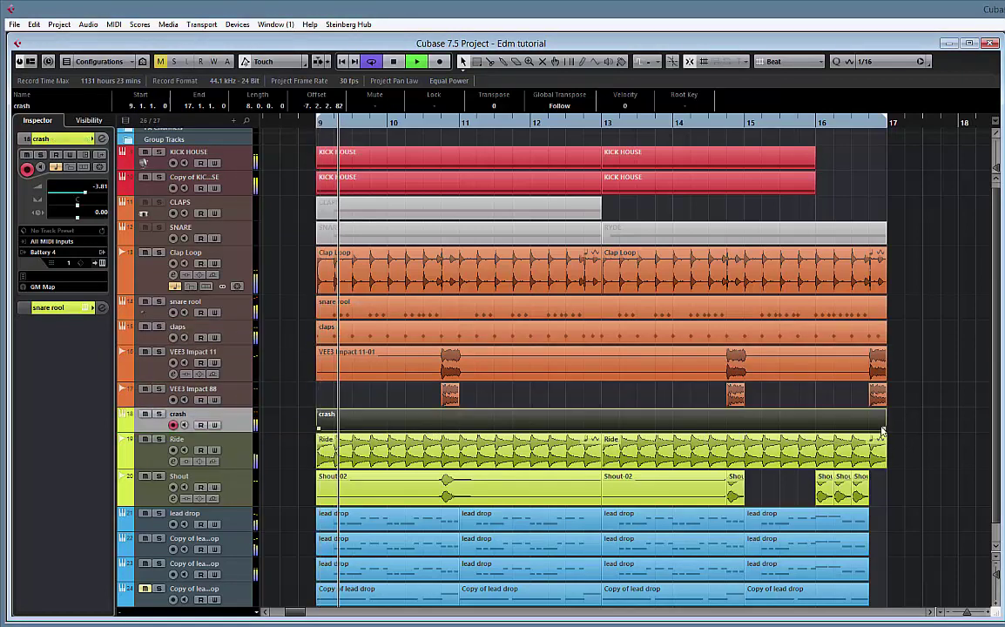
drag(884, 428, 601, 427)
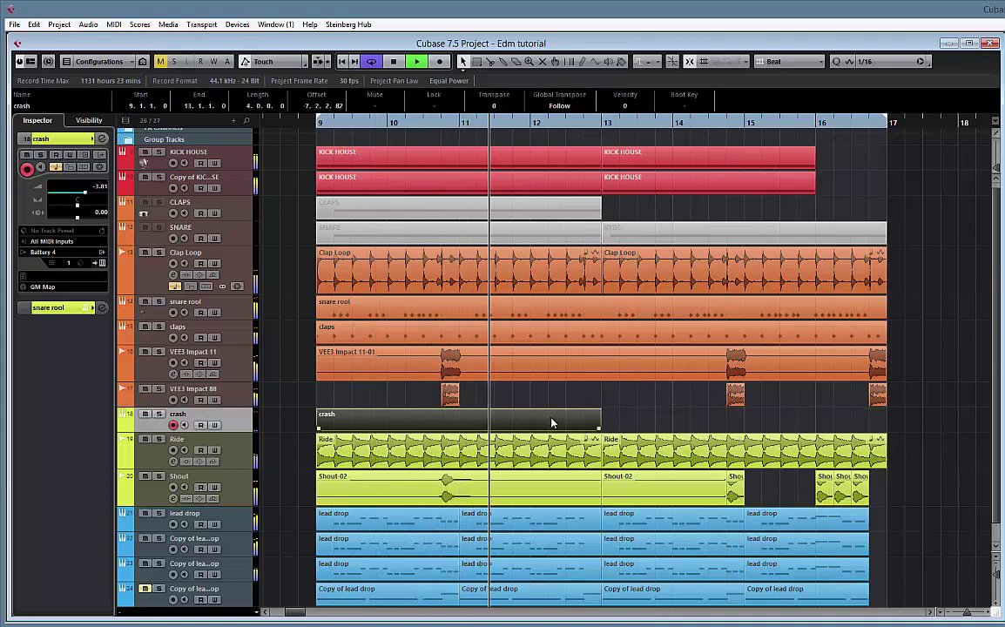
key(ctrl+d)
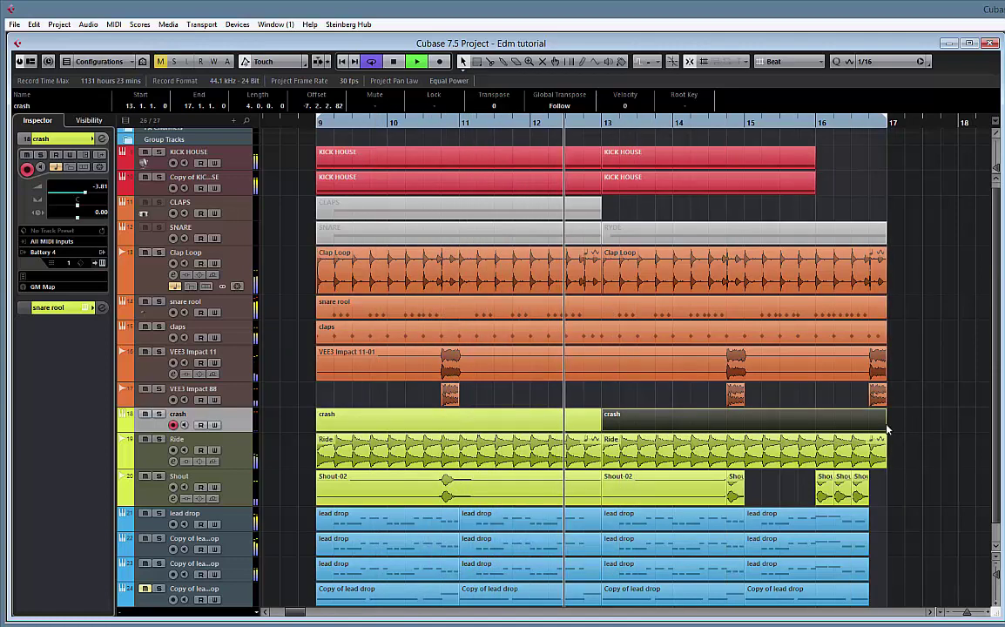
- End the second crash part at bar 16 and place one-beat crash parts on beats 1, 2 and 3 of bar 16
drag(886, 428, 814, 428)
drag(668, 428, 824, 424)
key(ctrl+d)
key(ctrl+d)
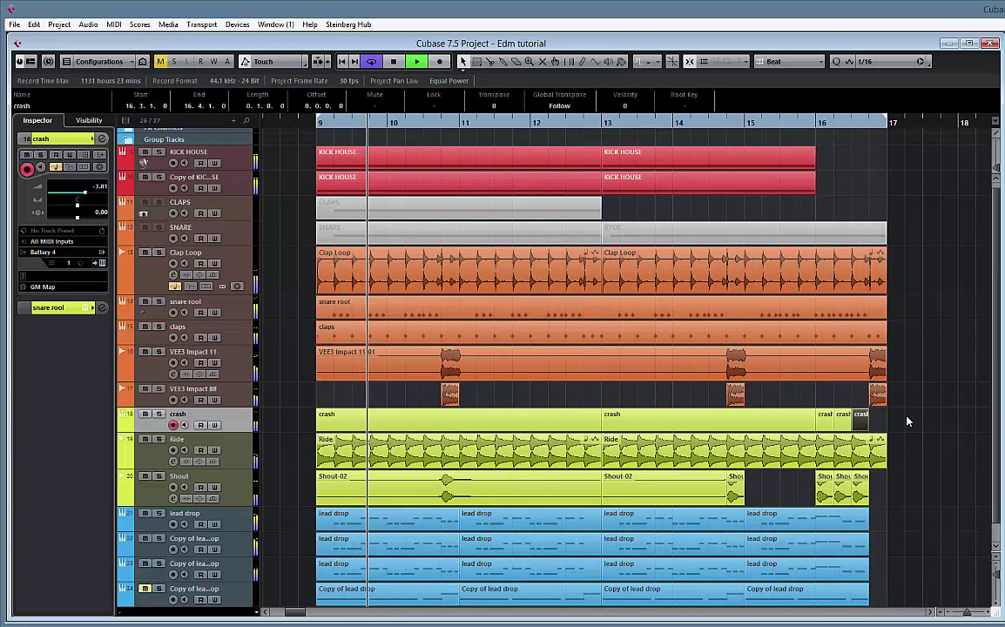
- Glue the crash parts from bar 13 onward into one part and extend it to bar 17
click(906, 419)
click(684, 418)
right_click(749, 419)
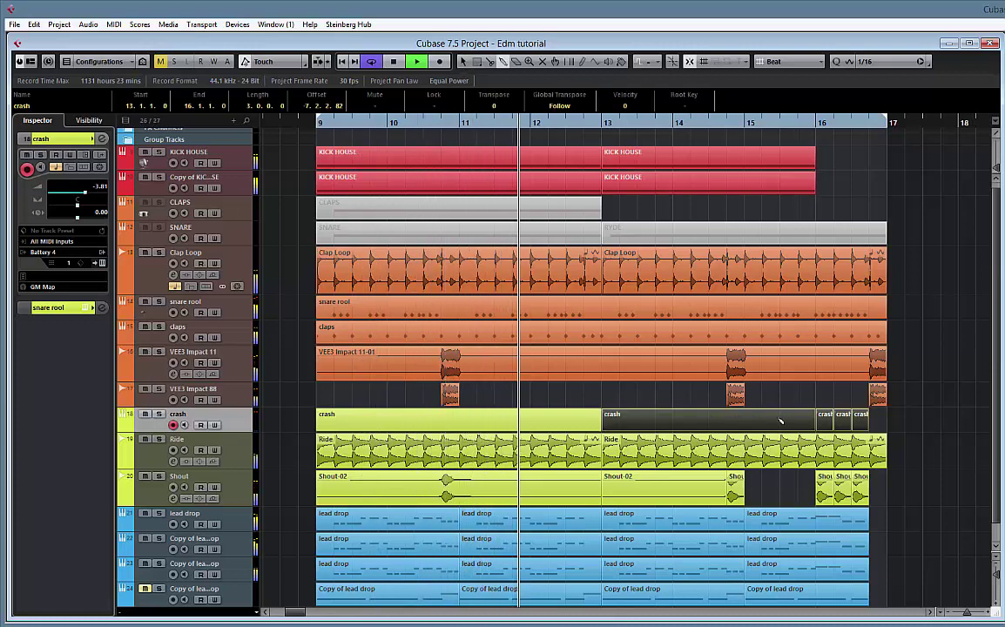
click(792, 416)
click(862, 425)
drag(866, 429, 886, 431)
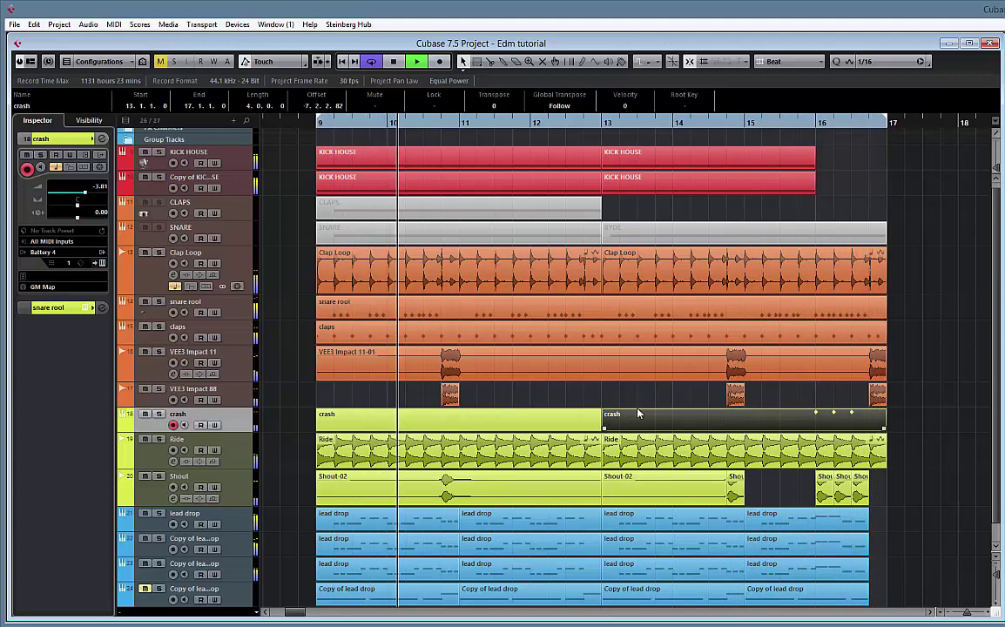
- Solo the muted Copy of lead drop track to hear it alone, then mute it again and stop playback
scroll(702, 410, down, 1)
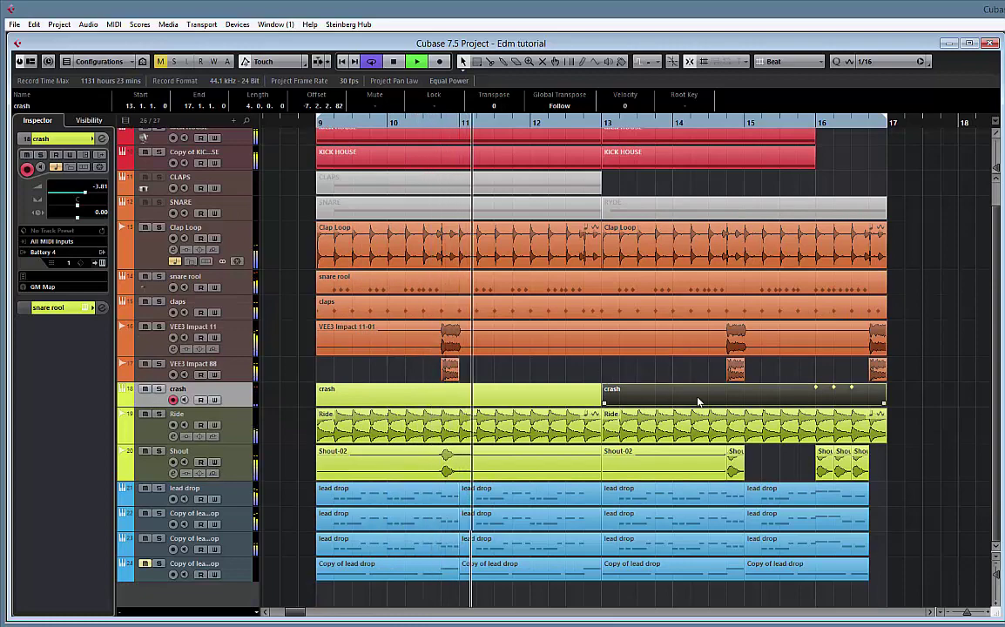
click(159, 564)
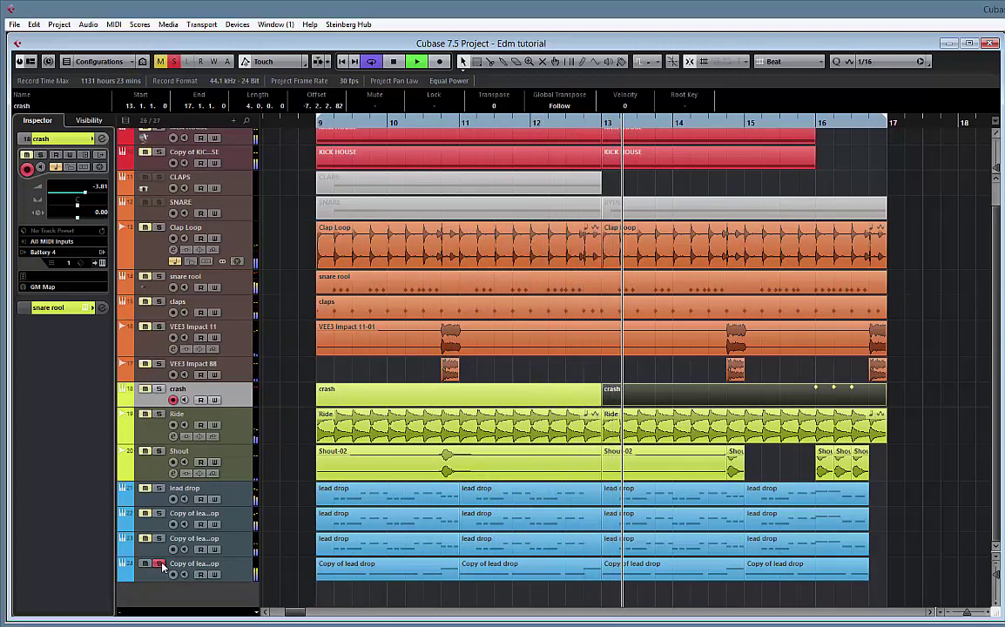
click(161, 565)
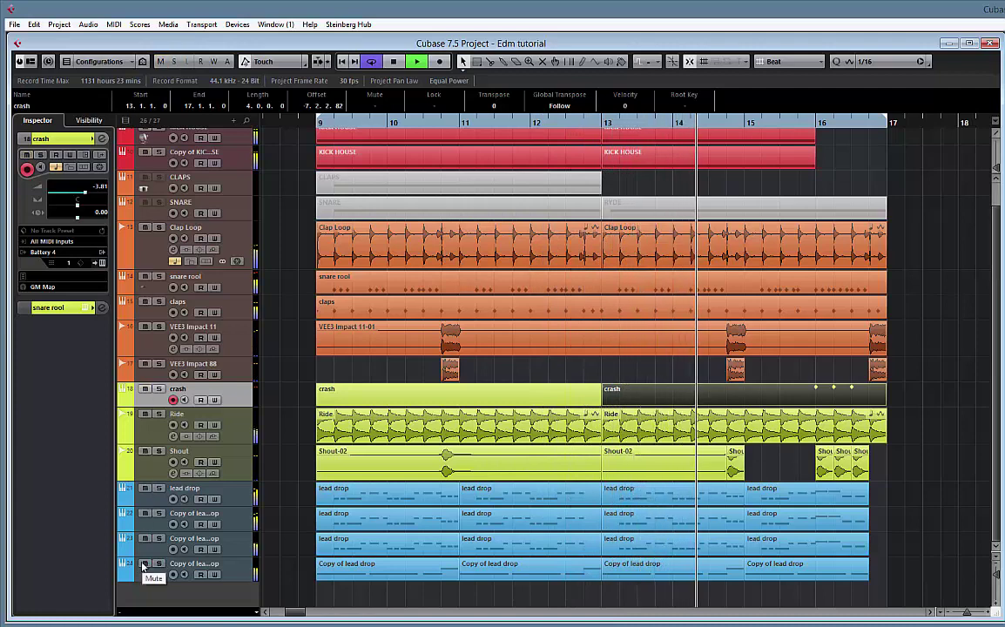
click(145, 564)
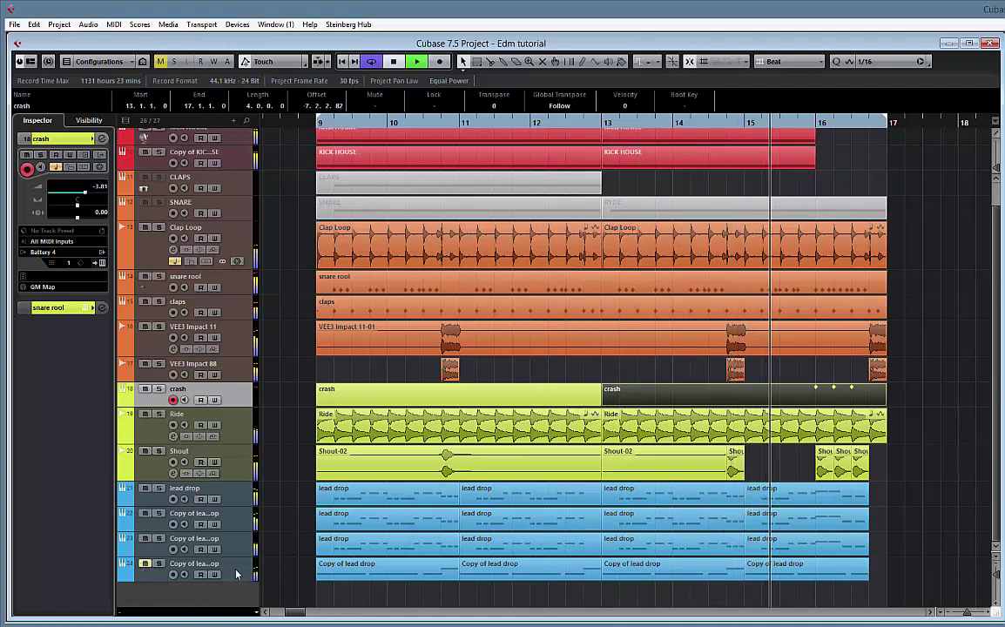
key(space)
- Duplicate the third lead drop track, directly above the muted one, and delete all events from the duplicate
click(240, 549)
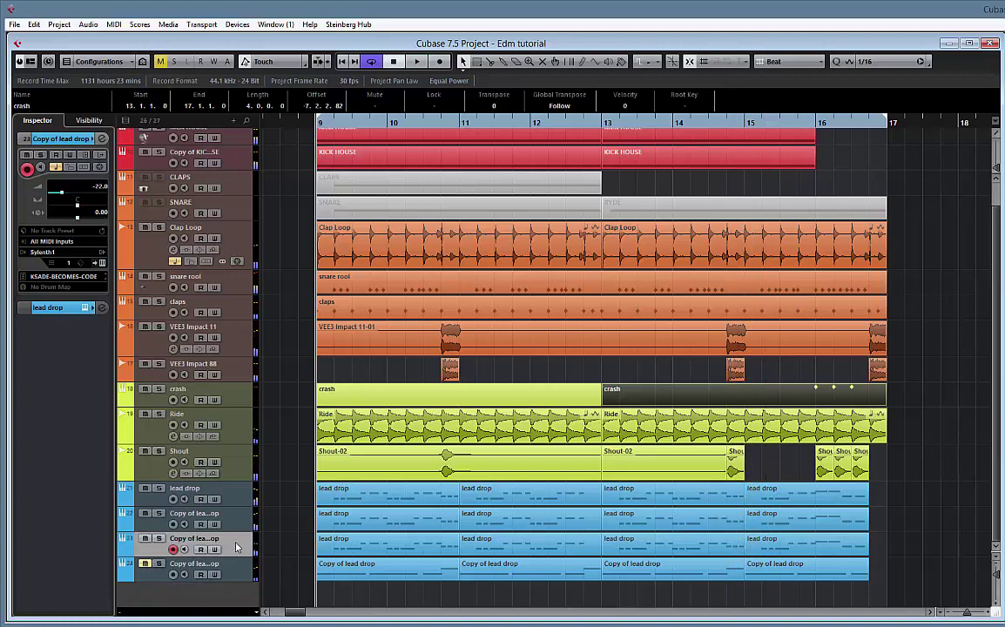
right_click(235, 546)
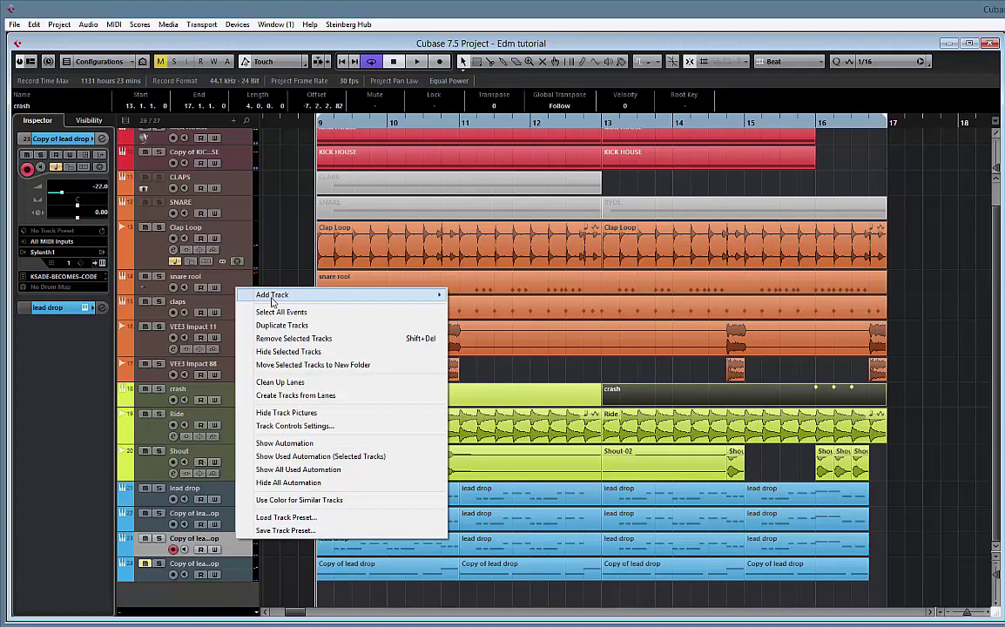
mouse_move(286, 302)
click(239, 548)
right_click(240, 547)
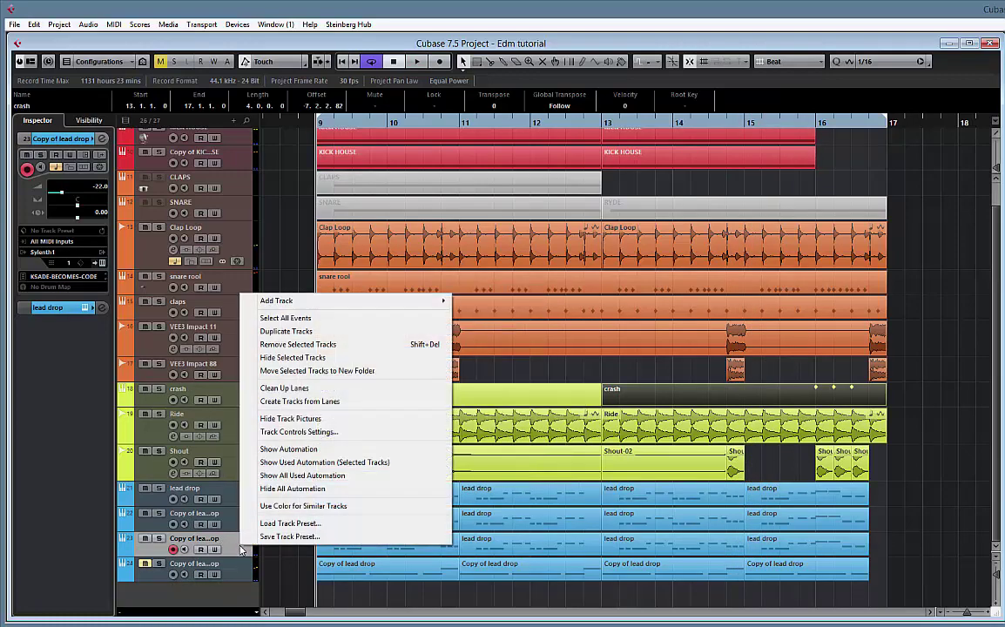
click(284, 331)
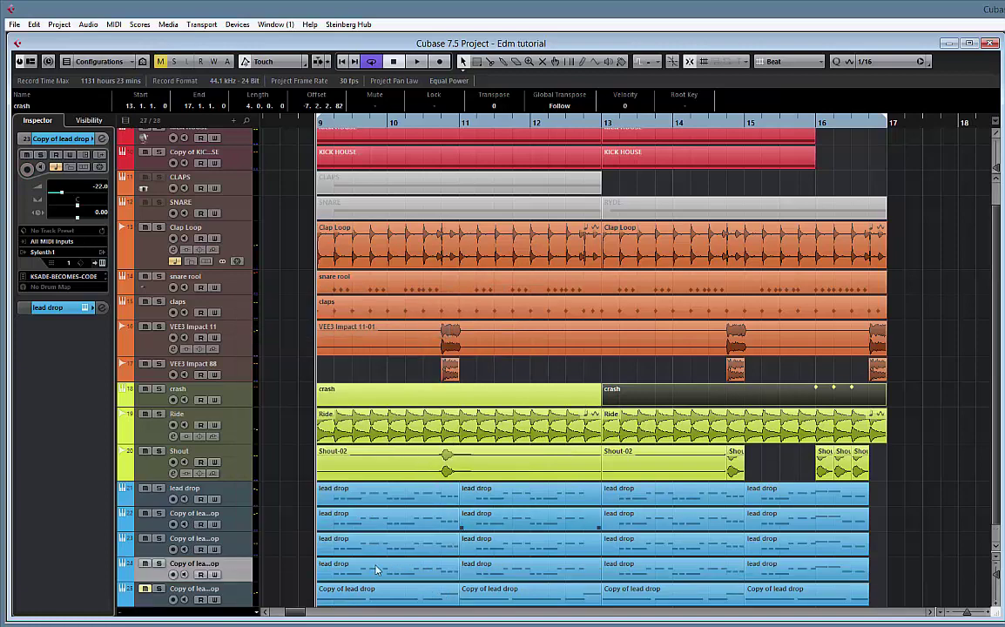
drag(311, 574, 788, 577)
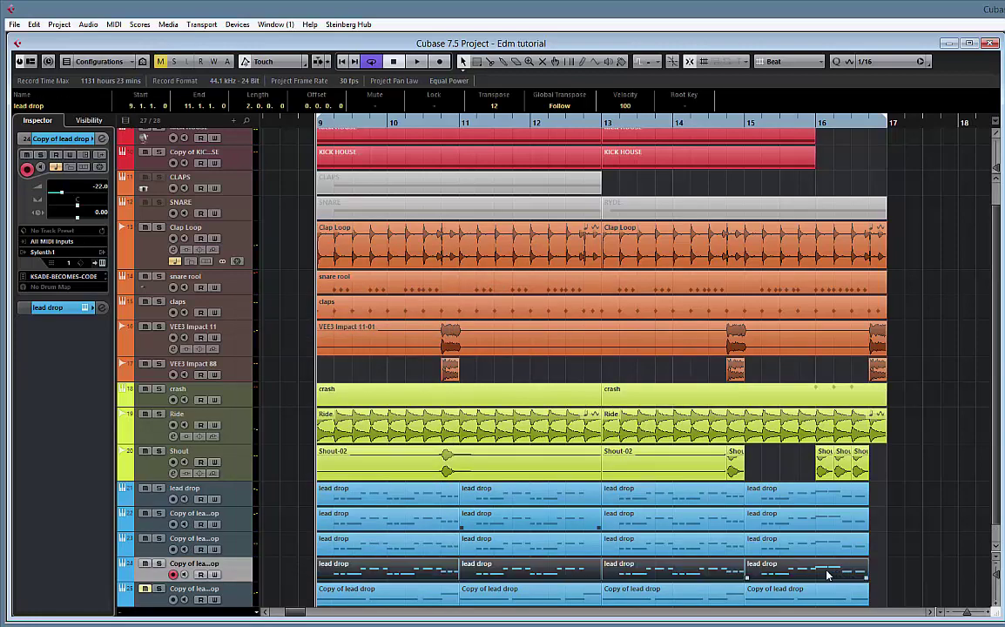
key(Delete)
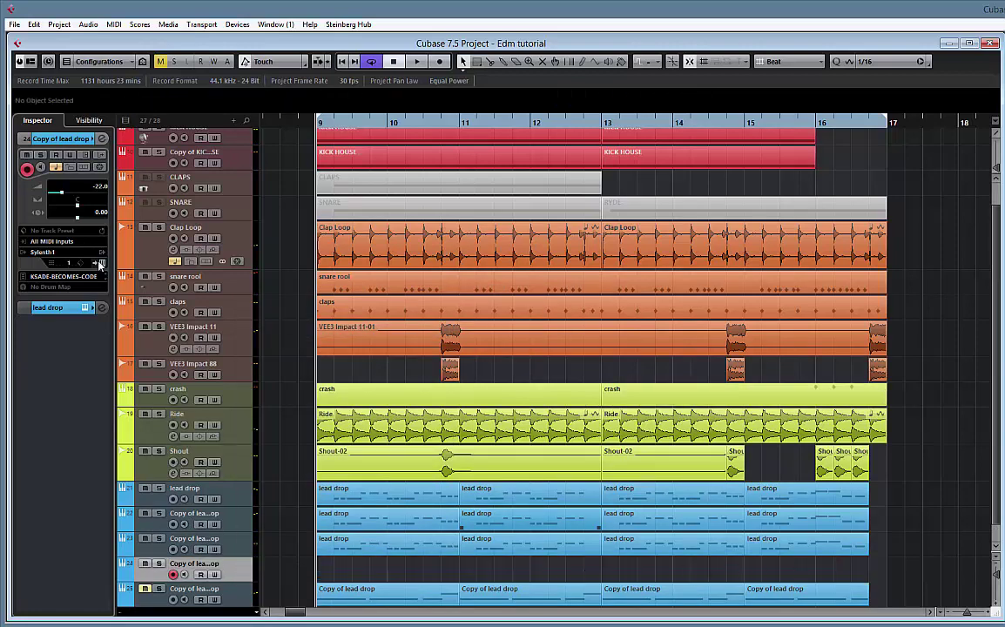
- Bypass all insert effects on the duplicated lead drop track and close its channel settings
click(101, 139)
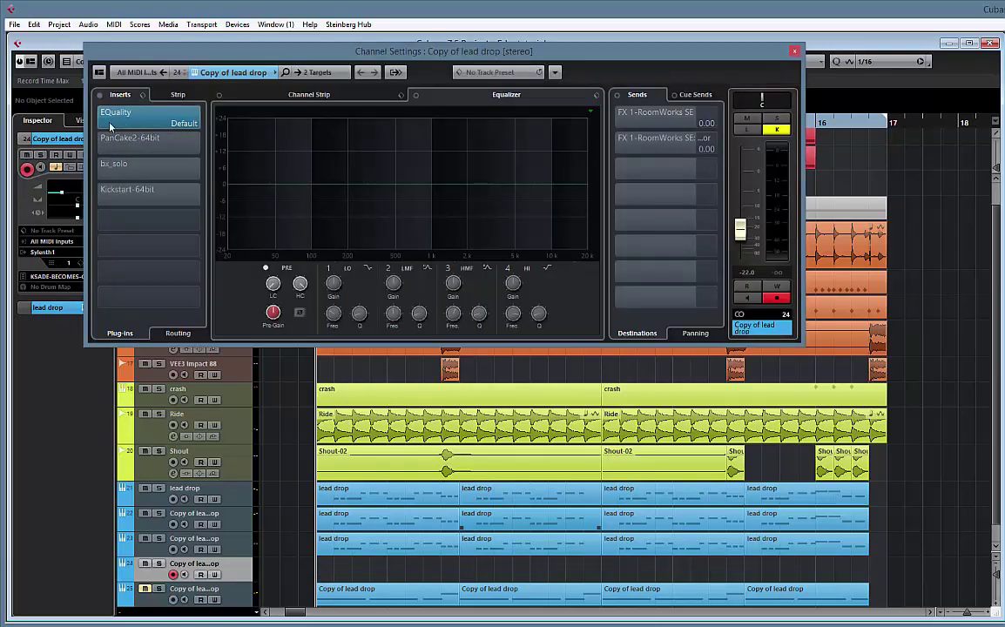
click(96, 118)
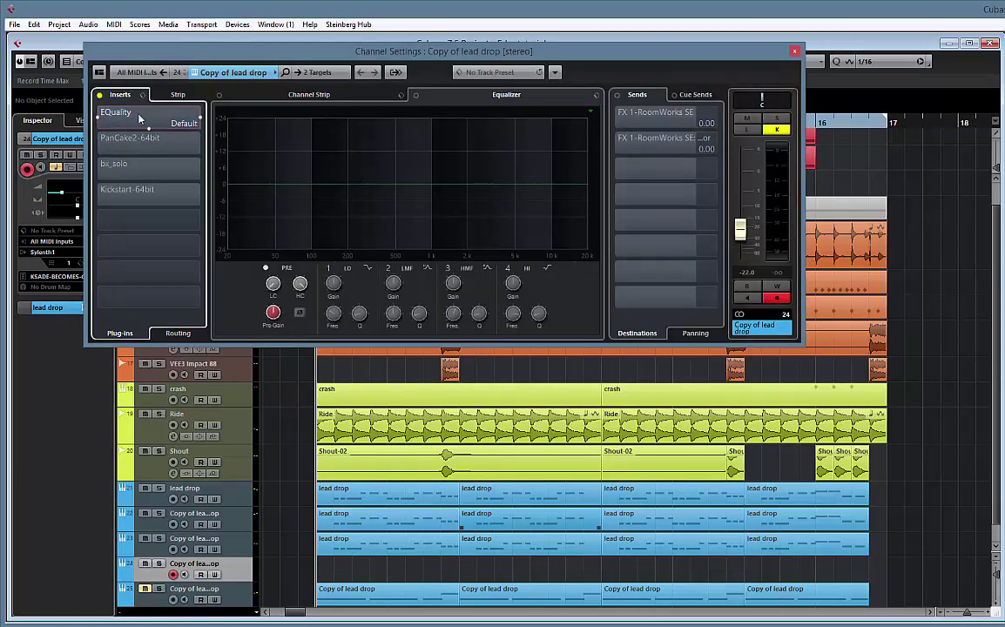
click(794, 53)
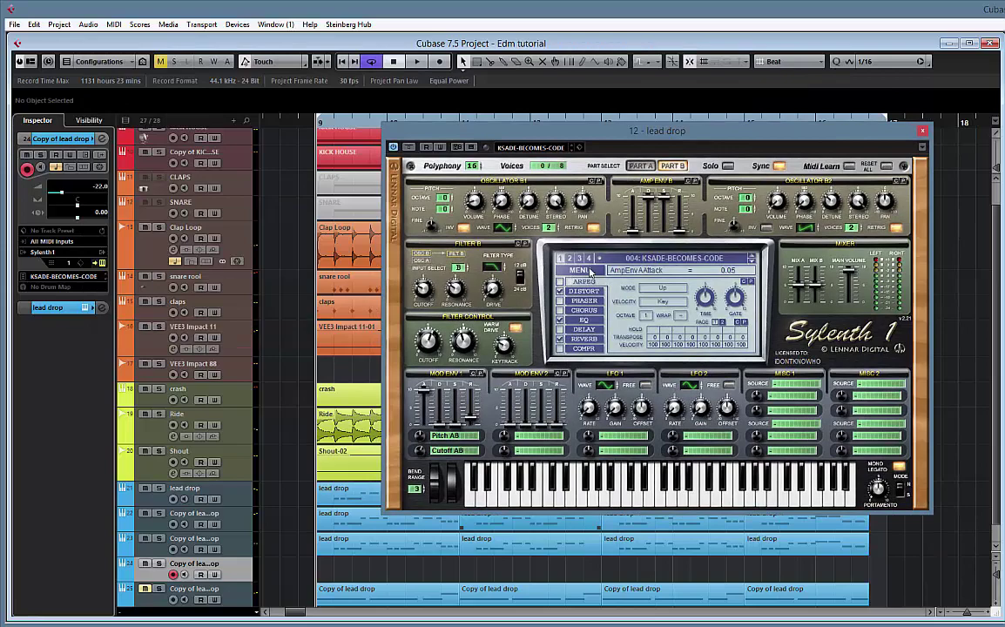
- Load the 40Grams.fxb bank into the duplicated track's Sylenth1
click(589, 272)
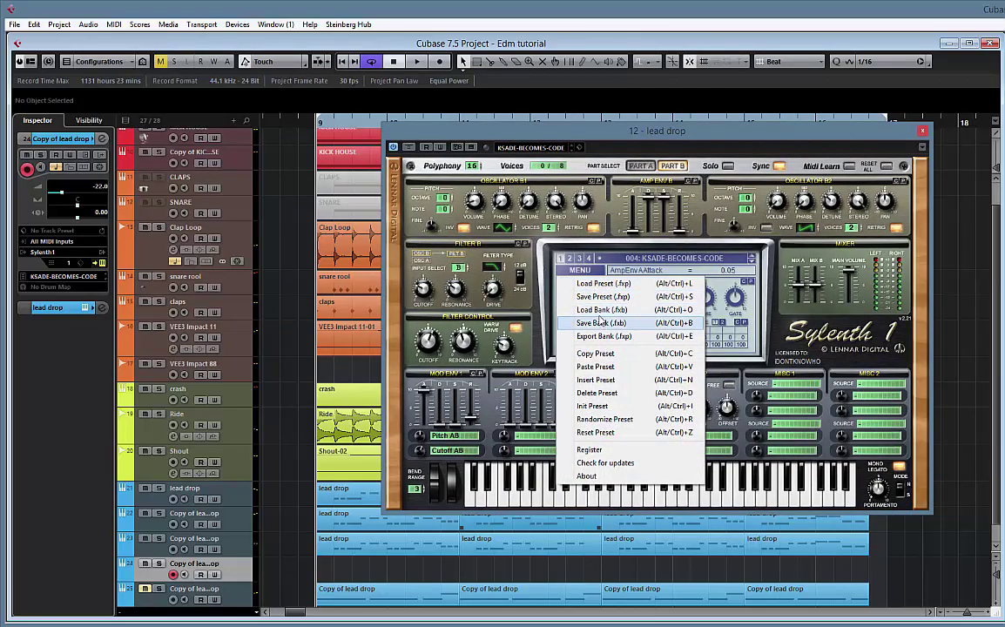
click(600, 309)
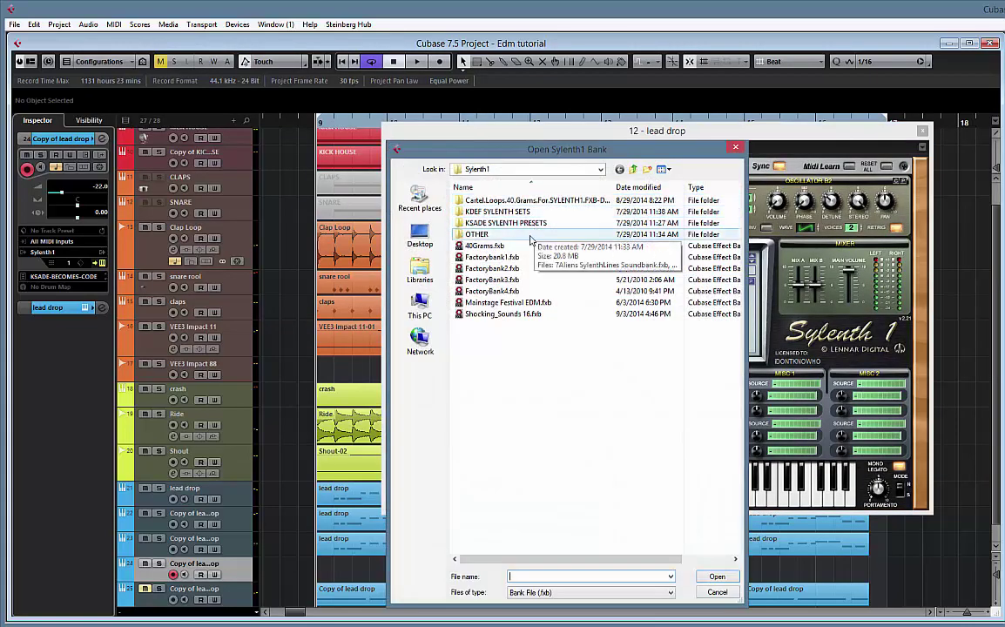
double_click(476, 249)
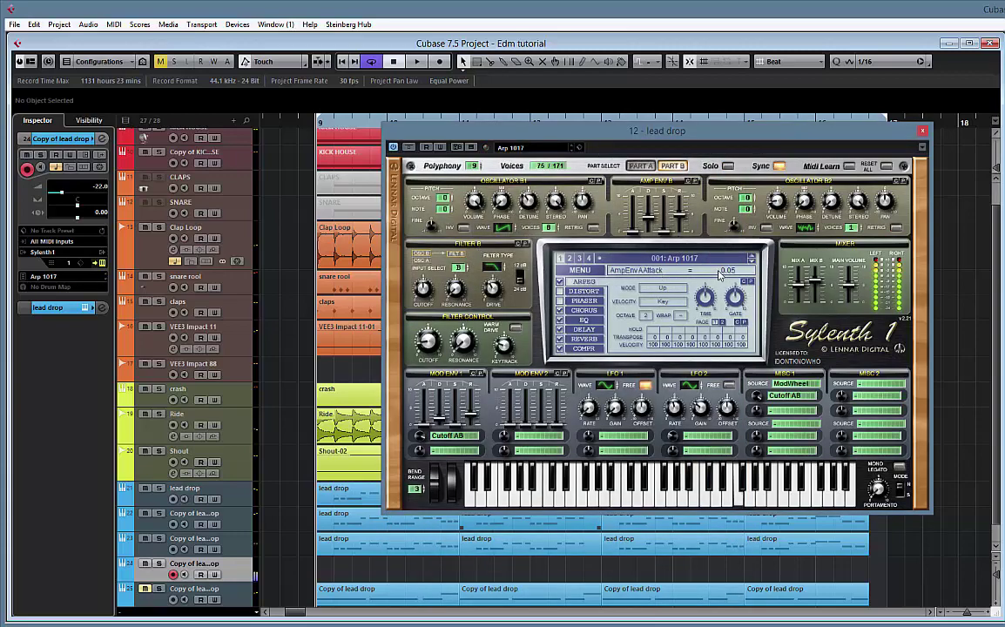
- Show Part A in Sylenth1 and audition the bank's presets one by one from Arp 1017 to Fx 02
click(582, 270)
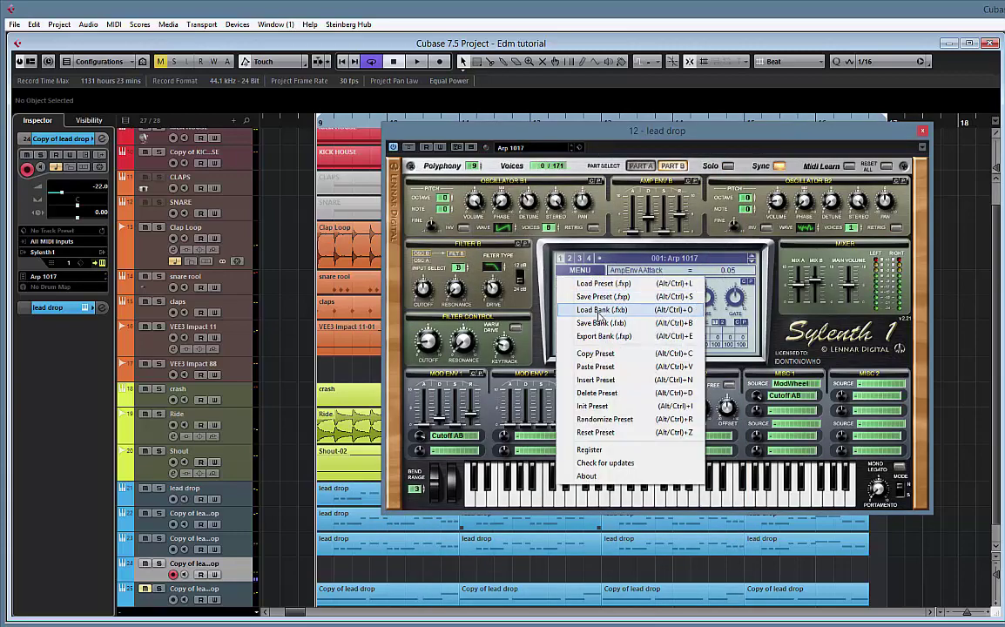
click(639, 165)
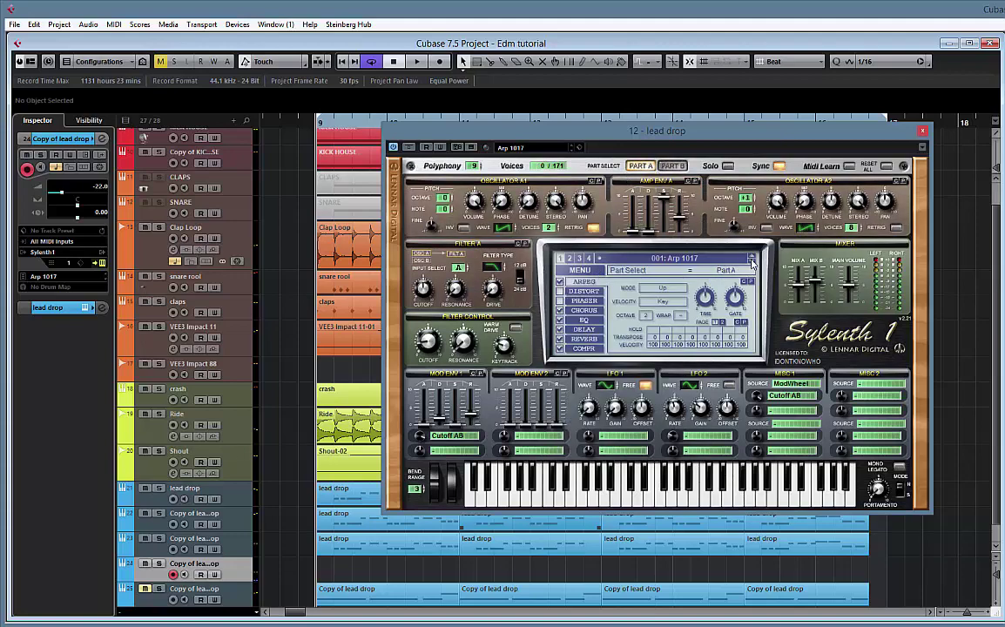
click(752, 263)
click(752, 263)
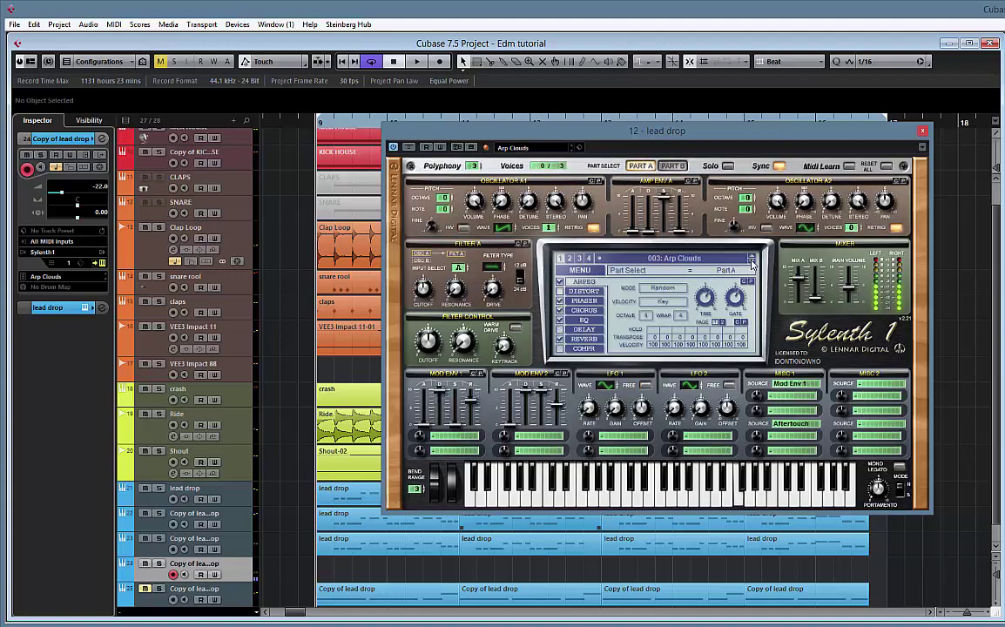
click(752, 263)
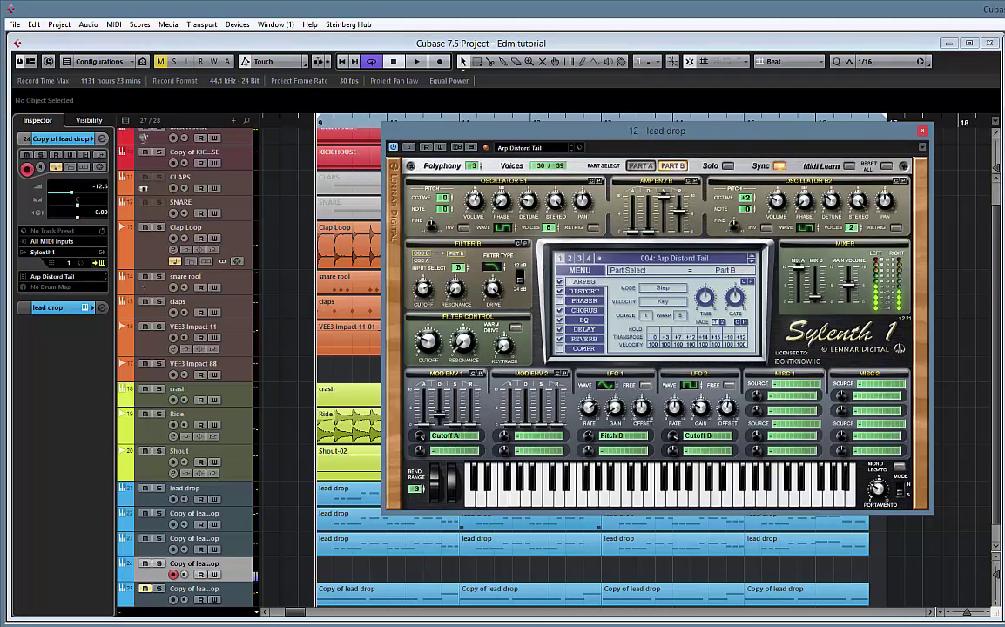
click(752, 263)
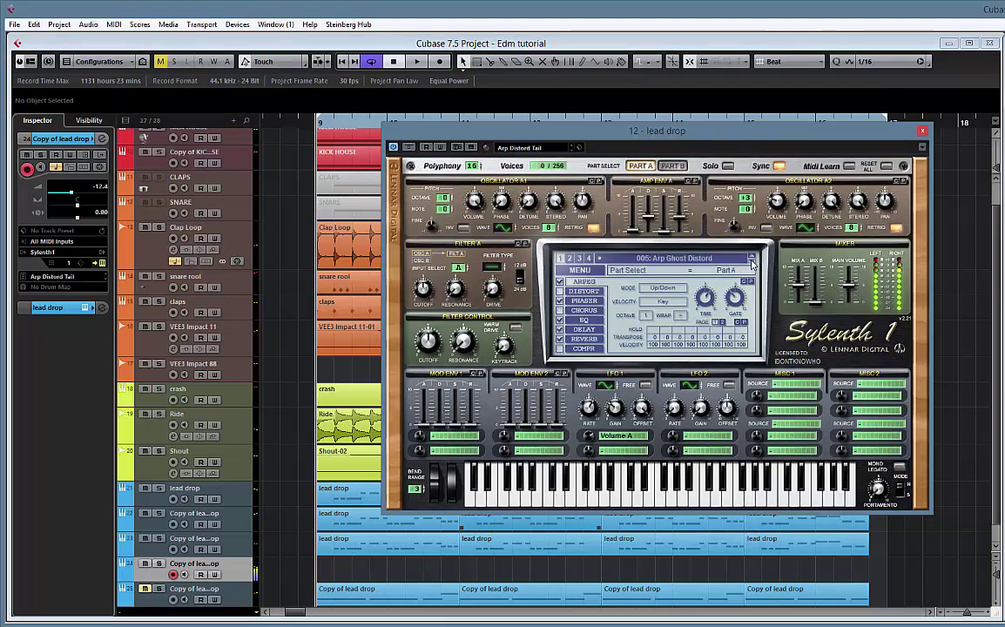
click(752, 263)
click(752, 263)
click(753, 263)
click(752, 263)
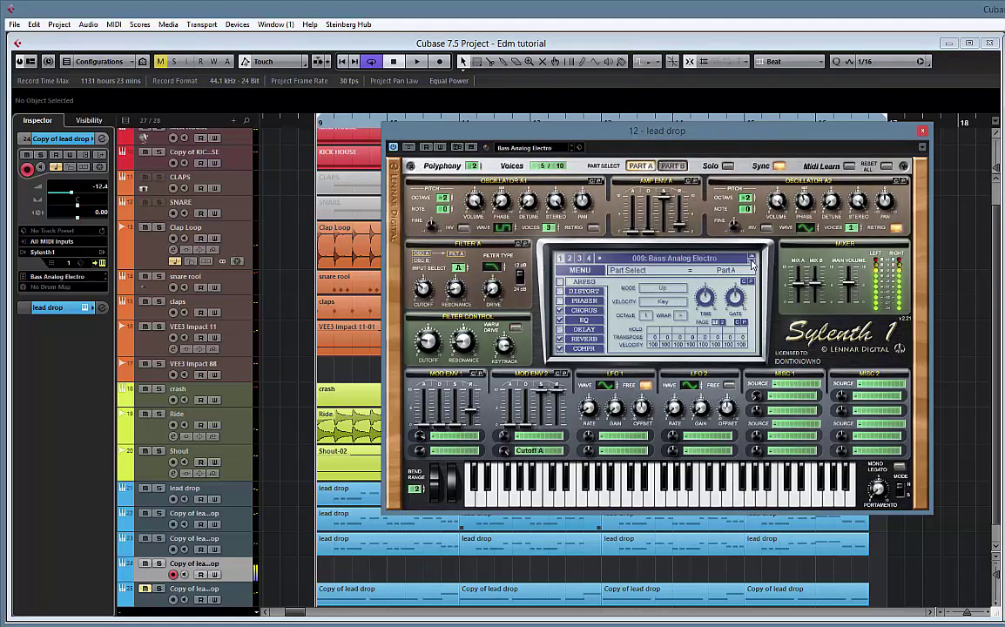
click(752, 262)
click(753, 263)
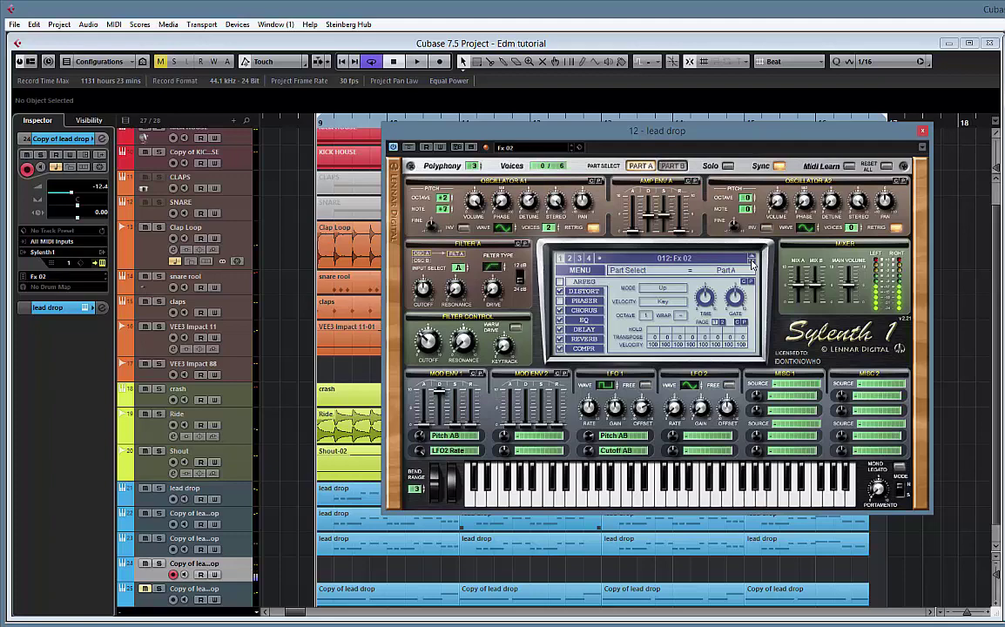
- Audition the 40Grams lead and pad presets one by one from Lead Candy to Pad It's Going Down Bitch
click(695, 261)
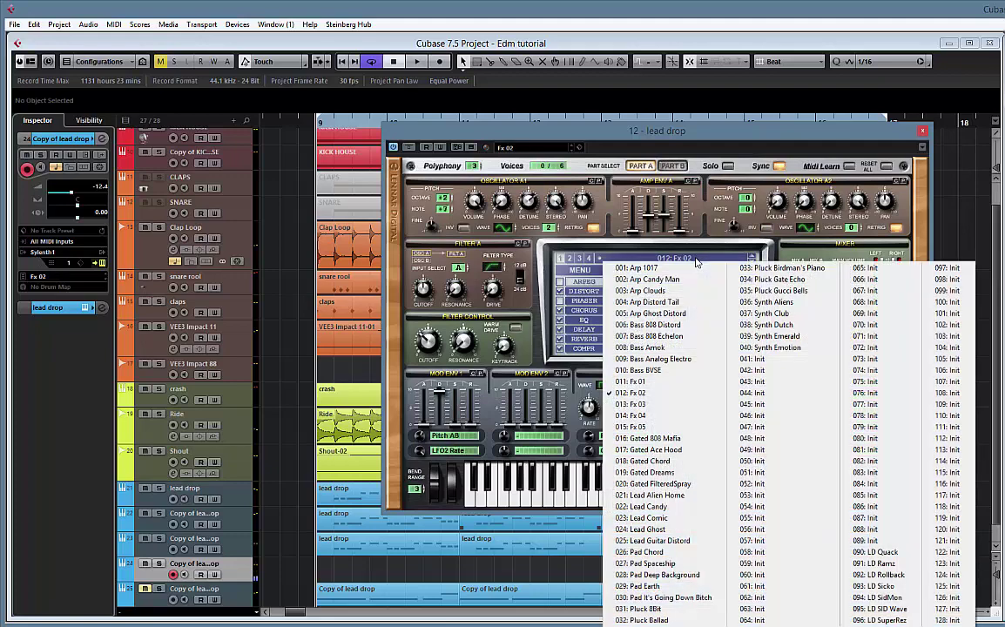
click(646, 506)
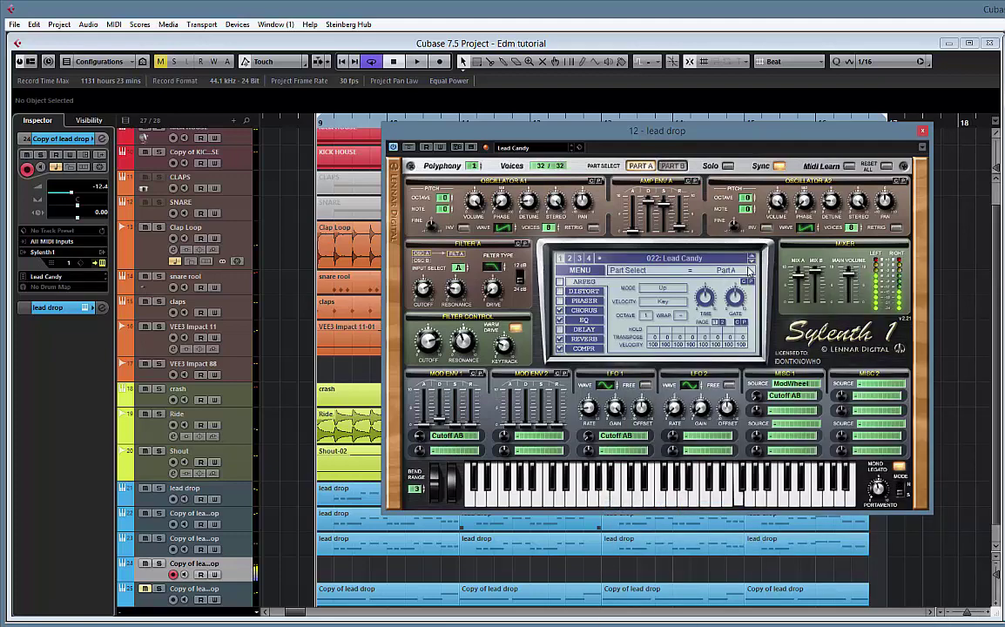
click(751, 263)
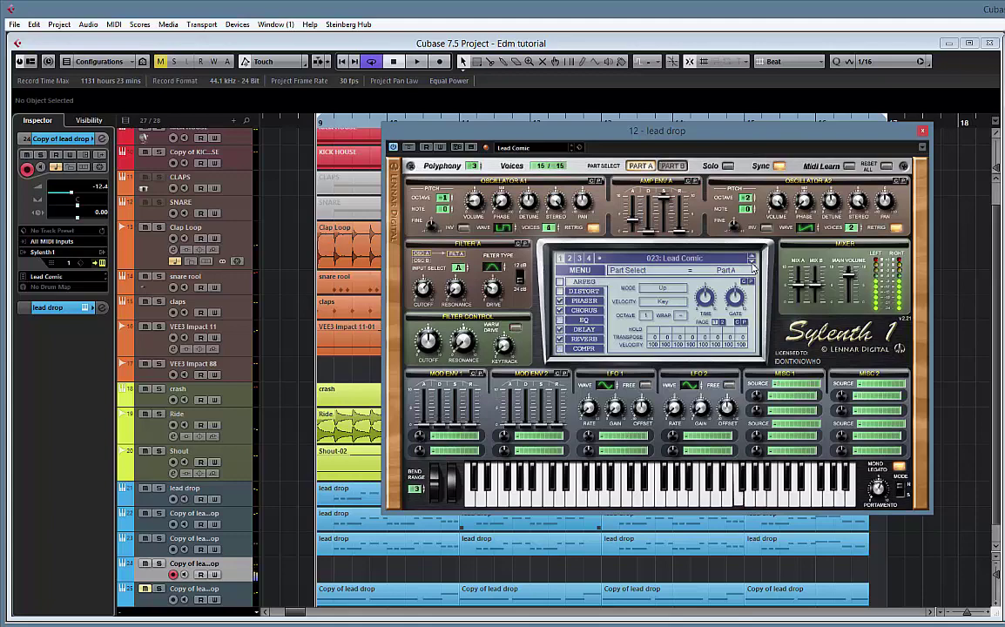
click(751, 262)
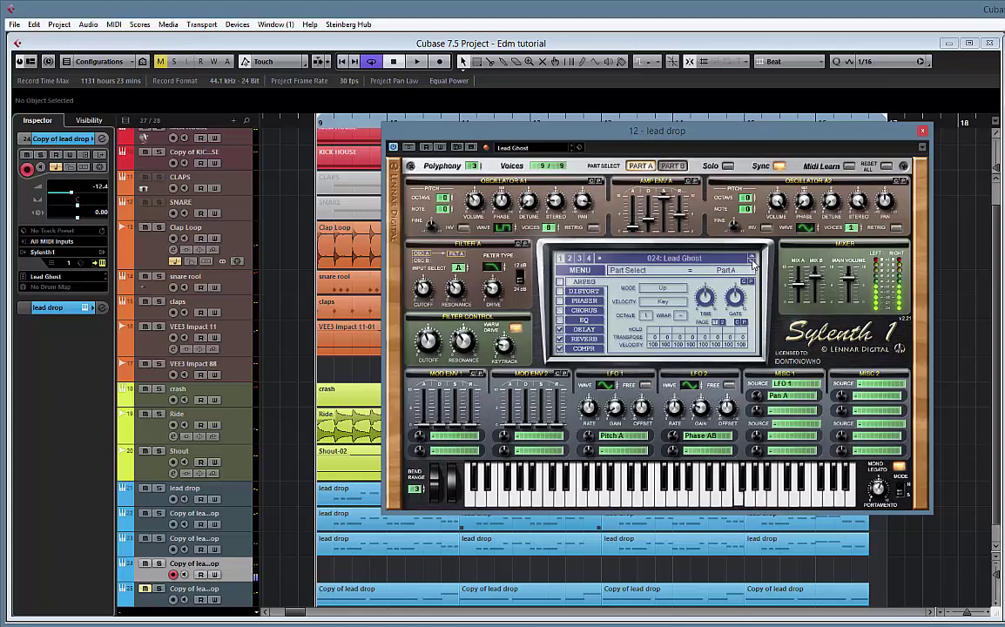
click(751, 263)
click(752, 263)
click(751, 263)
click(751, 263)
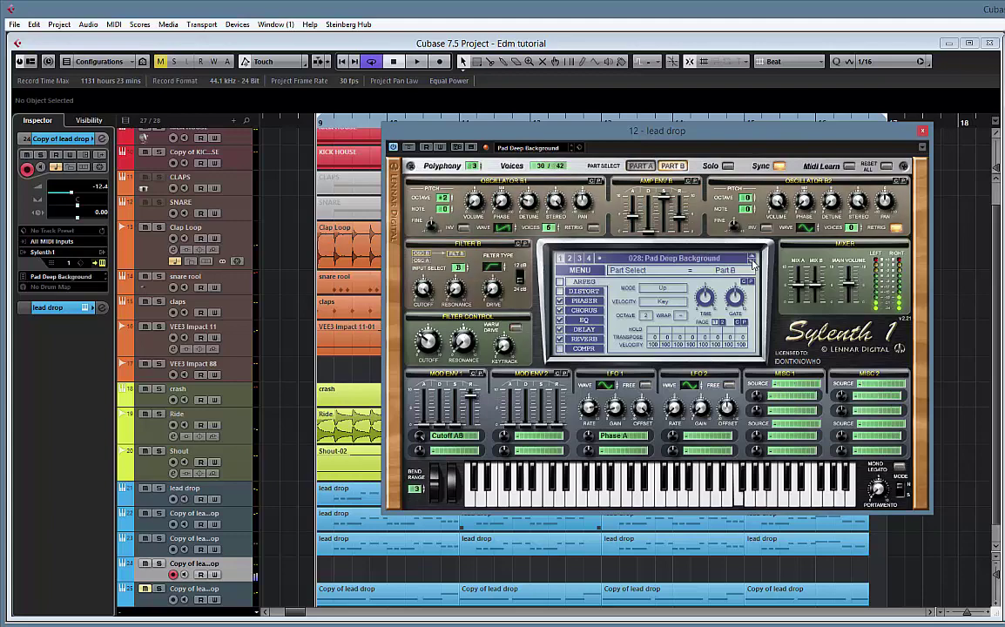
click(751, 263)
click(752, 263)
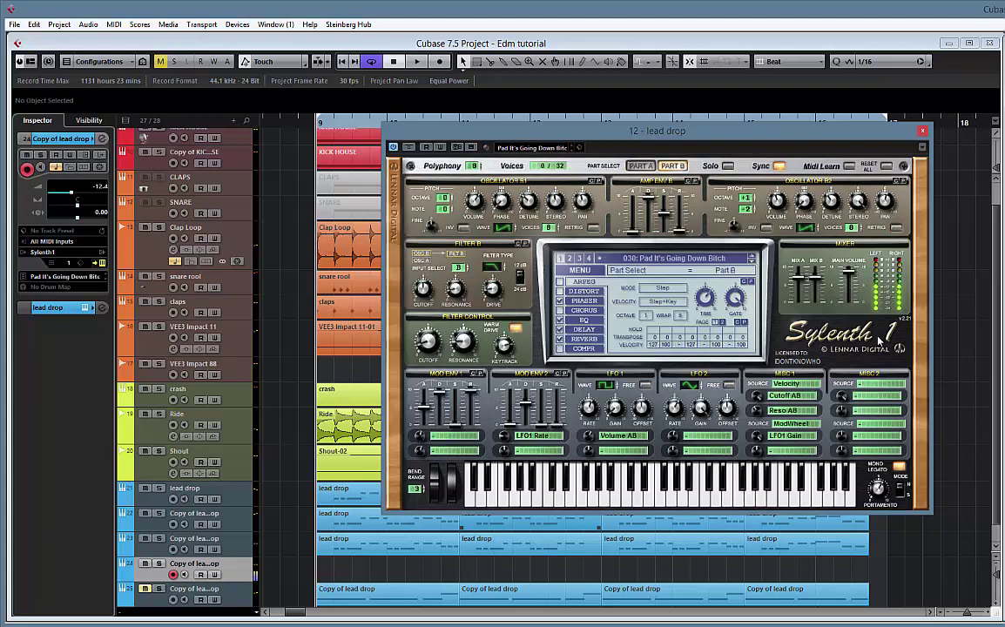
- Audition the Synth Aliens and Synth Club presets of the 40Grams bank
click(708, 260)
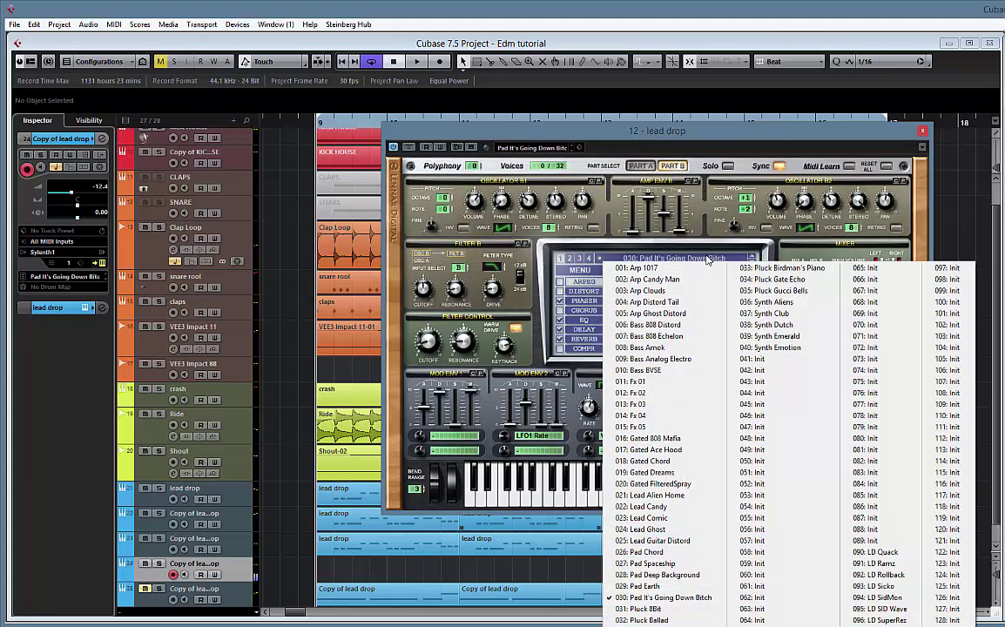
click(766, 302)
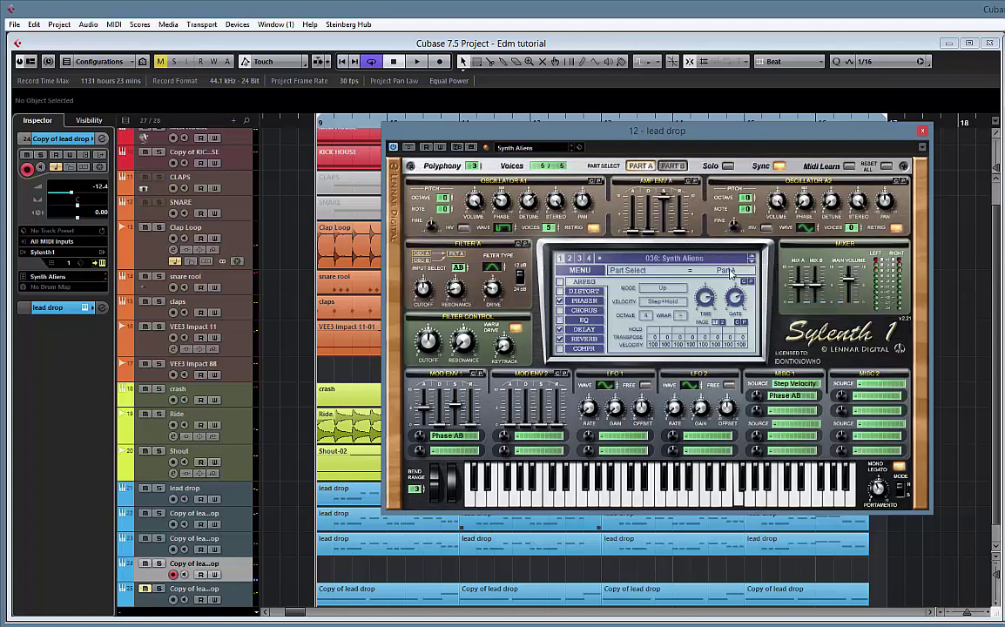
click(751, 263)
- Load the Mainstage Festival EDM.fxb bank into the duplicated track's Sylenth1
click(589, 272)
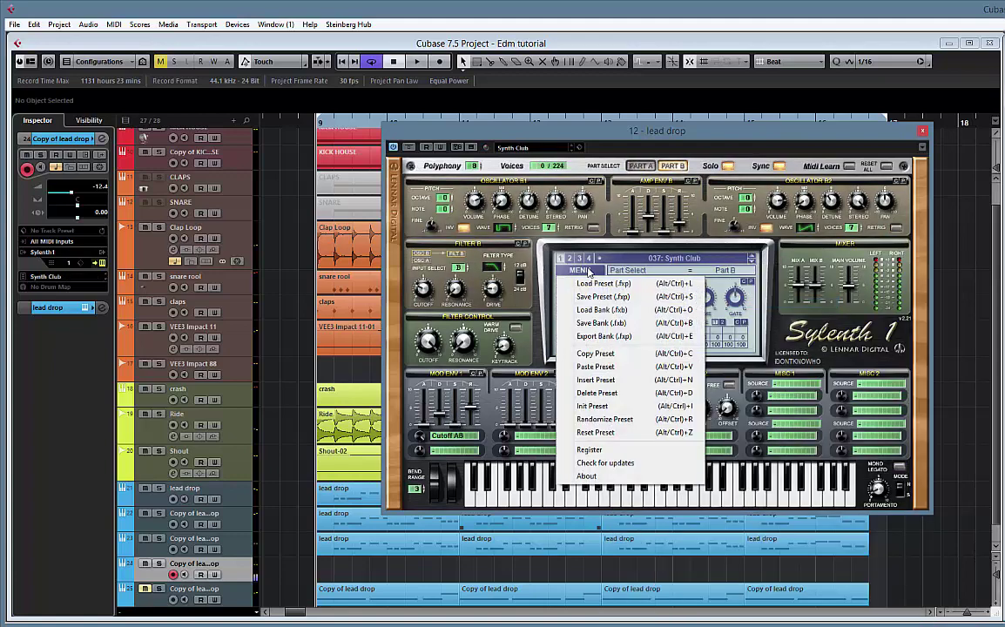
click(594, 312)
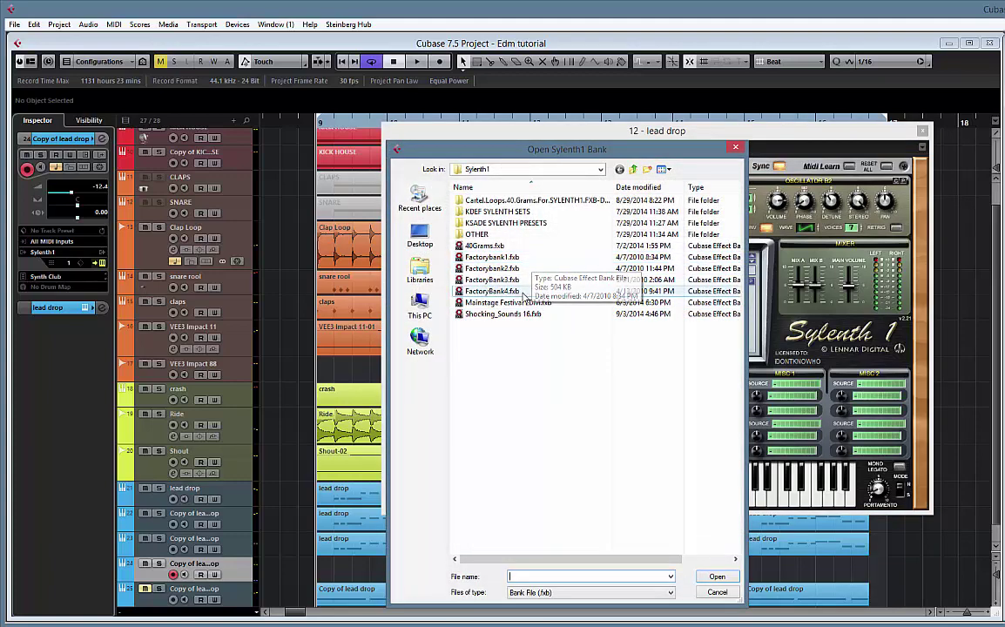
double_click(518, 303)
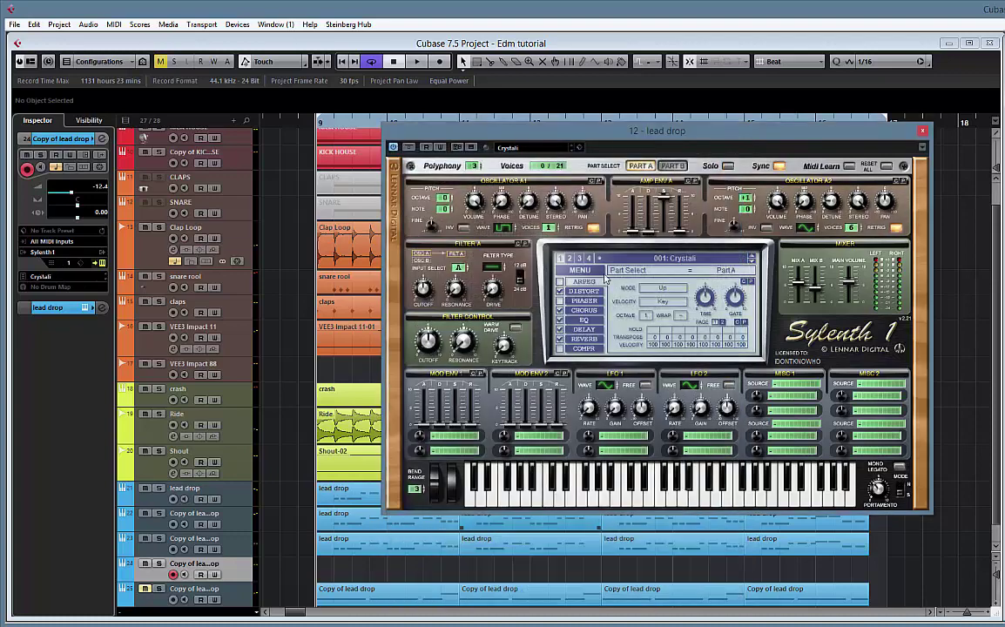
- Audition the Mainstage Festival EDM presets one by one, from Funktic to the first Init slot
click(668, 259)
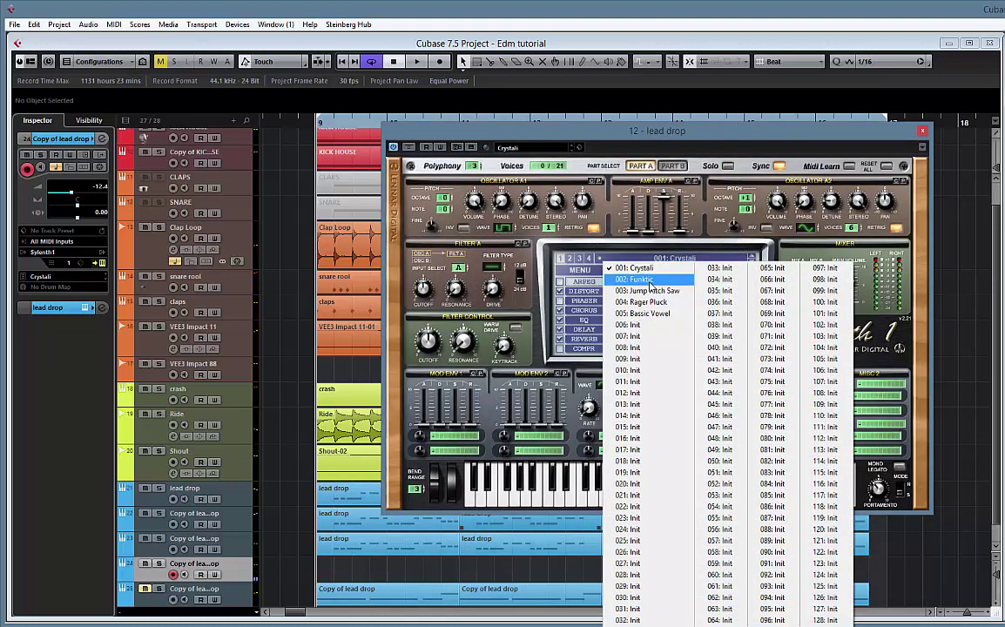
click(649, 280)
click(752, 261)
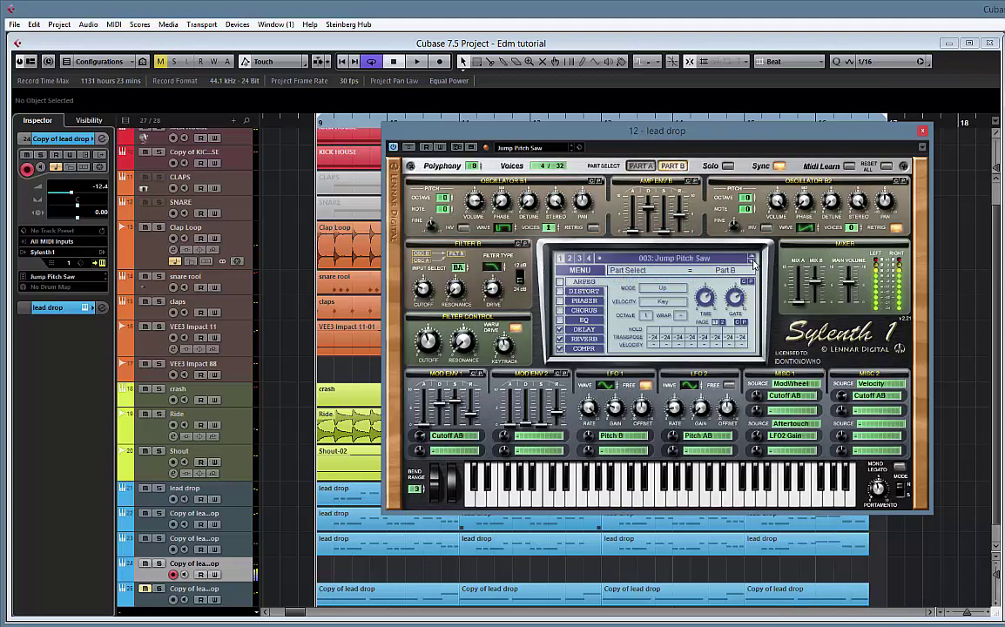
click(753, 262)
click(752, 261)
click(752, 261)
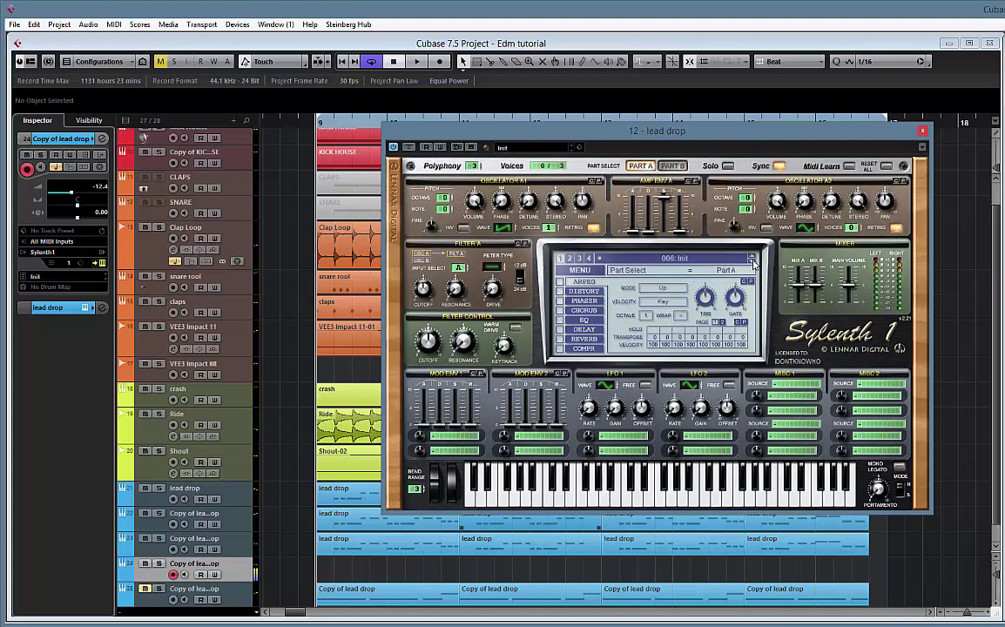
- Go back through the presets to Funktic and audition it against the project playback
click(752, 259)
click(753, 258)
click(752, 259)
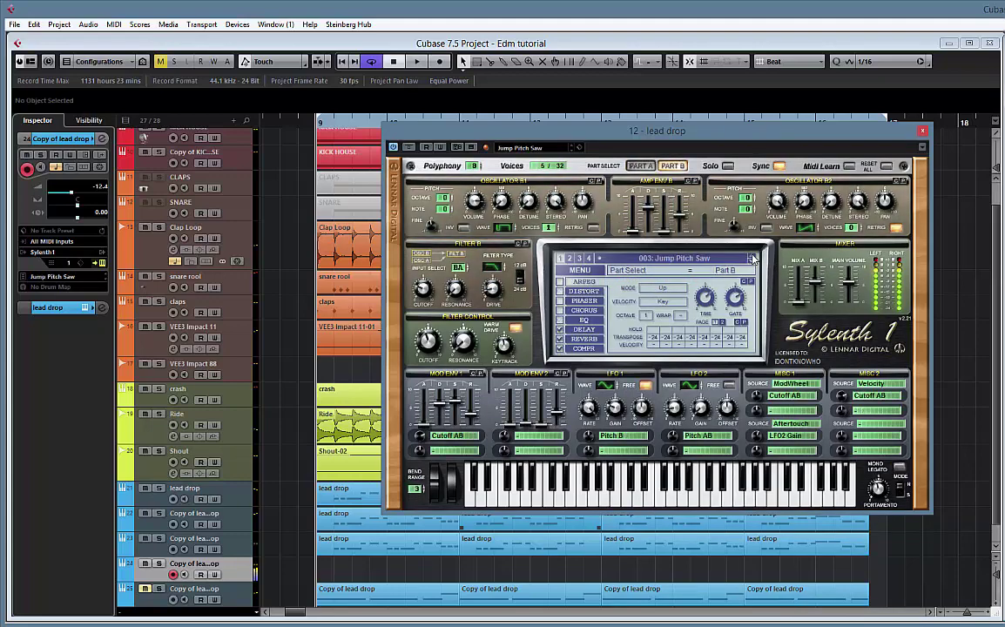
click(753, 259)
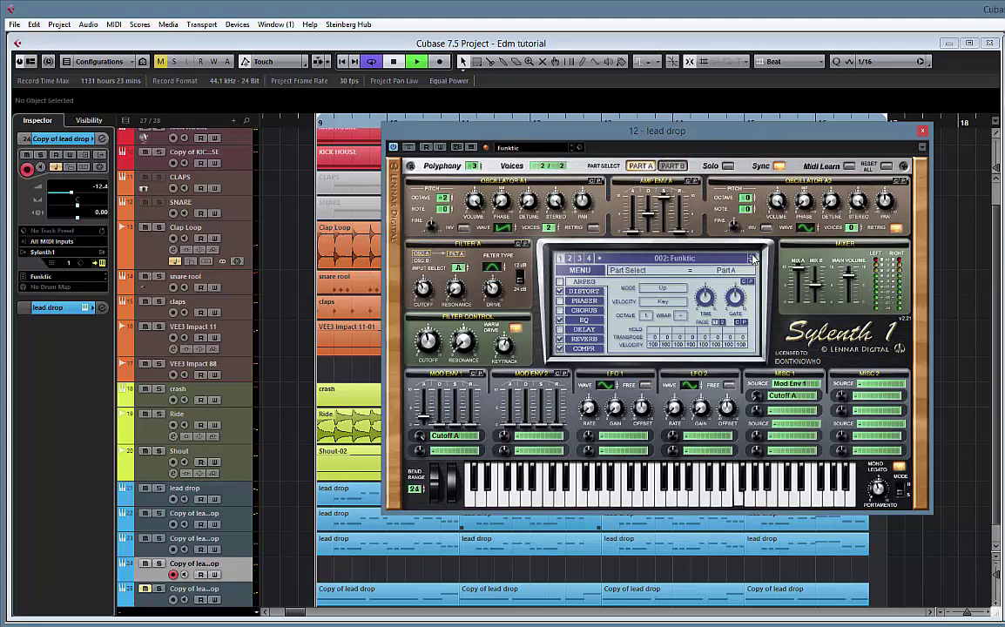
key(space)
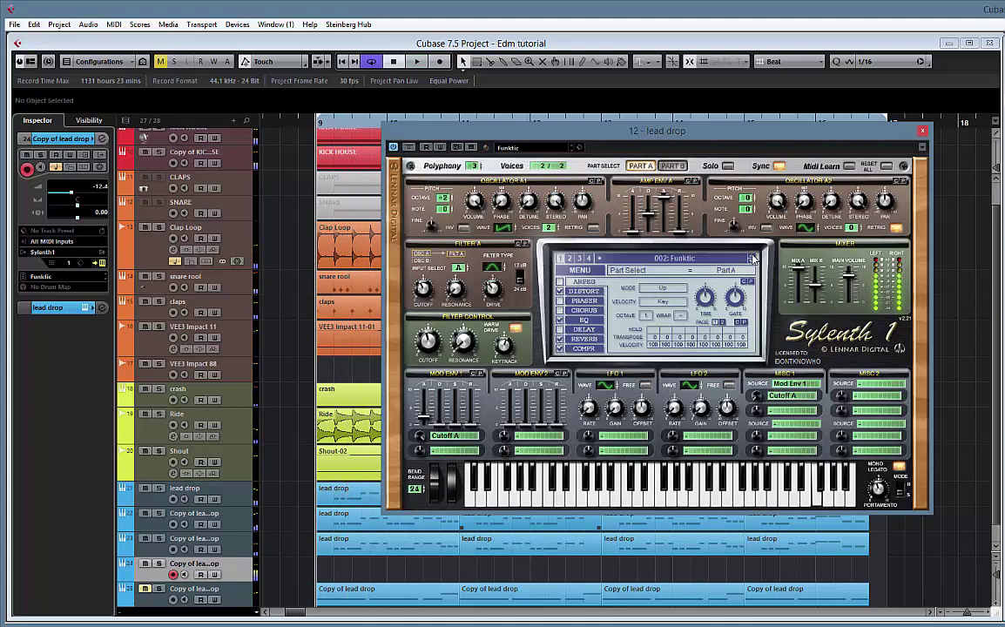
- Browse the FXP and FXB preset folders inside the Cartel.Loops.40.Grams folder for Sylenth1 bank files
click(582, 270)
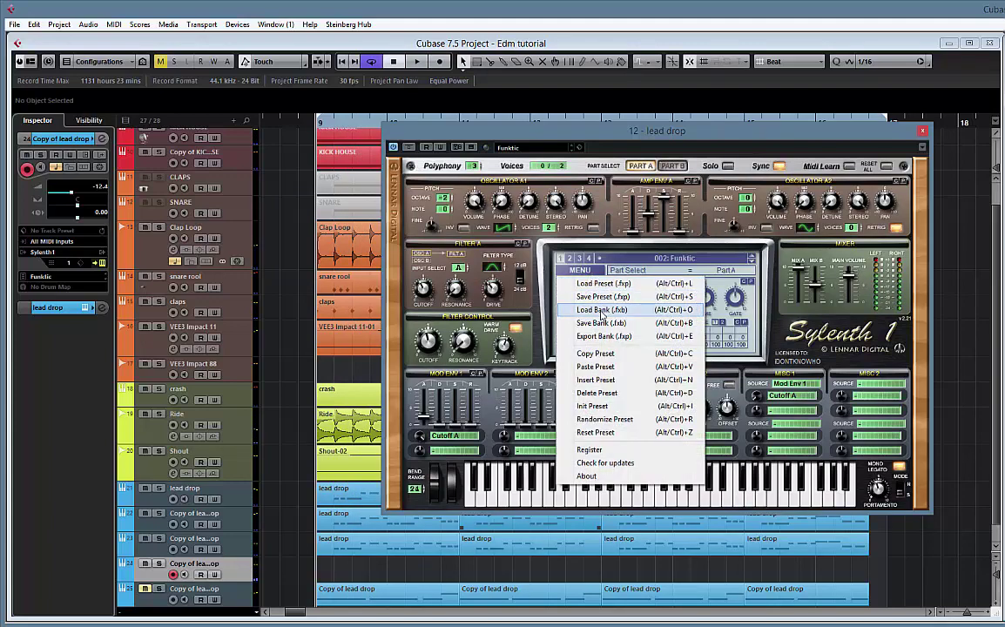
click(601, 310)
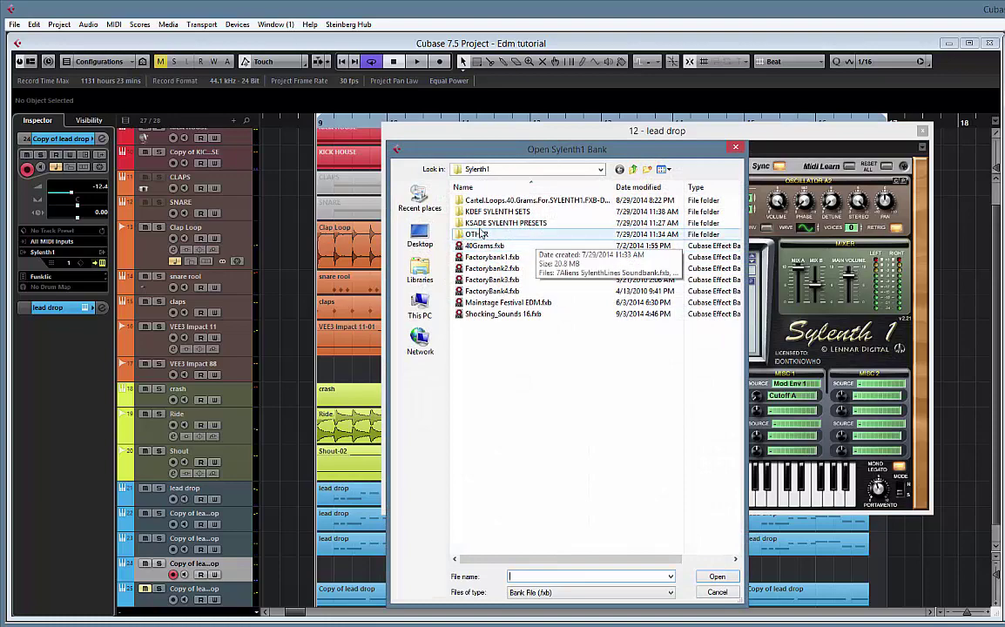
double_click(520, 201)
double_click(489, 208)
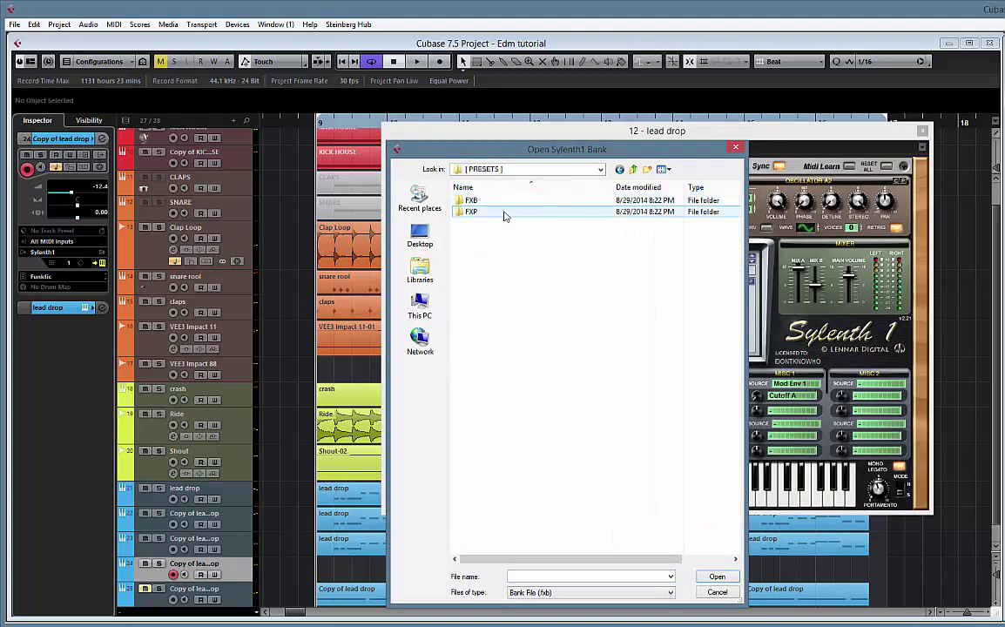
double_click(471, 211)
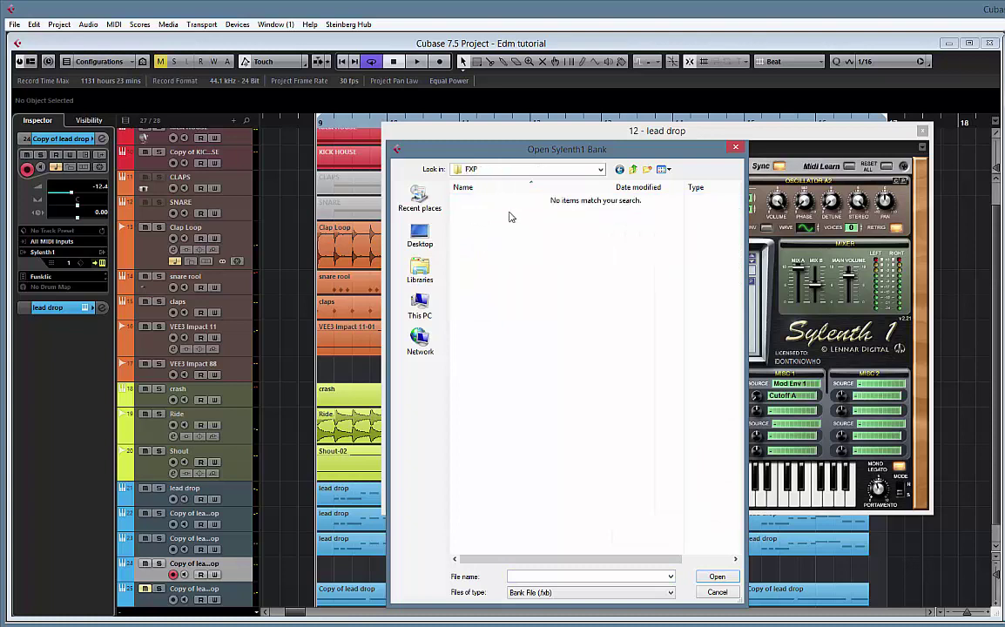
click(618, 171)
double_click(468, 199)
click(635, 171)
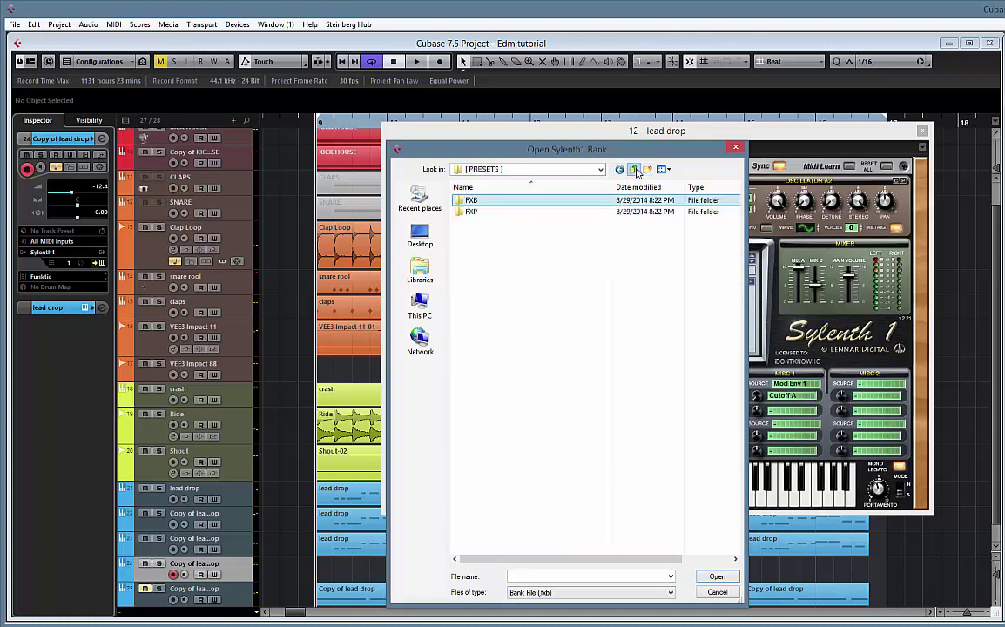
click(635, 170)
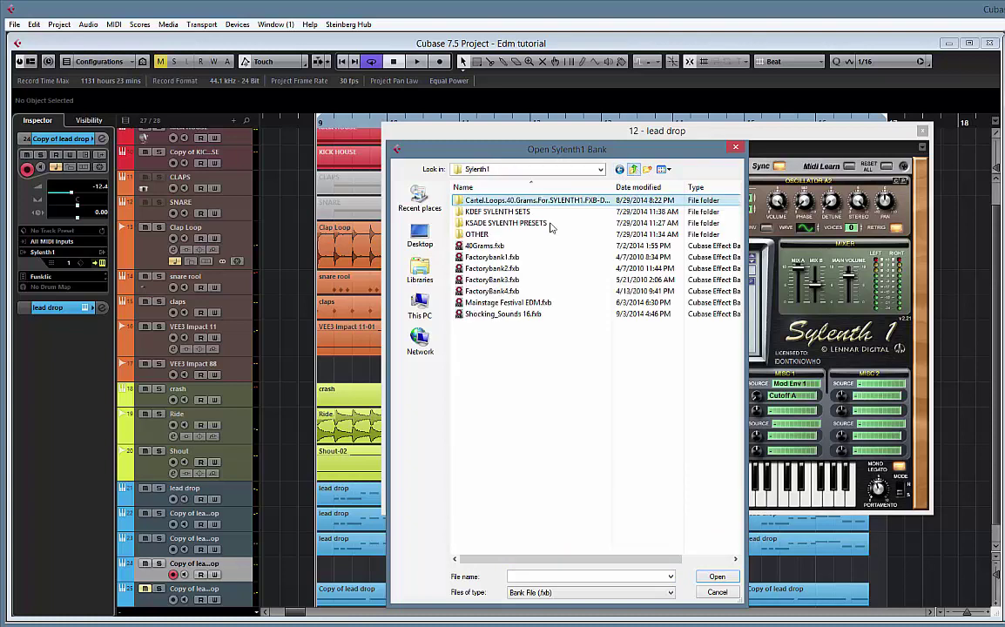
- Load WR_LEADS BANK_01.fxb from the BANKS folder of KDEF SYLENTH SETS into Sylenth1
double_click(497, 214)
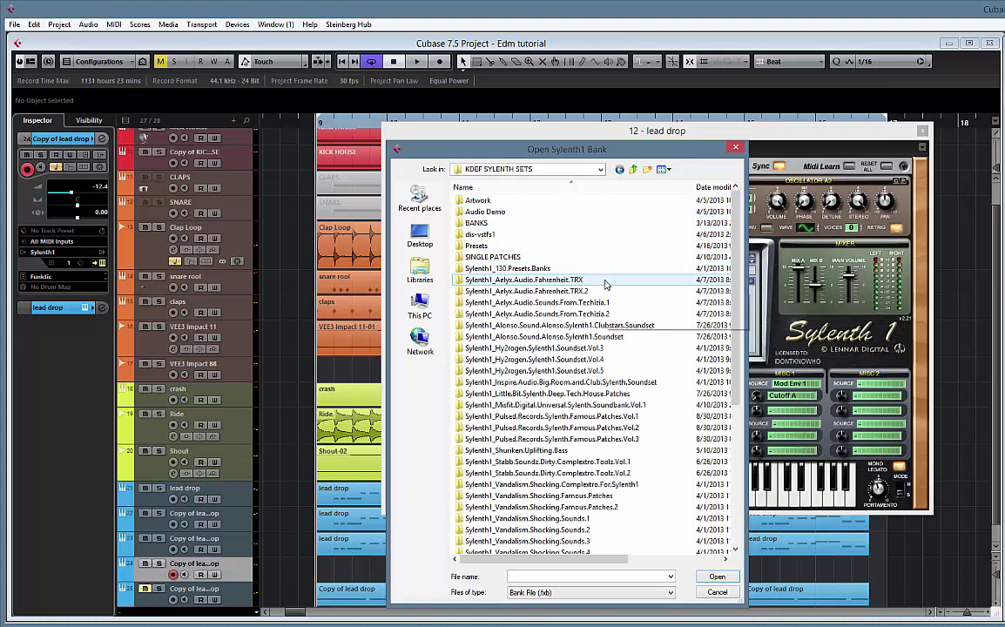
double_click(474, 223)
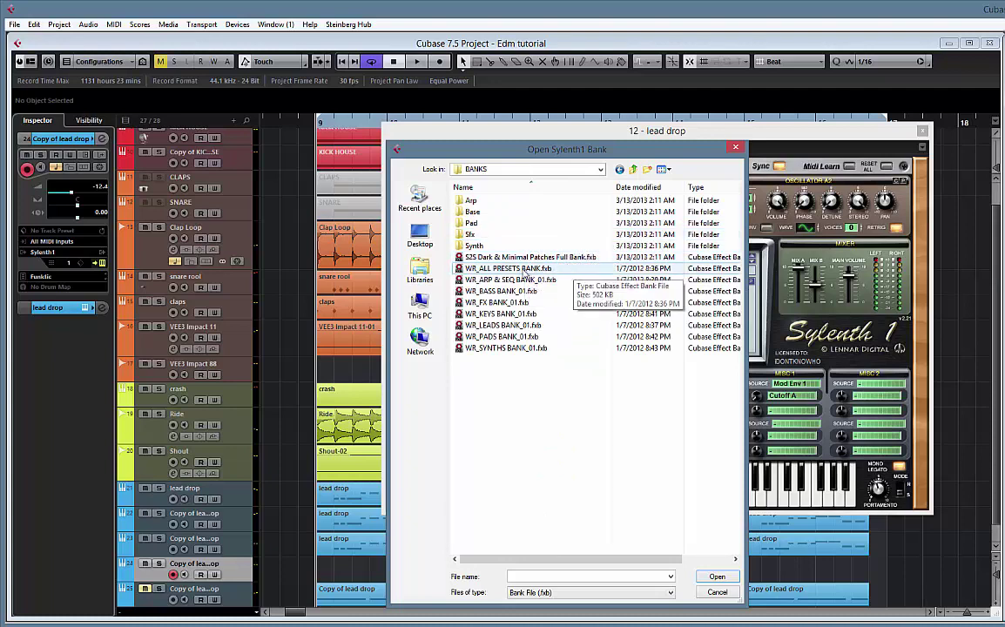
double_click(498, 293)
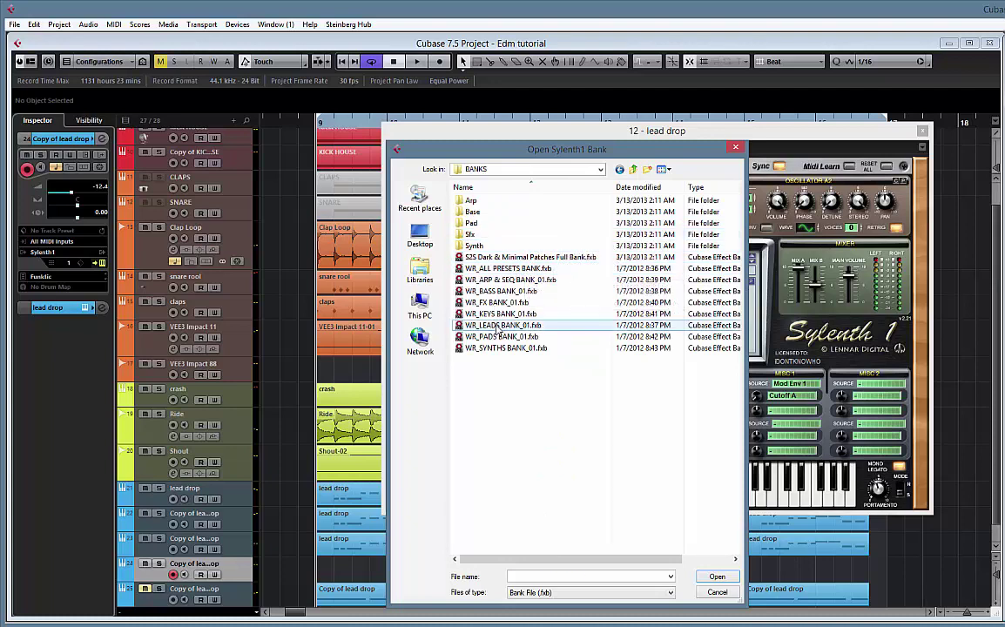
- Audition the lead presets of the WR_LEADS bank one by one, starting at WR_LD_Around and continuing past WR_LD_World
click(731, 261)
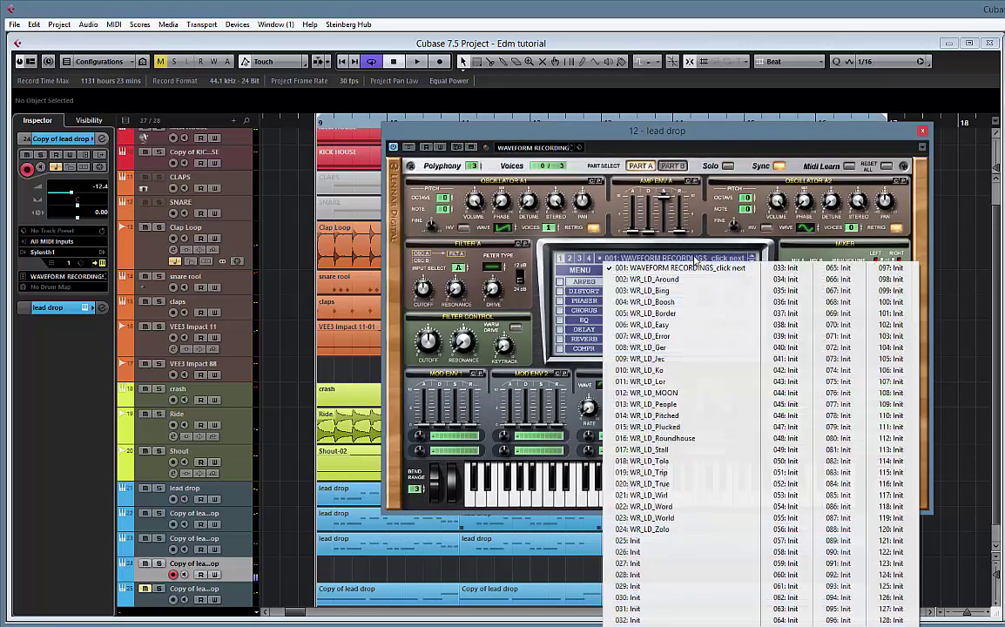
click(673, 280)
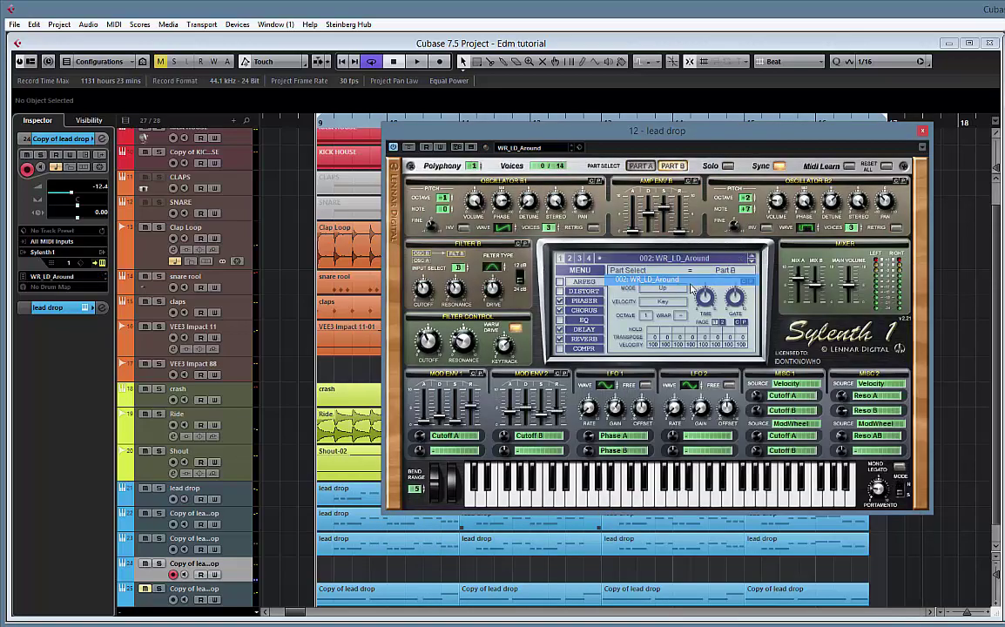
click(753, 263)
click(753, 262)
click(753, 263)
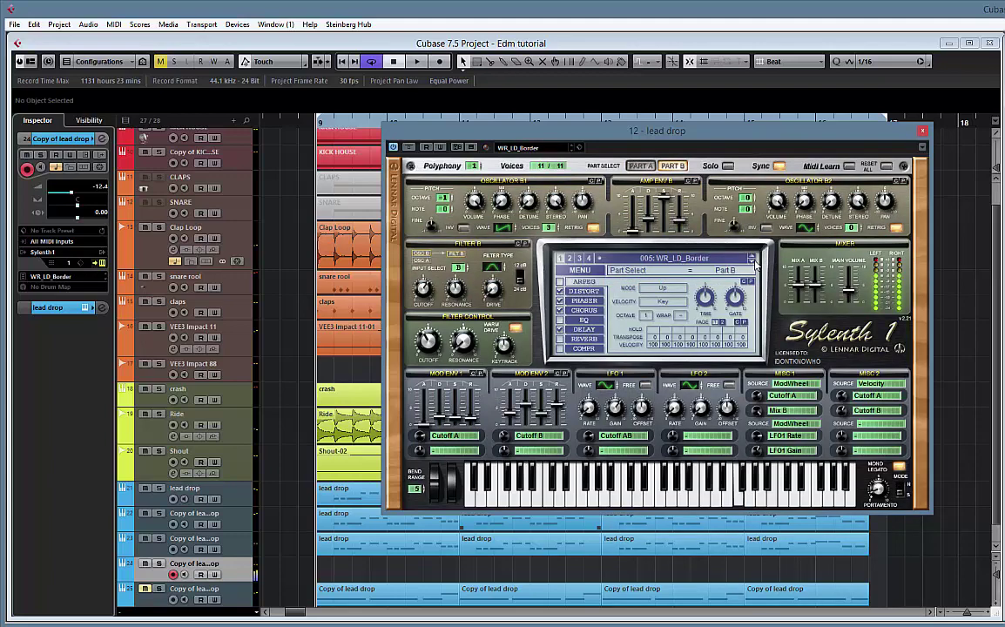
click(753, 263)
click(754, 263)
click(753, 263)
click(753, 263)
click(753, 263)
click(753, 263)
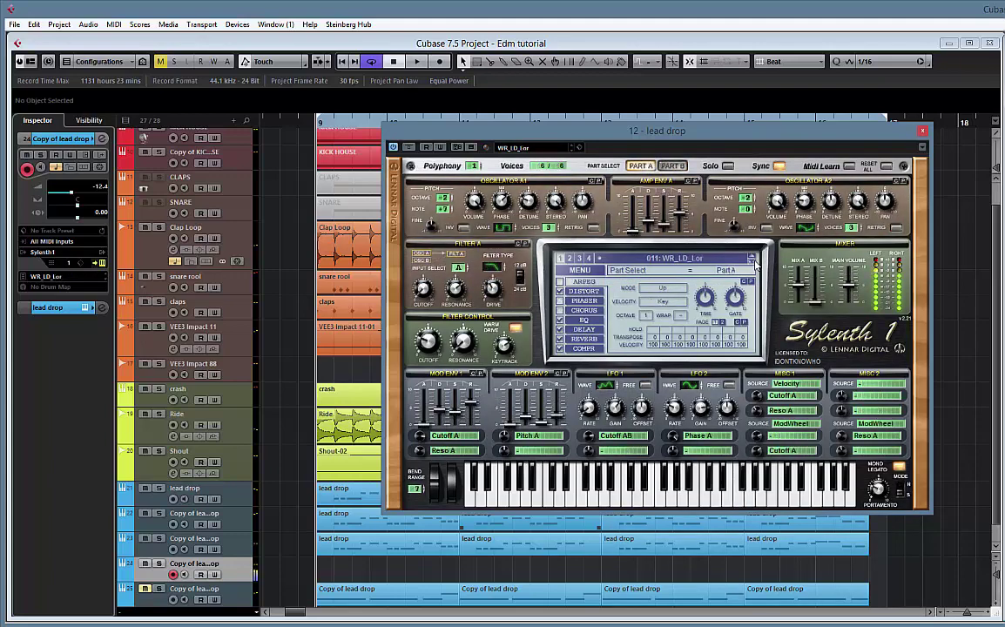
click(753, 263)
click(754, 263)
click(753, 263)
click(753, 263)
click(753, 263)
click(753, 263)
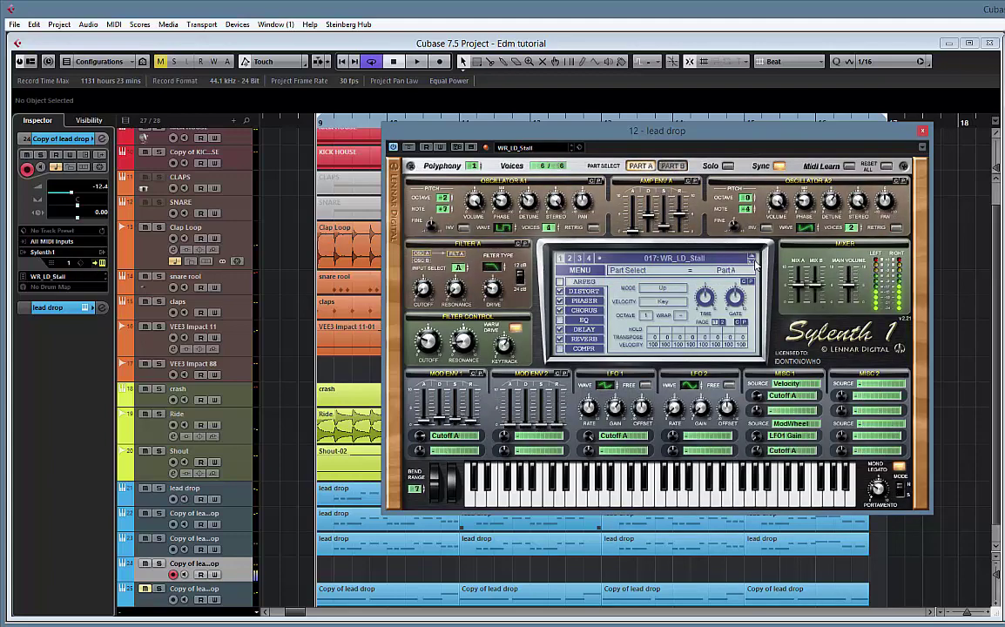
click(753, 263)
click(753, 263)
click(753, 263)
click(753, 263)
click(753, 263)
click(753, 263)
click(753, 263)
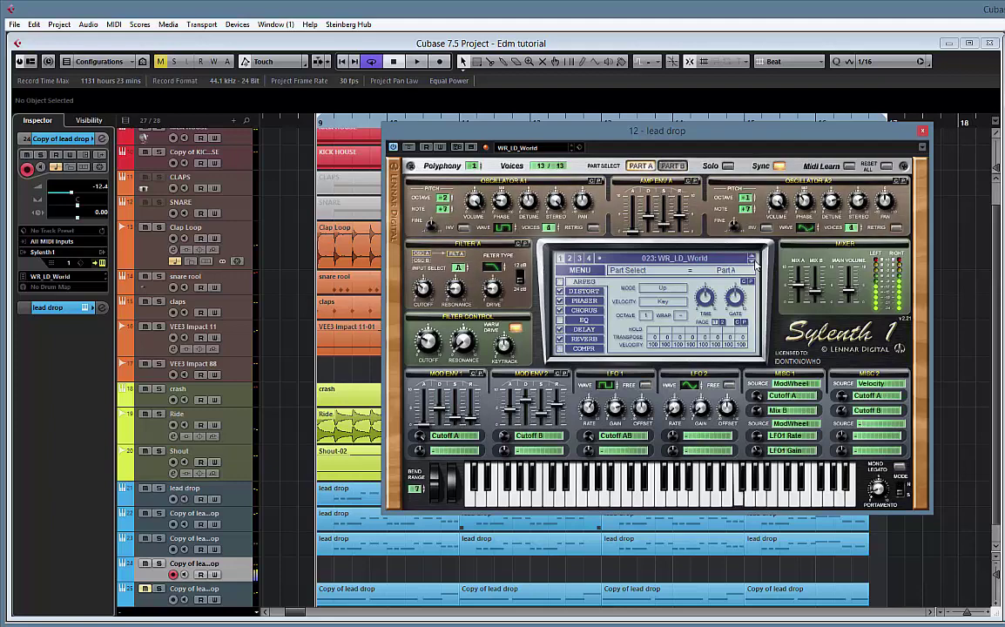
click(753, 263)
- Load the Shocking_Sounds 16.fxb bank into the duplicated track's Sylenth1 and show its preset list
click(581, 271)
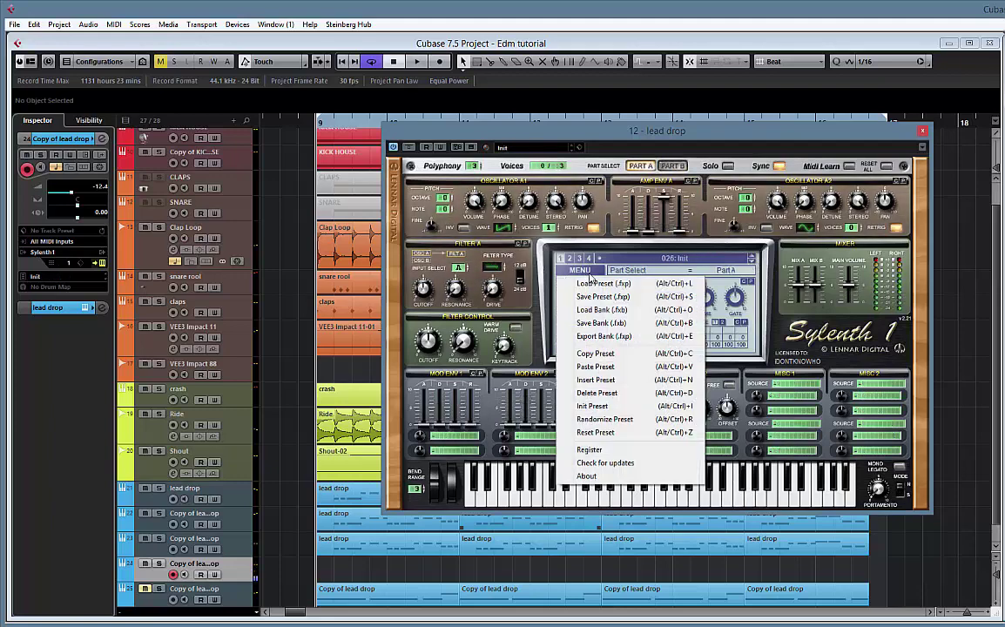
click(600, 310)
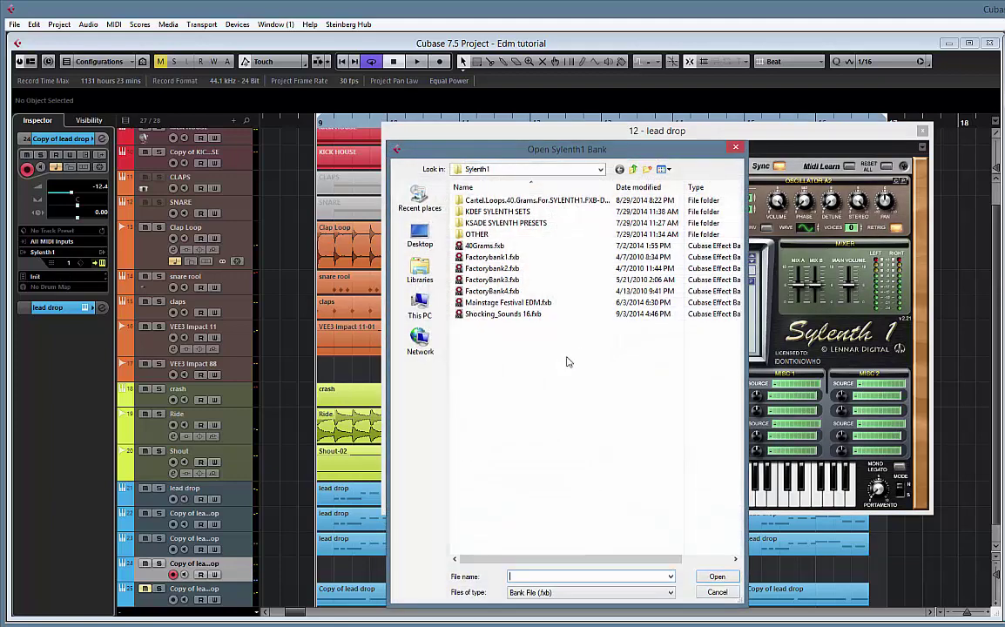
double_click(487, 318)
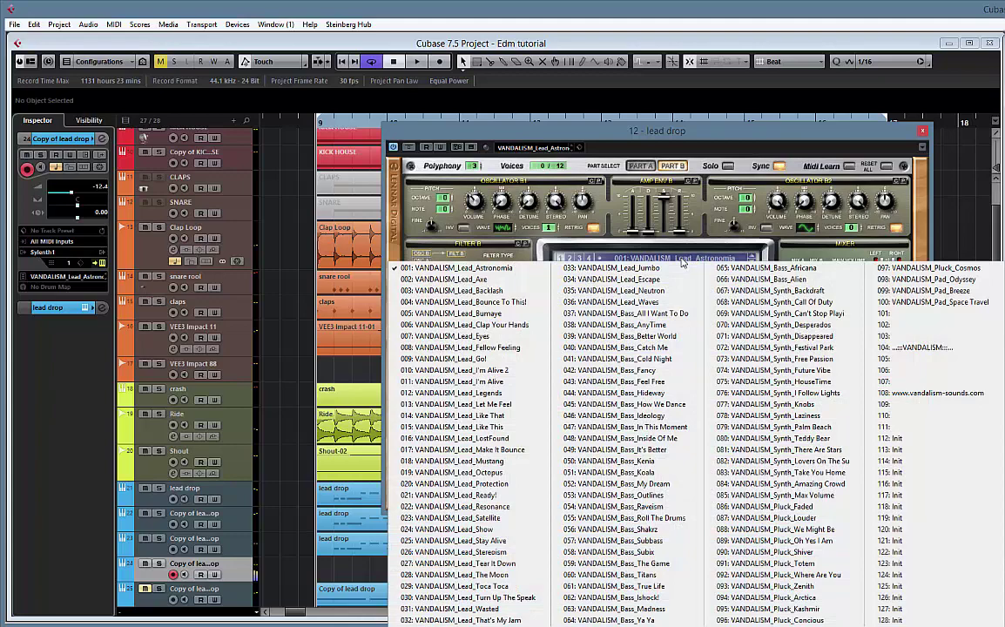
- Audition the VANDALISM lead presets from VANDALISM_Lead_Astronomia to VANDALISM_Lead_I'm Alive 2 and settle on VANDALISM_Lead_Go!
click(741, 261)
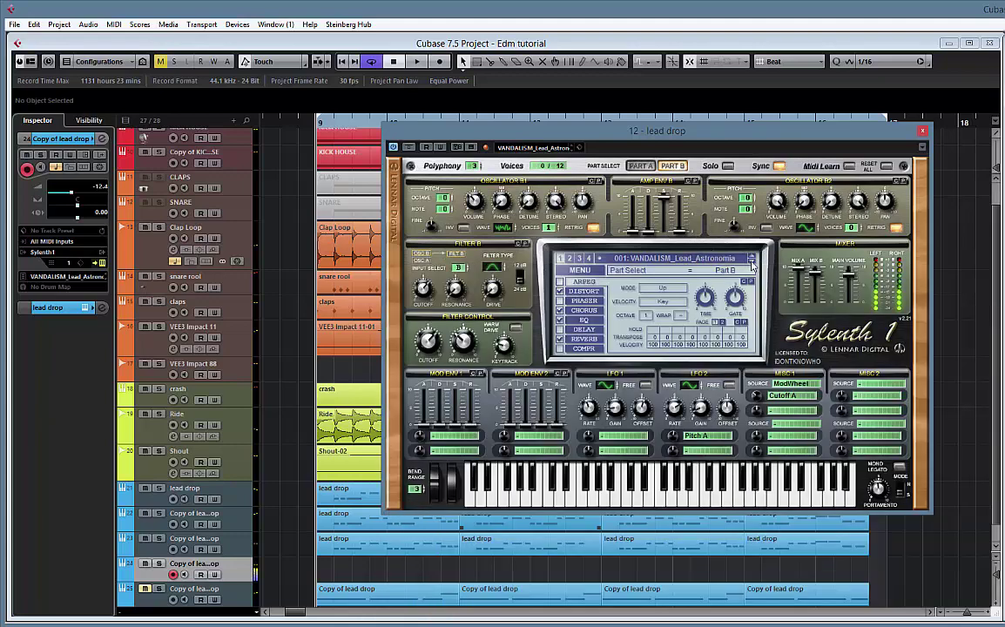
click(751, 263)
click(752, 263)
click(751, 263)
click(751, 263)
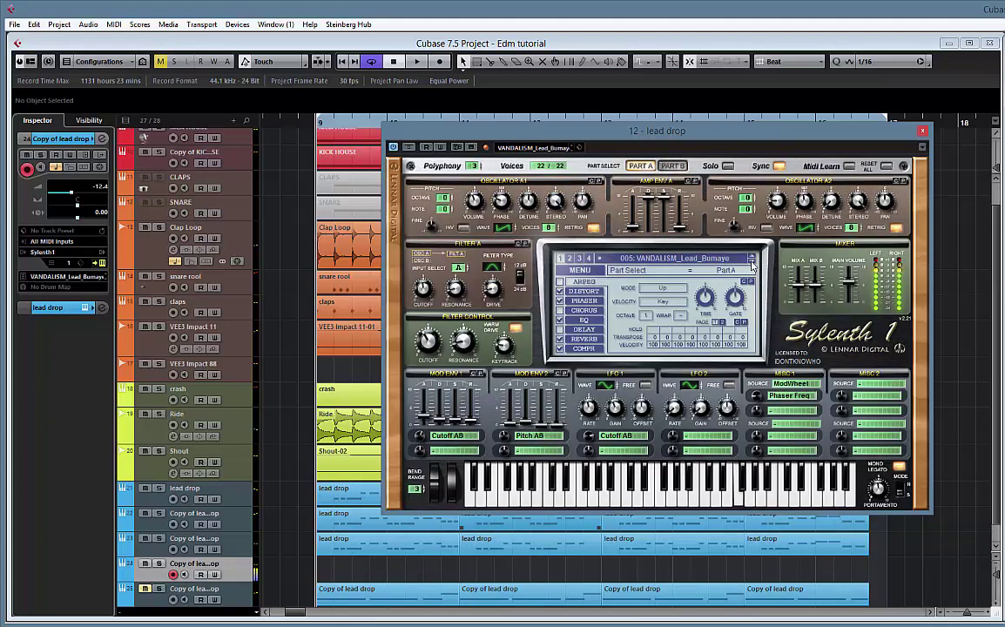
click(751, 263)
click(751, 263)
click(752, 263)
click(751, 263)
click(751, 263)
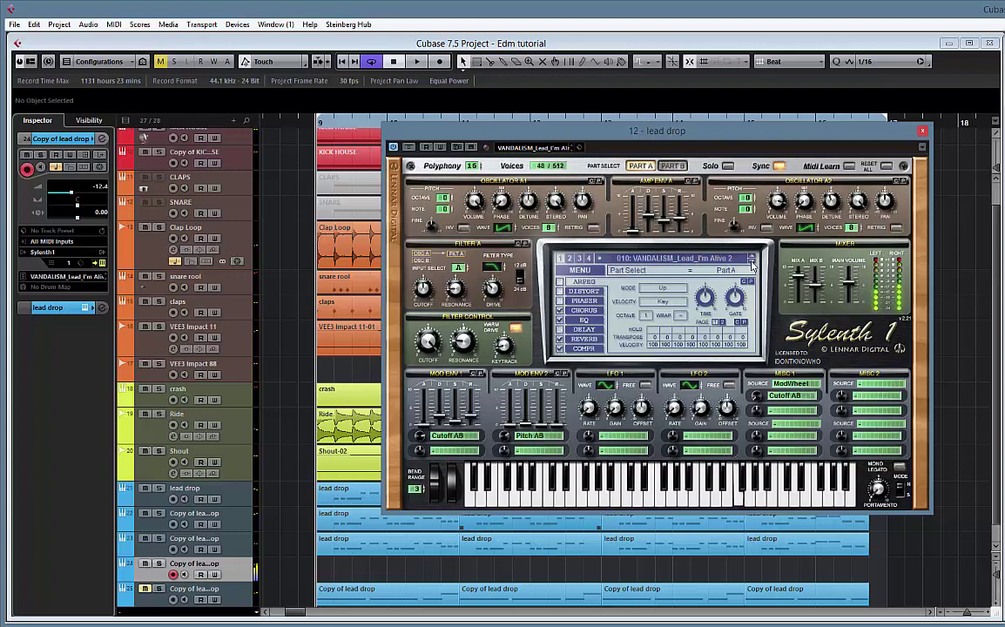
click(751, 258)
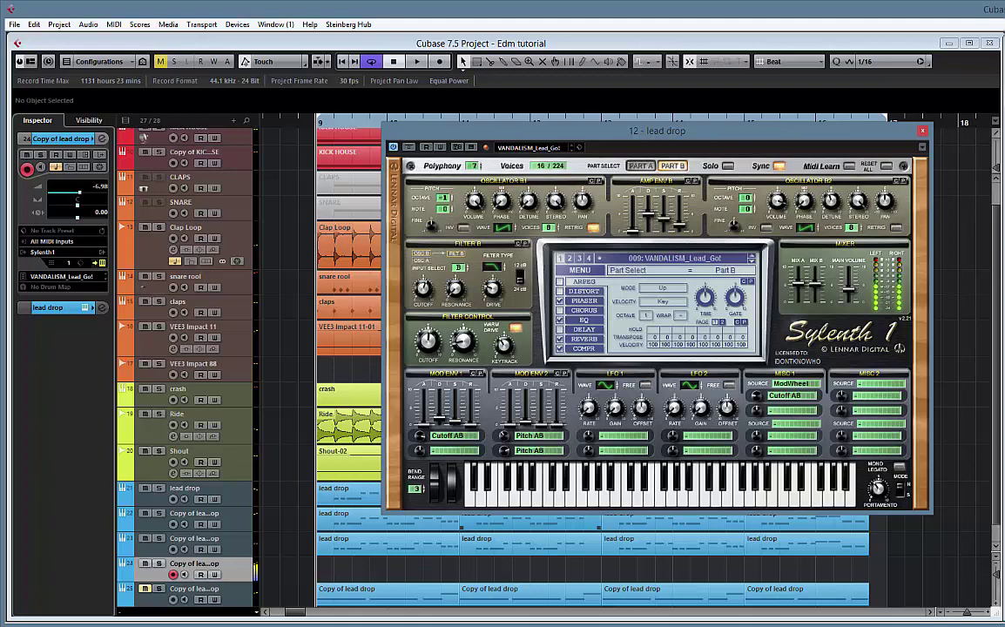
- Try the lead over the looped drop, then record its MIDI part from bar 9 to bar 17 on the armed track
key(space)
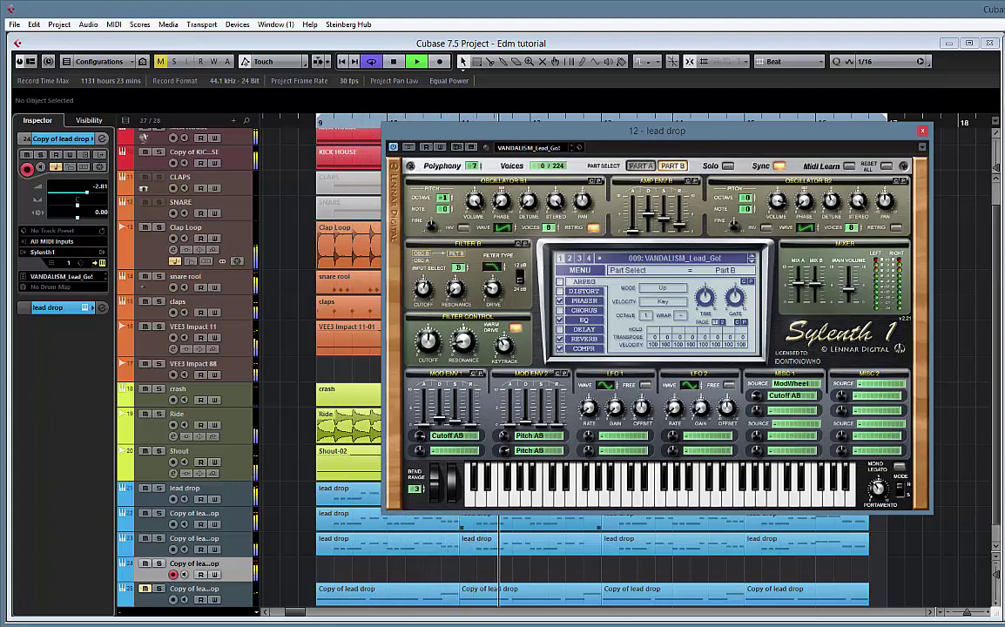
key(space)
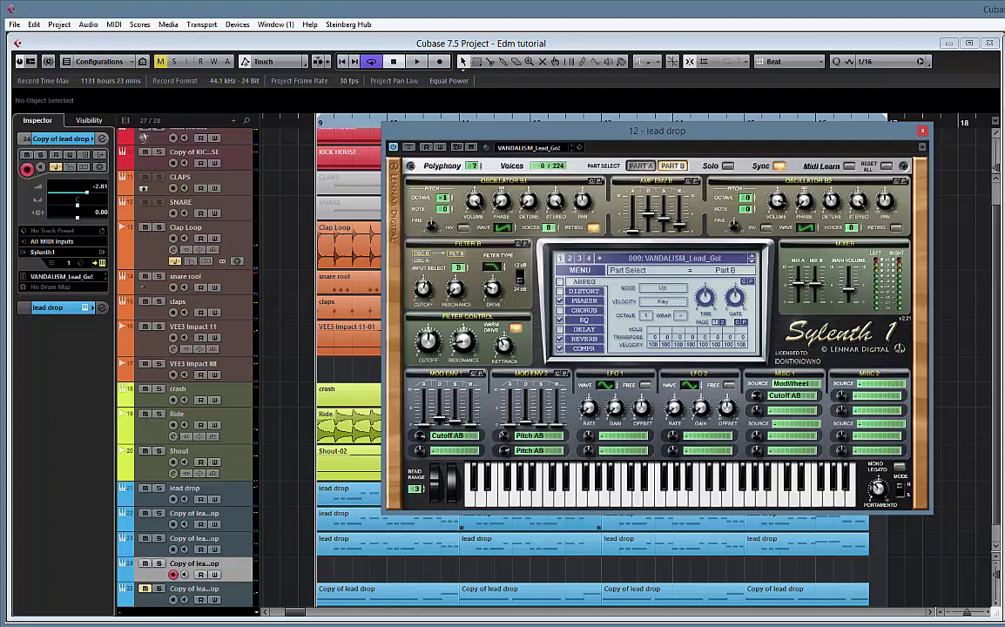
key(KP_Multiply)
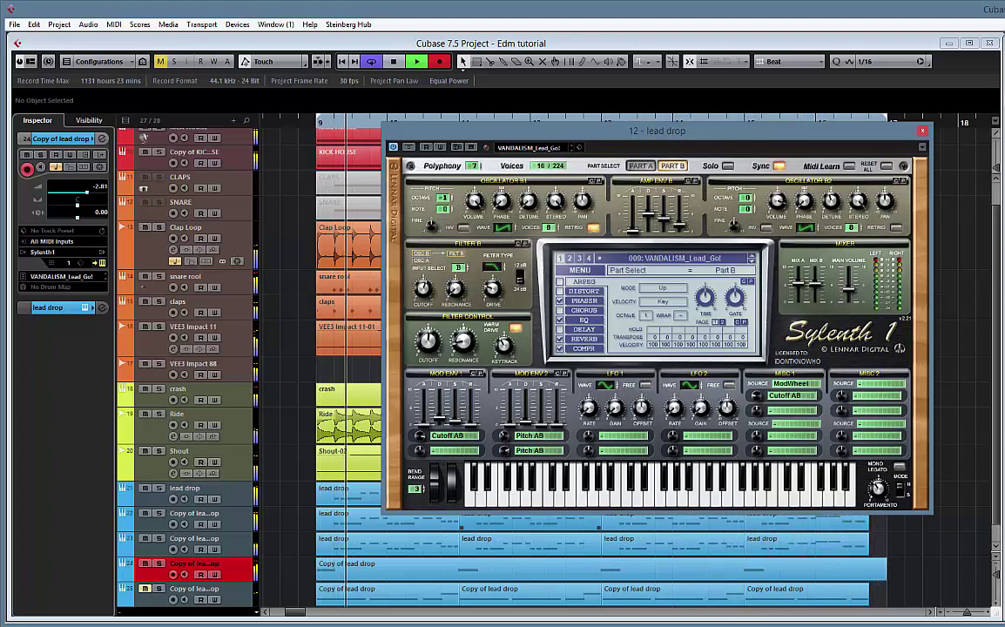
key(KP_Multiply)
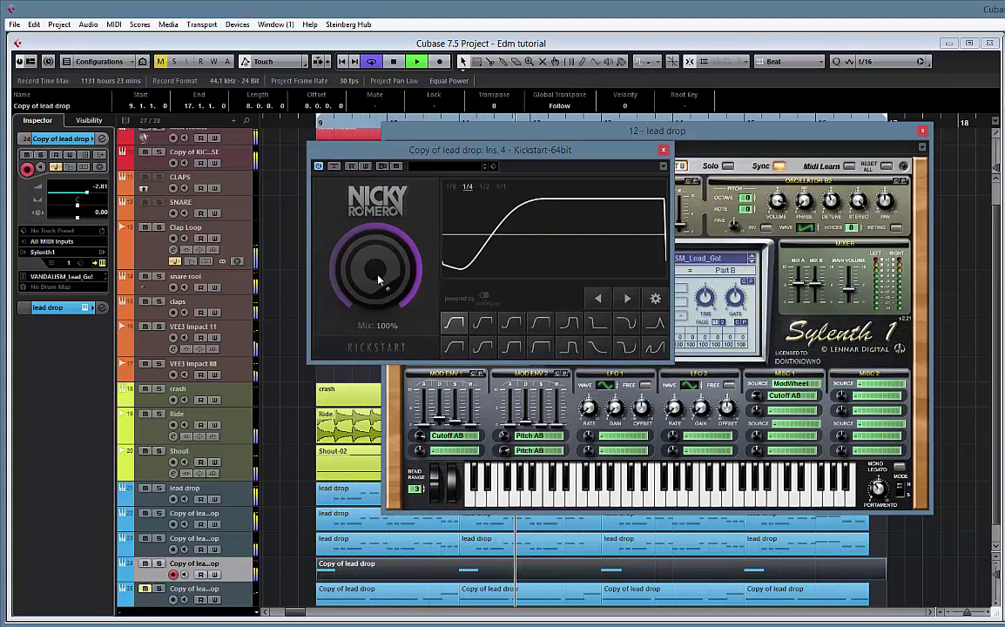
- Set the Kickstart mix on the newly recorded lead track to 73%, close the plug-in and stop playback
mouse_move(378, 279)
mouse_down()
mouse_move(371, 303)
mouse_move(378, 262)
mouse_move(378, 276)
mouse_up()
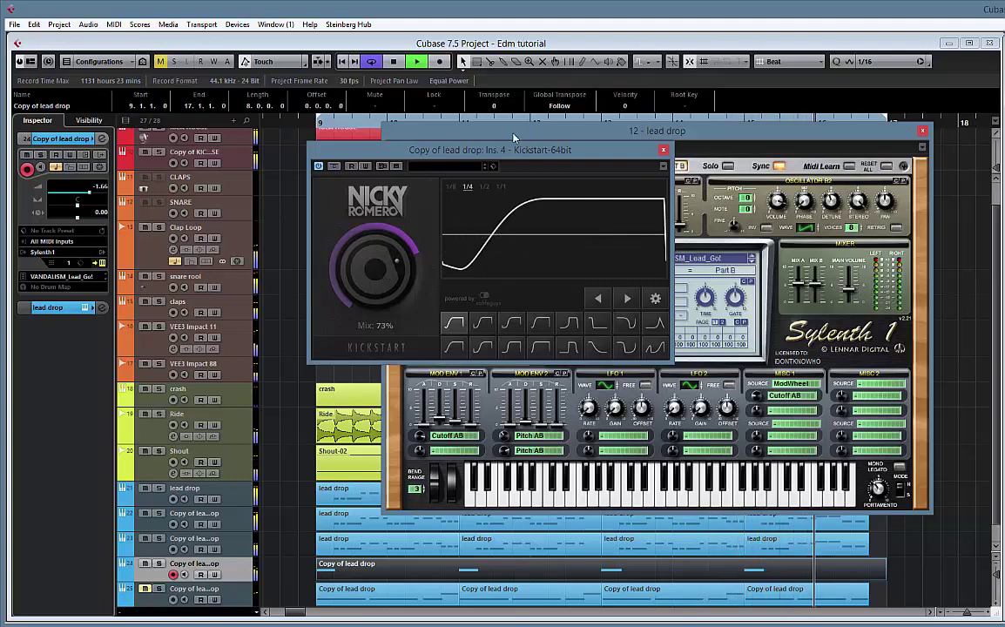
click(663, 150)
key(space)
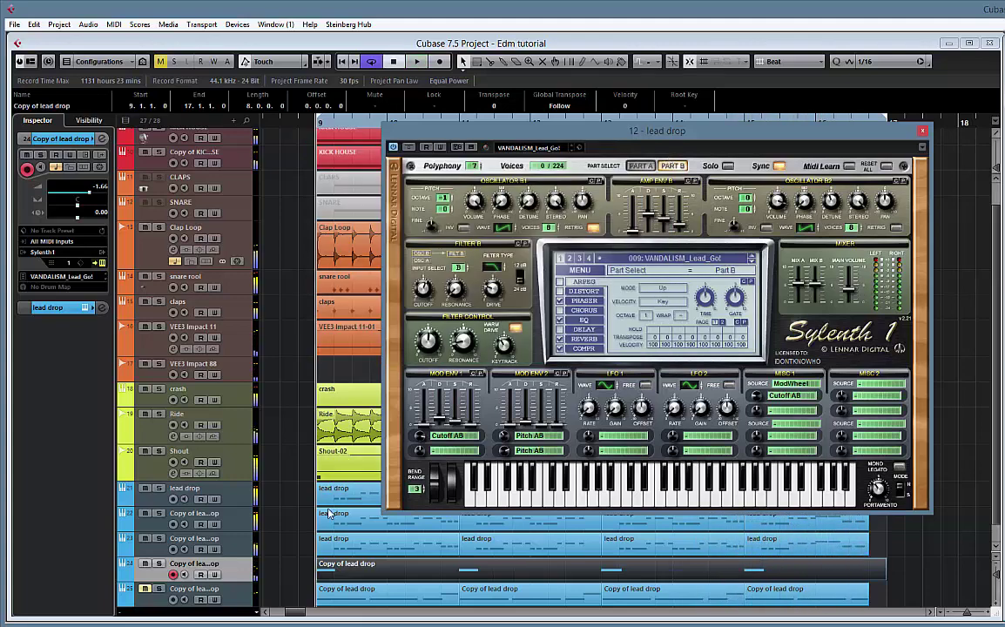
right_click(243, 571)
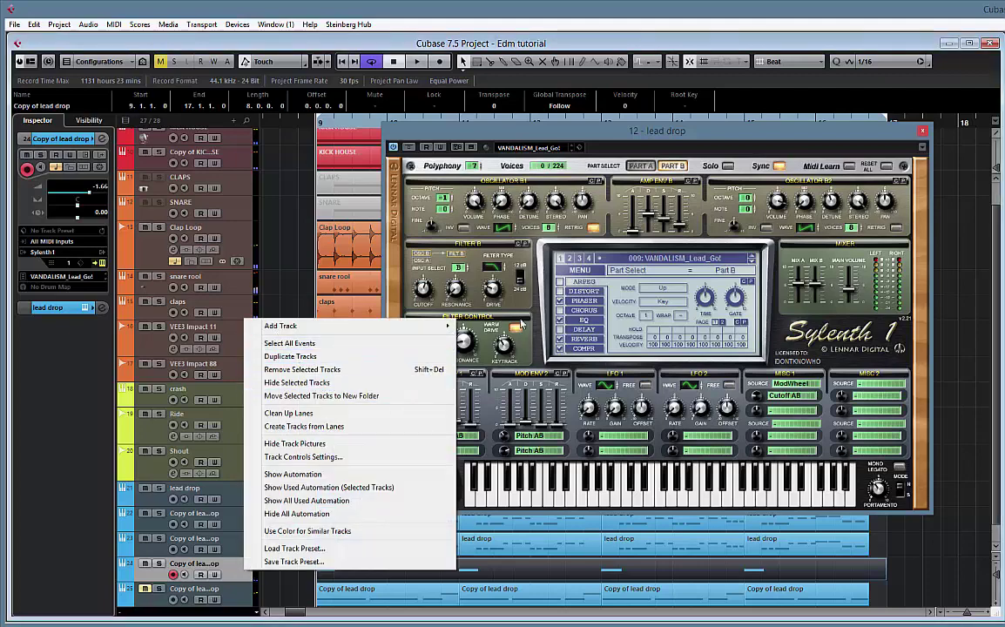
click(564, 134)
key(ctrl+s)
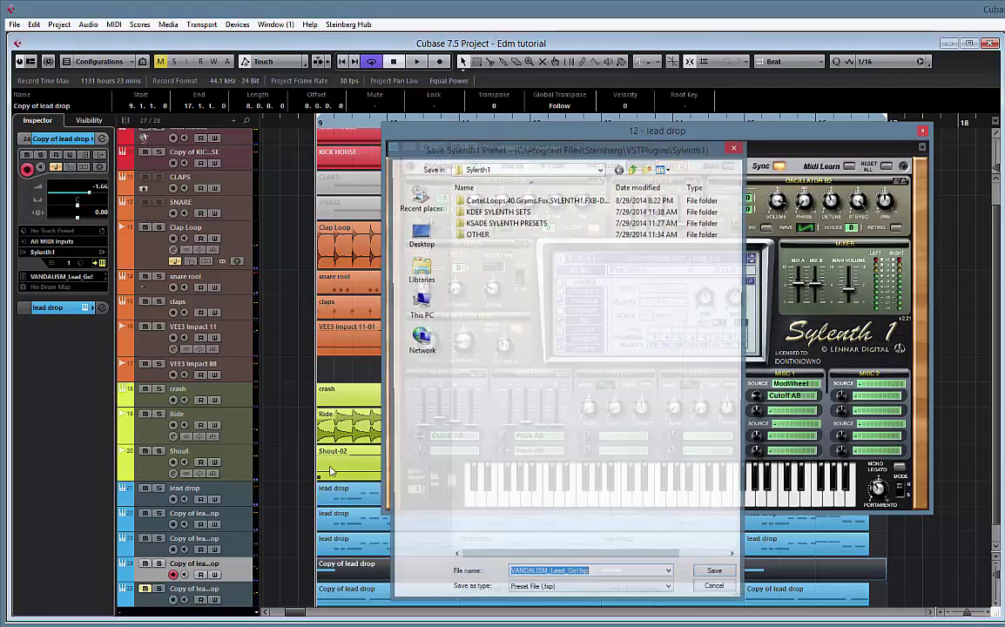
click(716, 592)
- Close the Sylenth1 window and add one instrument track with Massive as its instrument
click(922, 131)
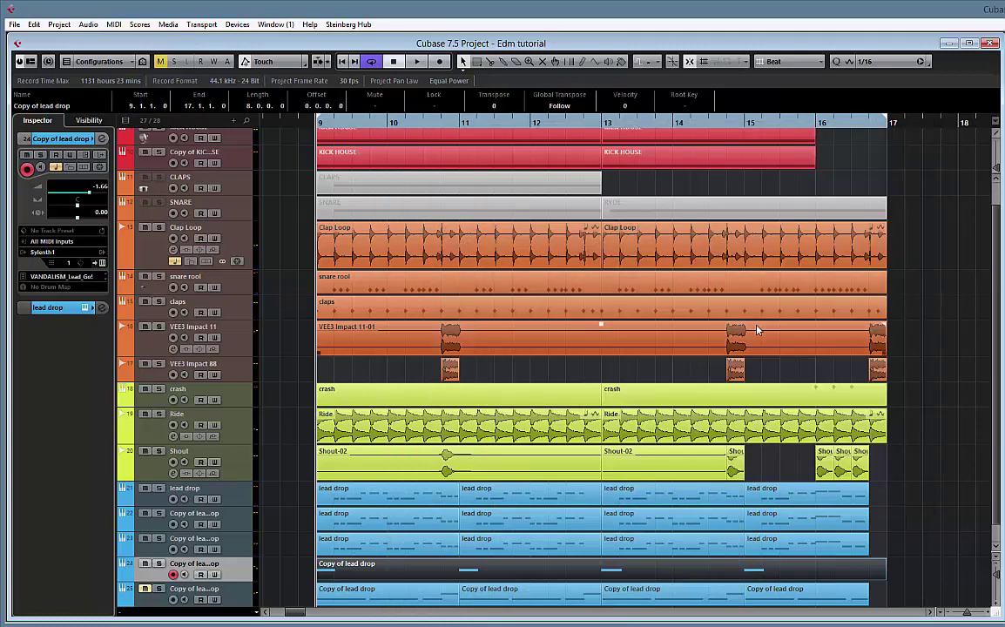
right_click(230, 570)
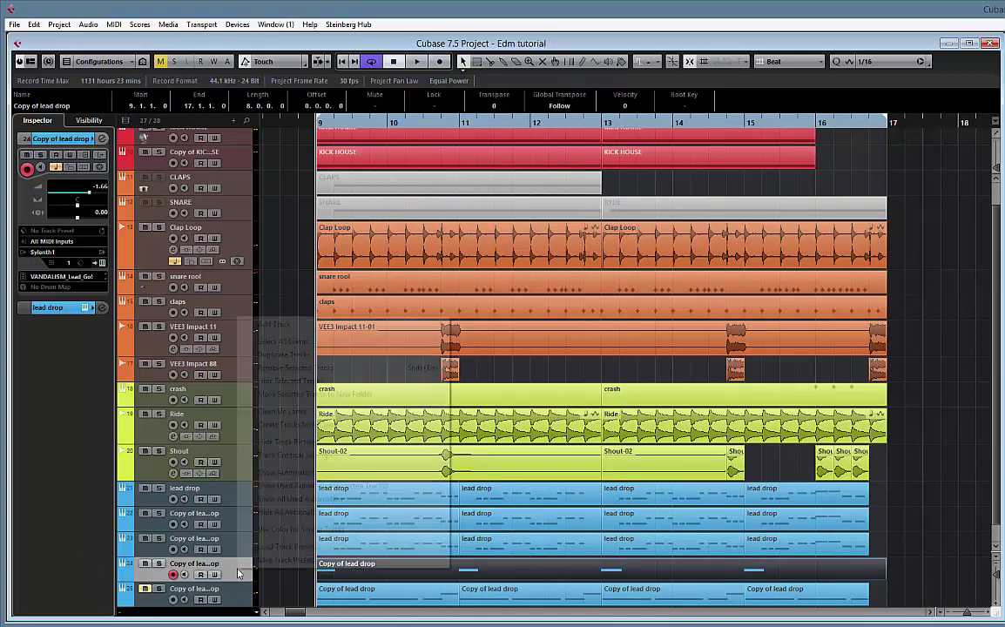
click(458, 337)
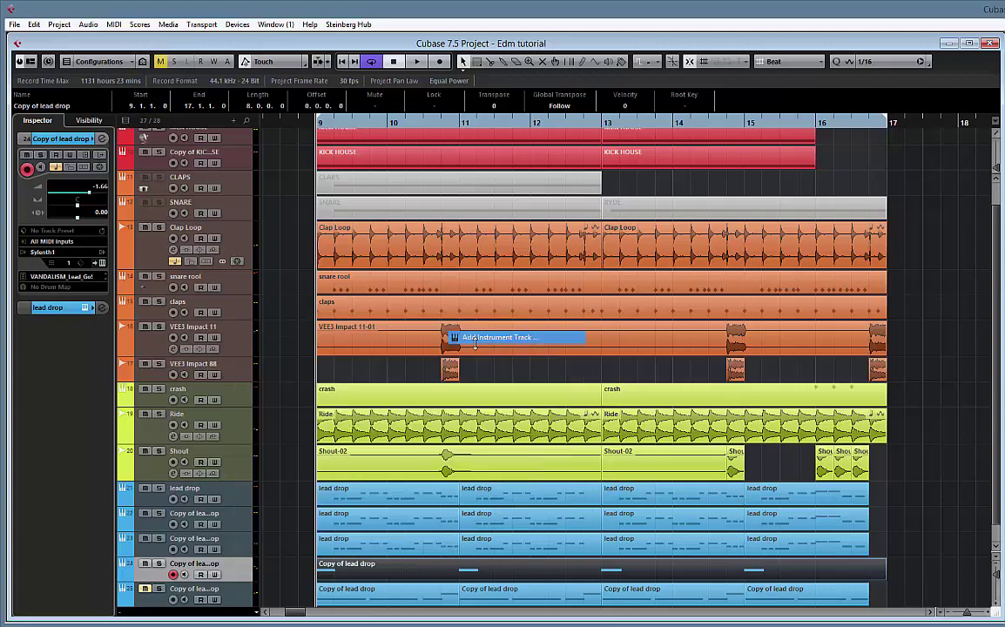
click(479, 326)
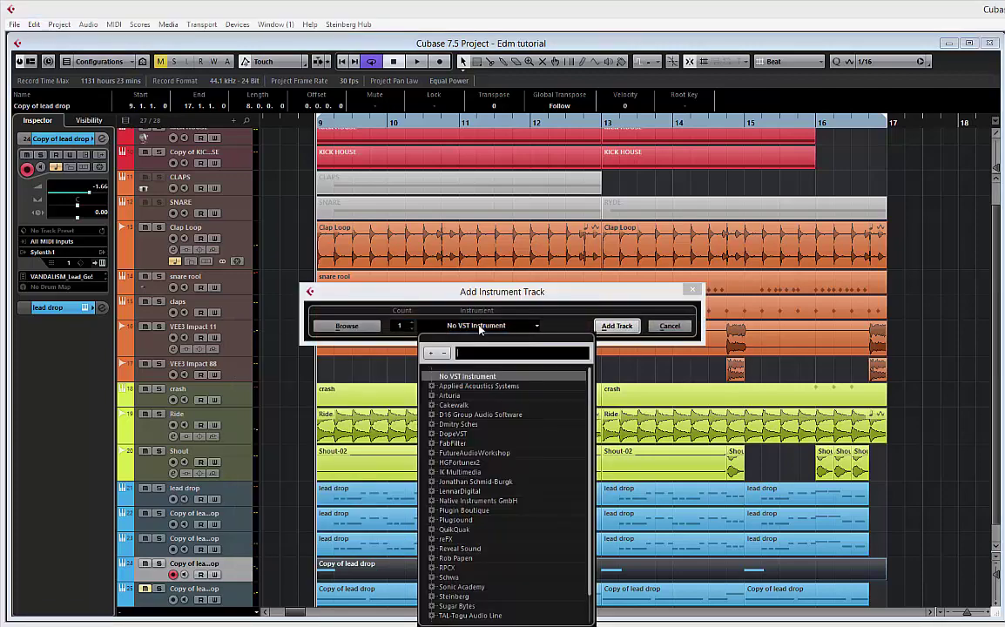
text(mass)
key(Return)
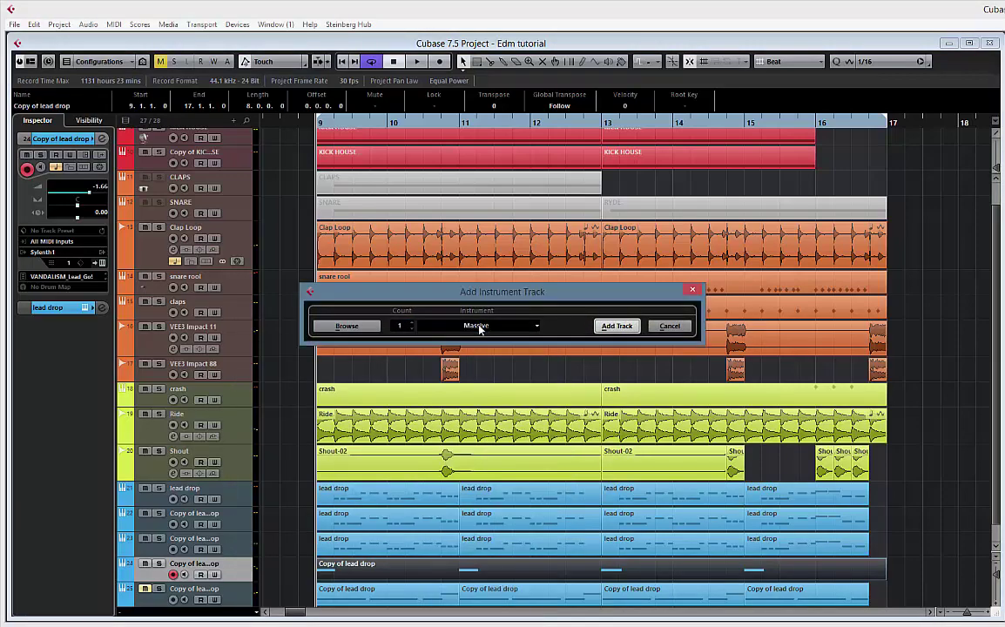
click(617, 327)
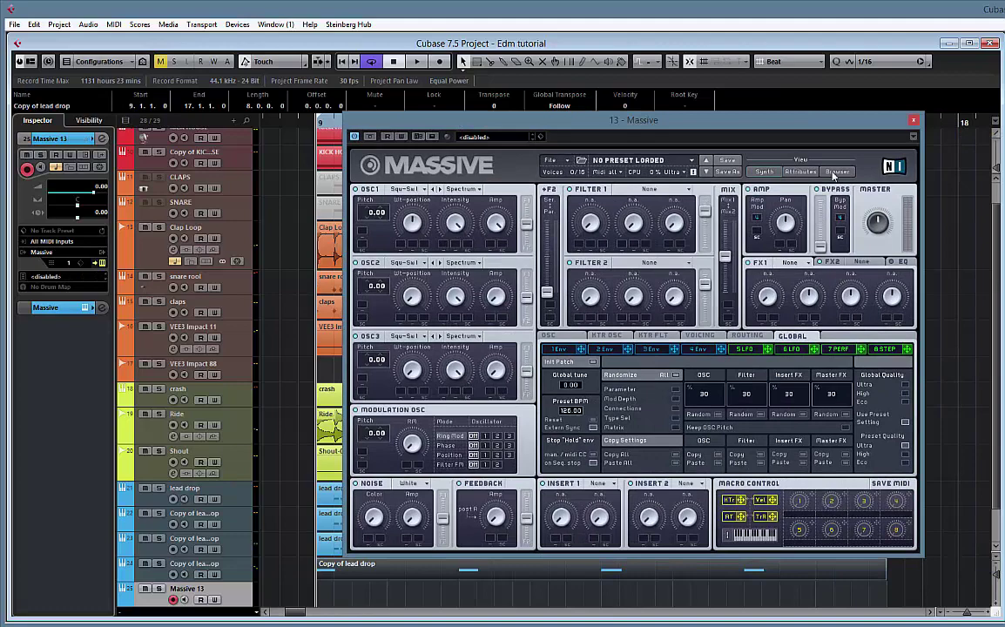
- Show Massive's sound browser and load the BS_All Of You preset
click(836, 172)
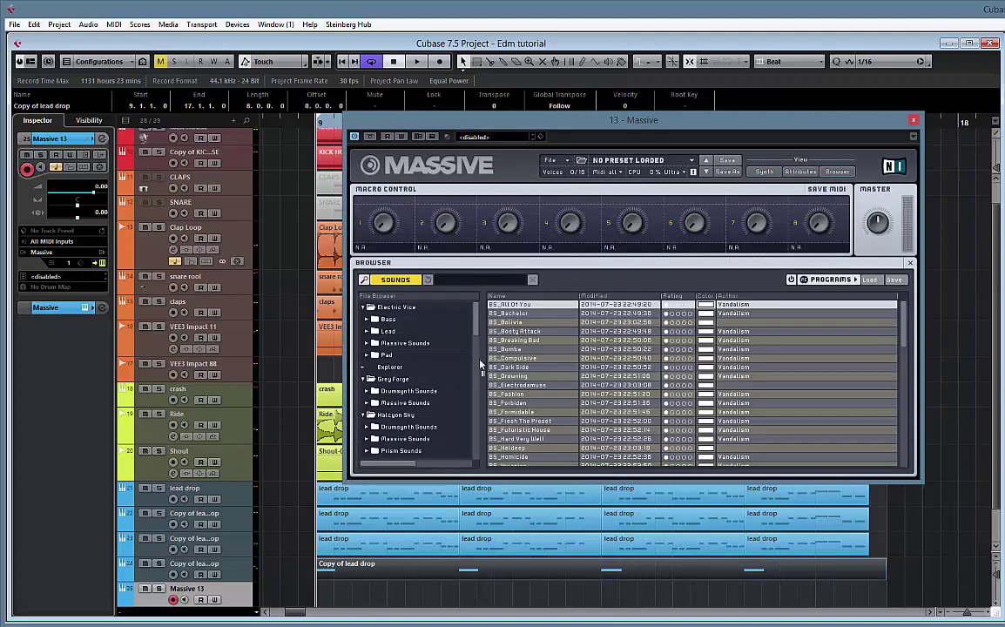
mouse_move(477, 337)
mouse_down()
mouse_move(474, 419)
mouse_move(475, 346)
mouse_up()
click(518, 305)
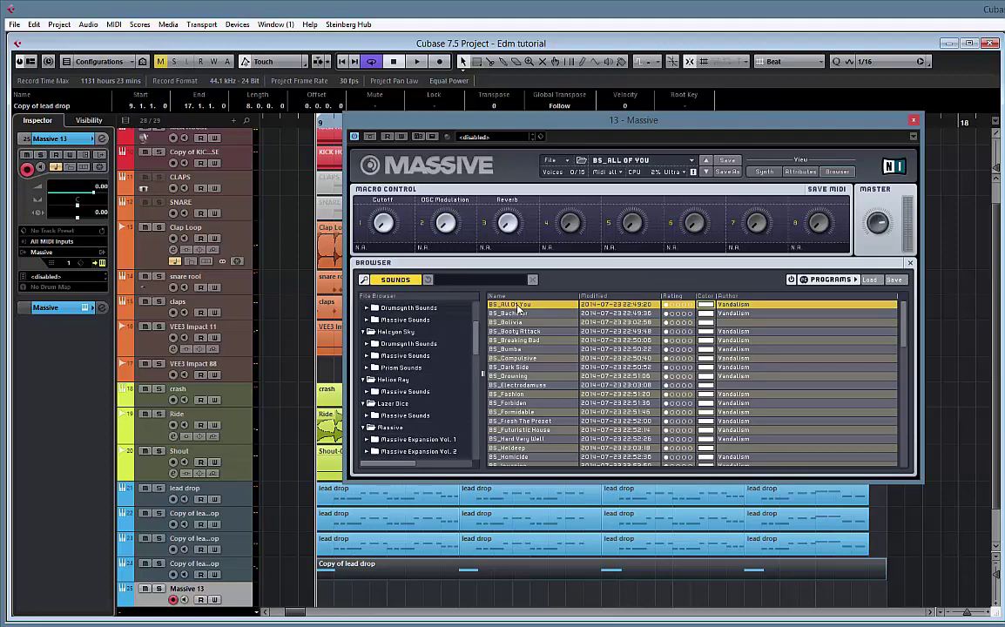
- Audition Massive's bass presets one by one from BS_Bachelor to BS_Compulsive
click(706, 172)
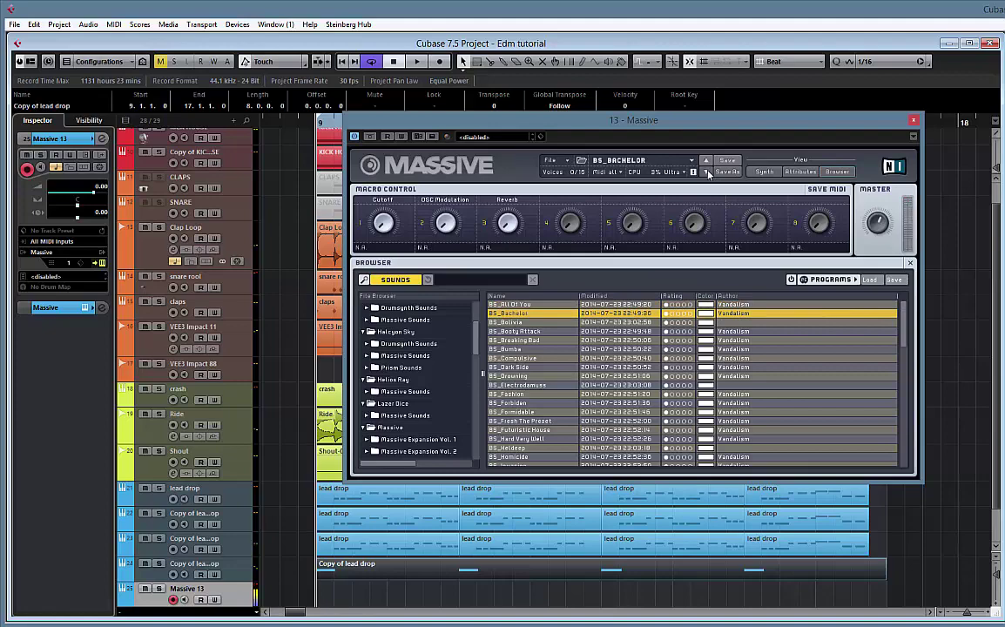
click(707, 173)
click(707, 172)
click(707, 172)
click(707, 173)
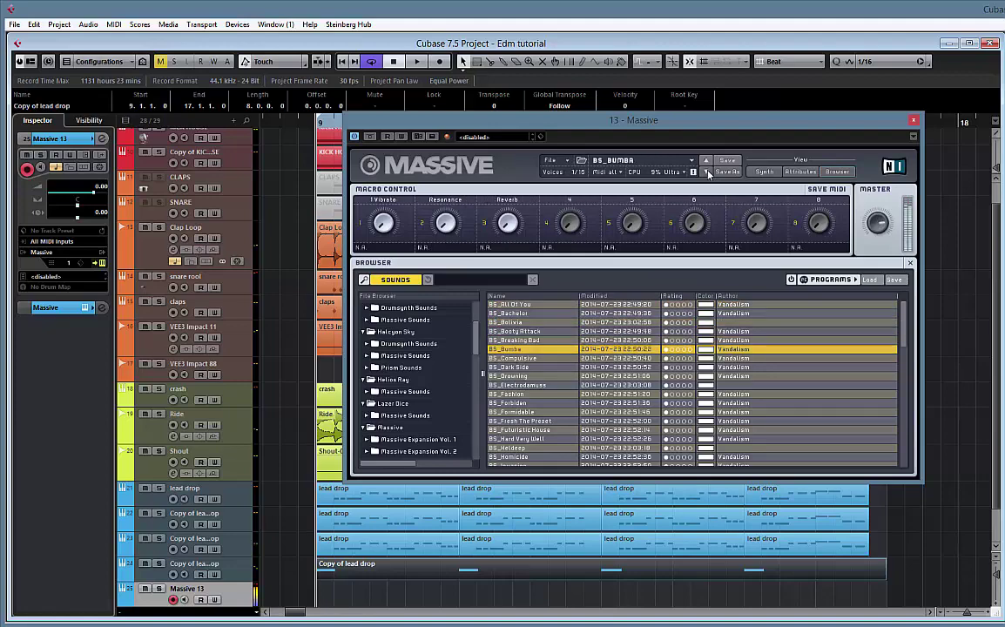
click(707, 172)
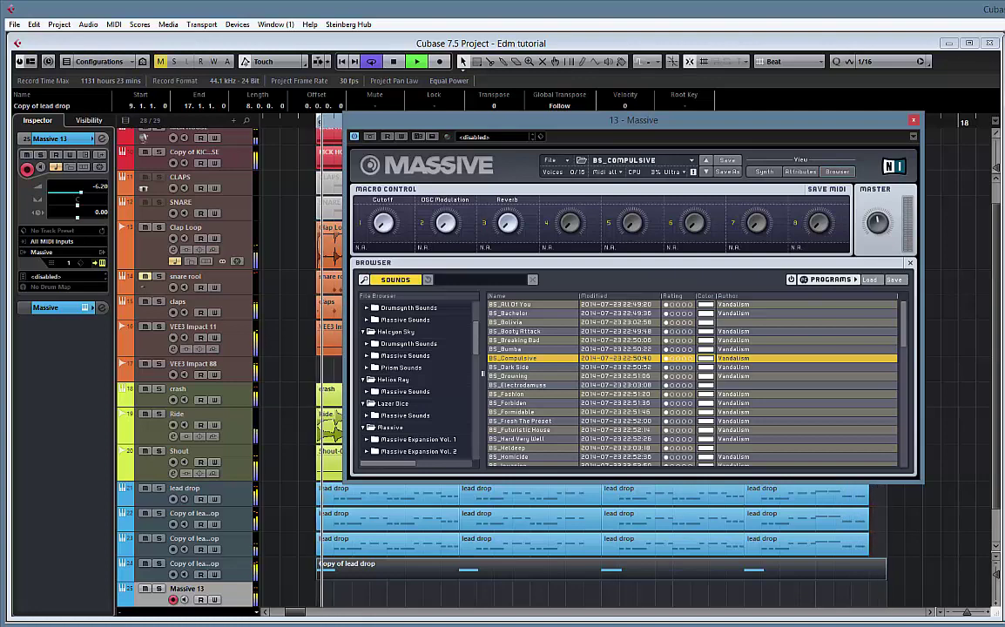
- Continue auditioning the bass presets from BS_Dark Side through BS_Homicide in Massive
click(705, 171)
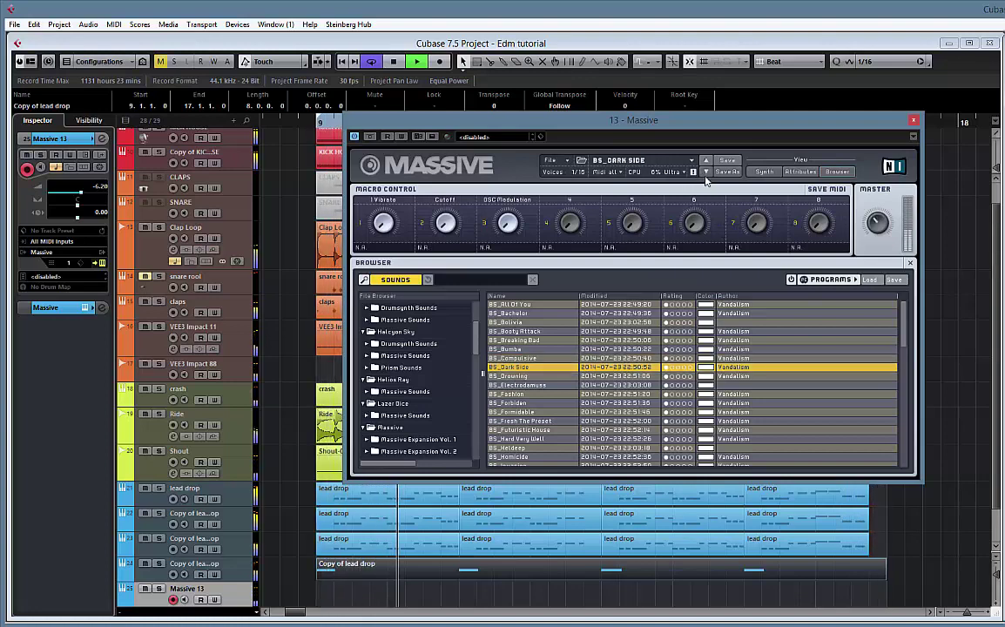
click(705, 172)
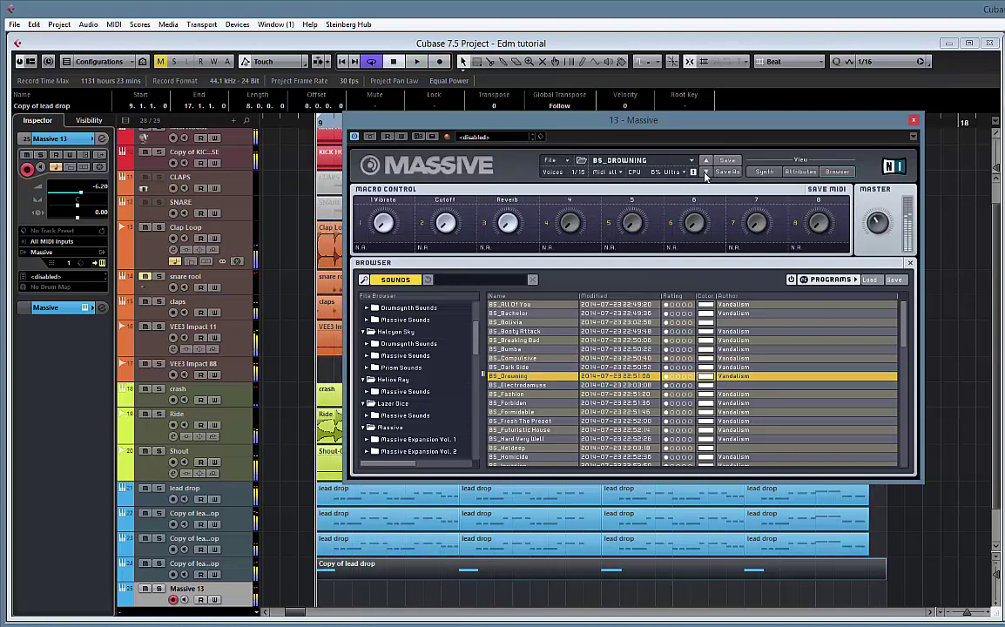
click(705, 172)
click(706, 172)
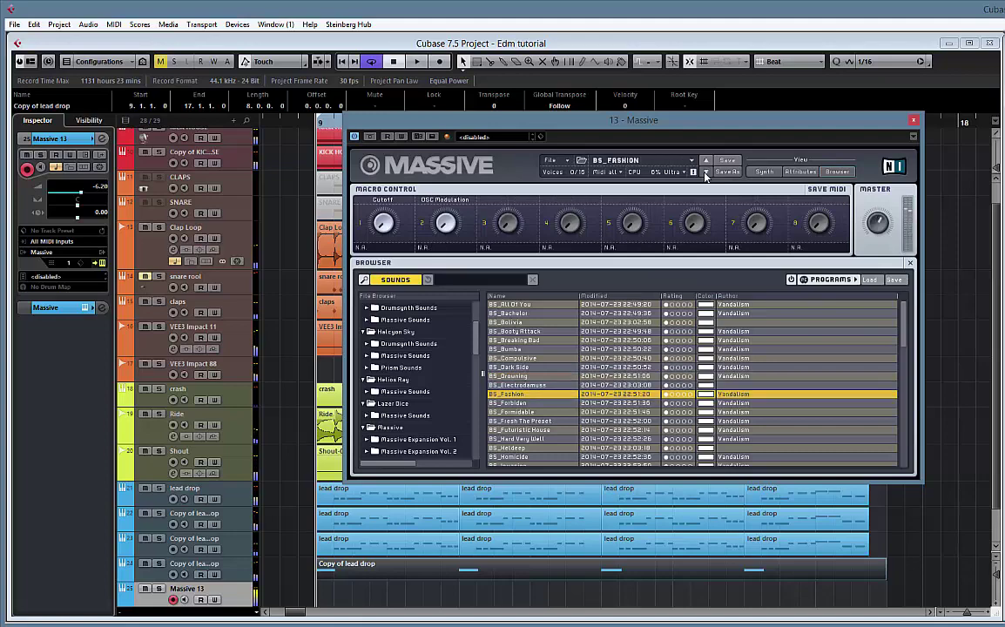
click(705, 172)
click(705, 172)
click(705, 172)
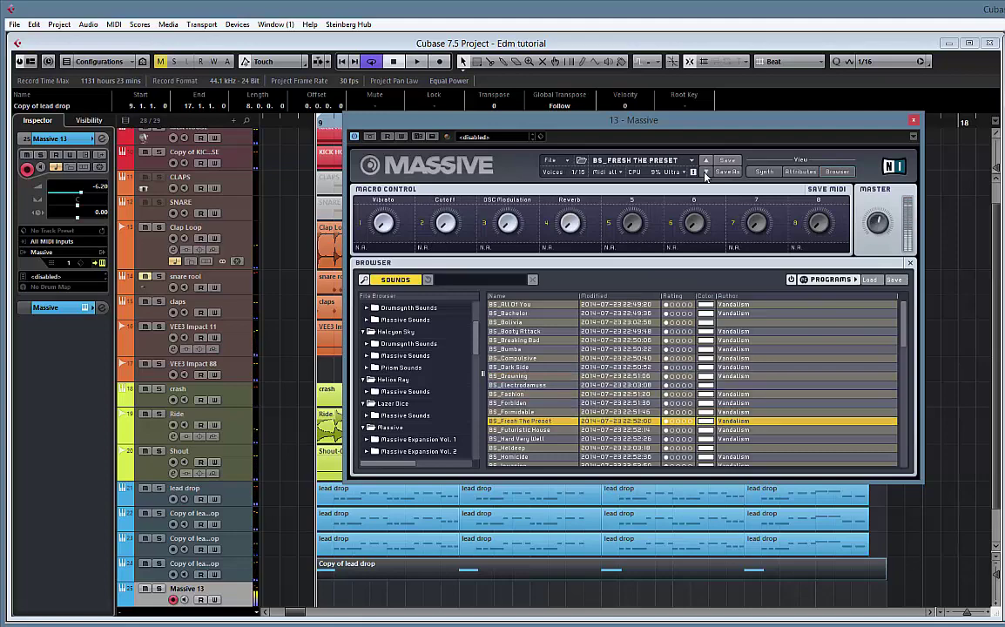
click(705, 172)
click(705, 173)
click(705, 172)
click(705, 173)
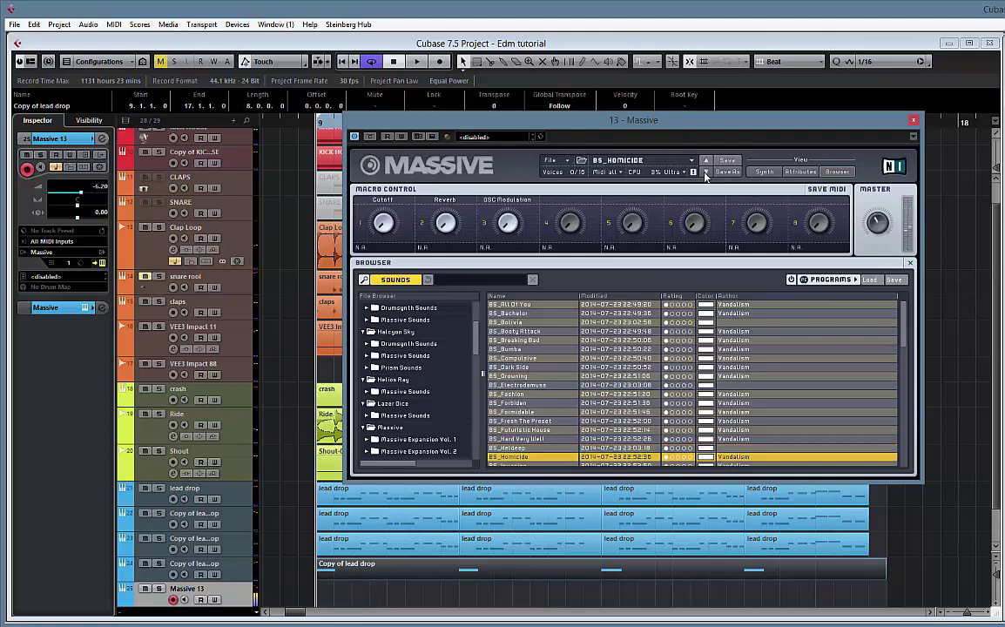
- Skip one preset ahead, return to BS_Homicide and test it over the looped drop
click(705, 172)
click(706, 162)
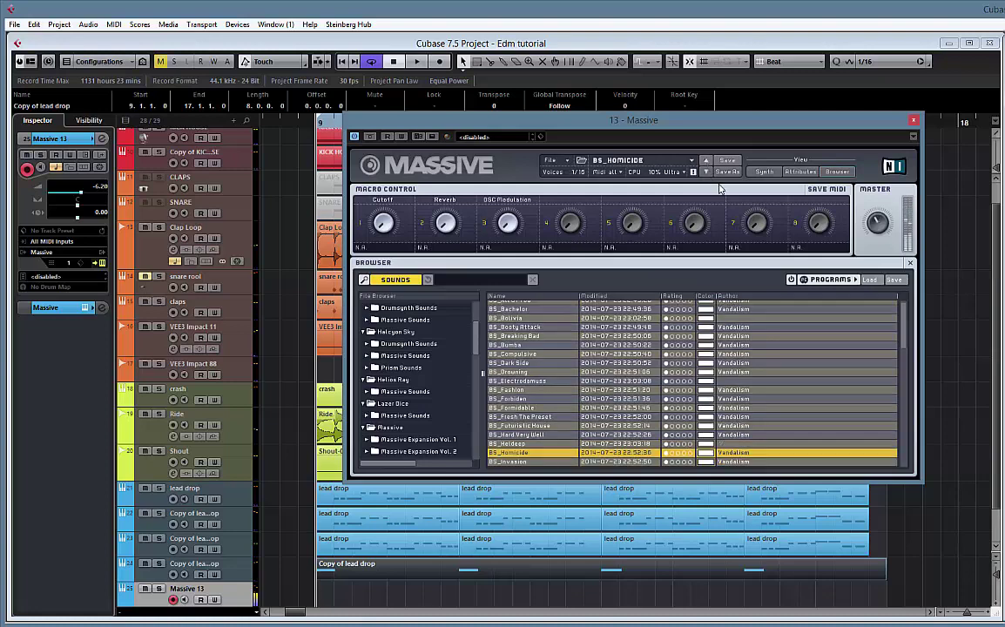
key(space)
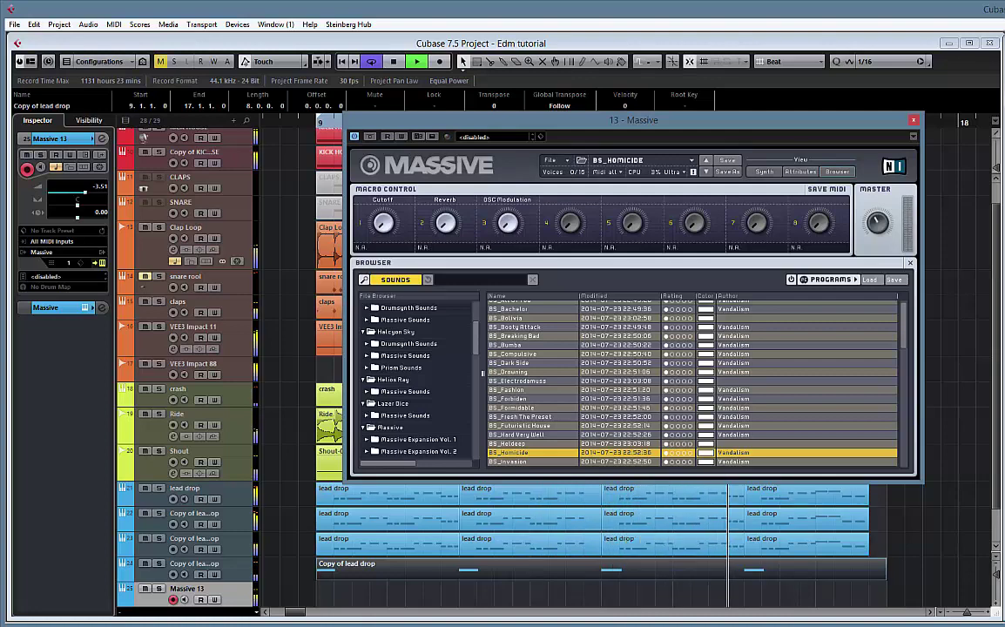
key(space)
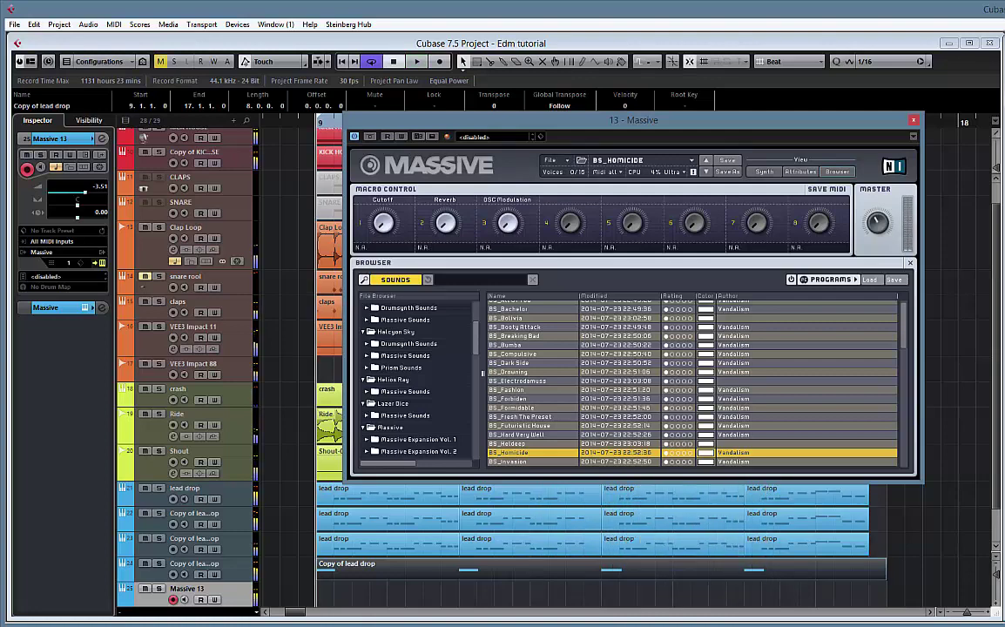
- Audition Massive's bass presets from BS_Invasion through BS_Monster Beat, starting the looped drop underneath
click(706, 171)
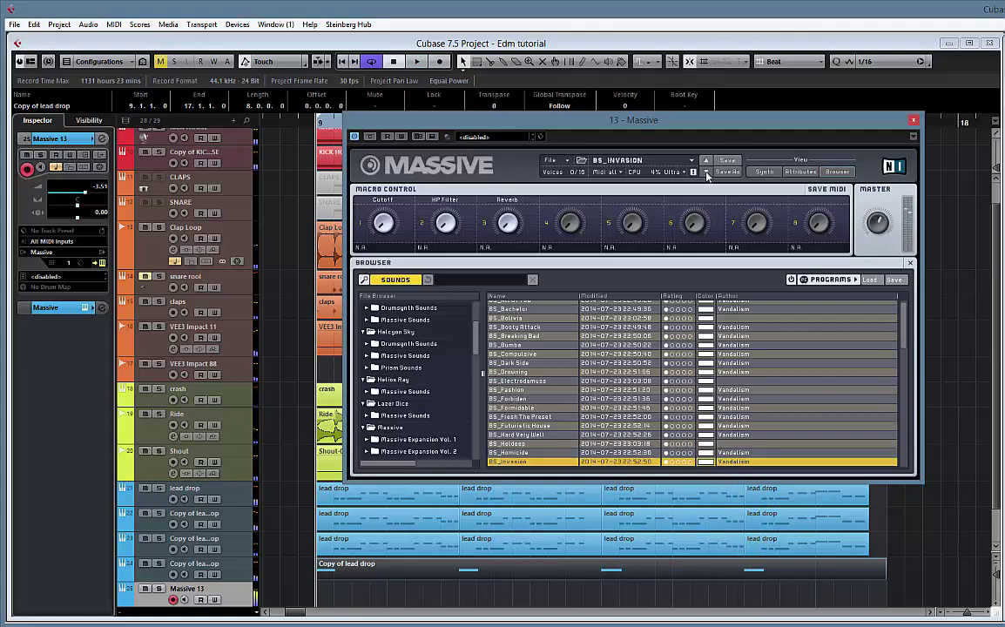
click(706, 172)
key(space)
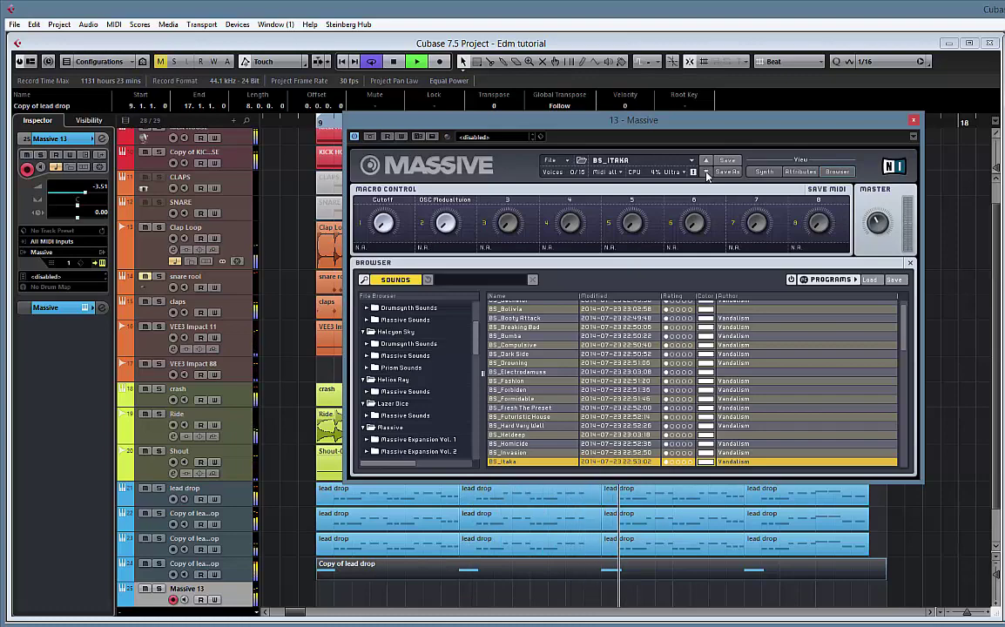
click(706, 173)
click(706, 173)
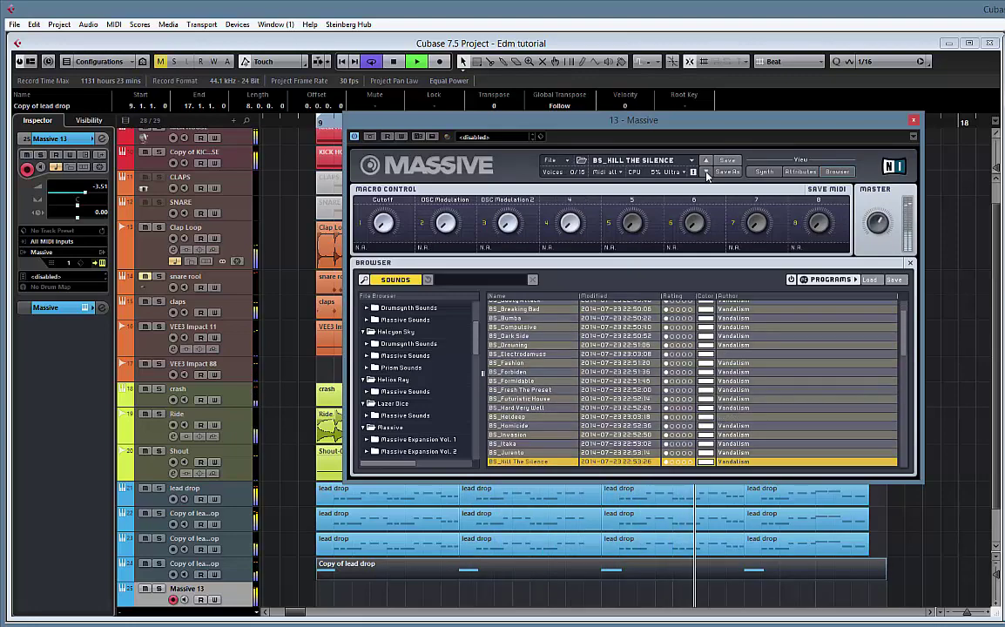
click(707, 172)
click(706, 173)
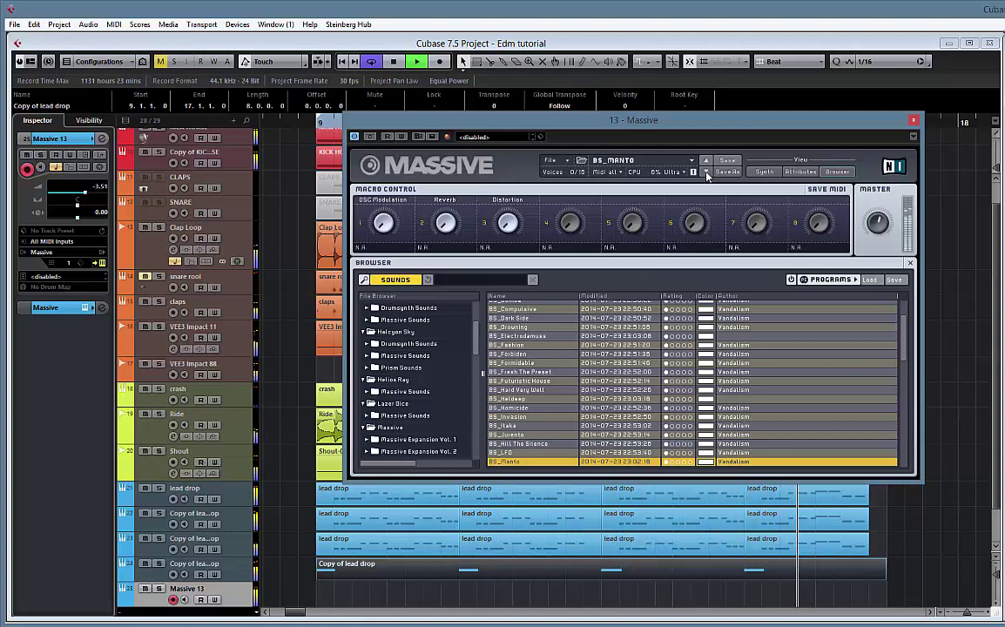
click(706, 173)
click(706, 173)
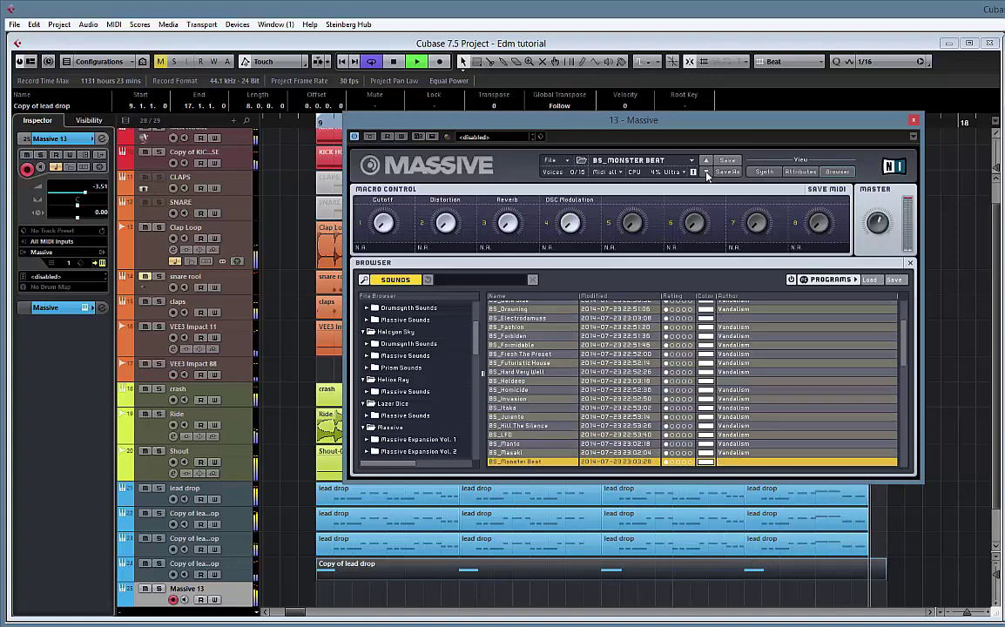
- Continue auditioning the bass presets from BS_Neladia through BS_Smooth over the looped drop
click(706, 172)
click(706, 172)
click(706, 172)
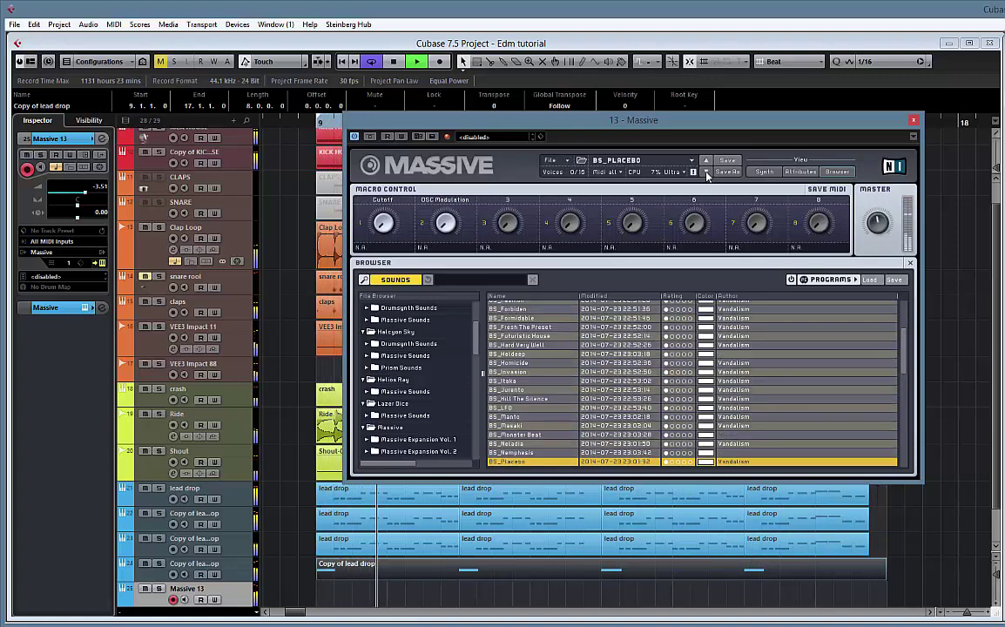
click(706, 172)
click(706, 172)
click(707, 173)
click(706, 172)
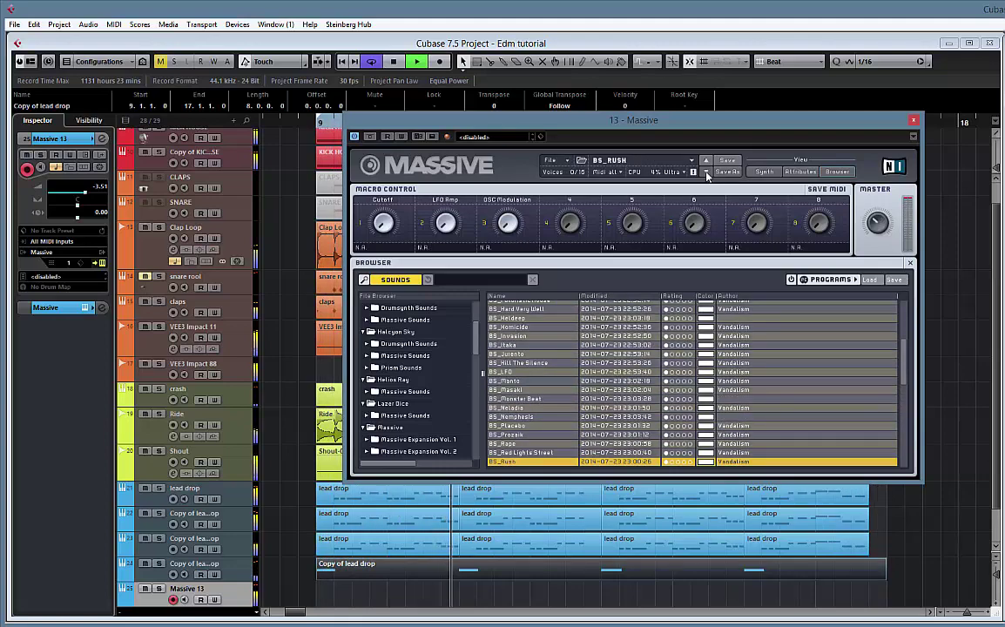
click(706, 172)
click(706, 172)
click(706, 172)
click(706, 172)
click(706, 173)
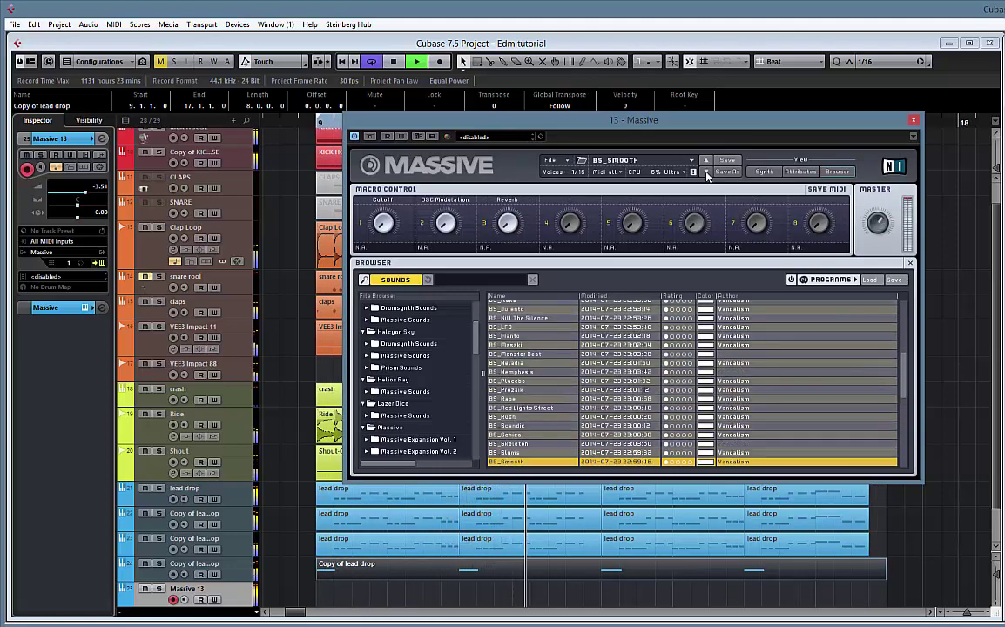
- Step through the remaining bass presets from BS_Spartans, load BS_Wiggle and replay the looped drop with it
click(706, 173)
click(706, 172)
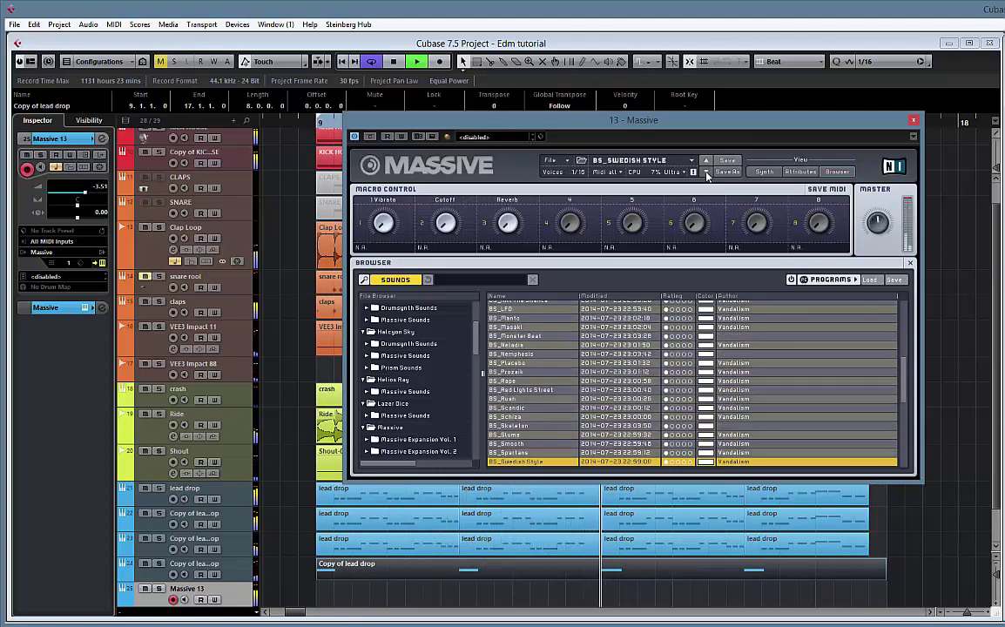
click(706, 172)
click(706, 172)
click(706, 172)
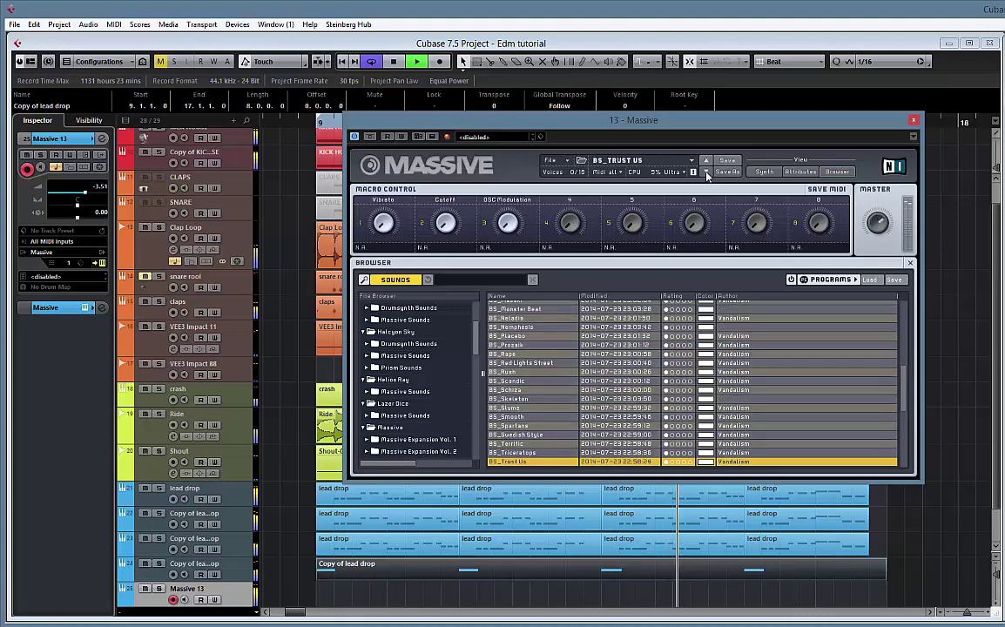
click(706, 172)
click(706, 173)
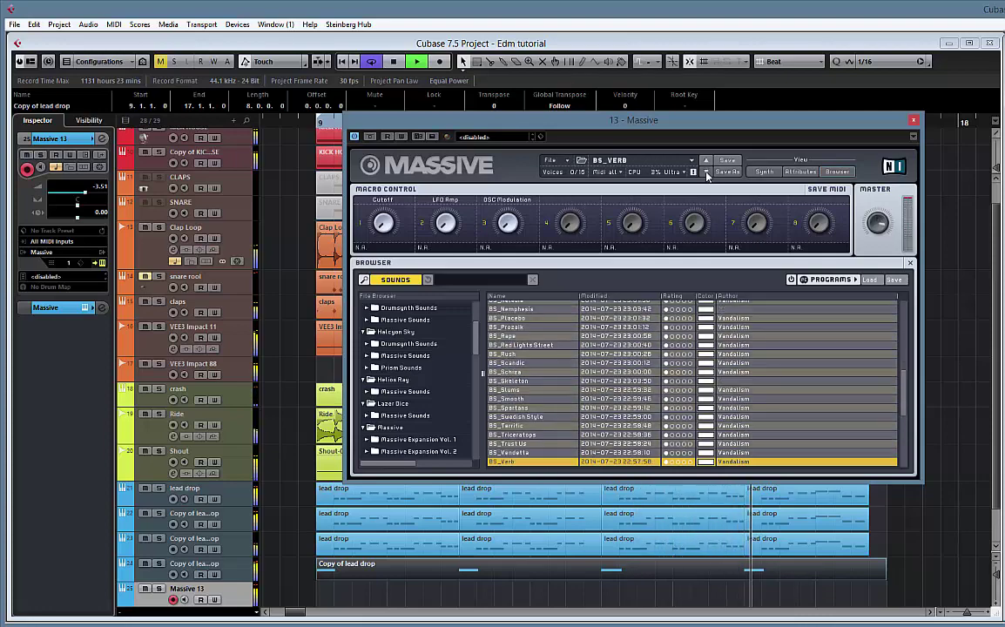
click(706, 173)
click(706, 173)
click(706, 173)
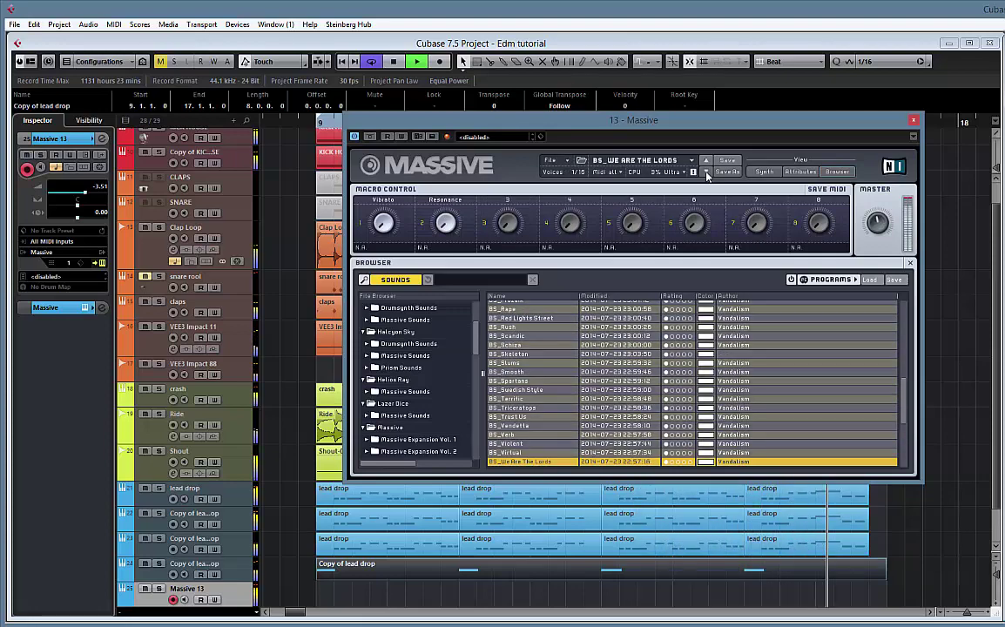
click(707, 172)
click(706, 173)
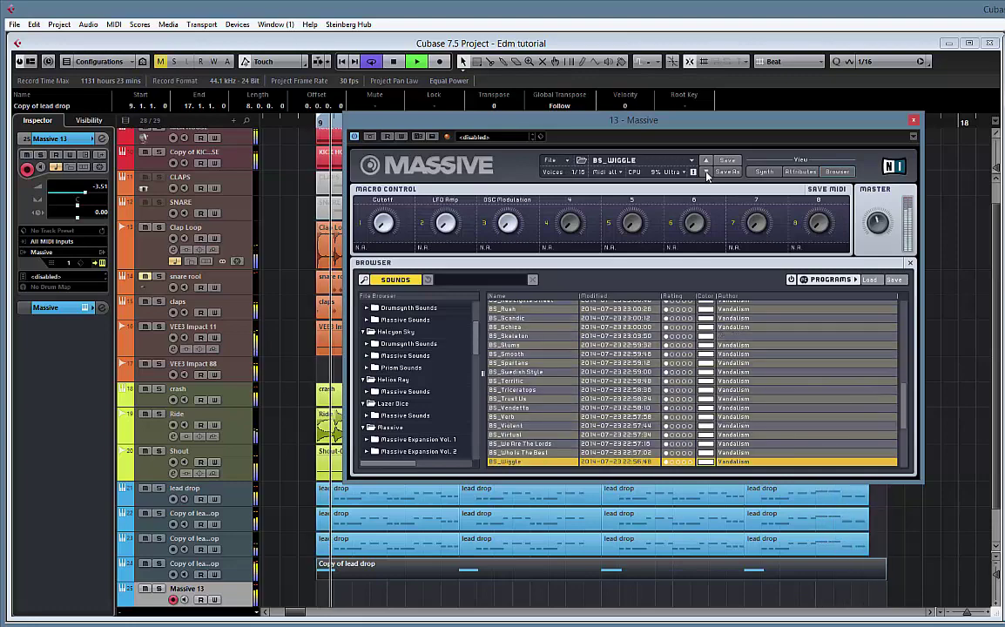
key(space)
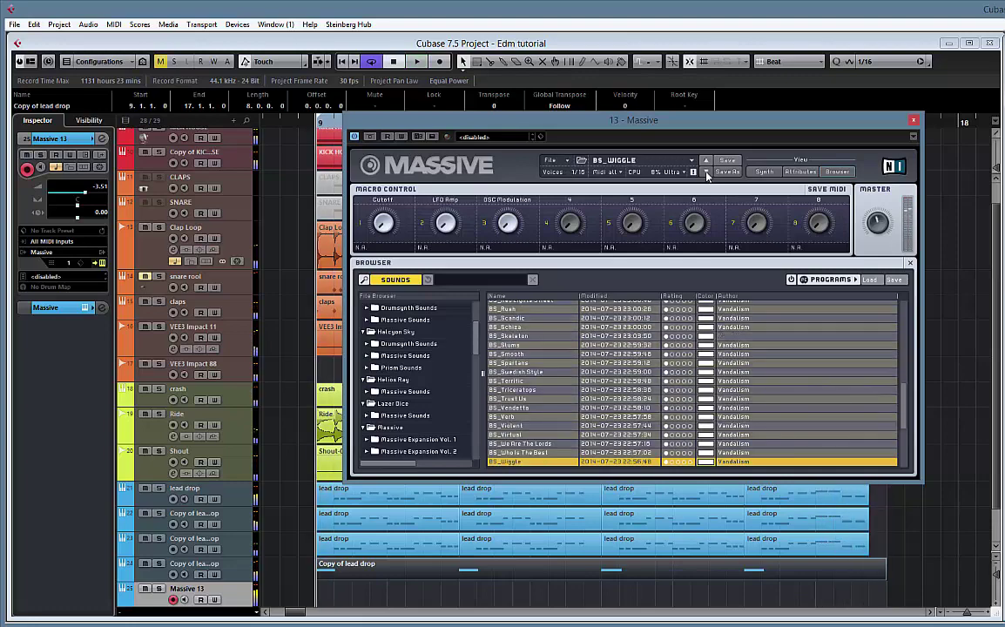
key(space)
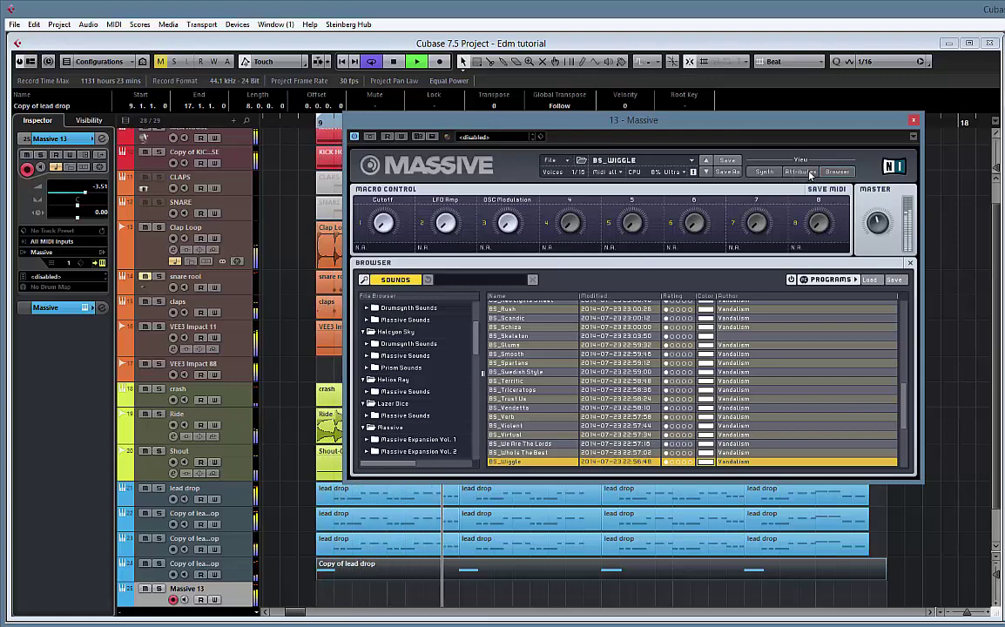
- Show the synth parameters and LFO 5 settings of BS_Wiggle, and set its FX1 effect to Dimension Expander
click(766, 171)
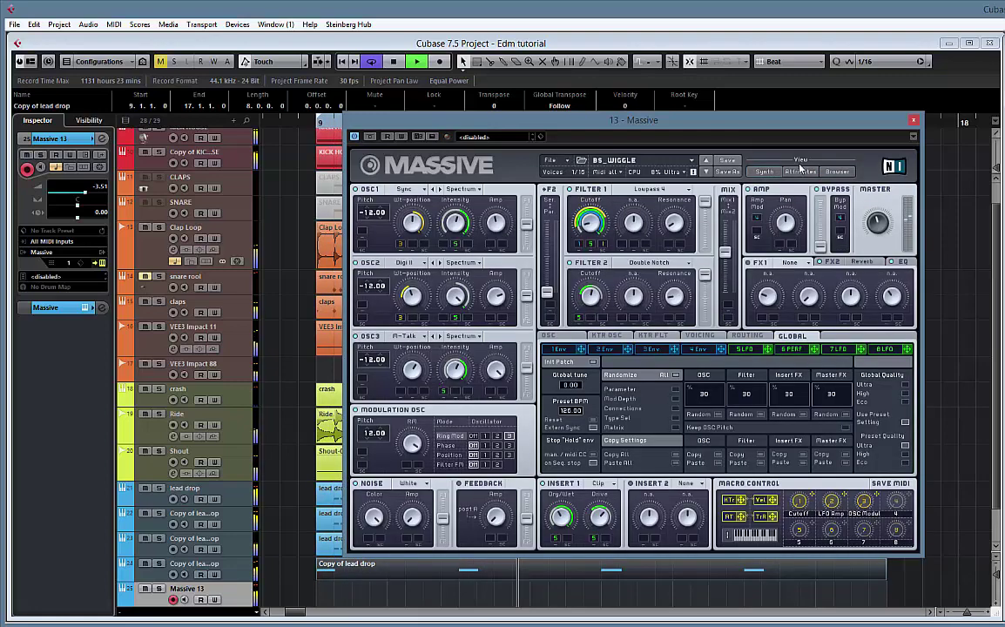
click(801, 170)
click(834, 171)
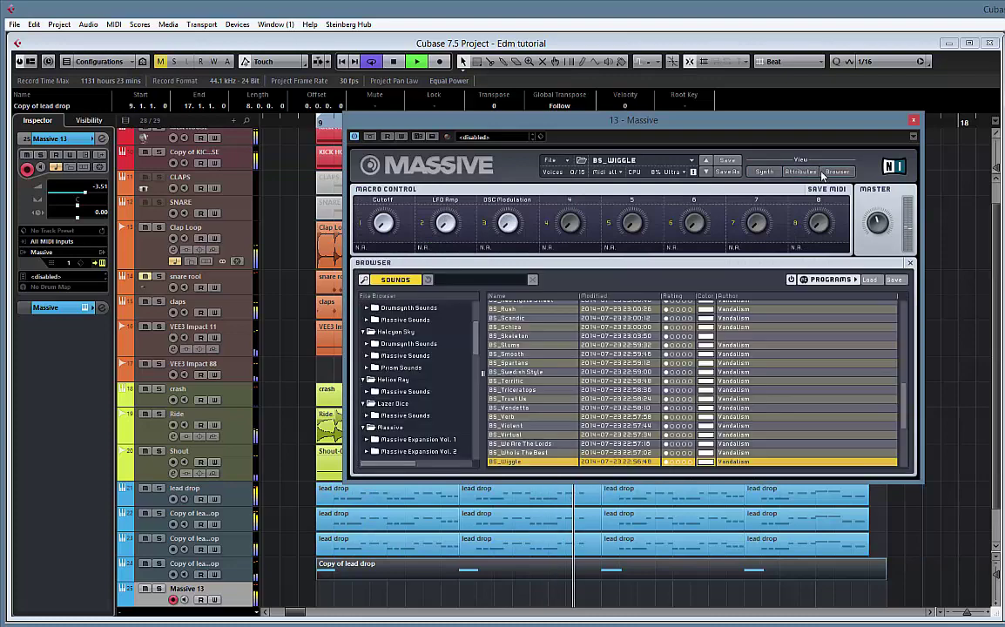
click(763, 171)
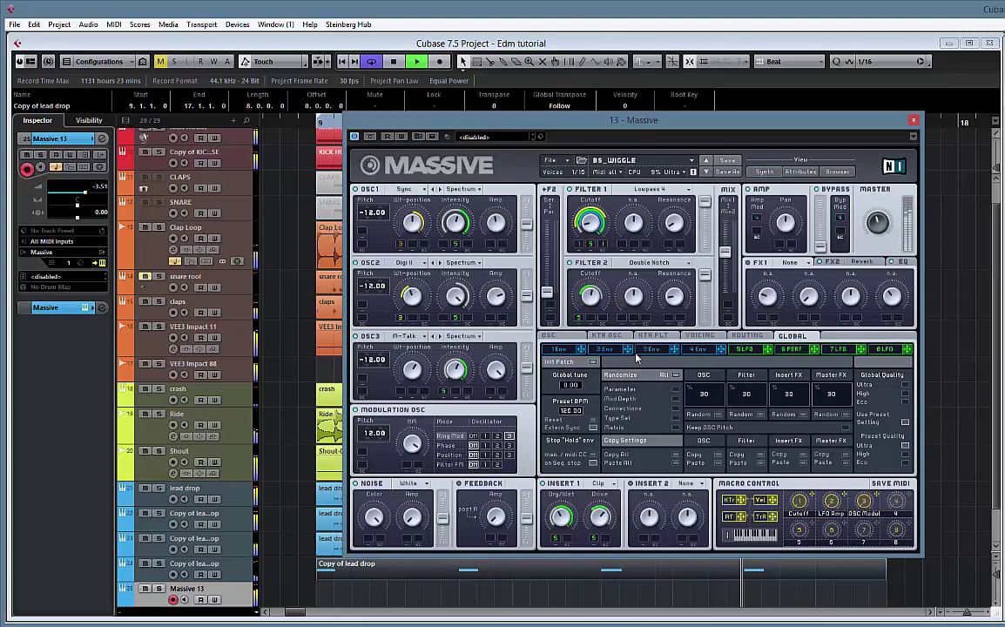
click(746, 349)
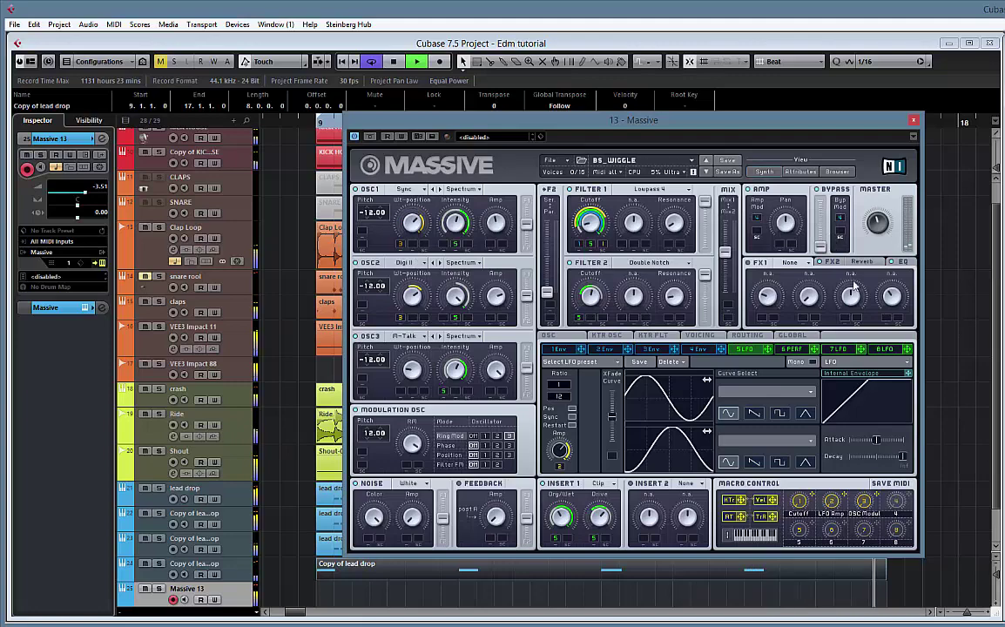
click(808, 263)
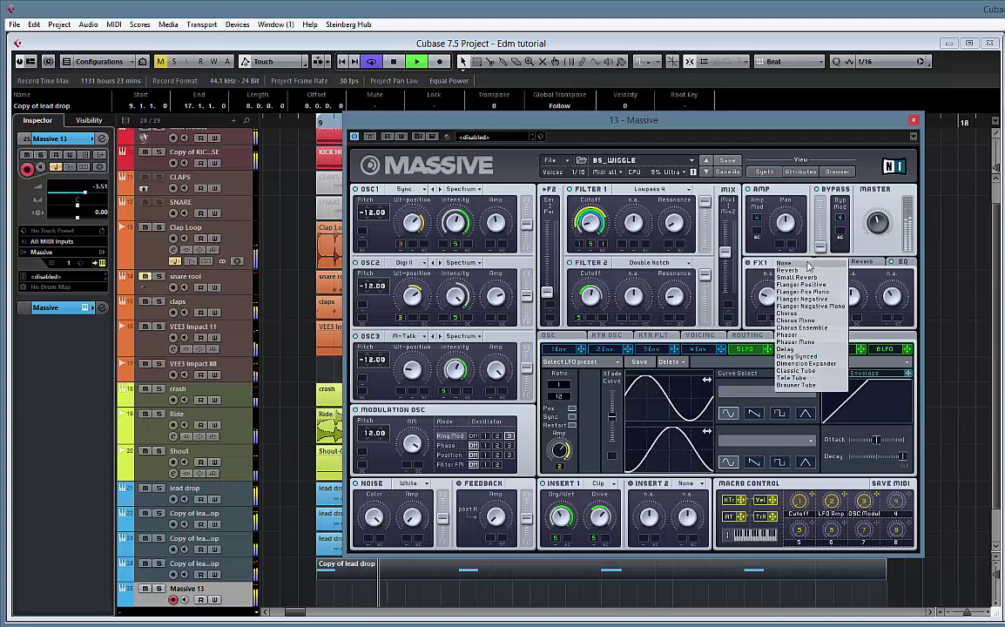
click(808, 363)
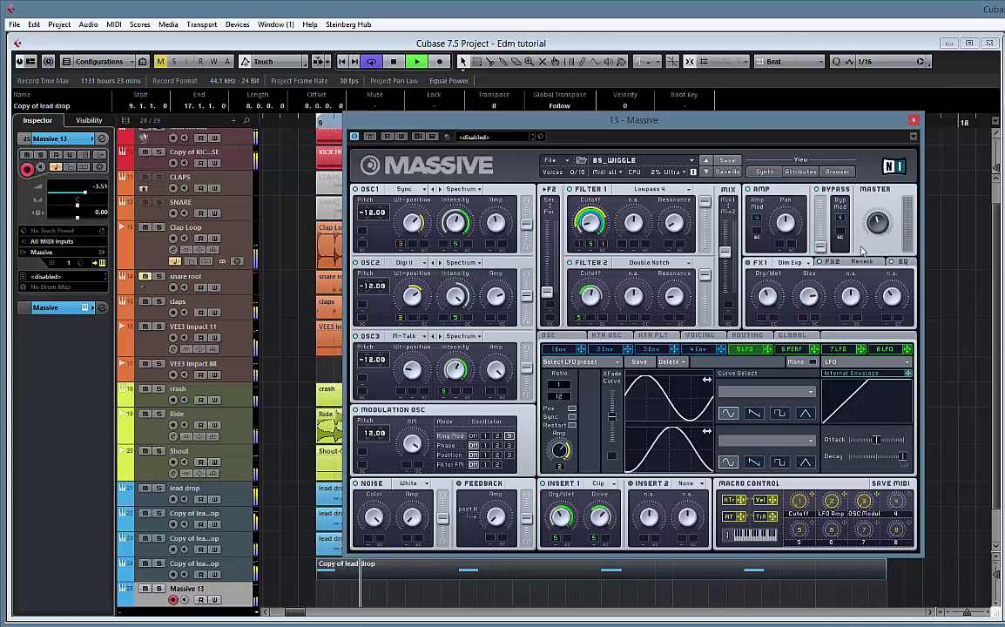
- Record a bass take with BS_Wiggle on the Massive 13 track over the drop, and delete the recorded part
key(KP_Multiply)
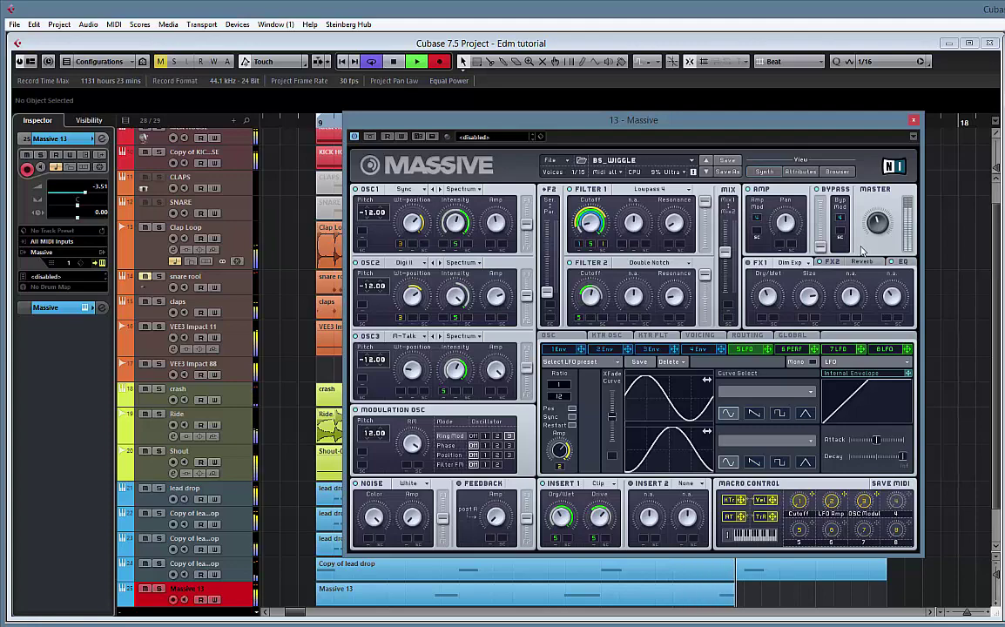
key(space)
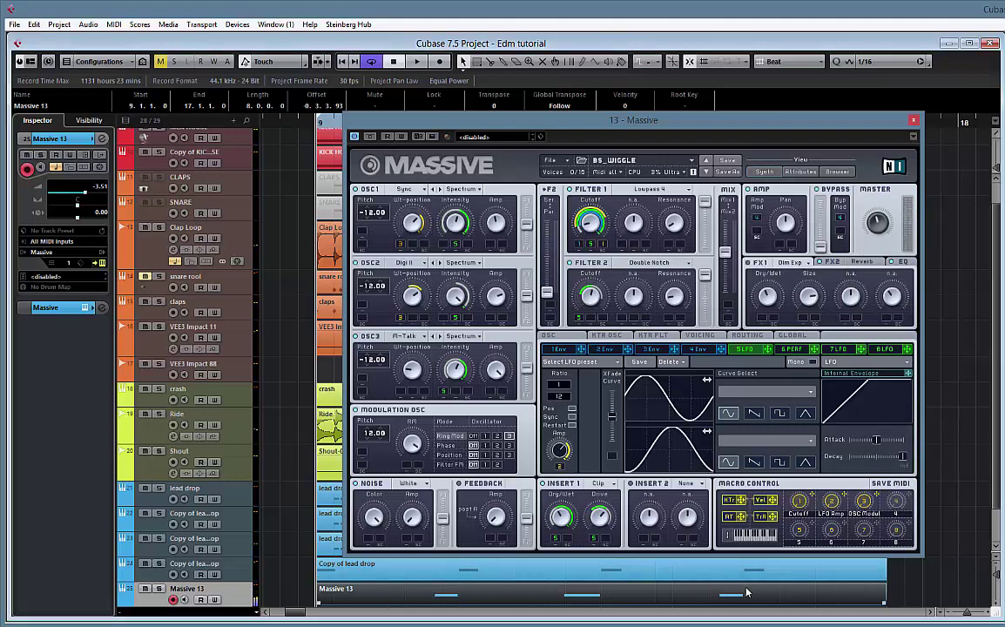
key(Delete)
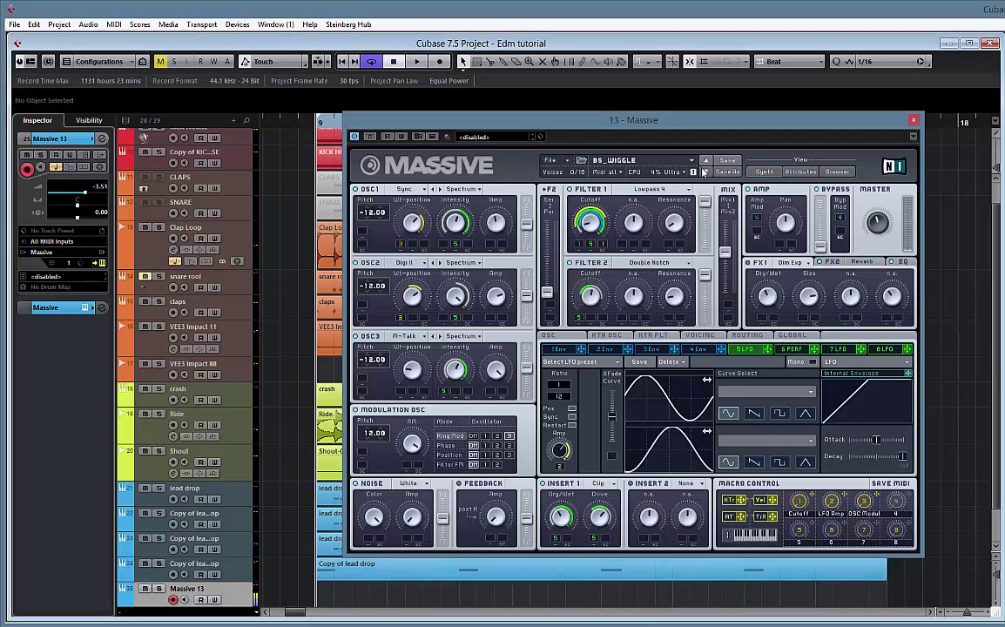
- Open Massive's sound browser and audition successive presets from BS_Zulando through LD_Street Art
click(706, 172)
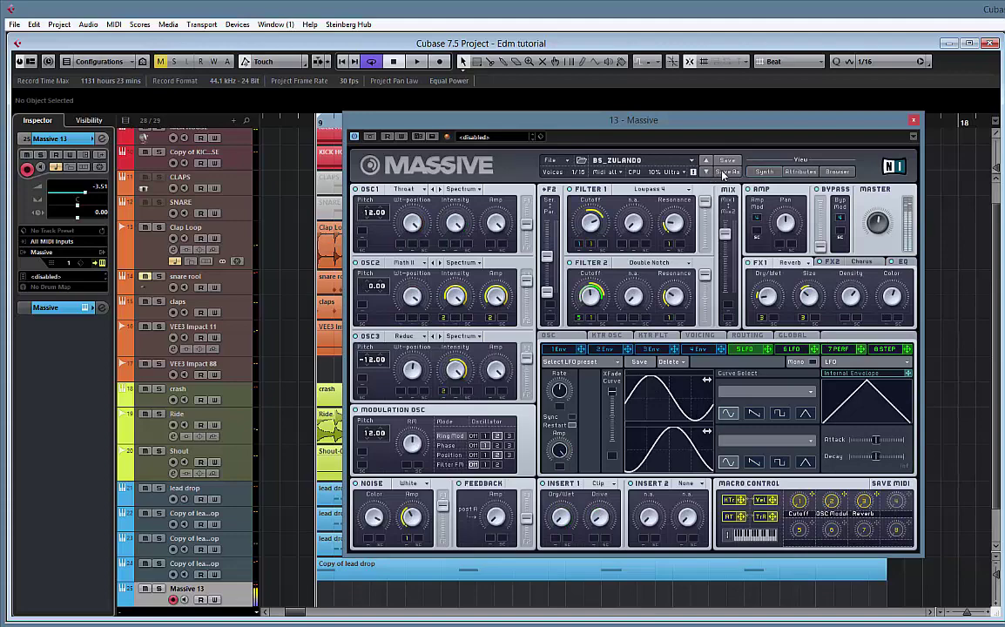
click(836, 173)
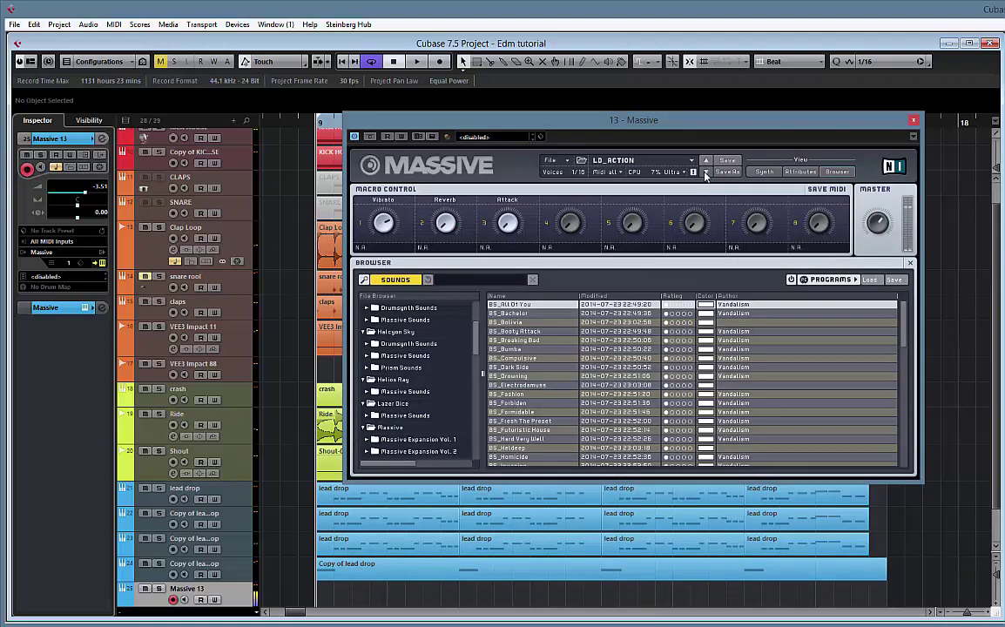
click(706, 172)
click(706, 172)
click(707, 173)
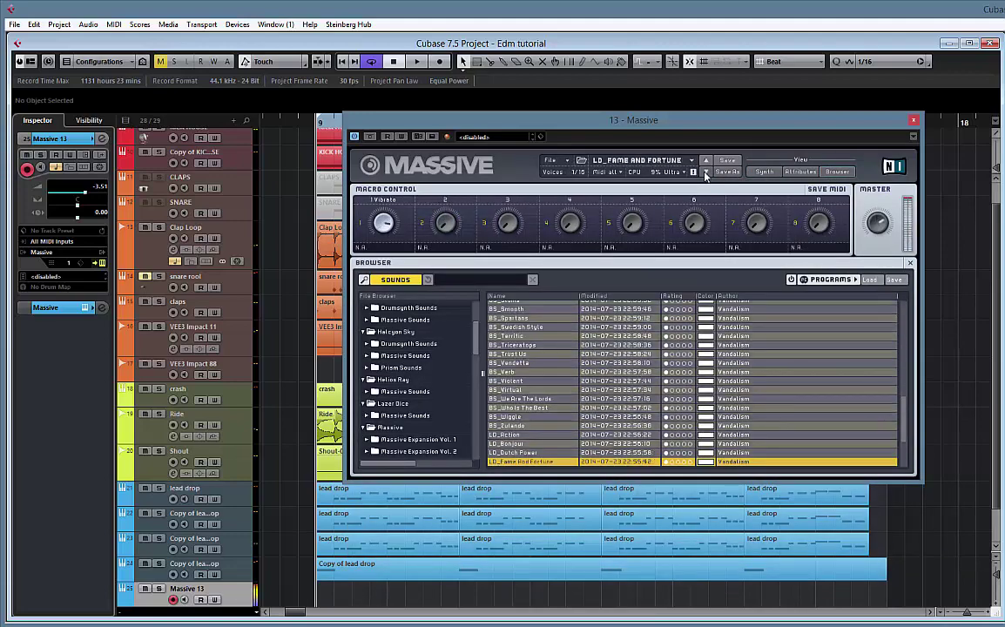
click(706, 173)
click(706, 172)
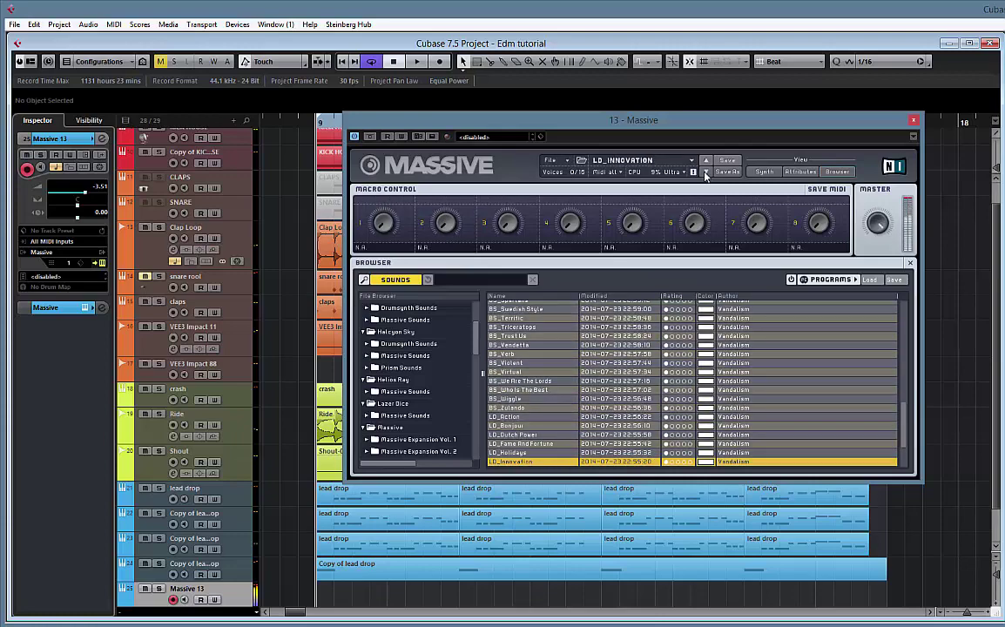
click(706, 172)
click(706, 173)
click(706, 173)
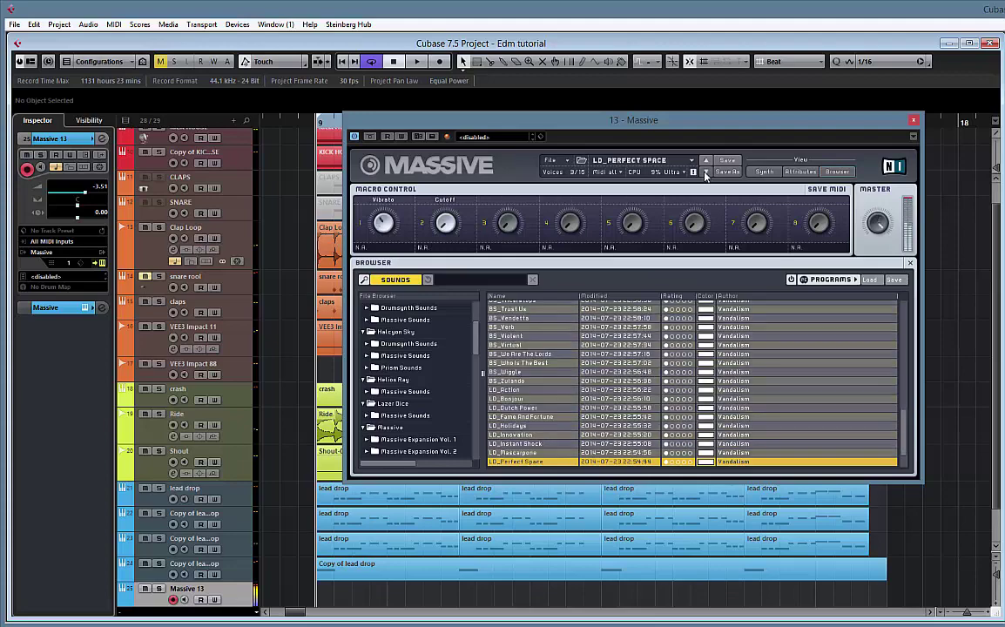
click(706, 172)
click(707, 173)
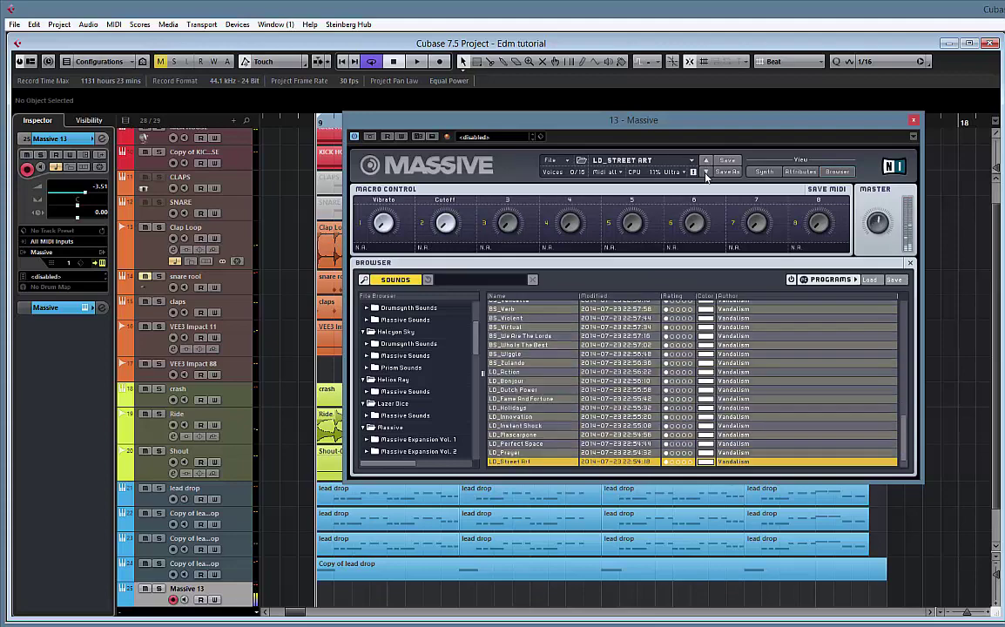
- Continue auditioning presets, going on from BS_All Of You at the start of the list to BS_Breaking Bad
click(706, 172)
click(706, 172)
click(706, 173)
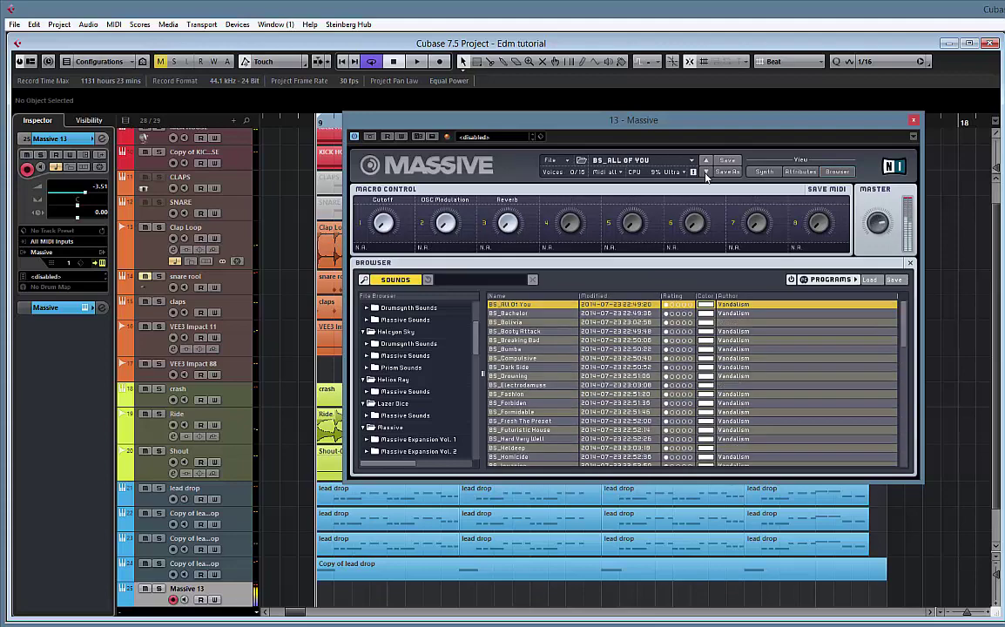
click(706, 173)
click(706, 173)
click(706, 172)
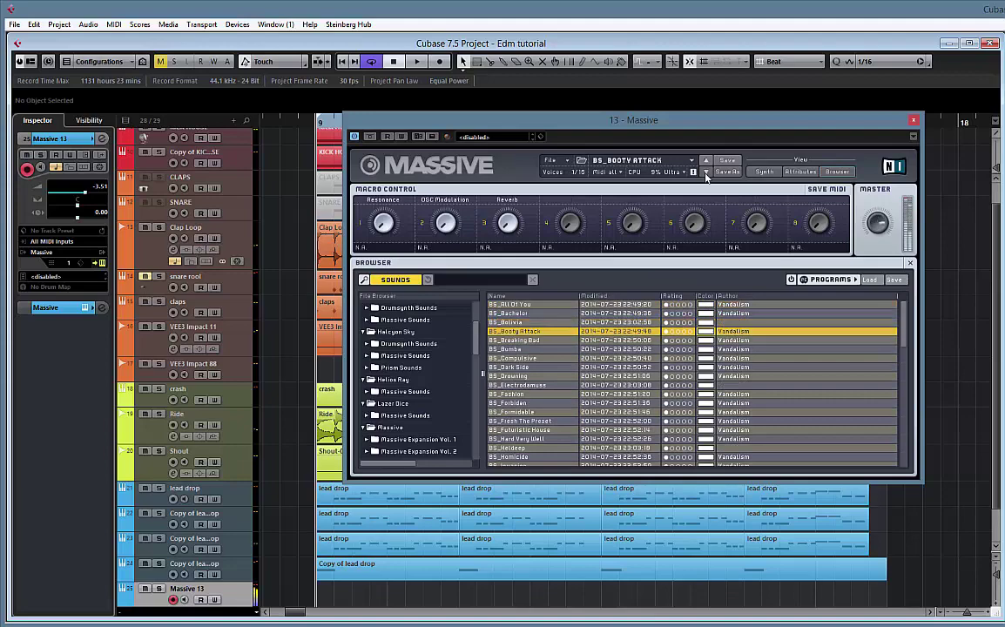
click(706, 173)
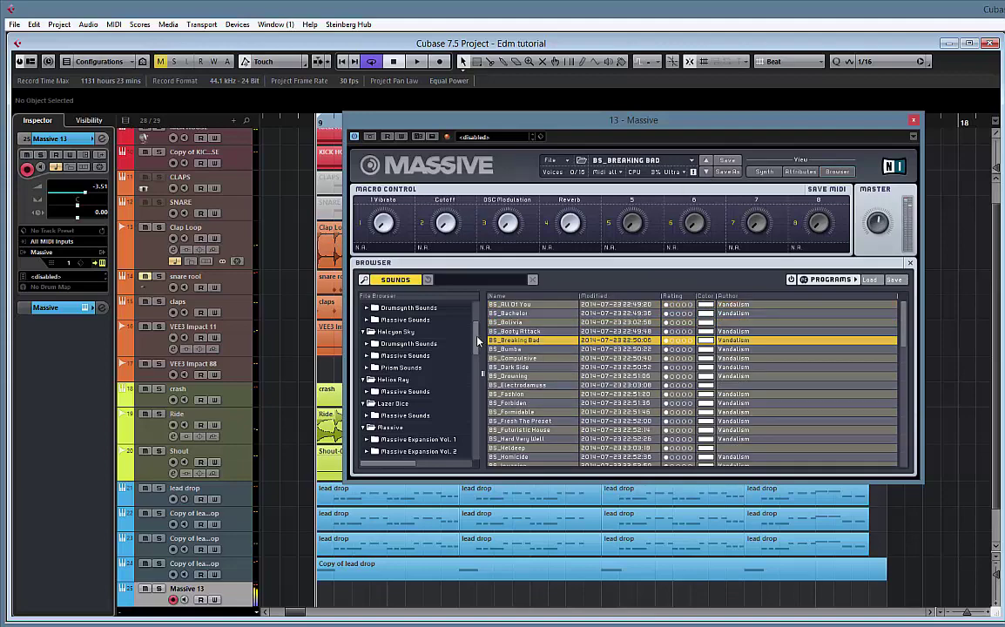
- Switch the browser to attribute search and compare the Vengeance Dubstep Vol.2 and vol.1 banks, ending with vol.1 as the filter
click(394, 281)
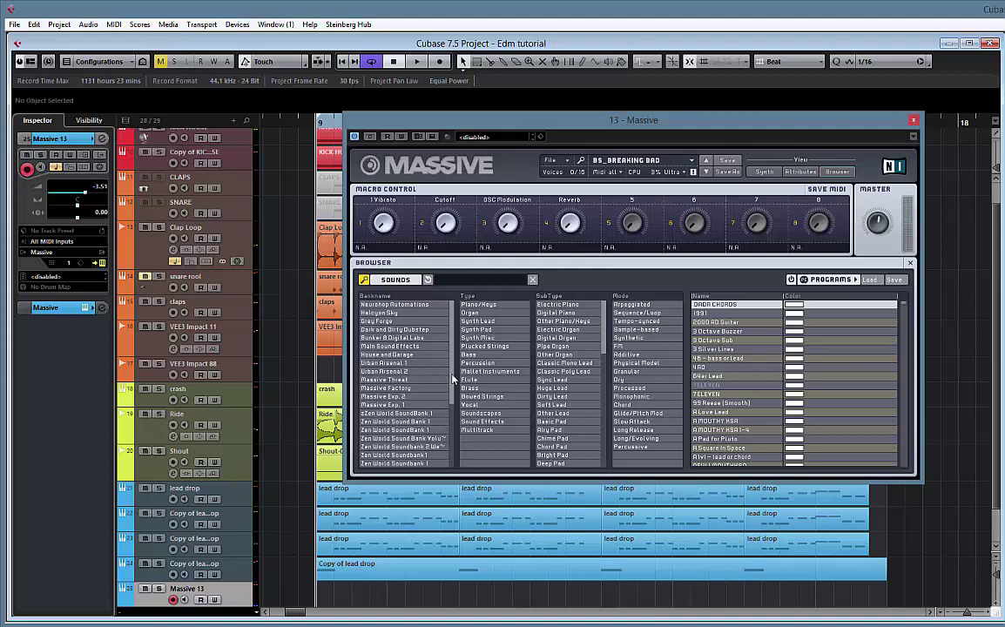
drag(452, 384, 454, 404)
scroll(409, 377, down, 3)
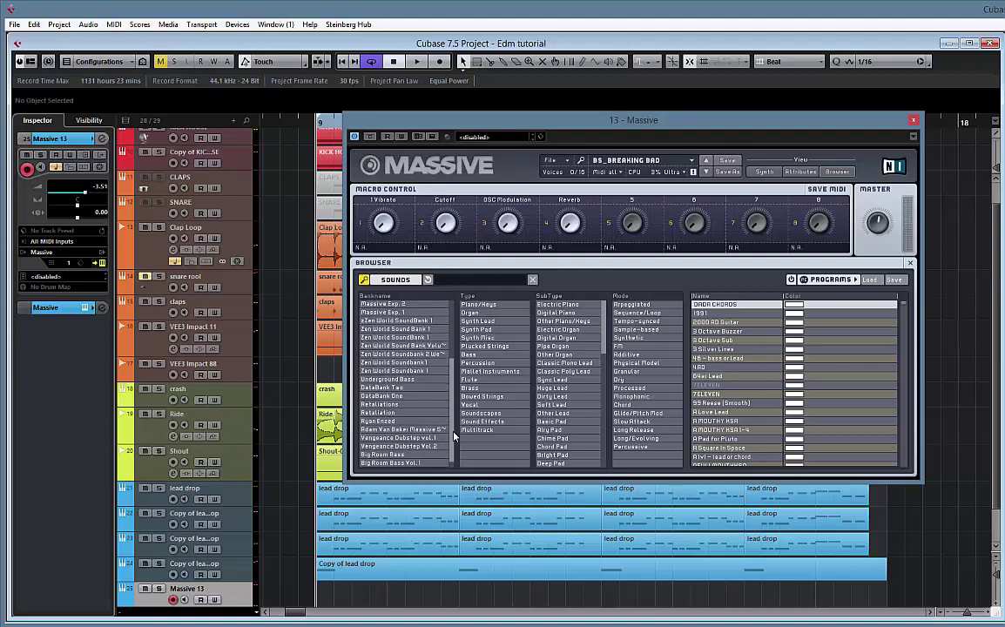
click(402, 437)
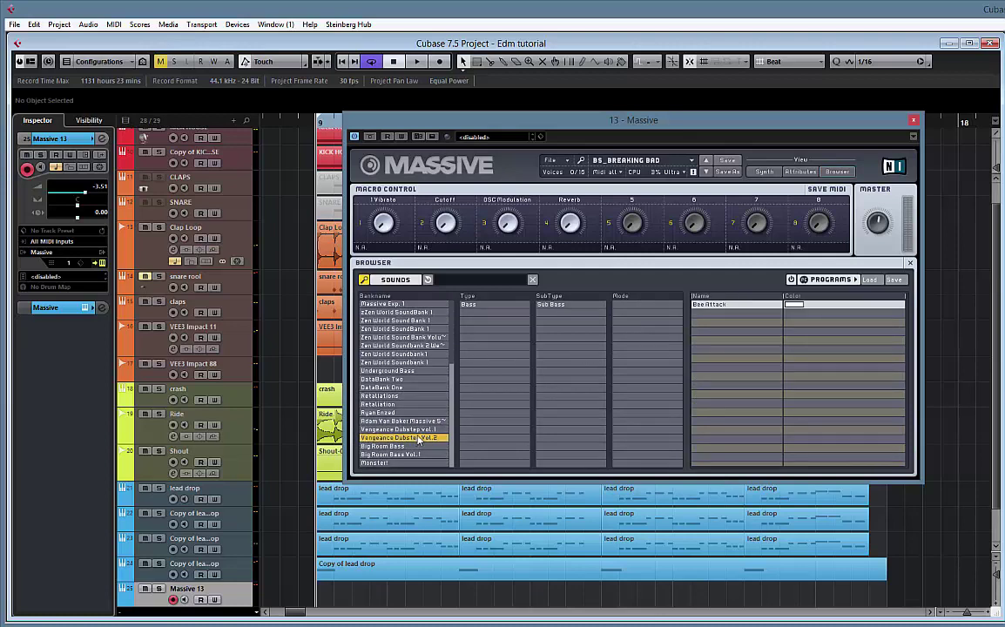
click(416, 430)
click(416, 437)
click(416, 430)
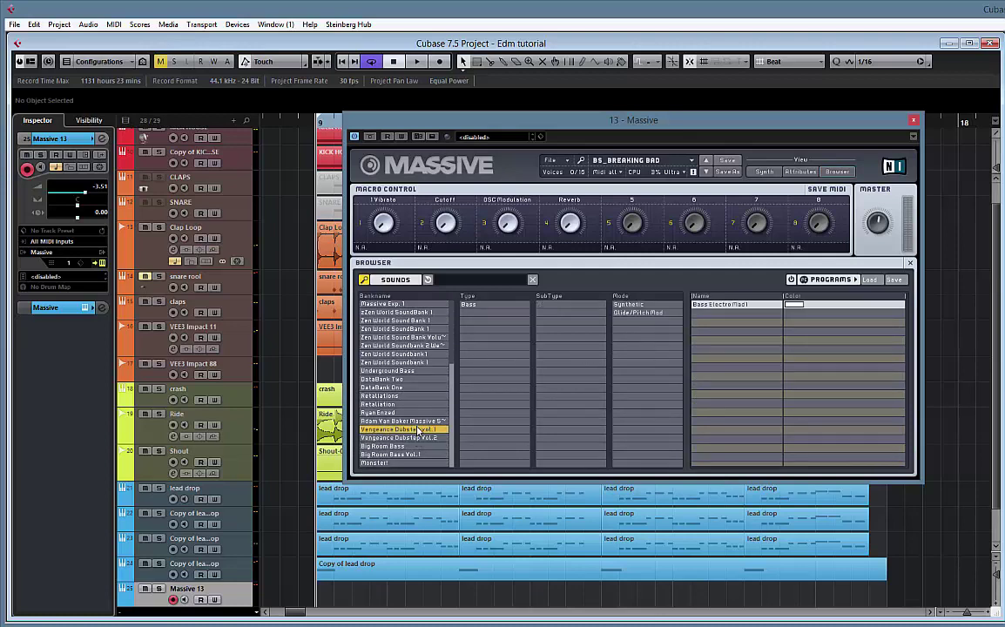
- Audition Bass Electro Mad1, clear the bank filter, and audition the Dada Chords and 1991 presets
click(719, 304)
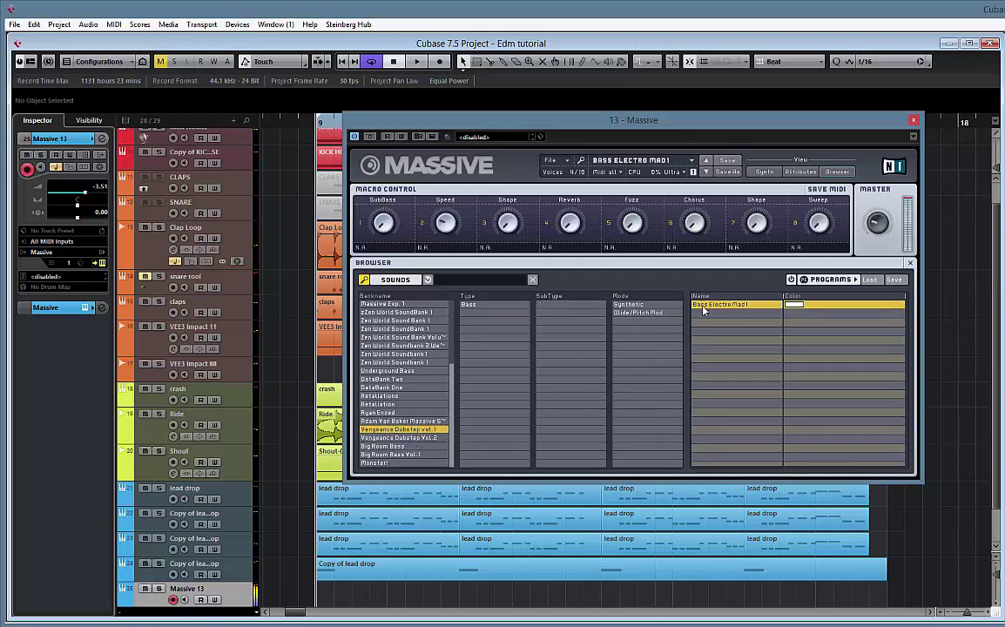
click(418, 430)
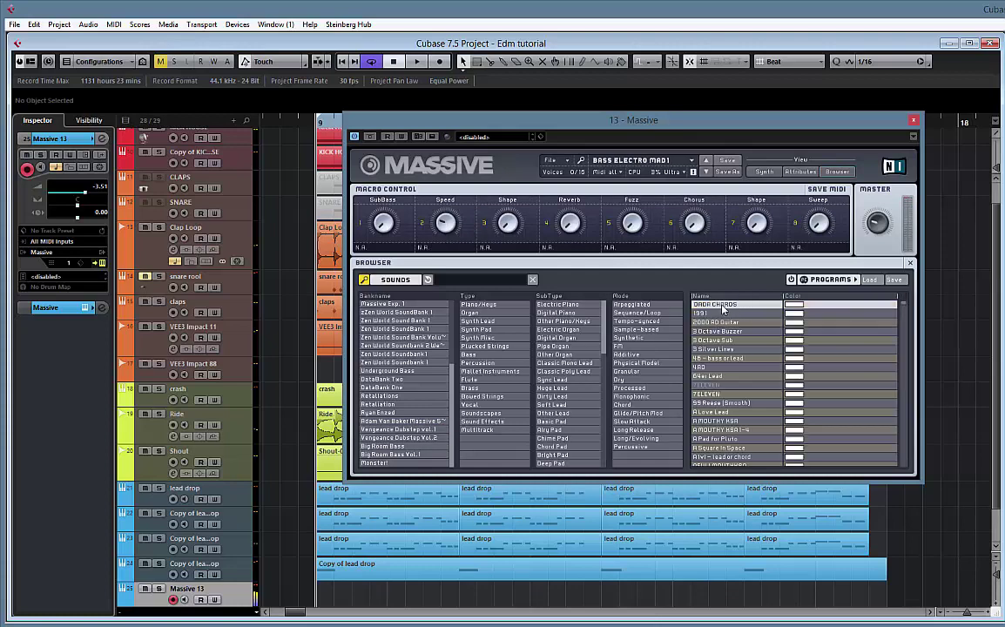
click(710, 306)
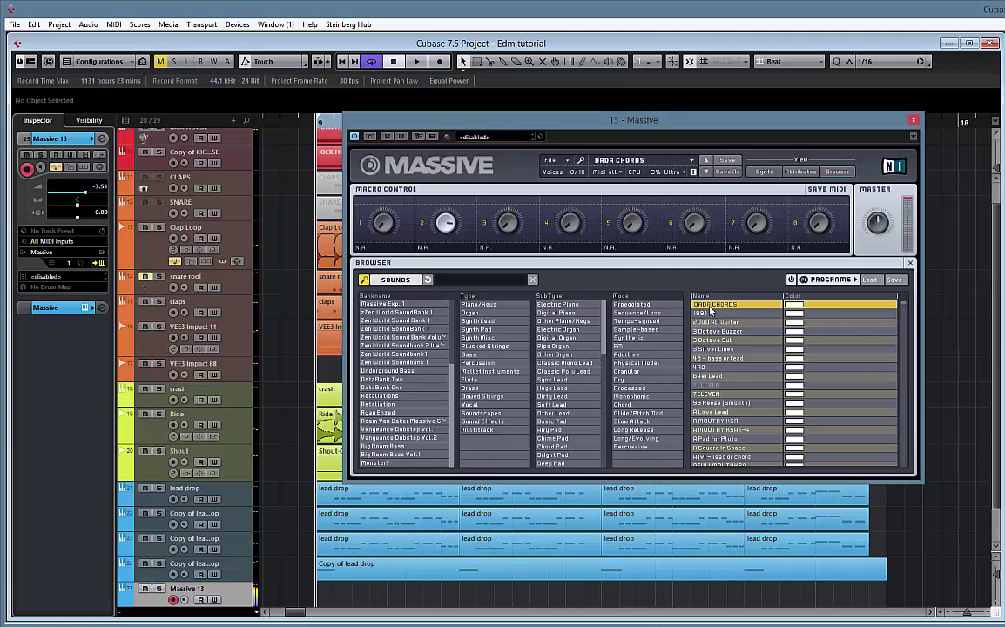
click(709, 313)
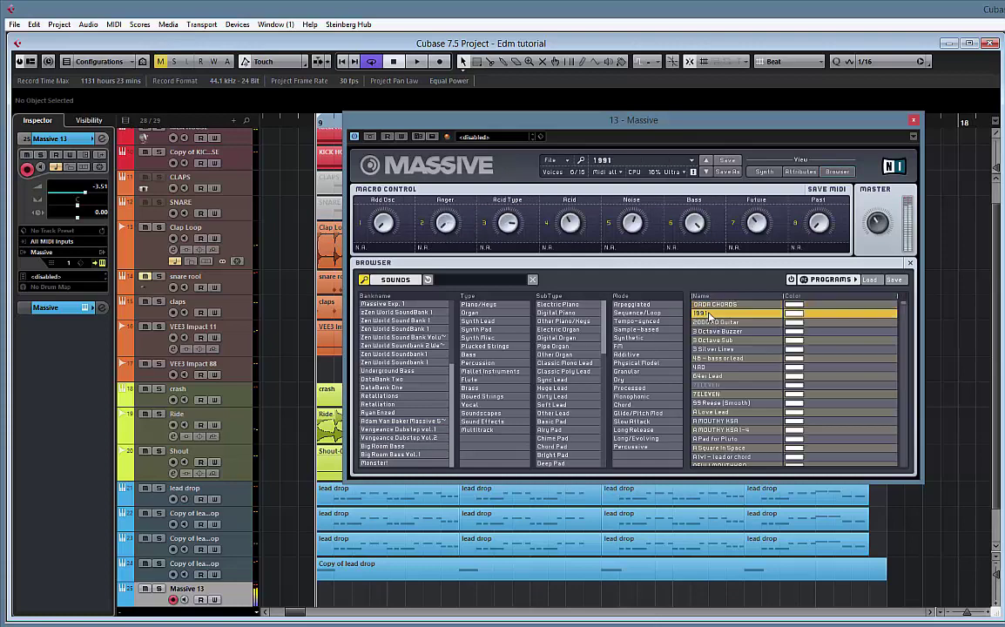
- Look through the presets of the Vengeance Dubstep Vol.2, Big Room Bass, Big Room Bass Vol.1 and Retaliation banks
click(421, 437)
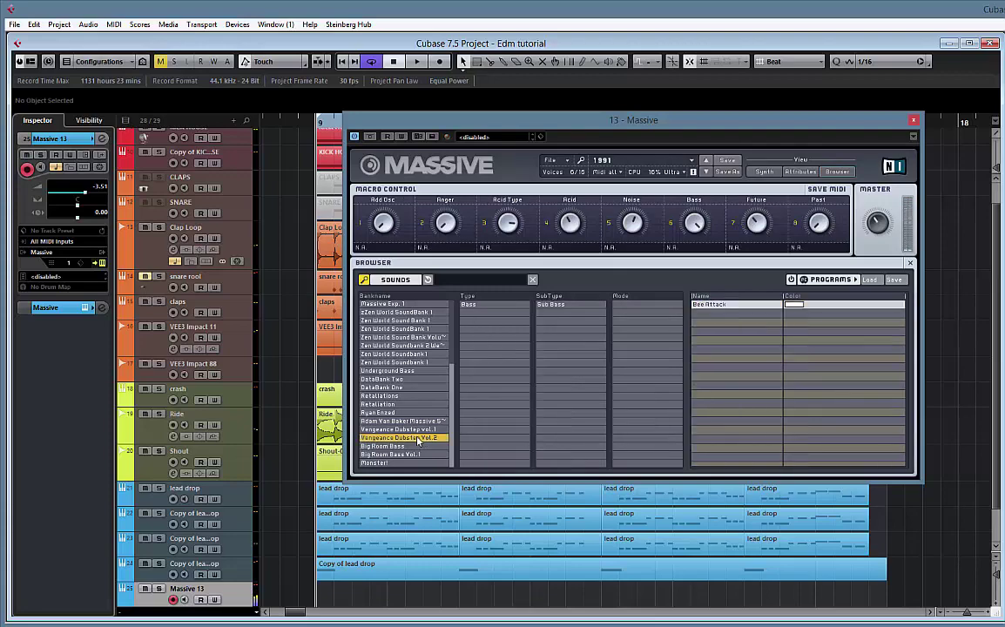
click(392, 447)
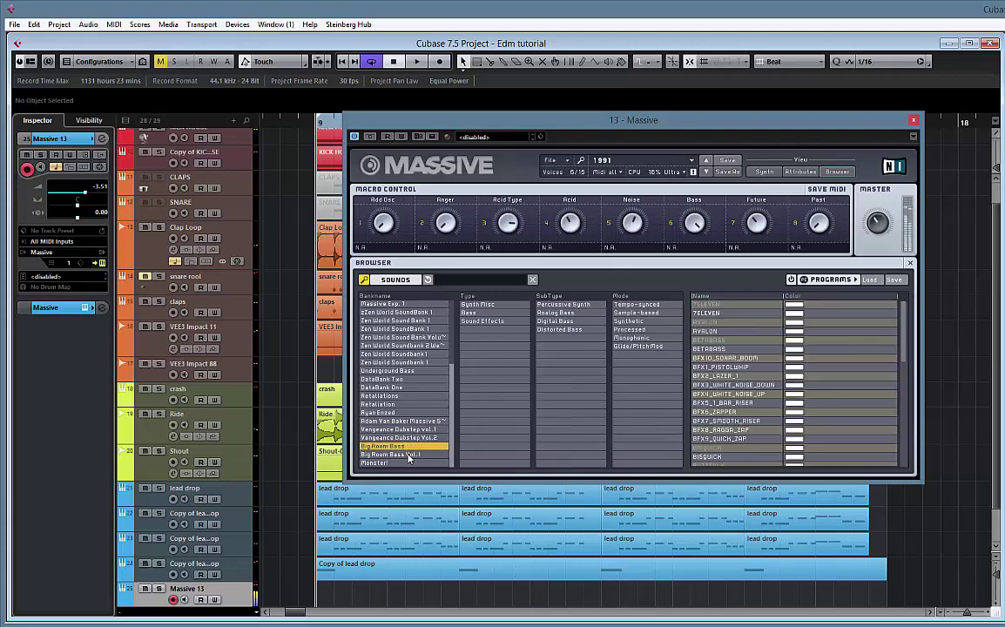
click(408, 454)
click(378, 404)
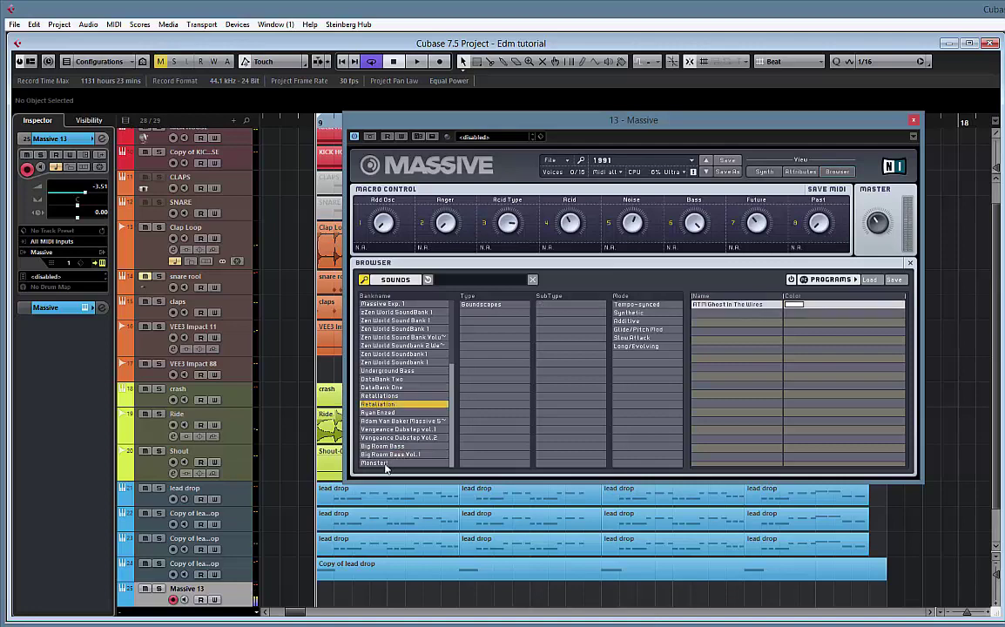
- Filter by the Monster! bank, audition its presets from BS_All Of You to BS_Dark Side, and load BS_Compulsive
click(384, 465)
click(712, 305)
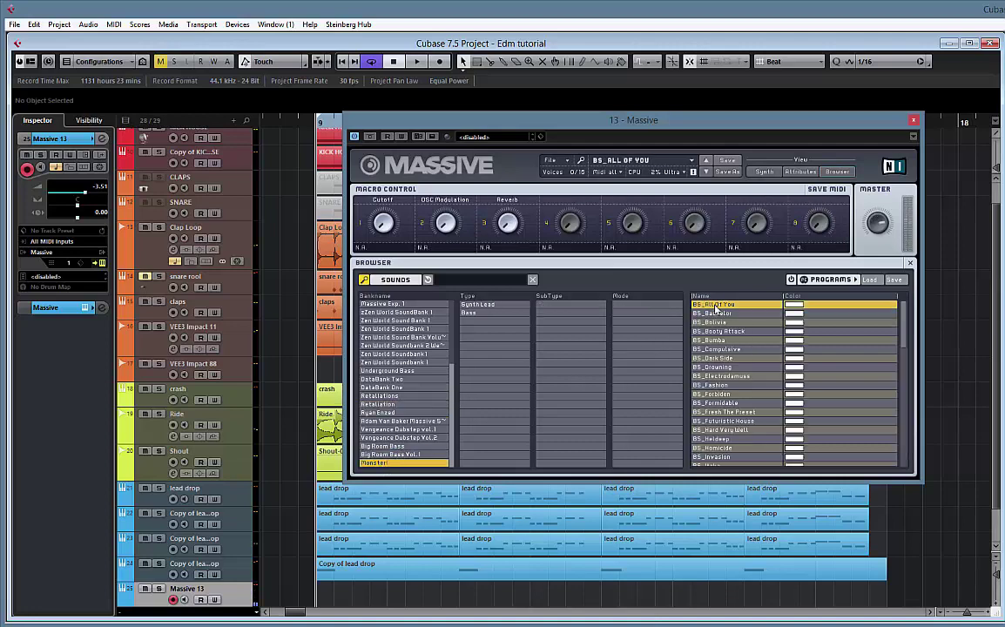
click(706, 171)
click(705, 171)
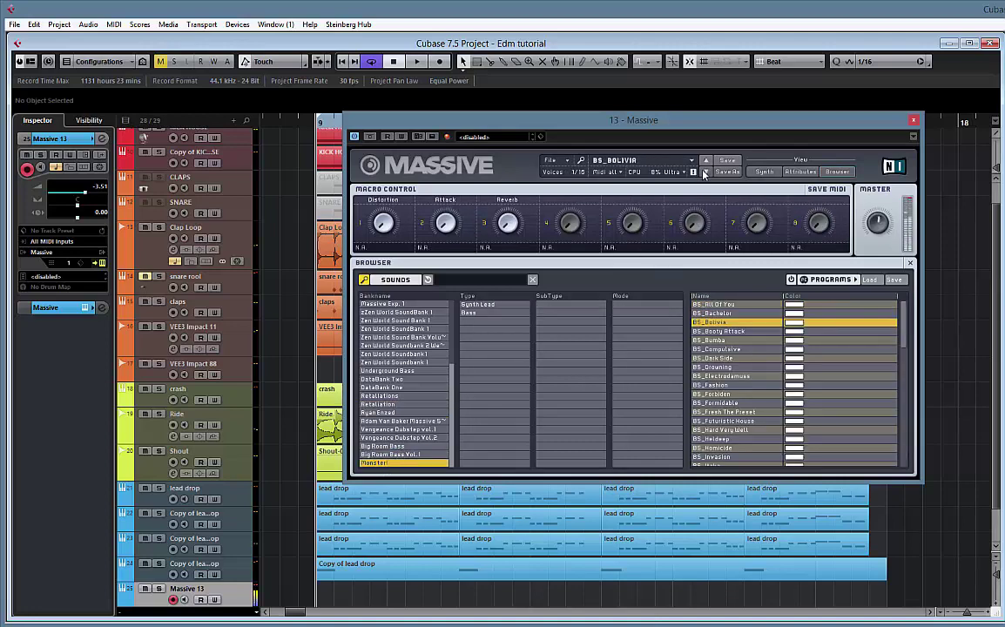
click(706, 172)
click(705, 172)
click(705, 171)
click(705, 172)
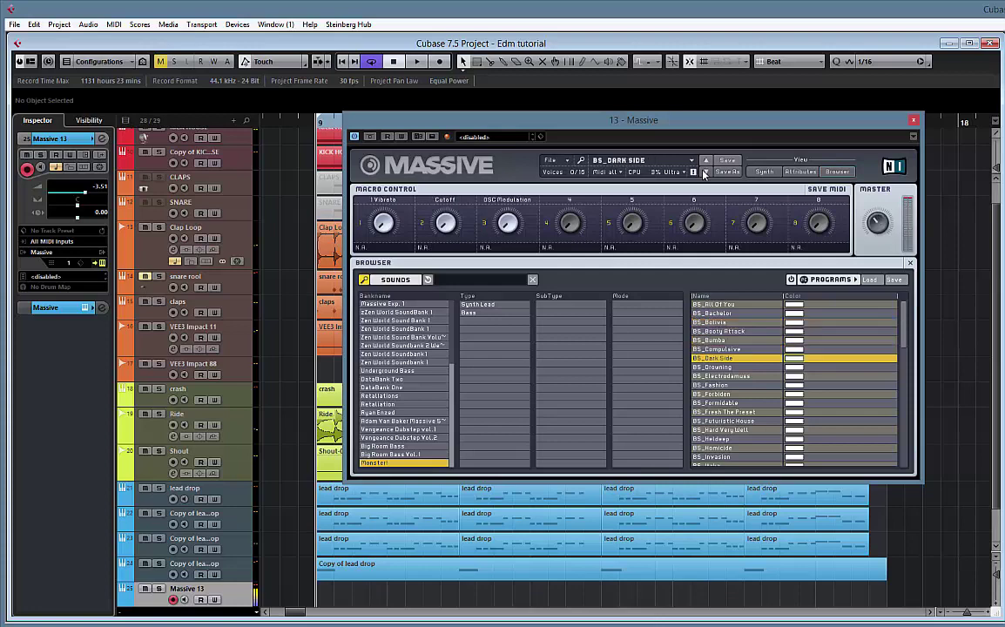
click(705, 160)
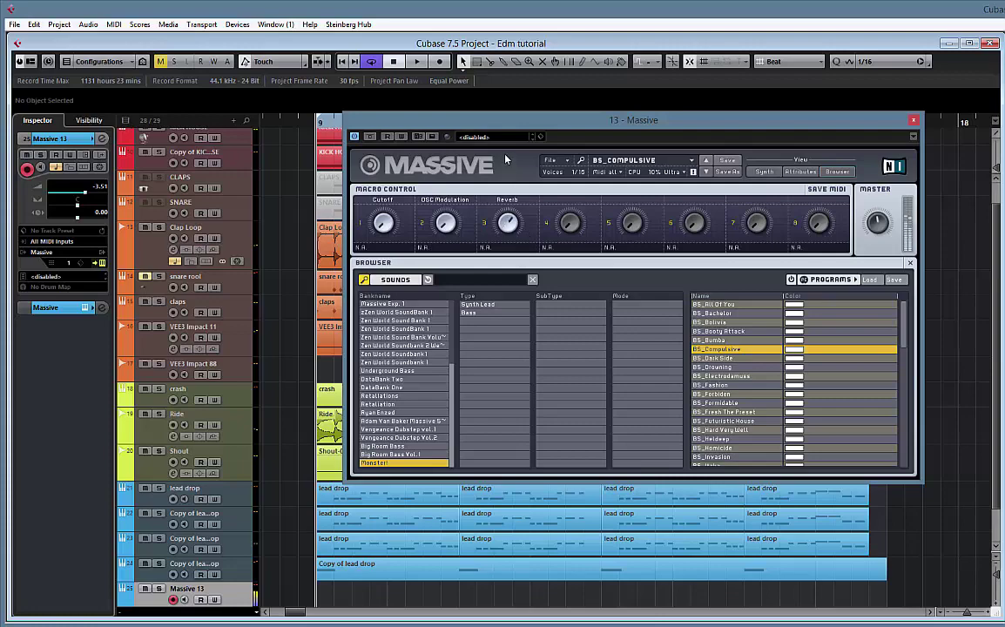
- Return to the synth view, set the FX2 effect to Dimension Expander, and show the EQ controls
click(764, 171)
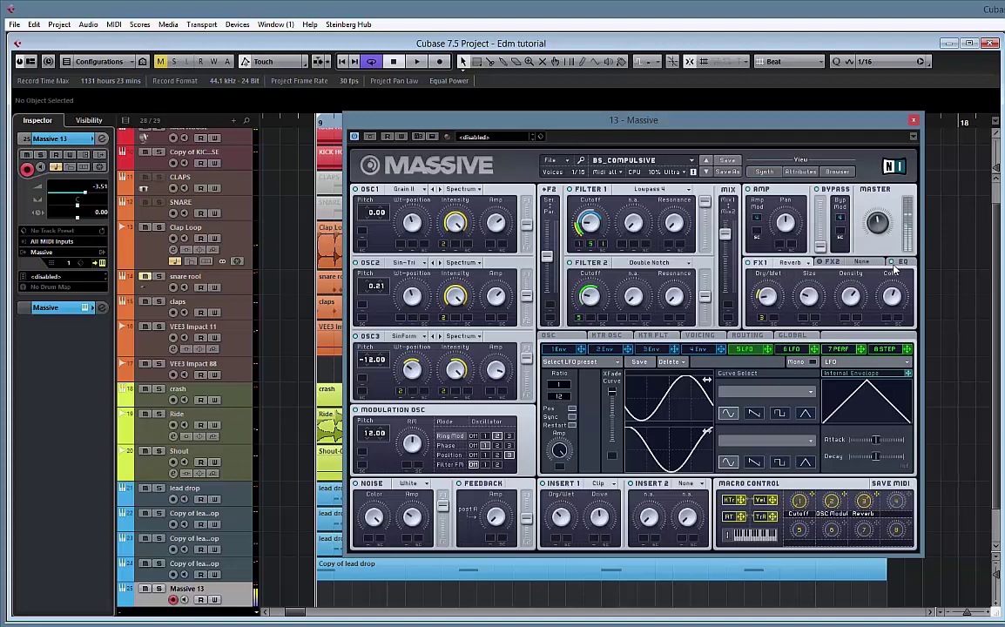
click(862, 262)
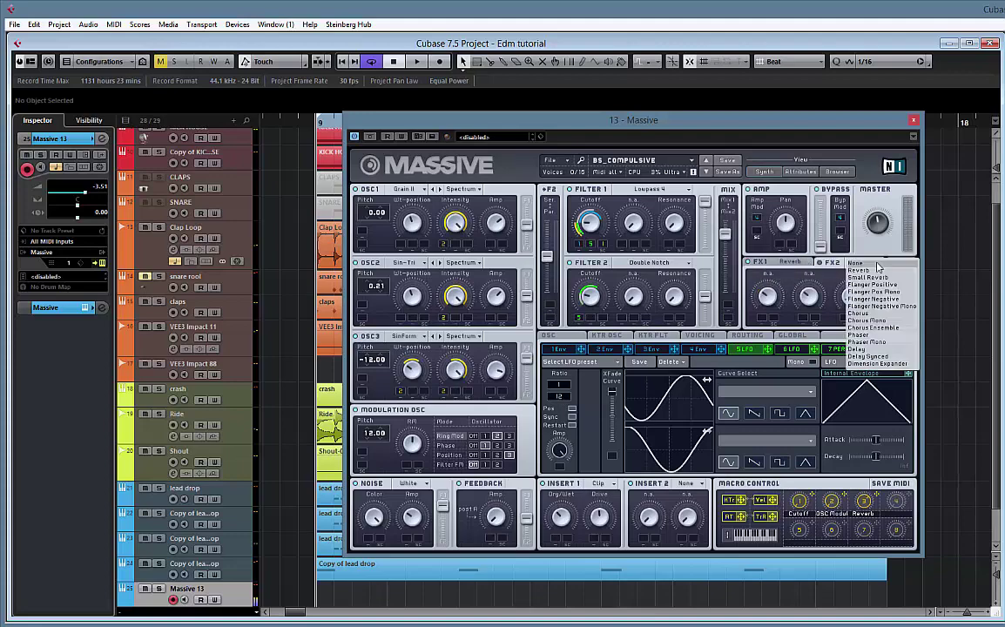
click(881, 364)
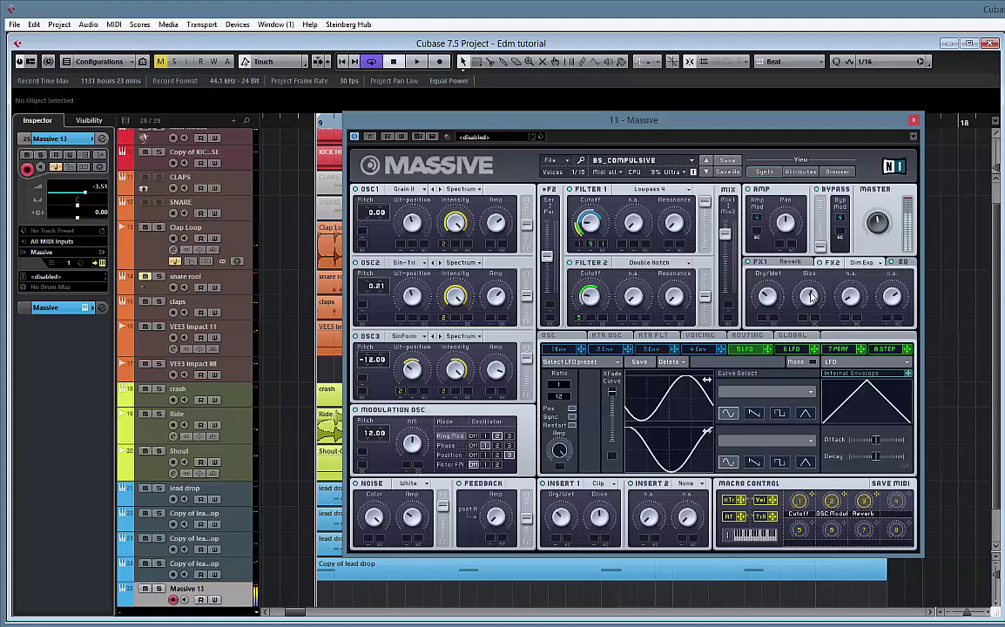
click(903, 263)
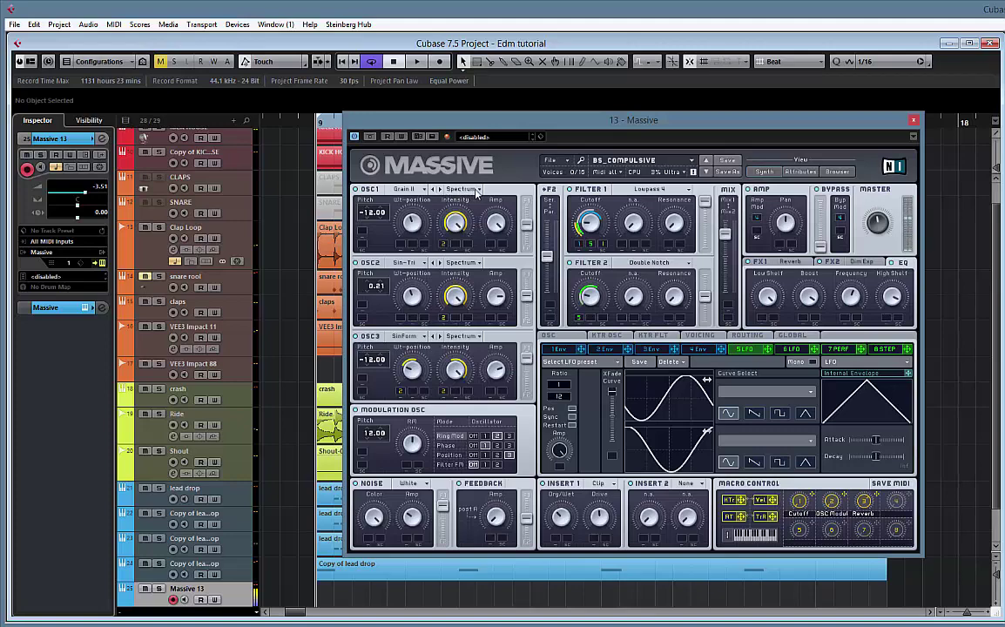
- Set oscillator 1's wavetable to Sin-Square and its pitch to -1.00
click(420, 191)
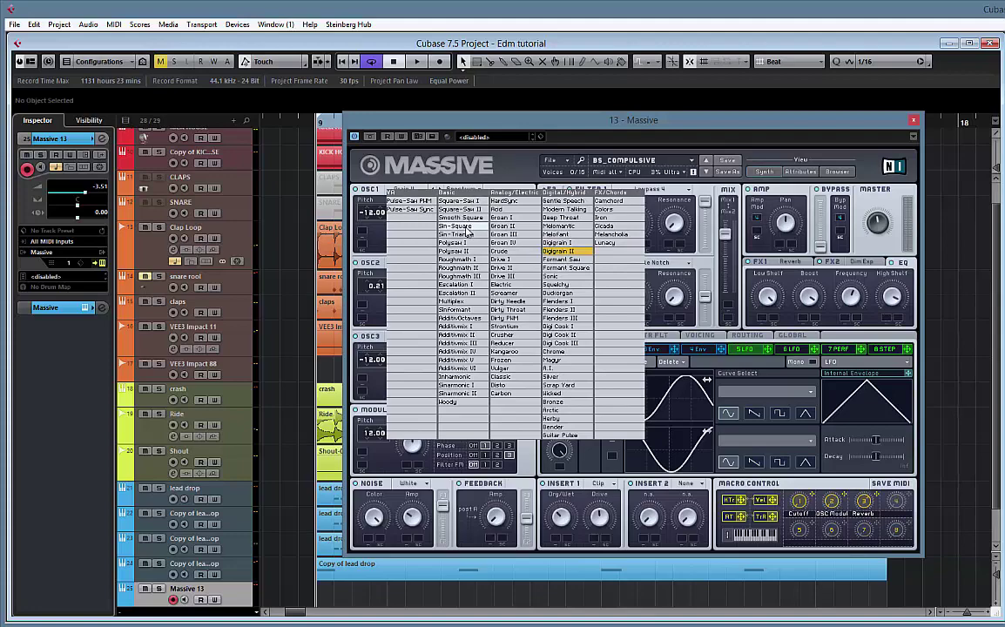
click(468, 225)
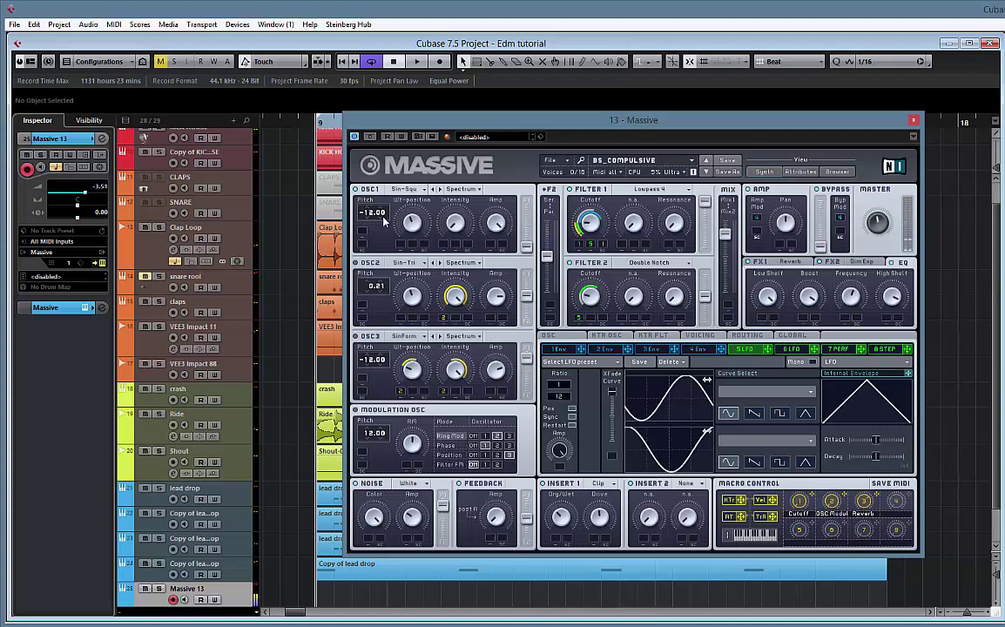
drag(366, 215, 367, 195)
- Set oscillator 1's wavetable to Sin-Triangle and its wavetable mode to Bend+
click(422, 191)
click(461, 234)
click(480, 192)
click(466, 202)
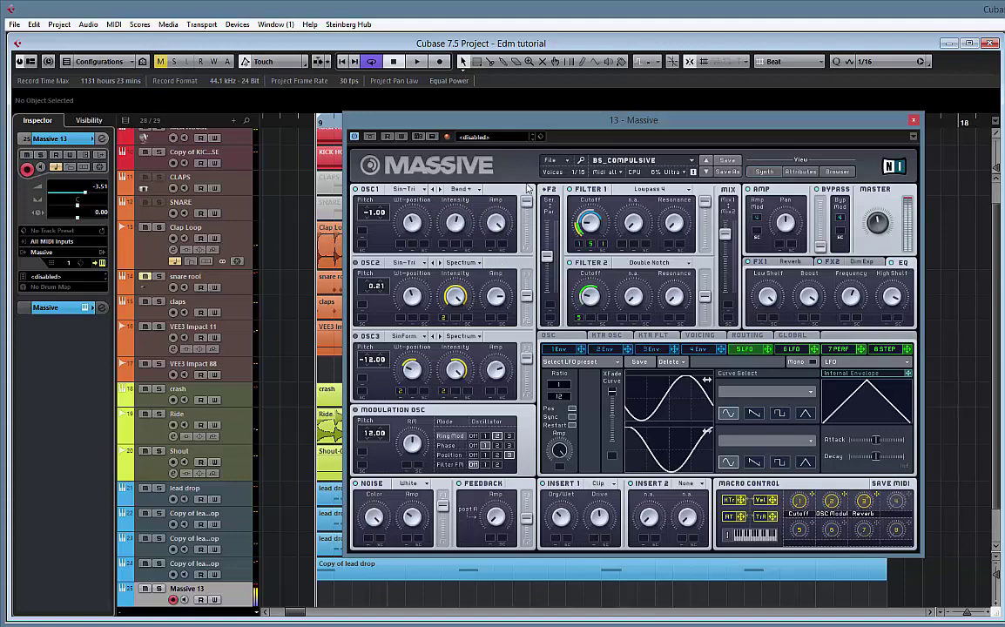
- Set oscillator 1's wavetable to Sin-Square and route its output about midway between Filter 1 and Filter 2
click(428, 190)
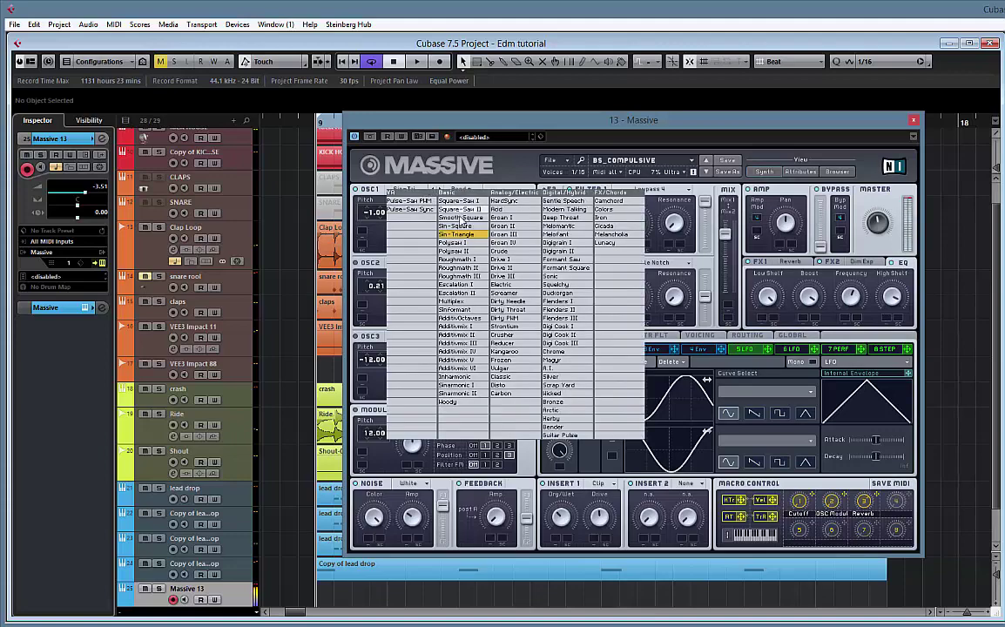
click(455, 226)
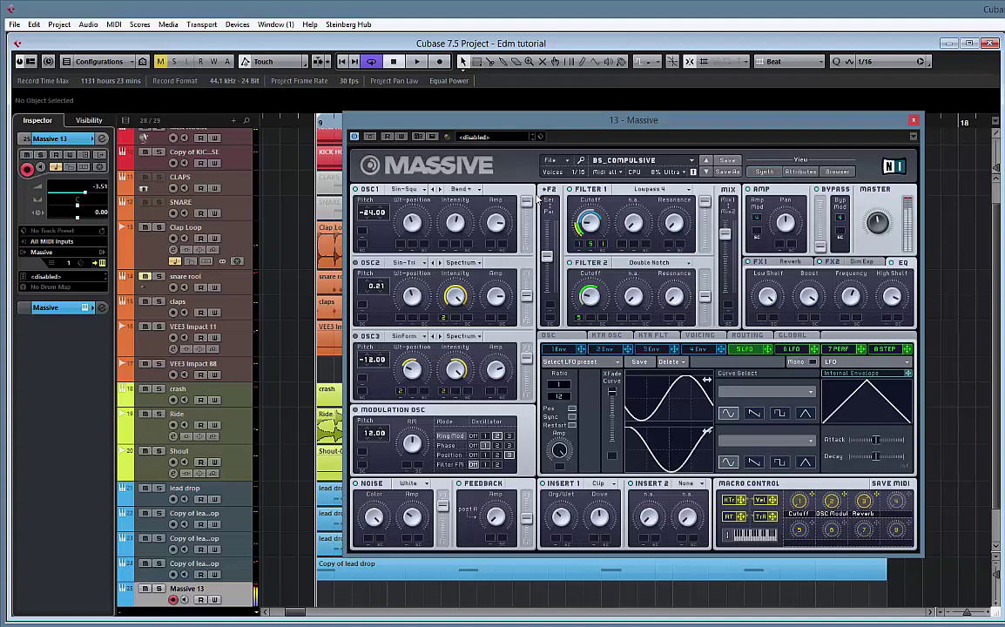
drag(528, 204, 527, 234)
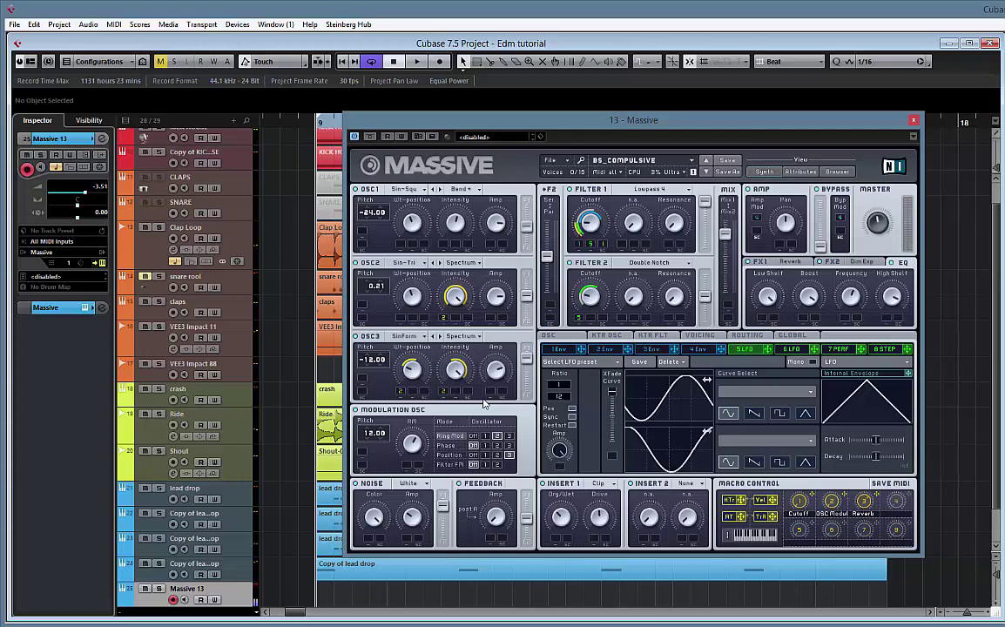
drag(545, 126, 547, 159)
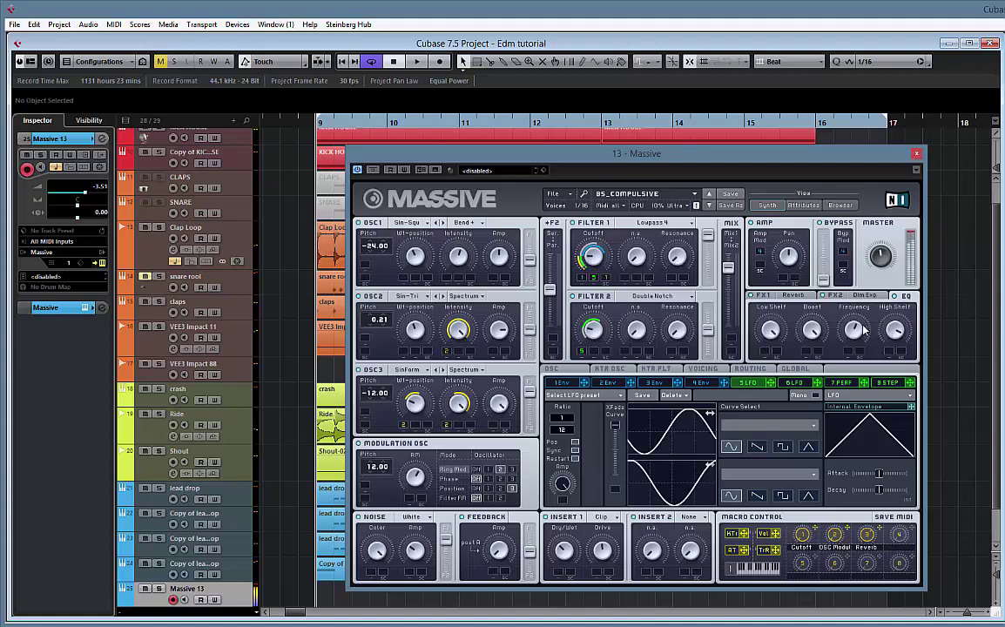
- Reposition the Massive window over the arrangement with the lowest tracks uncovered and stop playback
drag(637, 152, 1004, 135)
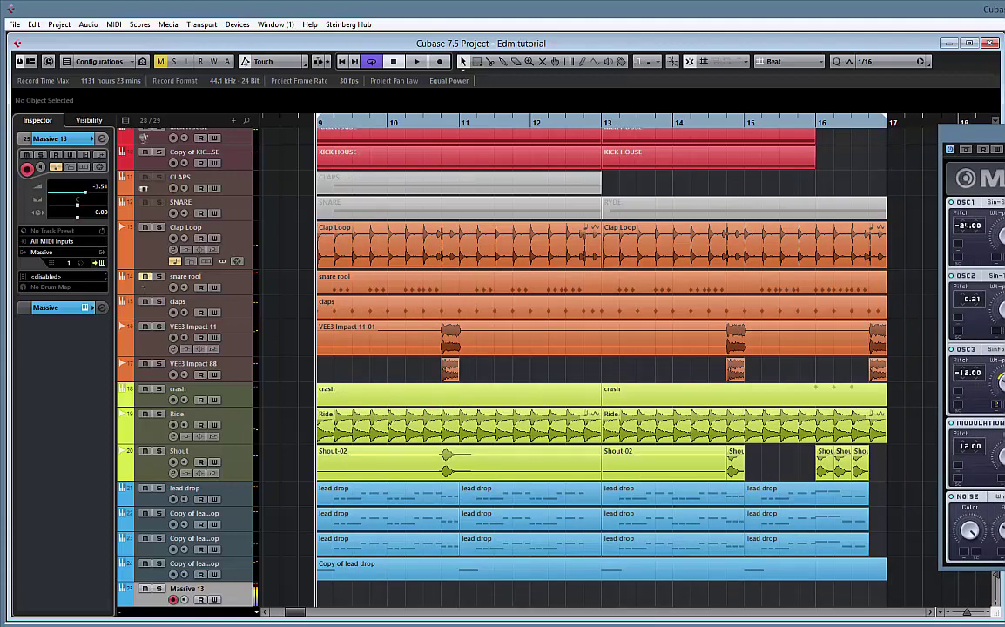
drag(1001, 136, 603, 136)
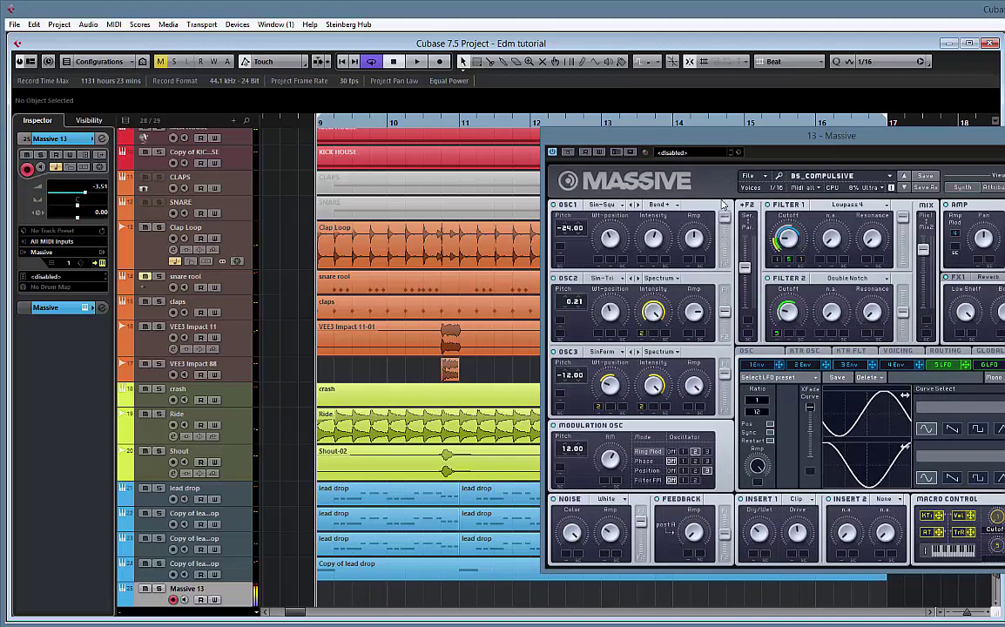
drag(686, 144, 648, 132)
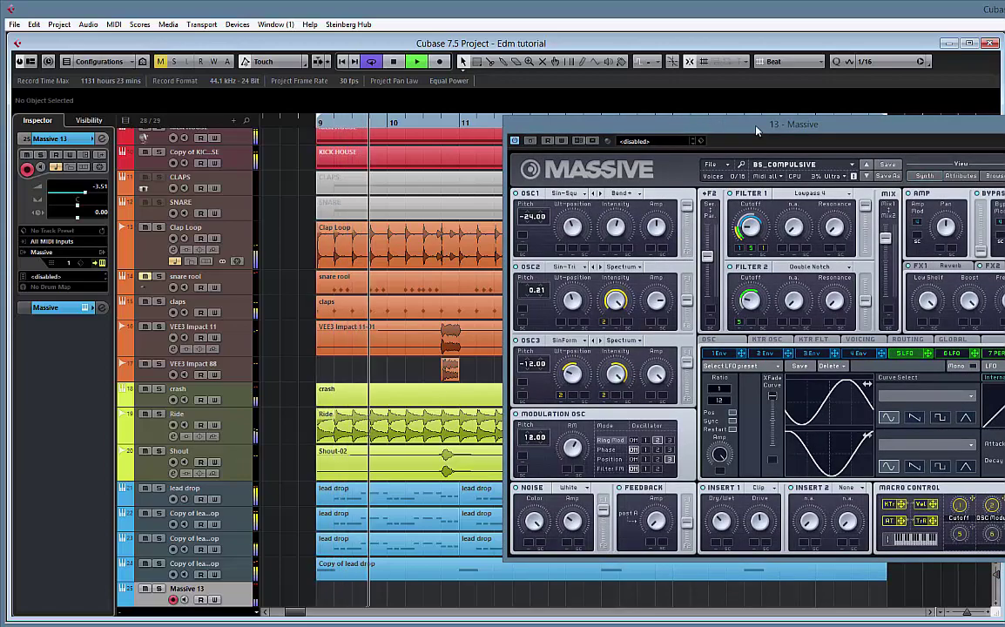
drag(752, 128, 594, 85)
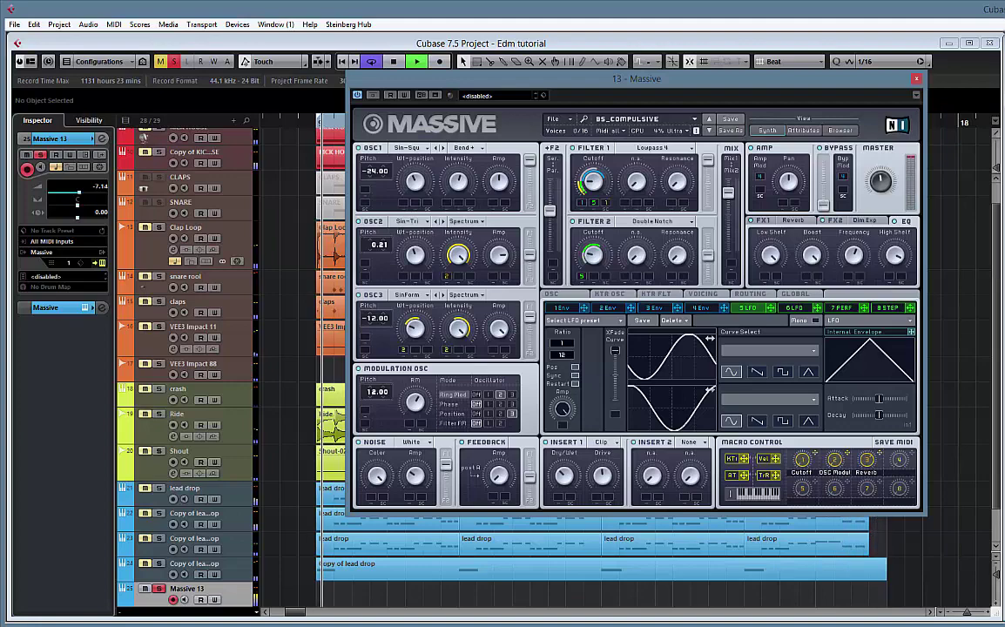
key(space)
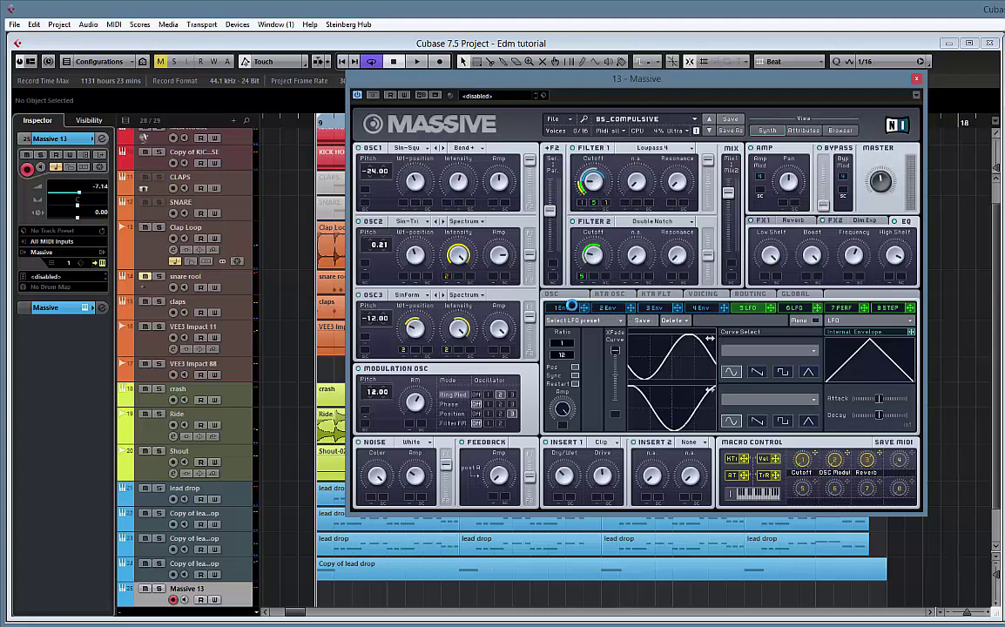
- Raise the decay level of Massive's envelope 4 to maximum and play the project to audition the bass
click(701, 309)
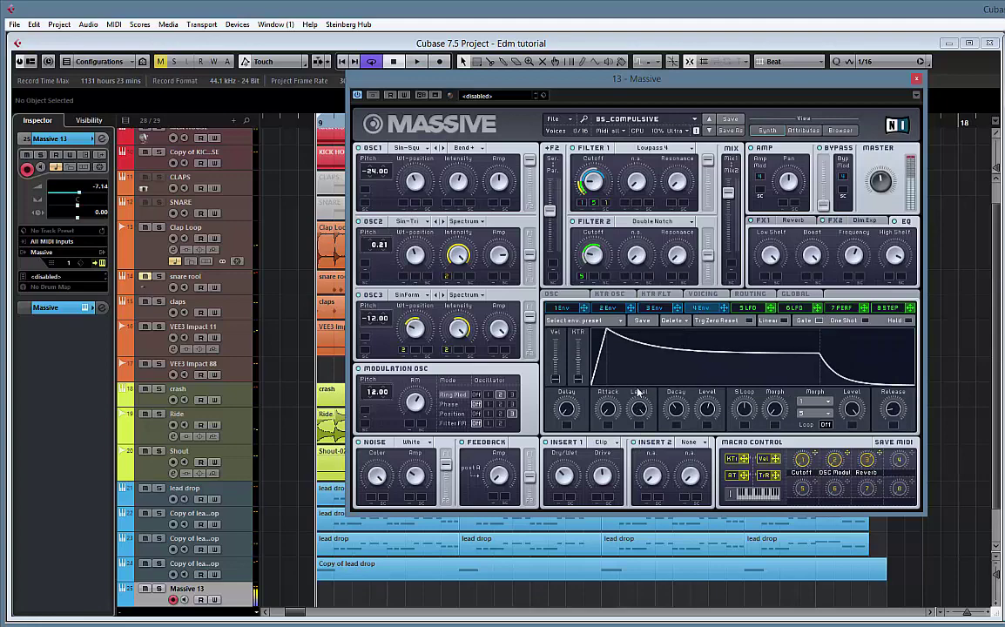
drag(608, 409, 604, 432)
drag(707, 409, 709, 379)
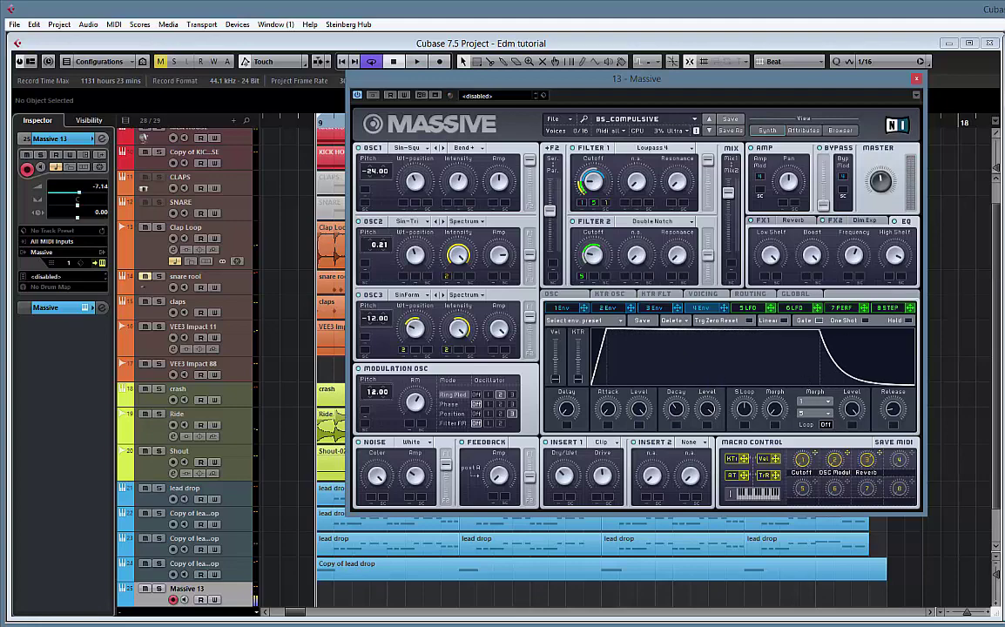
key(space)
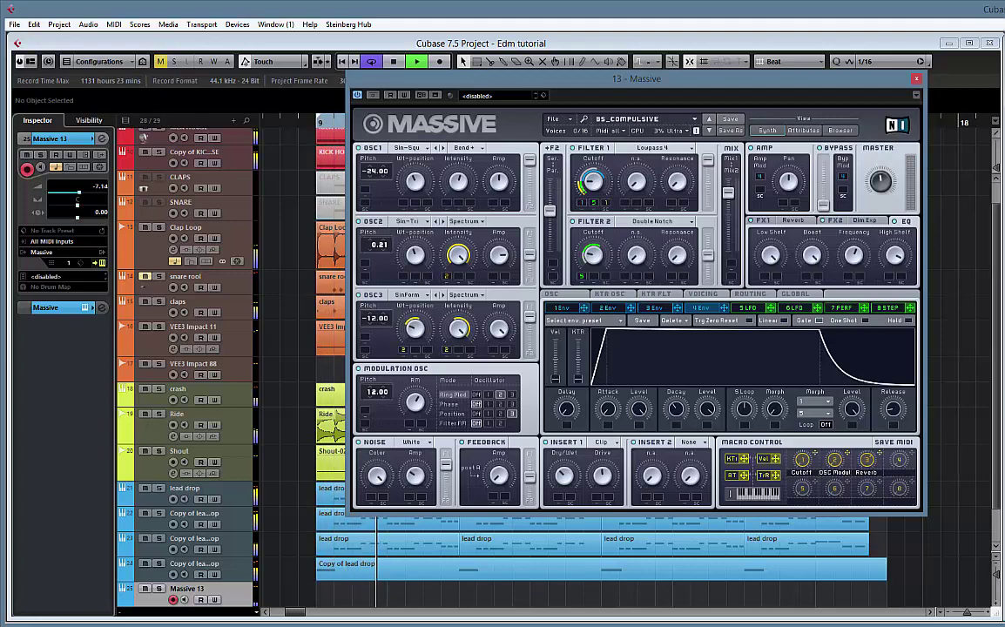
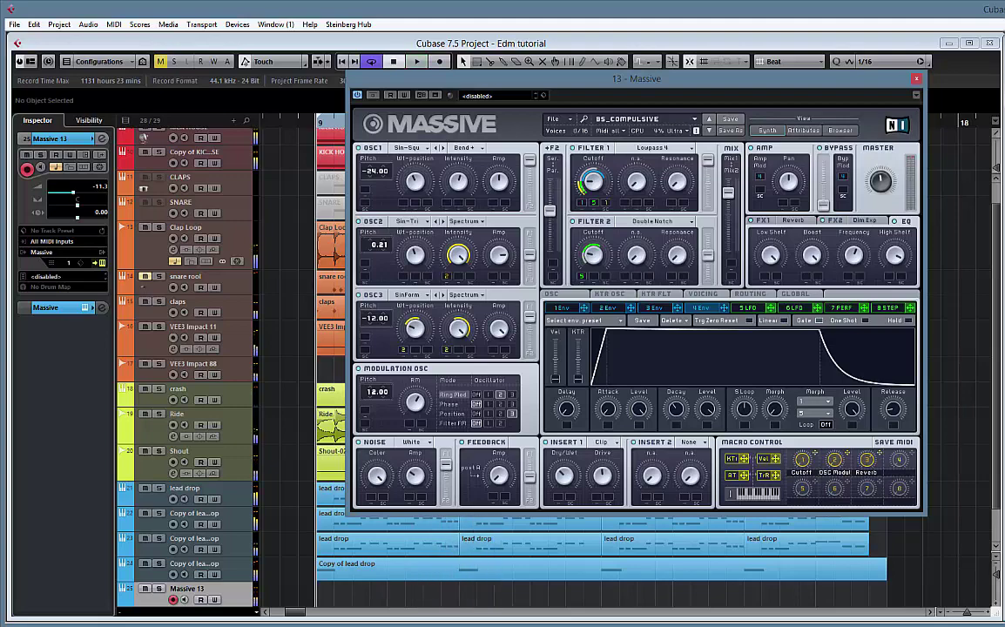
- Record a bass part on the Massive 13 track across bars 9 to 17 and close the synth window
key(KP_Multiply)
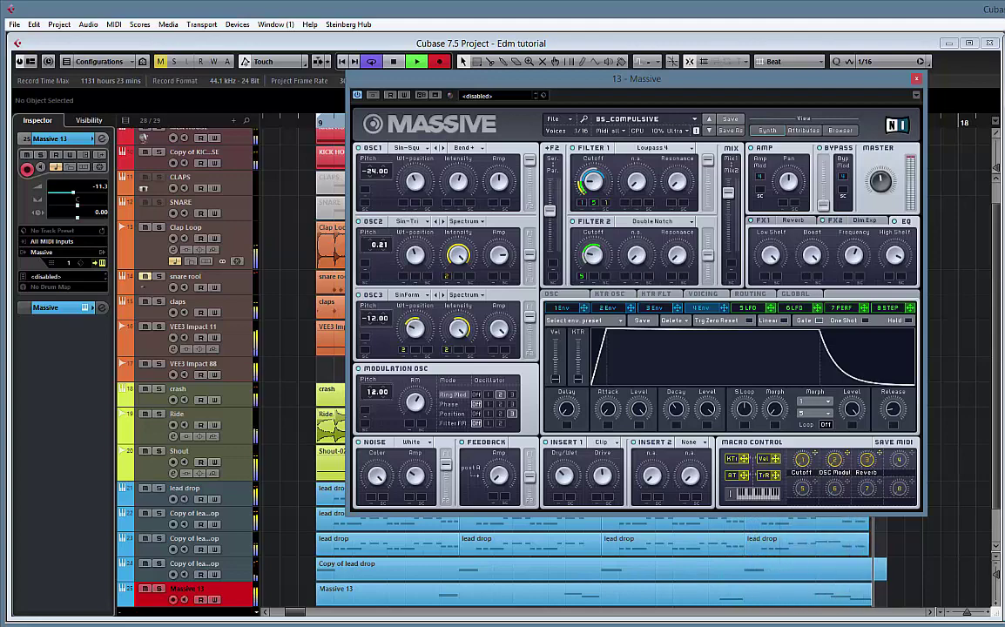
key(KP_Multiply)
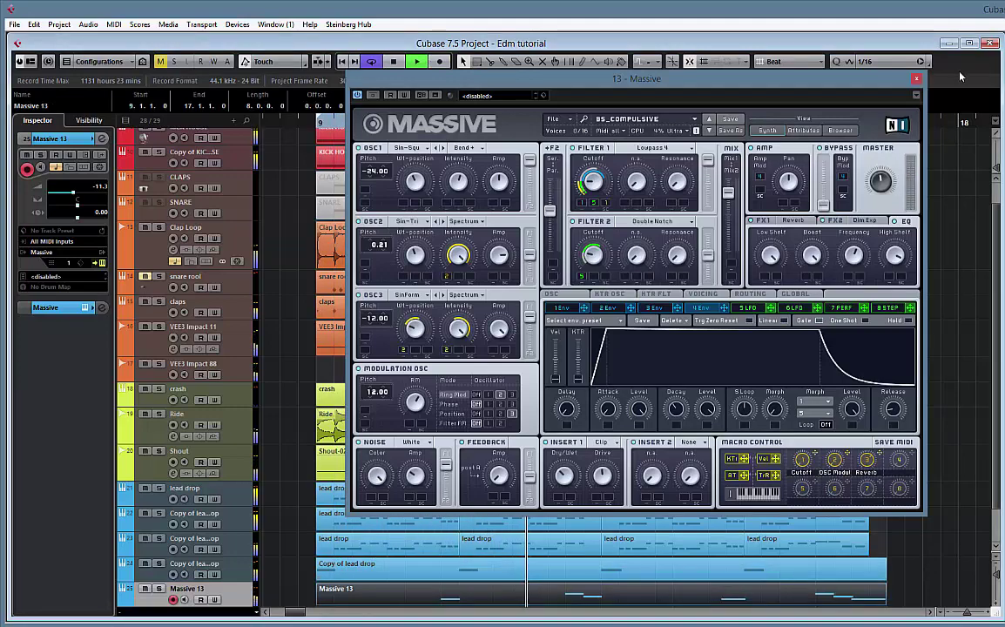
click(915, 81)
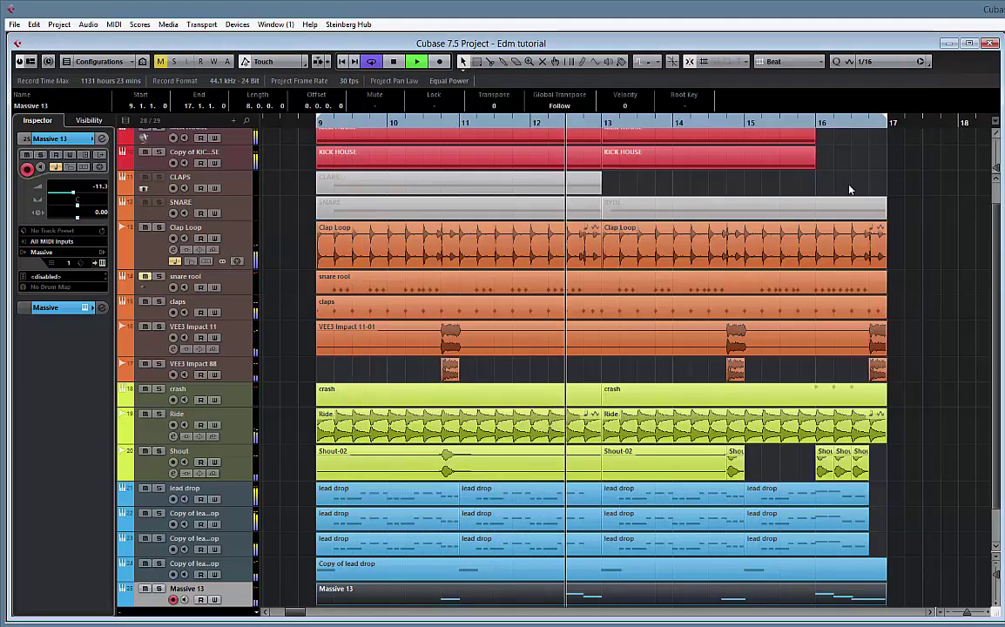
- In the recorded Massive 13 part, delete the stray short note before bar 17 and shorten the last F3 note to end at 16.4
double_click(609, 599)
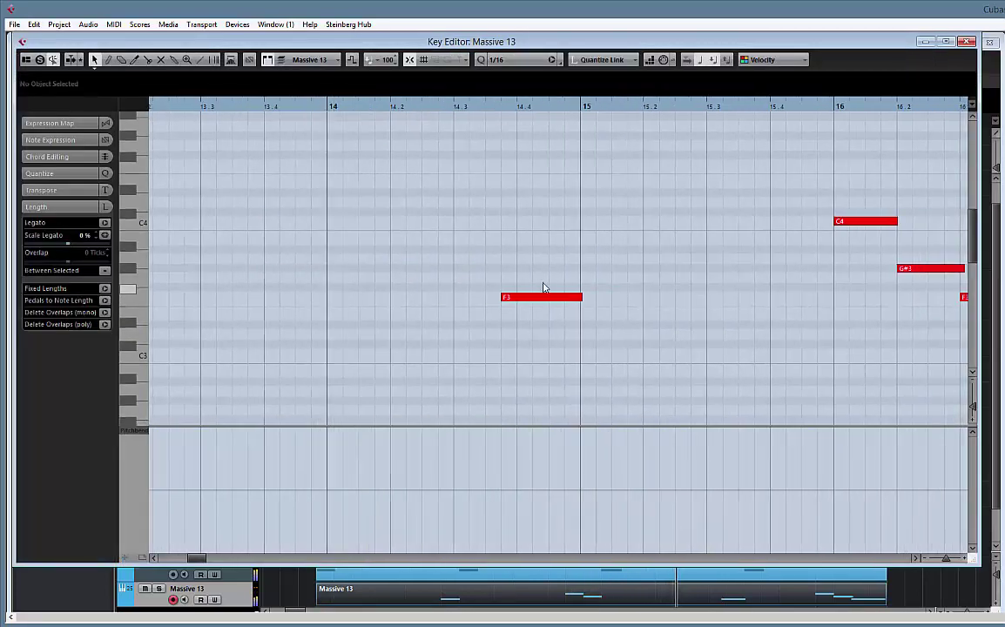
click(574, 300)
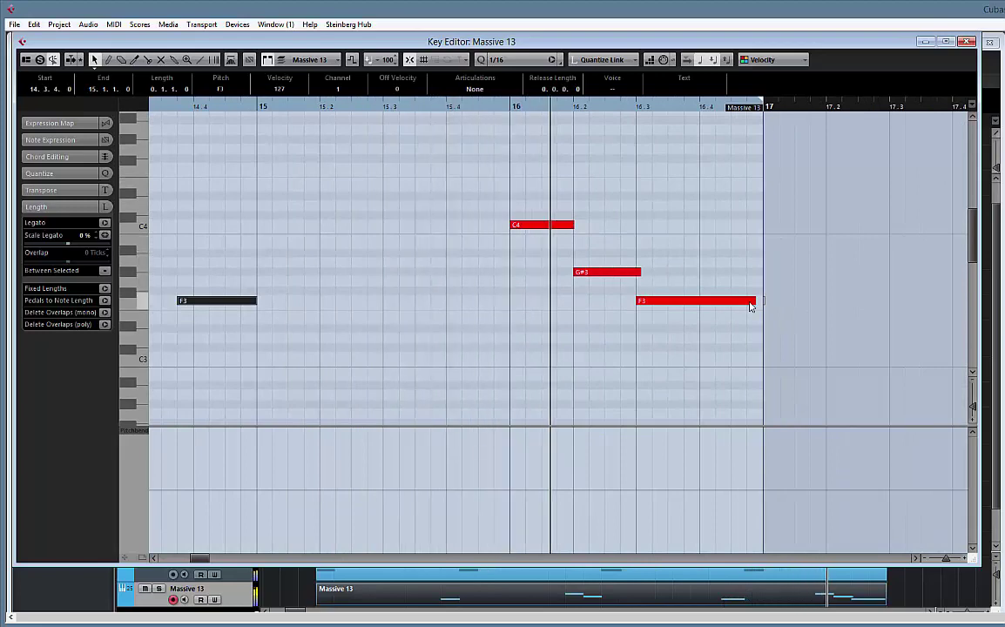
drag(792, 287, 766, 311)
key(Delete)
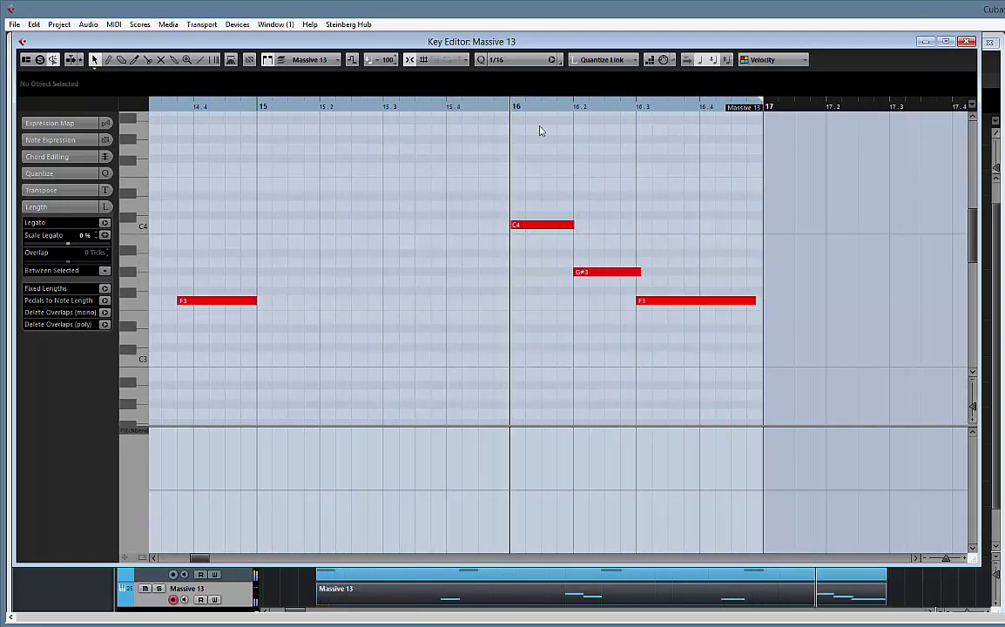
drag(753, 301, 698, 307)
key(space)
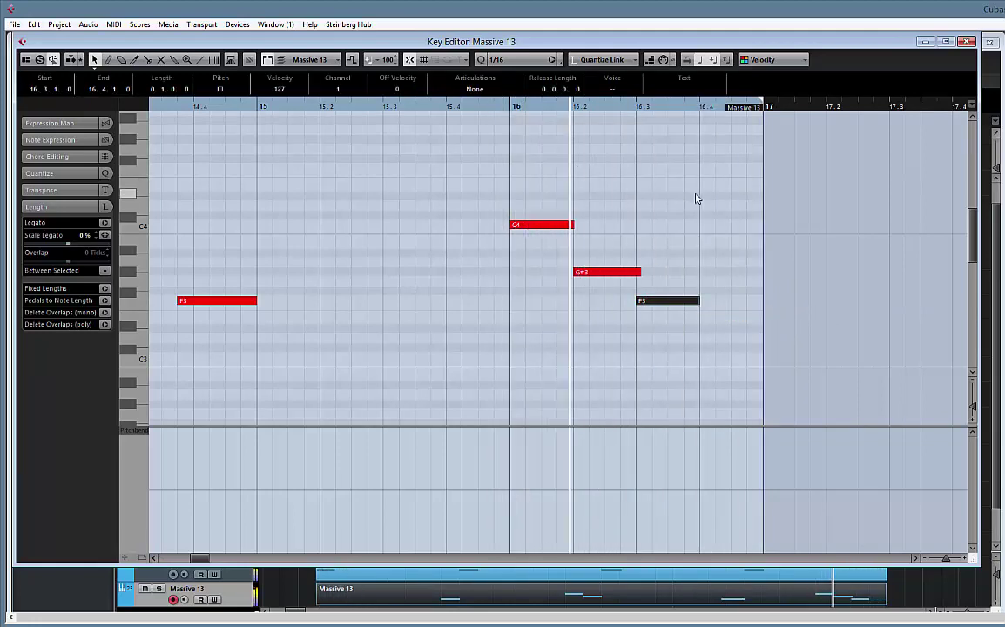
click(966, 41)
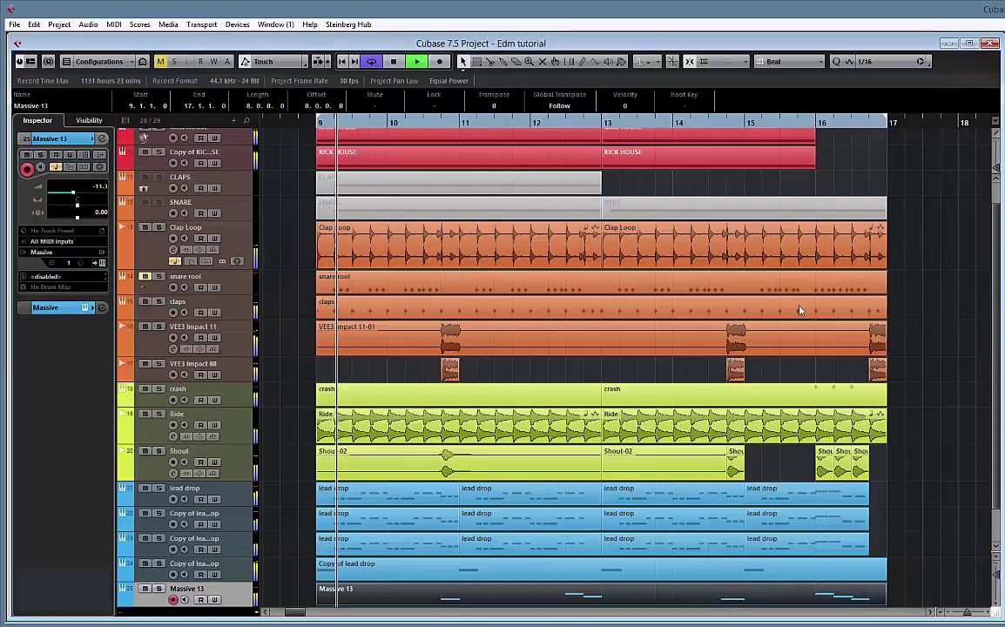
- Add Kickstart-64bit to the fourth insert slot of the Massive 13 channel and close the channel settings
click(217, 369)
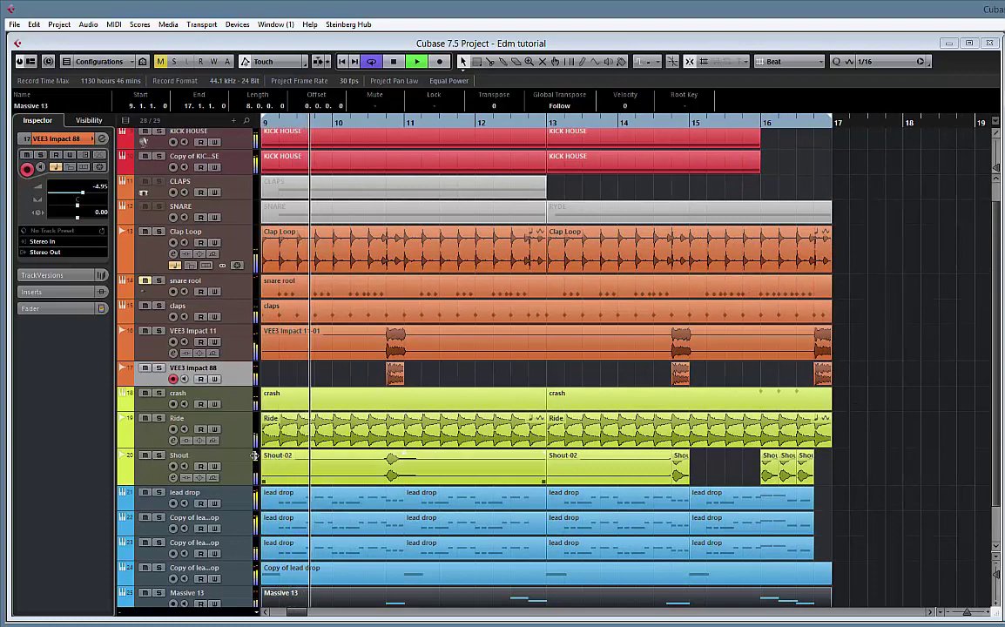
click(933, 471)
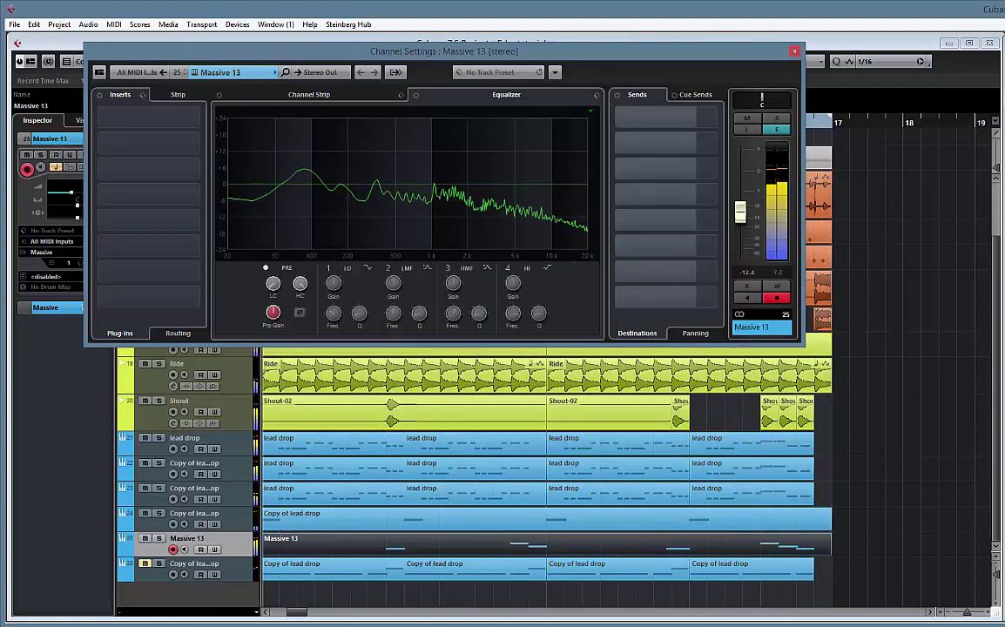
drag(148, 193, 148, 193)
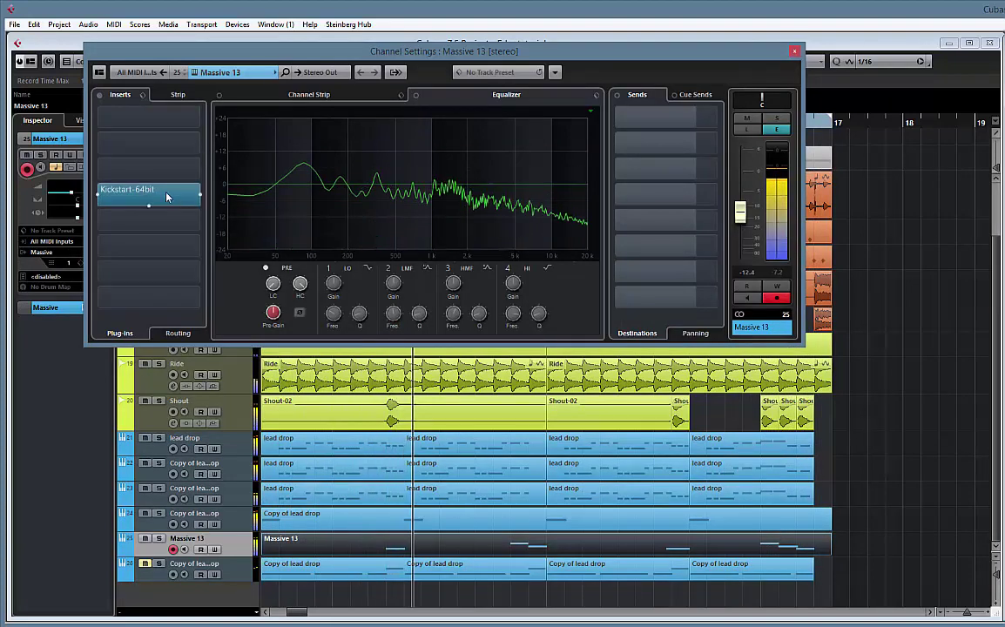
click(794, 53)
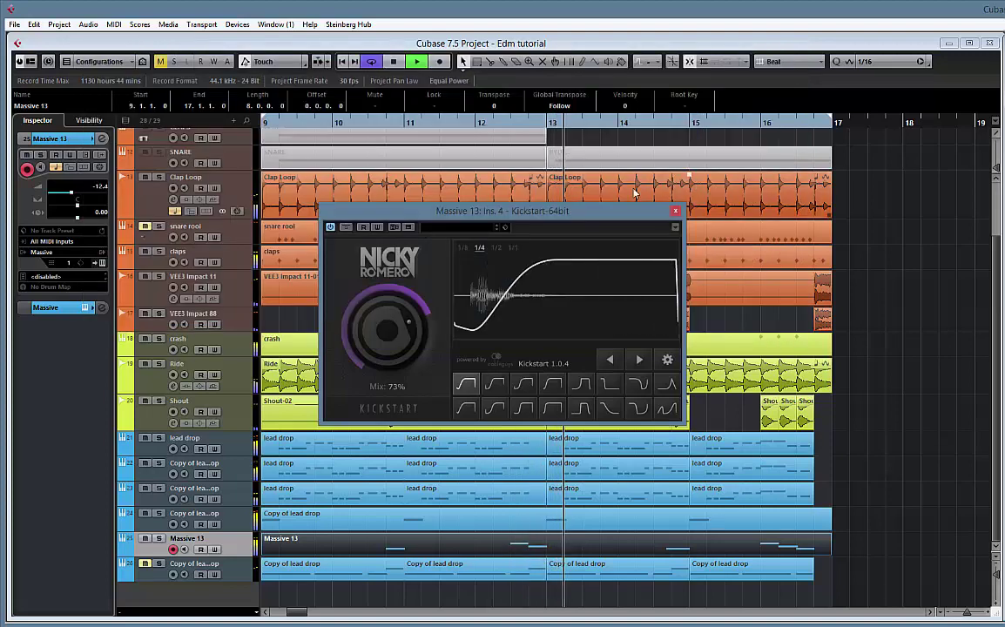
drag(523, 210, 505, 170)
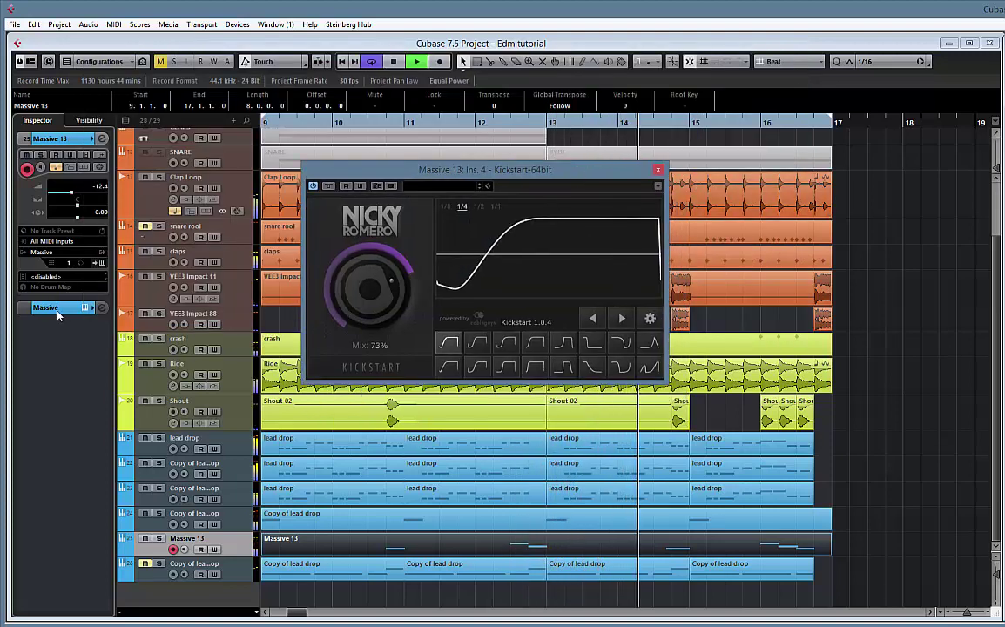
- Show the Massive 13 instrument's audio fader and set its level to about -11.5 dB
click(57, 308)
click(52, 189)
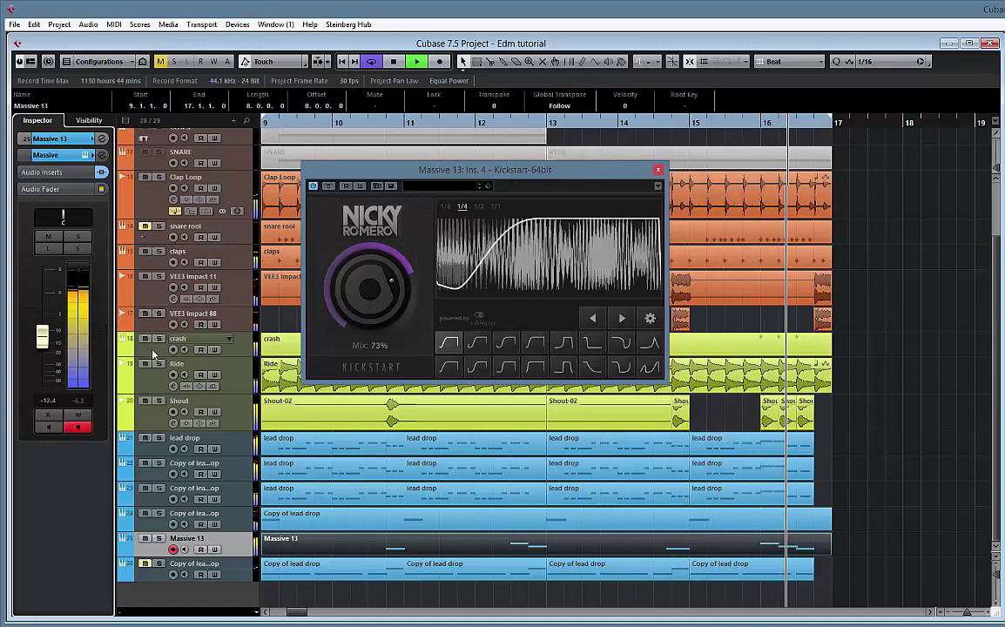
drag(46, 338, 47, 326)
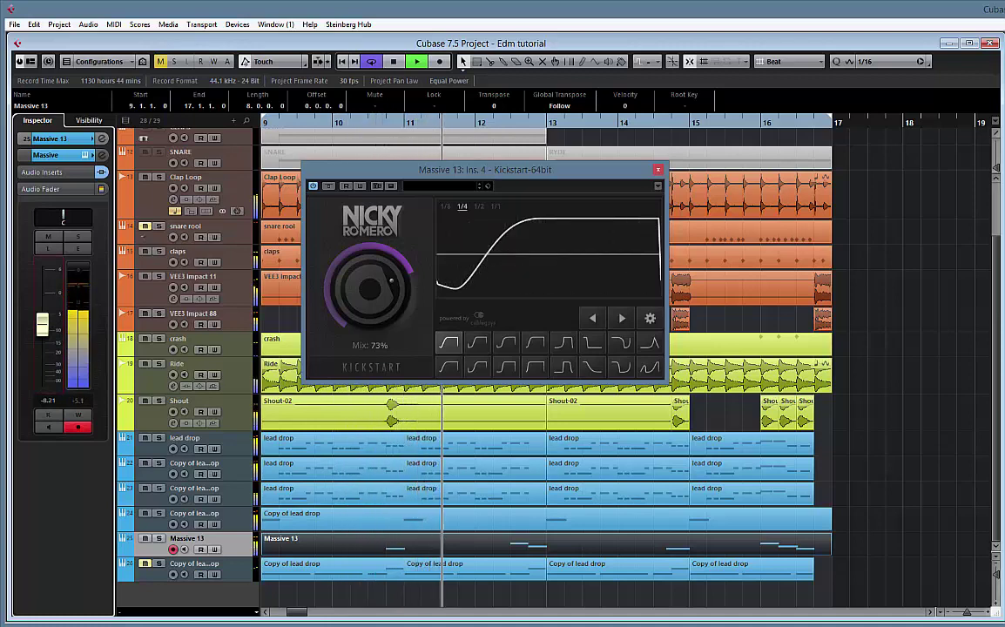
drag(42, 324, 42, 330)
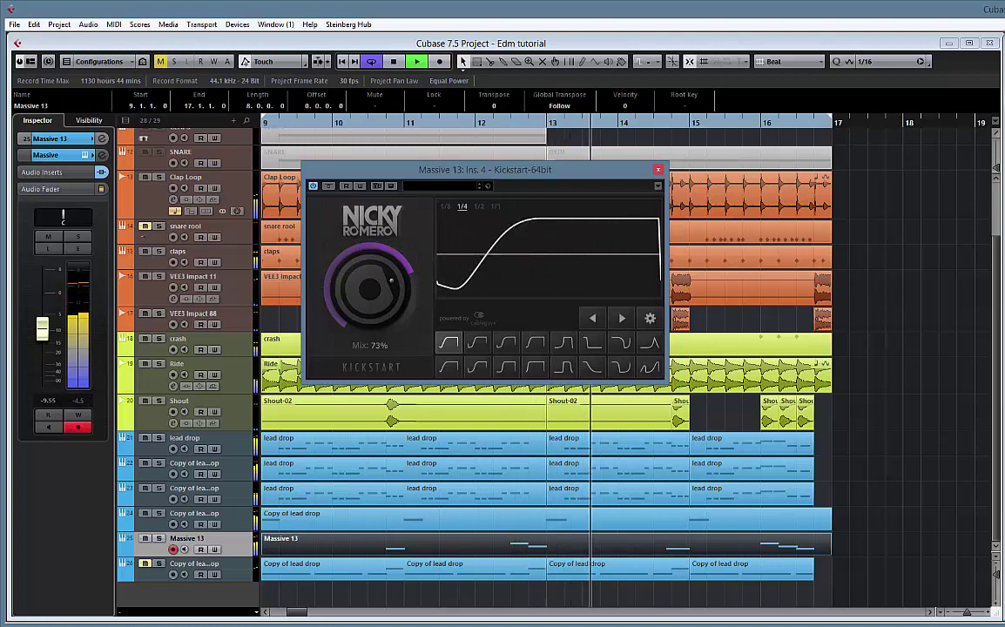
drag(41, 330, 42, 334)
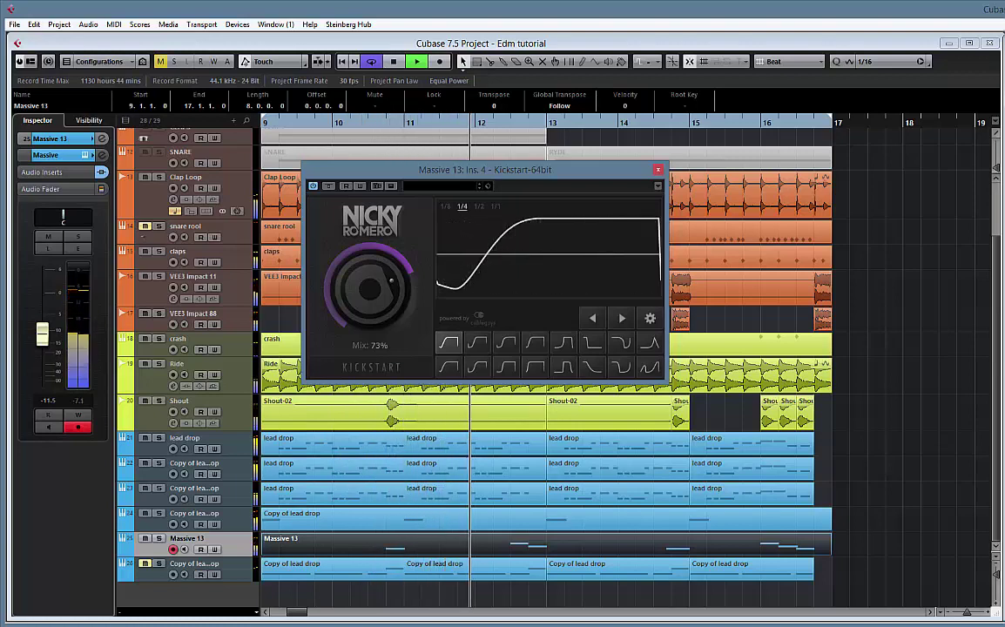
- Replace the bx_solo insert on the Copy of lead drop channel (track 24) with the Chopper effect
click(193, 514)
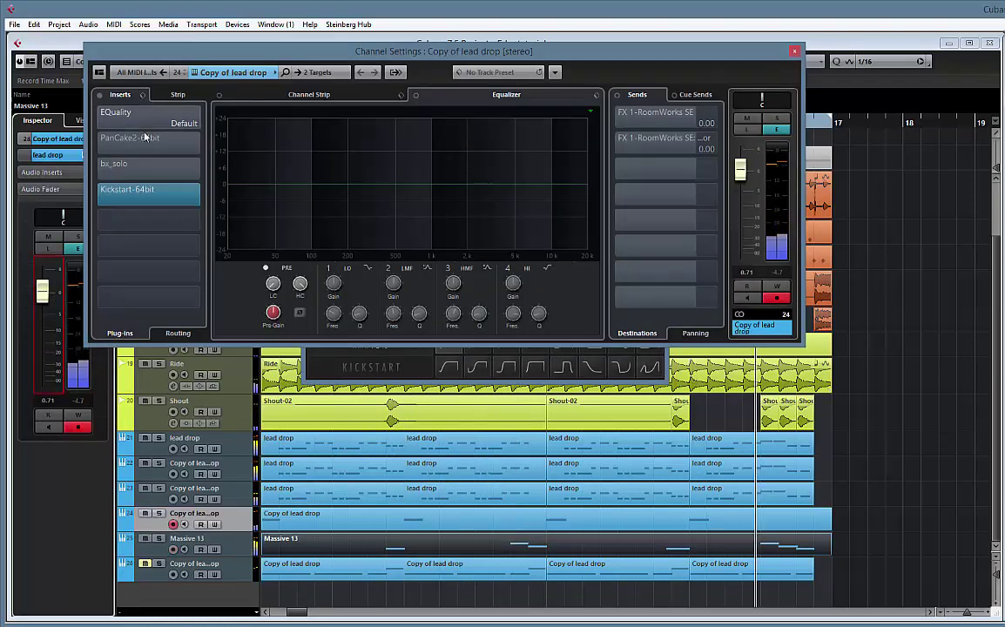
click(200, 170)
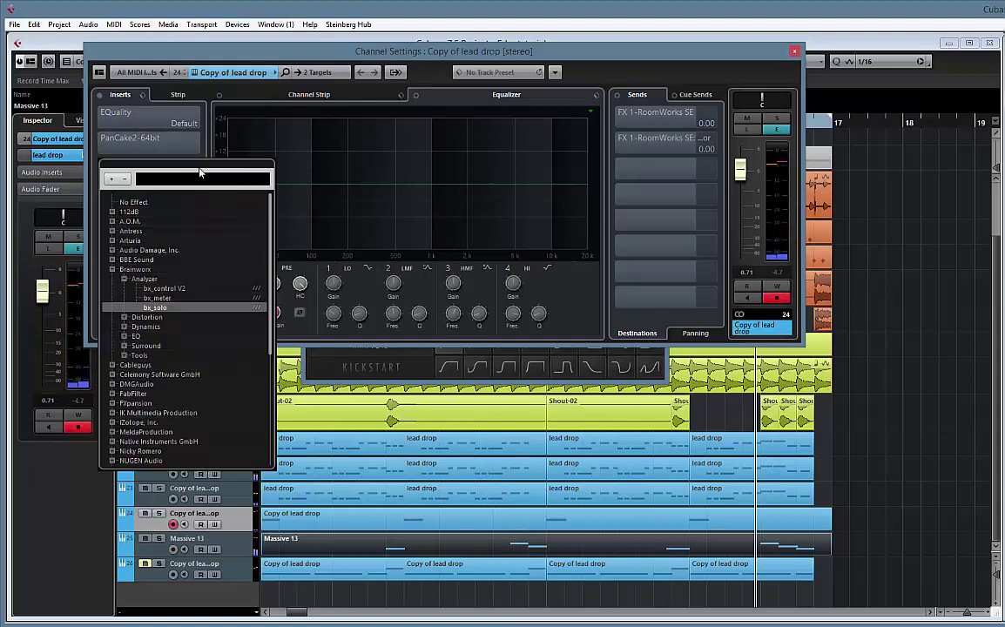
text(choppe)
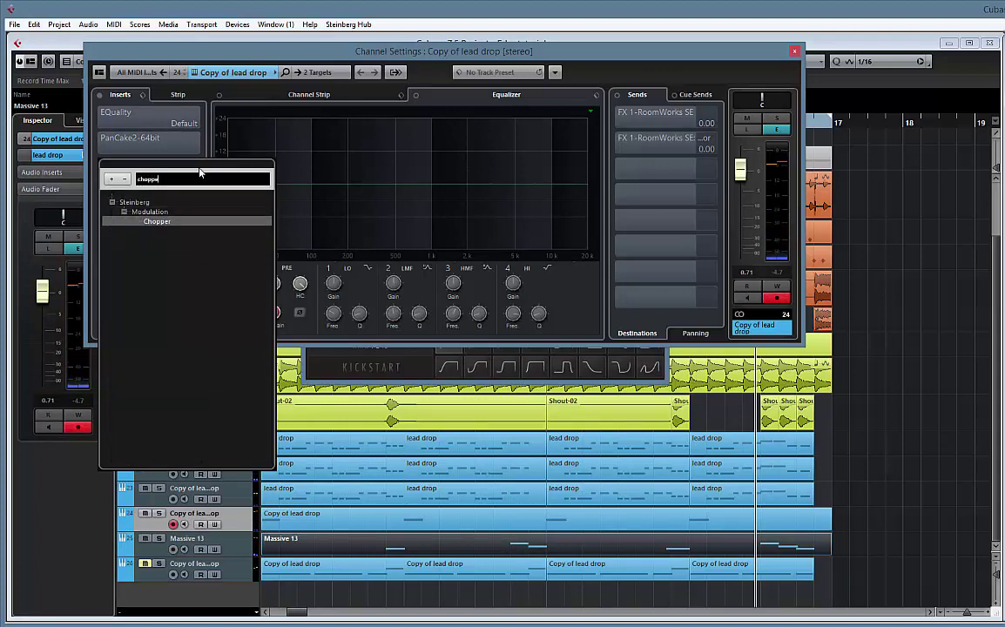
click(155, 222)
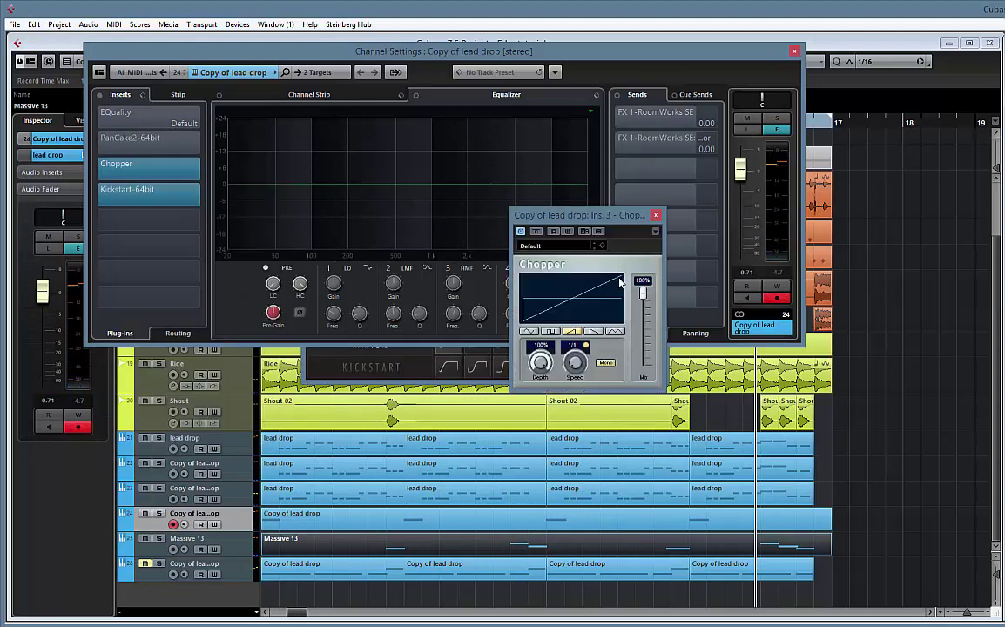
- Set Chopper to a square waveform, 1/32 speed and 31% mix, auditioning the channel in solo and with the full project
click(776, 120)
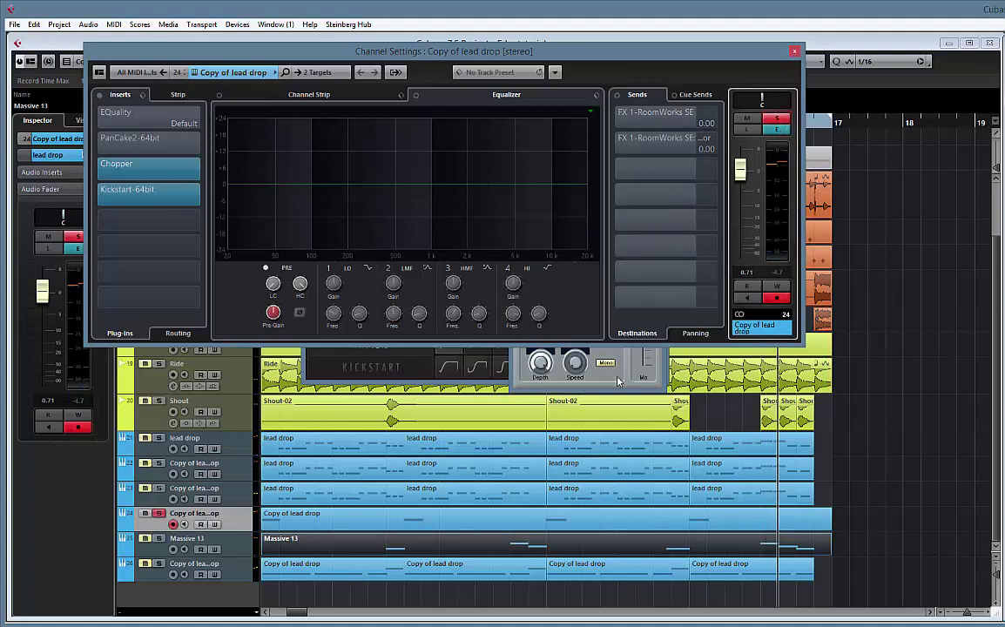
click(613, 353)
key(space)
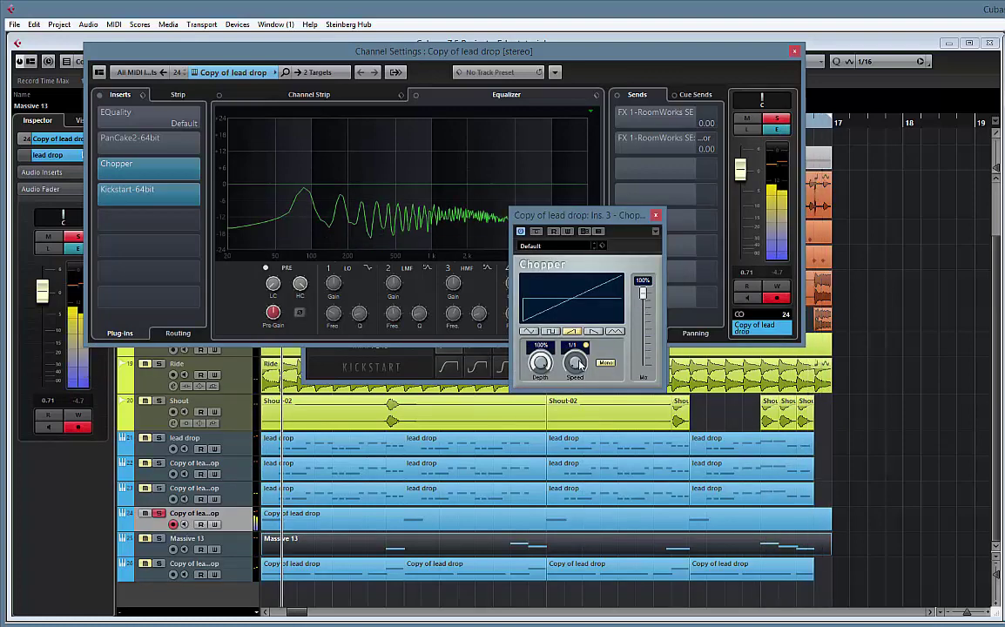
drag(578, 365, 582, 347)
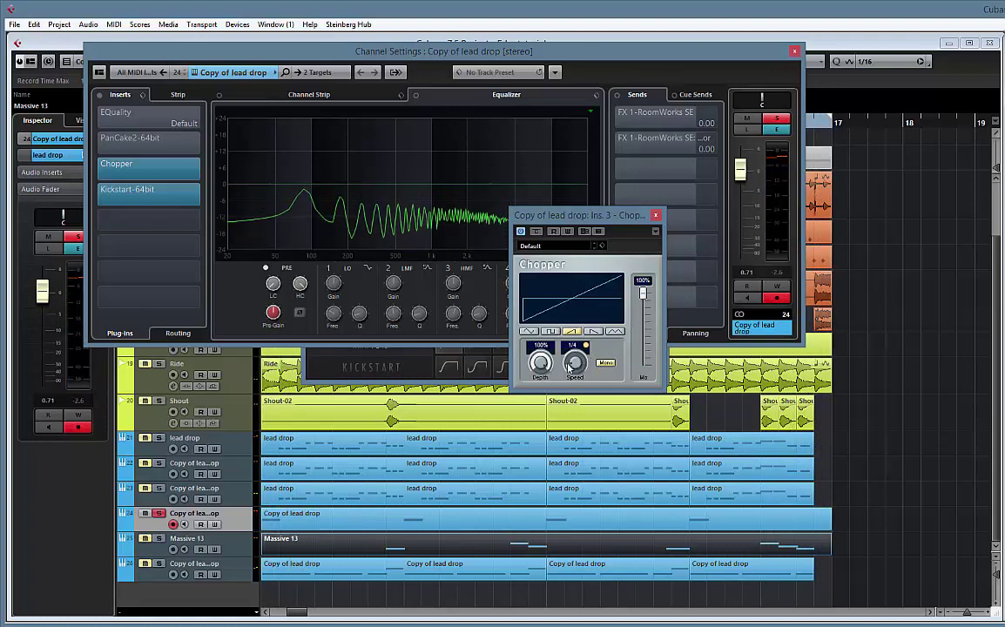
click(549, 331)
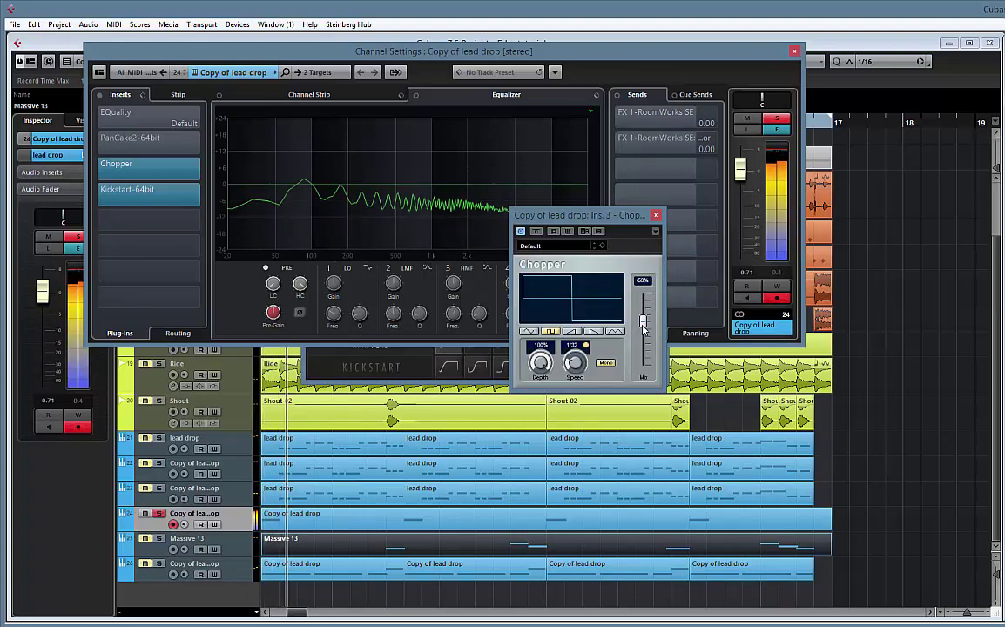
click(776, 119)
click(631, 383)
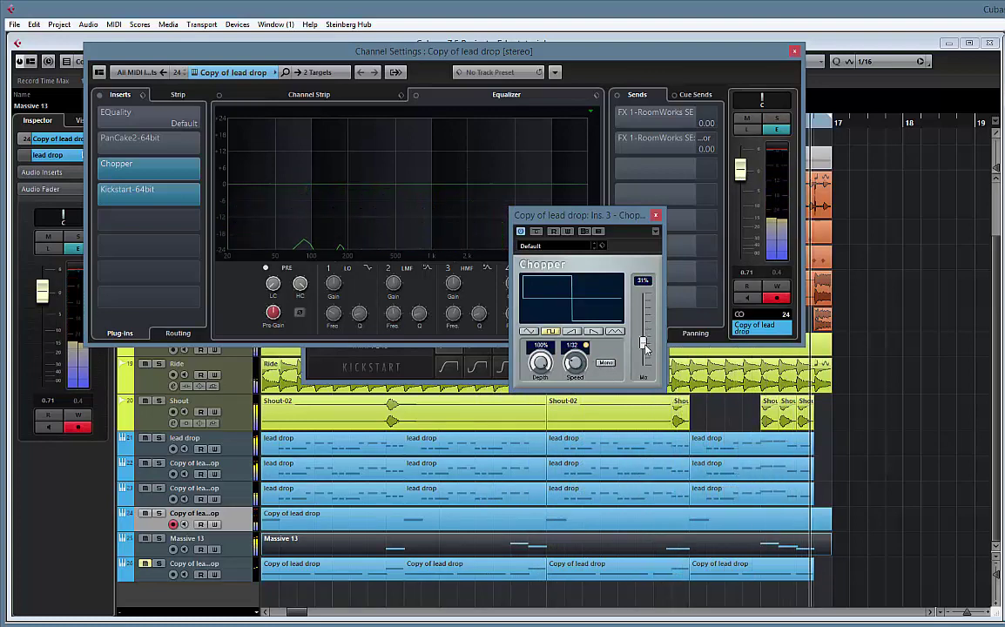
- Set Chopper on the Copy of lead drop channel to a triangle waveform, 1/16 speed and 23% mix
drag(644, 343, 642, 345)
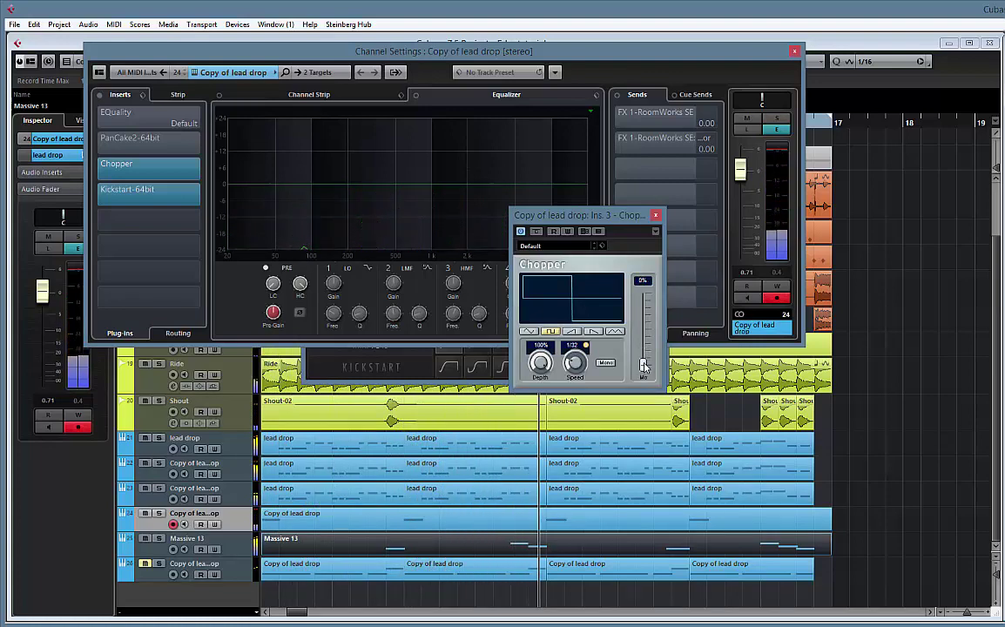
drag(644, 361, 643, 358)
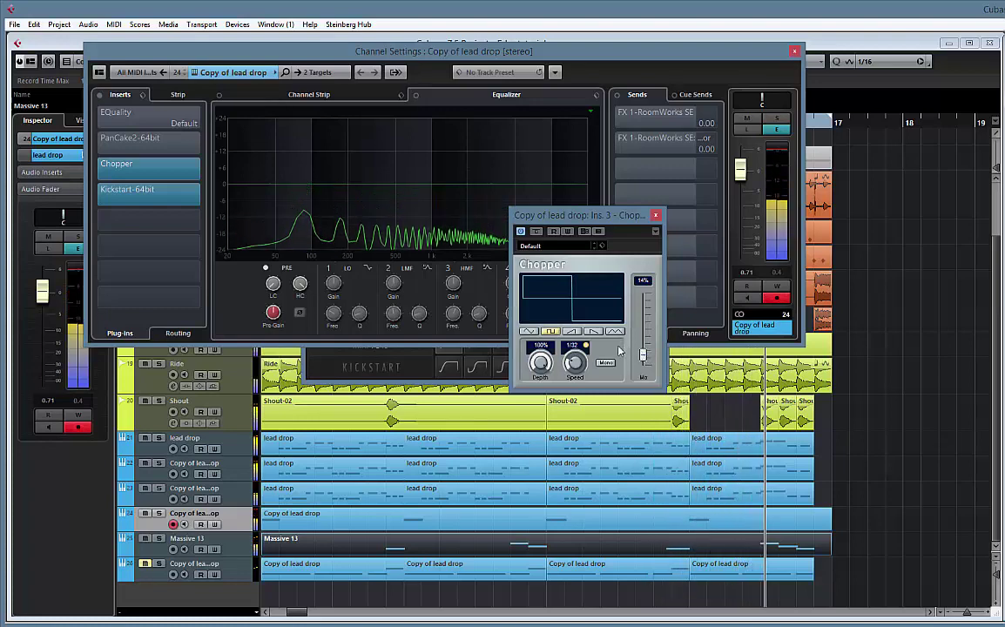
click(614, 332)
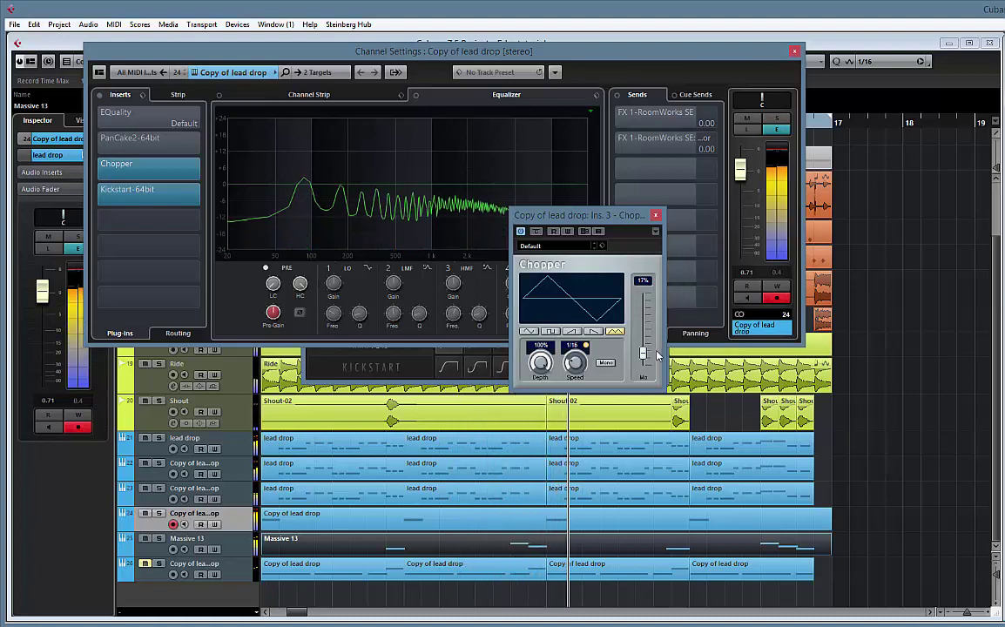
drag(643, 357, 644, 340)
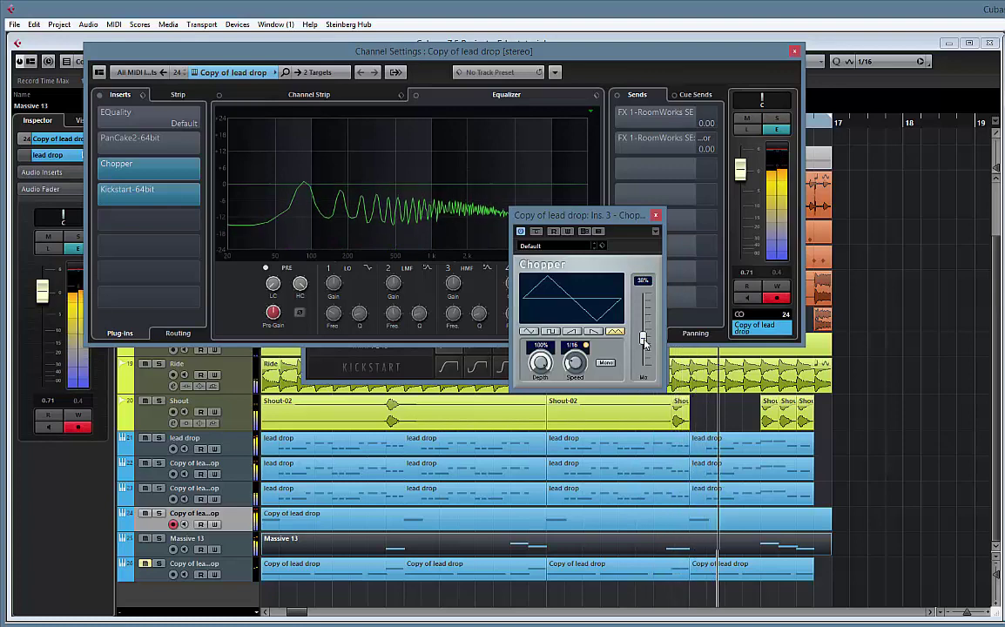
drag(644, 342, 645, 345)
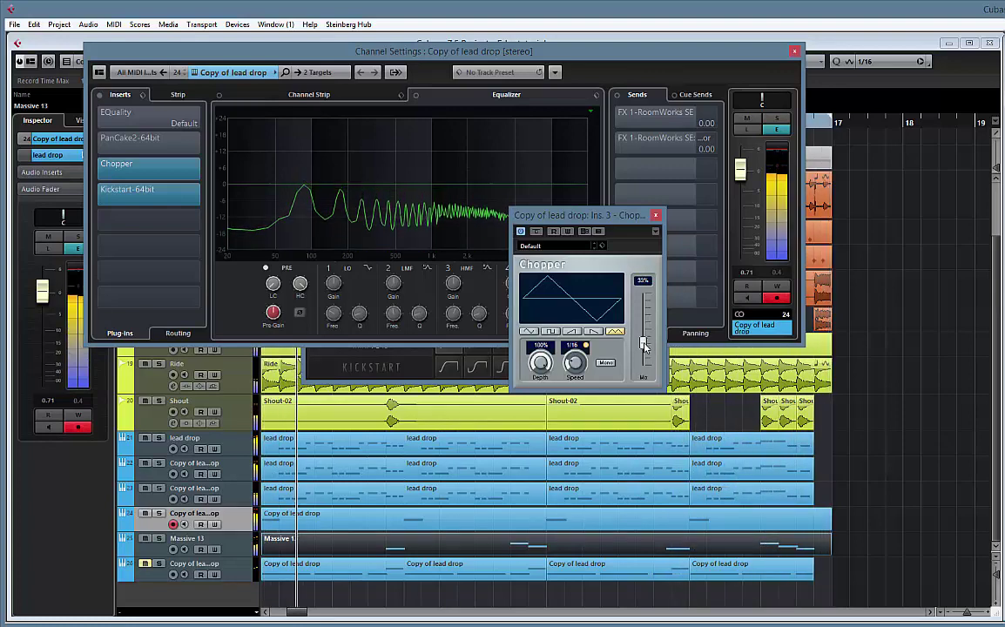
drag(644, 345, 645, 351)
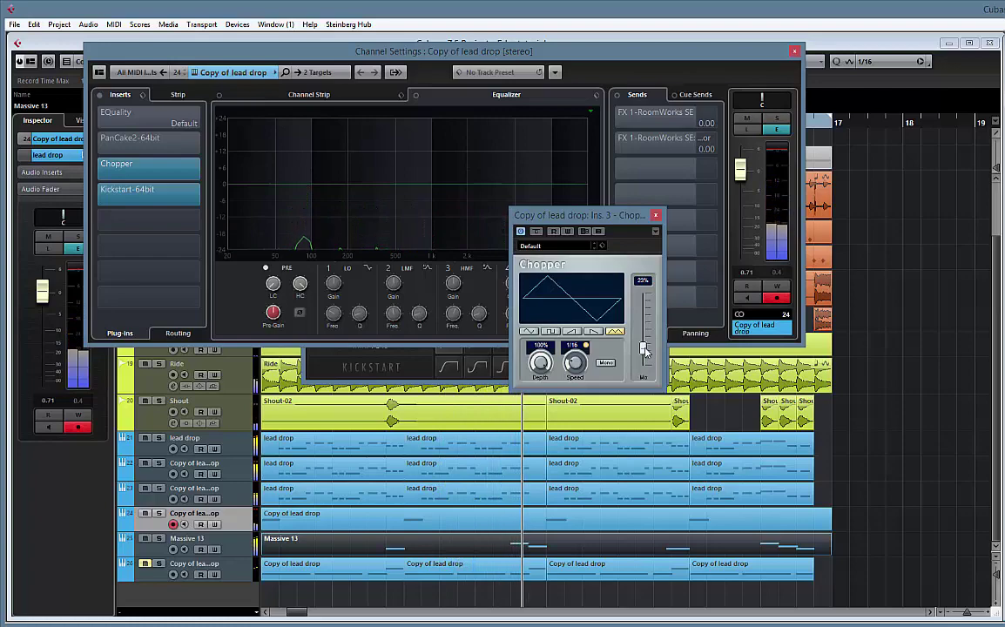
- Close the Chopper, Copy of lead drop channel settings and Massive 13 Kickstart windows
mouse_move(600, 624)
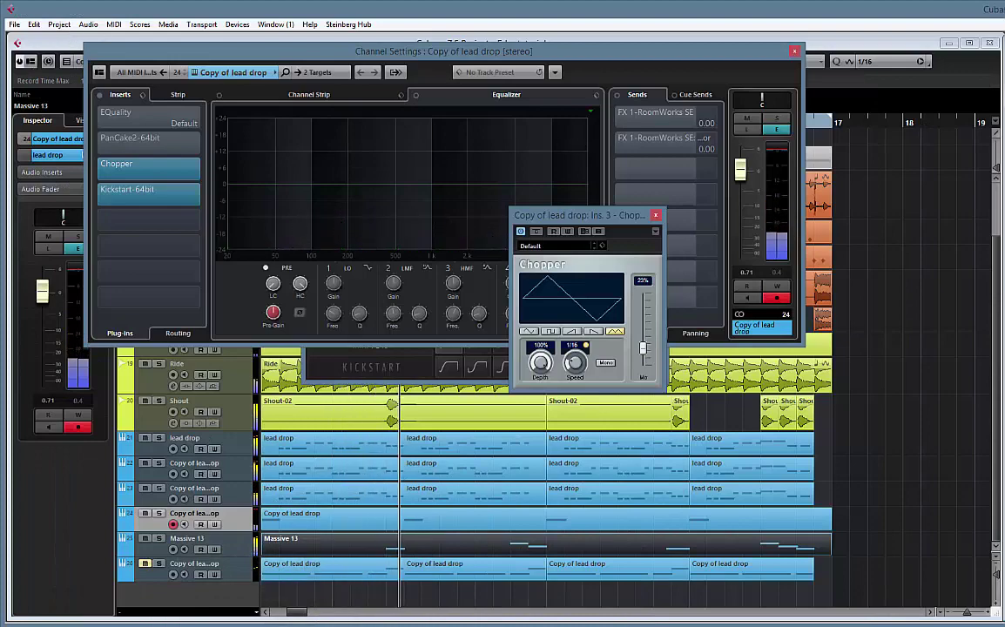
key(space)
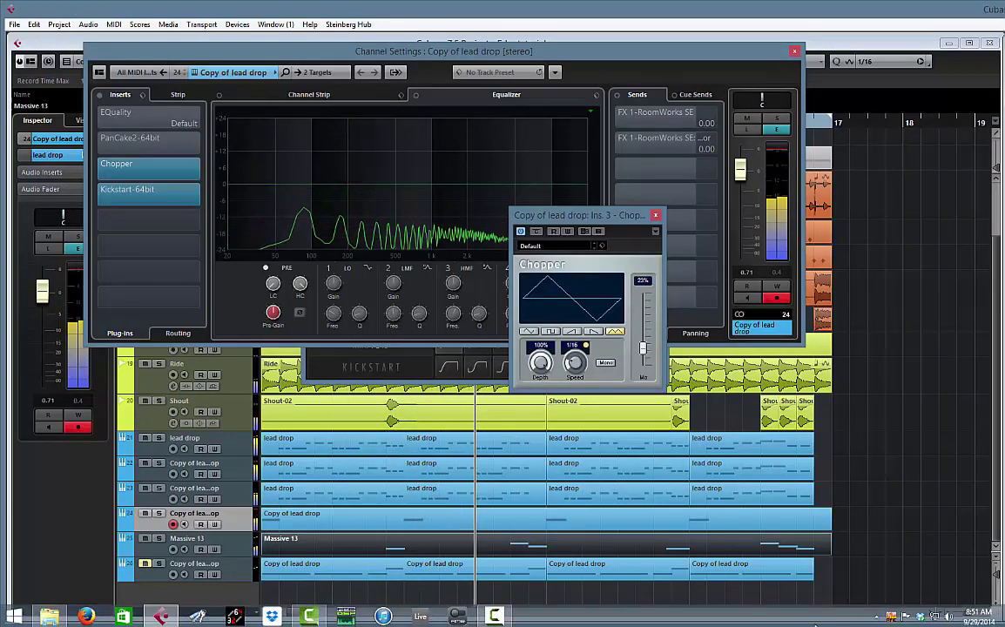
click(815, 624)
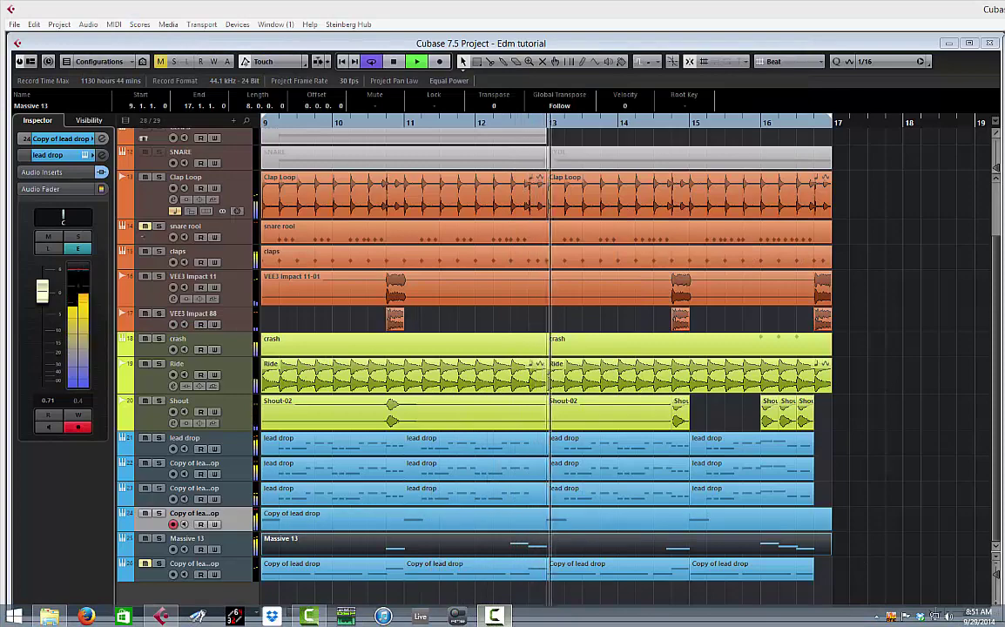
click(699, 59)
click(656, 216)
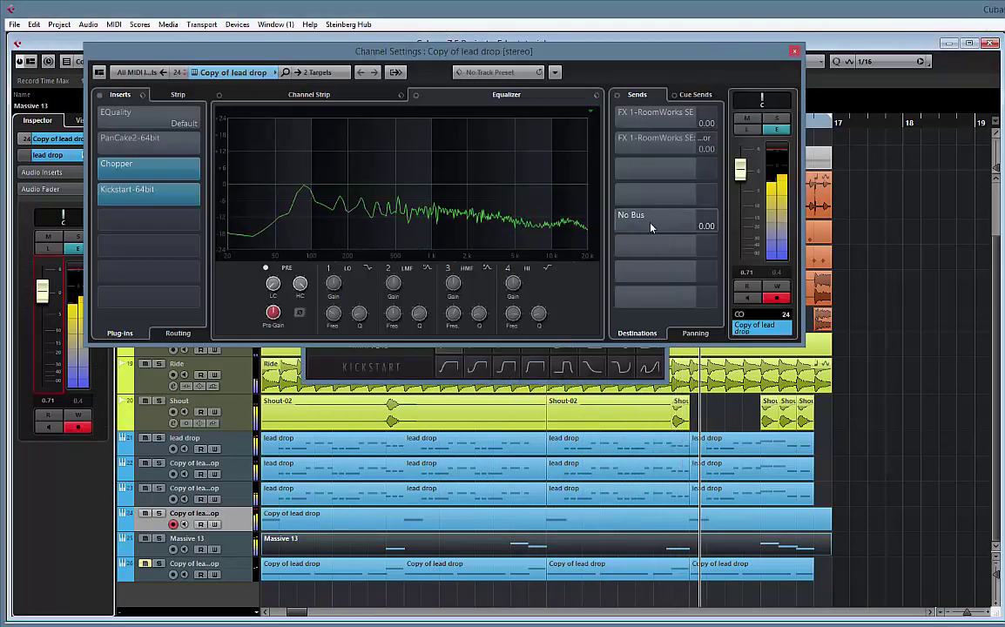
click(794, 50)
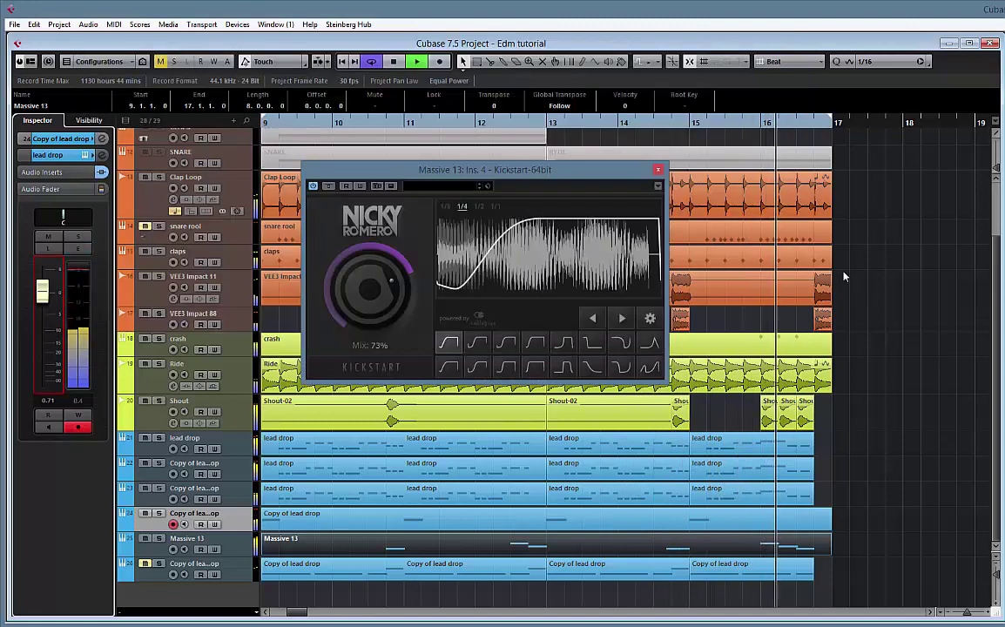
click(657, 169)
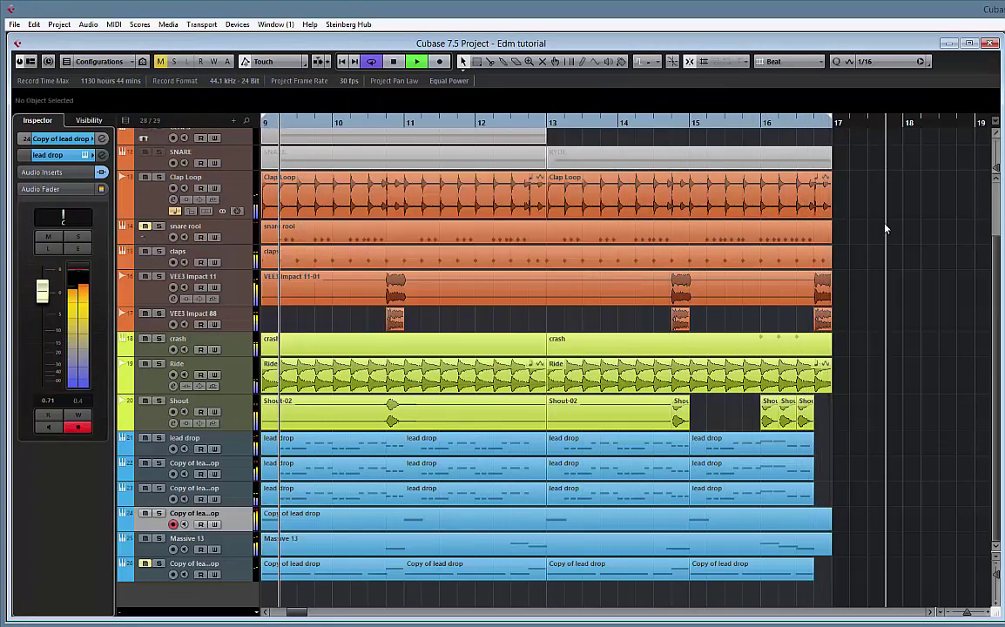
- Duplicate all events of bars 9 to 16 so the copies start at bar 17, and extend the loop range to bar 25
key(g)
key(g)
key(g)
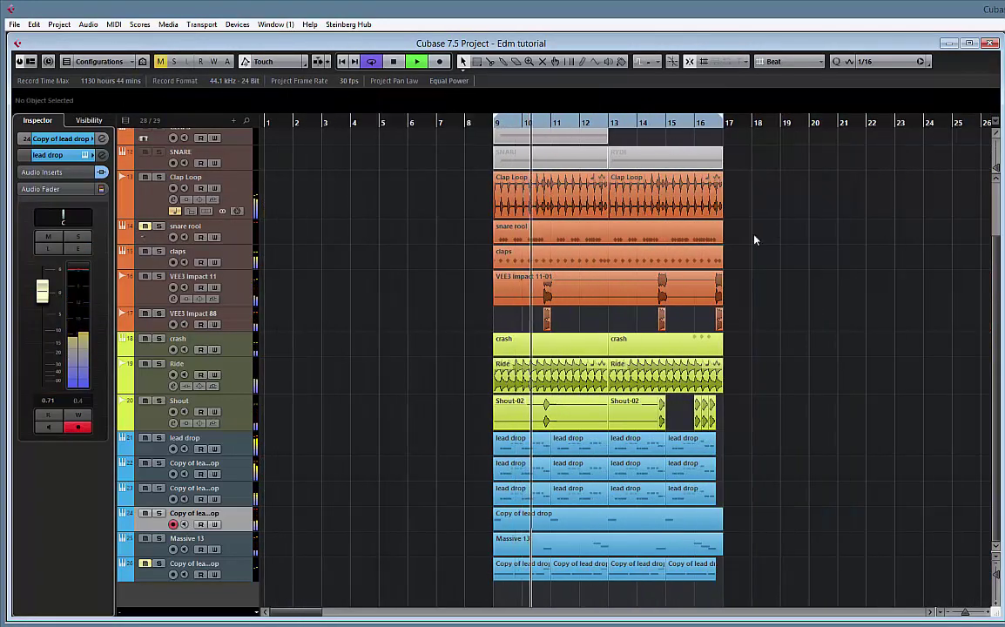
scroll(754, 237, up, 3)
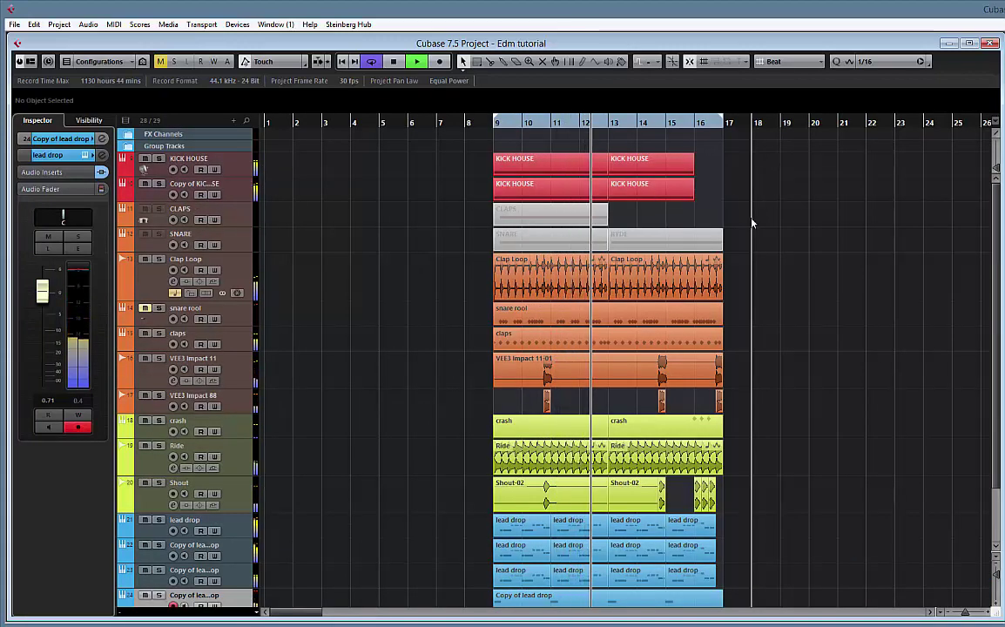
key(shift+g)
key(shift+g)
key(shift+g)
key(shift+h)
key(shift+h)
key(shift+h)
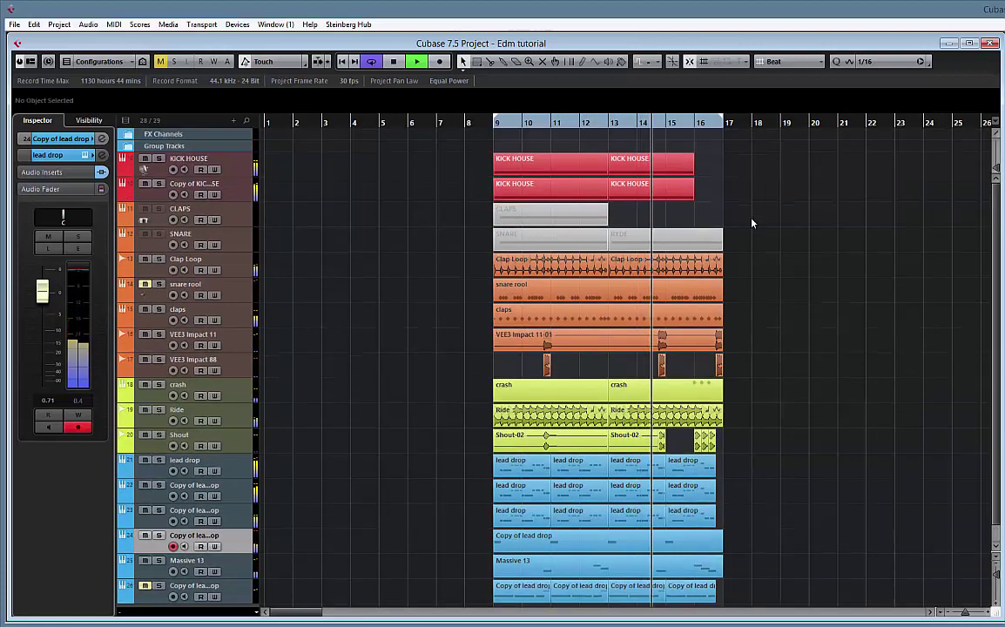
key(ctrl+a)
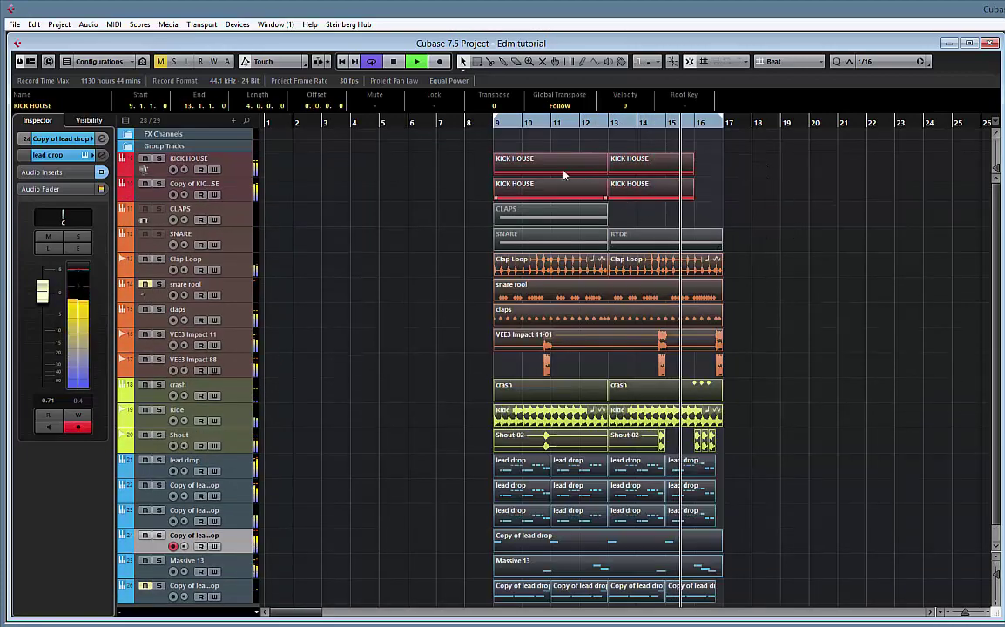
key(ctrl+d)
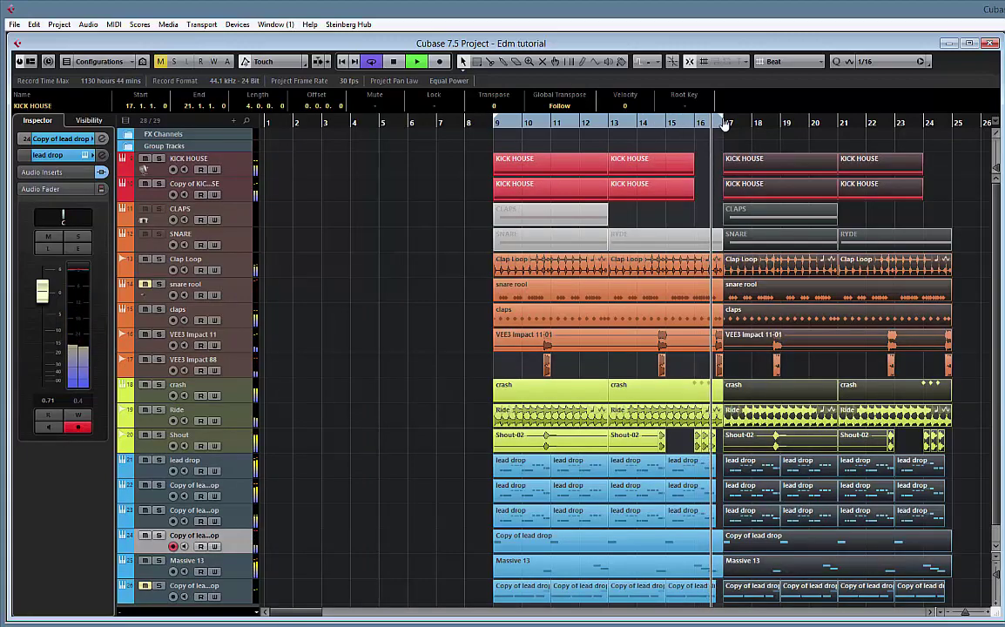
drag(721, 128, 954, 135)
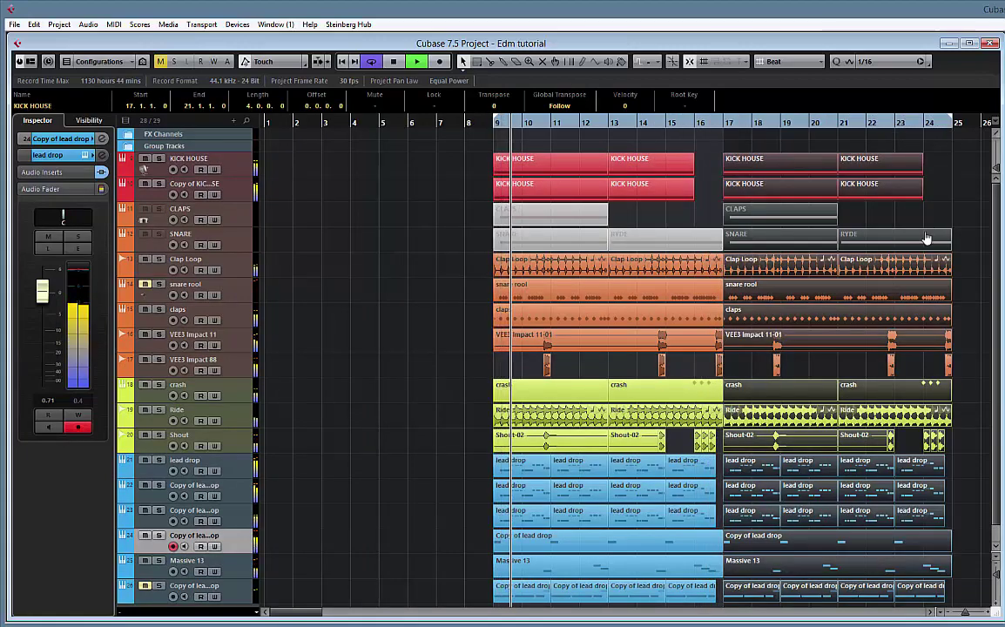
- Delete the Ride events in bars 9 to 16 and shorten the last Ride event to end at bar 24
scroll(245, 399, down, 1)
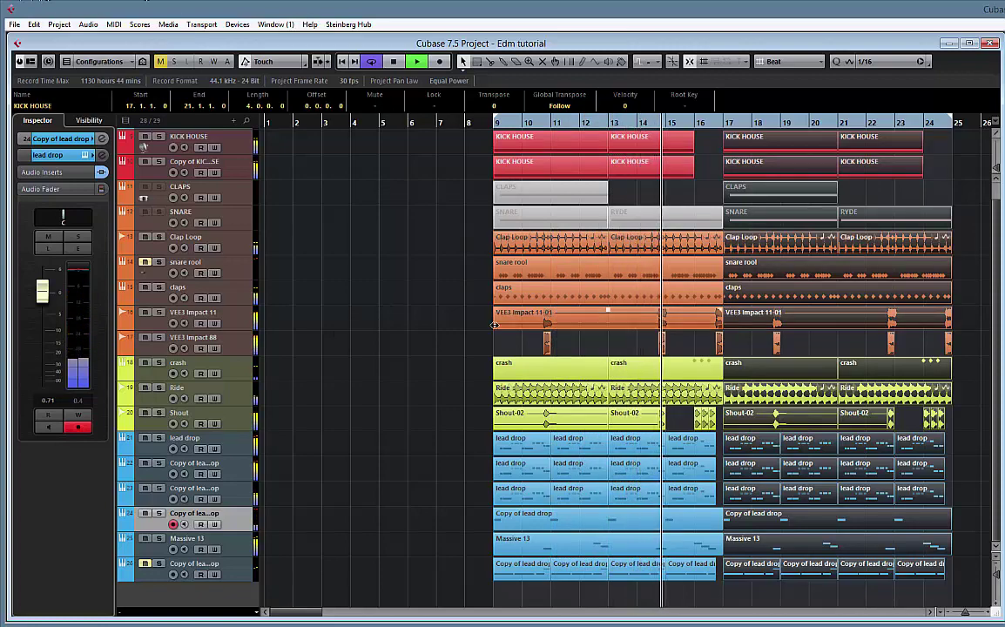
click(610, 385)
key(Delete)
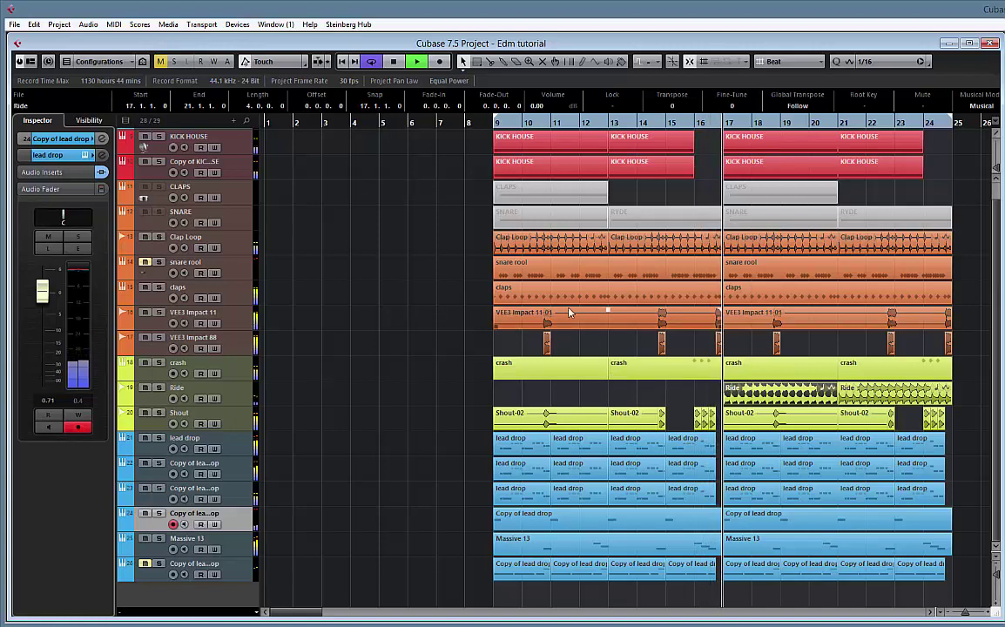
click(228, 245)
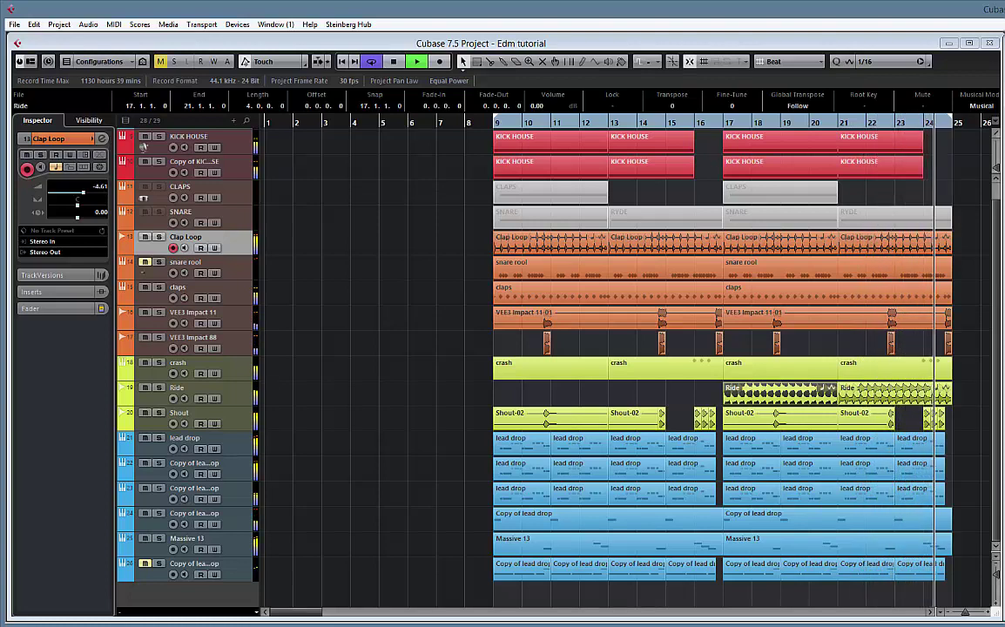
drag(950, 403, 925, 411)
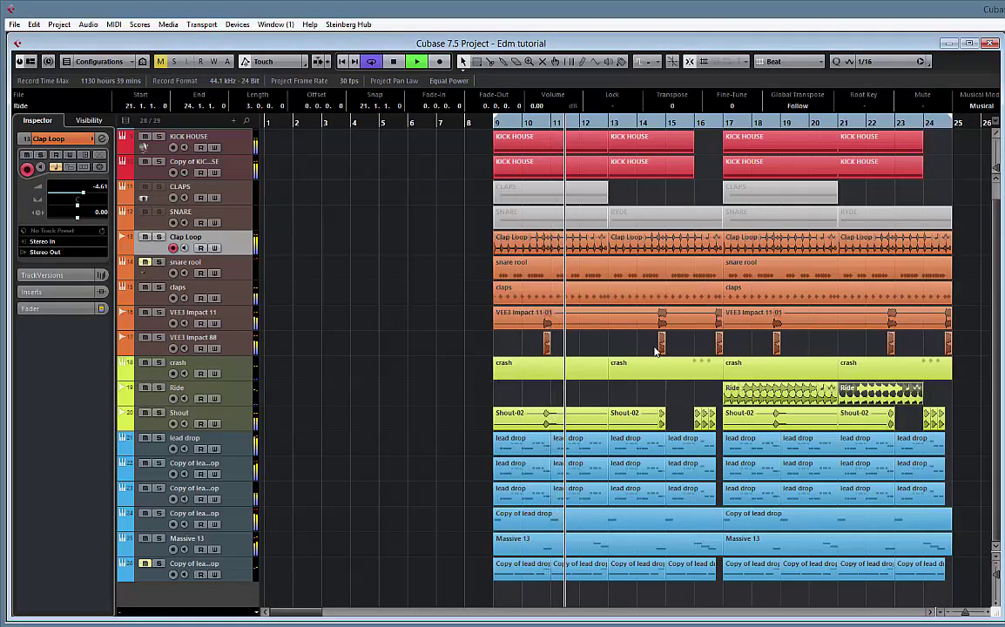
- Shorten the second Clap Loop event to end at bar 16 and cut gaps in the loop at 14.4–15 and 10.4–11
drag(719, 243, 694, 250)
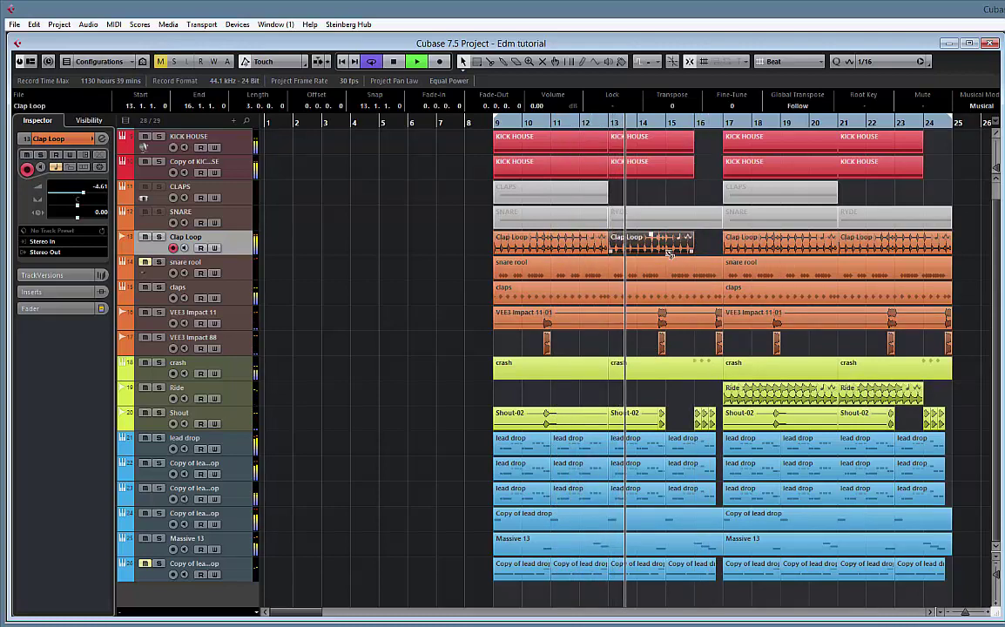
alt+click(664, 253)
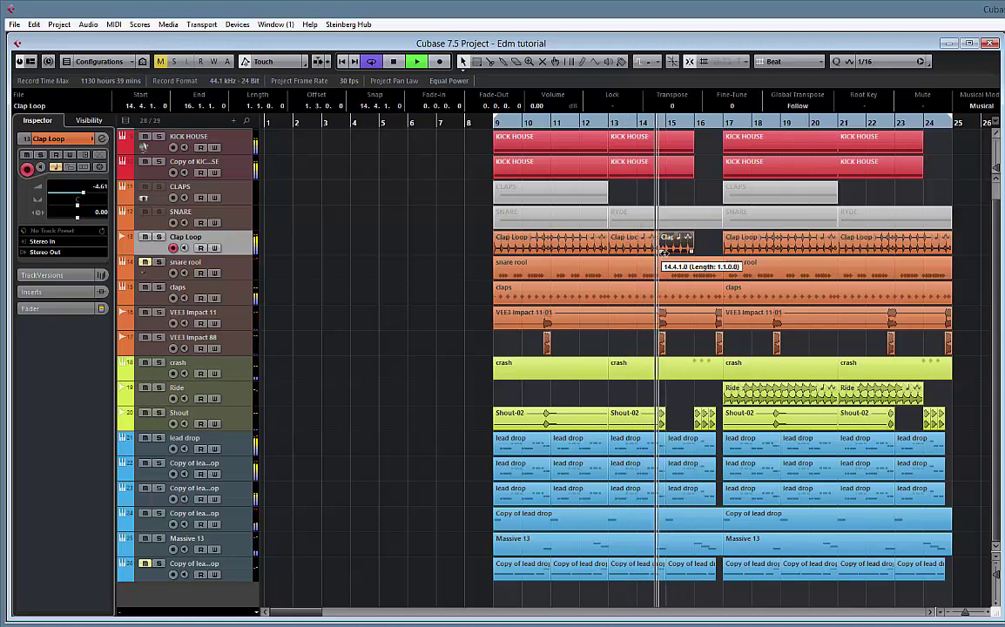
alt+click(551, 250)
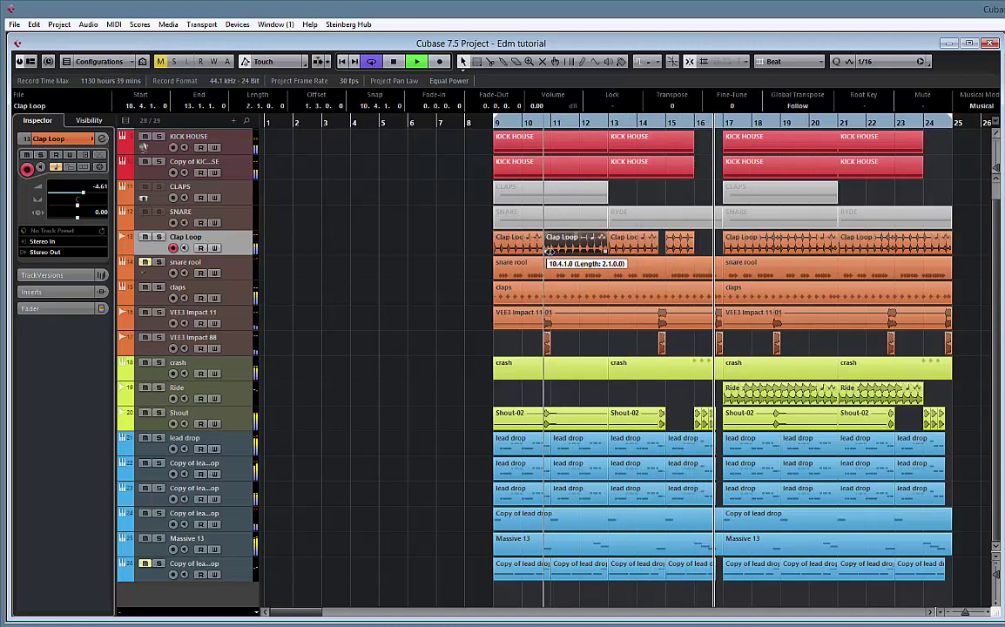
- Cut gaps in the duplicated Clap Loop events at 18.4–19 and 22.4–23, and end the last event at bar 24
alt+click(774, 252)
drag(775, 253, 782, 253)
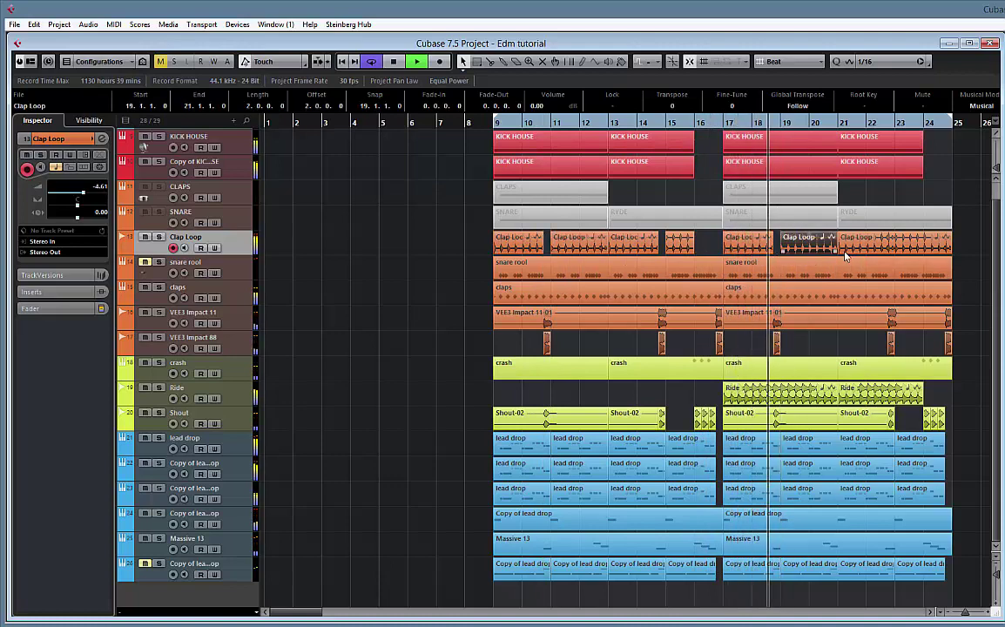
alt+click(888, 252)
drag(889, 252, 924, 252)
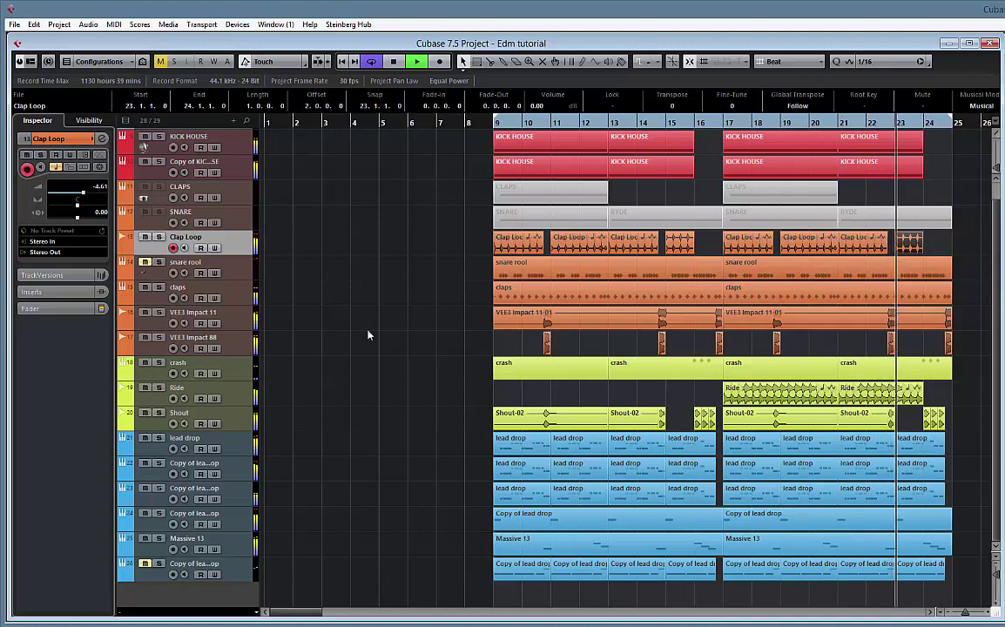
- Unmute the snare rool track and duplicate all events of bars 9 to 24 so the copies start at bar 25
click(235, 276)
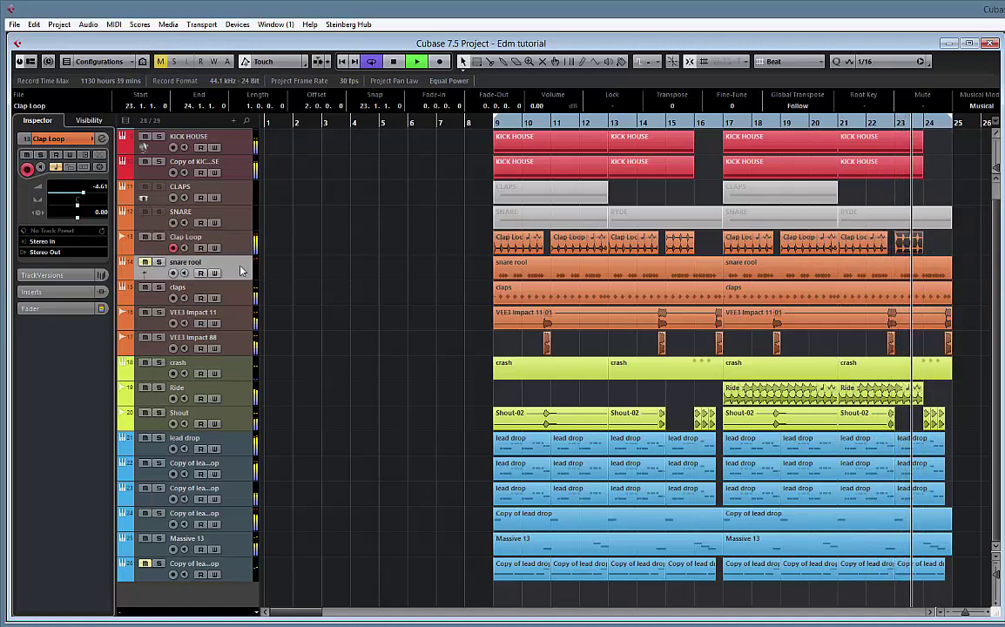
click(146, 263)
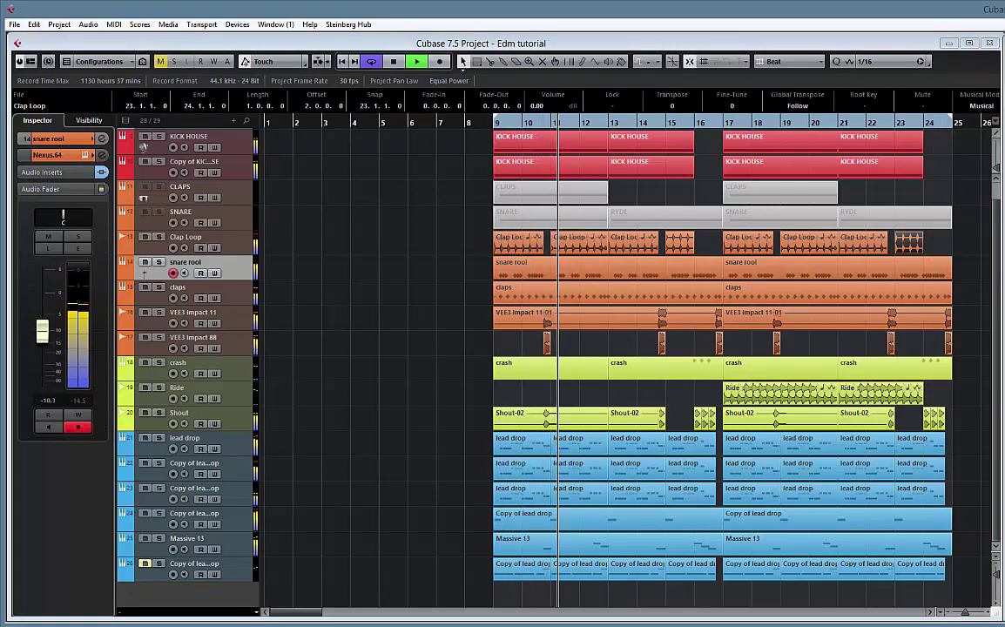
scroll(712, 329, right, 5)
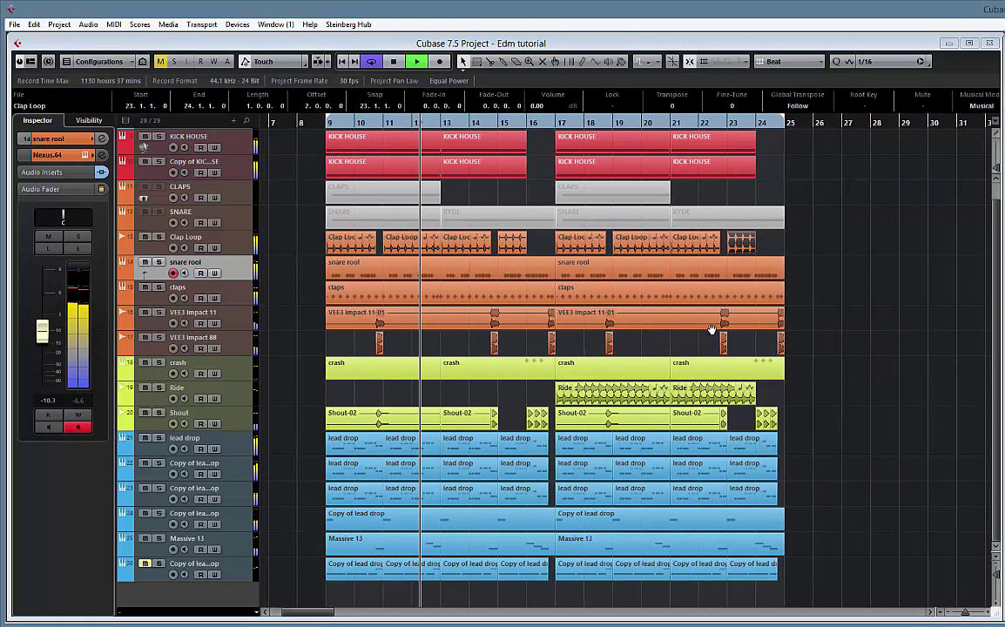
scroll(711, 330, left, 1)
key(ctrl+a)
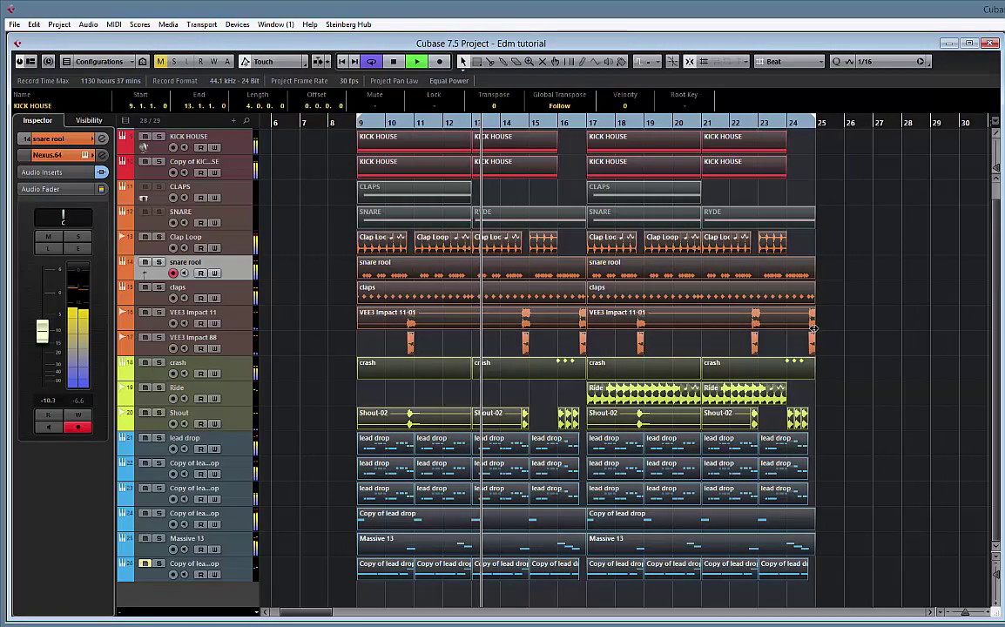
key(ctrl+d)
scroll(664, 318, right, 8)
key(ctrl+shift+a)
- Delete the snare rool events in bars 9 to 24 and extend the loop range to bar 41
scroll(514, 298, left, 7)
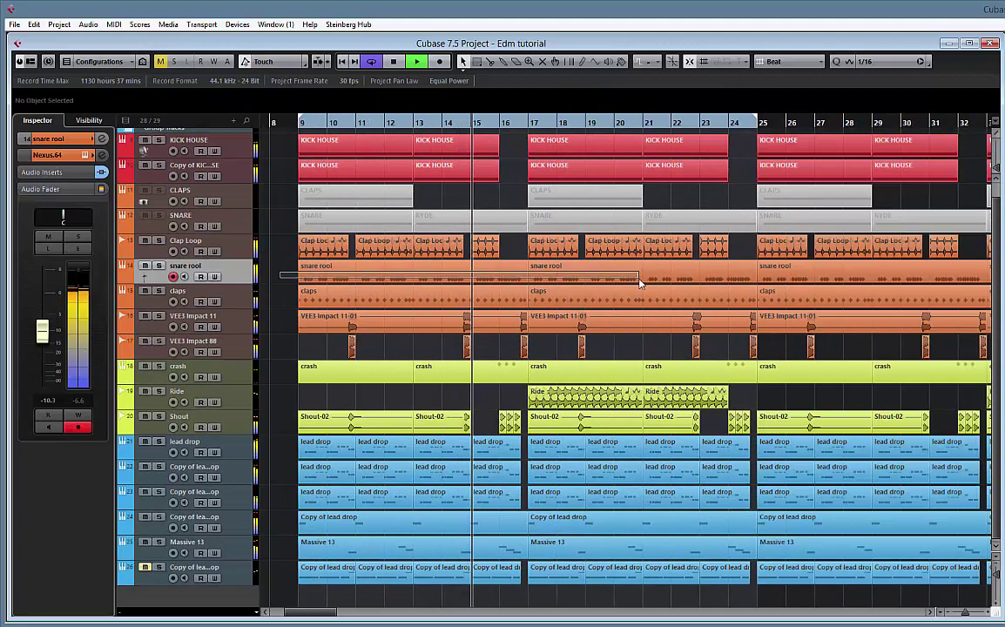
drag(639, 279, 639, 279)
key(Delete)
key(g)
key(g)
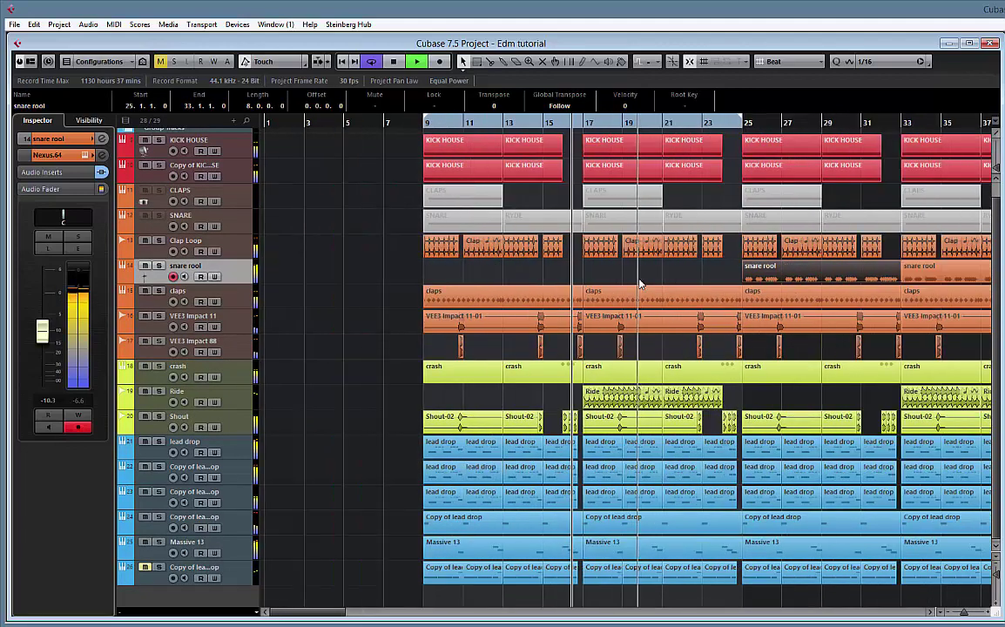
key(g)
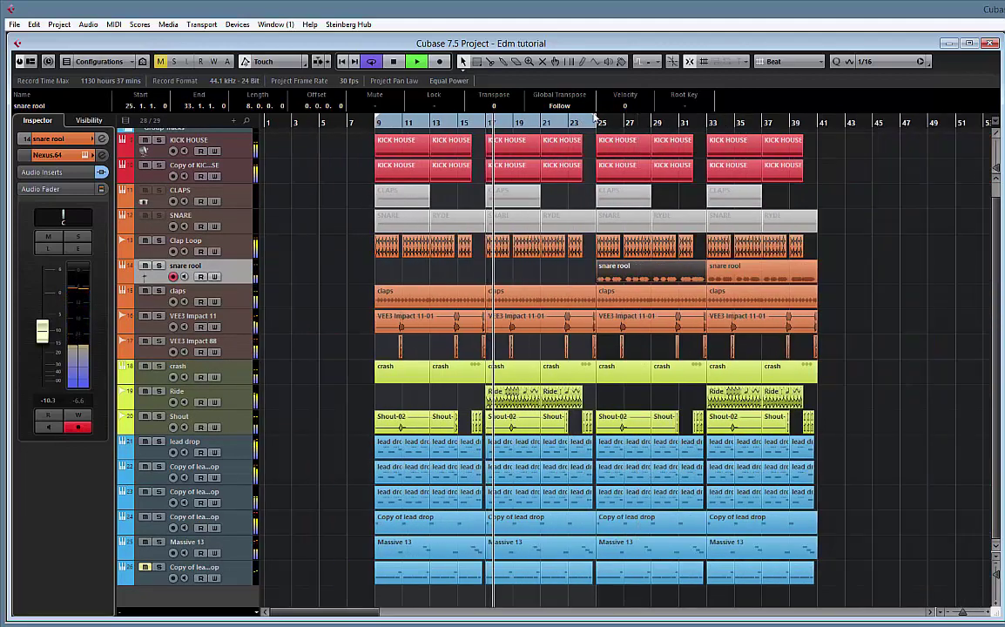
drag(672, 125, 816, 137)
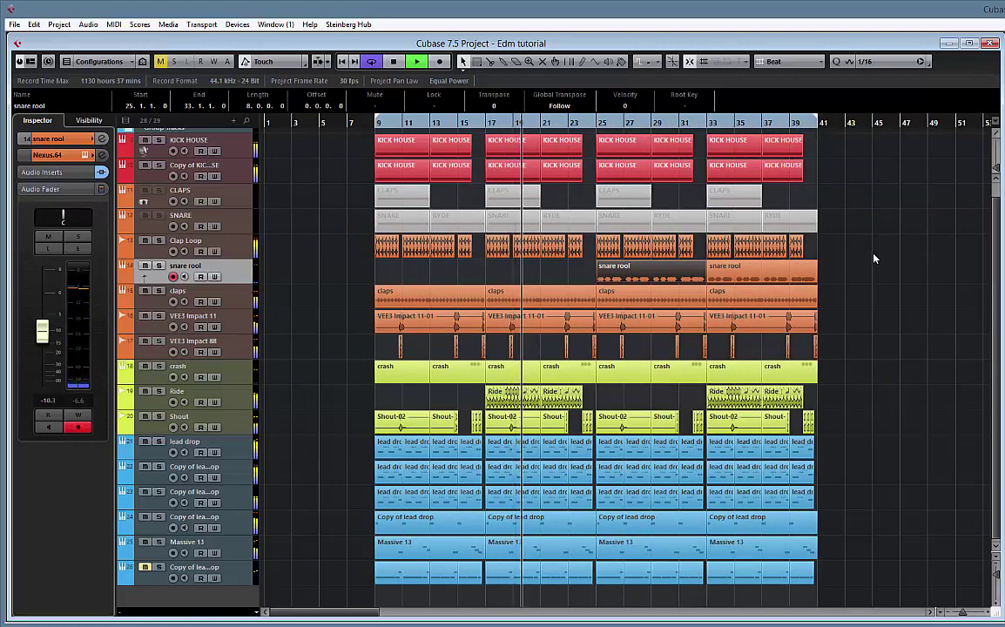
- Remove the muted CLAPS and SNARE tracks from the project
scroll(875, 258, down, 1)
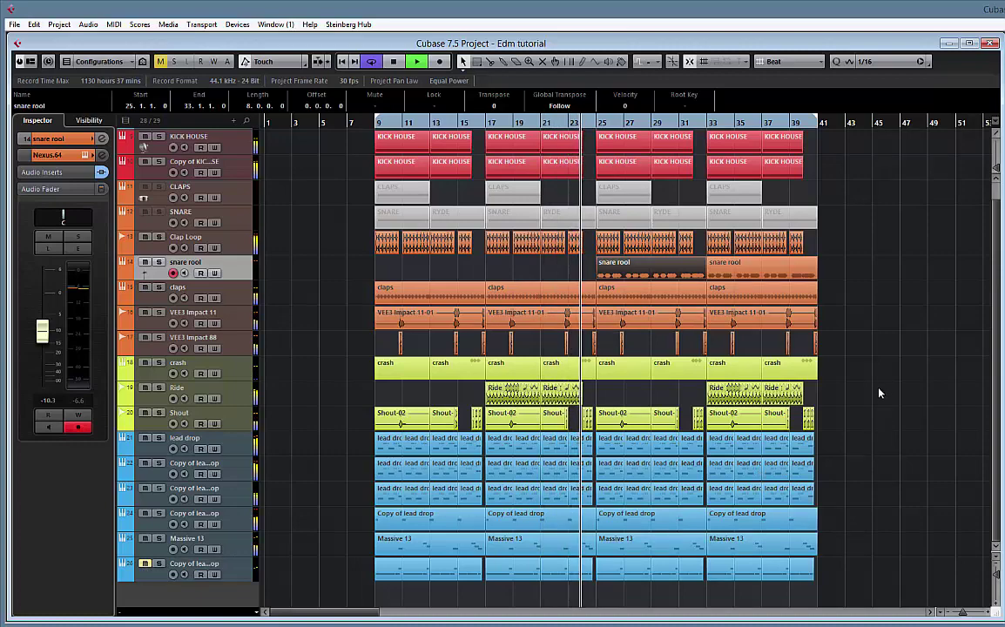
click(218, 193)
right_click(245, 197)
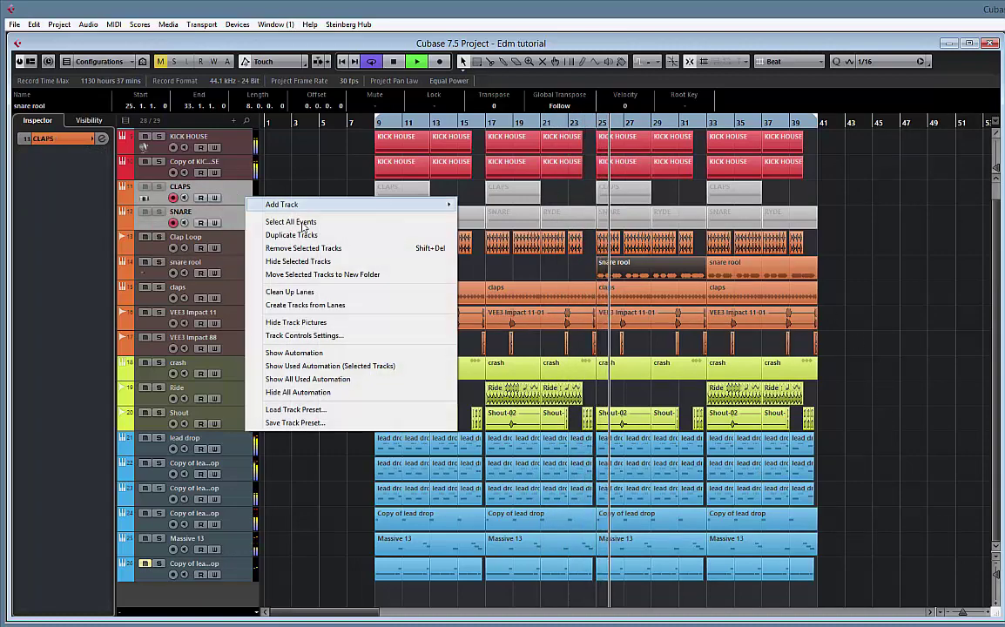
click(306, 250)
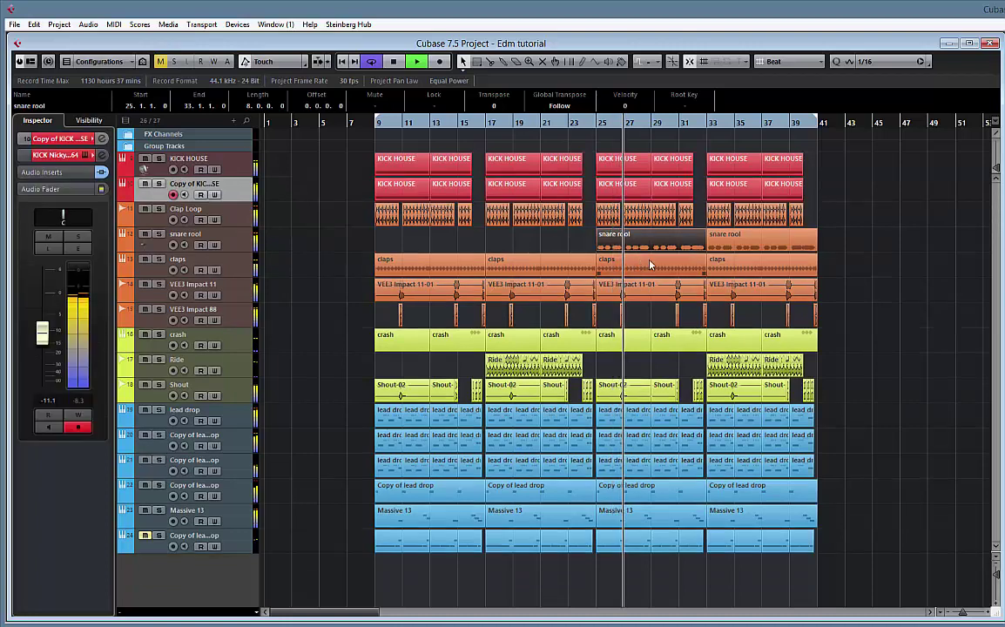
key(F6)
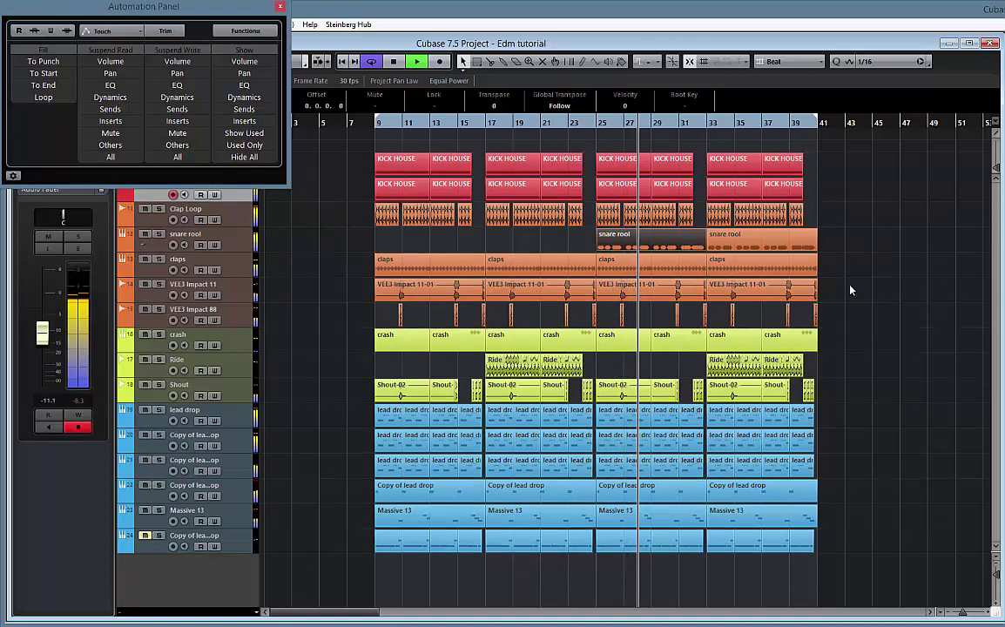
key(F6)
key(F7)
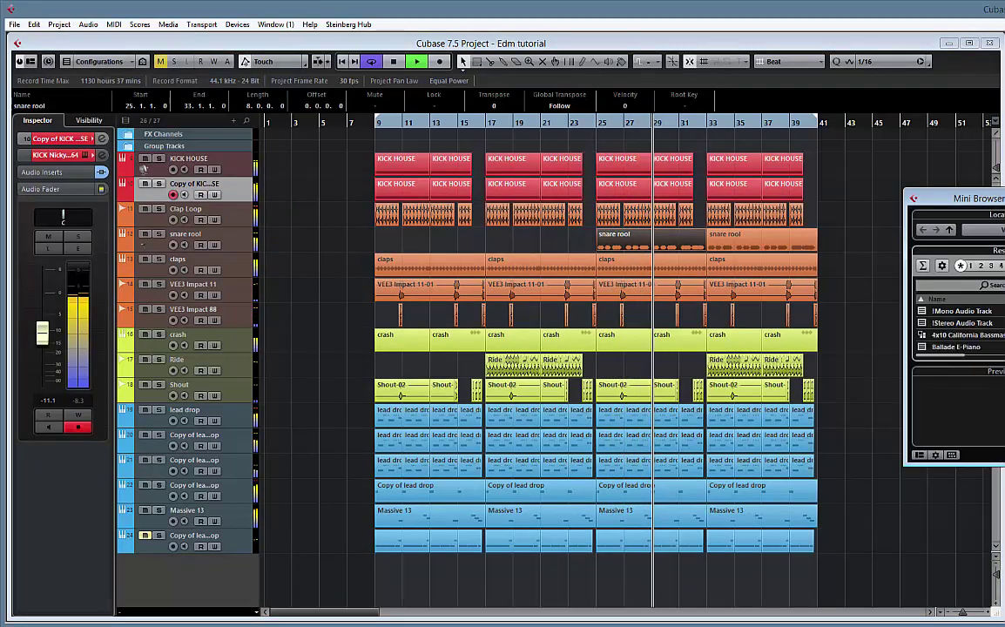
key(F7)
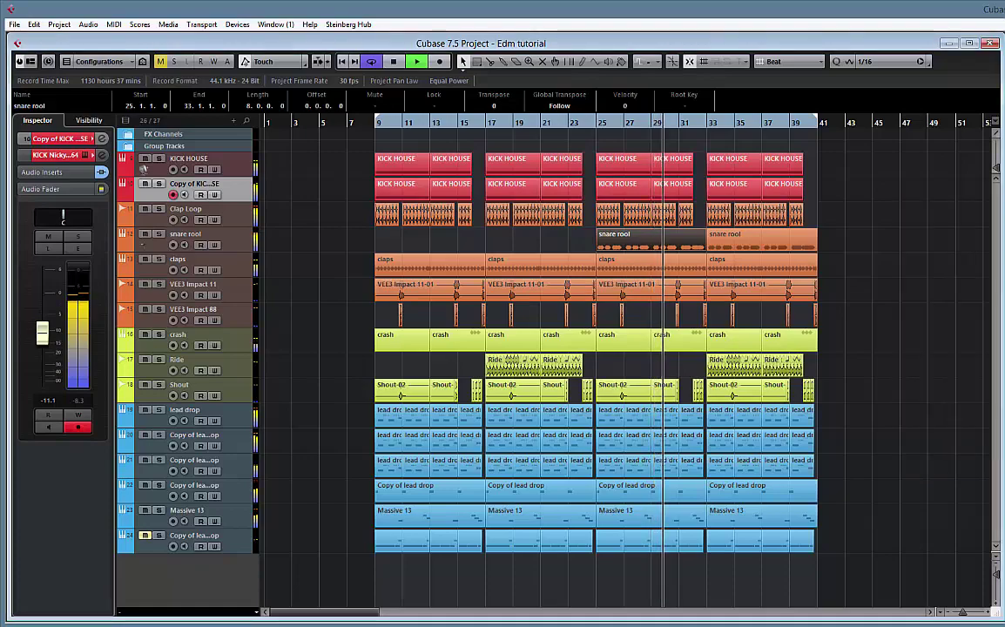
- Add the hit sea sample from the DJ MAD FX folder of HOUSE MUSIC TOOLS on a new track at bar 9
key(F5)
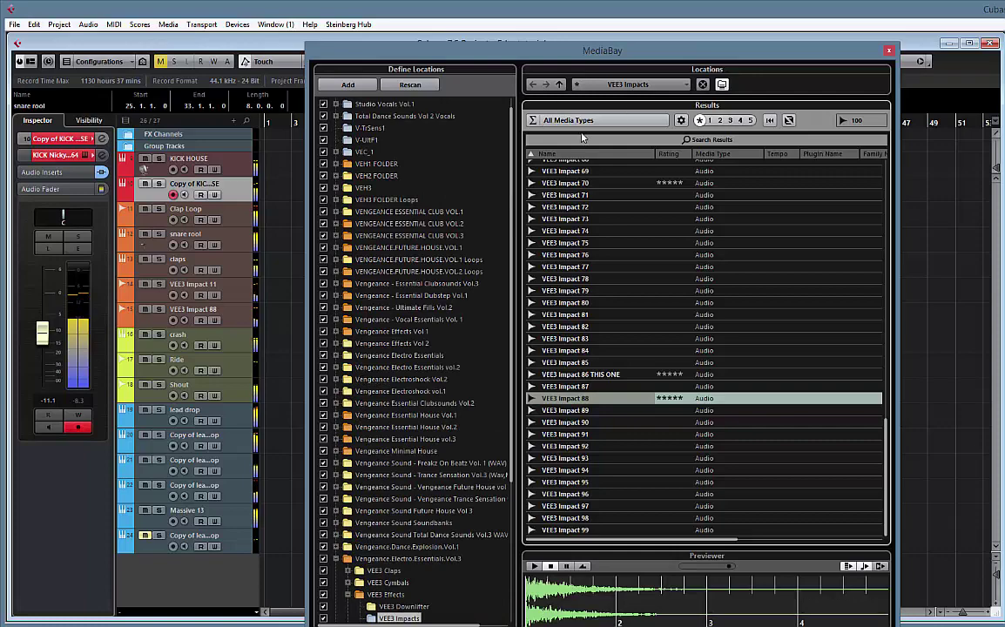
click(630, 86)
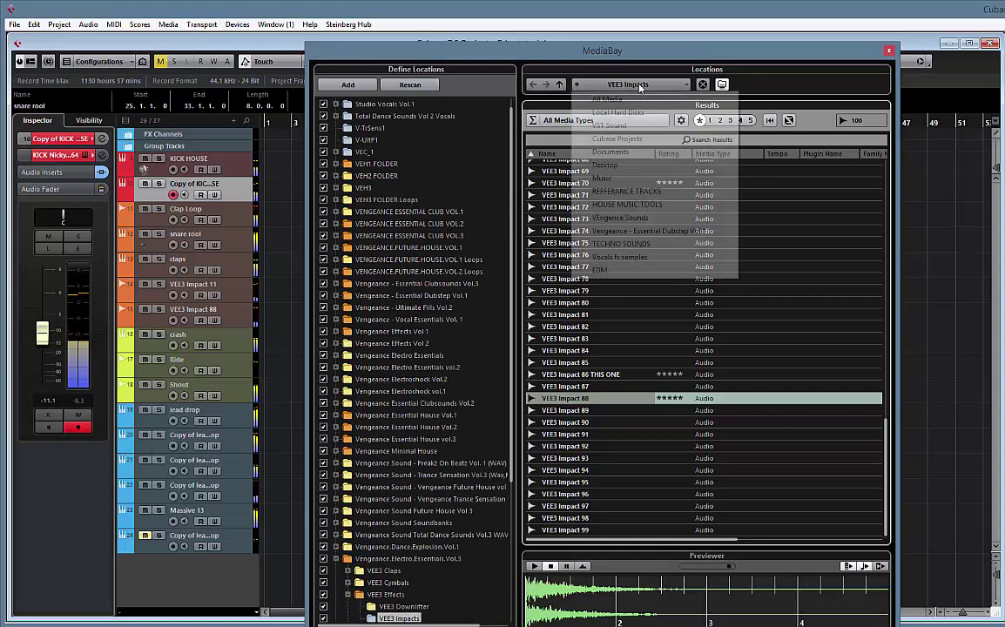
click(641, 205)
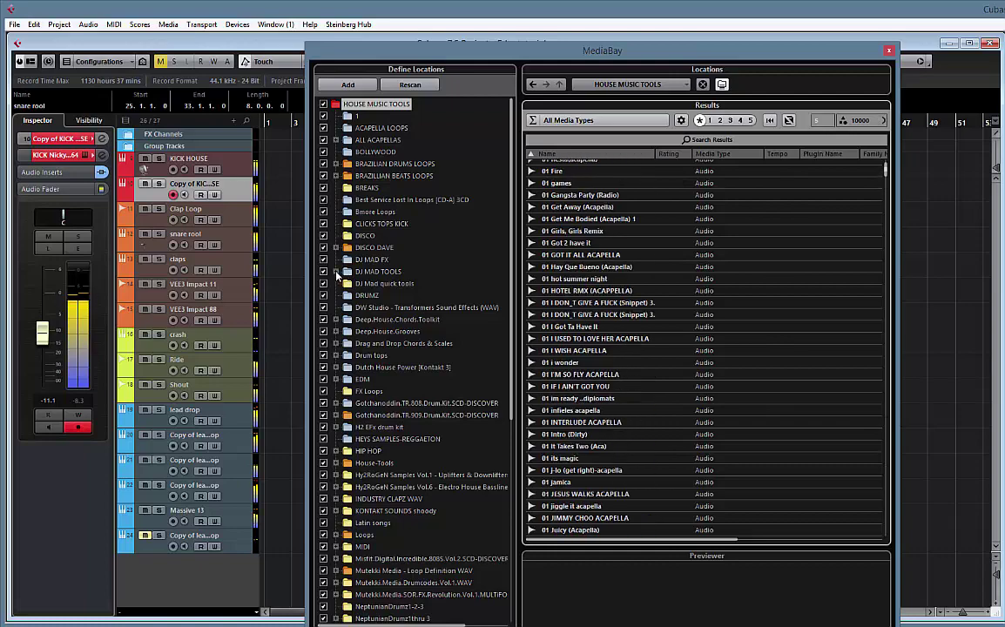
click(489, 257)
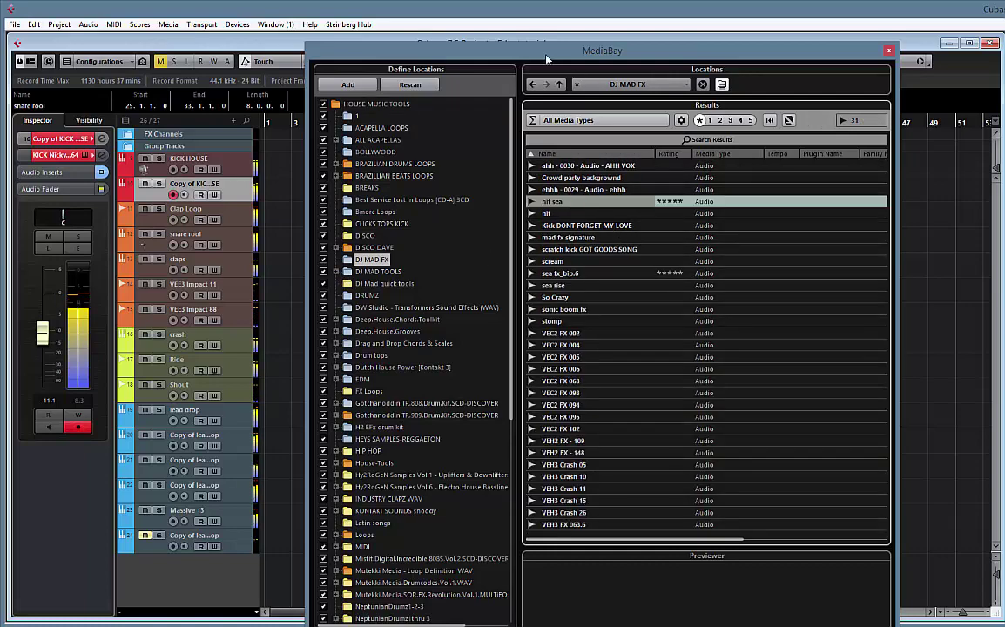
drag(546, 57, 1004, 73)
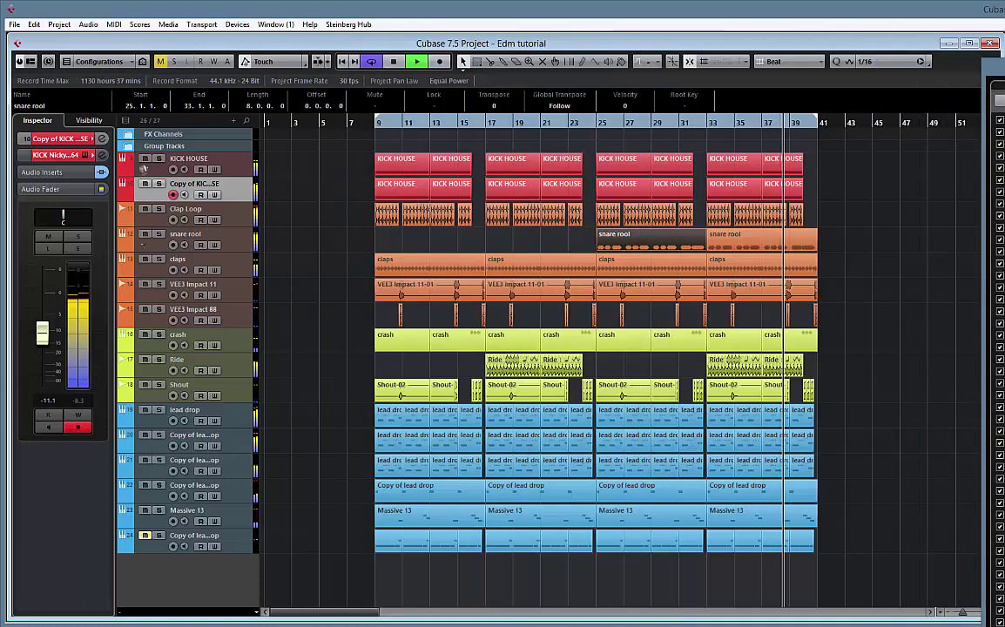
drag(652, 553, 384, 568)
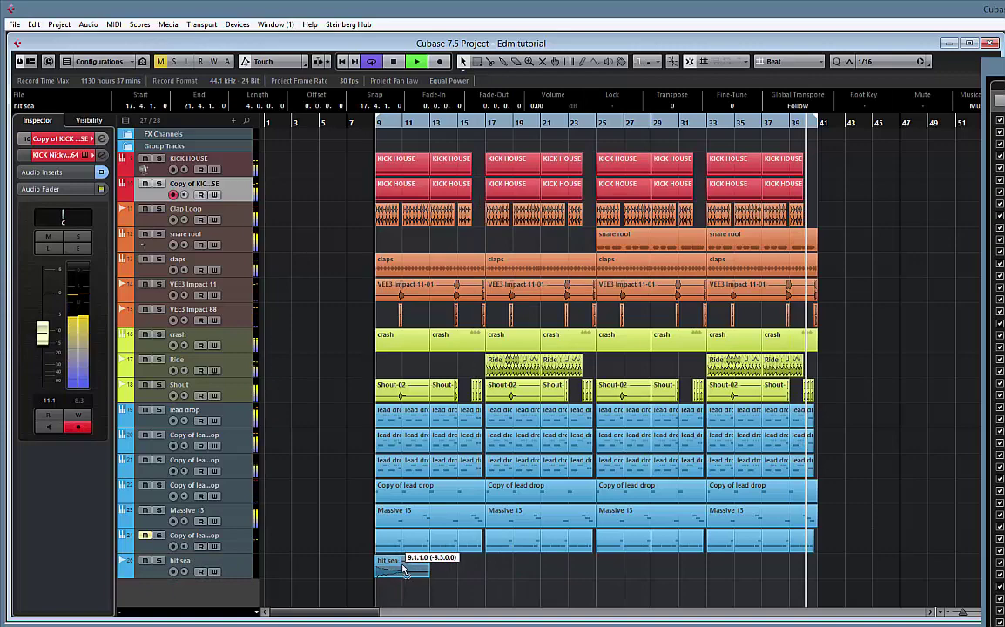
- Colour the hit sea track yellow-green and move it directly below the Shout track
click(130, 568)
click(190, 573)
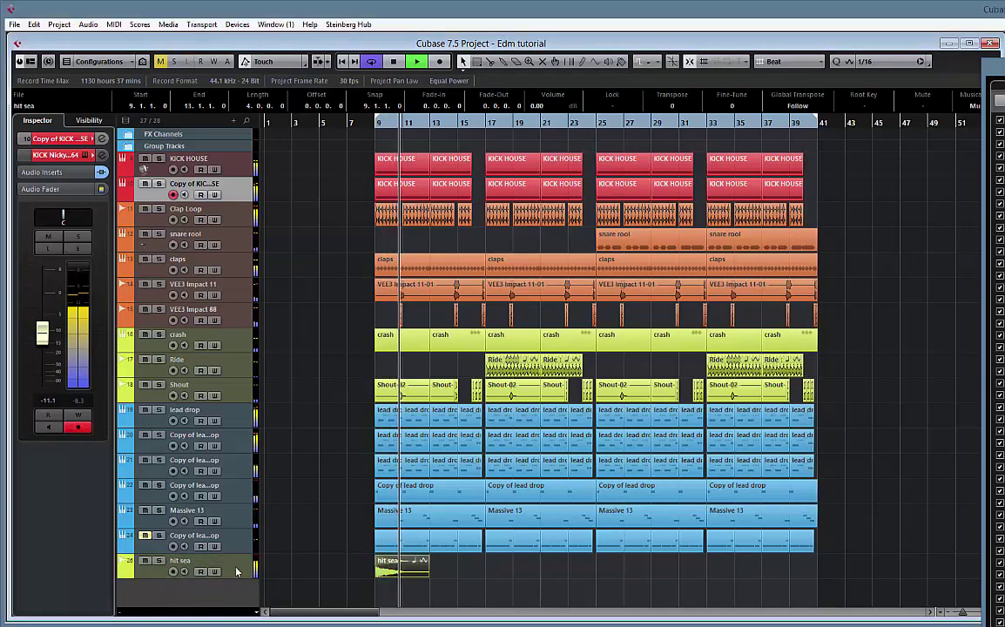
drag(236, 571, 238, 379)
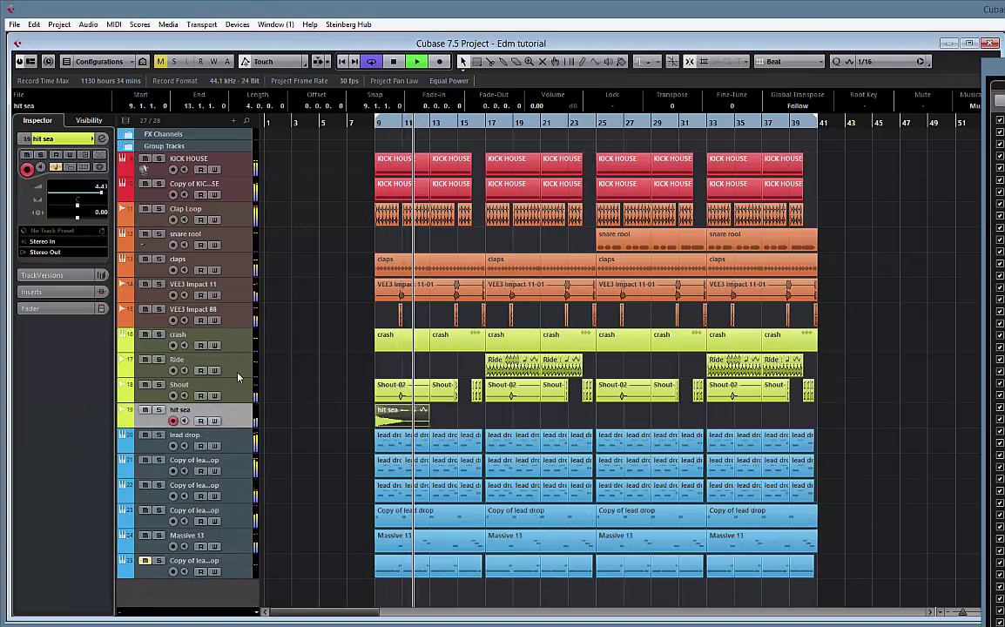
- Insert Kickstart-64bit on the hit sea track at 84% mix and copy the hit sea event to bar 25
click(50, 309)
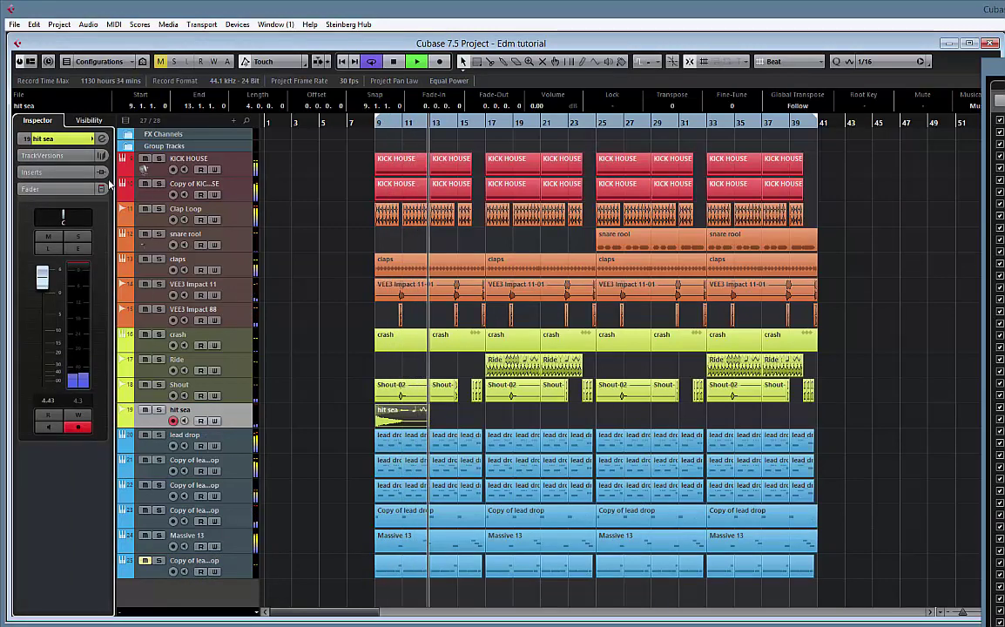
click(50, 174)
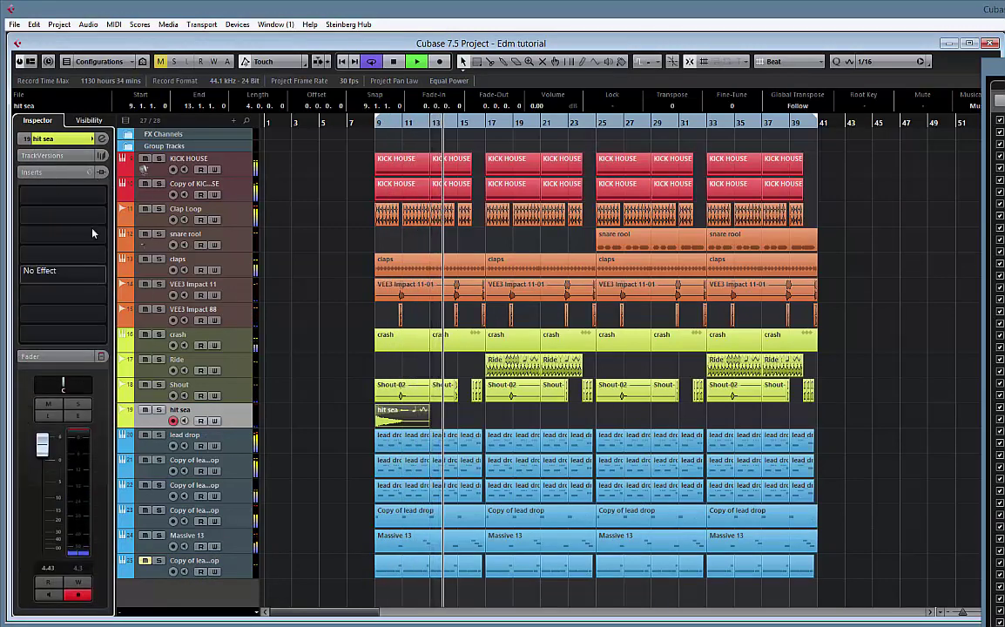
click(101, 197)
text(kicks)
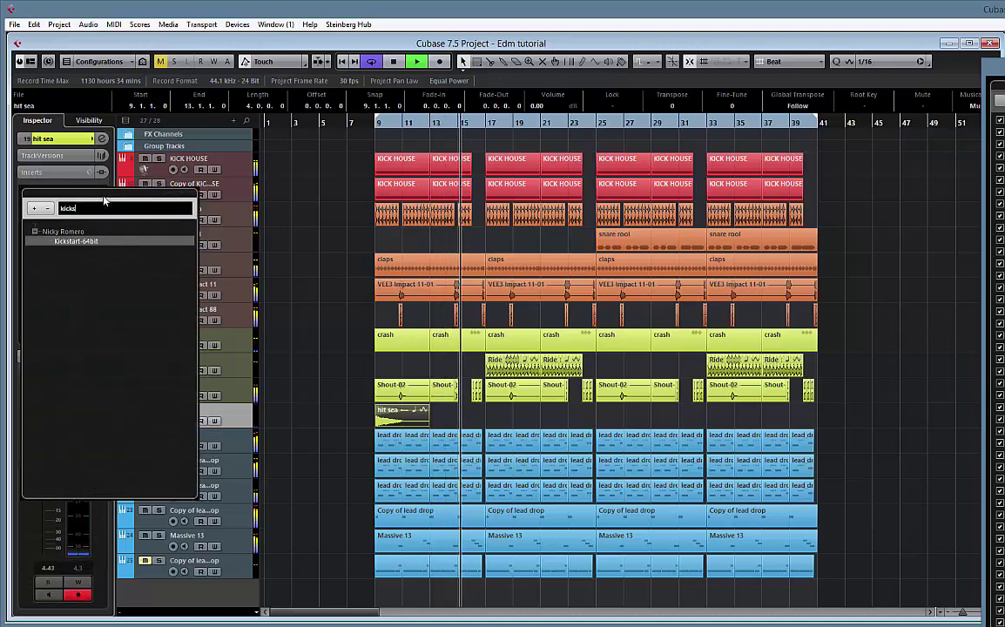
key(Return)
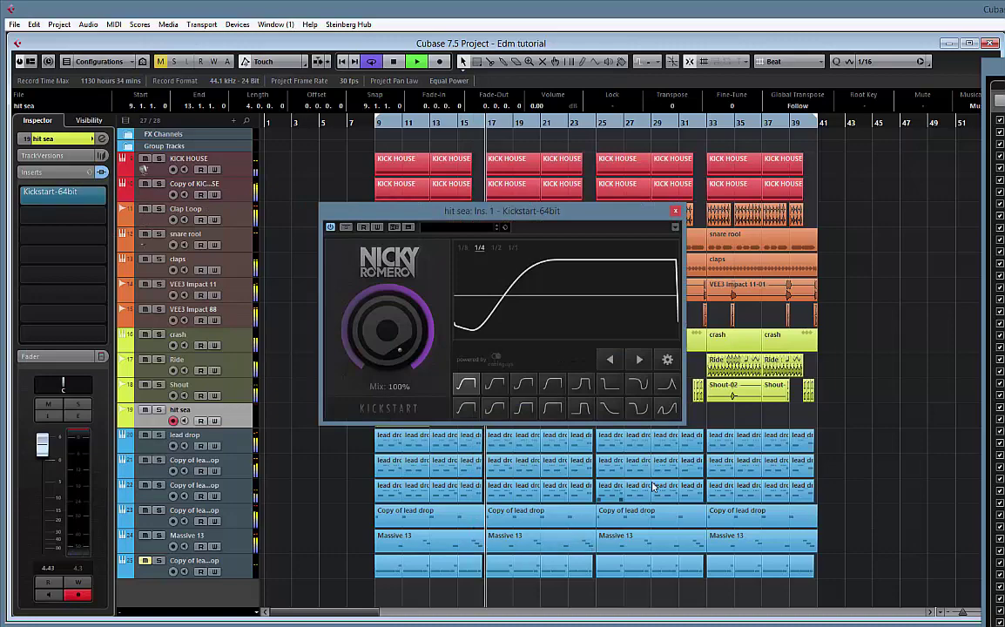
drag(392, 340, 352, 313)
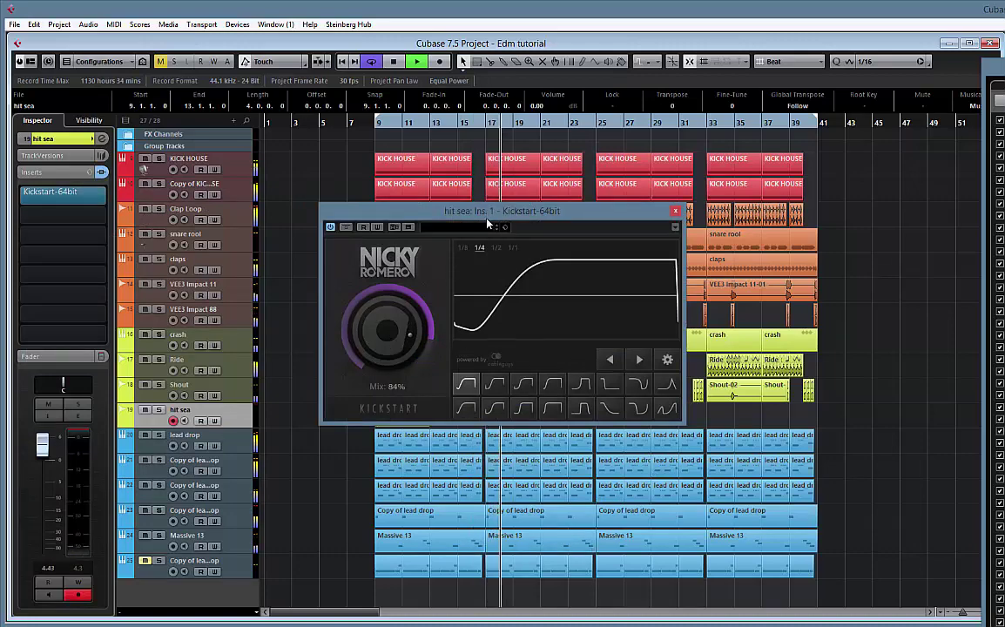
drag(438, 210, 283, 164)
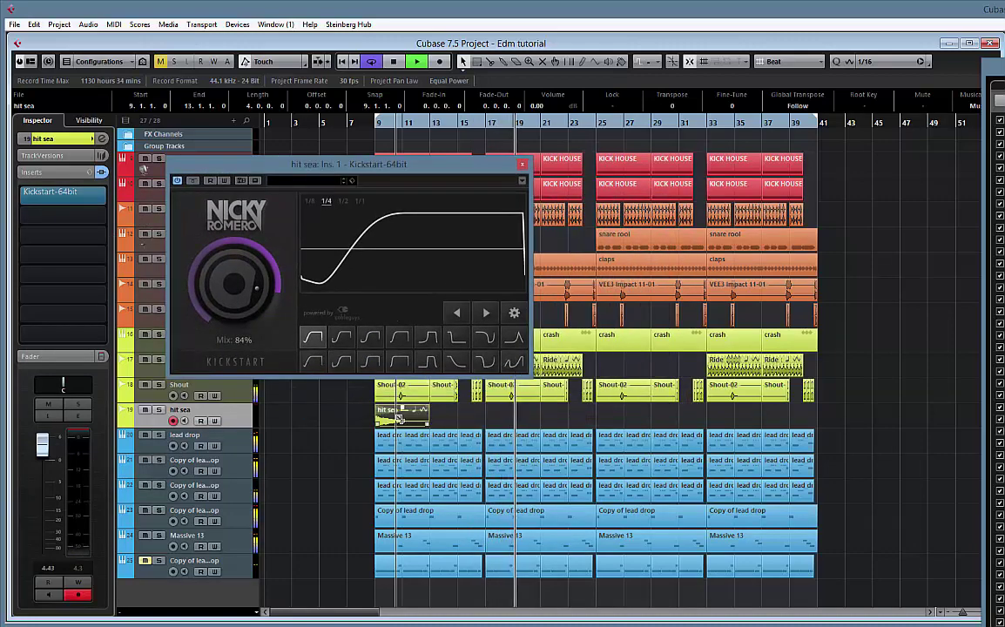
drag(399, 419, 625, 424)
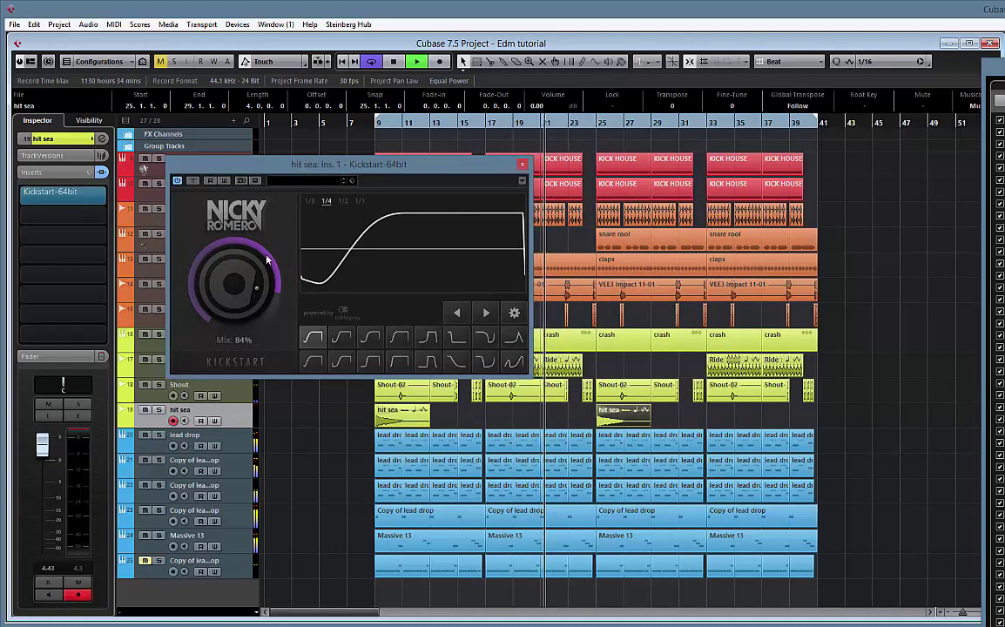
- Choose the third Kickstart curve in the upper row with 70% mix, and lower the hit sea track's volume to -8.03
click(367, 339)
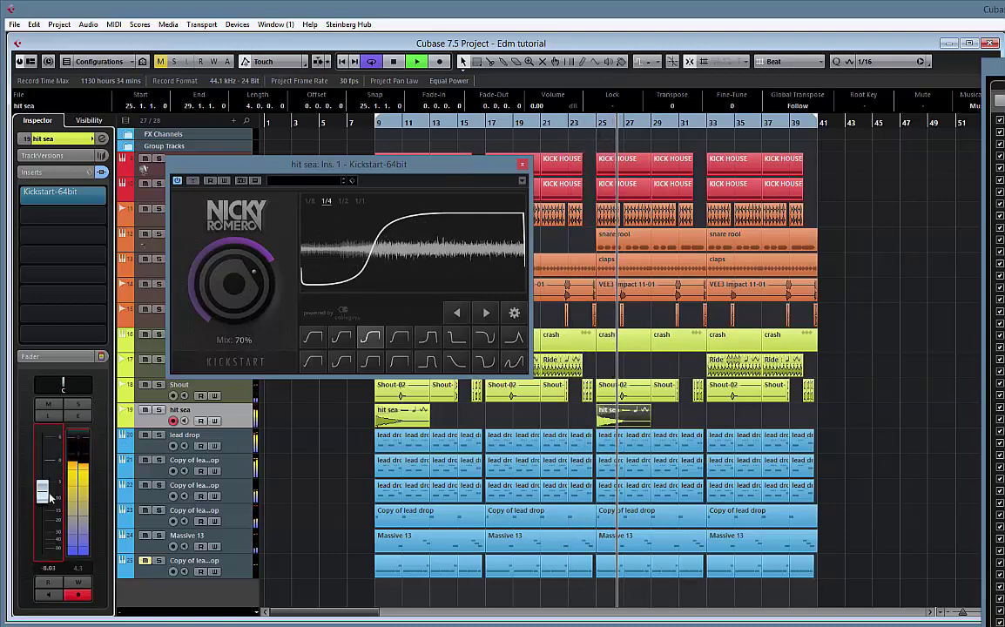
drag(43, 450, 40, 498)
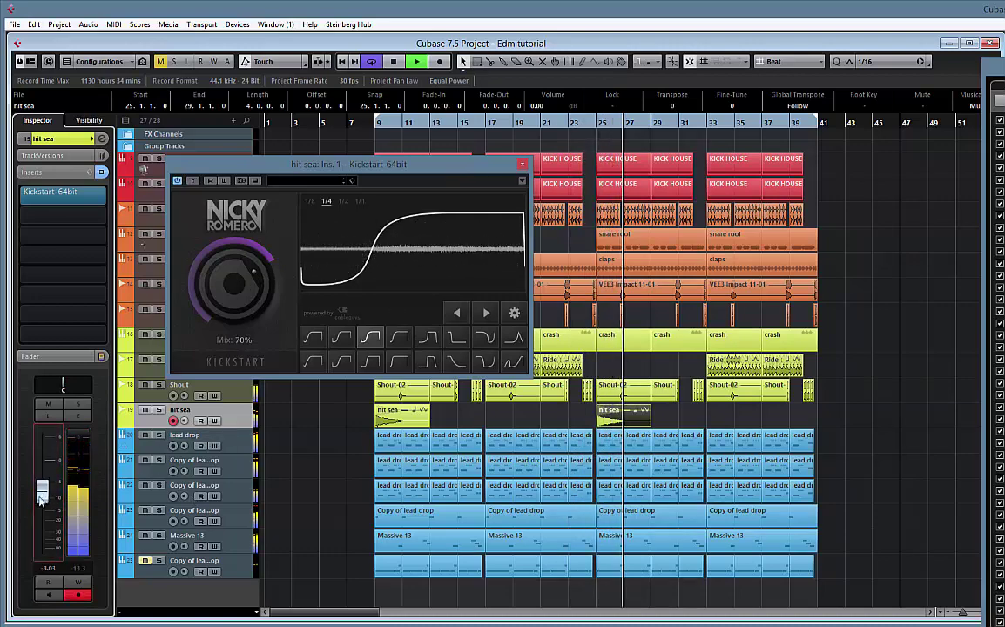
click(523, 164)
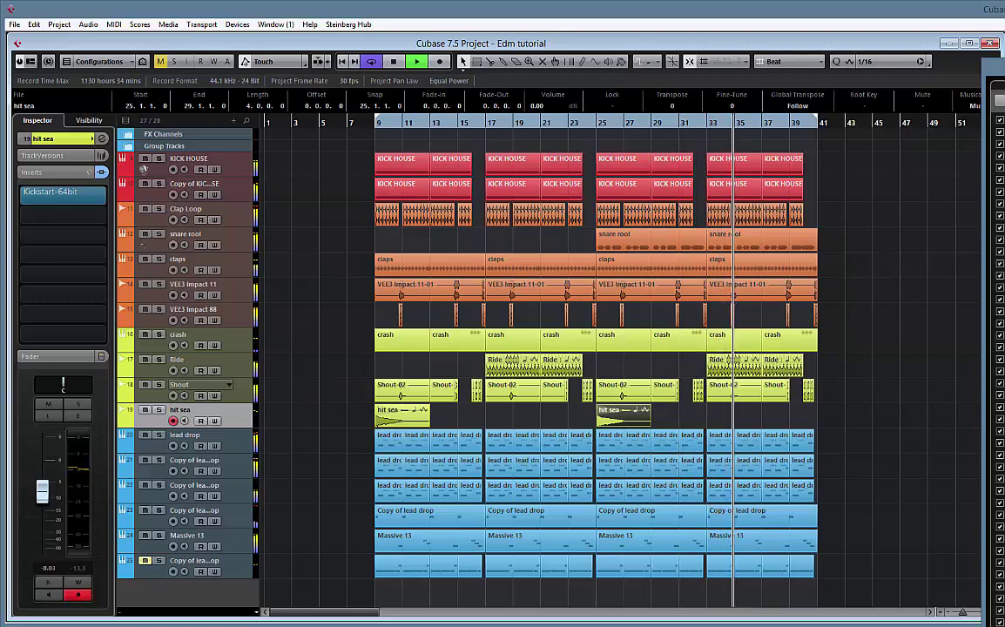
- Audition risers in the RISE folder under DJ MAD TOOLS and VFX, and add VEC2 FX 096 RISE UP LONG on a new track
key(F5)
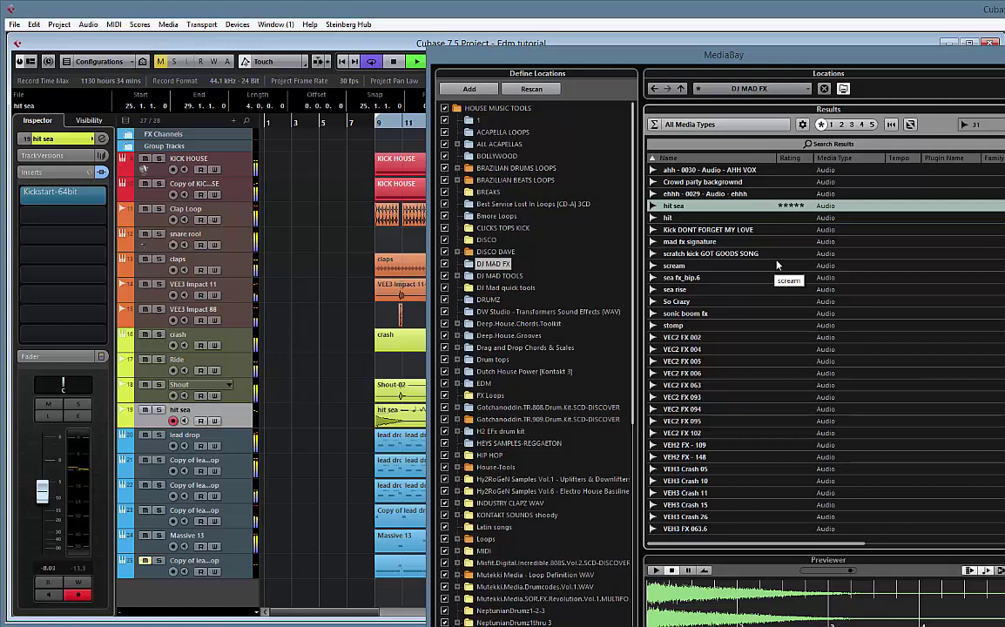
click(458, 276)
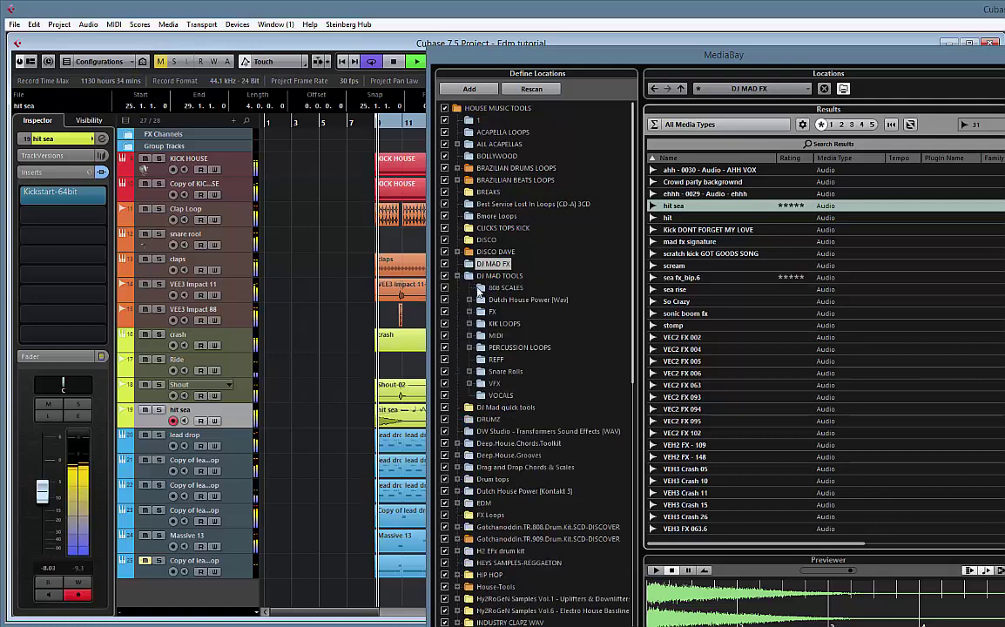
click(480, 384)
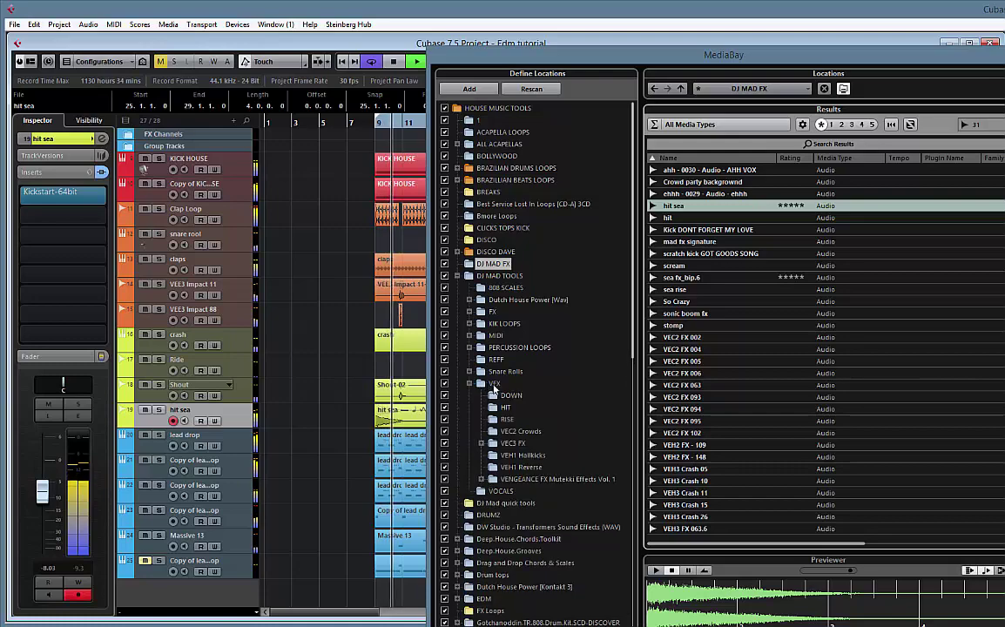
click(509, 419)
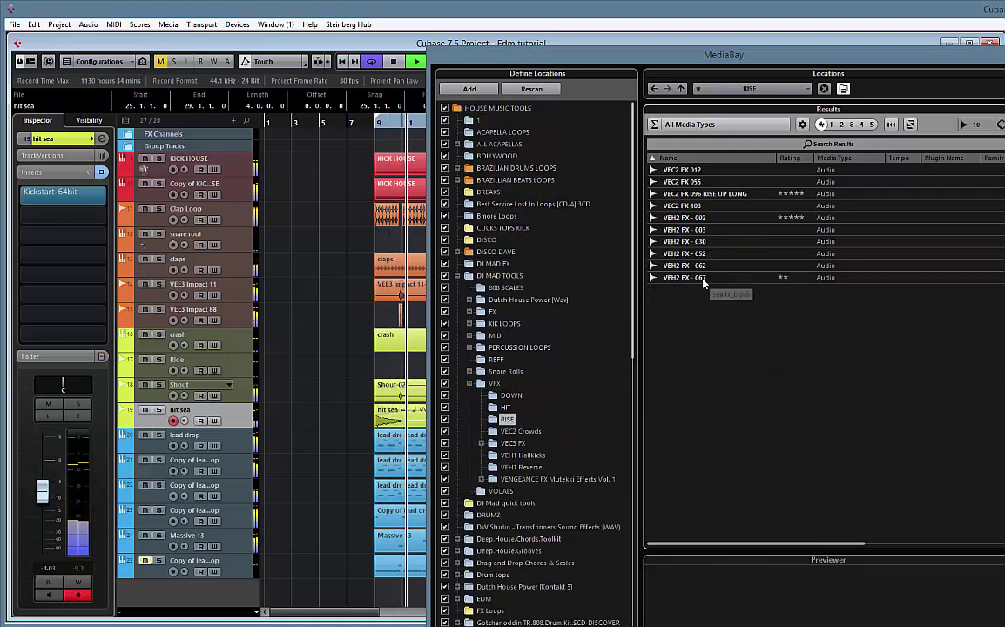
click(722, 219)
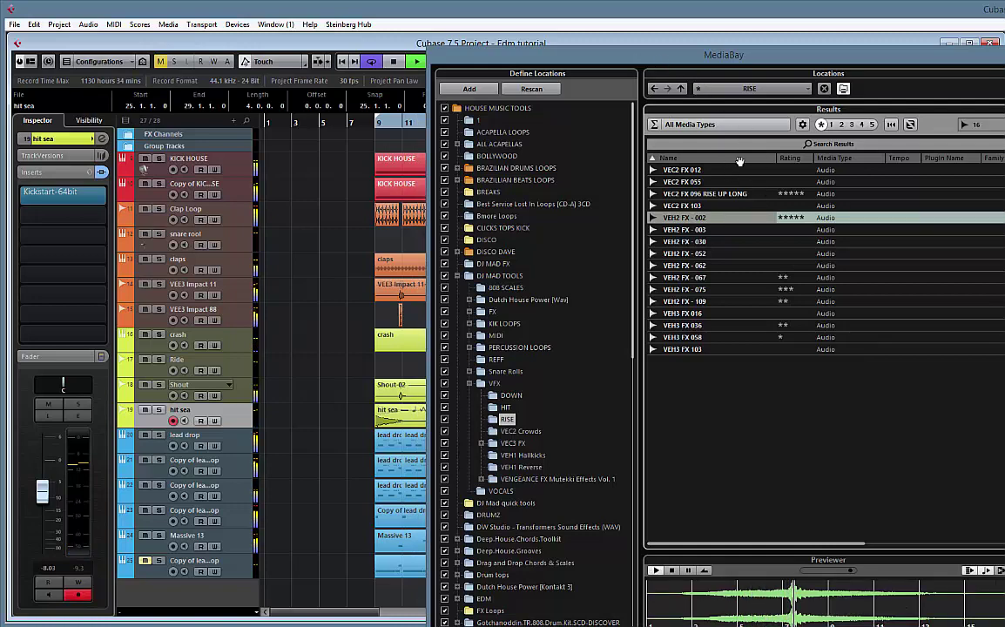
click(754, 195)
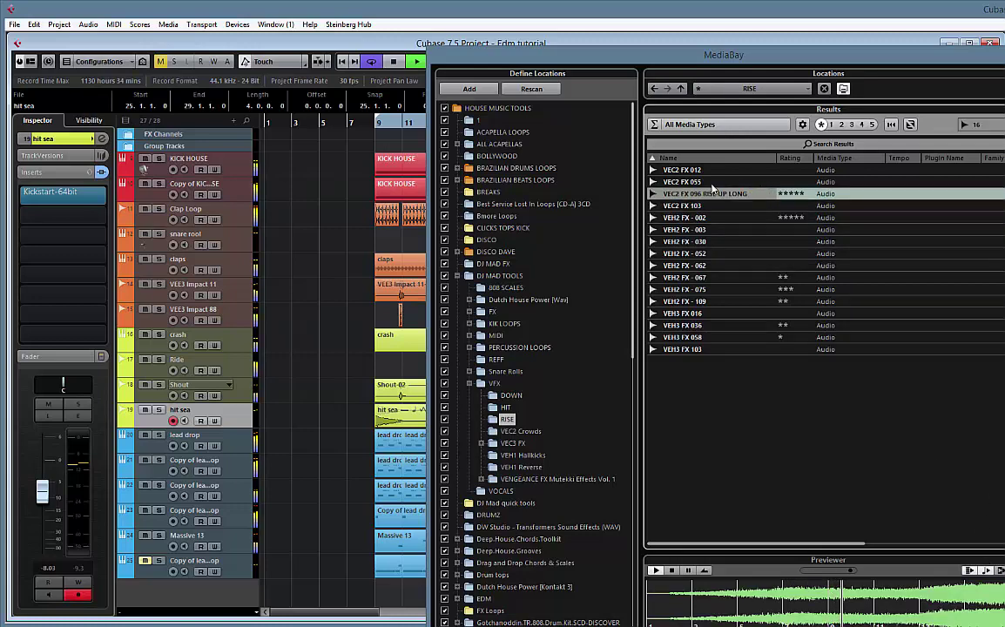
drag(379, 599, 380, 600)
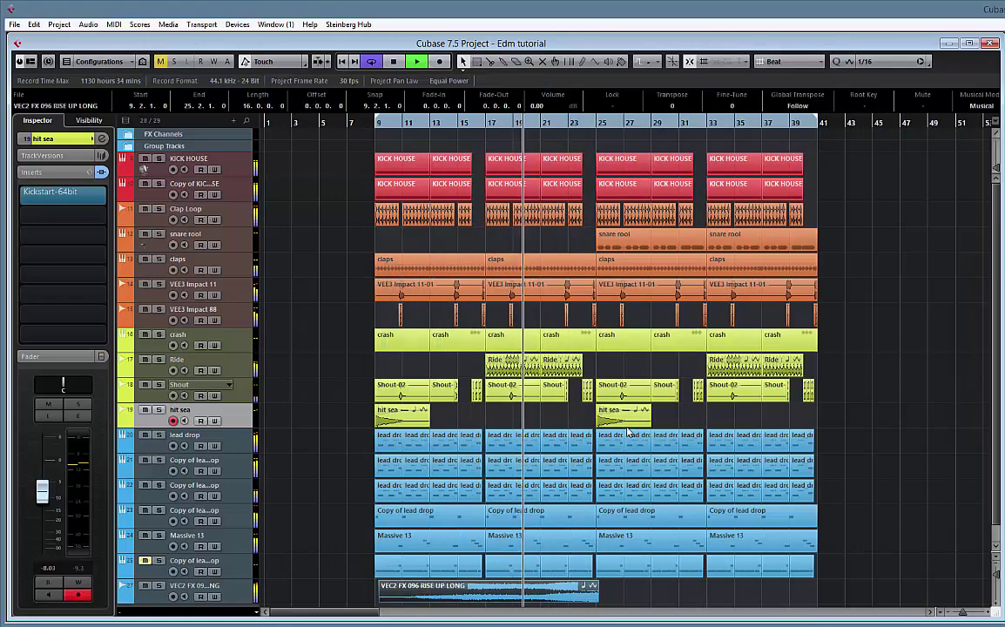
- Move the VEC2 FX 096 RISE UP LONG event to start at bar 25
scroll(592, 457, down, 1)
drag(447, 573, 666, 571)
drag(745, 573, 746, 573)
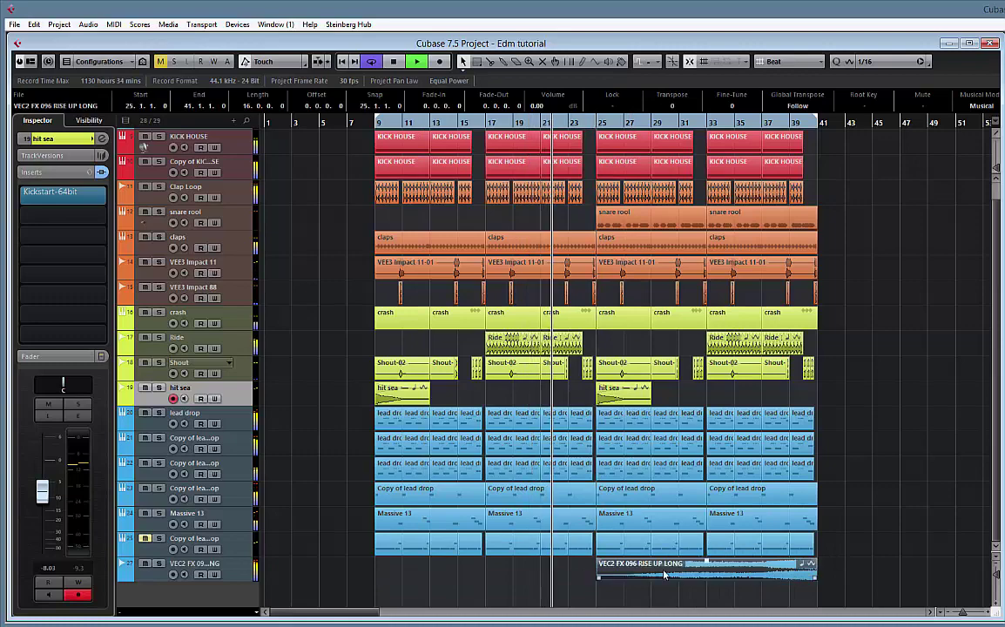
- Colour the VEC2 FX 096 RISE UP LONG track yellow-green and move it directly below the hit sea track
click(247, 578)
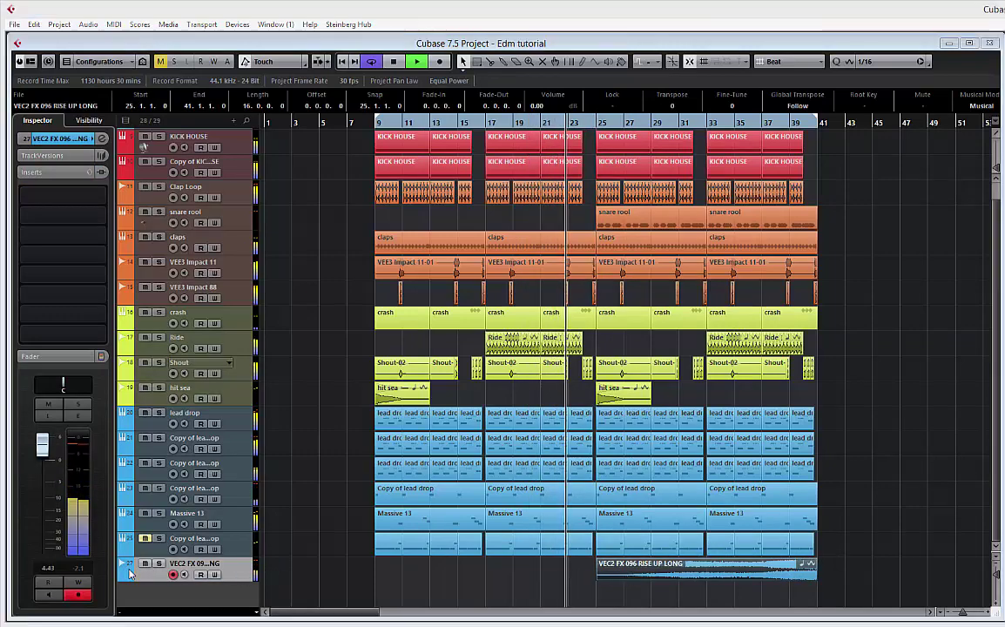
click(124, 567)
click(186, 571)
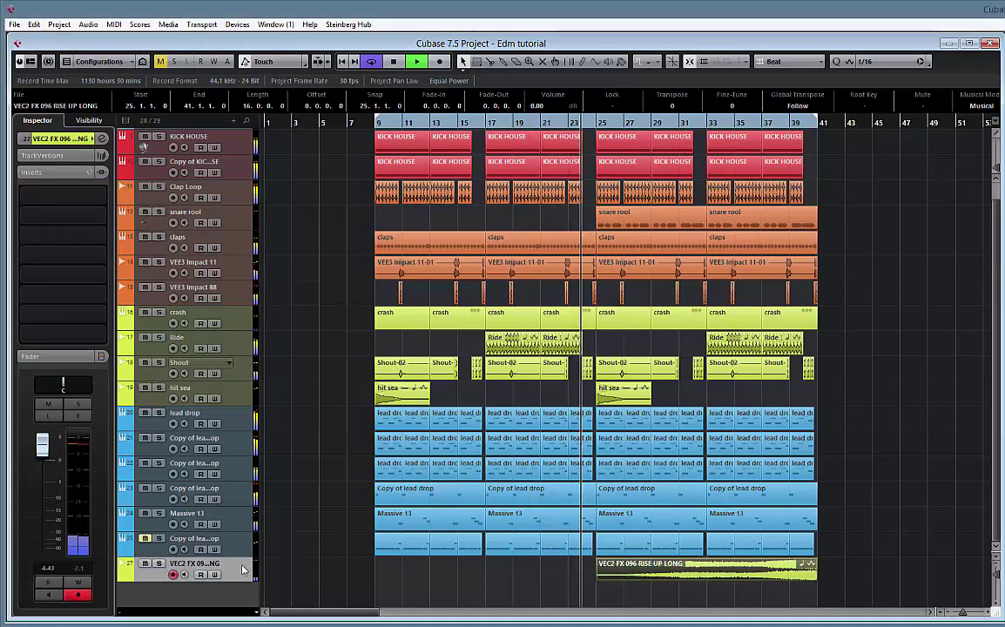
drag(244, 569, 244, 422)
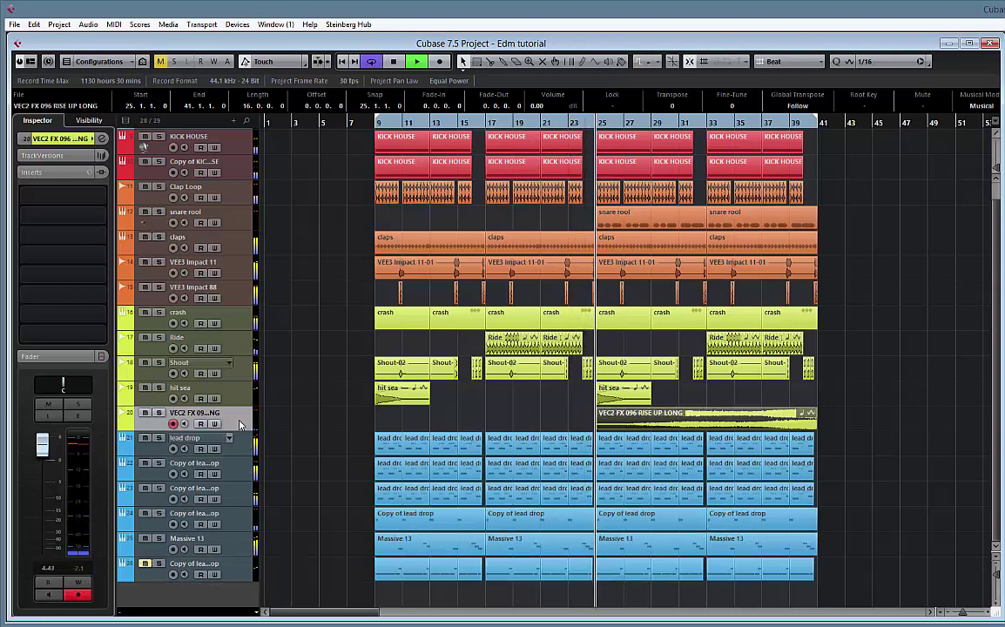
- Insert Kickstart-64bit on the VEC2 FX 096 RISE UP LONG track, using the third upper-row curve with 66% mix
click(103, 198)
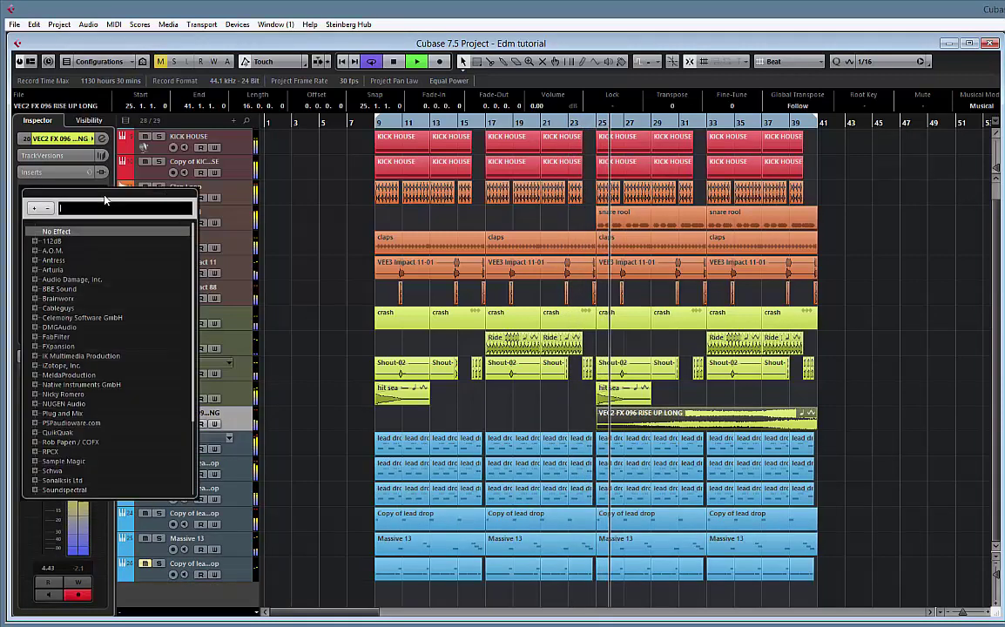
text(kick)
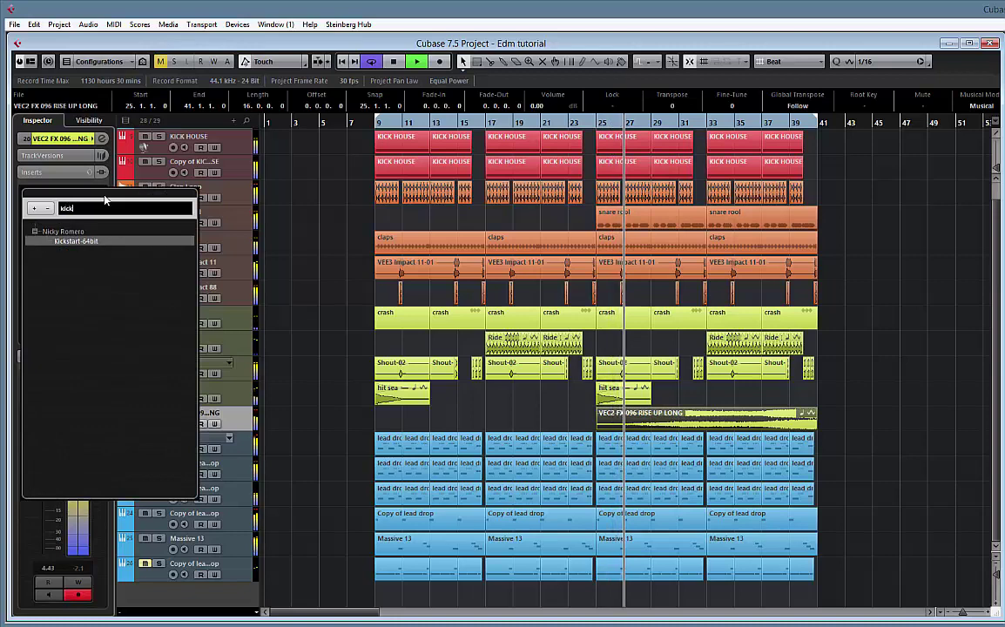
key(Return)
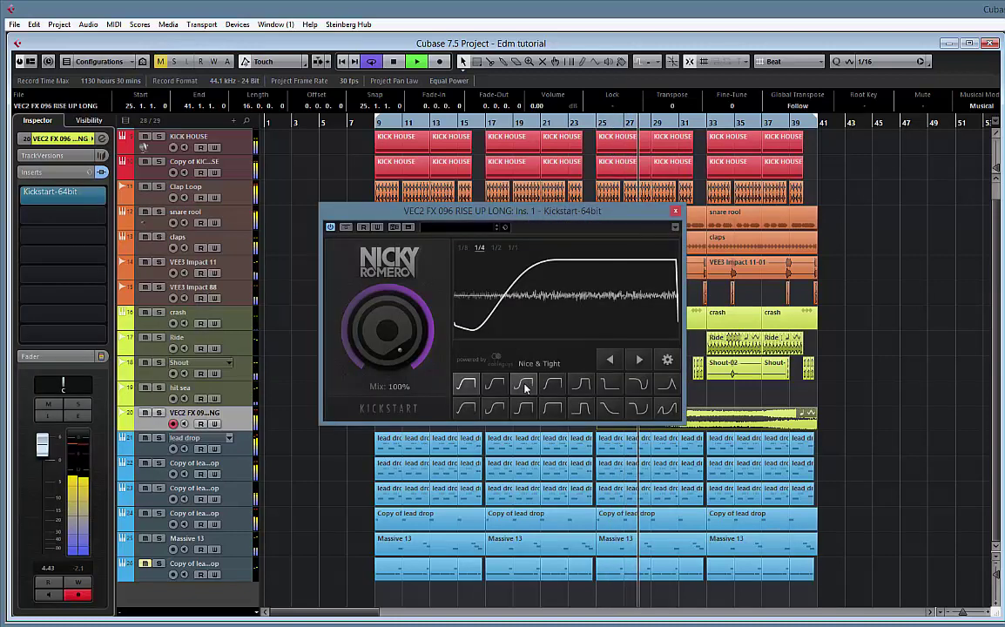
click(524, 384)
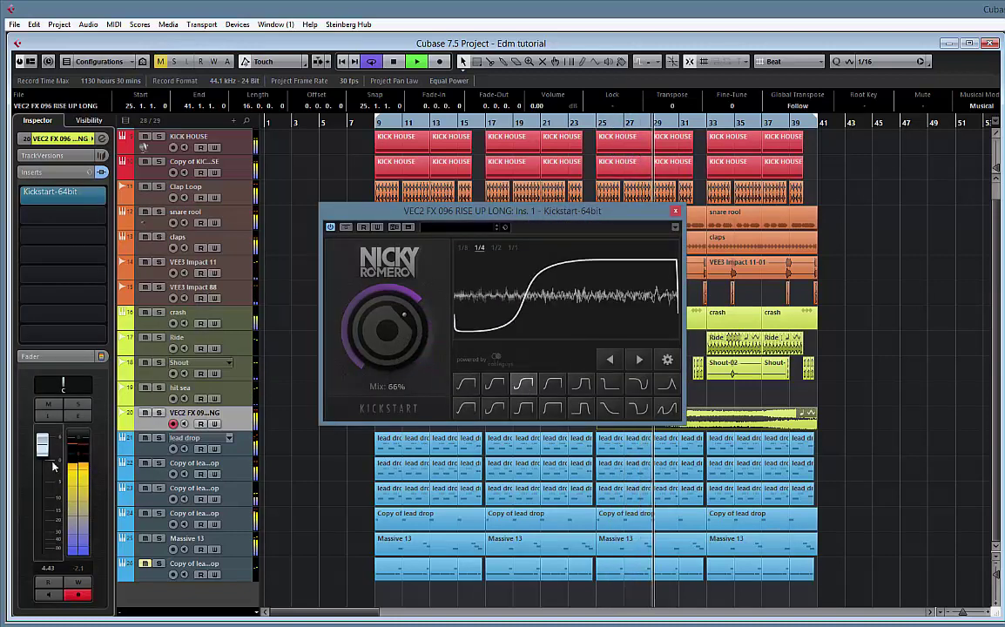
- Lower the VEC2 FX 096 RISE UP LONG track's volume to -5.50 and move the Kickstart window off the later bars
drag(41, 446, 48, 479)
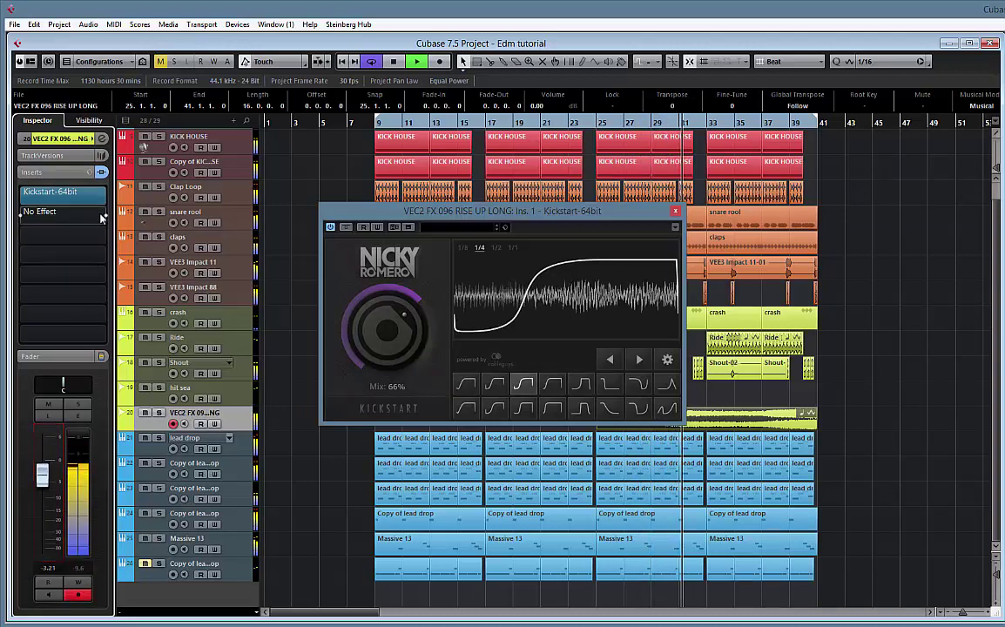
drag(42, 476, 45, 492)
drag(565, 212, 445, 197)
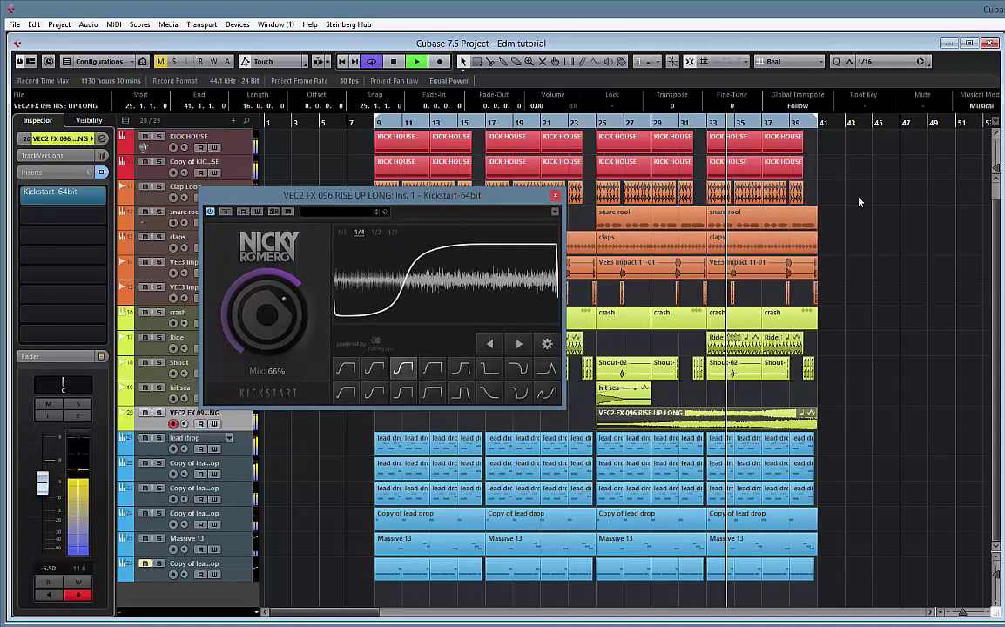
- Mute the event starting at bar 37 on the KICK HOUSE track and move the Kickstart window clear of the earlier bars
click(773, 136)
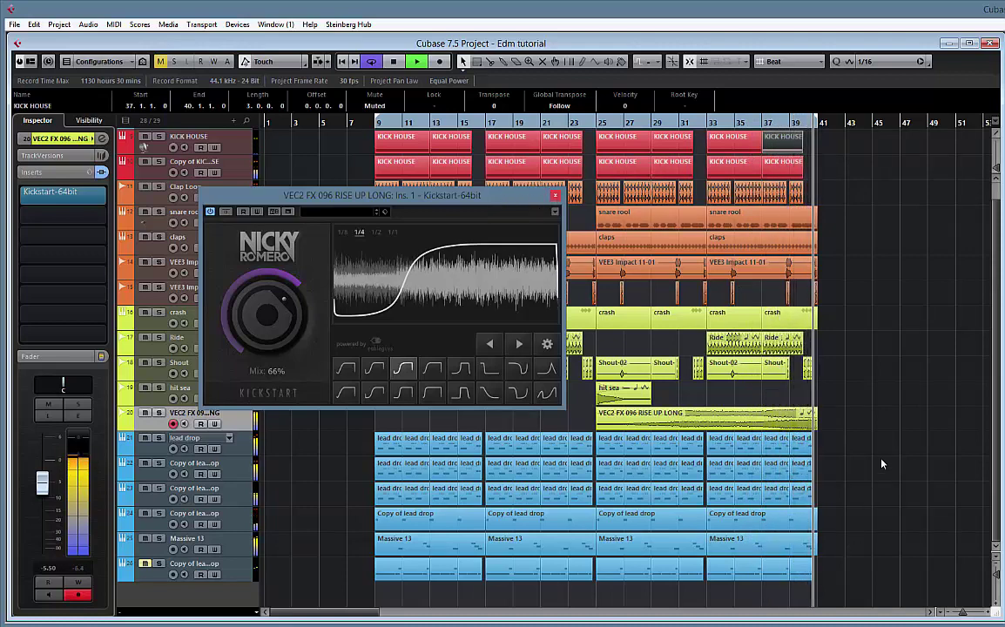
drag(508, 195, 807, 195)
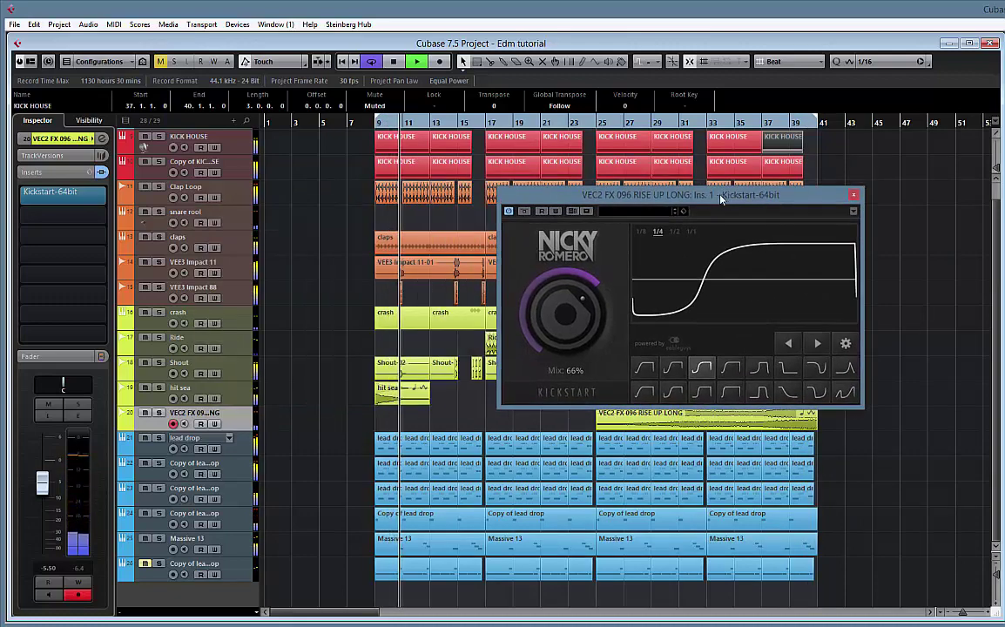
drag(561, 200, 707, 174)
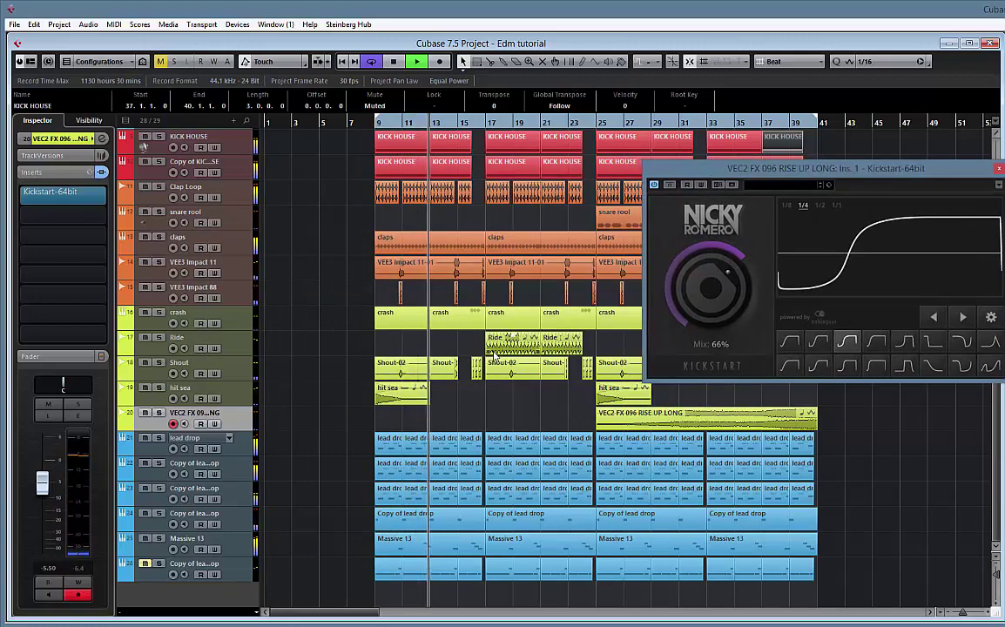
- Shorten the events starting at bars 13 and 9 on the lead drop track and its first two copies to length 1.3.0
key(h)
key(h)
key(h)
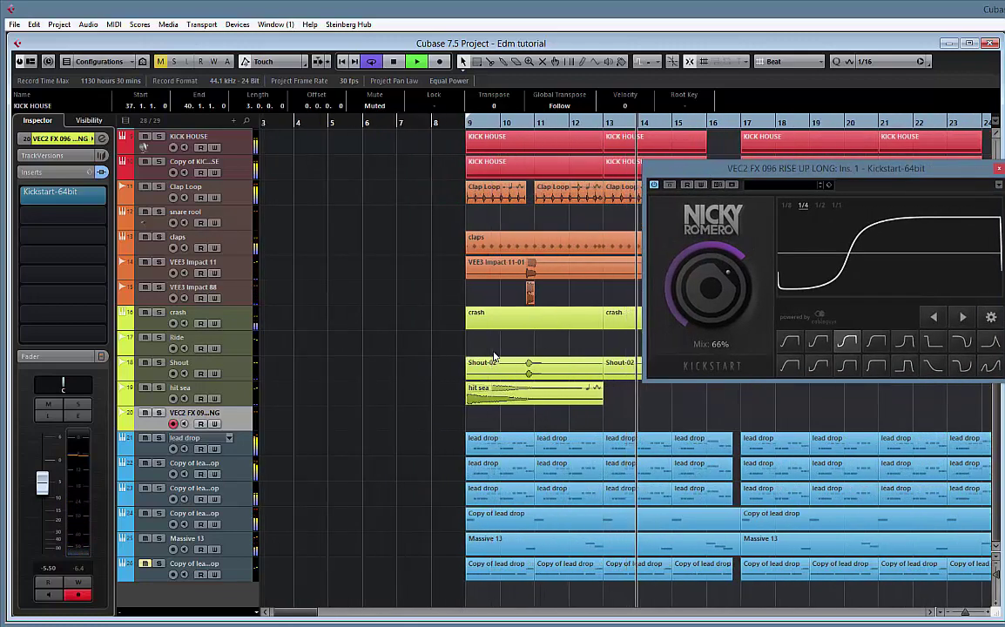
drag(681, 173, 807, 184)
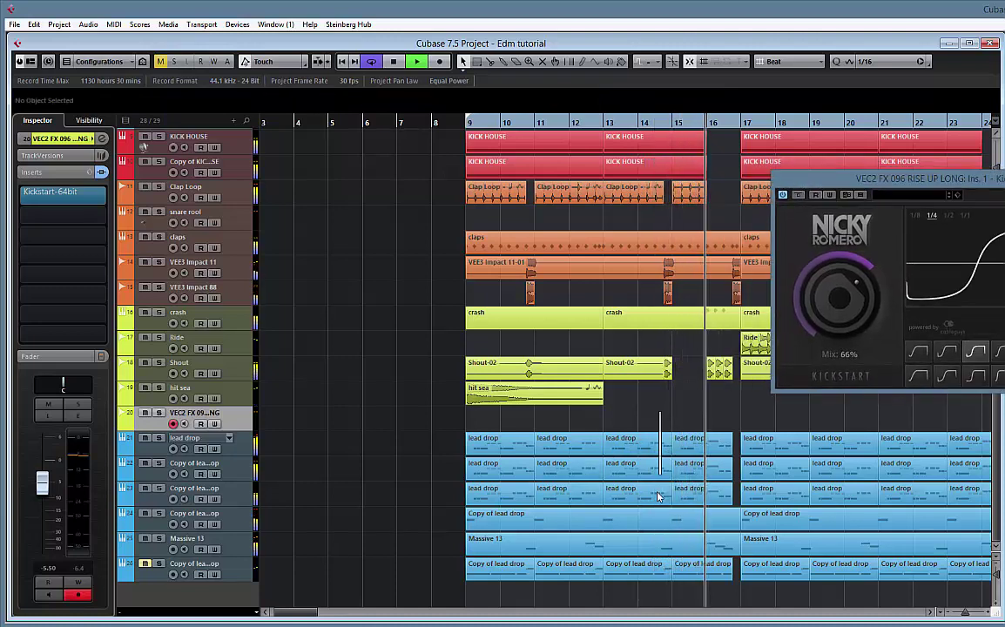
drag(605, 416, 661, 503)
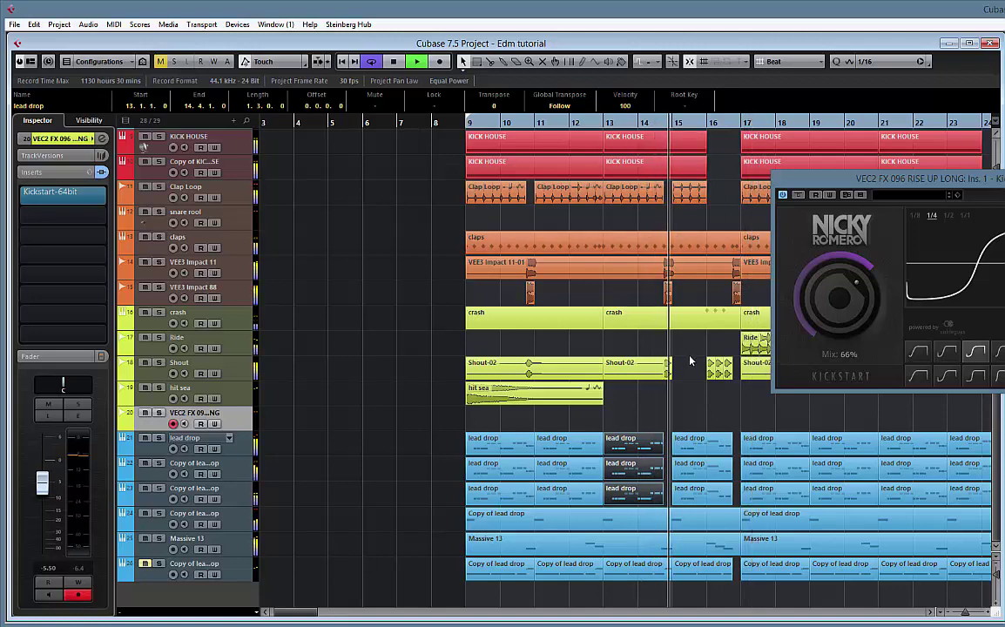
drag(528, 420, 524, 503)
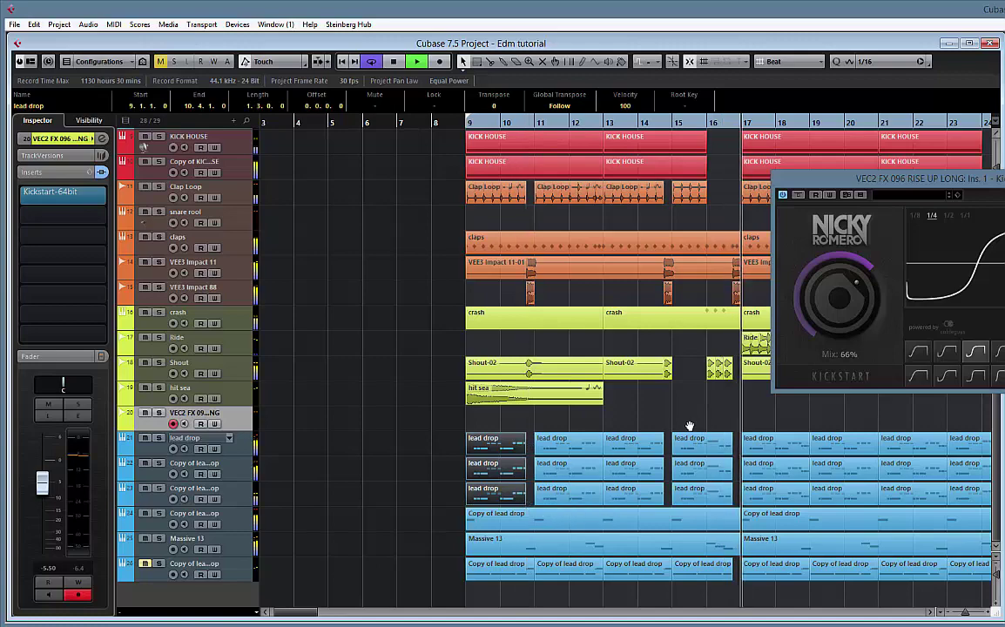
- Shorten the three stacked lead drop events at bar 17 and those at bar 21 to length 1.3.0
drag(690, 425, 433, 420)
drag(523, 430, 529, 504)
scroll(605, 420, right, 2)
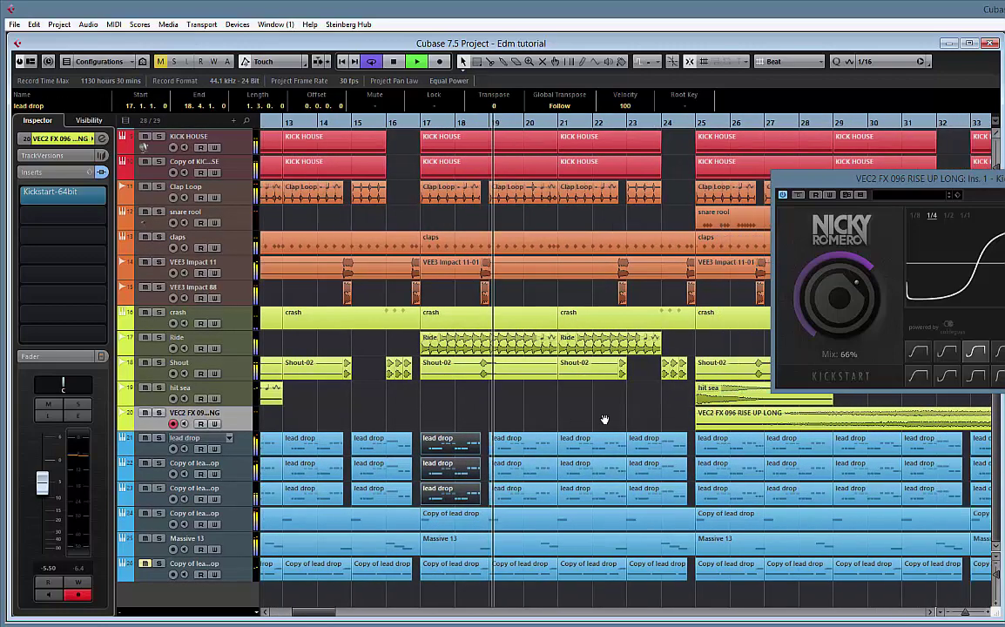
drag(587, 419, 599, 503)
- Trim the three stacked lead drop events at bar 25 to end at 26.4.1 and those at bar 29 to end at 30.4.1
scroll(577, 409, right, 6)
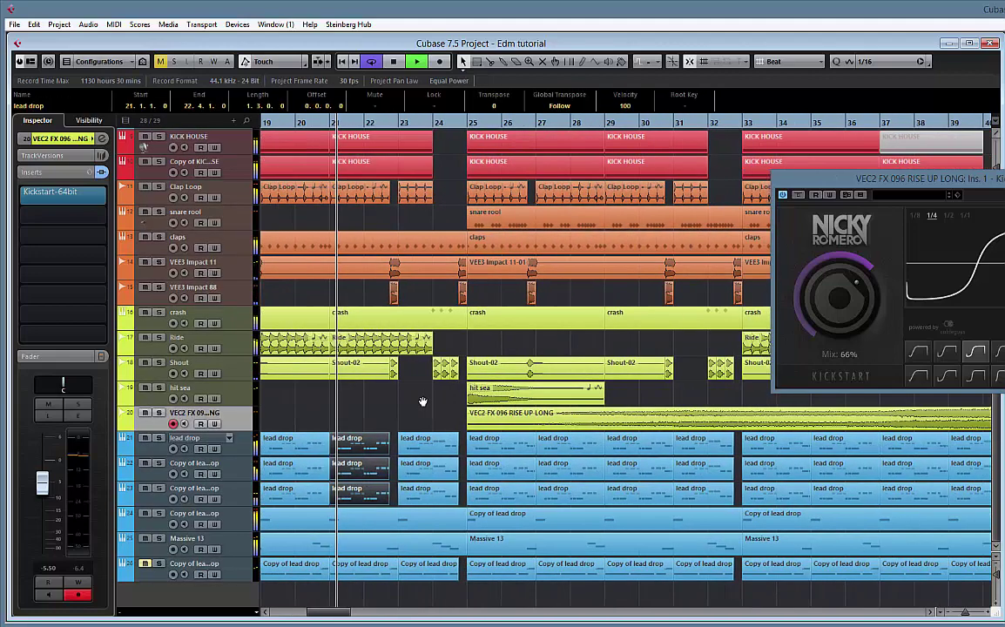
click(526, 453)
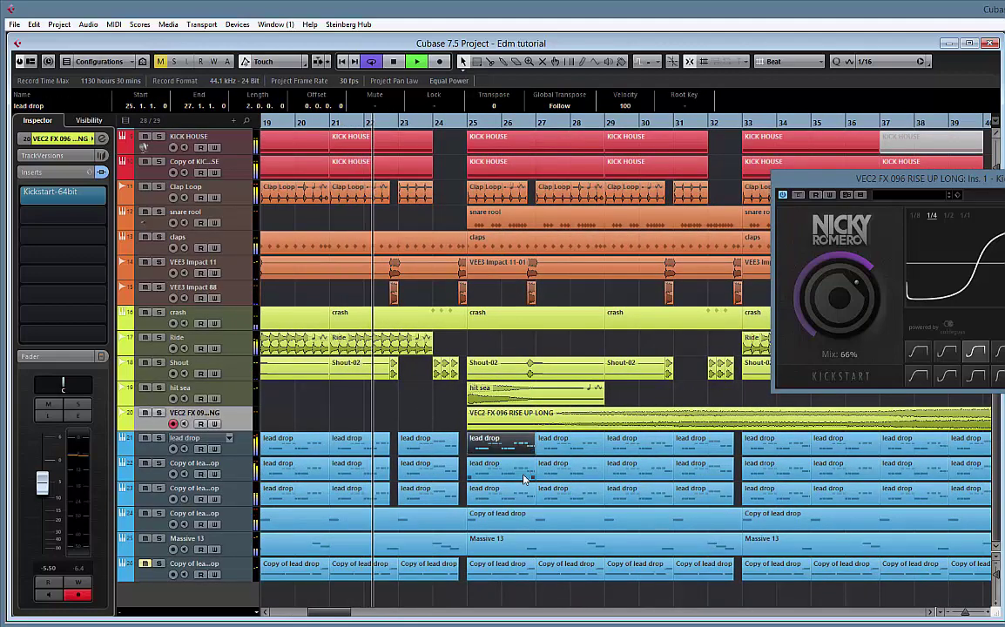
shift+click(527, 478)
shift+click(528, 503)
drag(532, 503, 525, 502)
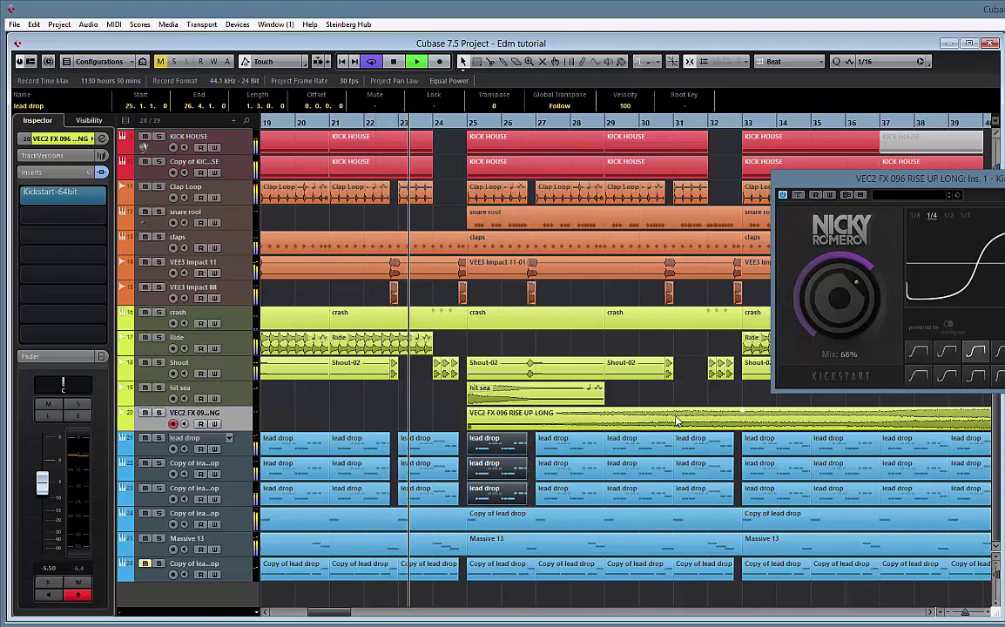
click(649, 447)
shift+click(652, 473)
shift+click(652, 498)
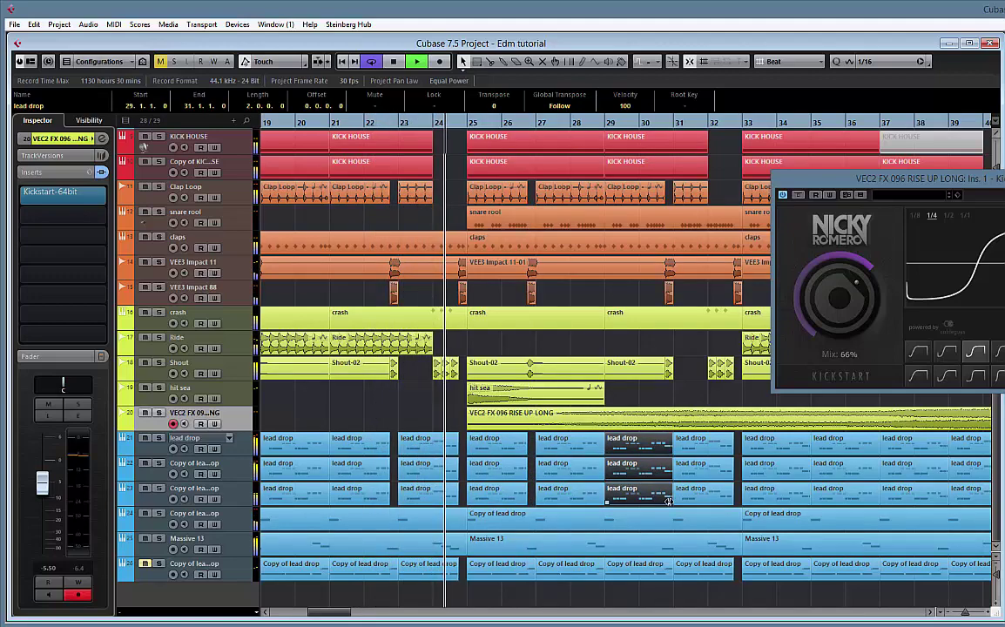
drag(670, 502, 664, 503)
- Trim the three stacked lead drop events at bar 33 to end at 34.4.1 and those at bar 37 to end at 38.4.1
scroll(467, 396, right, 5)
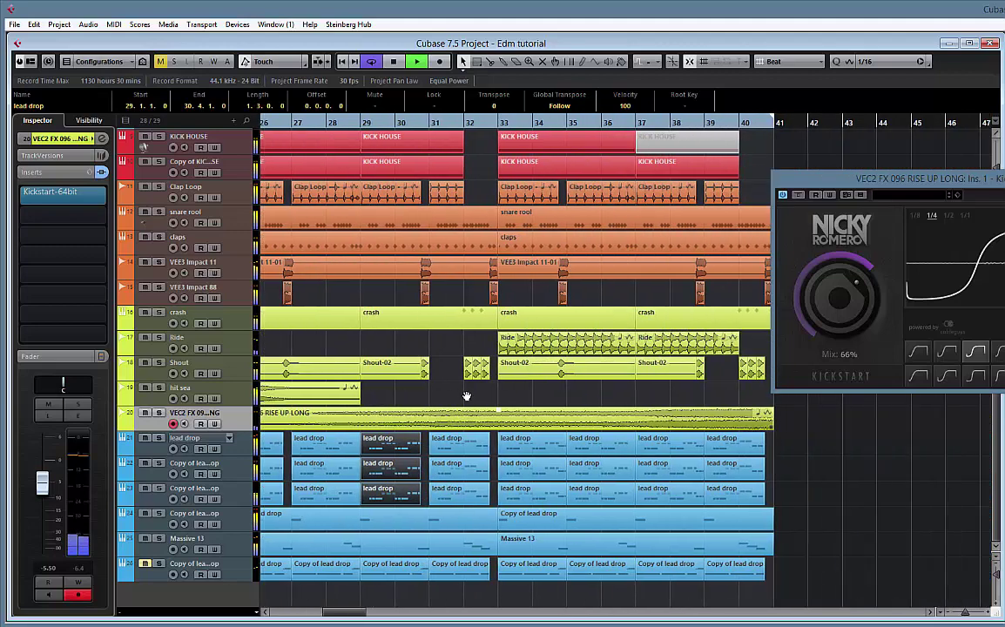
click(543, 455)
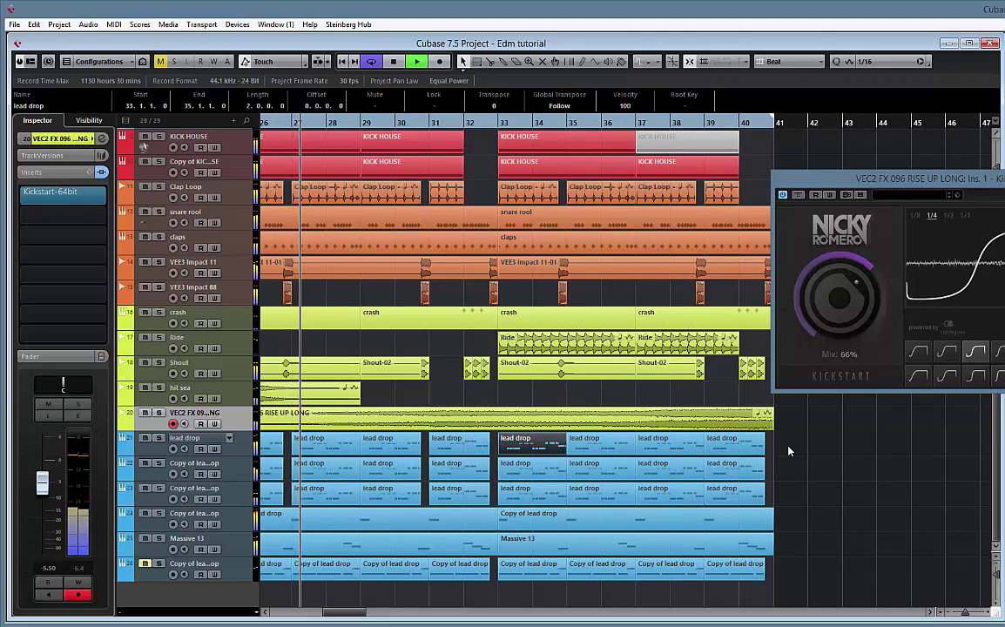
shift+click(546, 473)
shift+click(545, 497)
drag(564, 502, 562, 502)
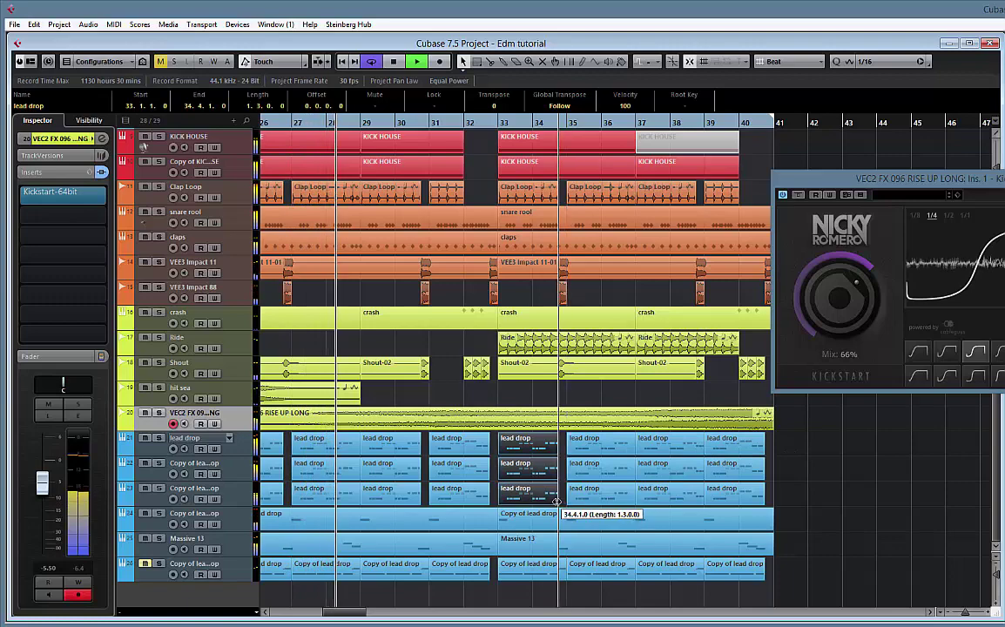
click(670, 446)
shift+click(676, 472)
shift+click(679, 495)
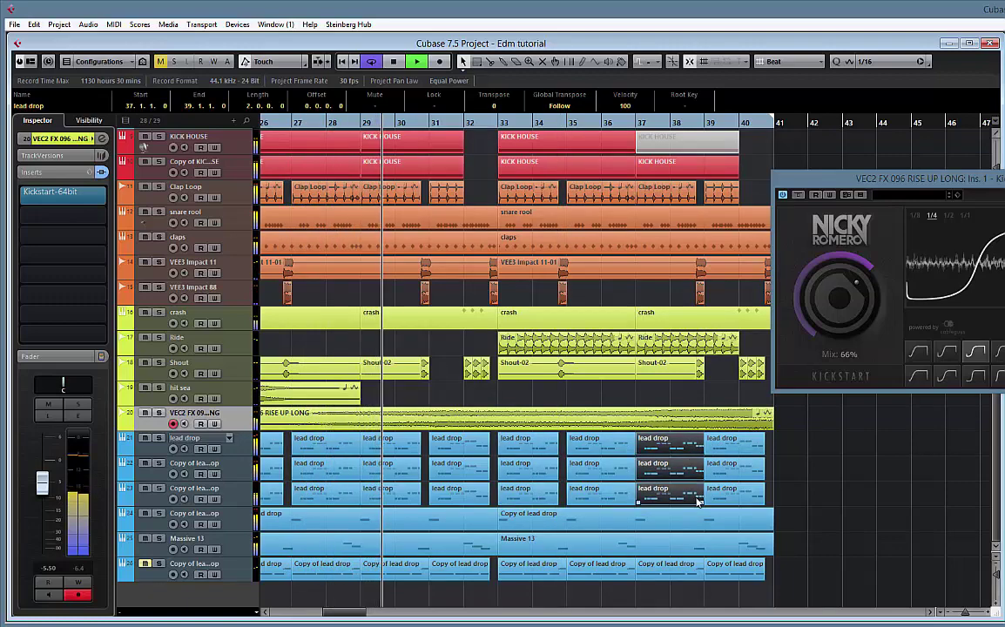
drag(703, 502, 696, 502)
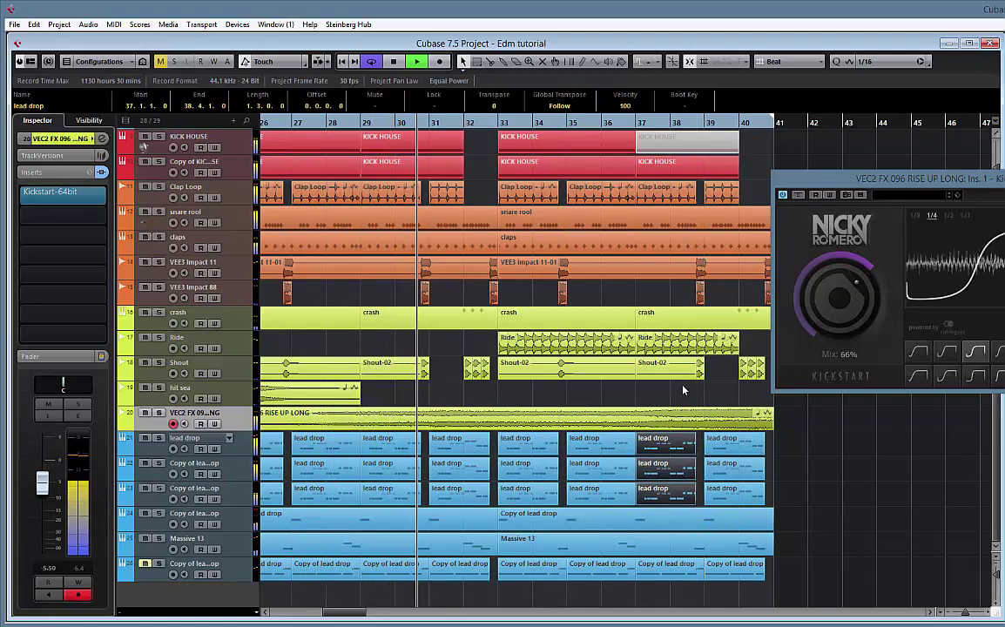
- Close the Kickstart window and trim the end of the VEC2 FX 096 RISE UP LONG event to 40.4.1
drag(862, 183, 646, 167)
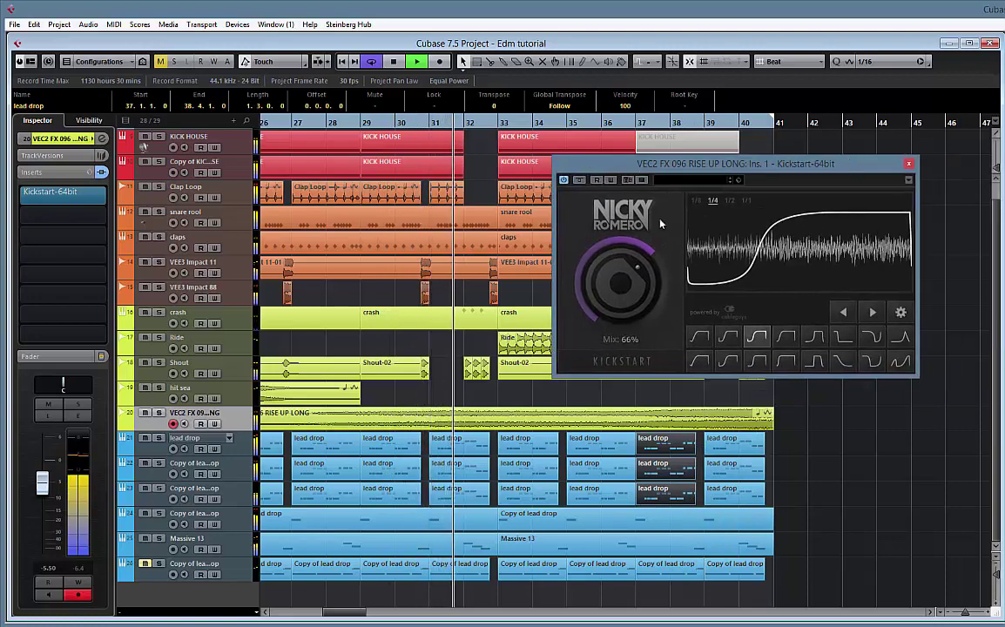
scroll(470, 391, left, 2)
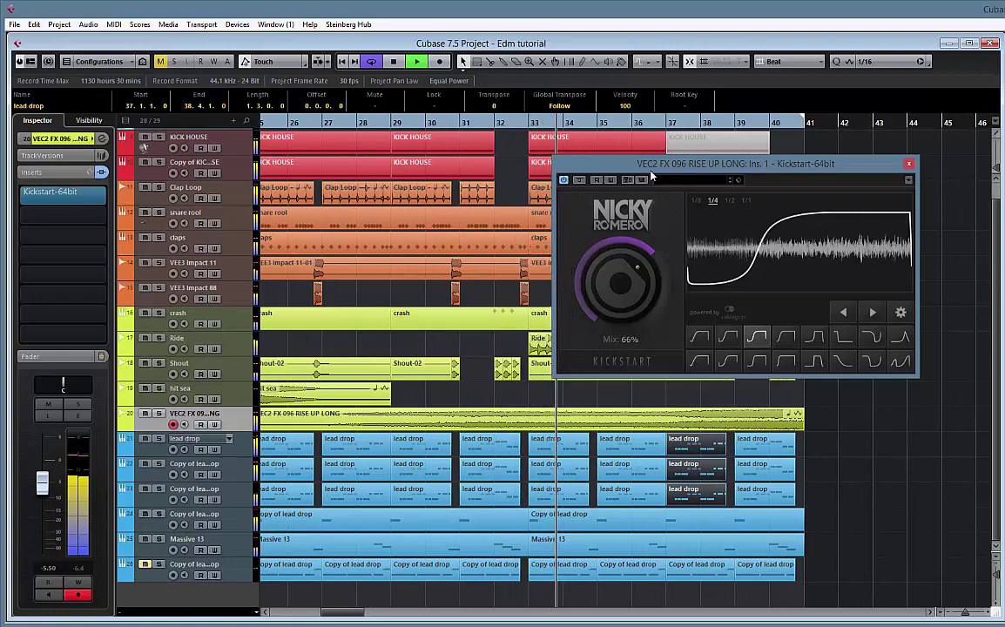
click(909, 166)
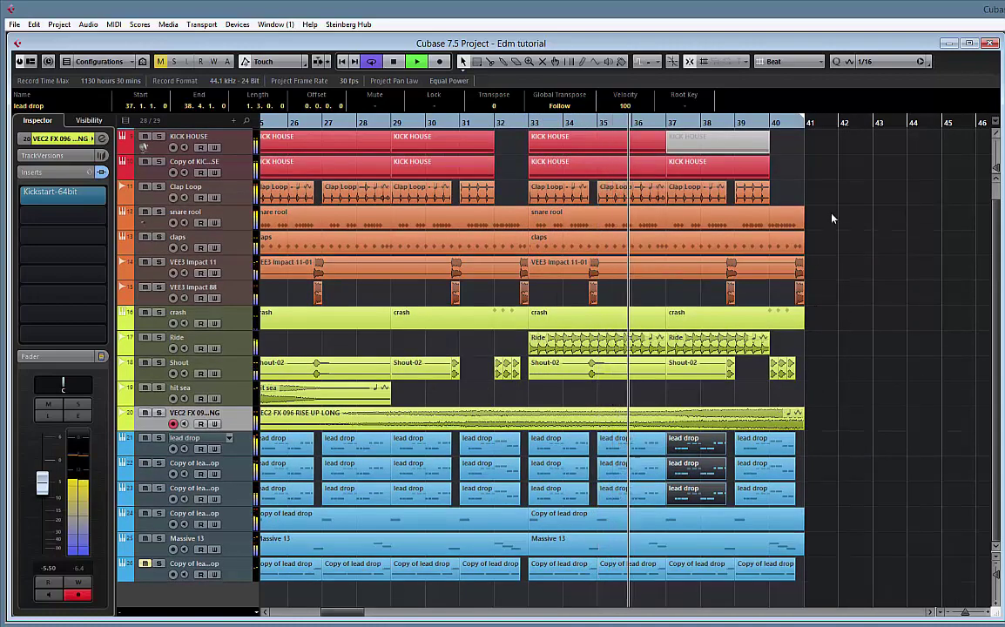
scroll(831, 218, left, 3)
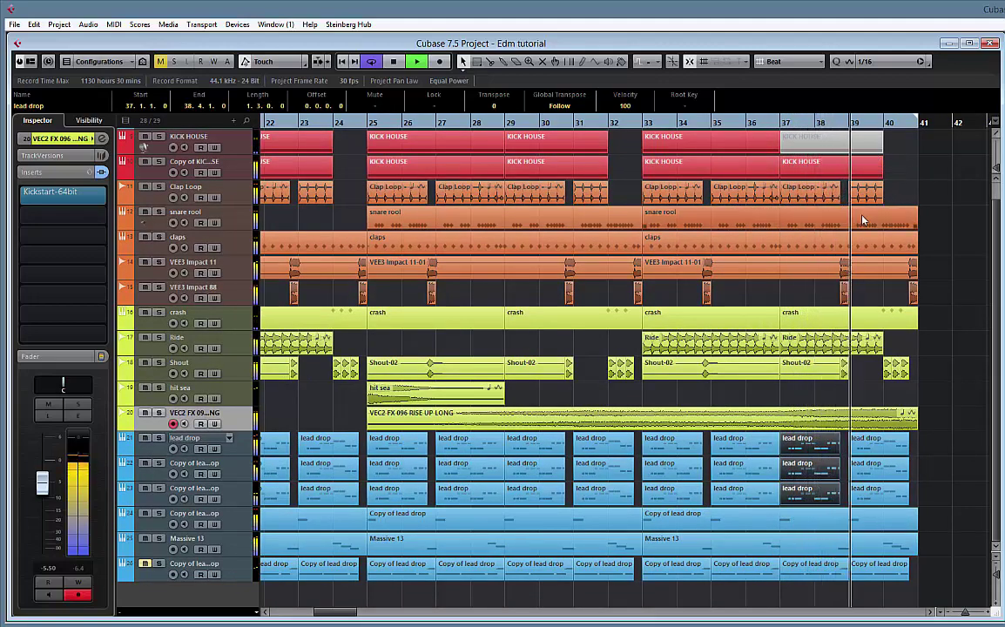
click(818, 168)
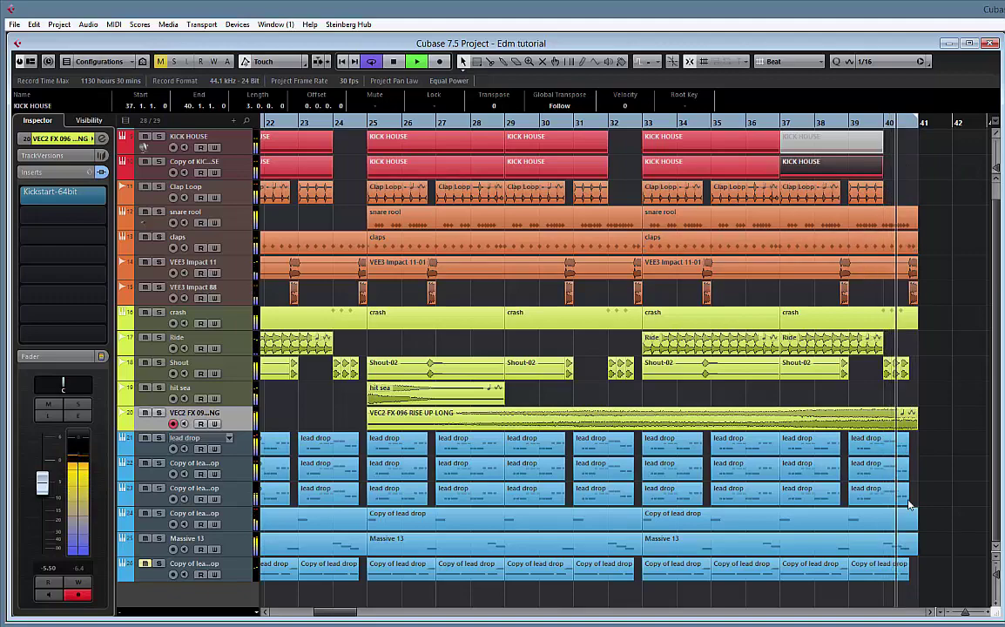
drag(916, 429, 910, 414)
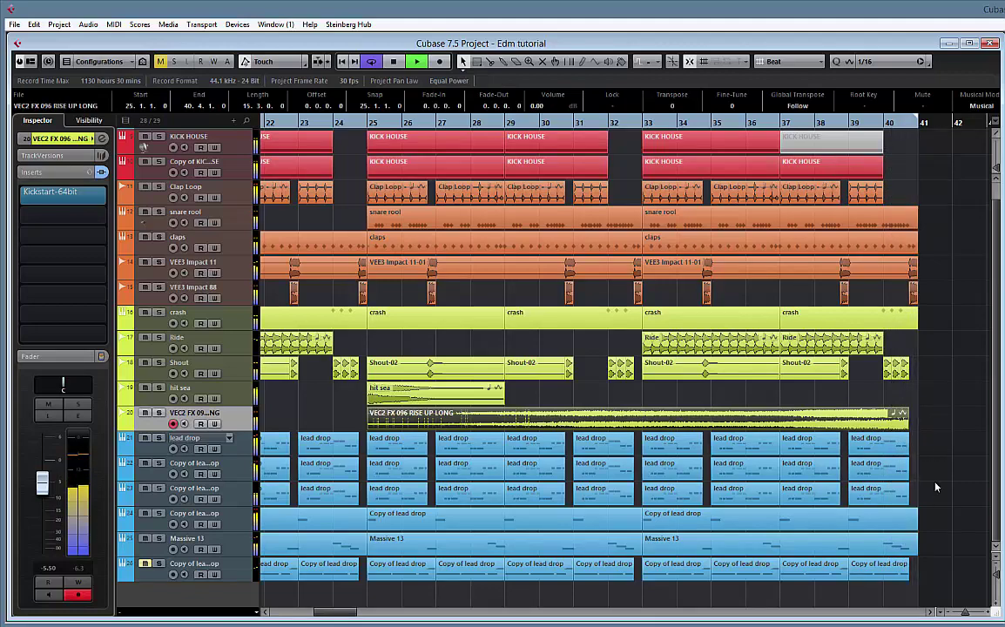
- Review the full drop arrangement from bar 9 to bar 41 across all tracks
click(481, 290)
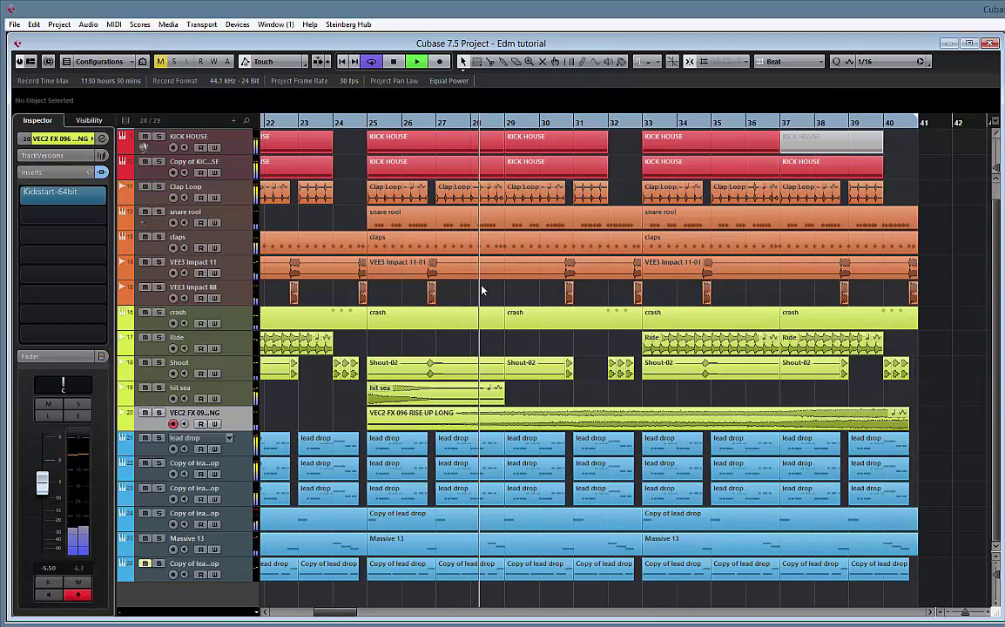
key(g)
key(g)
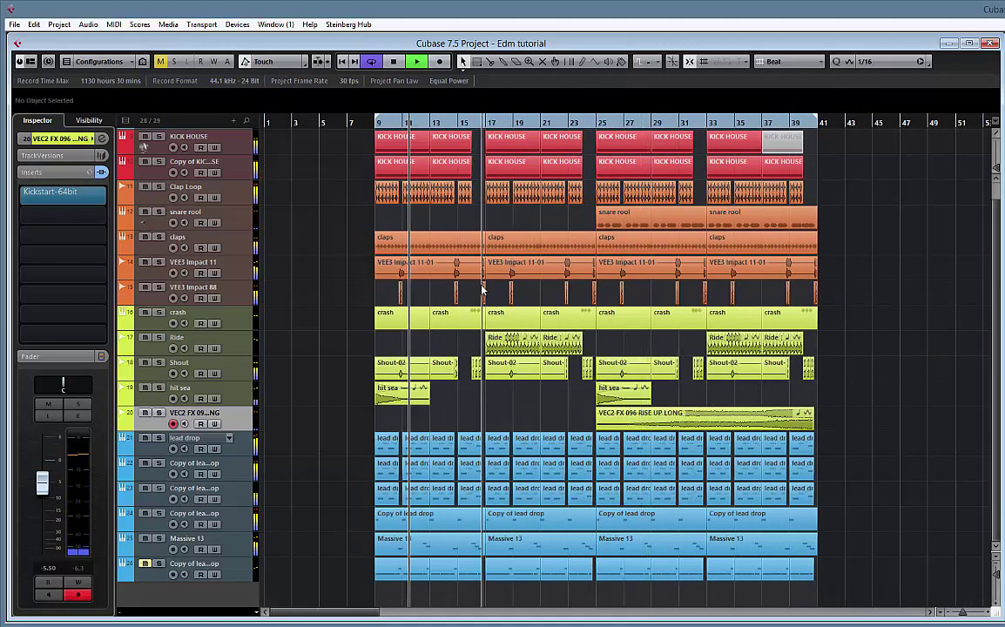
scroll(650, 301, up, 1)
scroll(650, 301, down, 1)
click(650, 300)
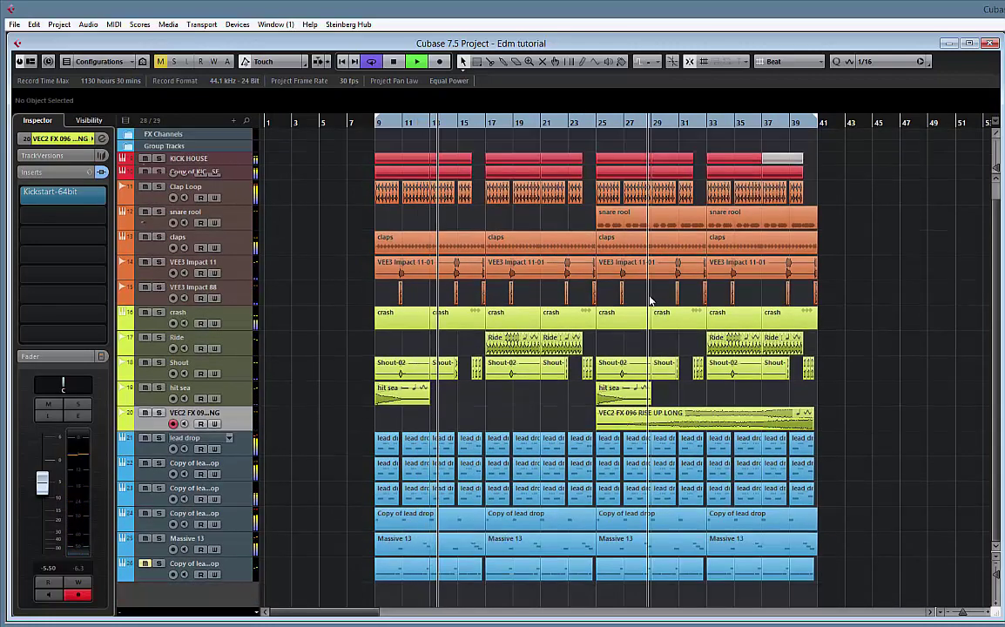
key(shift+g)
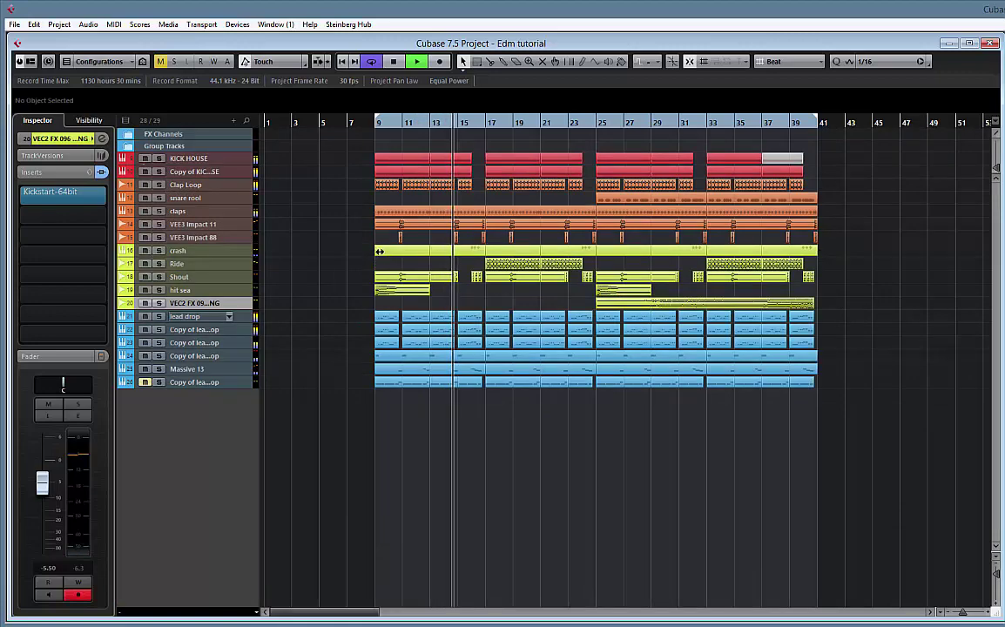
click(998, 576)
scroll(874, 426, up, 1)
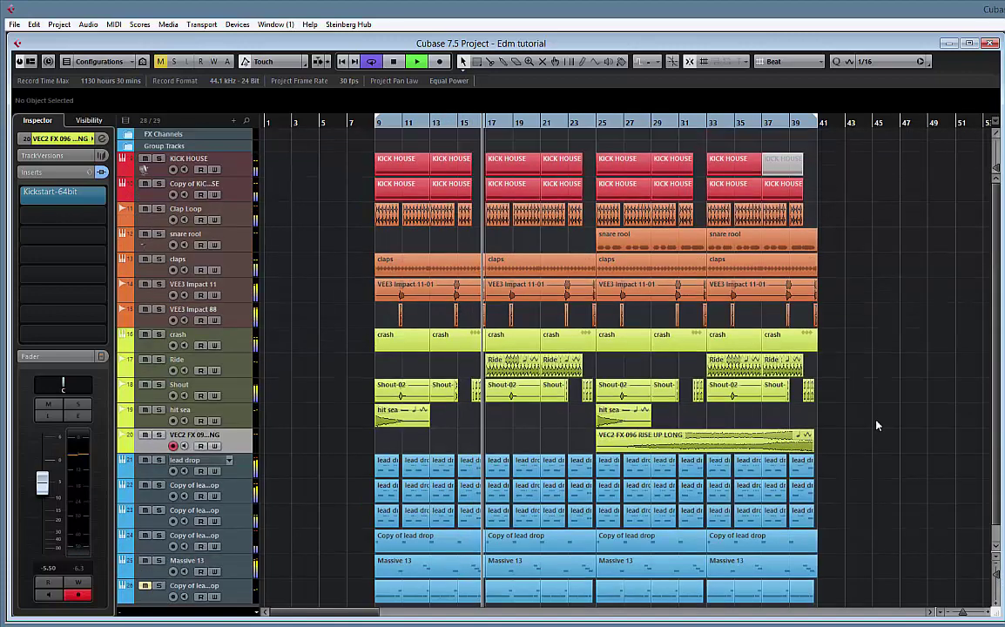
scroll(331, 349, down, 1)
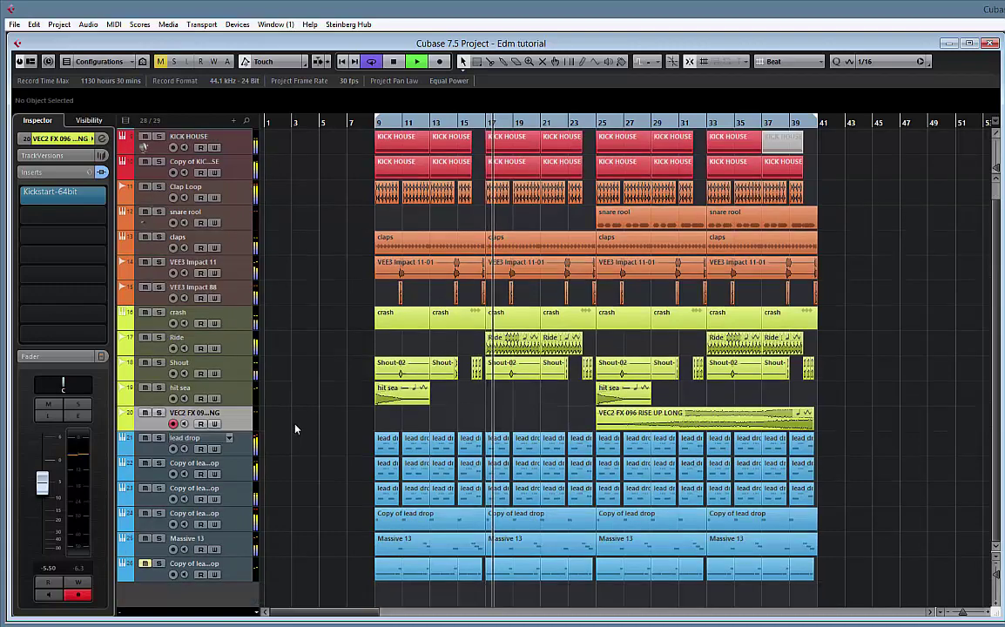
- Remove the muted copied lead drop track at the end of the track list and set the Shout track's volume to -2.75
right_click(240, 570)
click(301, 367)
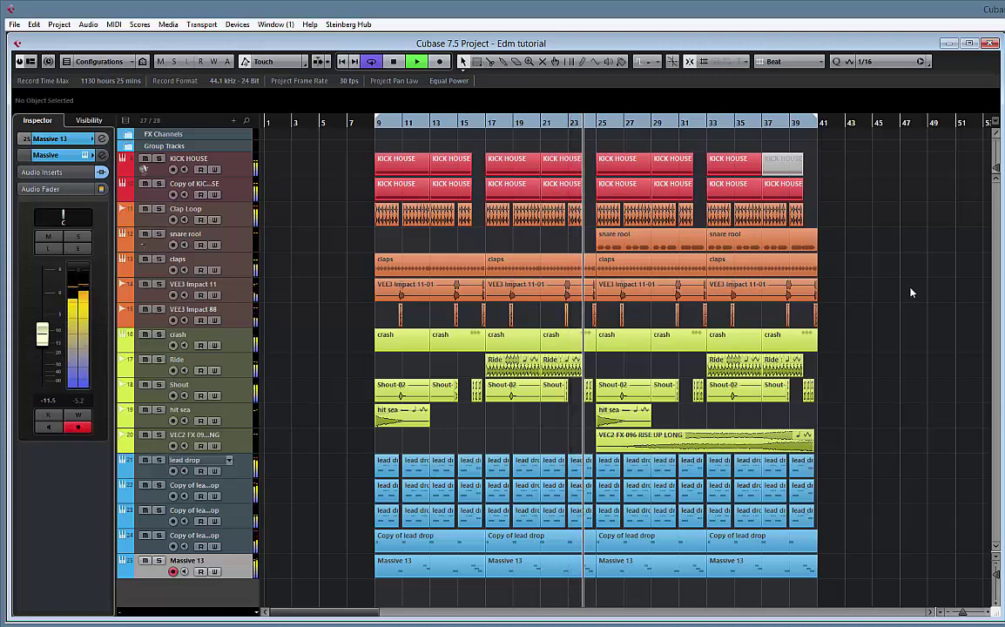
click(255, 396)
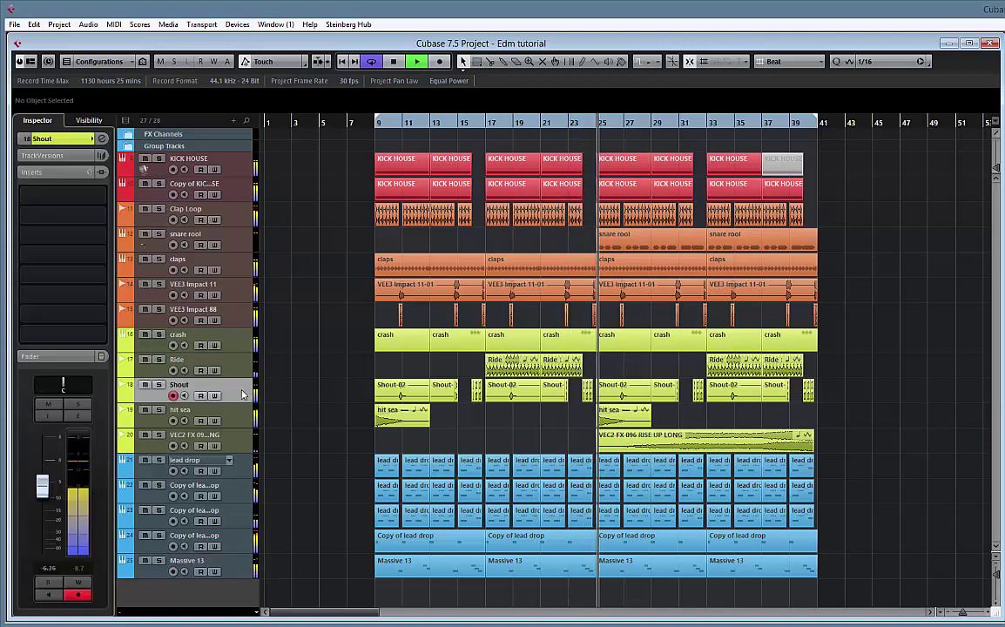
drag(42, 478, 44, 474)
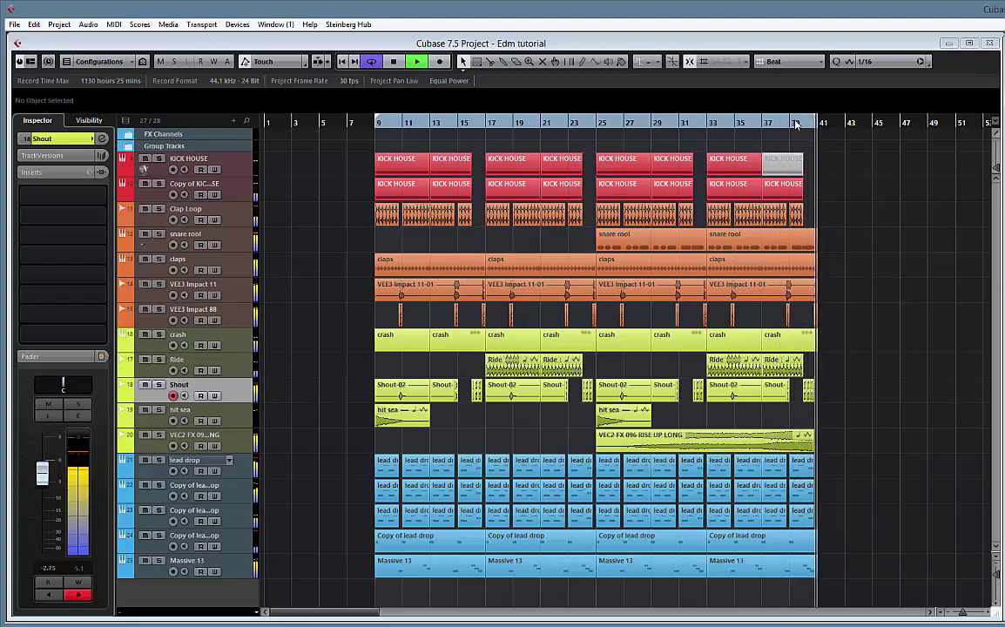
- Trim the last three stacked lead drop events, the last Massive 13 event and the VEC2 FX 096 RISE UP LONG event to end at 40.1.1
drag(792, 123, 810, 199)
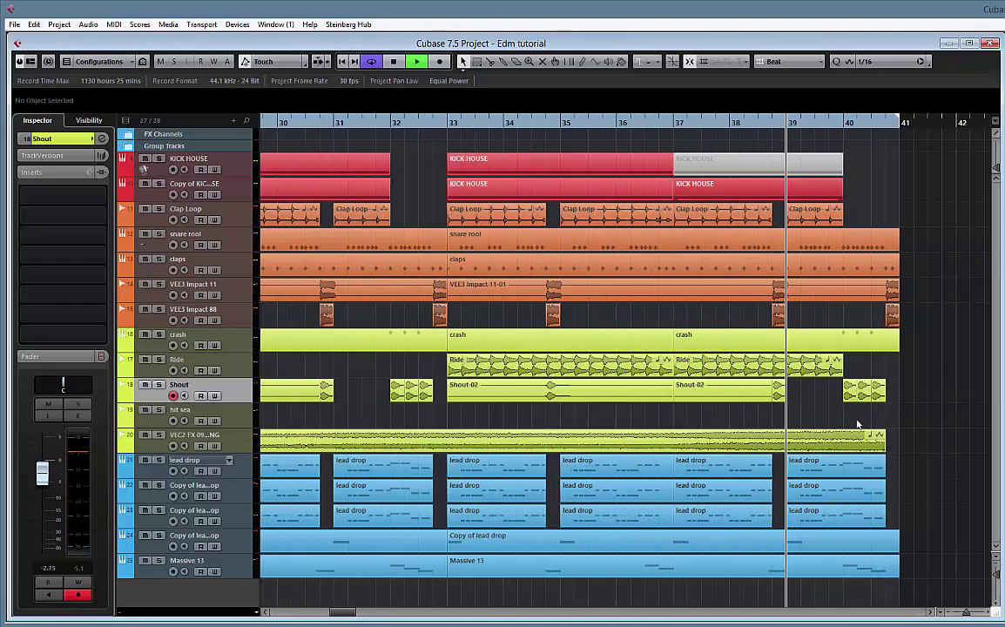
drag(904, 462, 845, 525)
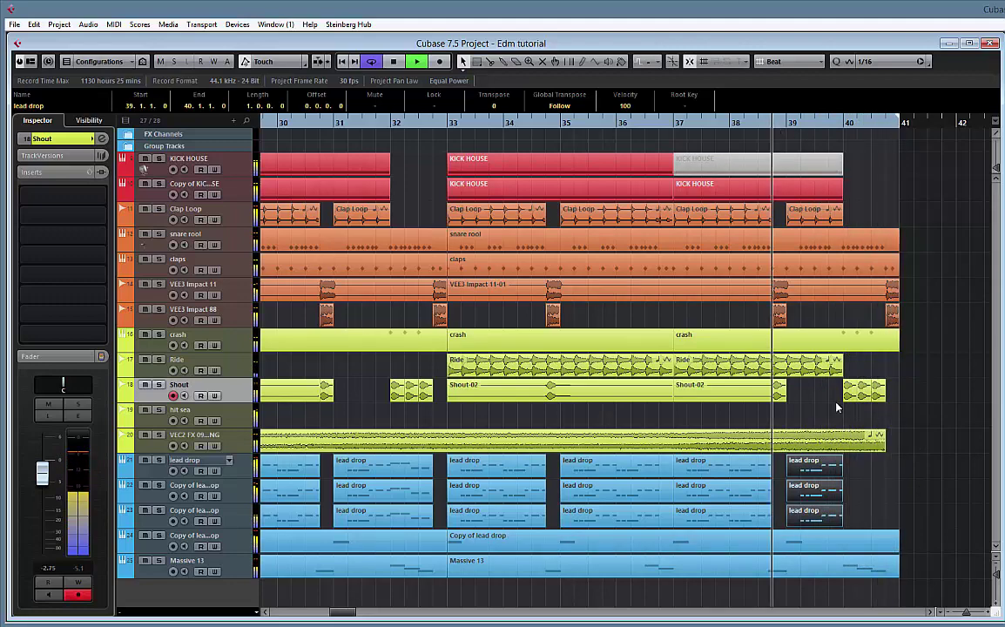
click(869, 576)
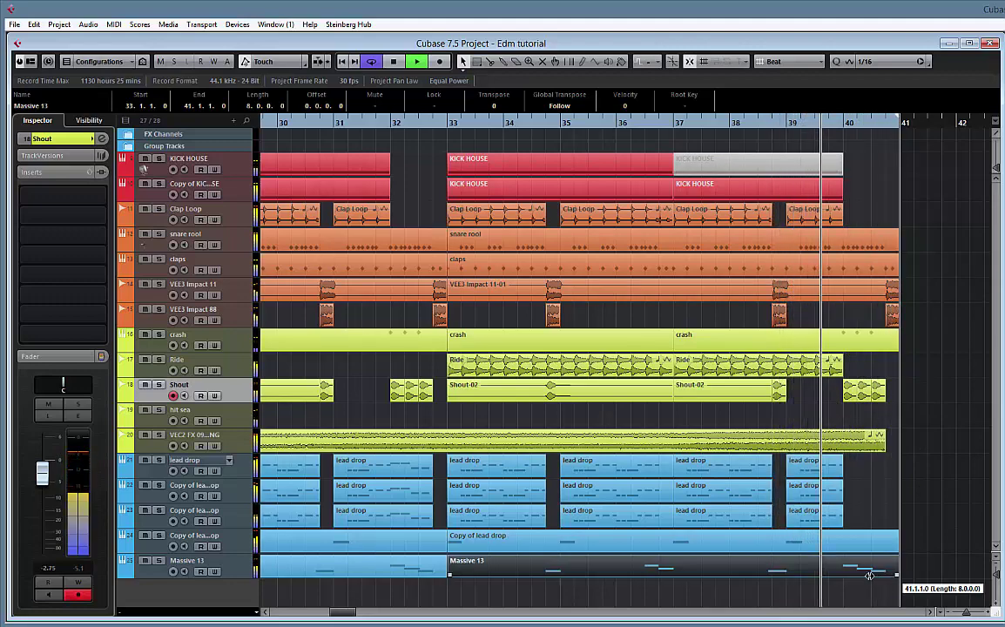
drag(869, 575, 848, 576)
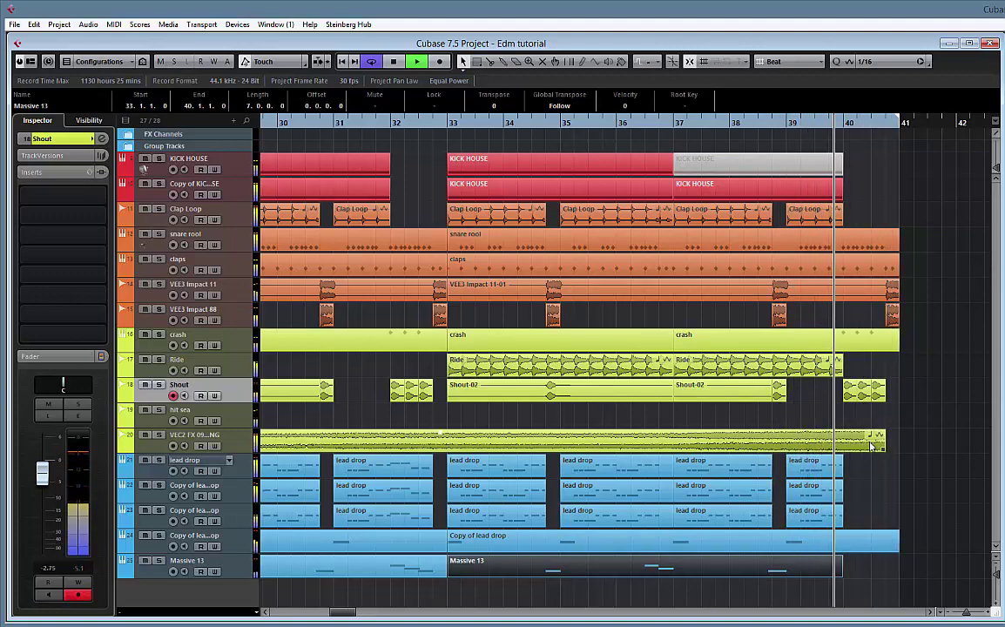
drag(870, 445, 842, 442)
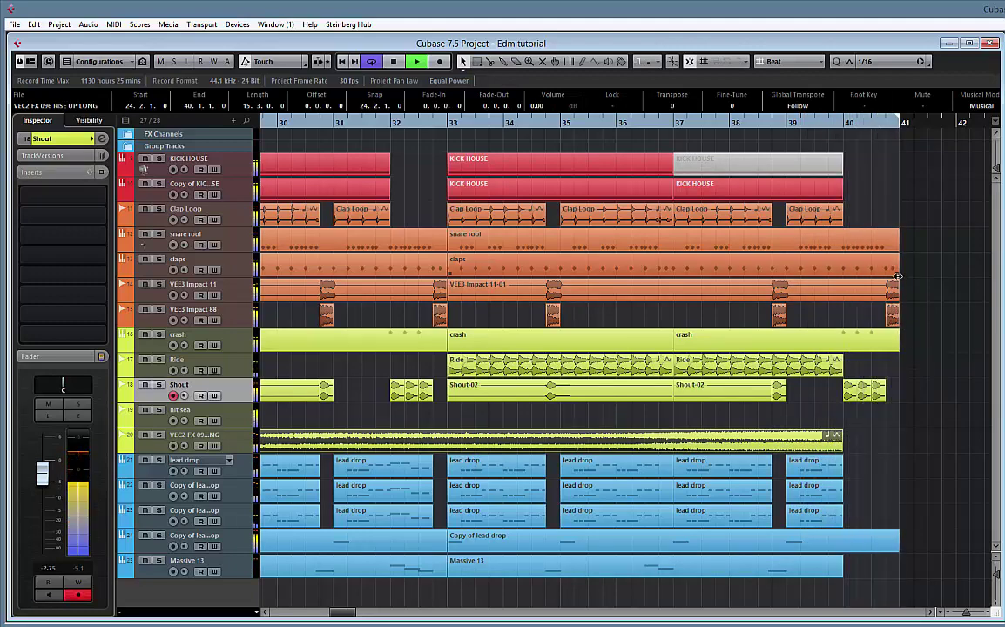
- Trim the claps event at bar 33 to end at 40.3.1 and the one at bar 25 to end at 32.1.1
drag(897, 275, 870, 277)
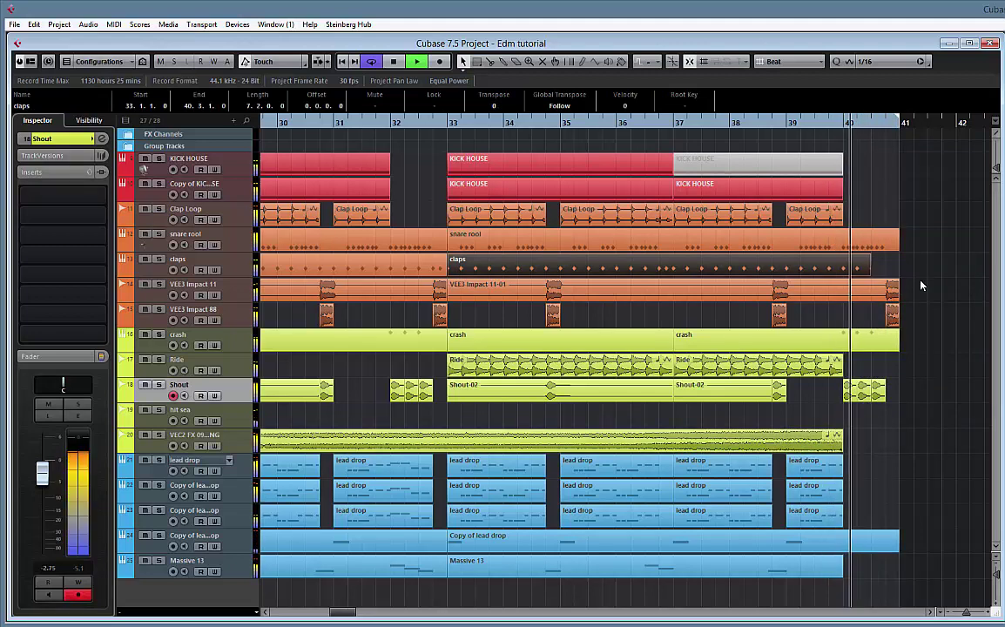
drag(443, 272, 390, 273)
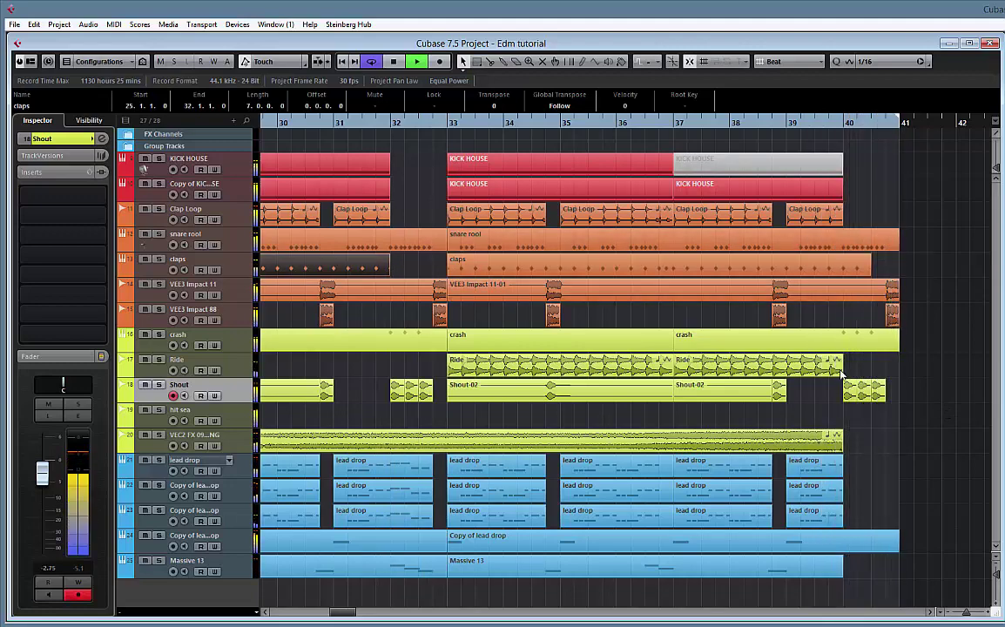
- Select the VEE3 Impact 88 track and review the trimmed drop arrangement from bar 9 to bar 41
click(289, 327)
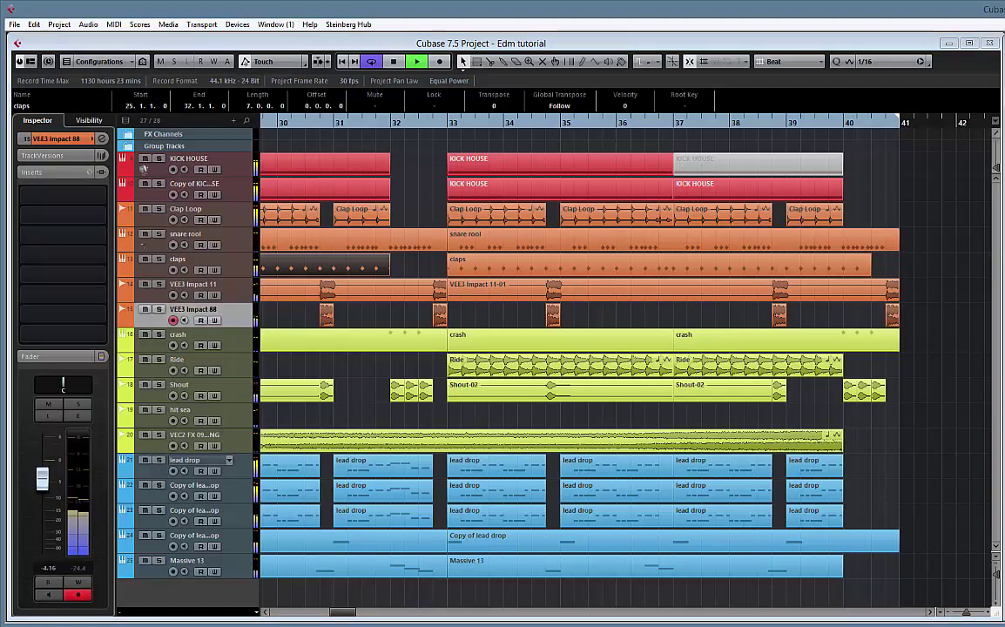
click(874, 210)
key(g)
key(g)
key(g)
key(g)
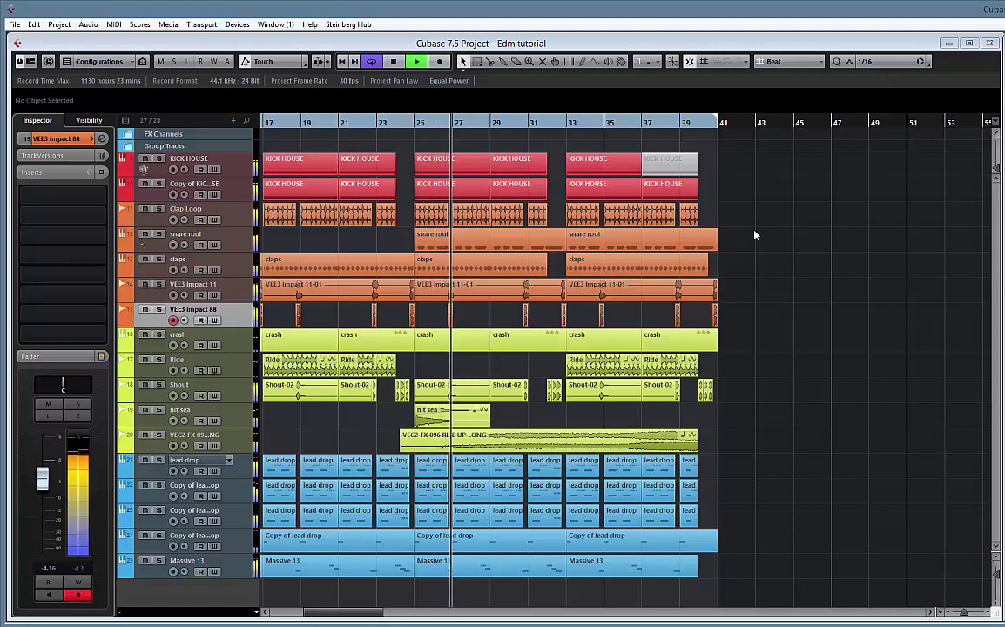
drag(755, 235, 911, 222)
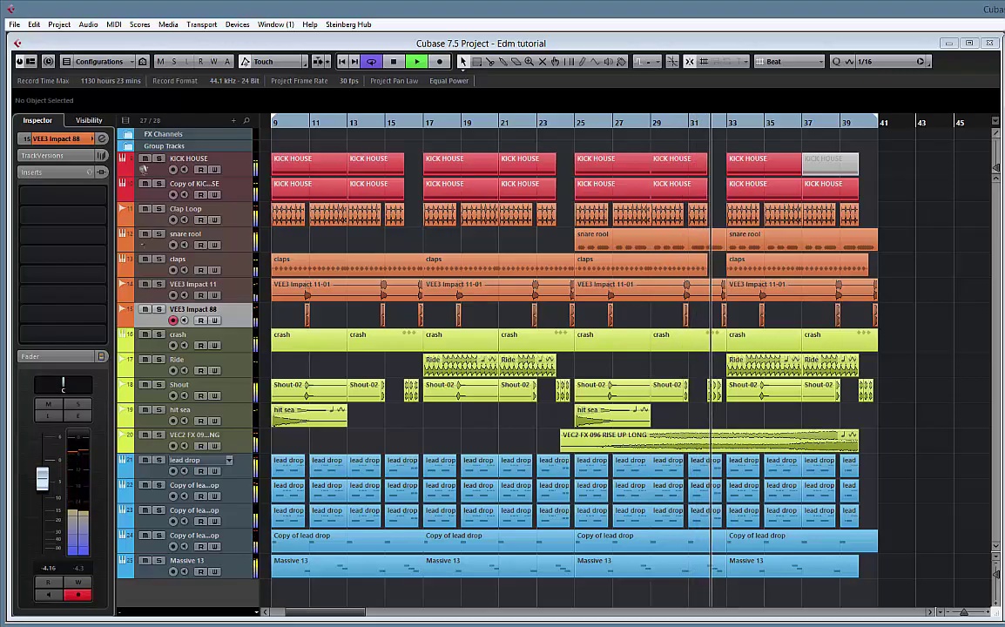
- Open the MixConsole and place it below the project window's toolbar and info line
key(F3)
drag(520, 39, 380, 40)
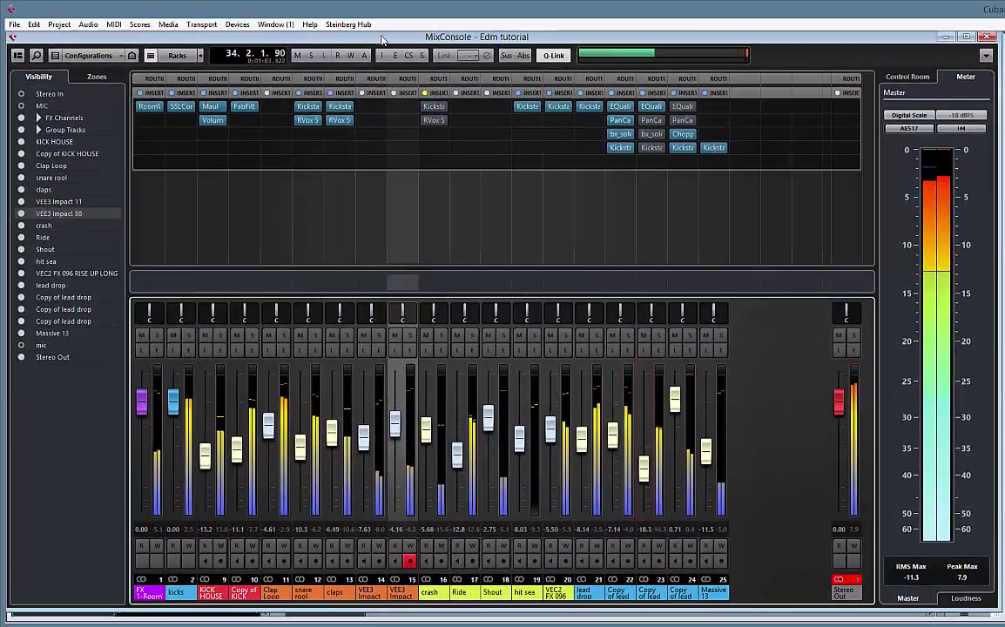
drag(599, 33, 595, 141)
click(606, 43)
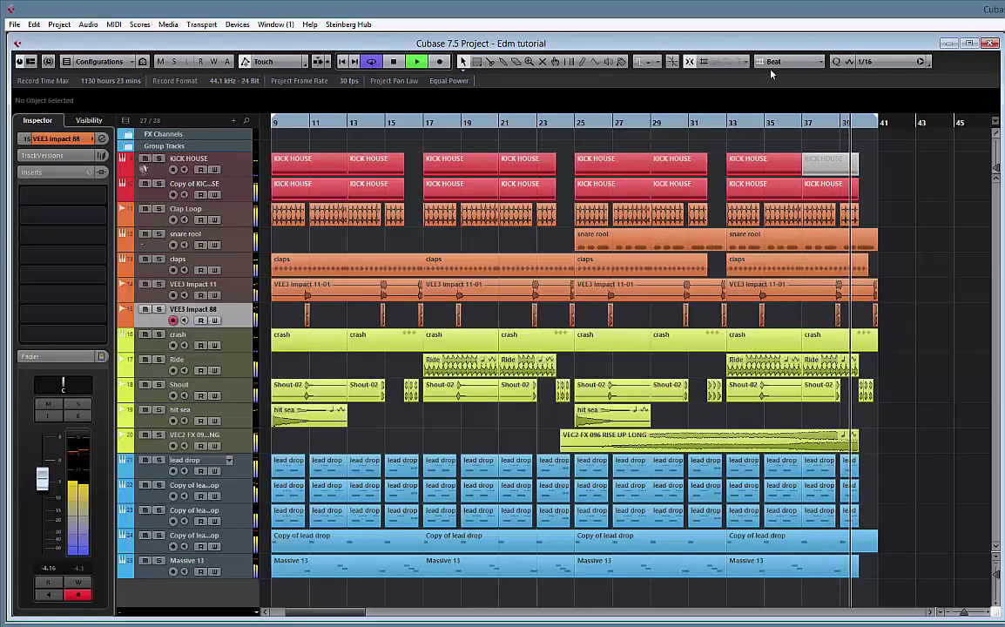
drag(763, 617, 758, 607)
click(758, 615)
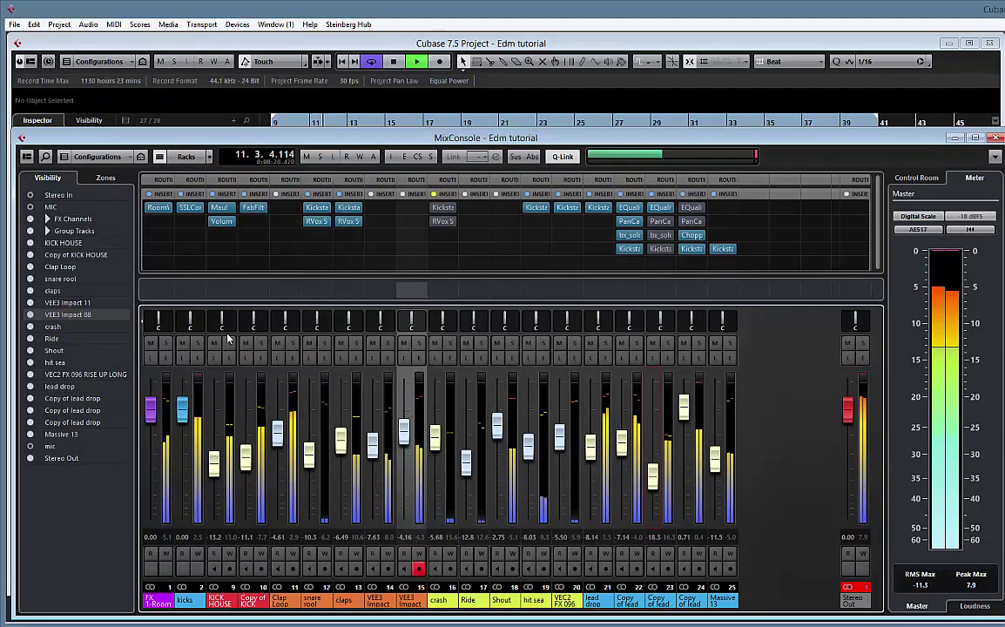
- Hide the FX channels in the MixConsole and show all the group channels
click(119, 179)
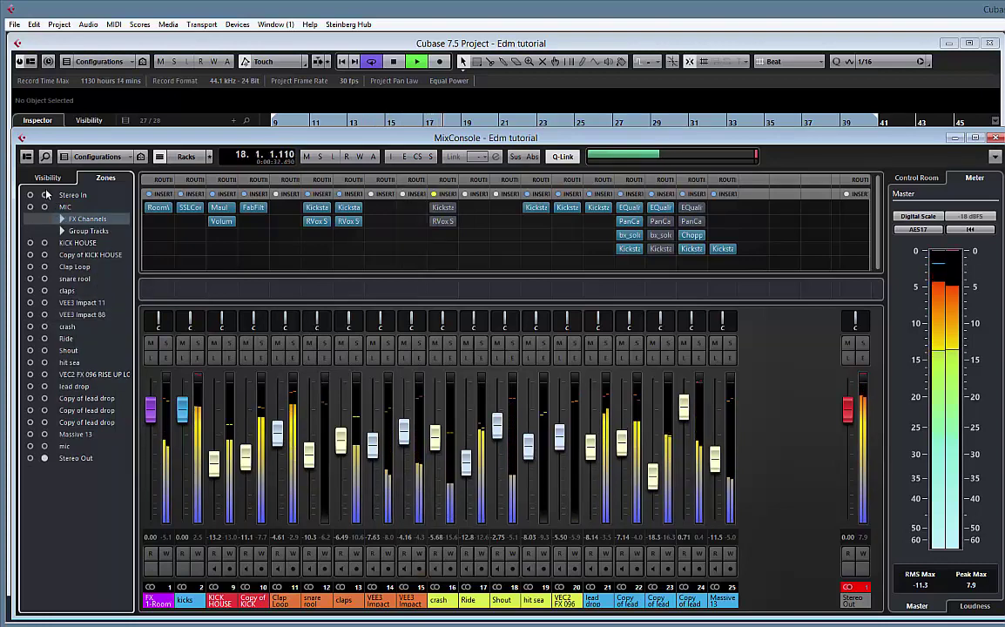
click(48, 178)
click(32, 218)
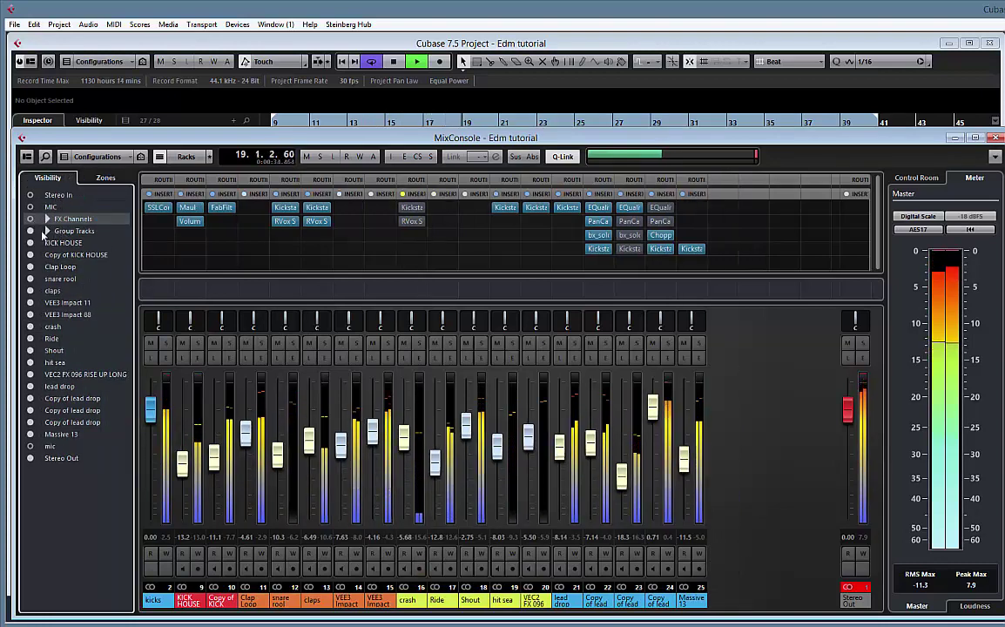
click(31, 231)
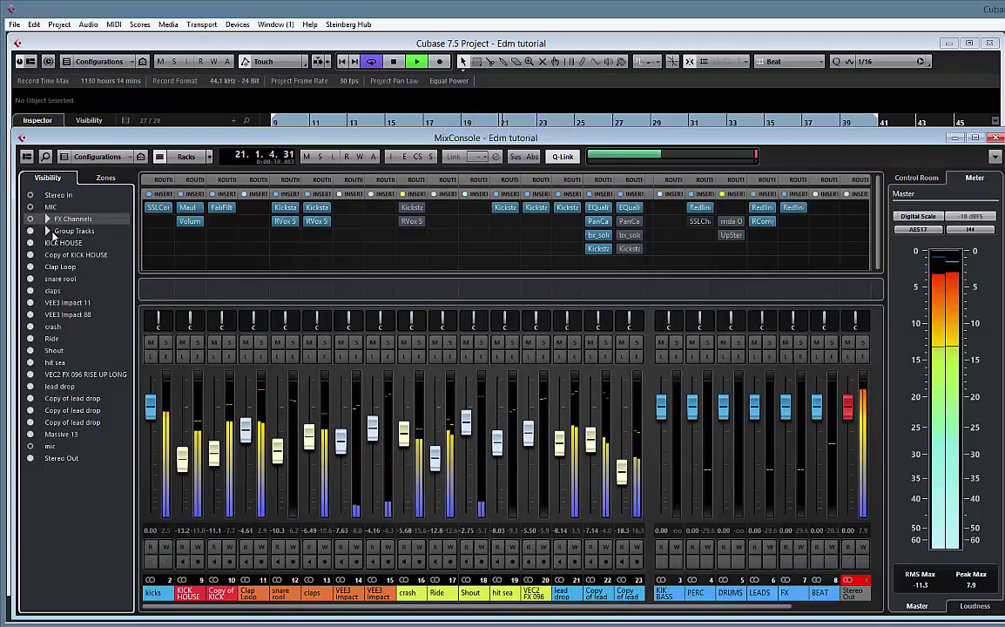
- Expand the Group Tracks folder and assign the kicks group to the right zone beside the other groups
click(47, 230)
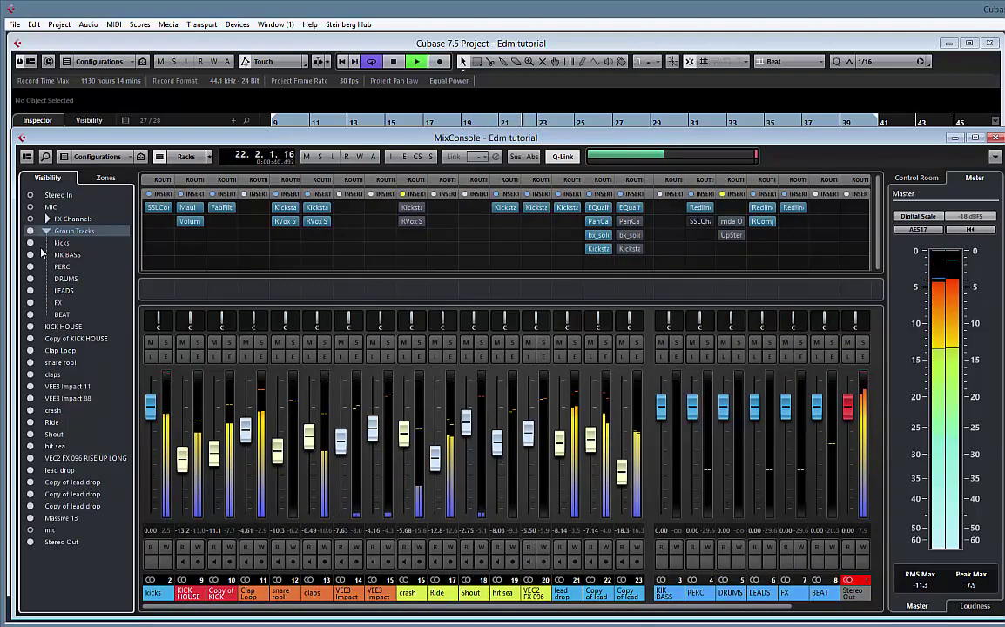
click(105, 179)
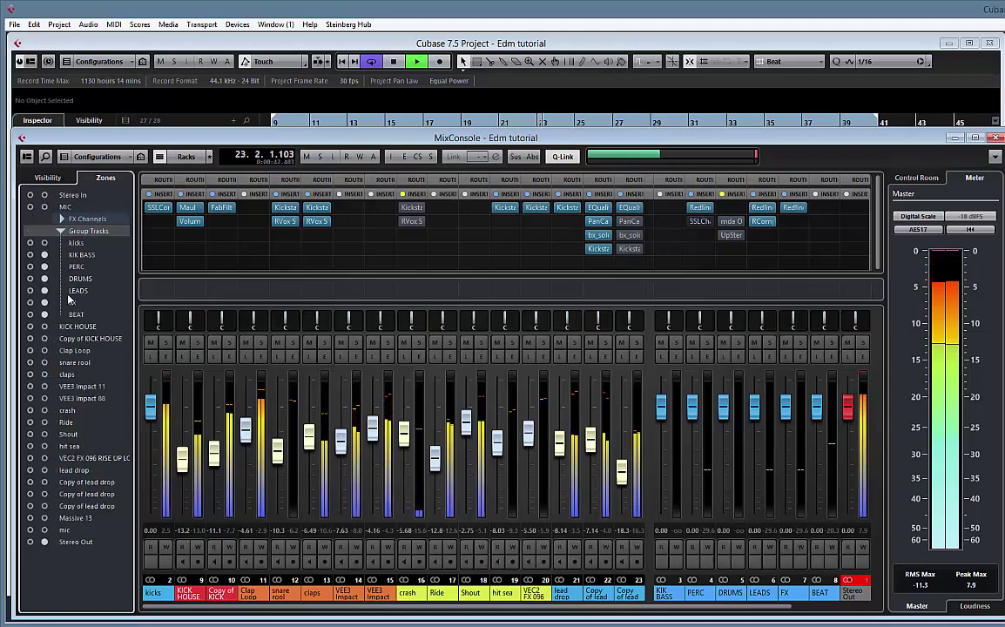
click(45, 244)
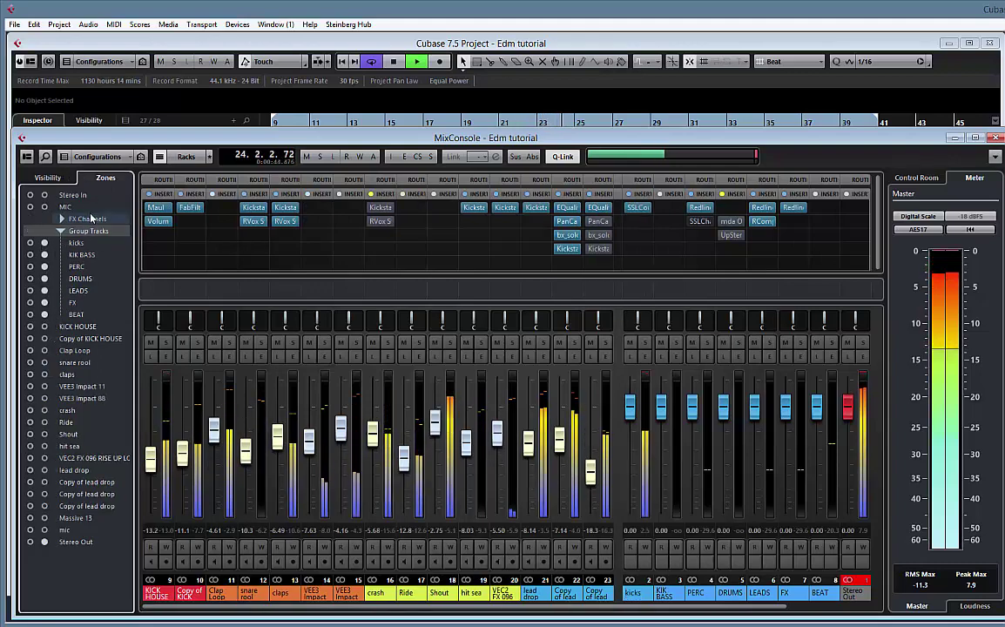
click(47, 179)
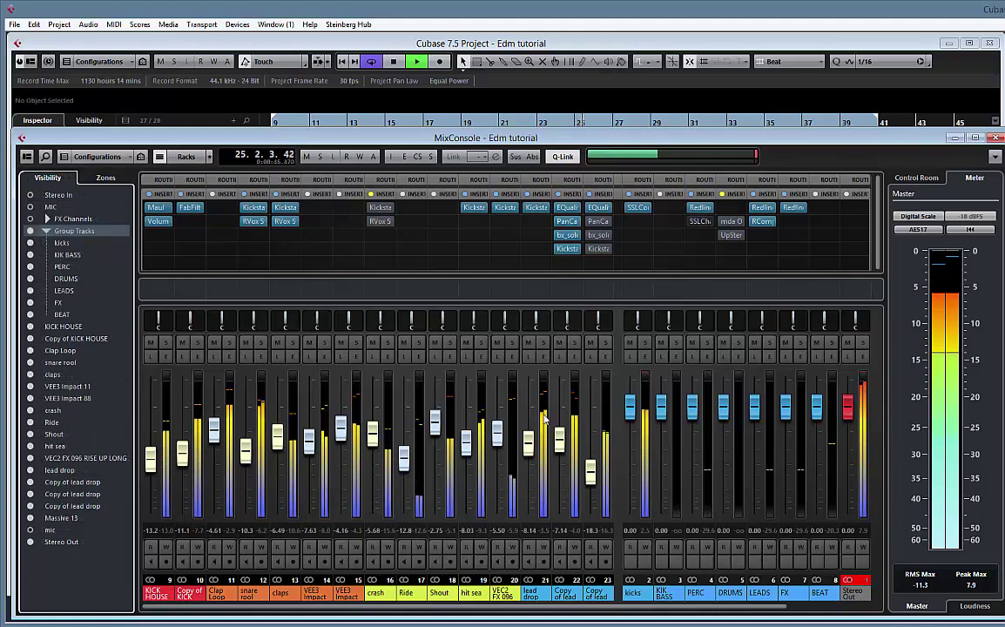
- Route the outputs of the lead drop channel and its two adjacent copies, channels 21 to 23, to the LEADS group
click(533, 595)
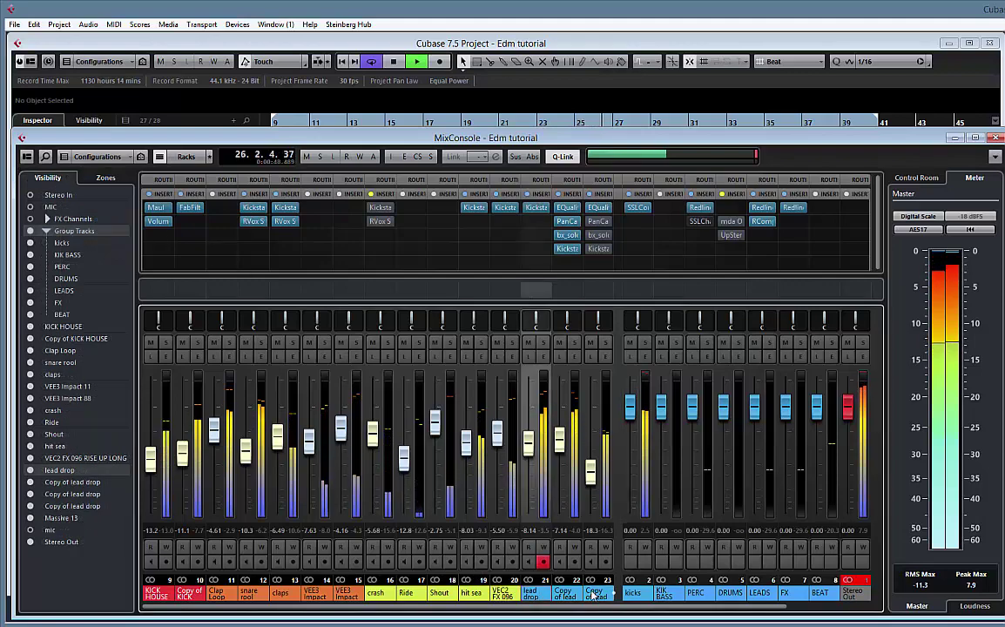
shift+click(596, 596)
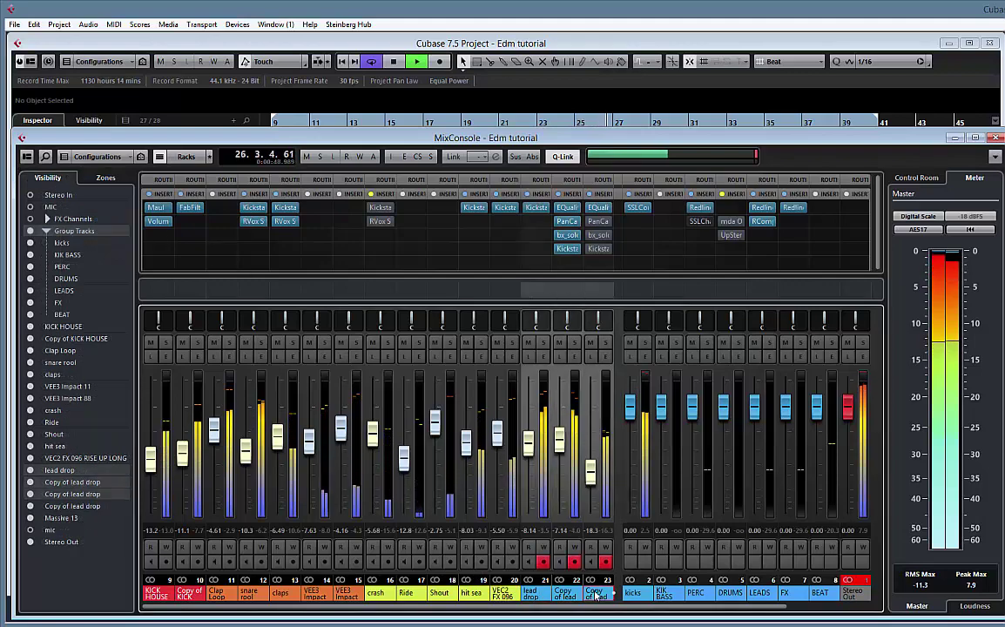
click(570, 180)
click(578, 208)
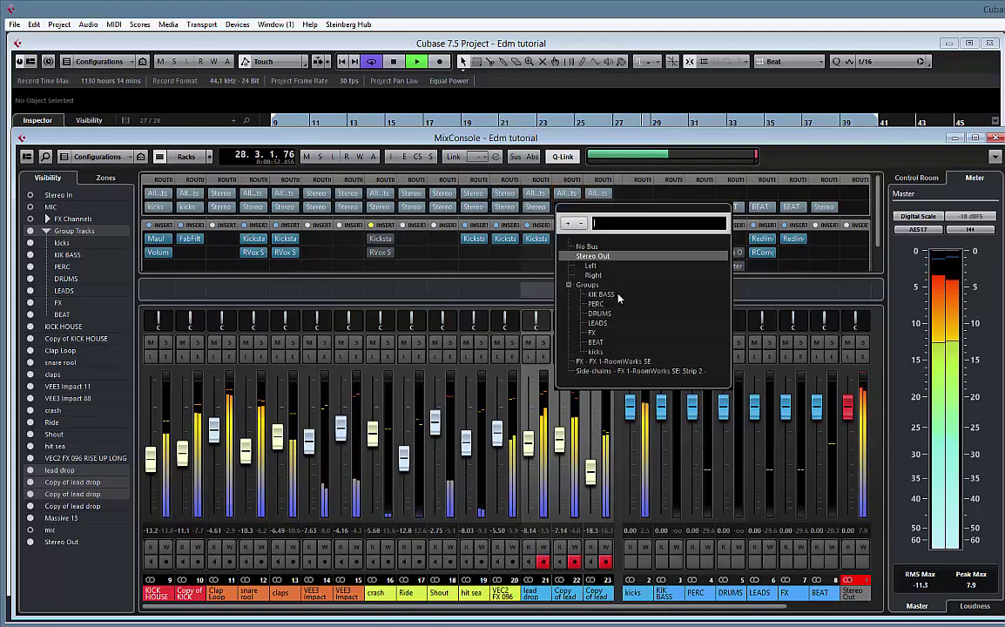
click(599, 323)
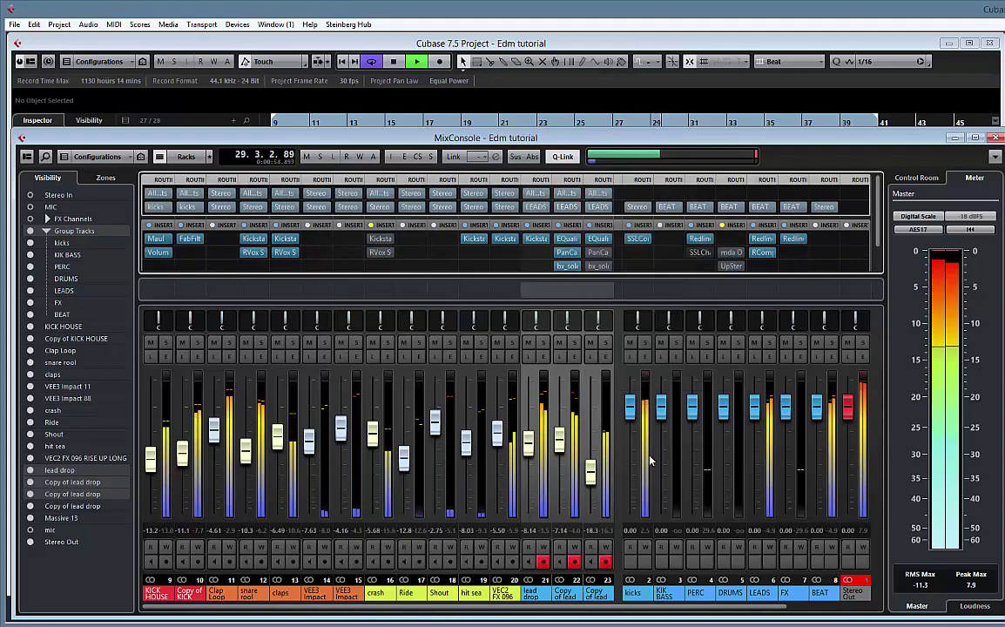
- Route the outputs of all channels from Clap Loop through VEC2 FX 096 to the PERC group
click(504, 595)
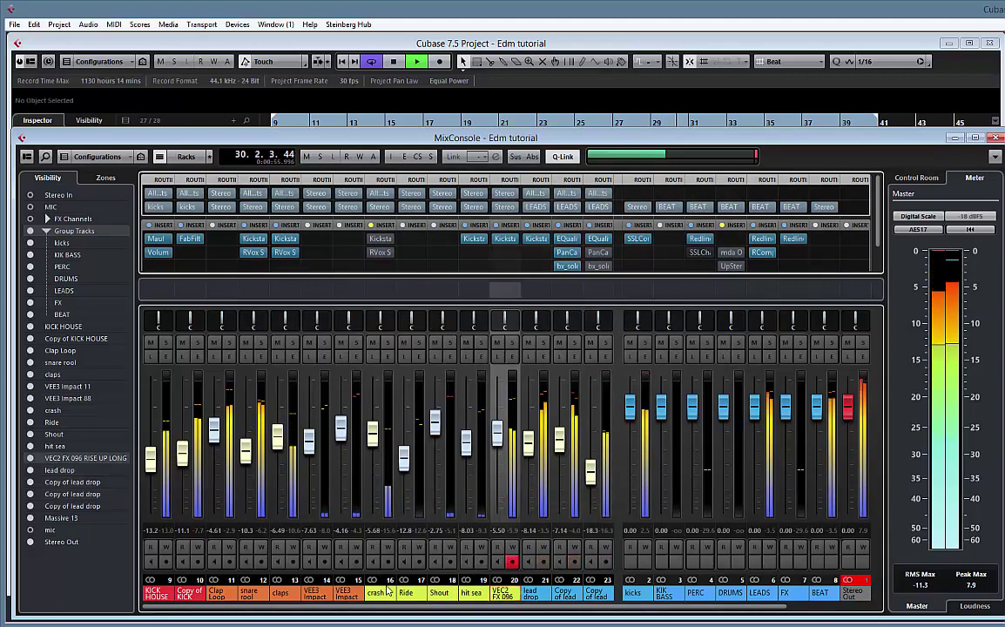
shift+click(224, 596)
click(232, 209)
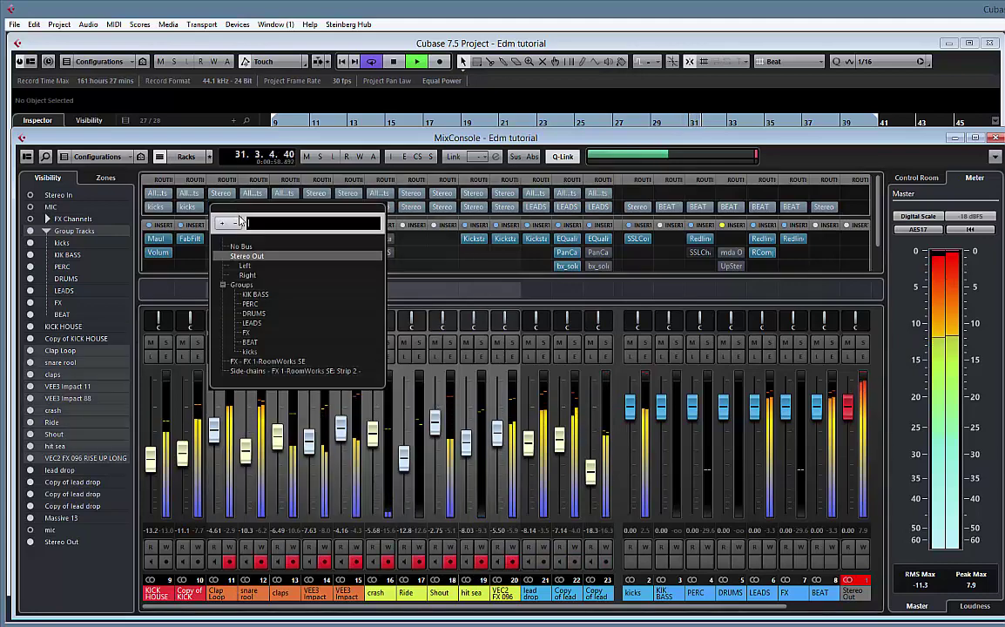
click(253, 303)
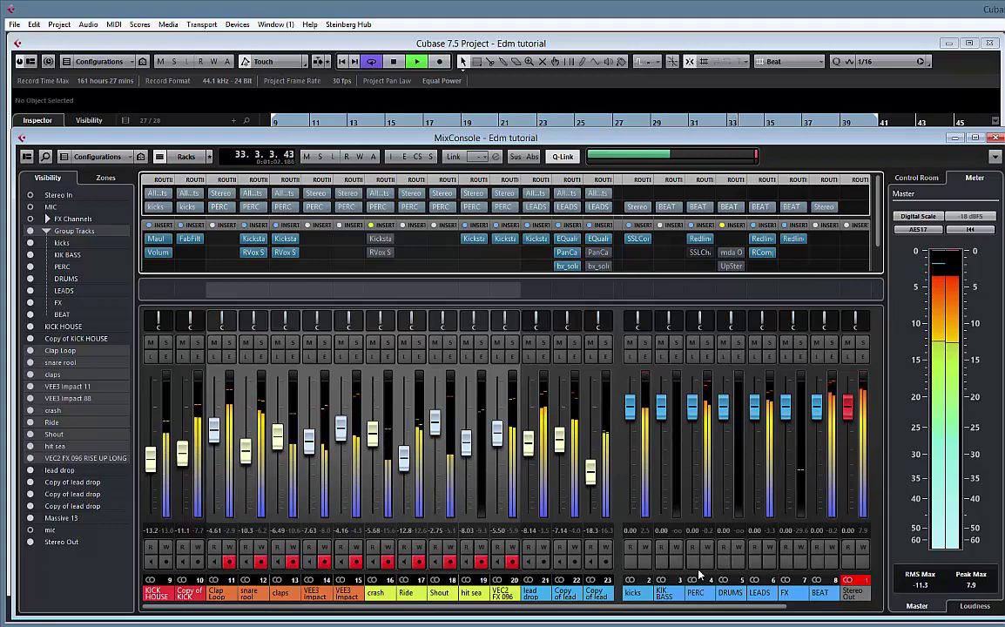
- Solo the PERC group, open its Redline Equalizer and adjust the first band's frequency
click(707, 342)
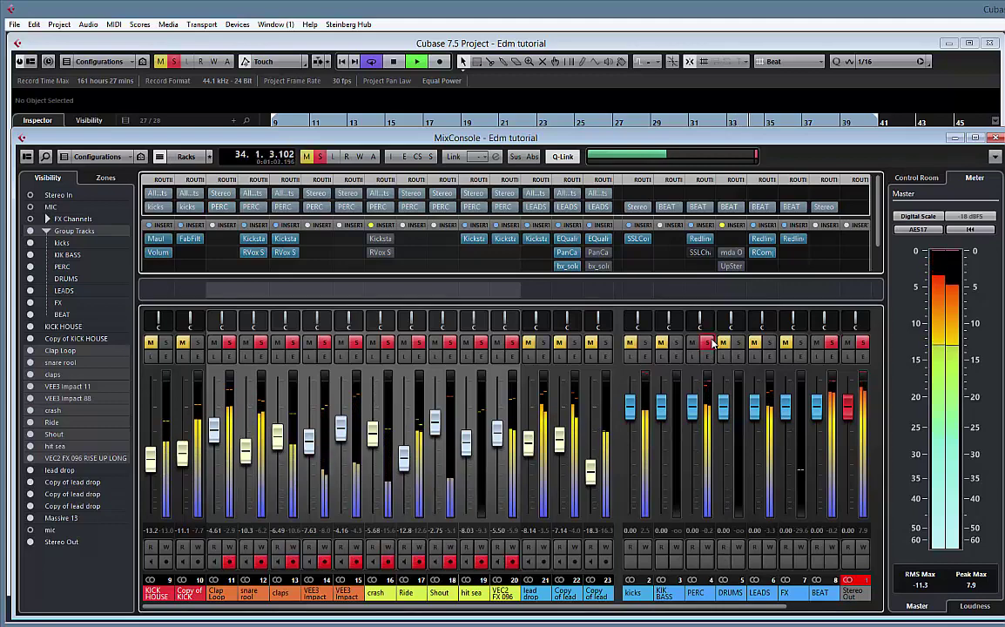
click(702, 238)
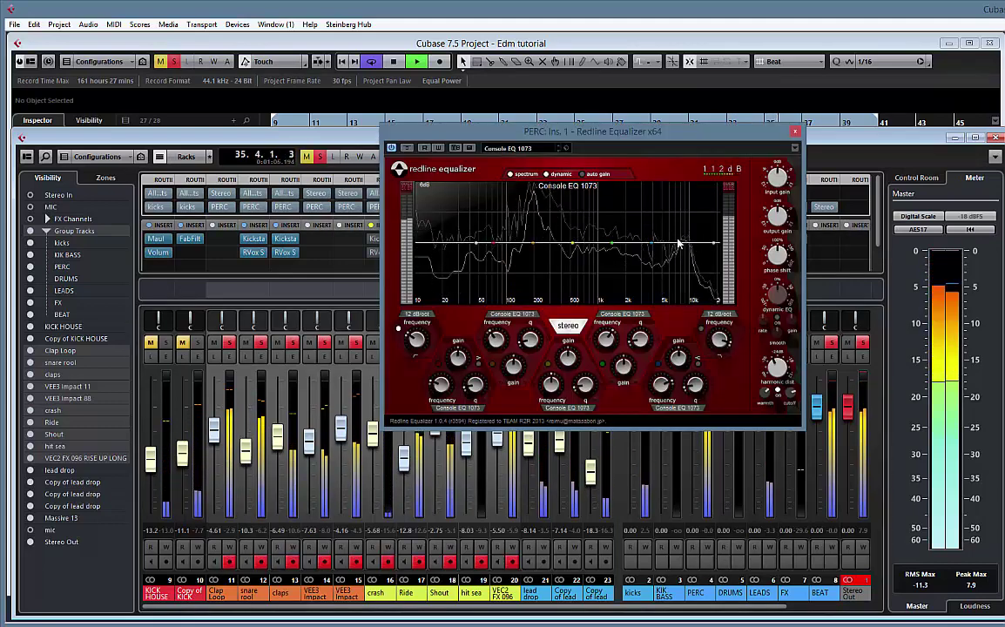
drag(419, 344, 423, 315)
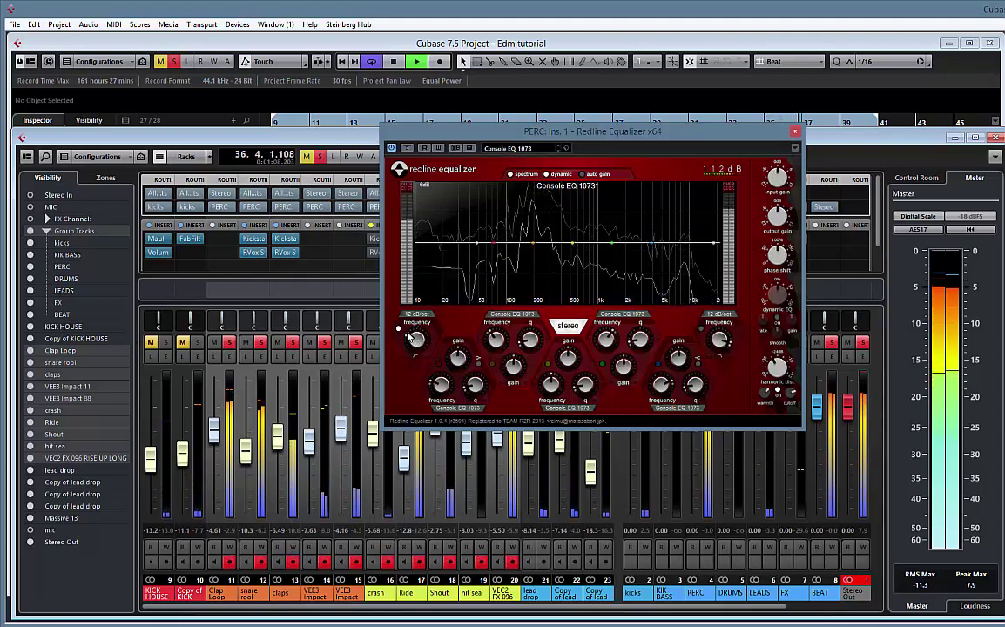
drag(679, 130, 503, 137)
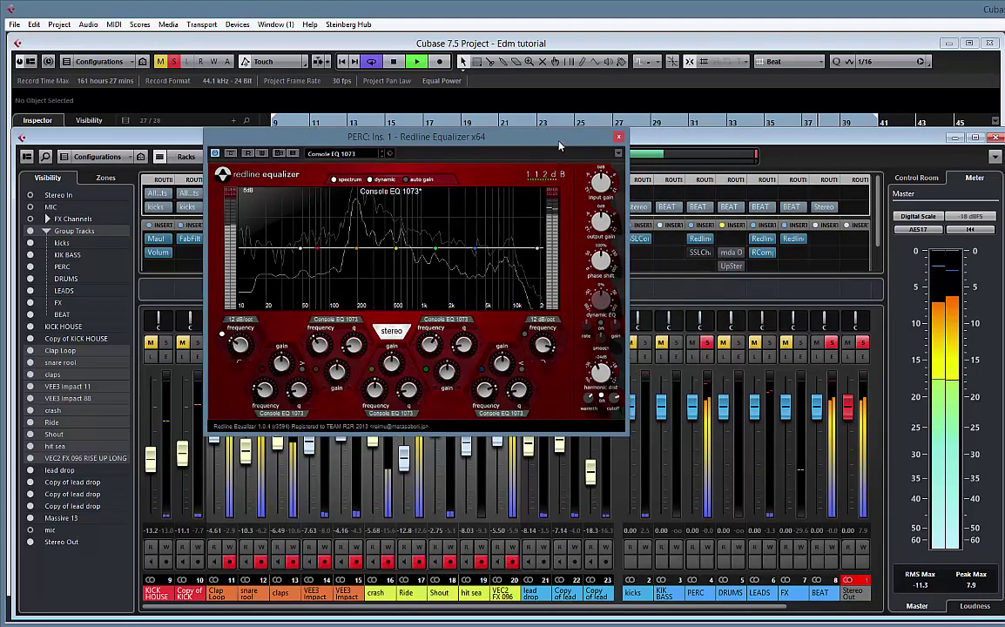
- Try FabFilter Pro-Q 2 in the PERC group's first insert slot in place of the Redline Equalizer
click(707, 238)
text(fab)
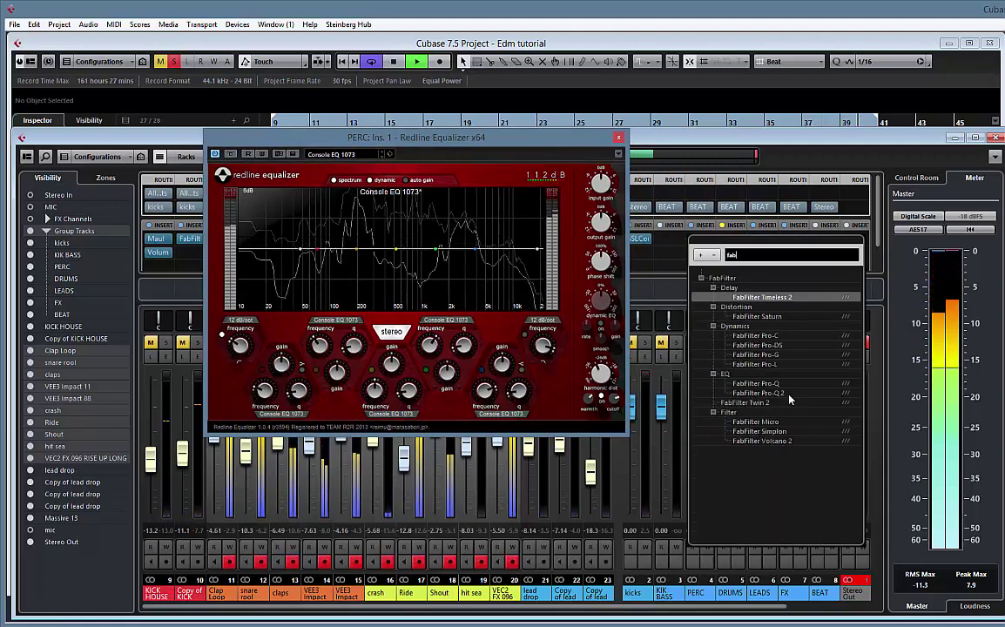
click(764, 393)
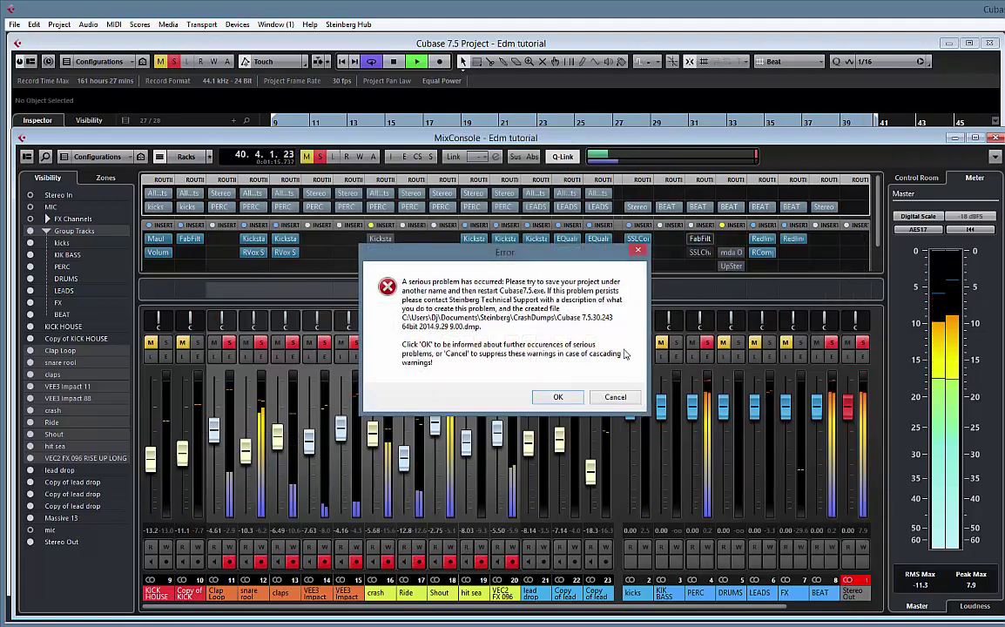
click(611, 399)
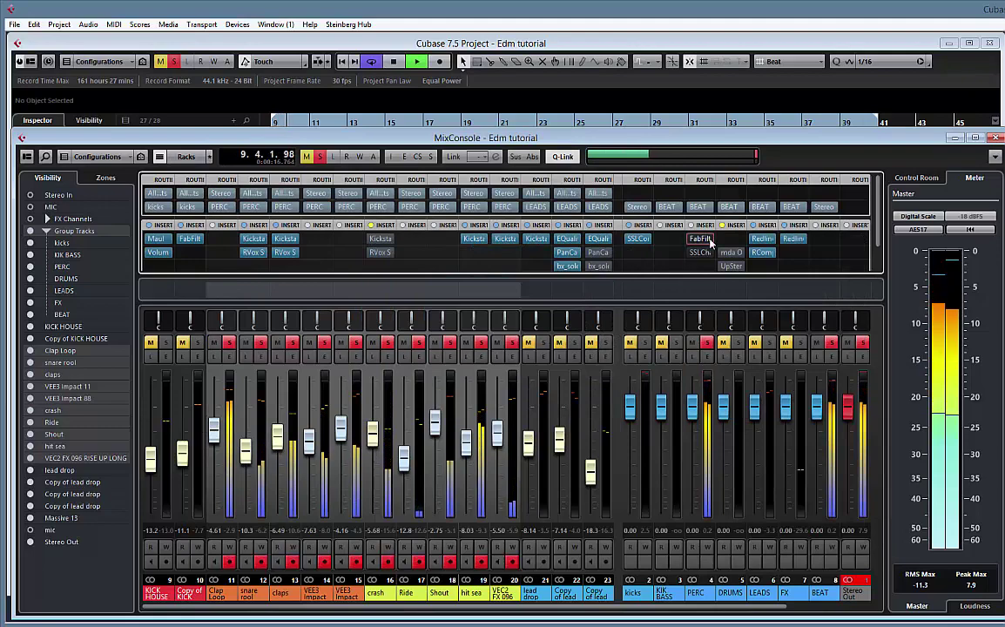
click(710, 240)
text(fab)
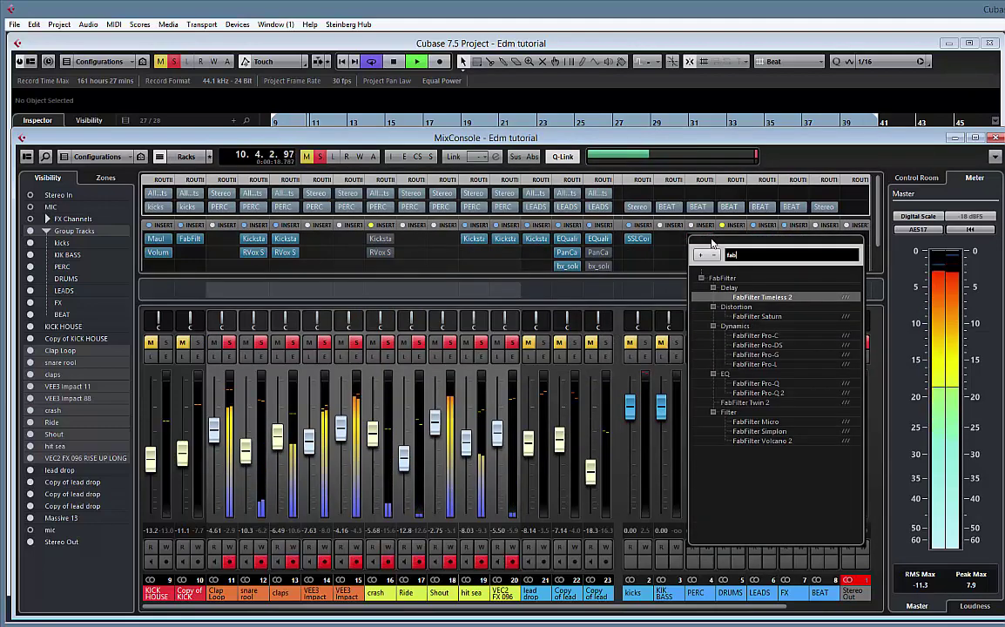
click(779, 394)
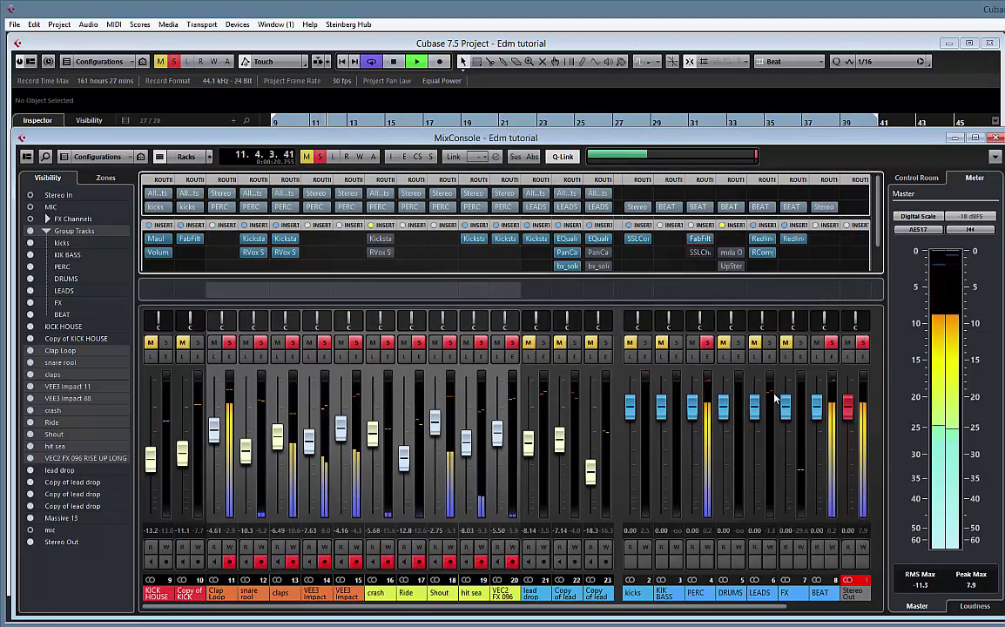
click(704, 239)
drag(599, 163, 479, 187)
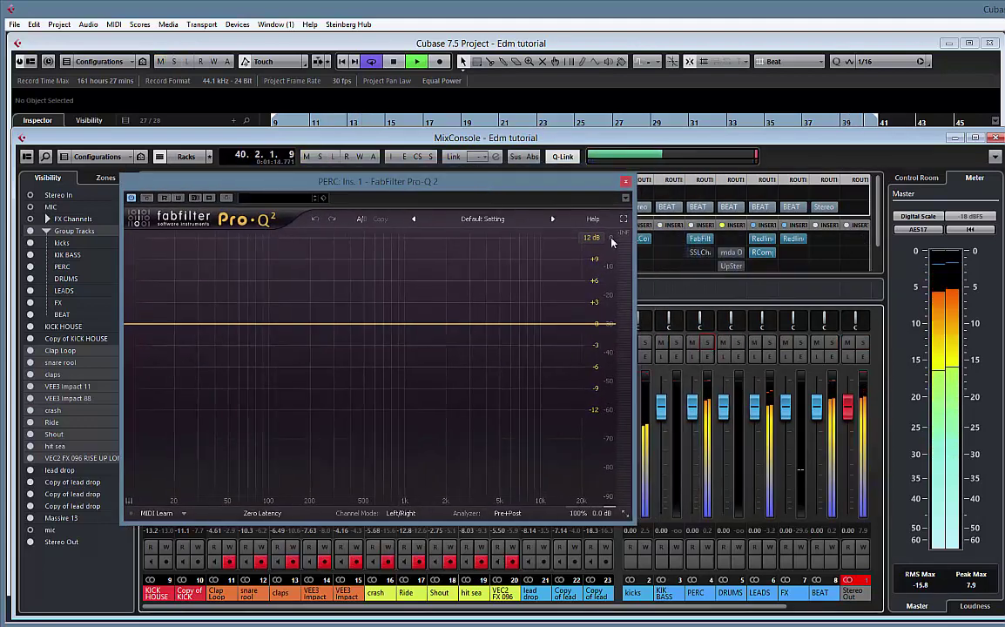
drag(562, 188, 562, 203)
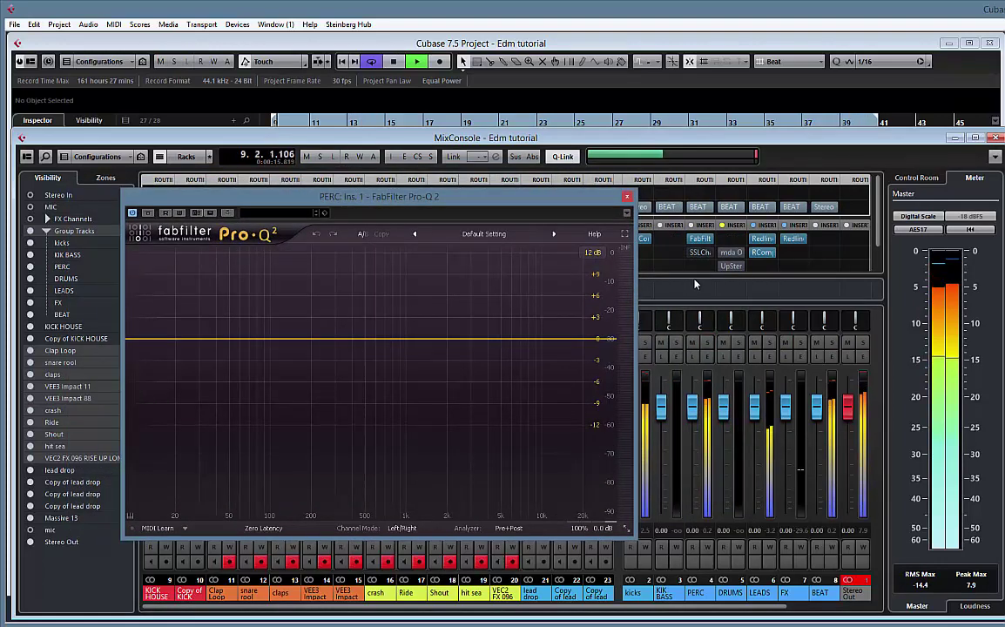
- Load FabFilter Pro-Q in the PERC group's first insert slot and open its editor
click(712, 239)
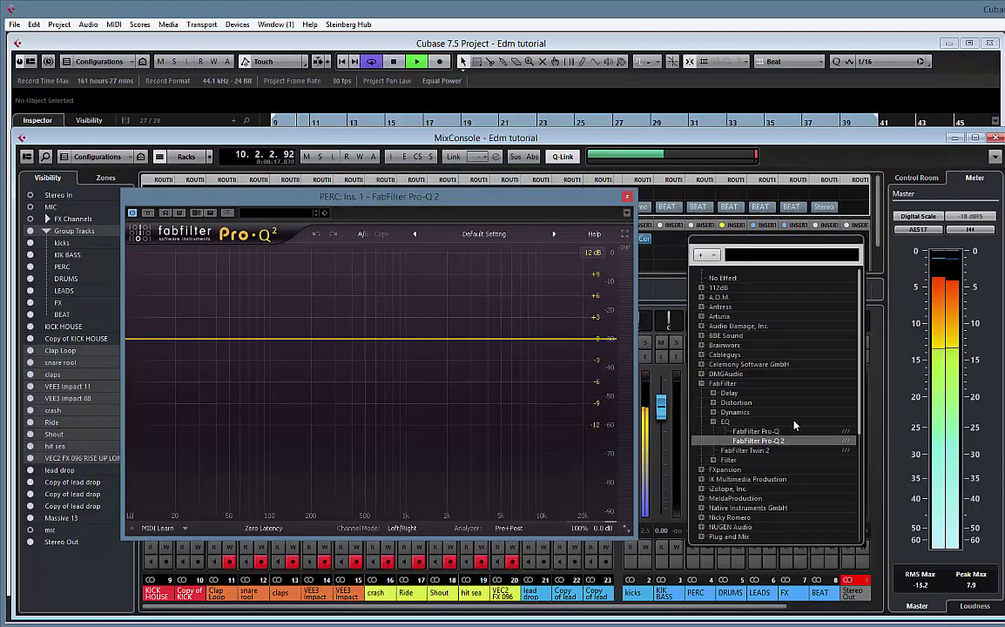
click(764, 439)
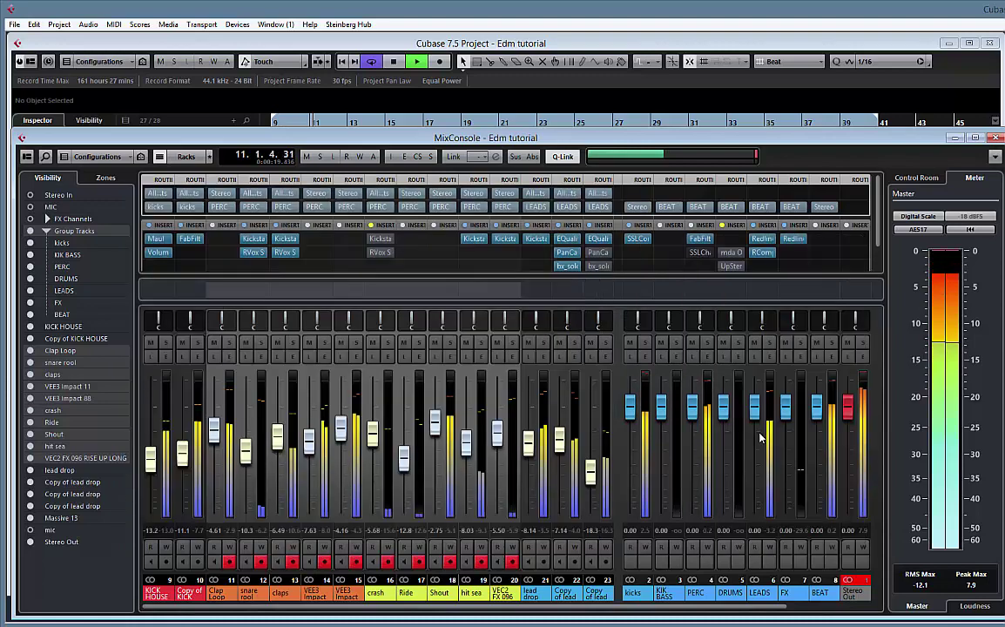
click(701, 239)
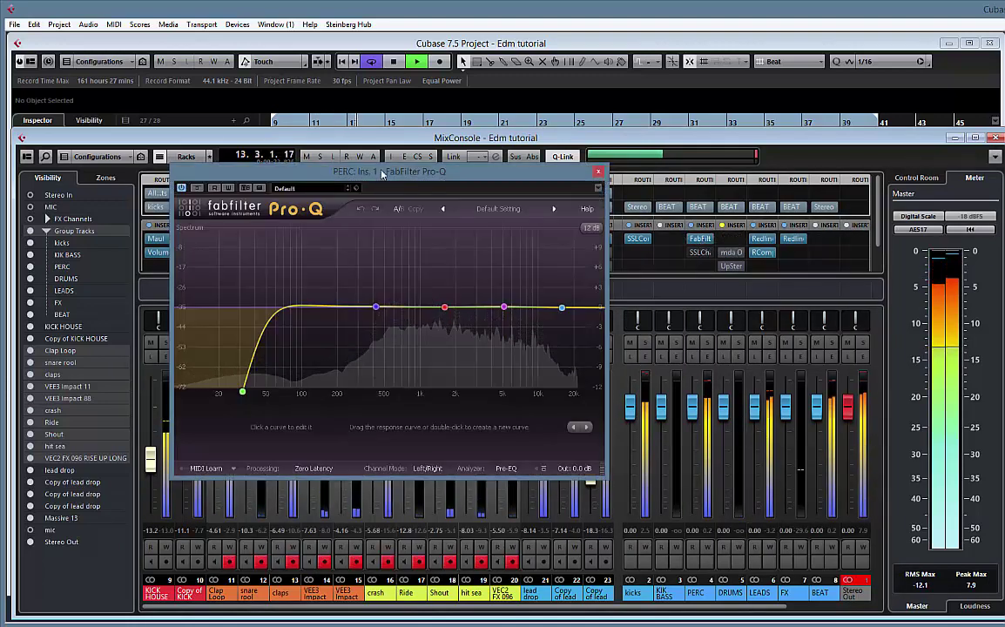
drag(379, 150, 464, 139)
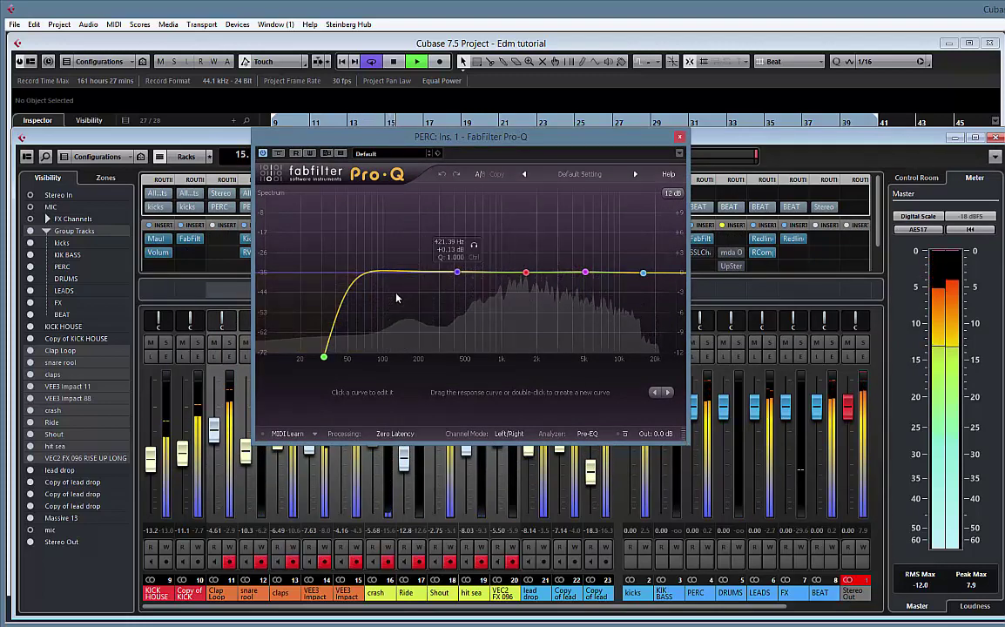
- Turn band 1 of the PERC equalizer into a Low Cut at about 52 Hz and lower its Q
click(317, 366)
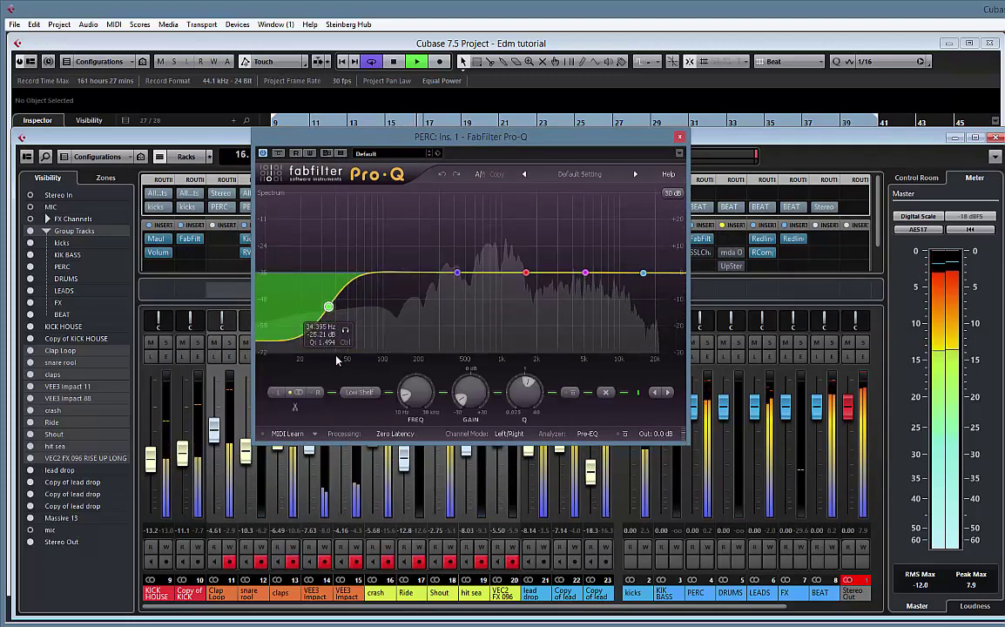
mouse_move(415, 399)
mouse_down()
mouse_move(410, 407)
mouse_move(408, 398)
mouse_up()
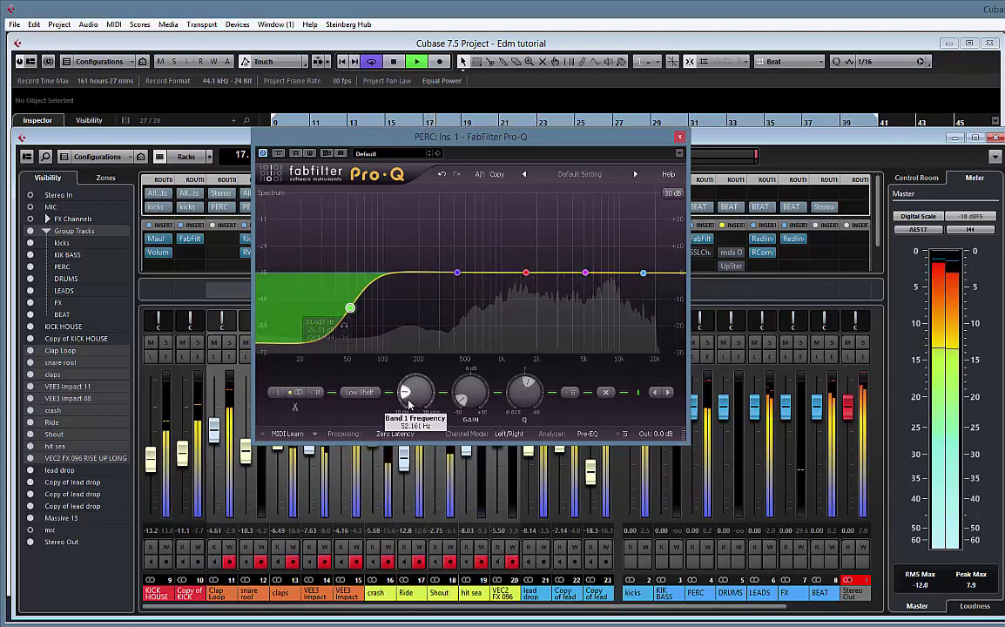
drag(525, 401, 463, 403)
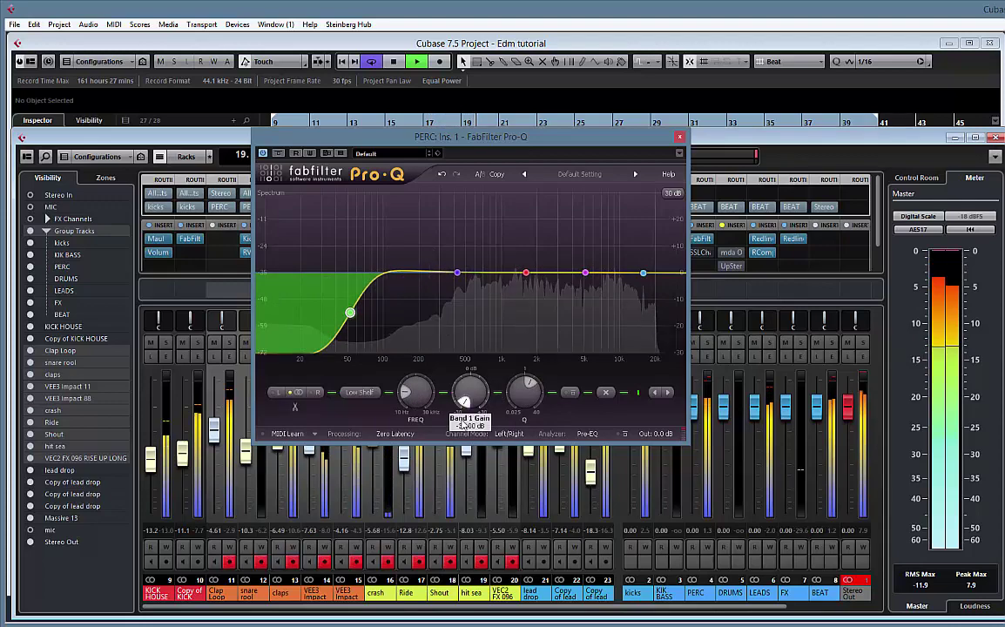
click(359, 393)
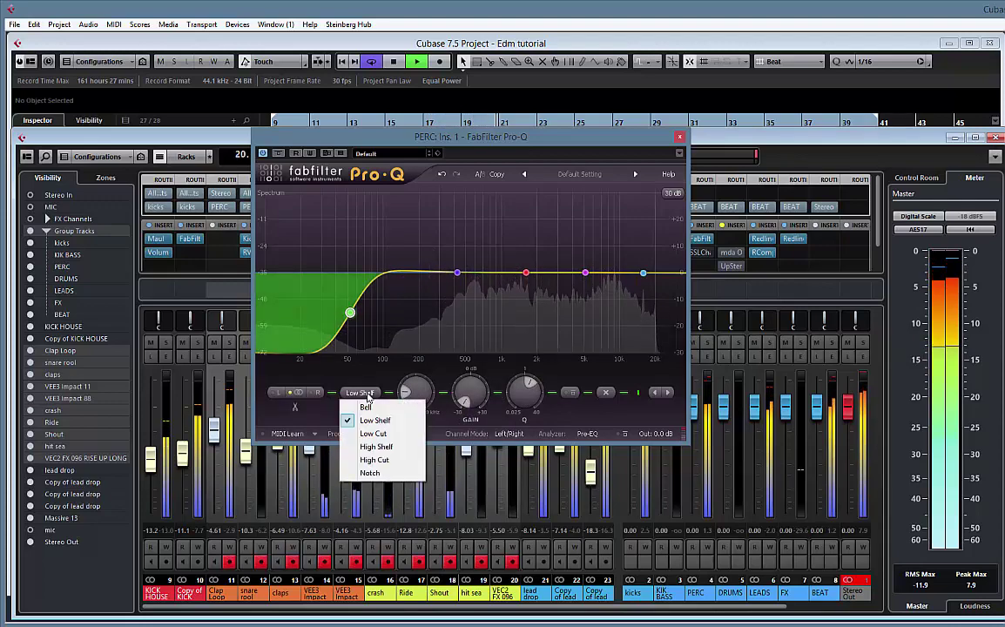
click(373, 433)
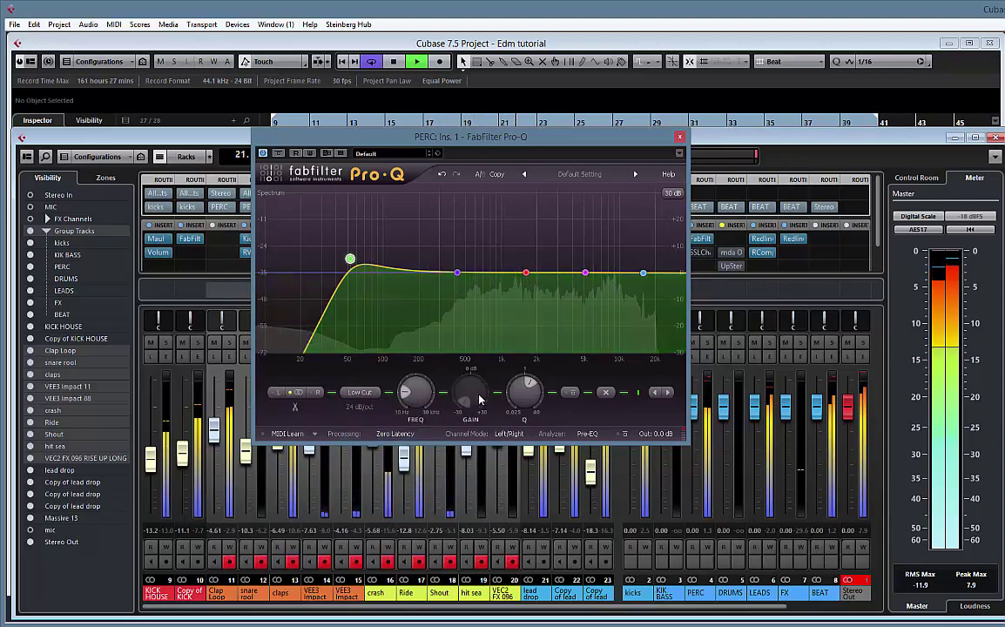
scroll(524, 406, down, 3)
- Solo the PERC group and raise the low cut's frequency to a point between 50 and 100 Hz
mouse_move(414, 399)
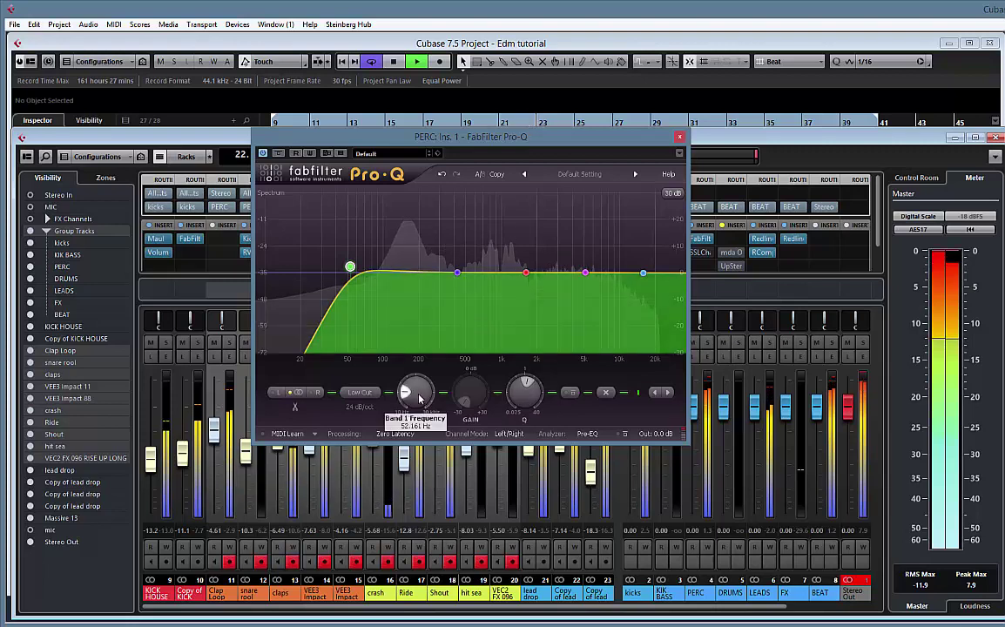
drag(412, 398, 416, 395)
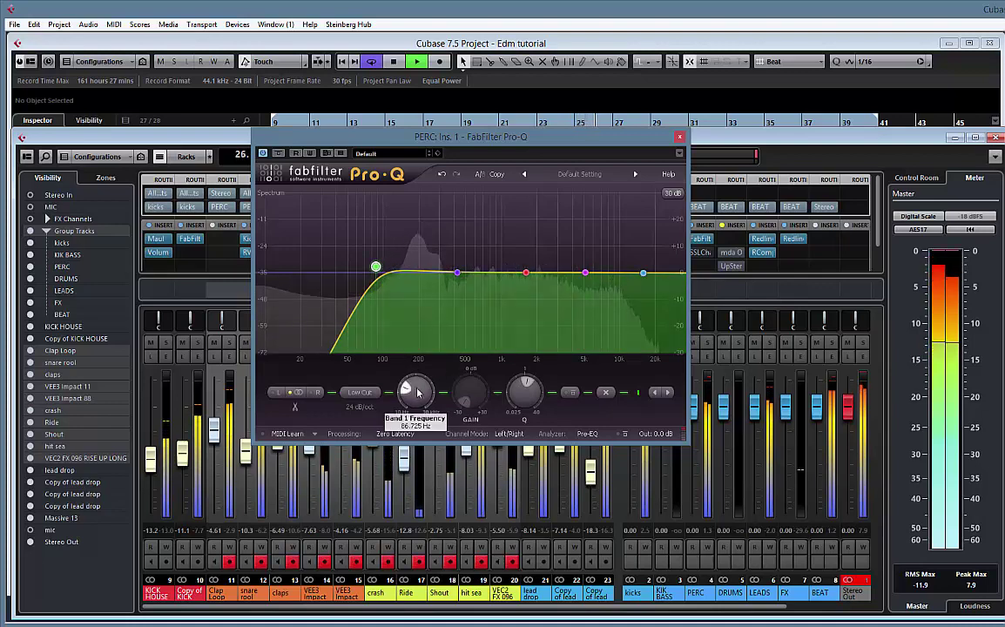
drag(410, 385, 423, 400)
click(706, 343)
drag(421, 406, 420, 397)
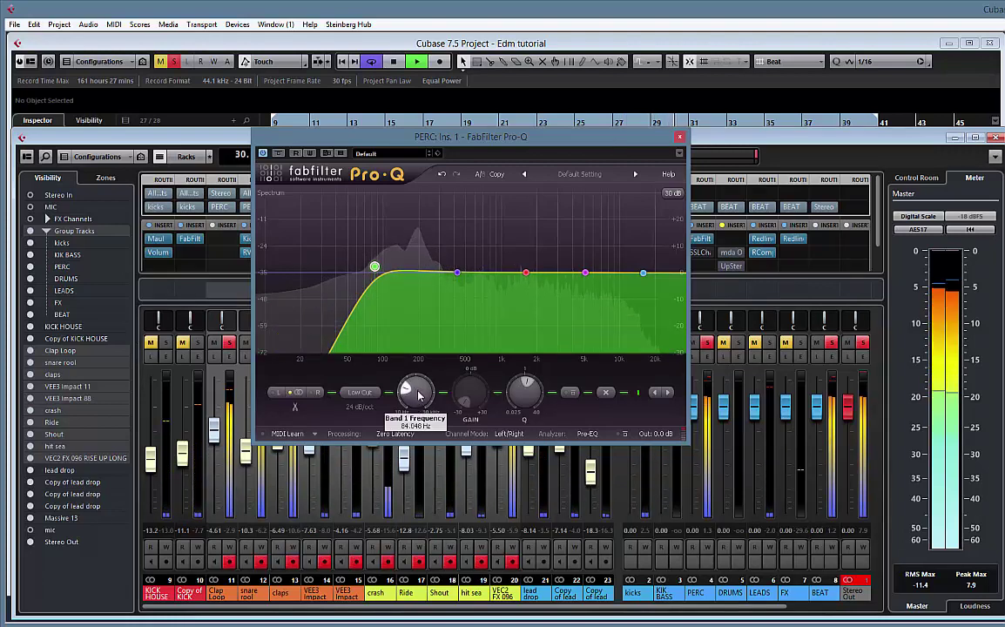
drag(419, 399, 419, 405)
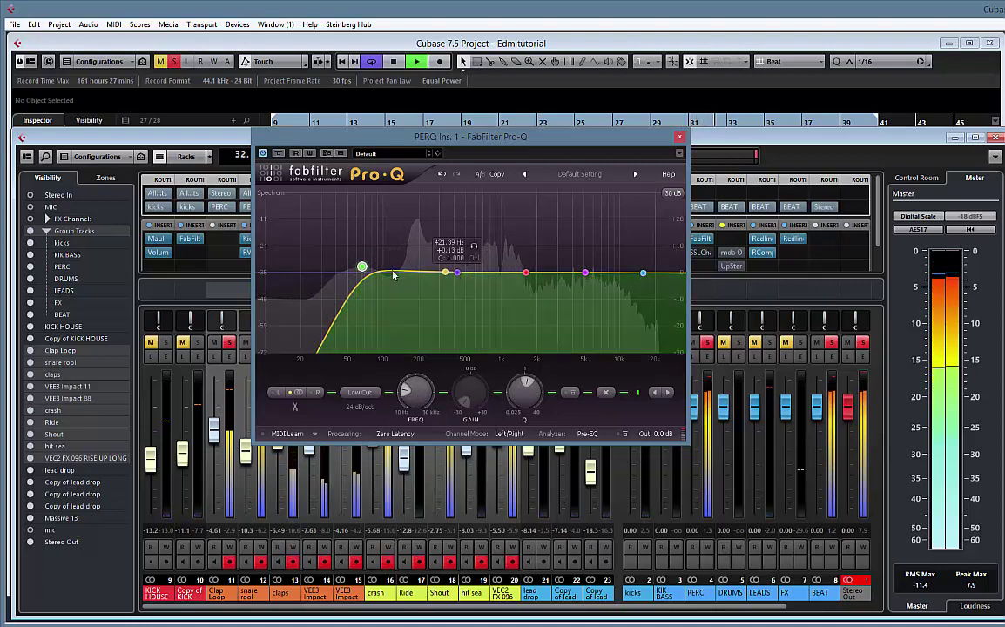
- Move the 421 Hz band to a slight boost just above 100 Hz and make a narrow cut of about 11 dB at 1000 Hz with band 4
drag(456, 275, 394, 267)
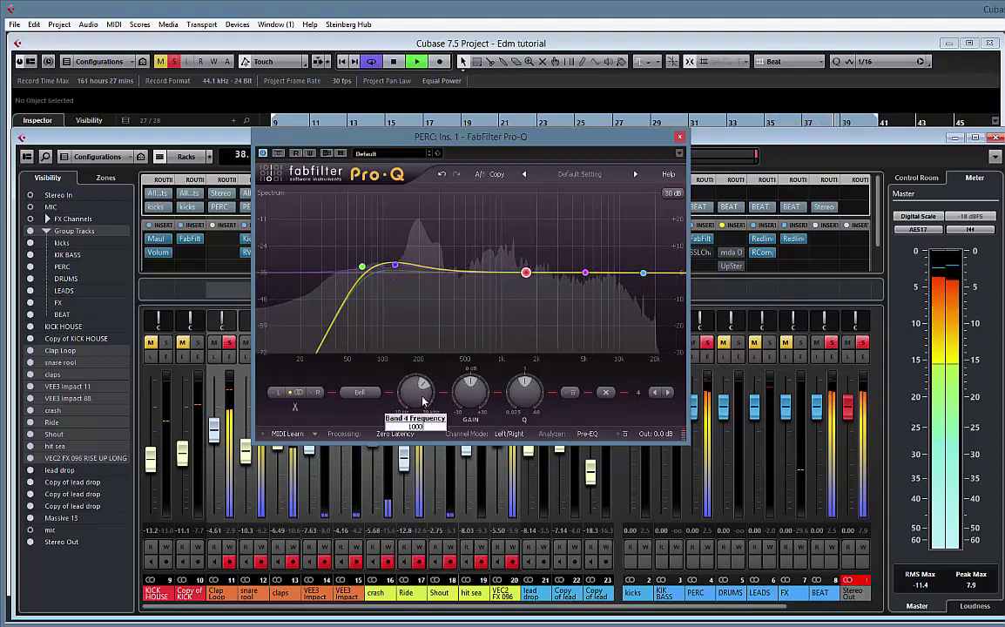
key(Return)
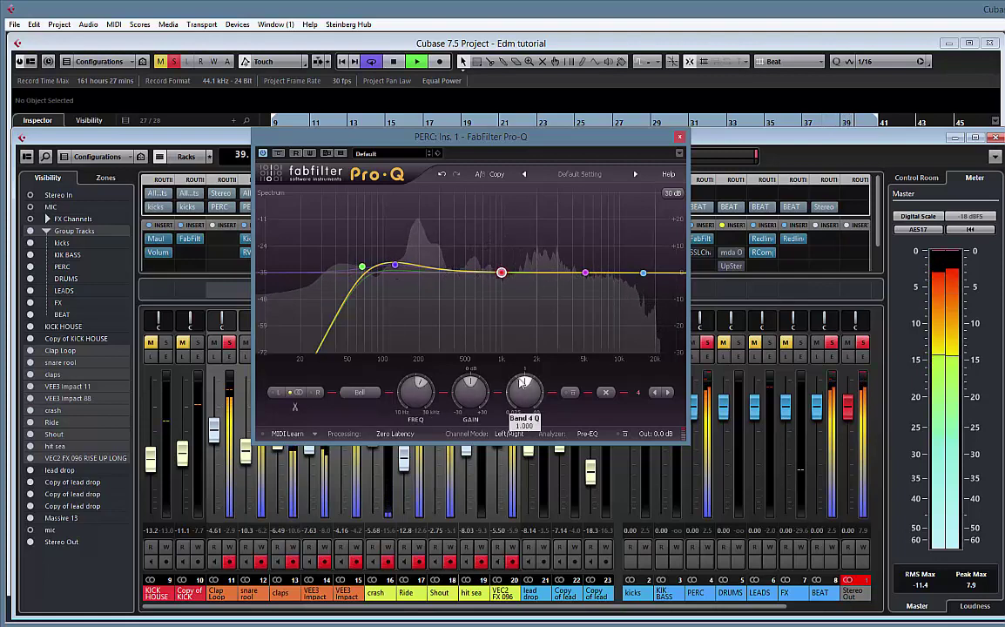
mouse_move(470, 393)
mouse_down()
mouse_move(471, 383)
mouse_move(474, 414)
mouse_up()
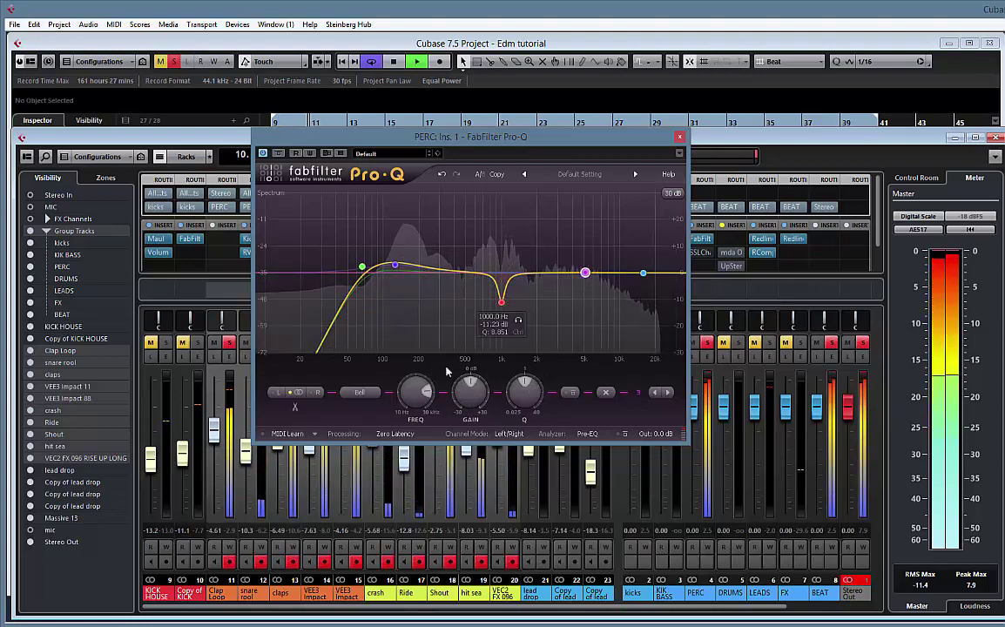
- Set band 3 to about 4 kHz and make it a shallow, narrow cut with a Q of 10.49
mouse_move(411, 396)
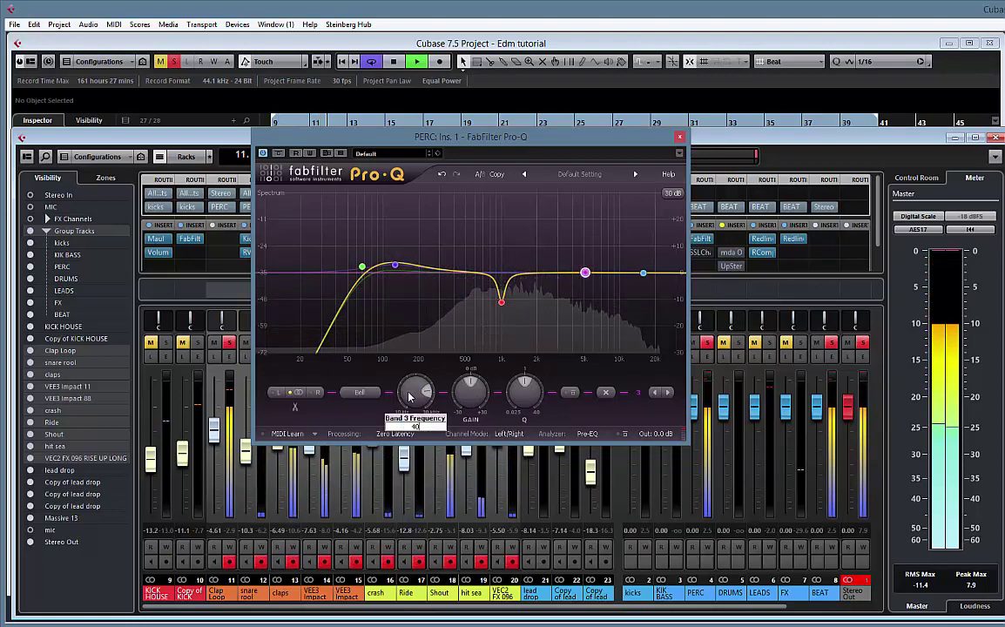
drag(411, 396, 411, 402)
mouse_move(525, 382)
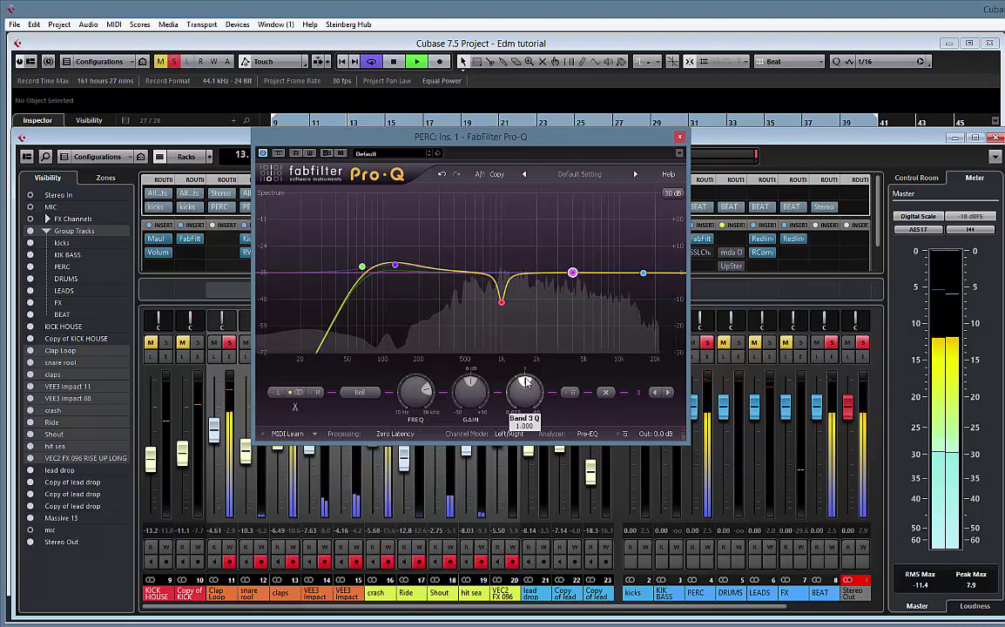
drag(470, 392, 522, 394)
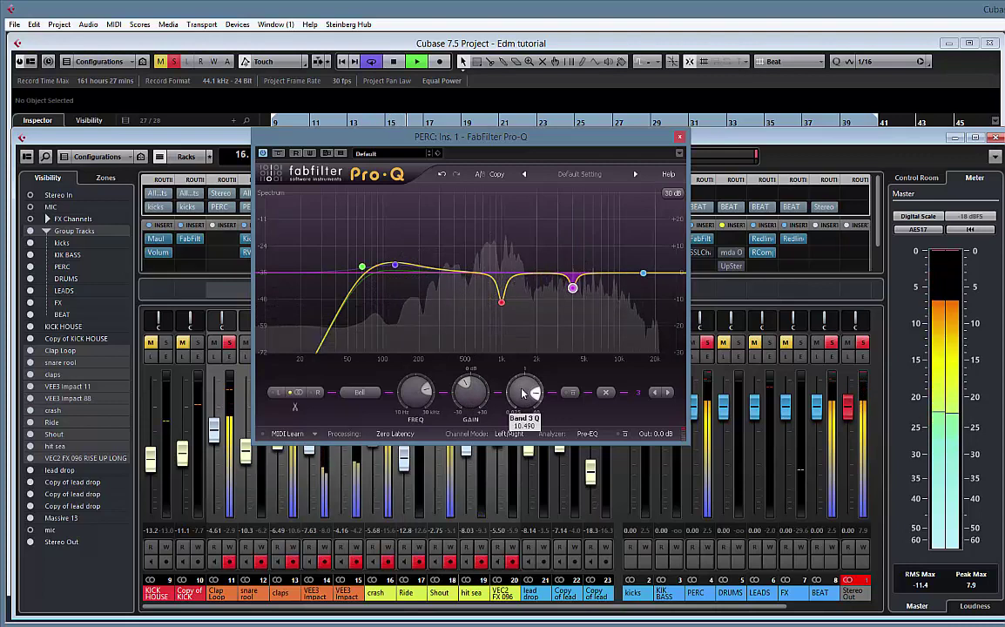
- Unsolo the PERC group, stop playback and close its equalizer
click(707, 344)
key(space)
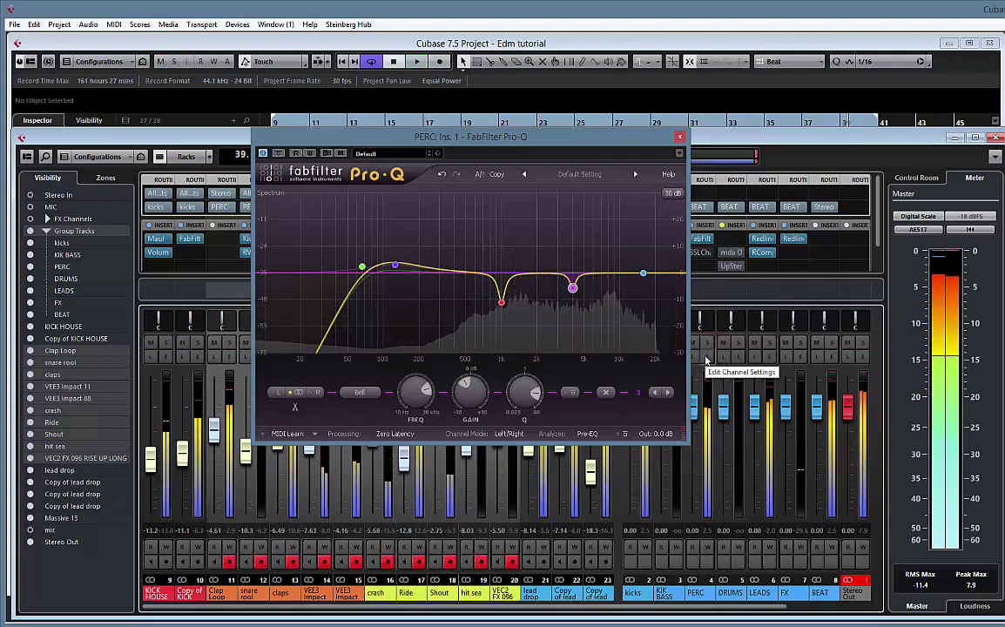
mouse_move(572, 286)
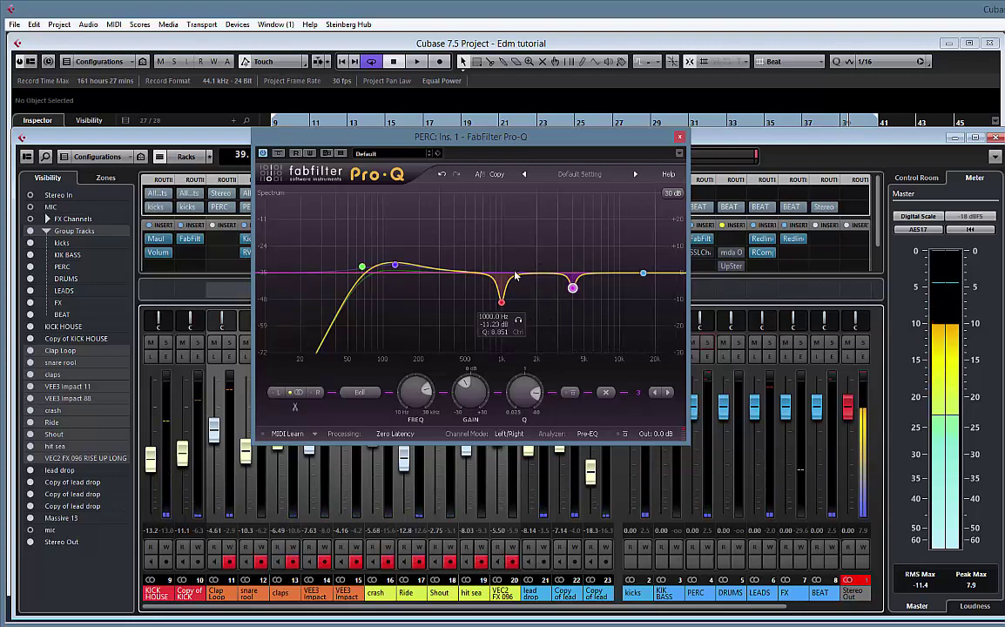
click(680, 138)
- During playback, replace the LEADS group's Redline Equalizer with a copy of the PERC group's FabFilter Pro-Q and open it
key(space)
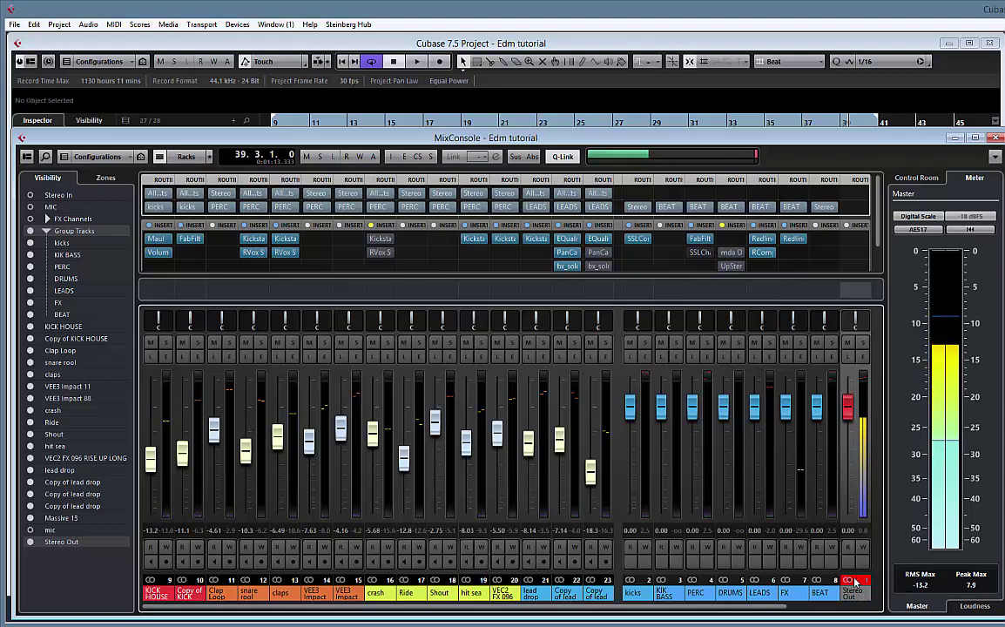
key(space)
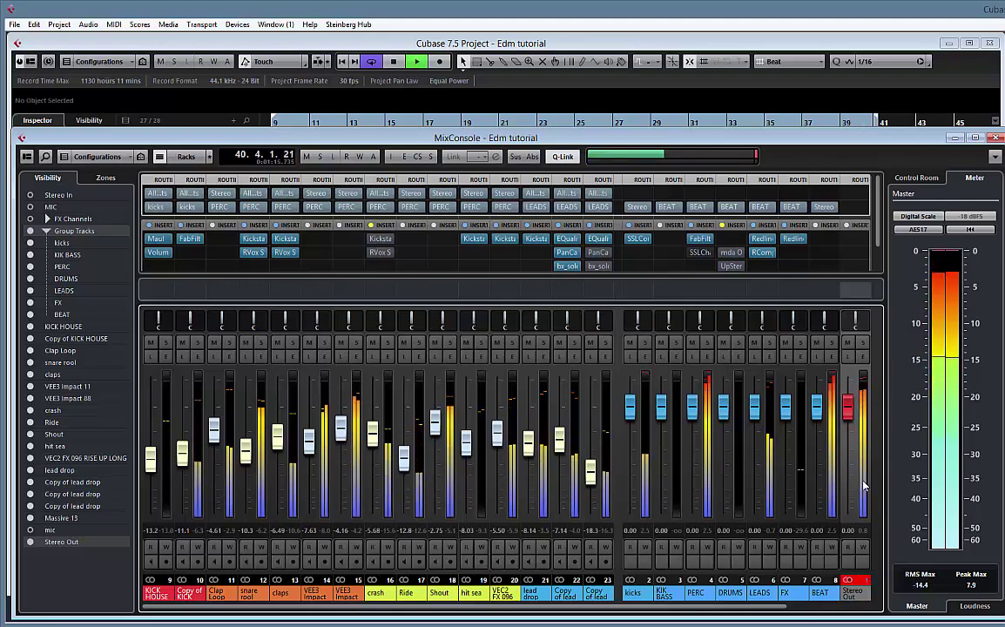
click(763, 595)
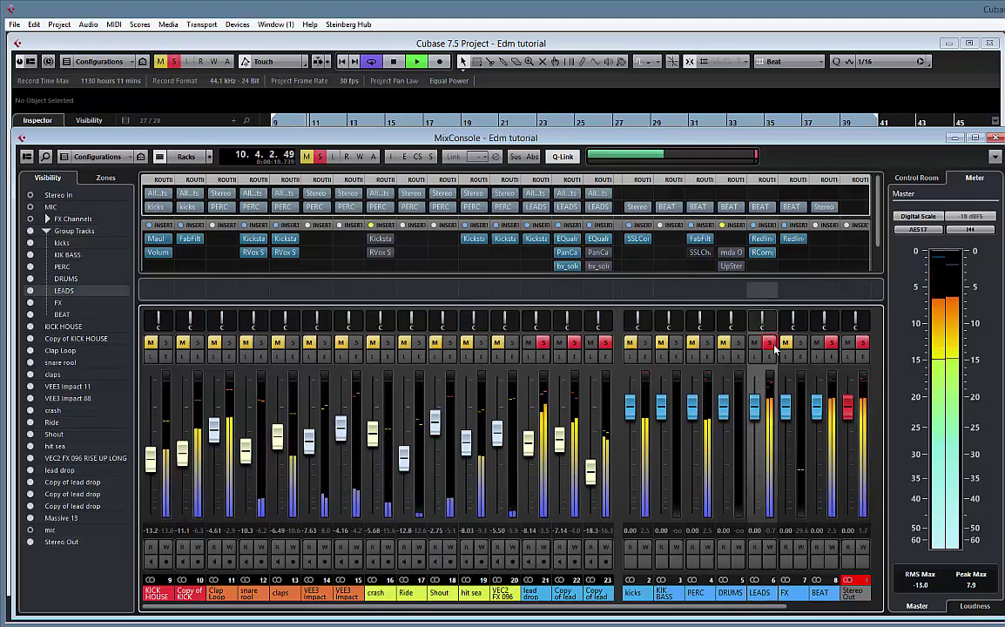
click(767, 240)
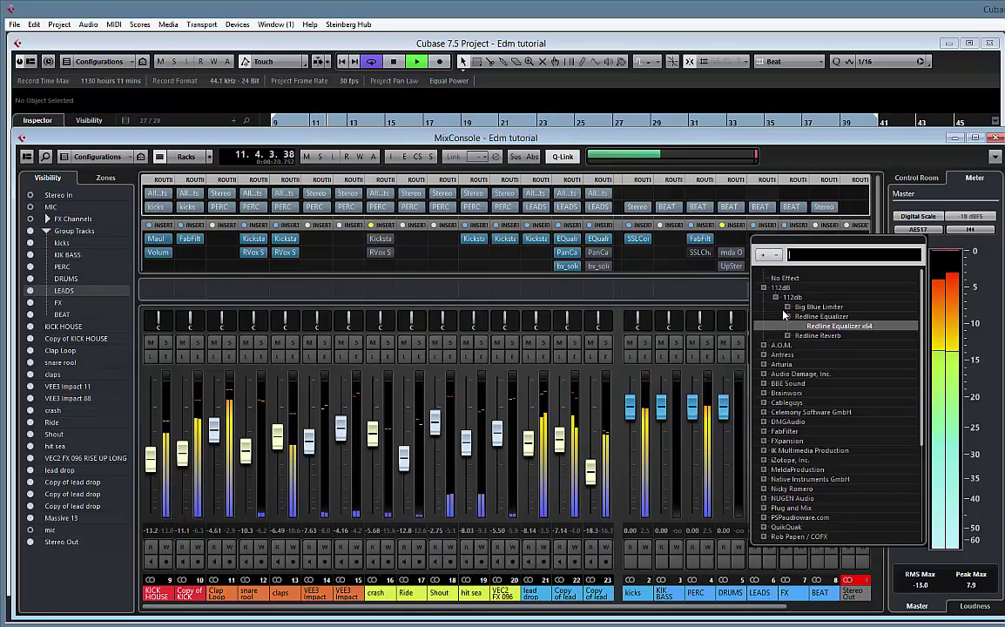
click(782, 279)
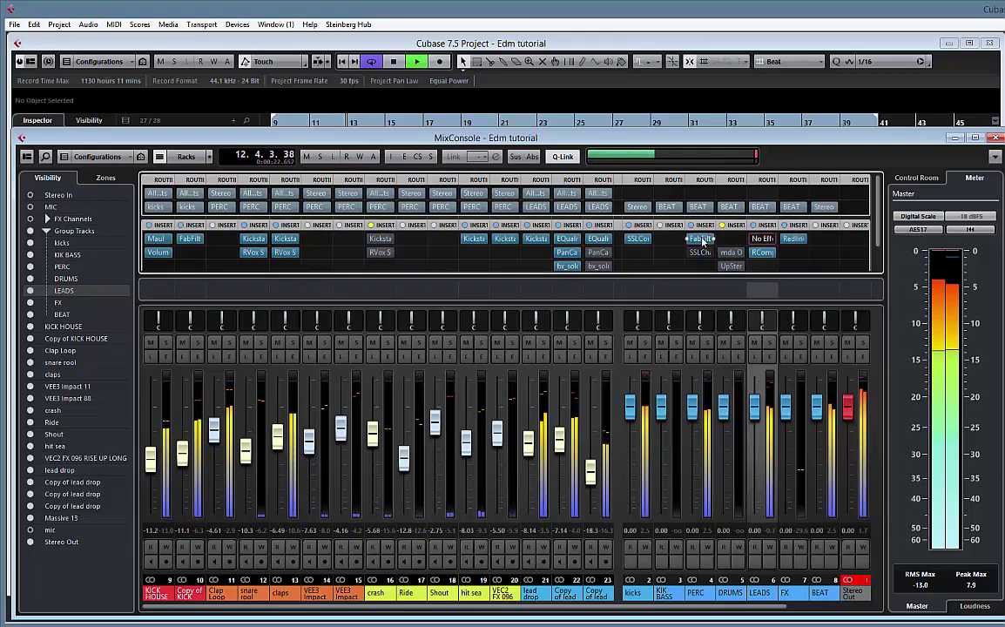
drag(701, 240, 763, 240)
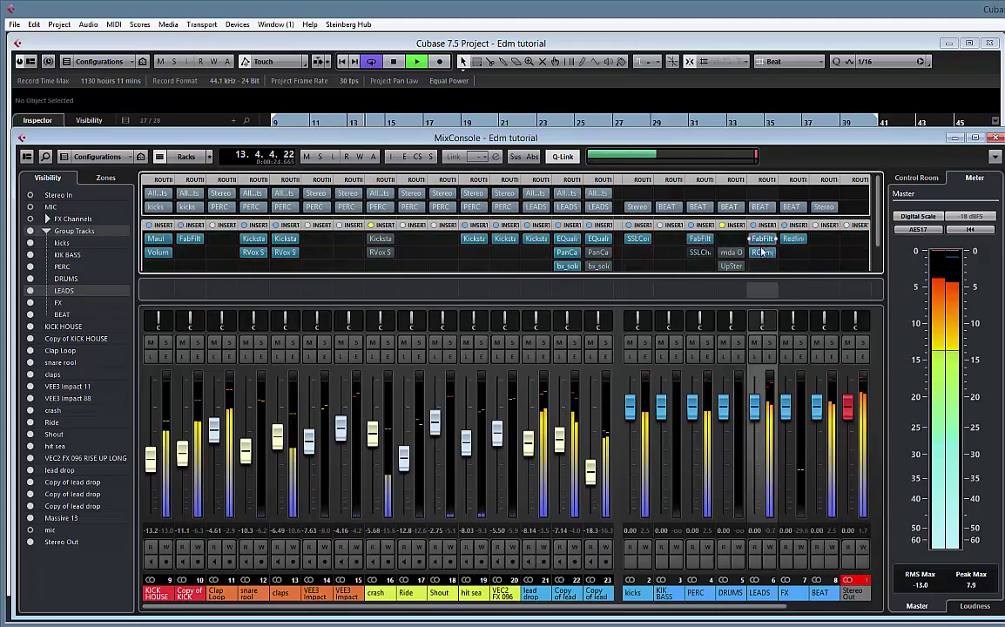
drag(766, 132, 458, 142)
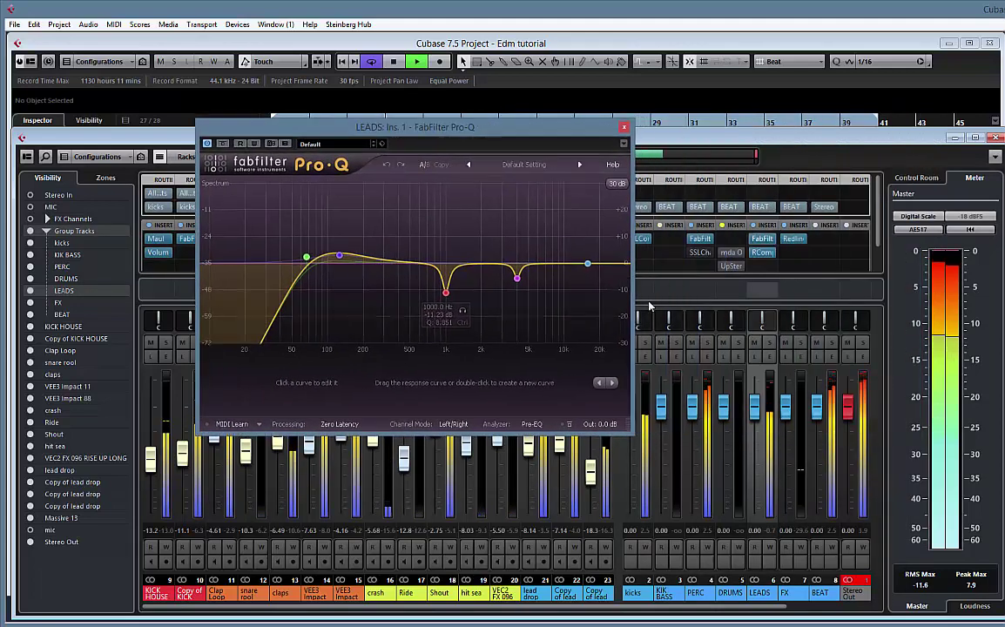
- Solo the LEADS group and replace its FabFilter Pro-Q insert with the DMGAudio EQuality equalizer
click(769, 342)
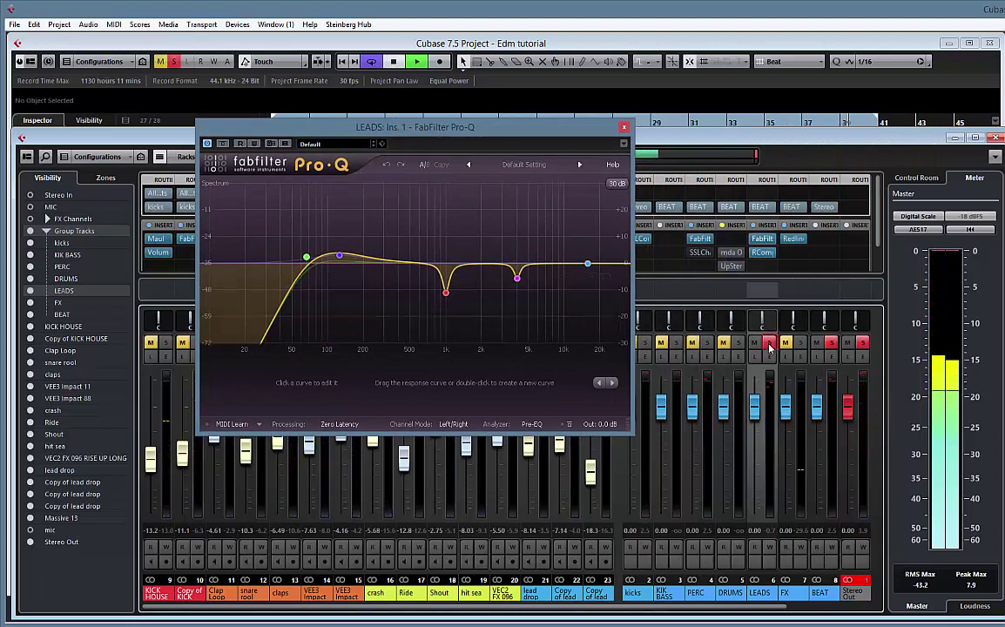
click(766, 241)
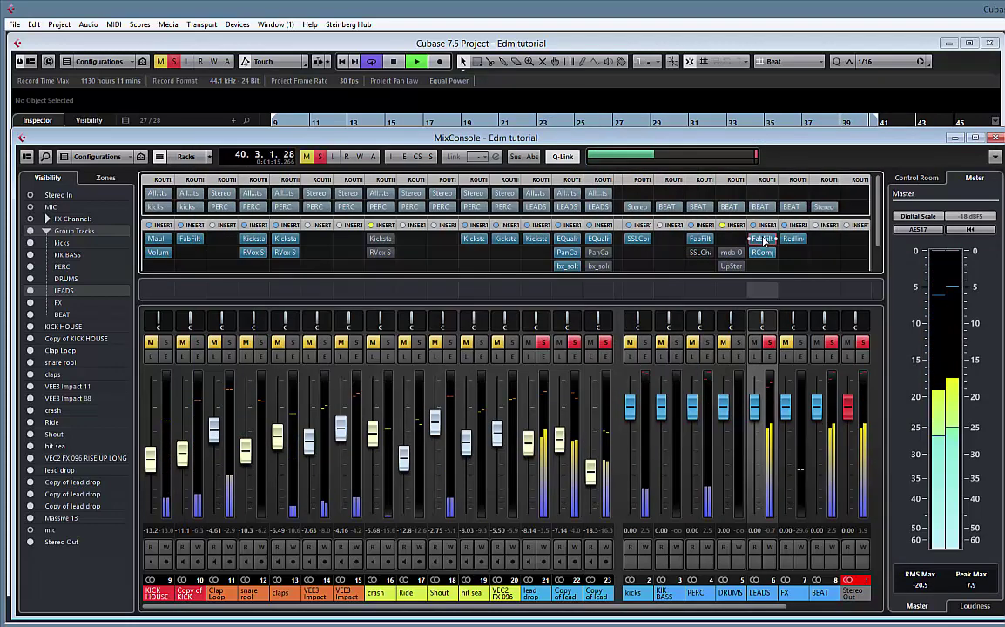
click(765, 242)
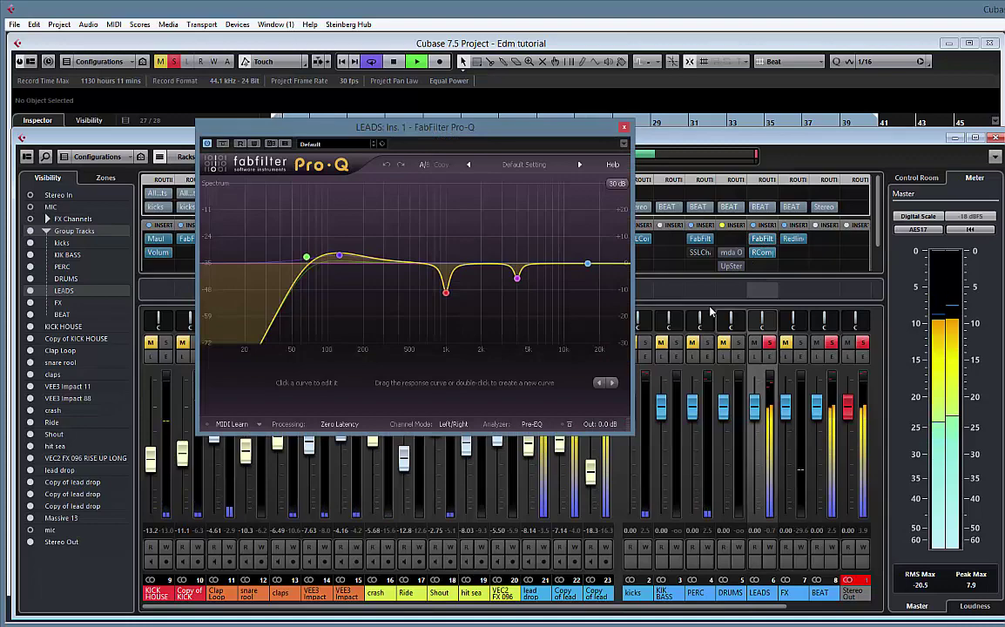
click(774, 241)
text(equal)
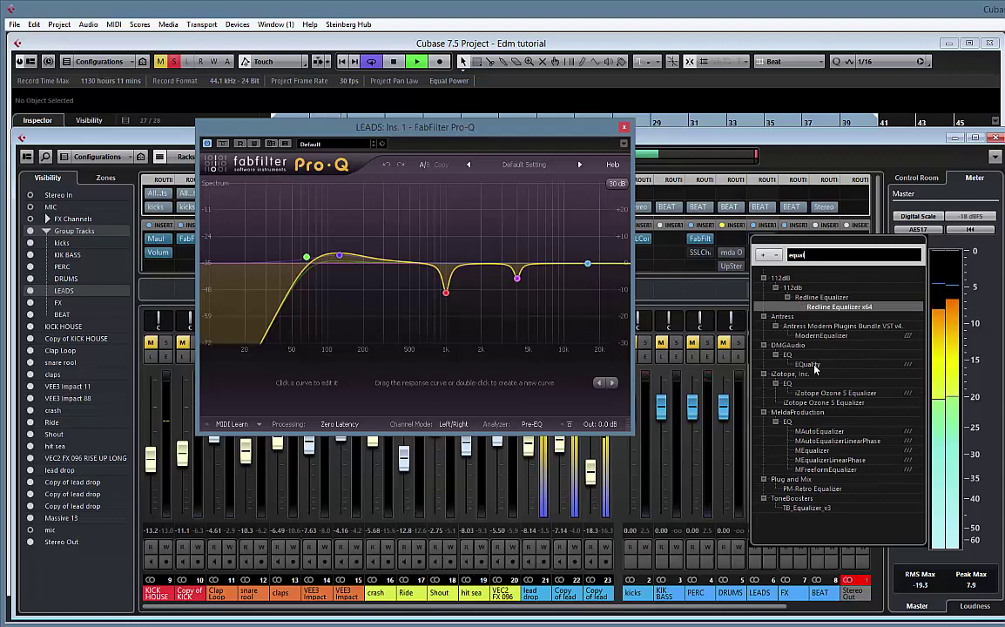
click(808, 364)
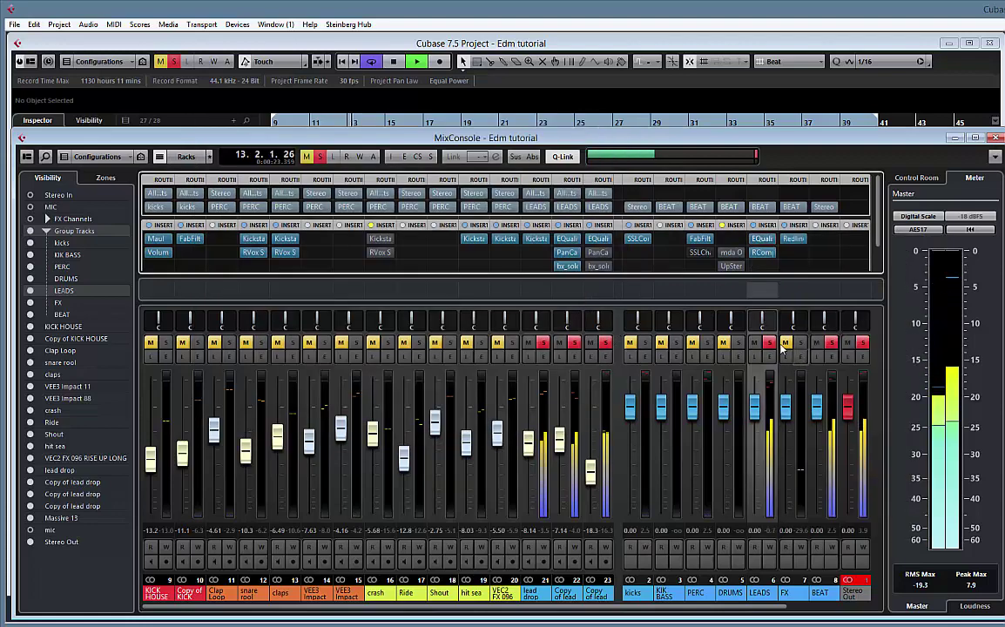
- Open the LEADS group's EQuality, set the high-pass to about 92 Hz and boost the low shelf 2.09 dB at about 300 Hz
click(764, 244)
drag(635, 190, 578, 142)
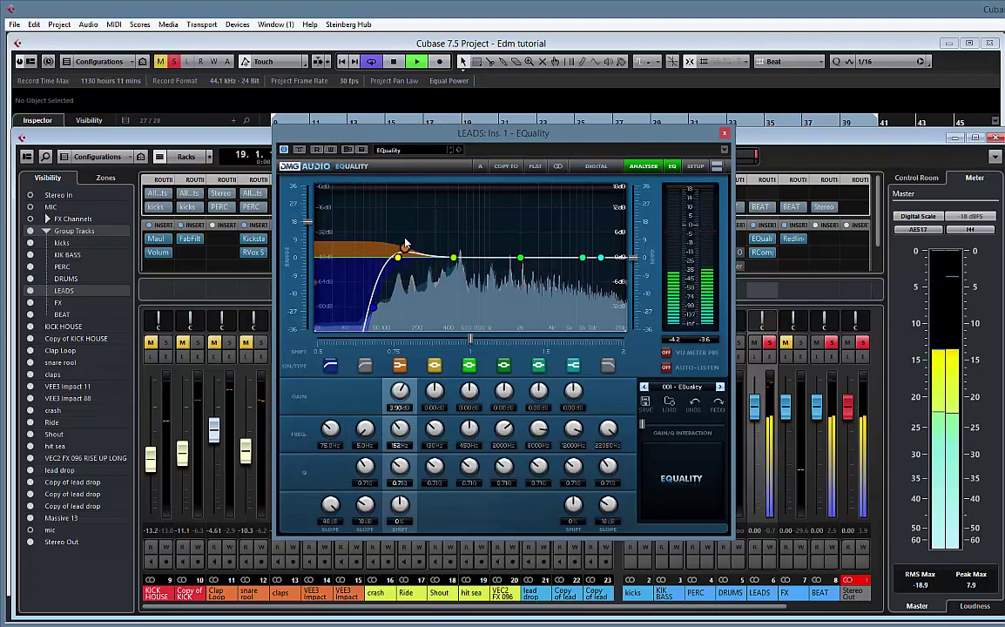
drag(408, 243, 426, 226)
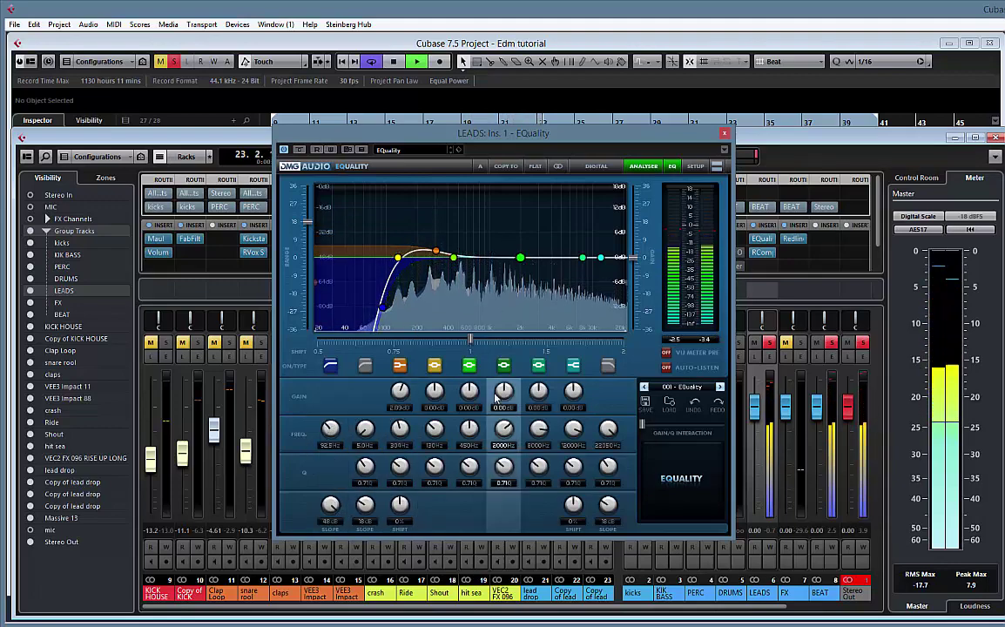
- Move EQuality's 8000 Hz band to 4000 Hz, make it a narrow cut of about 11.5 dB, and close the equalizer
click(537, 446)
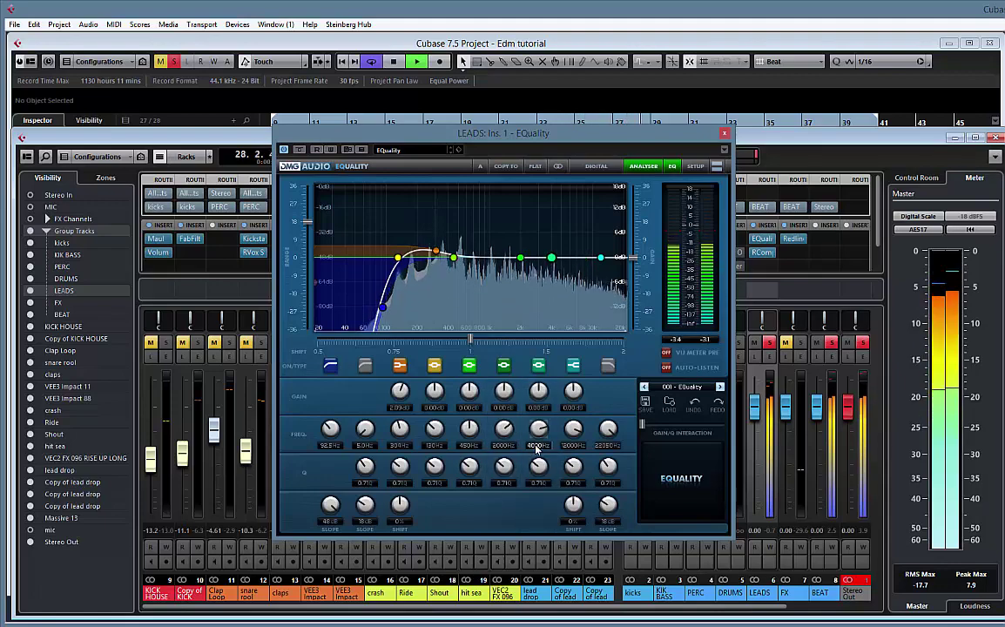
mouse_move(542, 469)
mouse_down()
mouse_move(542, 352)
mouse_move(540, 459)
mouse_move(538, 450)
mouse_up()
drag(539, 390, 539, 467)
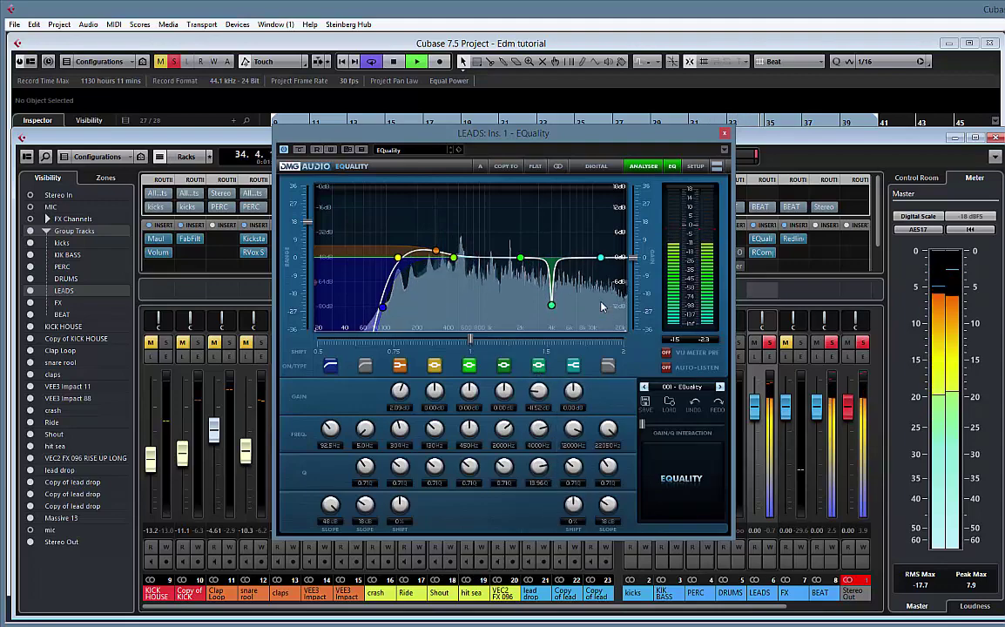
click(723, 132)
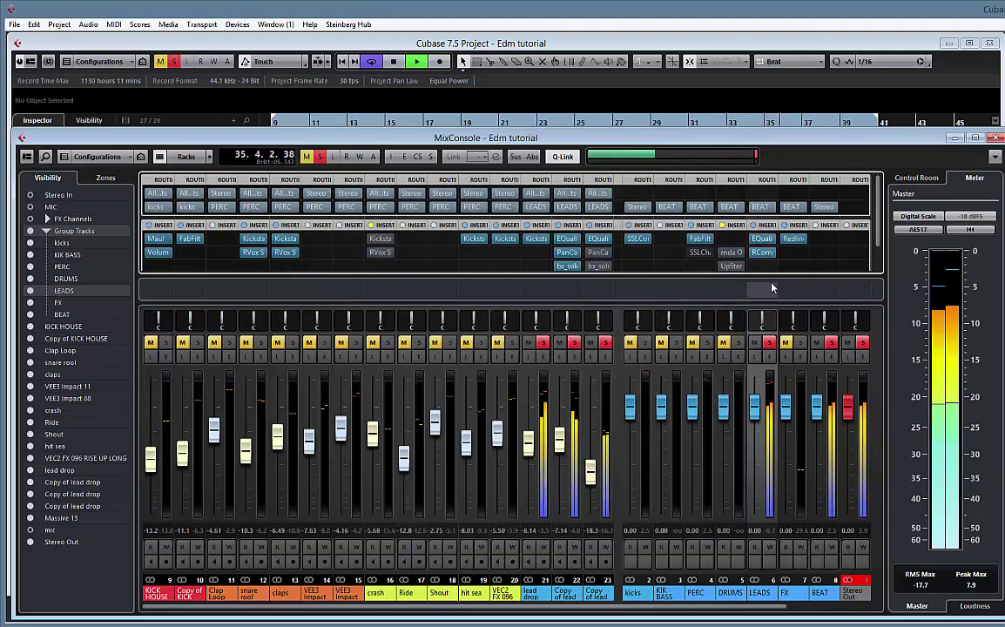
- Set the LEADS group's RCompressor to threshold -5.6, attack 1.75 and ratio 2.88, and unsolo the group
click(763, 253)
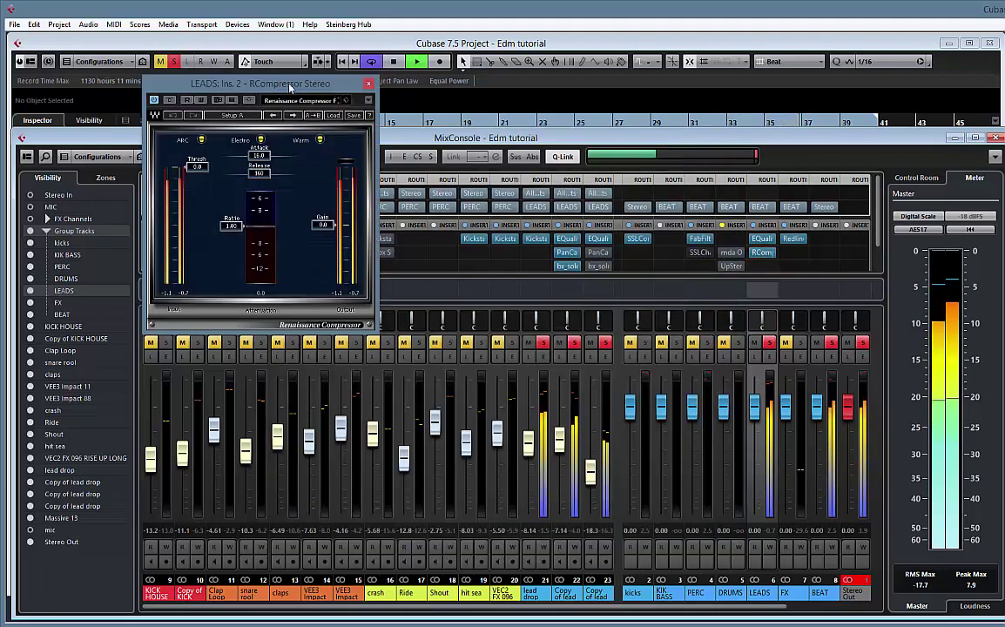
drag(289, 84, 512, 106)
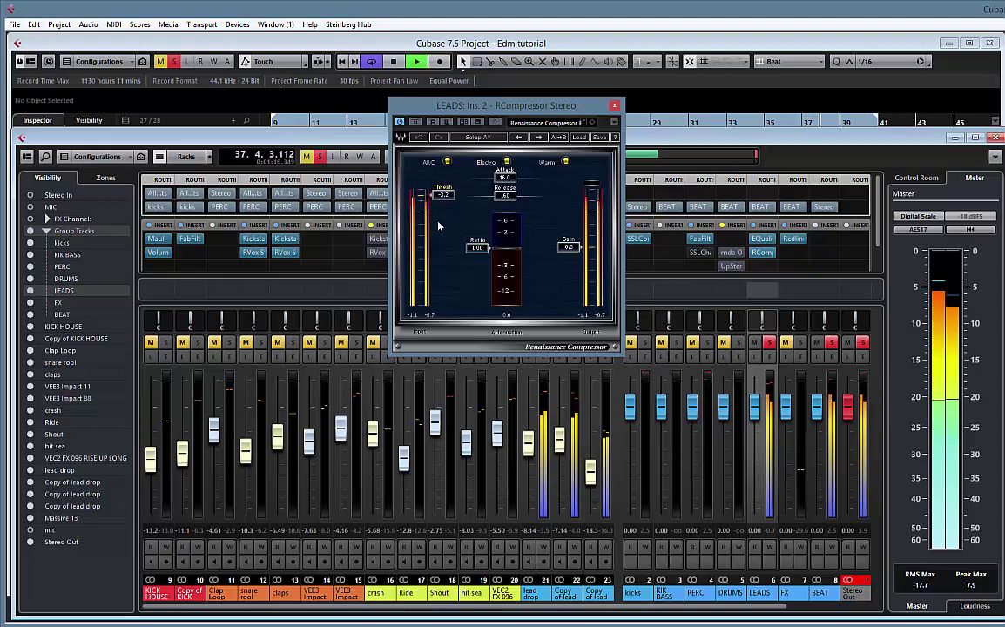
drag(505, 174, 417, 202)
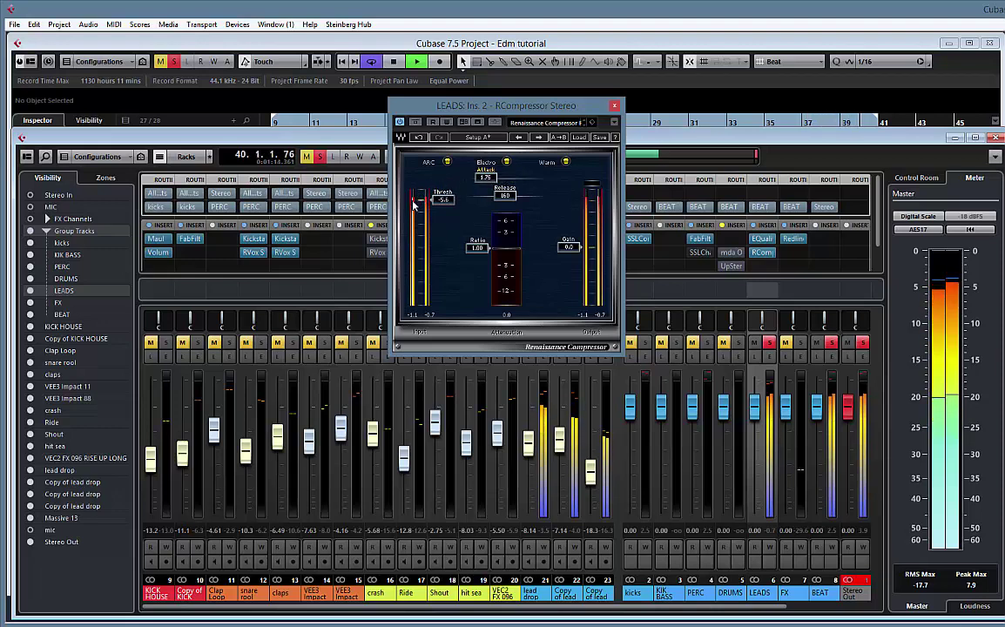
drag(482, 250, 479, 345)
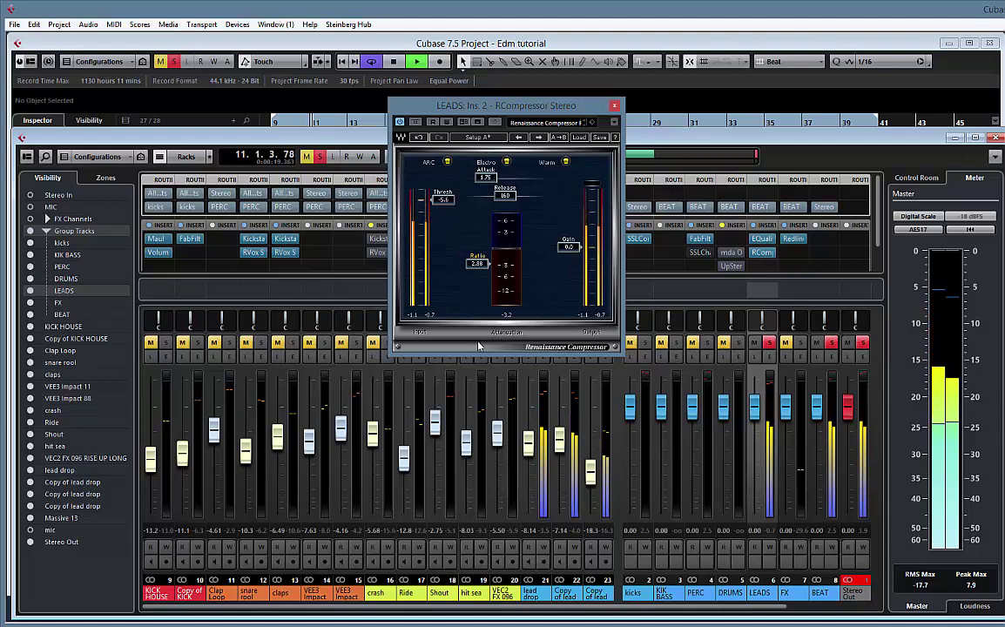
click(614, 106)
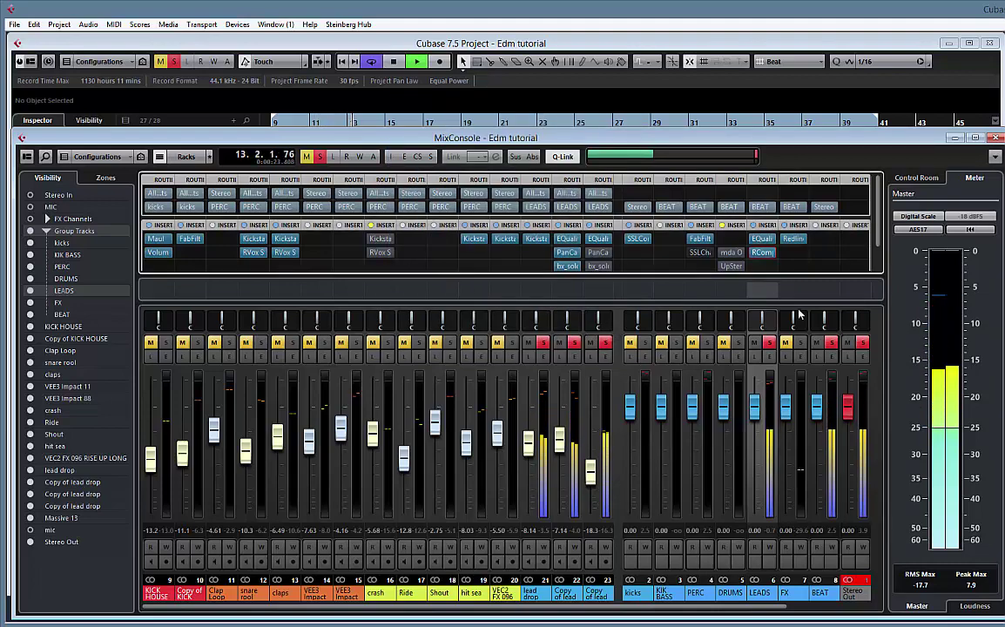
click(770, 343)
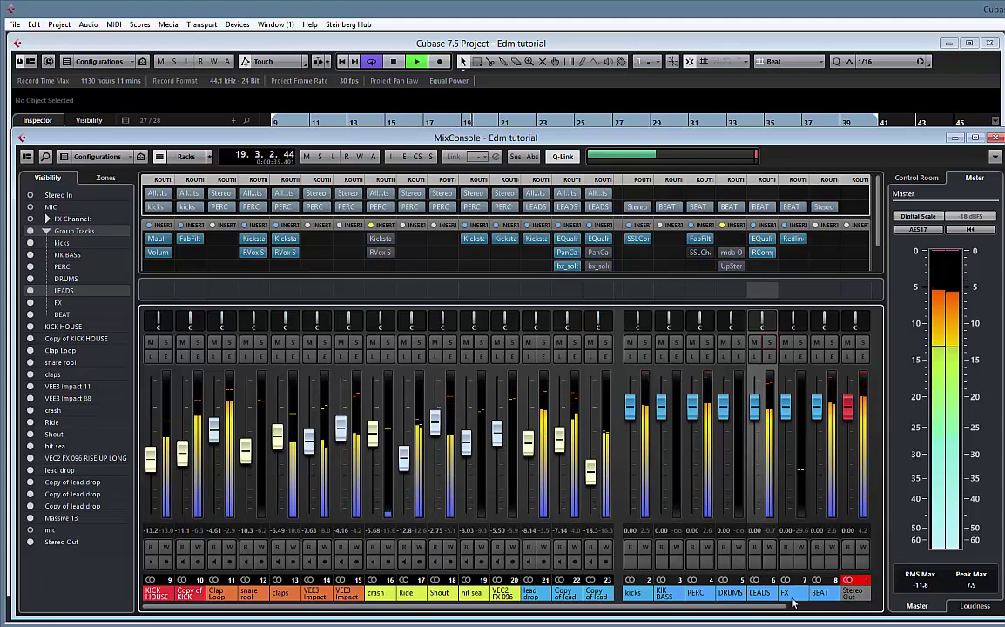
- Remove the mda Overdrive and UpStereo Pro inserts from the DRUMS group and the bypassed SSL Channel from the PERC group
click(745, 252)
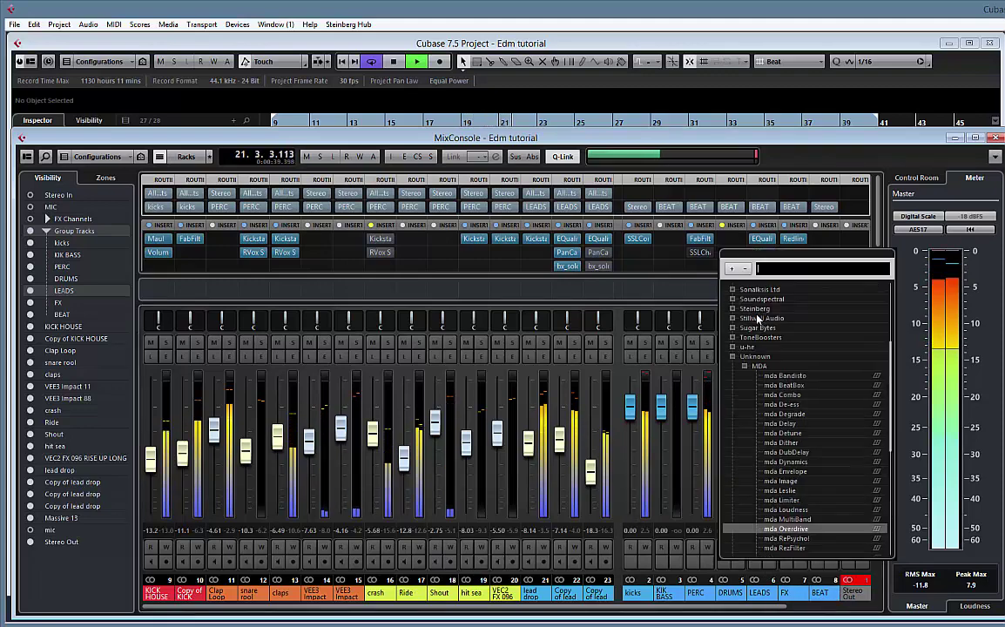
click(736, 277)
click(733, 267)
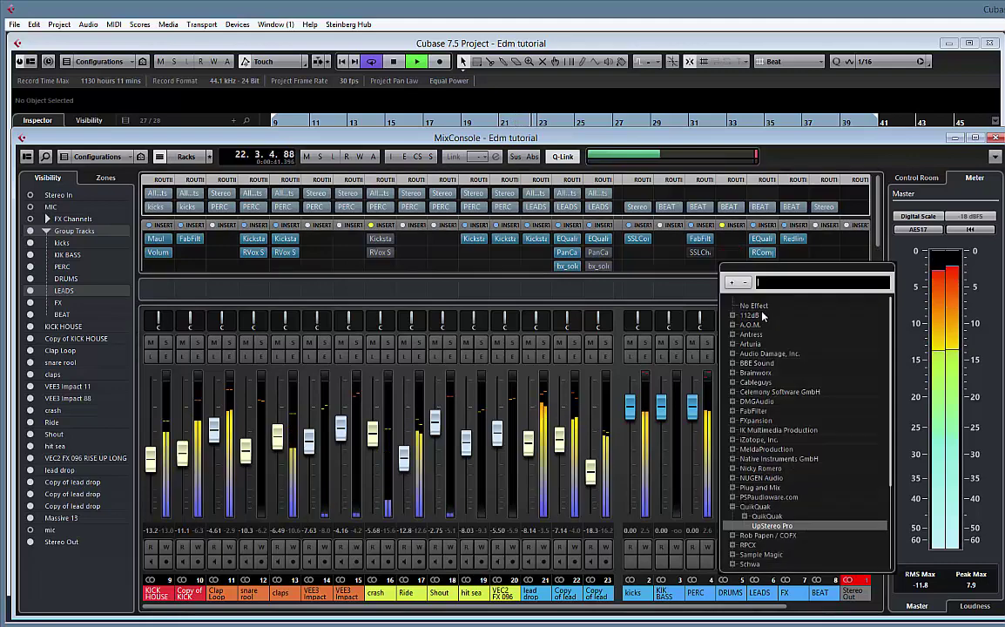
click(740, 297)
click(712, 254)
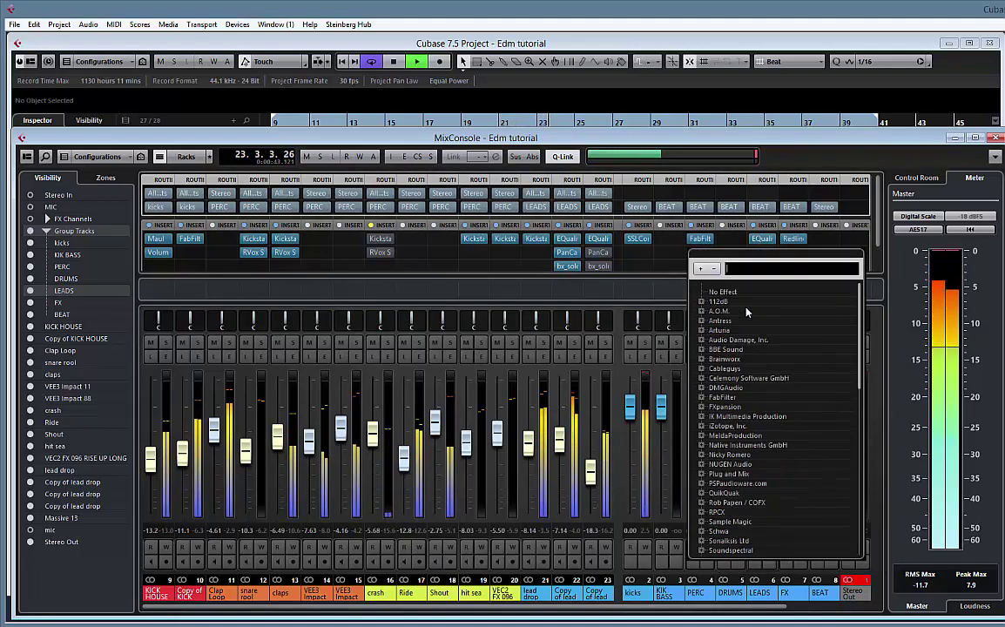
click(720, 293)
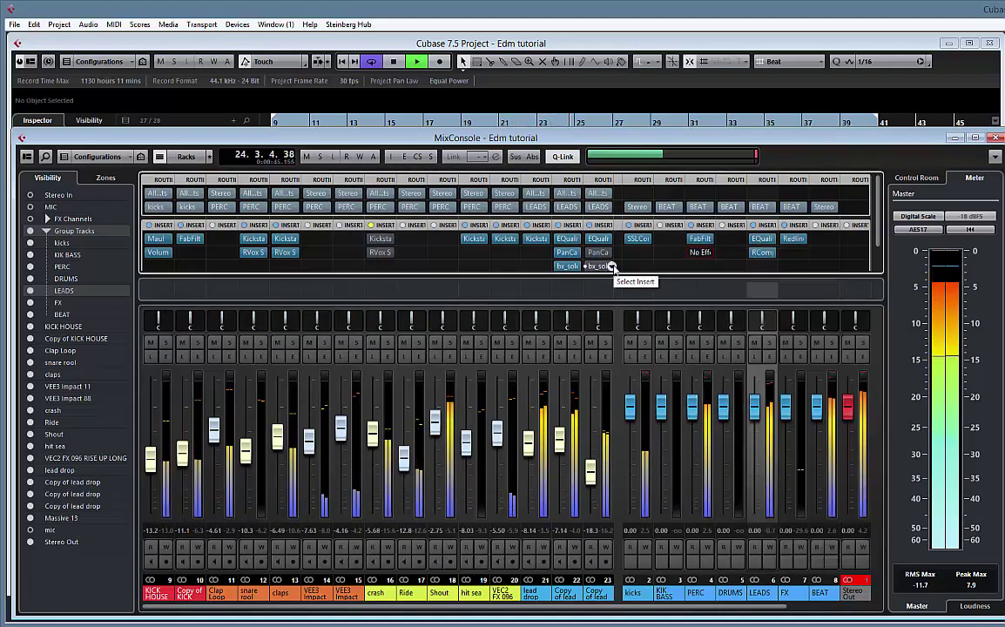
- Remove the bypassed bx_solo and PanCake2 inserts from the lead copy on channel 23
click(601, 266)
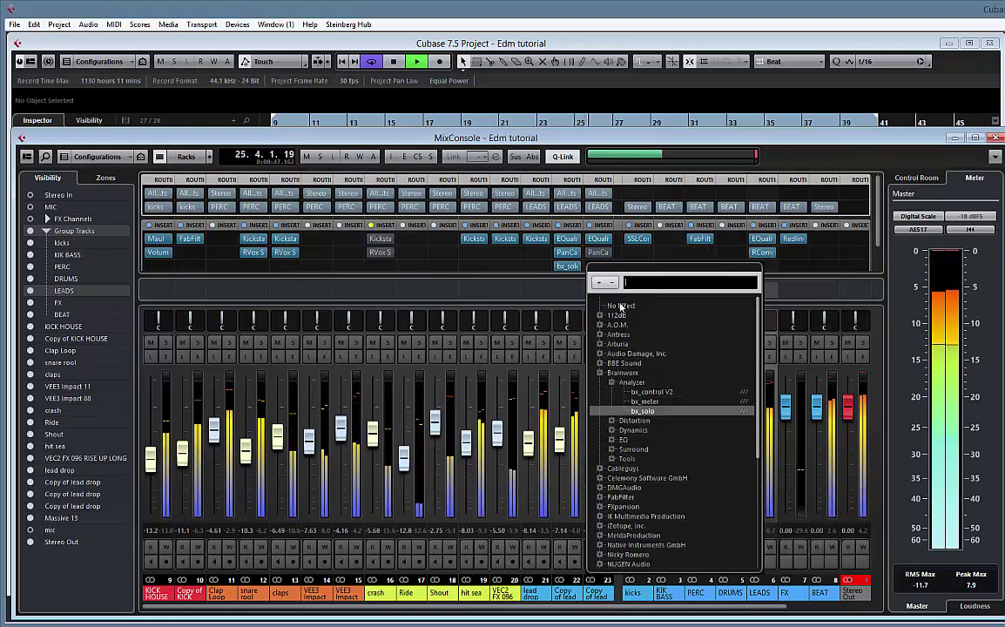
click(631, 304)
click(604, 252)
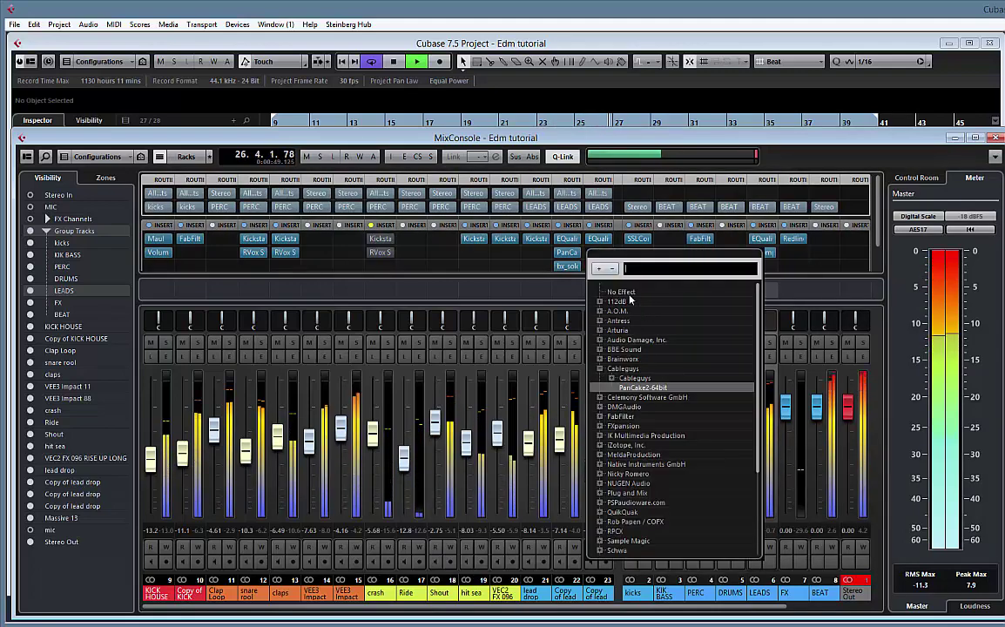
click(611, 292)
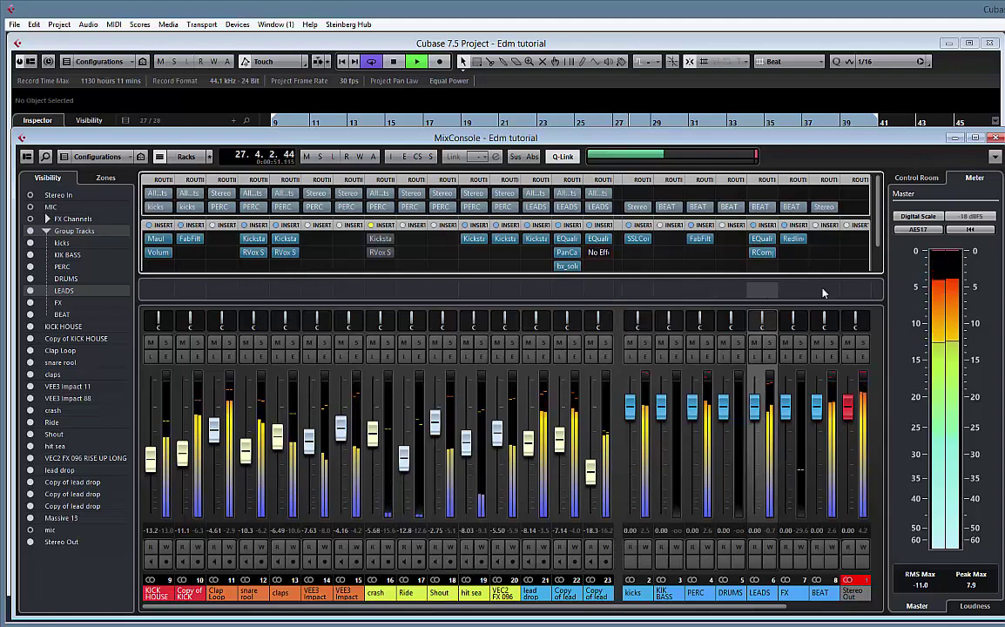
- Search the plug-ins for "bx", insert bx_digital V2 on the BEAT group and open it
click(836, 239)
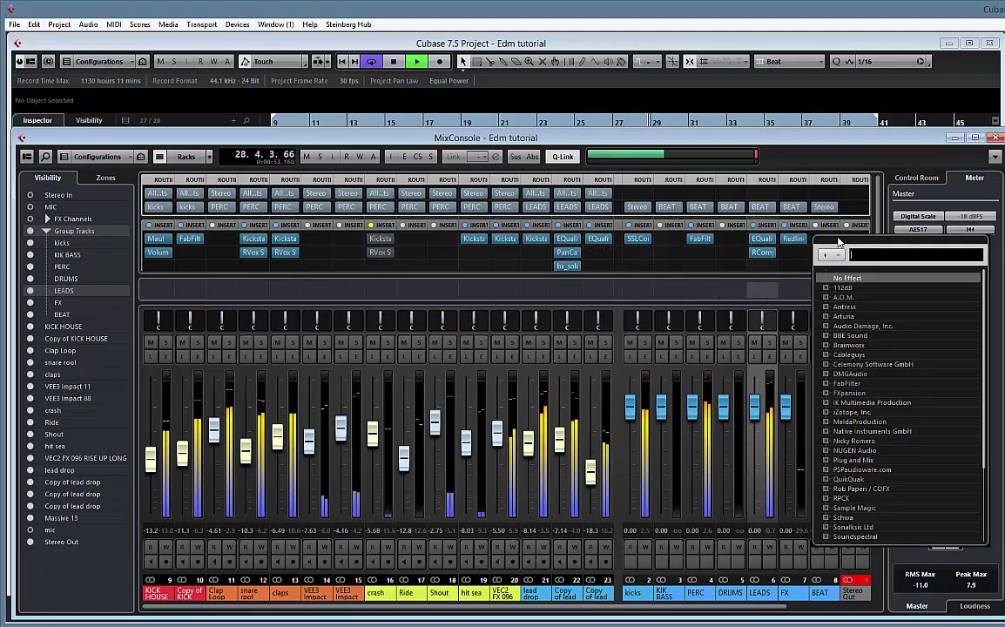
text(bx)
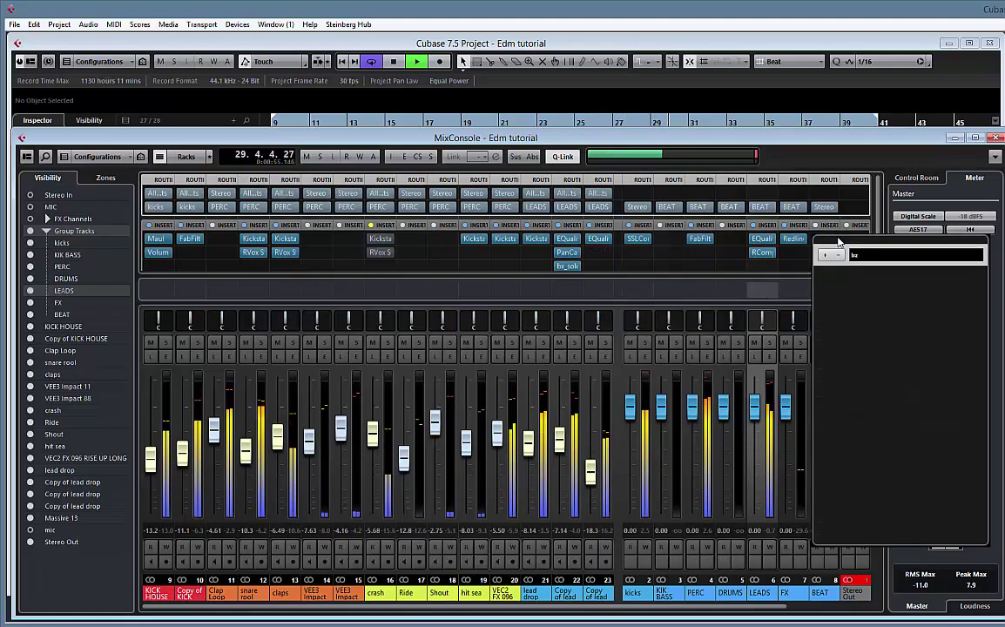
key(BackSpace)
key(BackSpace)
text(bx)
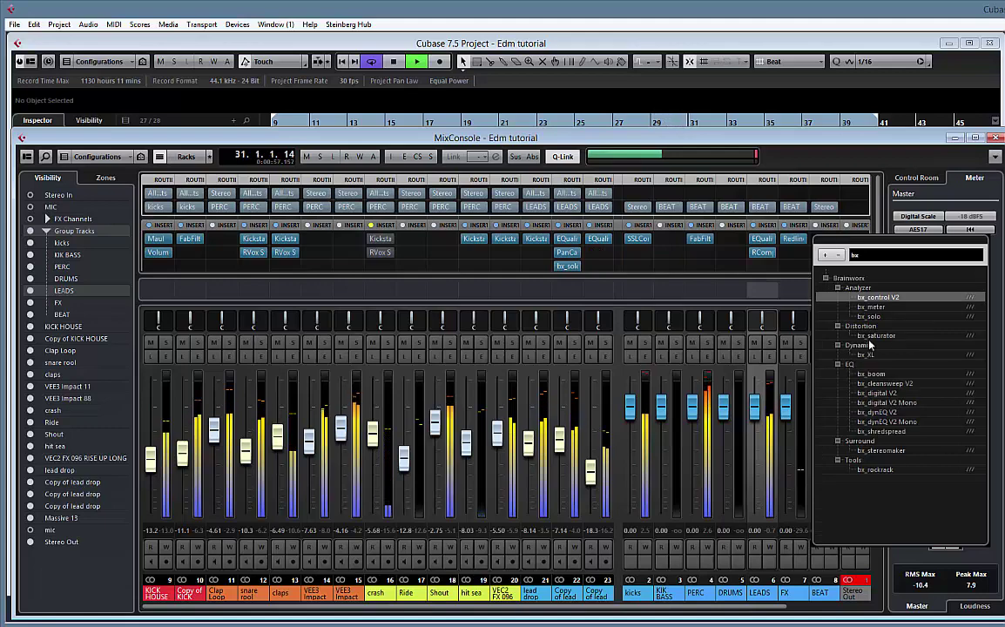
click(881, 392)
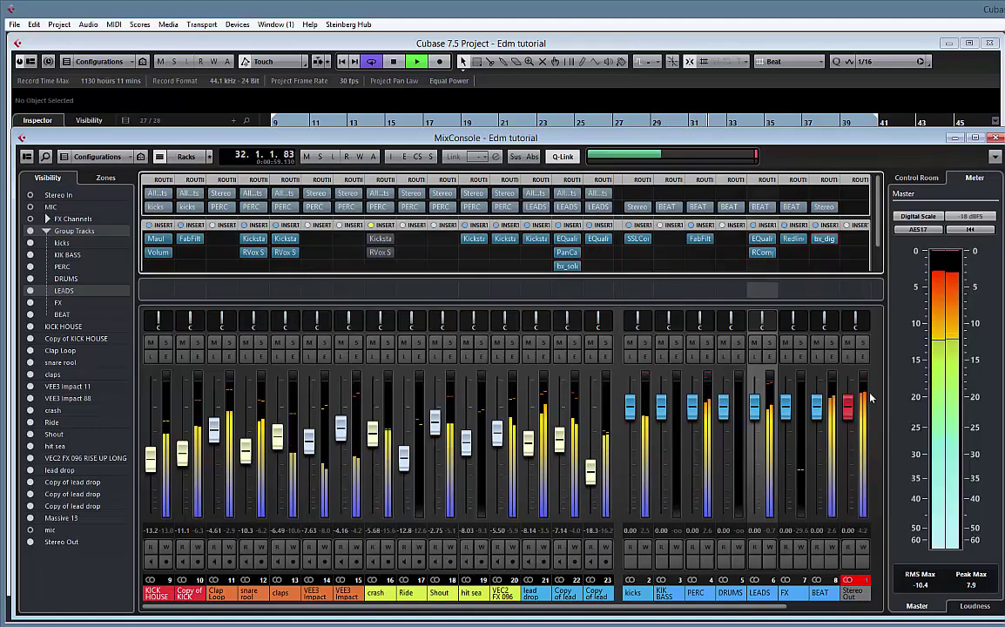
click(824, 242)
drag(755, 96, 579, 104)
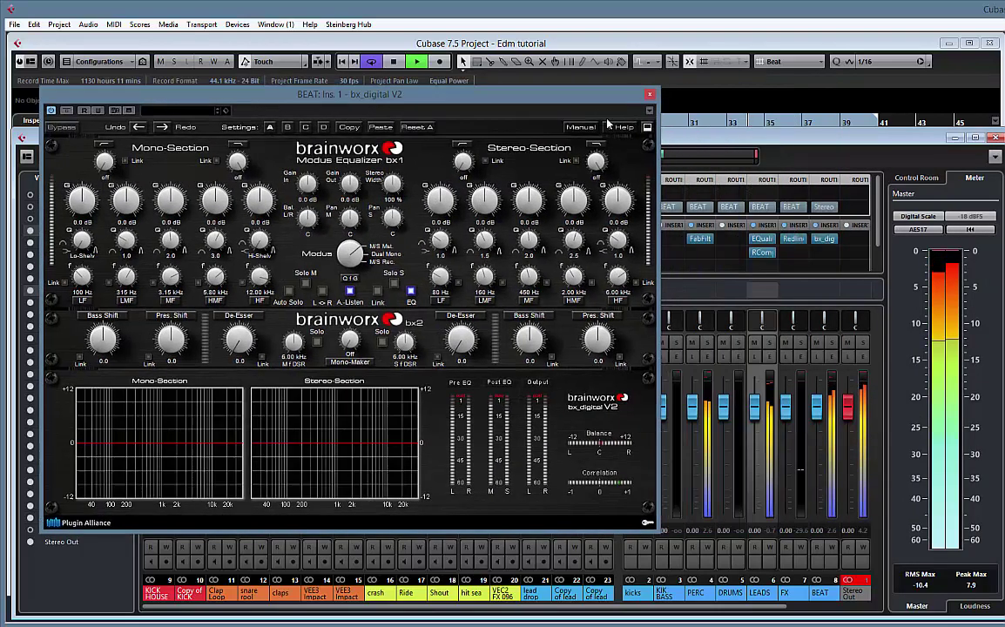
- Remove the Redline Equalizer insert from the FX group
click(806, 240)
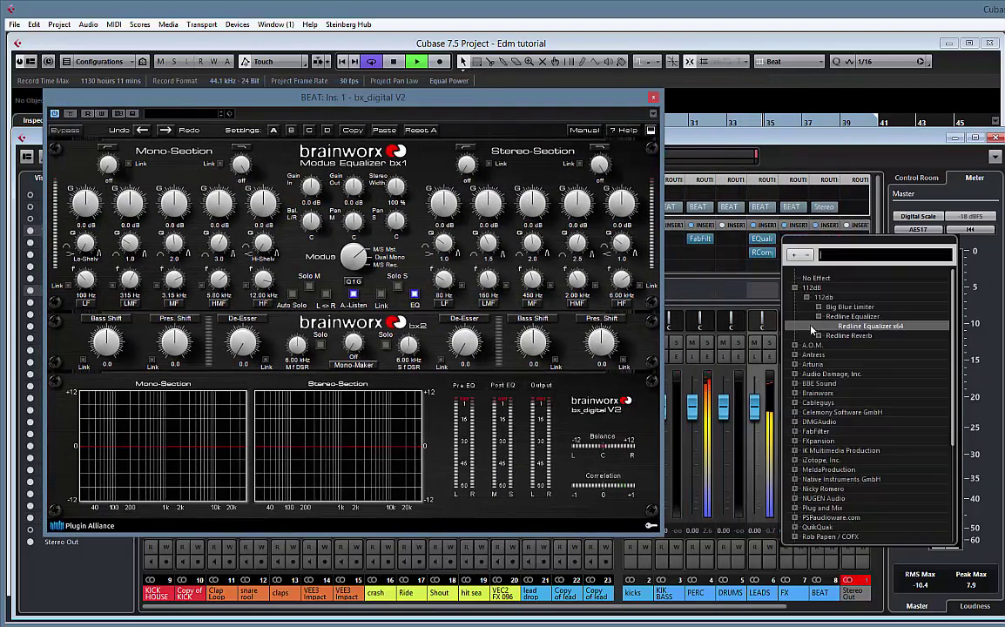
click(813, 278)
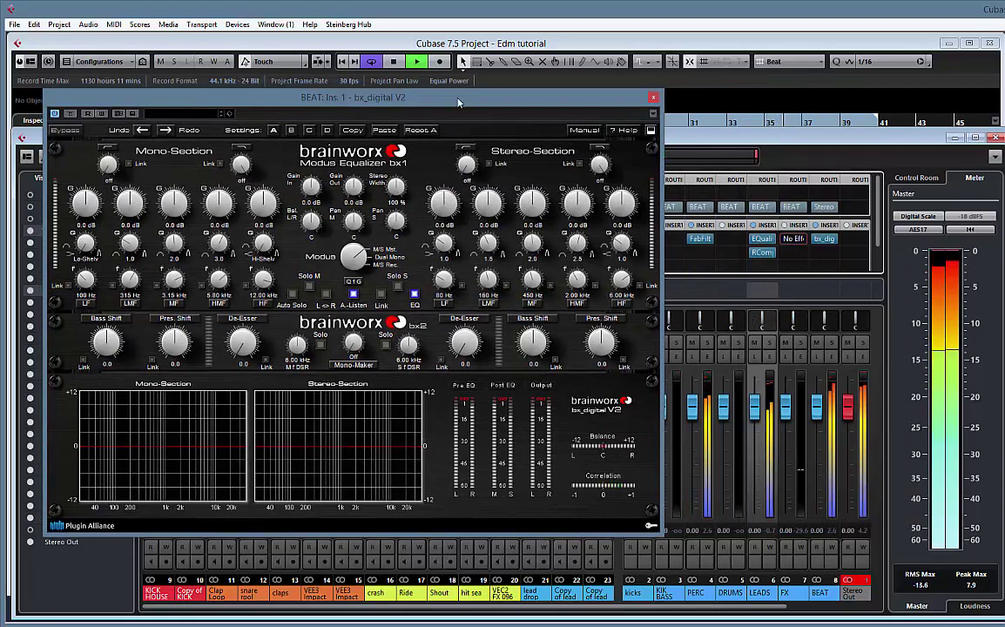
- In the BEAT group's bx_digital V2, set the Mono-Maker to 200 Hz, the Stereo-Section high-pass to 250 Hz and the mono Bass Shift to 0.8
drag(434, 103, 533, 103)
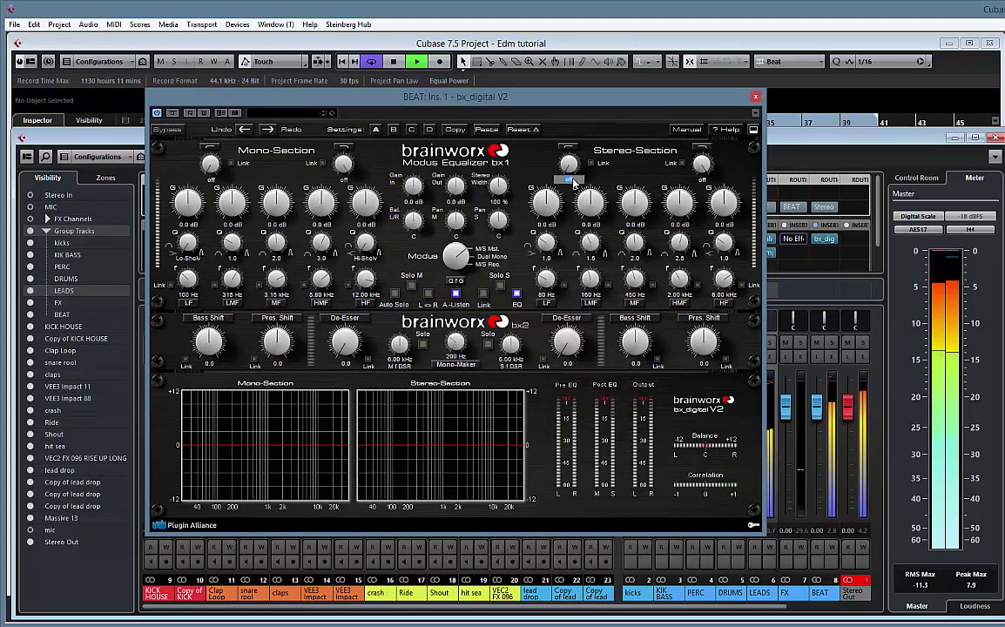
drag(574, 183, 574, 181)
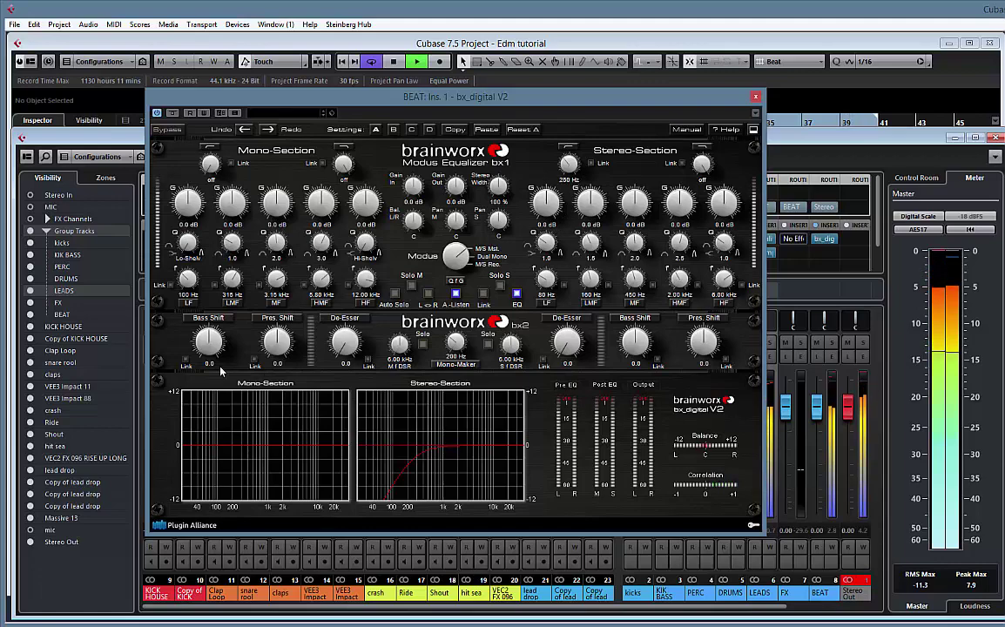
drag(210, 339, 208, 445)
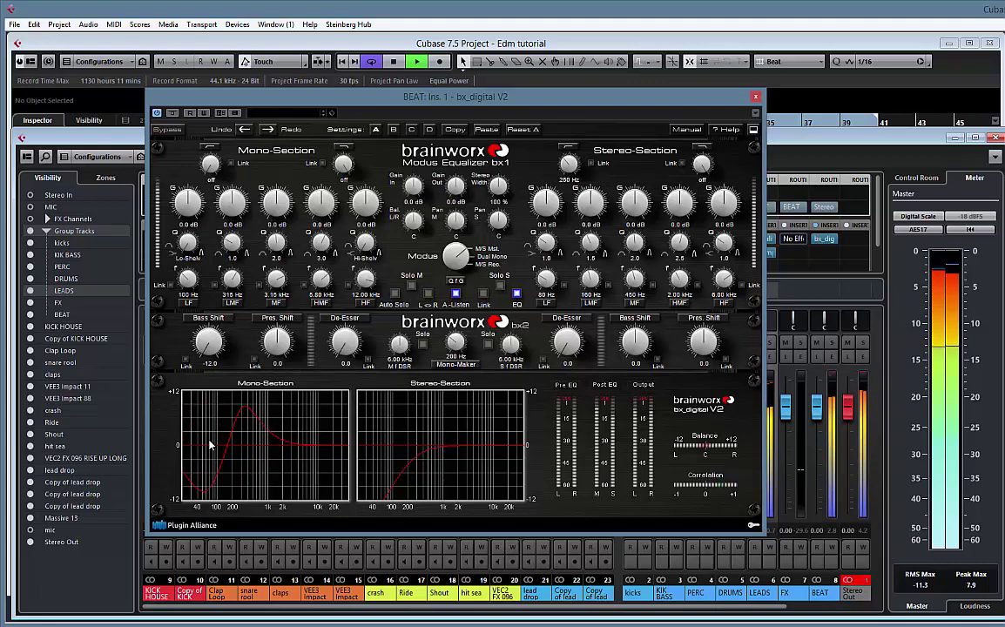
ctrl+click(209, 340)
drag(209, 340, 208, 342)
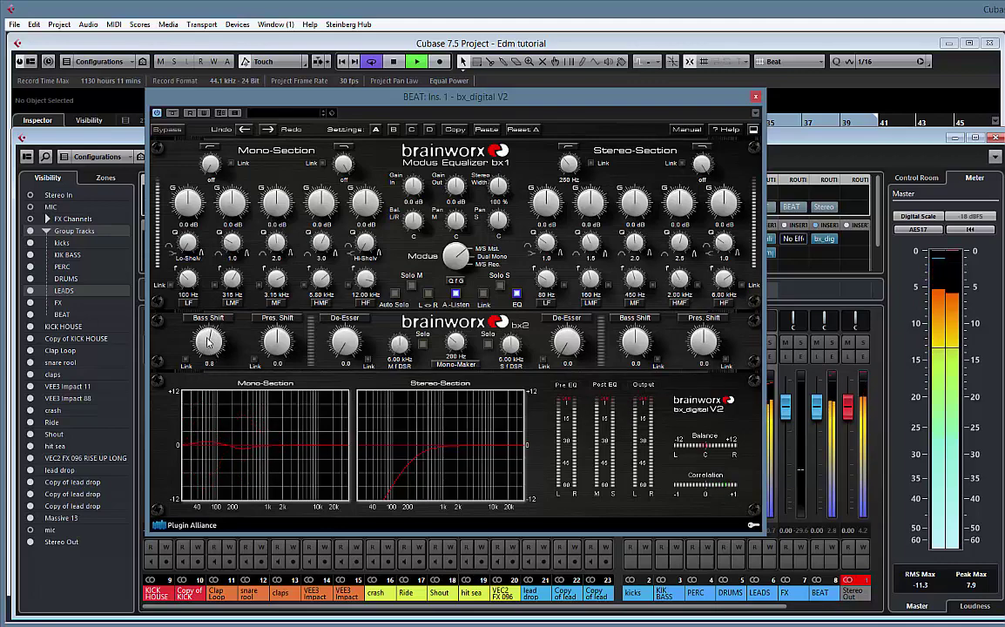
drag(489, 102, 268, 101)
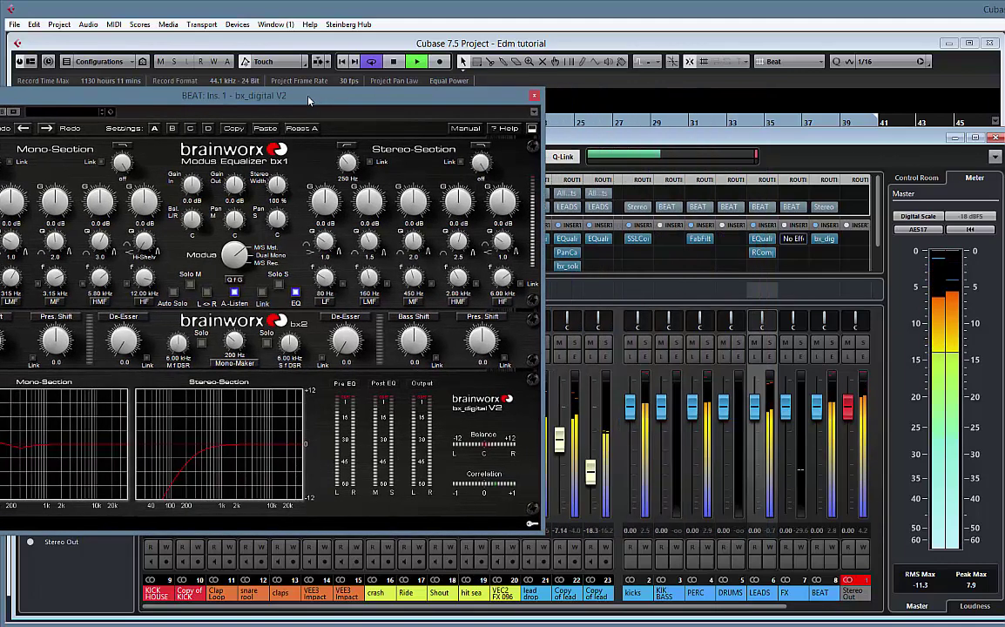
- Route the kicks group's output to the BEAT group and close the bx_digital V2 window
click(642, 208)
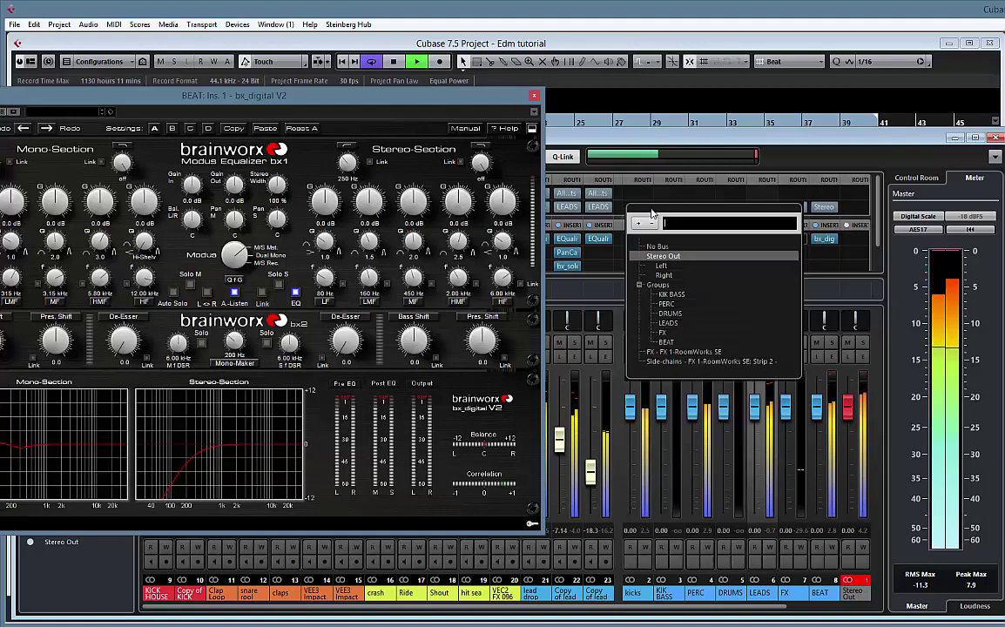
click(668, 342)
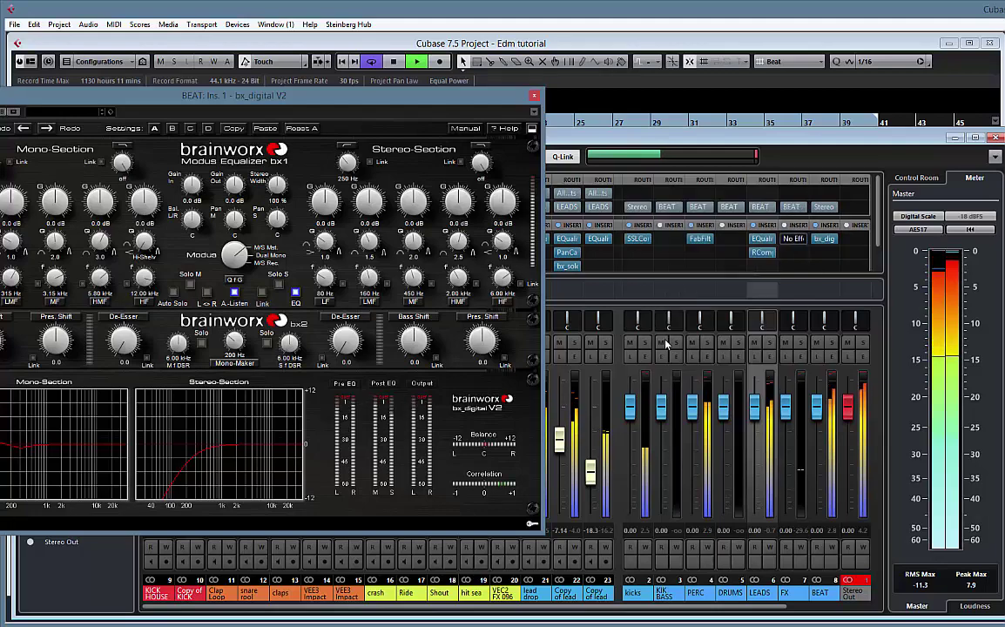
drag(284, 97, 472, 97)
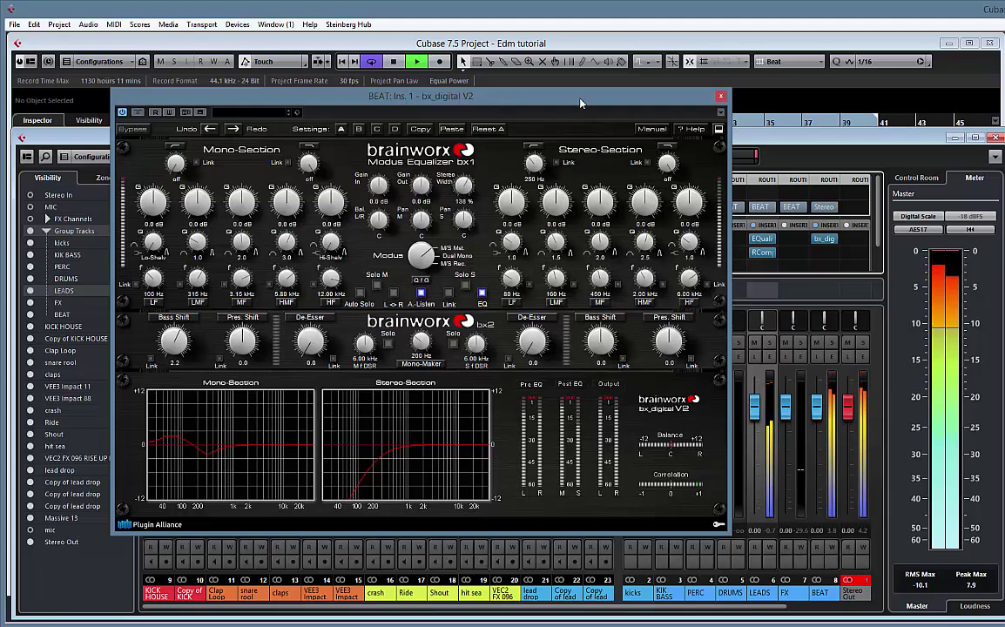
click(721, 96)
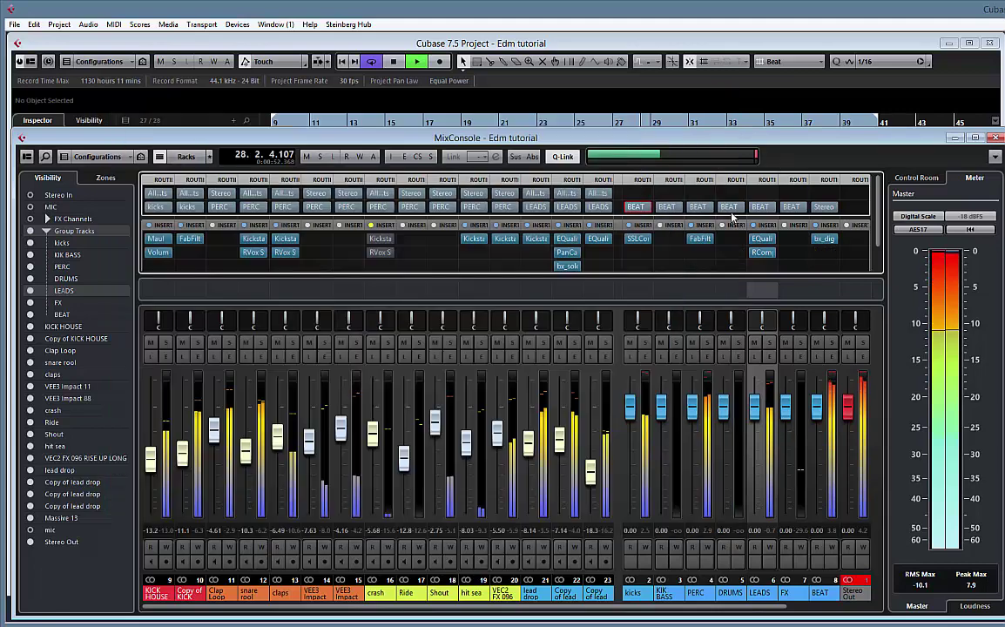
- Search the plug-ins for "invis" and insert Invisible_Limiter in the second insert slot of Stereo Out
click(846, 409)
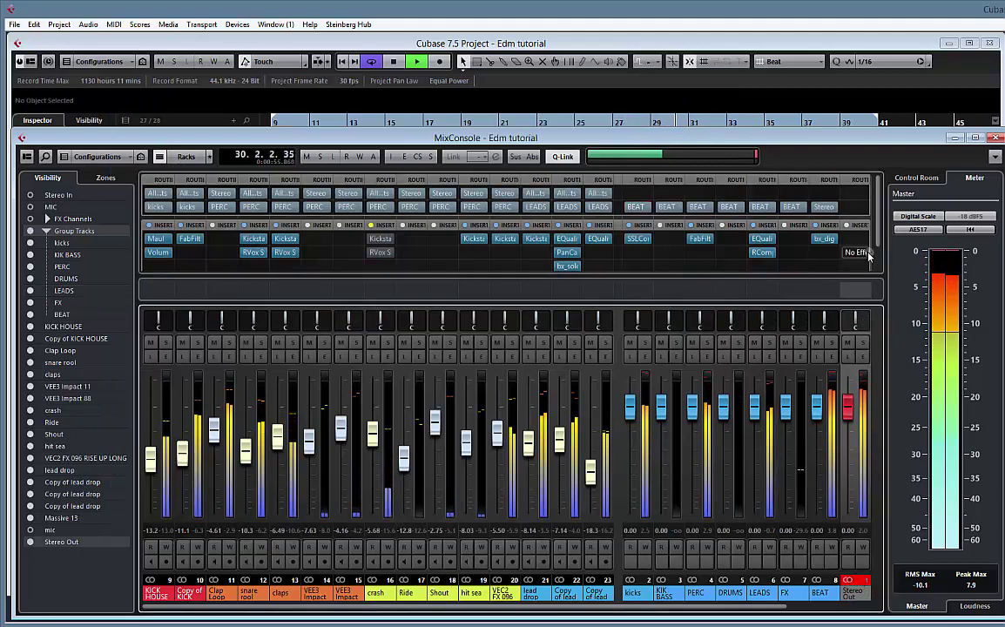
click(869, 256)
text(invis)
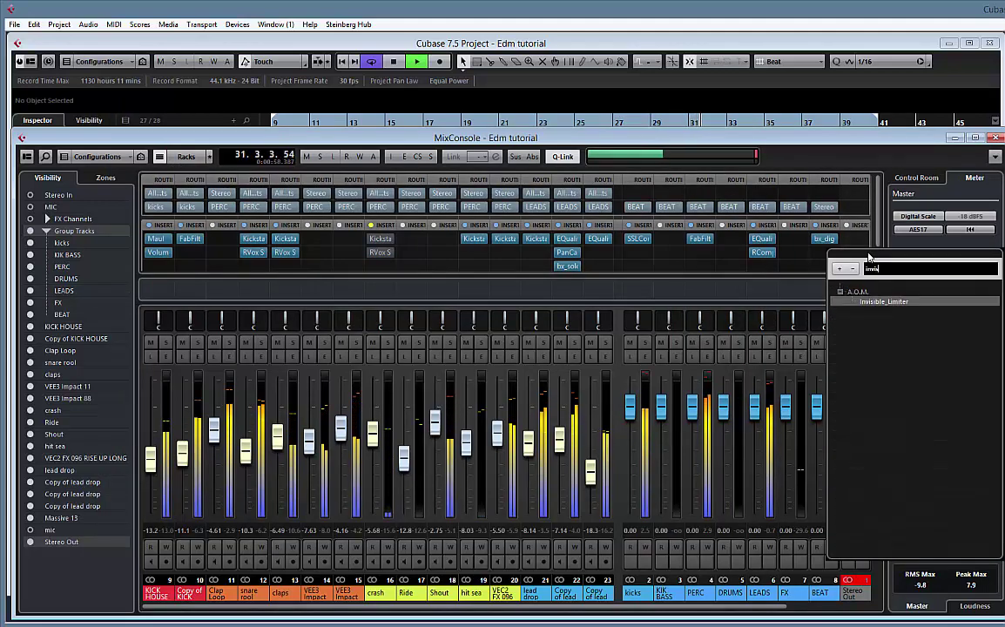
key(Return)
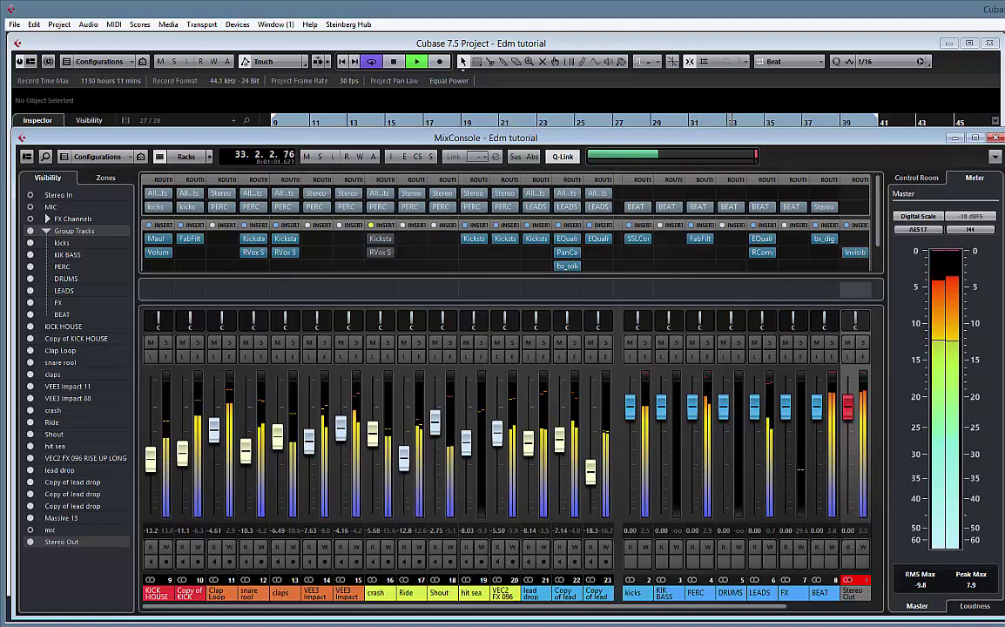
- Raise the Invisible Limiter's input gain on Stereo Out to 3.03 dB
drag(998, 132, 475, 107)
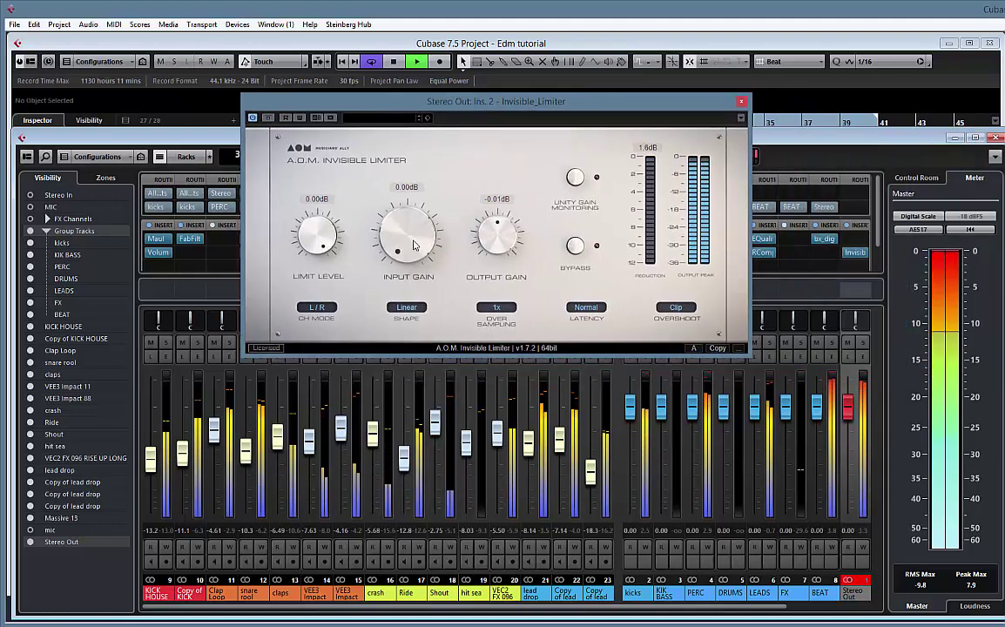
drag(403, 228, 401, 212)
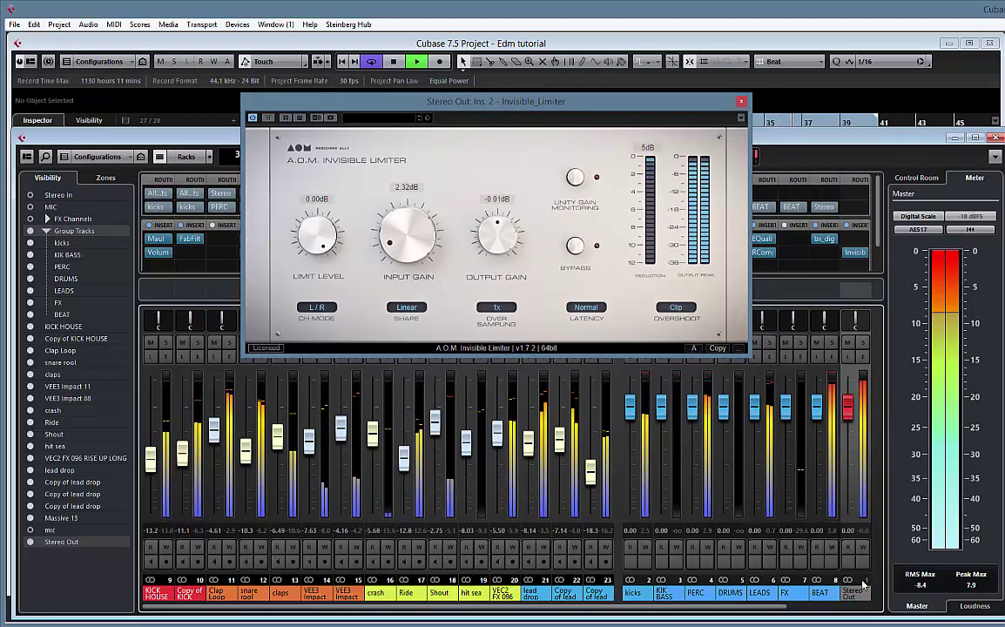
drag(407, 246, 407, 242)
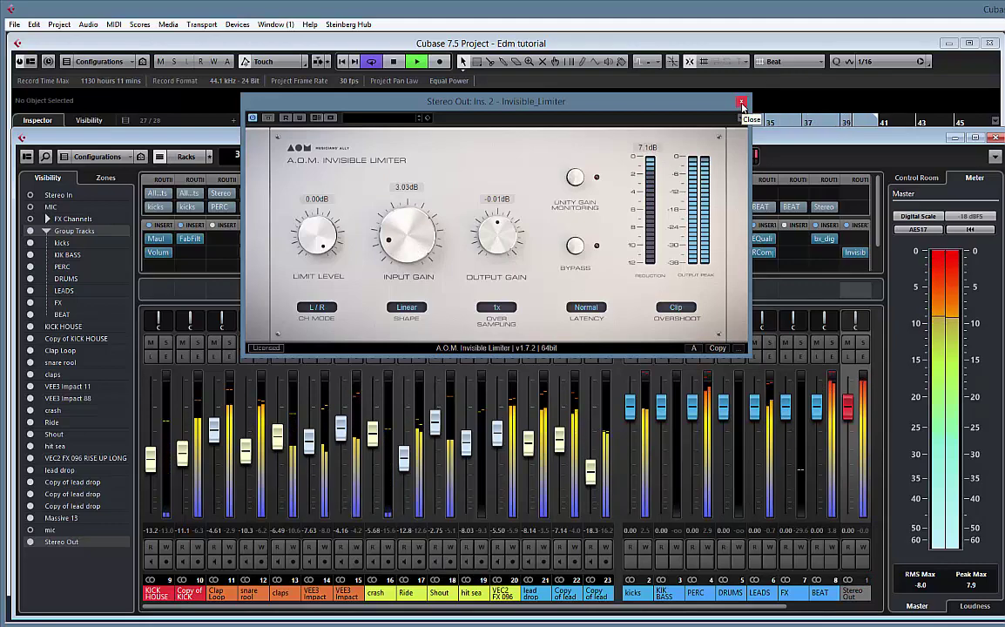
- Stop playback and clear the limiter's window off the mixer channels
drag(641, 101, 787, 88)
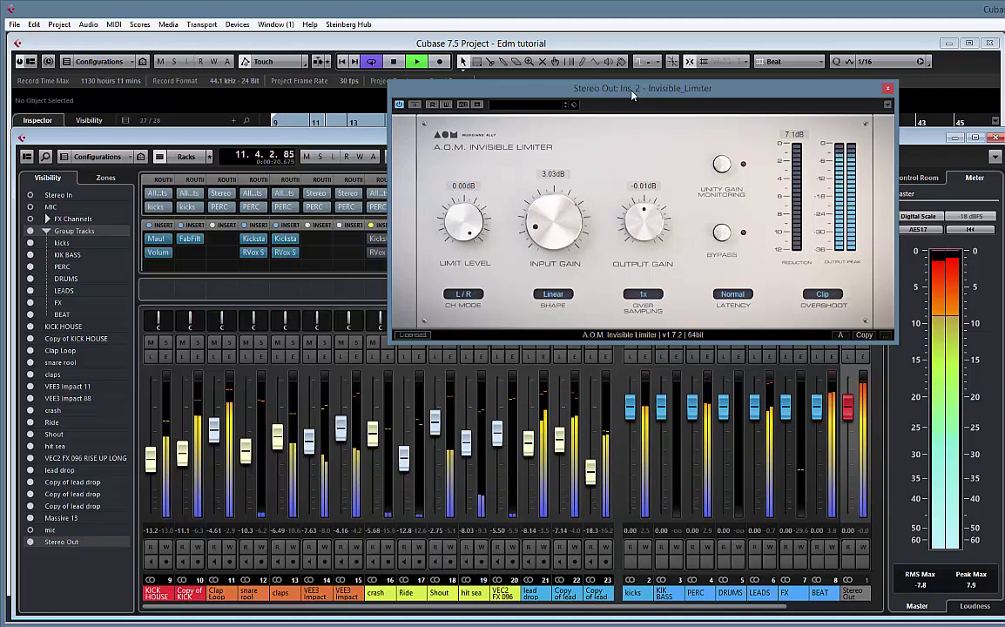
key(space)
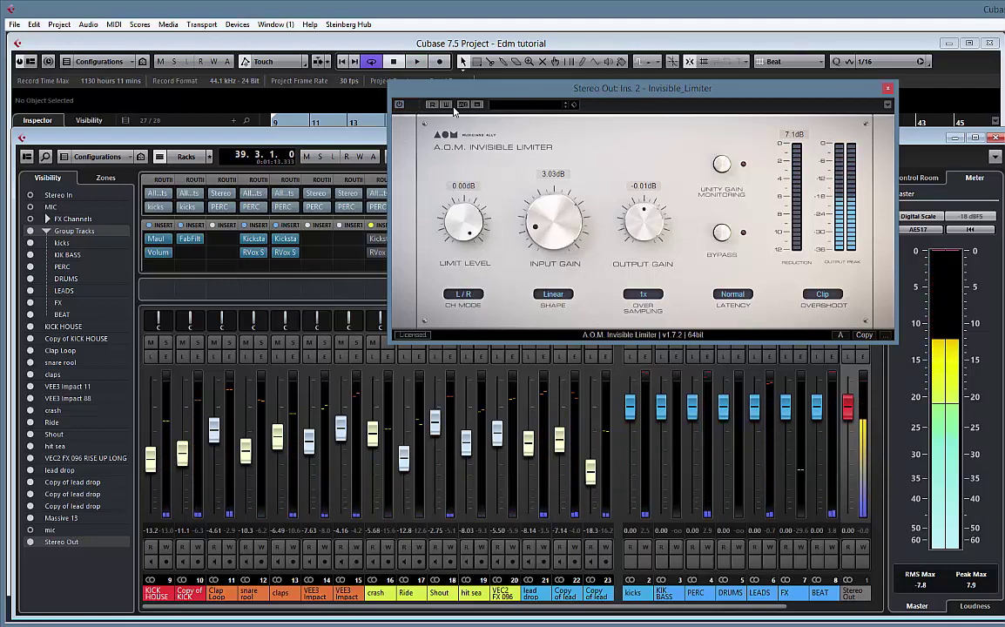
drag(571, 94, 1004, 94)
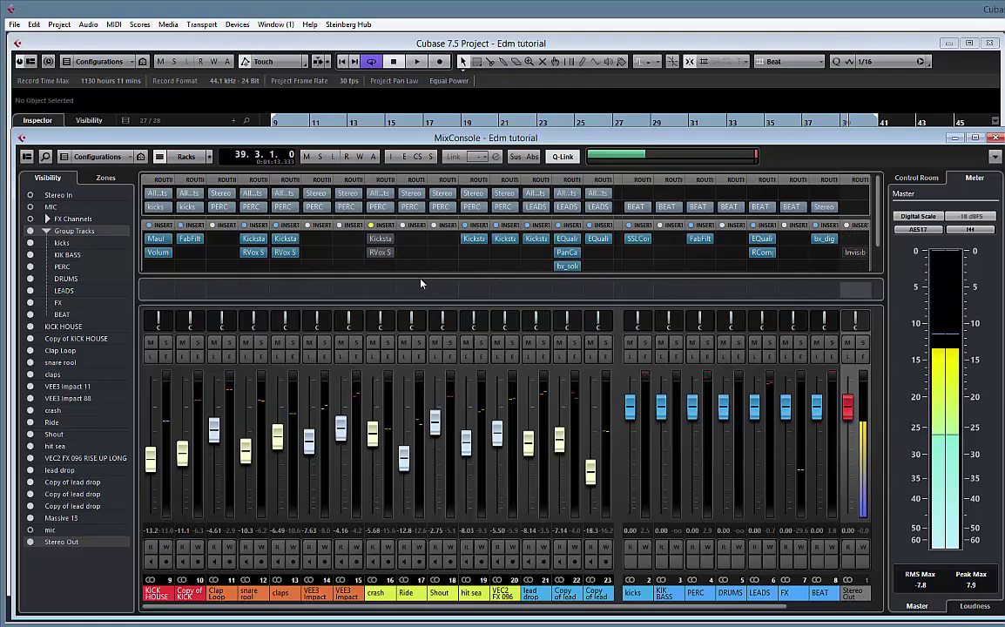
- Remove the two bypassed inserts, RVox and Kickstart, from the crash channel
click(392, 253)
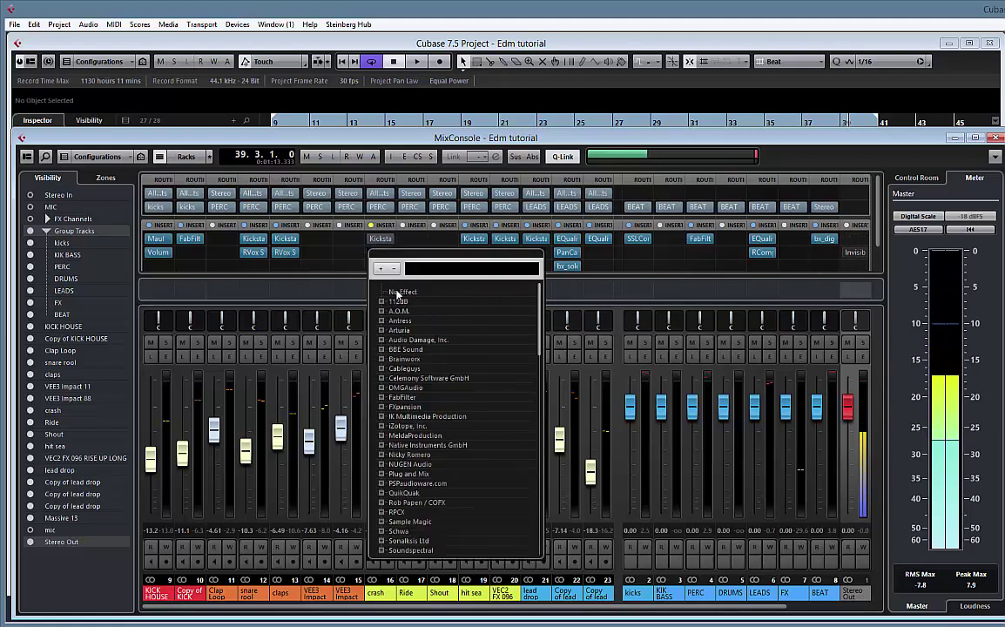
click(387, 279)
click(393, 244)
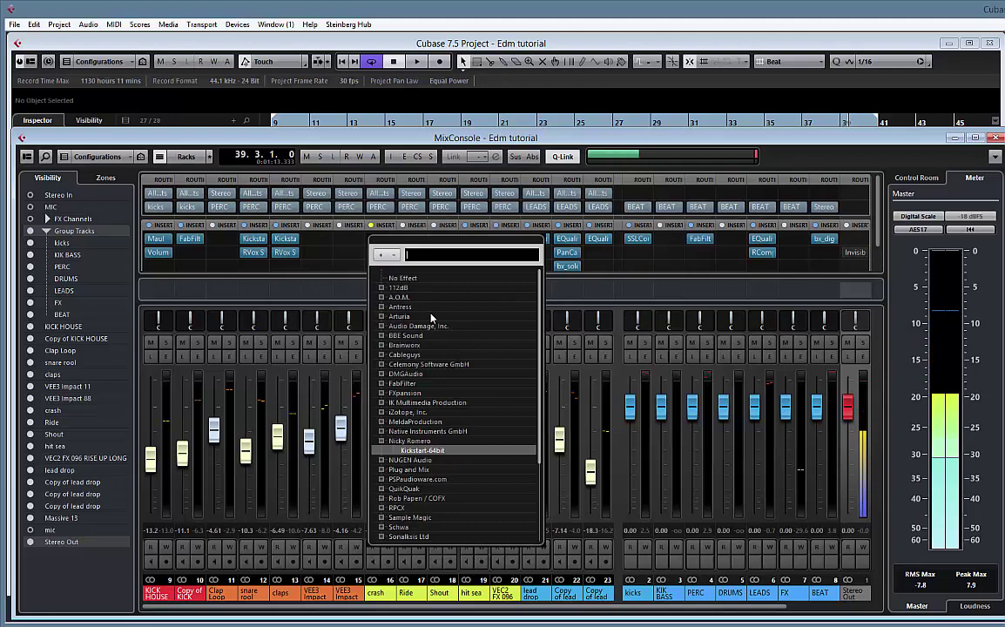
click(387, 280)
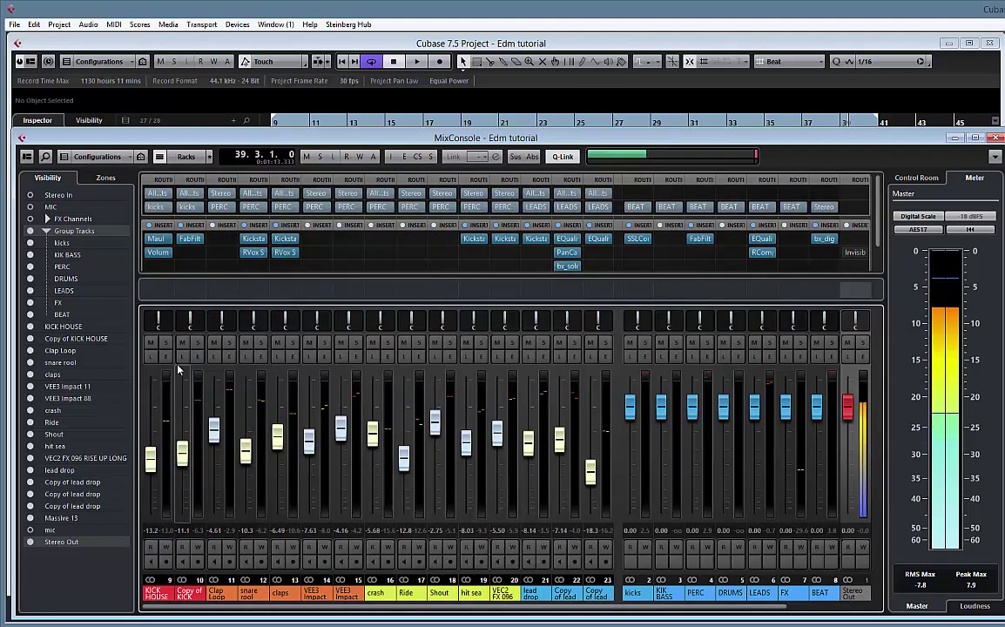
- Review the Maul saturation settings on the KICK HOUSE channel and close the plug-in
click(157, 240)
drag(329, 98, 315, 80)
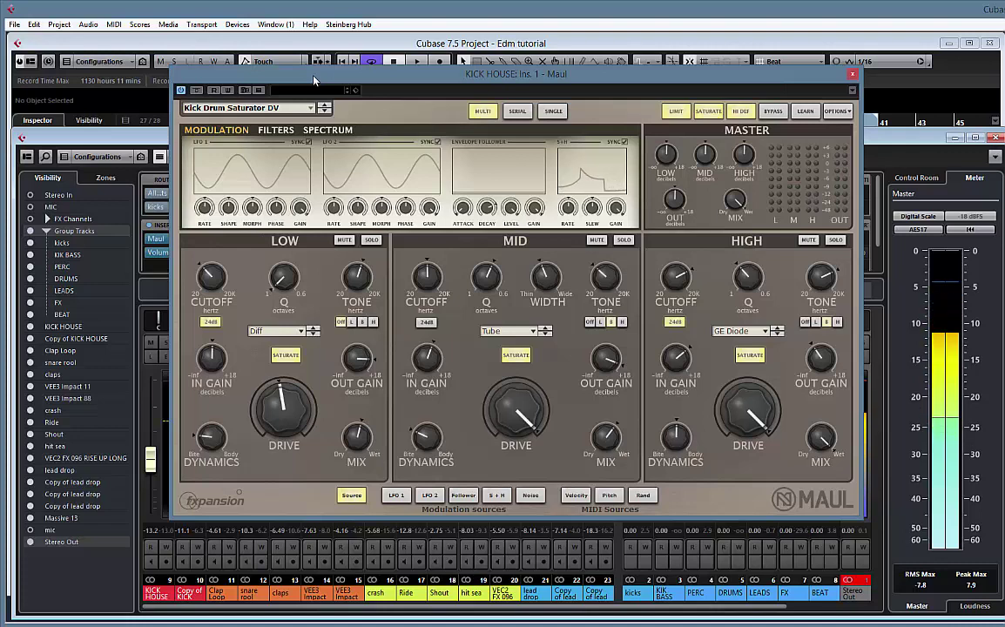
click(853, 76)
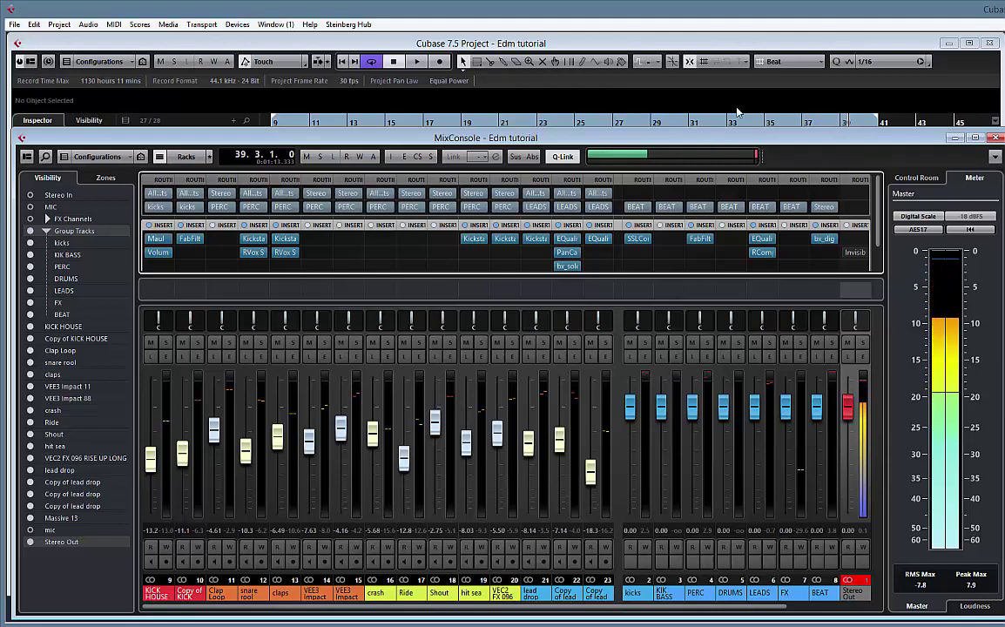
- Hide the mixer to return to the project arrangement and collapse the Group Tracks folder
key(F3)
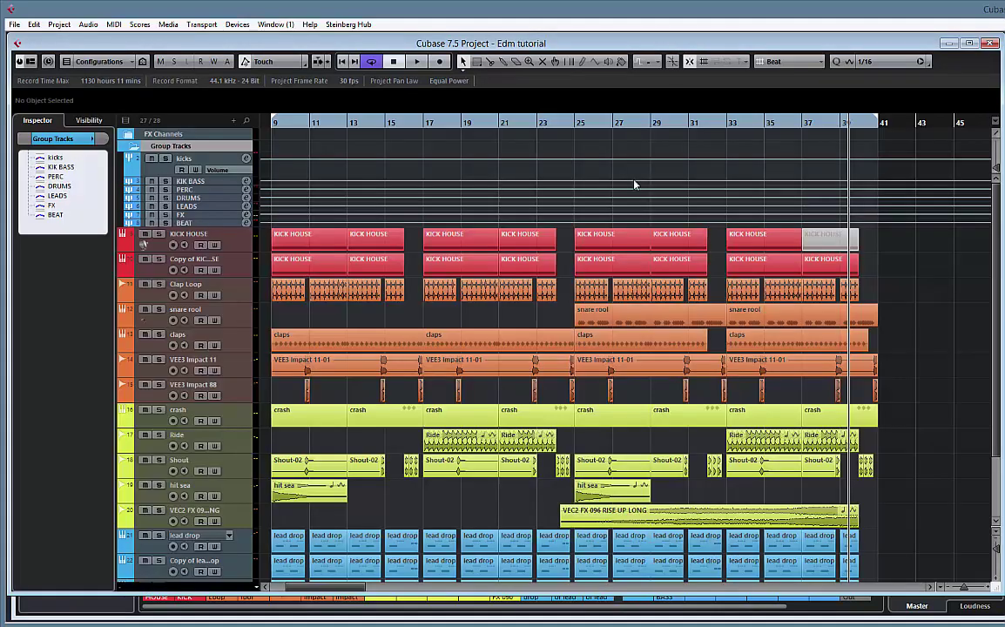
click(135, 150)
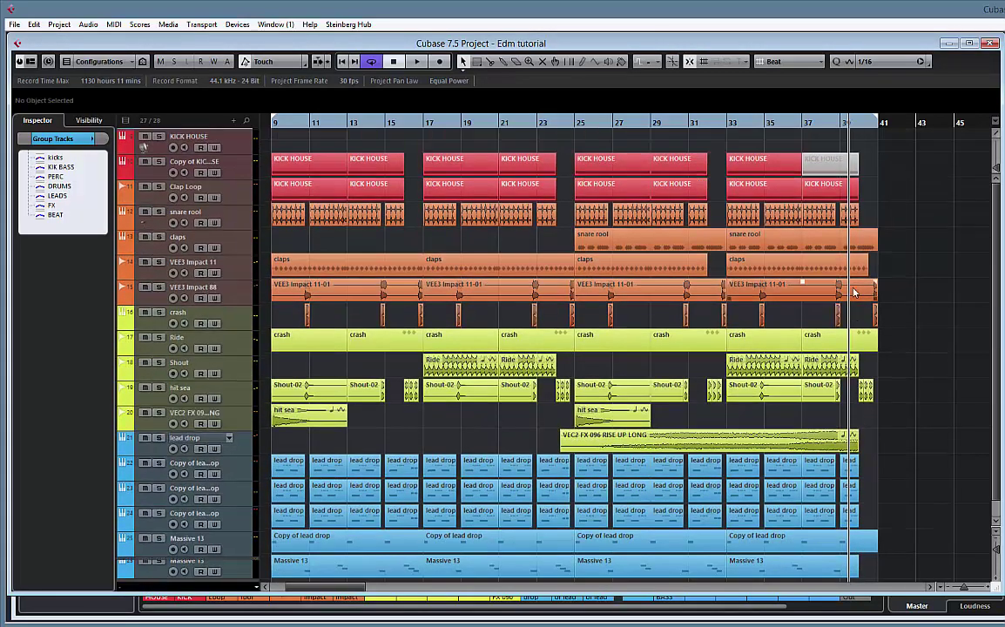
scroll(840, 290, down, 1)
- Look over the complete drop arrangement from bar 9 to bar 41 across the kick, percussion, FX and lead tracks
mouse_move(412, 197)
mouse_down()
mouse_move(413, 219)
mouse_move(467, 222)
mouse_move(429, 202)
mouse_up()
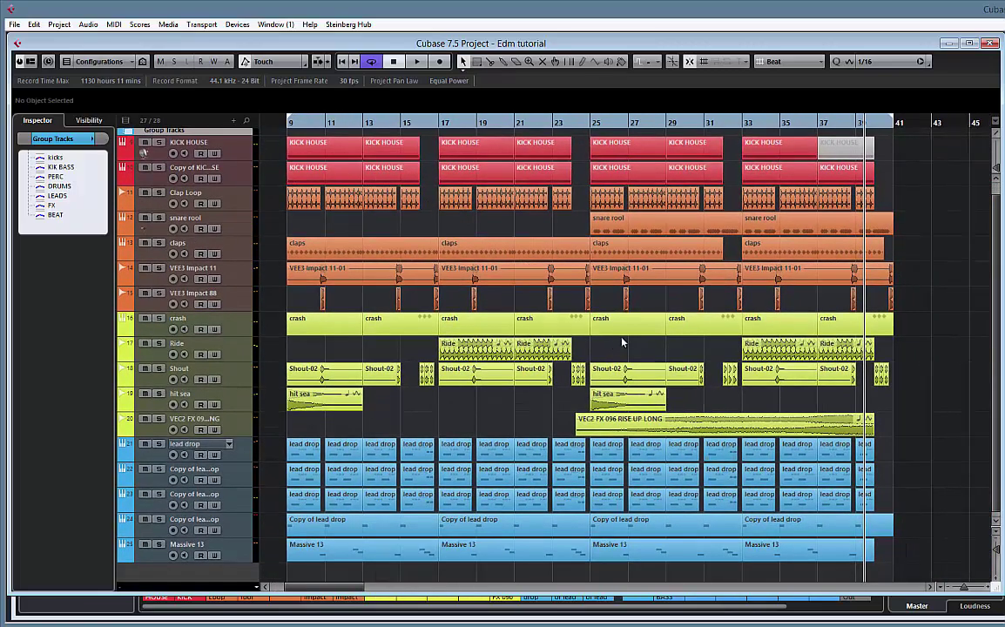
drag(623, 354, 644, 351)
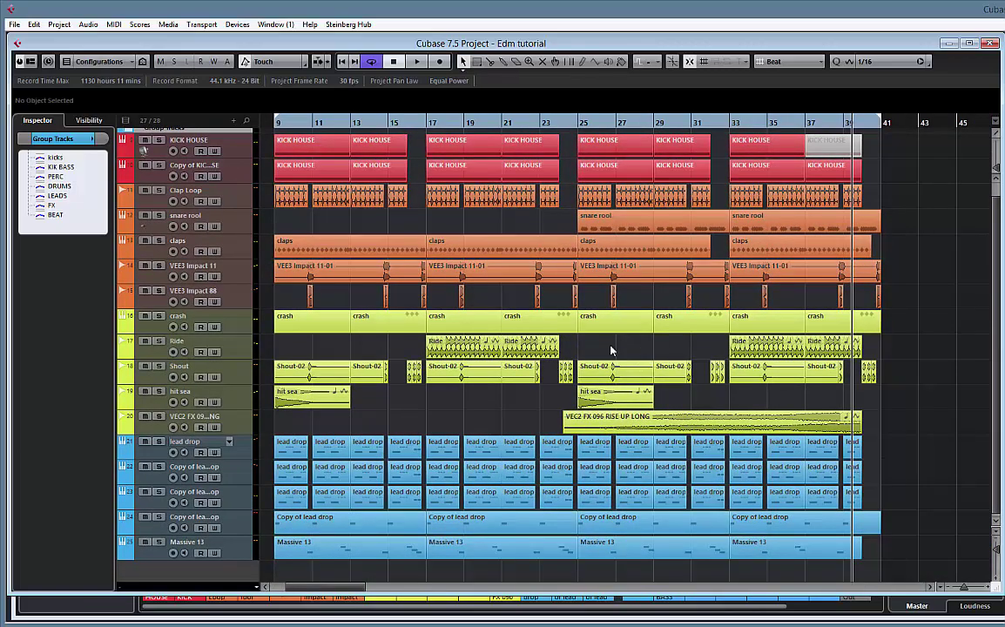
mouse_move(486, 303)
mouse_down()
mouse_move(546, 276)
mouse_move(496, 304)
mouse_up()
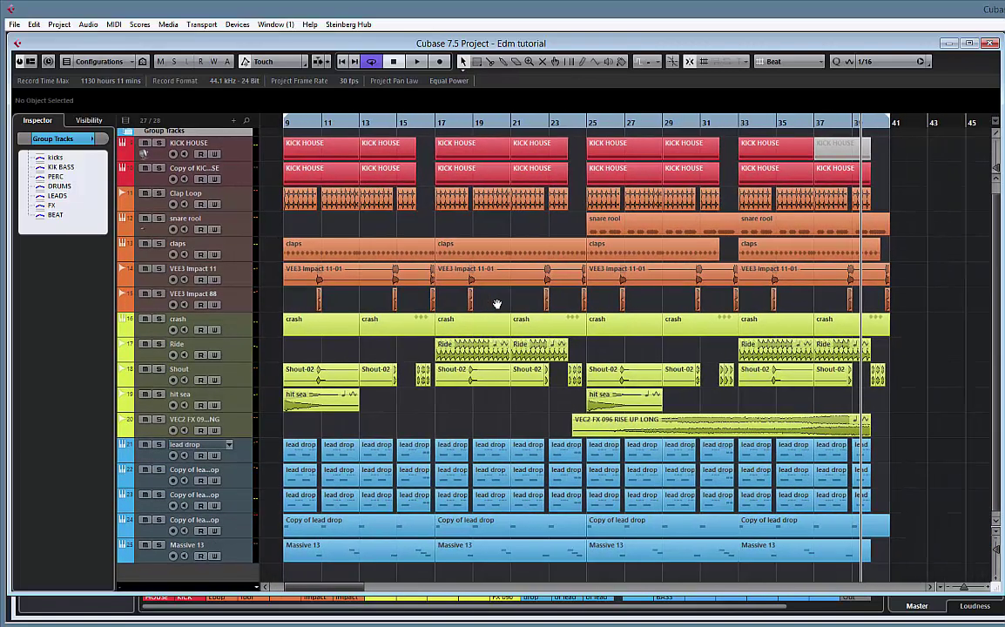
drag(633, 356, 683, 350)
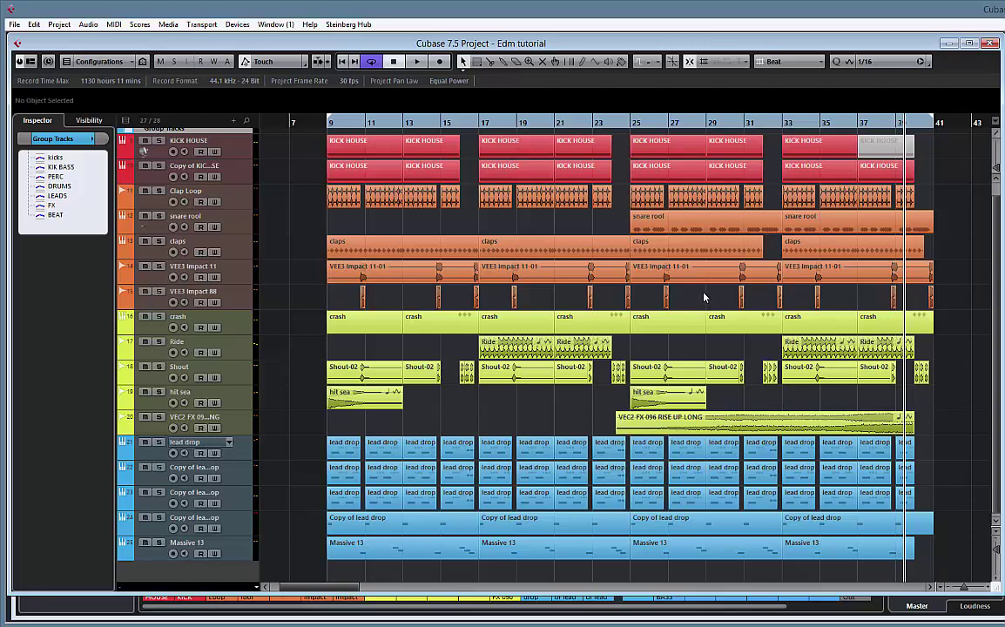
mouse_move(704, 293)
mouse_down()
mouse_move(669, 292)
mouse_move(702, 284)
mouse_up()
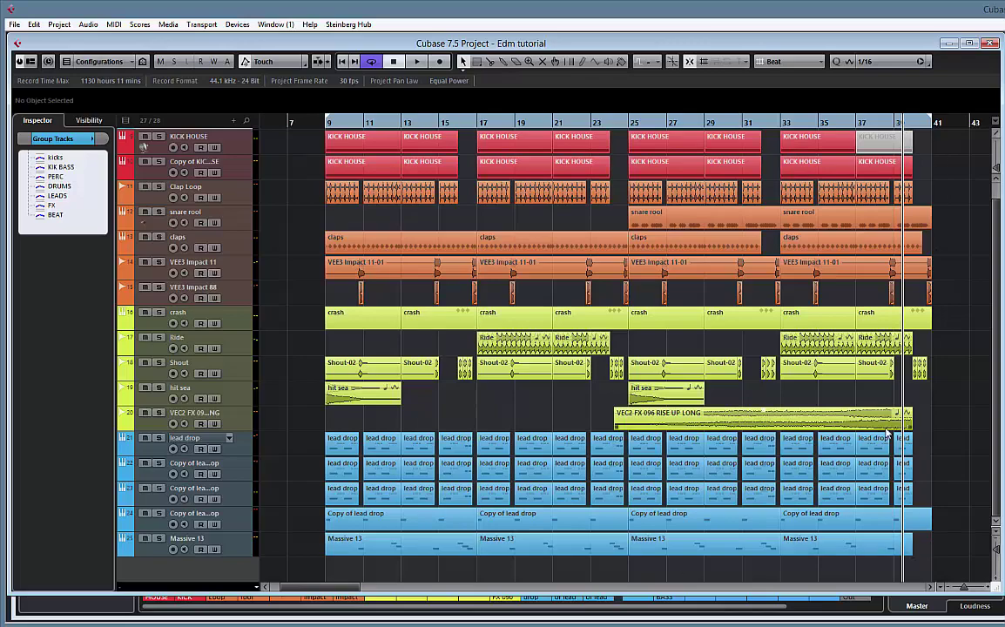
scroll(844, 296, right, 5)
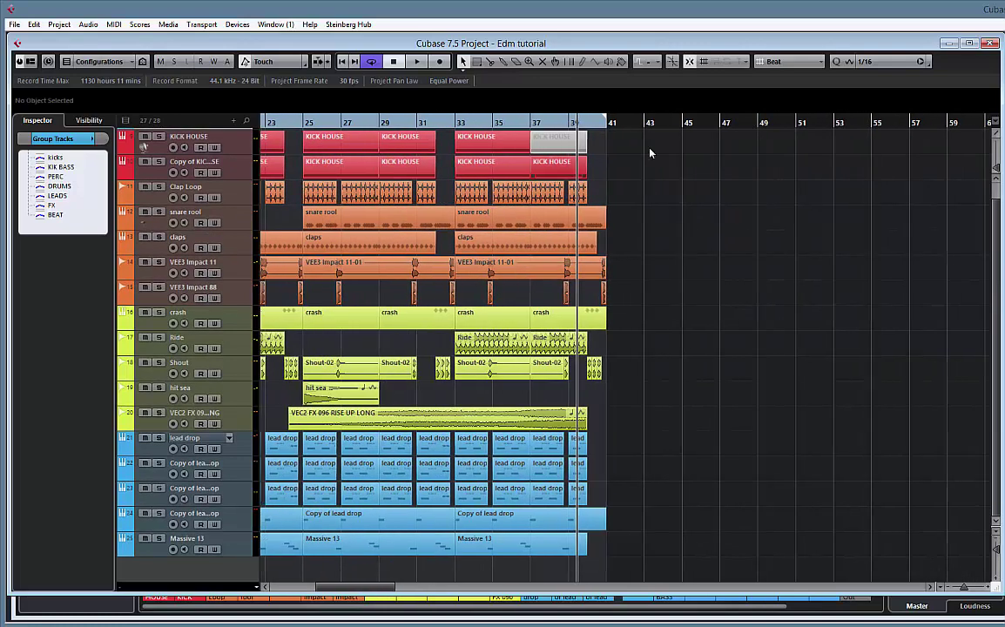
drag(662, 253, 539, 264)
drag(626, 267, 546, 324)
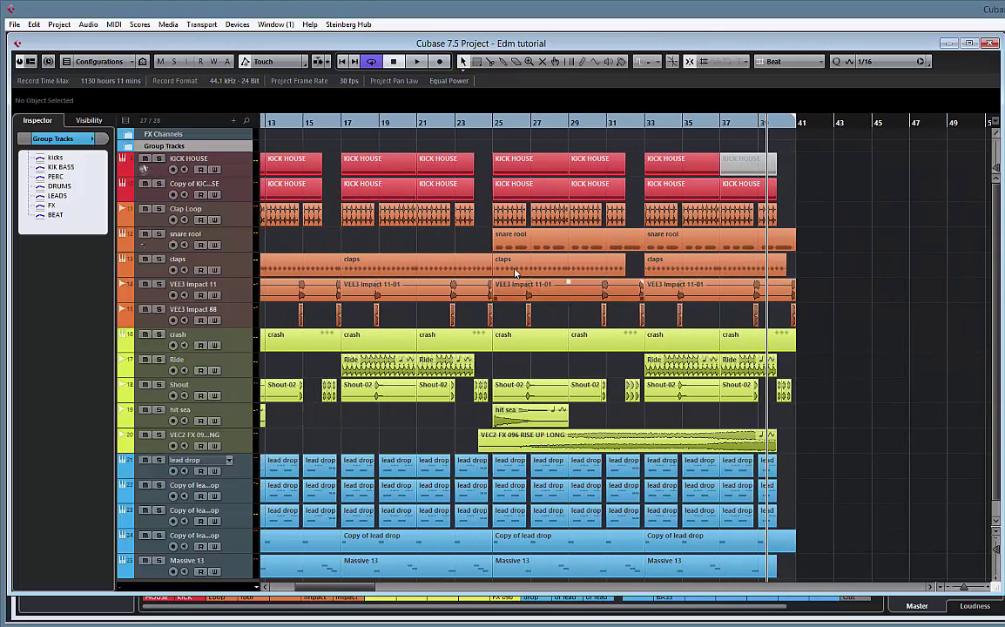
drag(398, 240, 543, 246)
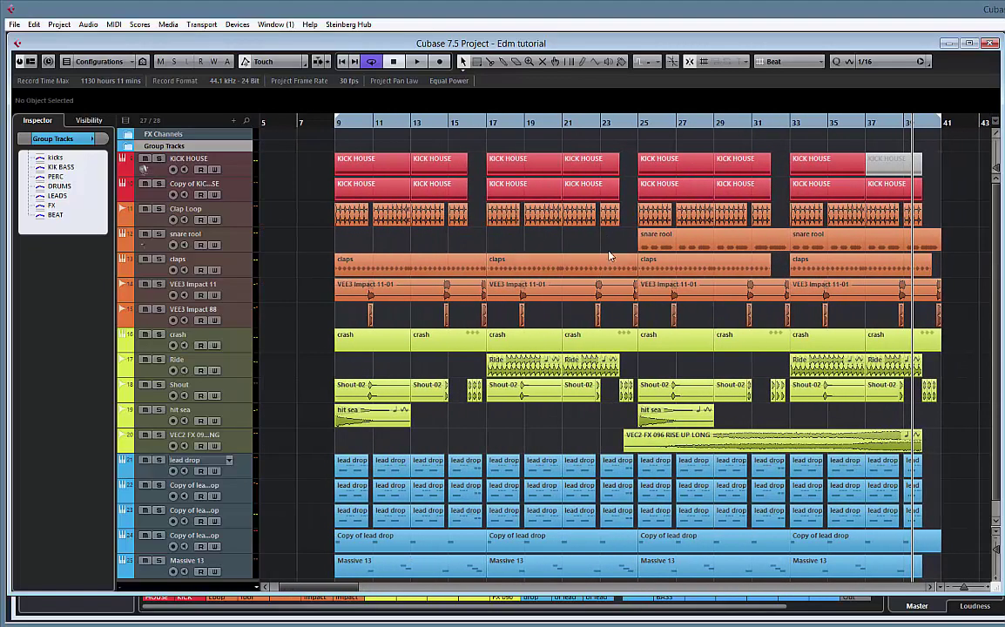
drag(915, 215, 836, 216)
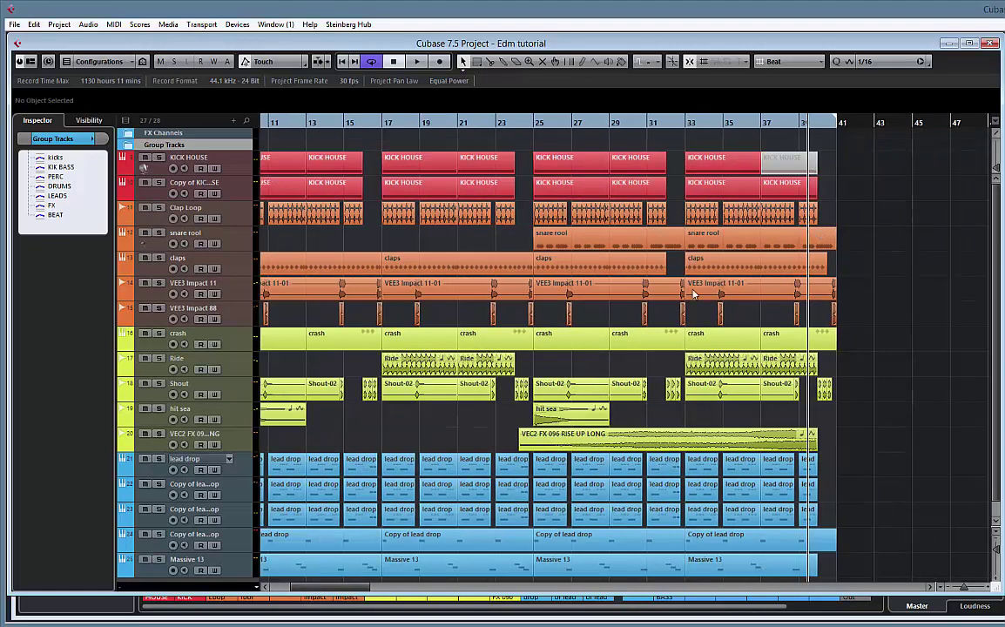
drag(461, 244, 552, 240)
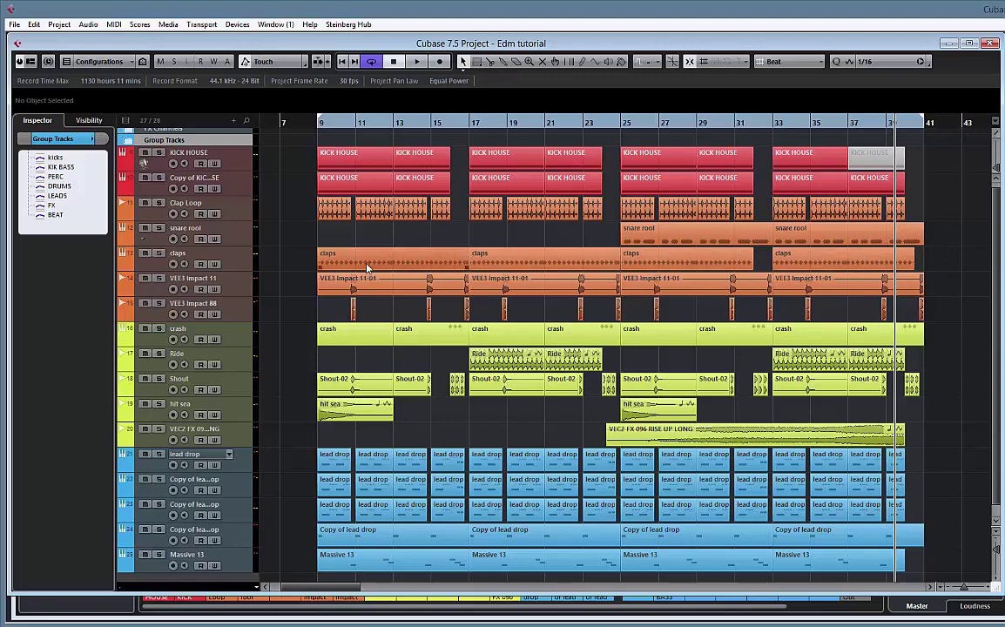
drag(424, 232, 472, 238)
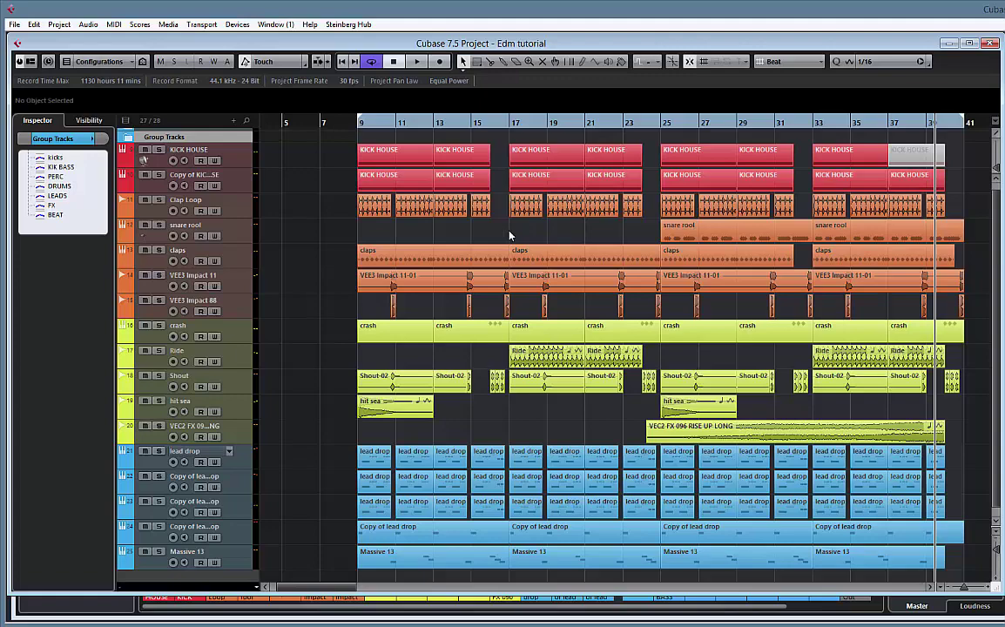
drag(556, 233, 612, 234)
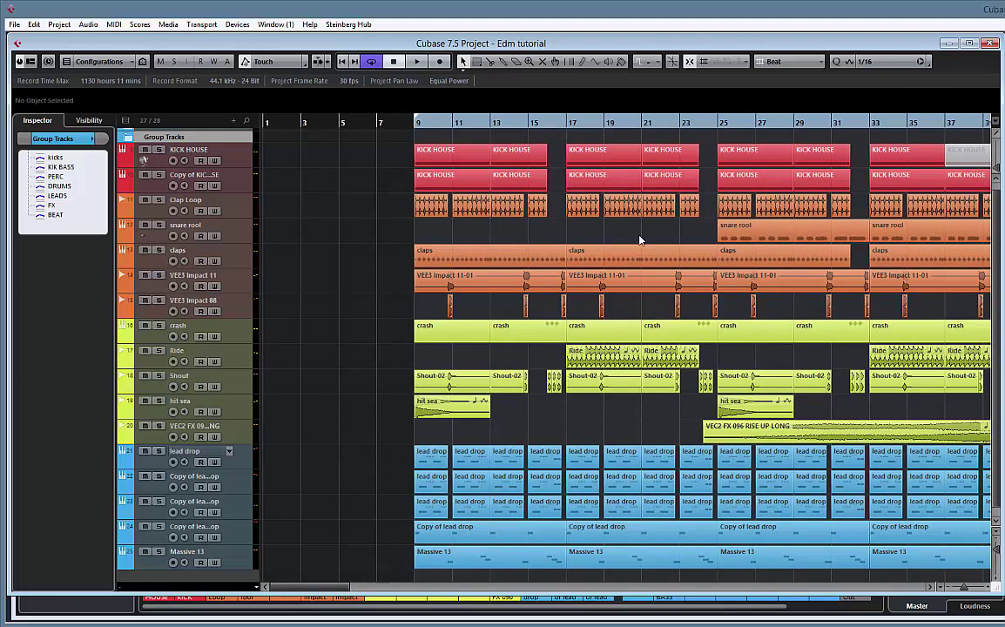
drag(639, 240, 605, 236)
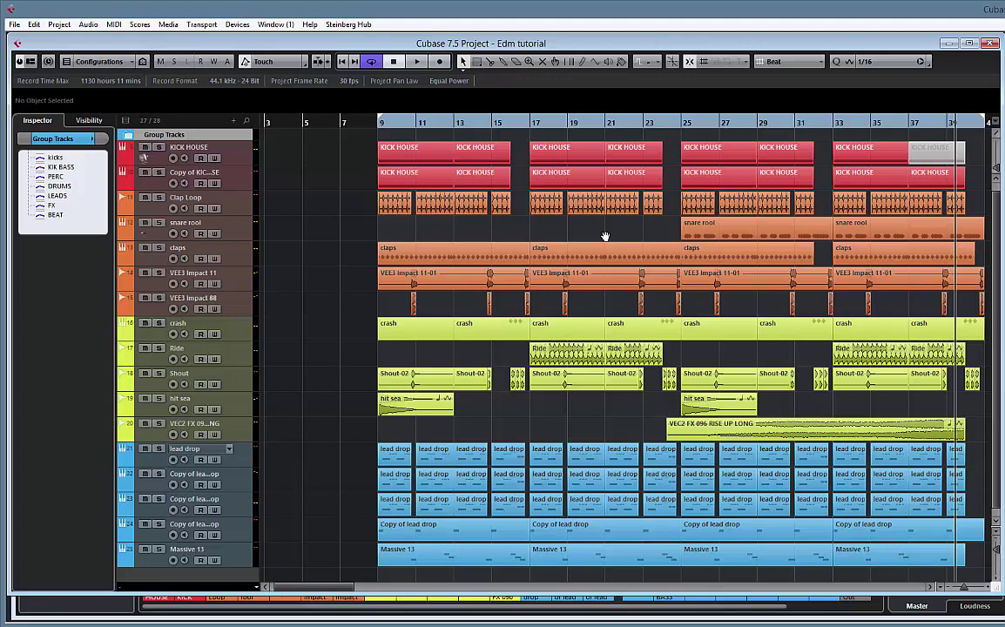
scroll(616, 231, right, 2)
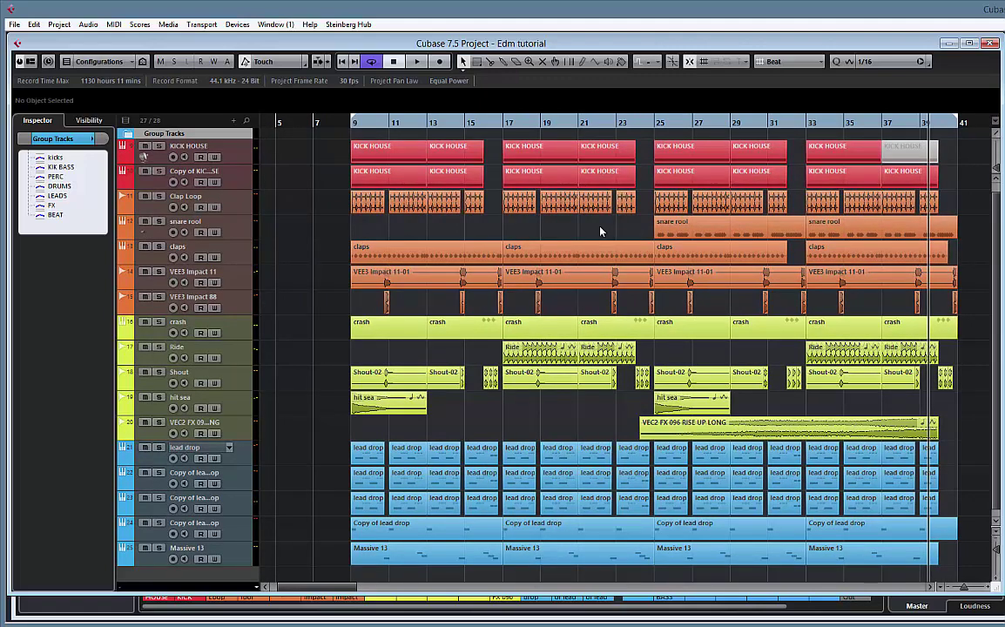
scroll(610, 232, left, 2)
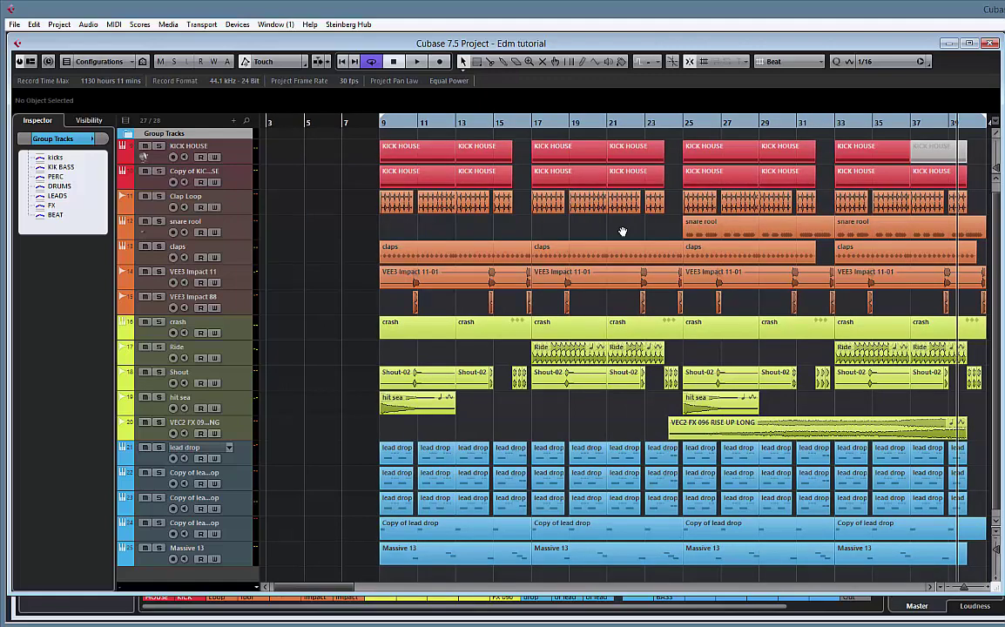
mouse_move(636, 232)
mouse_down()
mouse_move(551, 231)
mouse_move(638, 227)
mouse_move(568, 228)
mouse_move(625, 229)
mouse_up()
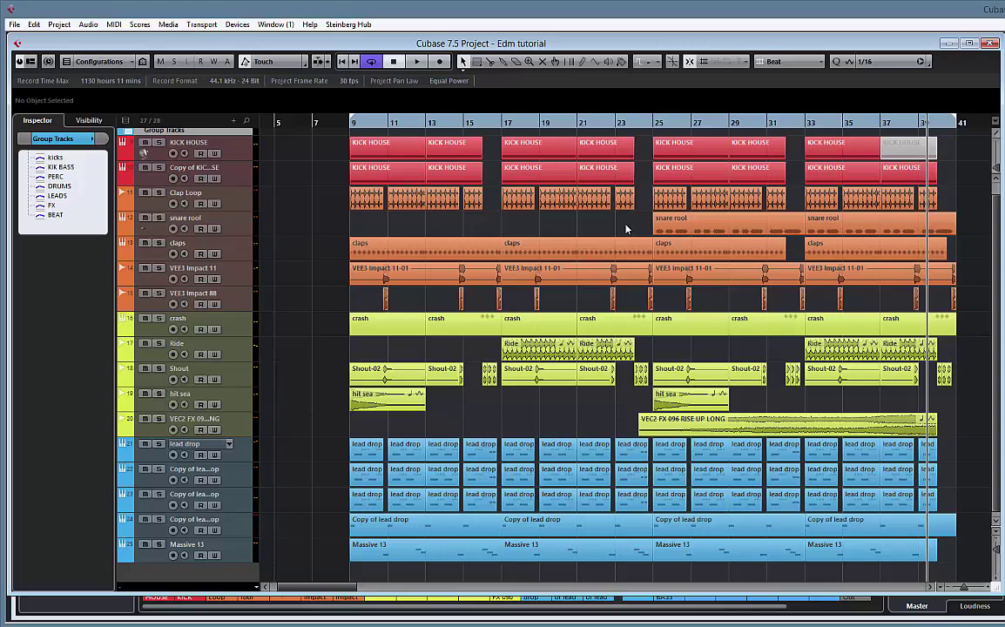
drag(632, 230, 574, 226)
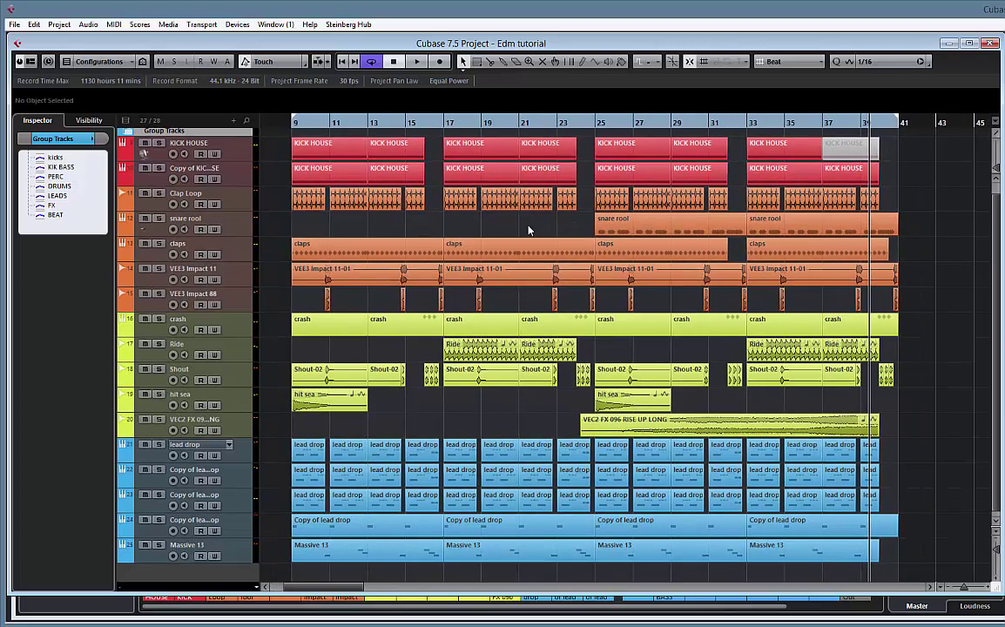
drag(502, 226, 548, 227)
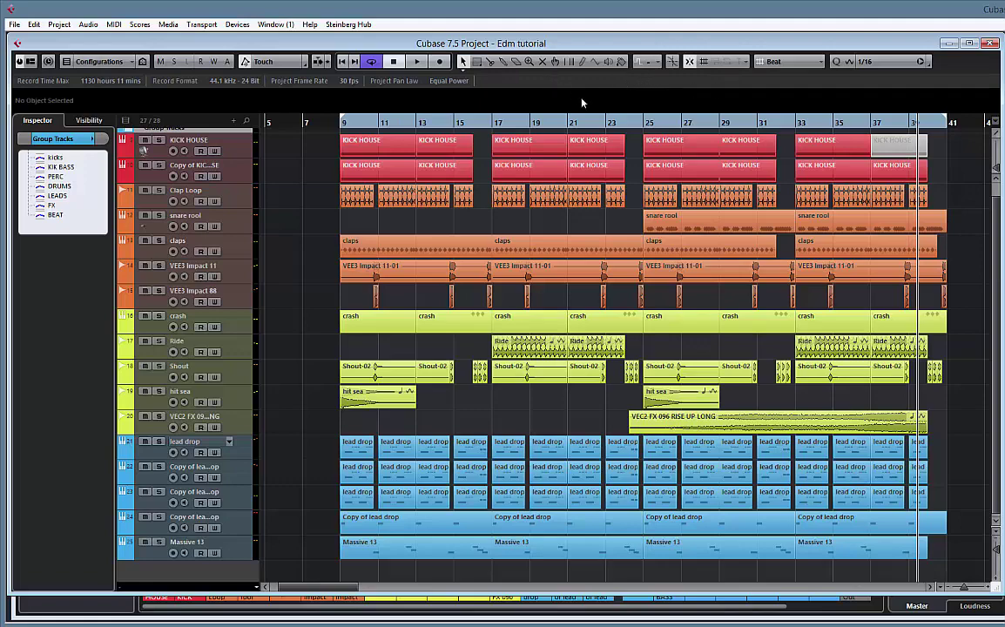
mouse_move(589, 228)
mouse_down()
mouse_move(563, 225)
mouse_move(581, 226)
mouse_up()
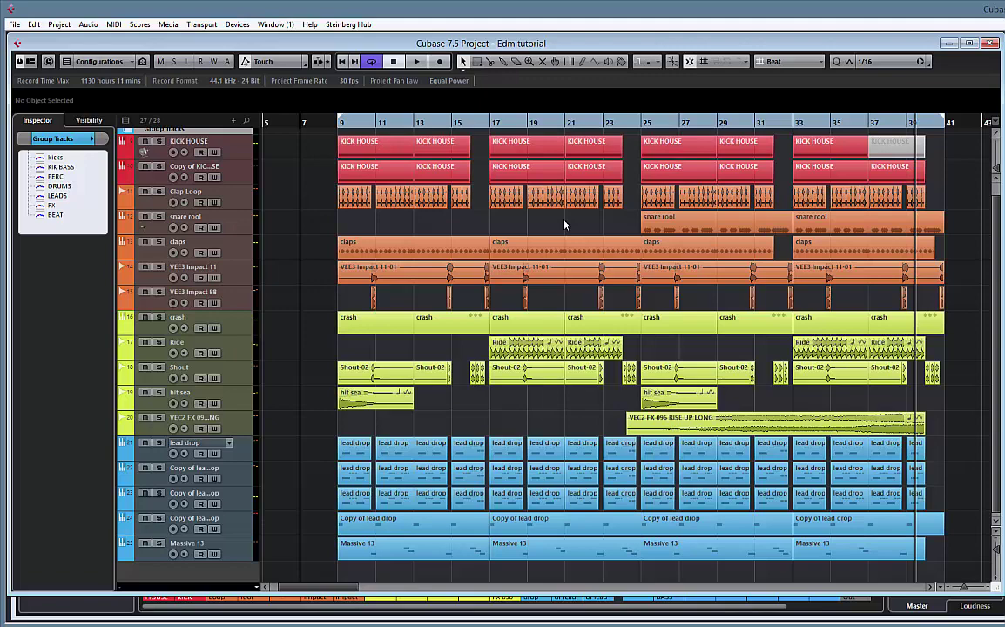
scroll(564, 224, down, 1)
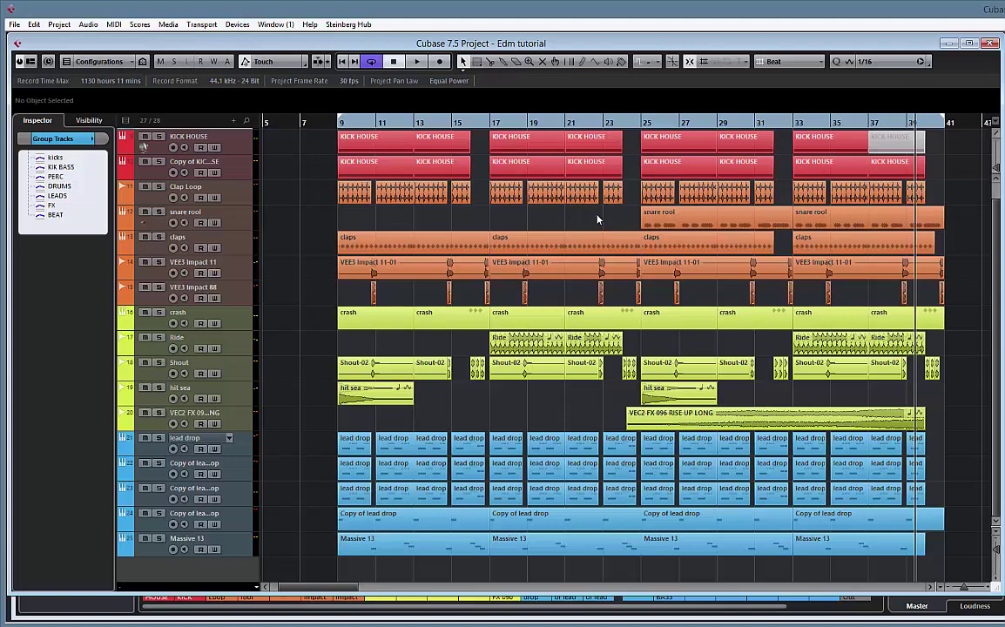
drag(598, 219, 582, 219)
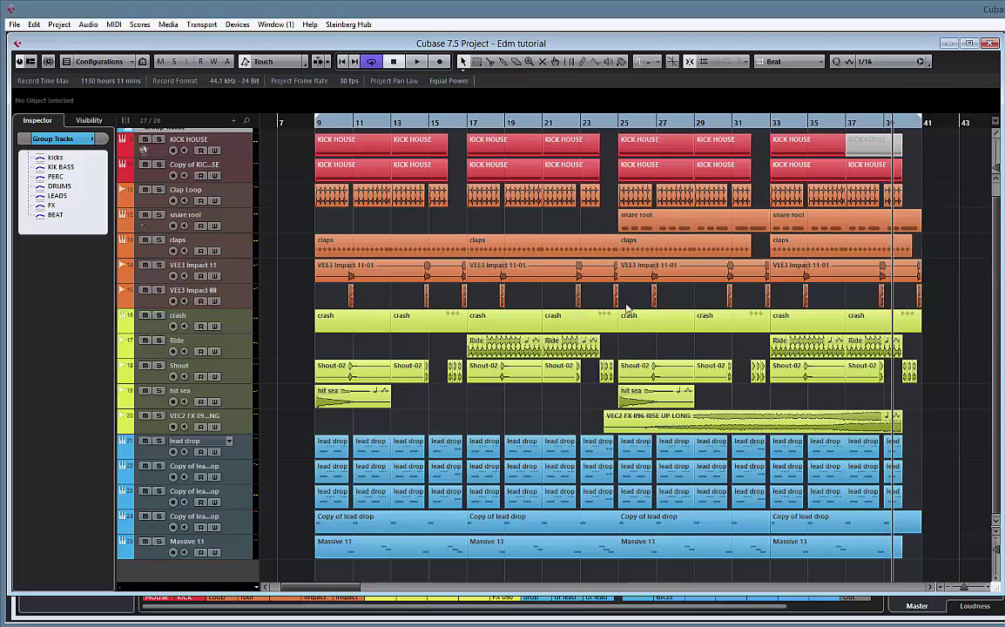
mouse_move(689, 292)
mouse_down()
mouse_move(638, 290)
mouse_move(697, 295)
mouse_up()
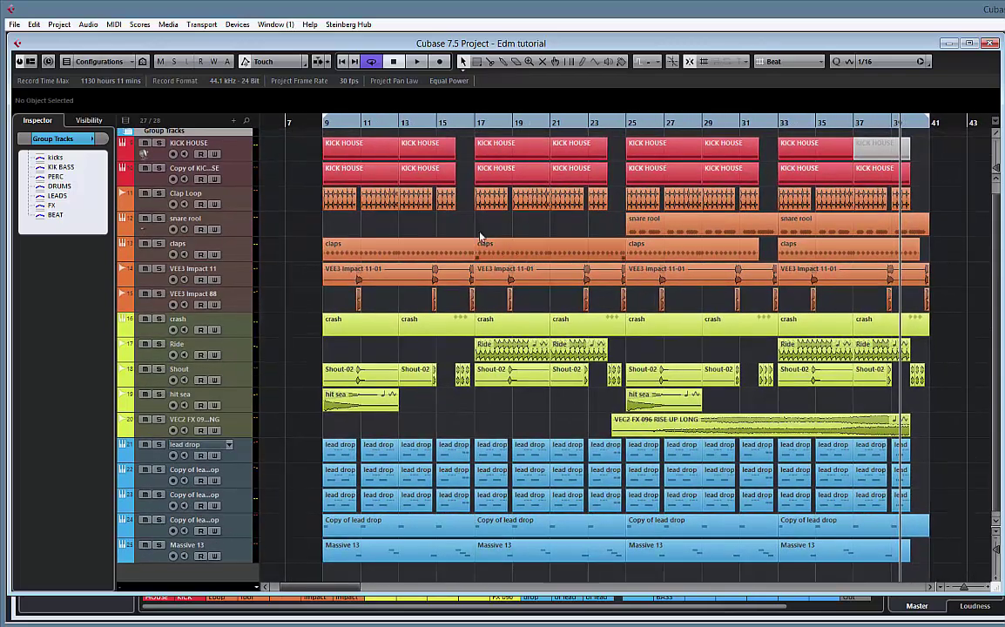